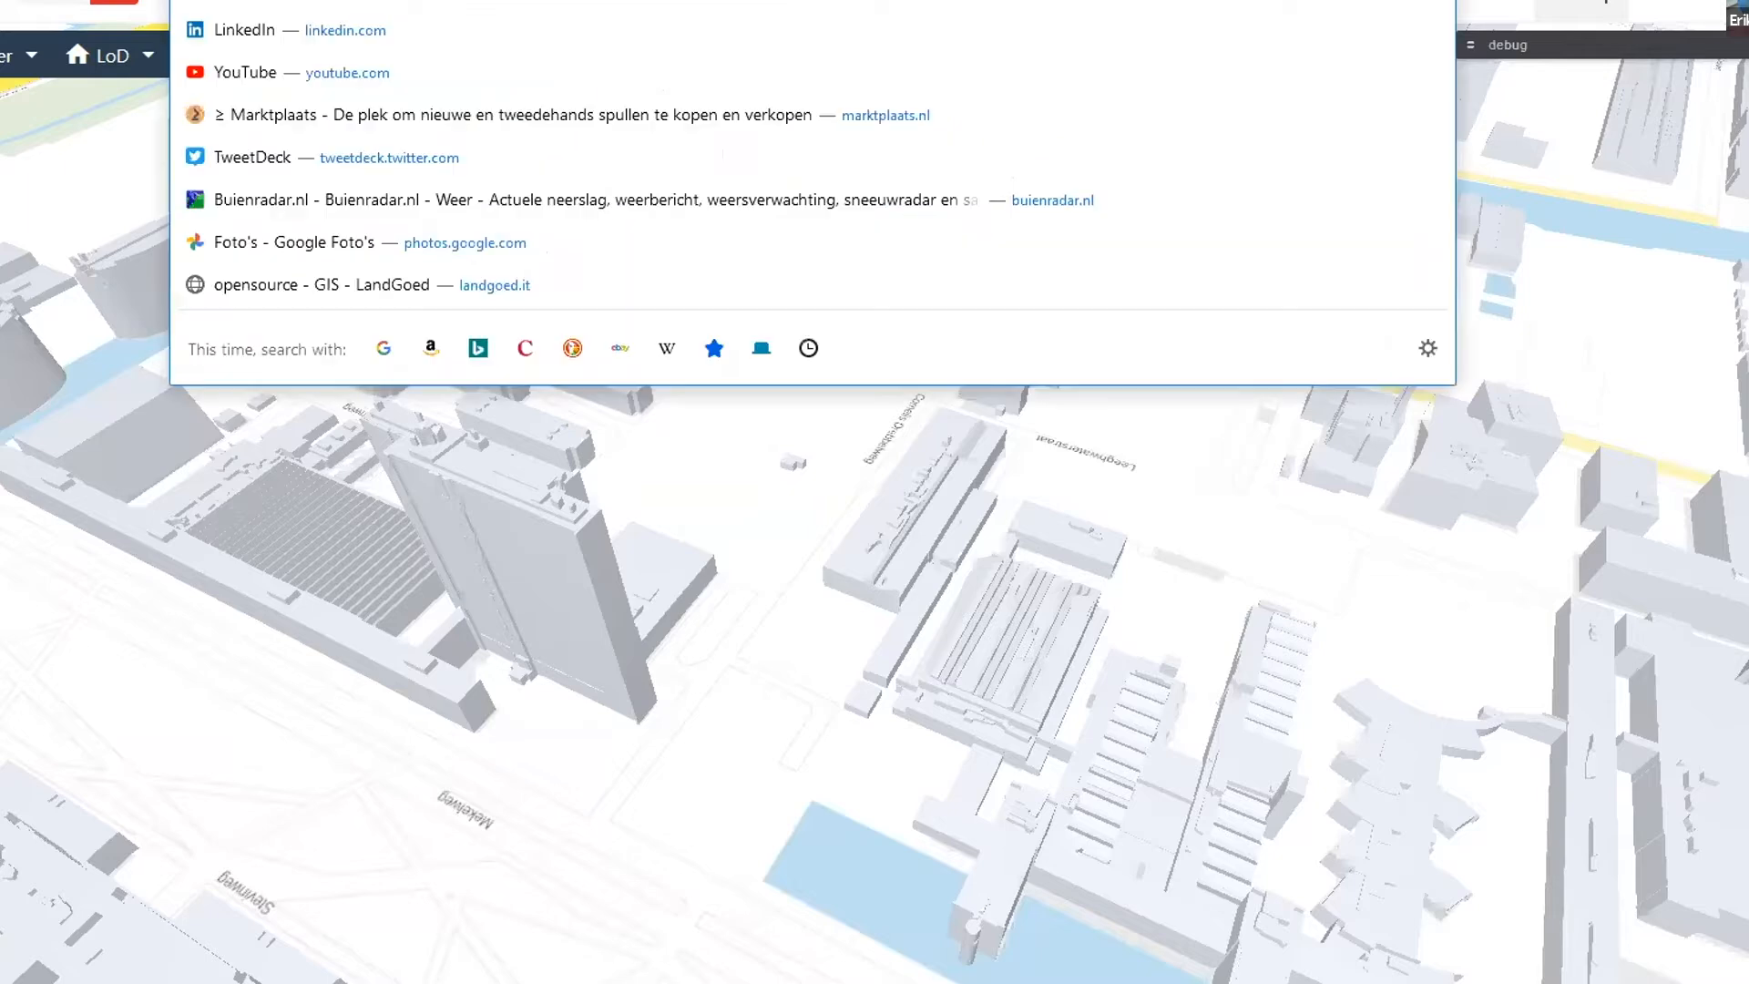
- Search the web for "bgt download", open PDOK's BGT download viewer from its Downloads page, and dismiss the introductory information
text(bgt download)
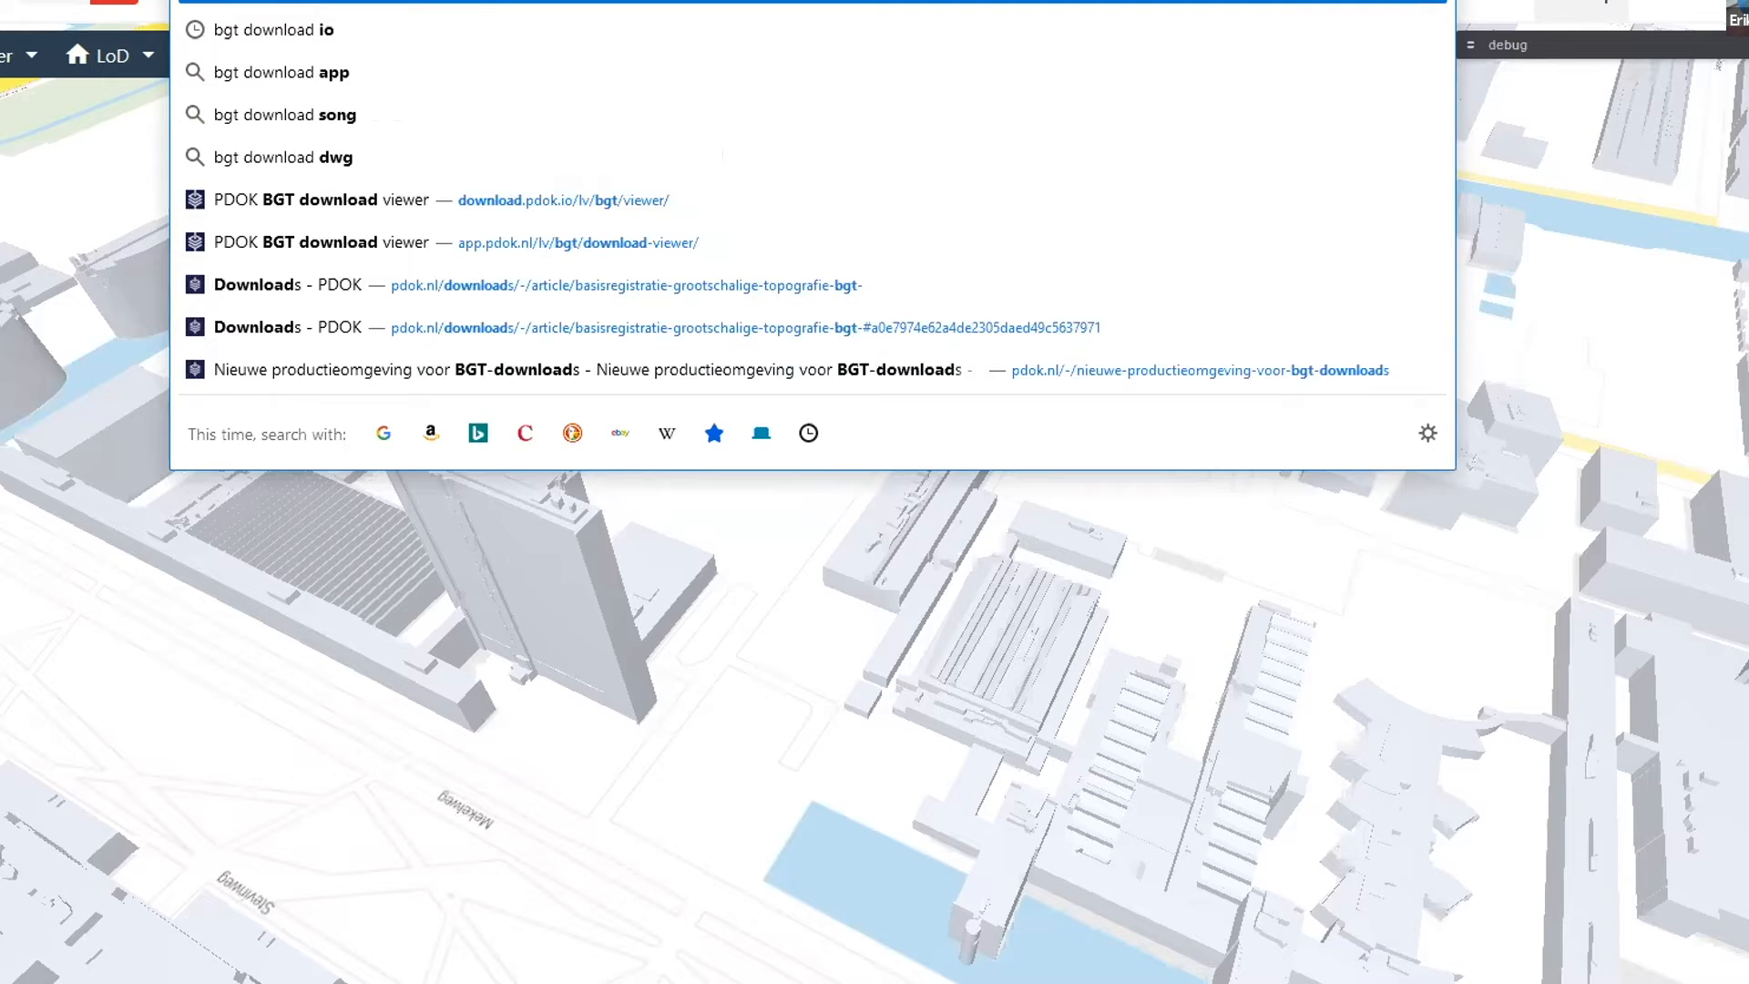
key(Return)
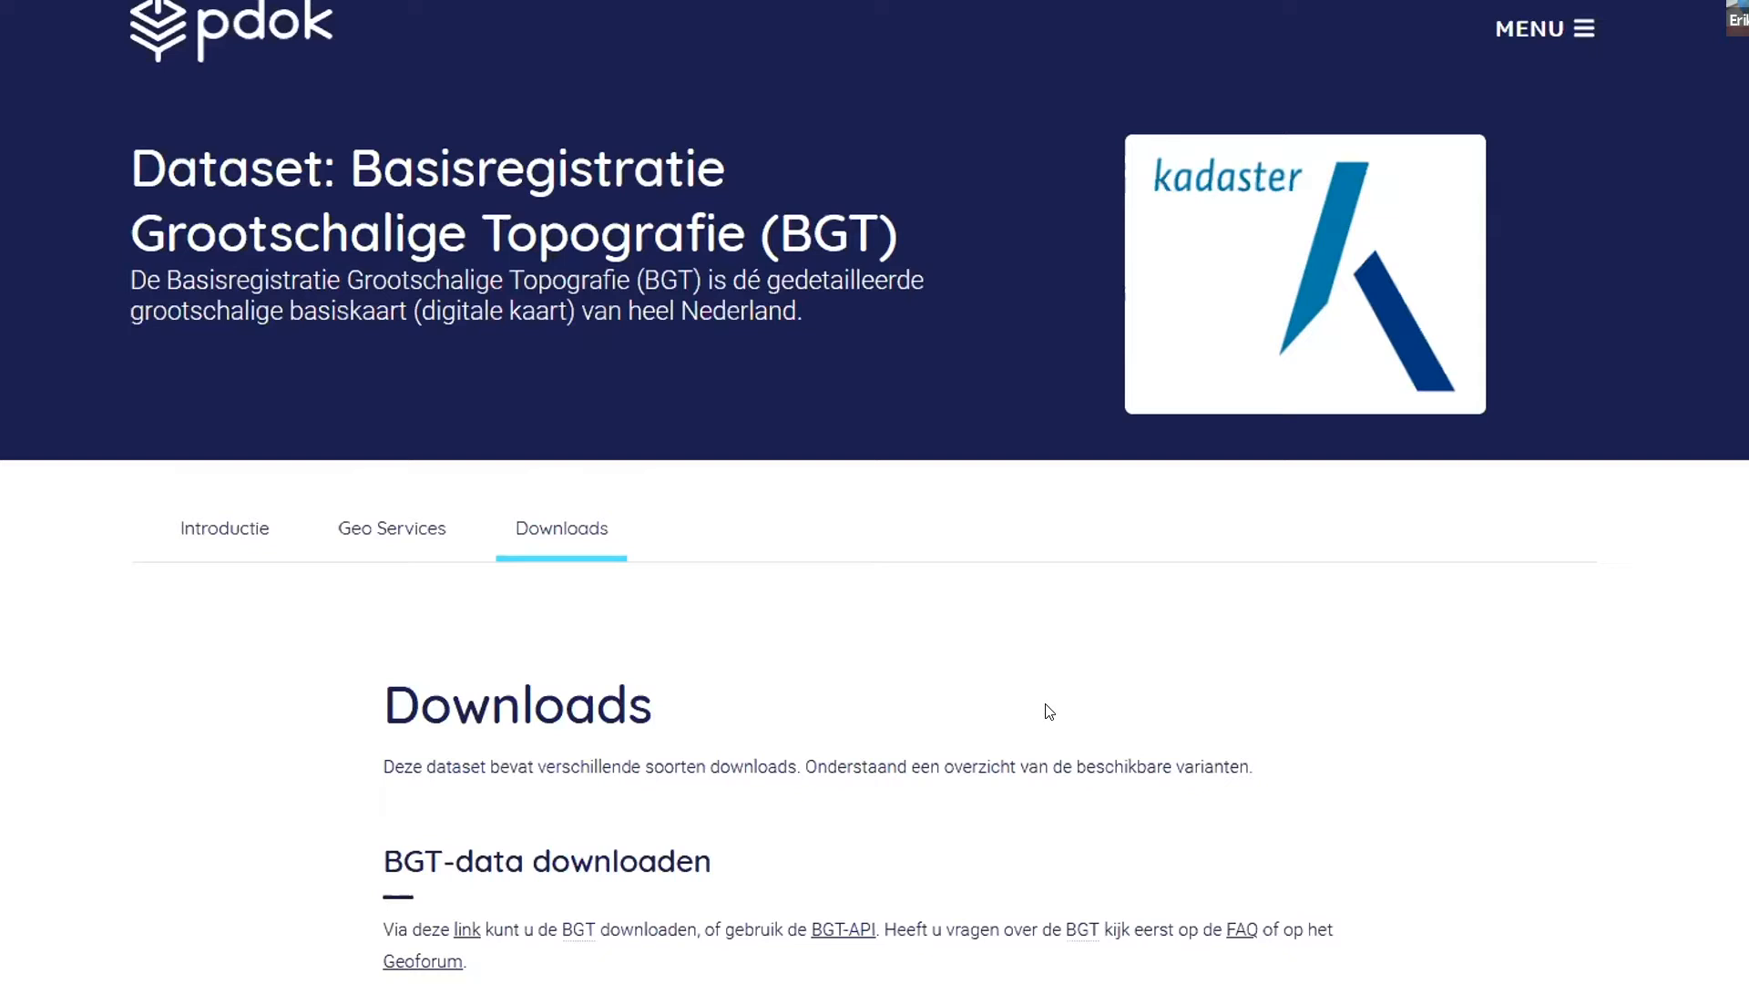
scroll(996, 742, down, 2)
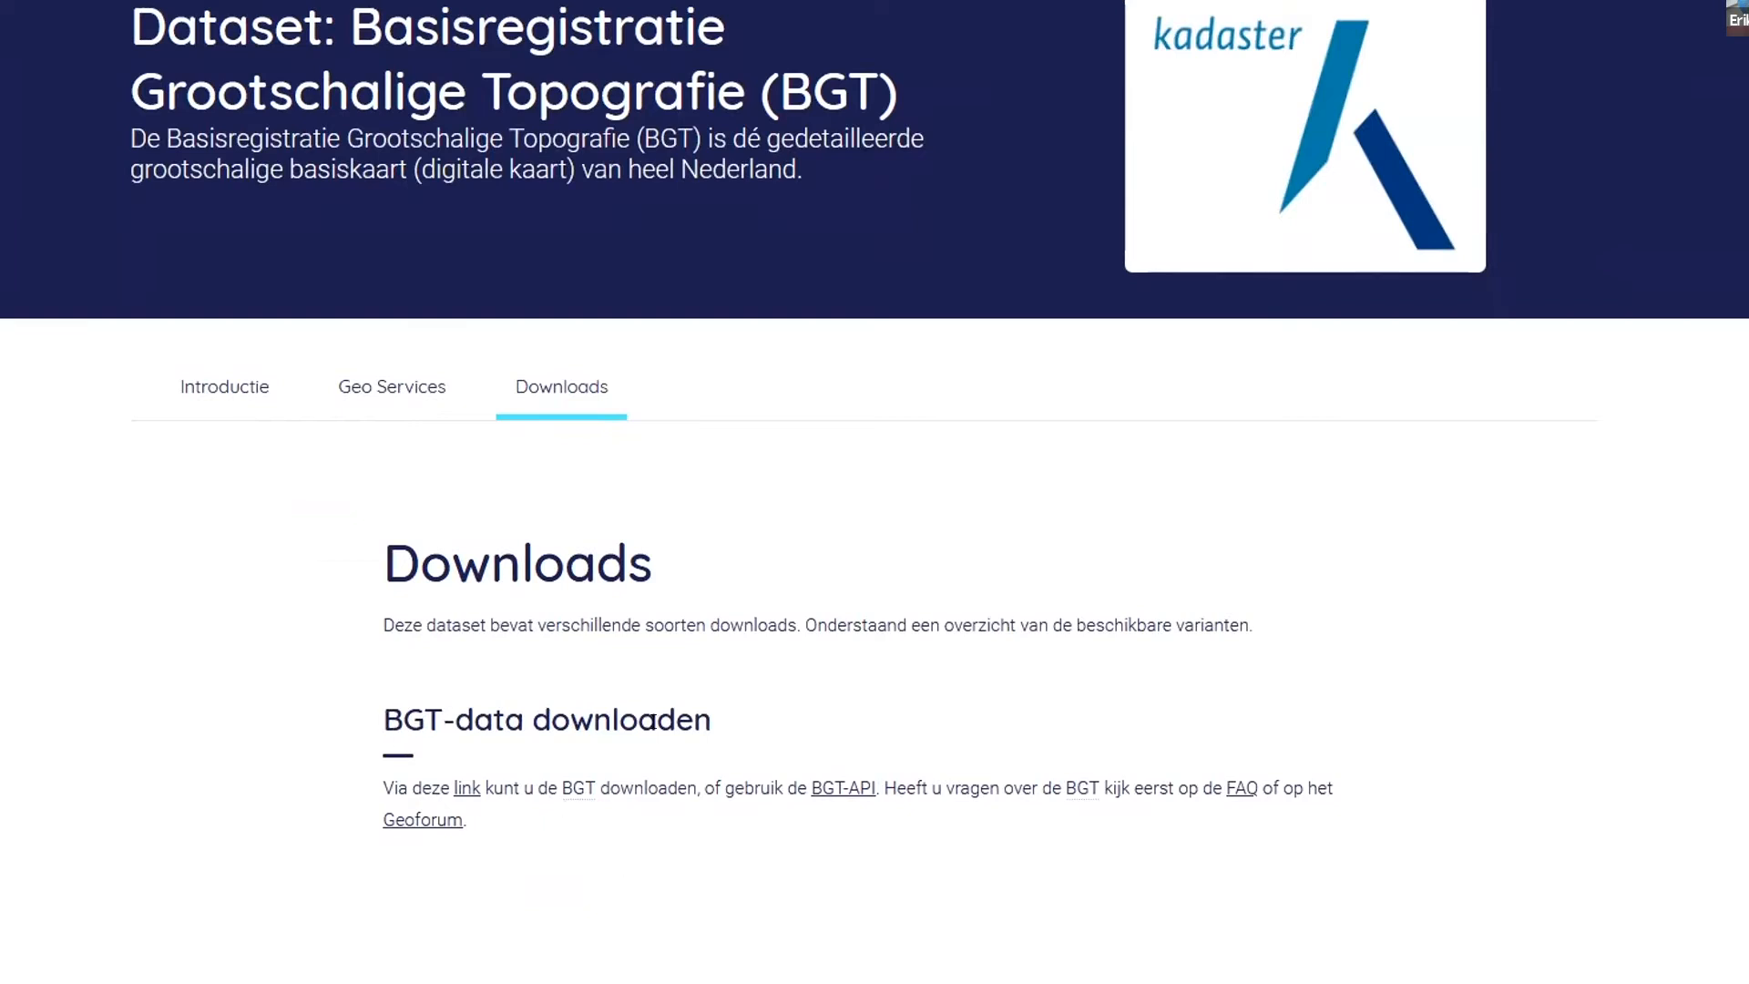
click(466, 788)
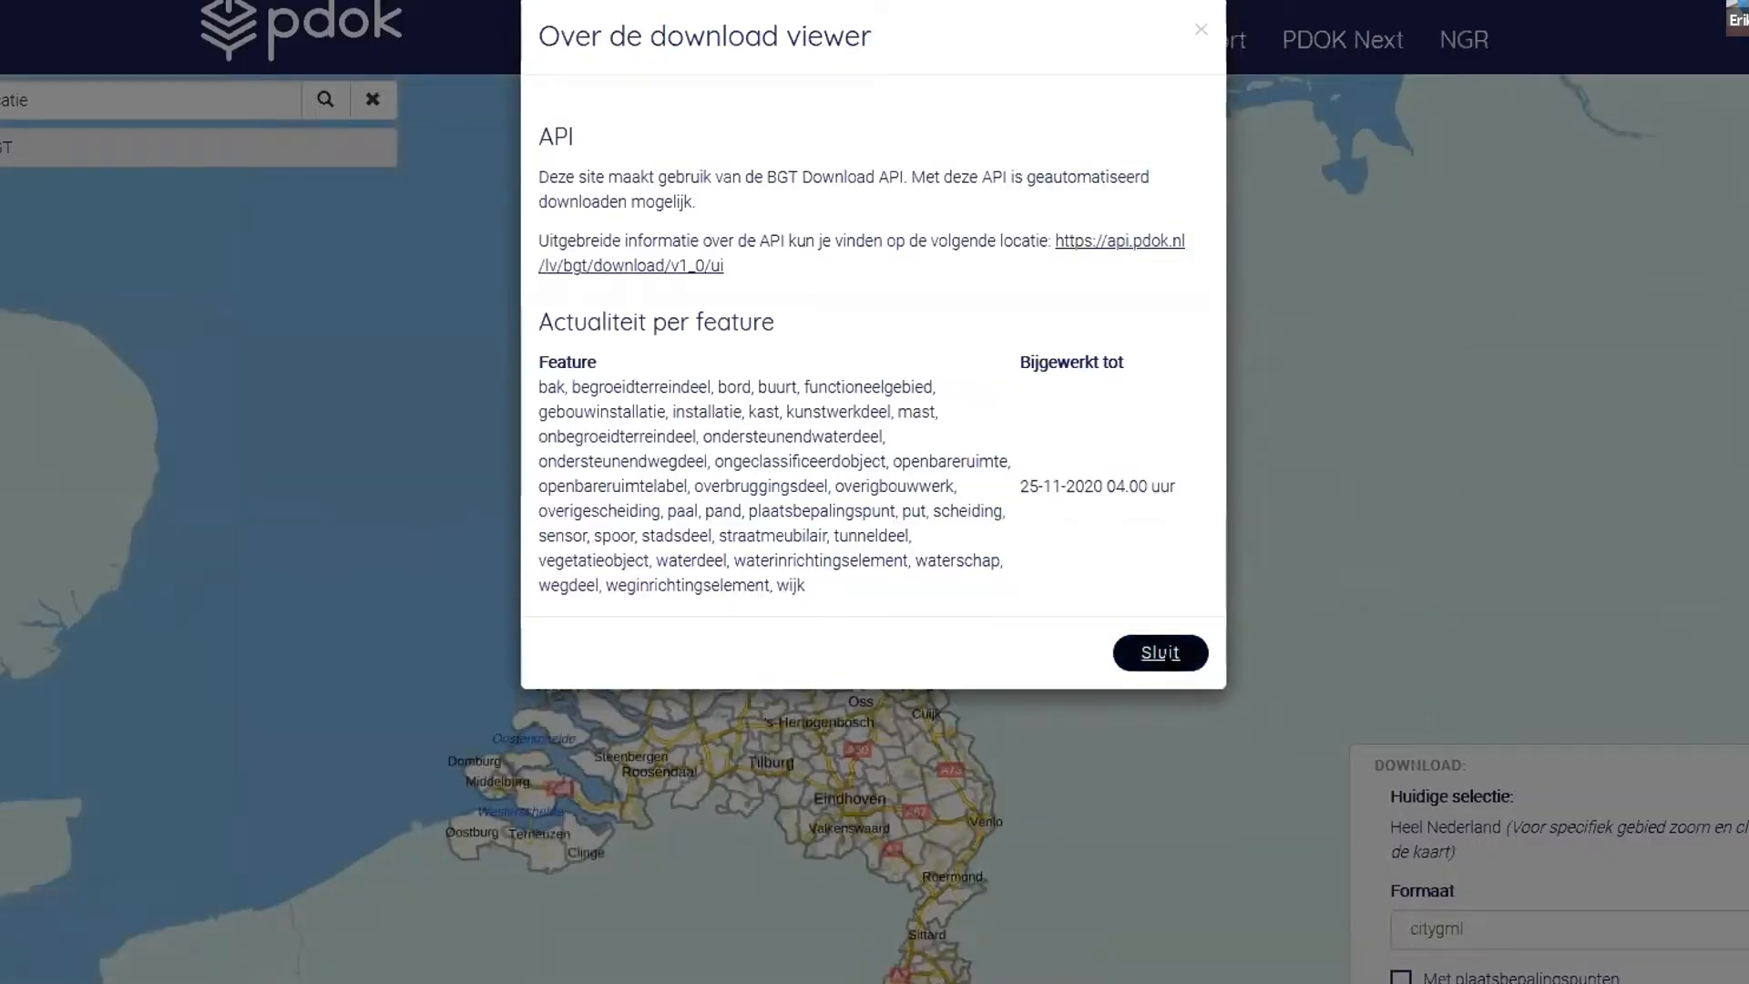
click(1160, 653)
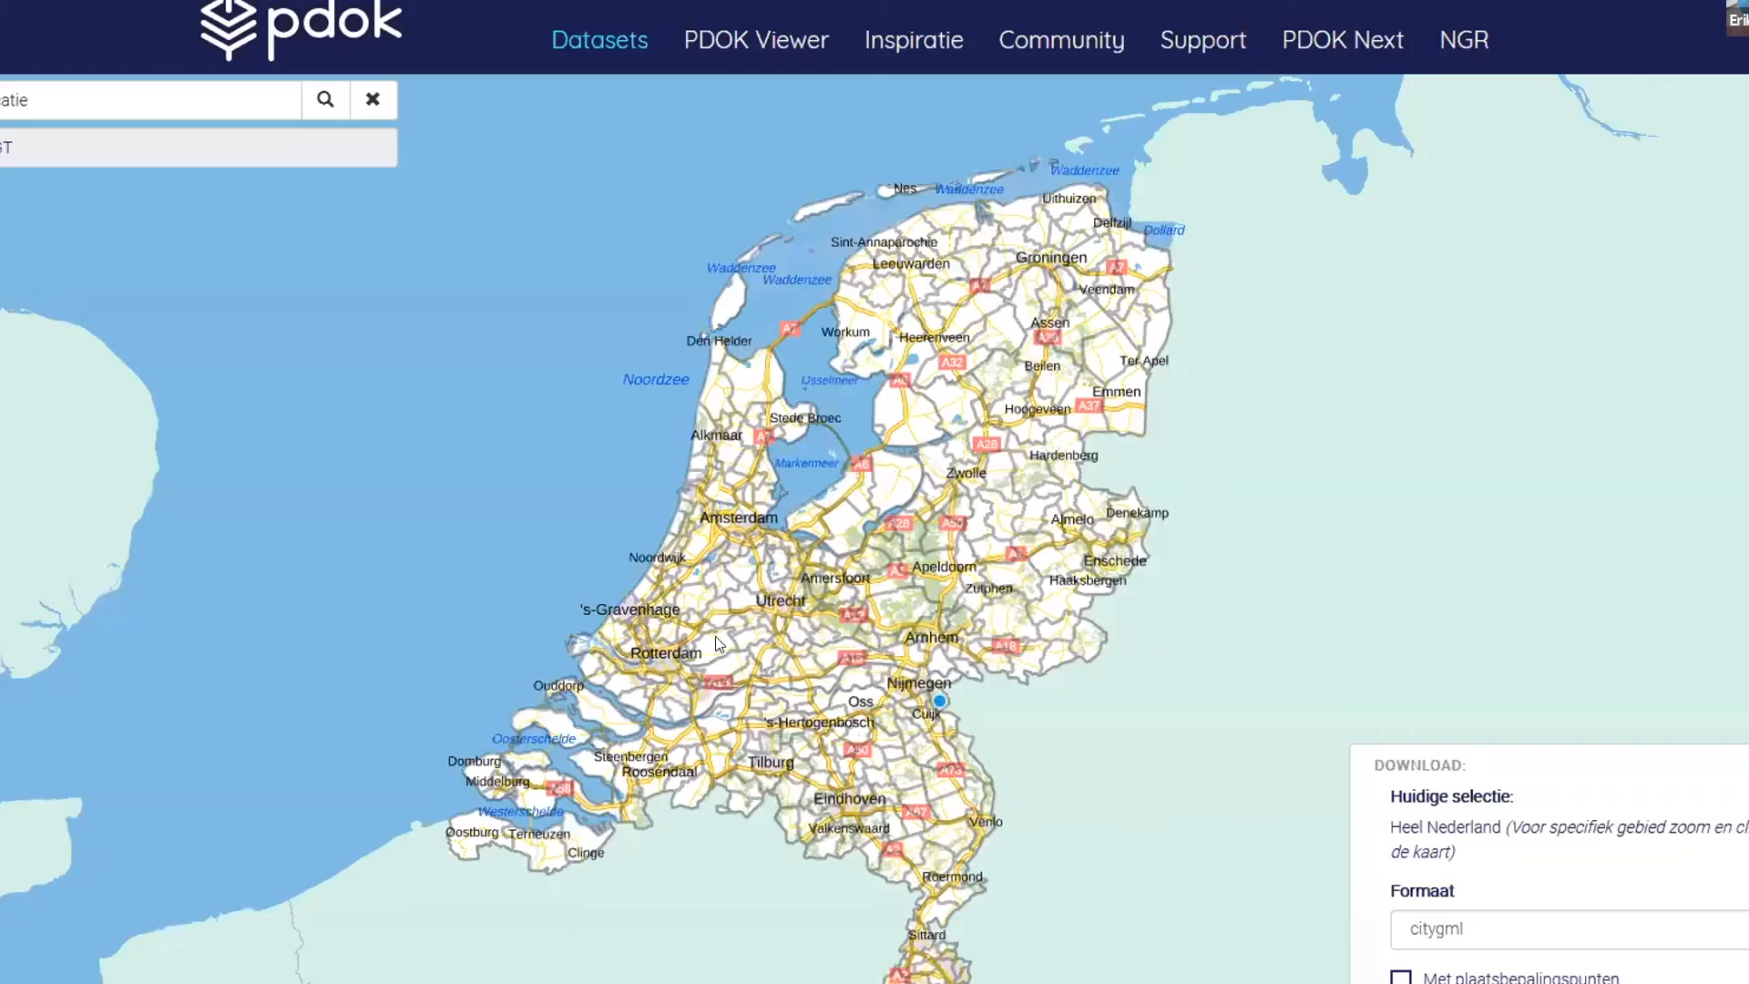
- Draw a closed polygon on the map around the area southeast of Delft's centre, from Delft past Emerald to south of Ruiven
scroll(630, 677, up, 2)
scroll(631, 683, up, 3)
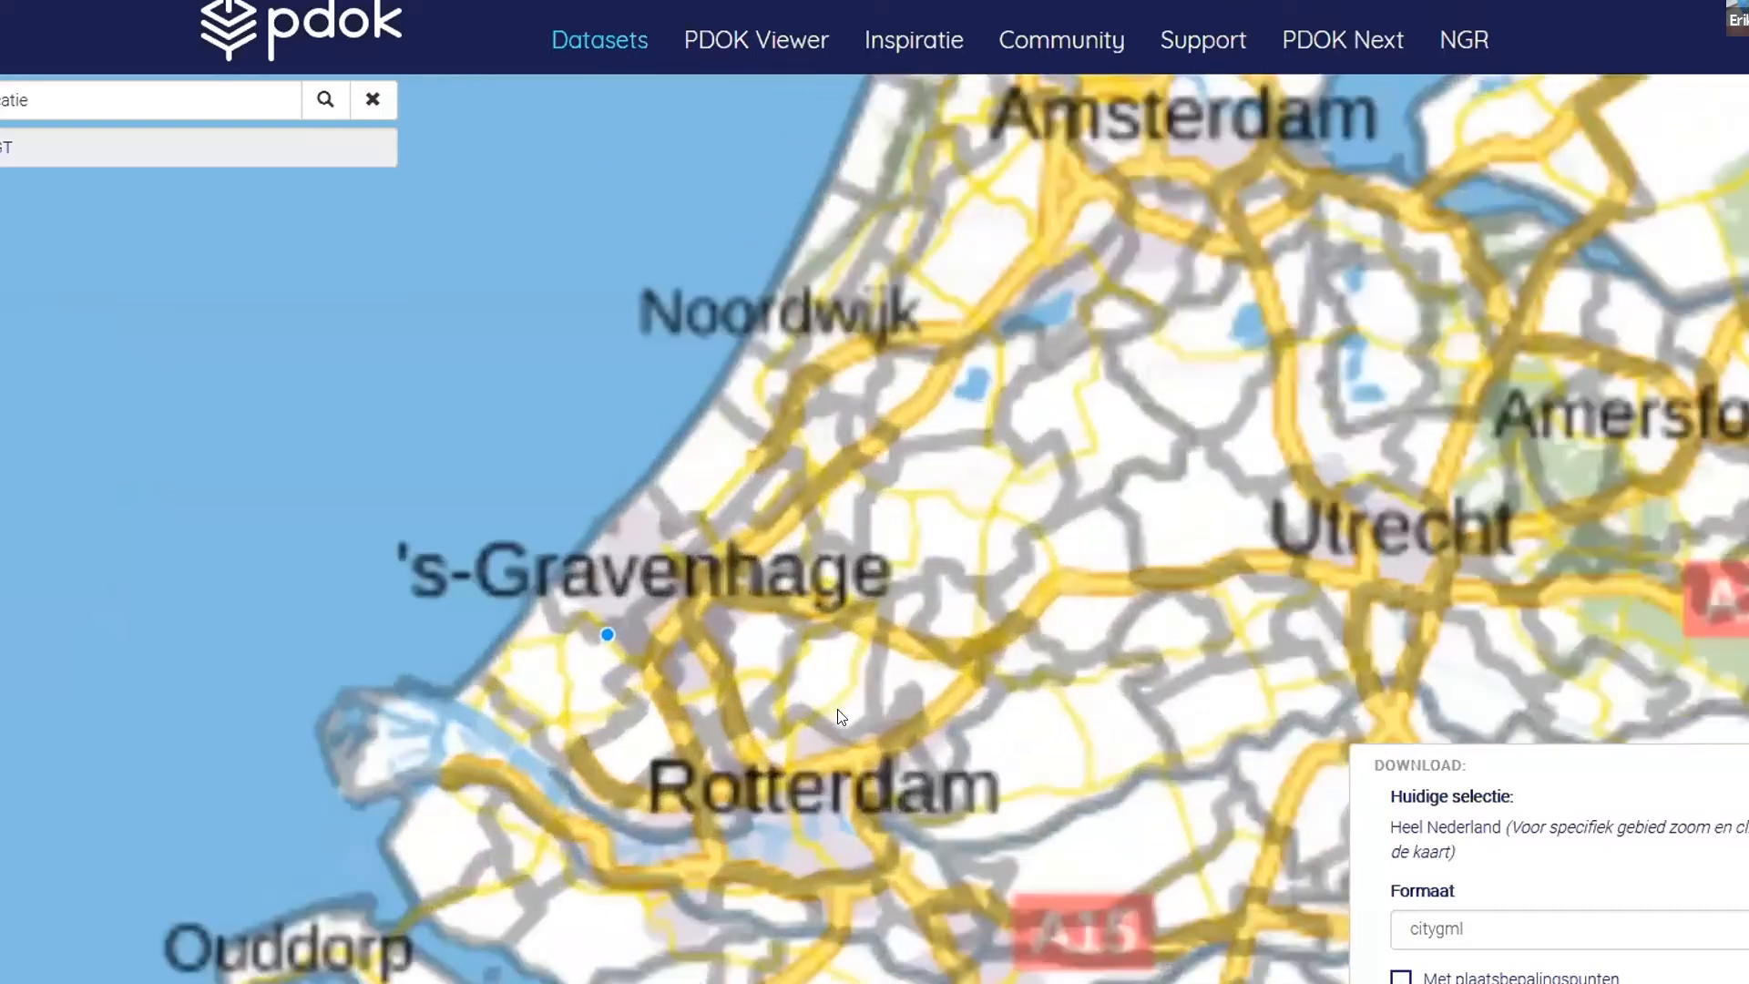
scroll(920, 772, up, 2)
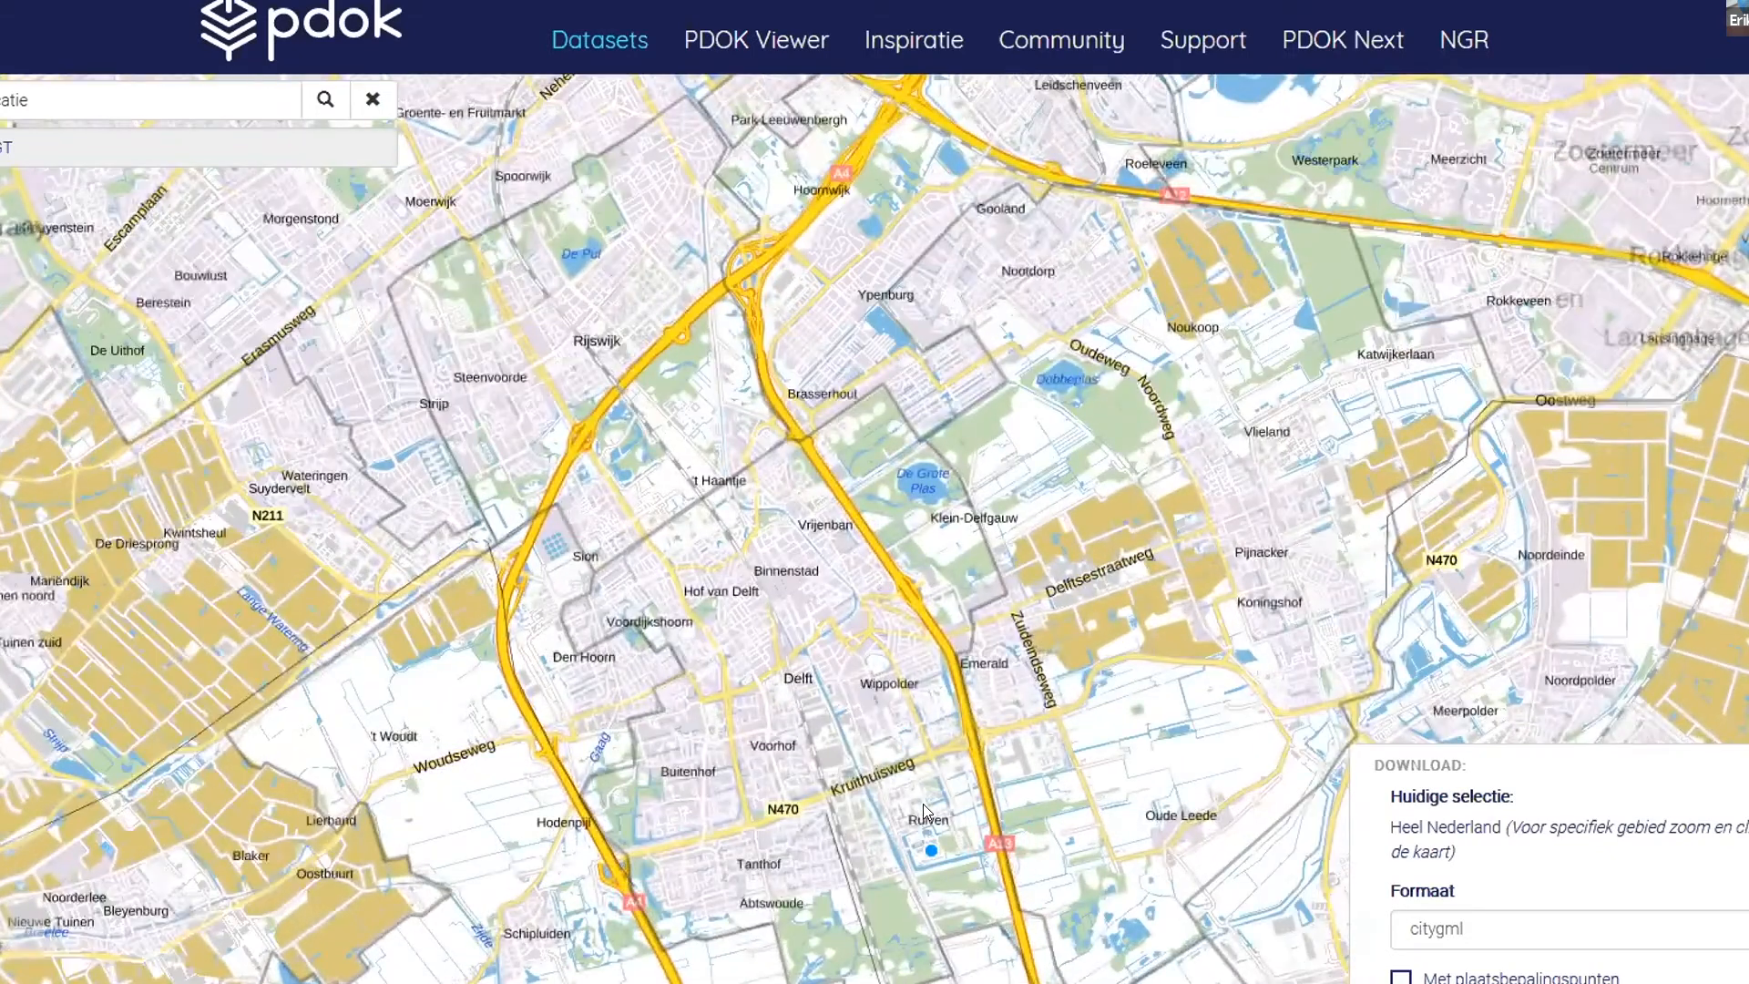
scroll(922, 803, up, 2)
scroll(922, 803, down, 1)
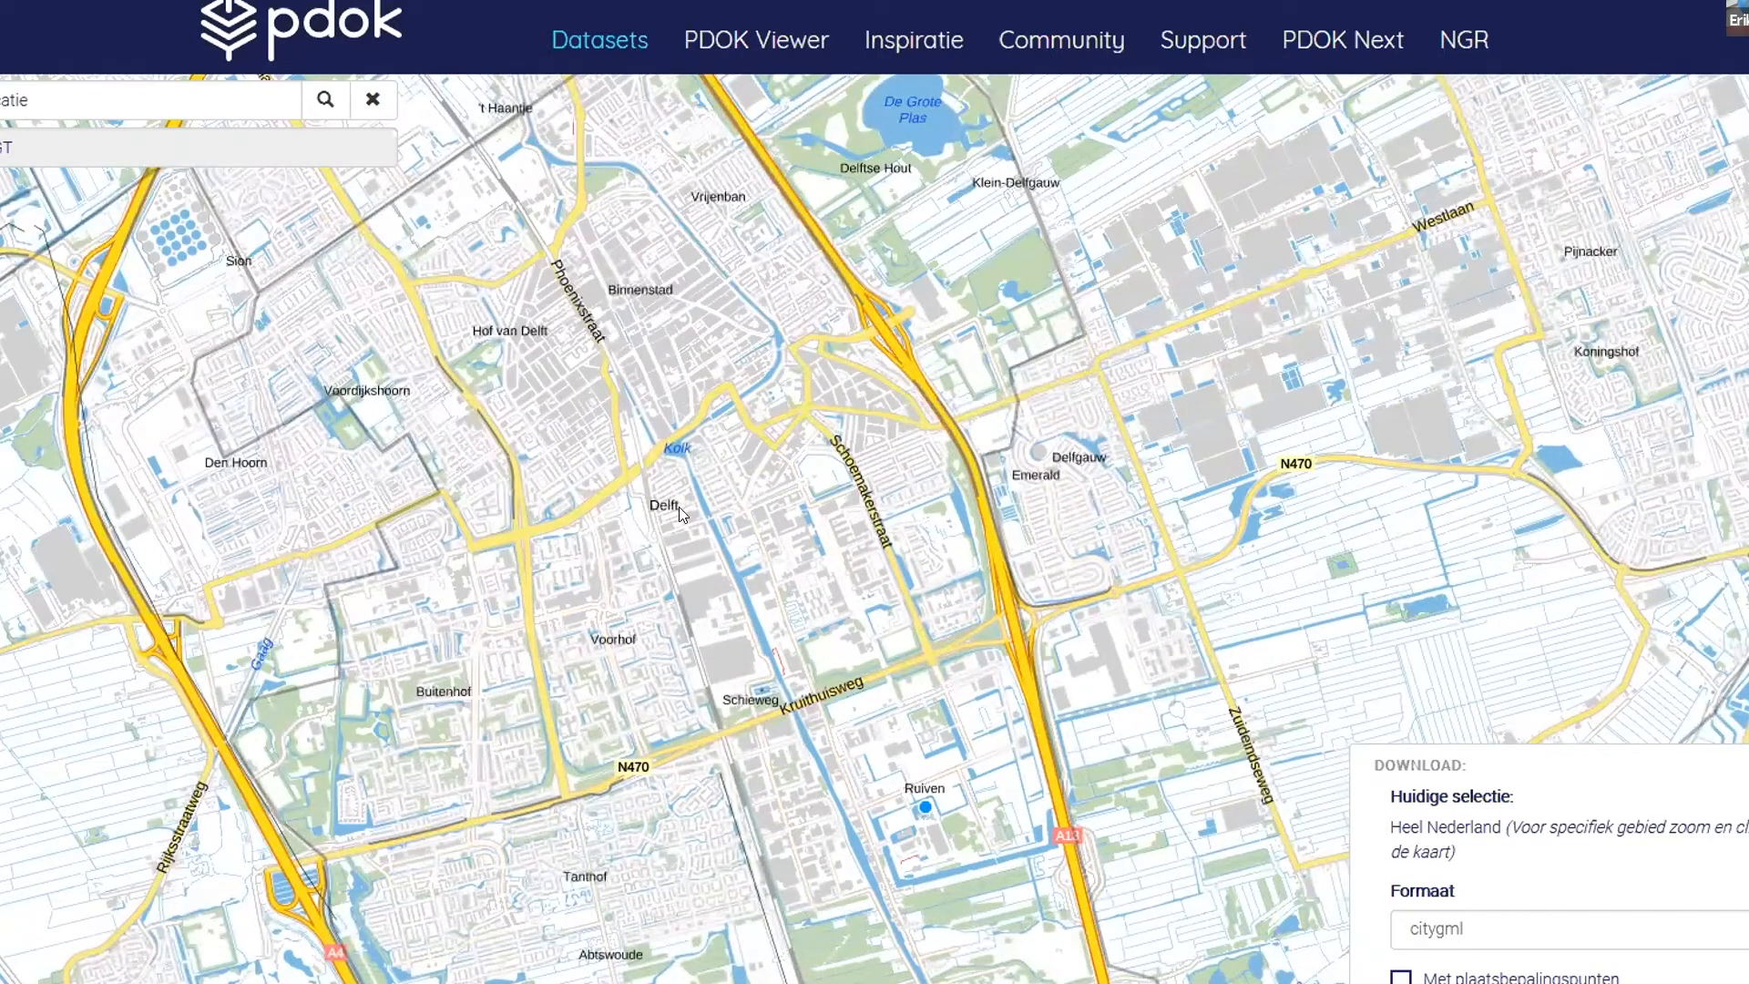
click(625, 479)
click(794, 343)
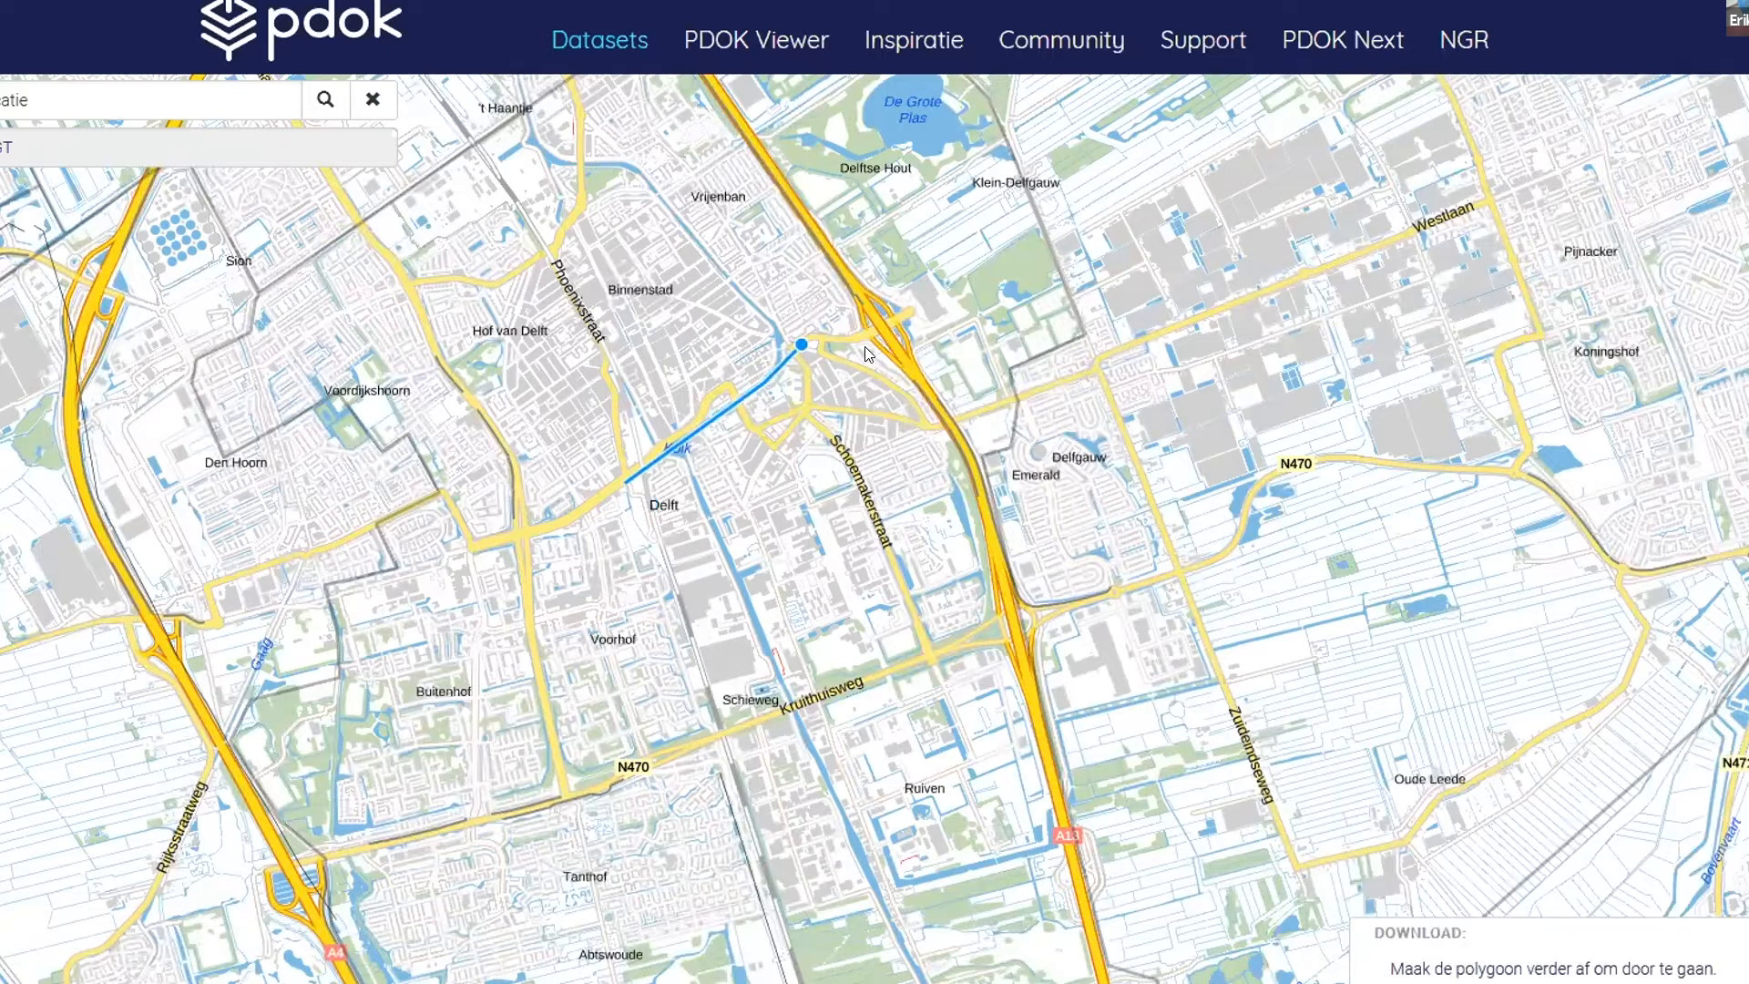
click(944, 401)
click(1023, 553)
click(1083, 839)
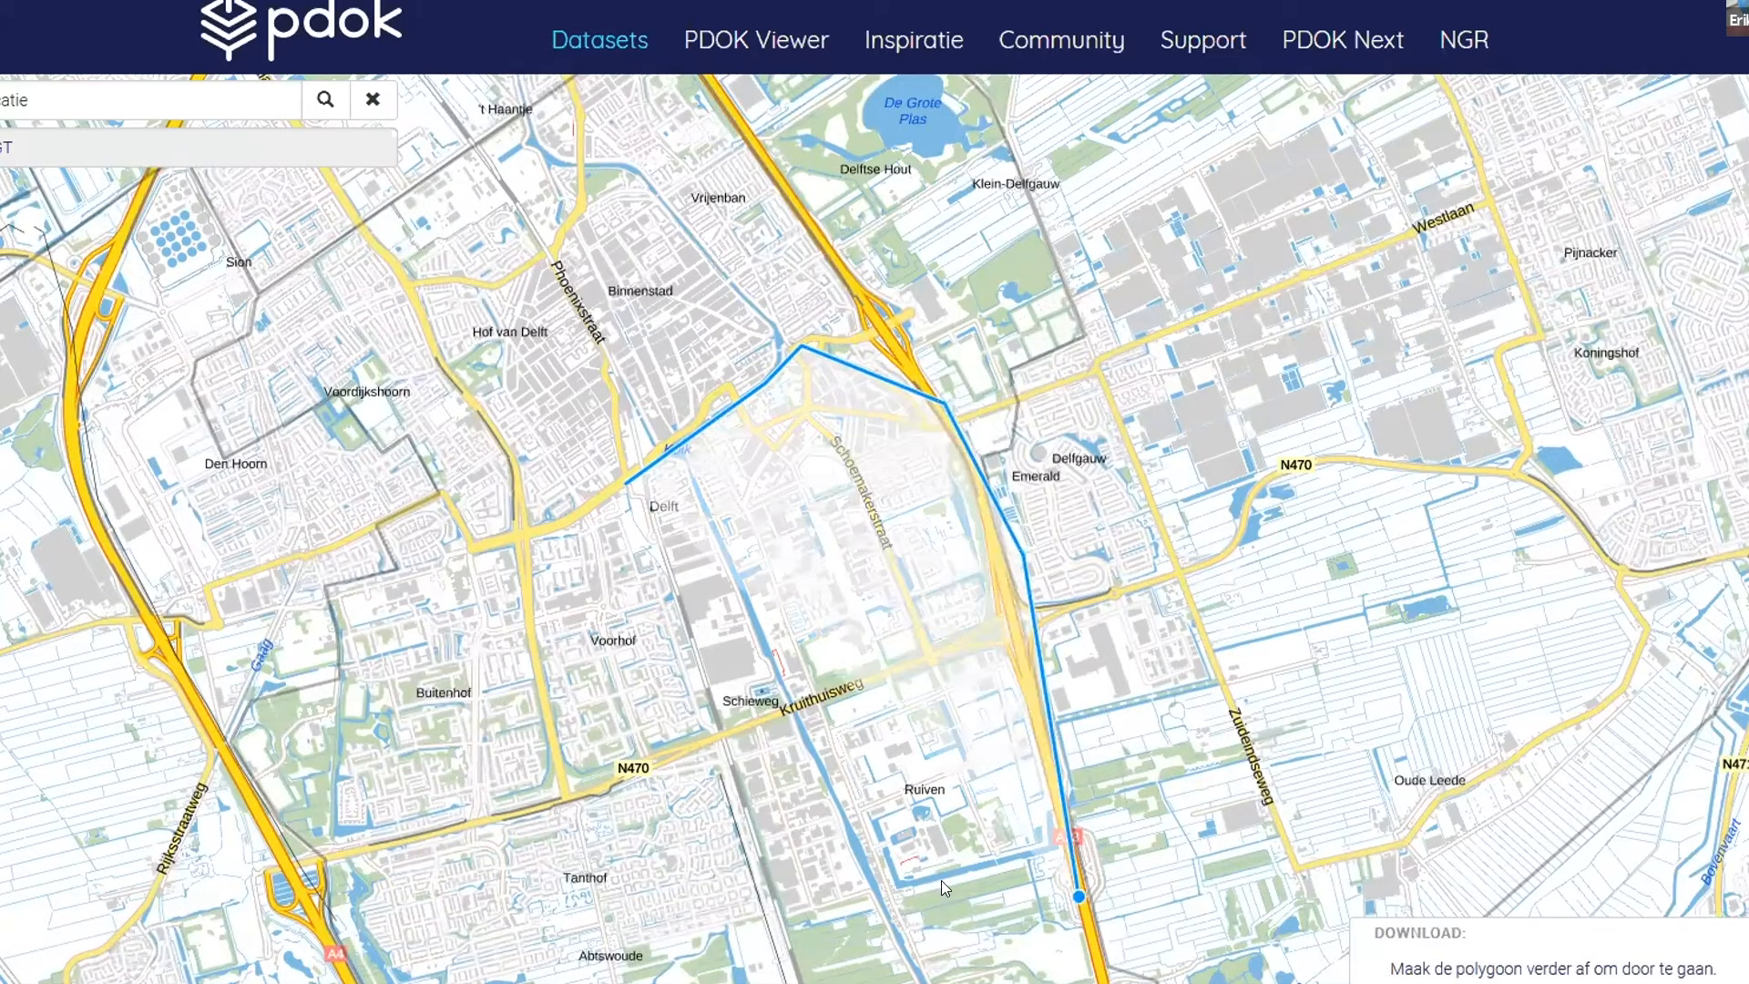
click(755, 935)
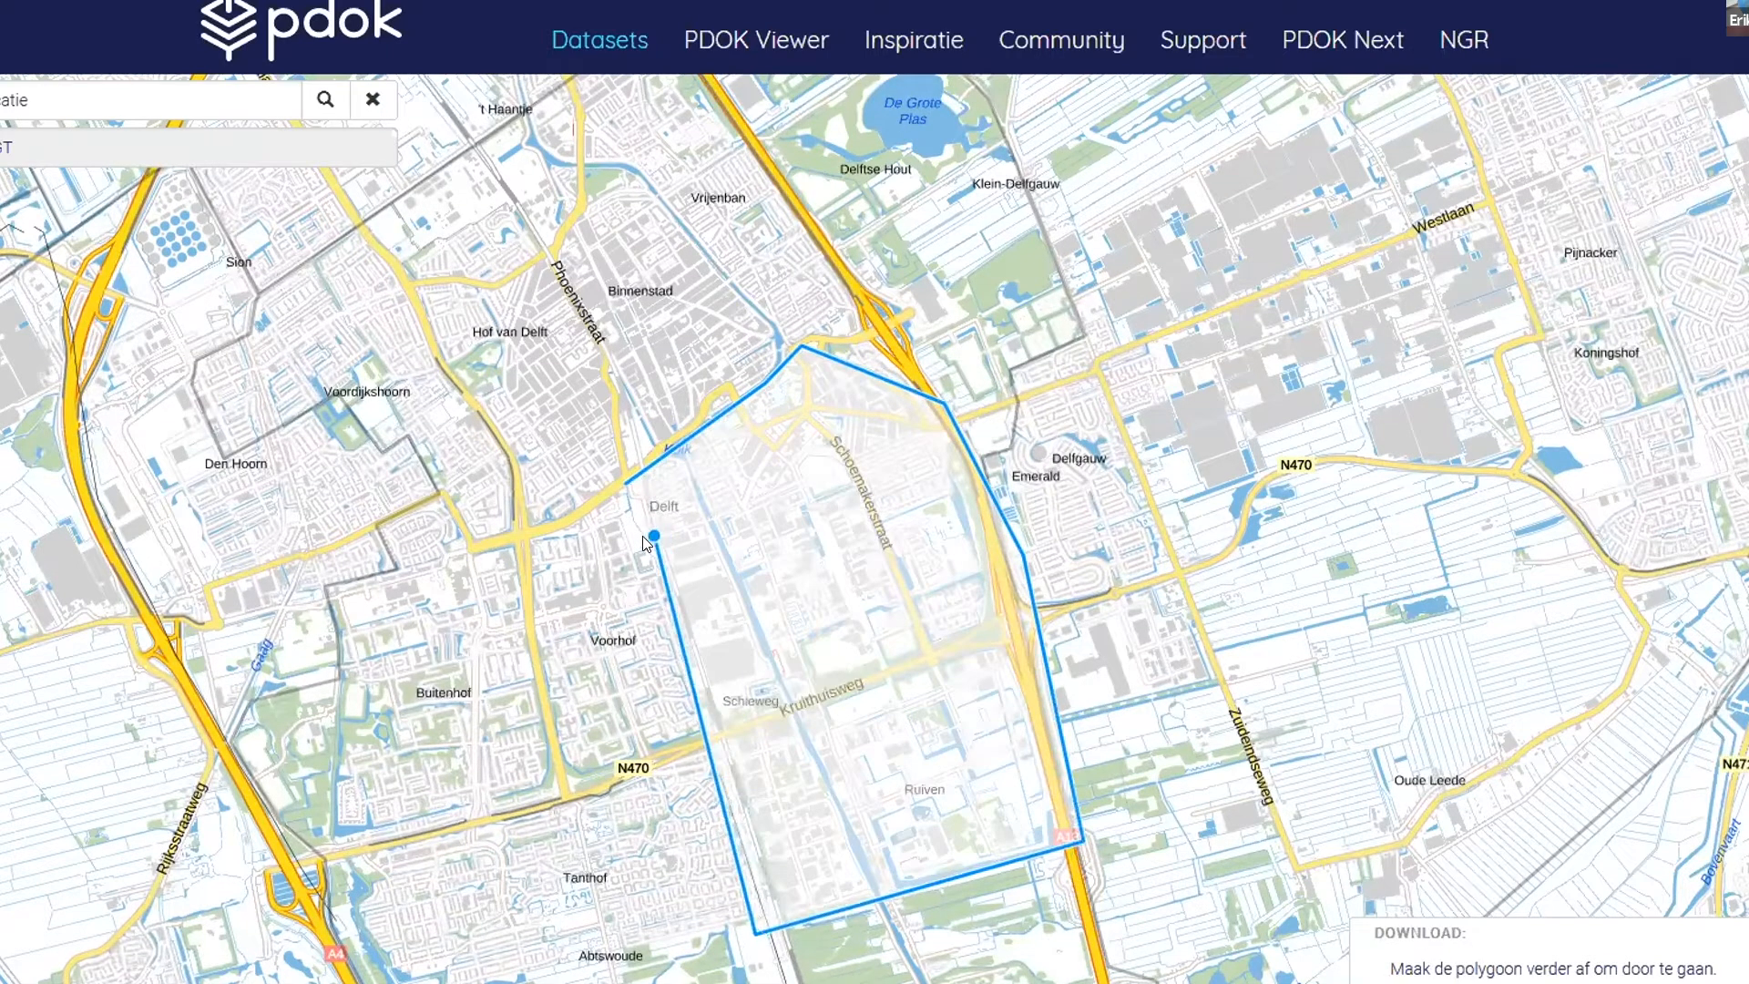
click(612, 485)
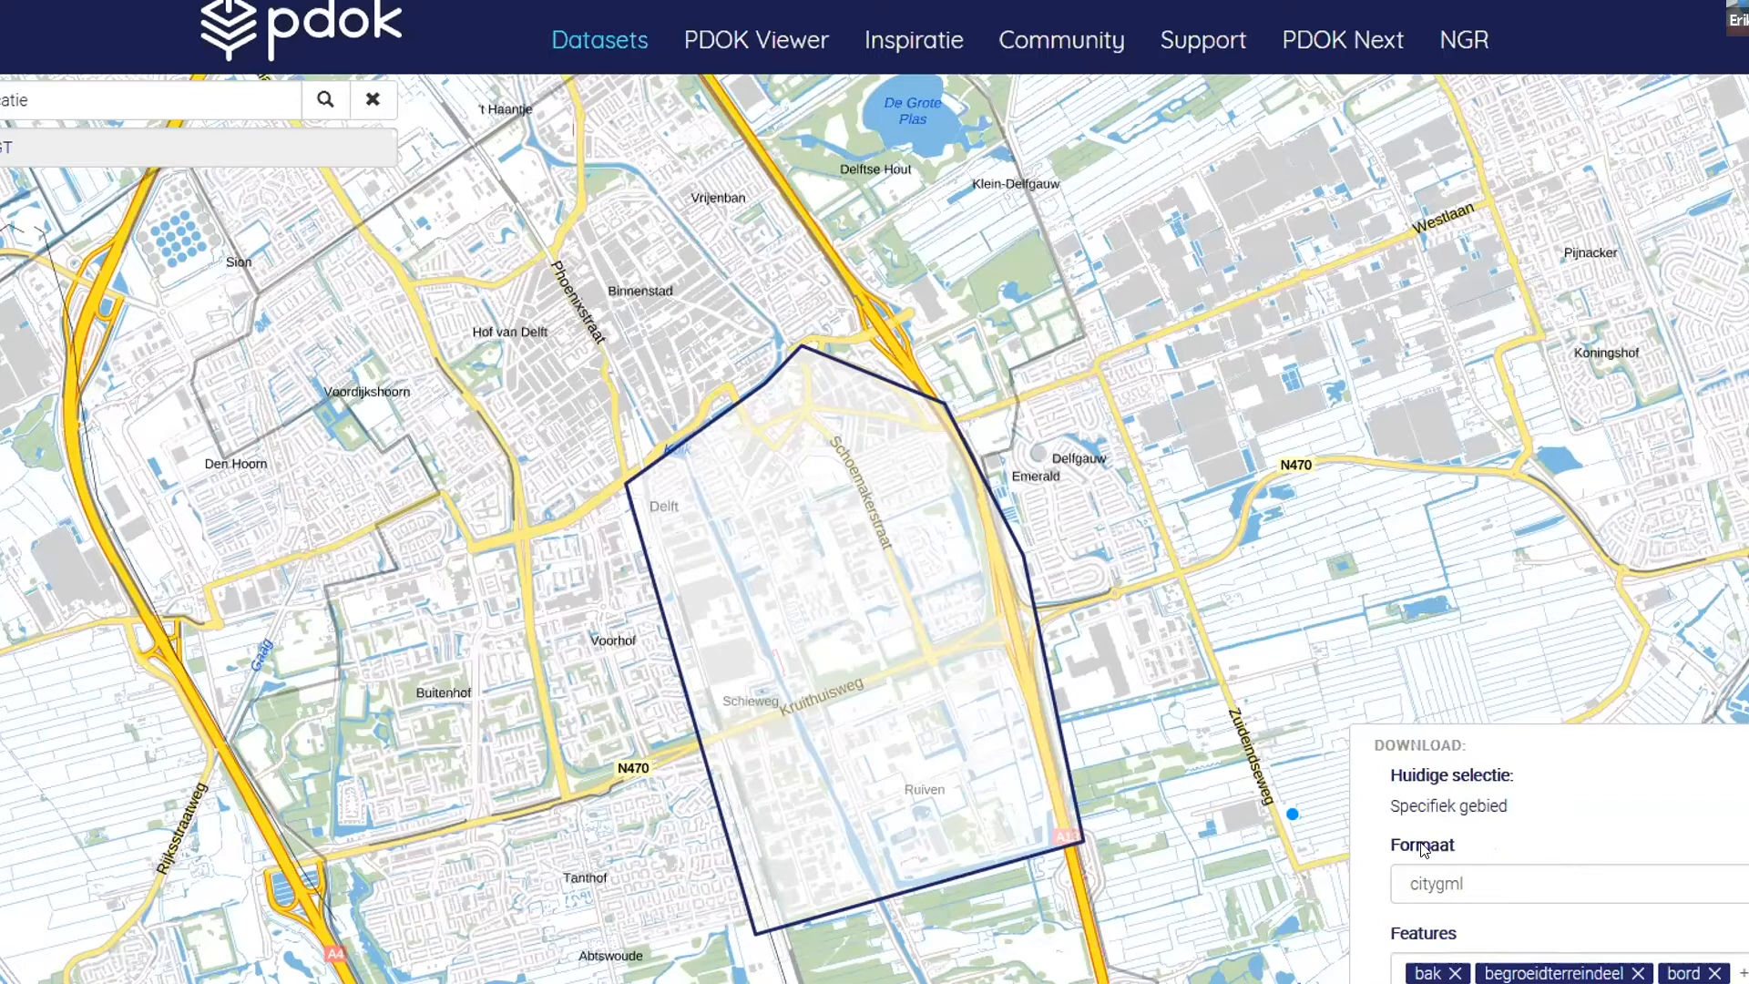
- Keep citygml as the download format and deselect all features
click(1546, 884)
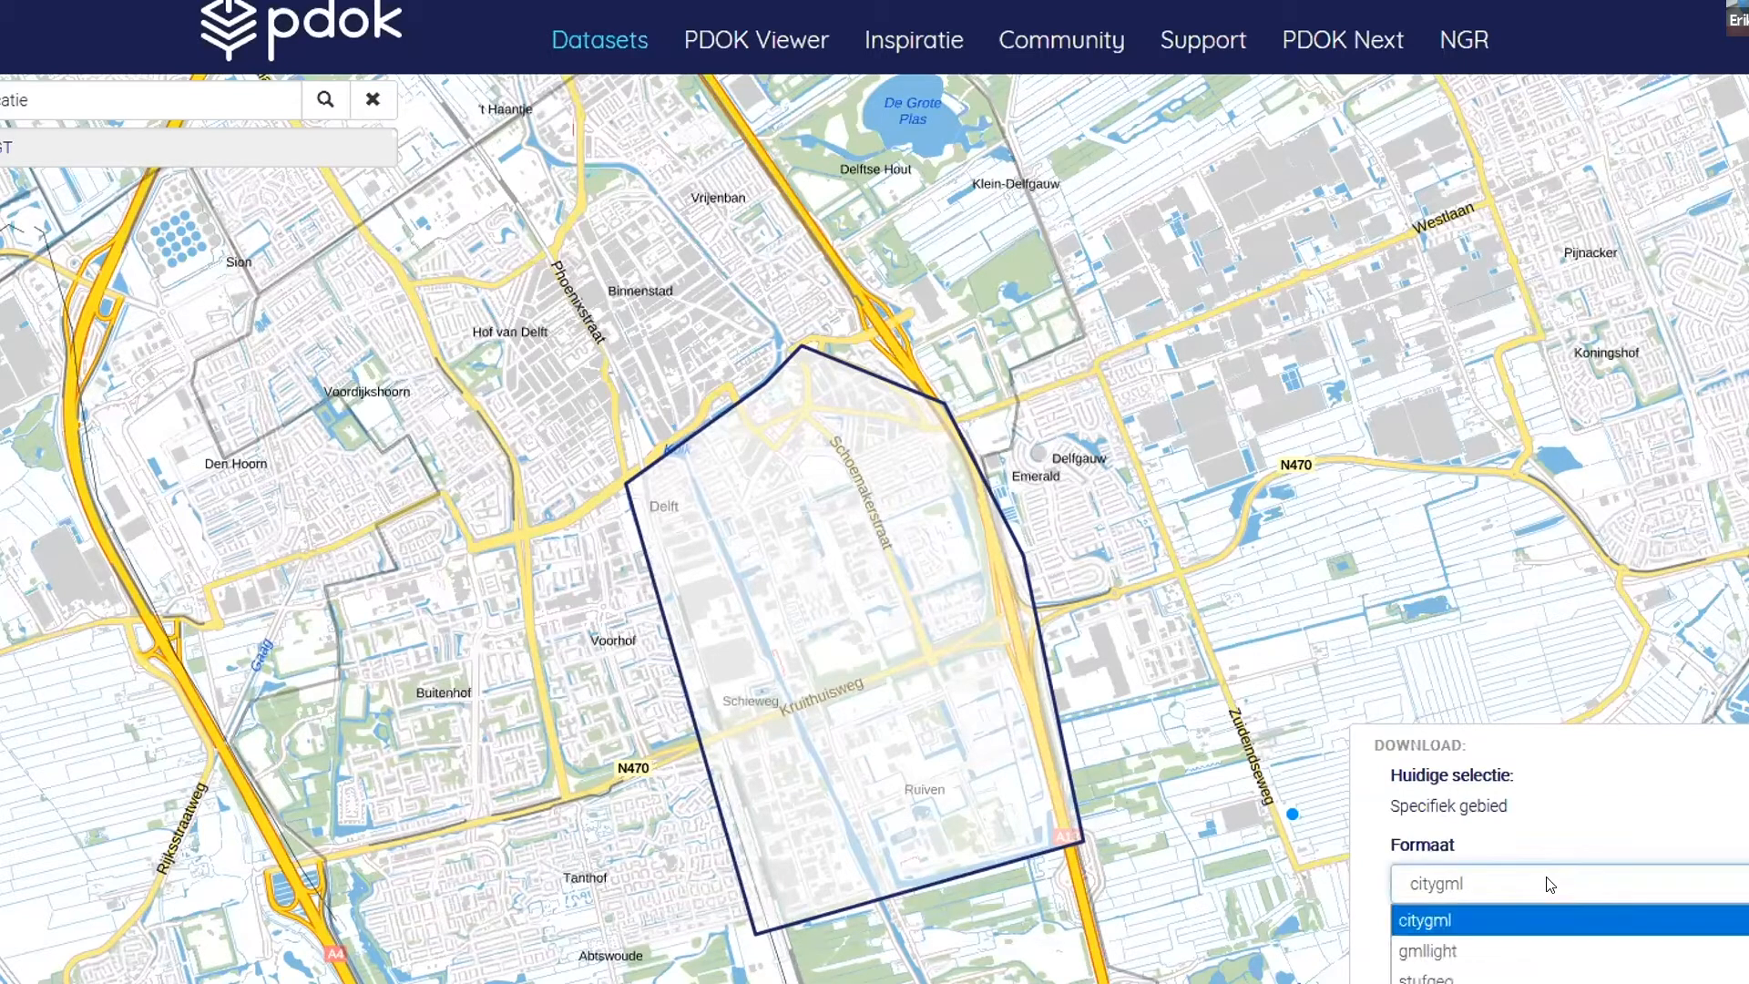
click(1555, 887)
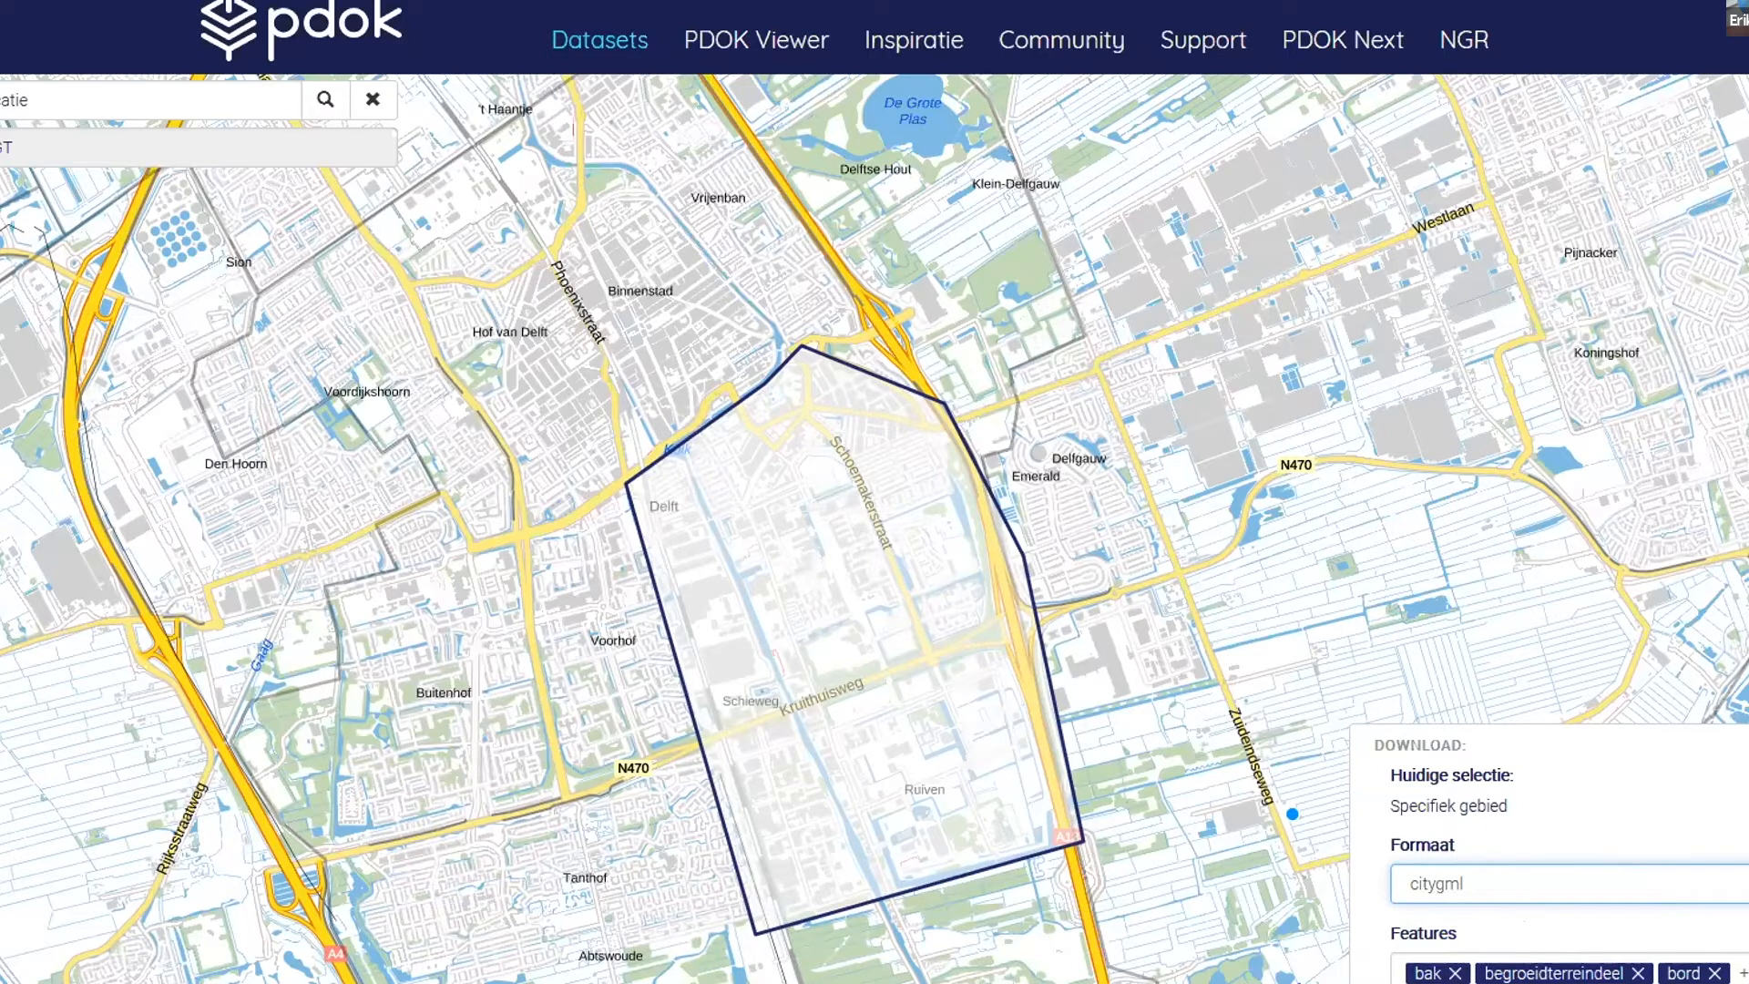
click(1742, 972)
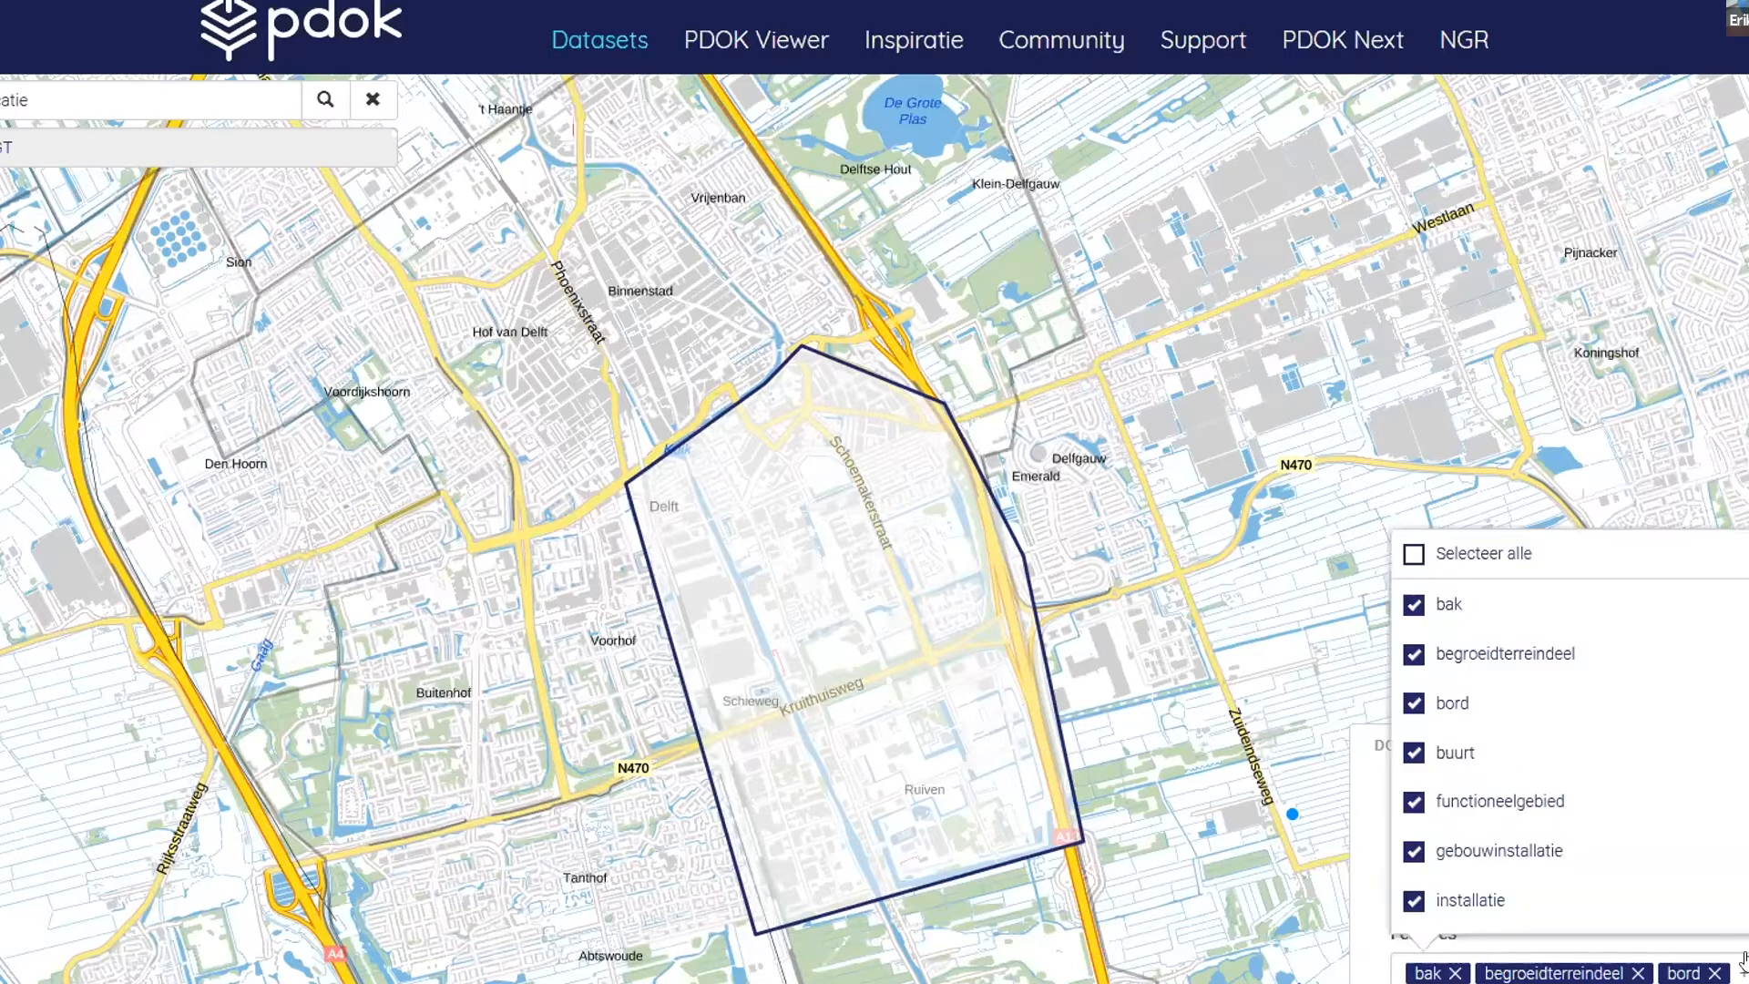
scroll(1580, 636, down, 8)
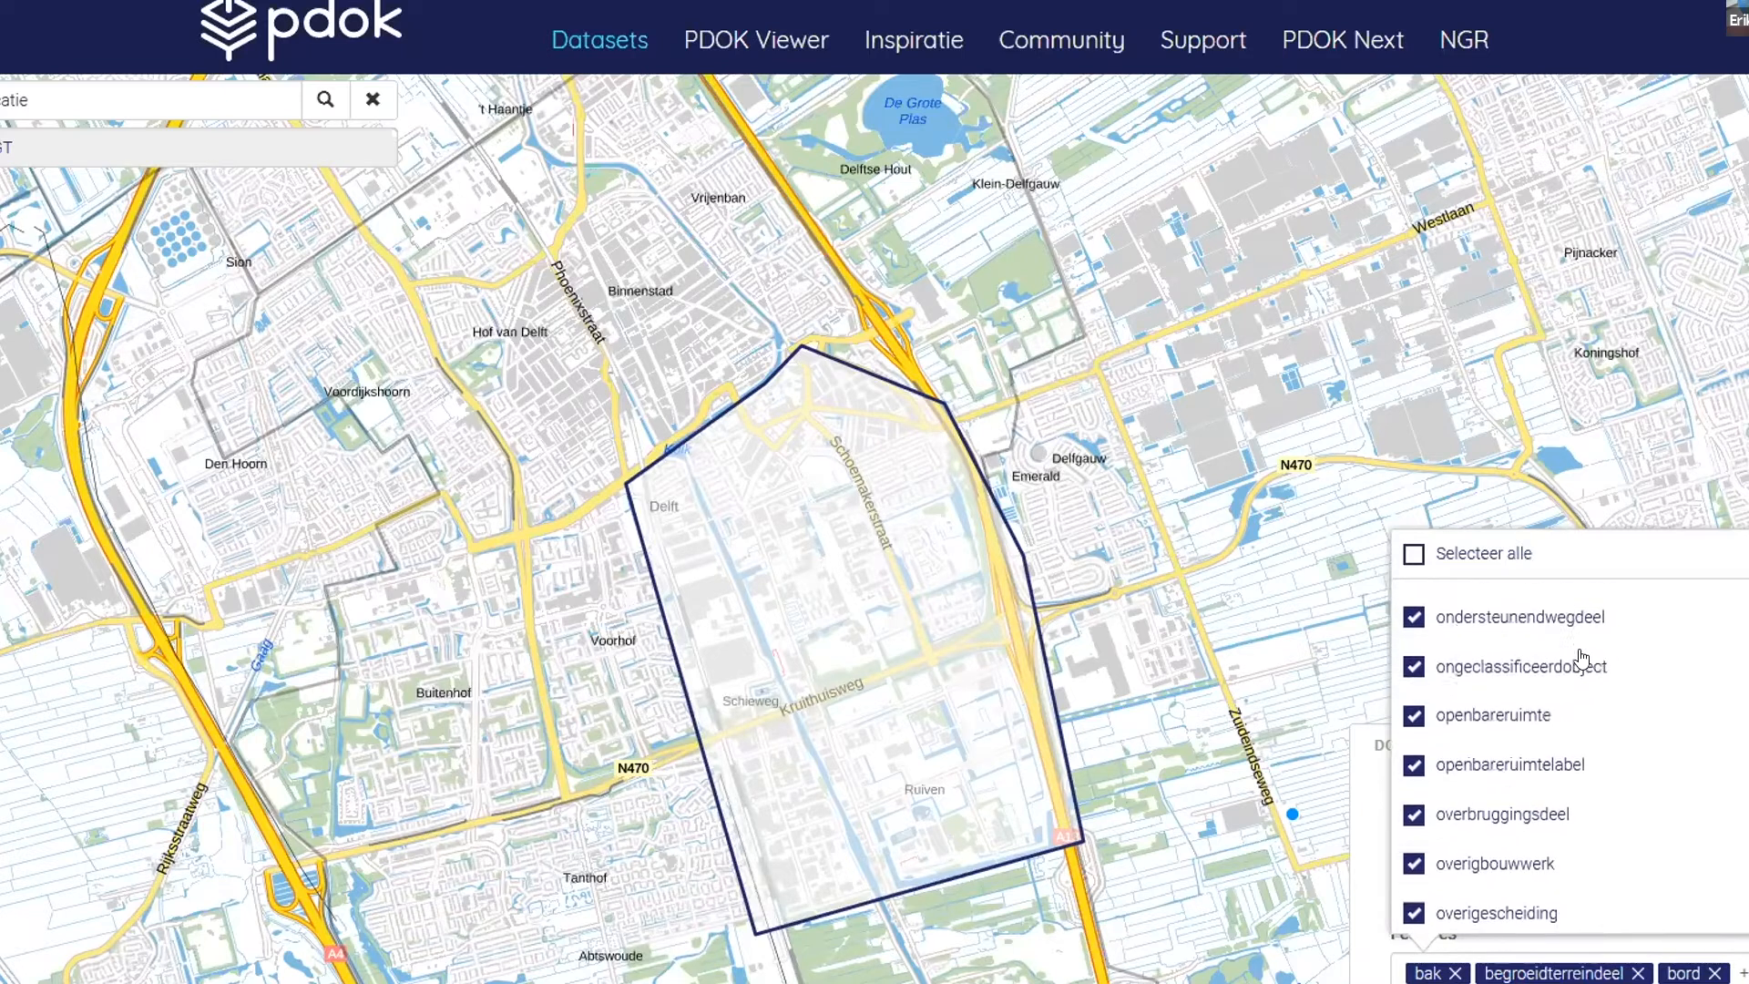
scroll(1559, 872, up, 8)
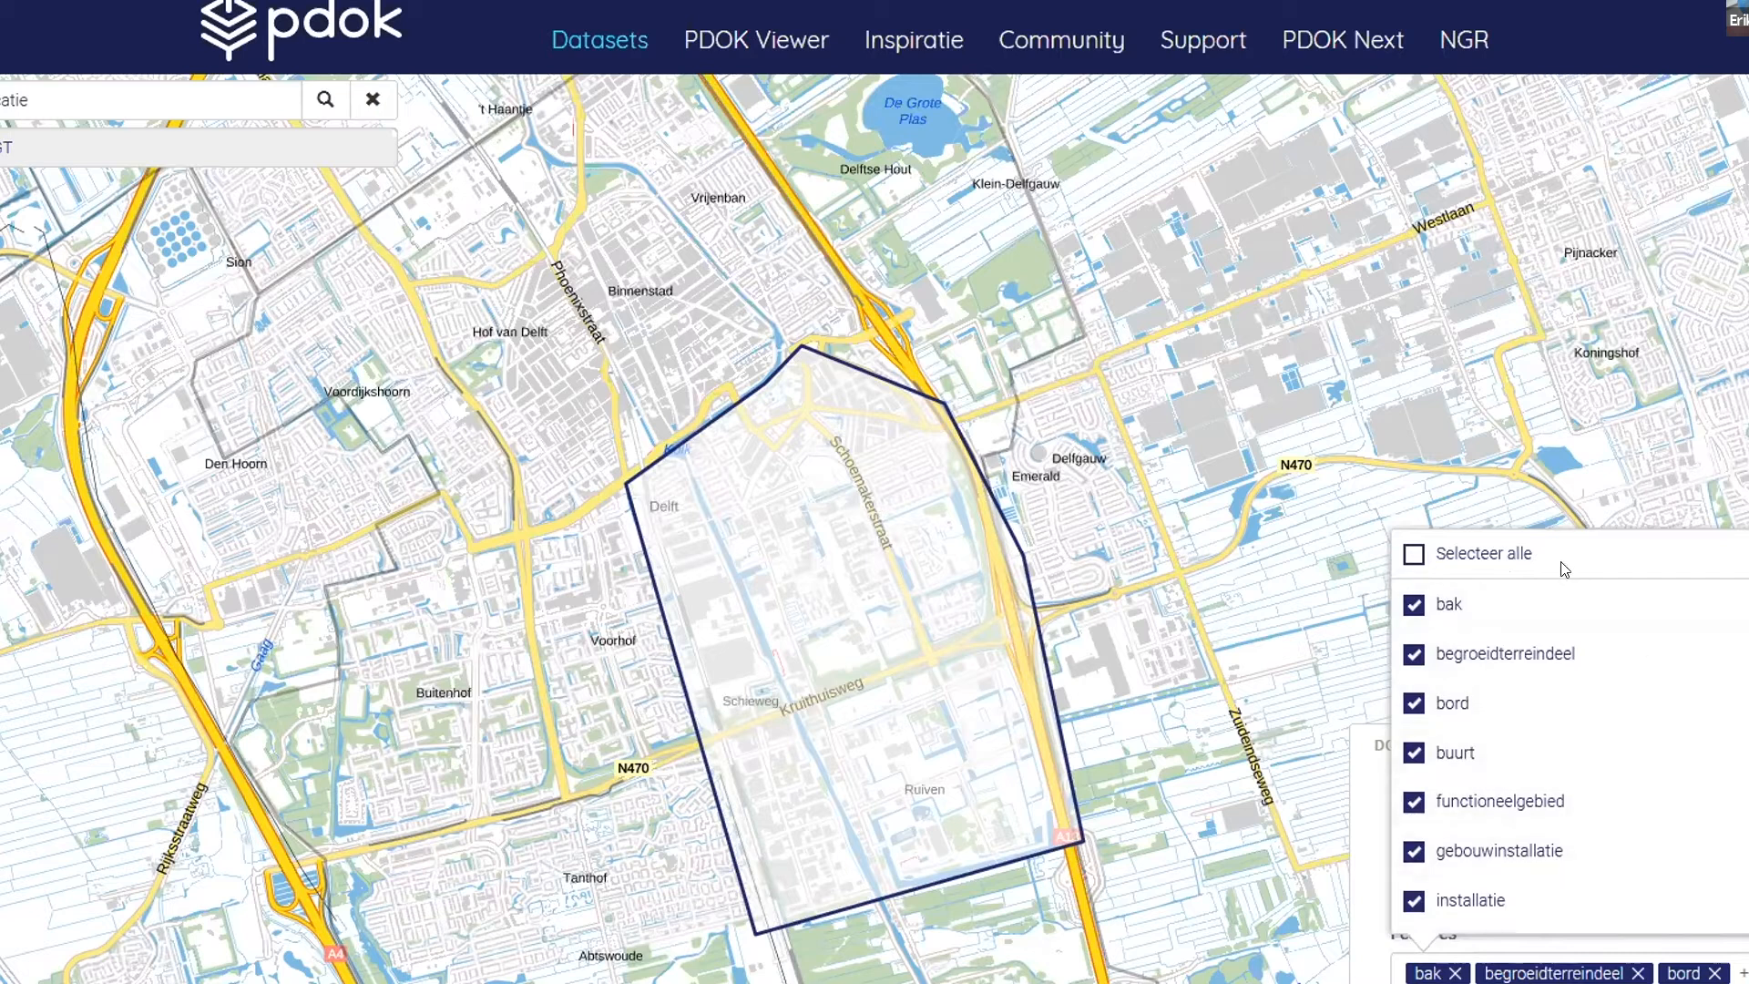
click(1411, 556)
click(1411, 558)
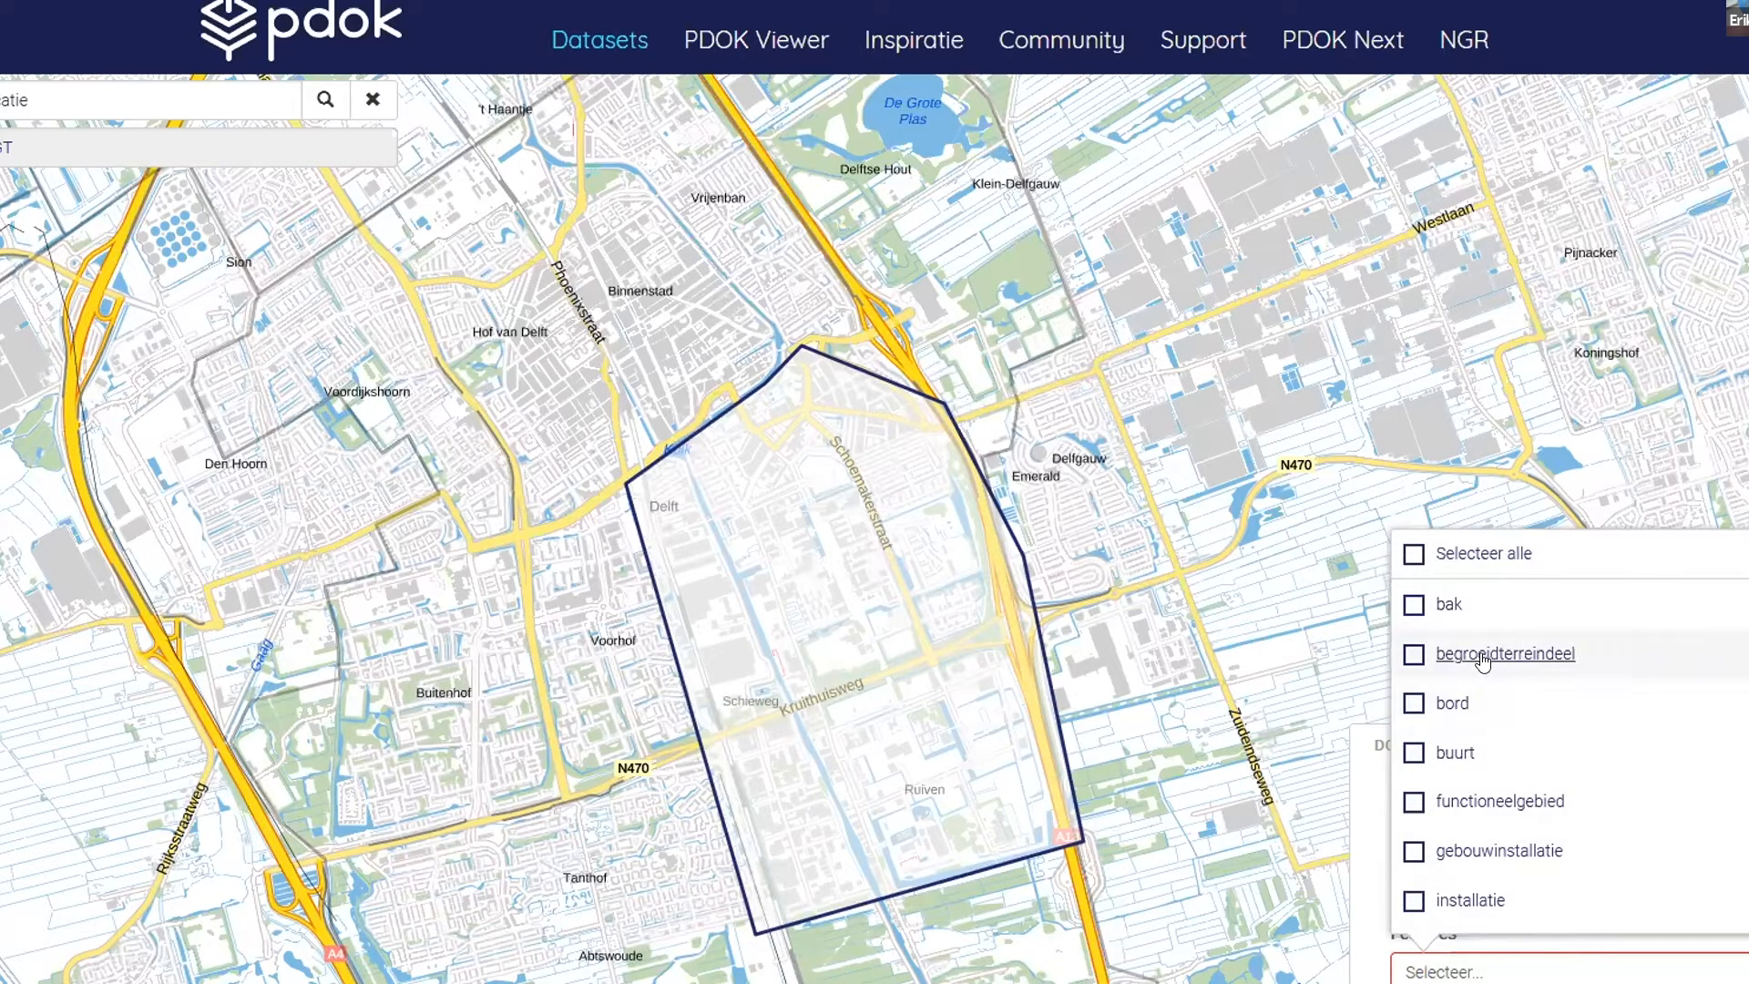
- Add the features begroeidterreindeel and onbegroeidterreindeel to the download selection
click(1411, 655)
scroll(1631, 728, down, 2)
scroll(1646, 735, down, 5)
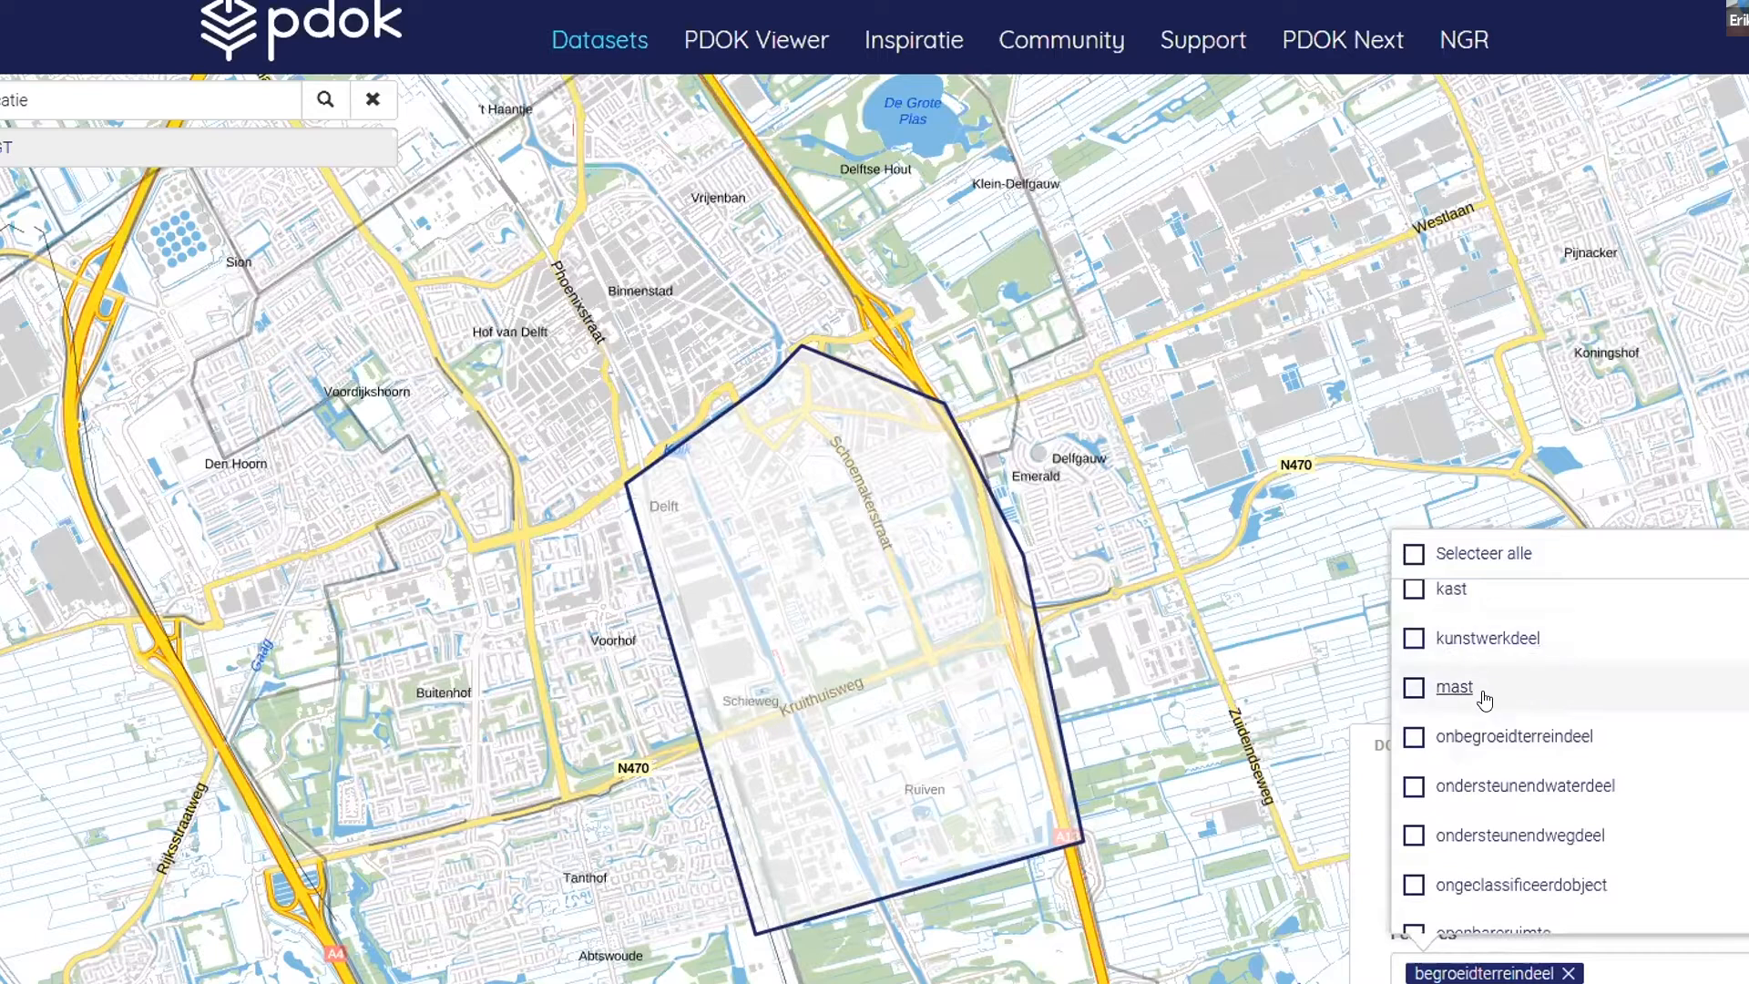
scroll(1458, 635, down, 3)
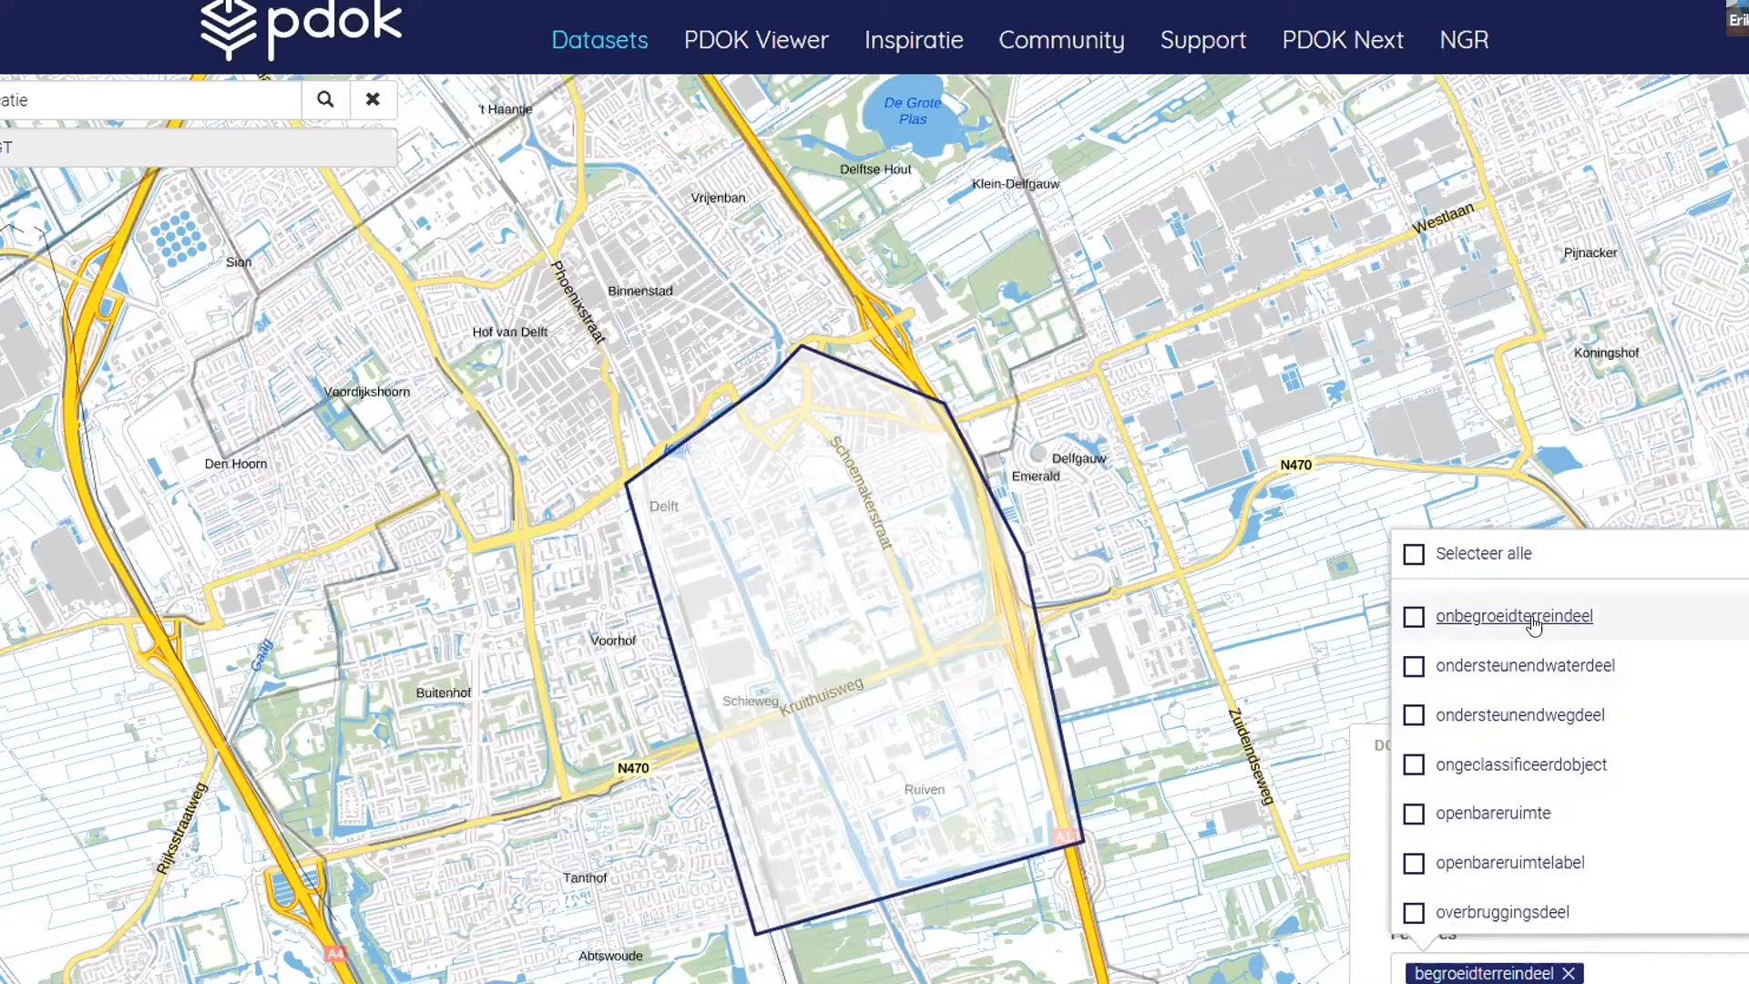
click(1411, 617)
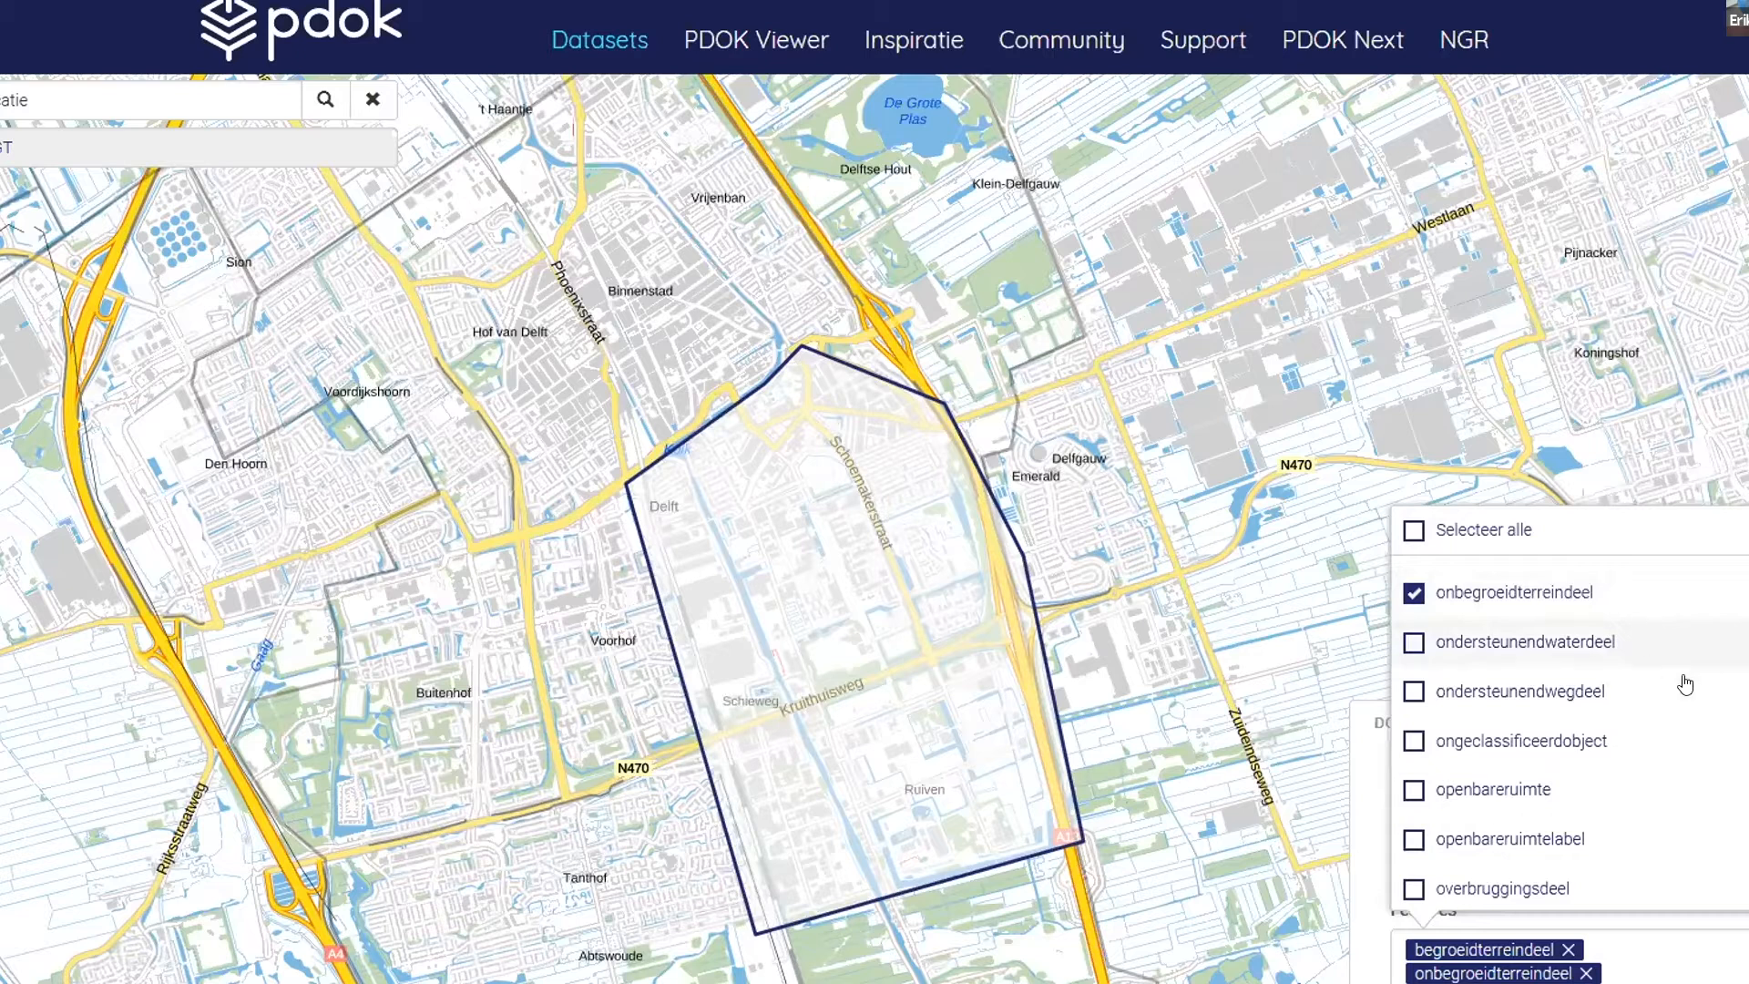
- Add the features pand, waterdeel and wegdeel to the download selection
scroll(1727, 686, down, 2)
scroll(1727, 686, down, 2)
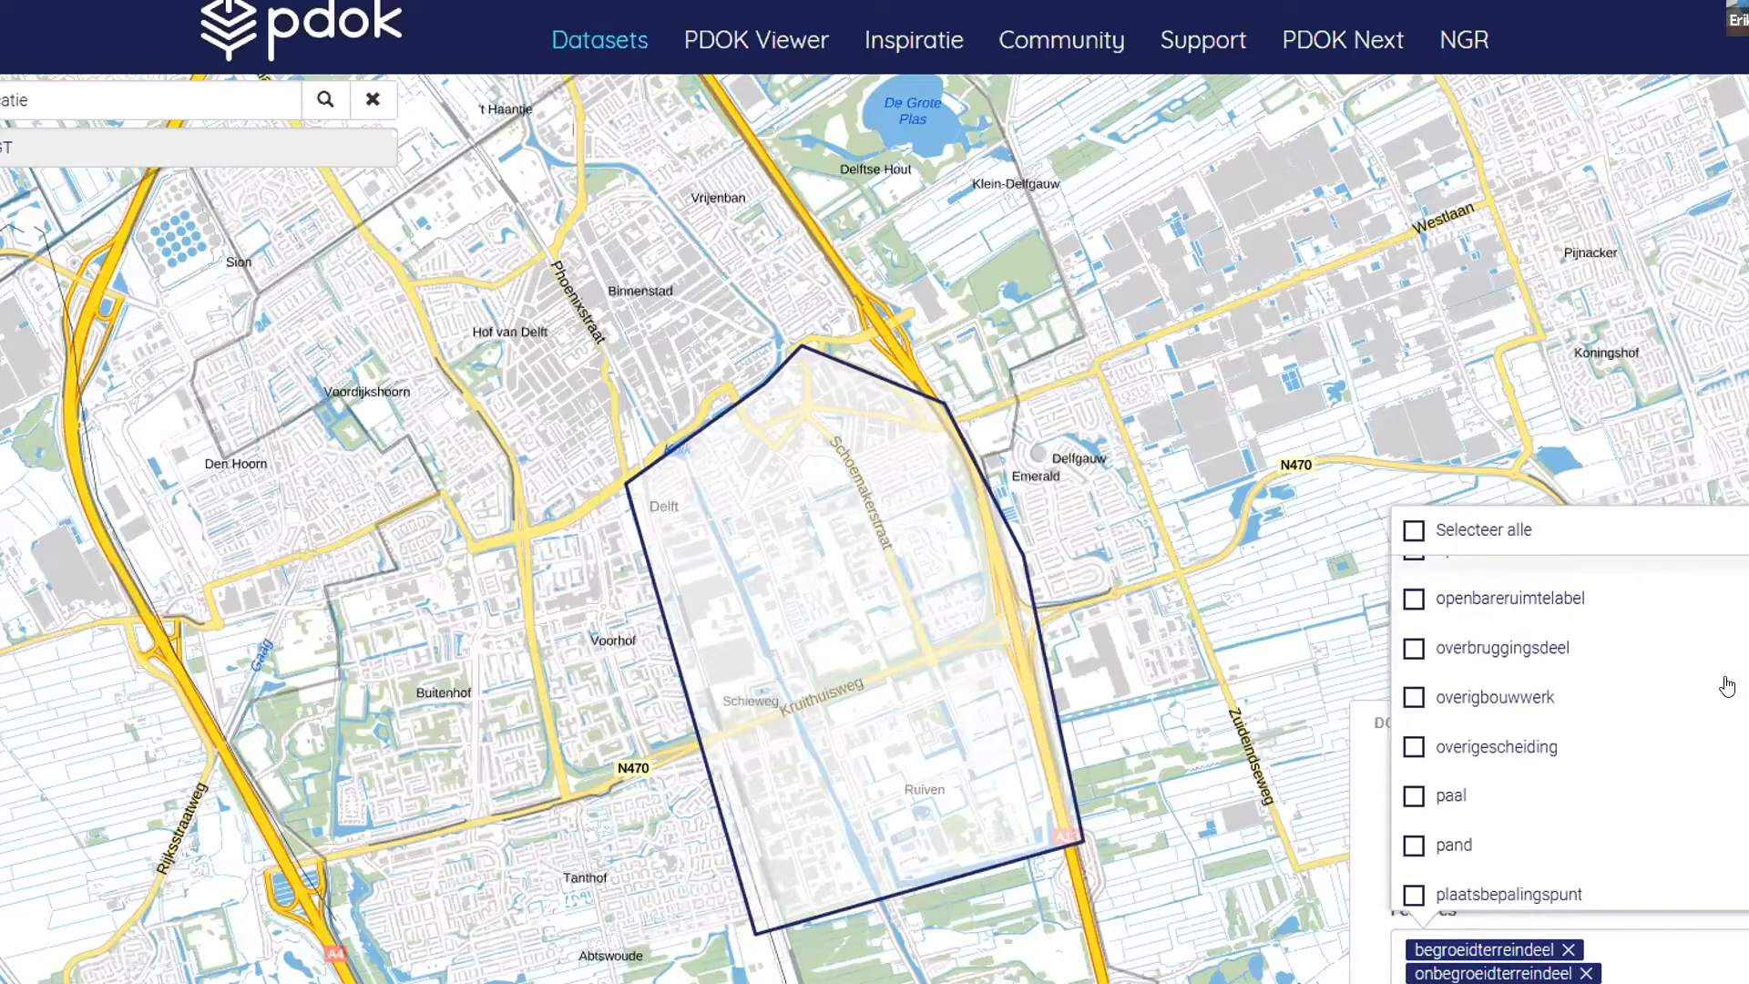
click(1412, 846)
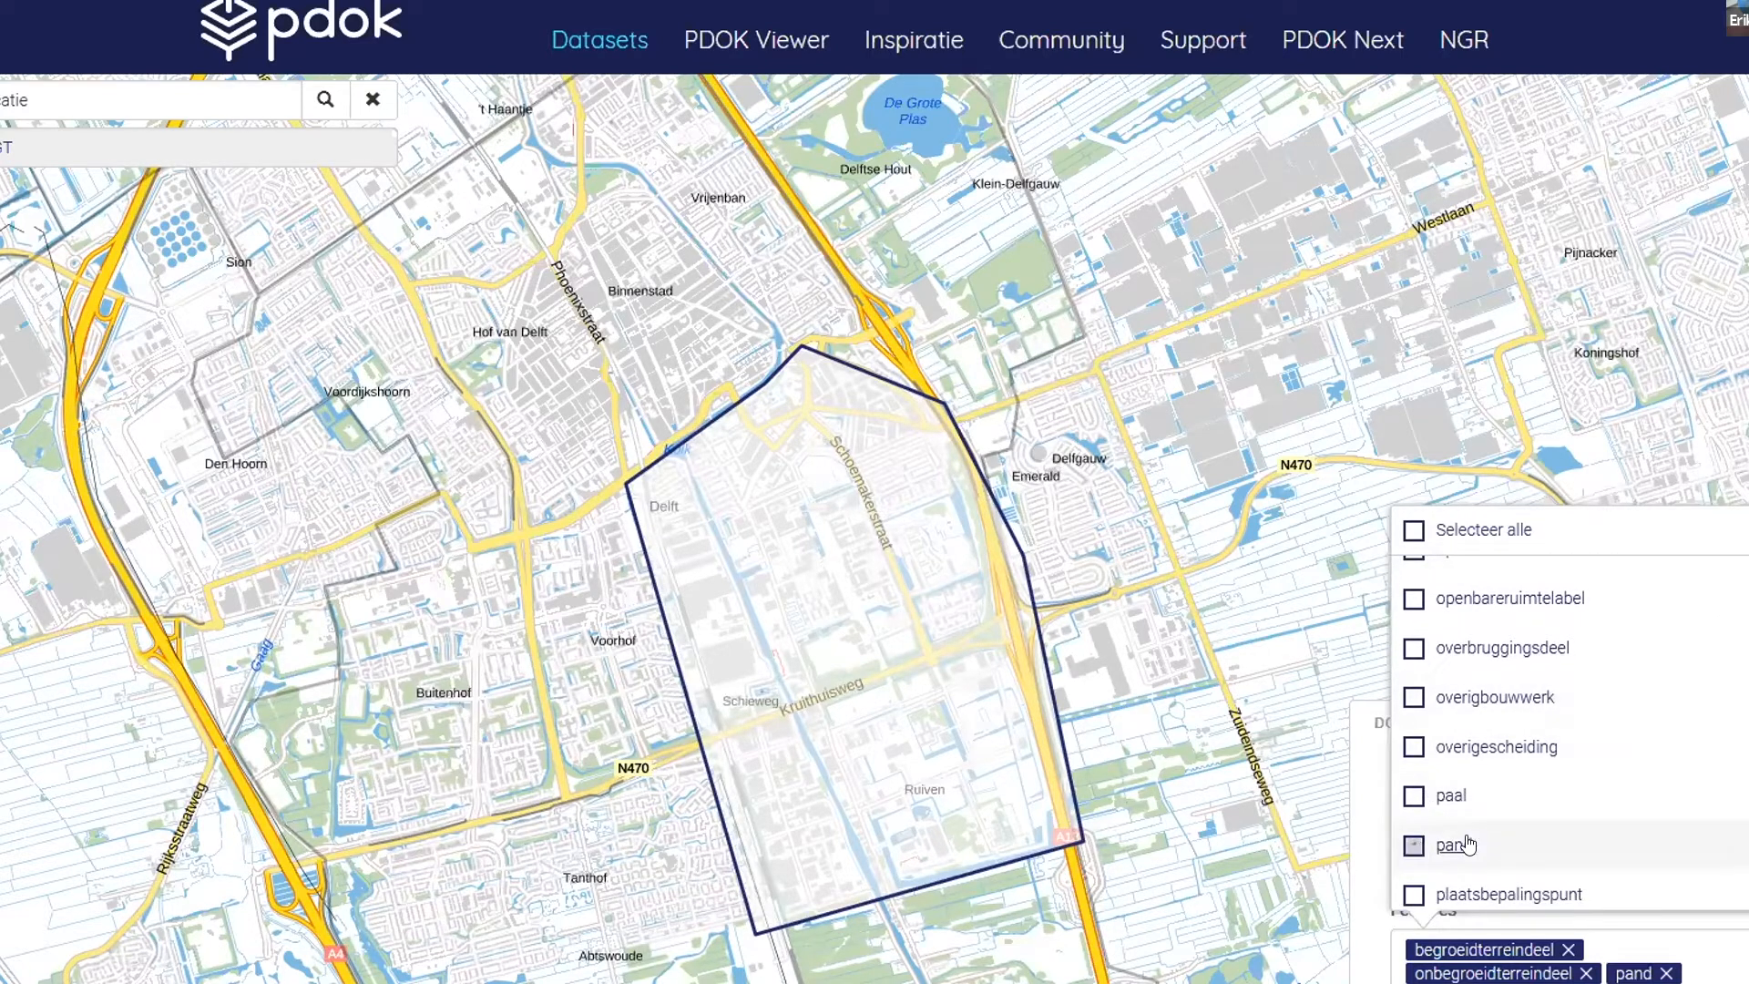
scroll(1630, 806, down, 2)
scroll(1630, 808, down, 4)
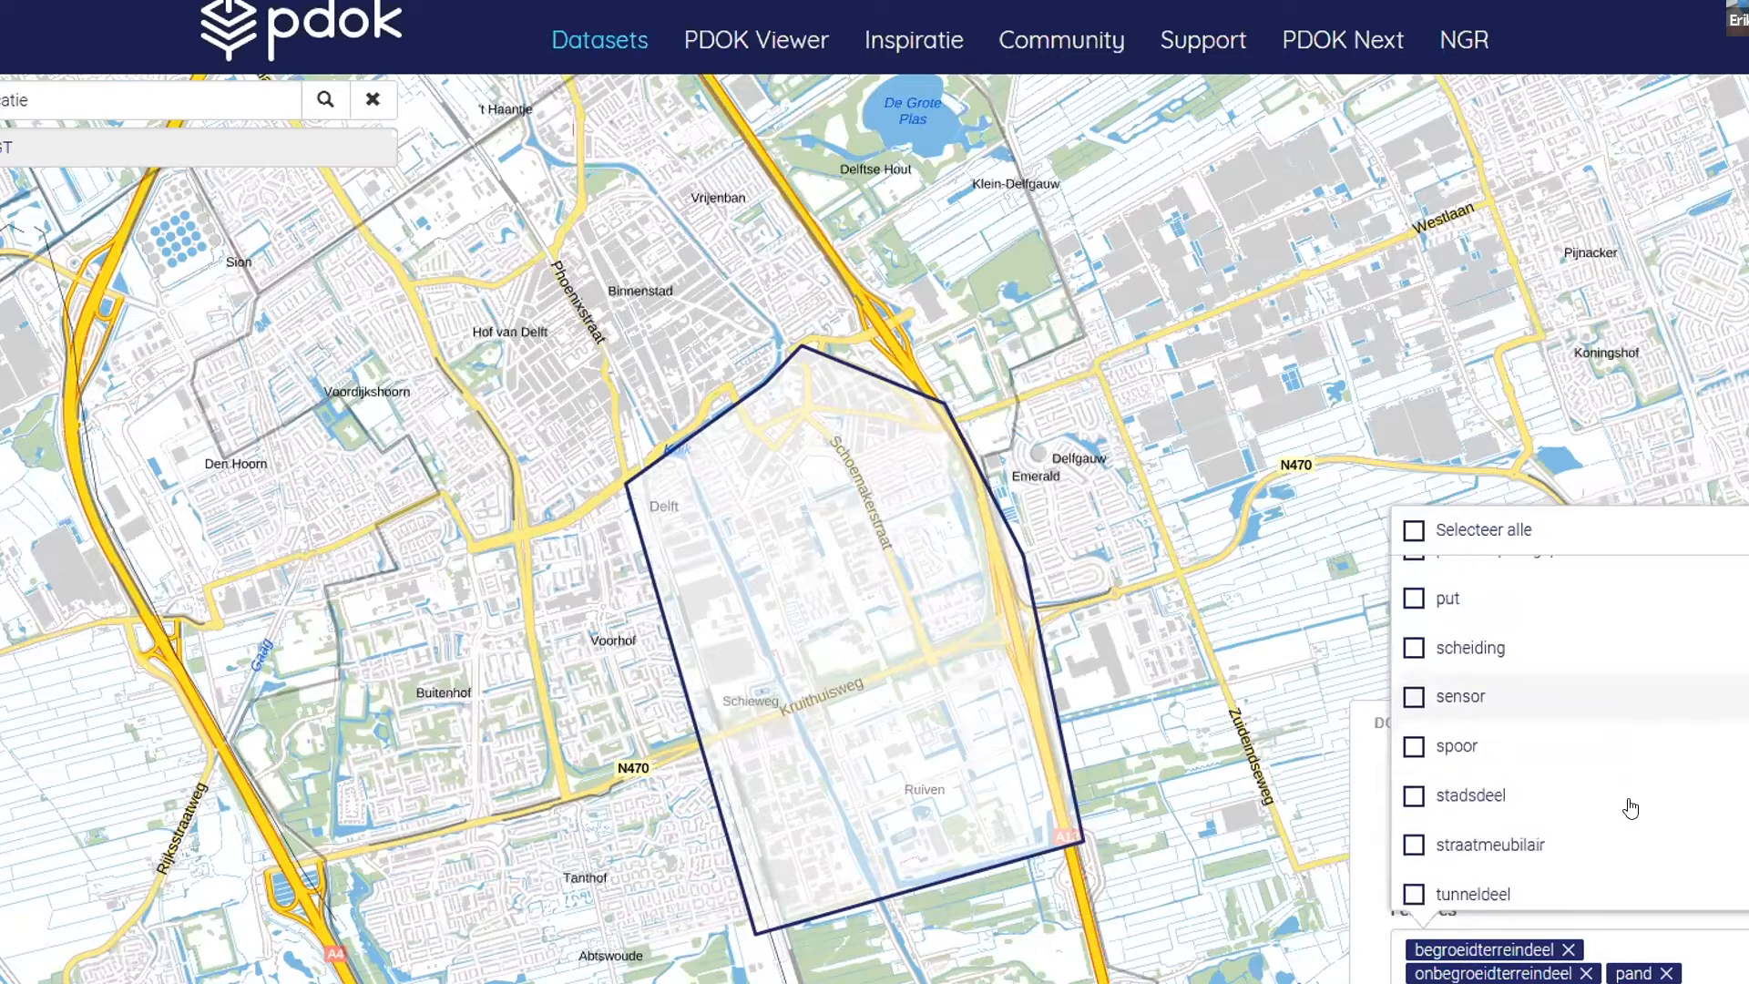
scroll(1631, 808, down, 2)
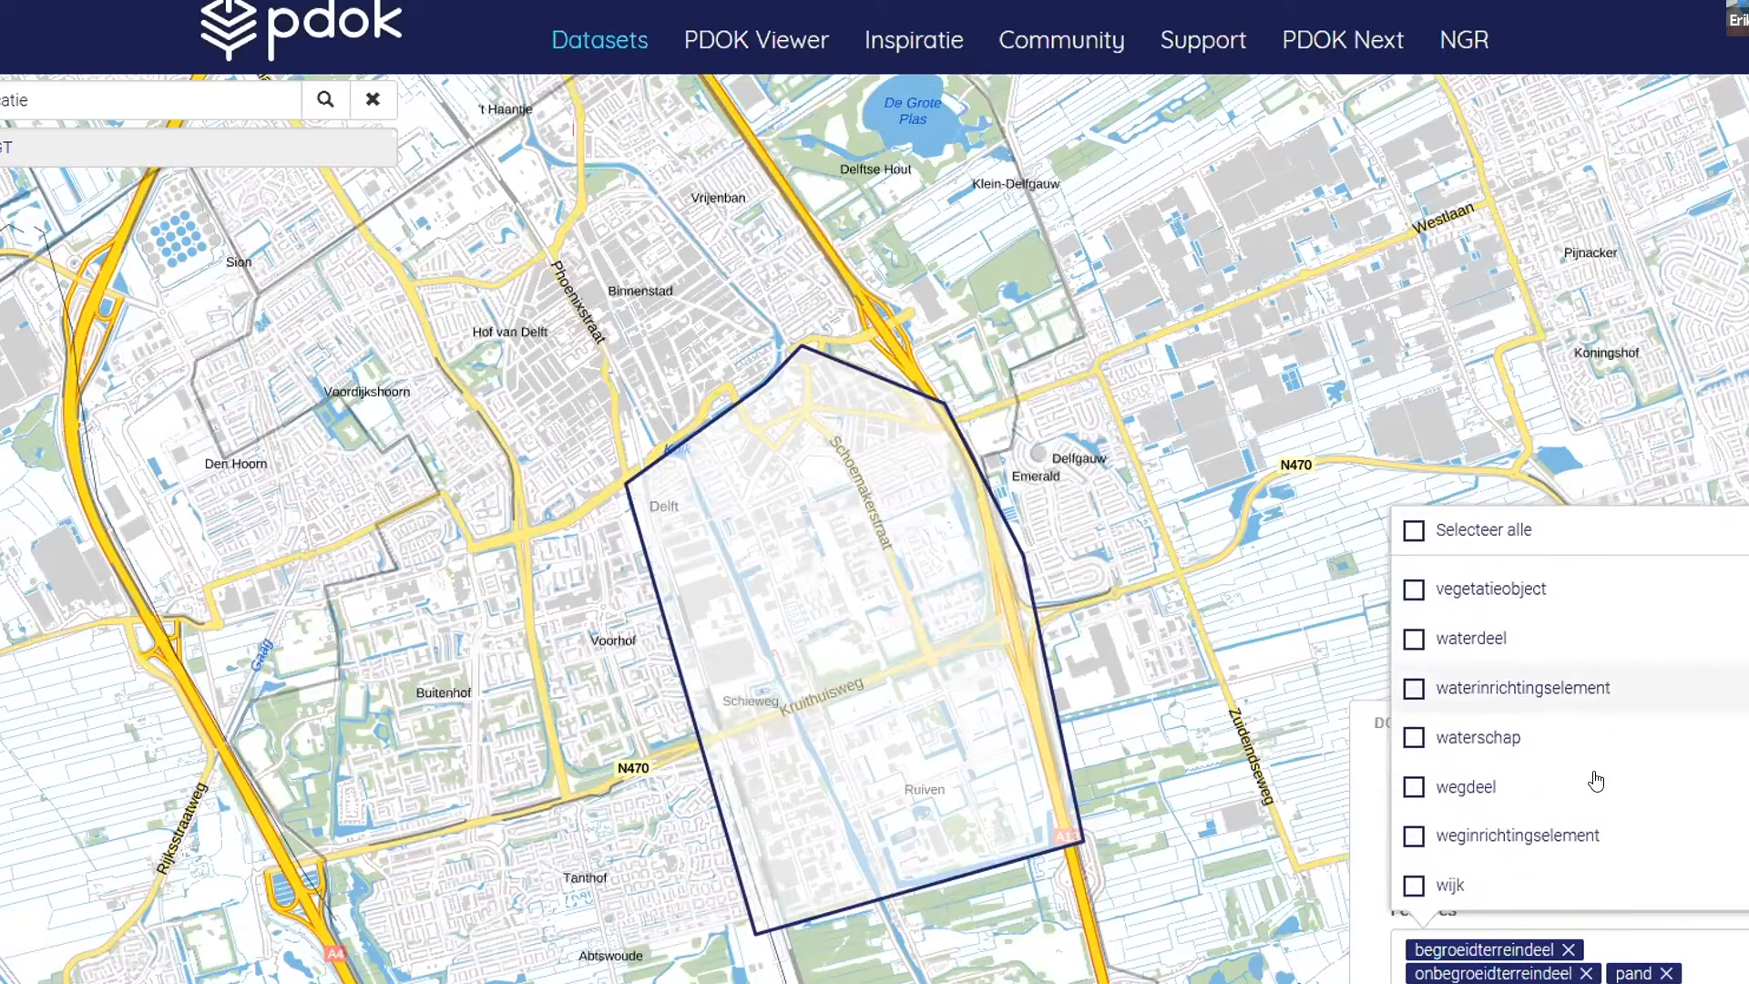
click(1413, 639)
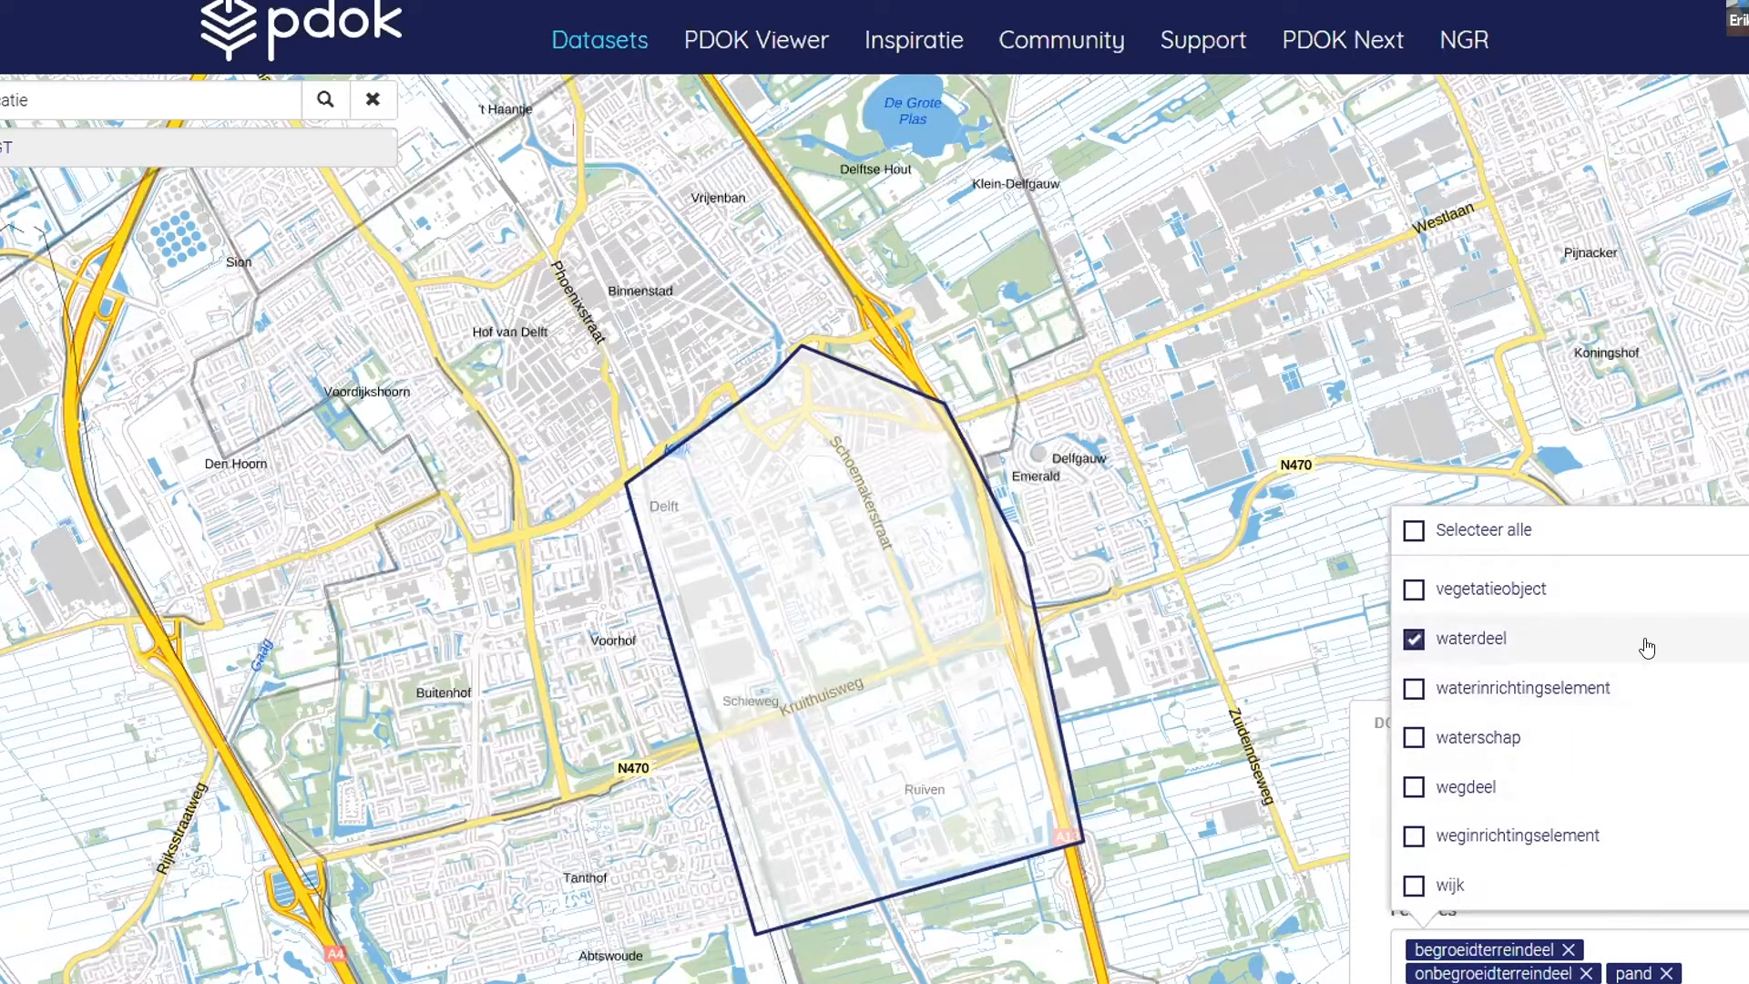
click(1413, 787)
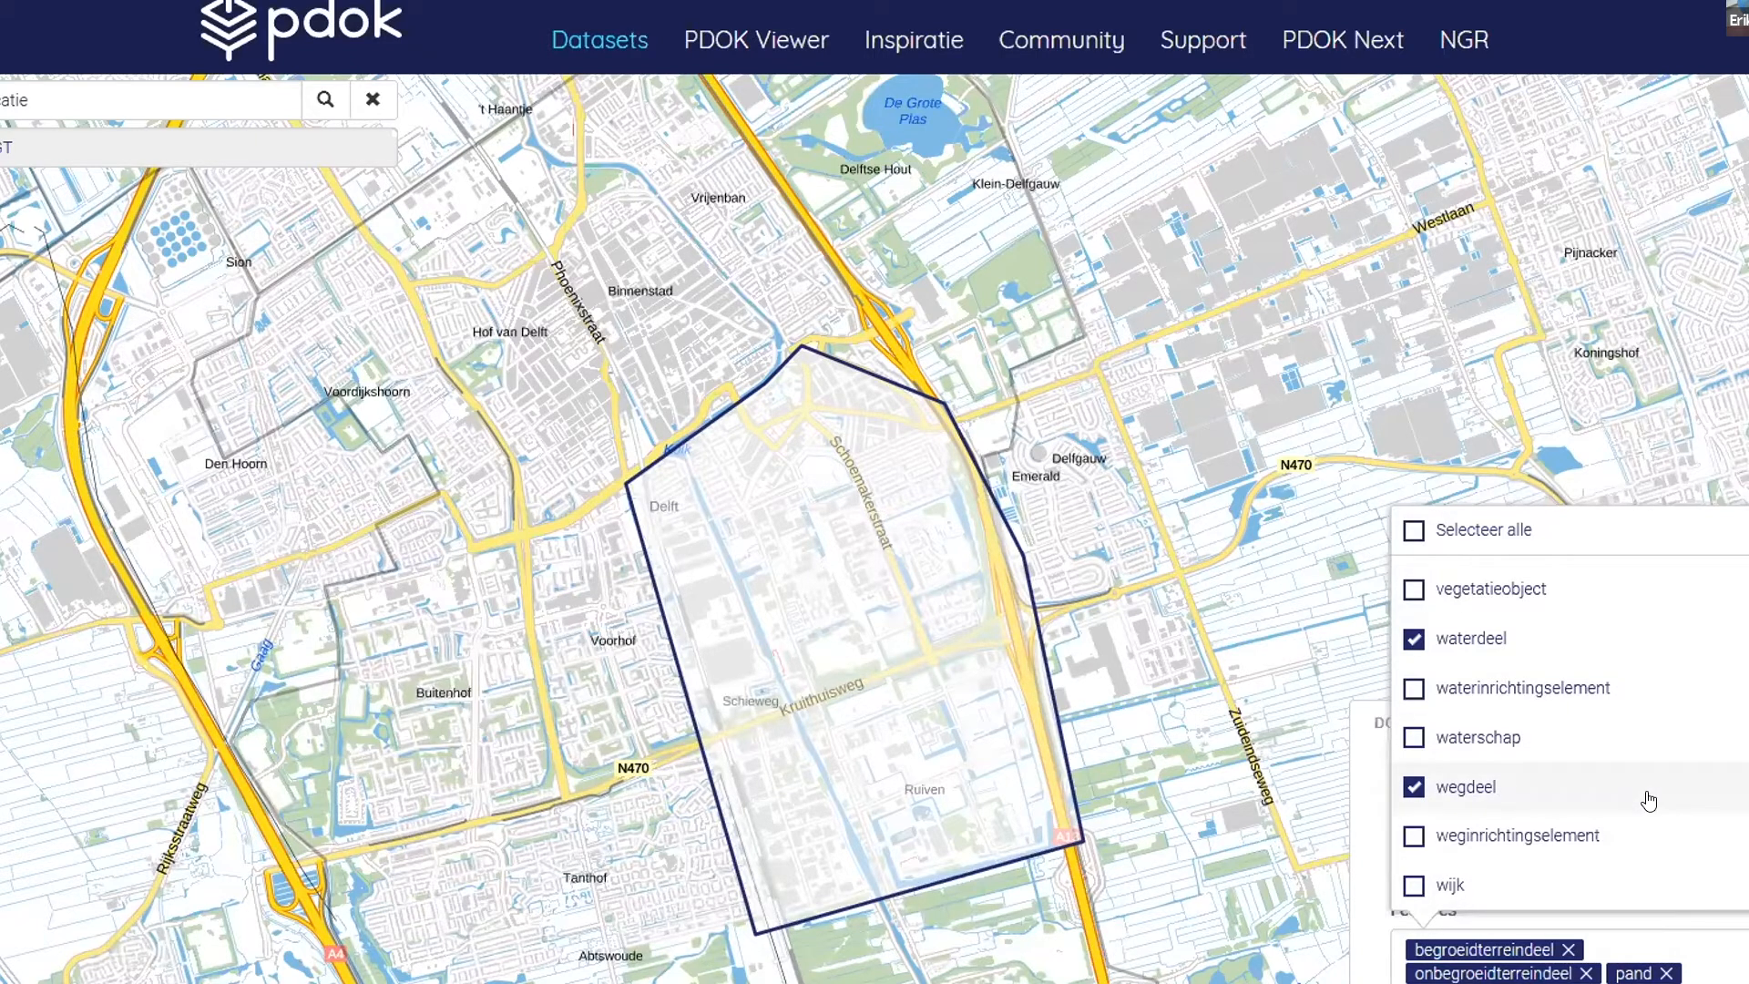
- Download the chosen features for the drawn area as a zip archive and show the browser's recent downloads
scroll(1649, 801, up, 8)
scroll(1648, 805, down, 6)
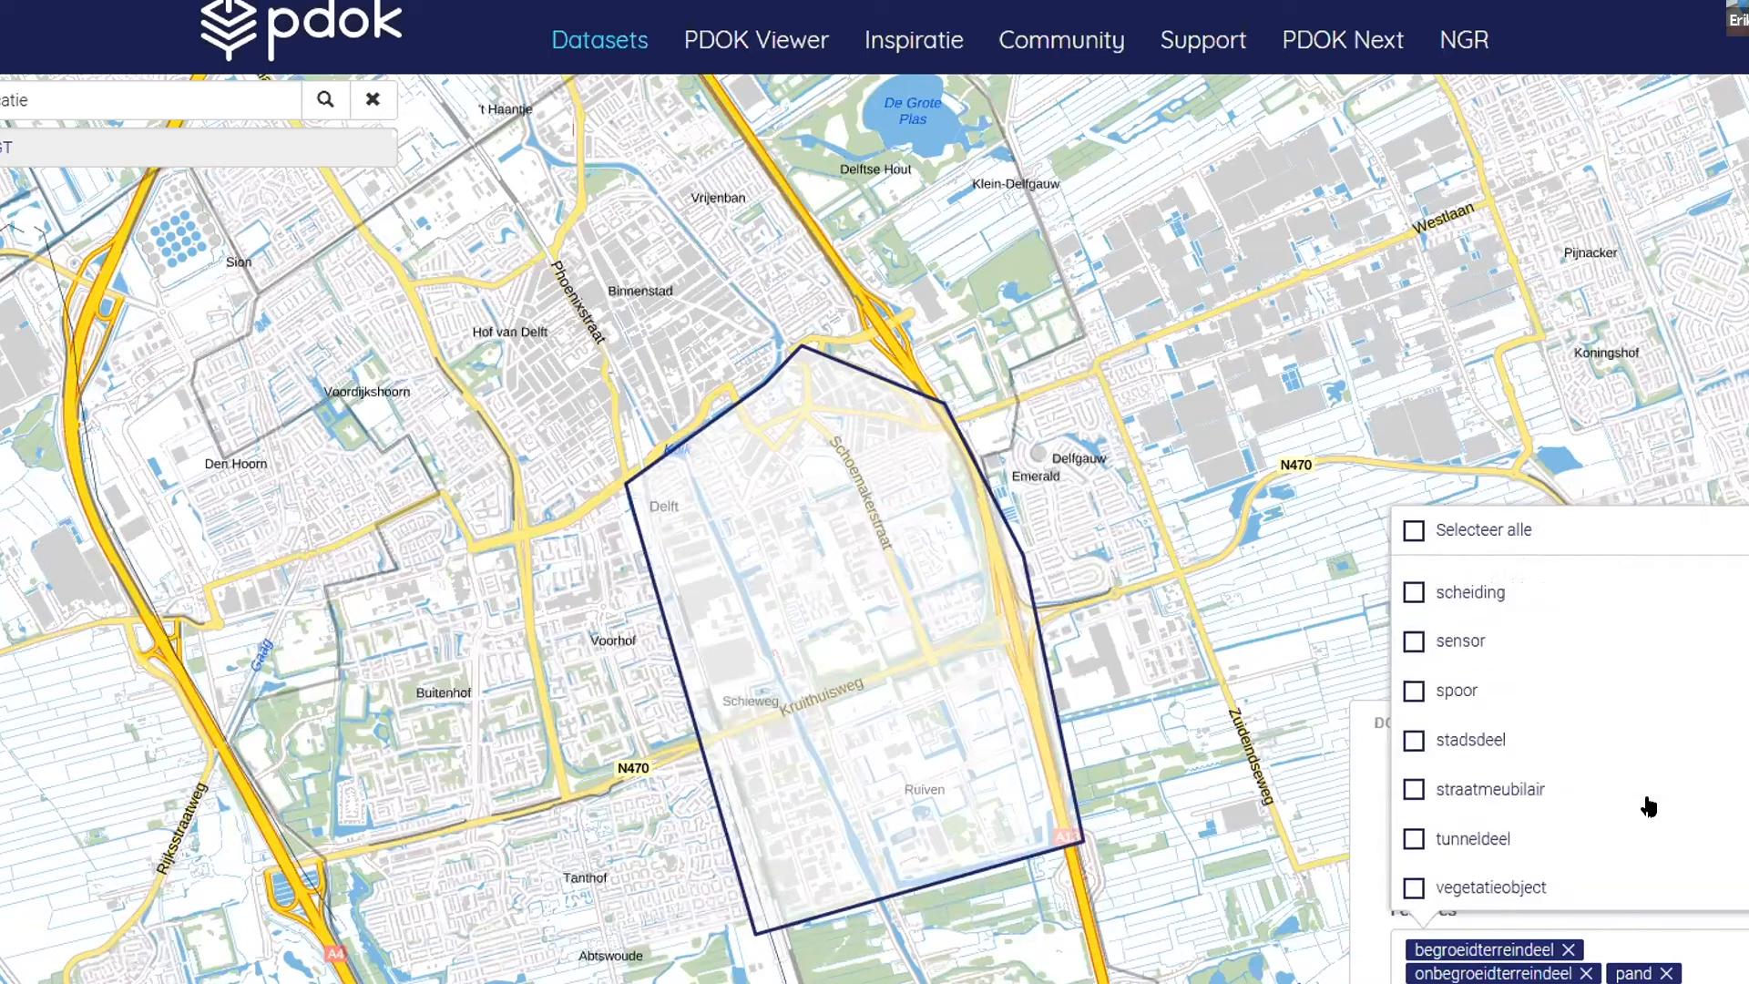
scroll(1649, 805, down, 3)
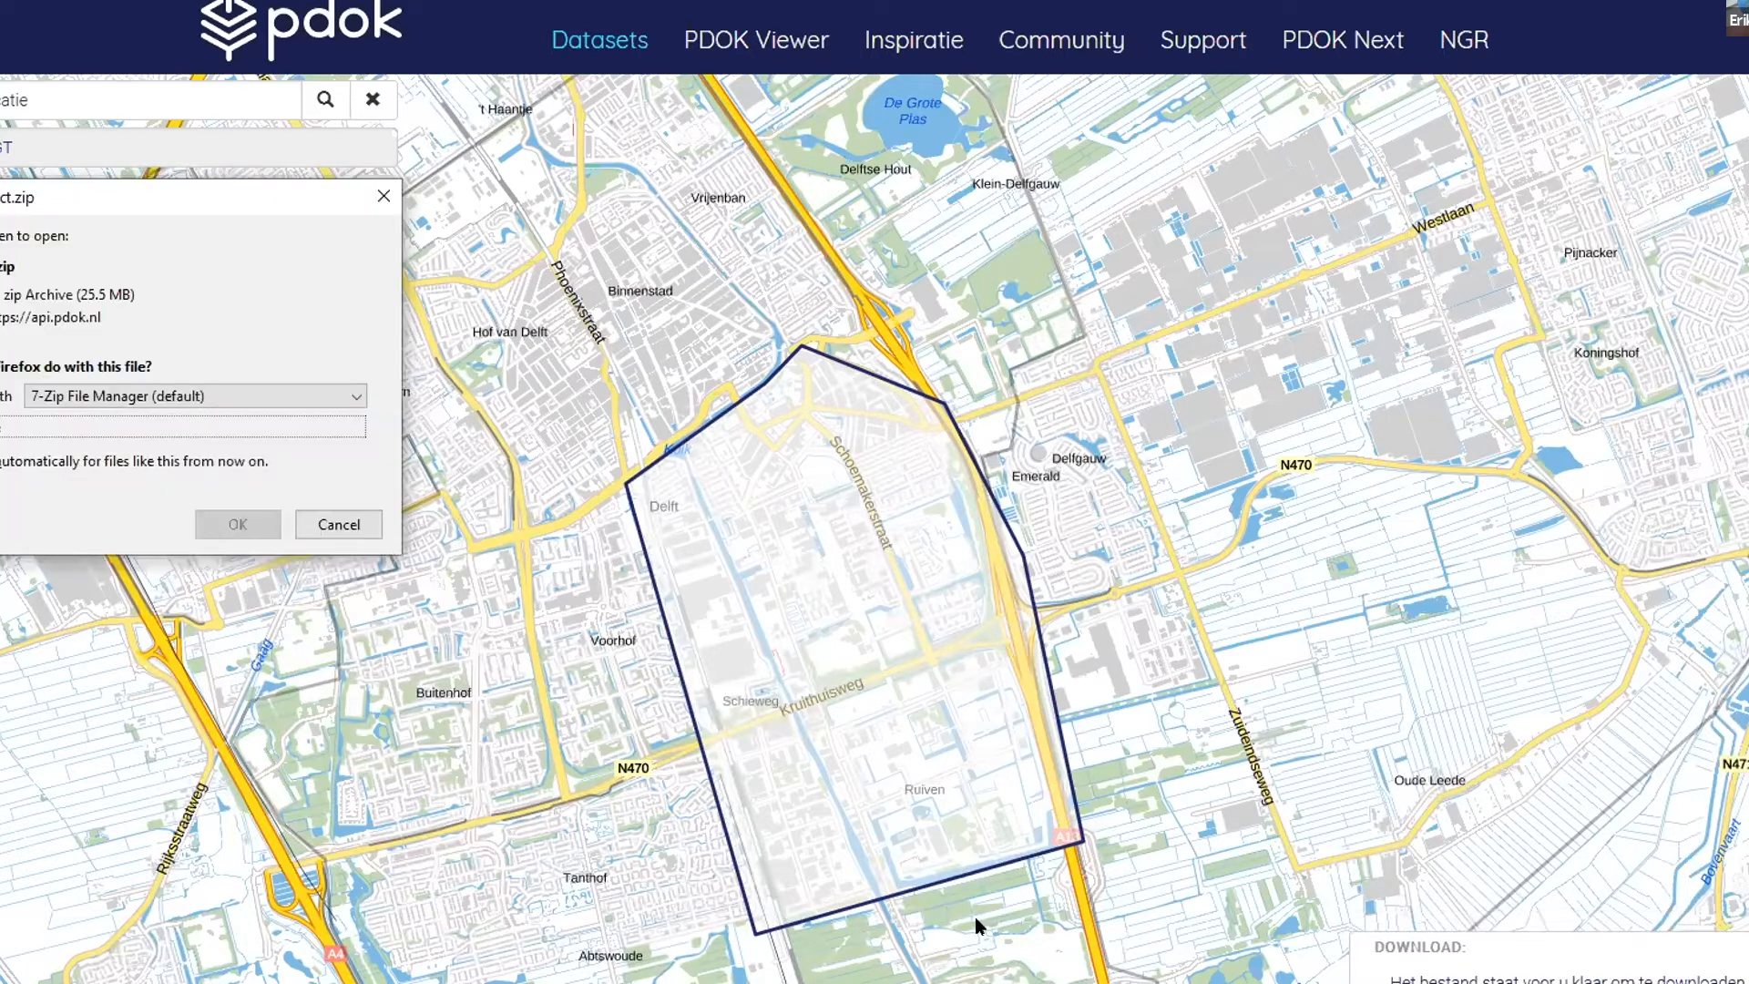
click(239, 525)
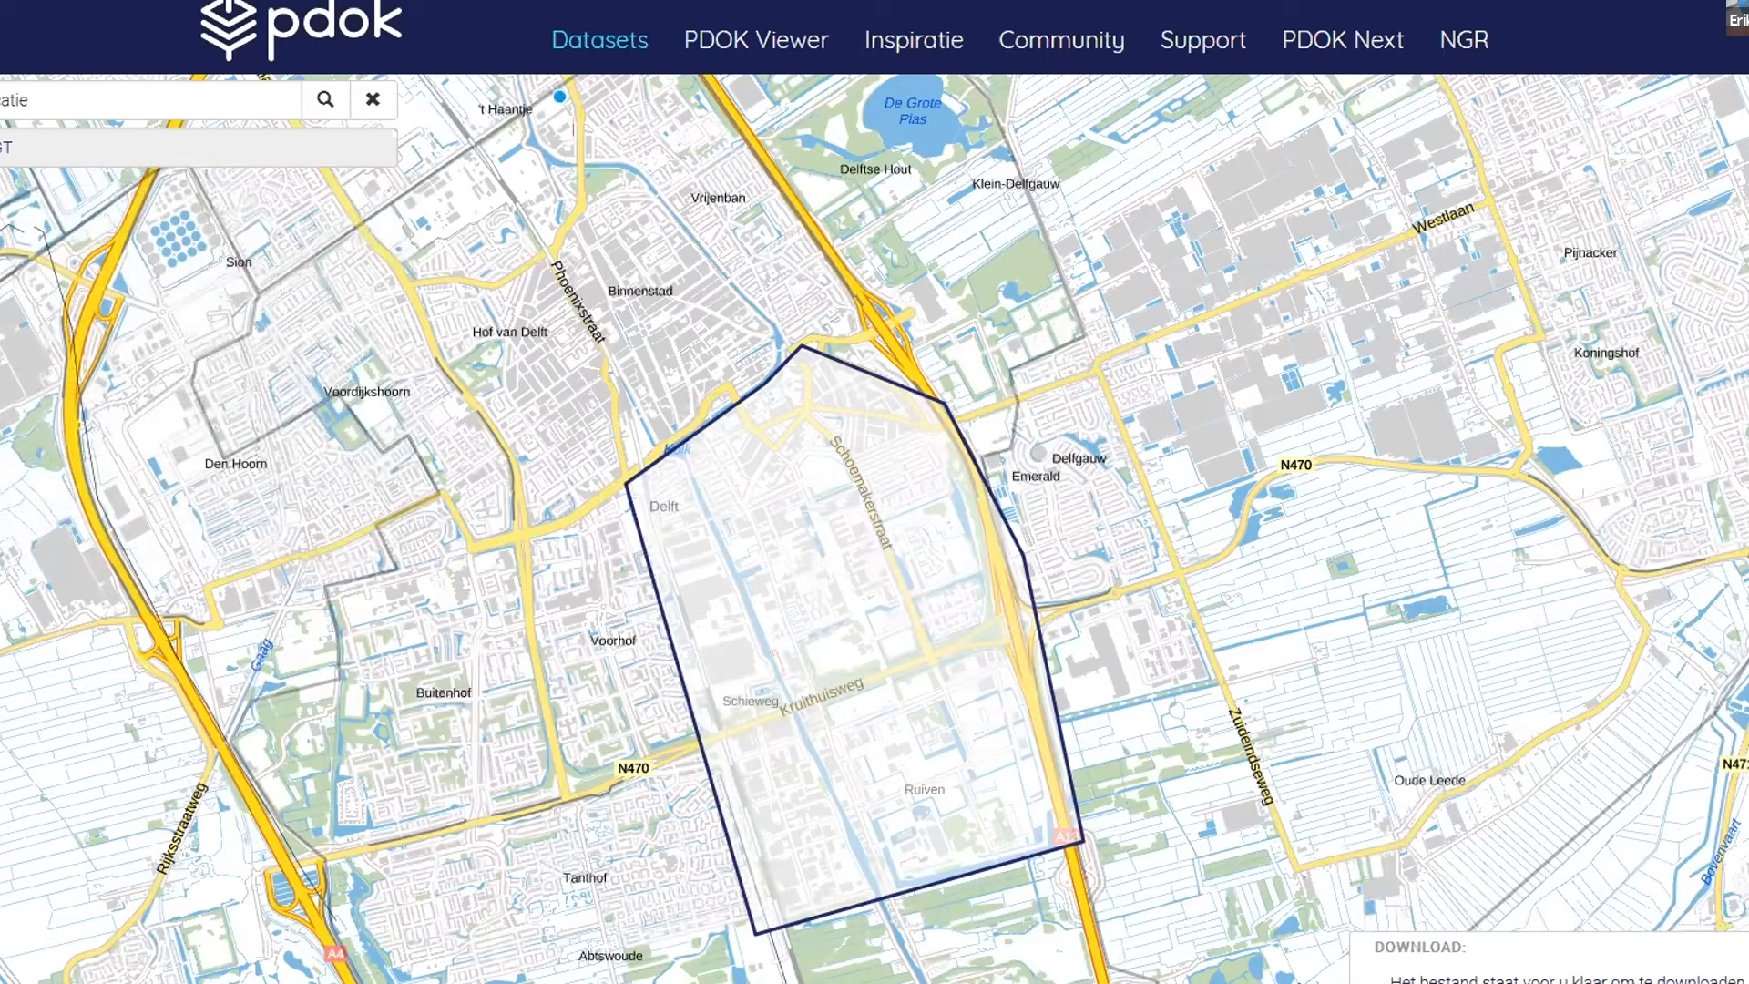
click(1596, 0)
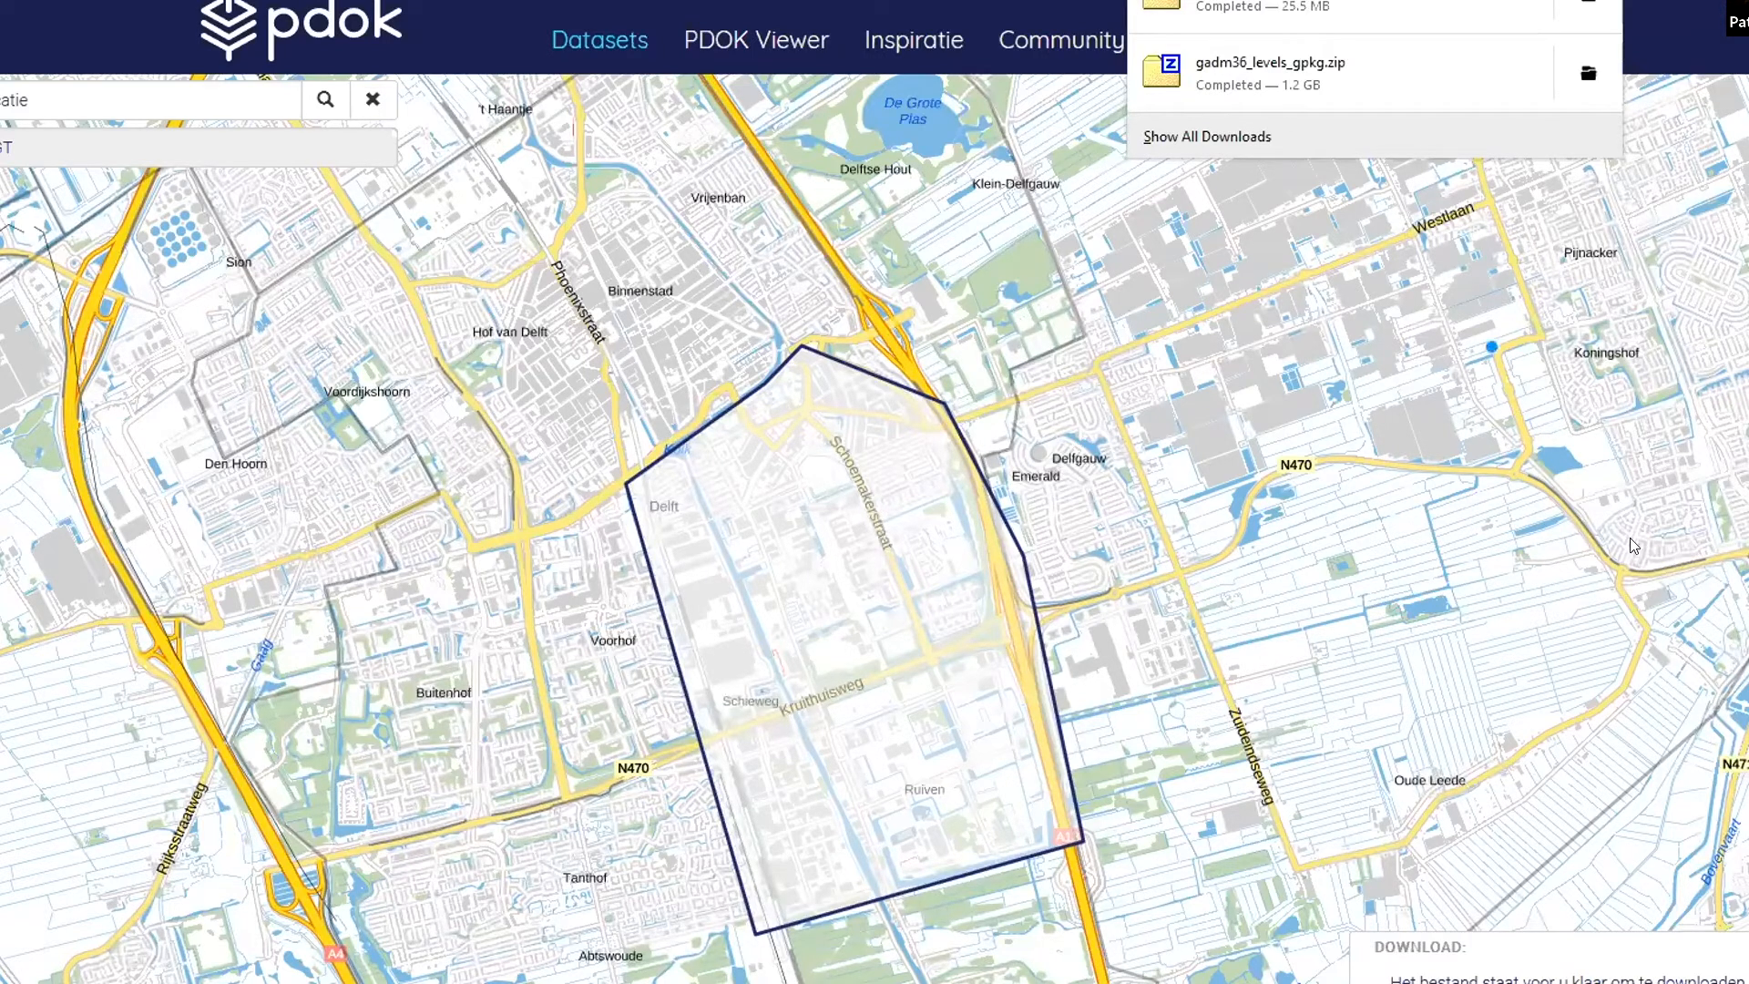
- Start a new download request, keep the citygml format and include plaatsbepalingspunten
click(1618, 975)
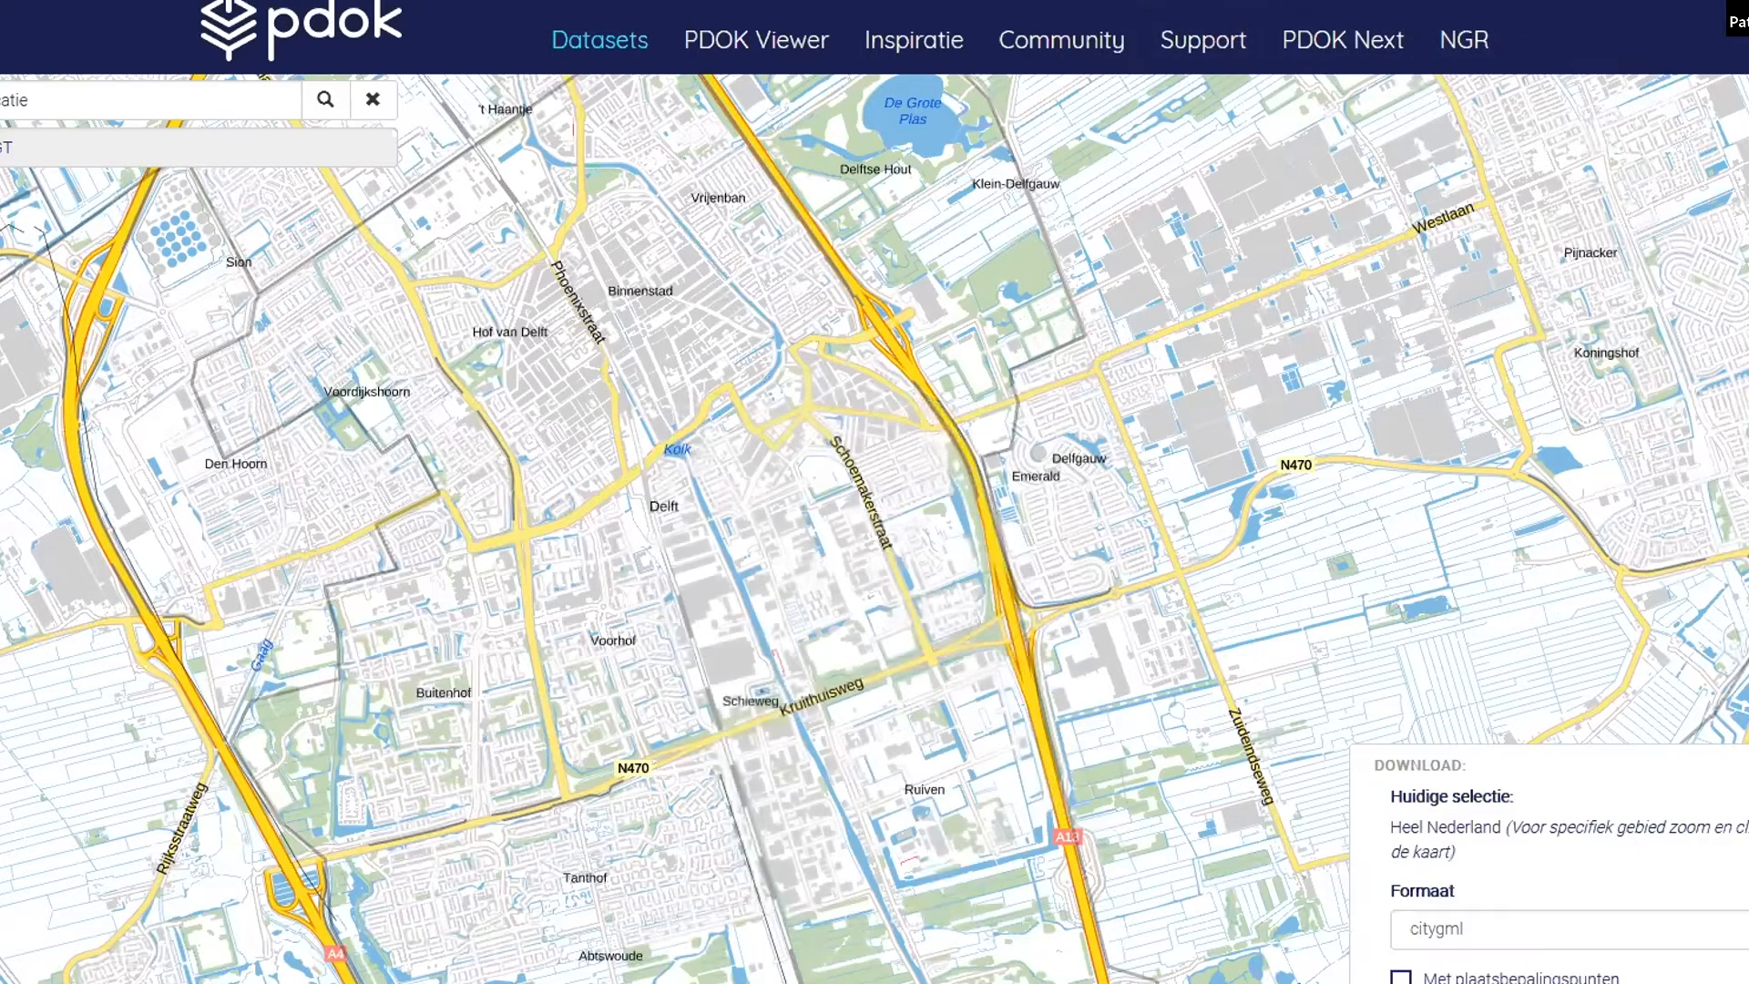
click(1563, 931)
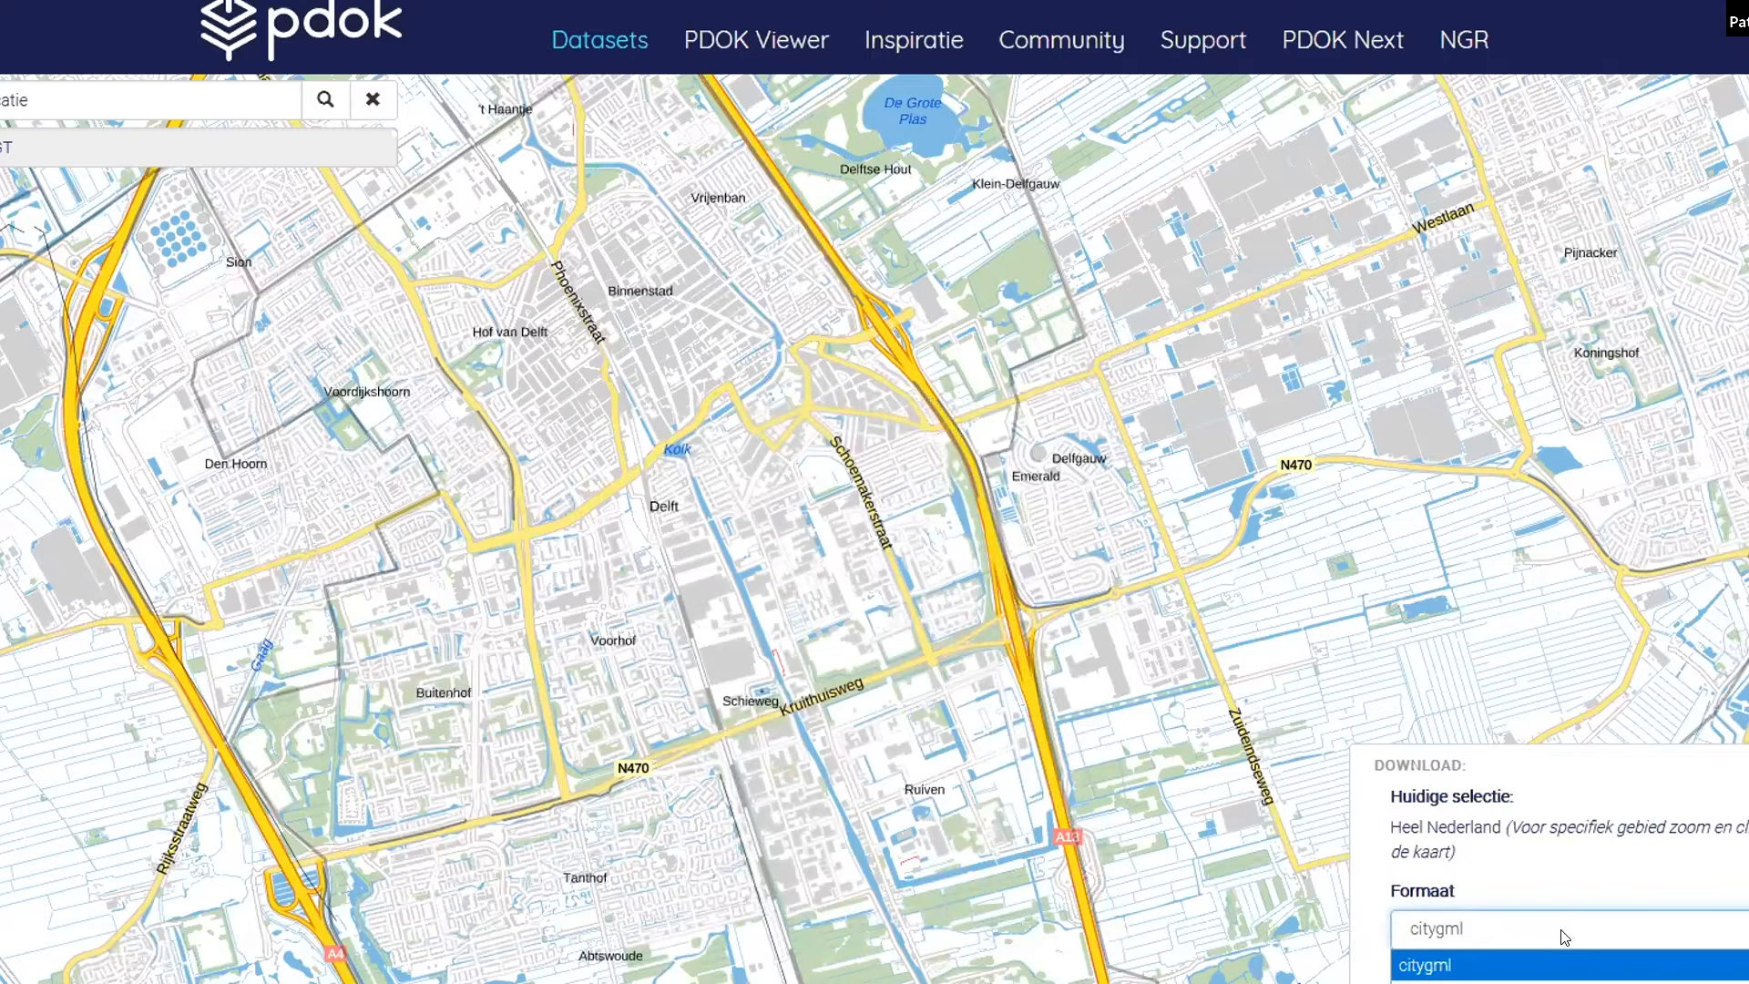
click(1563, 936)
click(1560, 978)
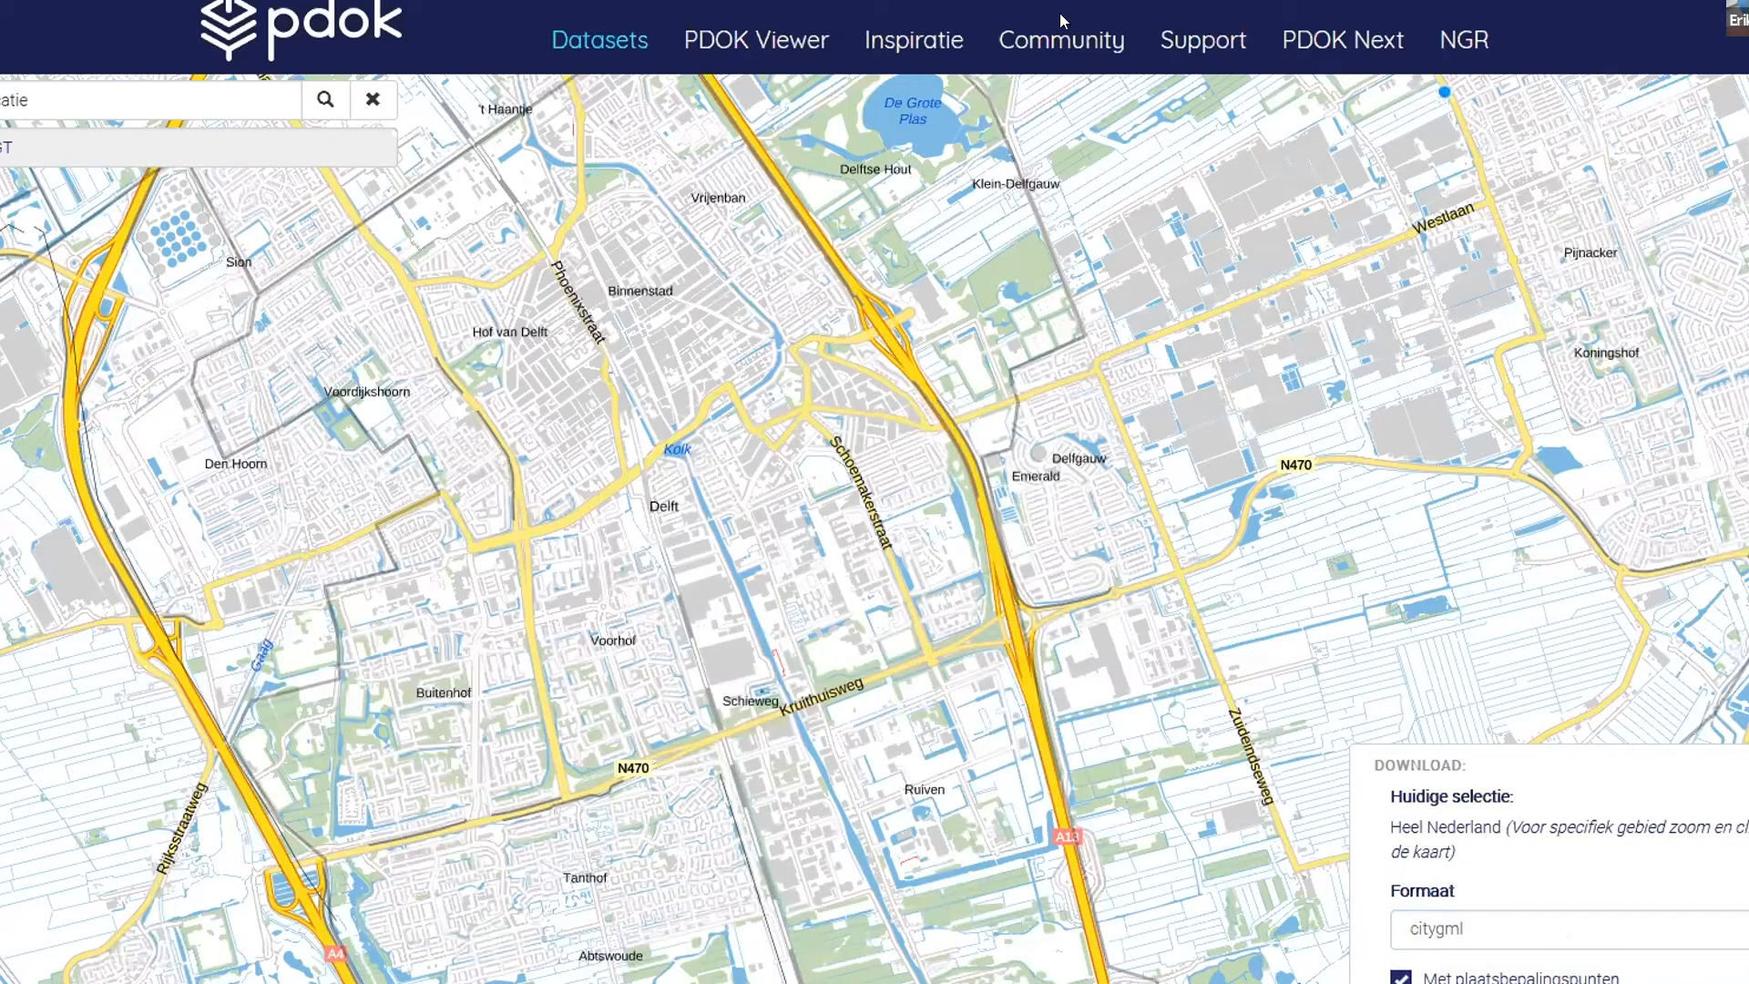
key(ctrl+t)
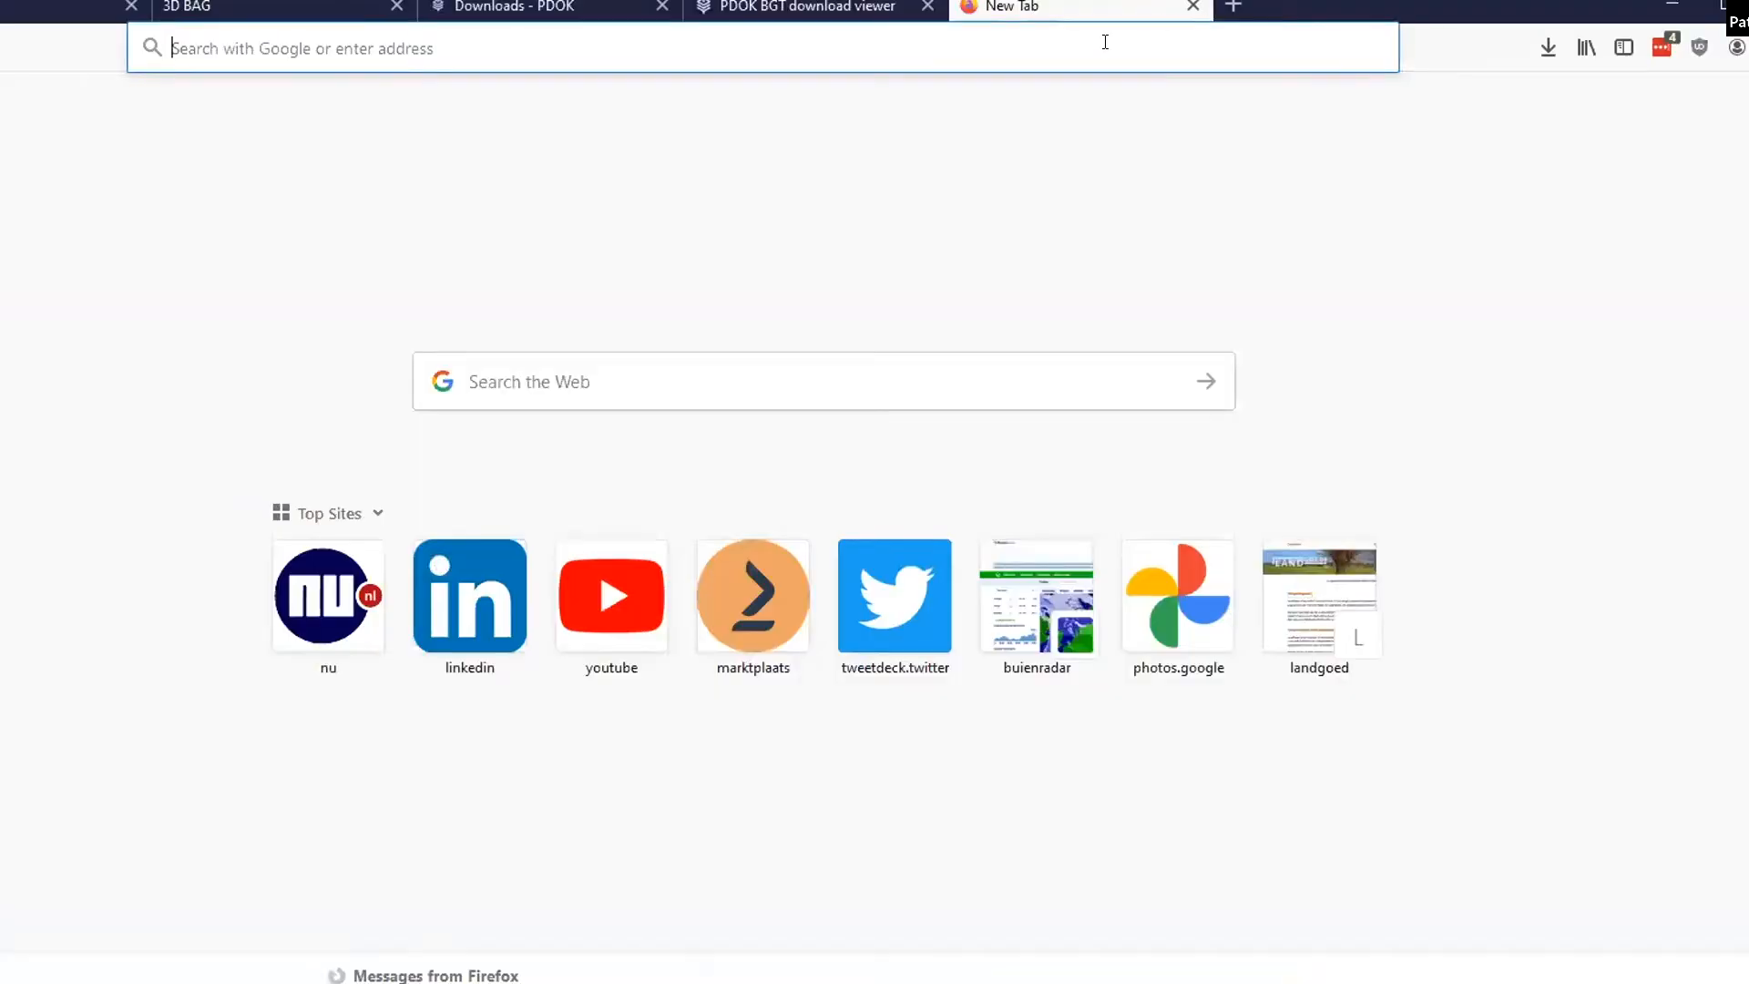
click(1105, 42)
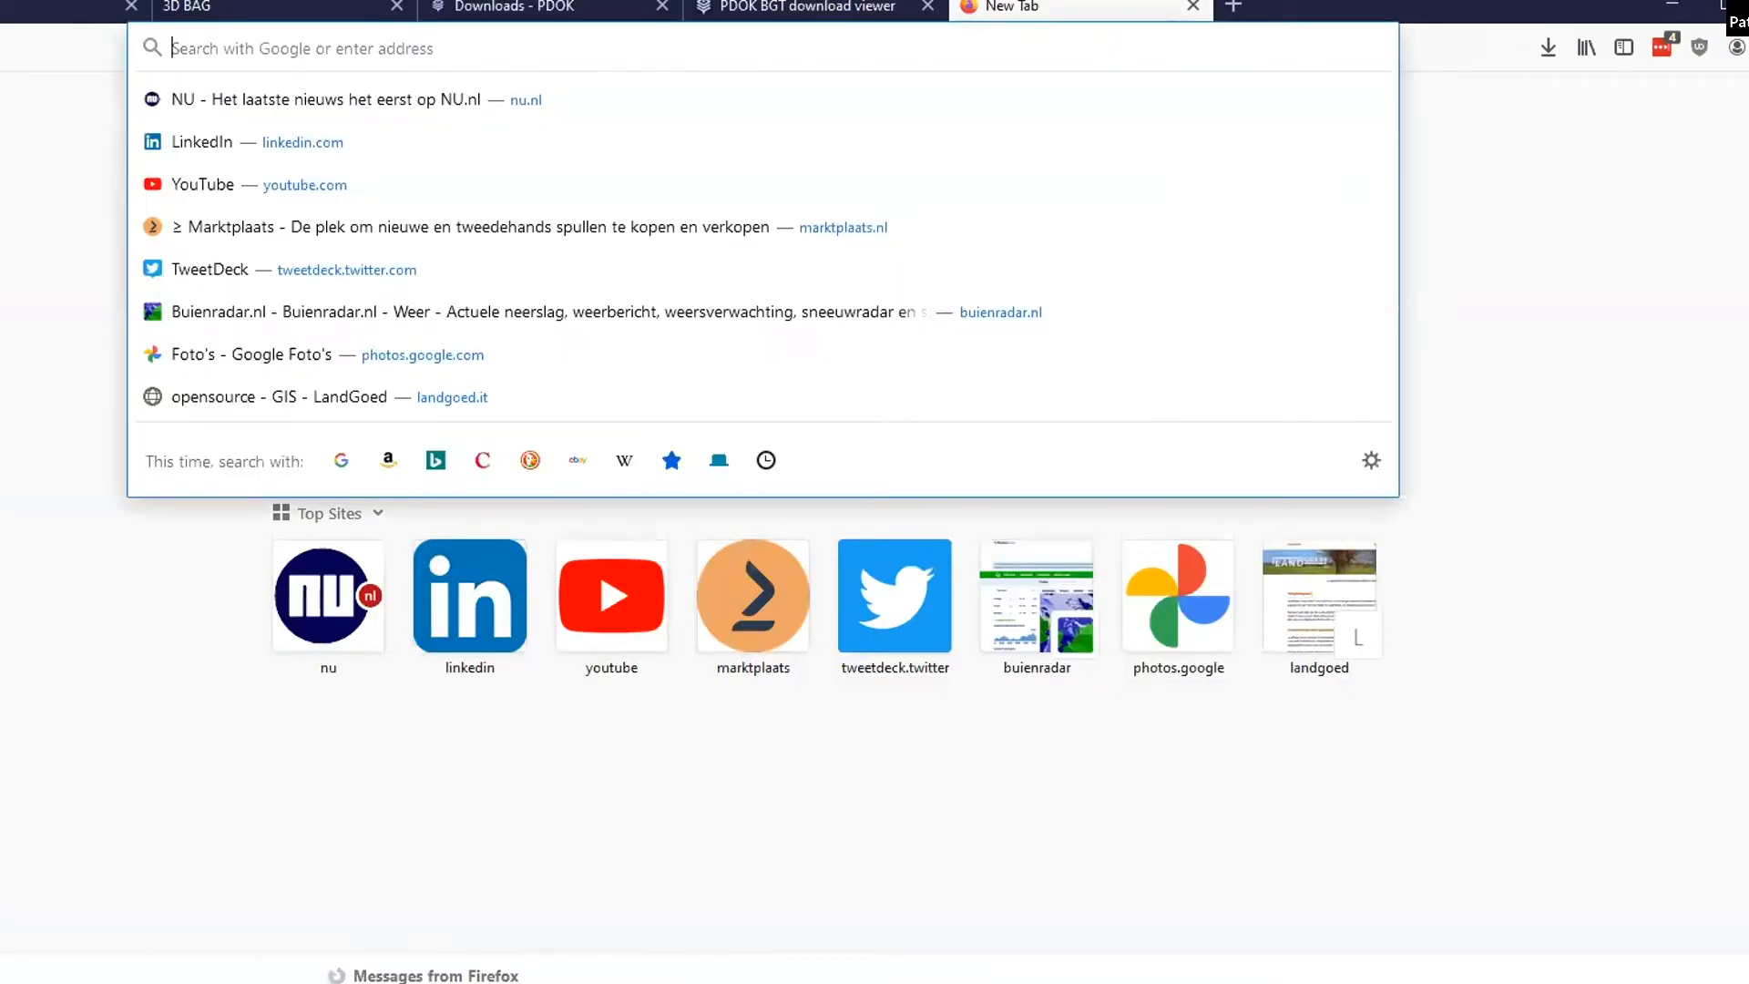
double_click(1320, 4)
click(1594, 0)
click(1592, 4)
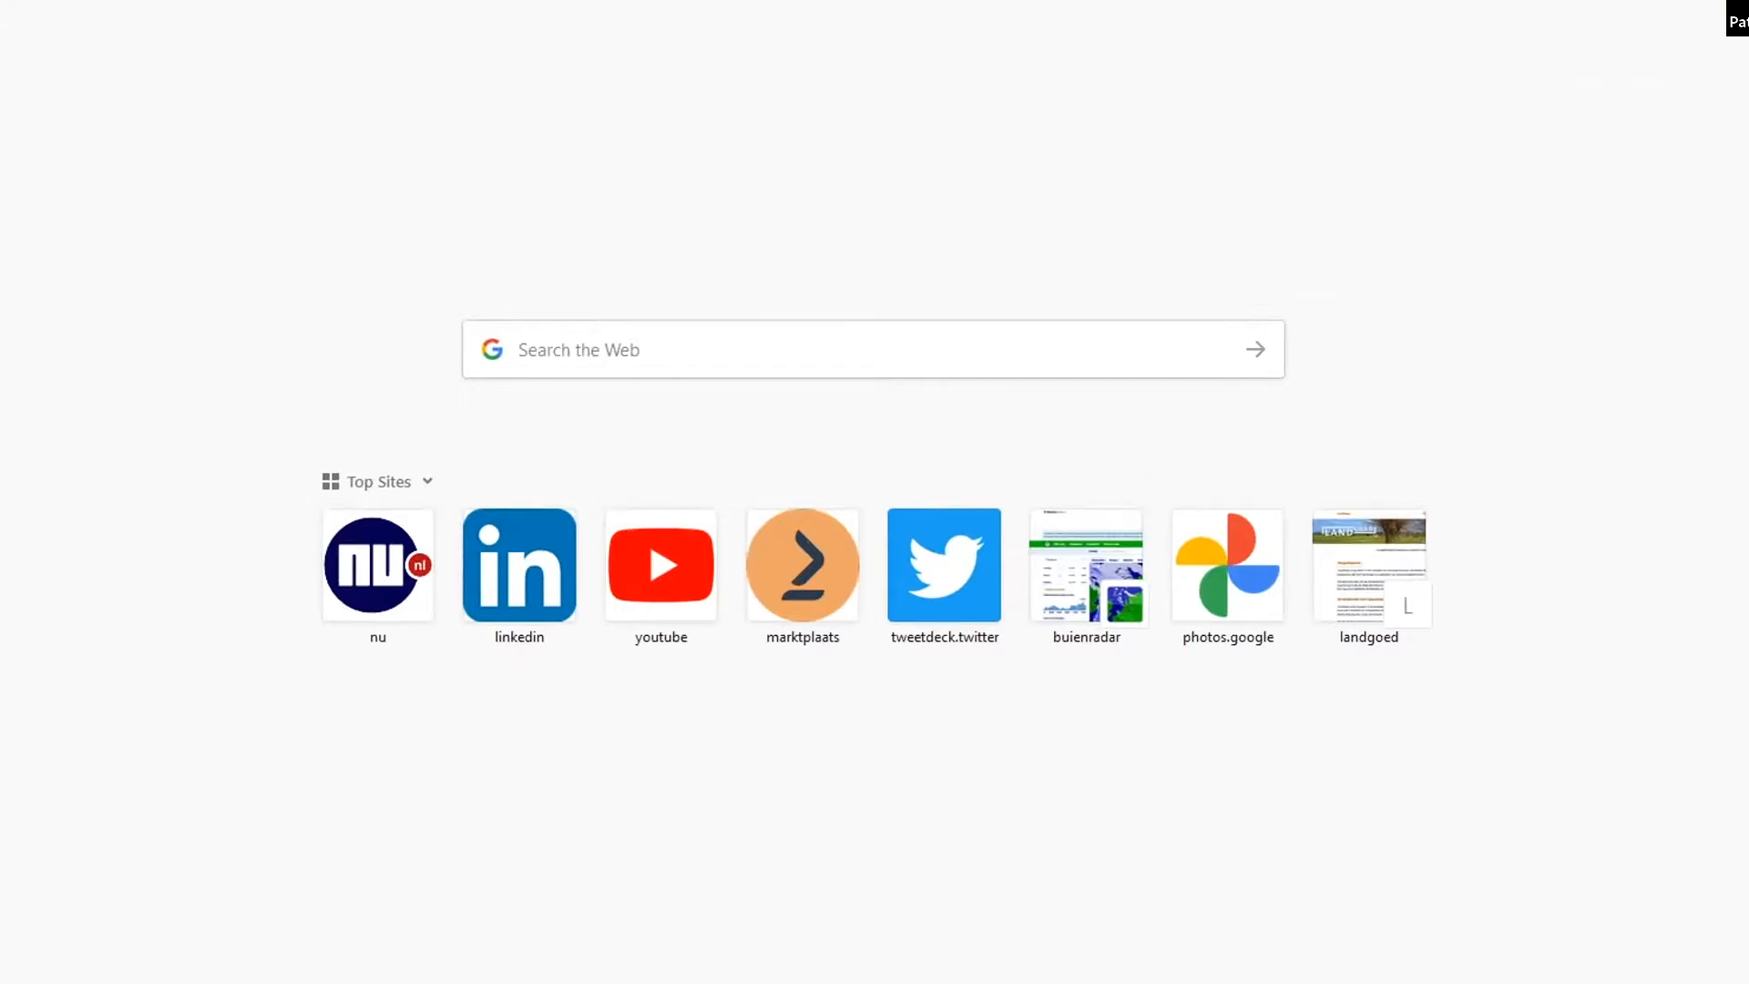
- Switch to the Downloads folder in File Explorer, open extract(7).zip in 7-Zip and clear the windows behind it to reveal the desktop
key(alt+Tab)
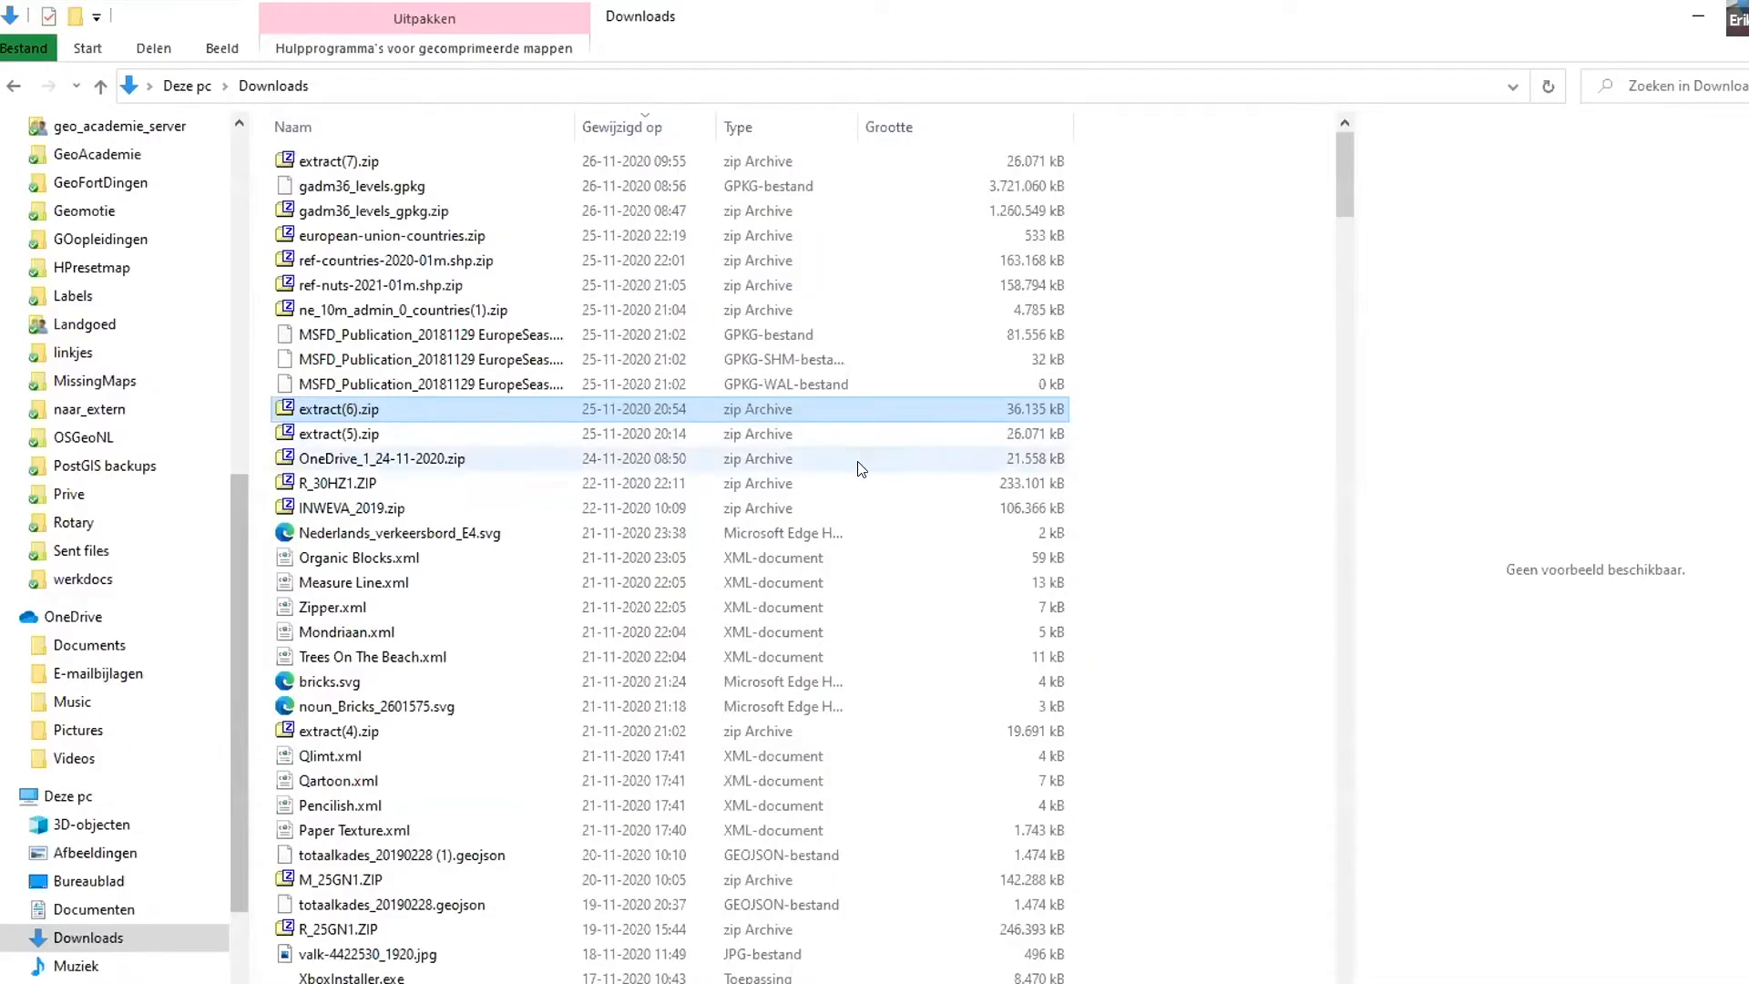
double_click(328, 161)
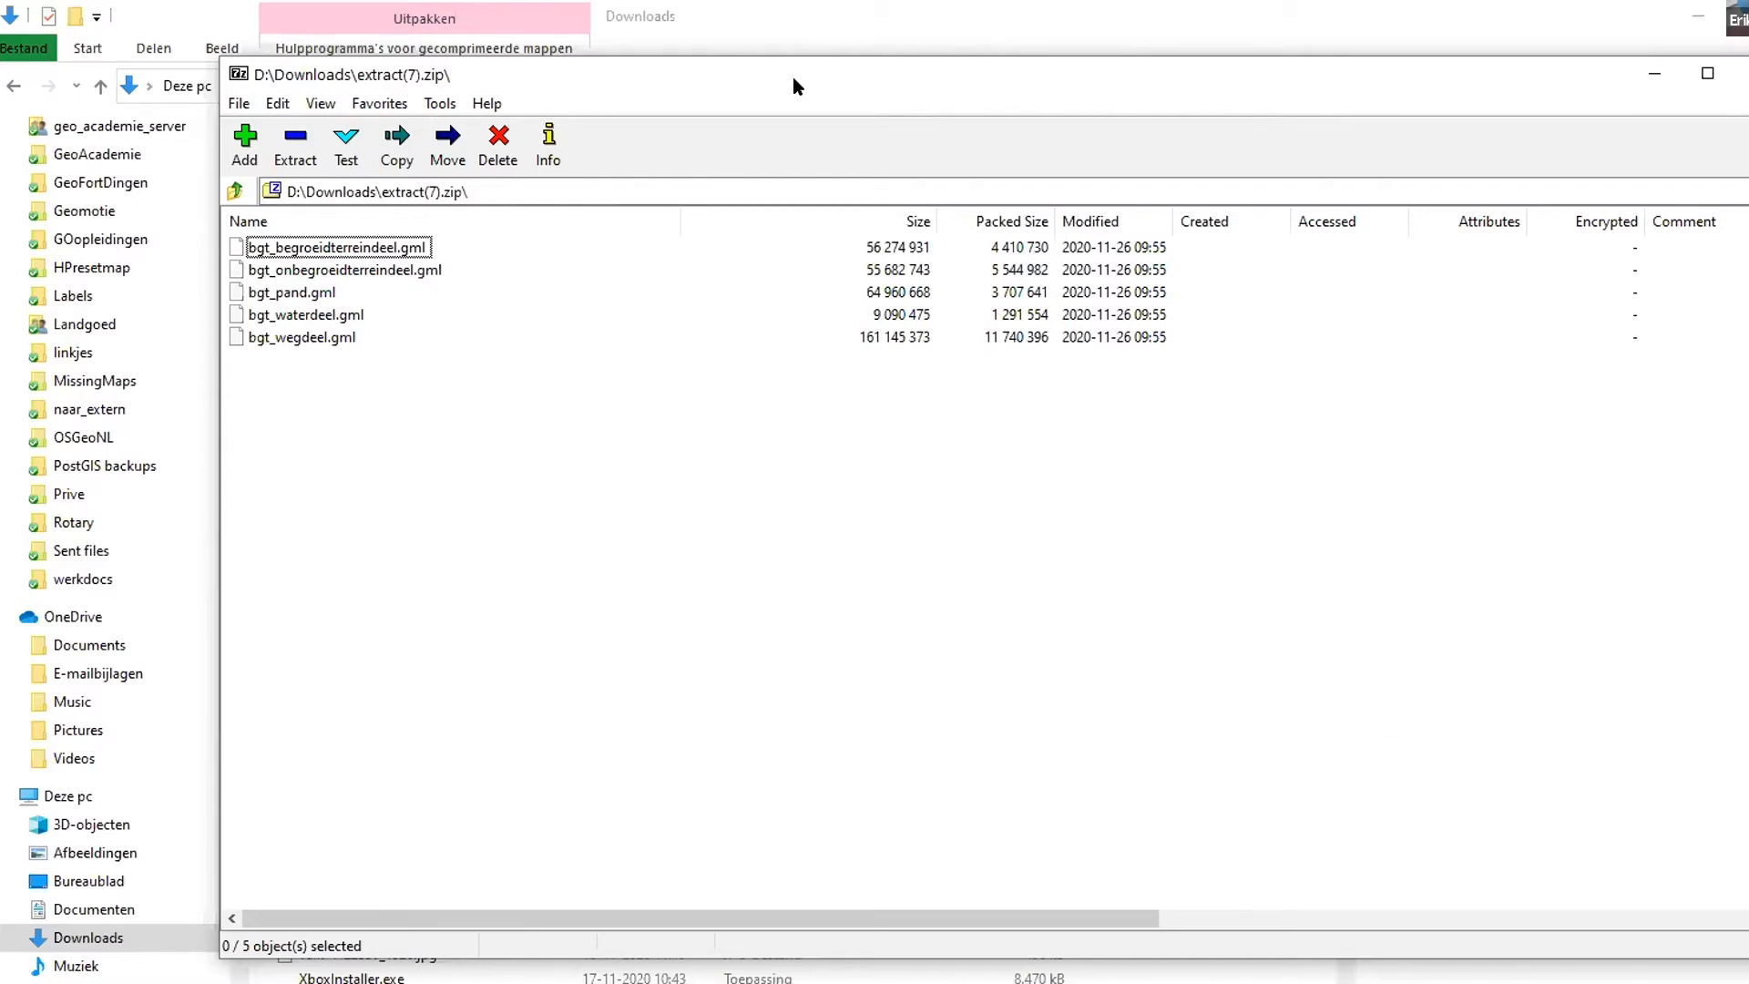
drag(792, 77, 948, 109)
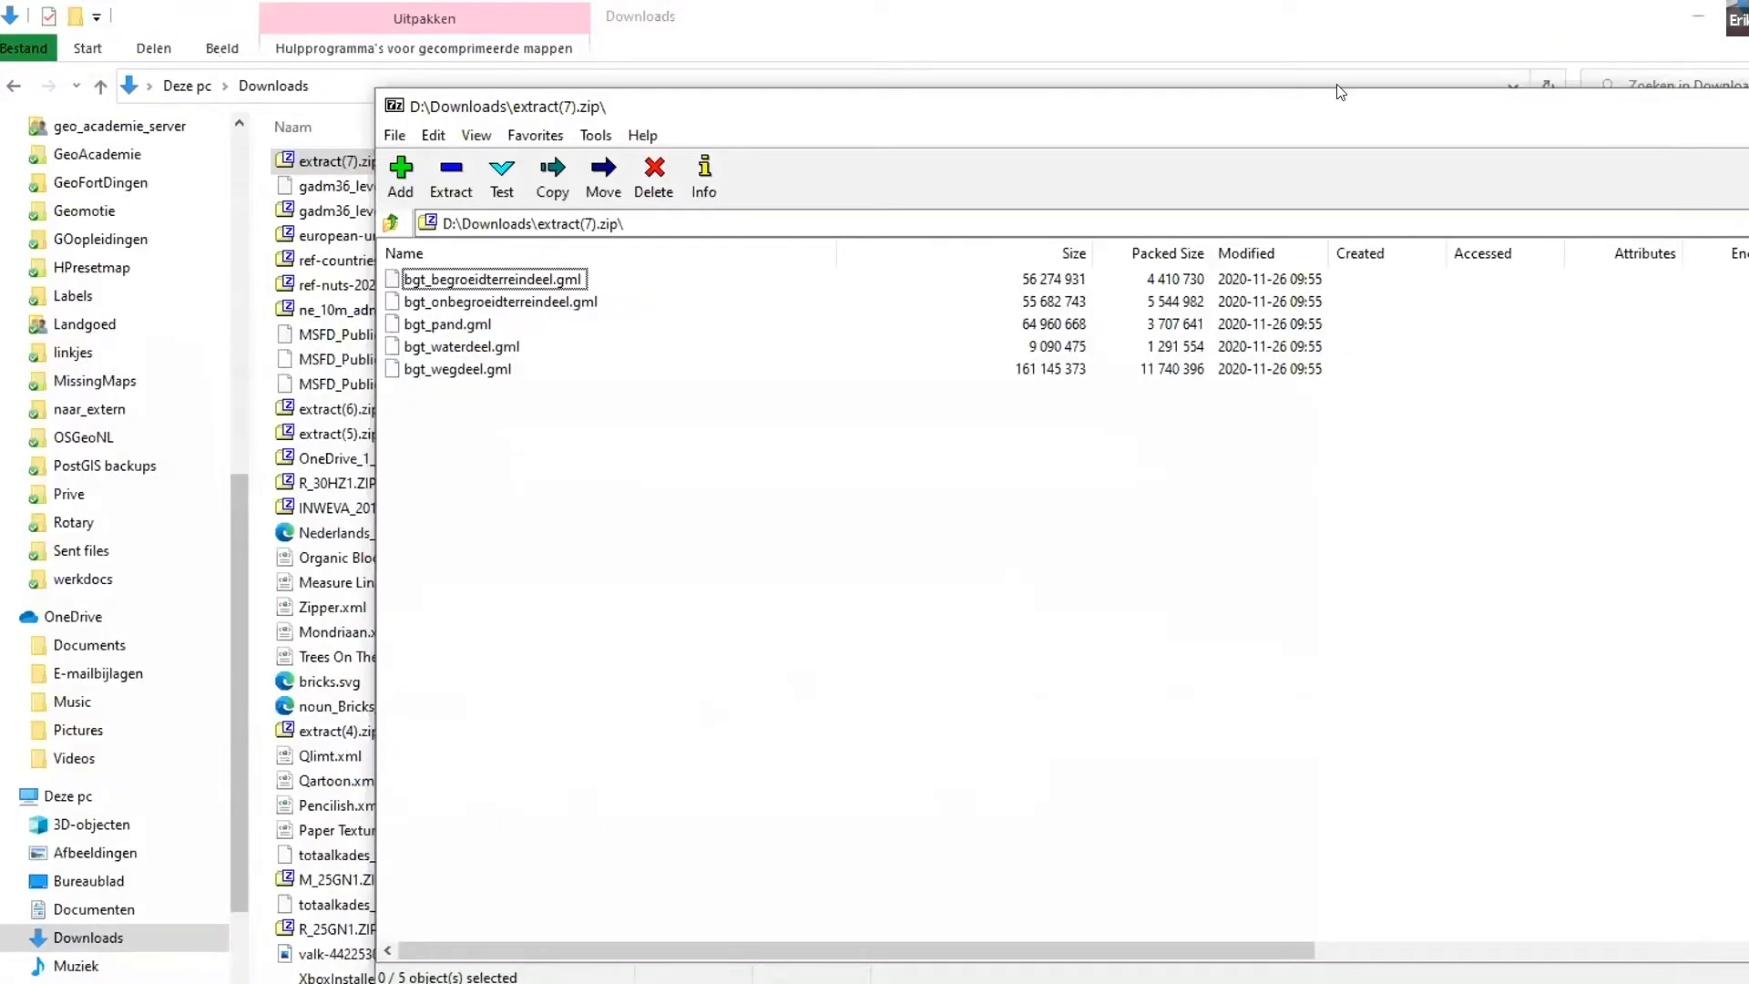
drag(1338, 92, 1058, 79)
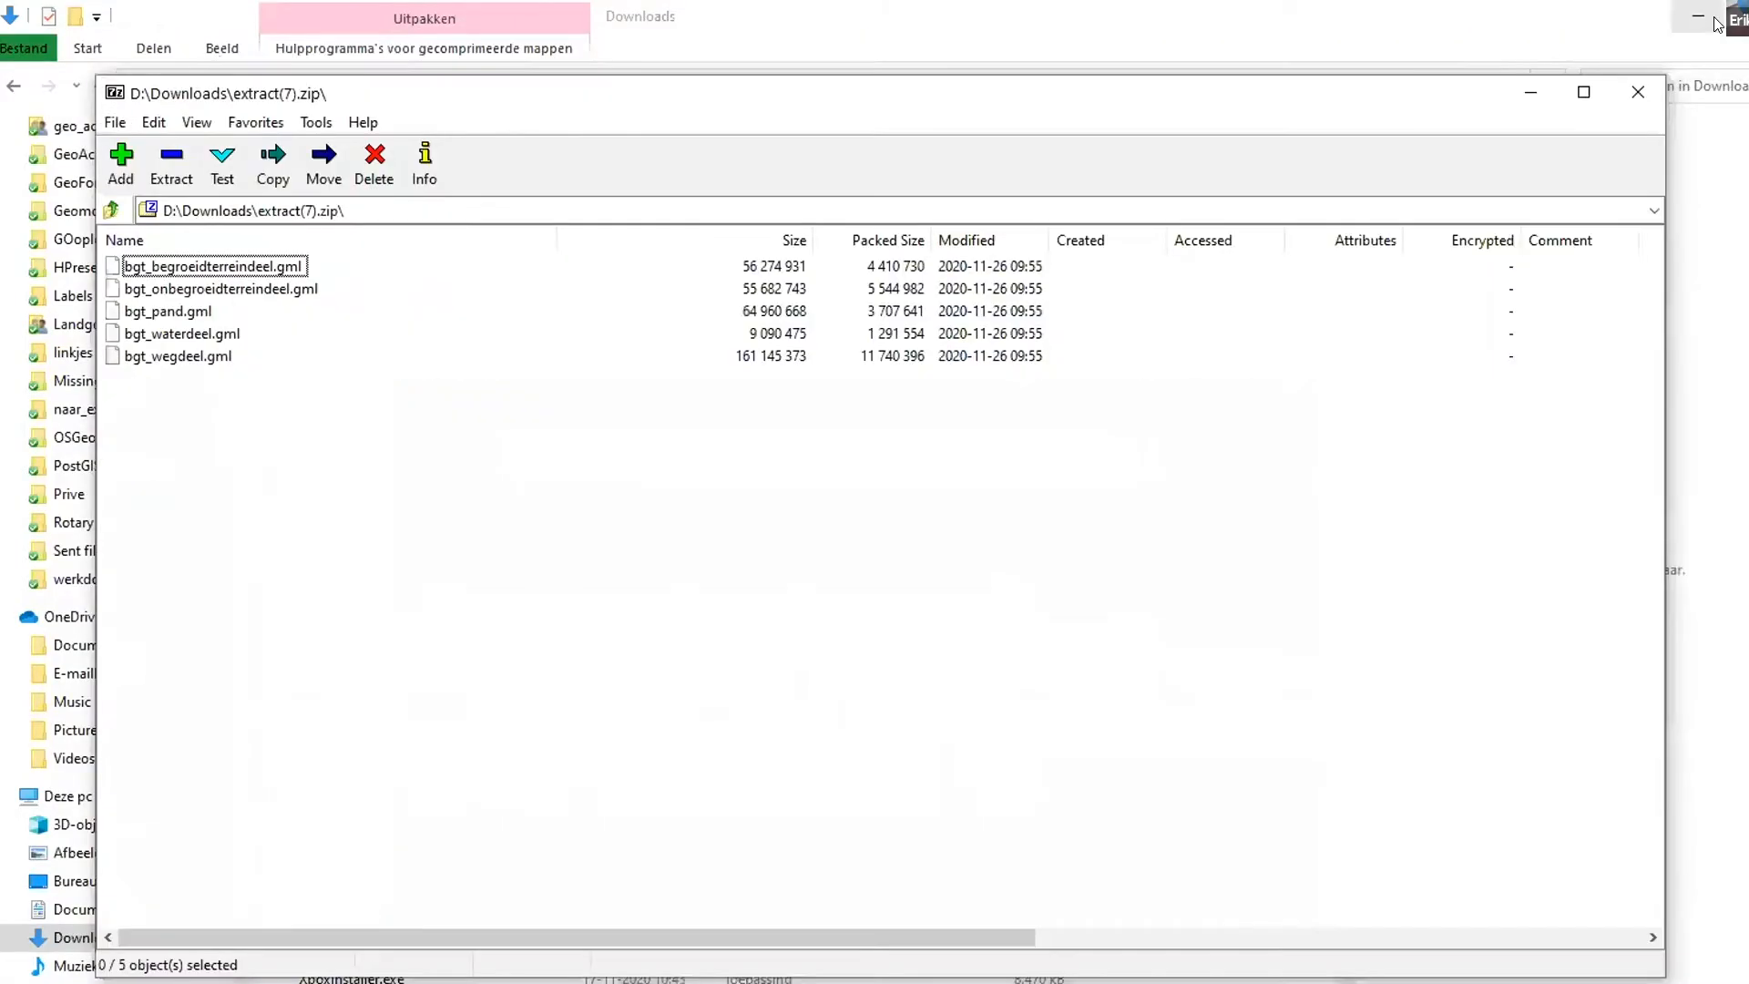
click(1697, 16)
click(1721, 1)
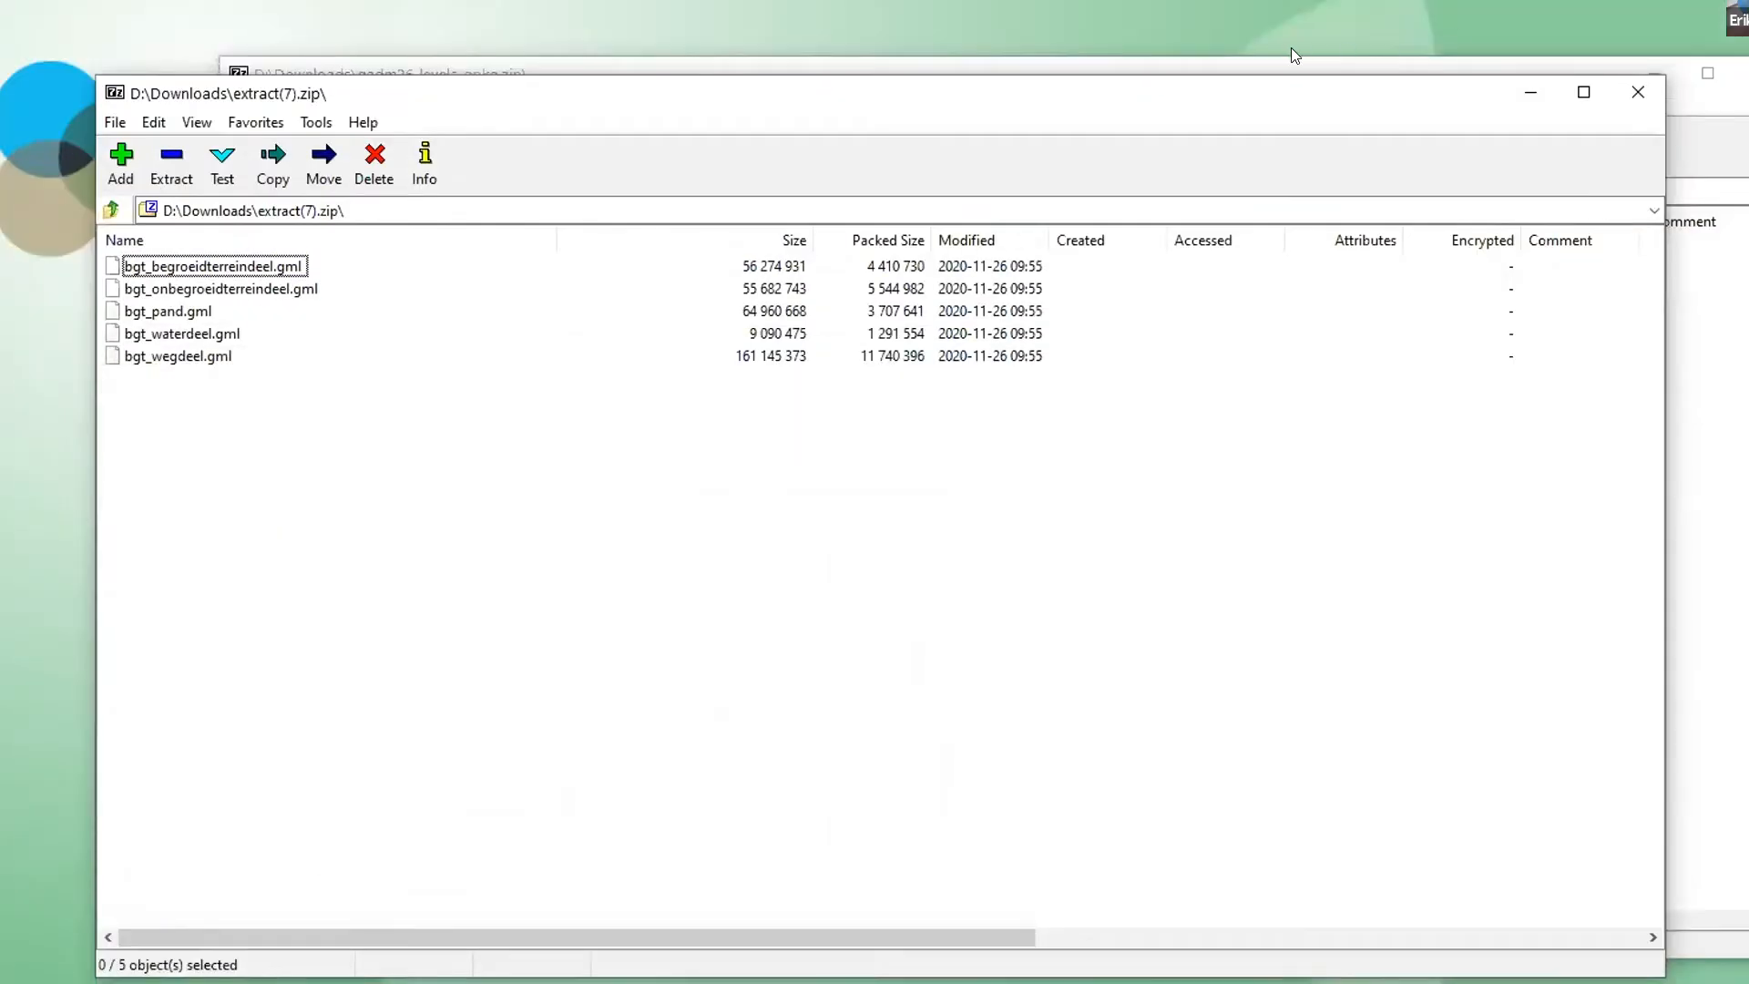
- Extract all five BGT gml files from extract(7).zip to the desktop and put the archive windows away
drag(1264, 82, 1471, 41)
drag(437, 382, 355, 220)
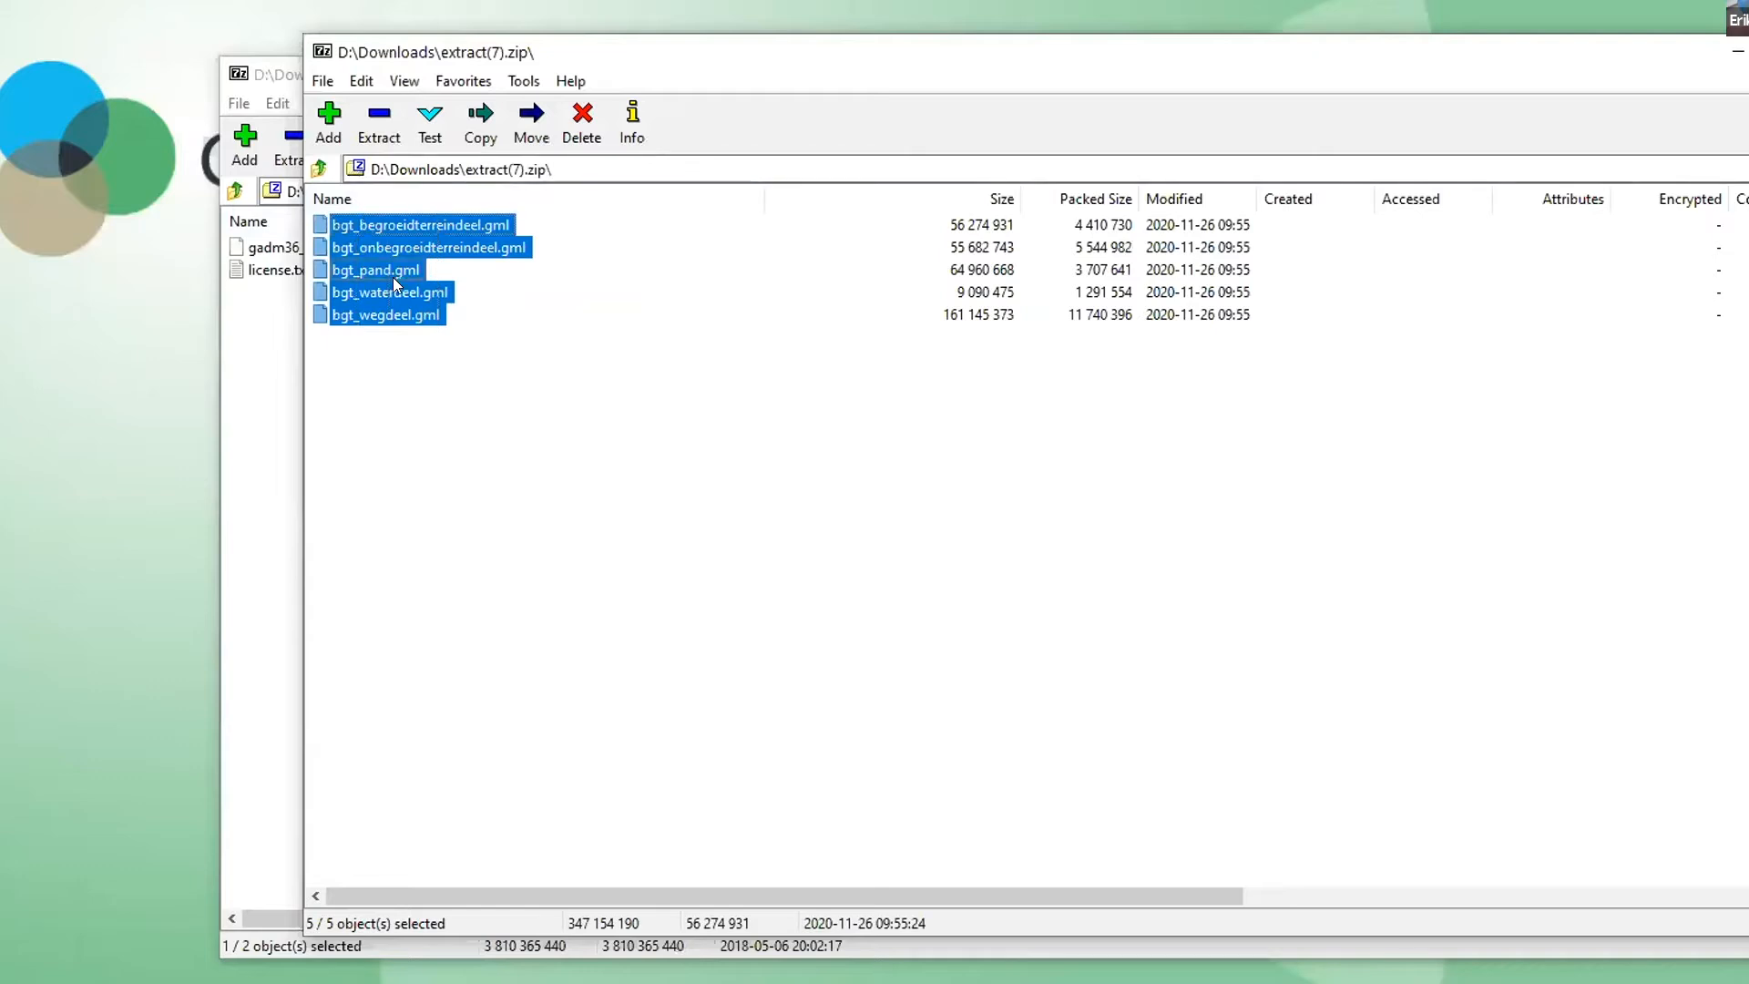
drag(391, 277, 85, 439)
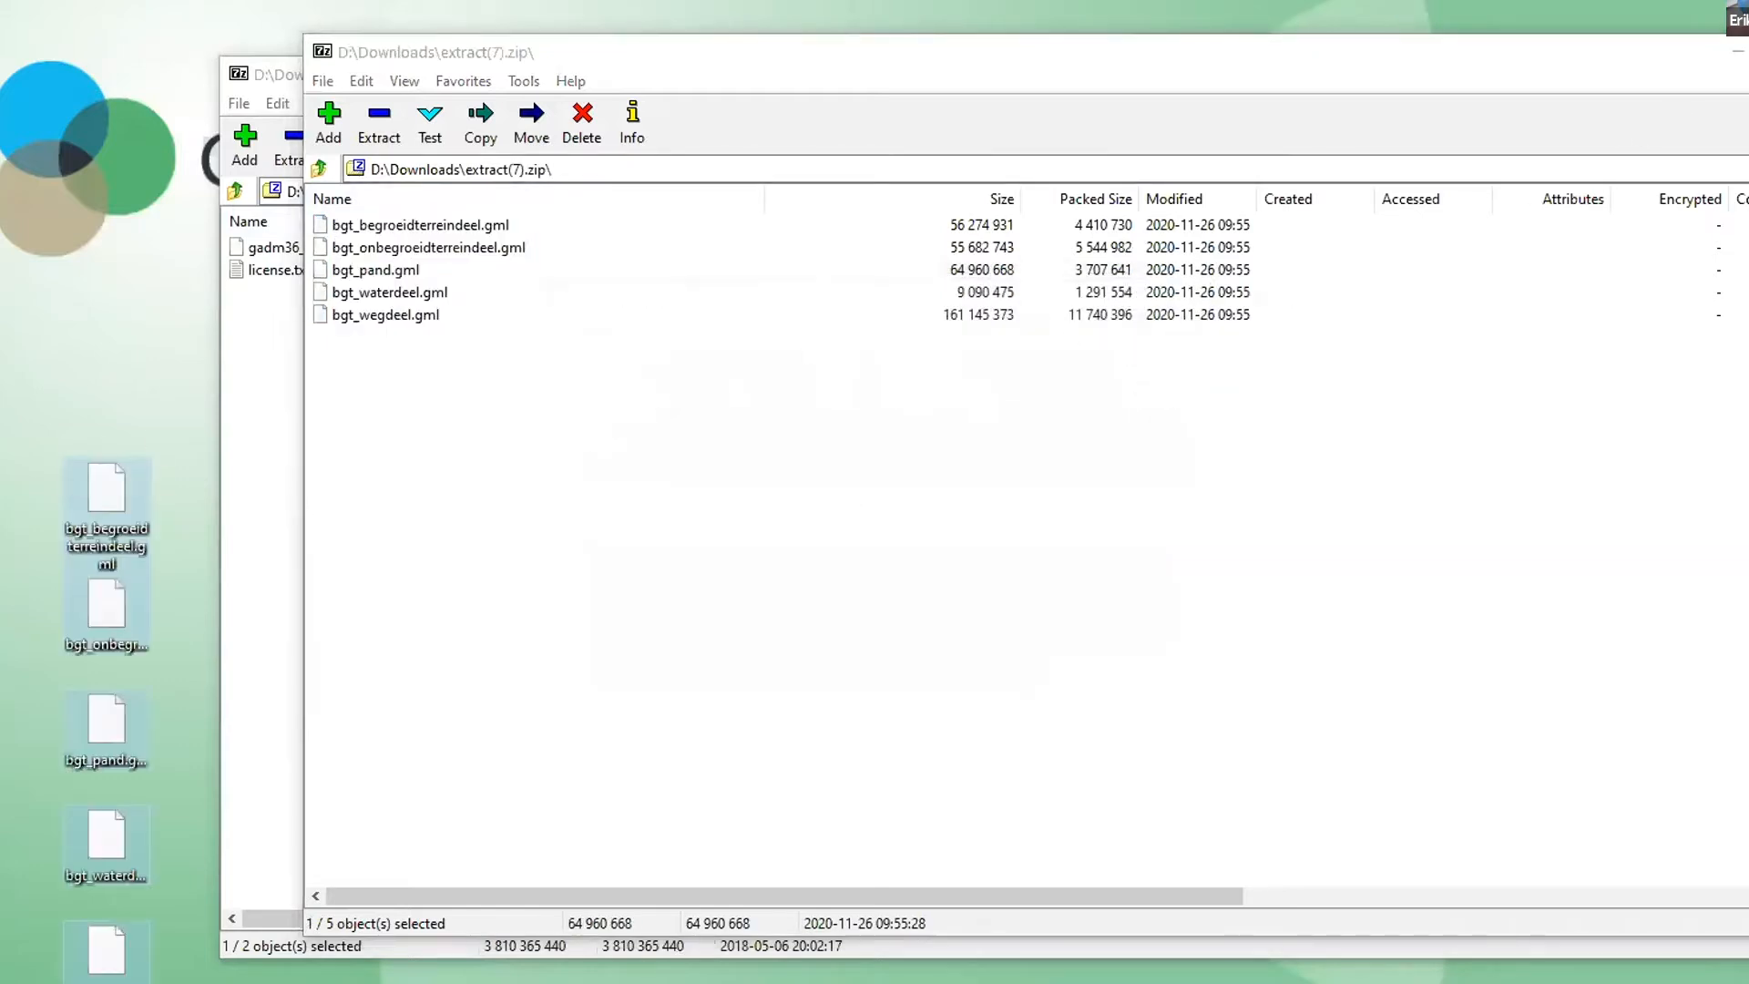
click(1738, 52)
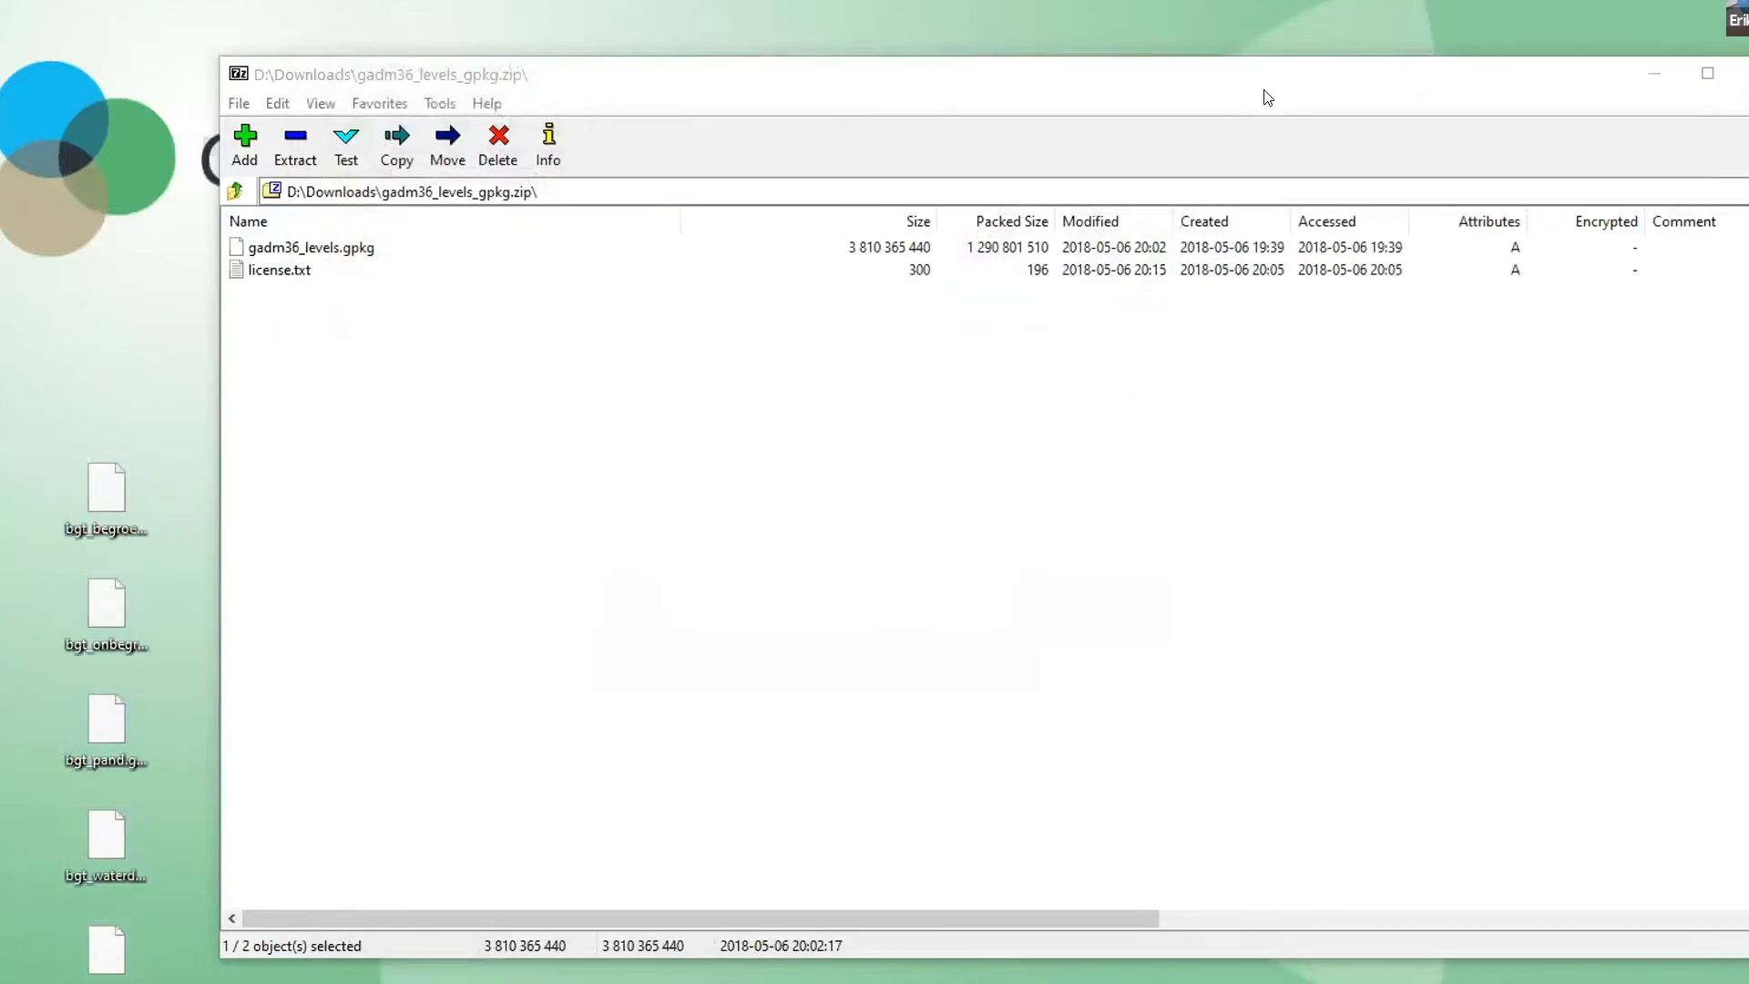
click(1653, 75)
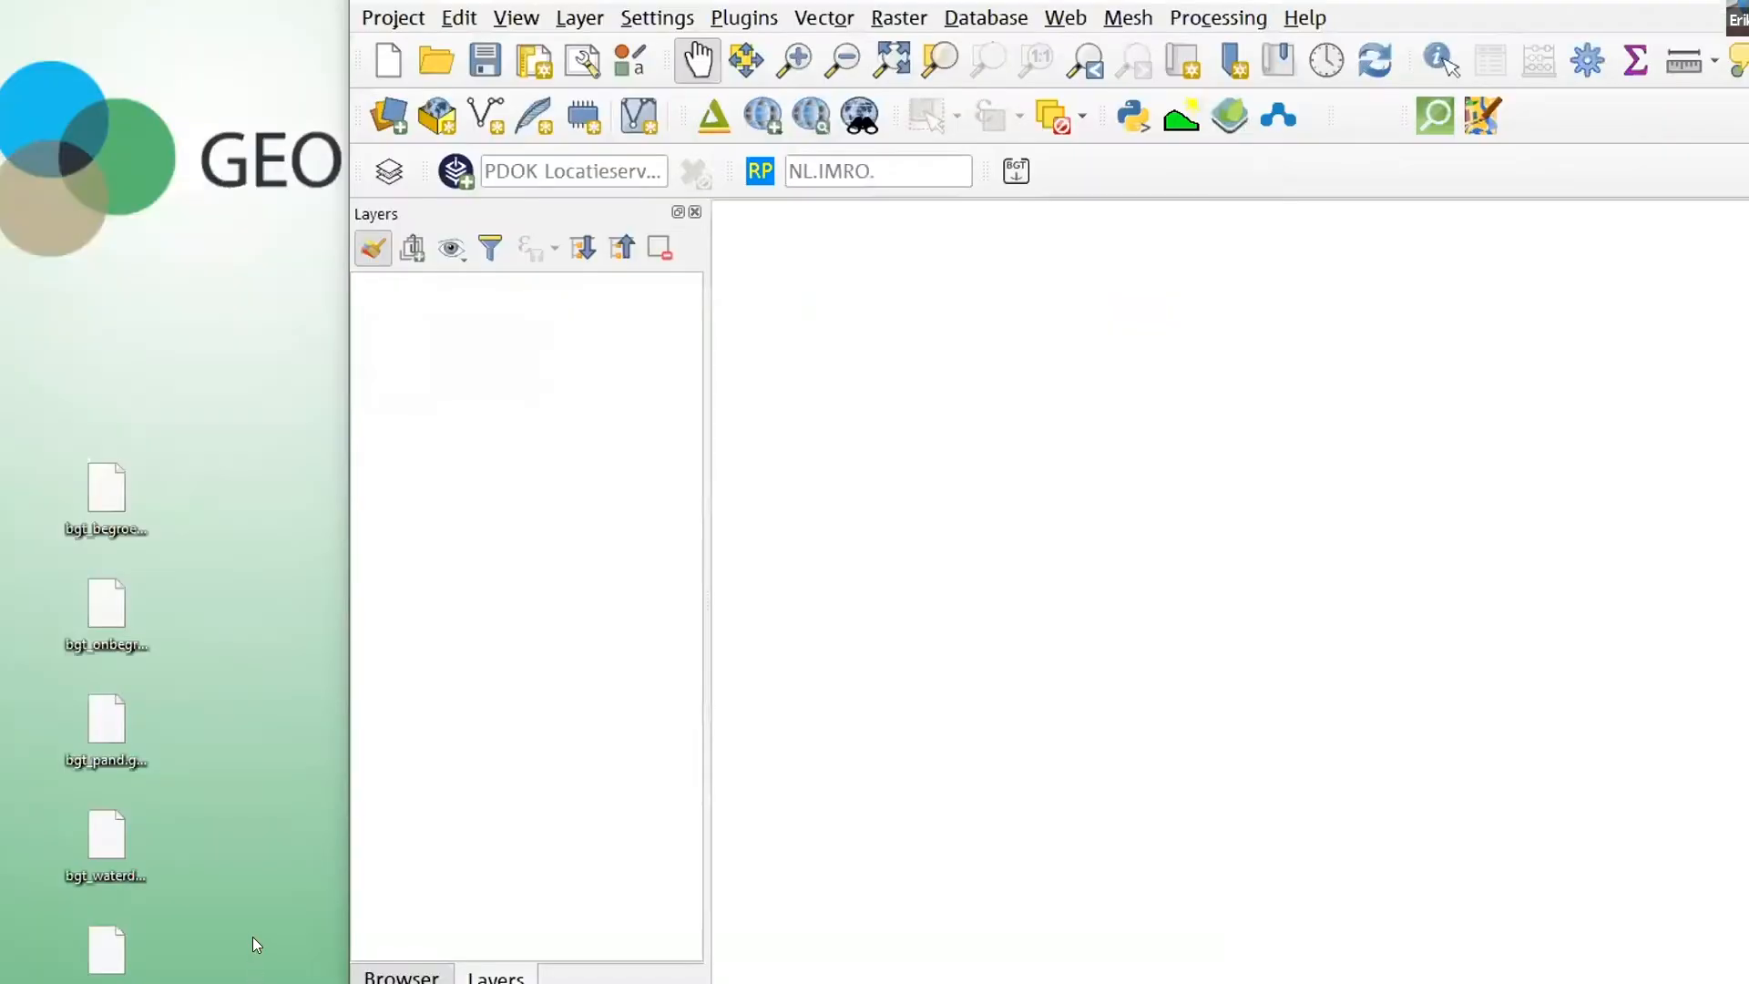
- Switch to QGIS and add bgt_waterdeel.gml from the desktop to the empty project as a layer
click(94, 827)
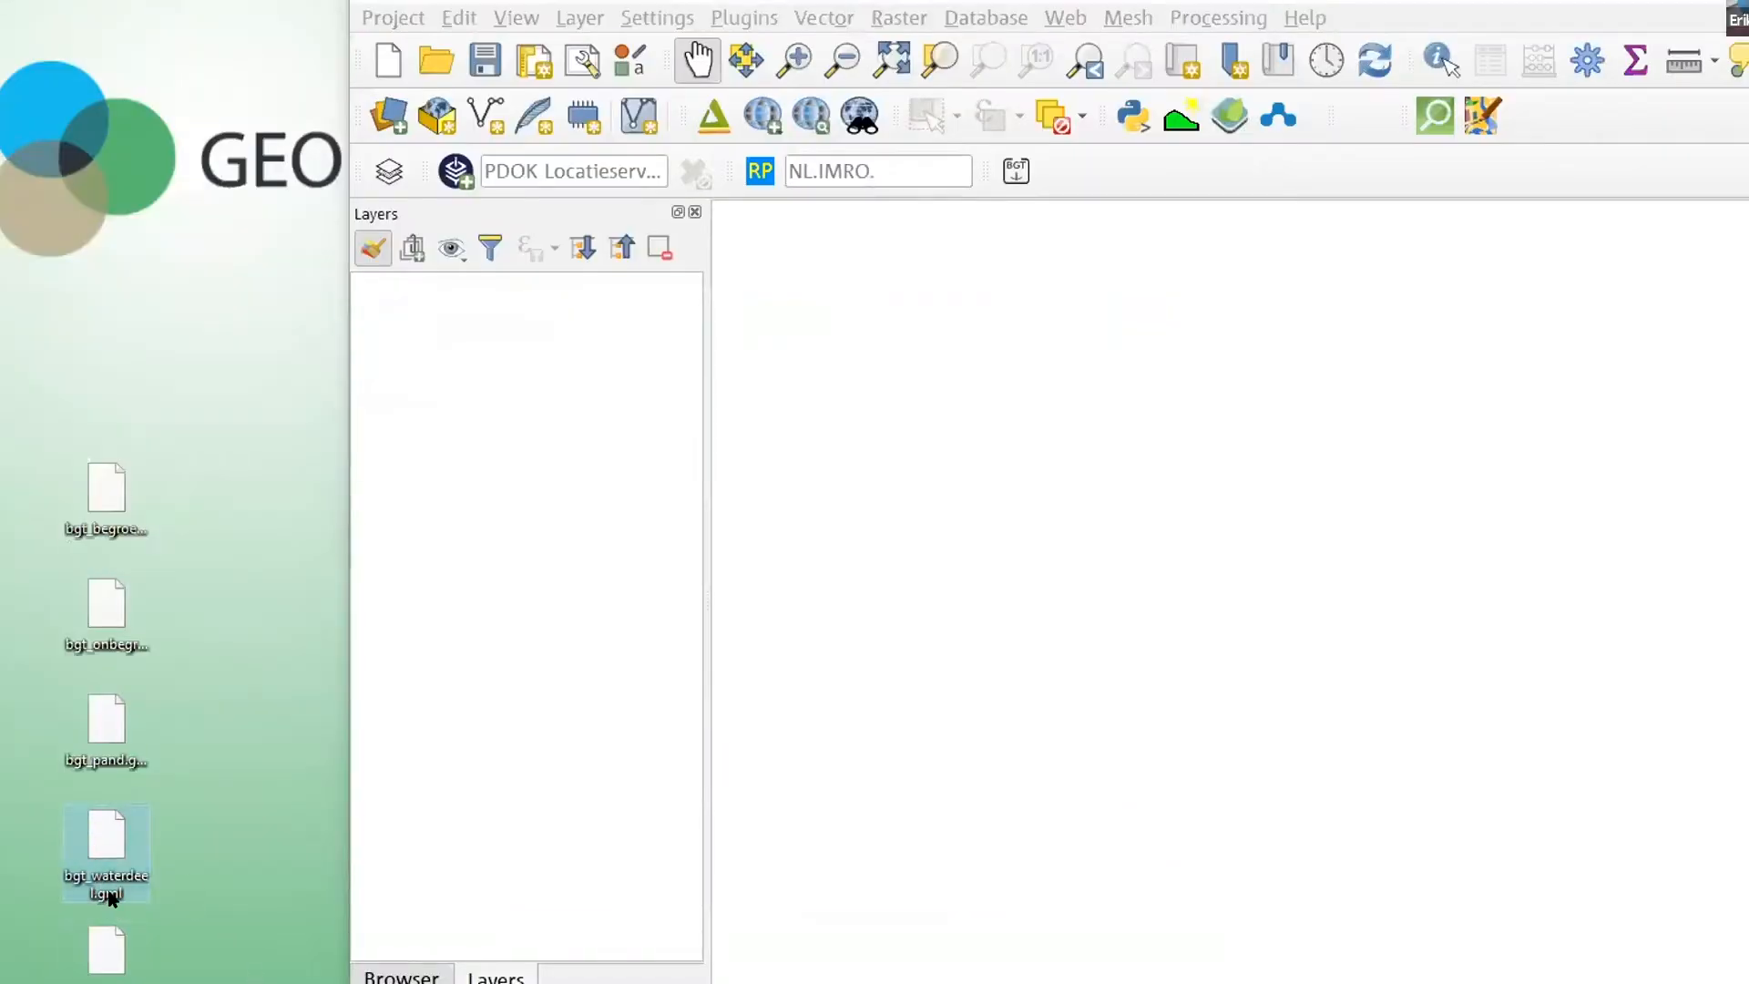
drag(107, 833, 271, 724)
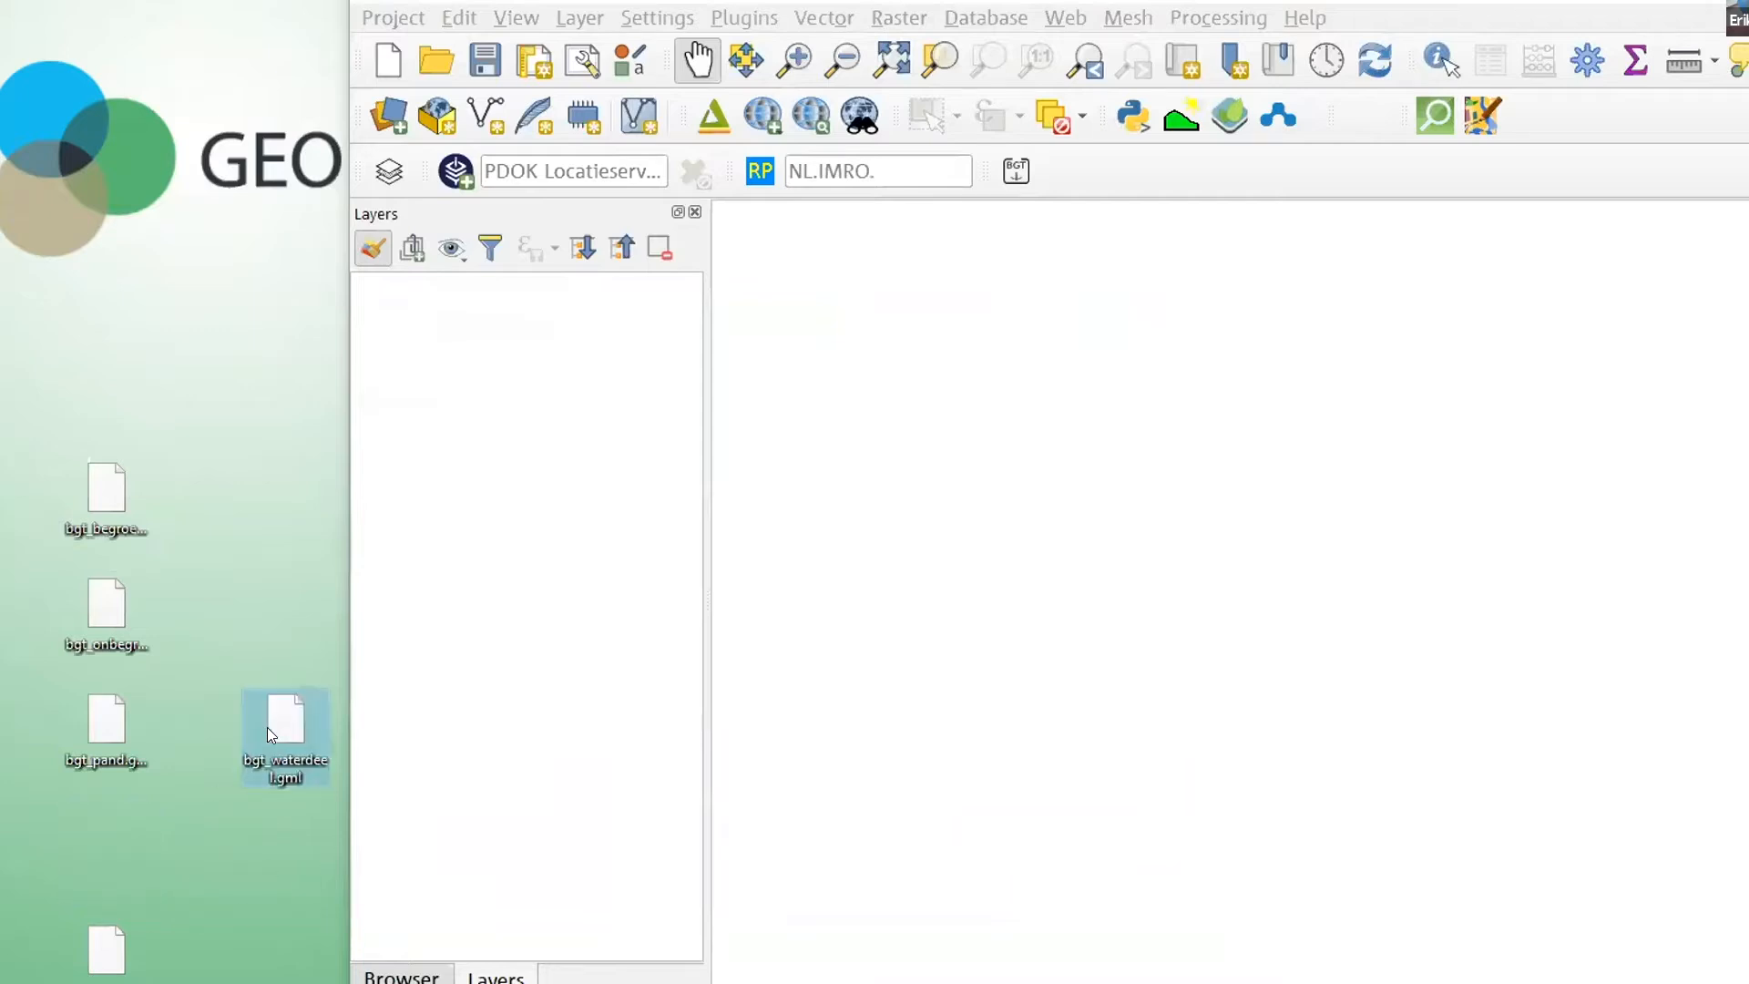
drag(452, 697, 456, 693)
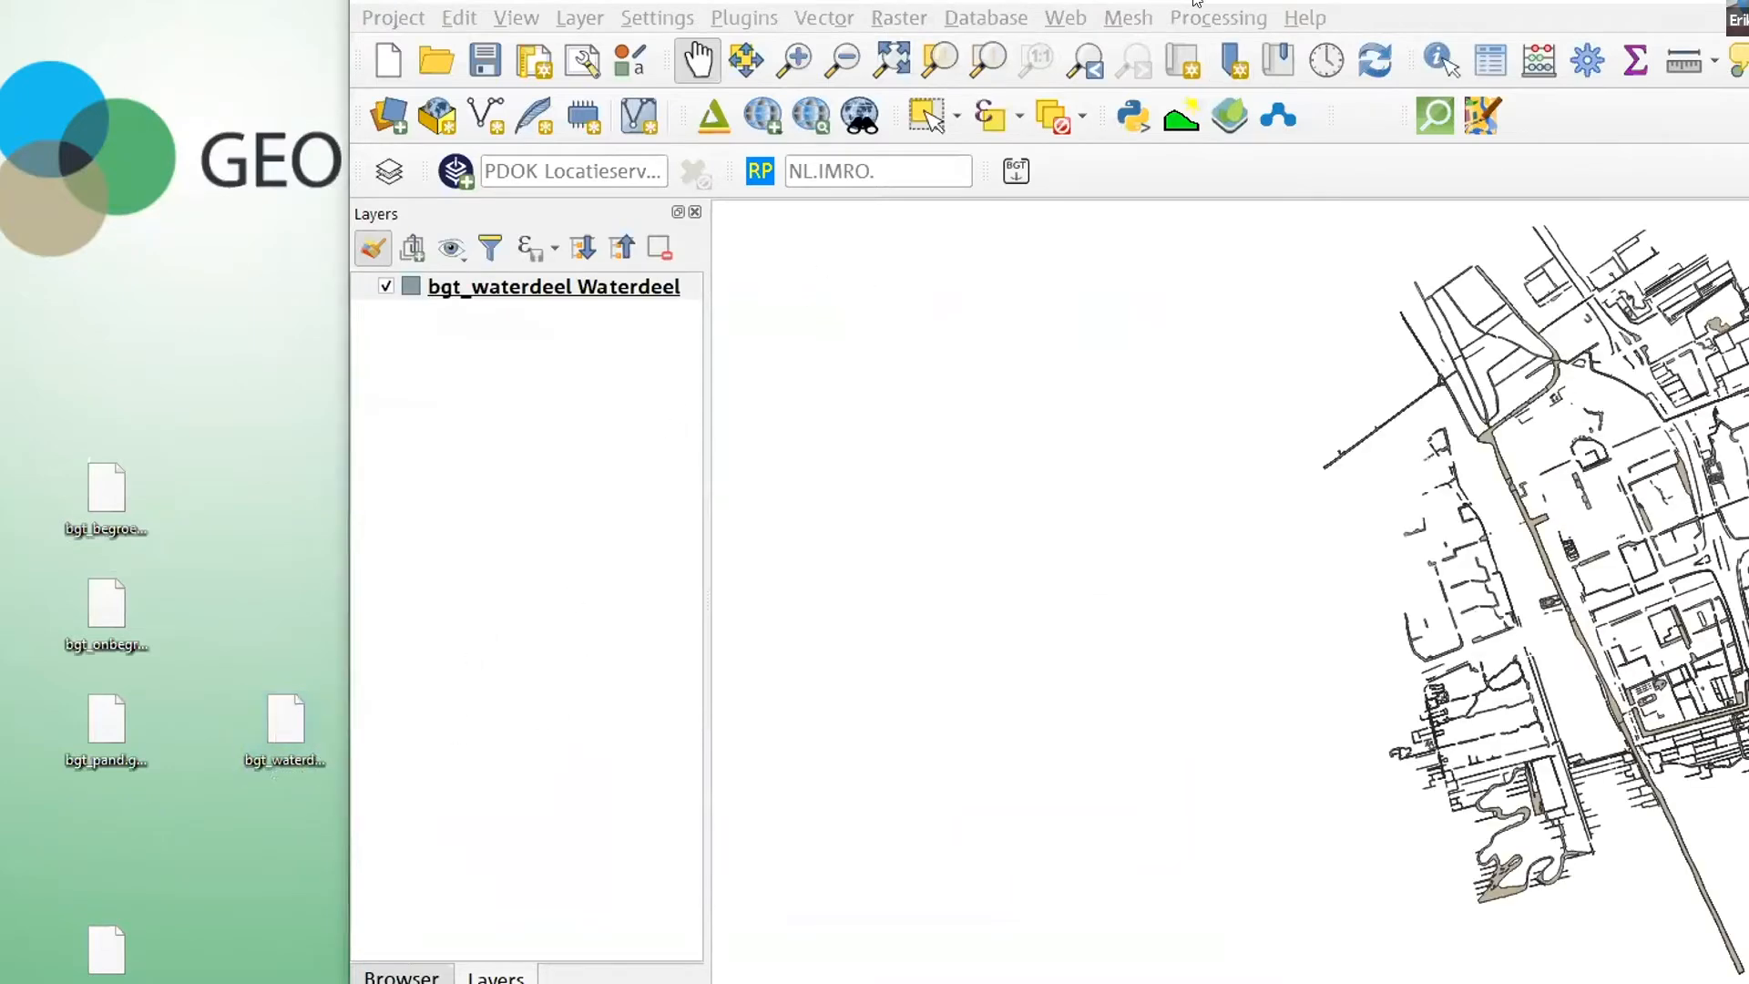
drag(1245, 511, 1561, 523)
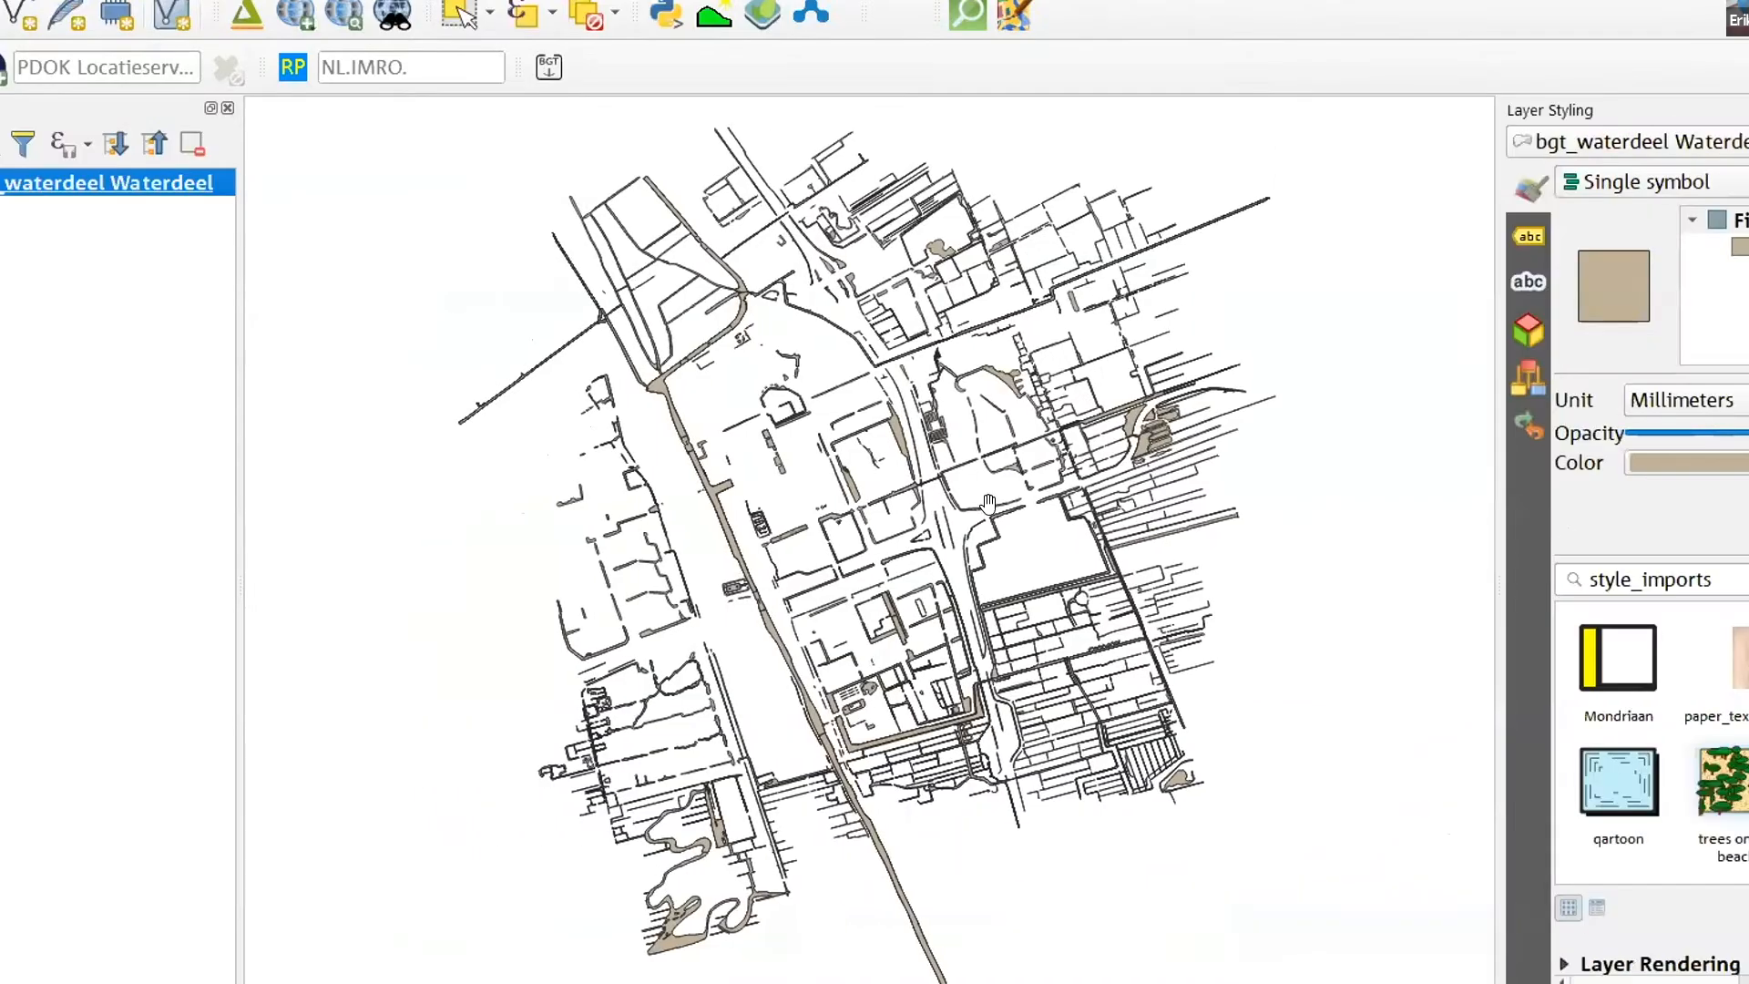
- Give the bgt_waterdeel layer's simple fill a bright light-blue fill color
scroll(892, 488, up, 1)
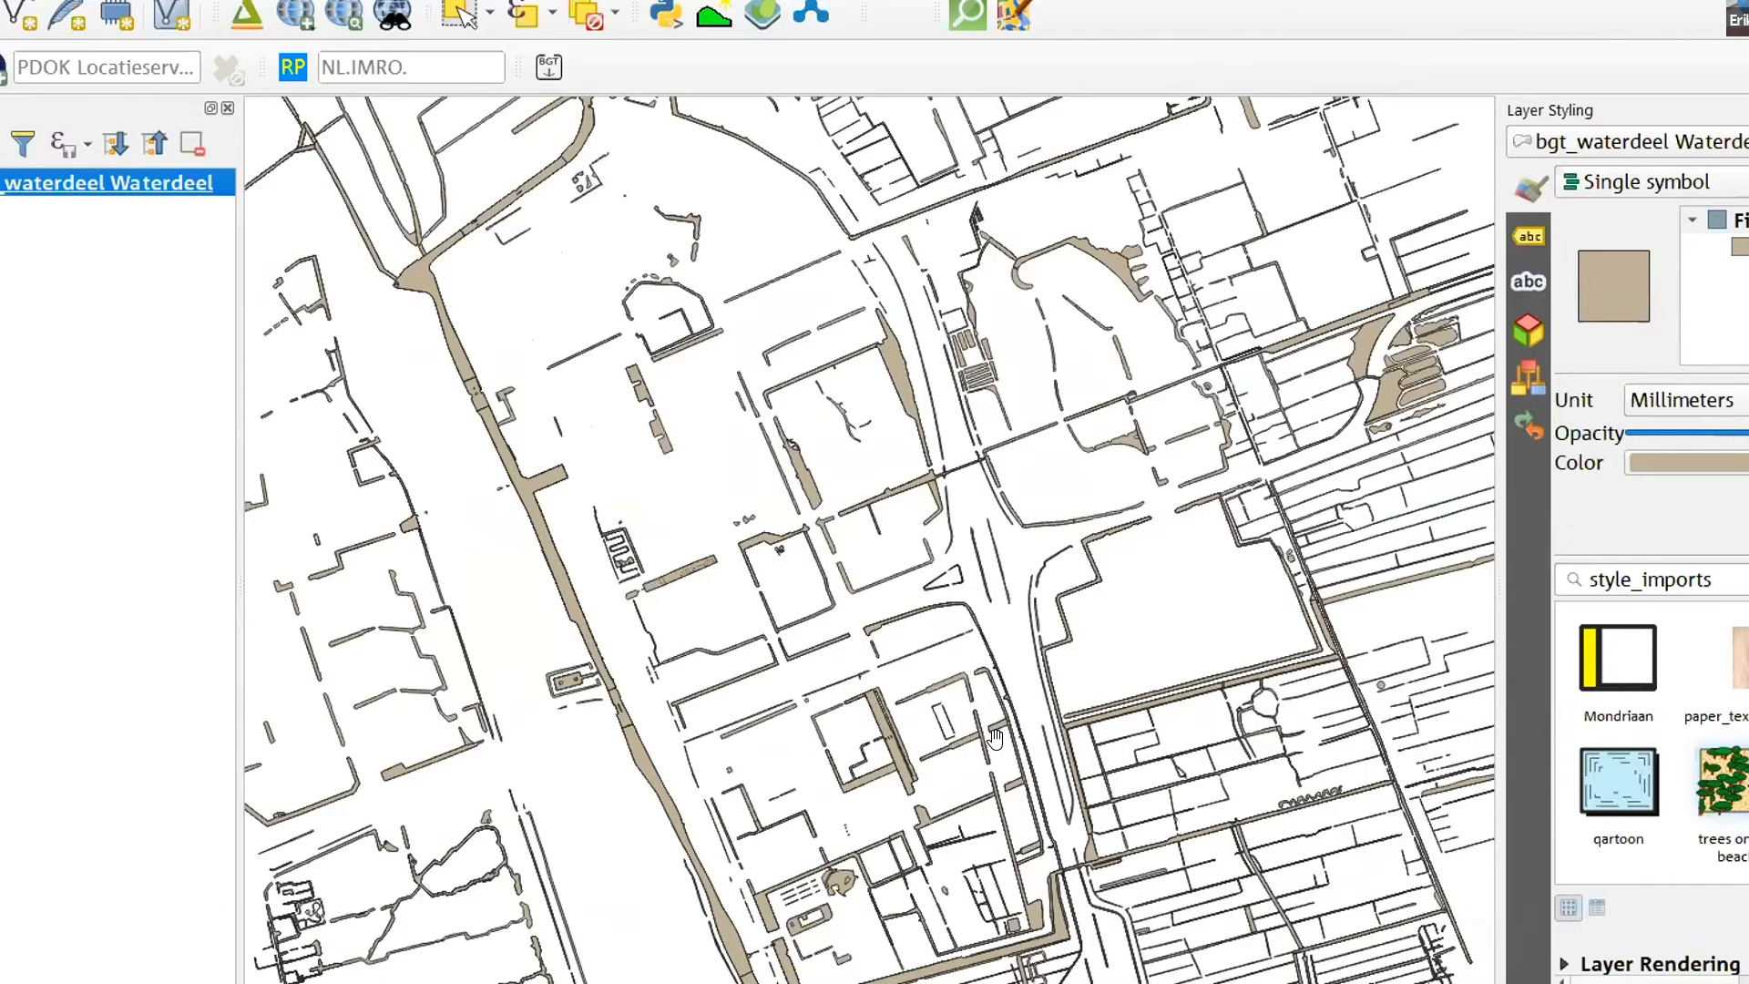
scroll(989, 733, up, 1)
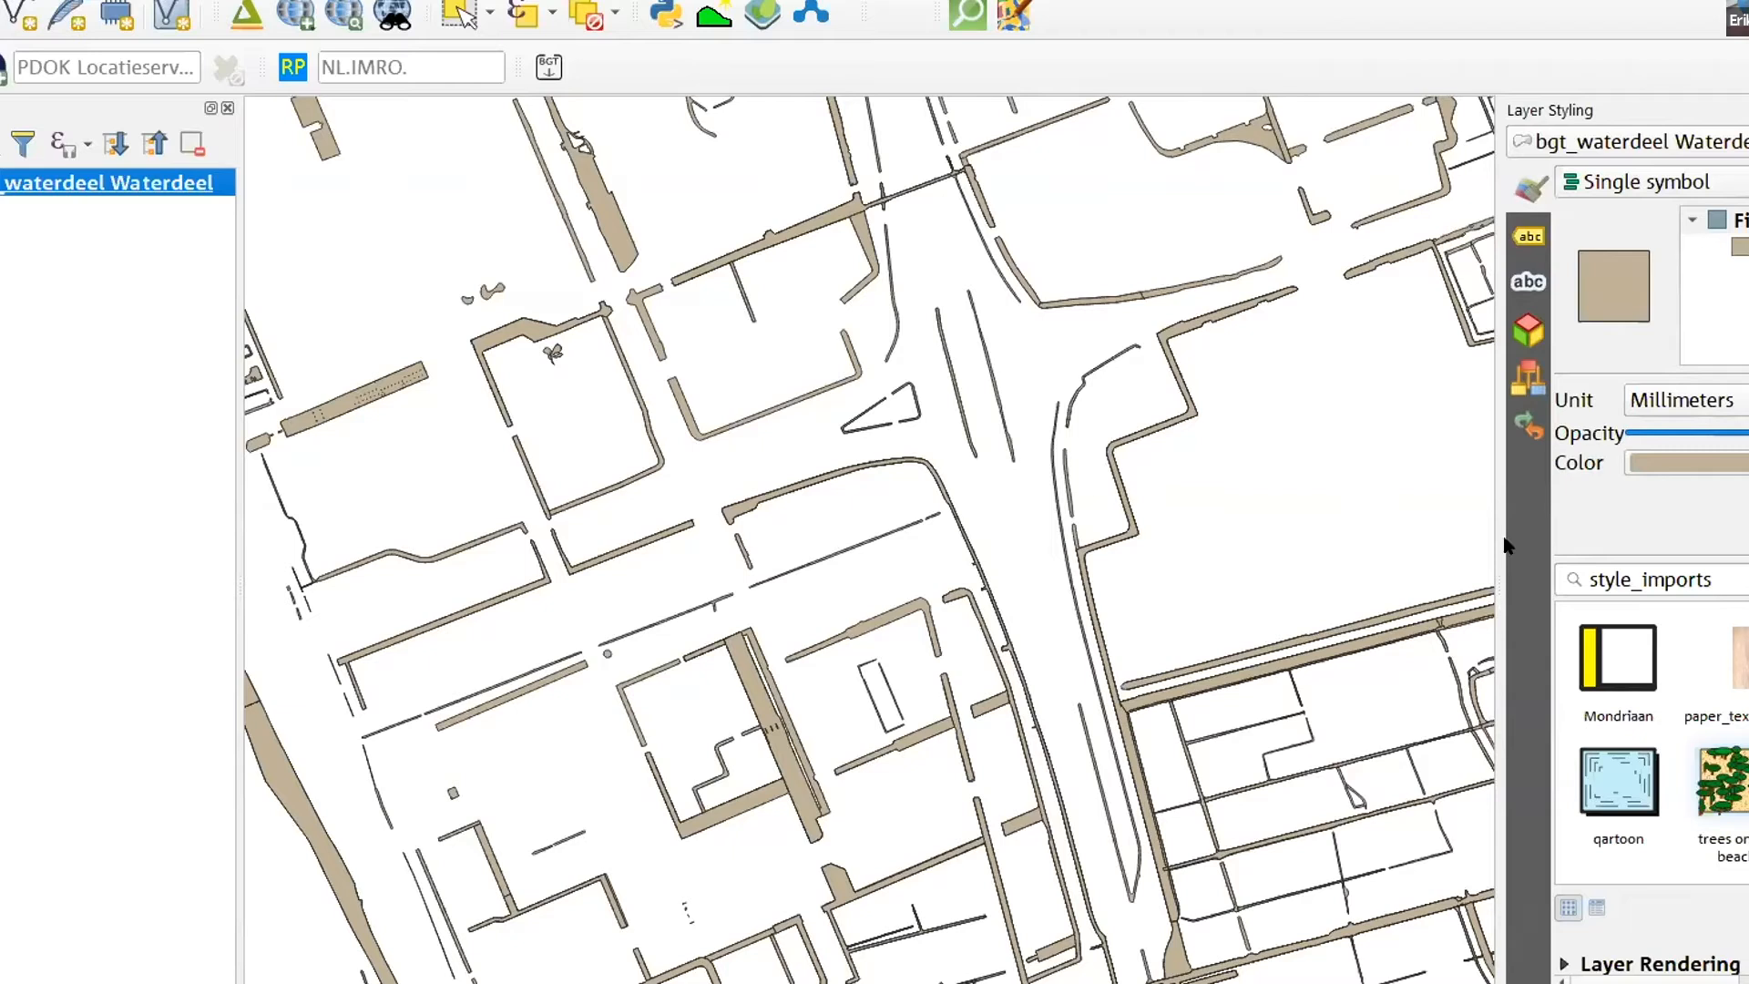
drag(1498, 535, 967, 537)
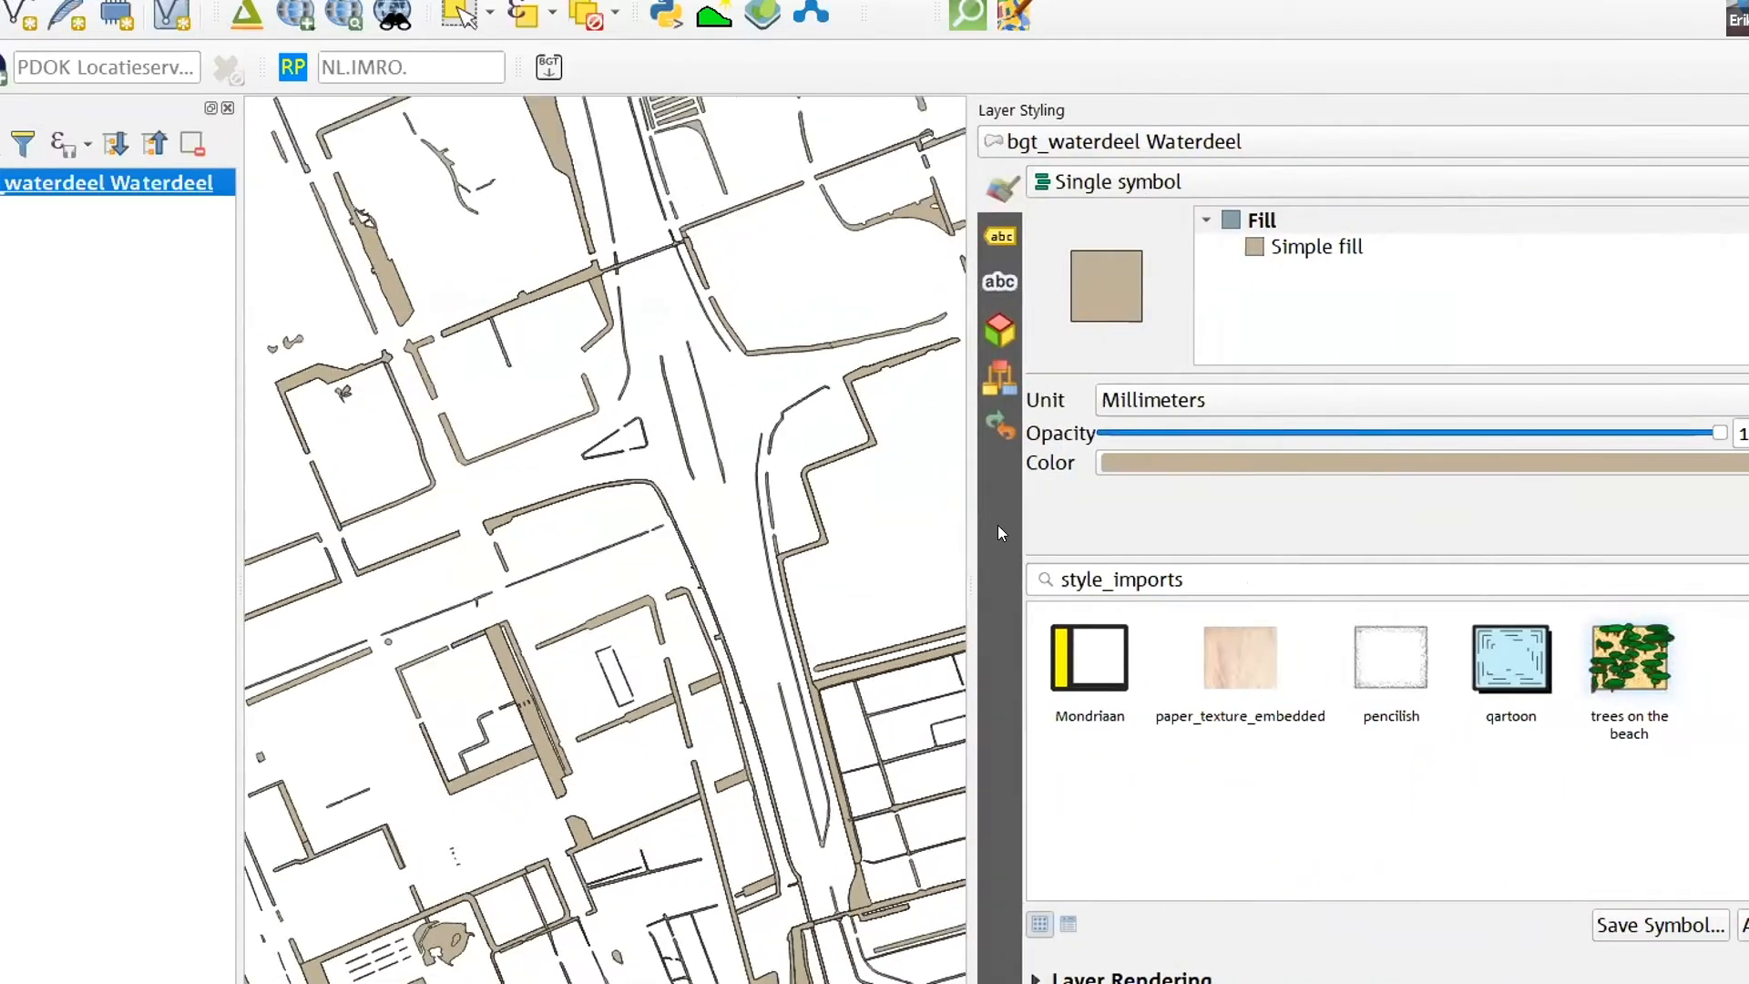
click(1283, 246)
click(1543, 453)
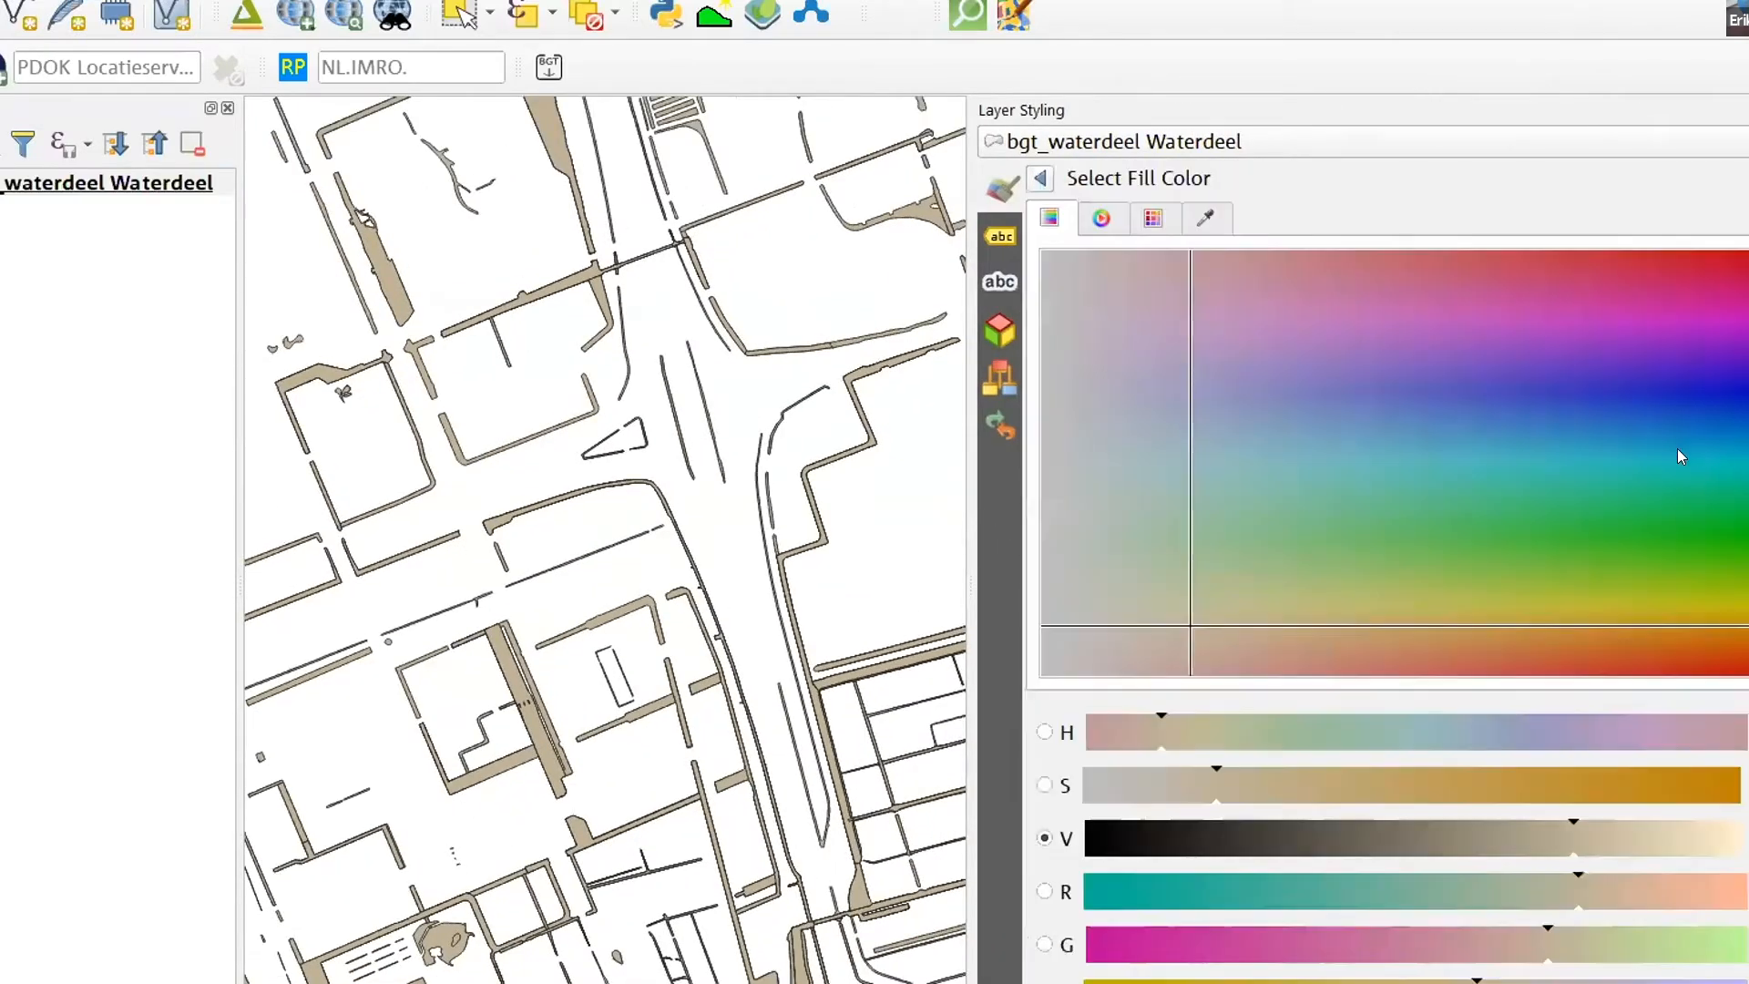
click(1516, 430)
click(1452, 454)
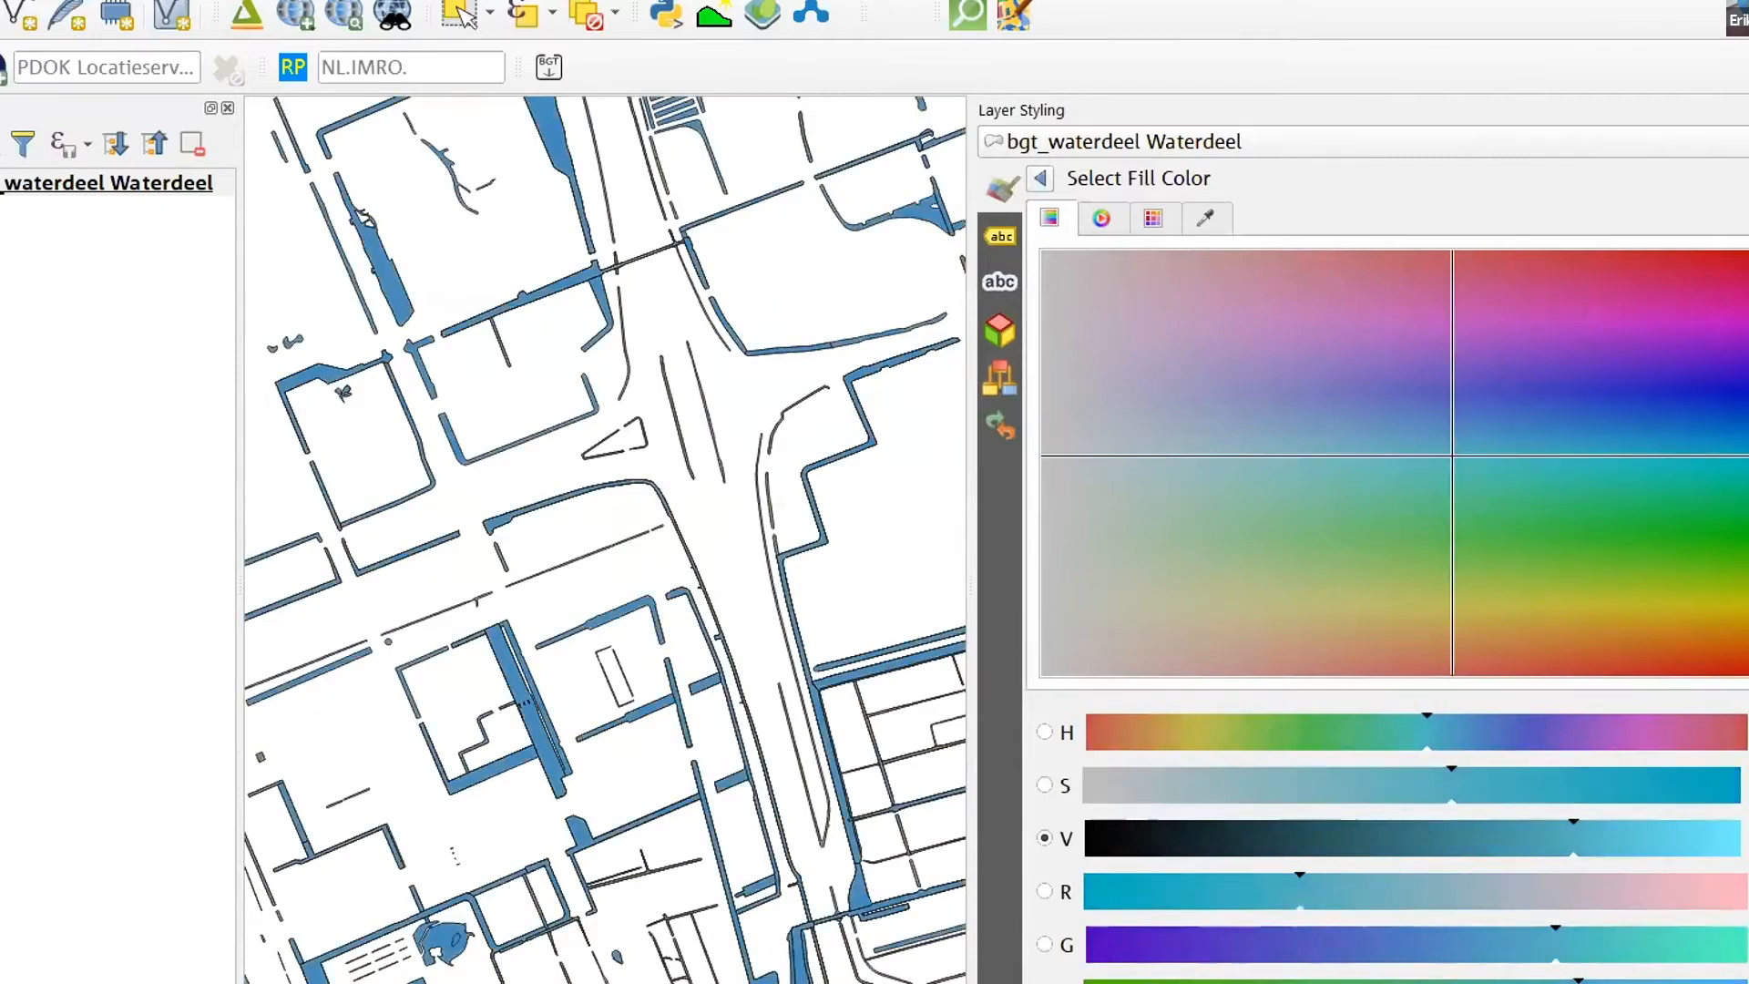
click(1630, 838)
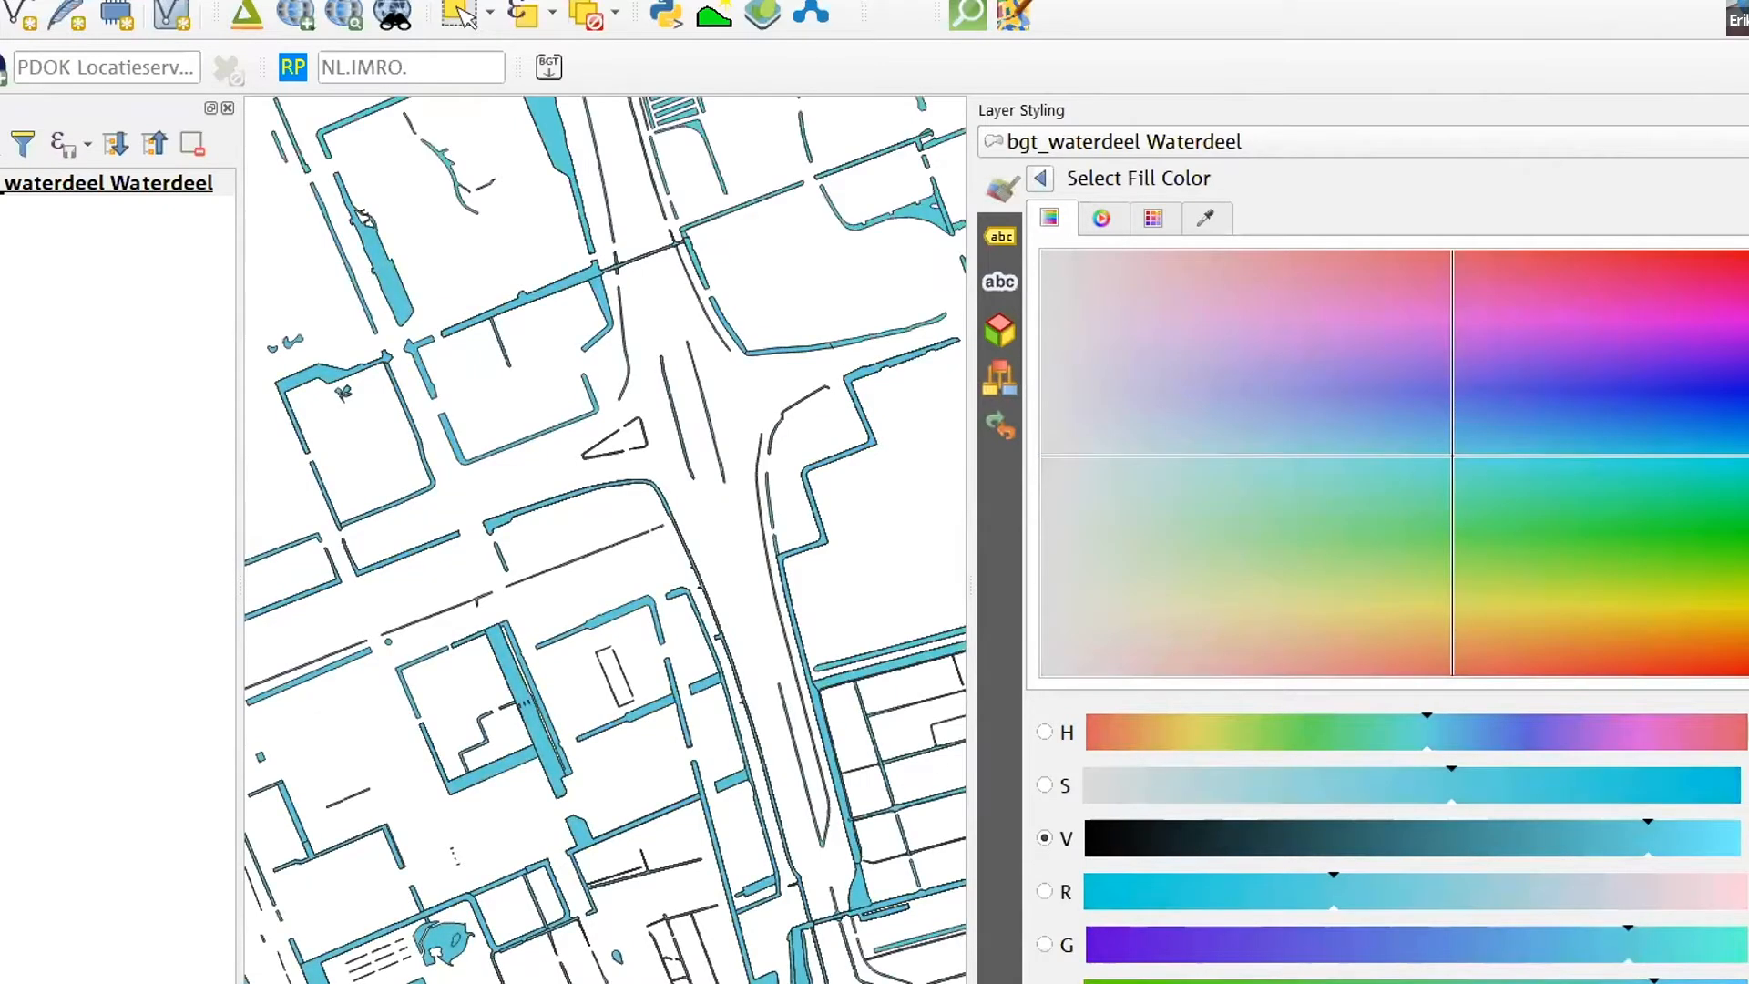
click(1039, 180)
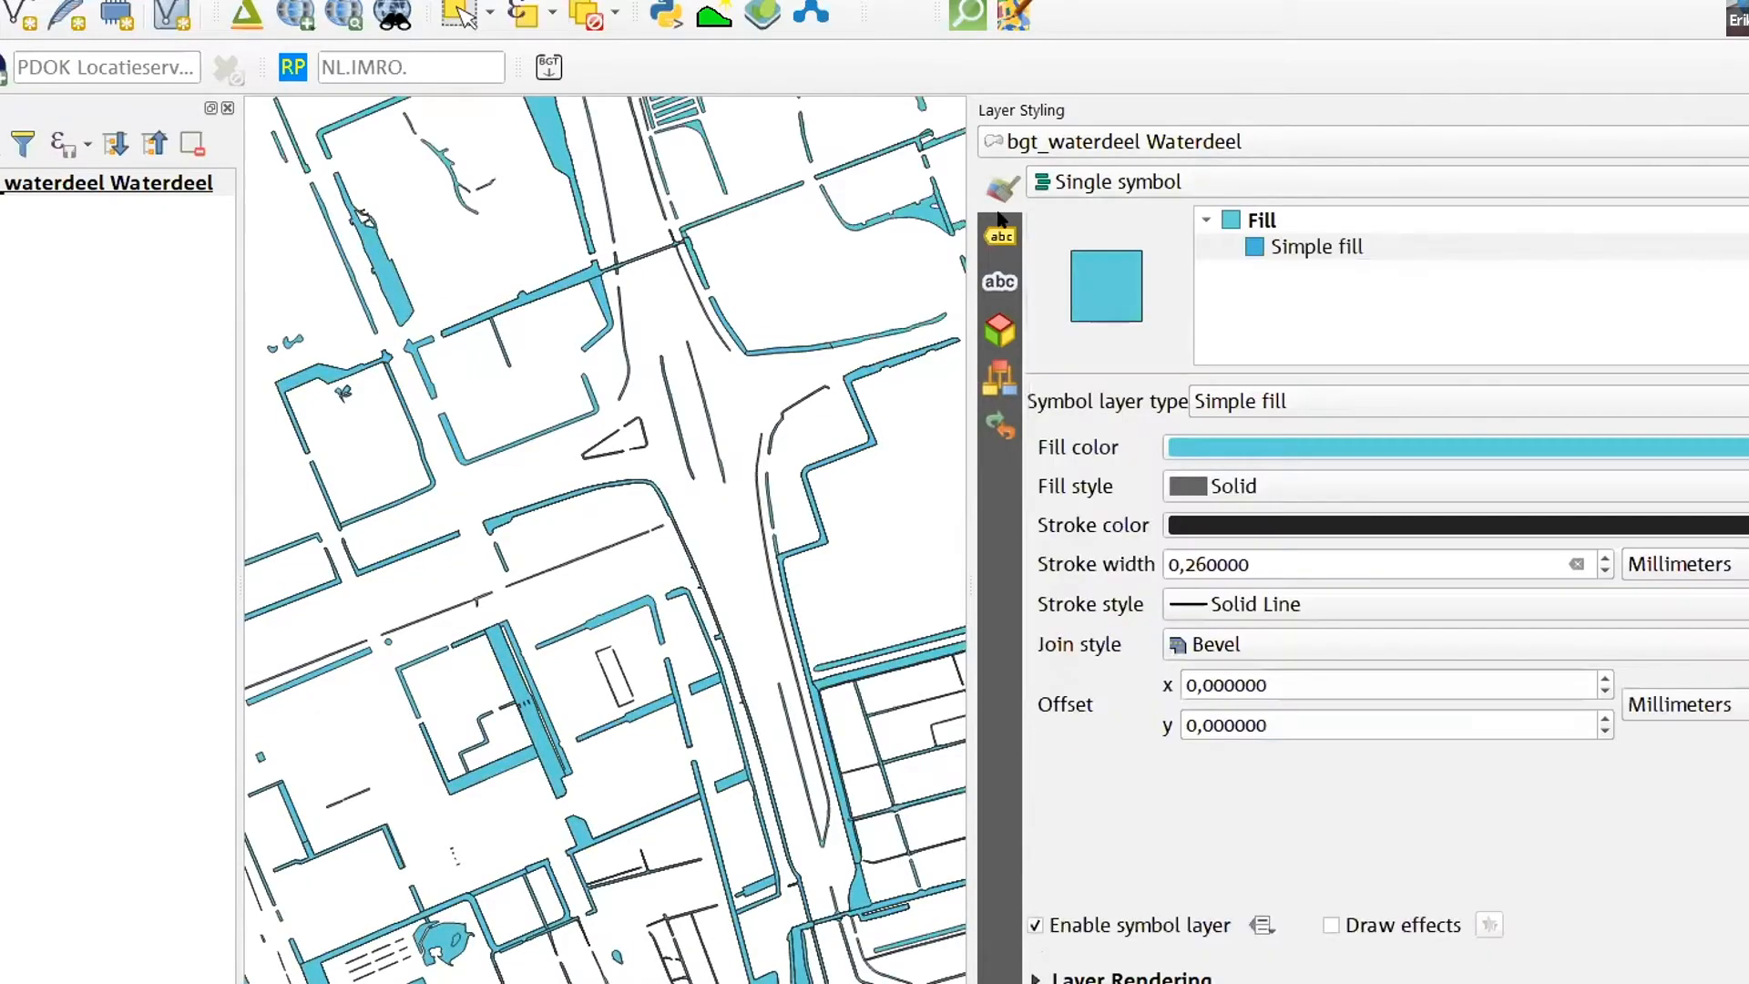
drag(970, 207, 1499, 287)
- Identify the overlapping waterdeel features at the wide canal junction in the northwest of the area
scroll(1122, 505, down, 3)
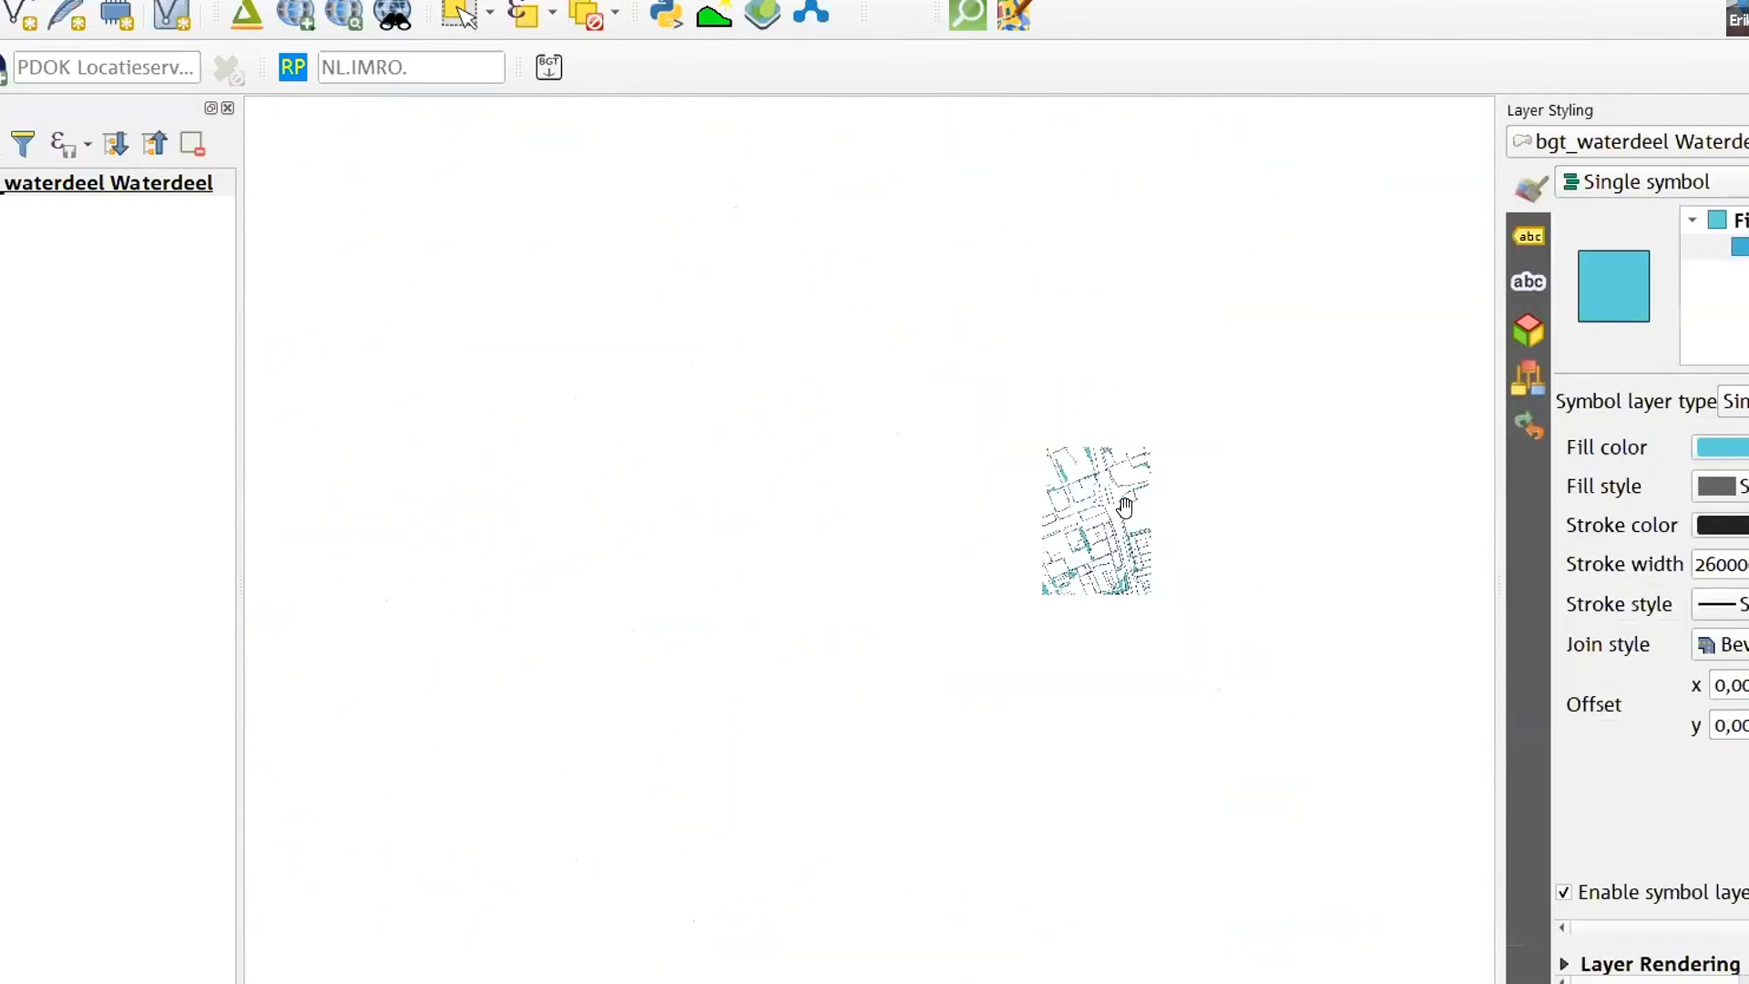
scroll(1161, 446, up, 1)
scroll(1161, 447, up, 2)
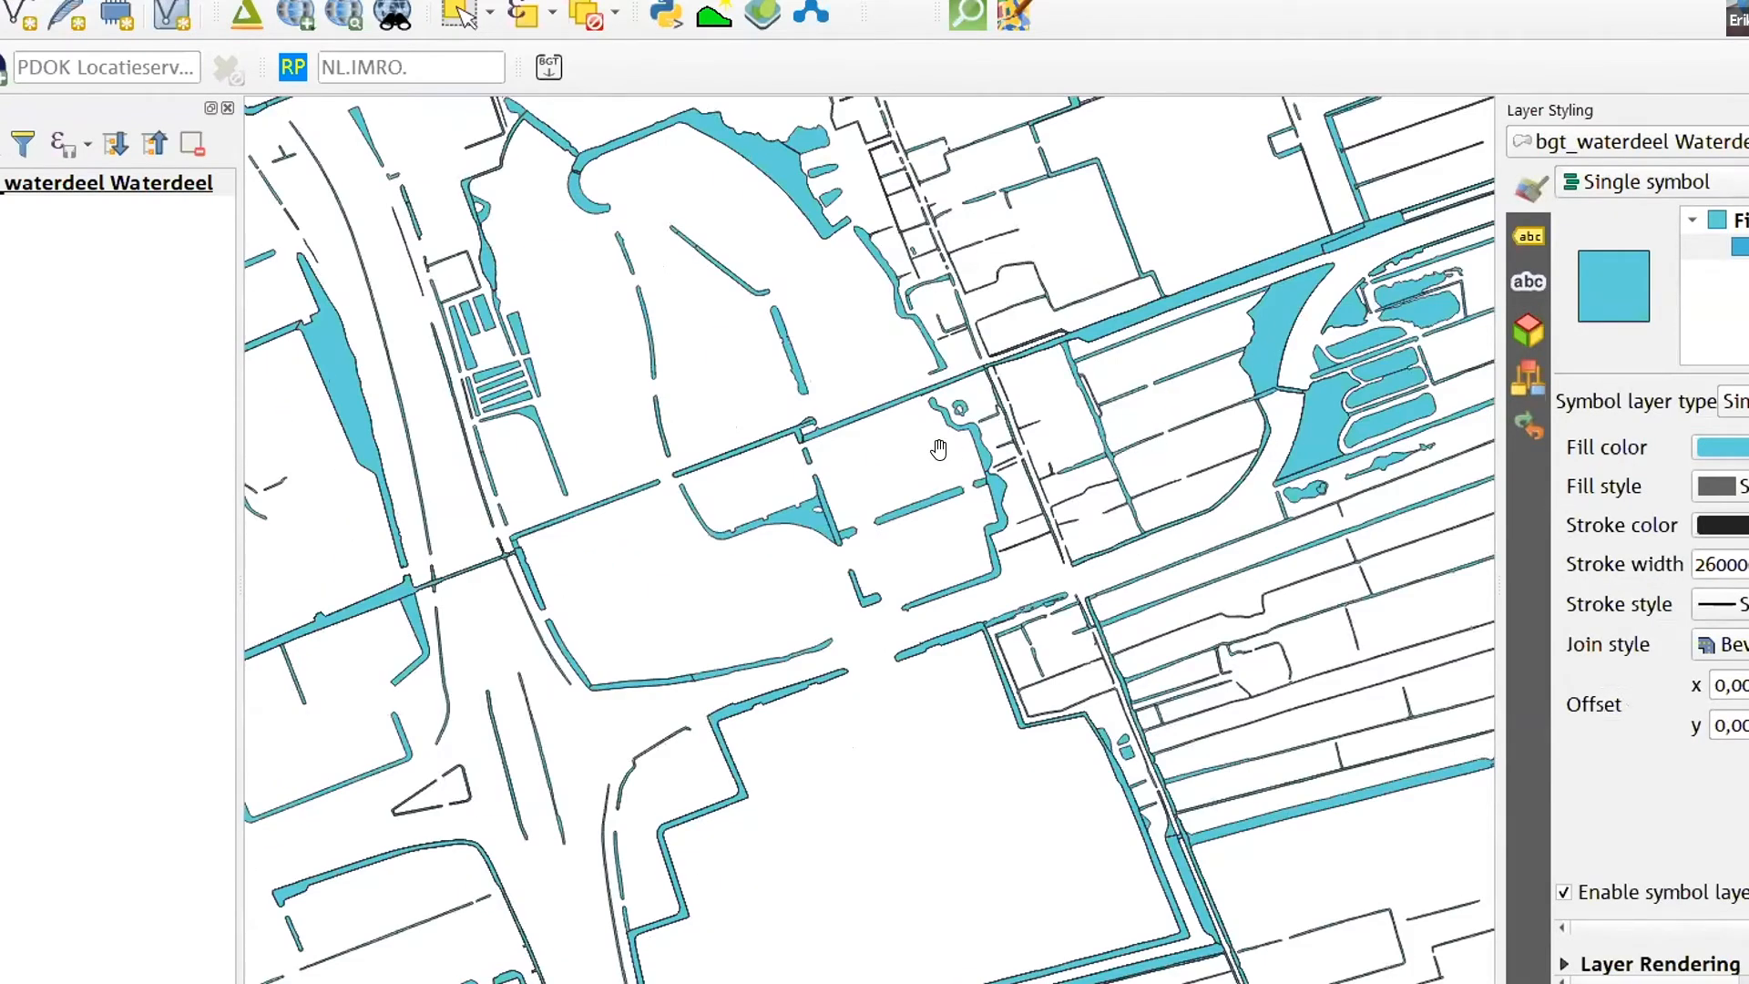
drag(752, 246, 1047, 597)
drag(601, 261, 856, 636)
drag(671, 427, 1396, 203)
drag(987, 559, 1088, 421)
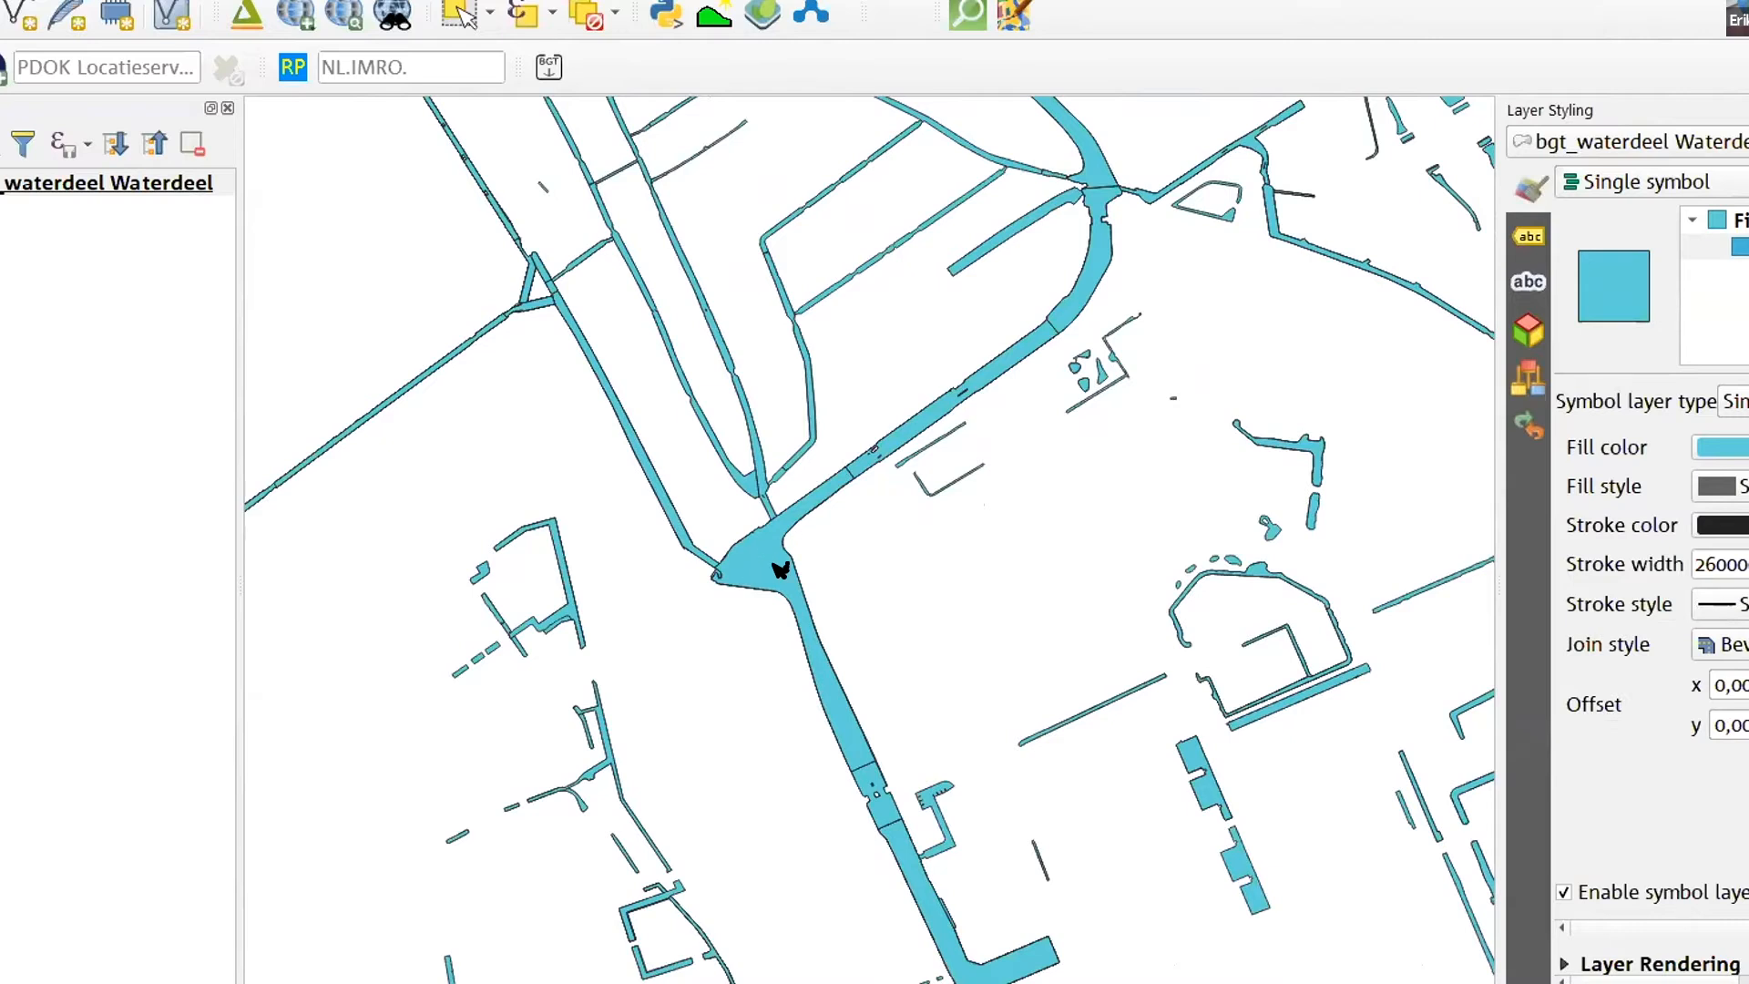
scroll(780, 569, up, 2)
click(740, 544)
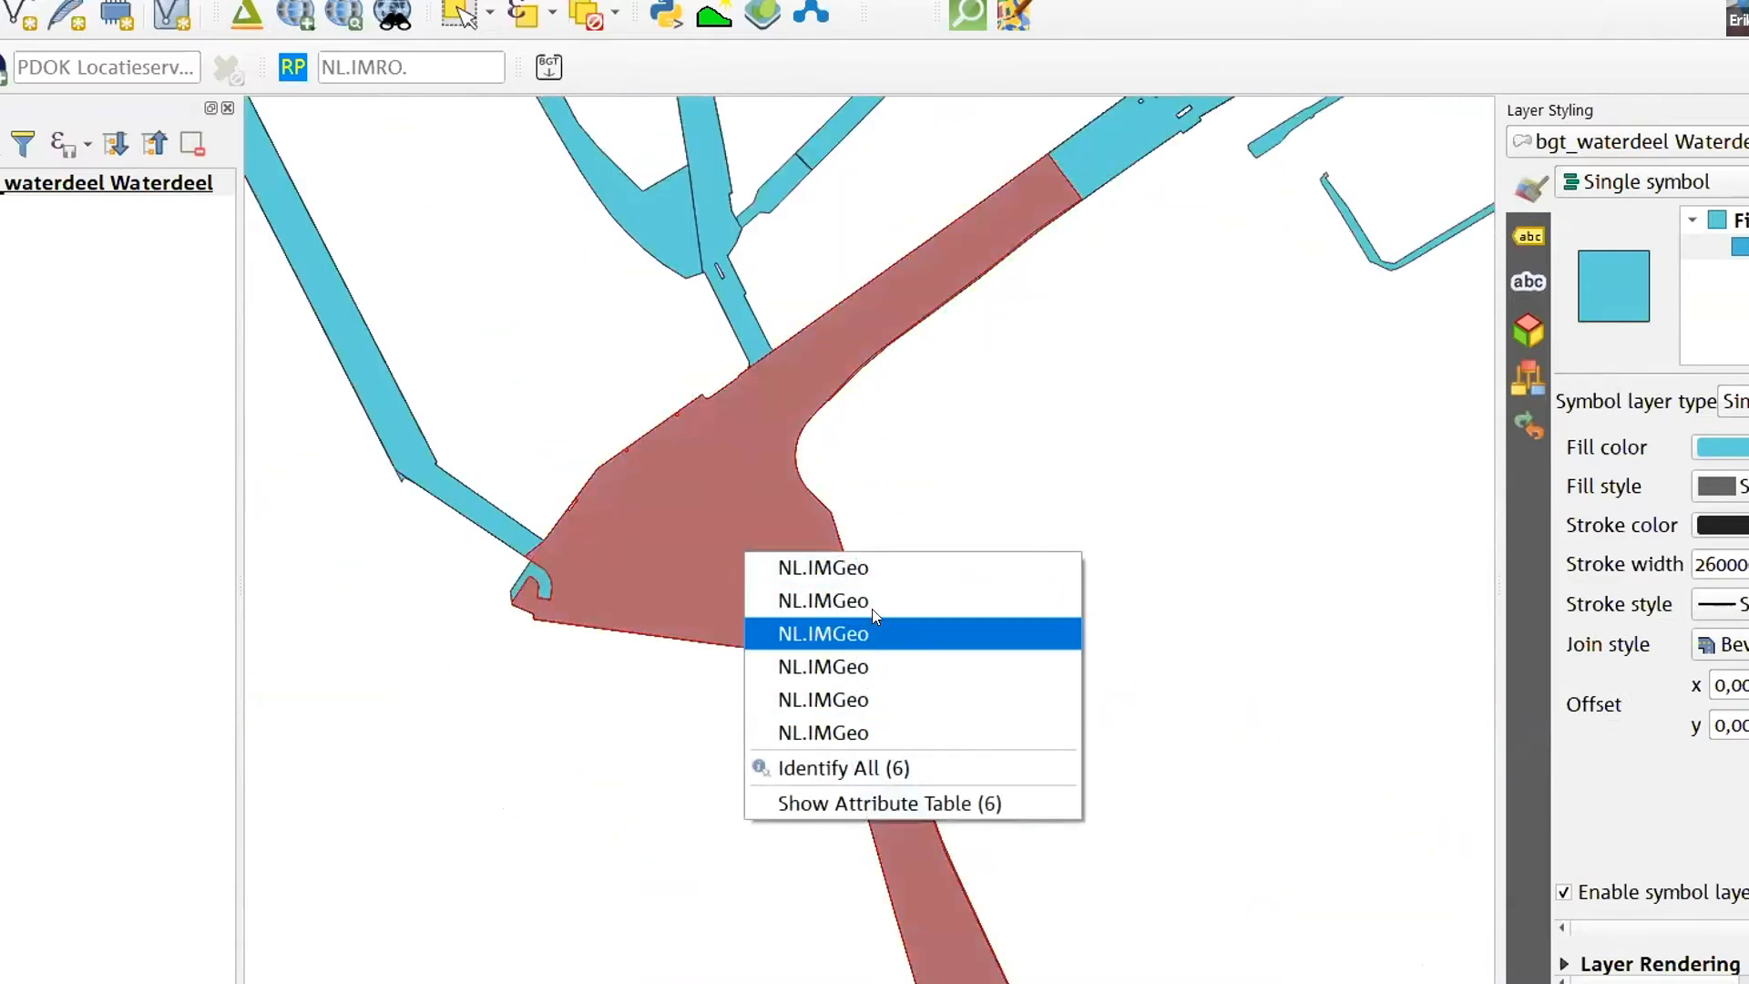
click(890, 573)
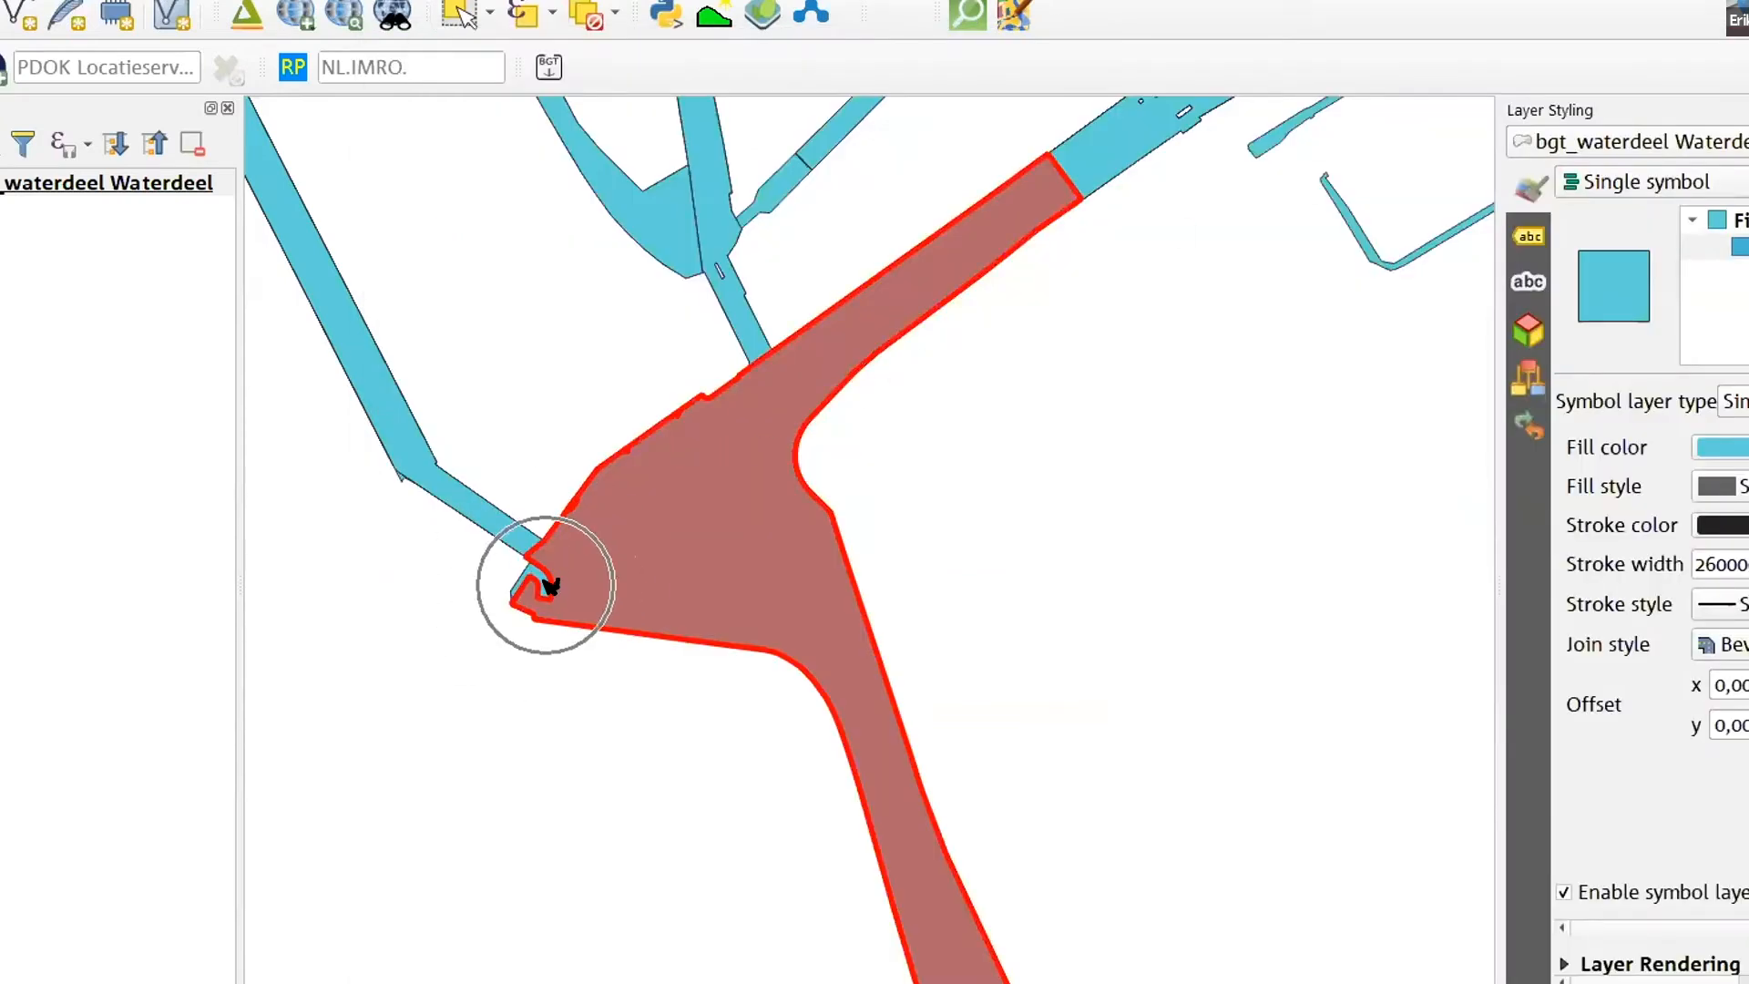
click(742, 499)
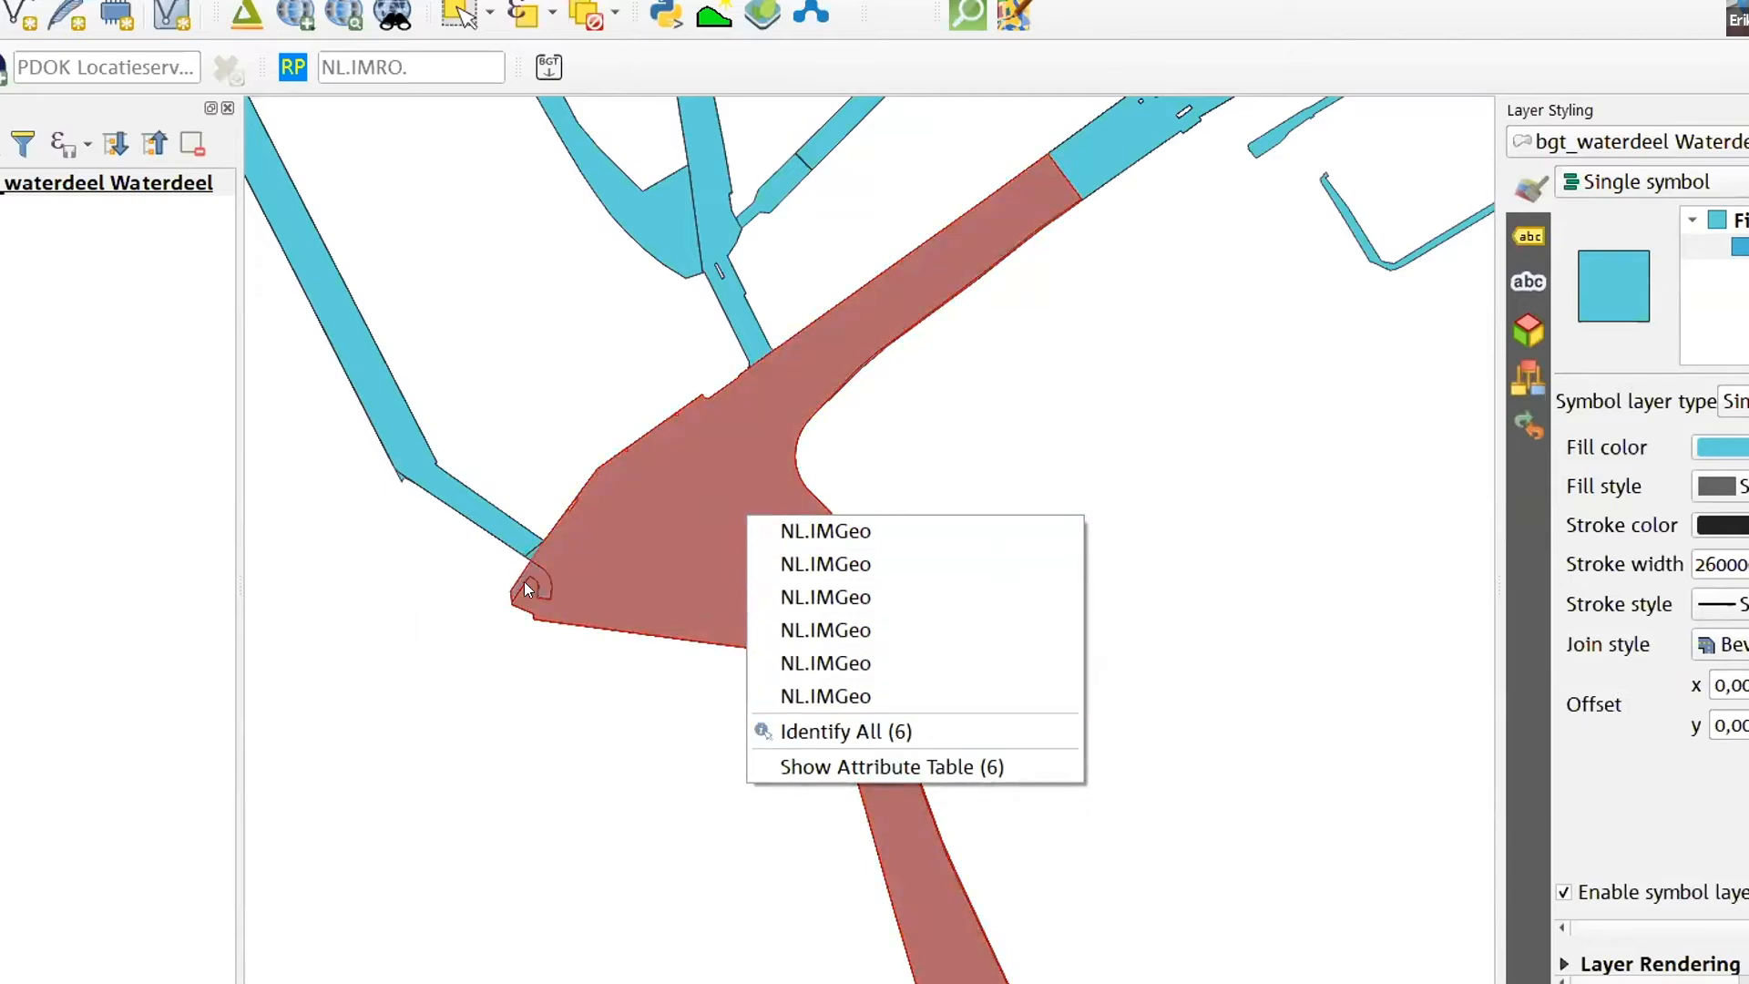
click(559, 749)
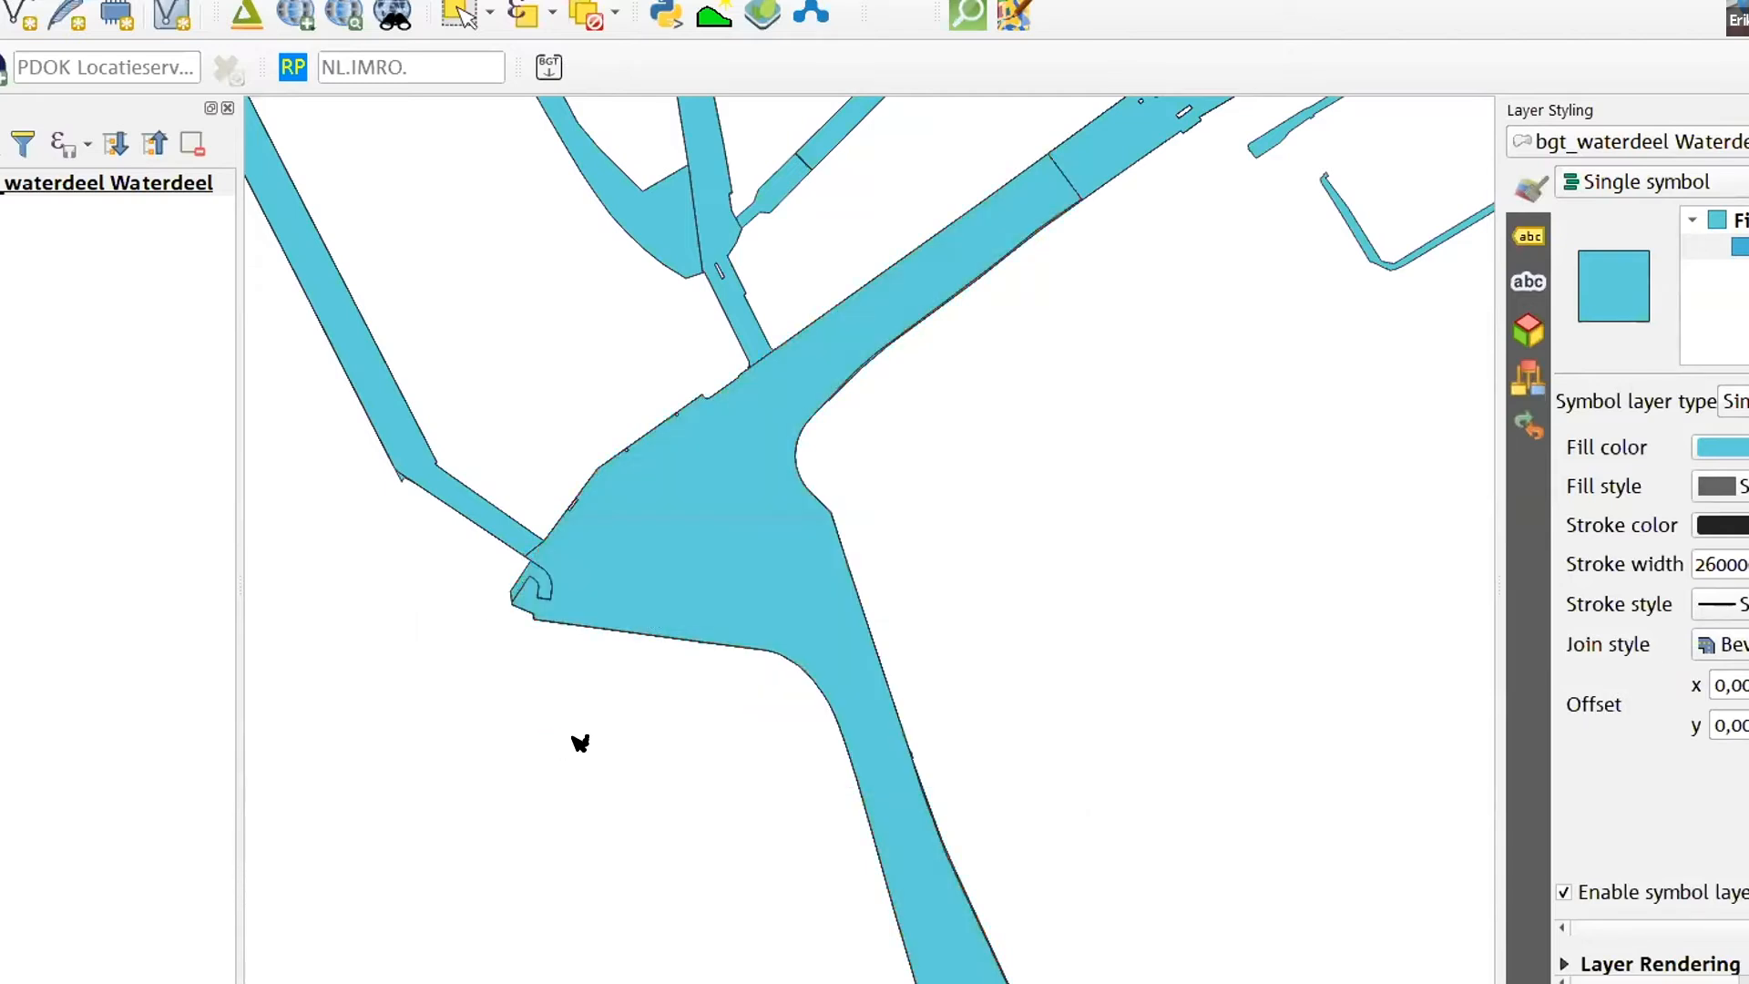
- Show the attribute table for all overlapping features at the canal junction and examine their full eindRegistratie values
click(684, 524)
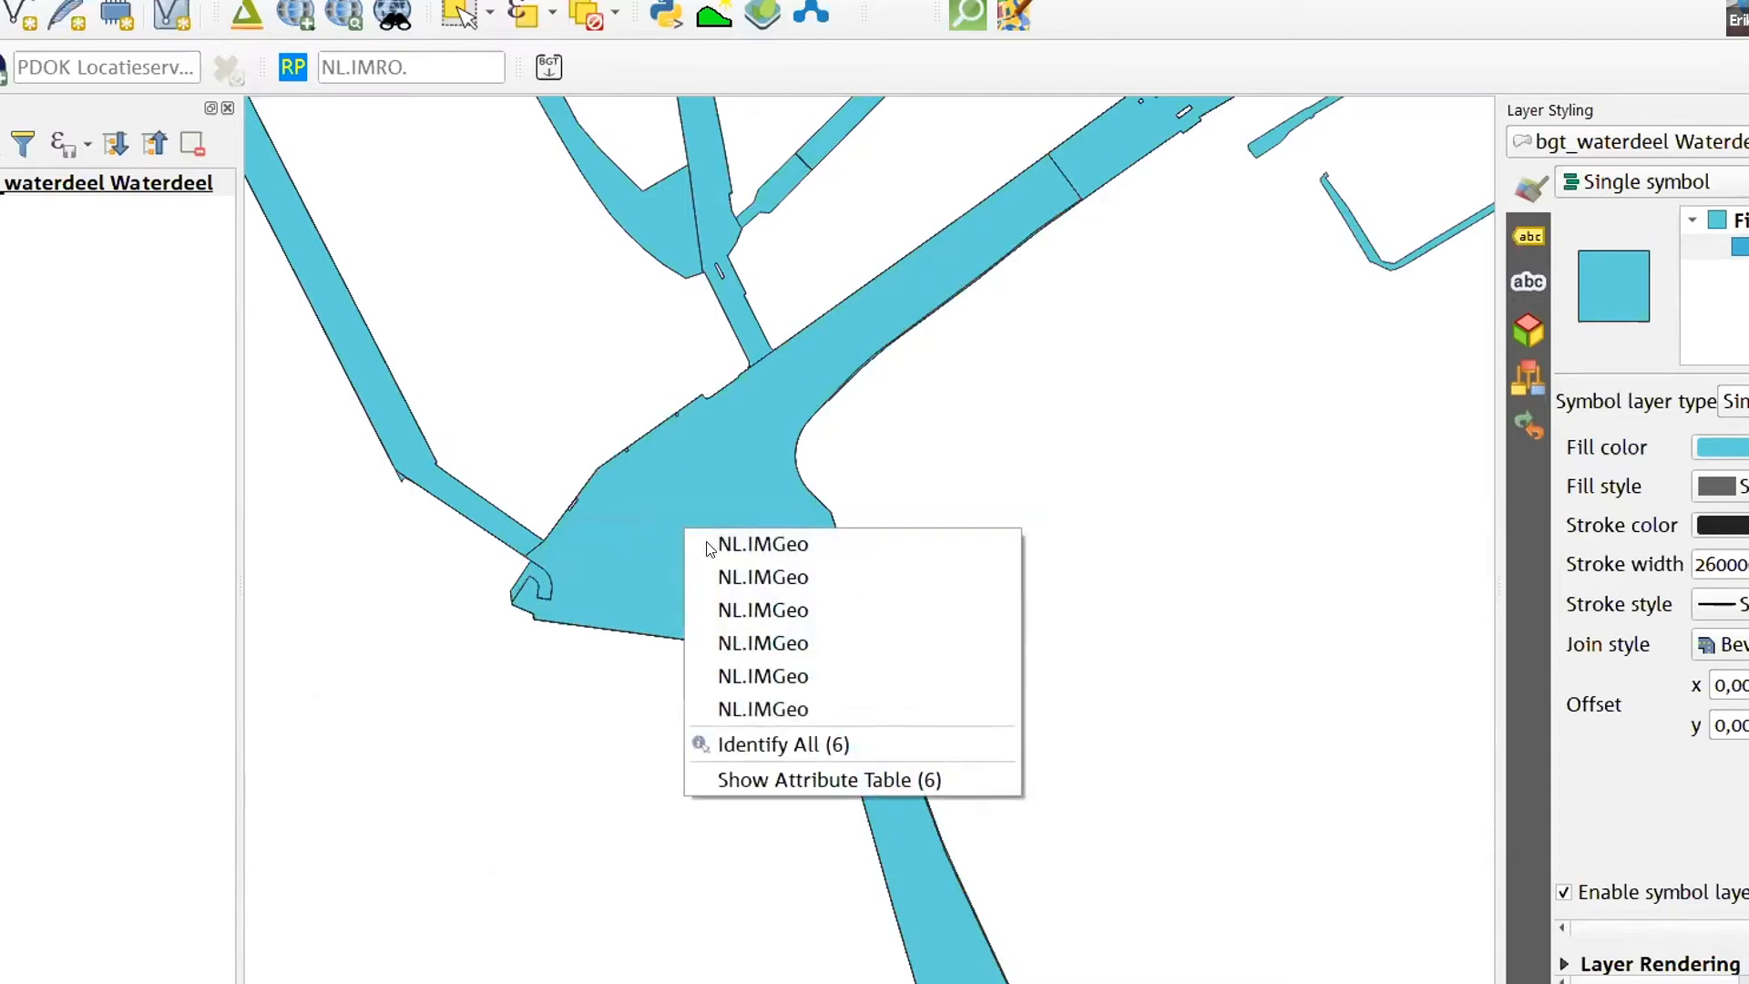
click(795, 778)
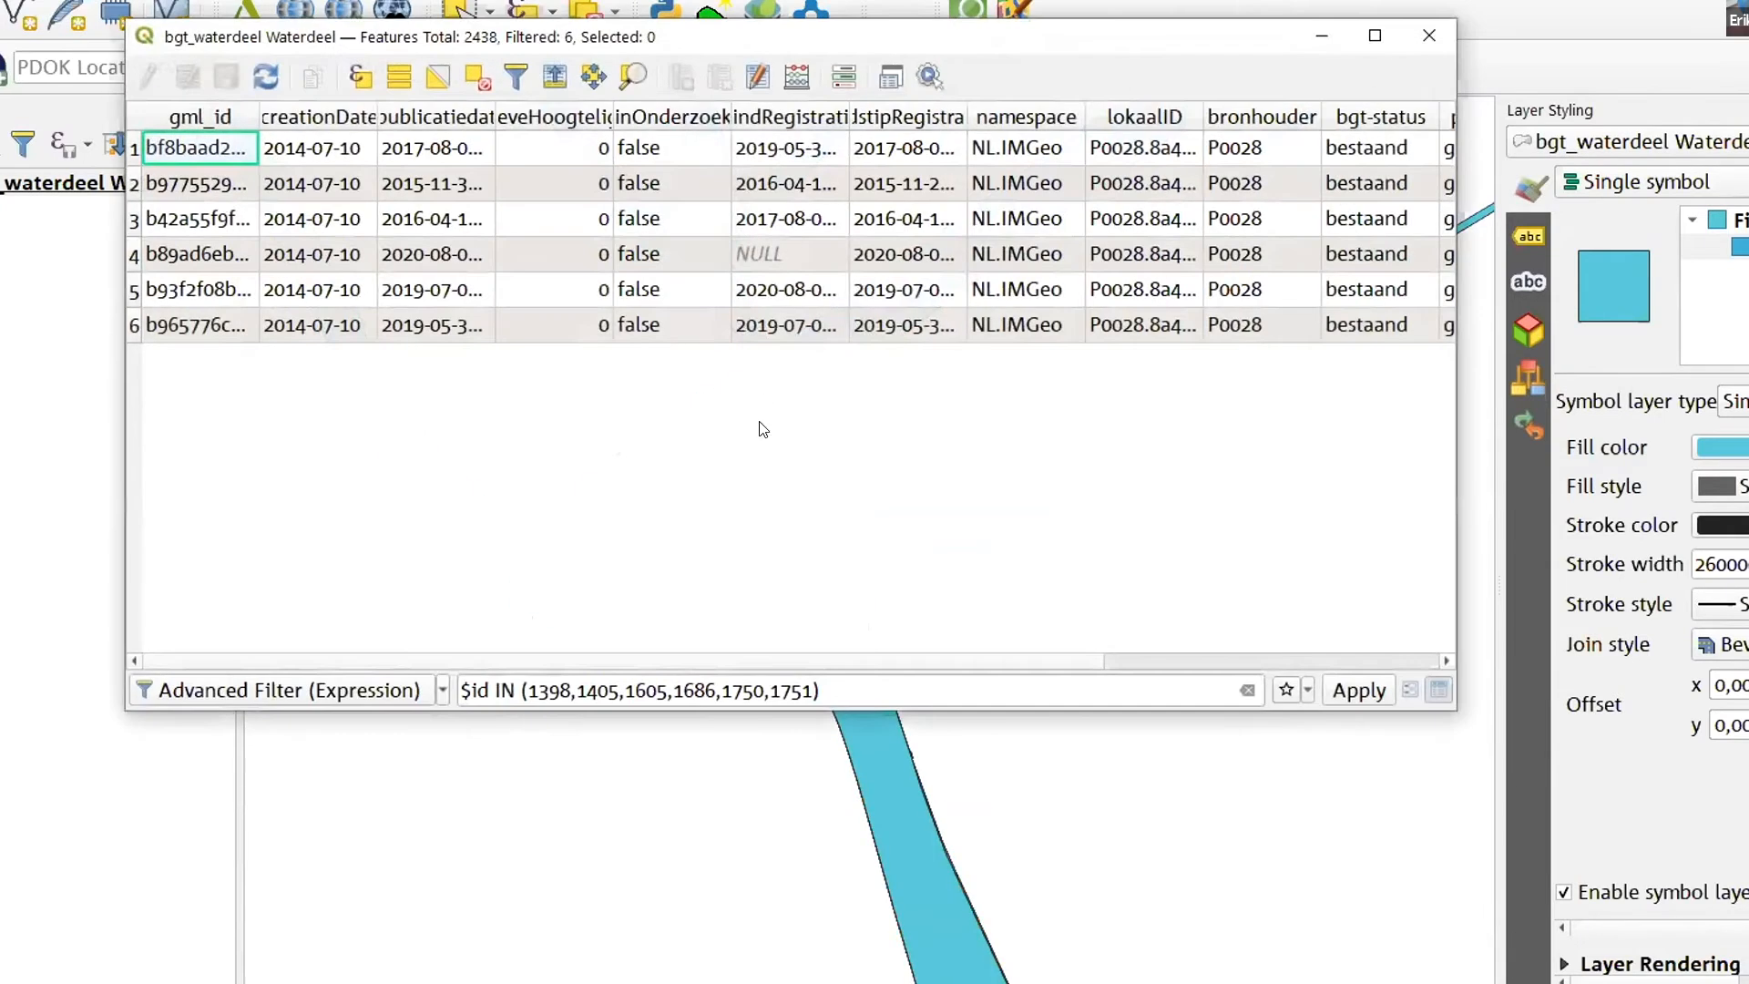
drag(849, 110, 1054, 110)
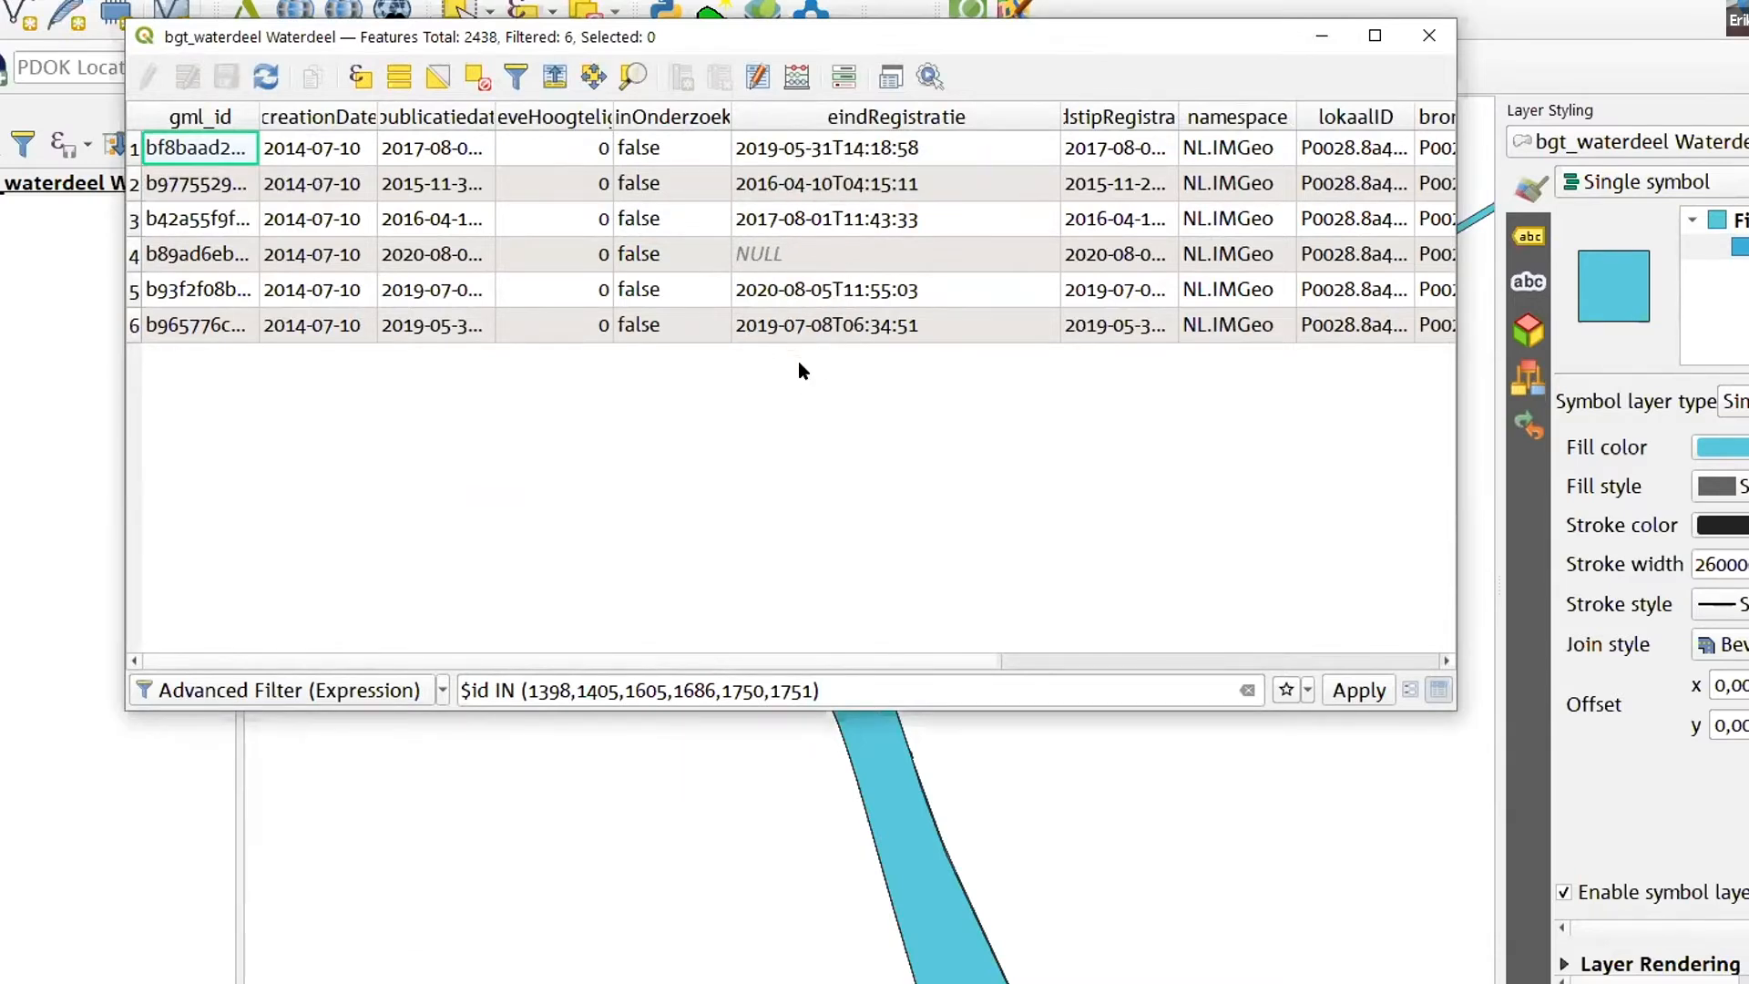
click(792, 256)
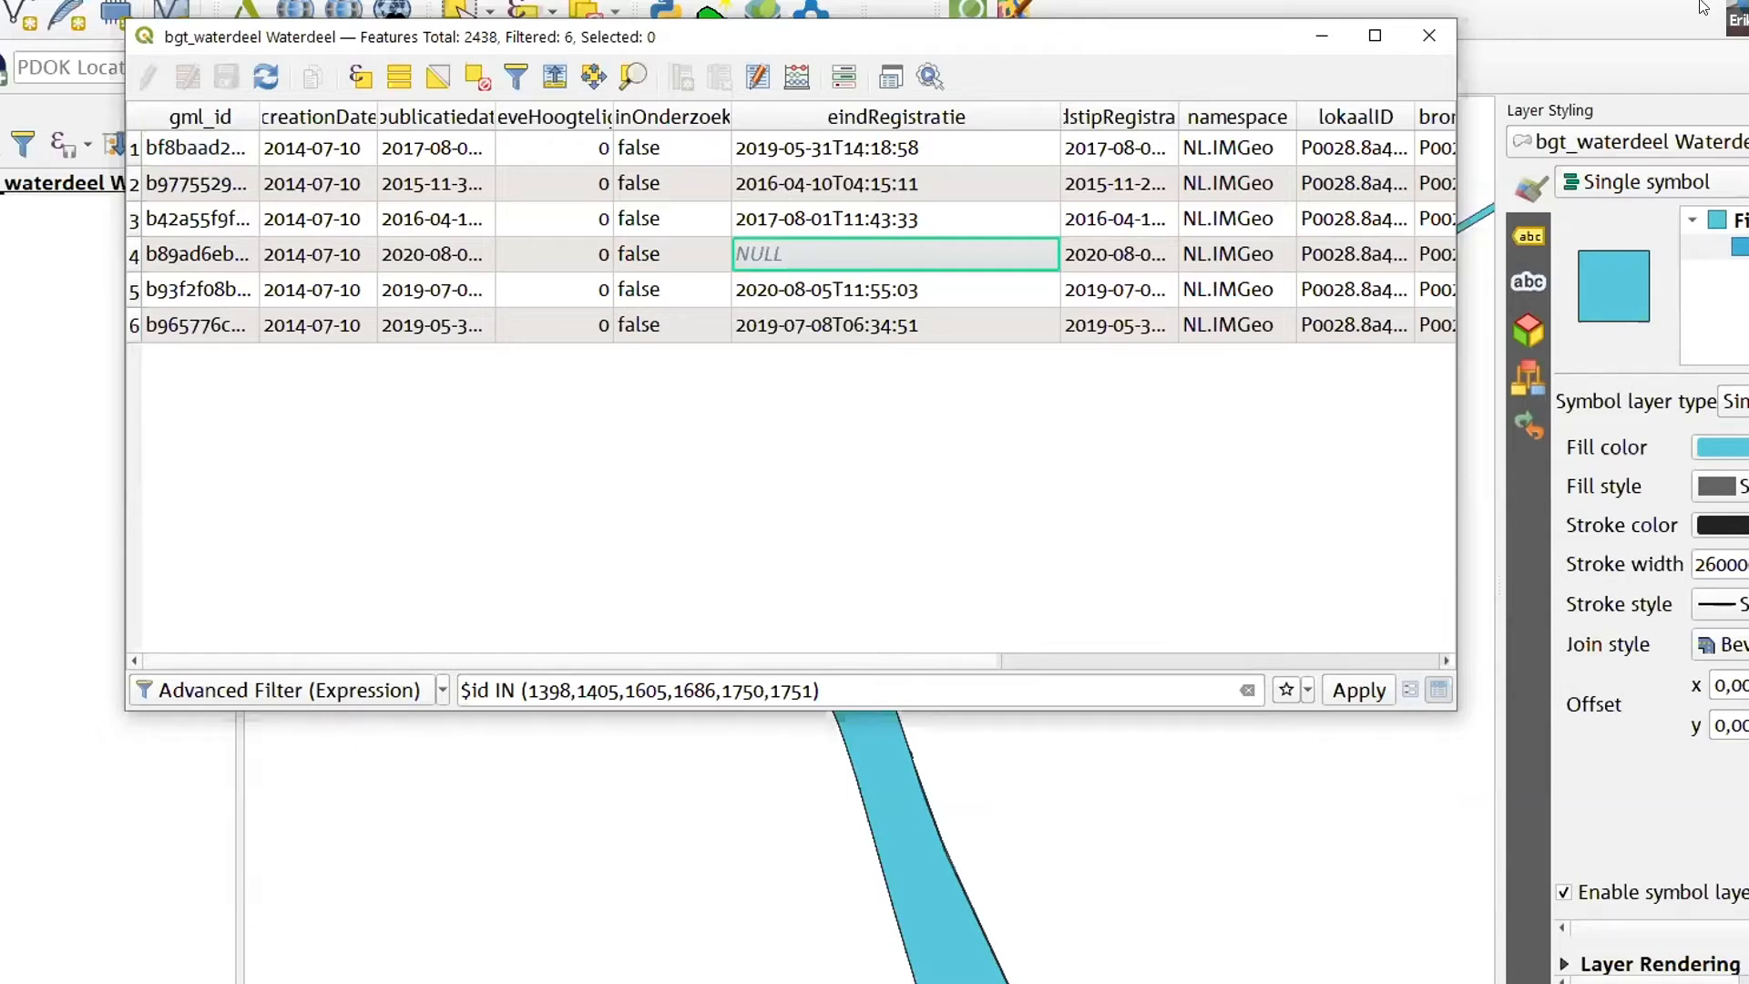
click(1427, 37)
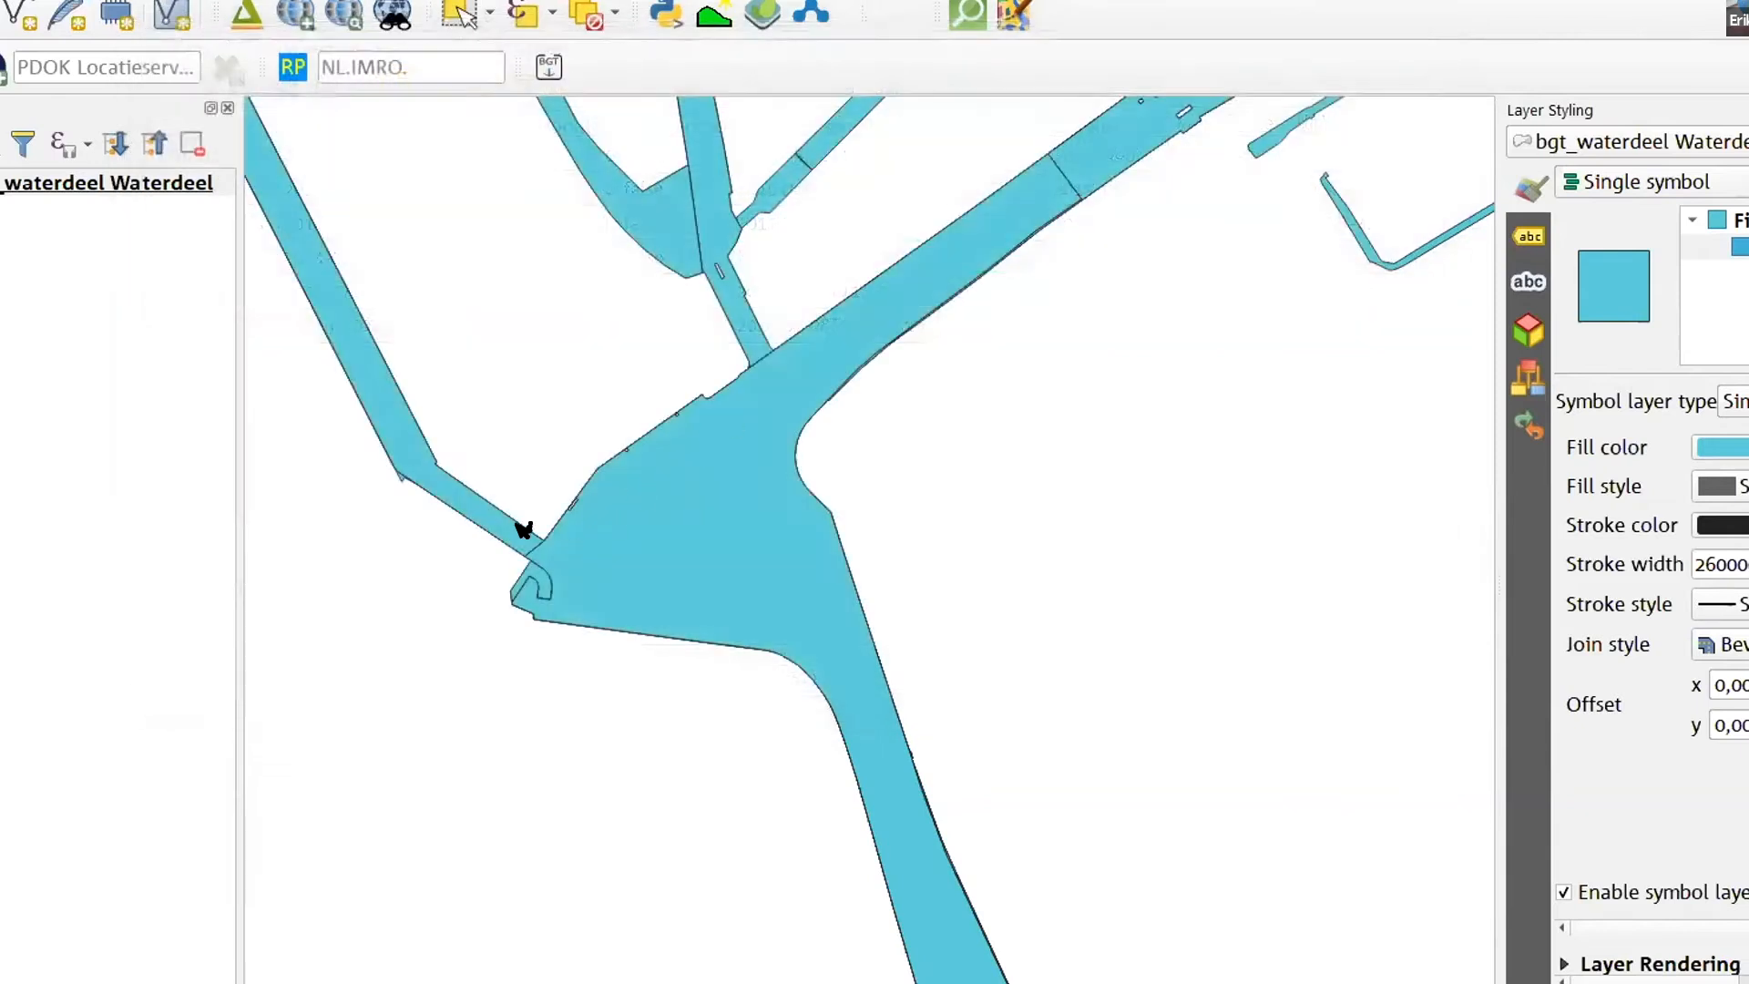
- Set the bgt_waterdeel layer's feature blending mode to Multiply in its layer rendering settings
scroll(491, 523, down, 2)
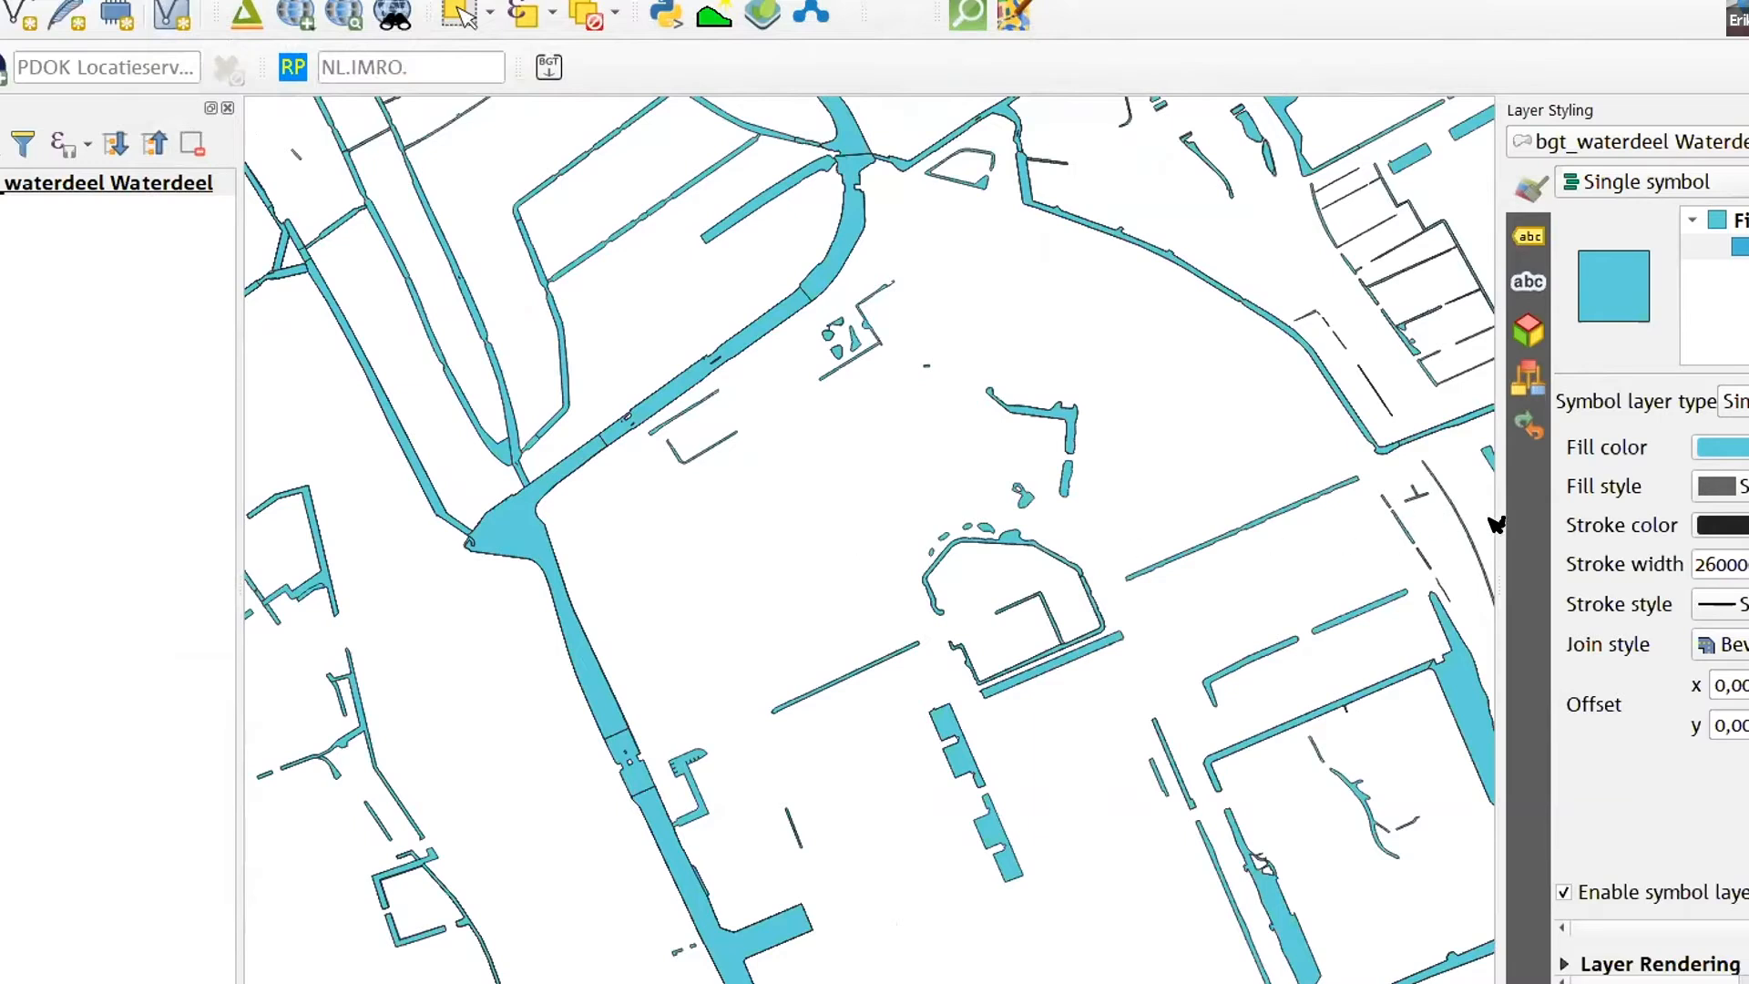
drag(1497, 515, 1117, 529)
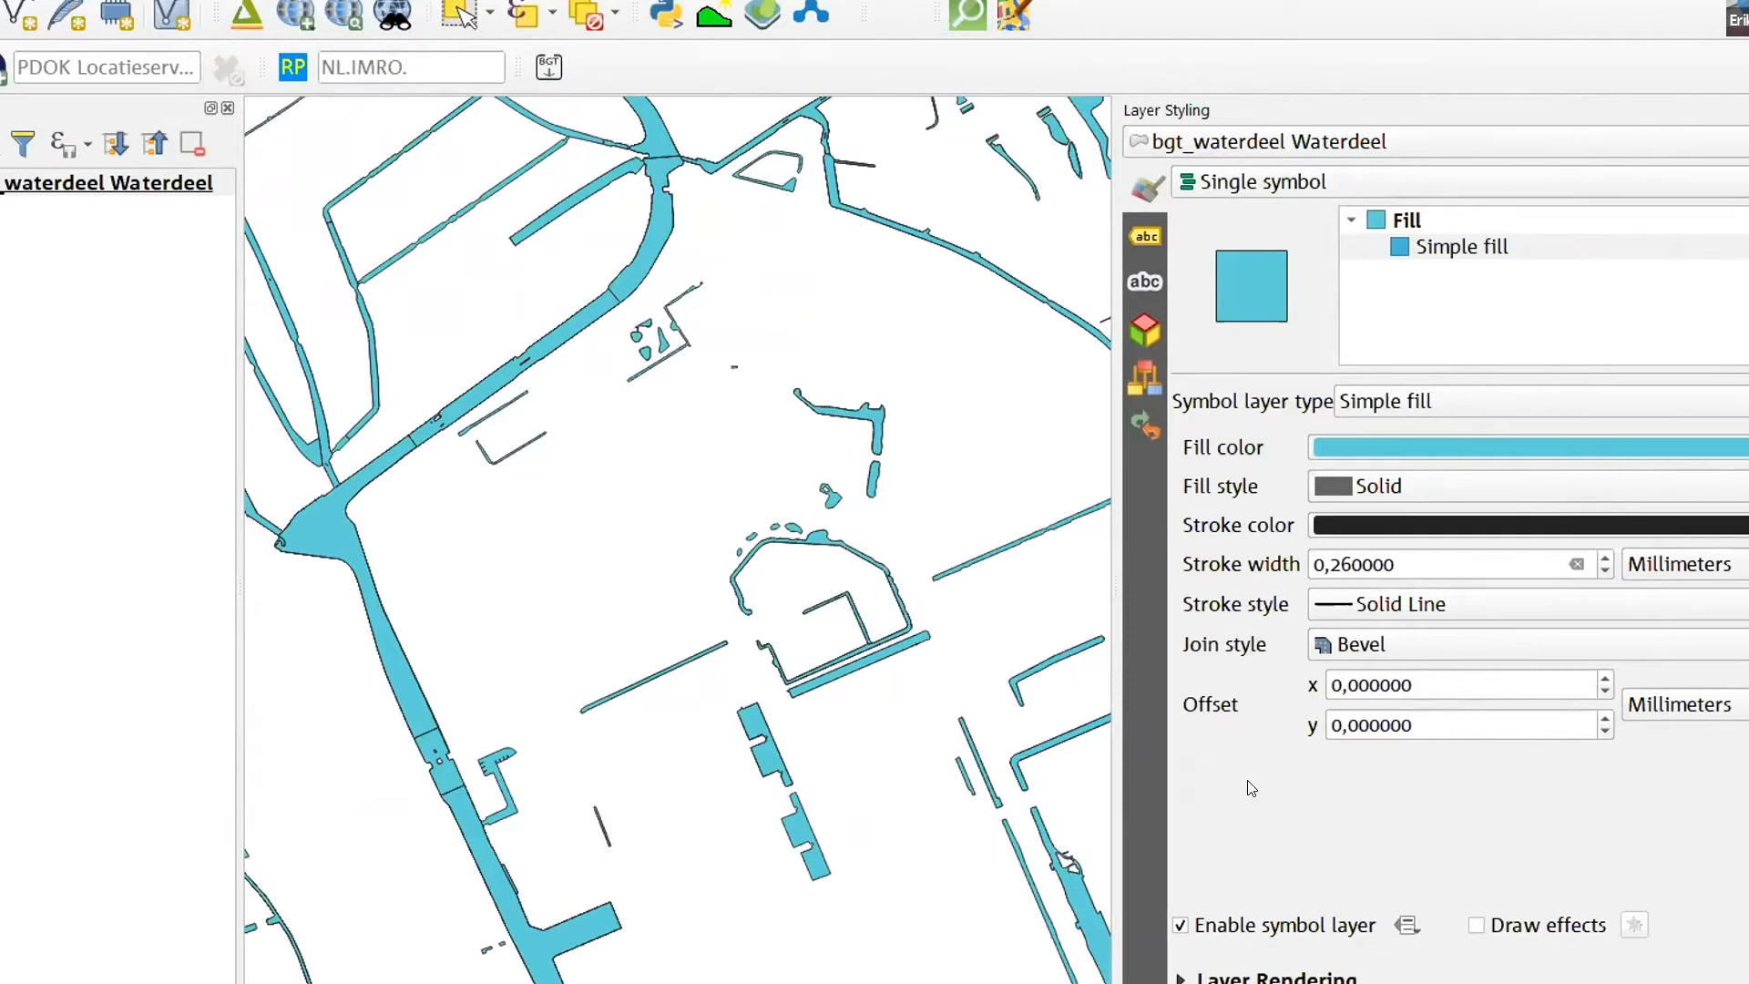
click(1181, 975)
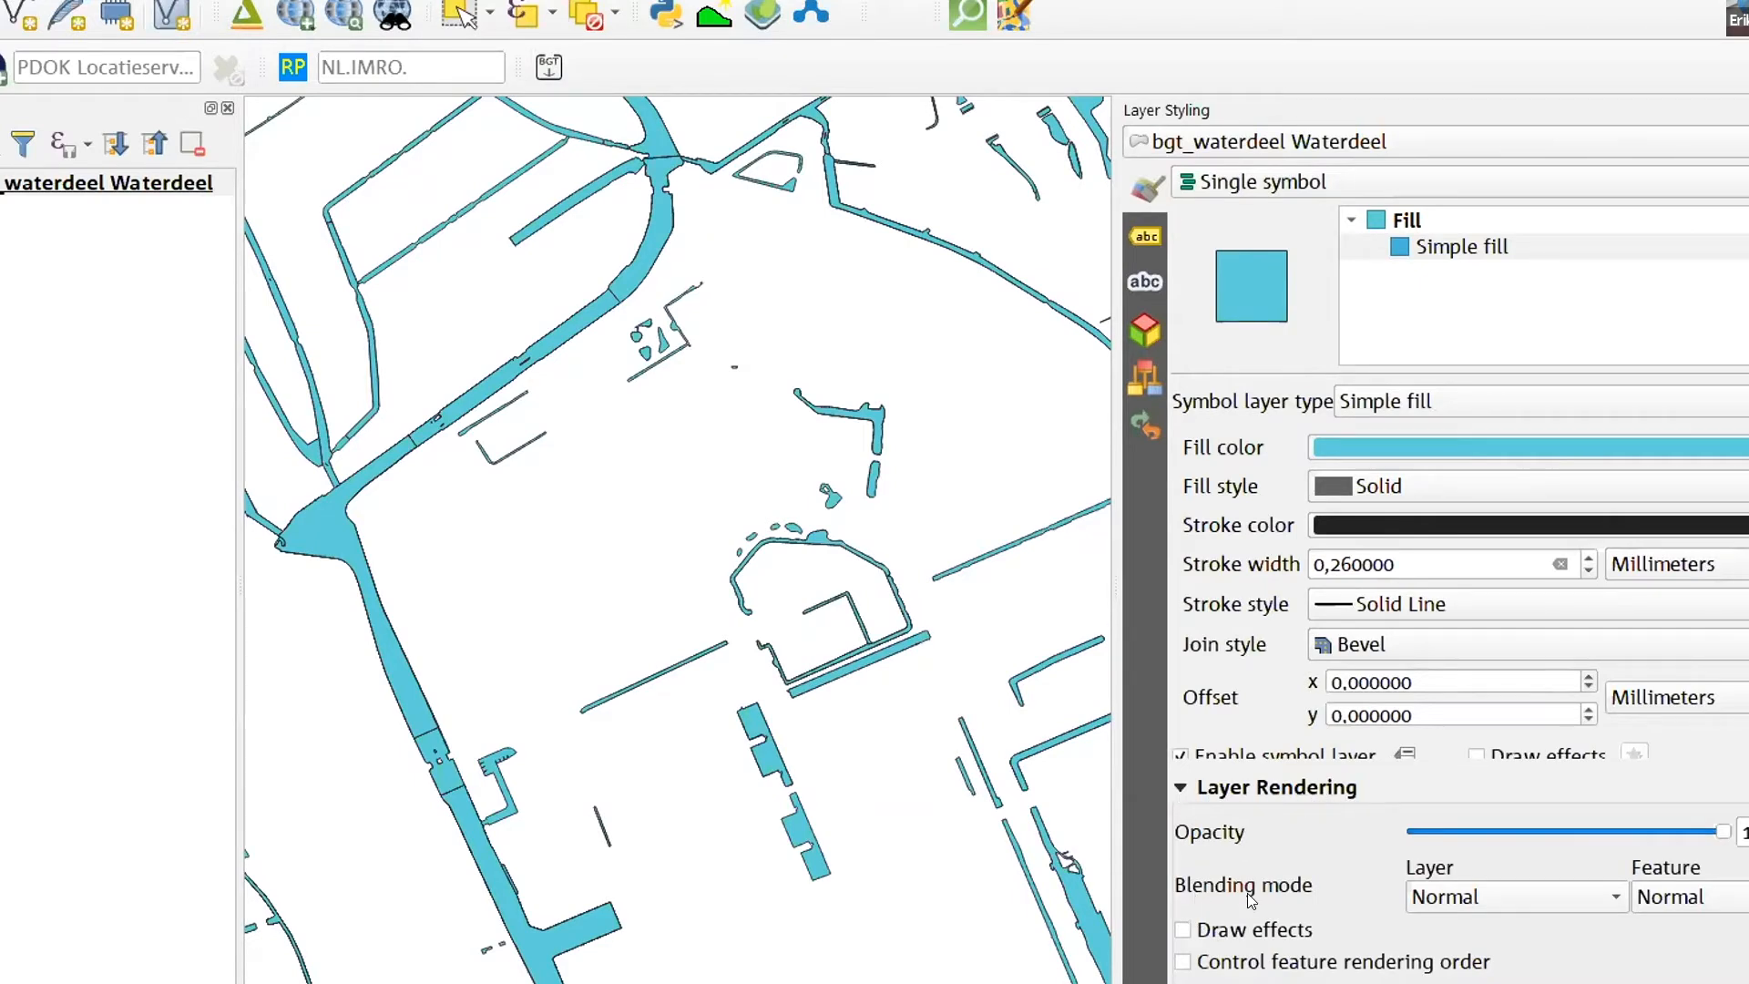
click(1678, 896)
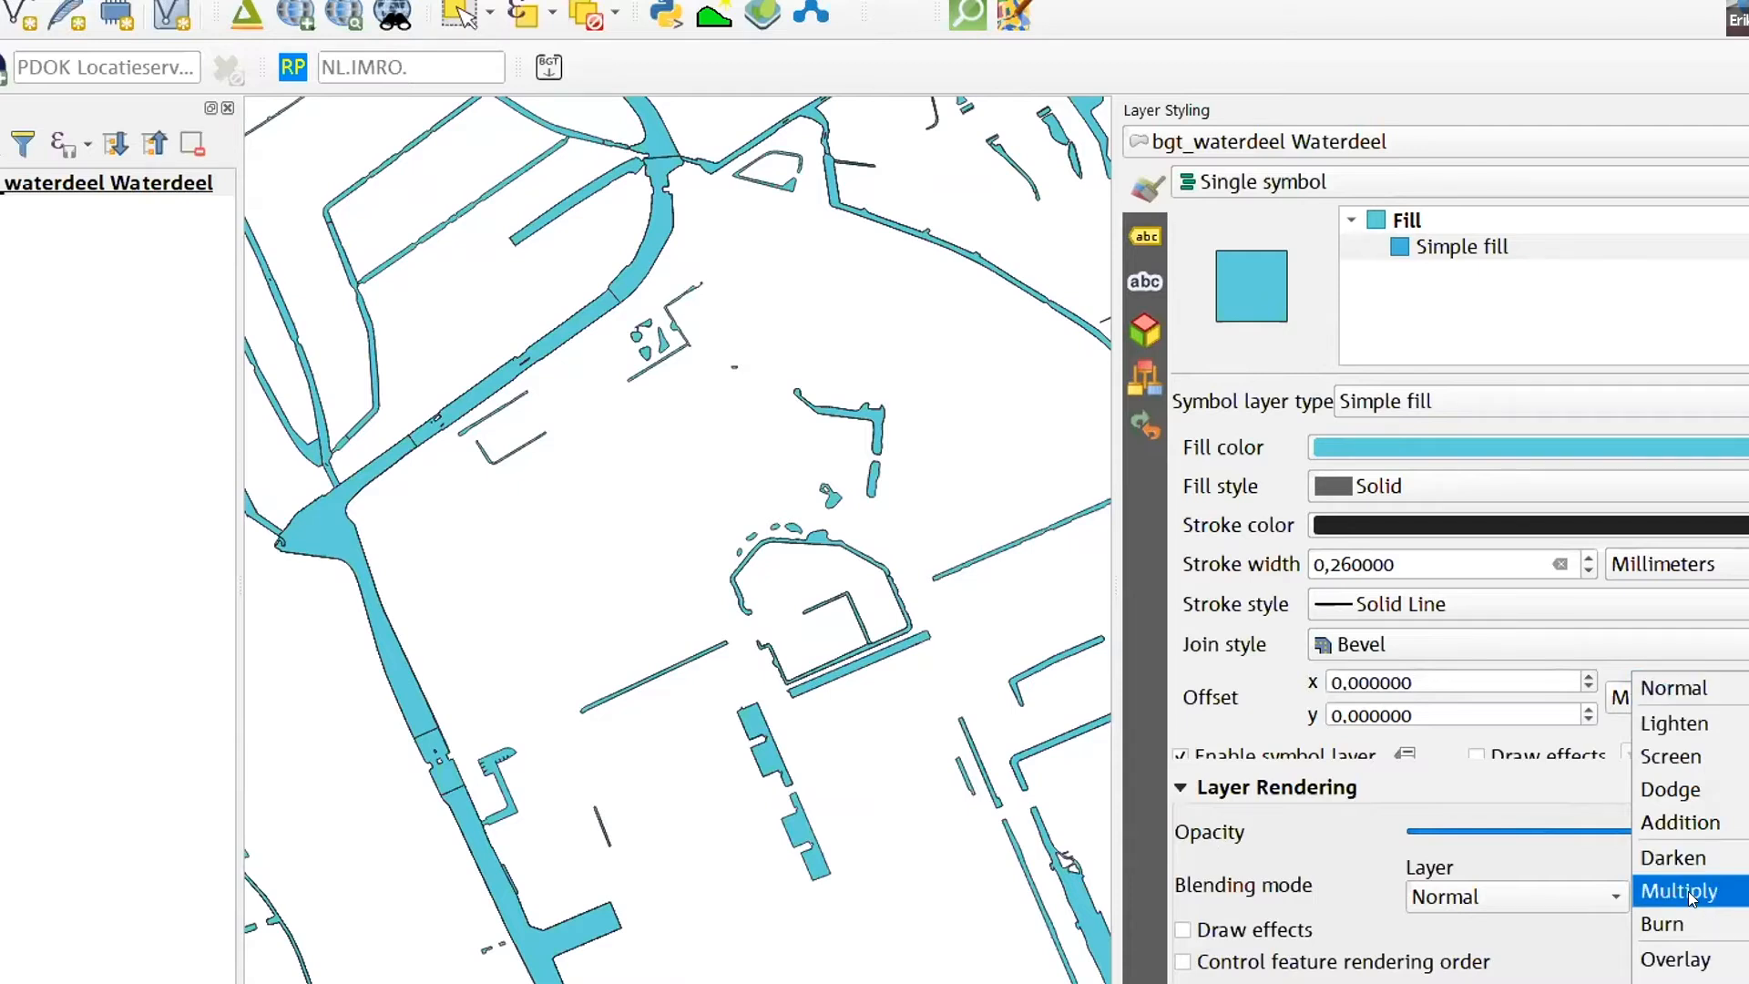
click(1686, 891)
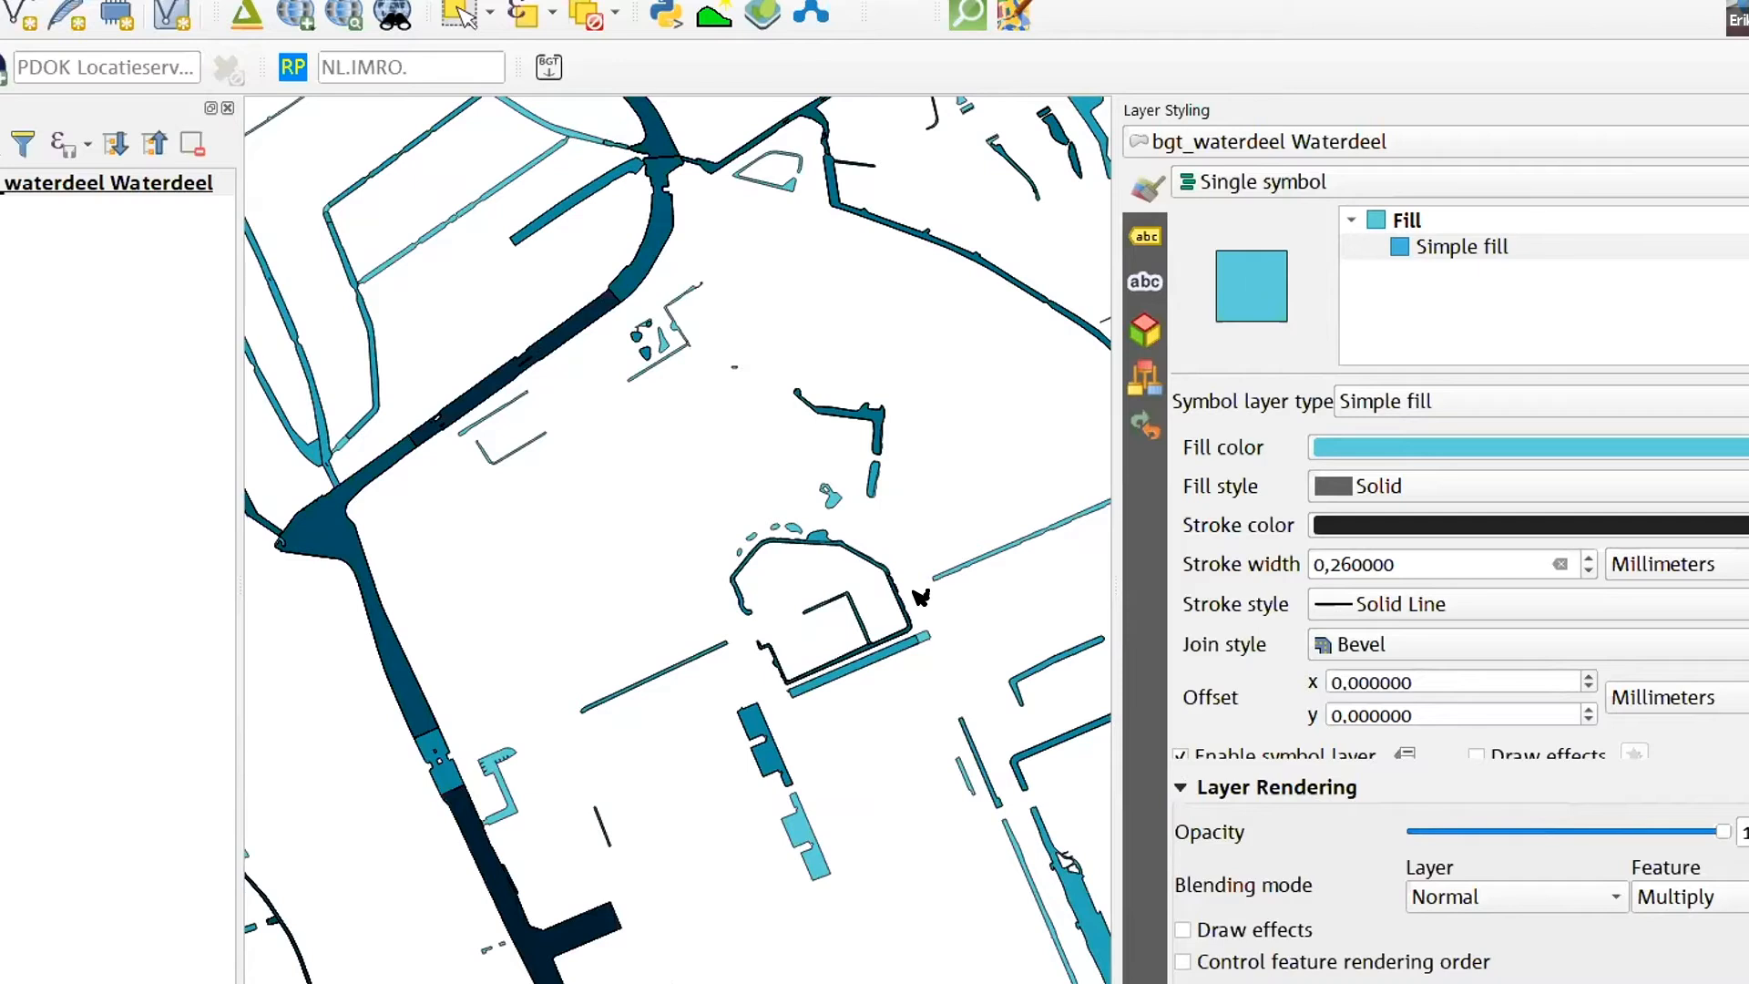
- Identify the overlapping waterdeel features in the darkest canal stretch northeast of the wide junction
scroll(804, 552, down, 1)
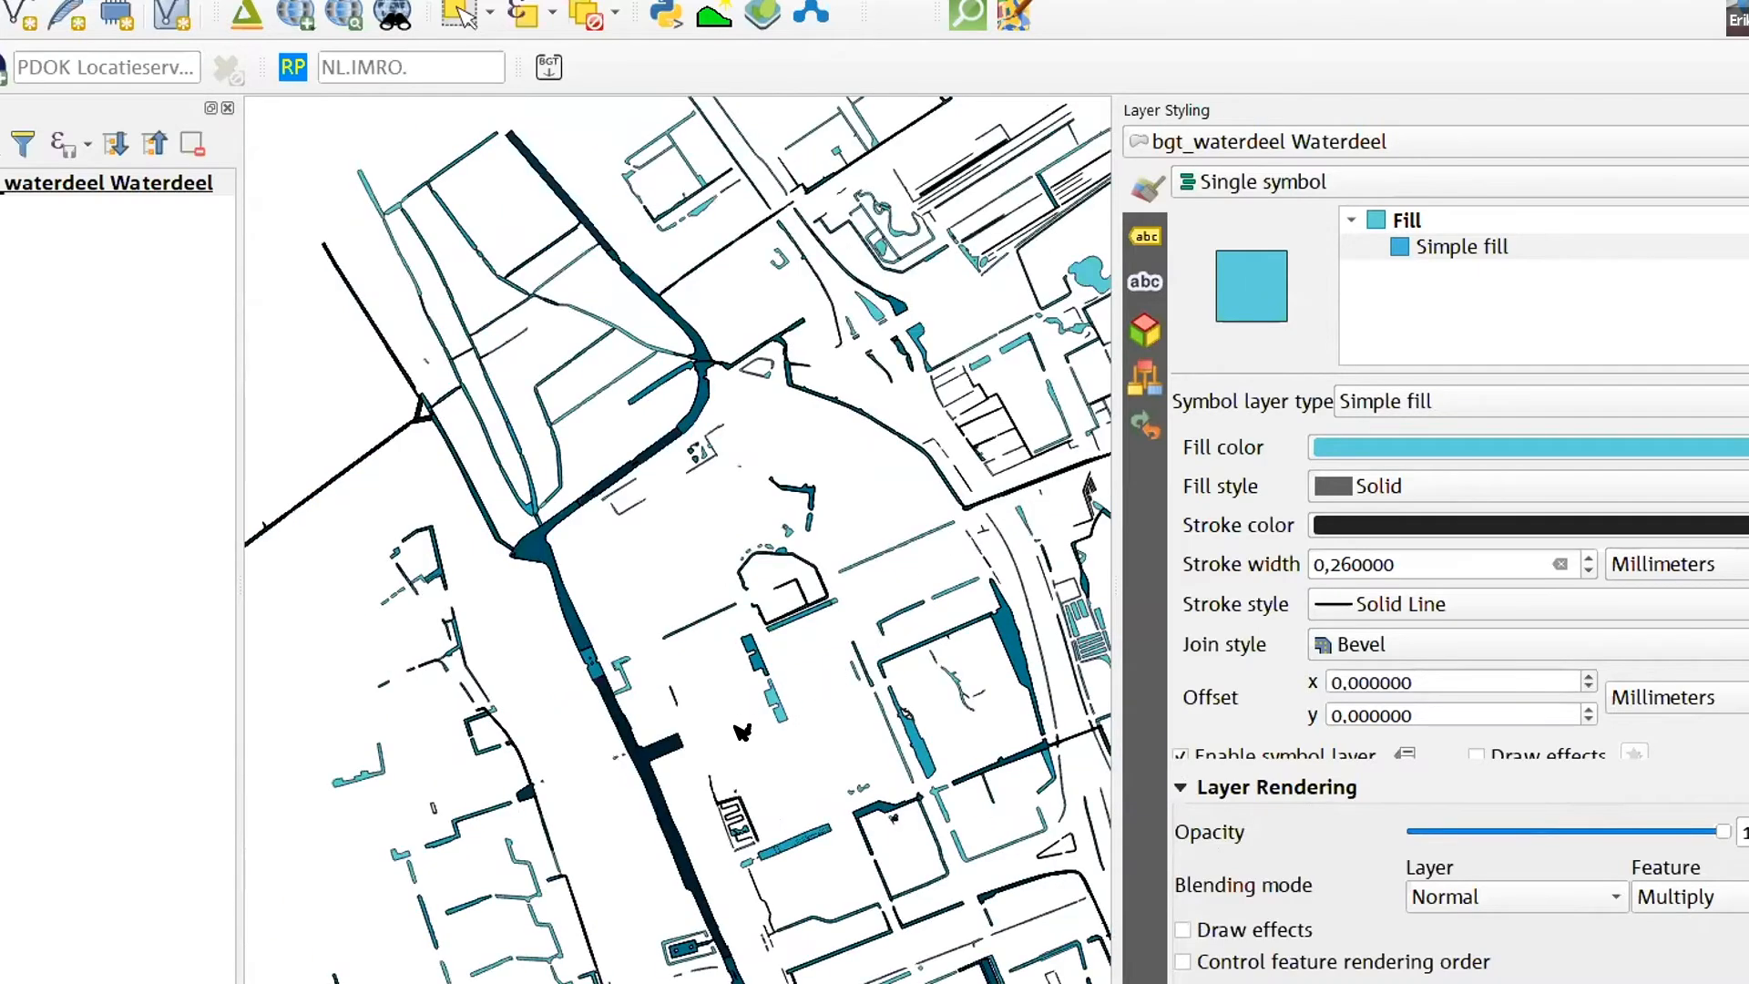
scroll(638, 692, up, 2)
scroll(937, 553, down, 1)
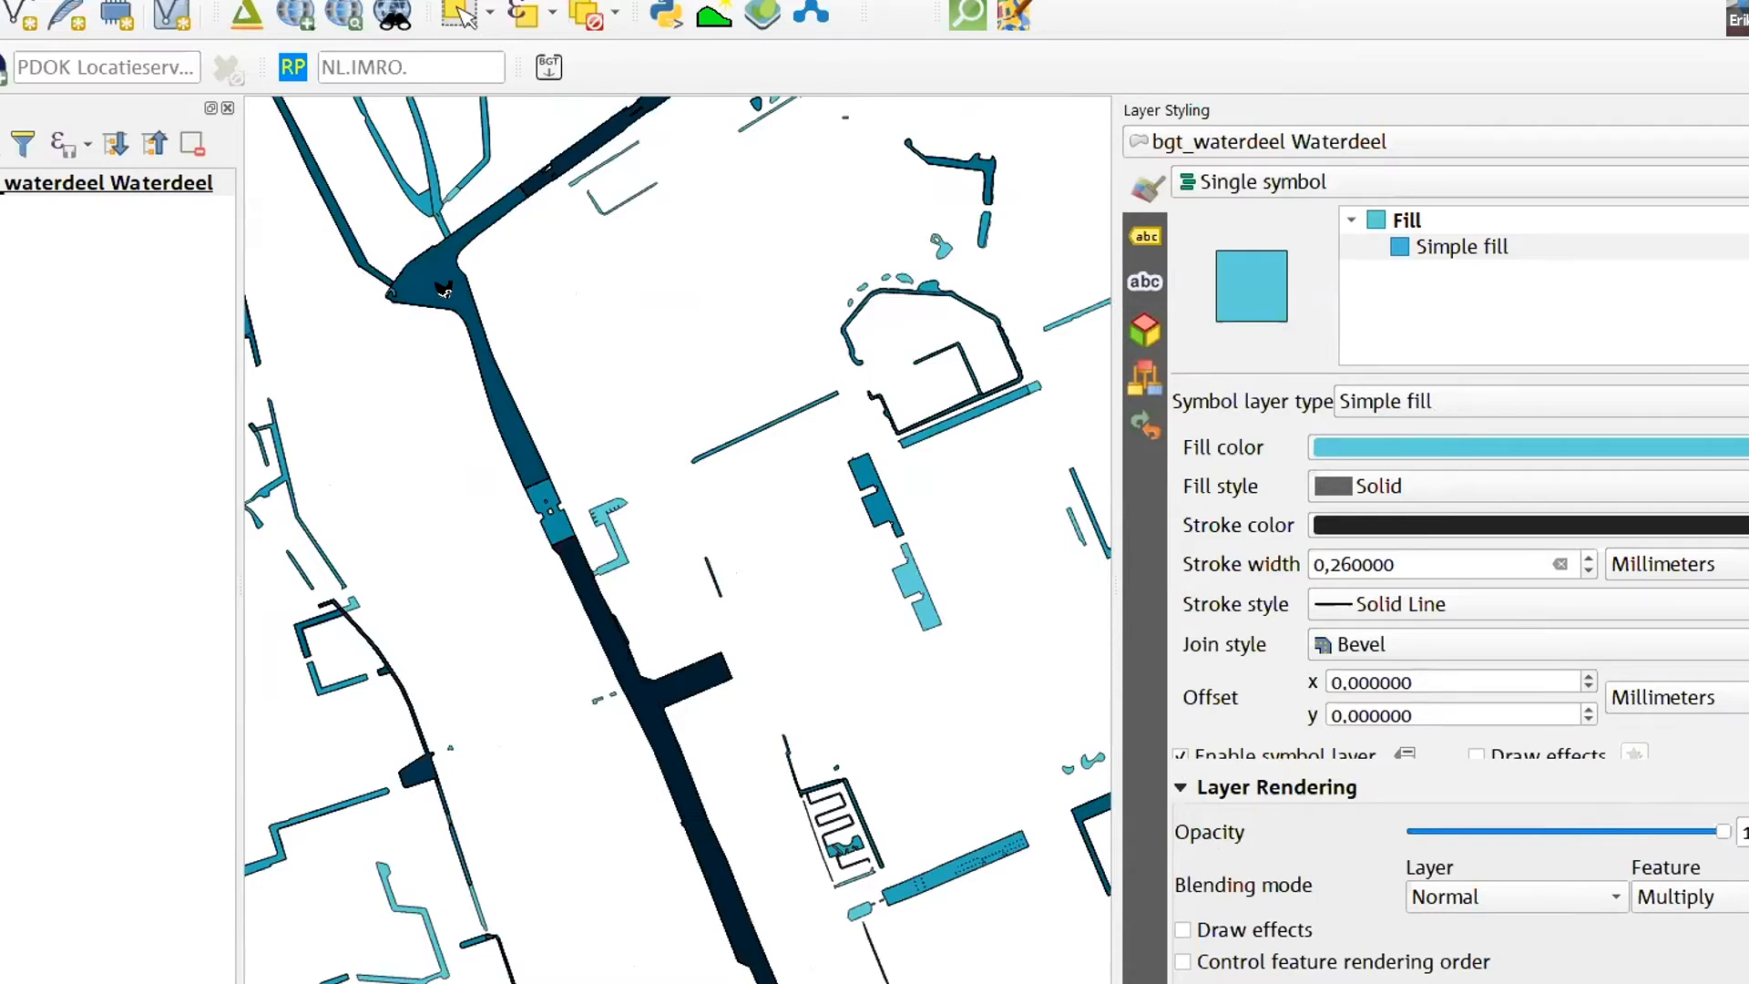
scroll(592, 301, down, 1)
scroll(634, 137, up, 1)
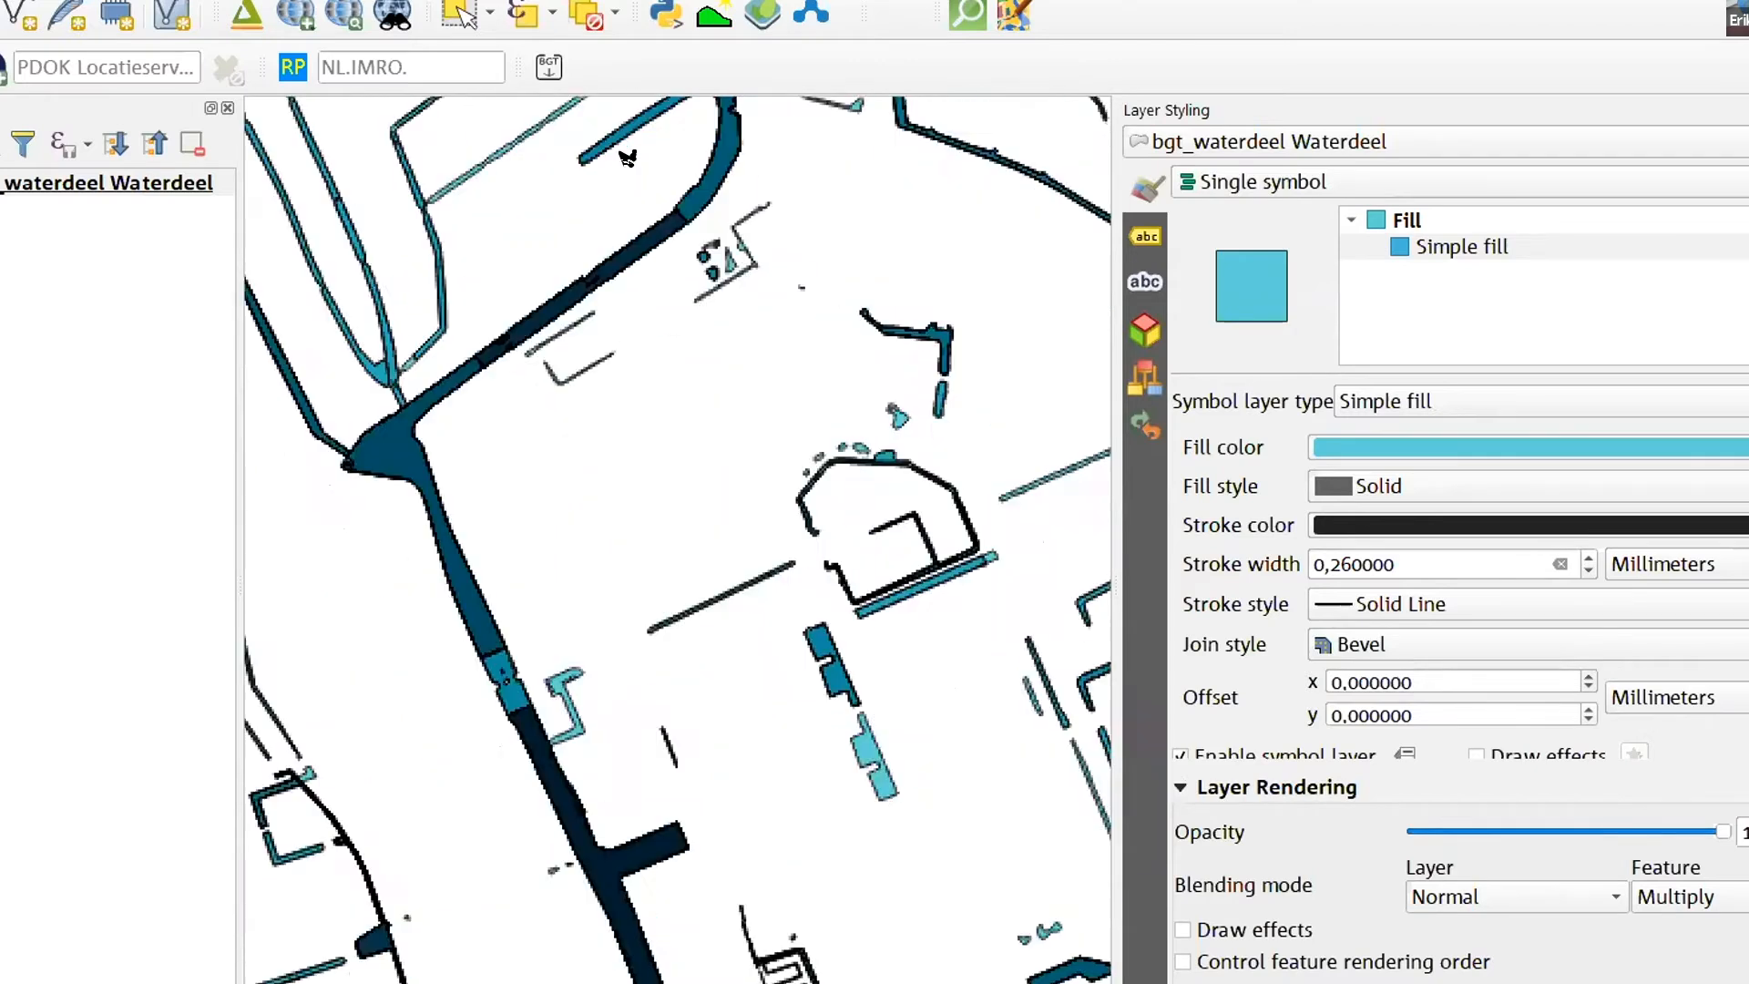
scroll(551, 285, up, 2)
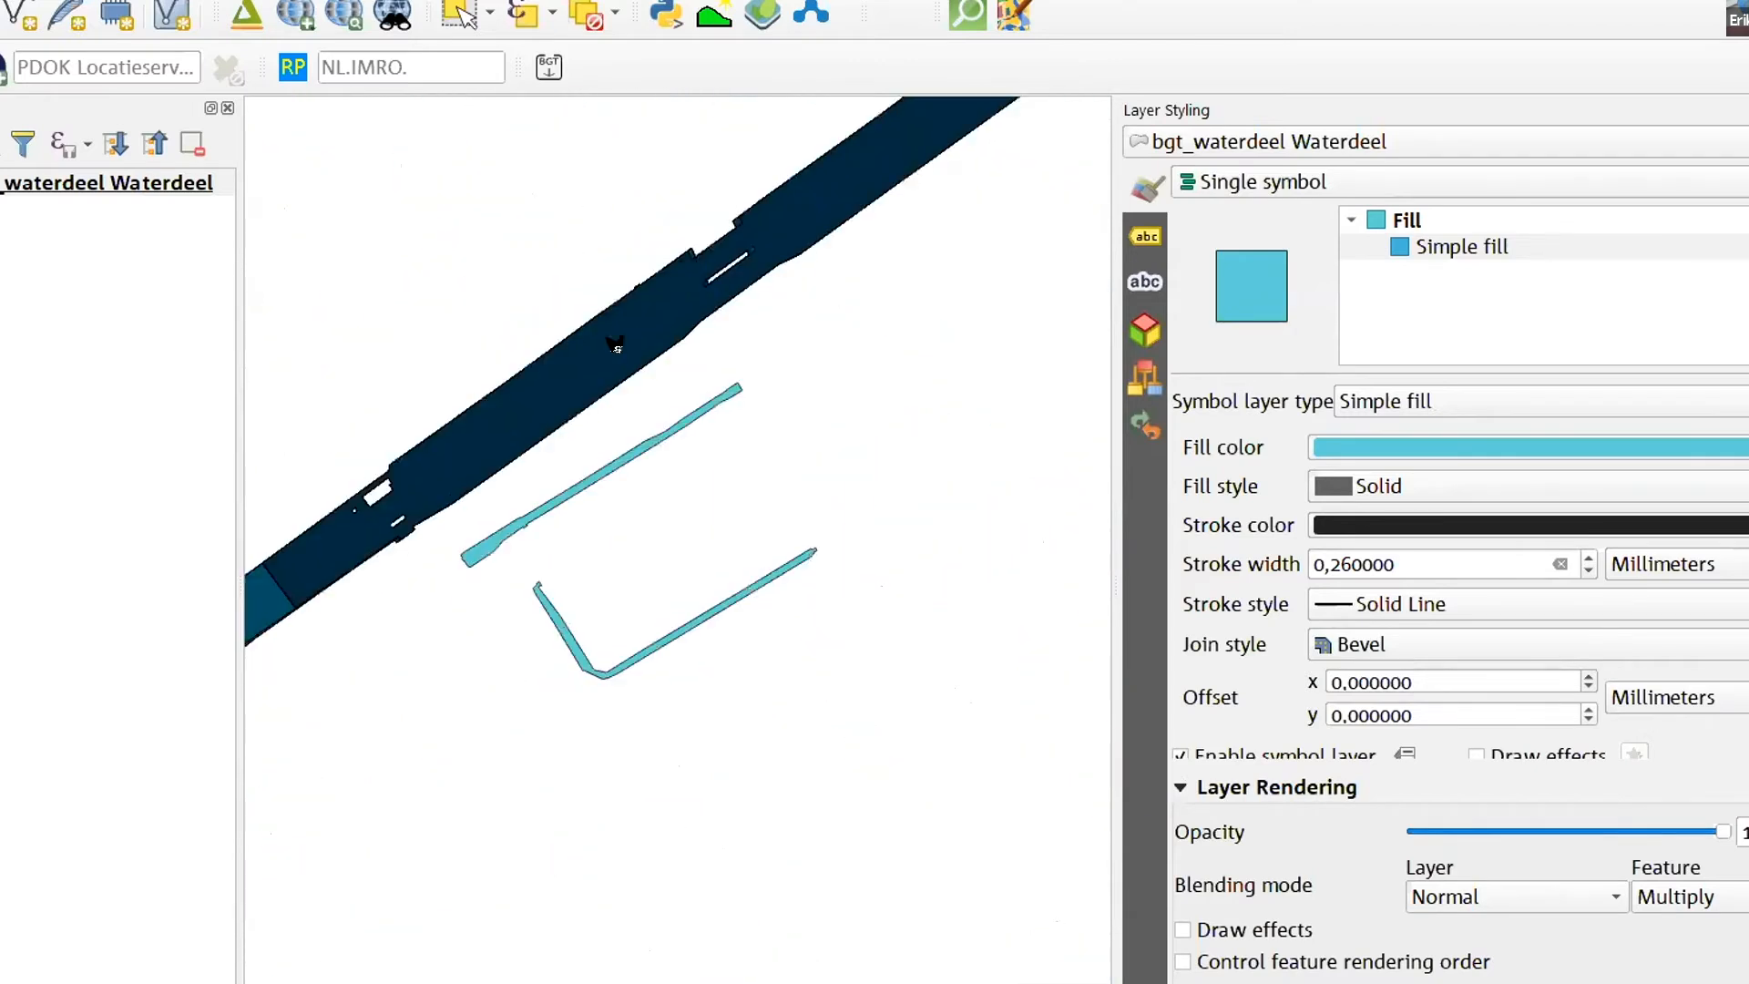
click(515, 410)
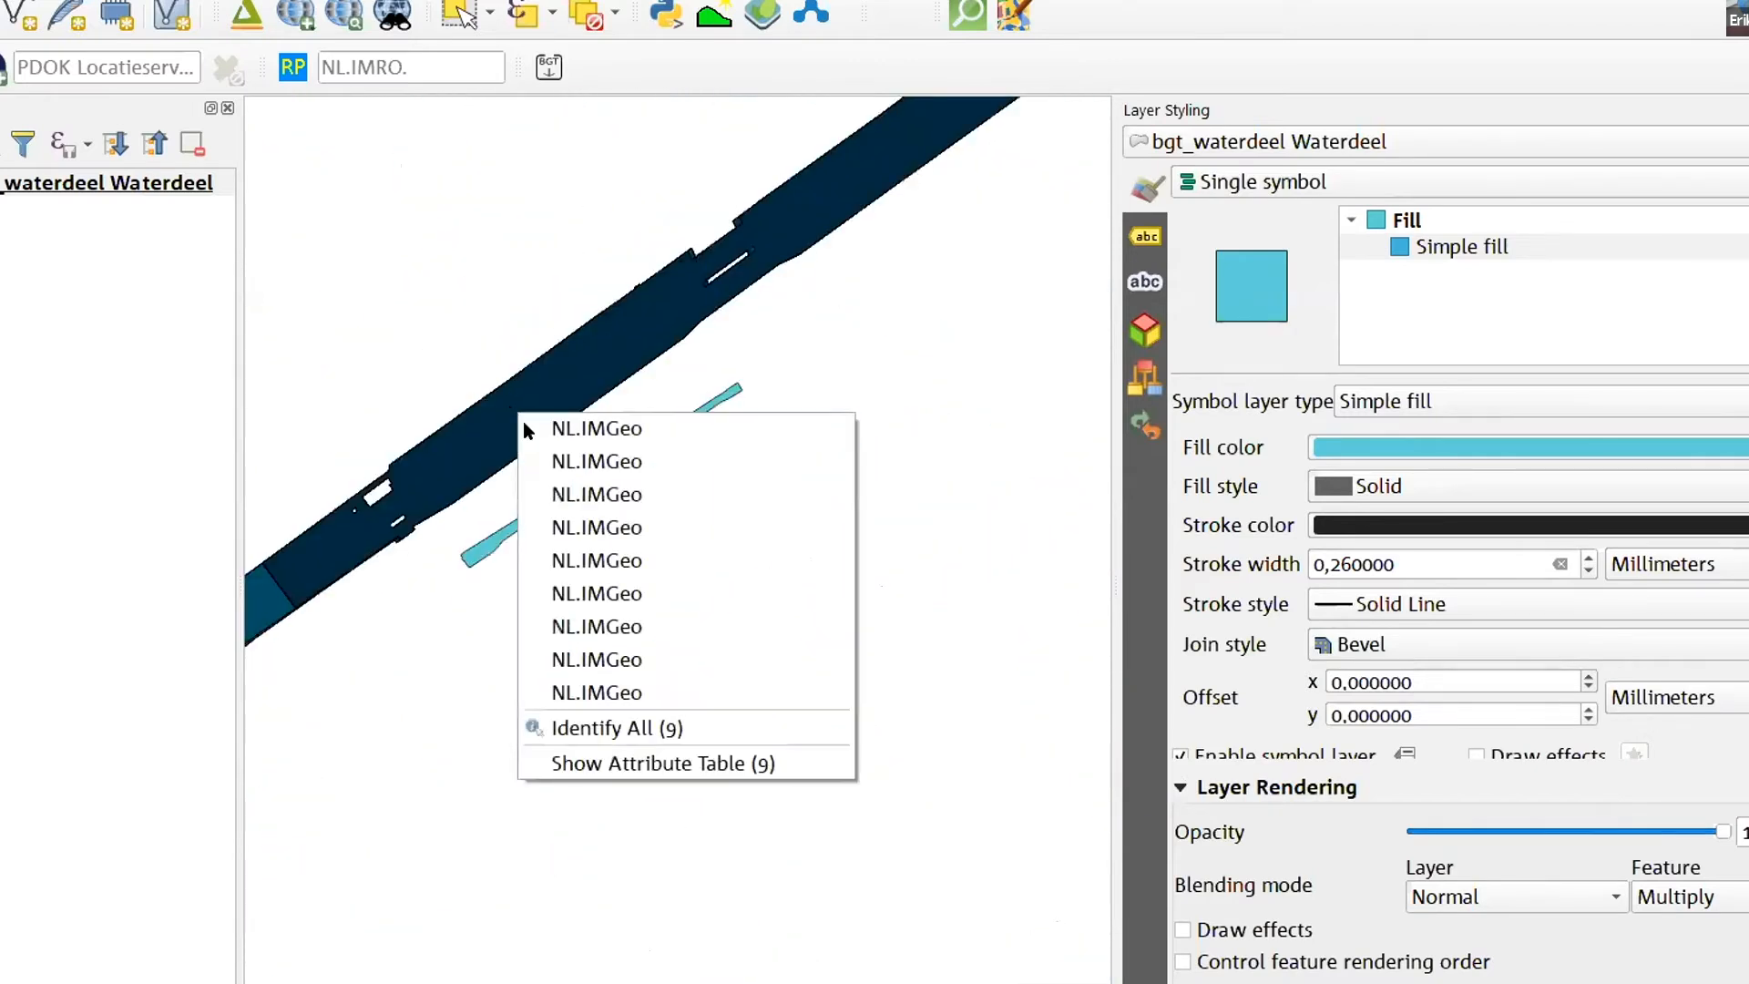
click(929, 473)
- Identify the narrow light-blue ditch just southeast of the canal and examine the overlap shading across the whole area
click(597, 479)
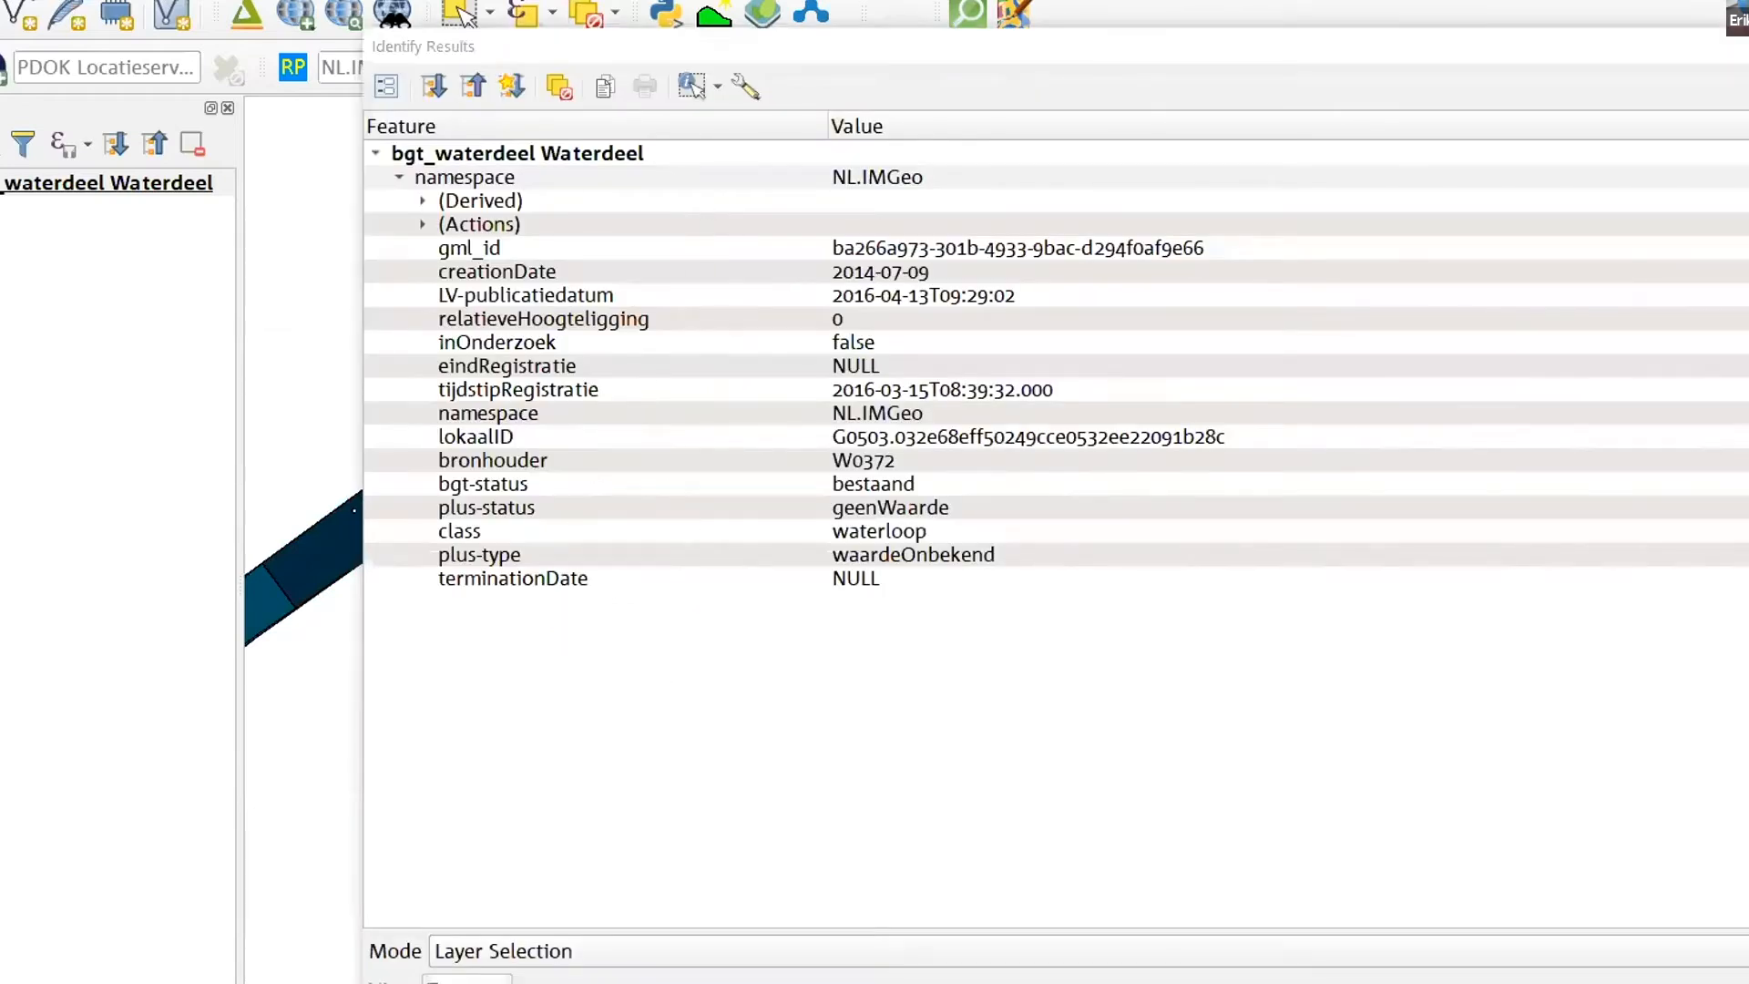
click(1741, 47)
scroll(1057, 238, down, 1)
scroll(816, 445, down, 1)
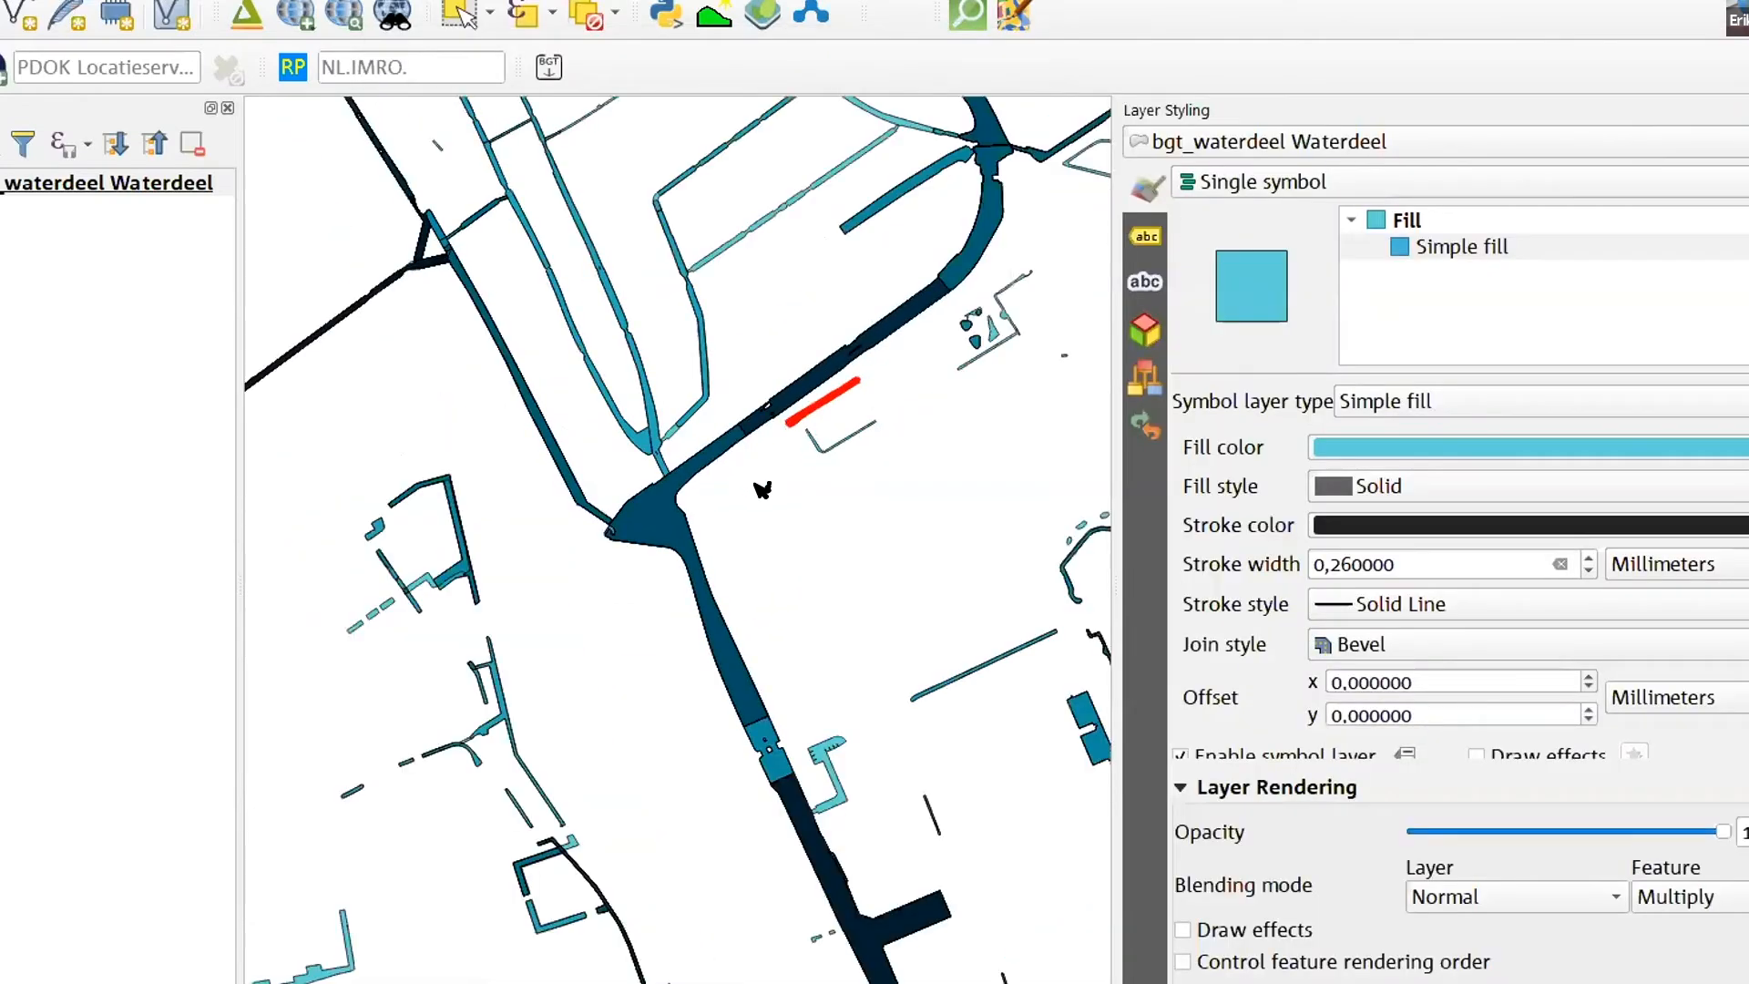
scroll(775, 487, down, 2)
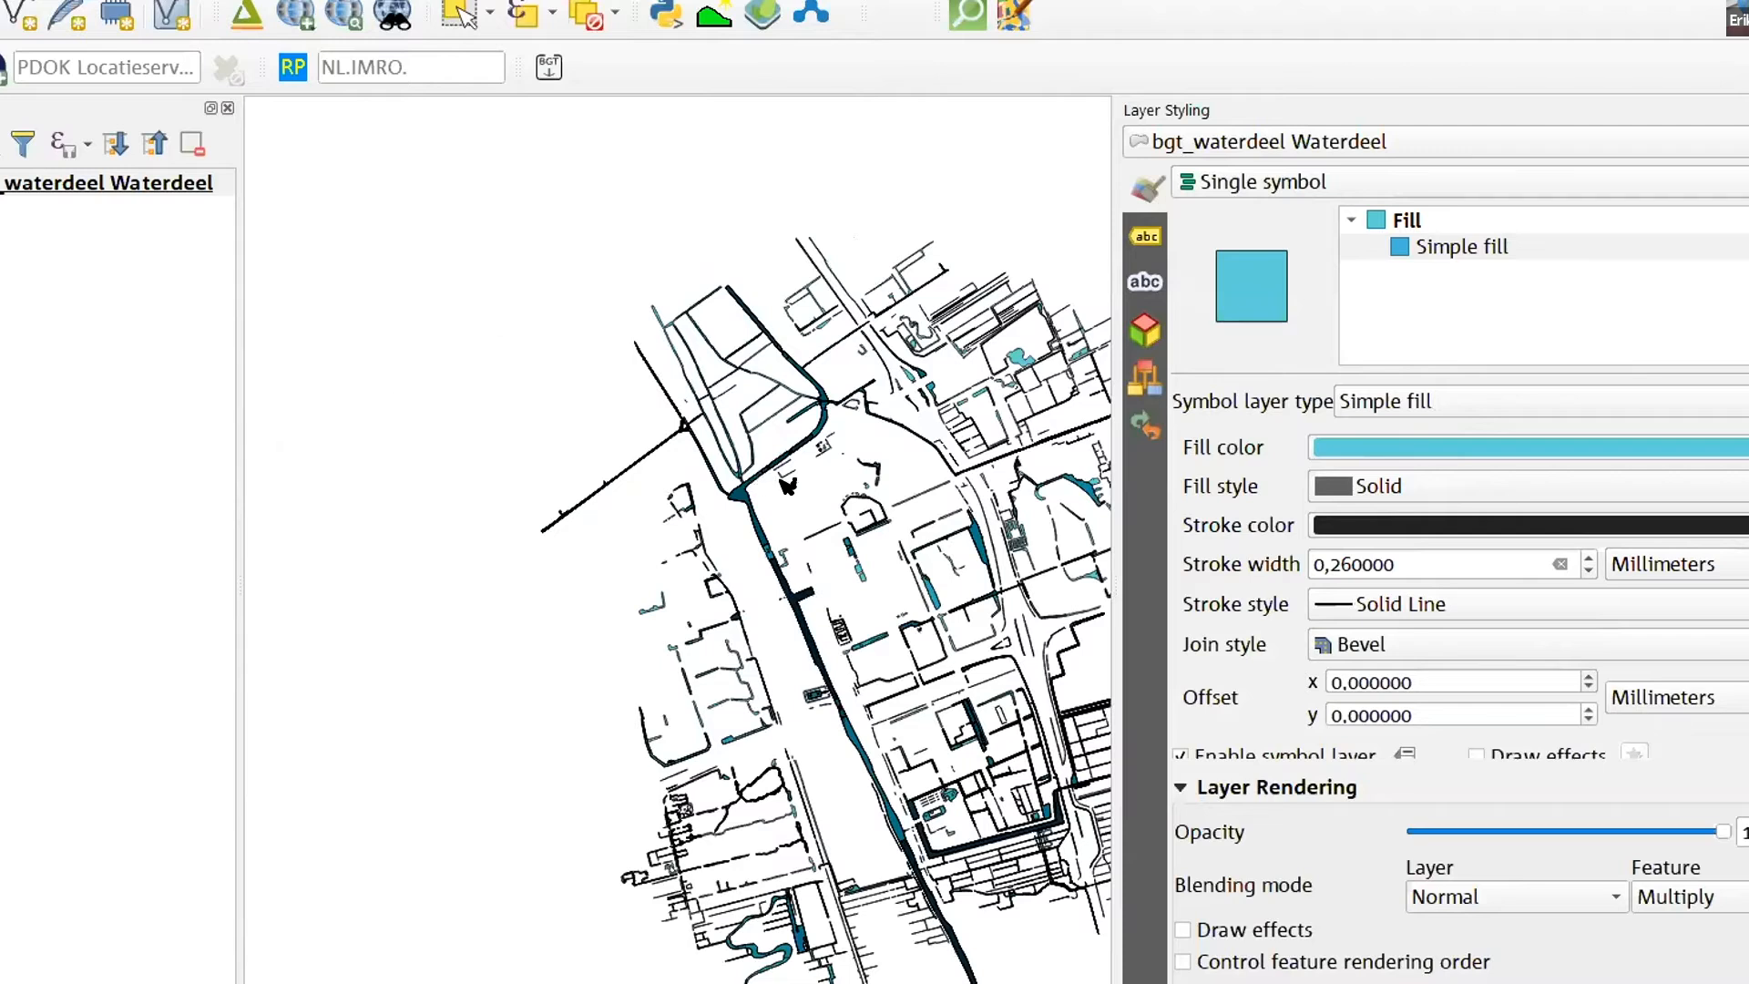
scroll(624, 524, down, 1)
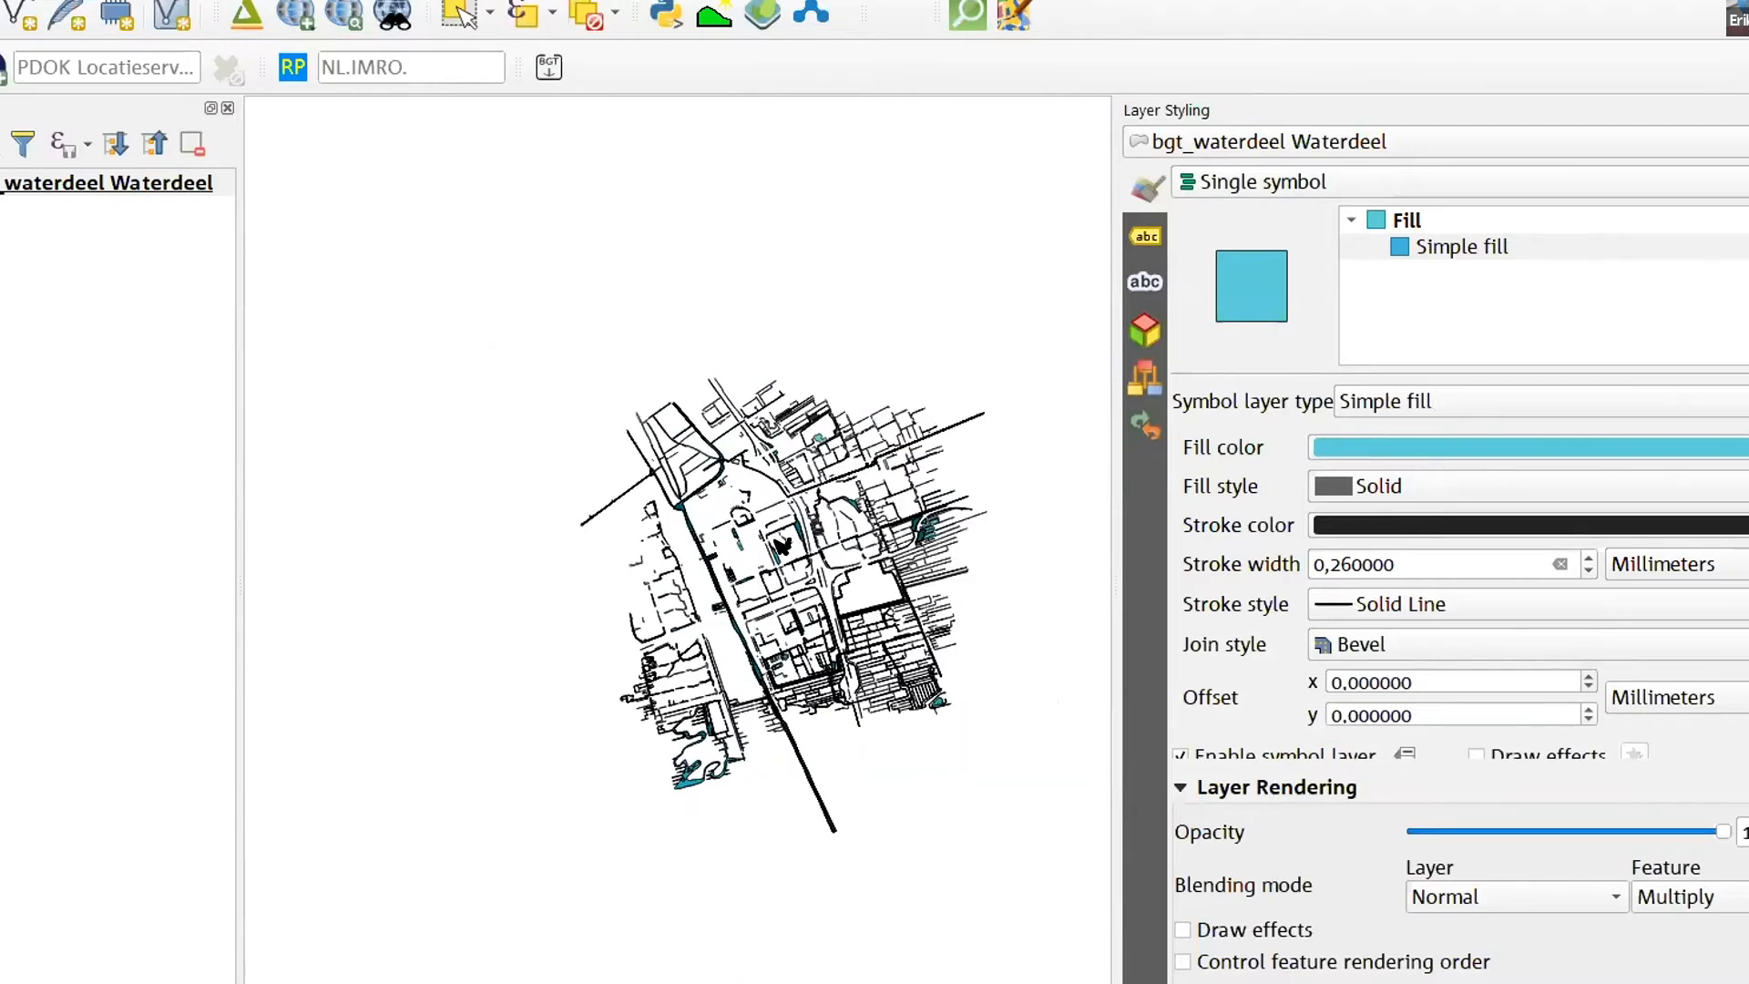
scroll(782, 545, up, 2)
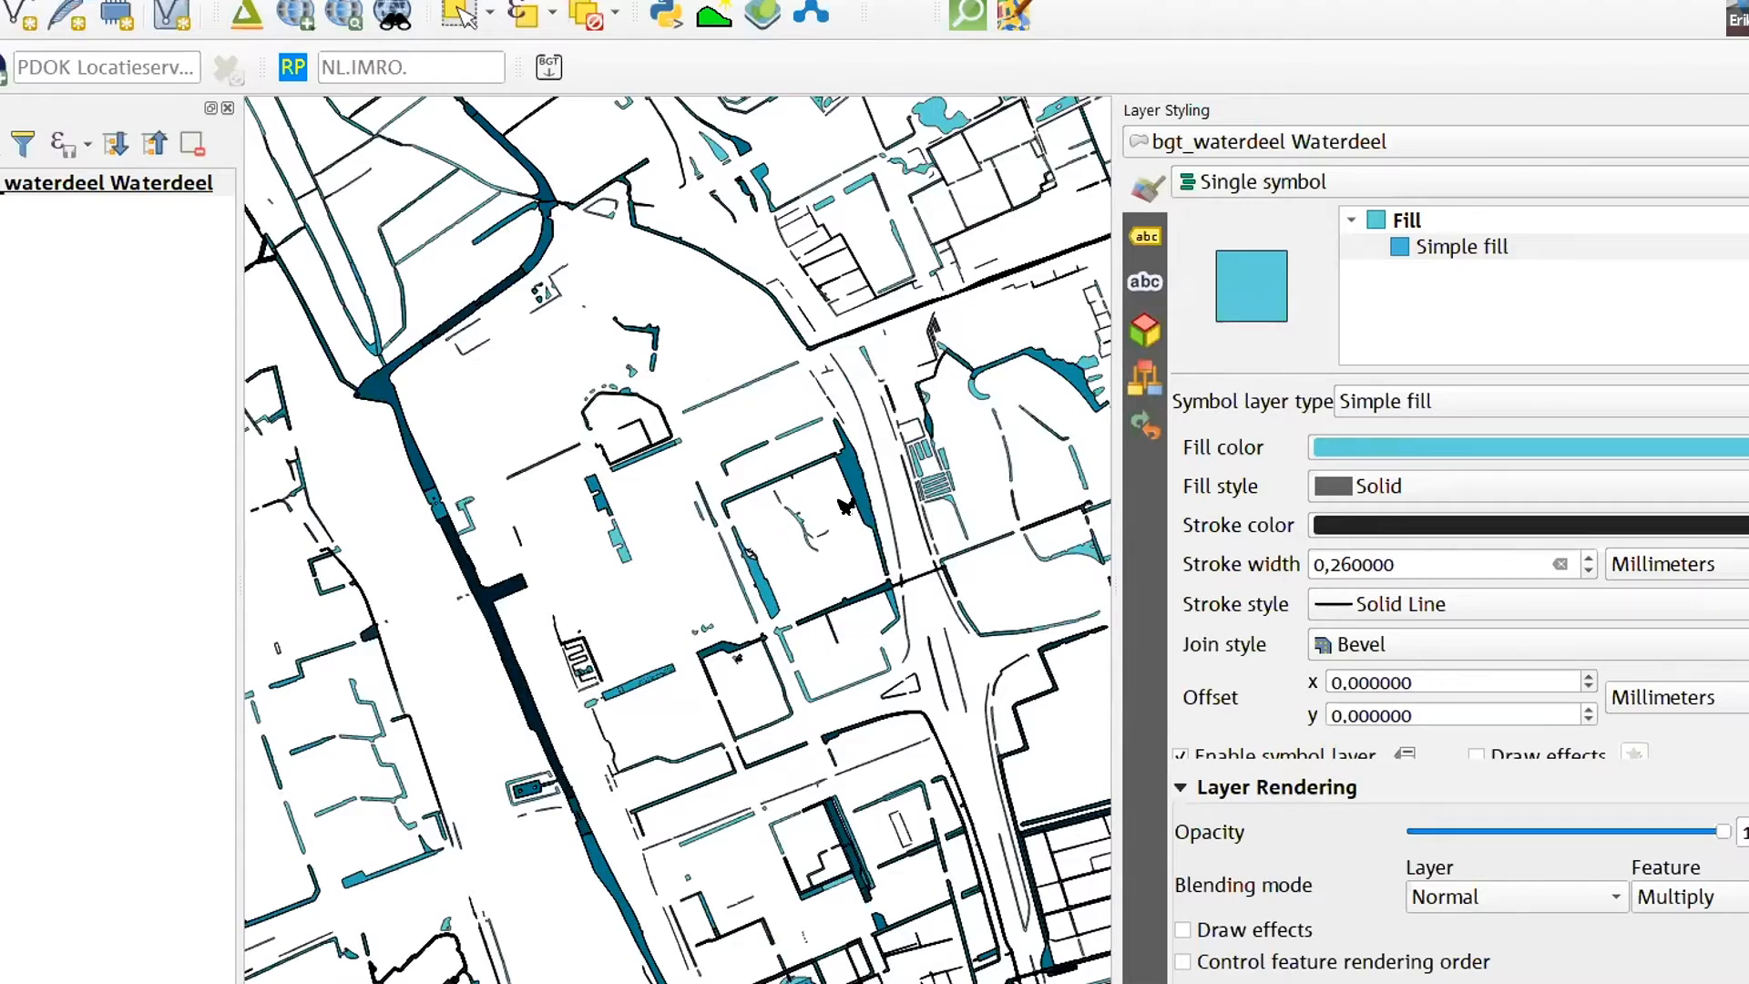
- Widen the layer list and narrow the Layer Styling pane to give the map more room
click(117, 253)
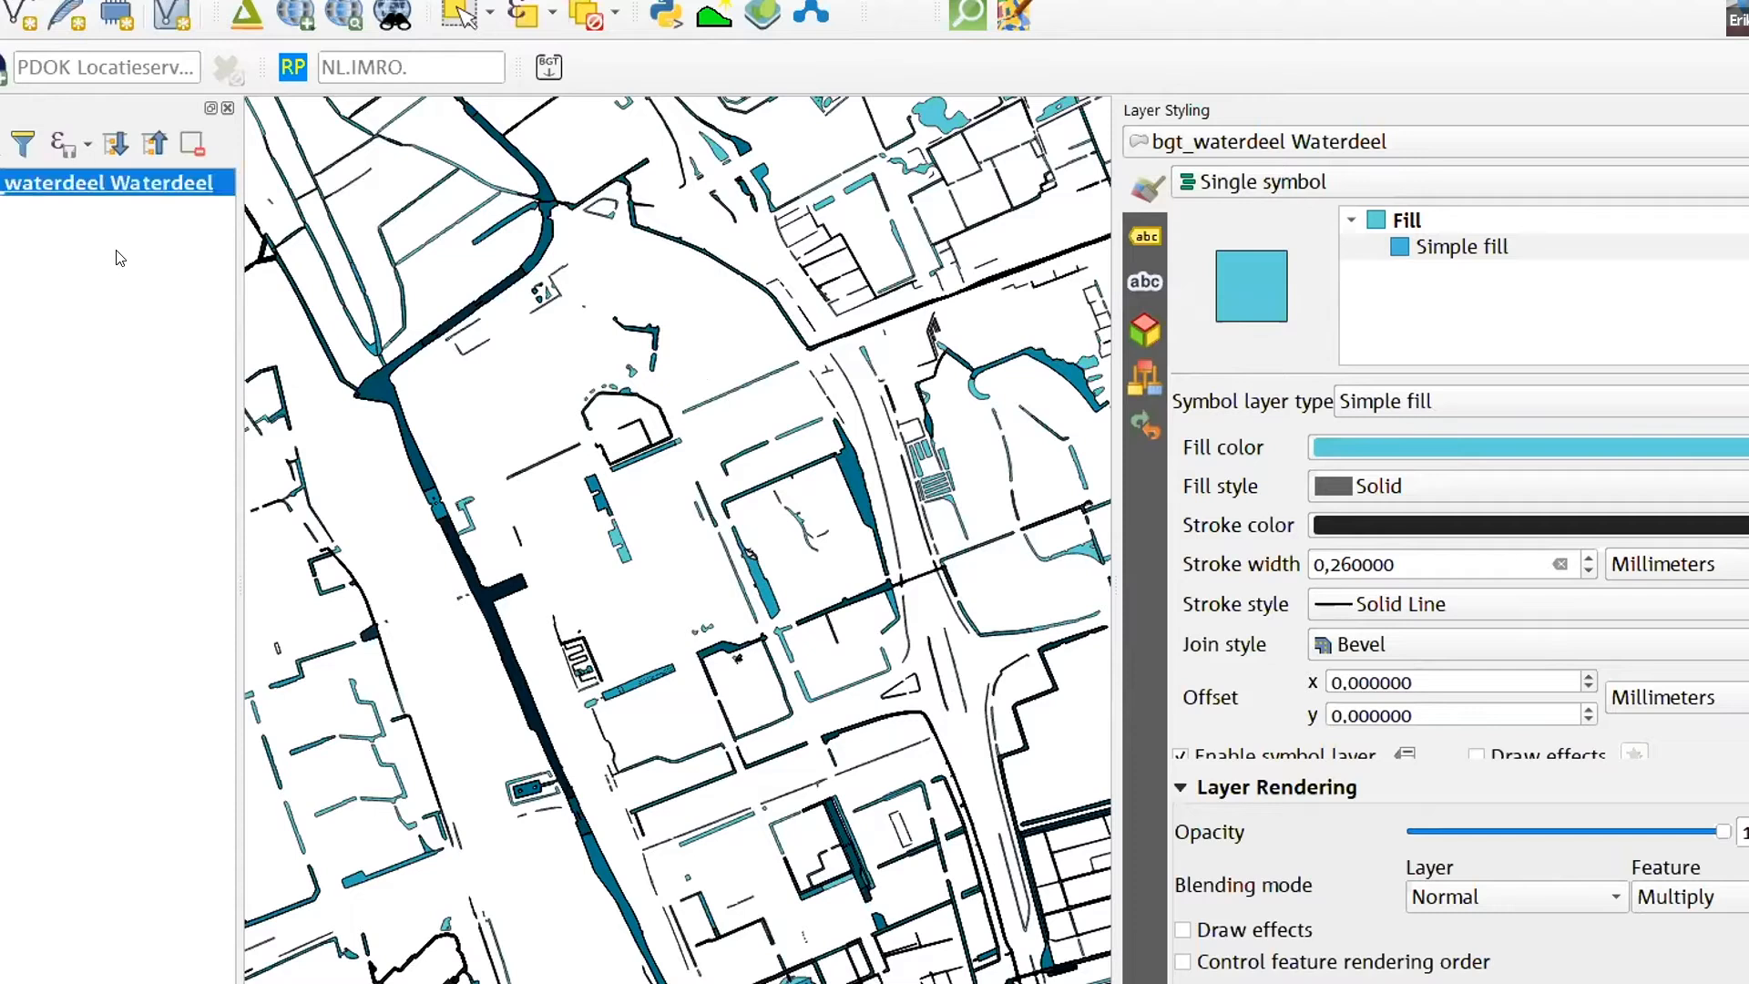
drag(226, 194, 351, 205)
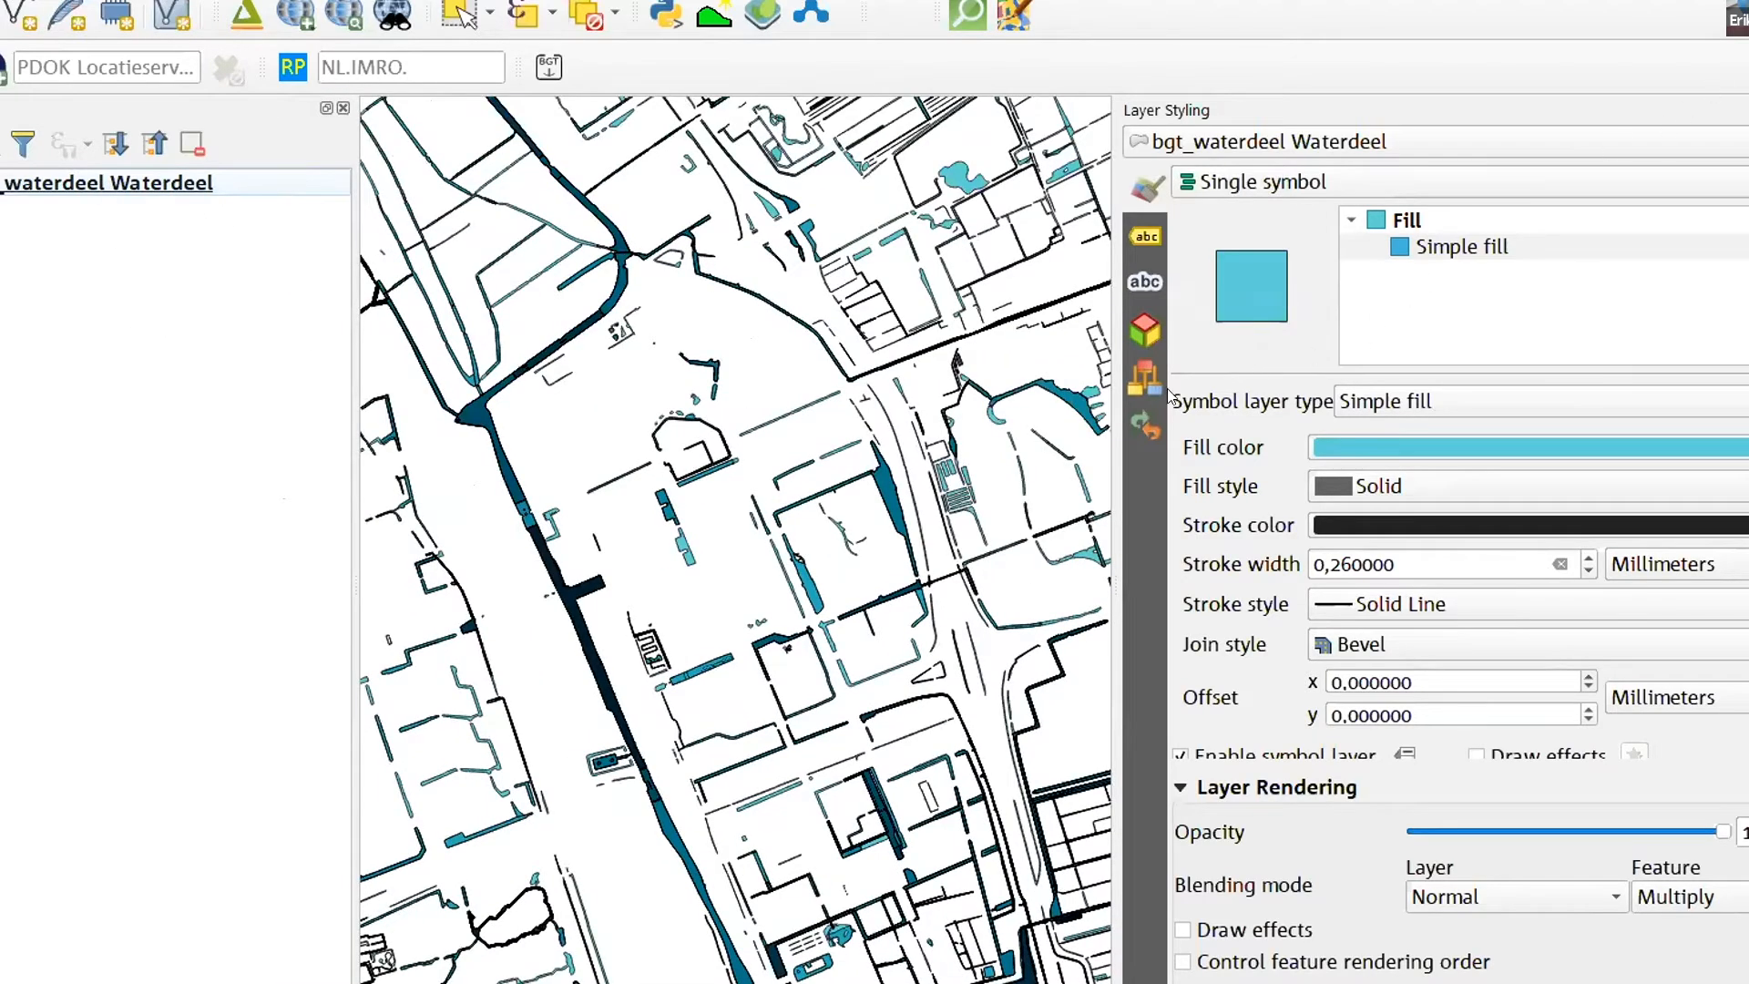
drag(1118, 394, 1396, 403)
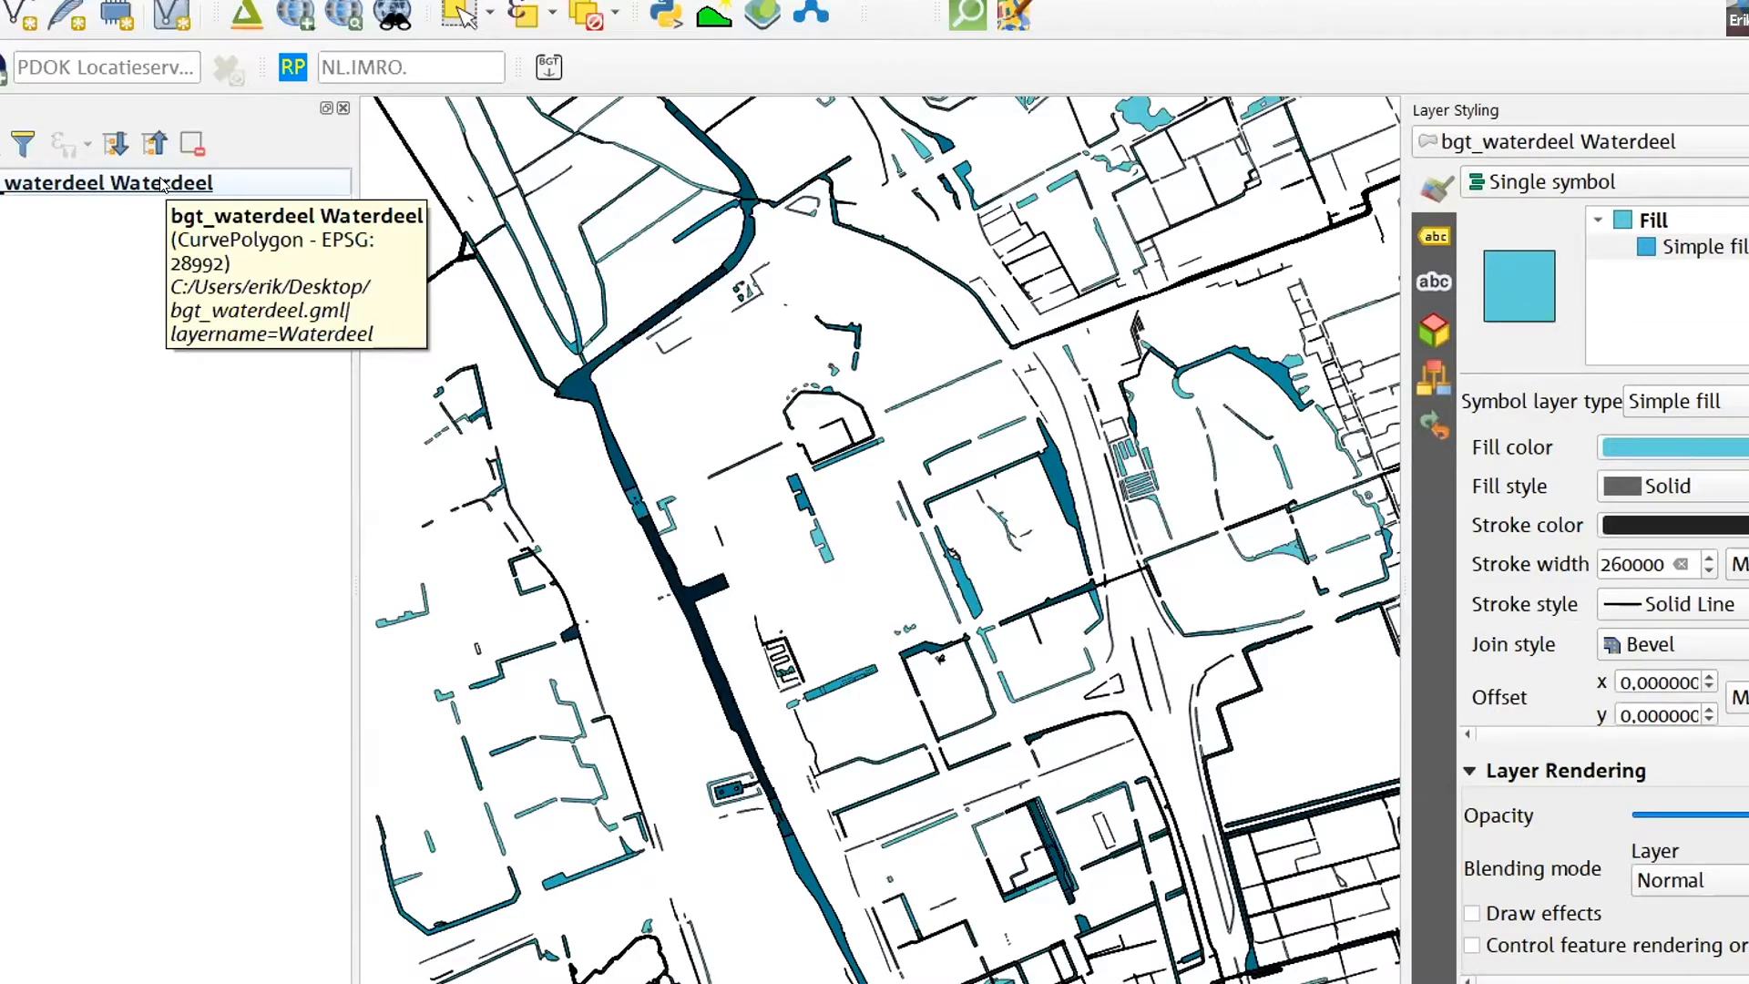
- Review the provider information in the bgt_waterdeel layer's properties
click(102, 182)
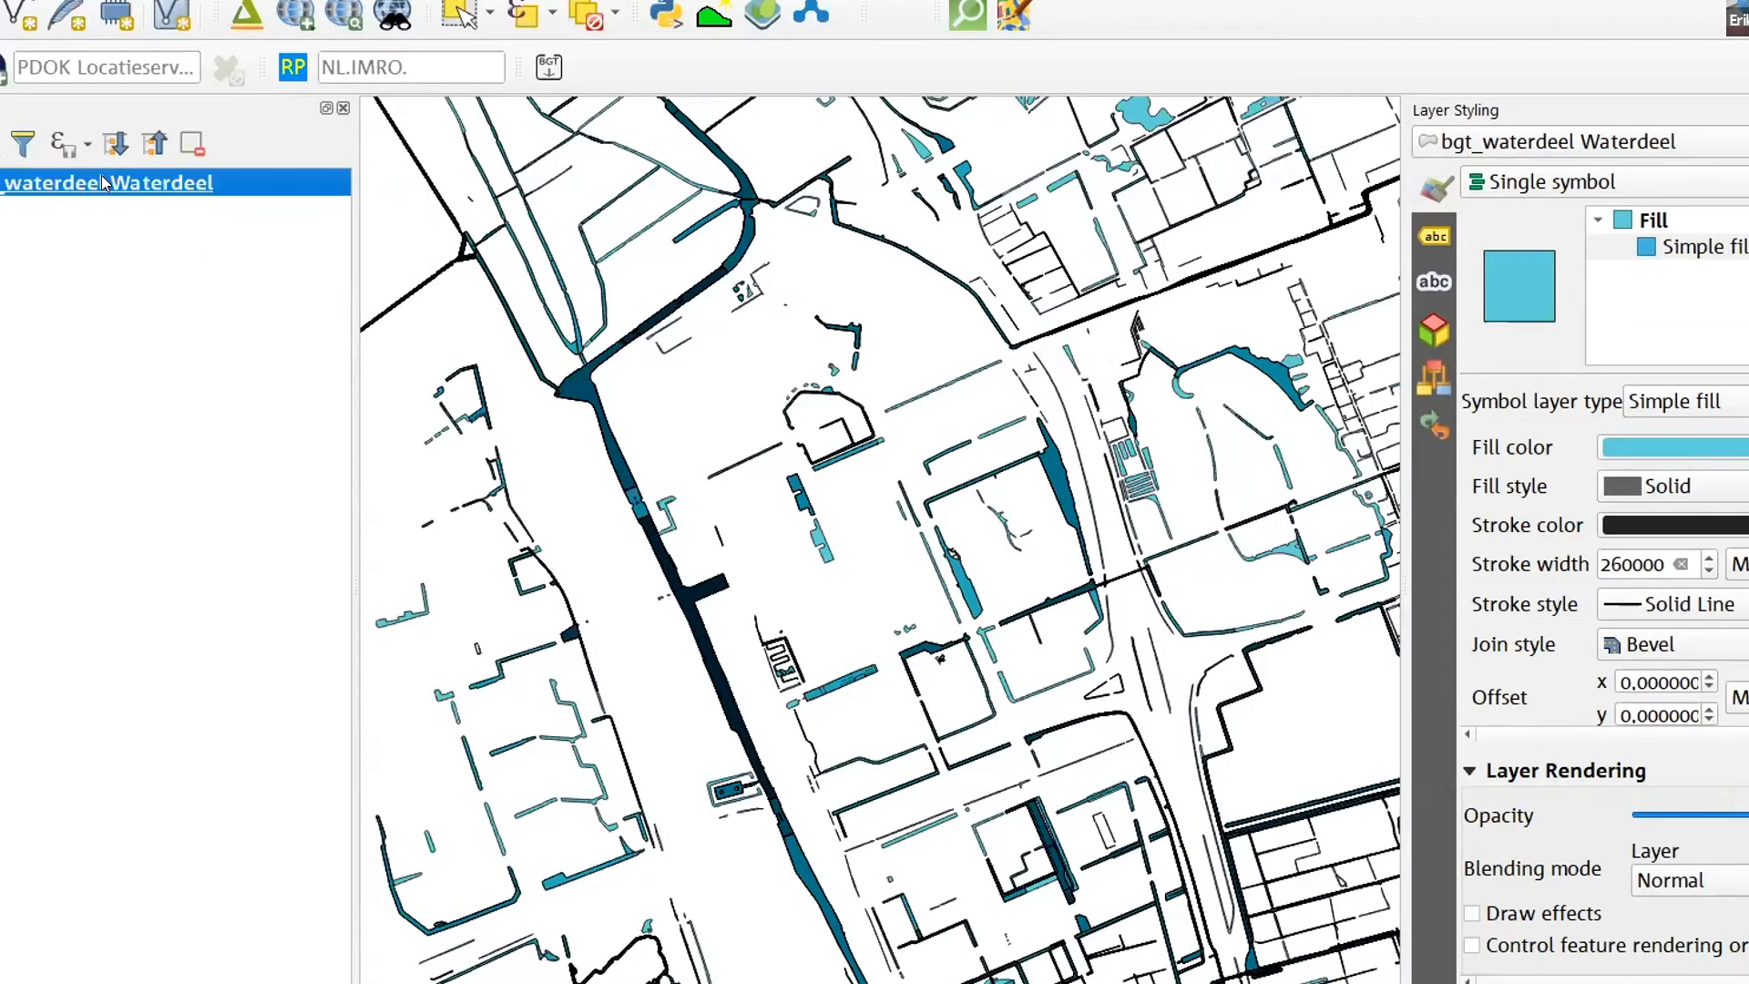
double_click(101, 180)
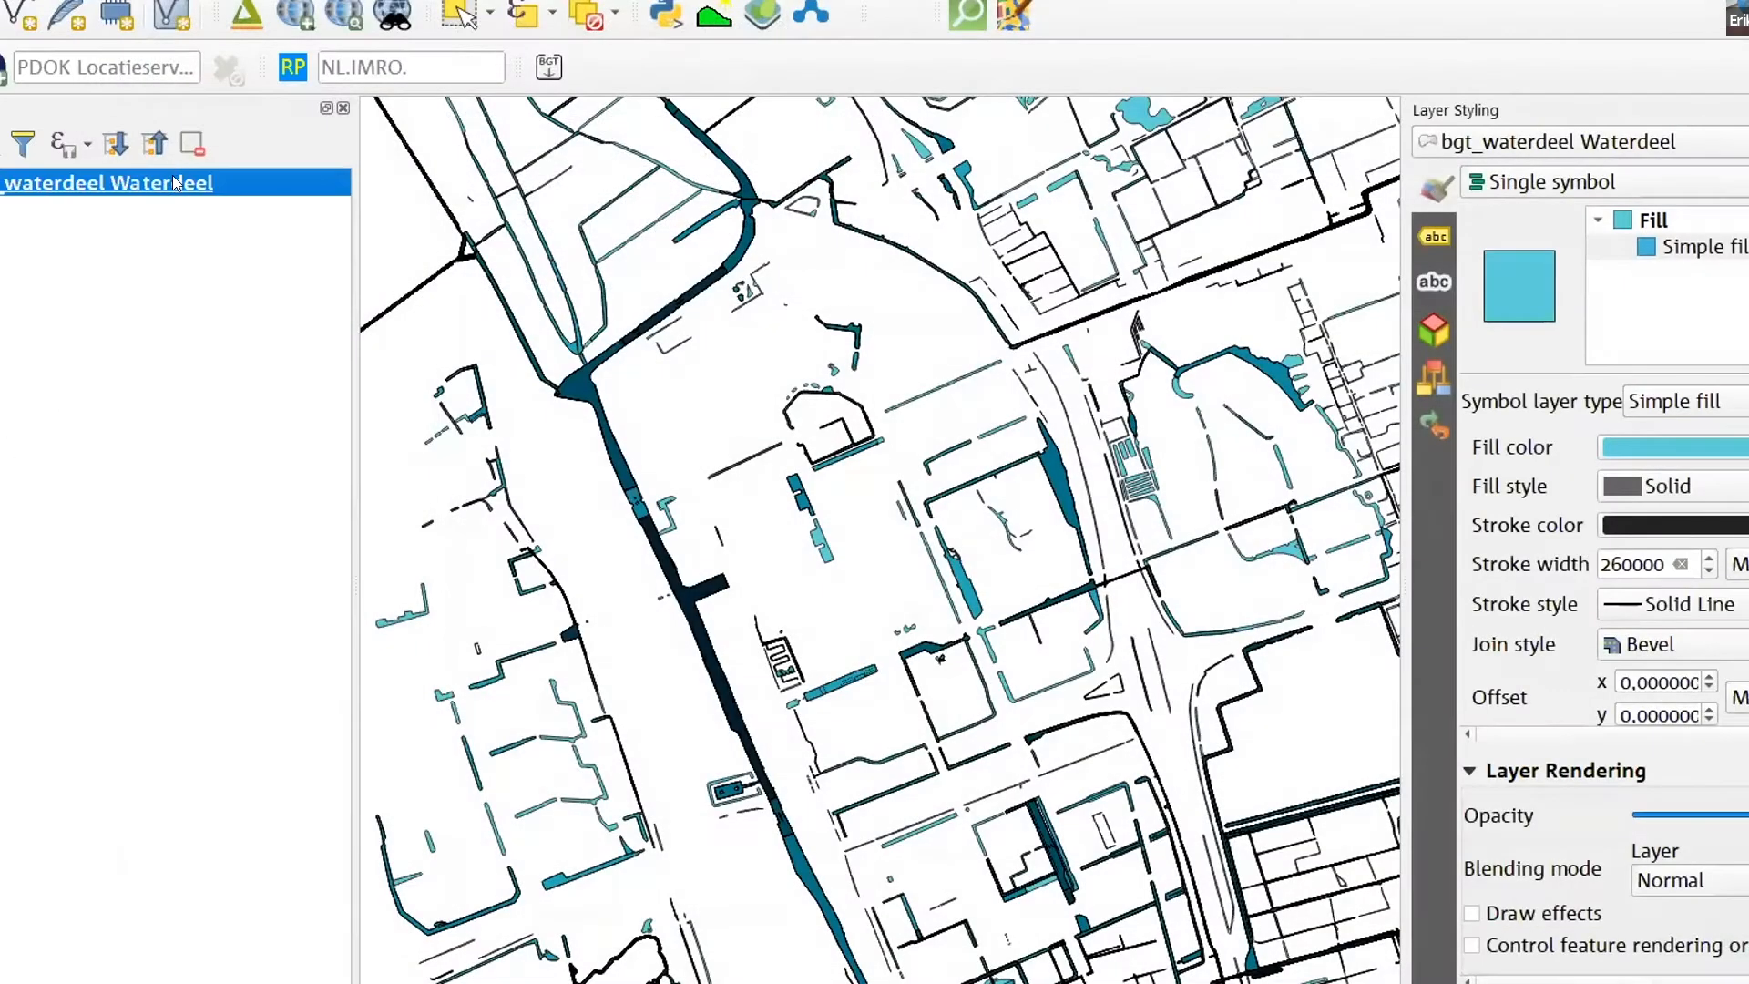
right_click(173, 178)
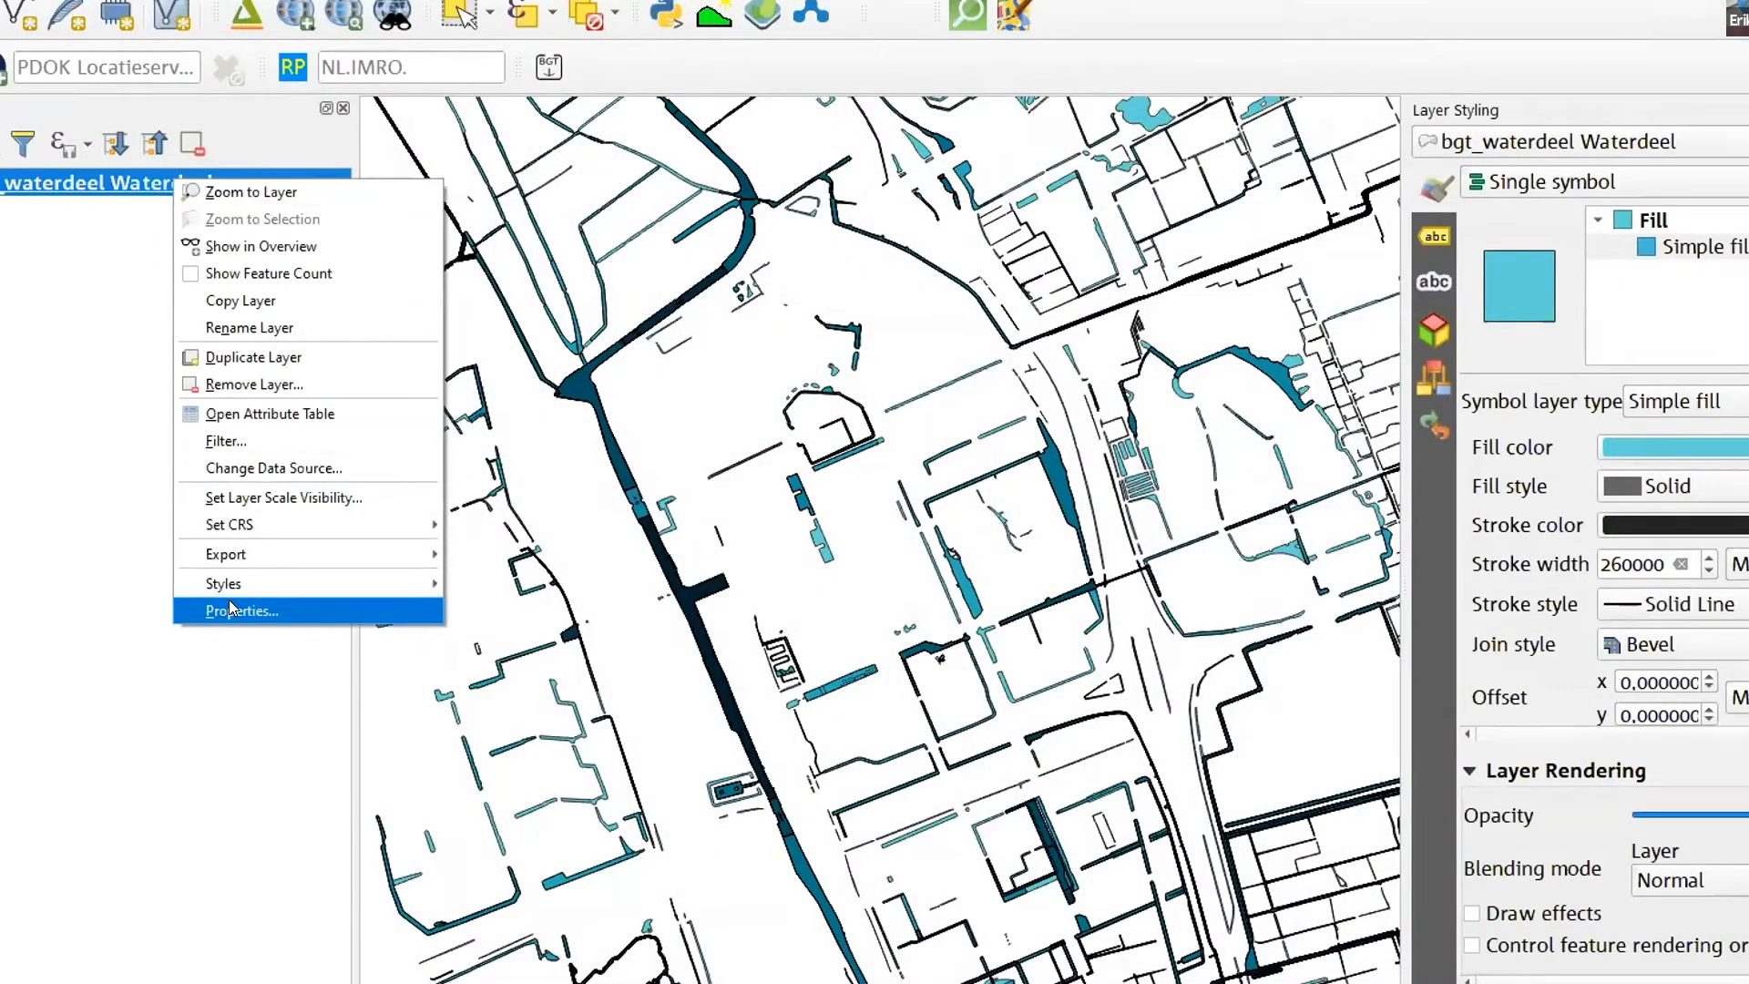
click(265, 611)
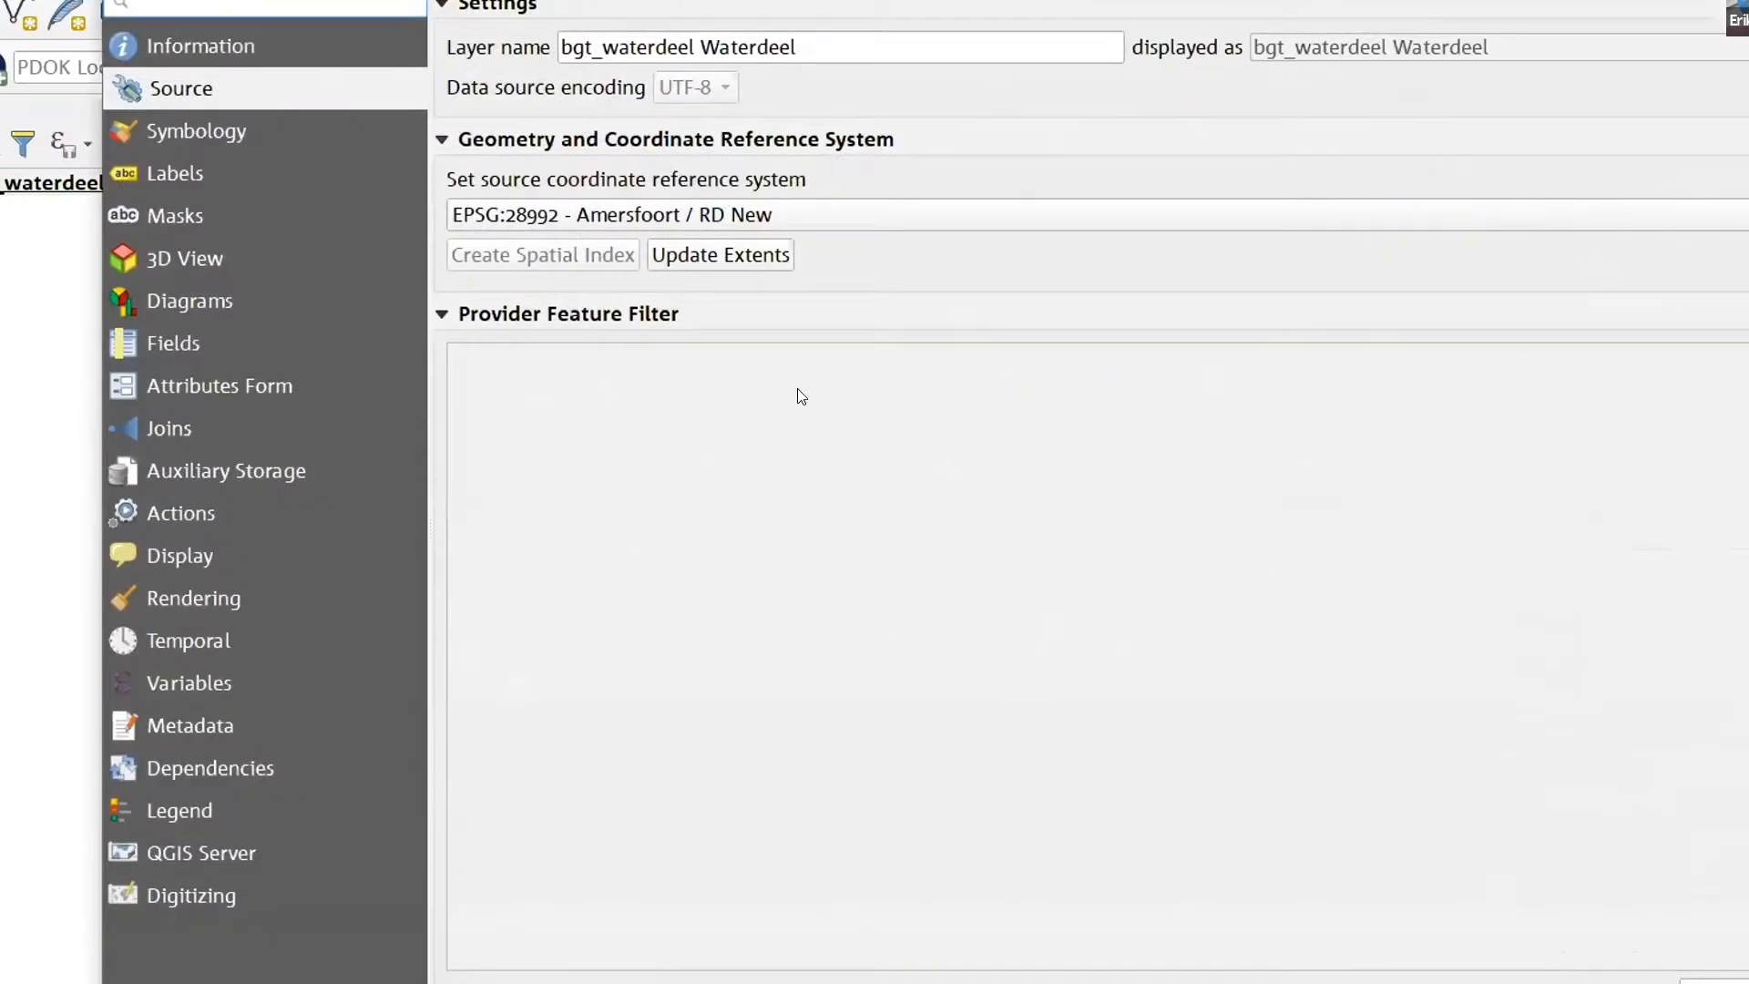
click(270, 53)
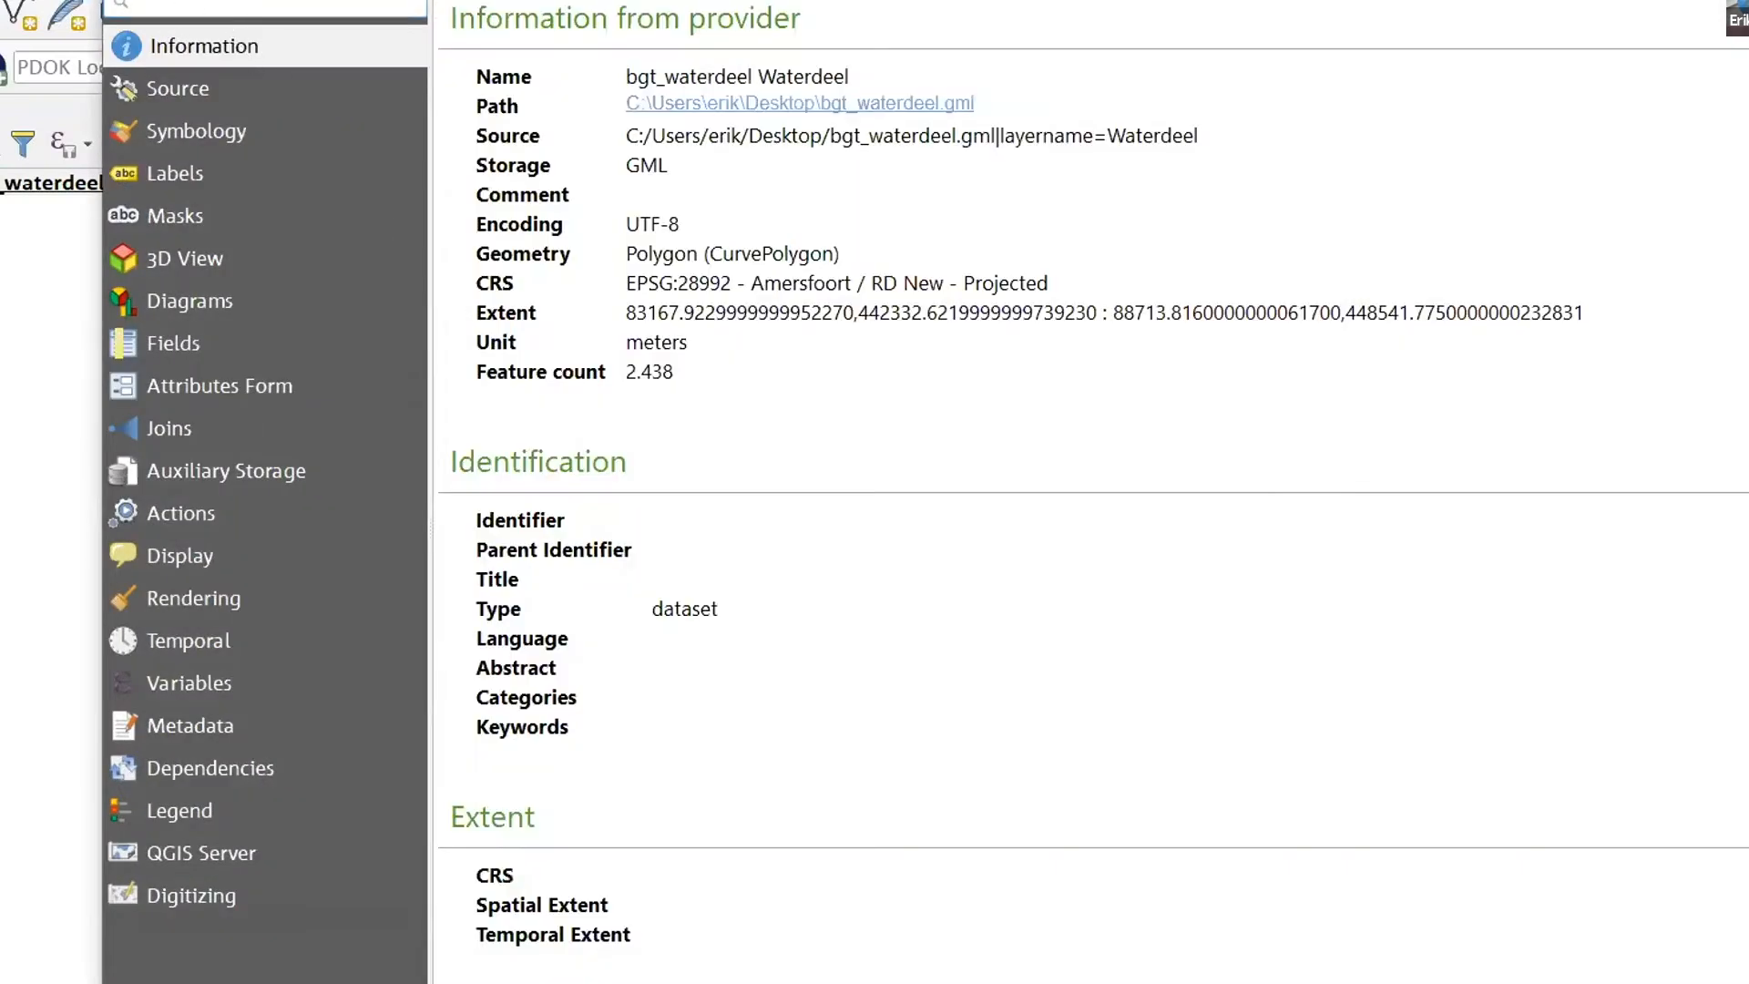
- Apply the provider feature filter "eindRegistratie" IS NULL to the bgt_waterdeel layer
click(192, 89)
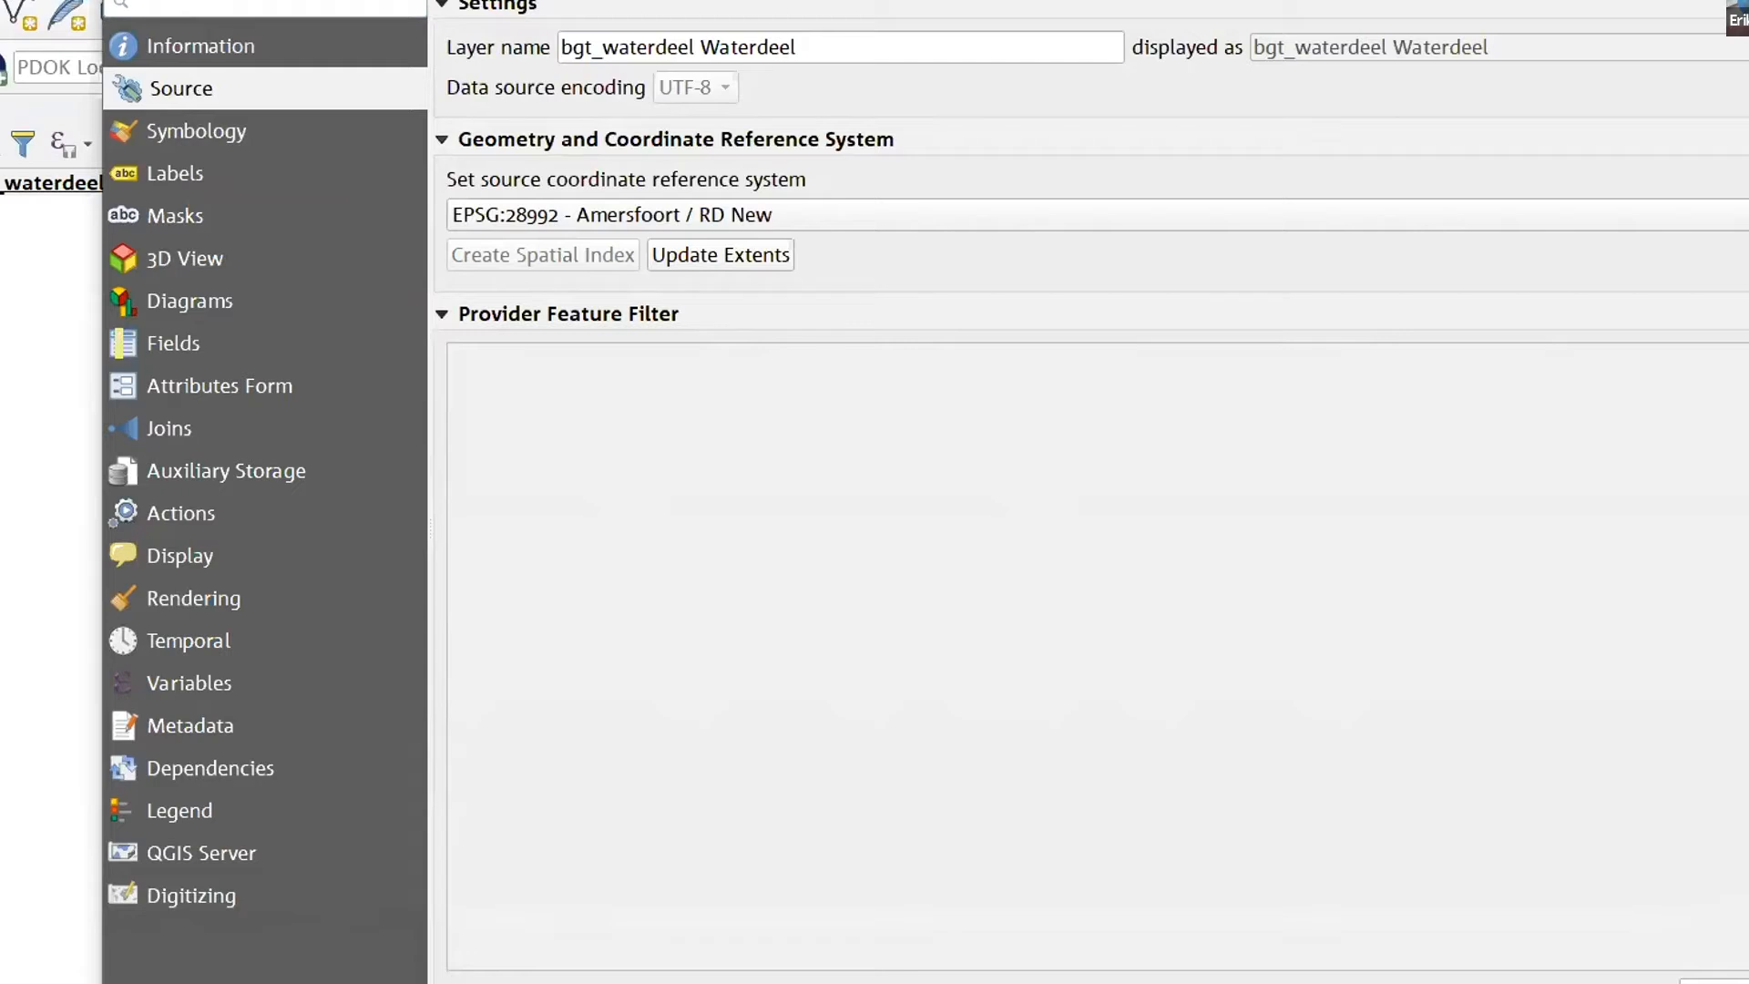
click(1731, 982)
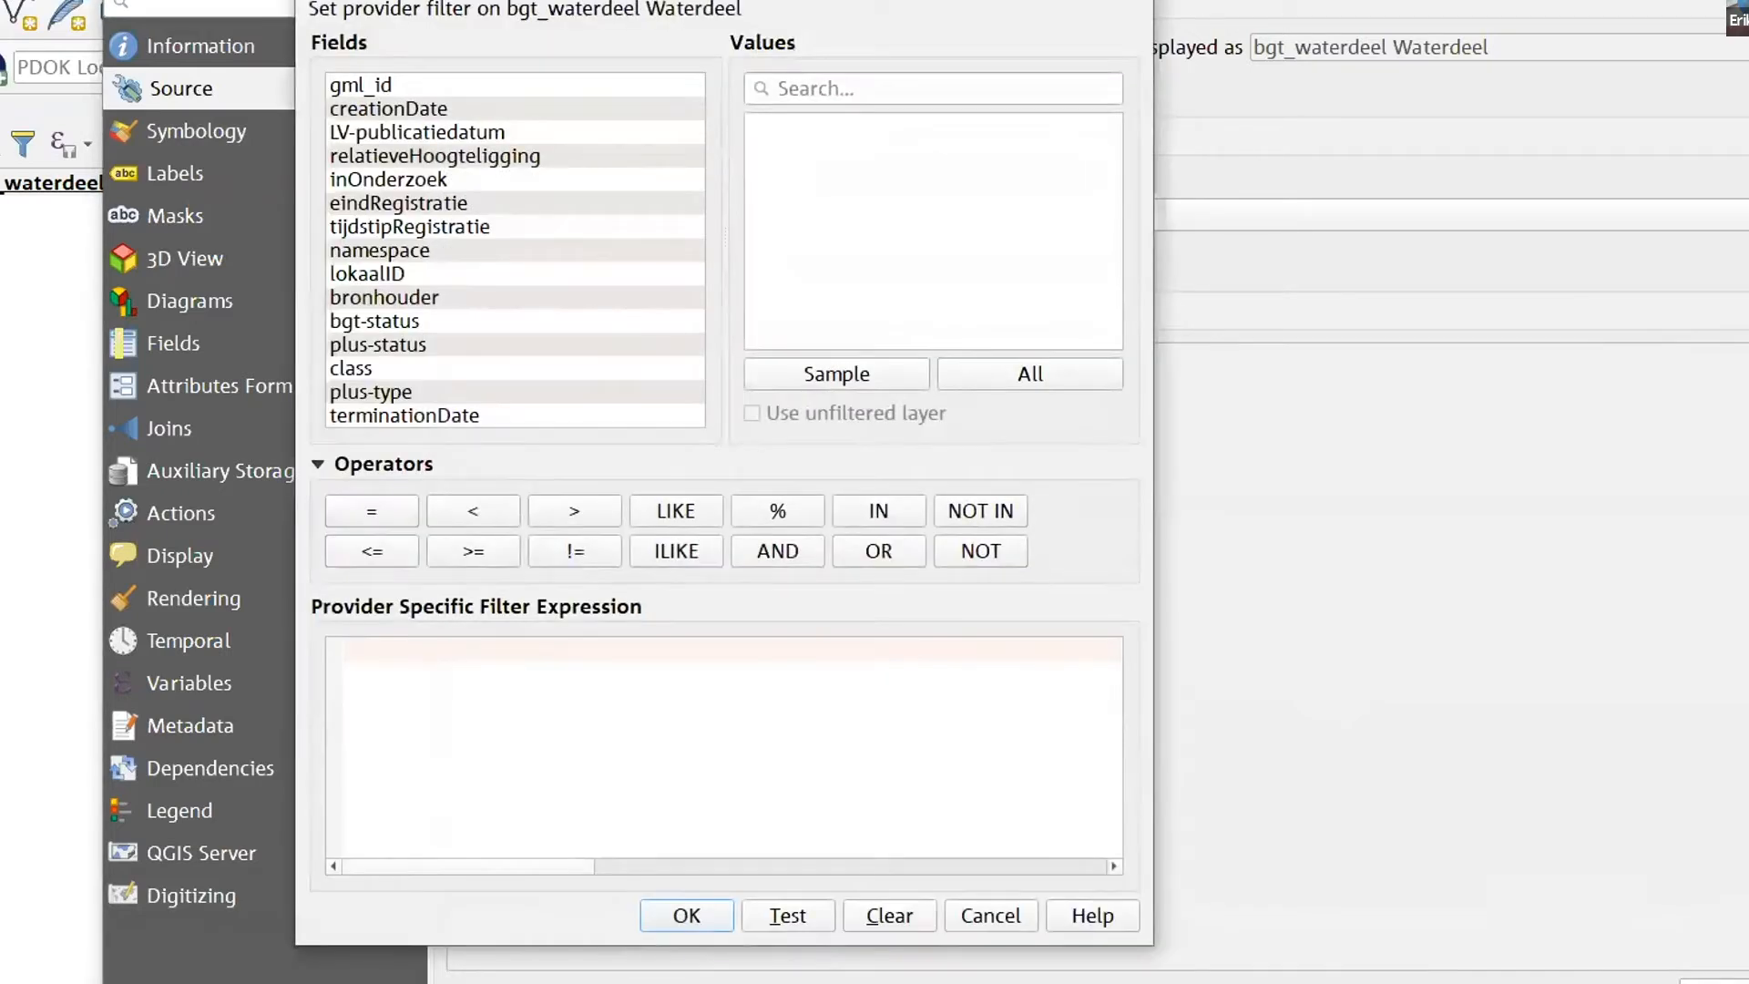
click(451, 205)
double_click(439, 208)
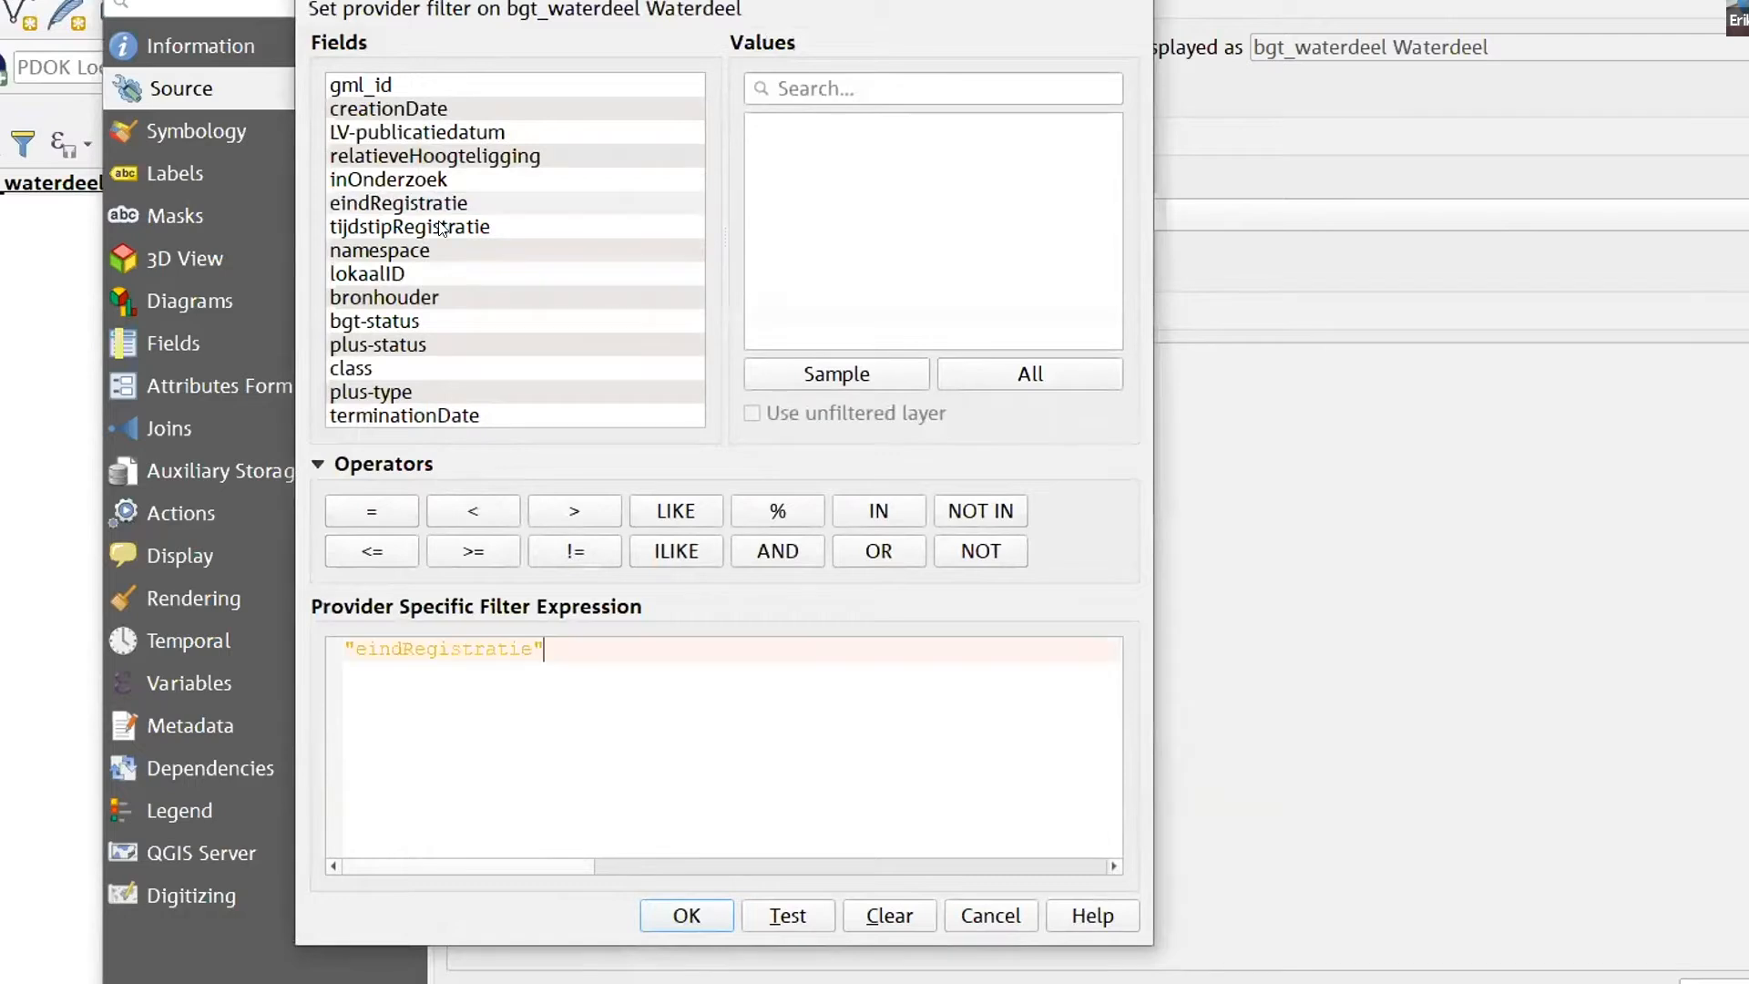
text(IS NULL)
click(686, 916)
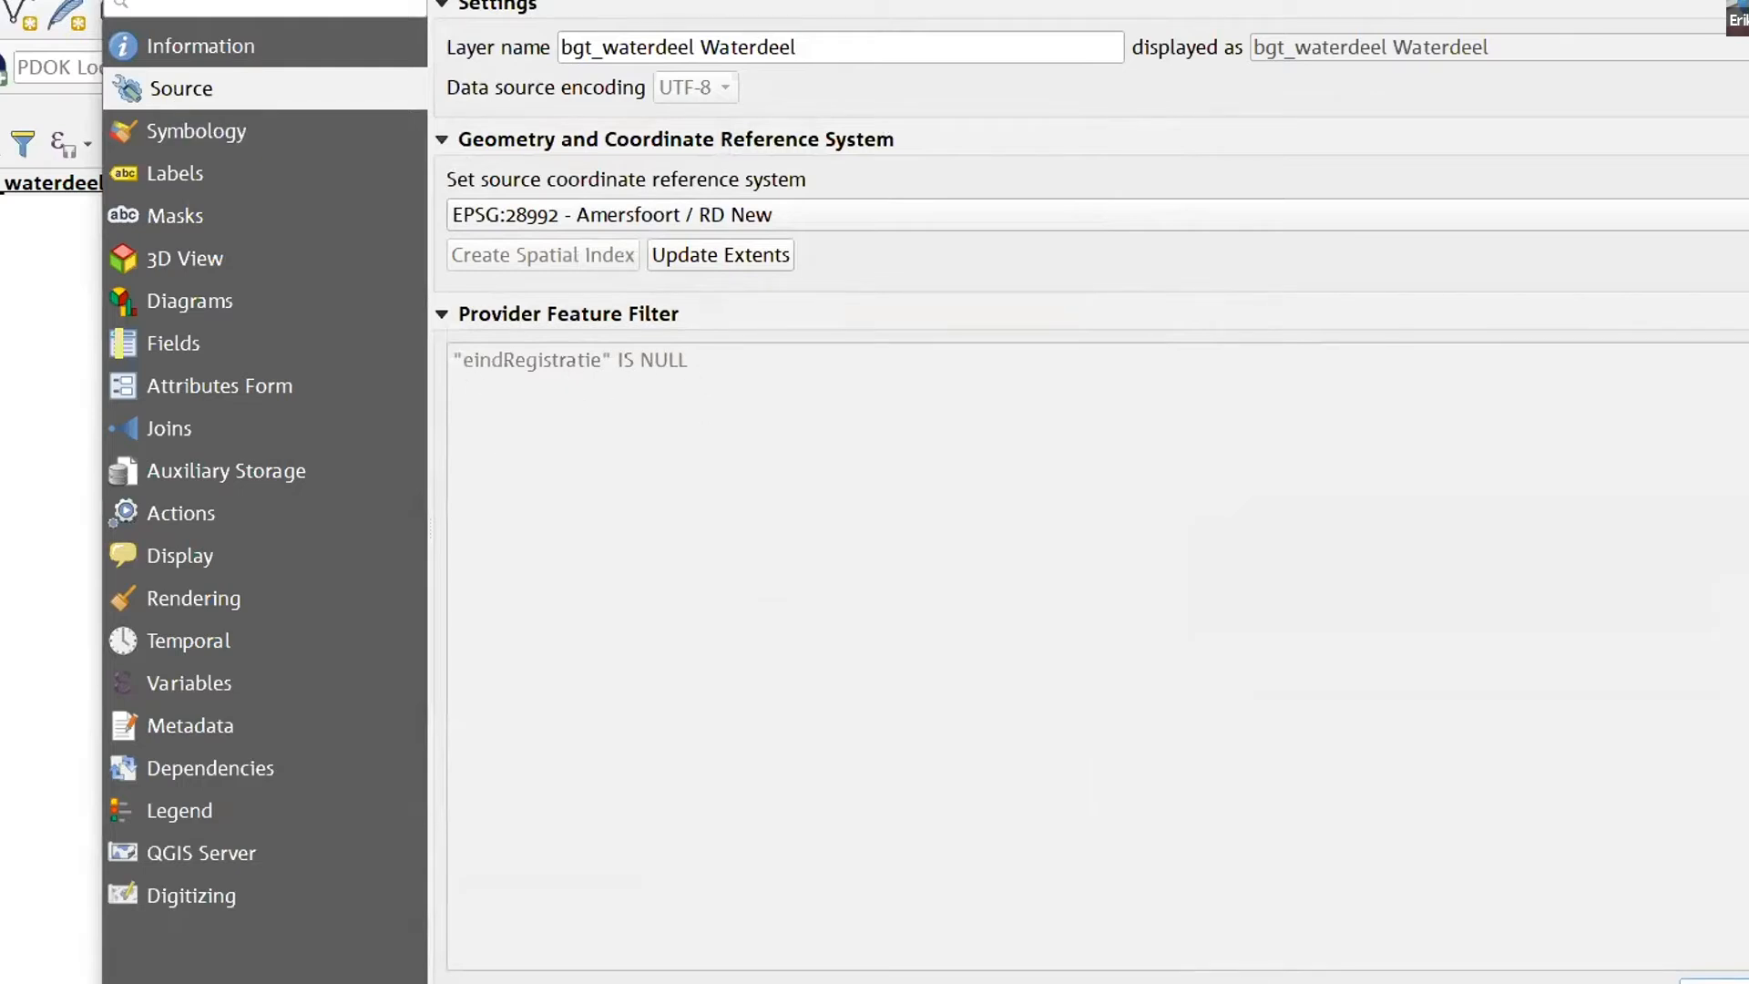
click(1712, 982)
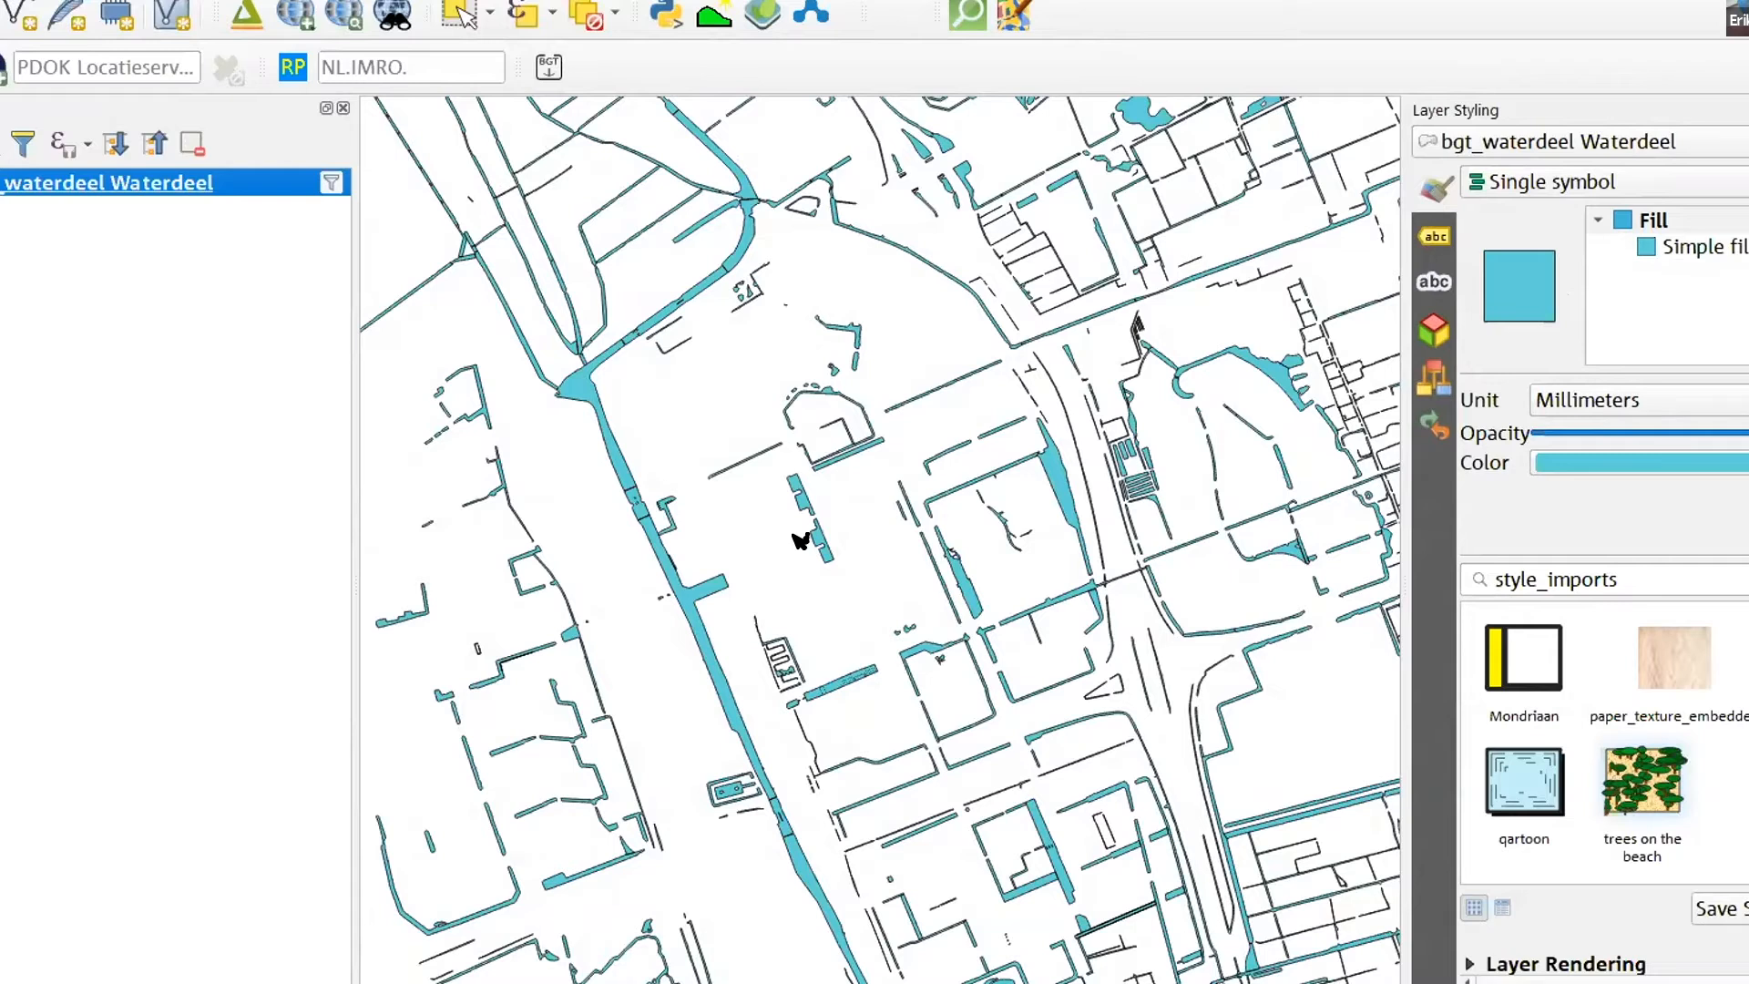
- Examine the filtered water features for remaining overlaps, including the parallel ditches in the north and the full extent
scroll(792, 541, down, 1)
scroll(997, 908, up, 2)
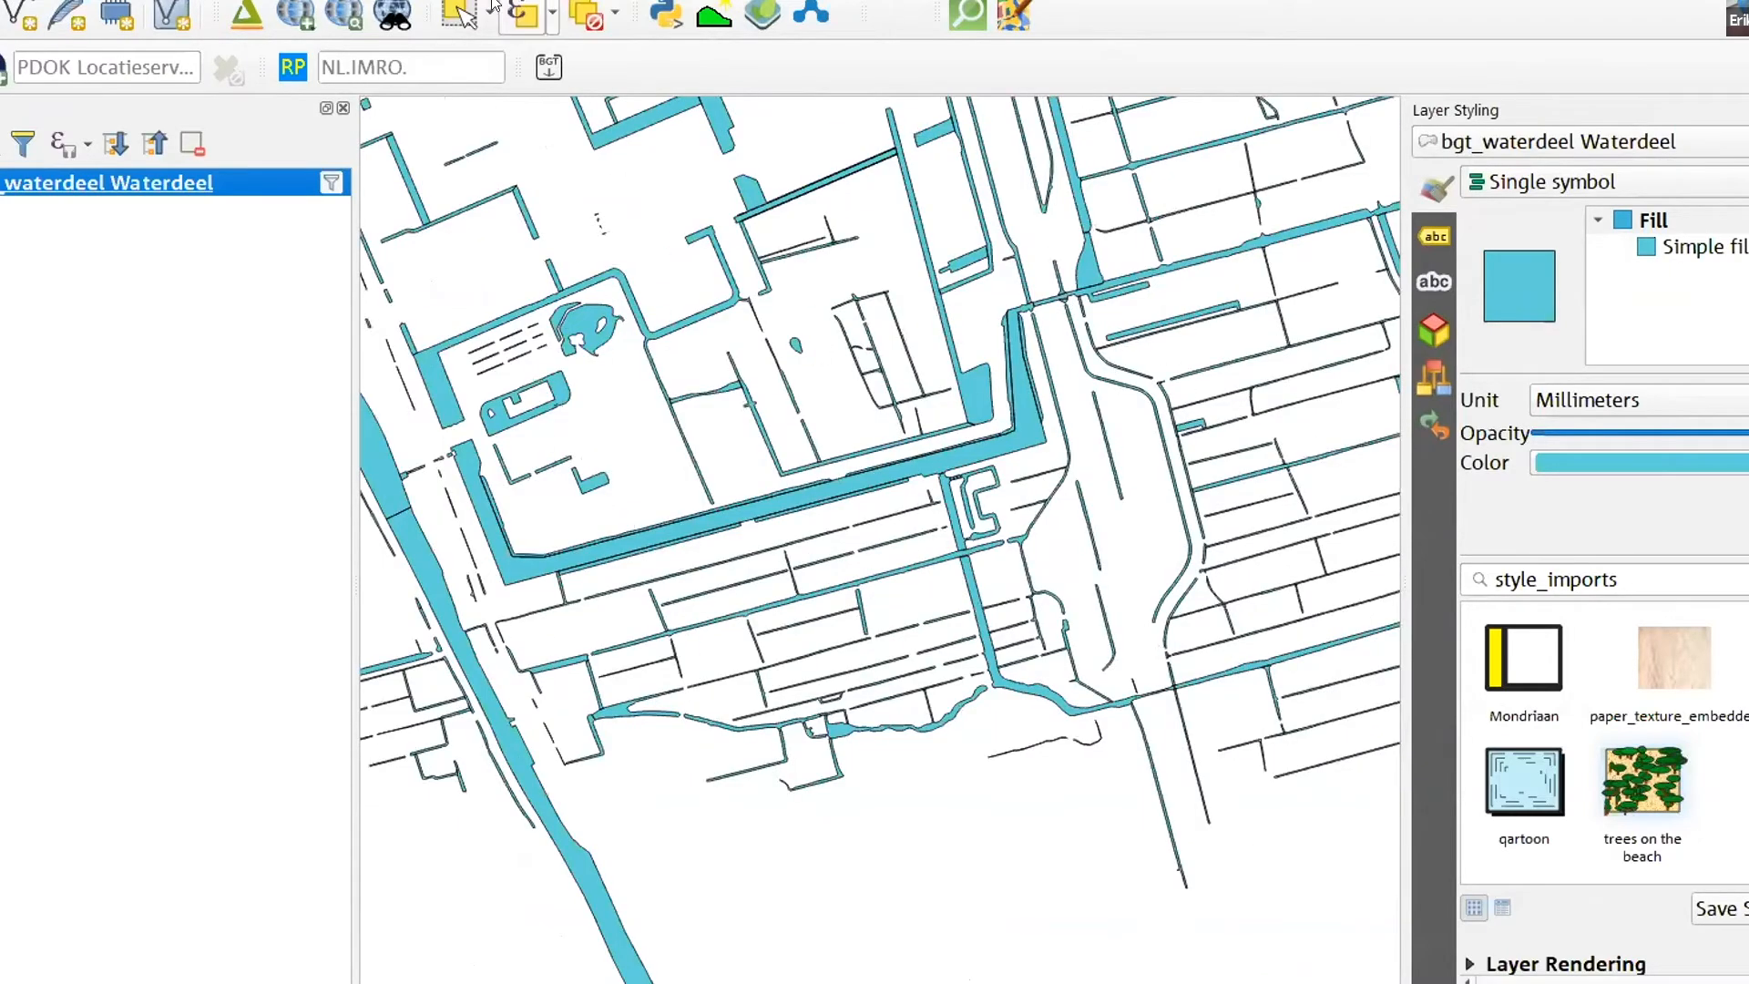
click(966, 641)
drag(966, 640, 1007, 774)
drag(872, 218, 1039, 914)
drag(1005, 516, 1108, 664)
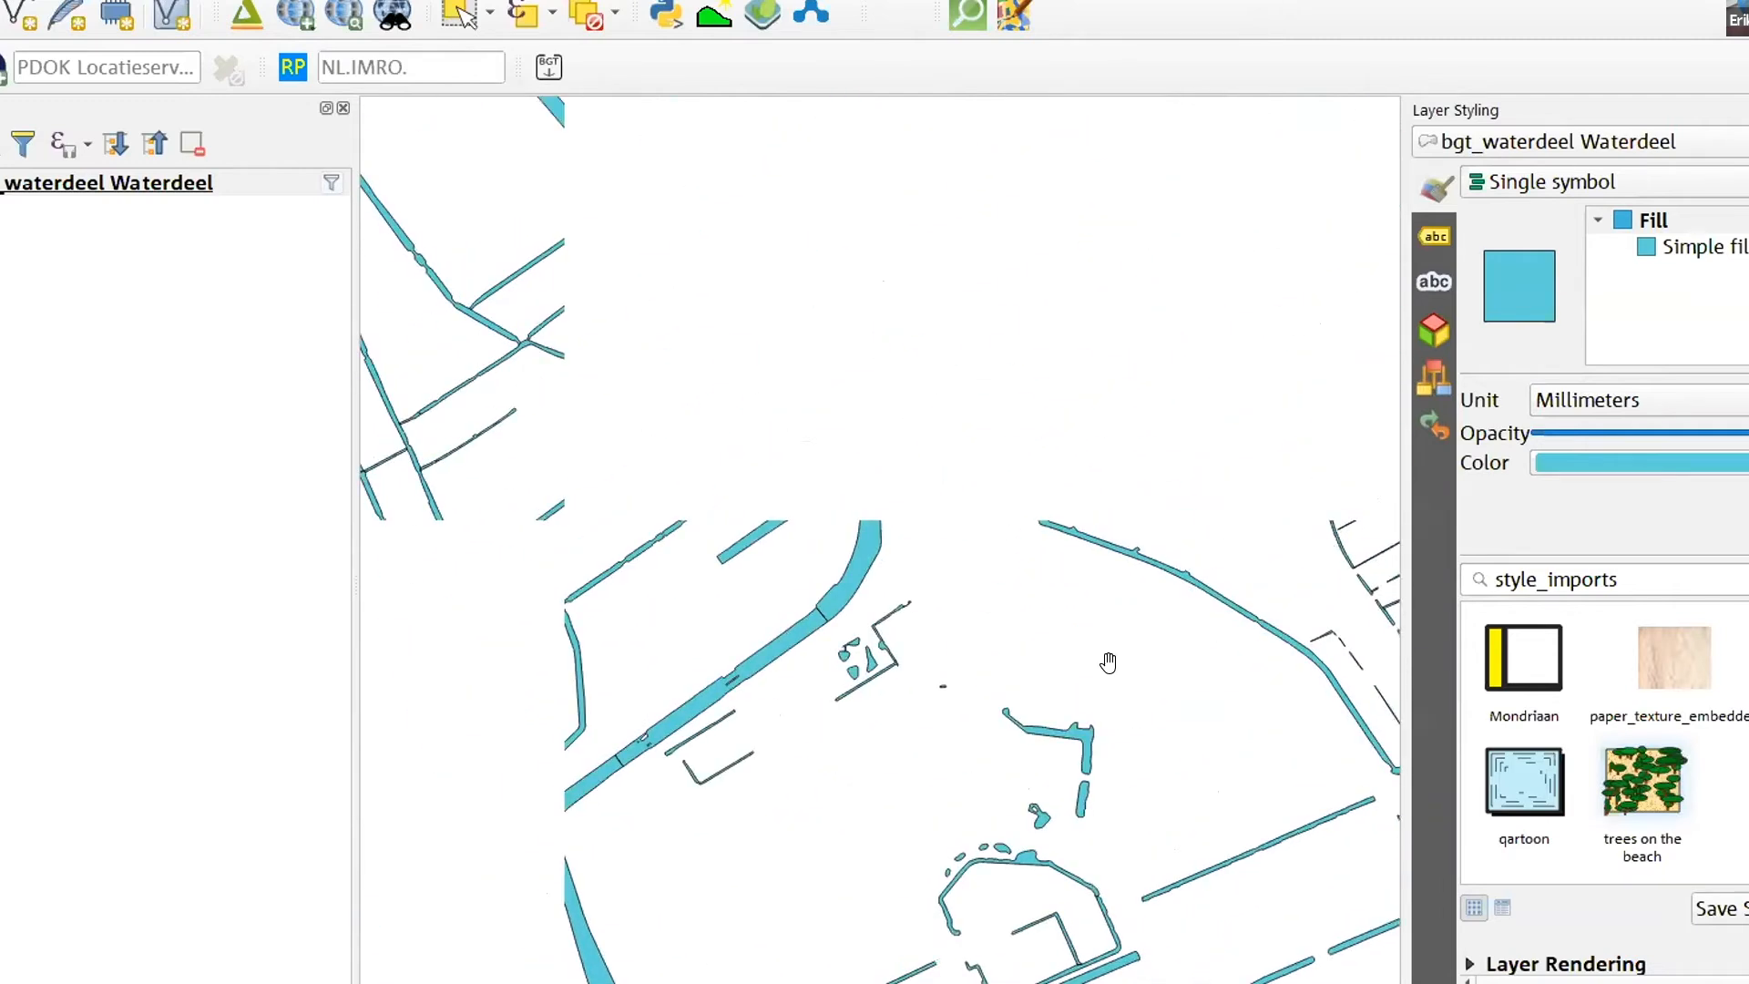
drag(1101, 525, 789, 929)
drag(1049, 535, 977, 698)
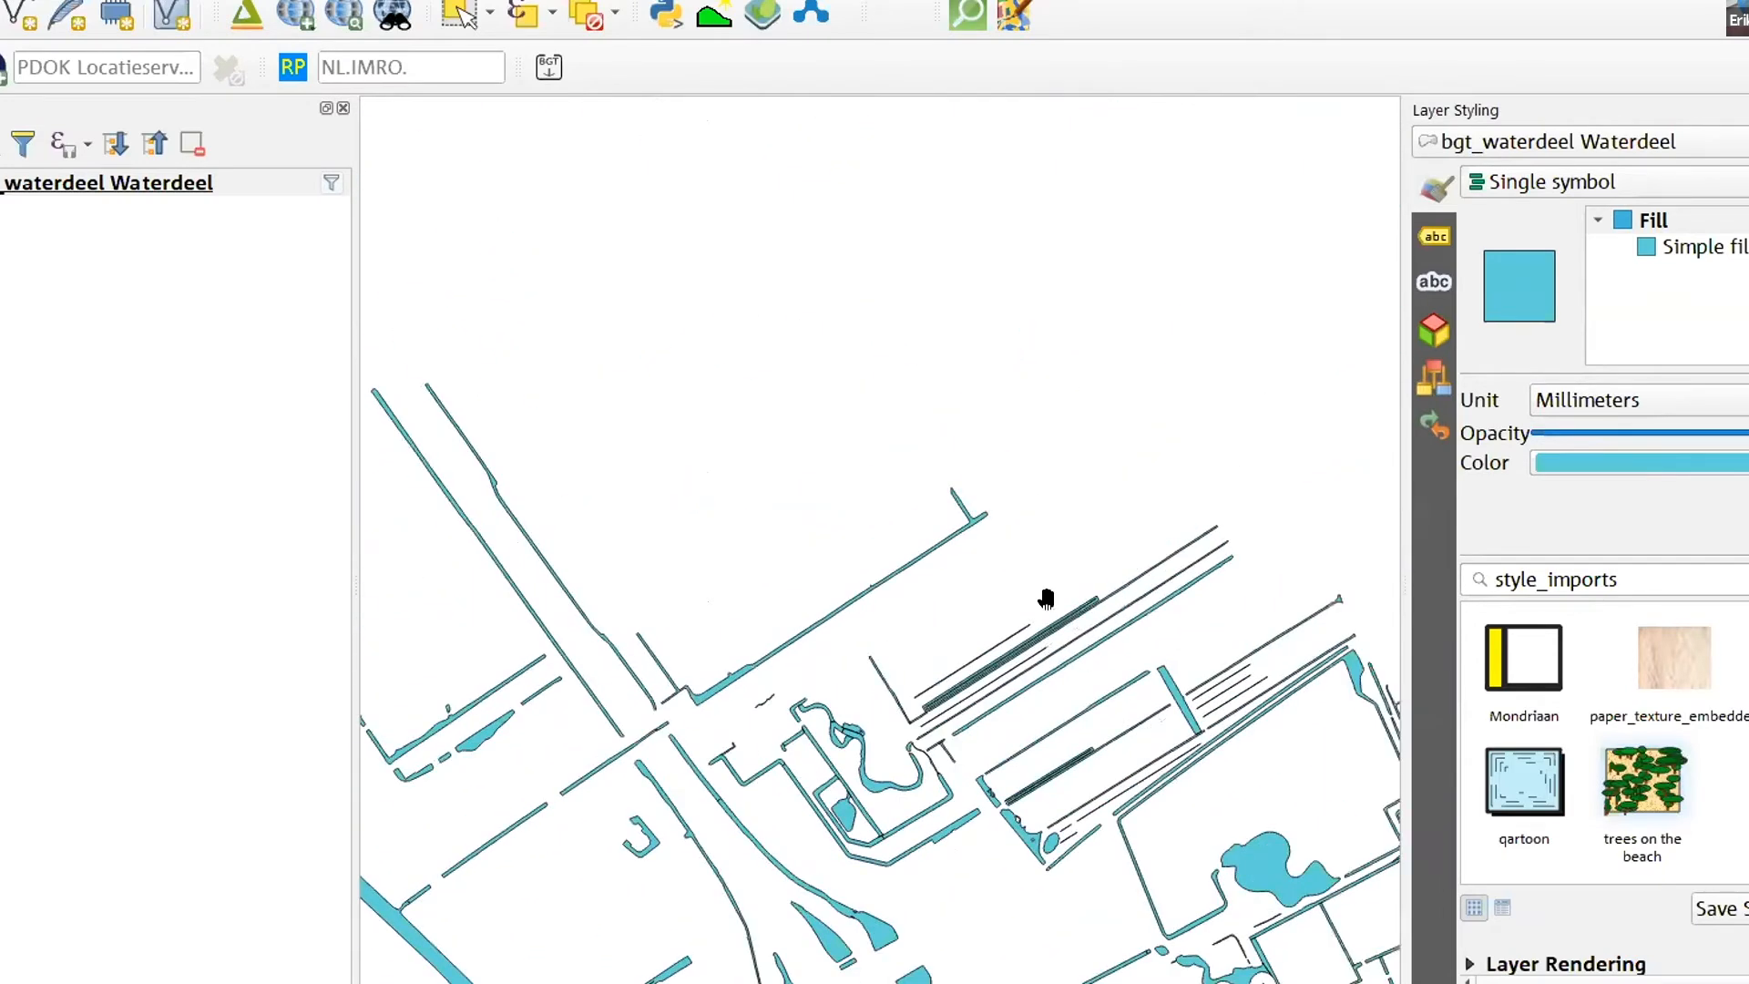
scroll(953, 684, up, 5)
scroll(954, 685, up, 1)
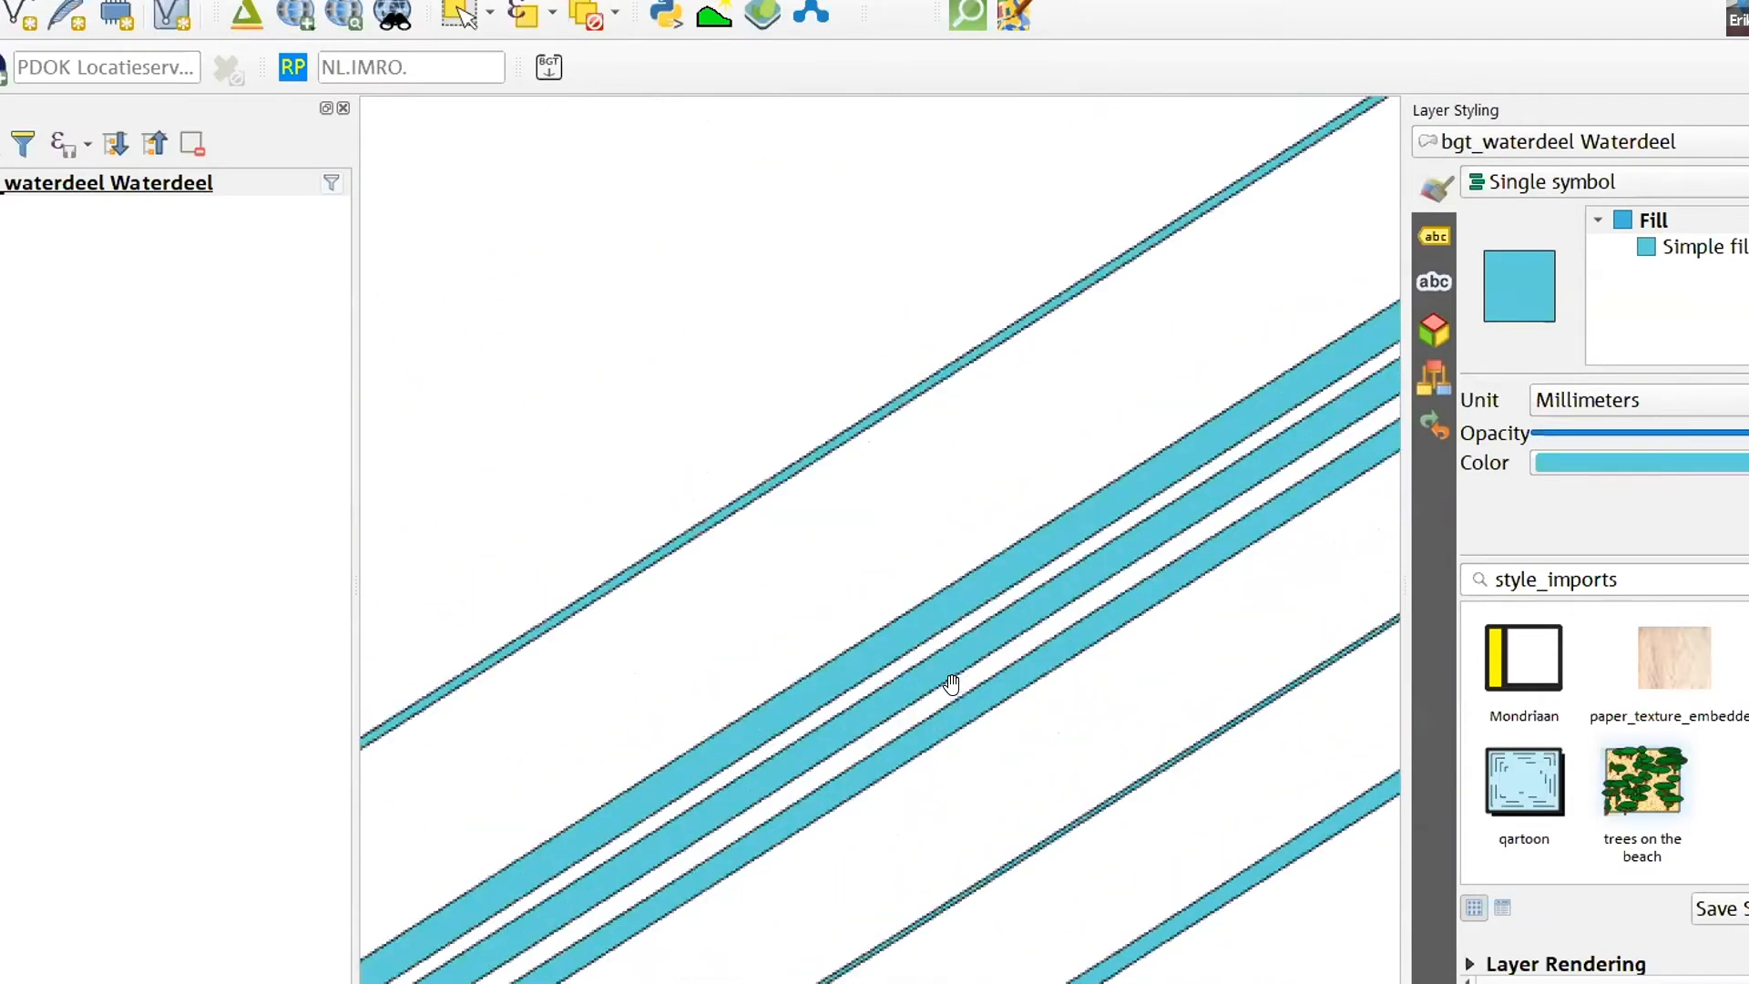
scroll(1022, 658, down, 1)
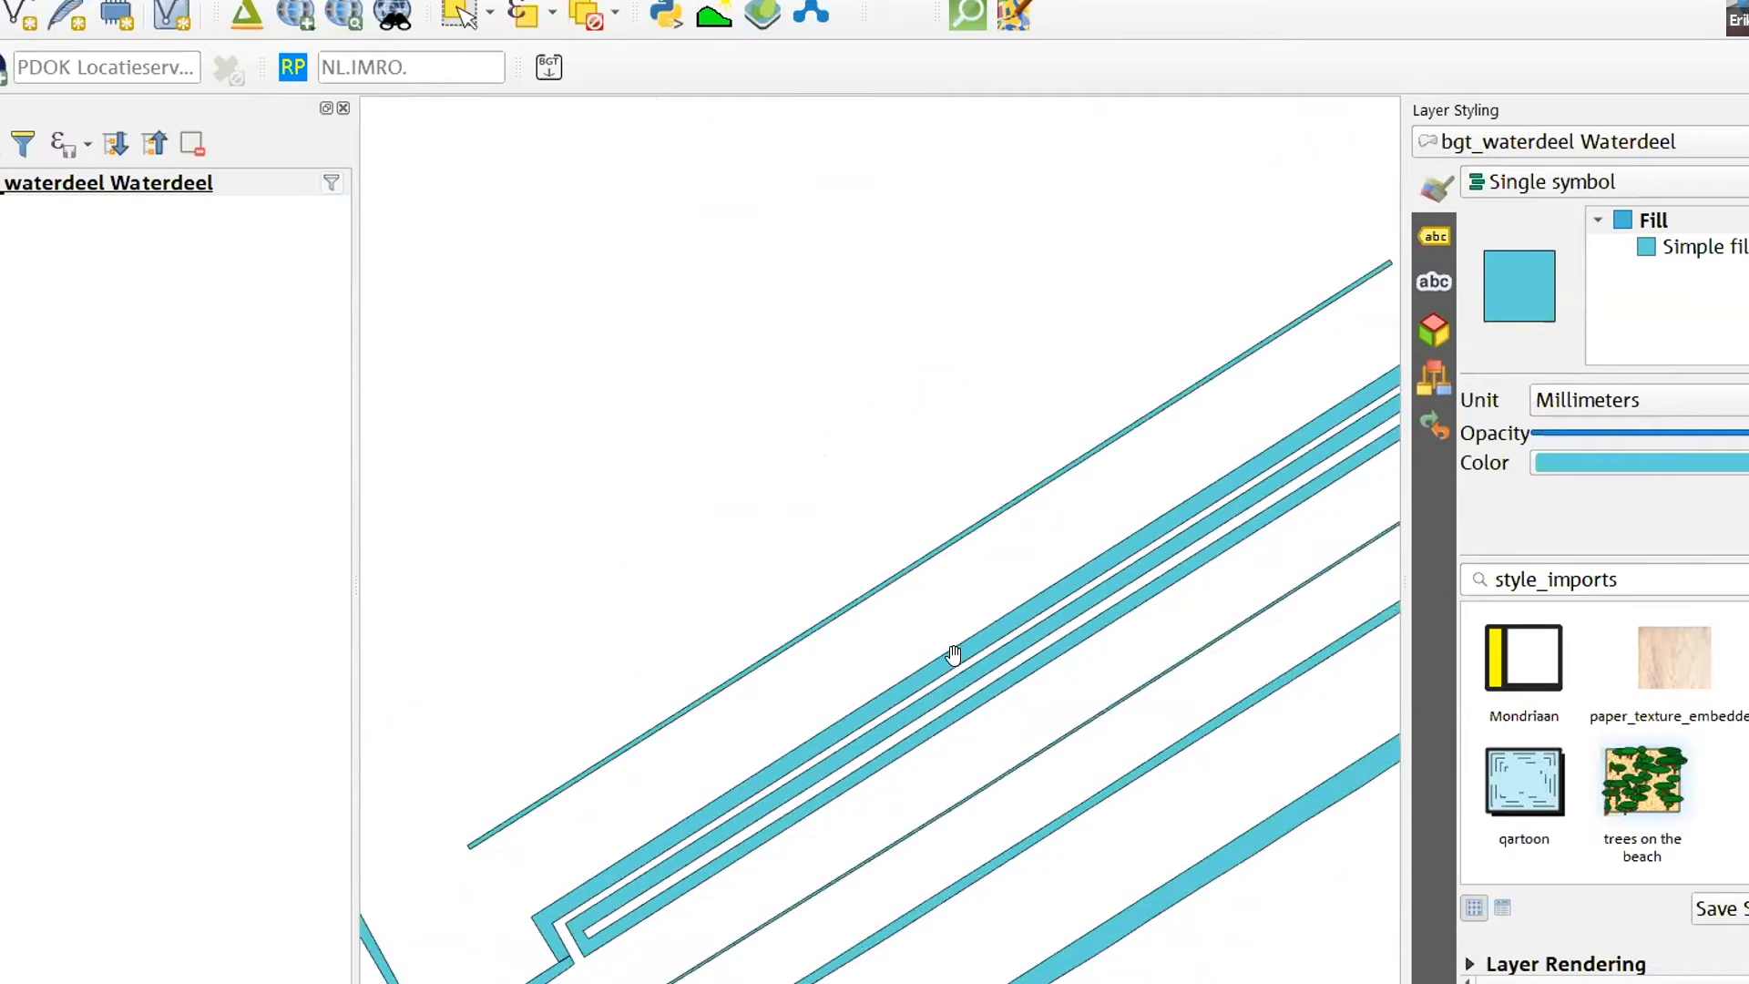
scroll(992, 630, down, 2)
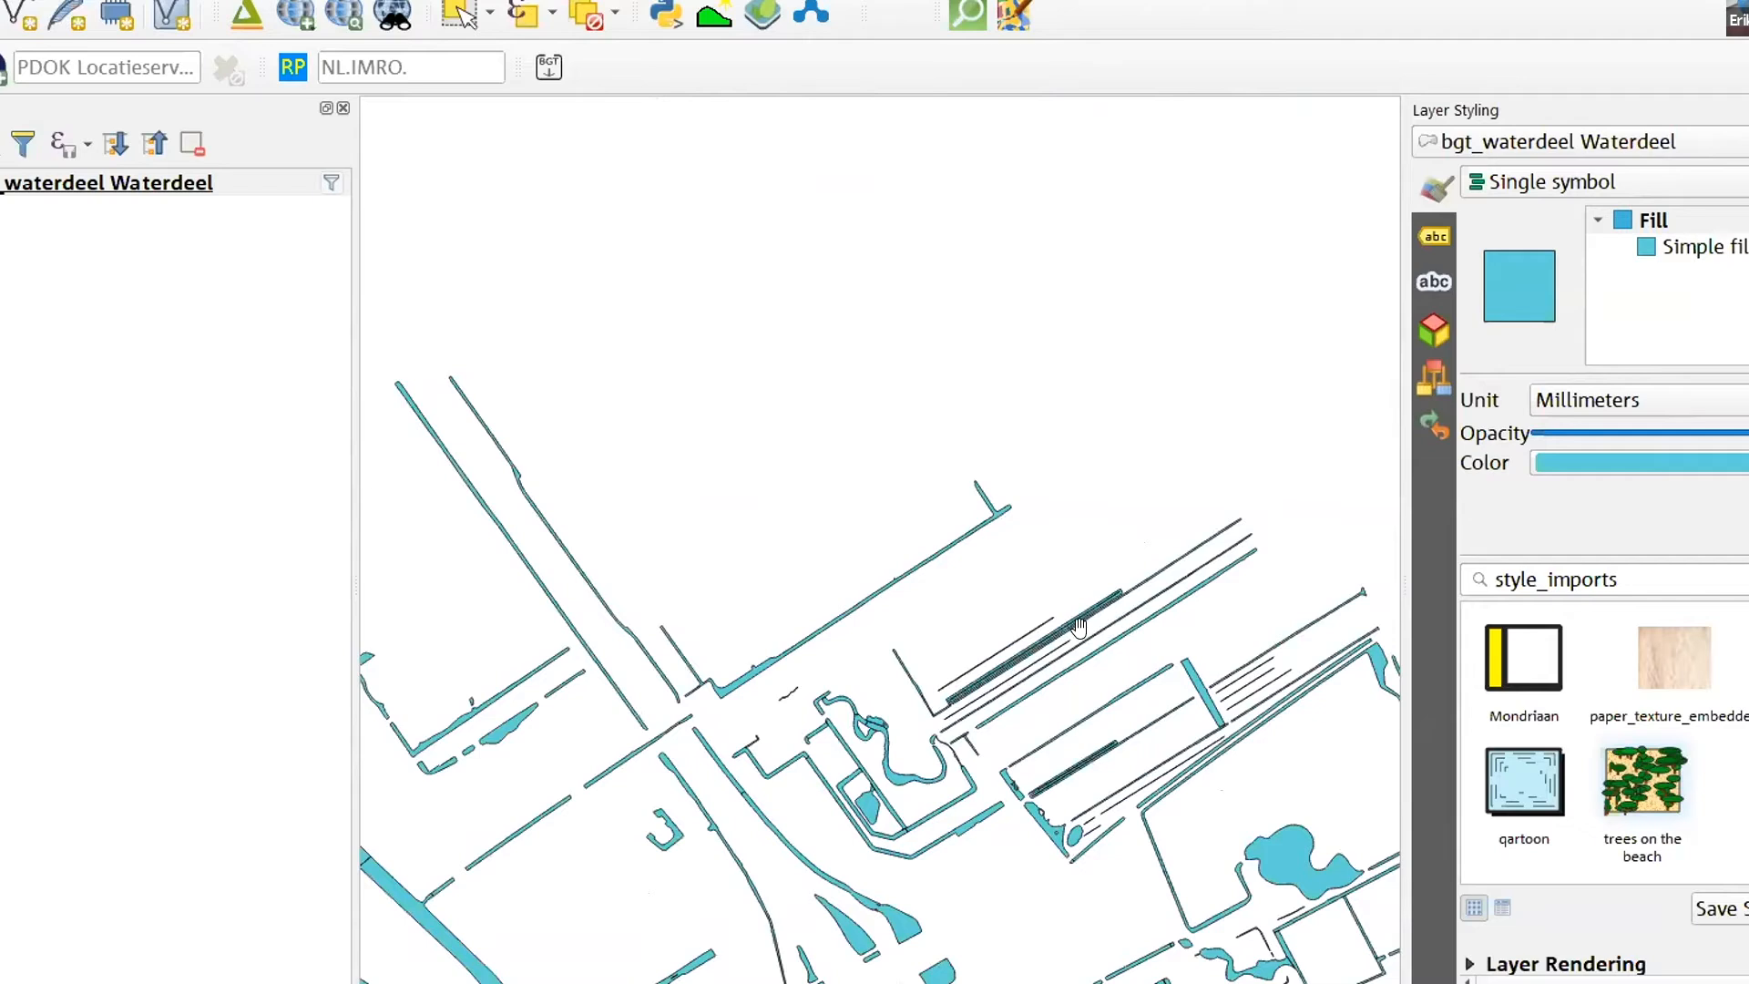
scroll(1079, 630, down, 2)
drag(1071, 706, 986, 647)
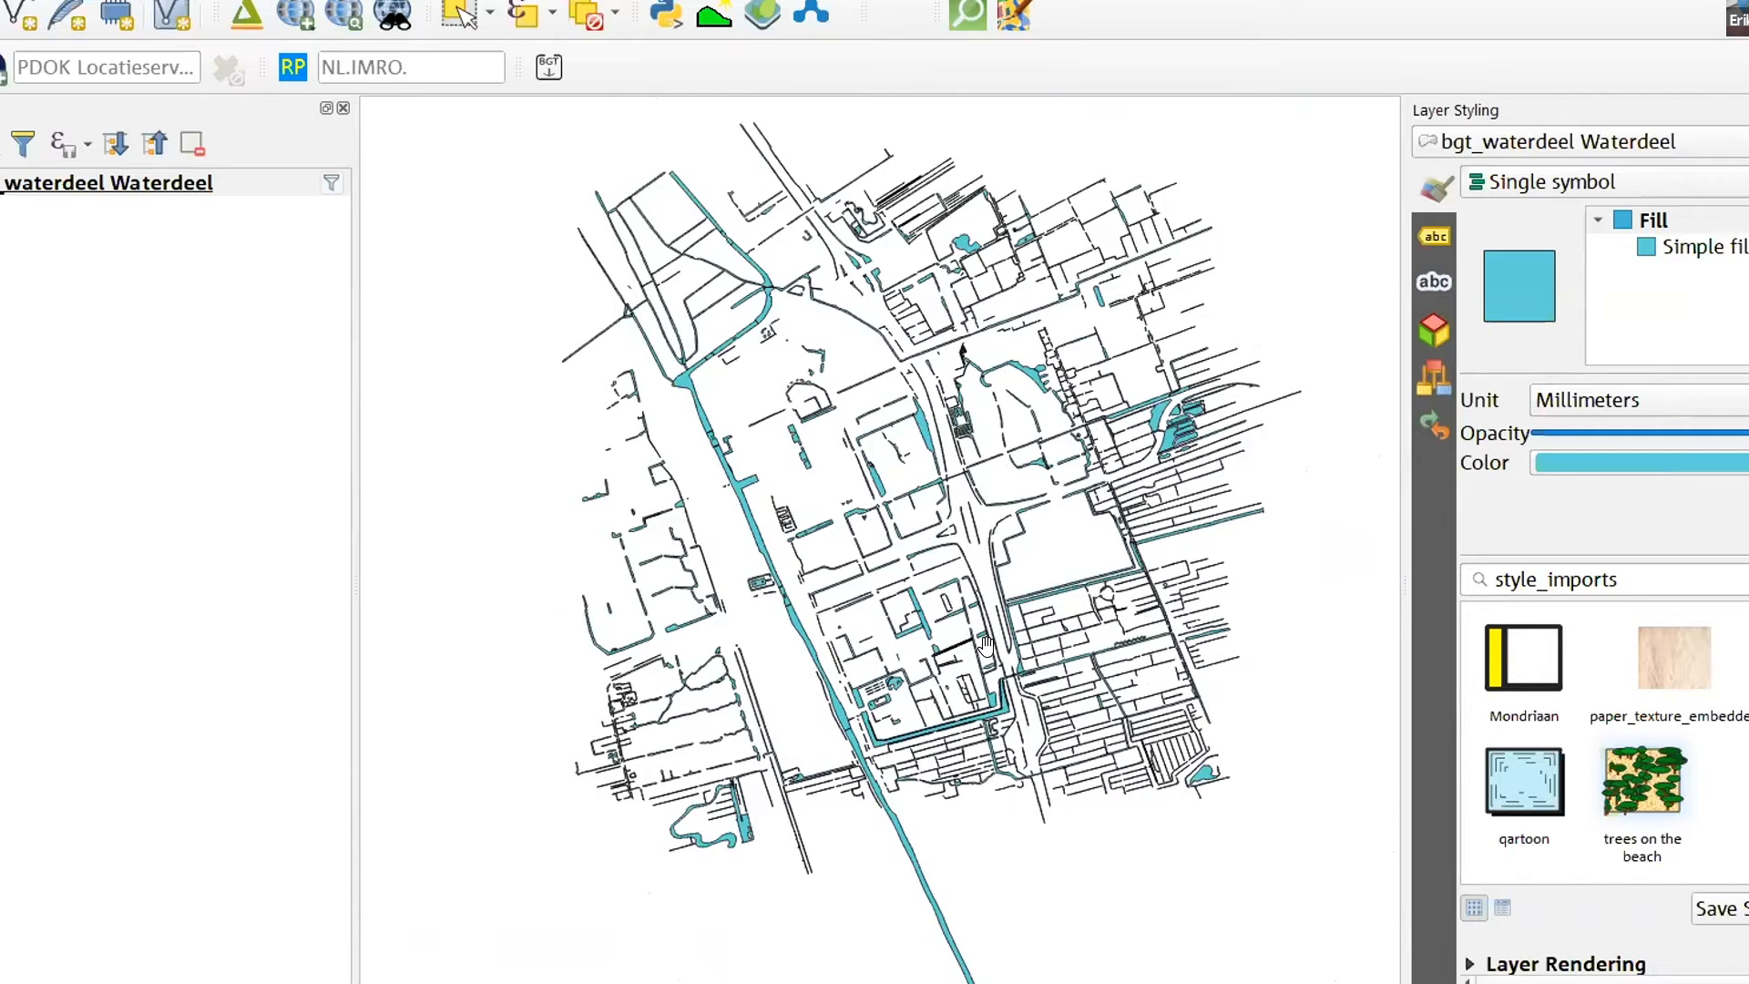
- Show the Digitizing Toolbar beside the BGT import tool and check whether editing is available for the bgt_waterdeel layer
click(201, 293)
click(115, 183)
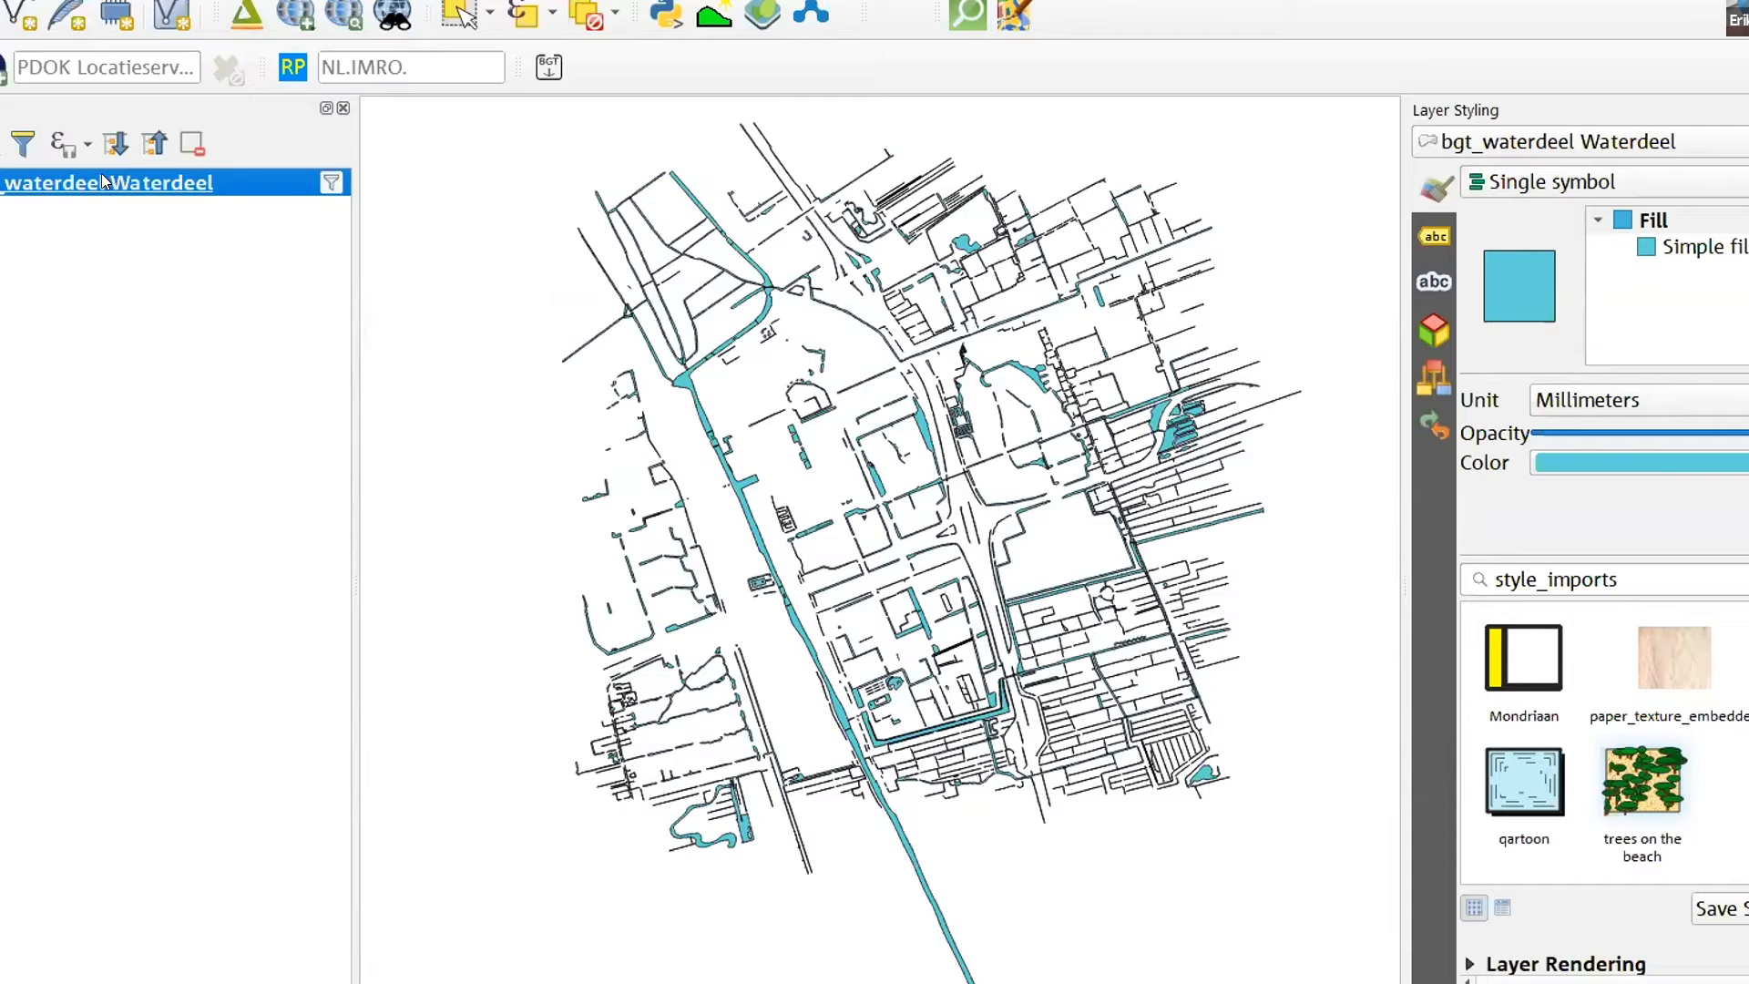
click(62, 267)
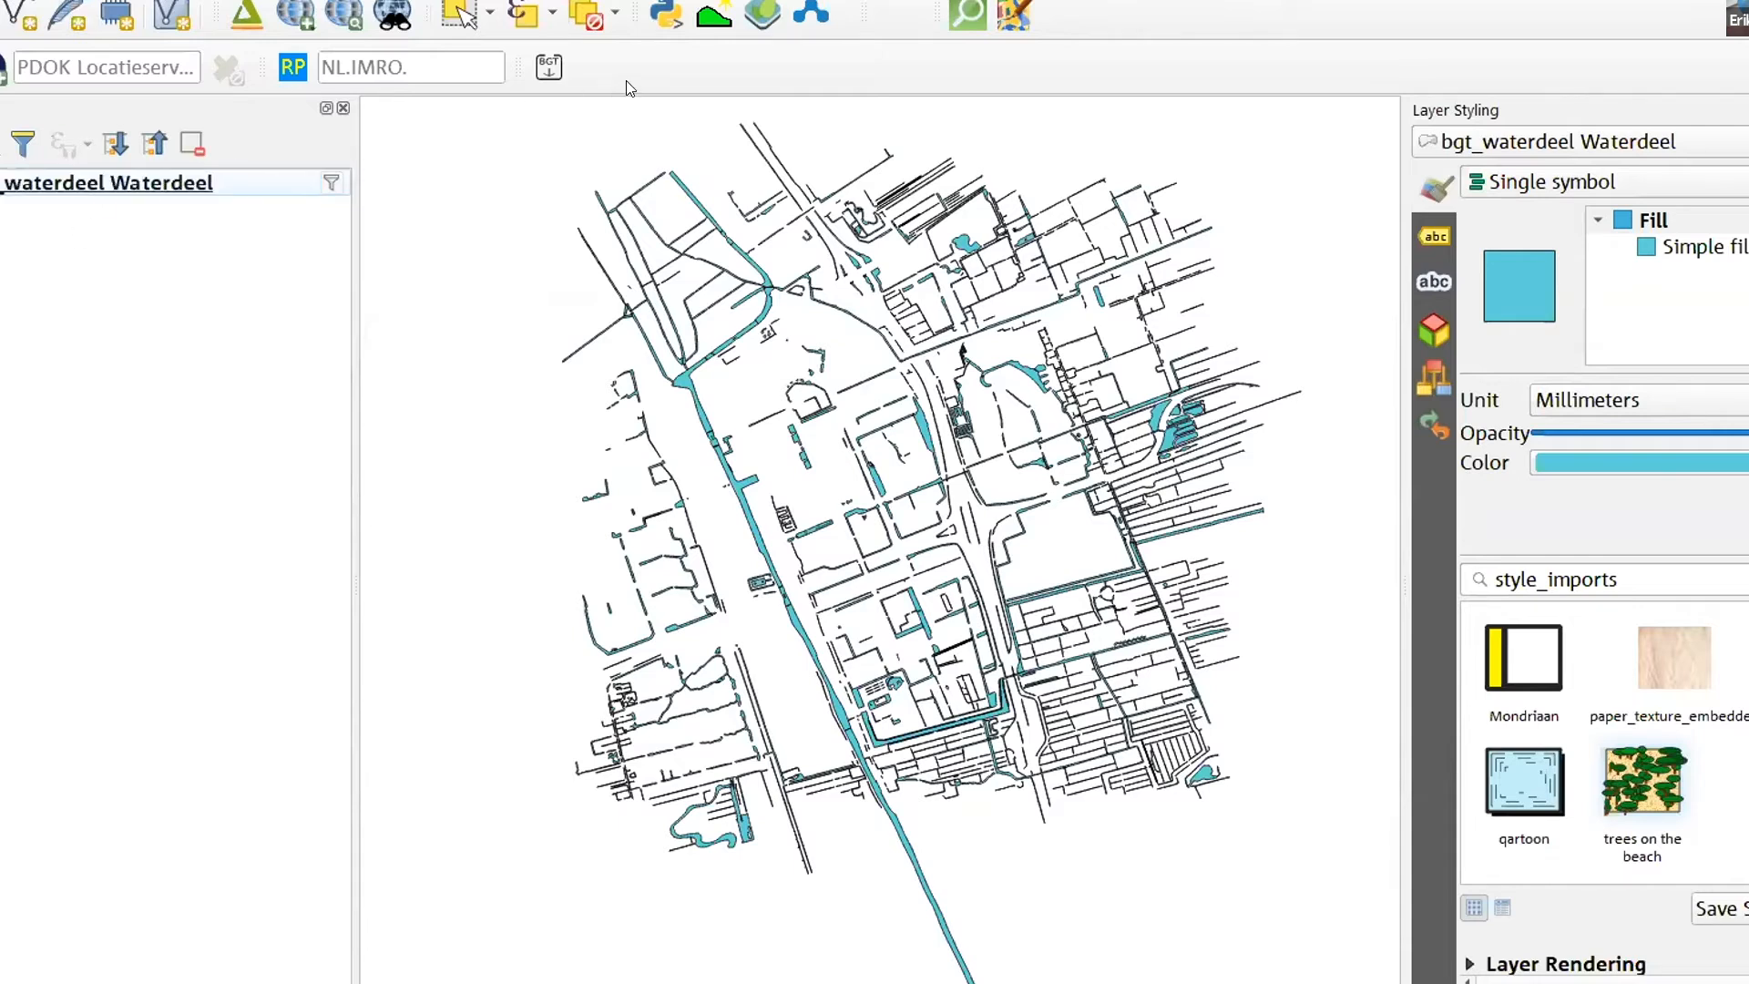
right_click(661, 72)
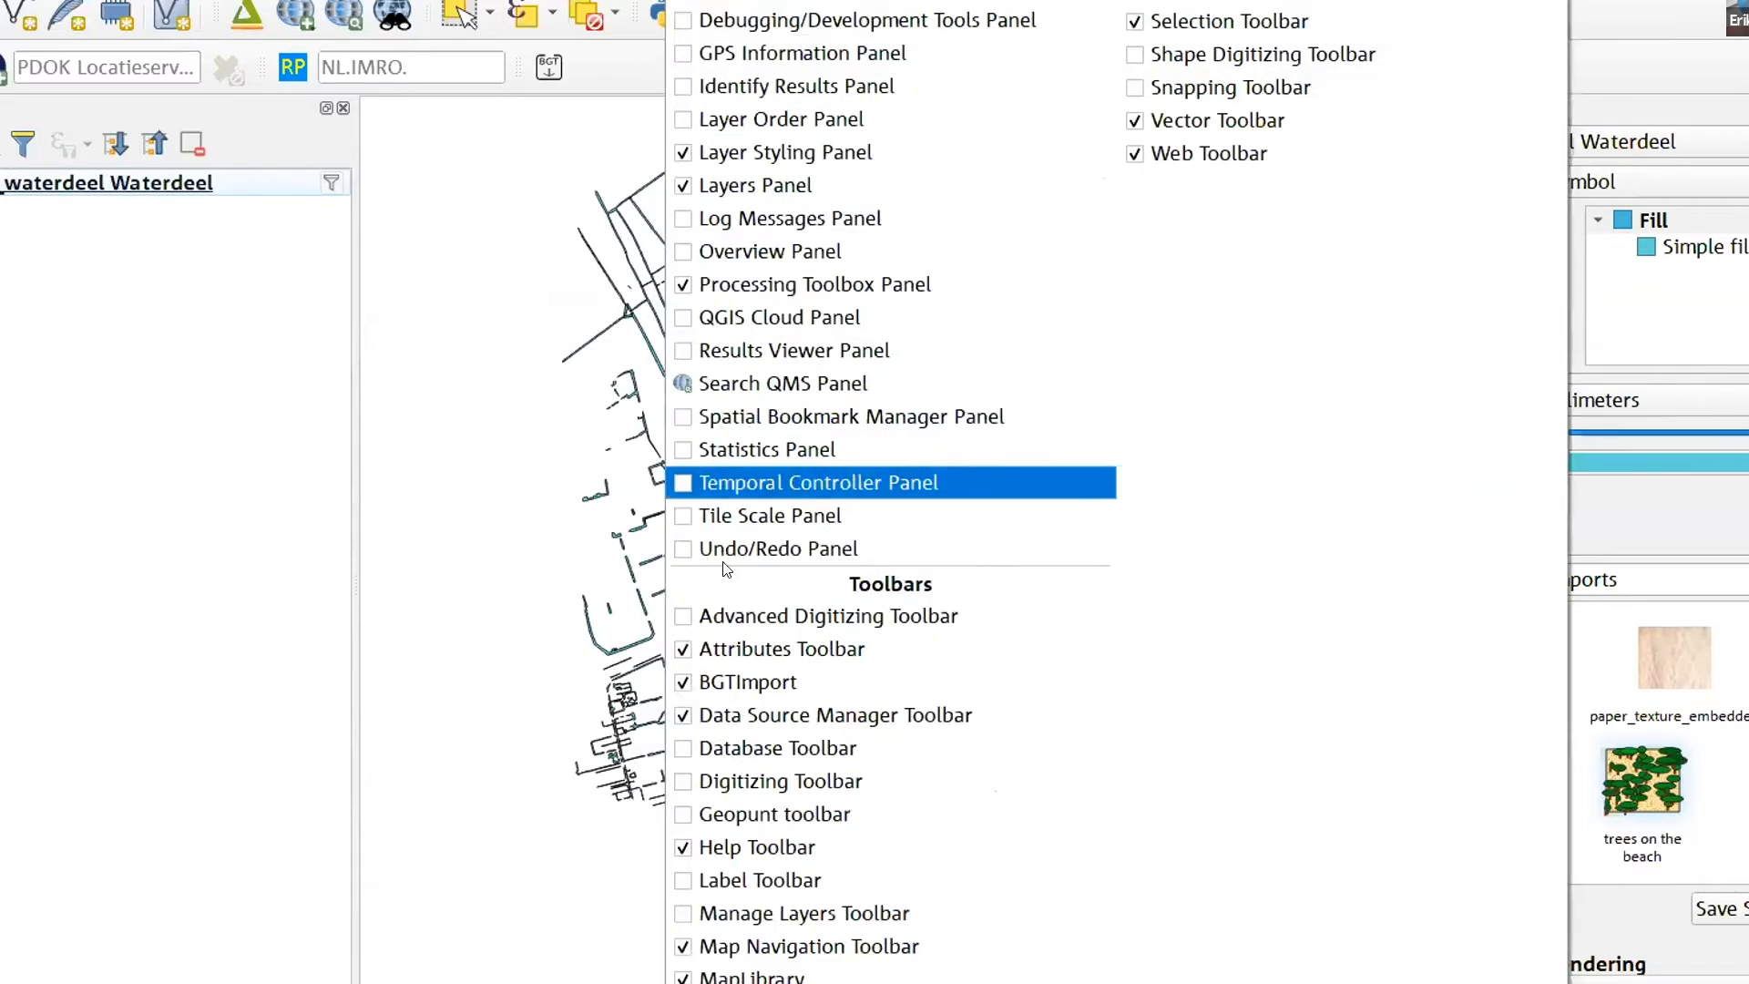
click(702, 773)
drag(0, 69, 790, 89)
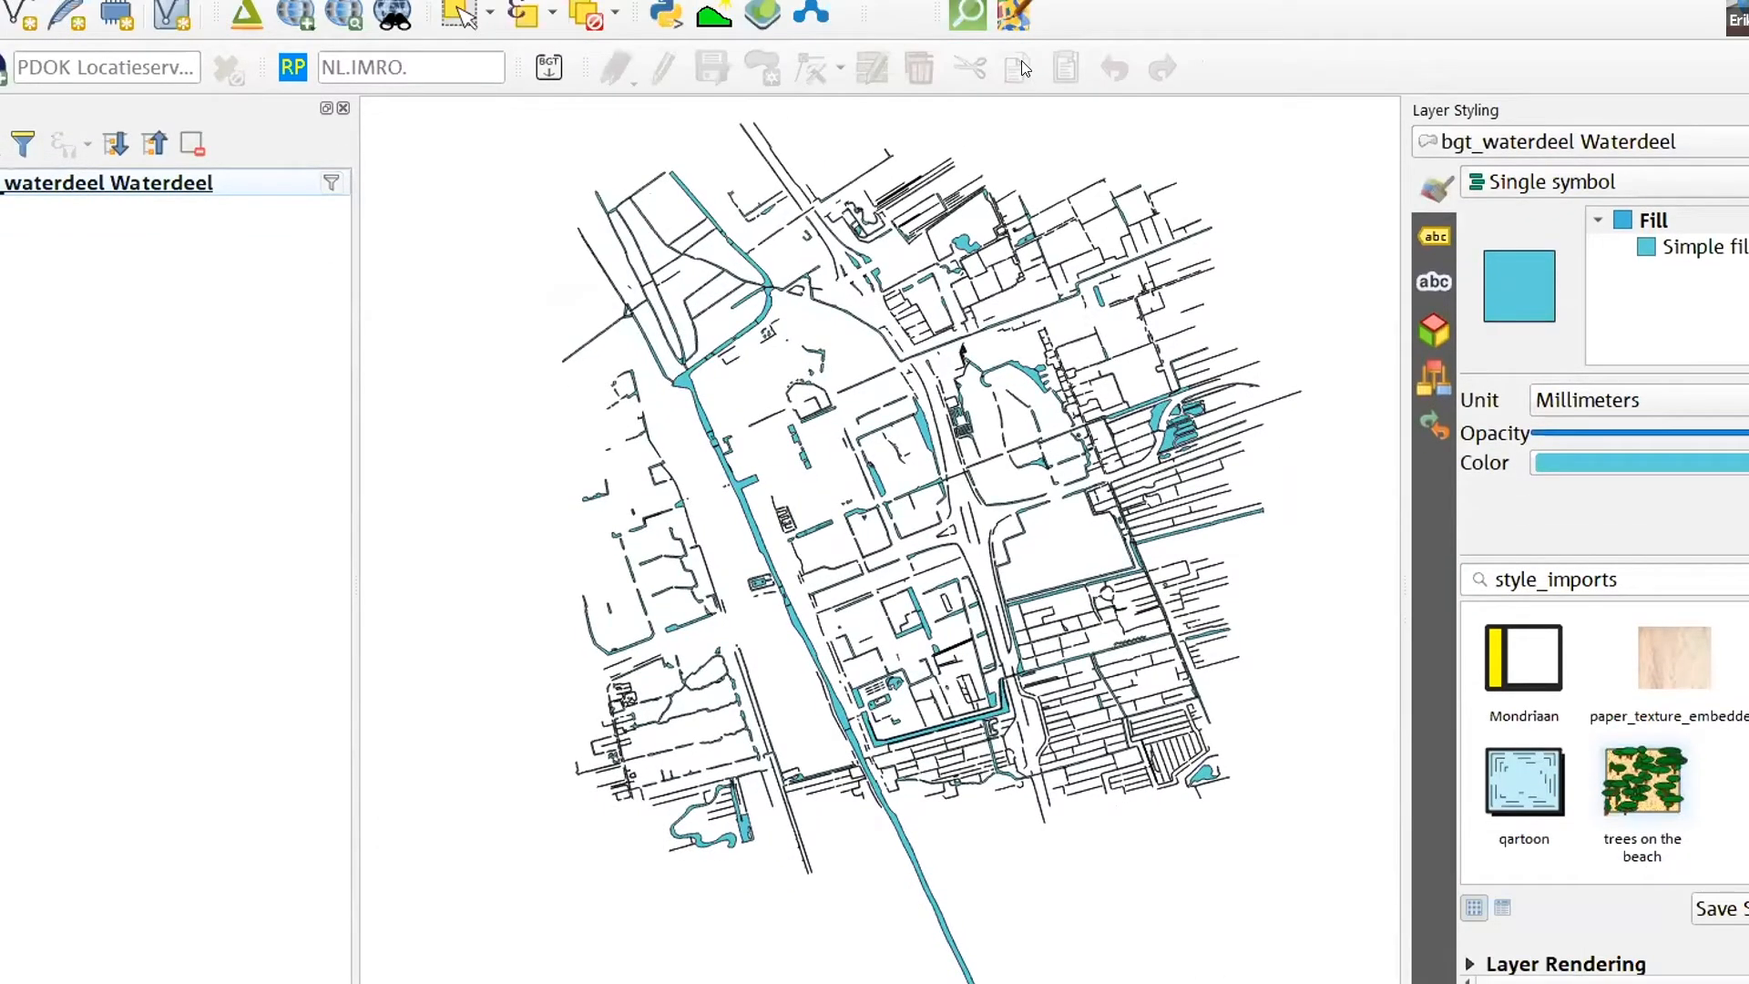
click(141, 185)
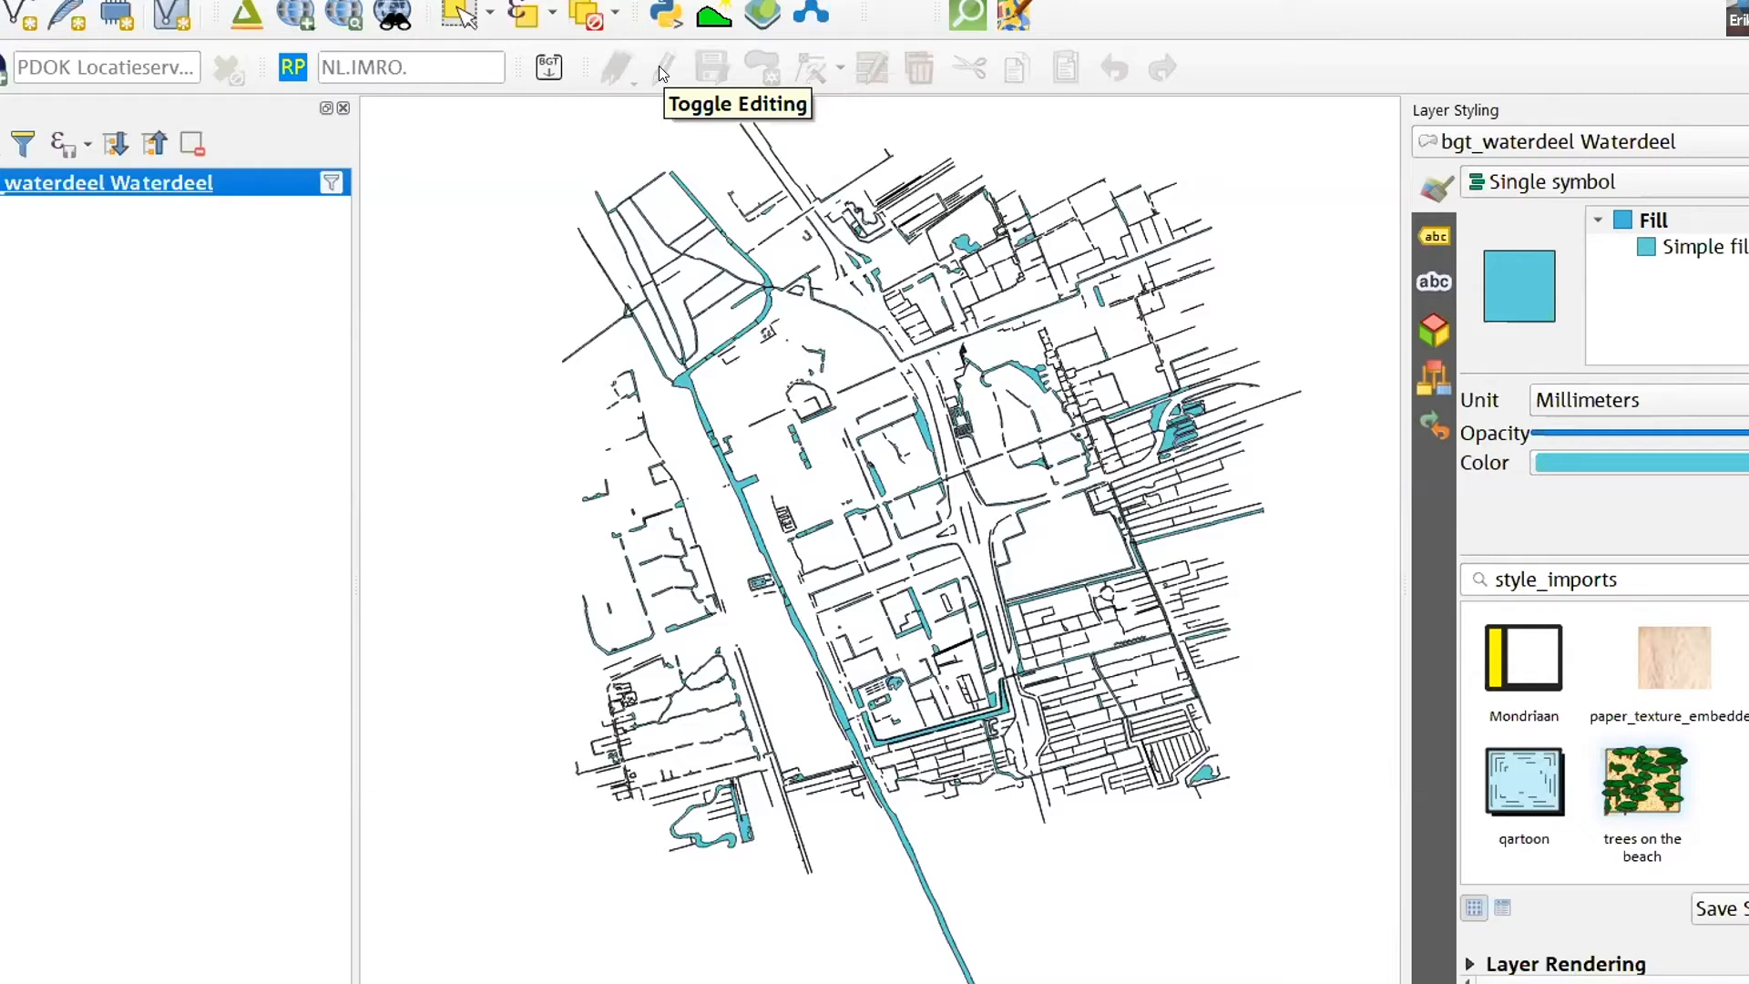
click(179, 326)
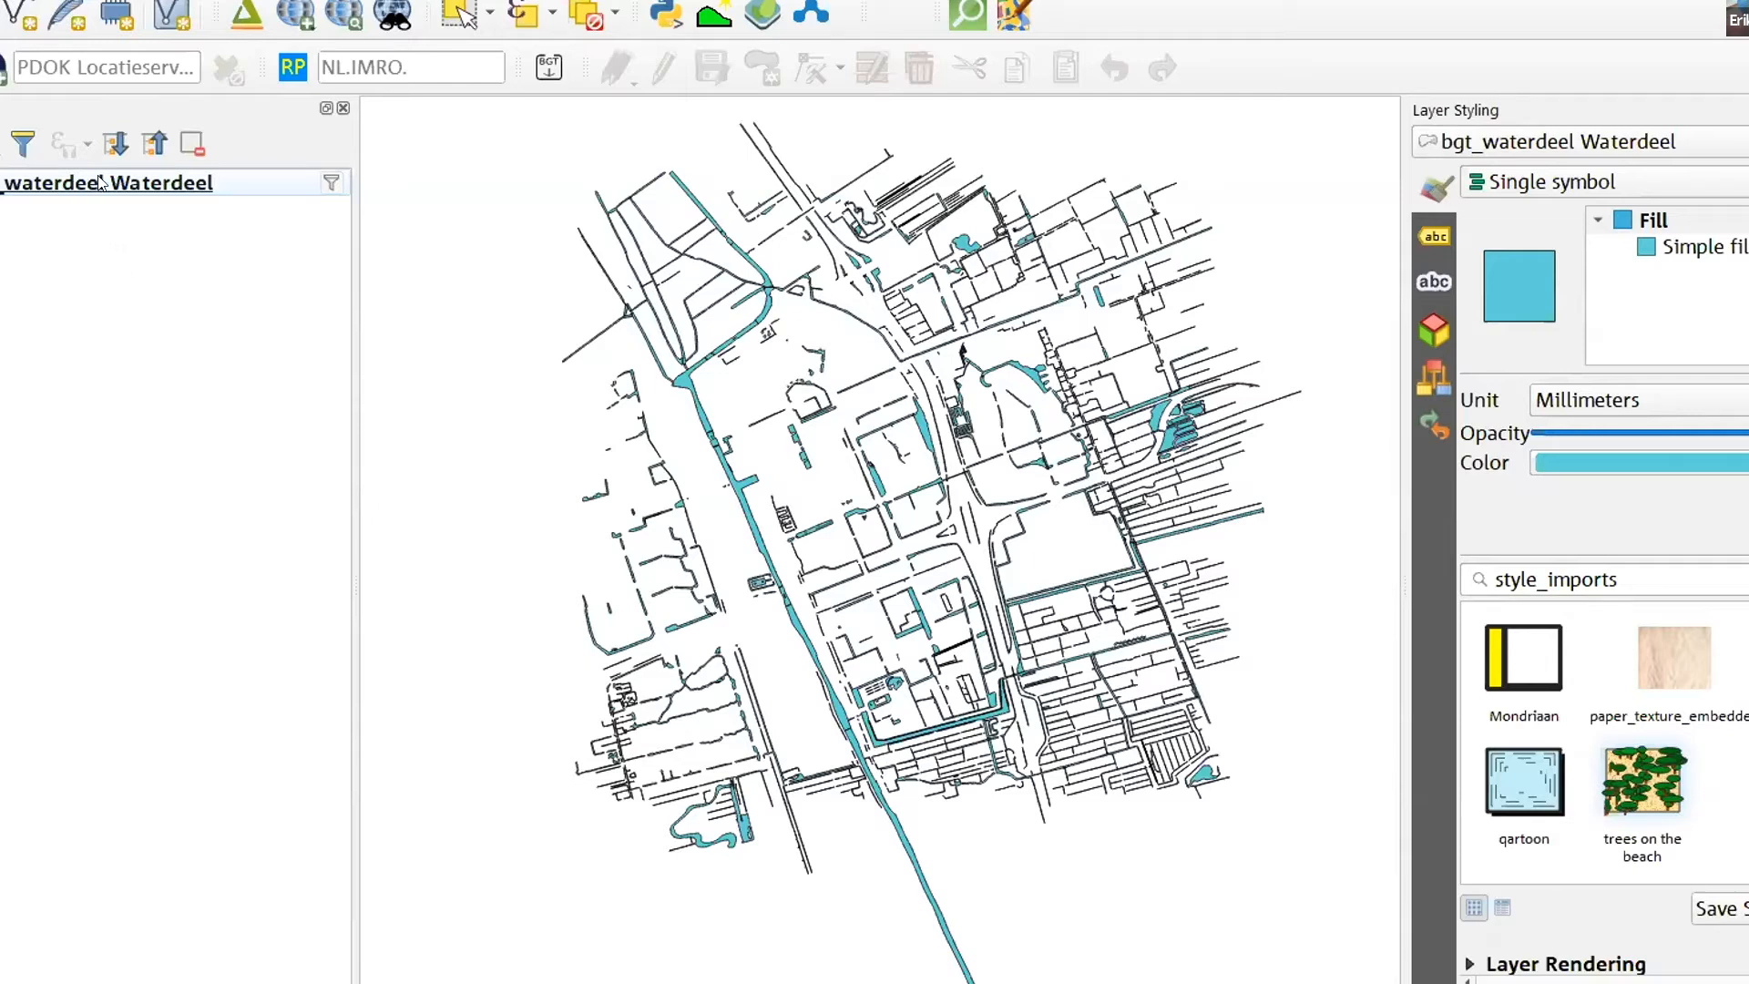
- Start exporting the bgt_waterdeel features as a GeoPackage and choose the desktop folder (Bureaublad) as the destination
mouse_move(100, 182)
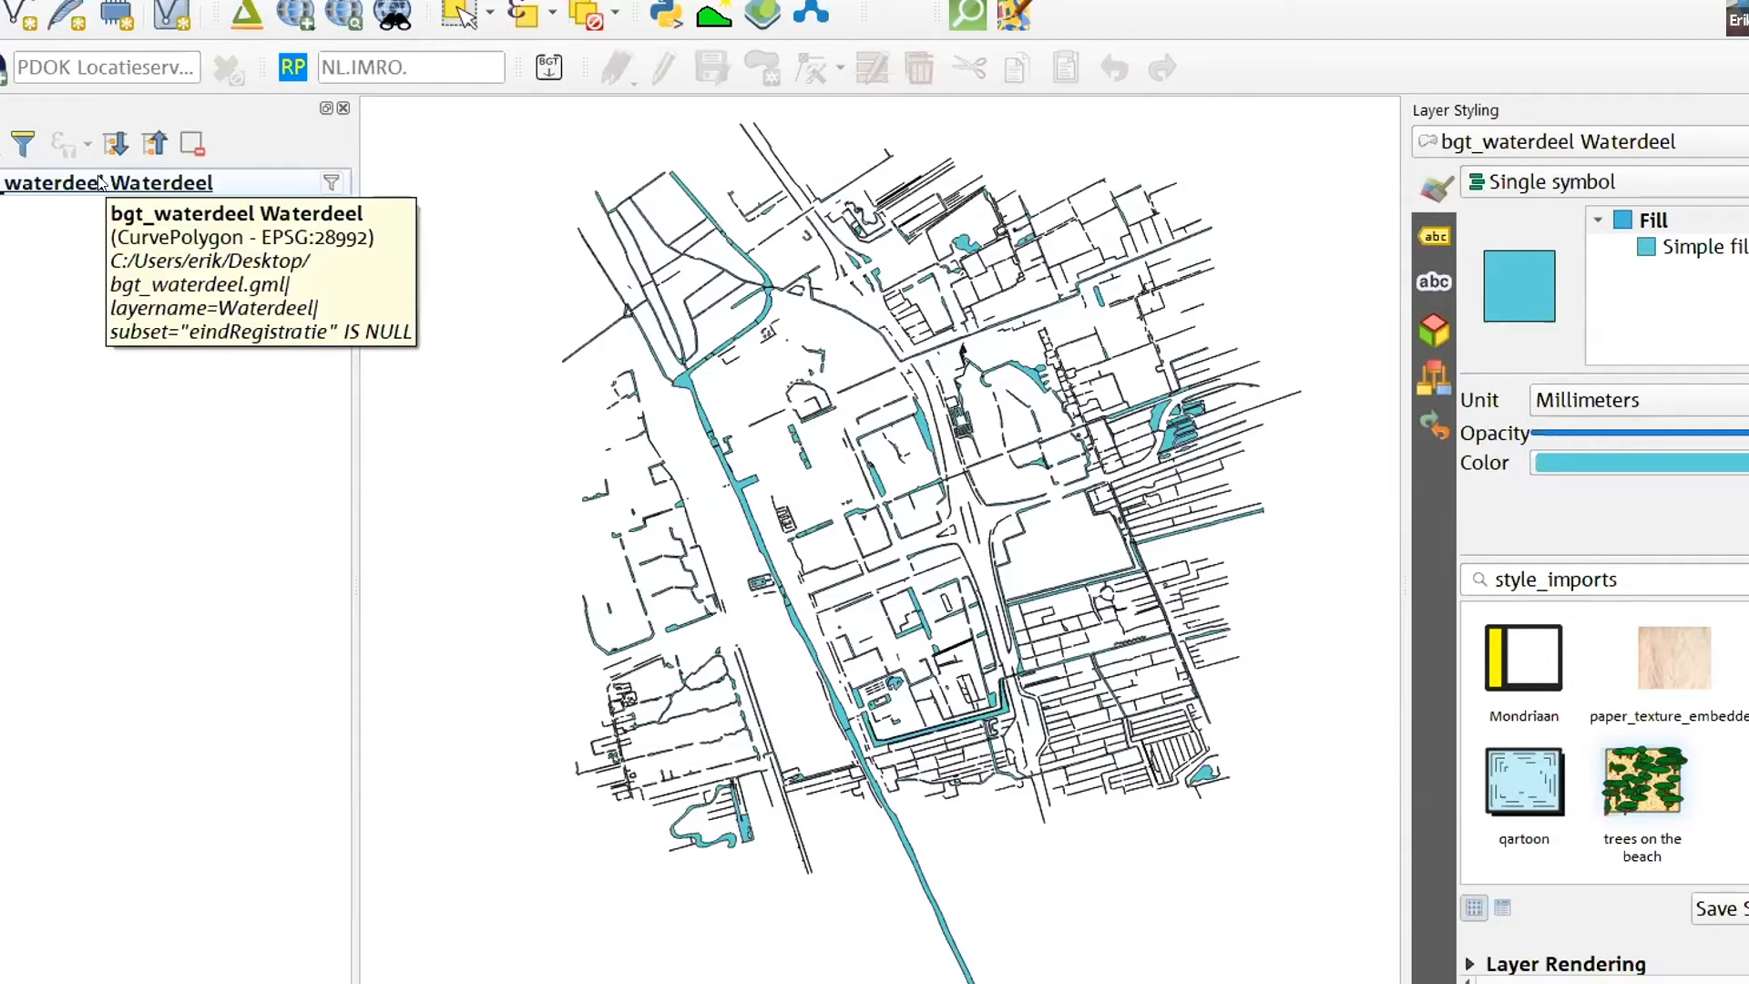
right_click(100, 182)
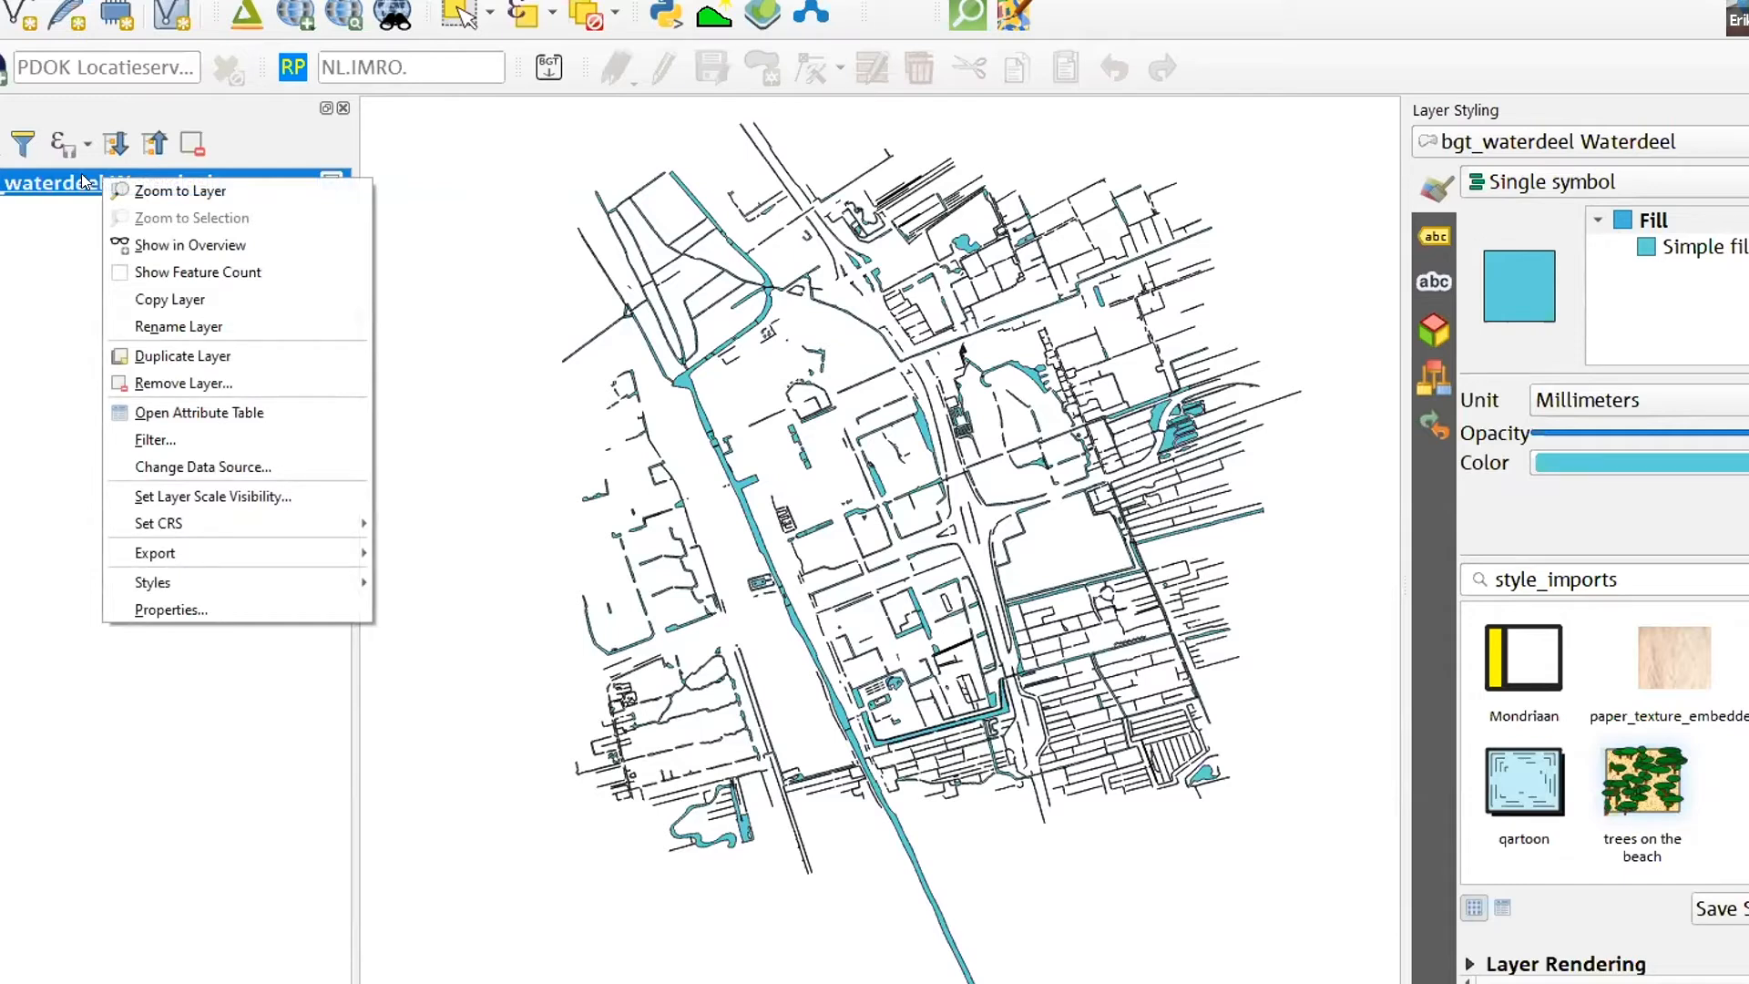
mouse_move(273, 553)
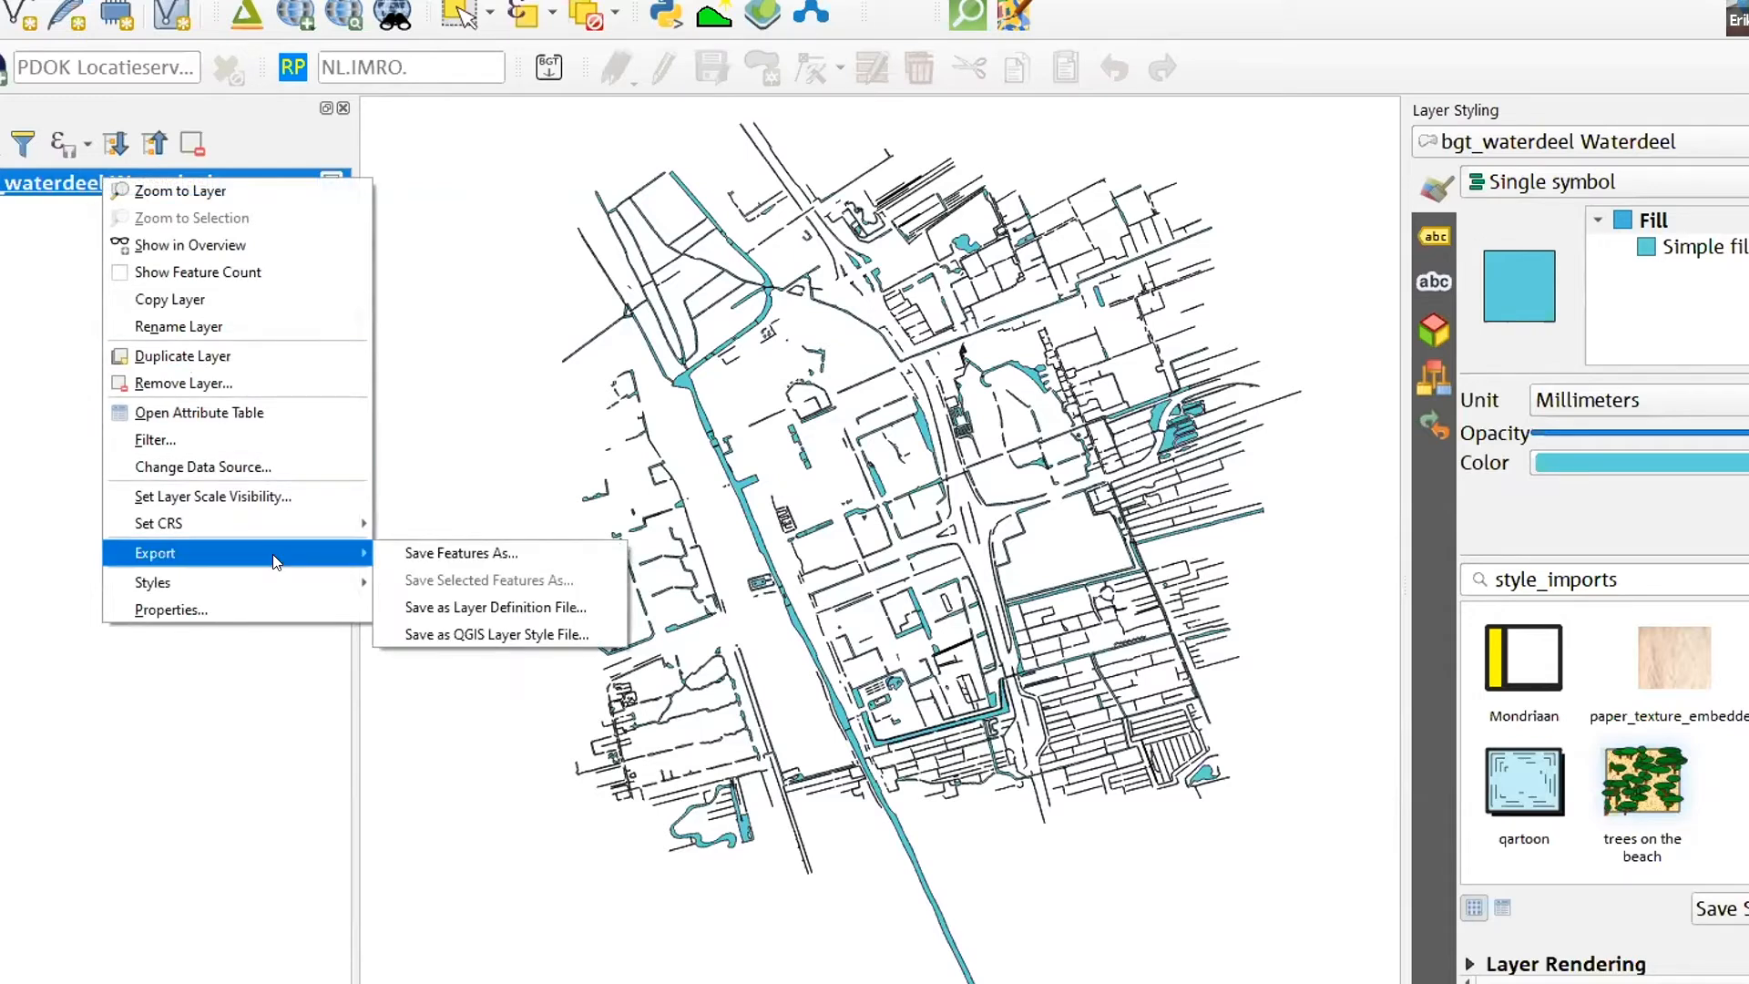
click(483, 558)
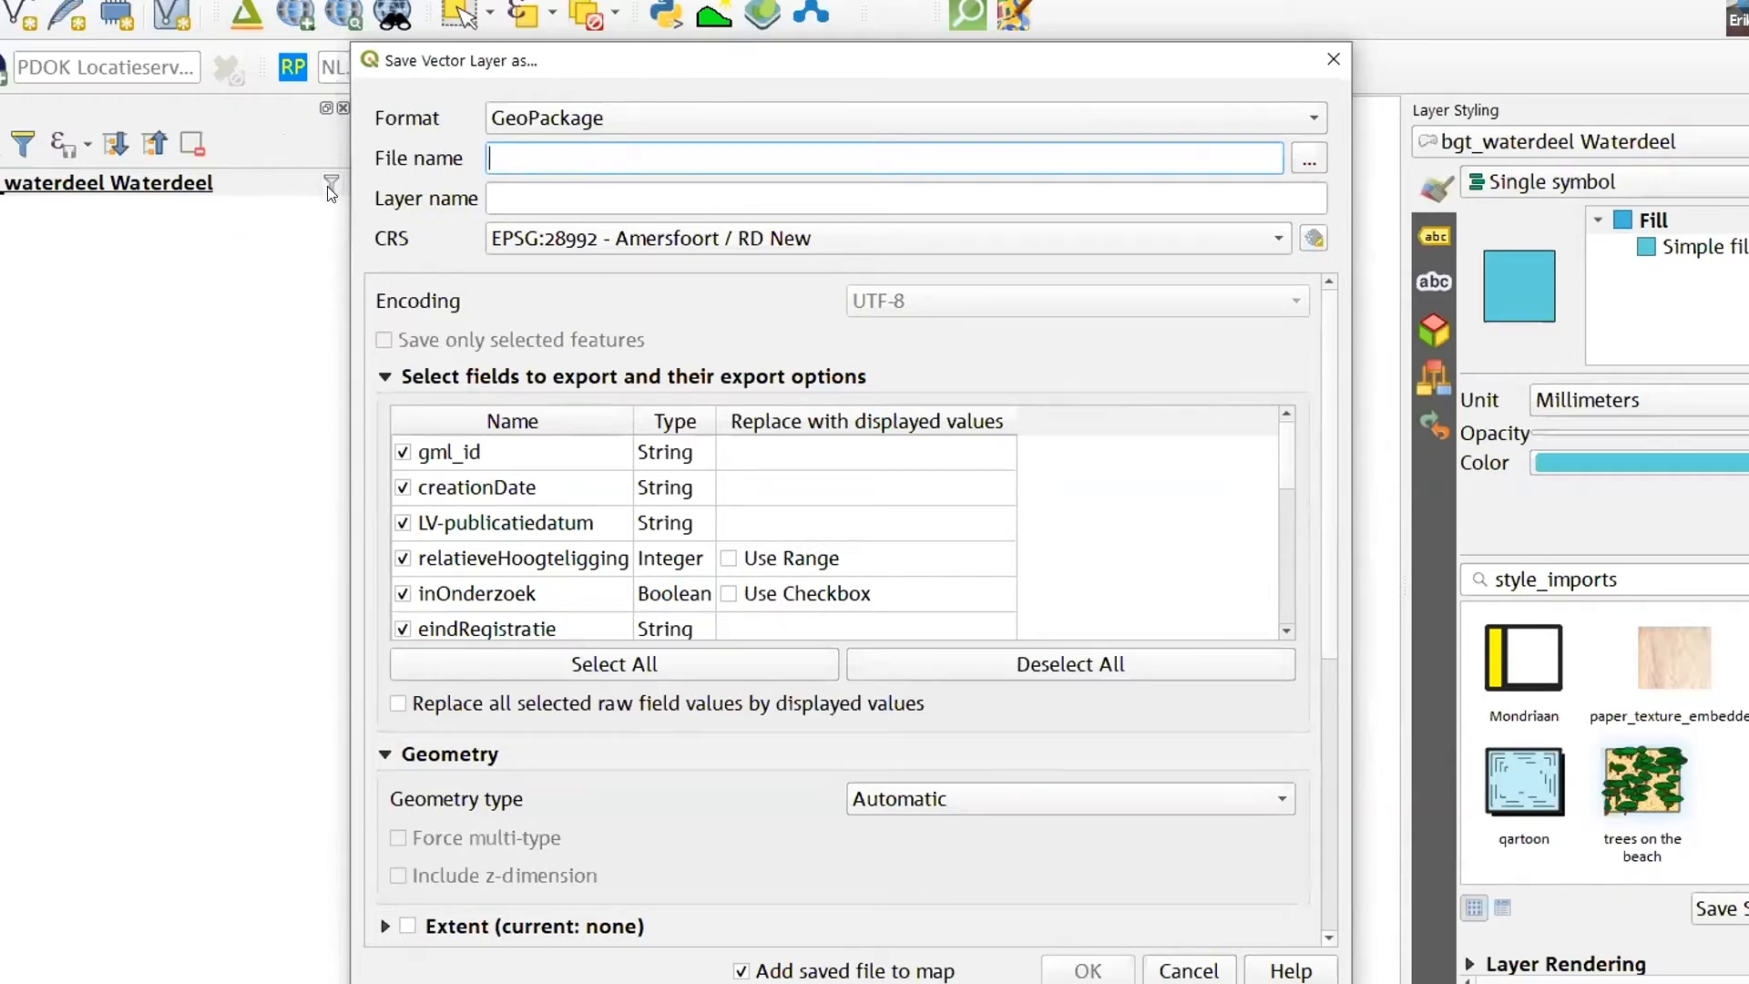
drag(586, 67, 739, 62)
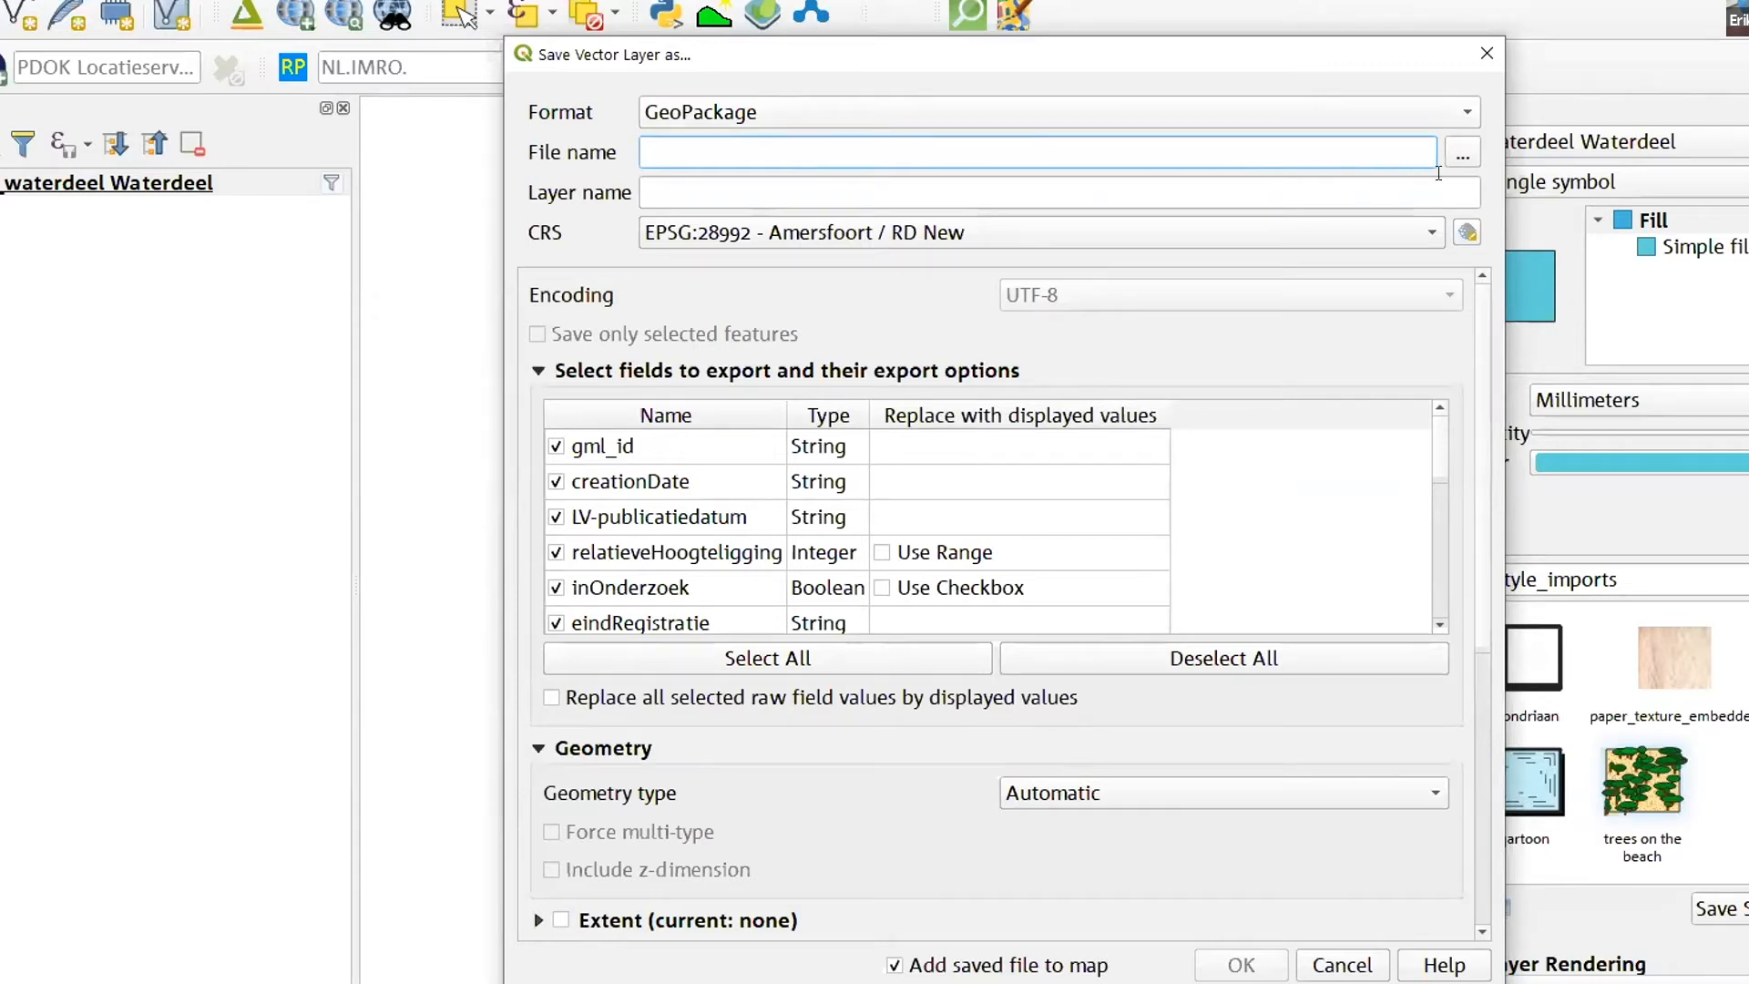
click(1471, 156)
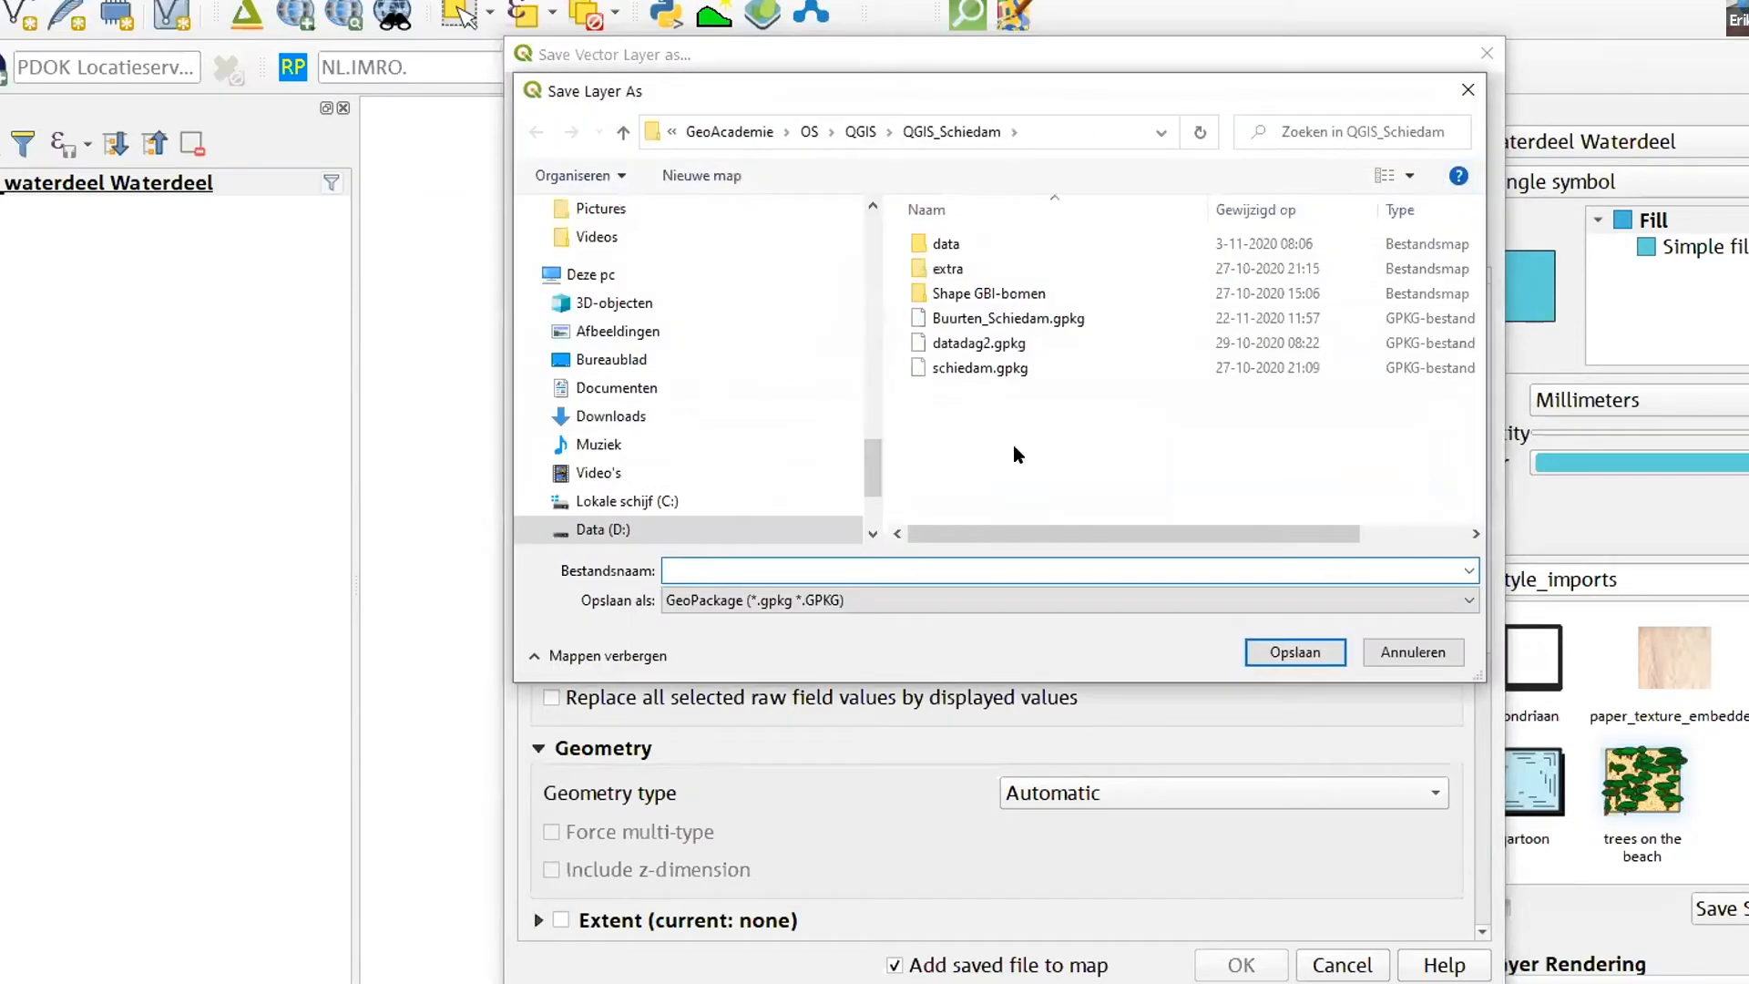
click(770, 359)
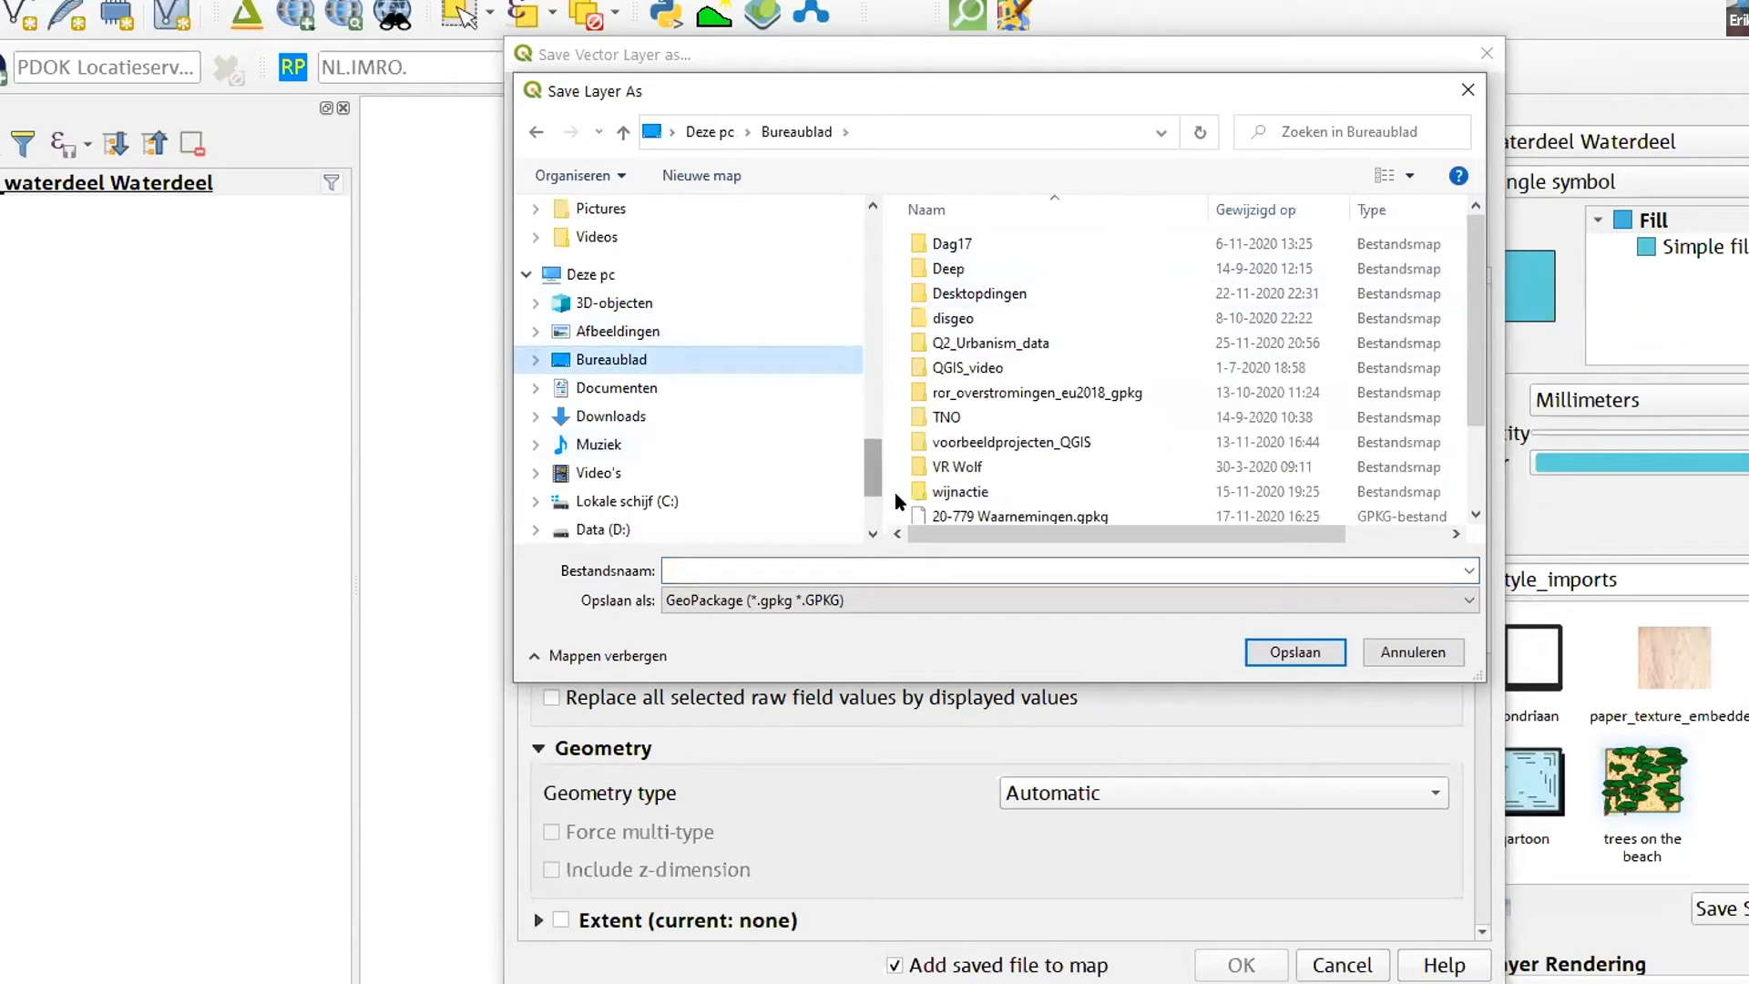
- Name the new GeoPackage file TU_Delft_Campusarea_data and confirm the save location
click(720, 571)
text(TU)
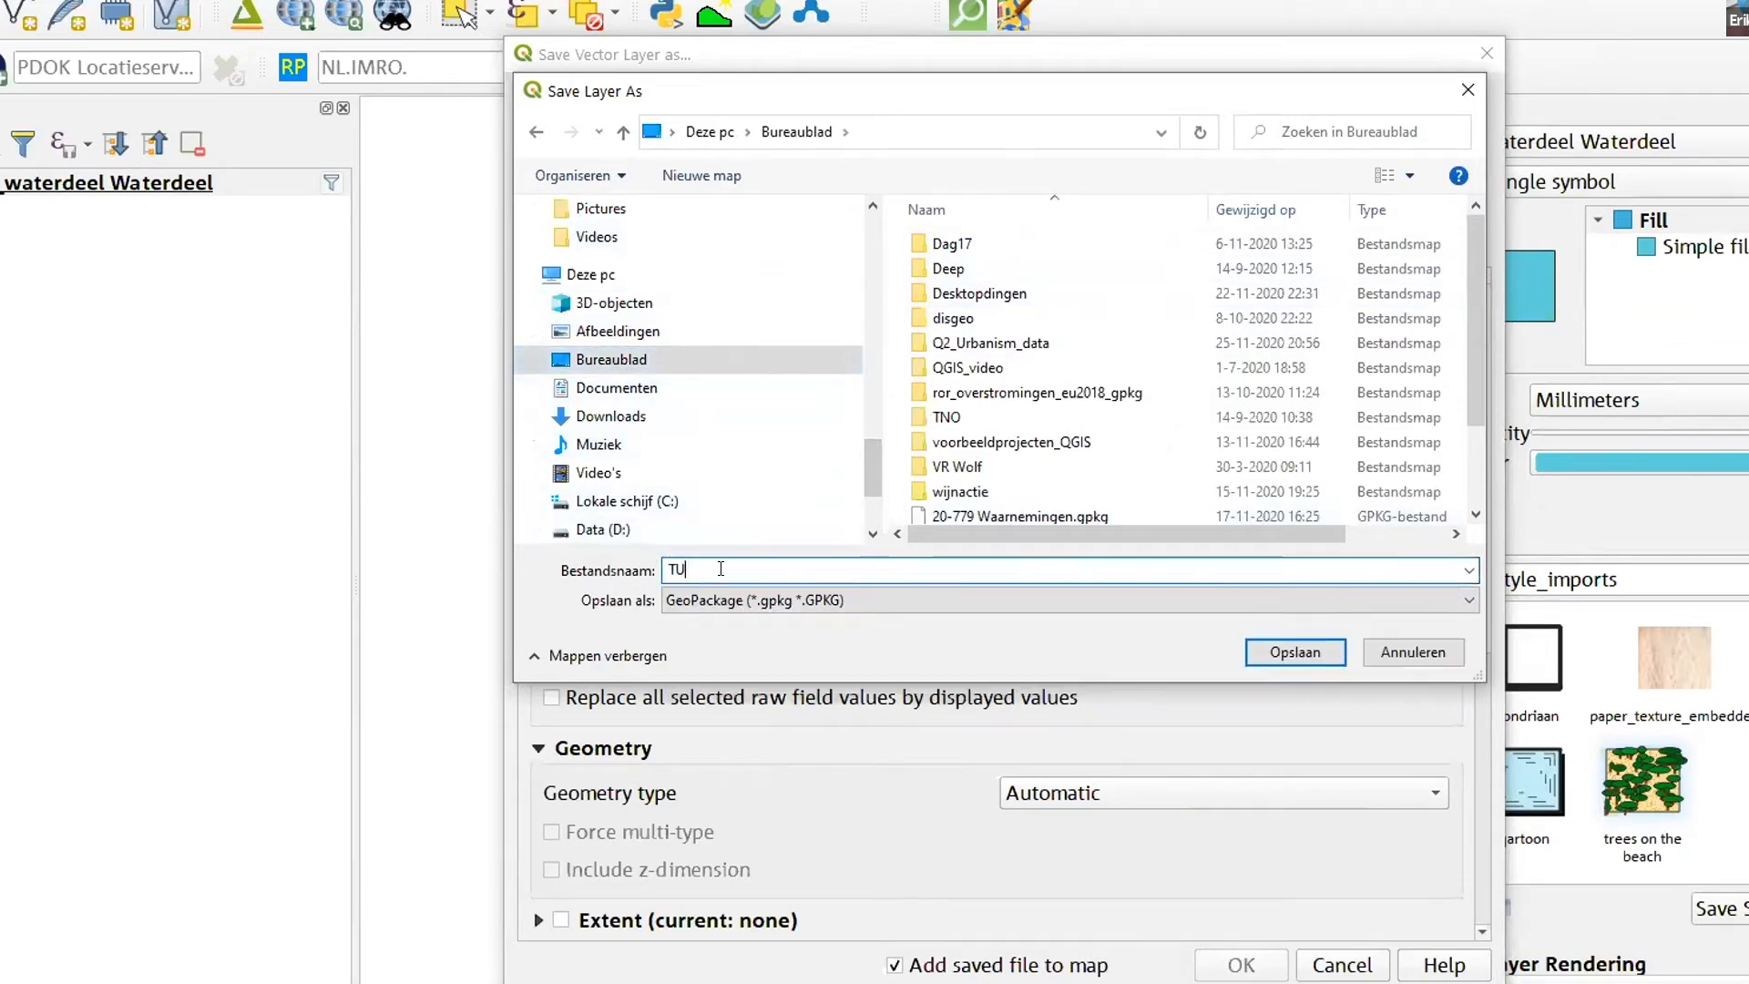
text(_Delft_Campusarea)
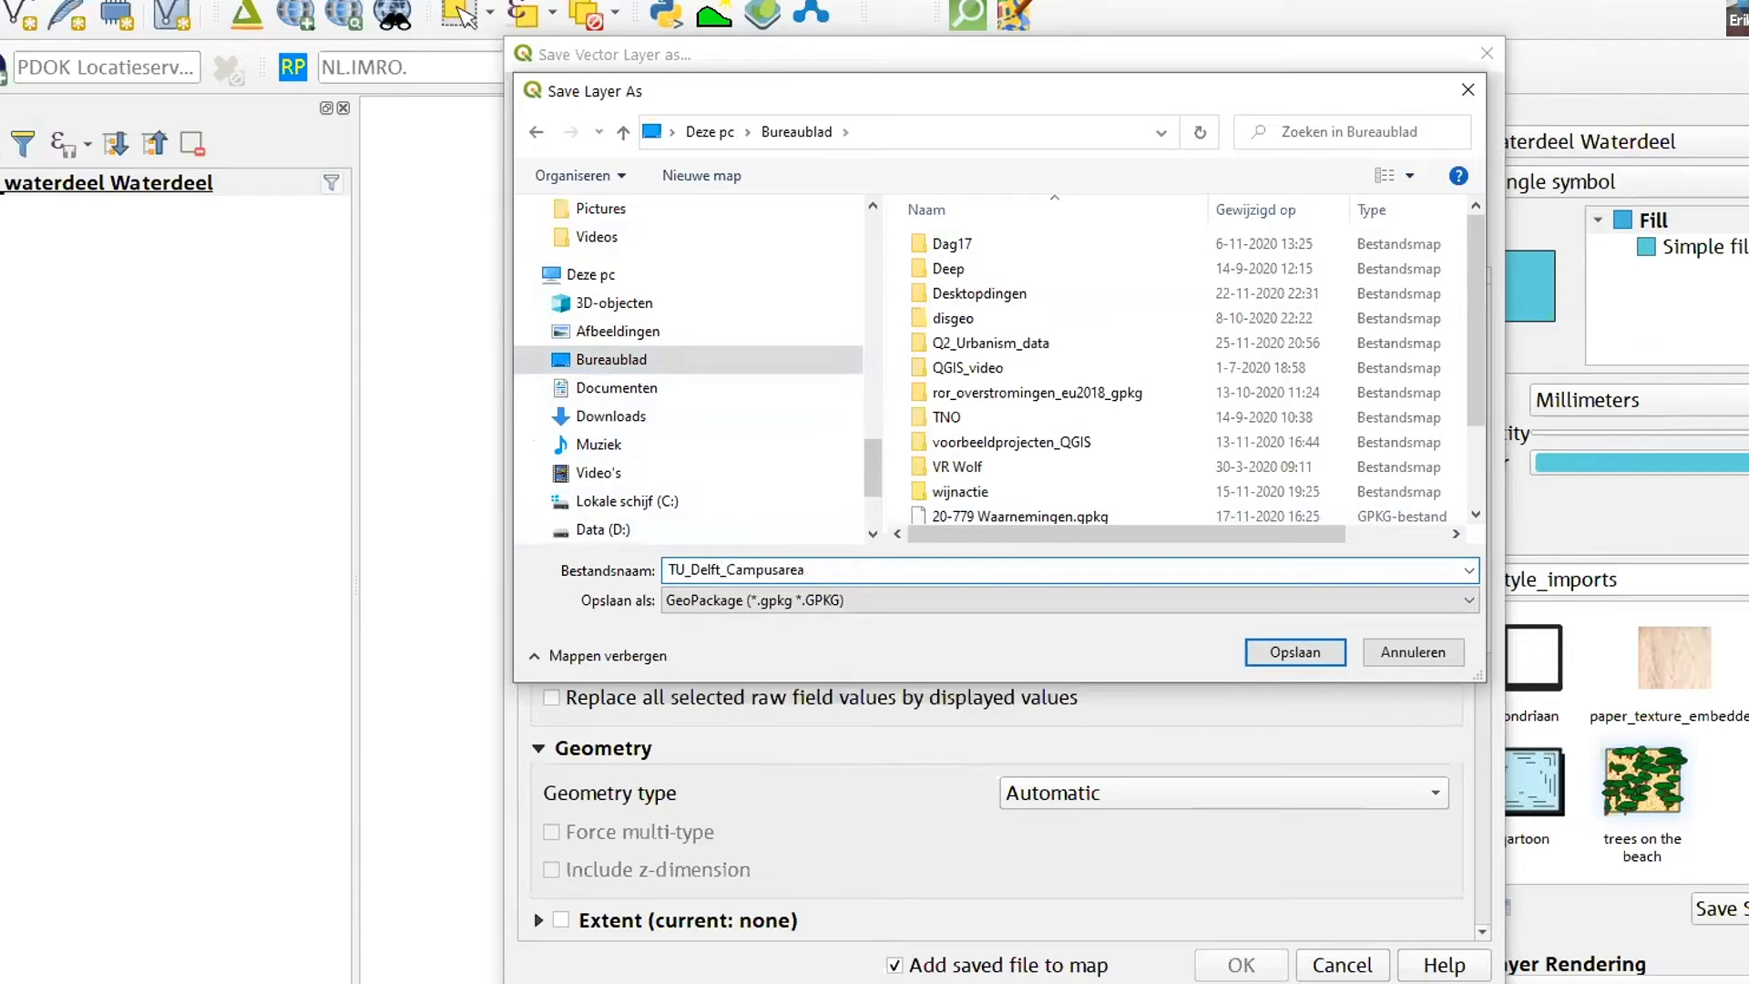
text(data)
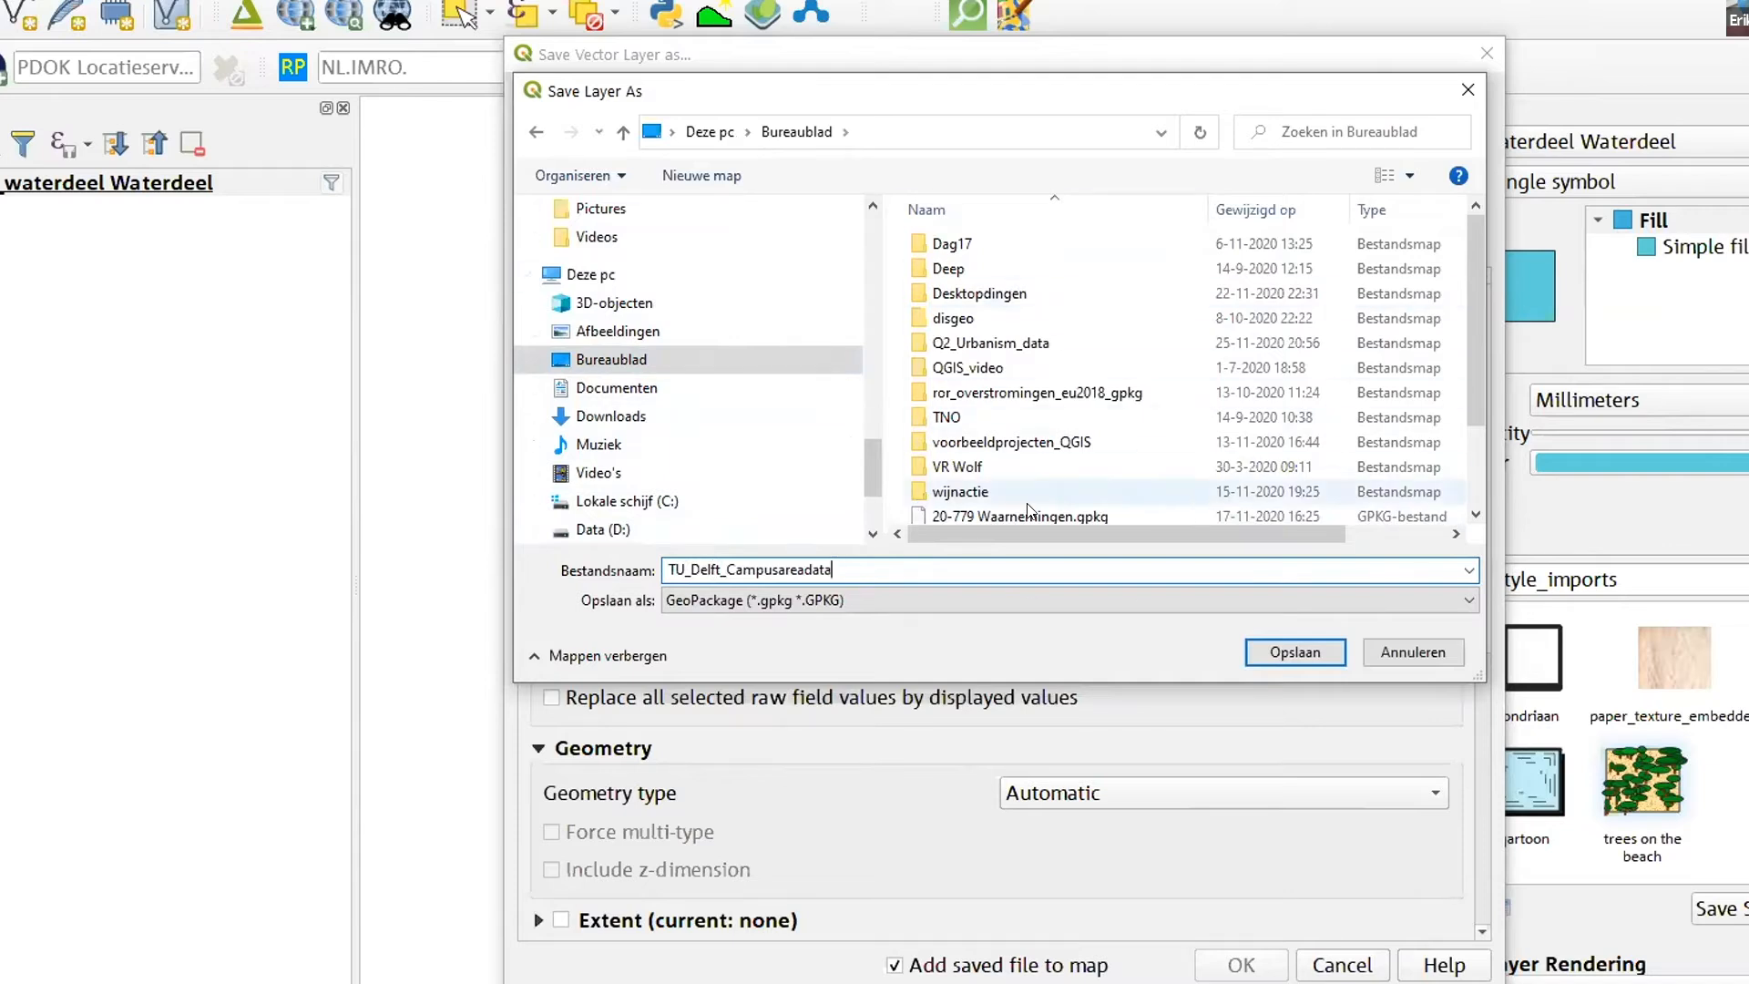
click(806, 570)
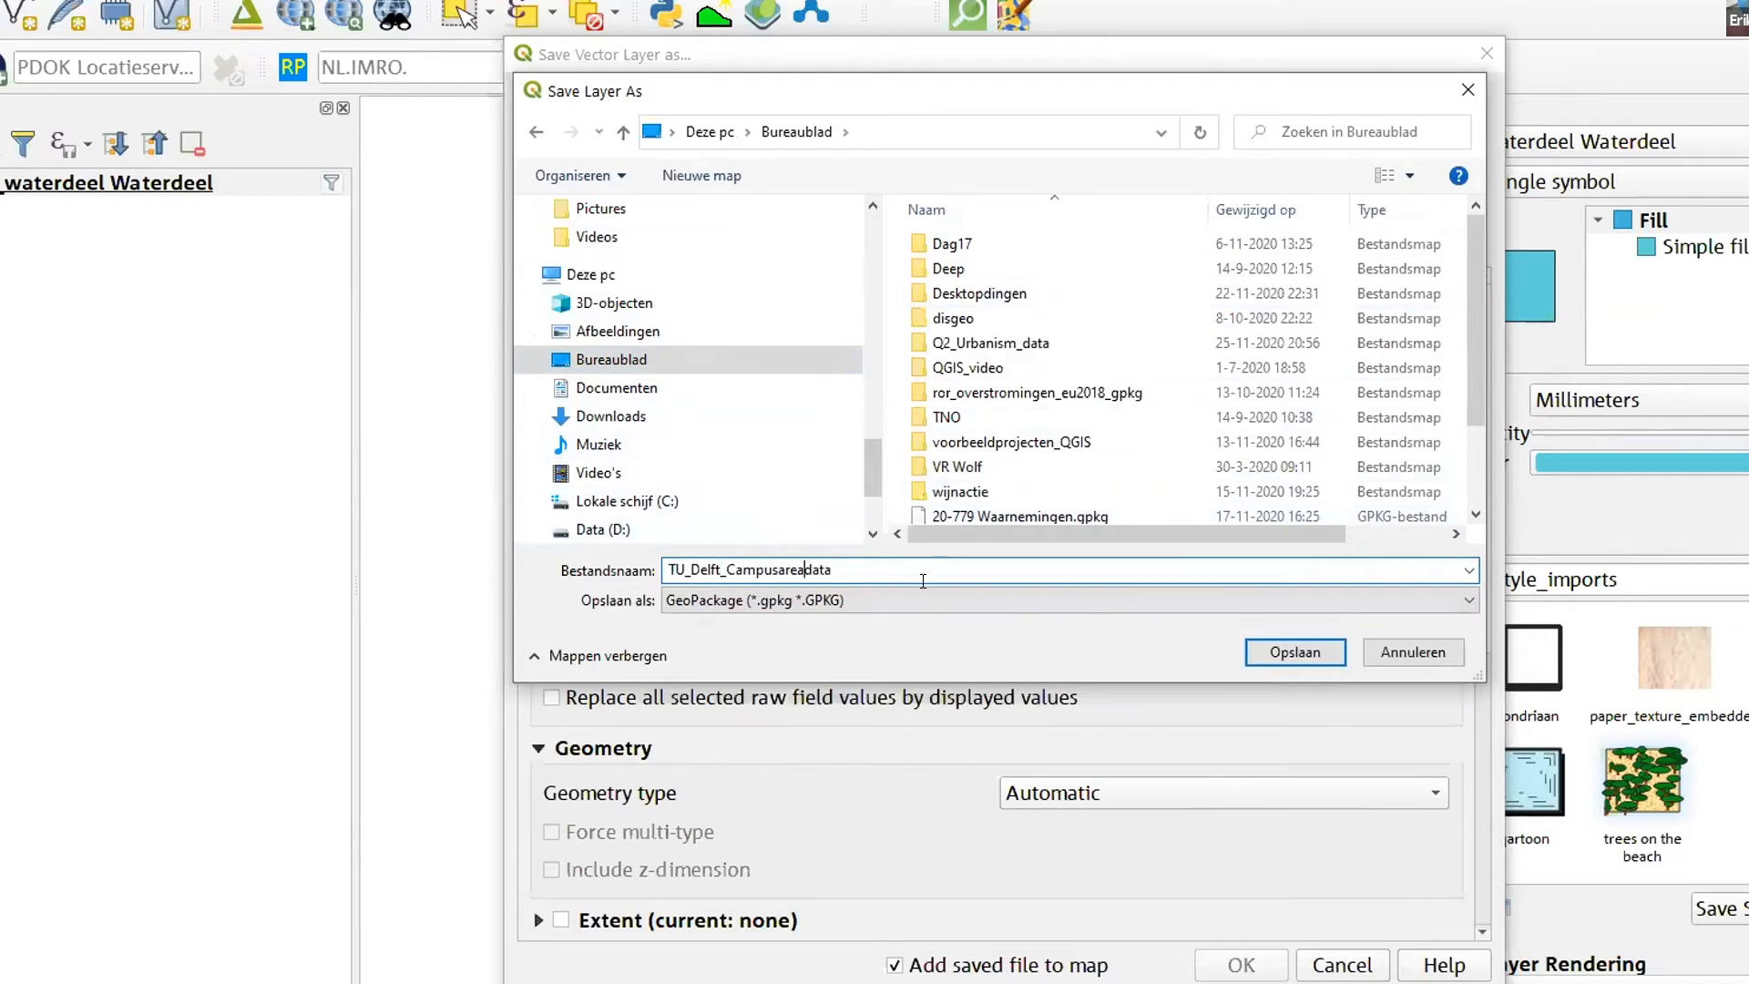
text(_)
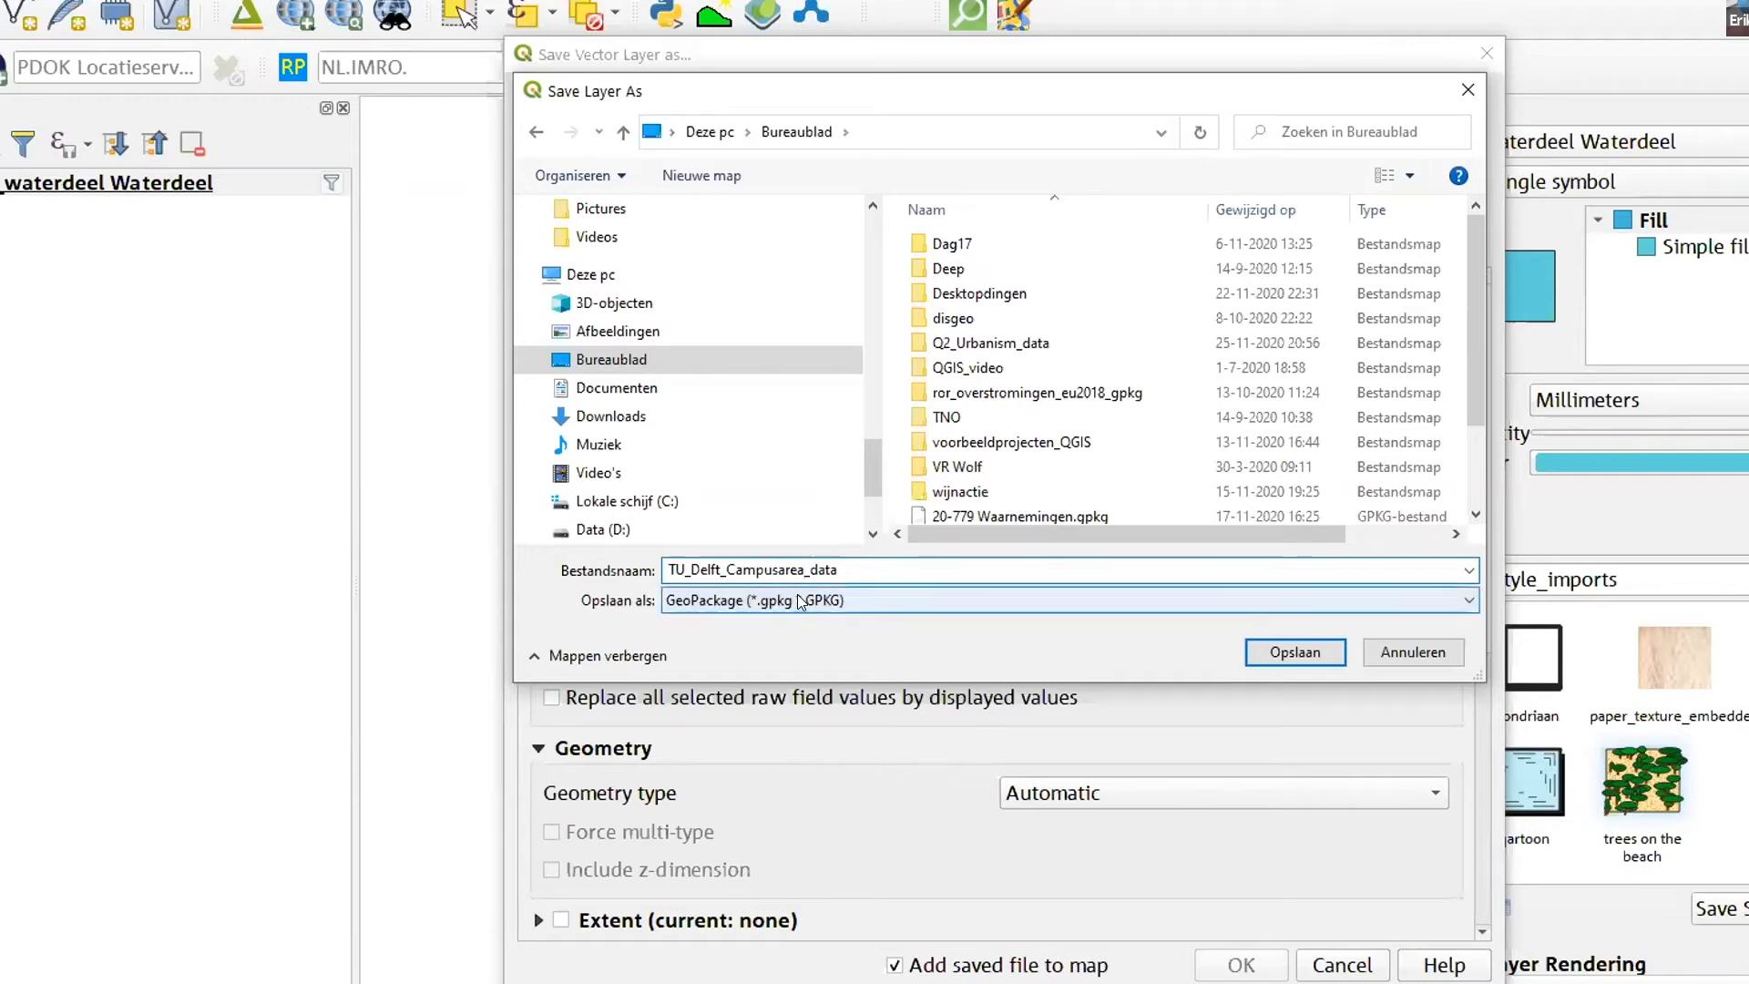
click(1289, 652)
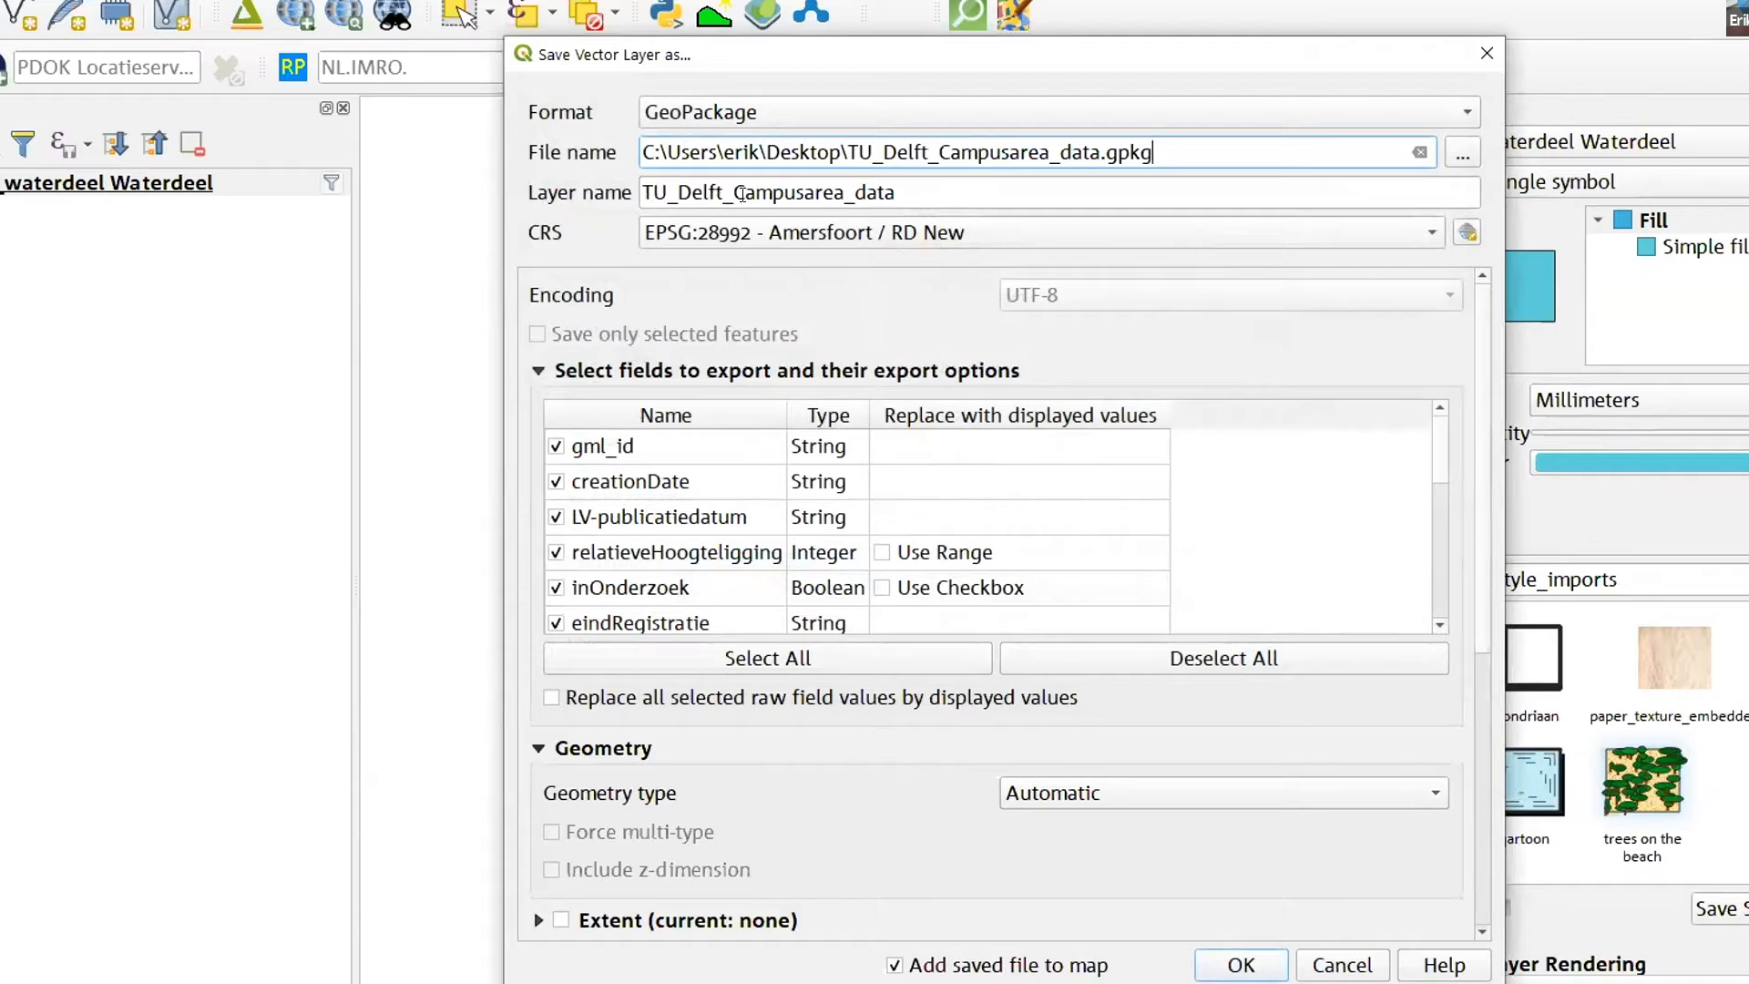
- Set the layer name inside the GeoPackage to Water
drag(893, 193, 641, 193)
click(1163, 151)
drag(1163, 151, 642, 191)
click(921, 191)
key(Home)
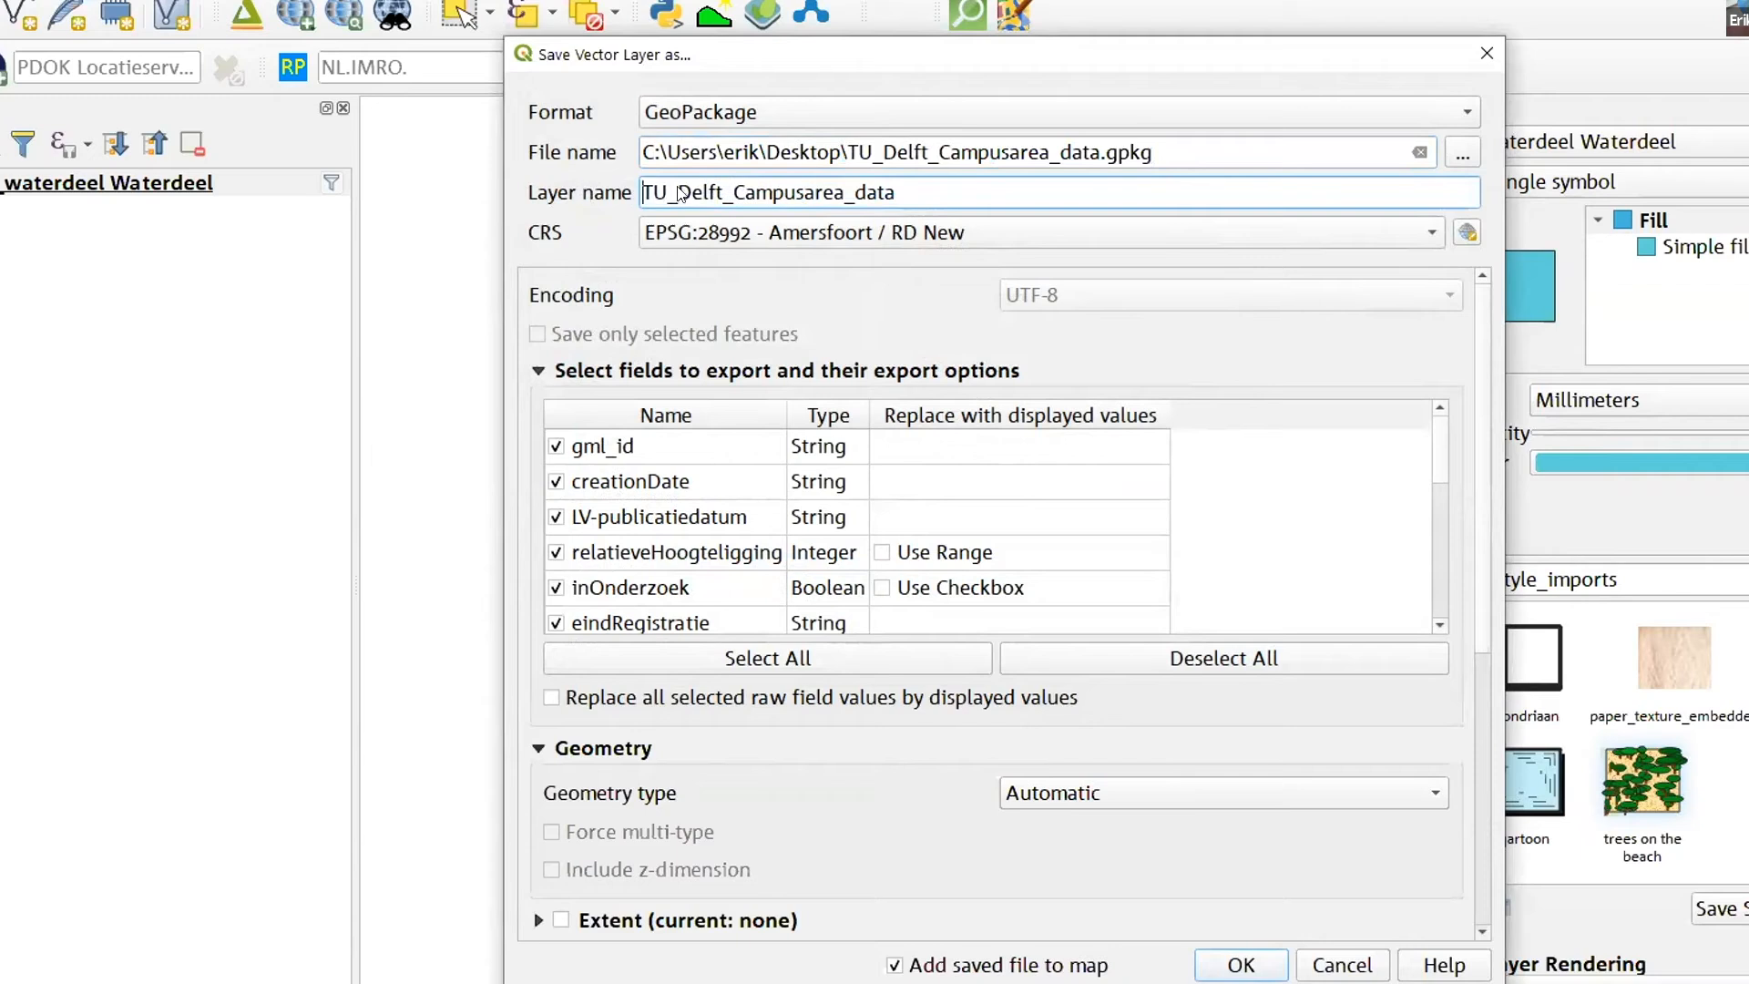
drag(921, 187, 649, 187)
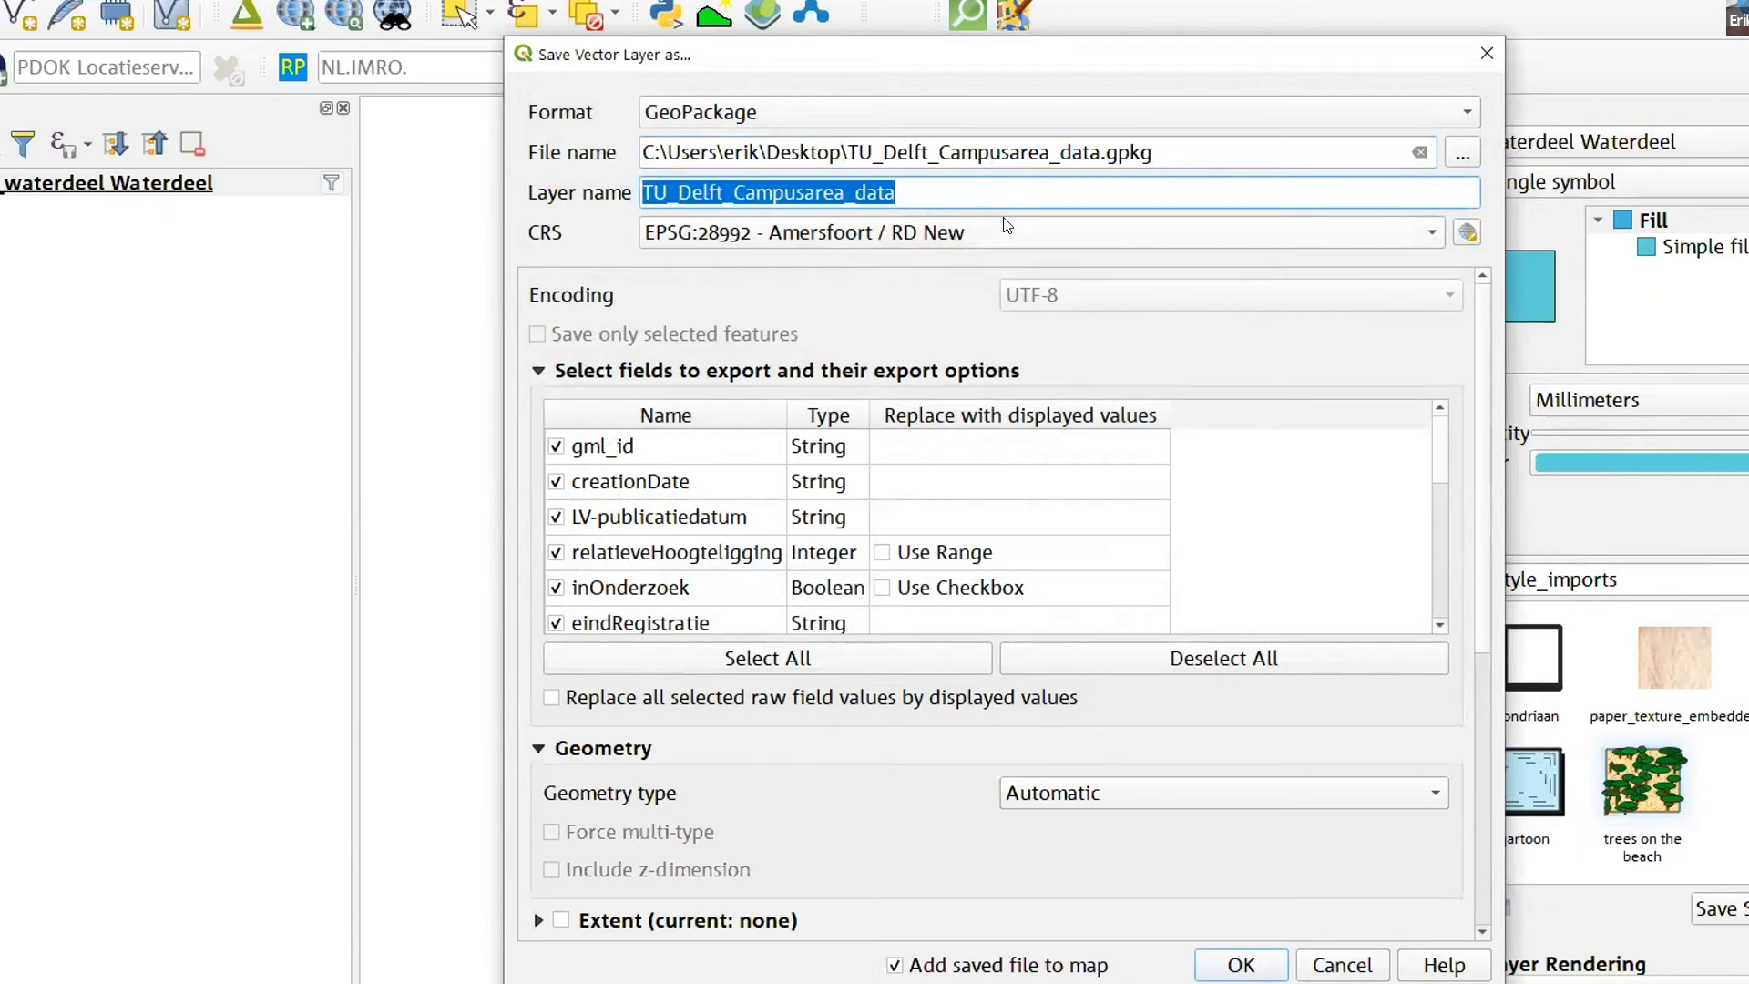
mouse_move(1007, 225)
text(Water)
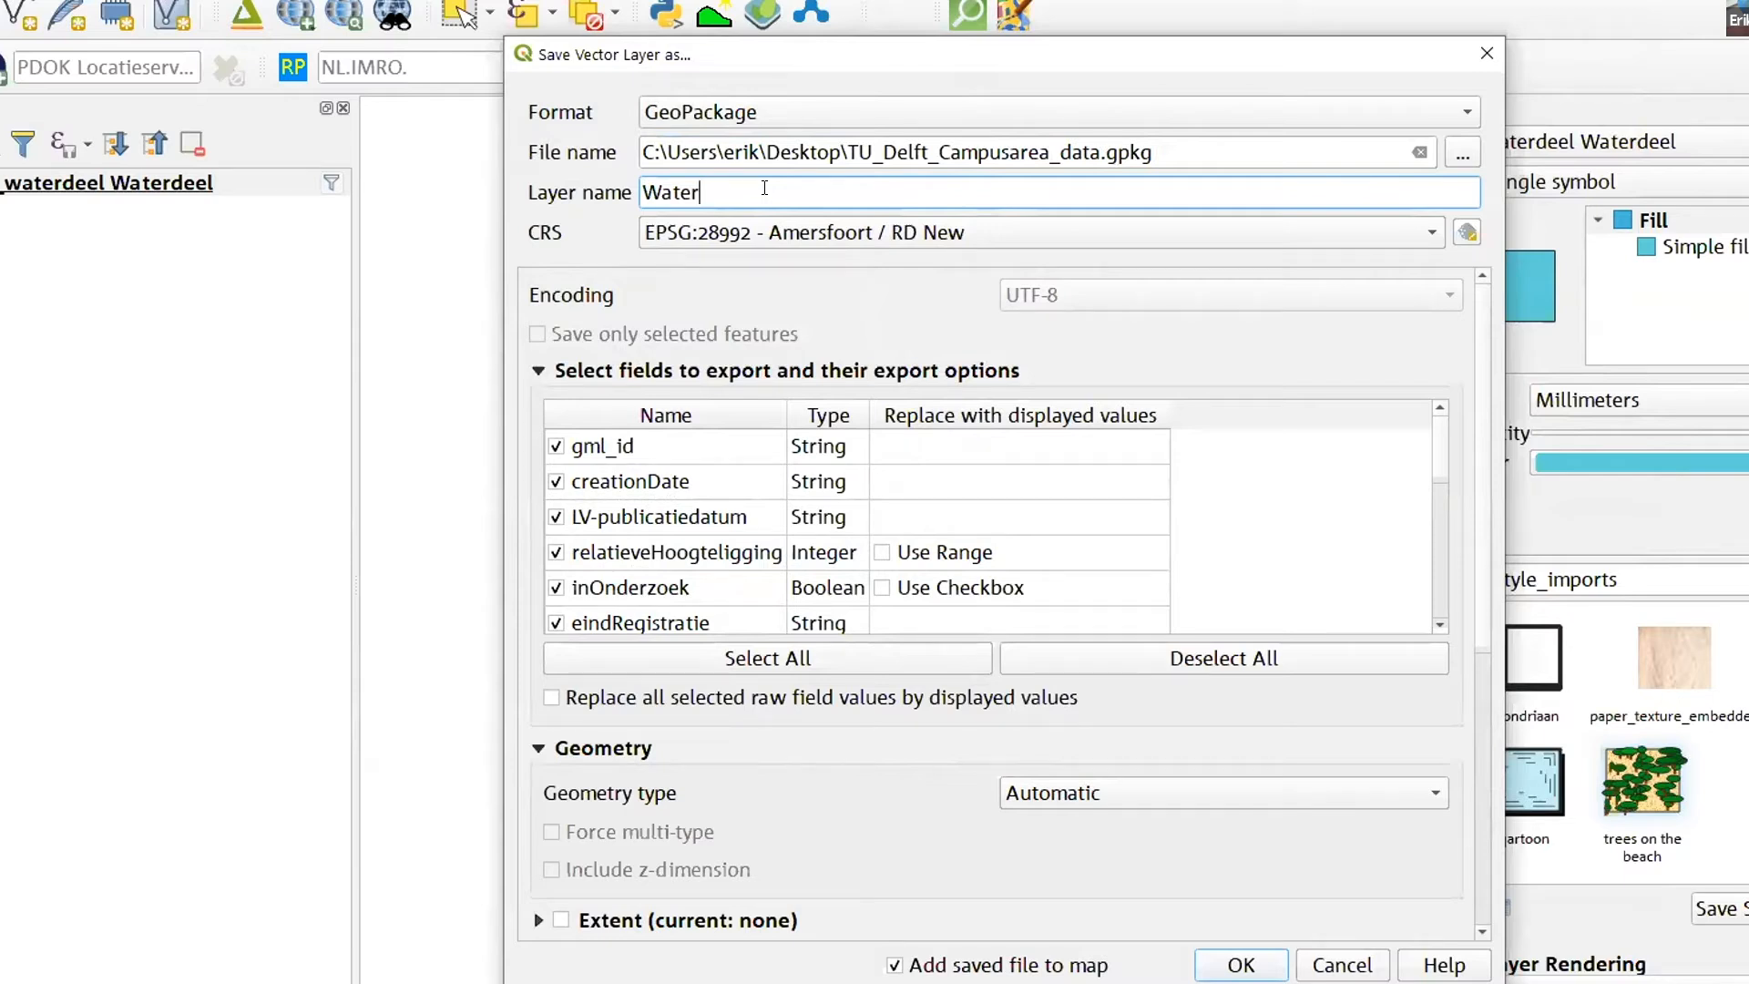
- Review the attribute fields included in the export, trying the class field's inclusion off and on again
scroll(726, 492, down, 1)
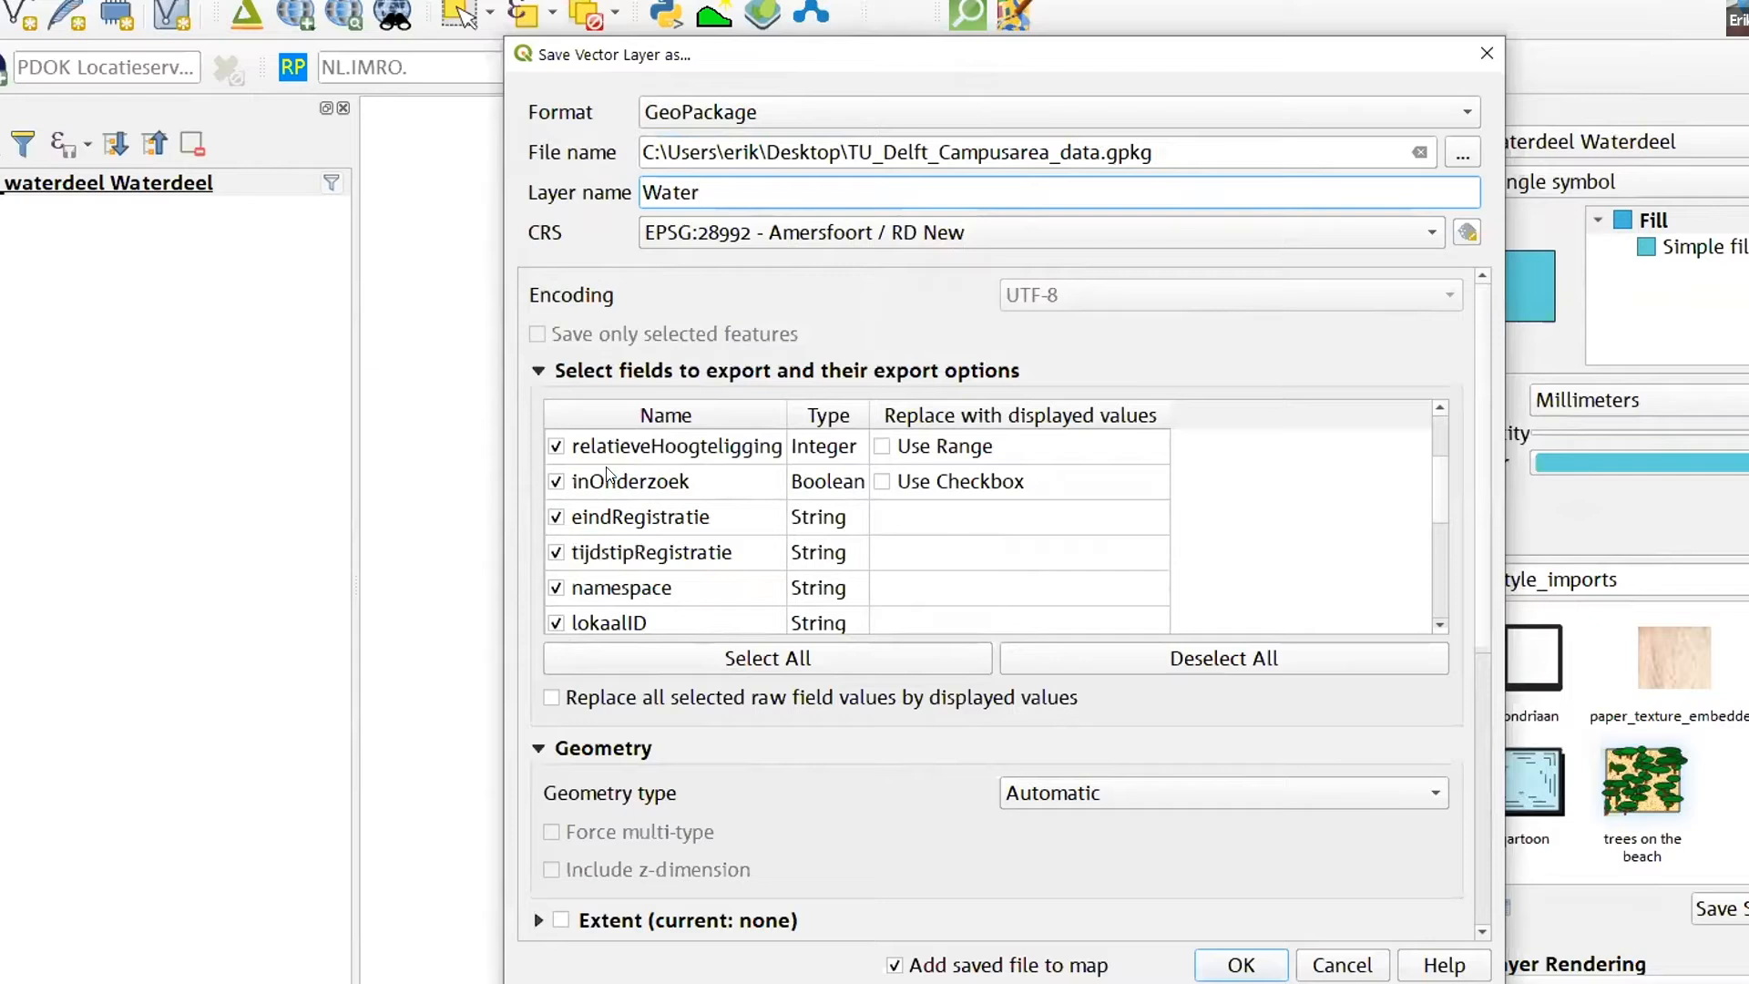
scroll(662, 528, up, 1)
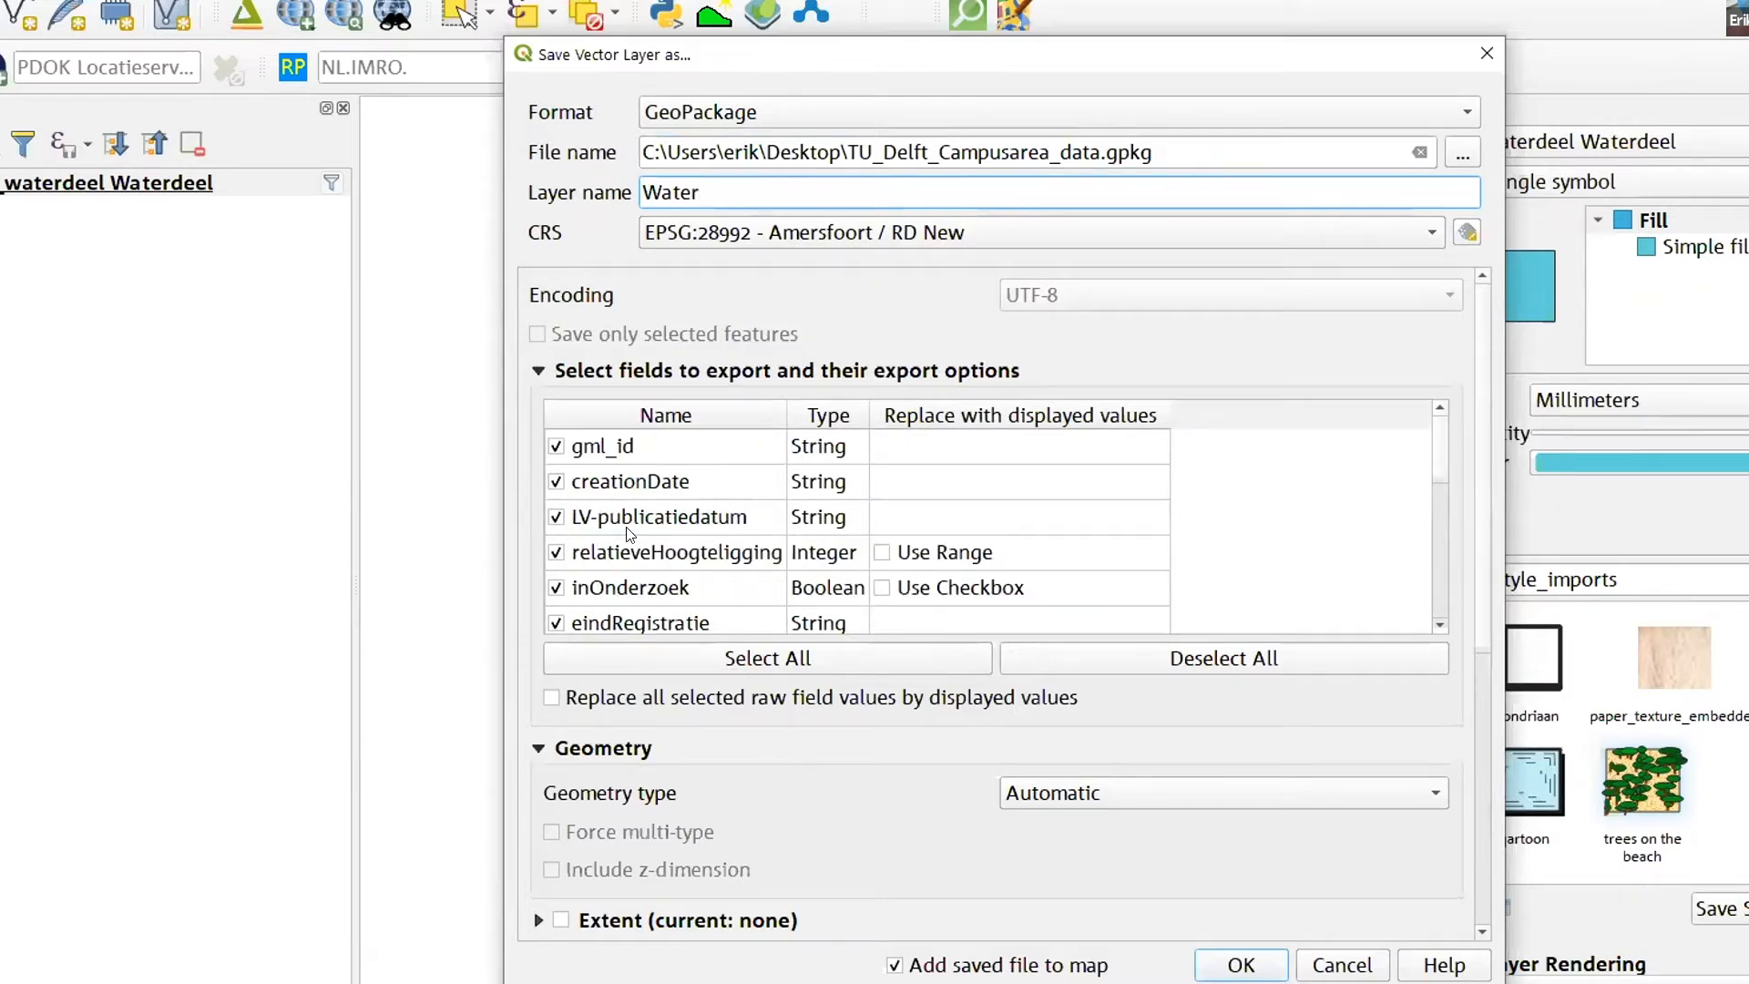
scroll(648, 490, down, 1)
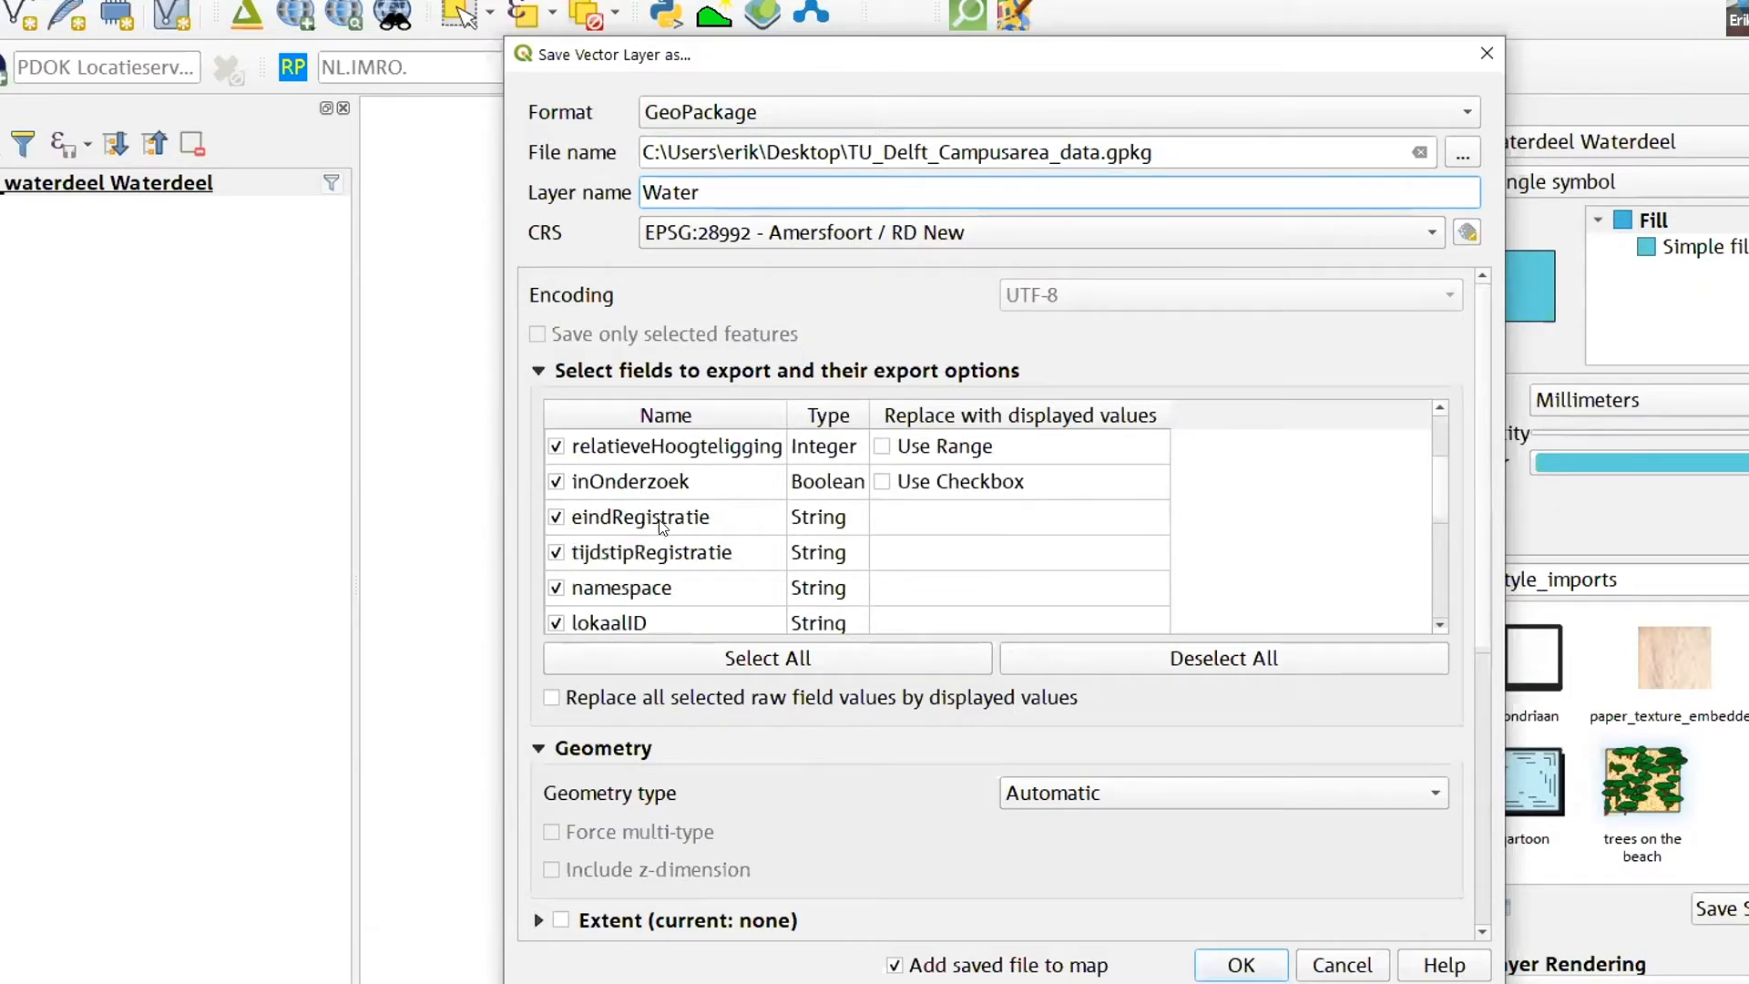
scroll(679, 545, down, 2)
click(556, 544)
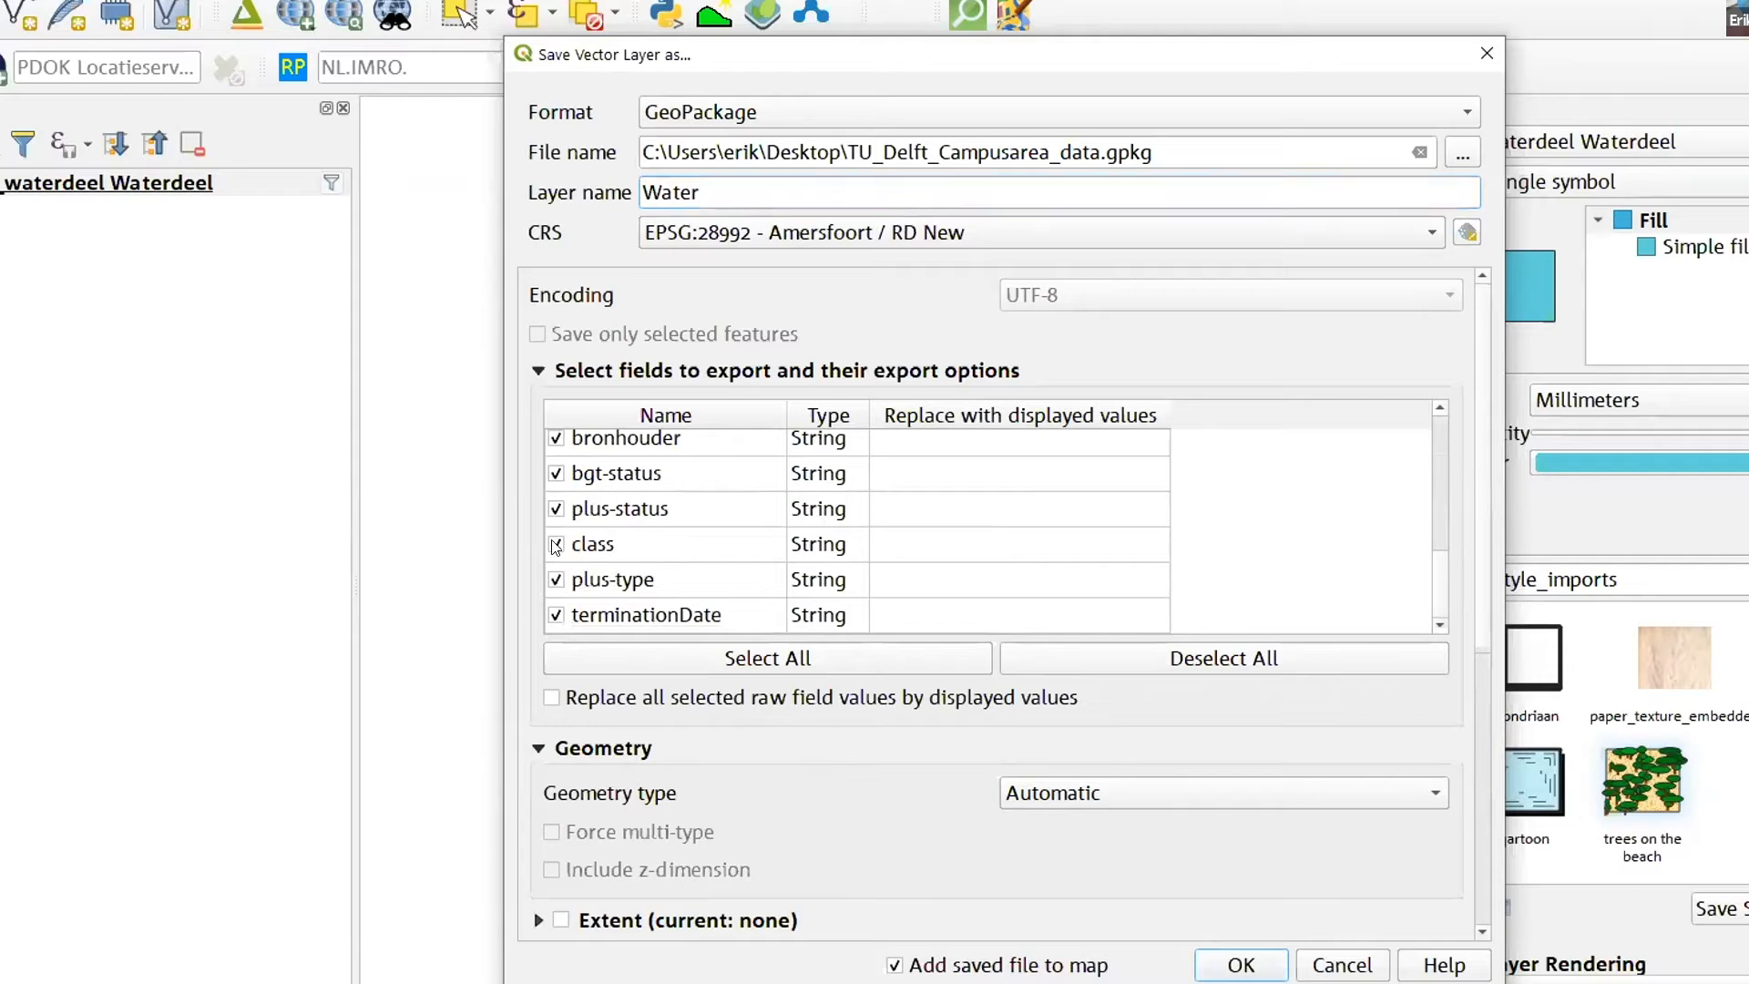
click(557, 546)
click(557, 547)
- Check the remaining layer options and the CRS, then export the Water layer to the GeoPackage and add it to the map
scroll(557, 546, down, 2)
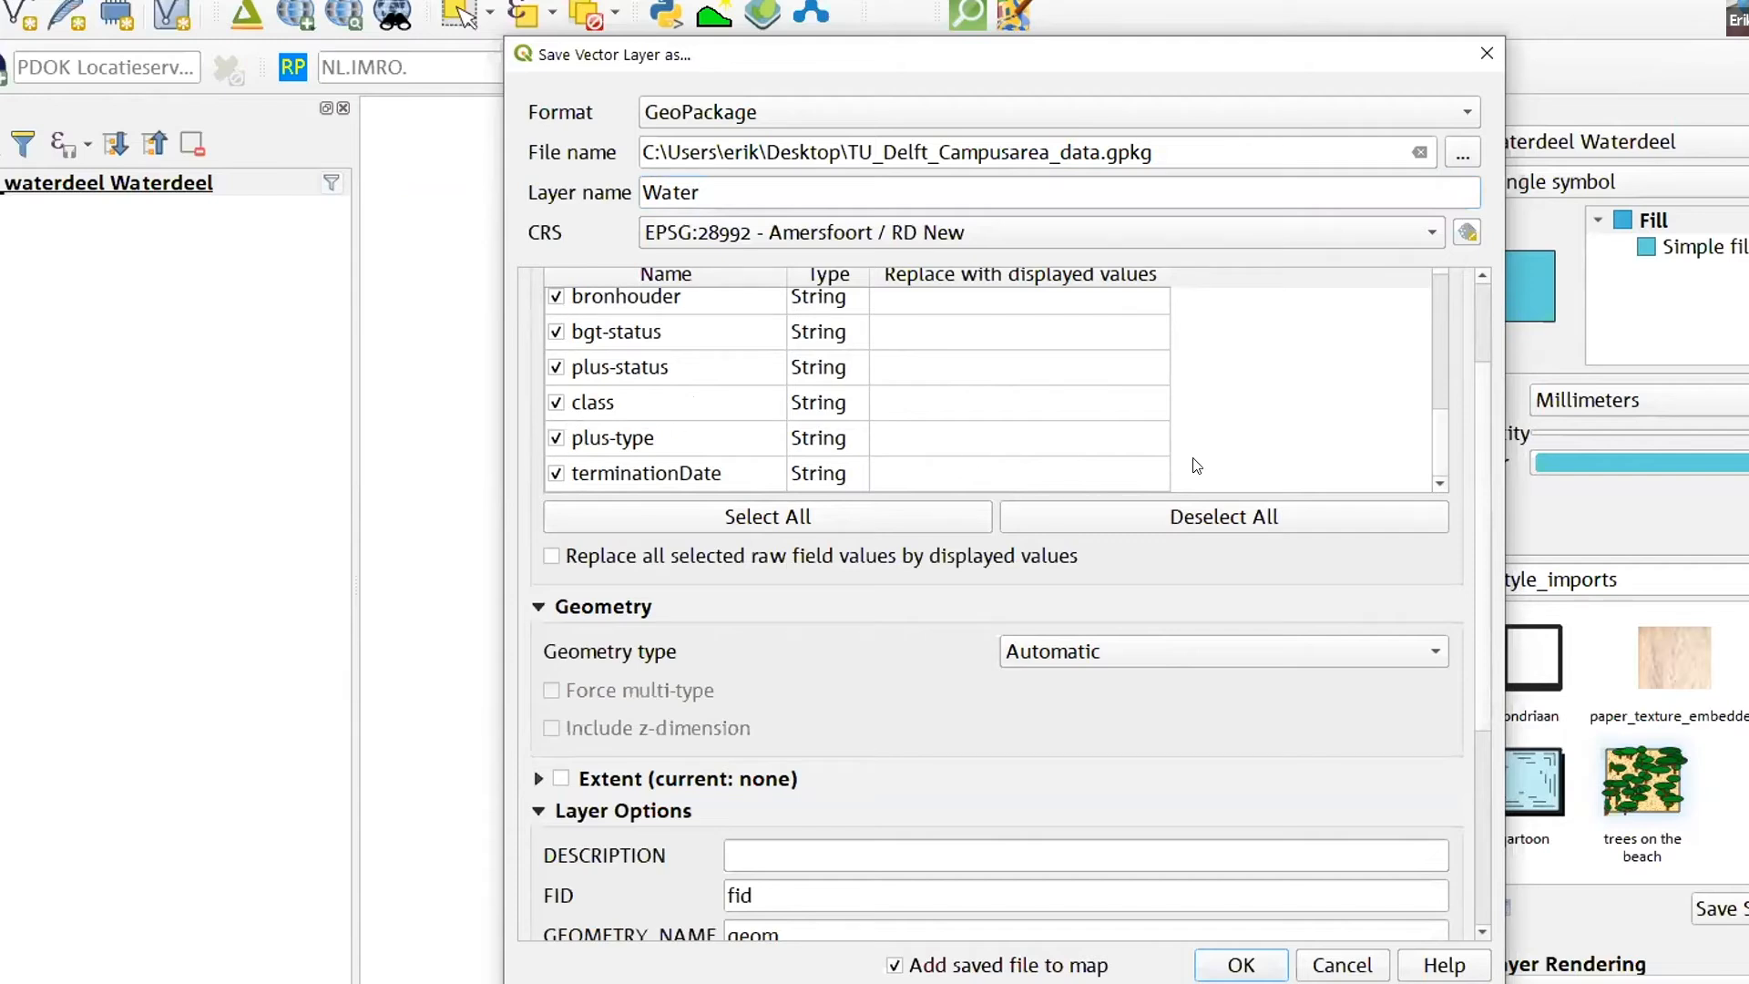
scroll(1110, 409, down, 1)
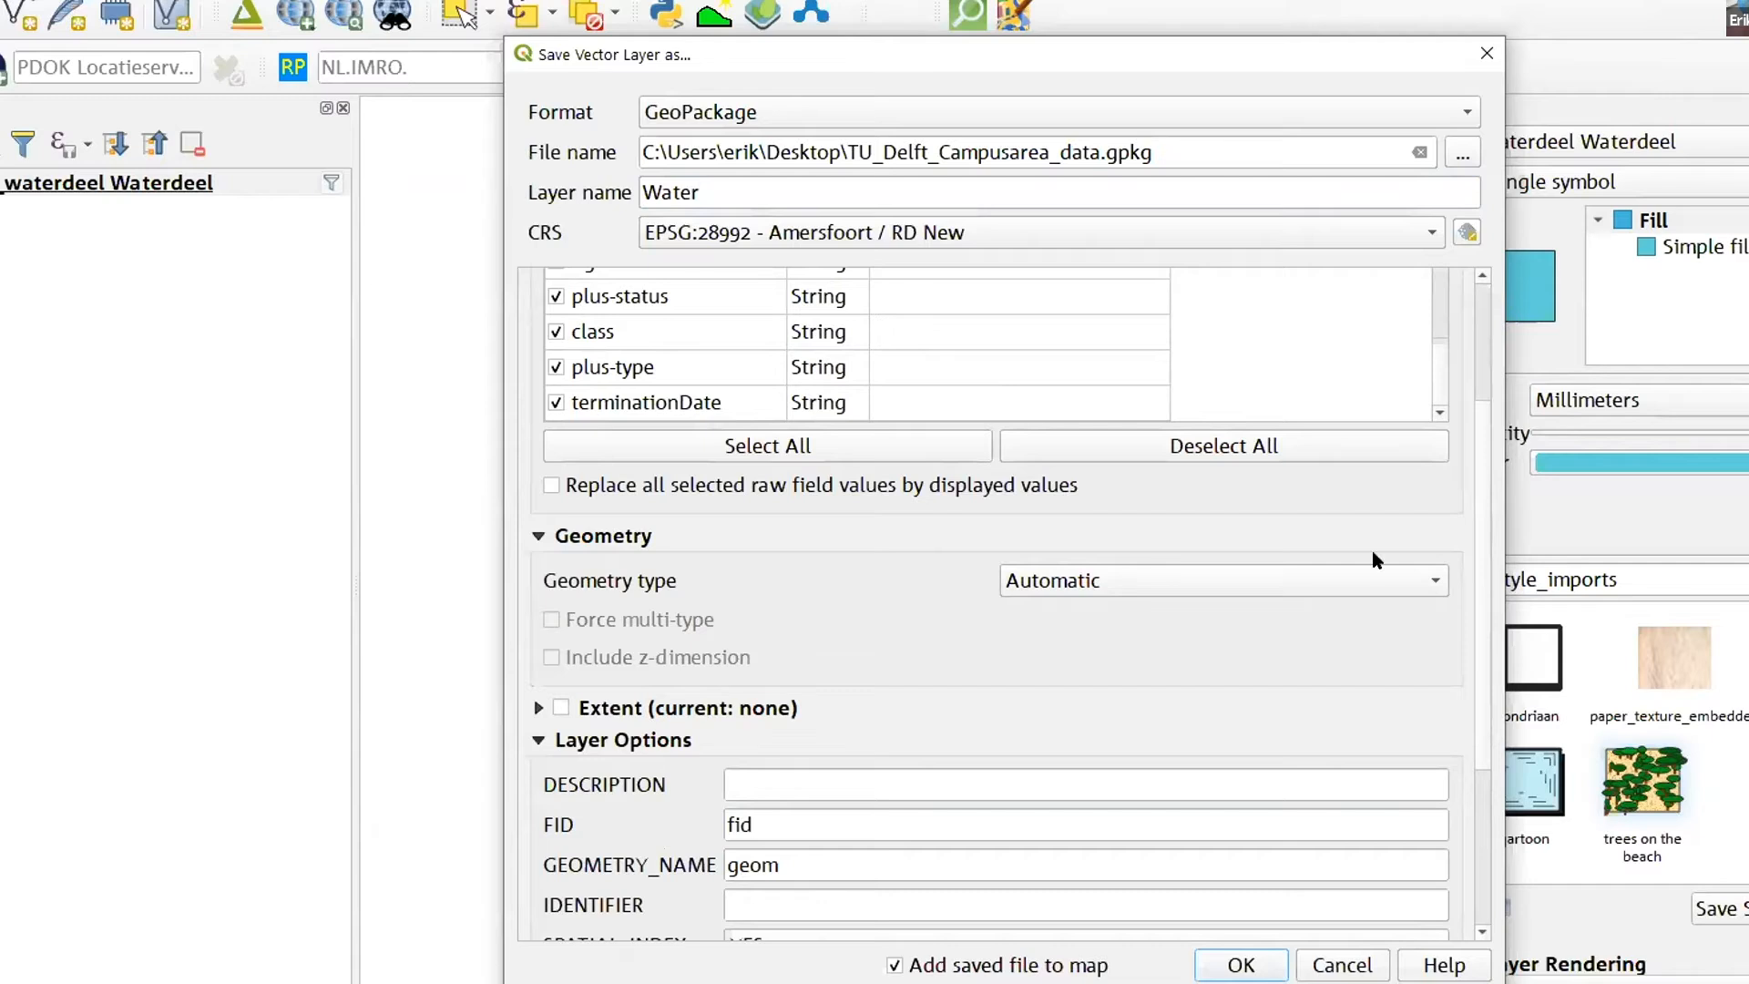
scroll(997, 646, down, 2)
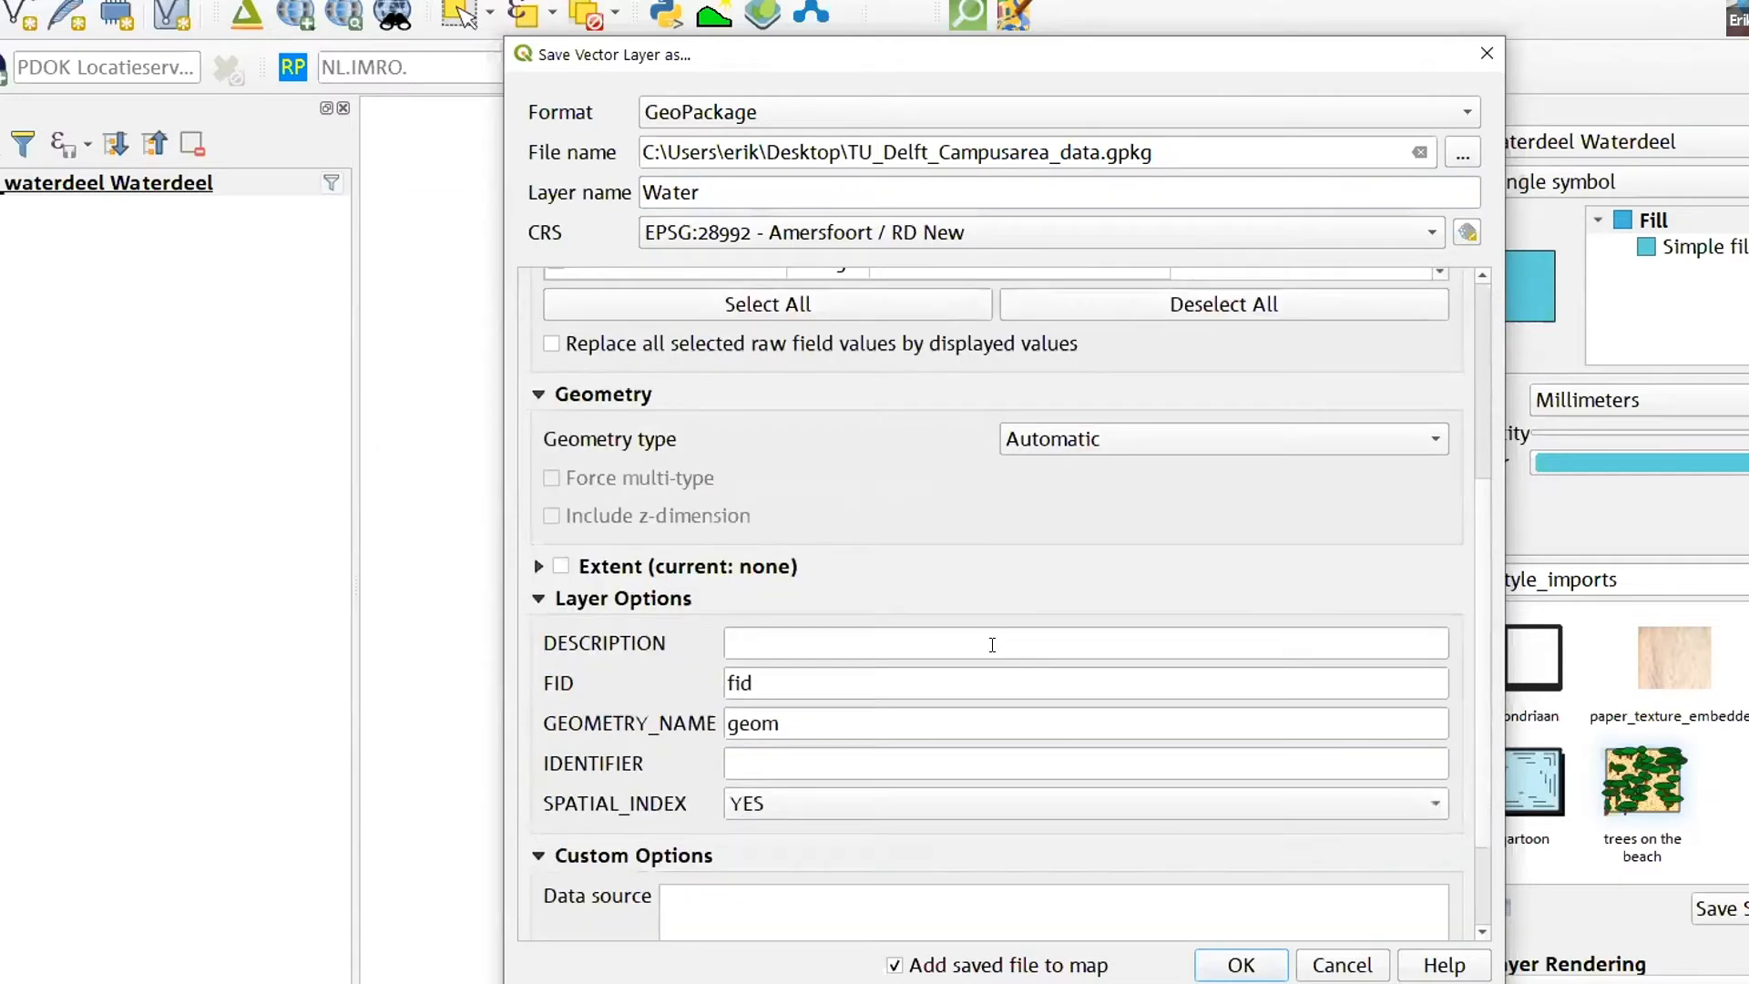
scroll(953, 544, down, 2)
scroll(953, 565, up, 7)
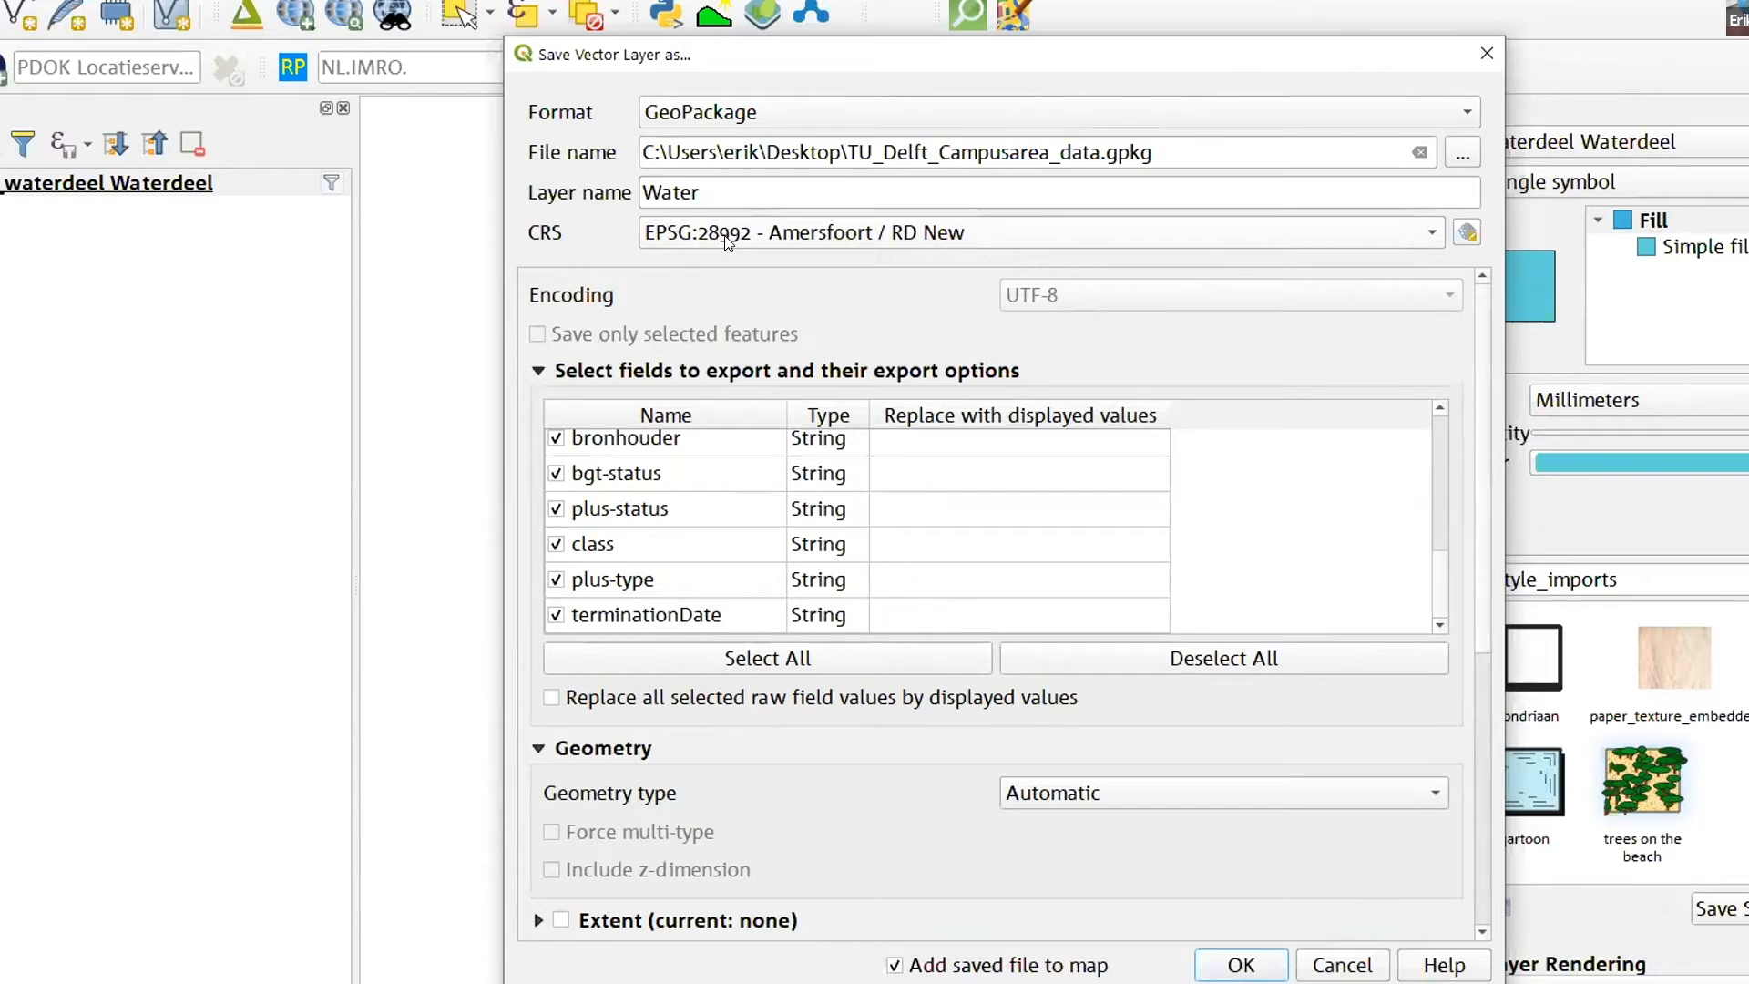
mouse_move(734, 242)
mouse_move(872, 231)
click(1239, 966)
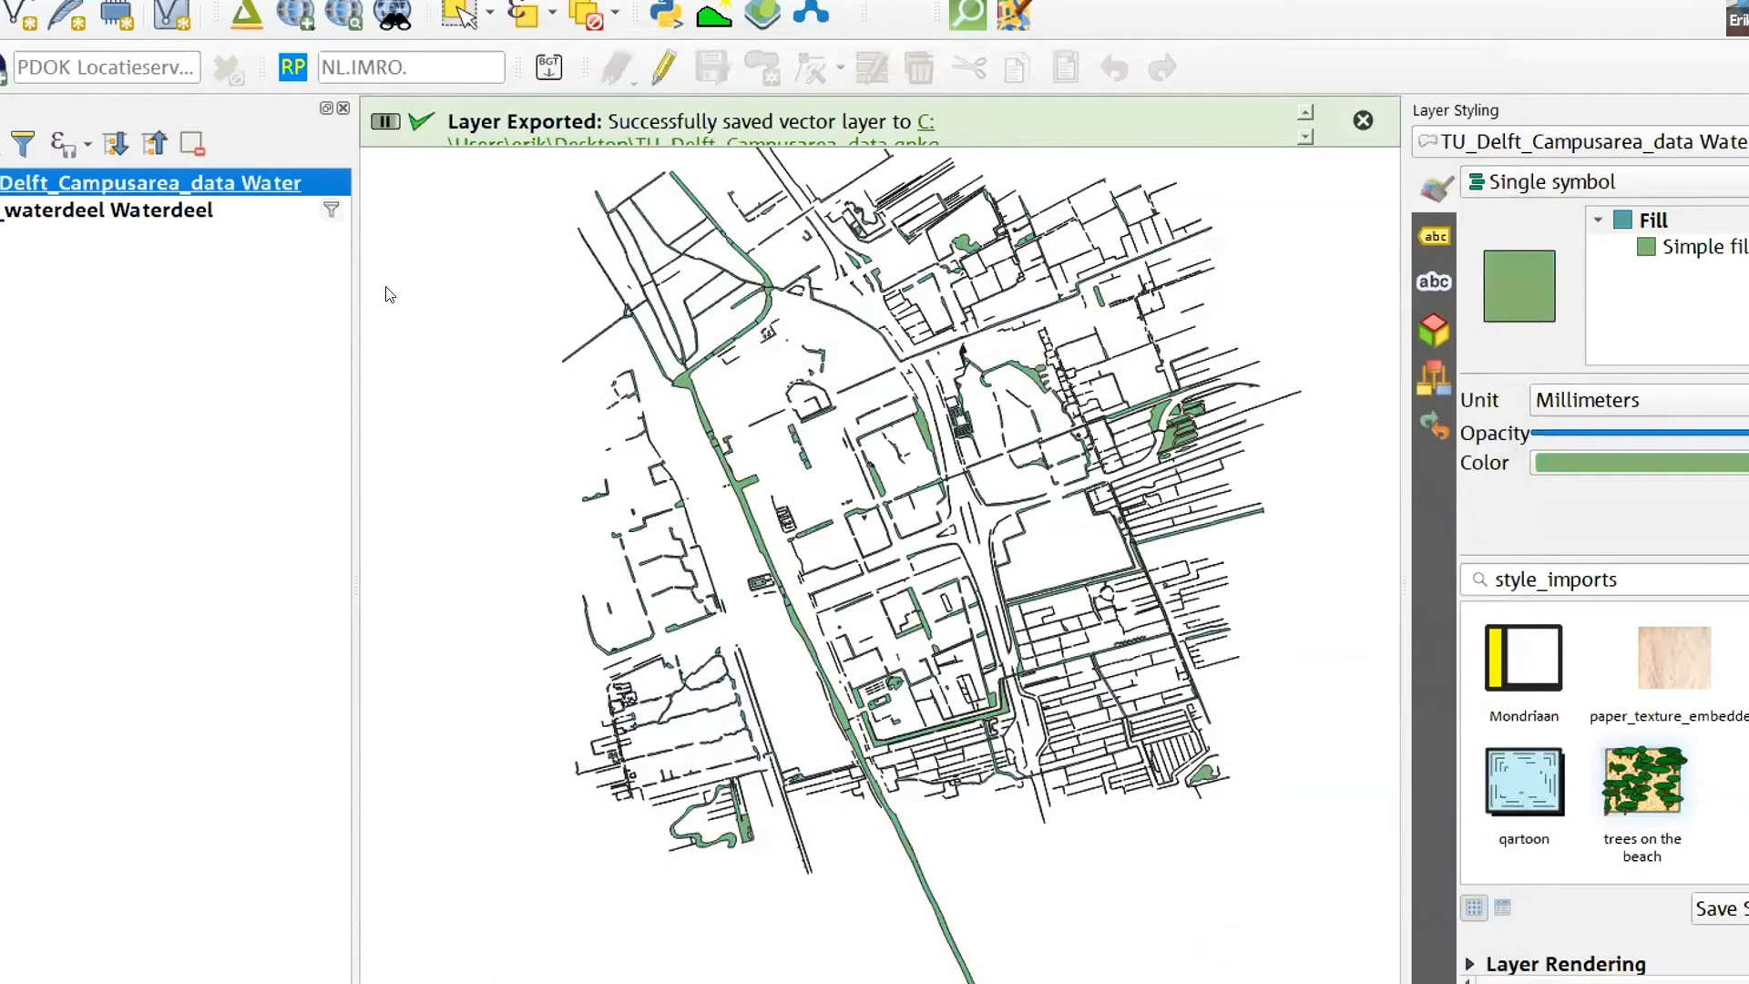
- Remove the original bgt_waterdeel GML layer from the project, keeping the exported Water layer
click(246, 337)
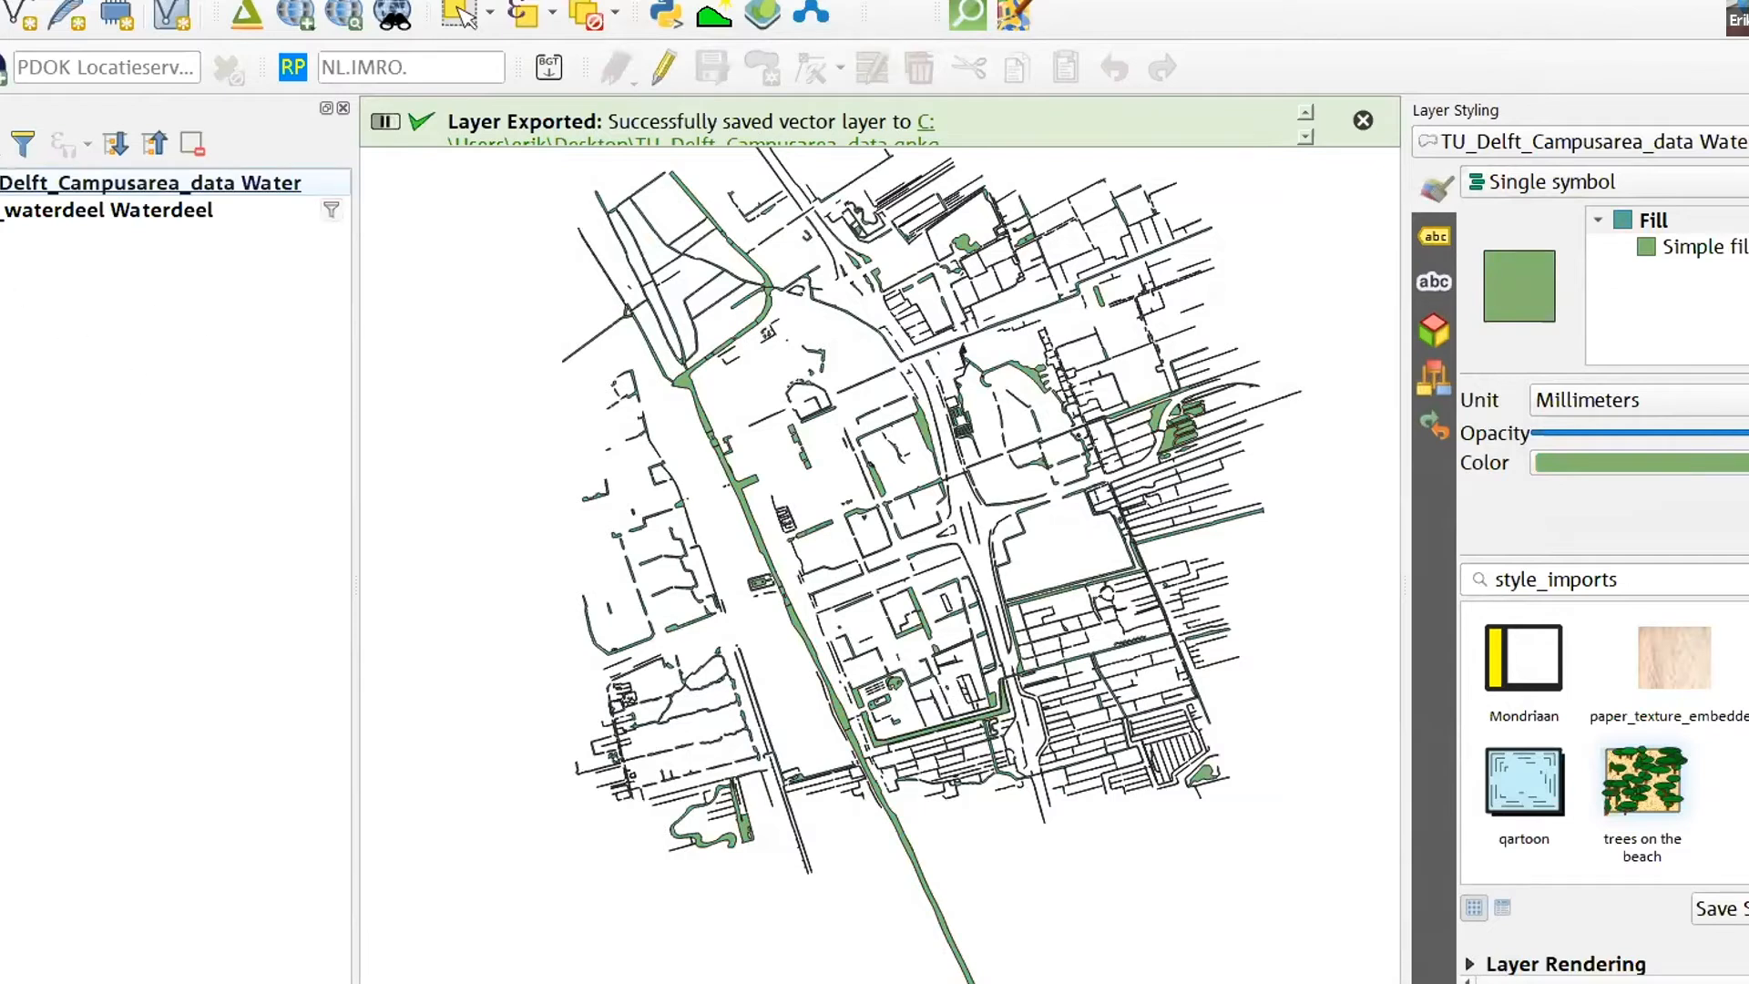
click(55, 210)
right_click(55, 211)
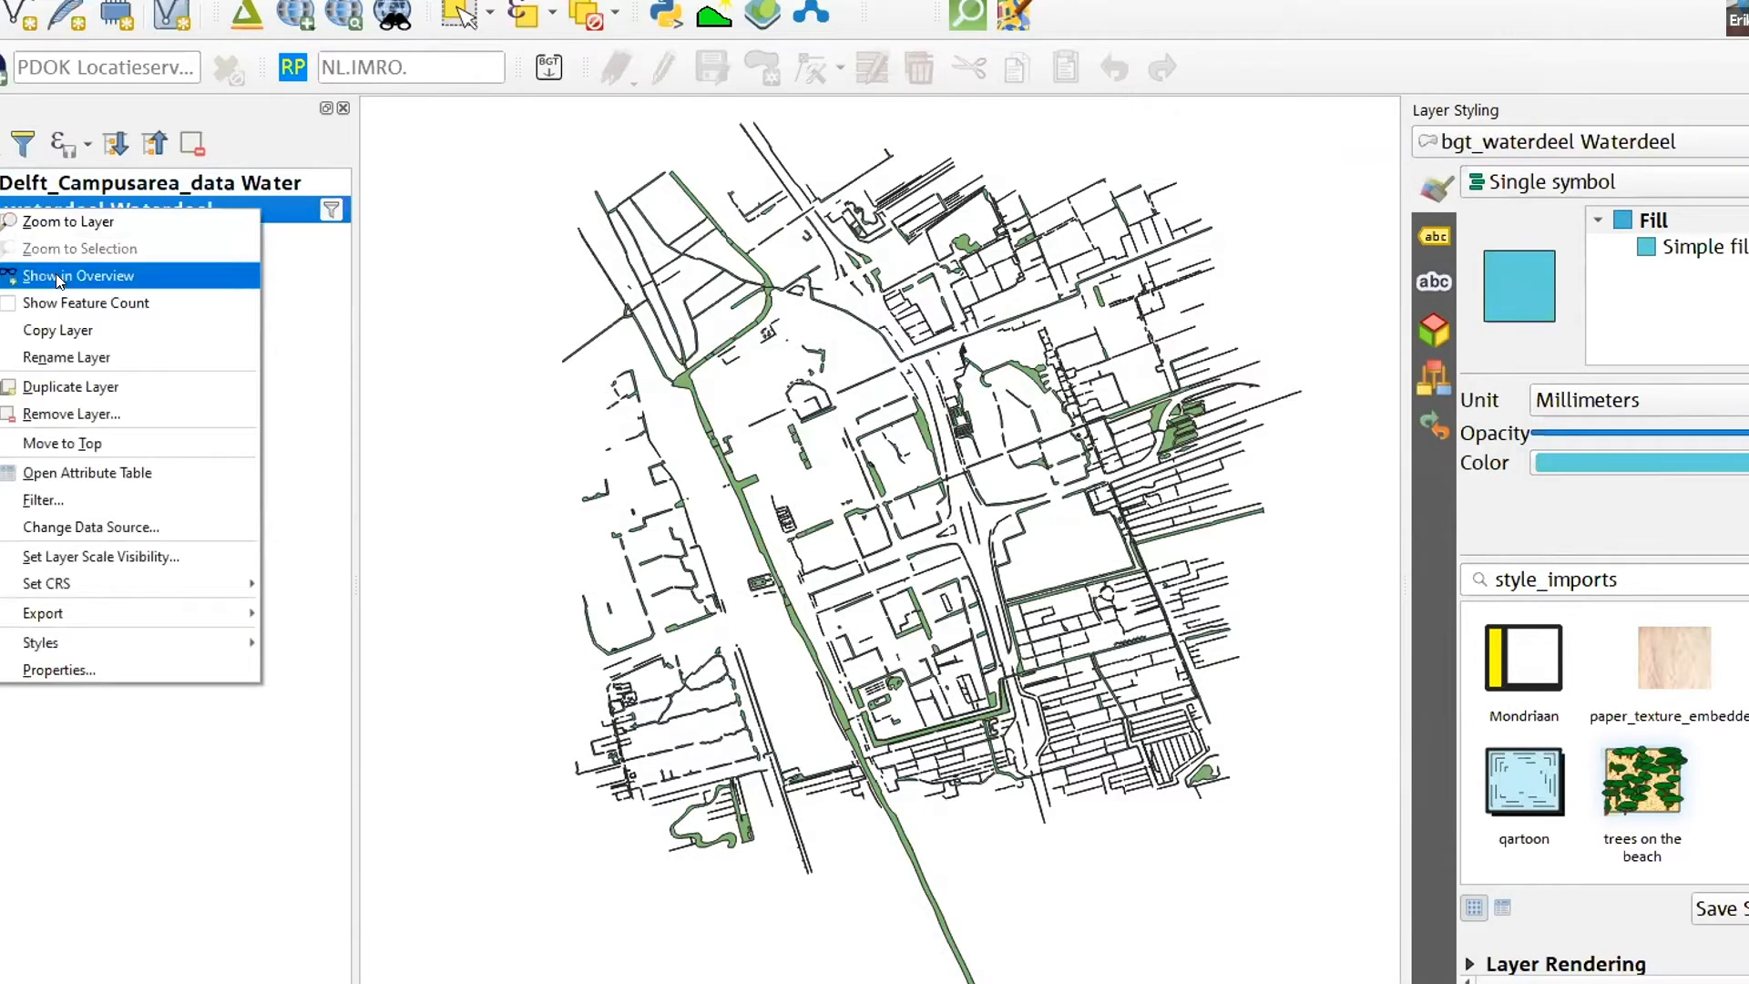
click(79, 412)
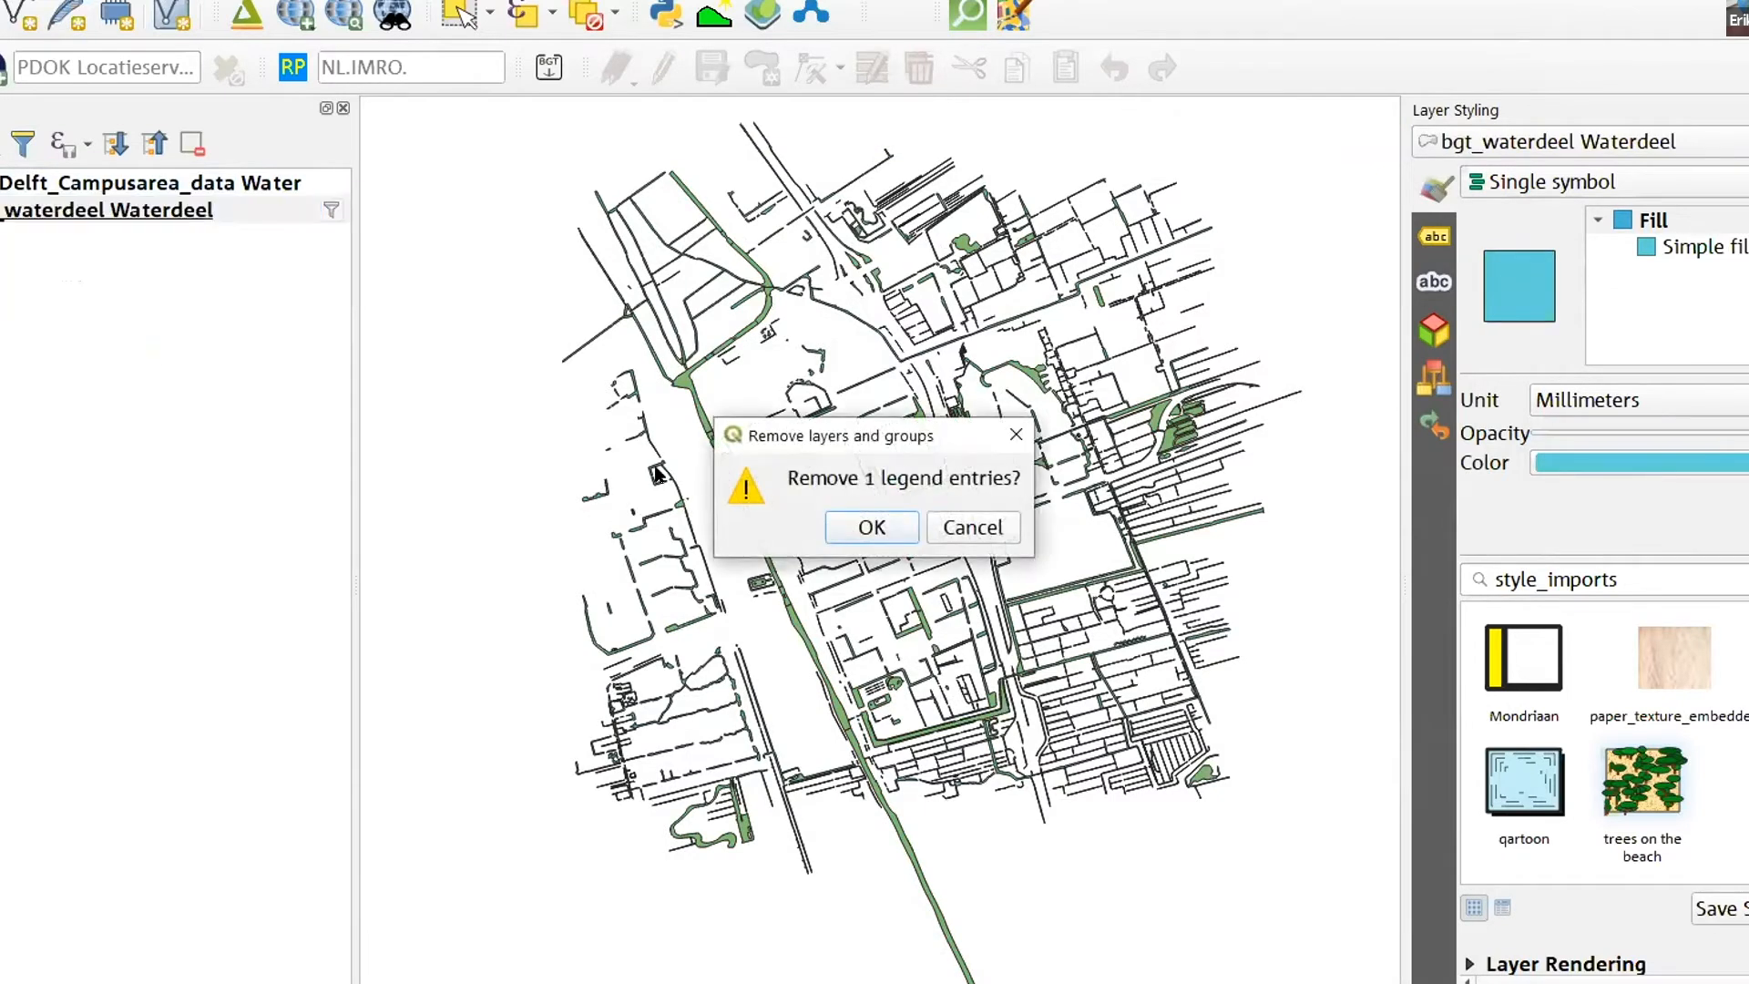
click(872, 526)
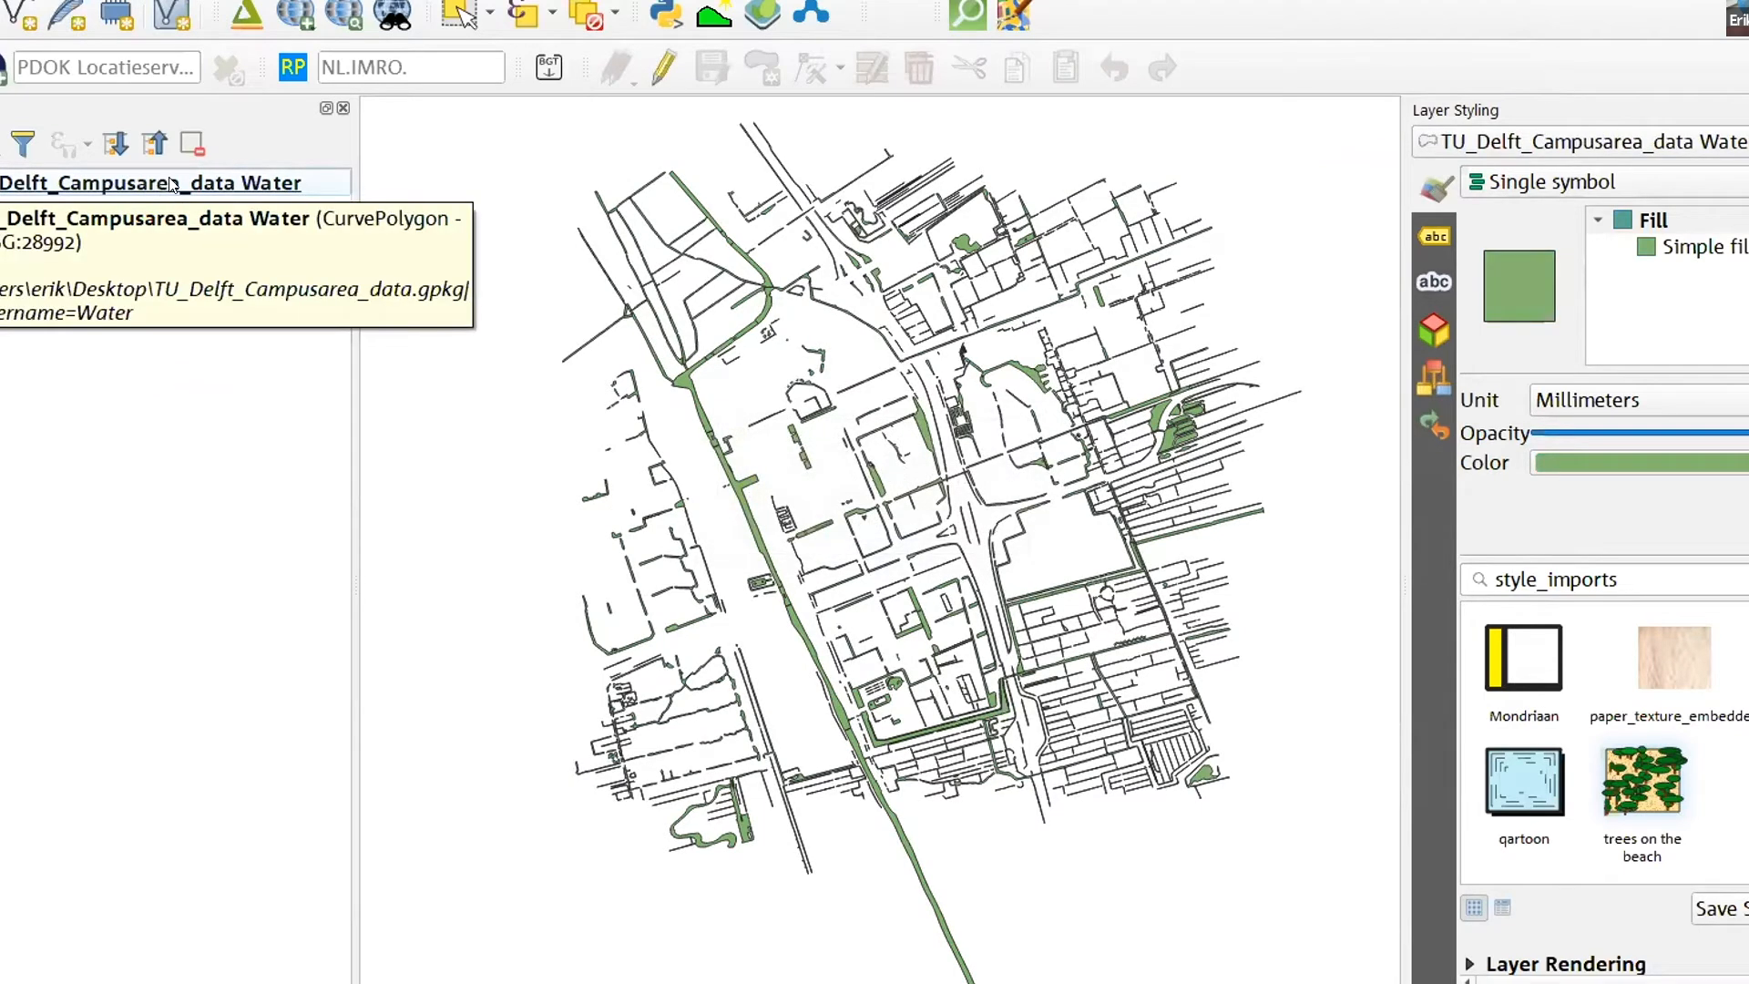
- Rename the TU_Delft_Campusarea_data Water layer to Water in the layer list
right_click(300, 182)
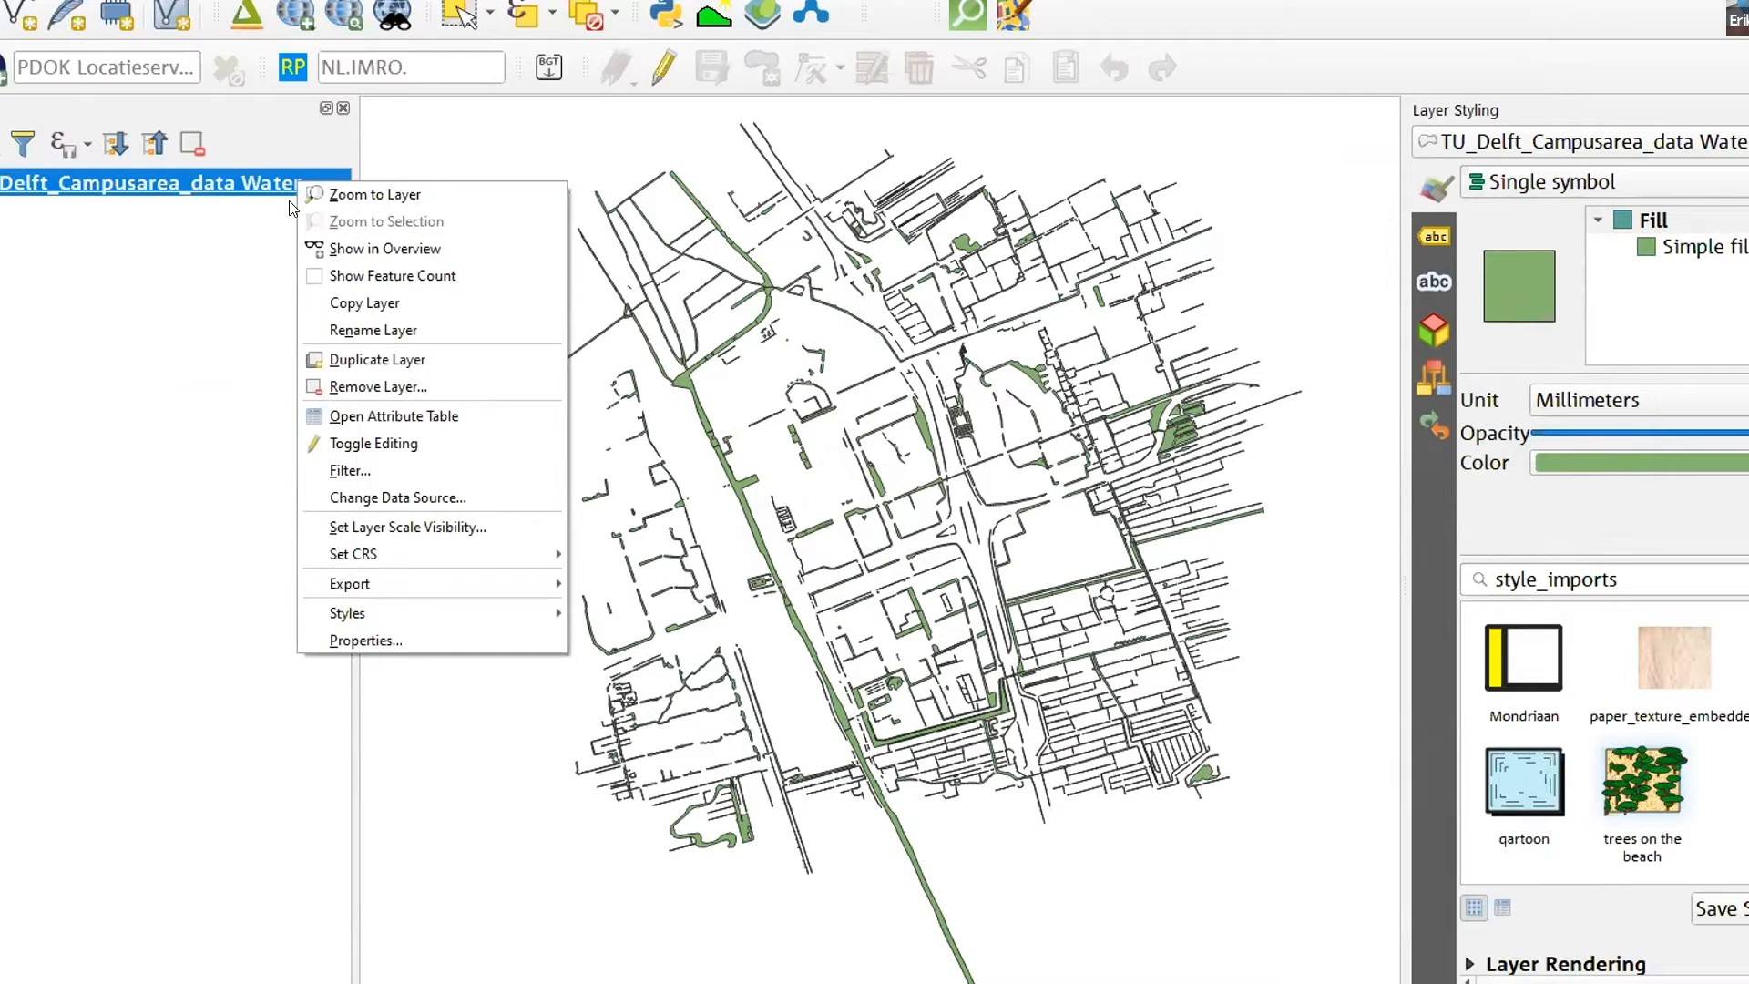
click(348, 337)
click(215, 183)
key(shift+Home)
key(BackSpace)
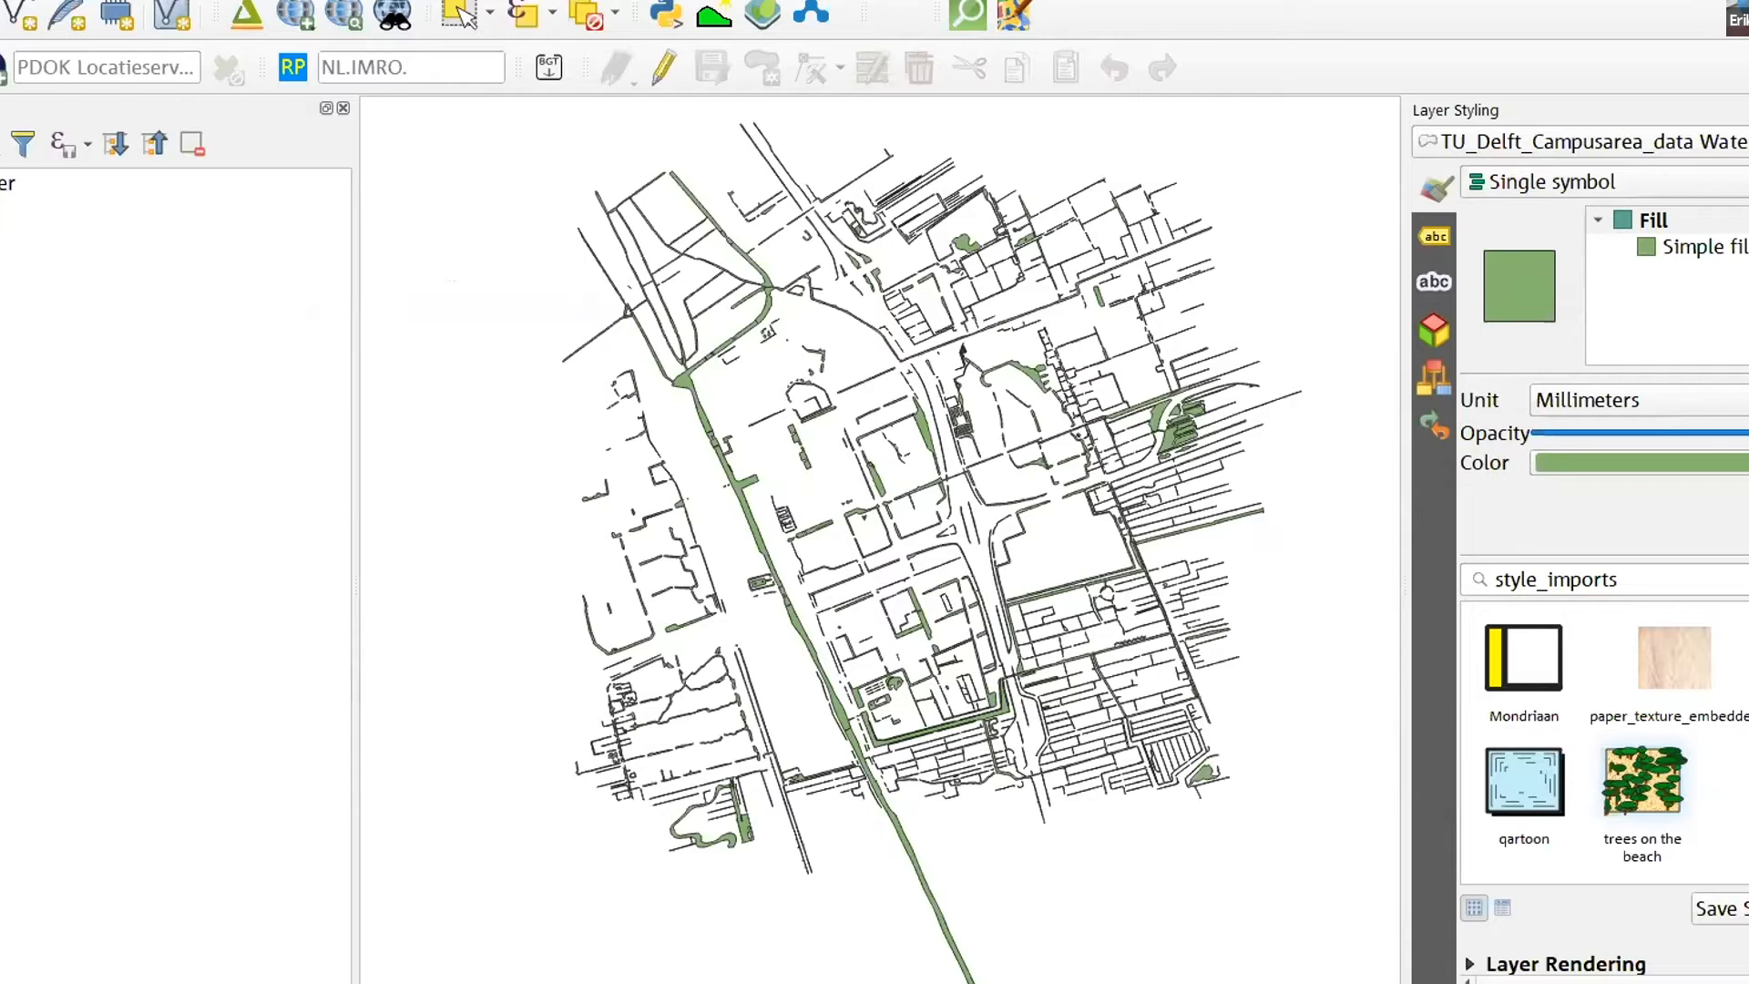
key(Return)
click(173, 327)
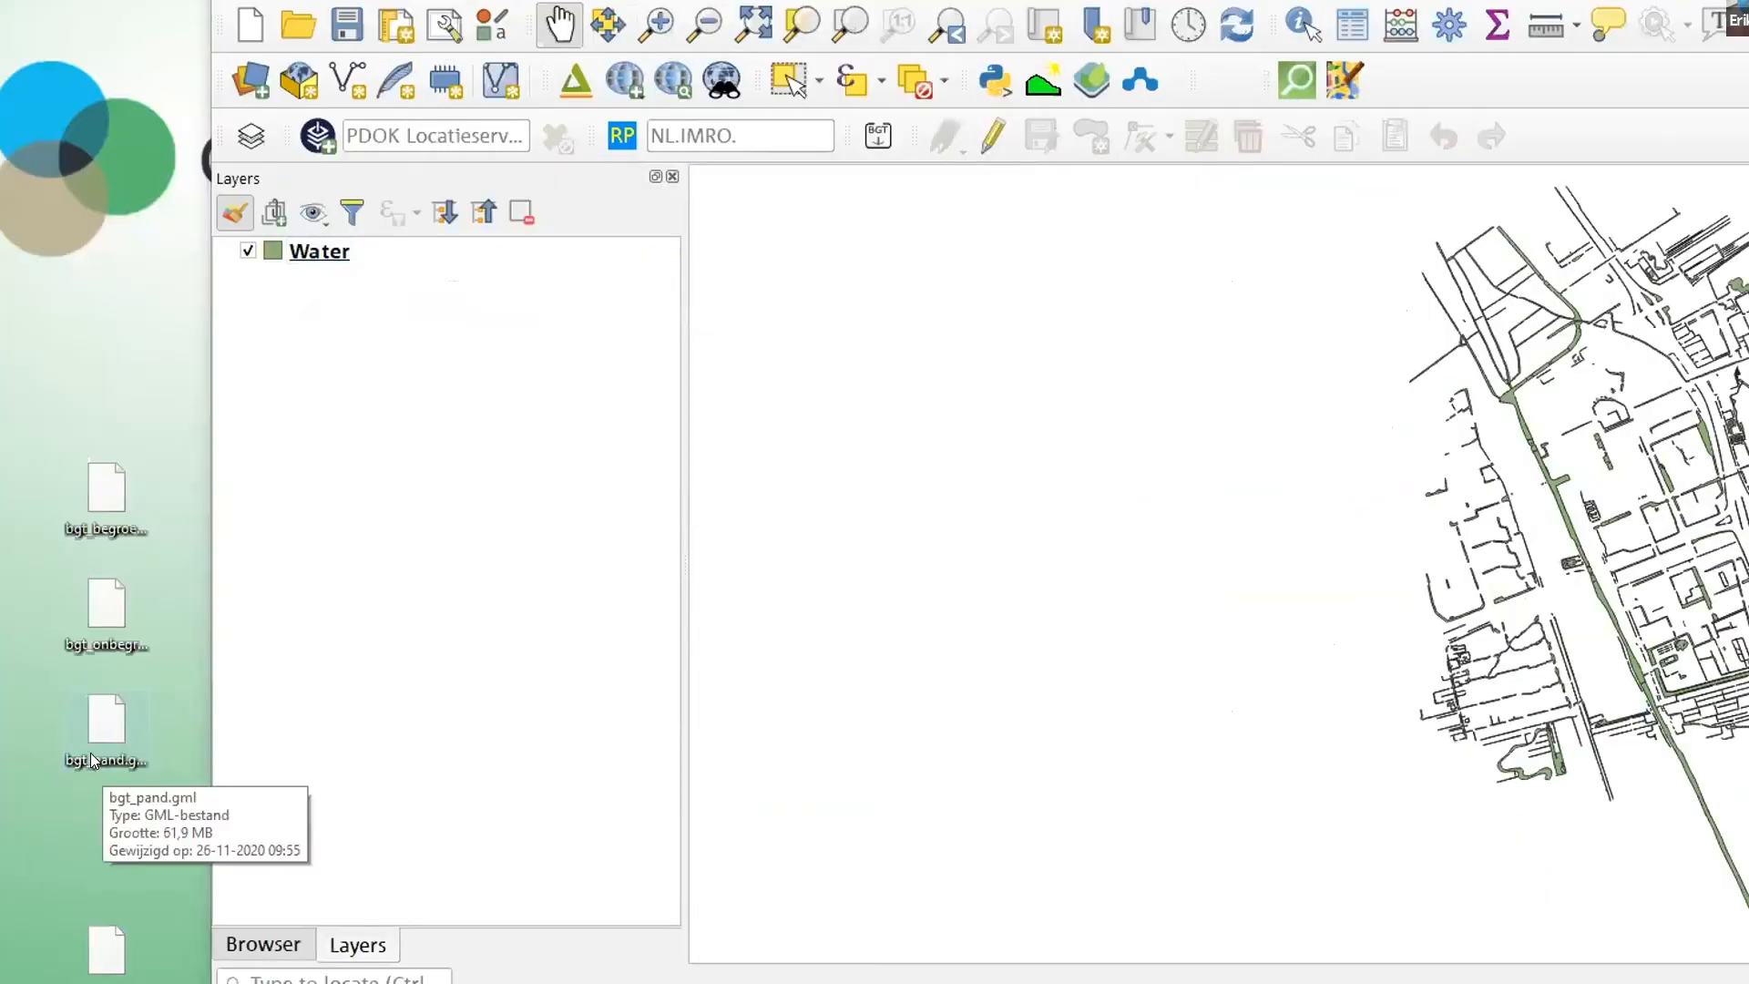
- Add the bgt_wegdeel GML file from the desktop to the project as a road layer
drag(114, 949, 413, 613)
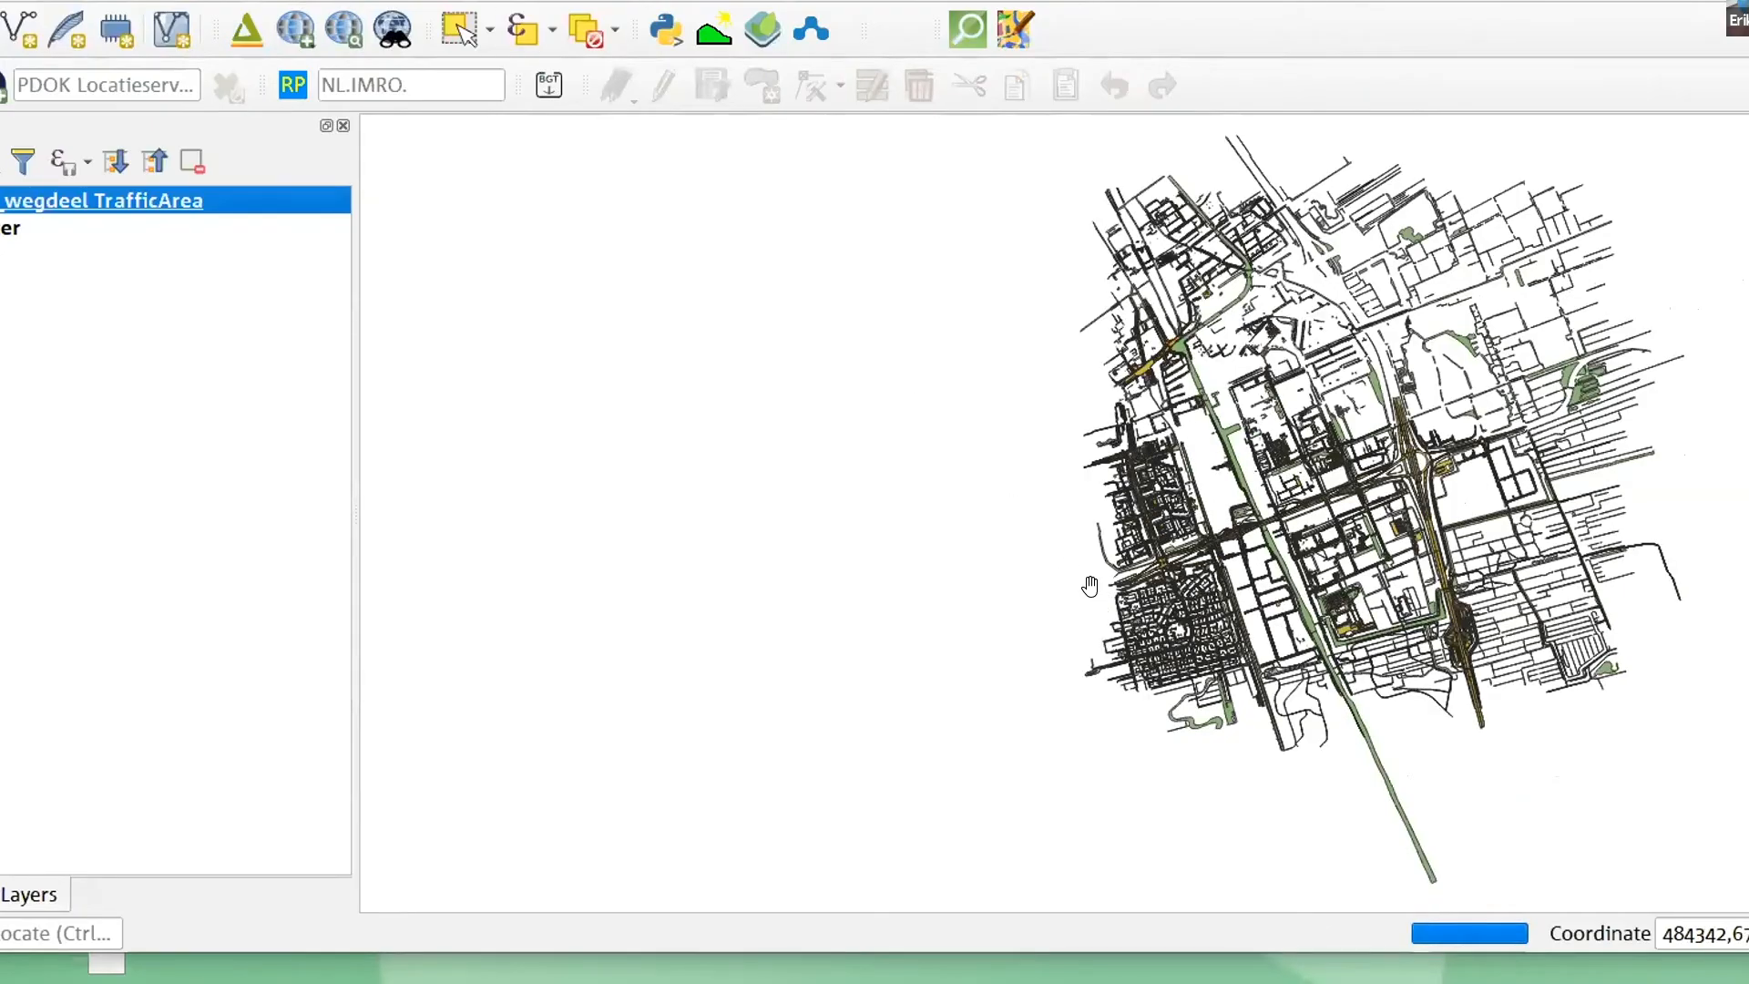
scroll(1390, 418, up, 3)
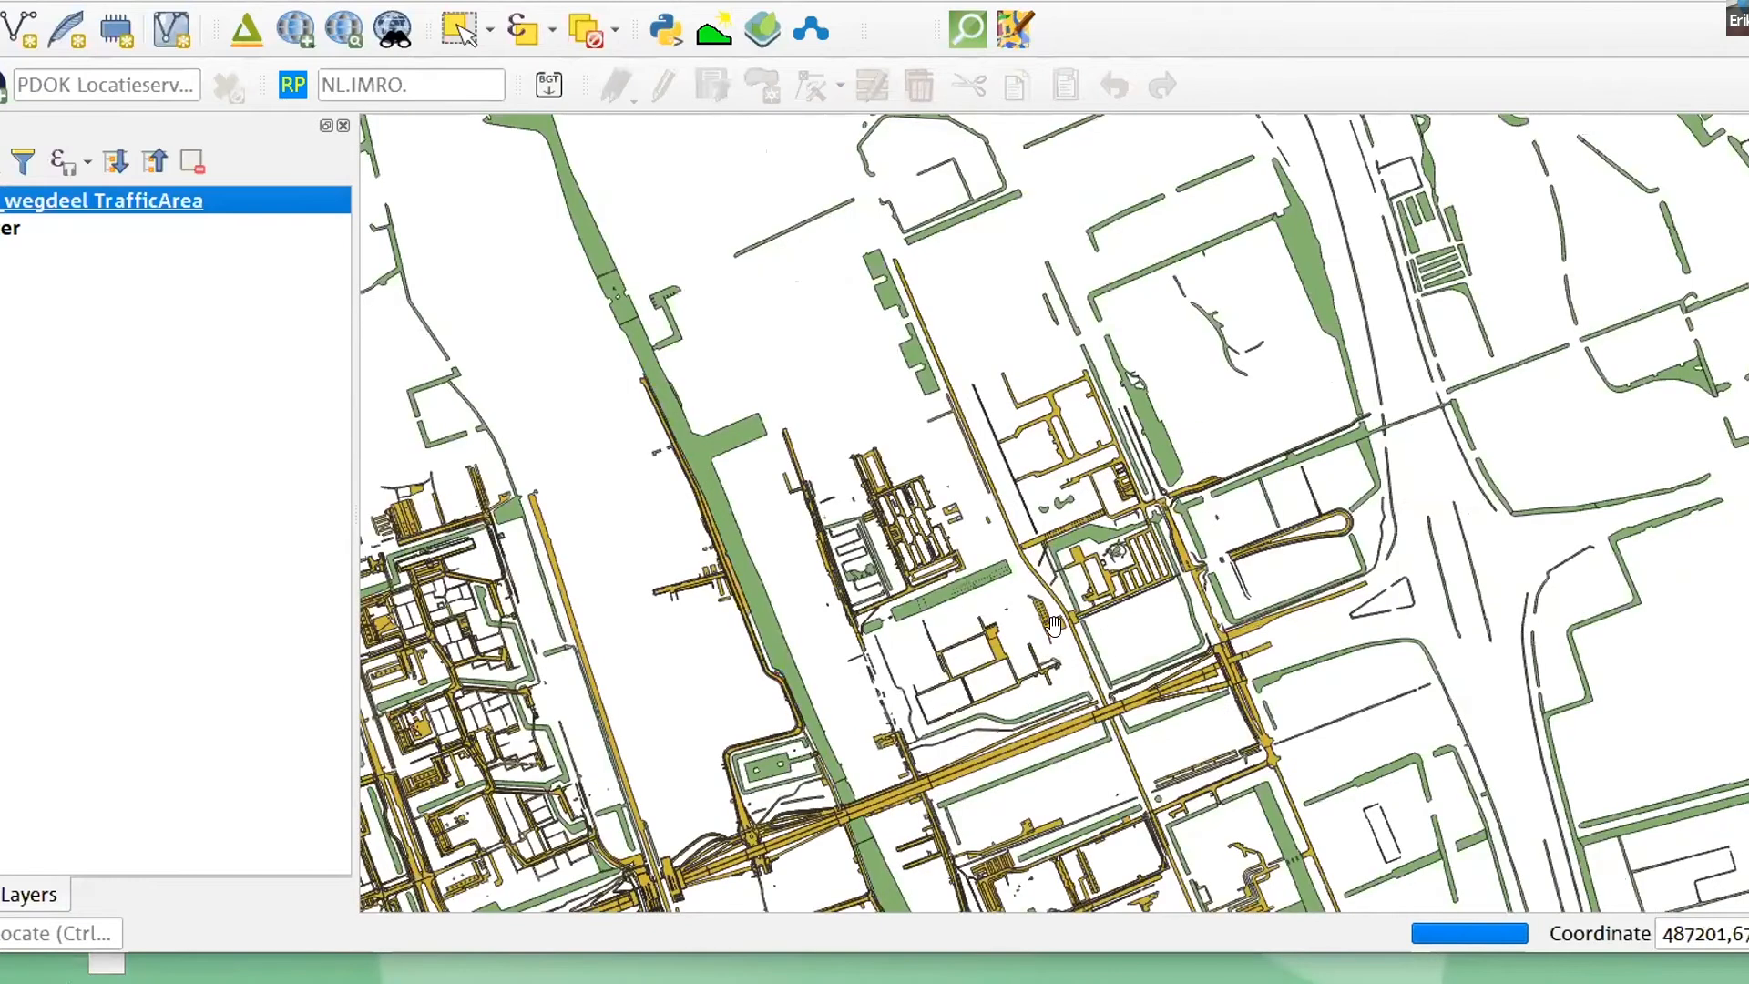
click(149, 195)
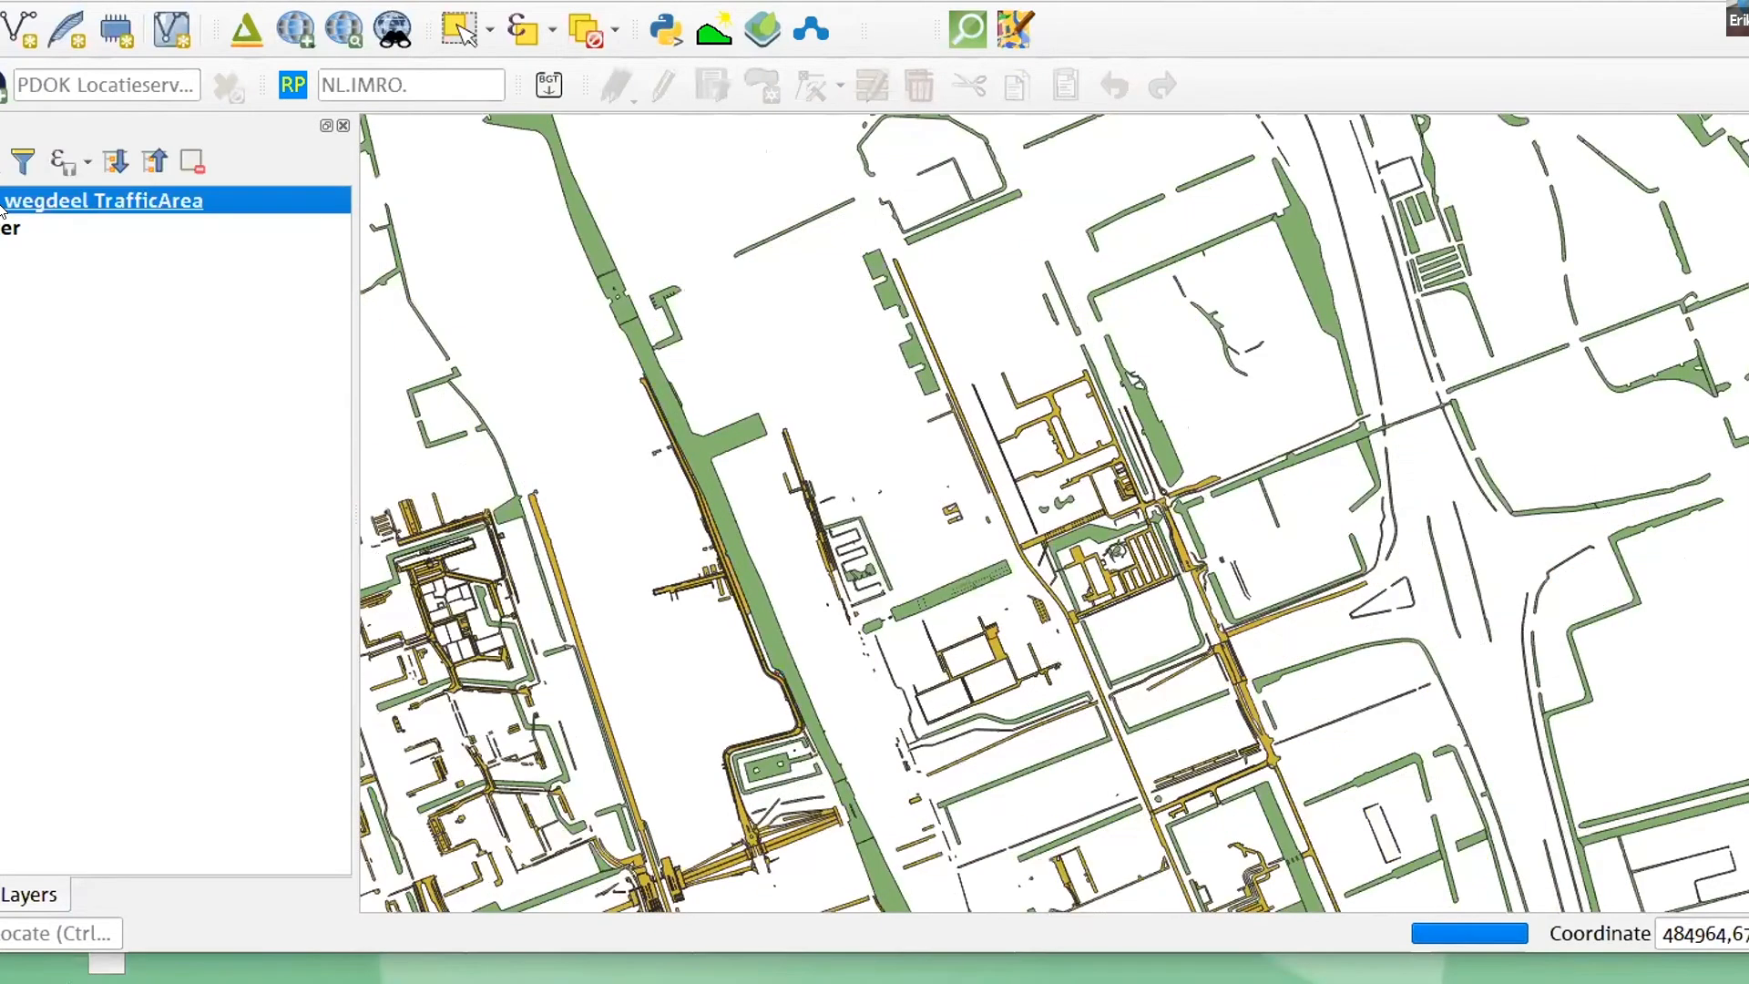
- Filter the bgt_wegdeel TrafficArea layer with the expression "eindRegistratie" IS NULL
right_click(150, 189)
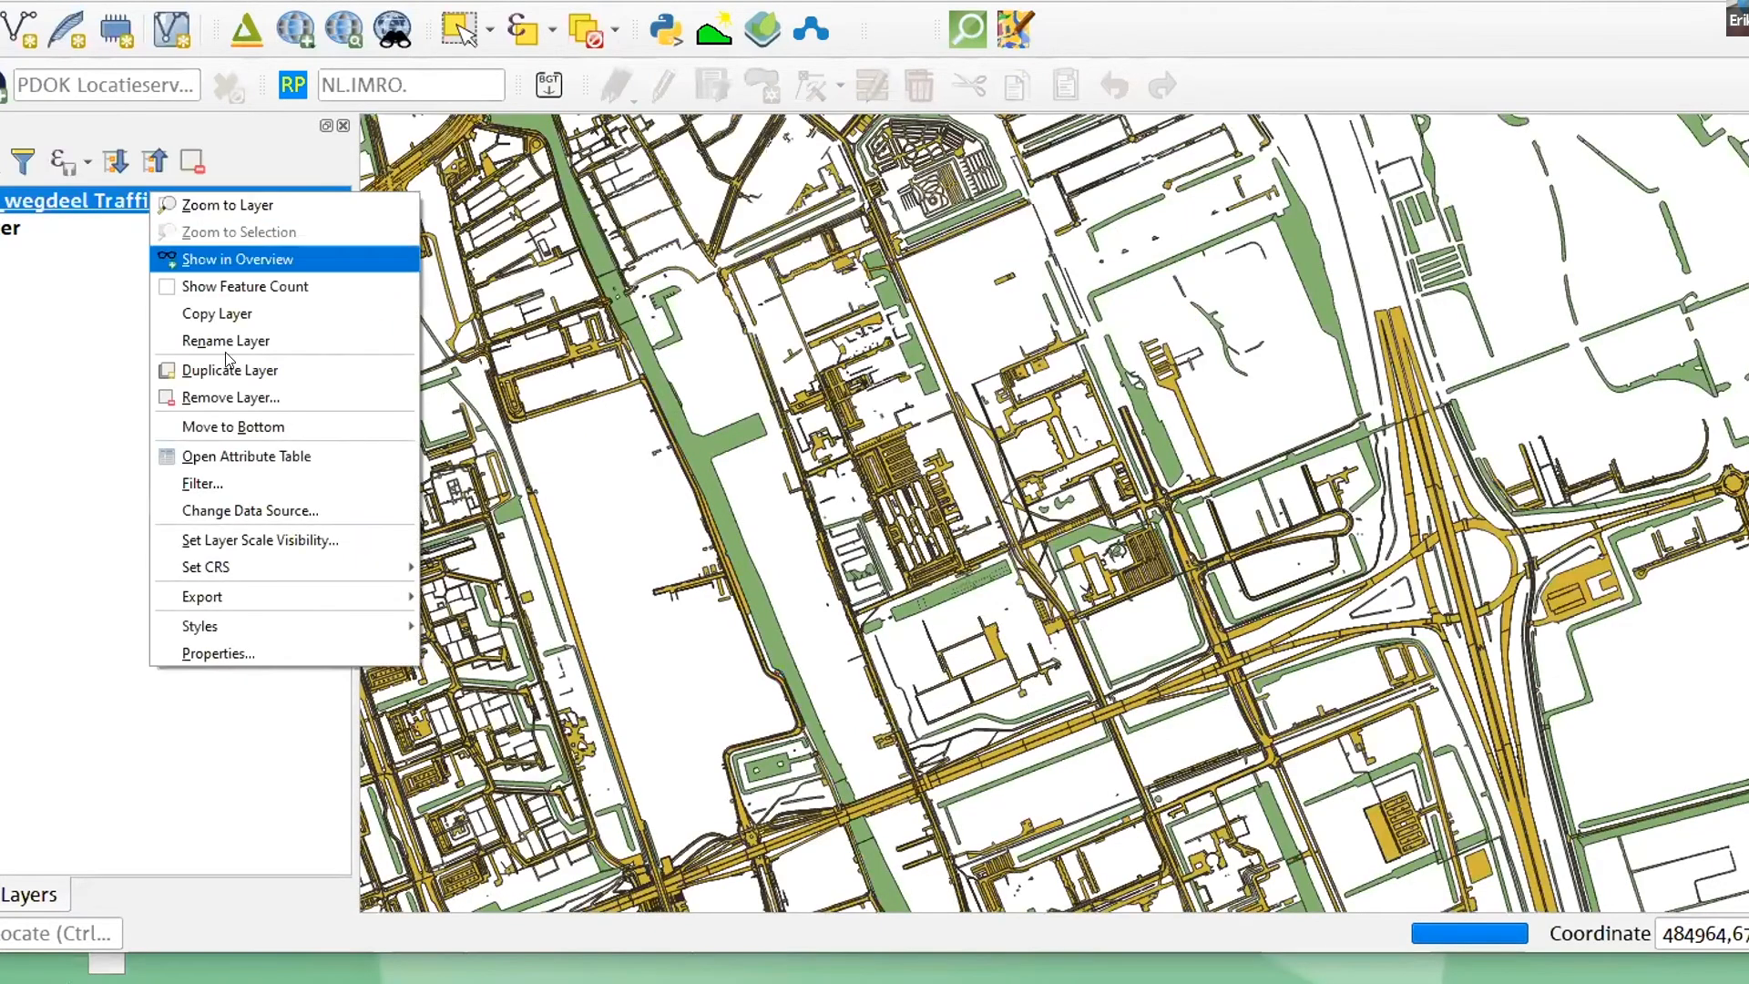
click(232, 472)
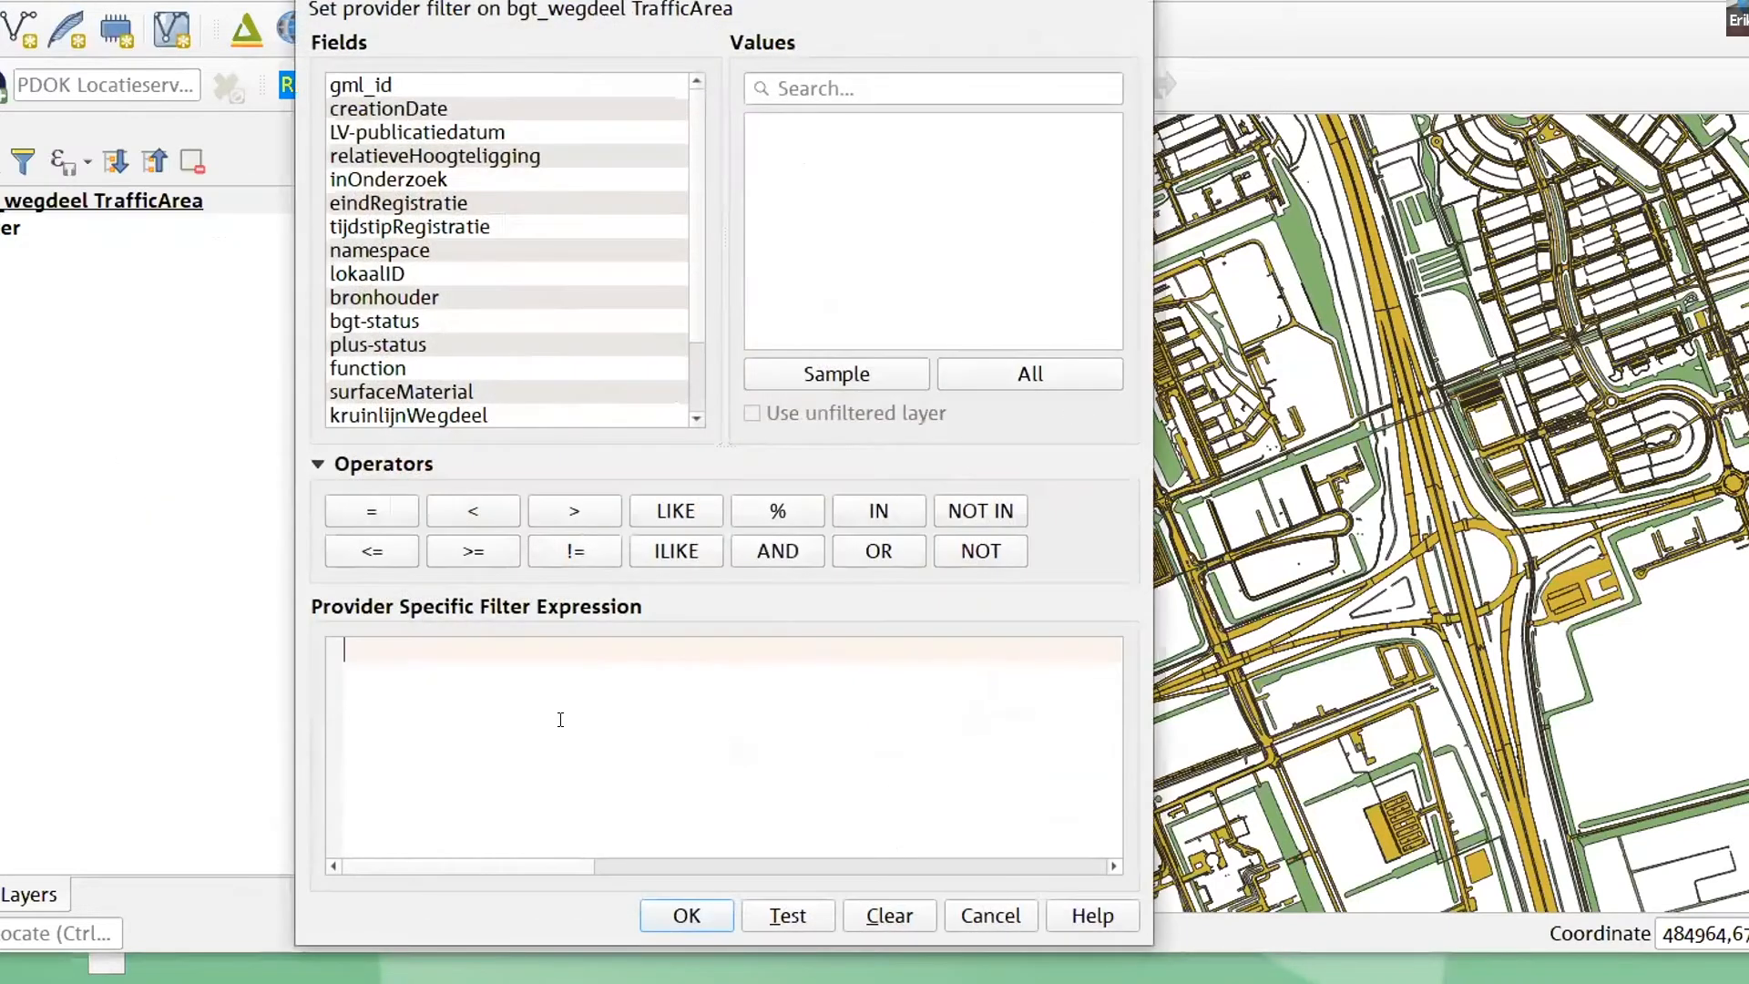
double_click(435, 205)
text(IS NULL)
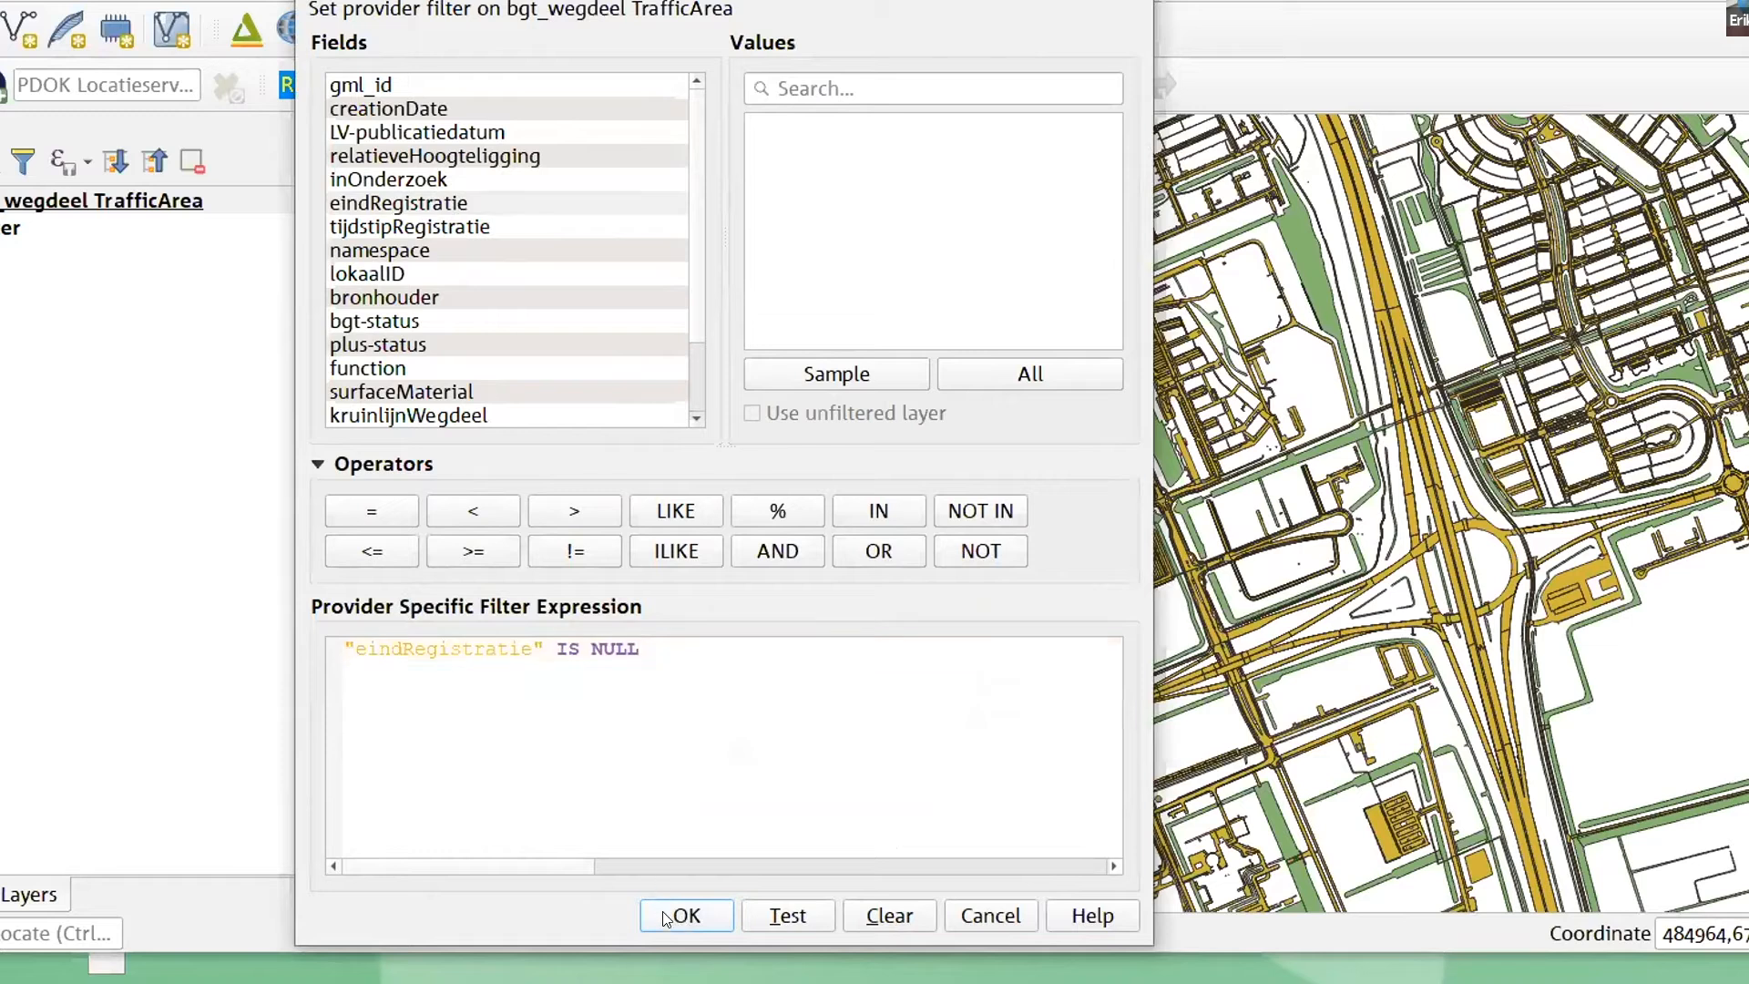
click(686, 915)
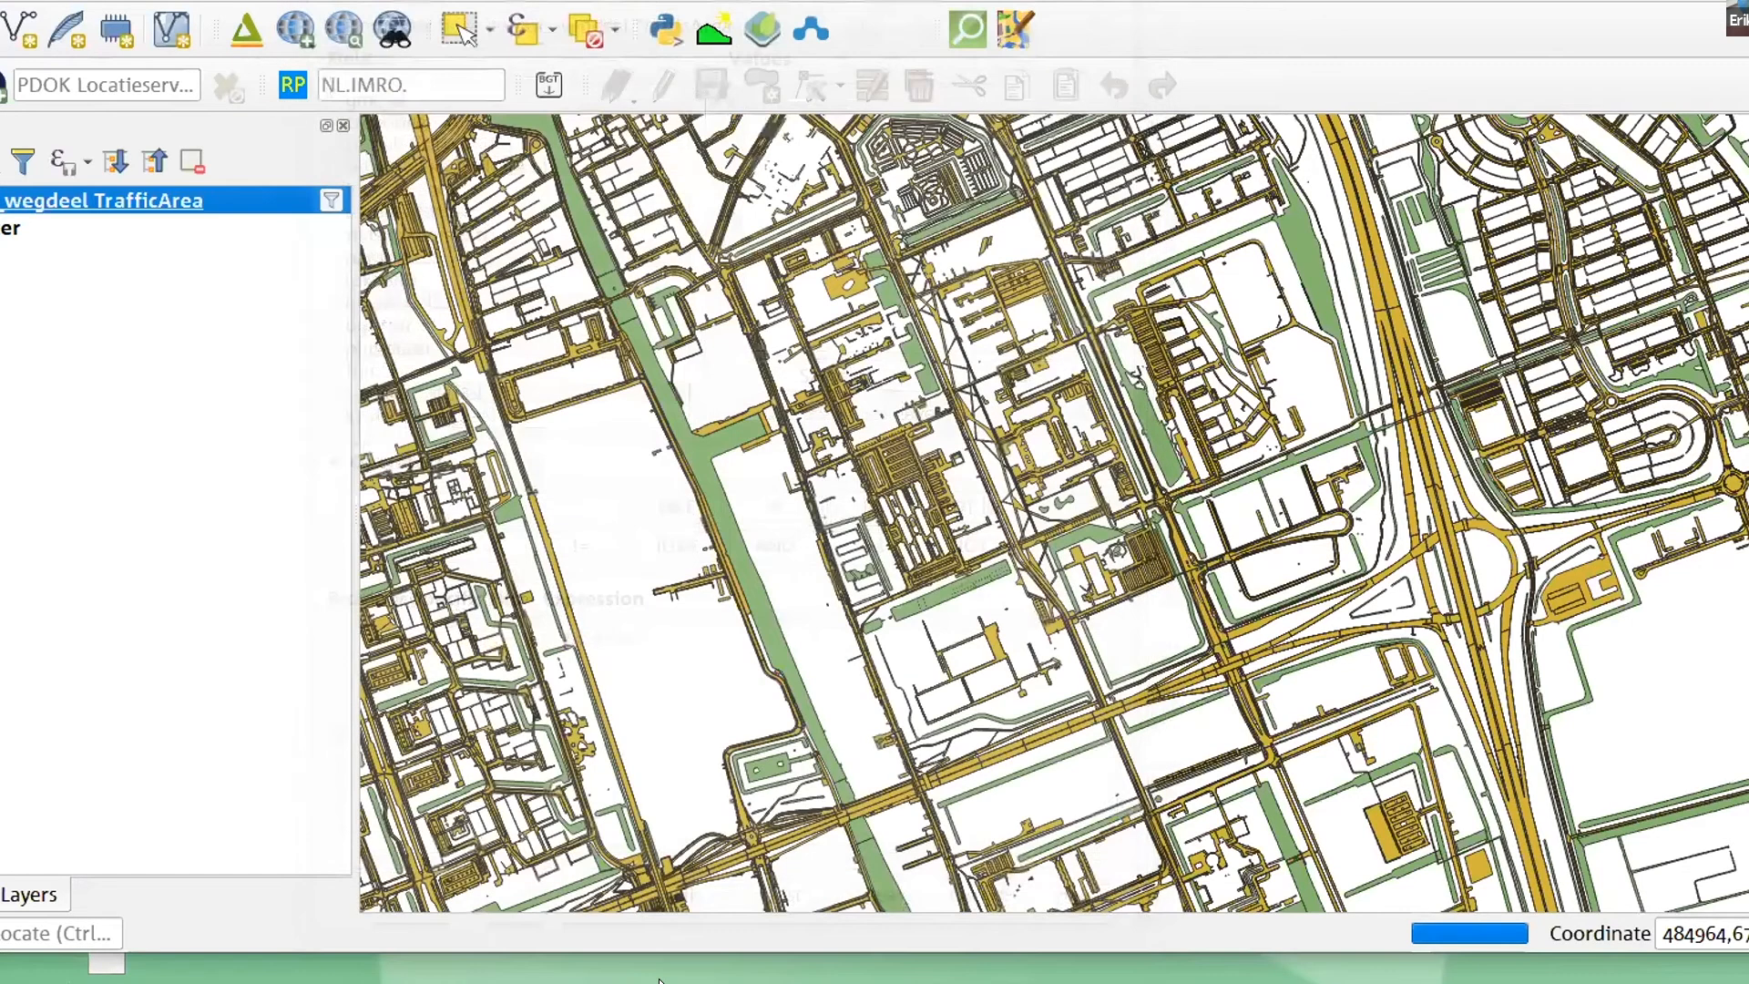
- Start exporting the filtered bgt_wegdeel layer, choosing the existing TU_Delft_Campusarea_data.gpkg on the desktop as the target file
right_click(54, 201)
mouse_move(209, 599)
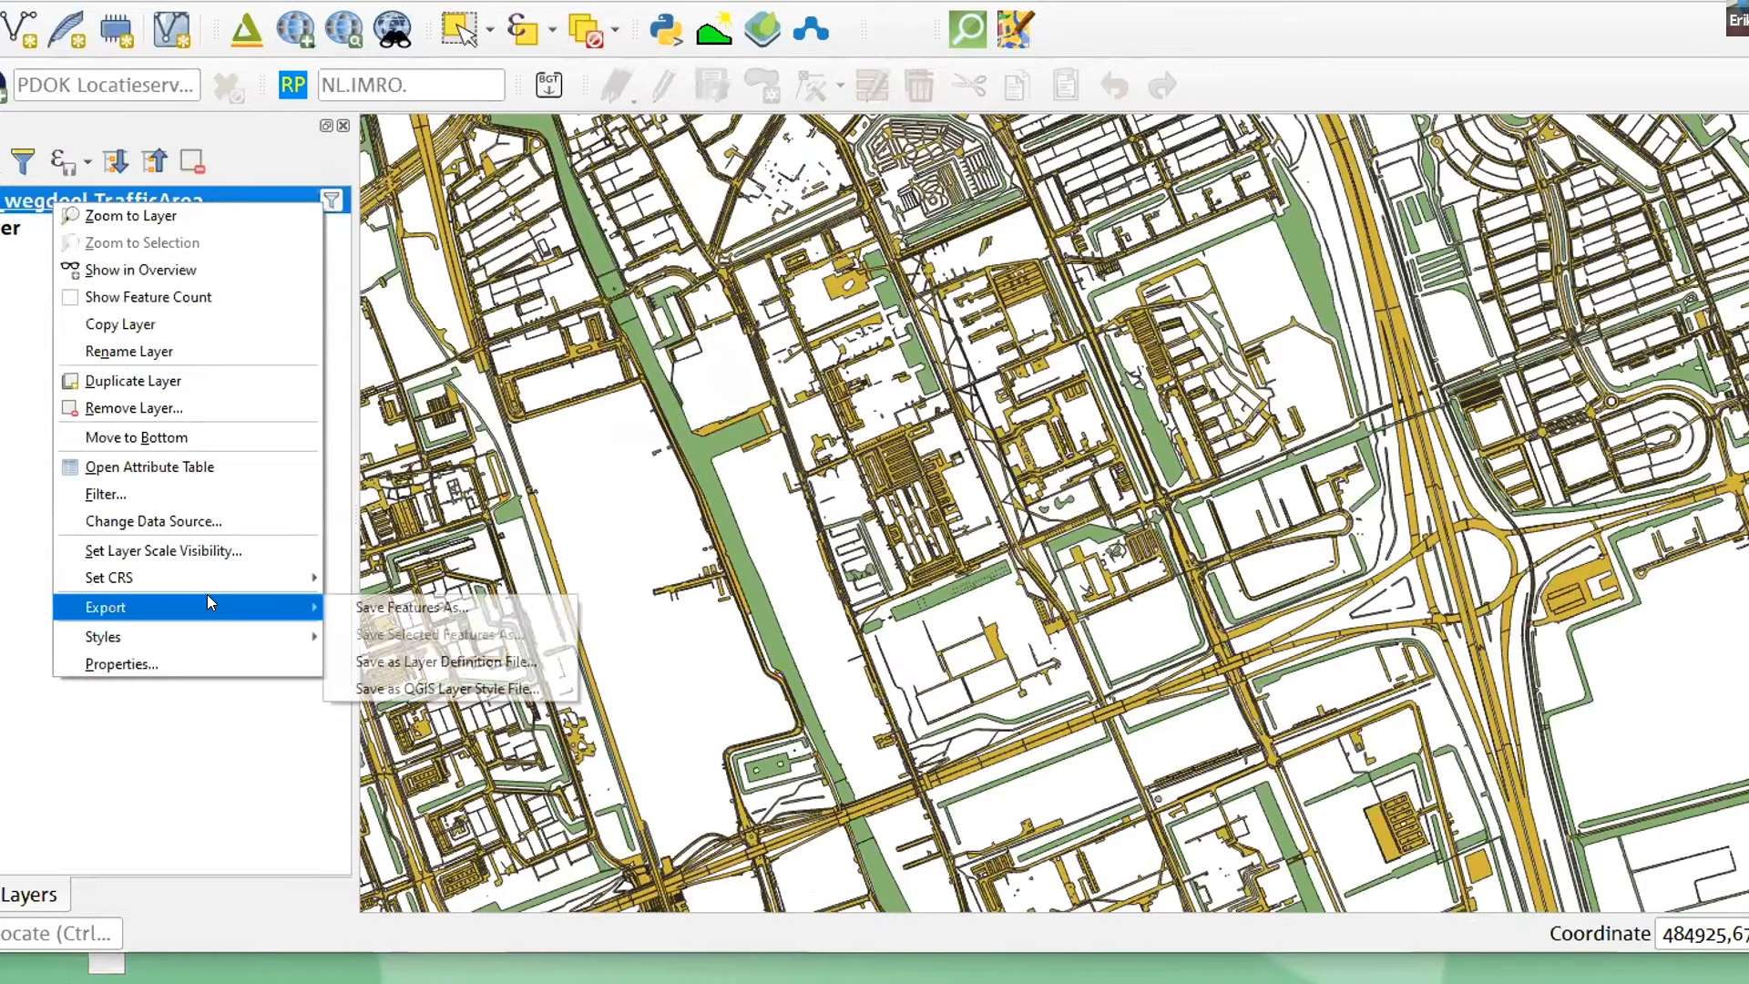
click(412, 605)
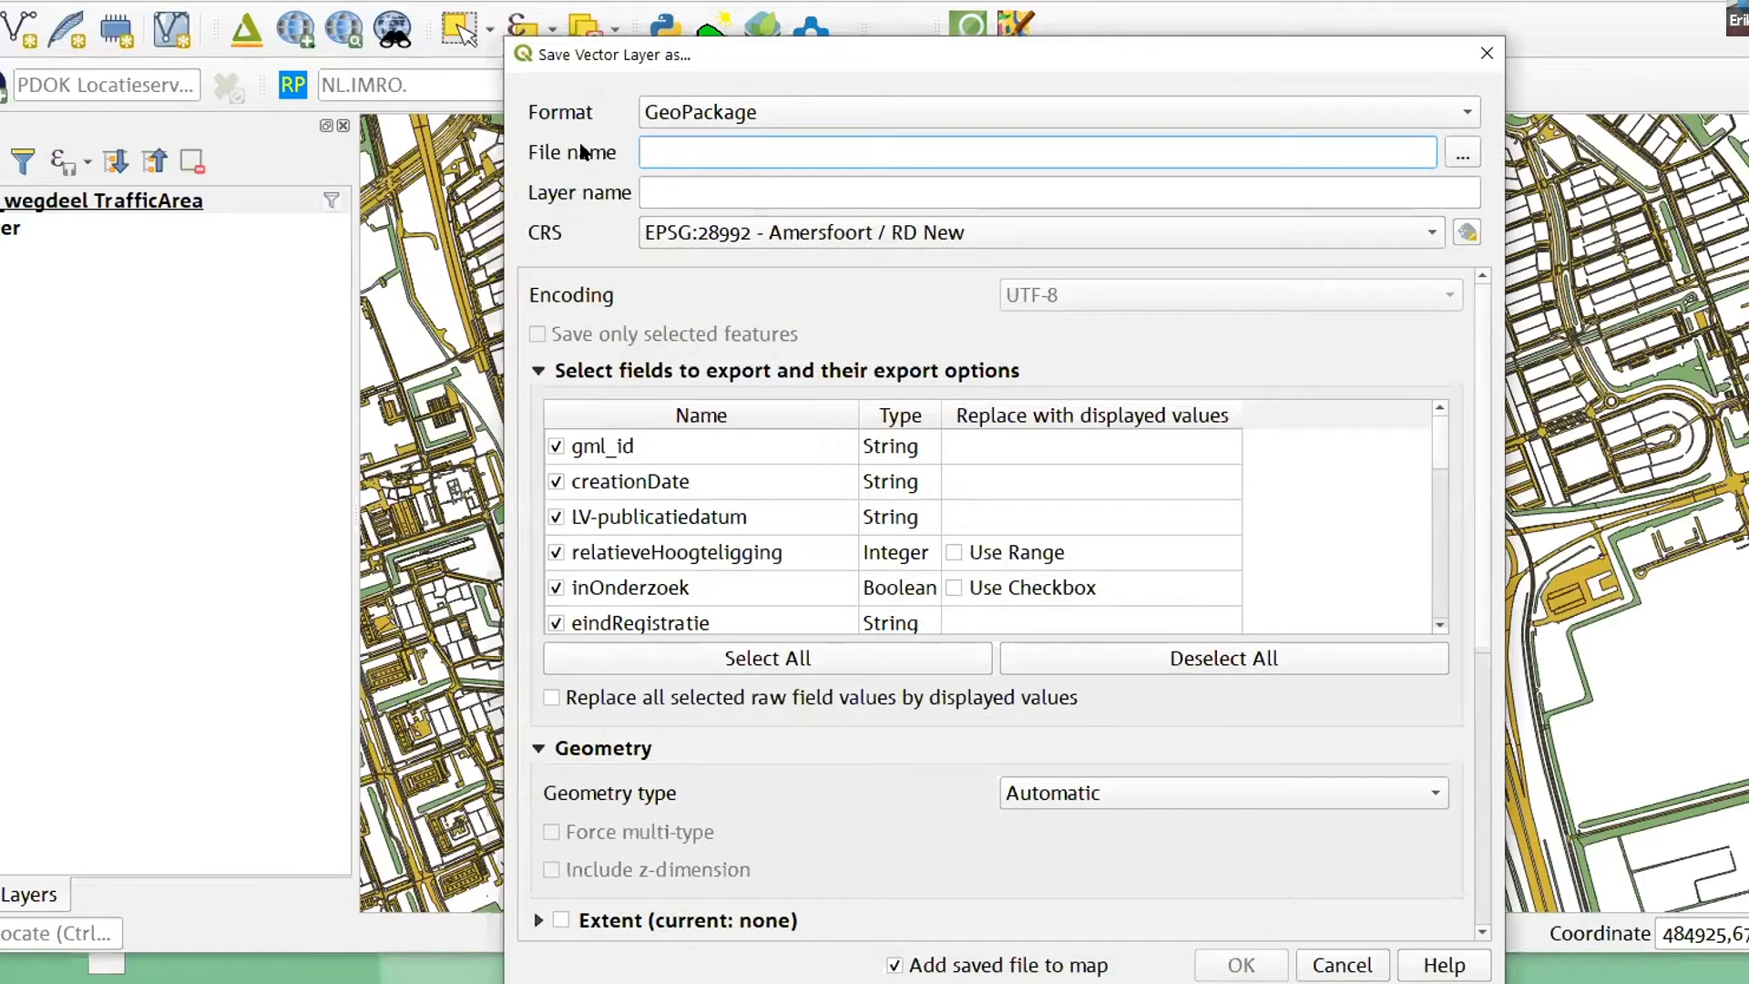
click(1460, 155)
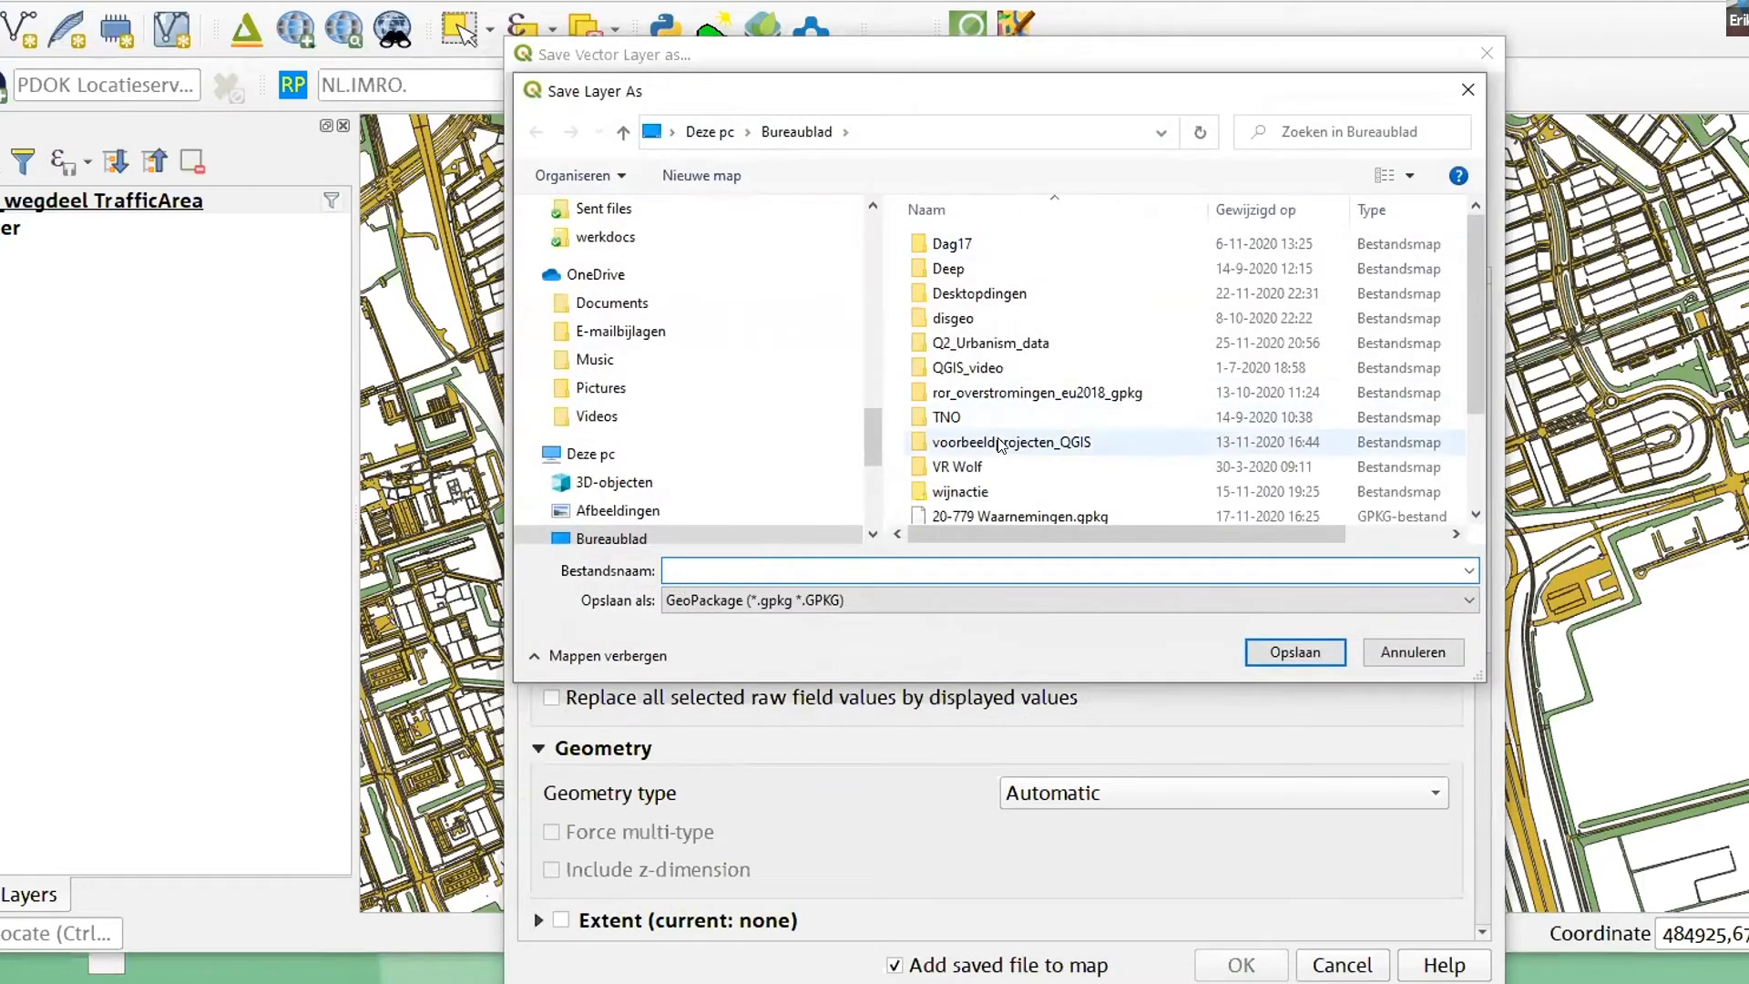
scroll(1003, 446, down, 2)
click(1062, 513)
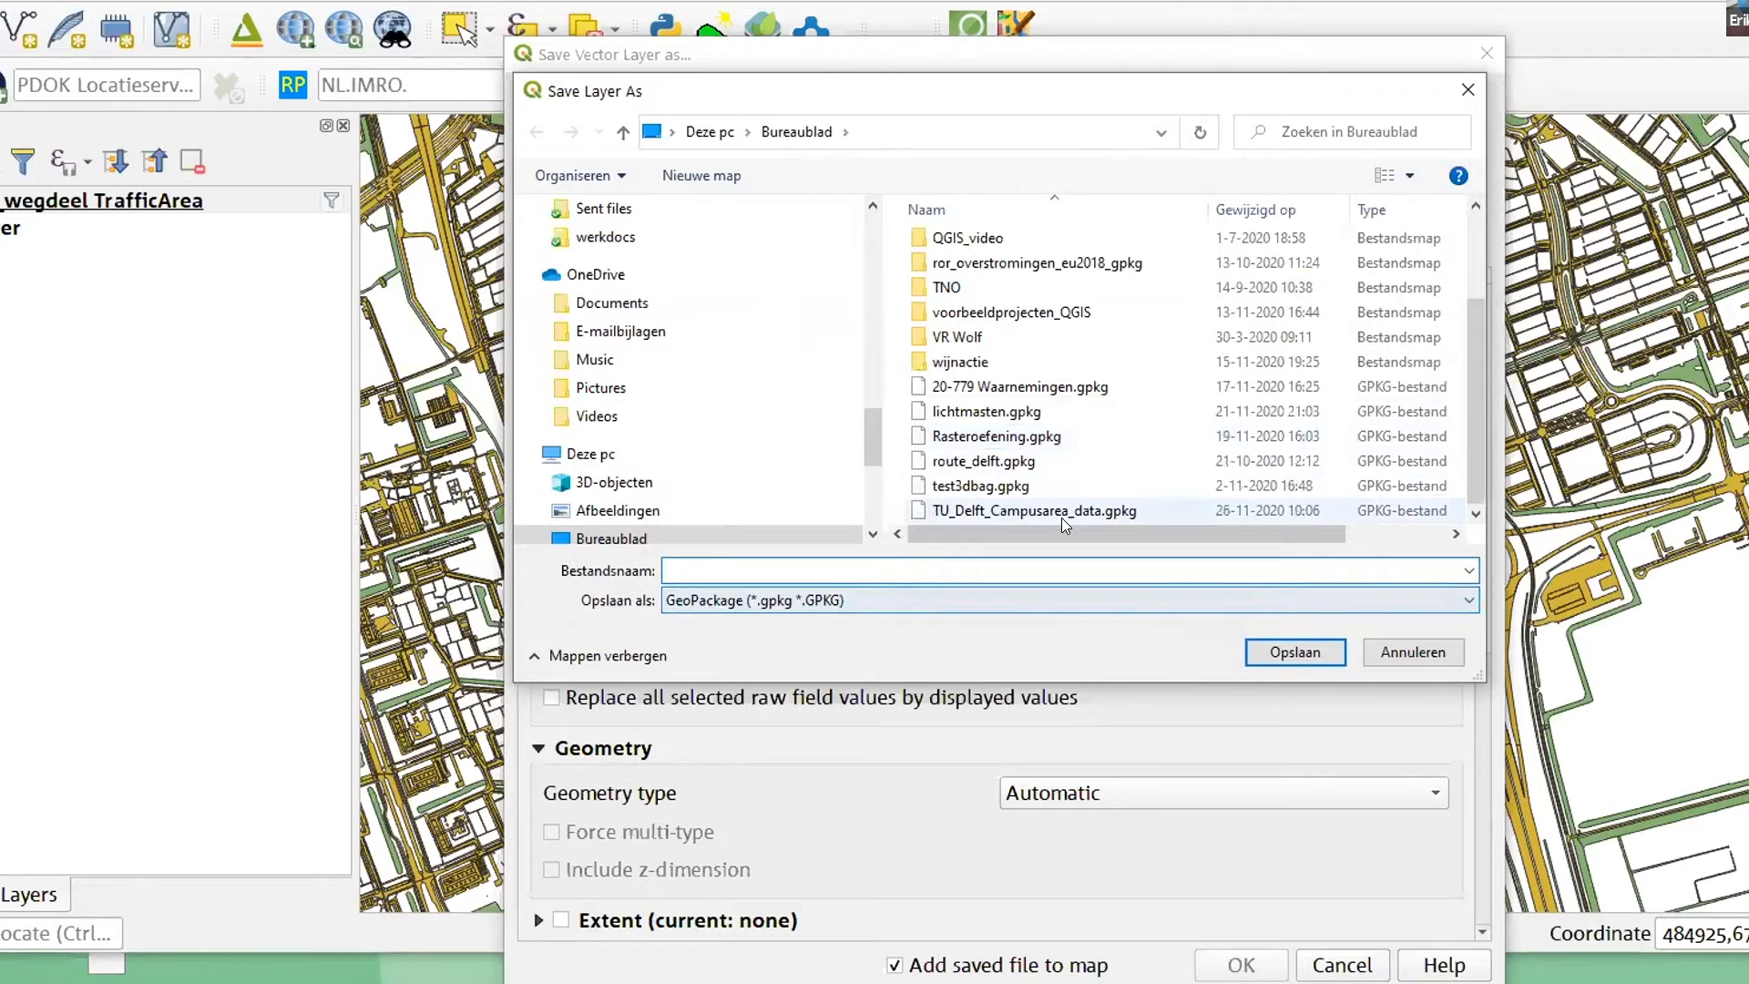
click(1321, 652)
- Name the exported layer Wegen and save it into the GeoPackage, adding it to the map
key(Tab)
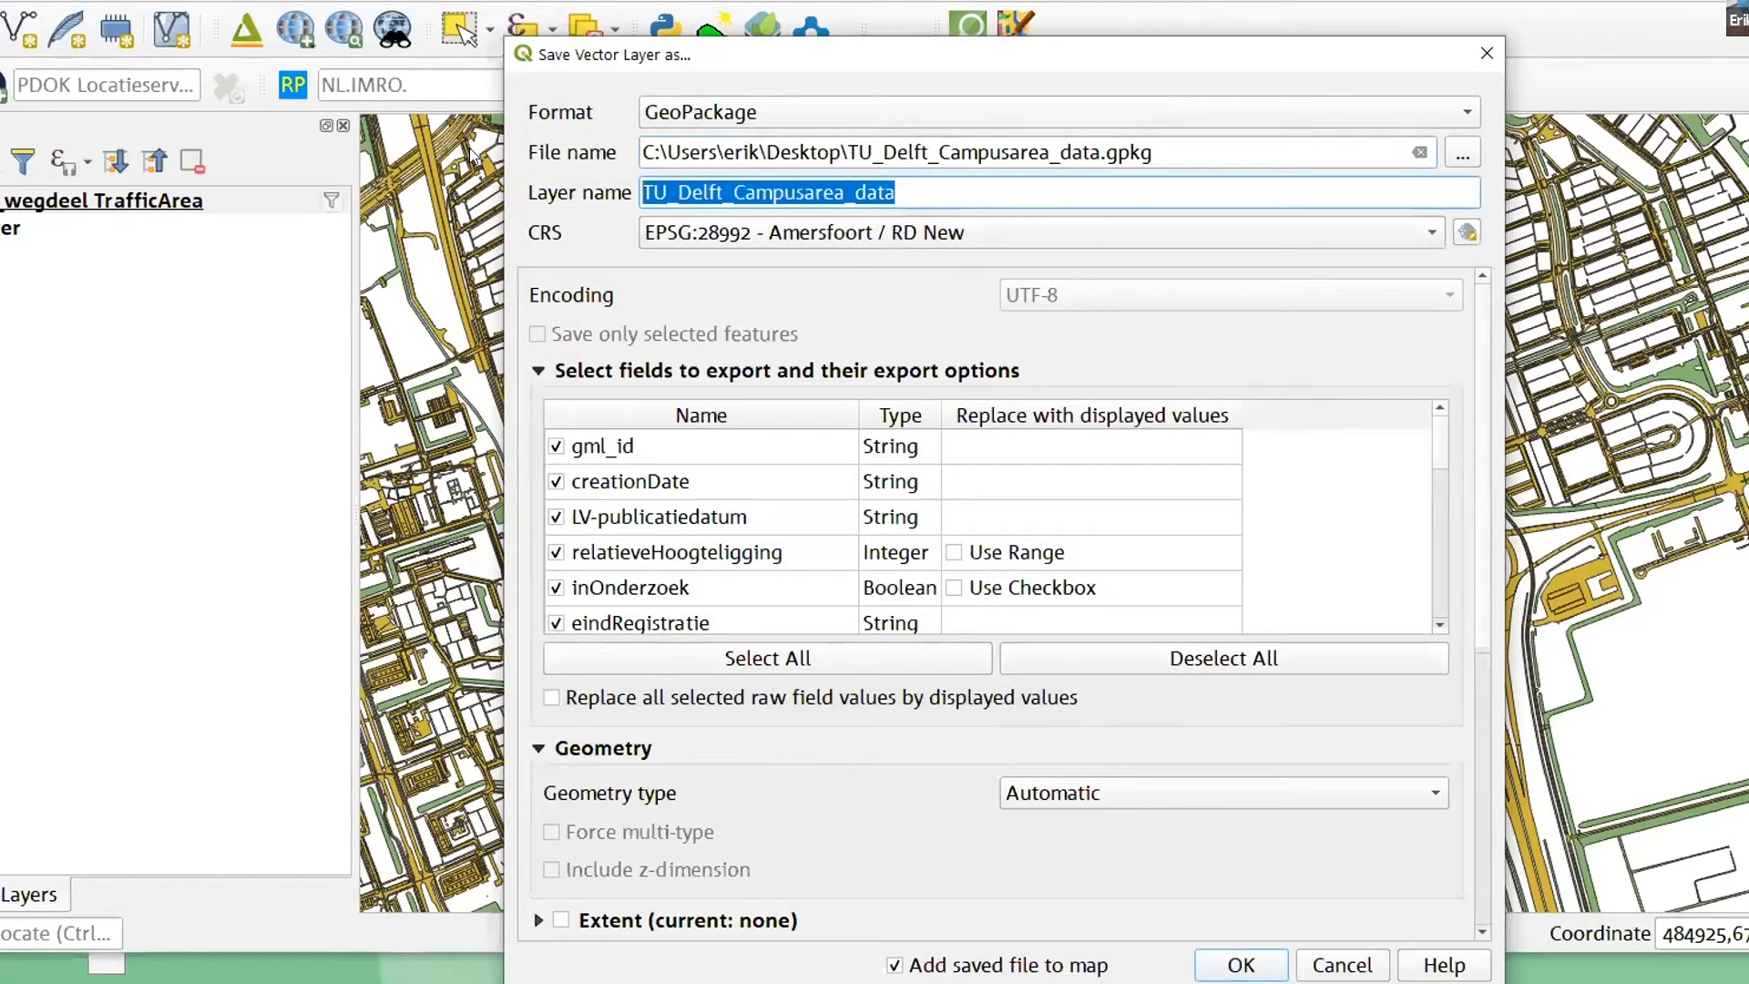
text(Wegen)
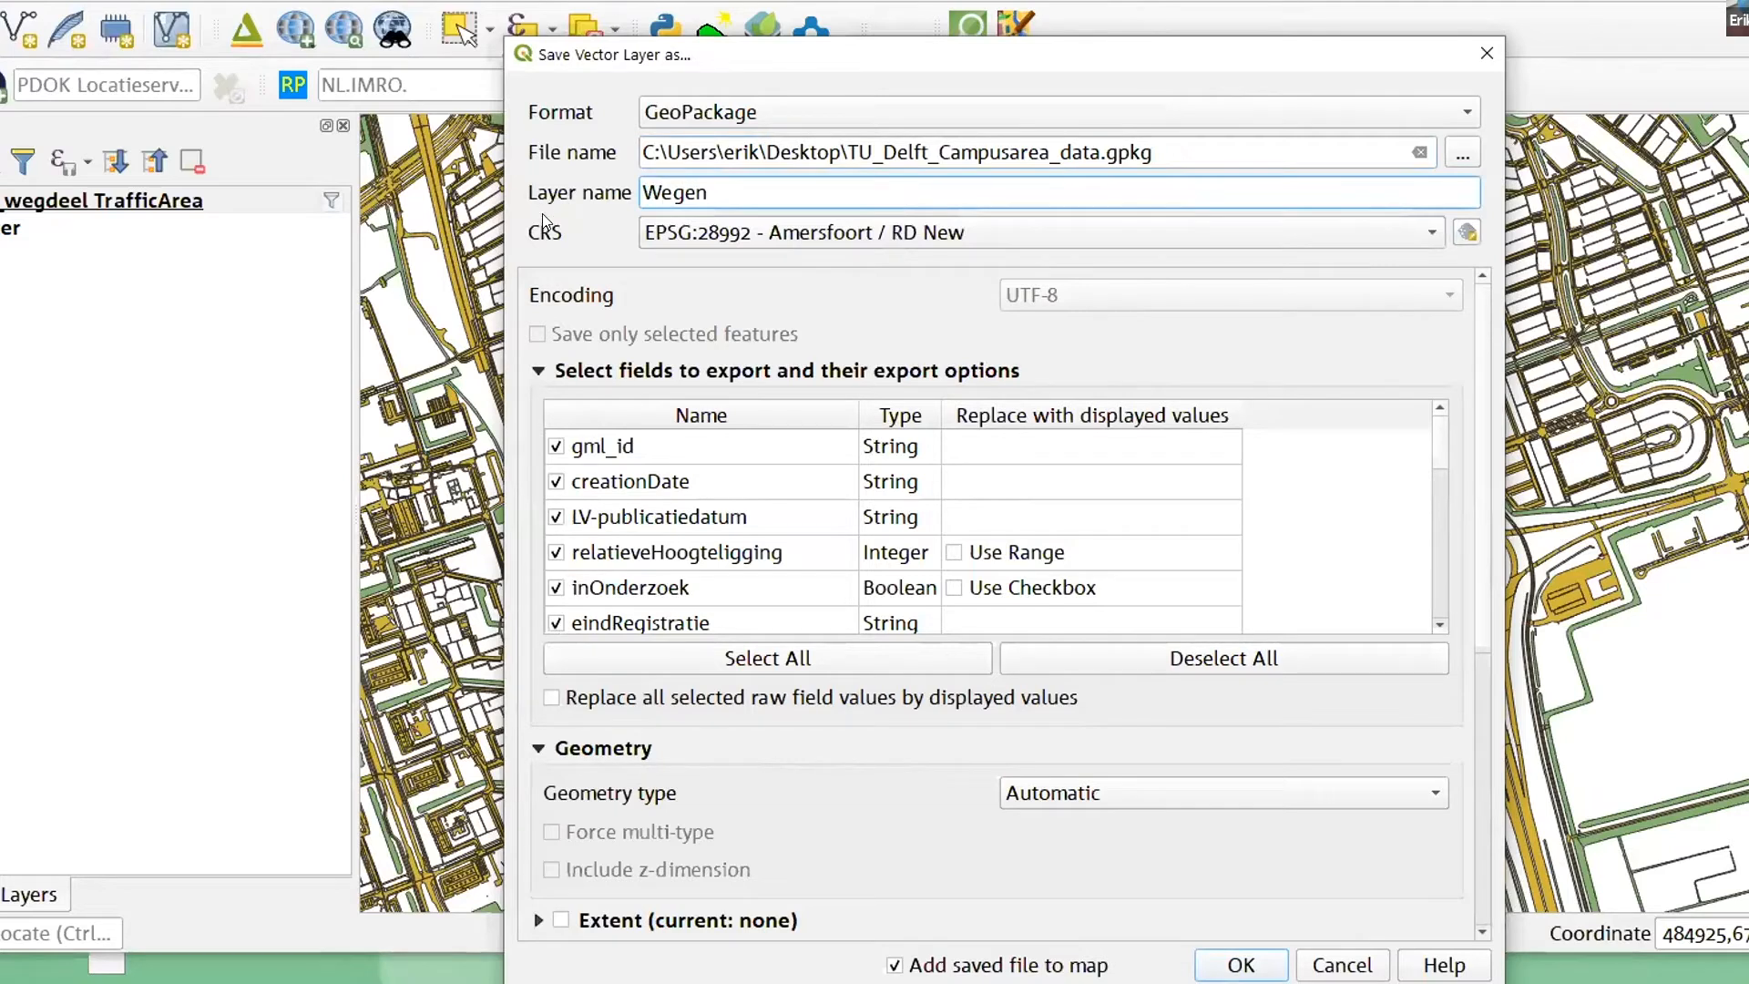
click(1243, 971)
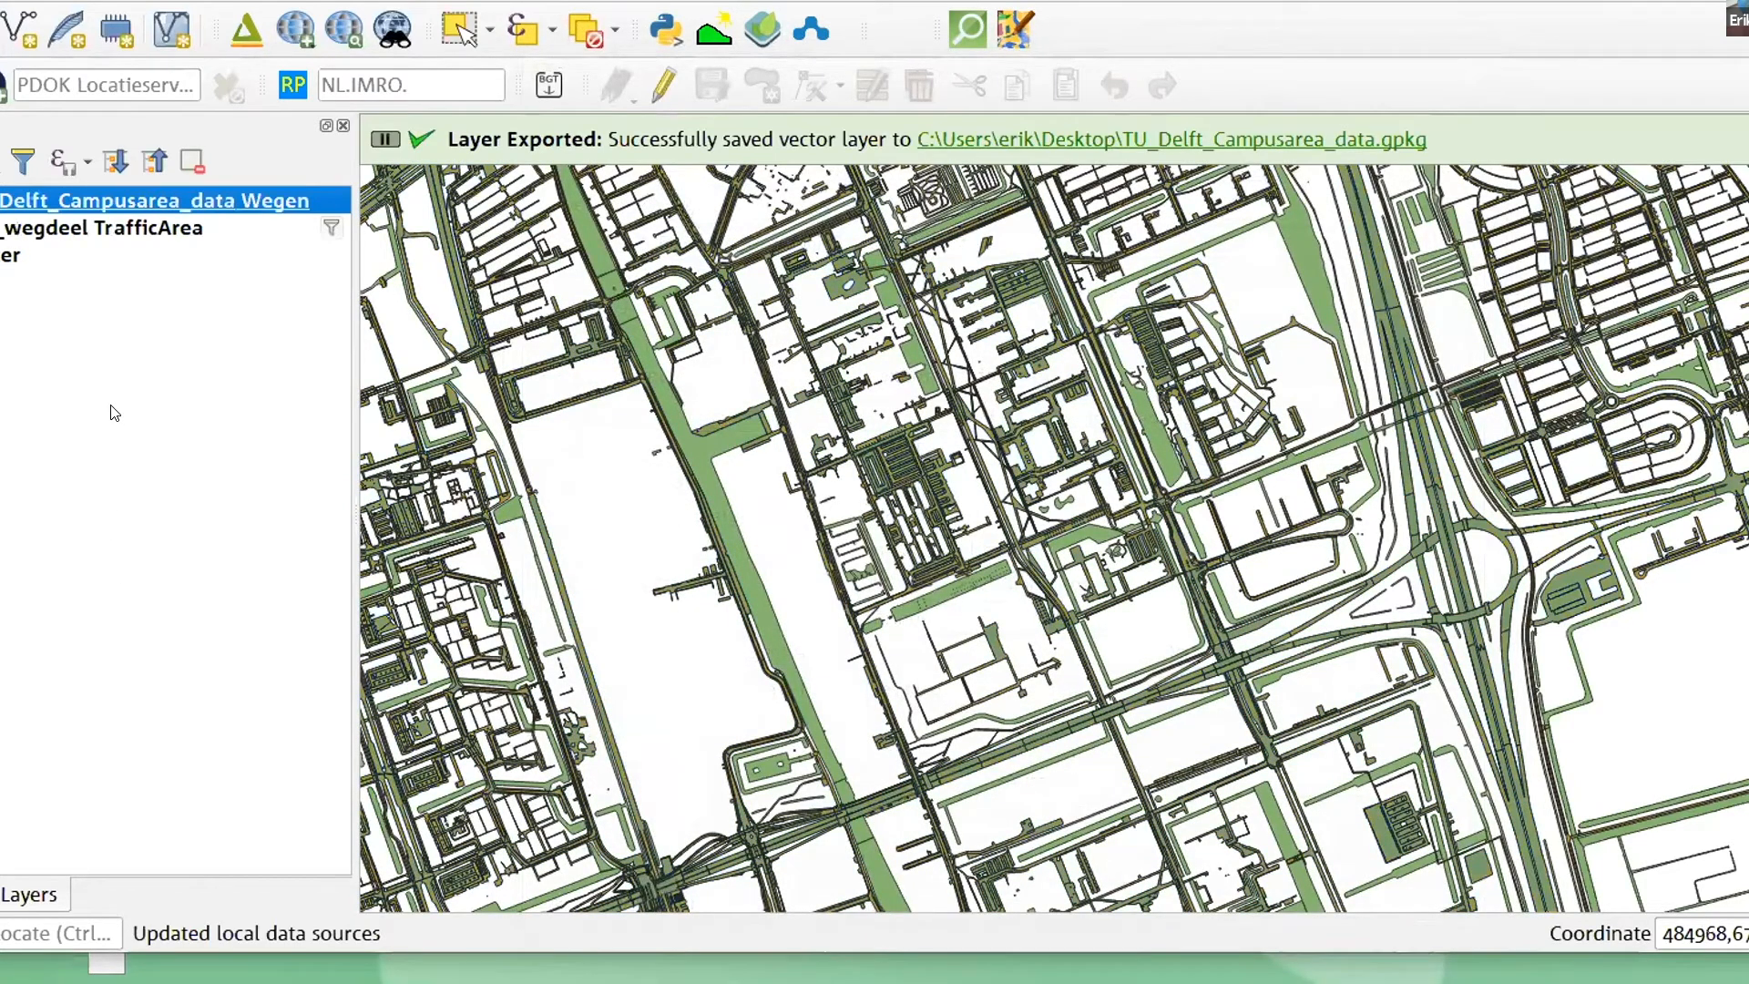
- Remove the original bgt_wegdeel TrafficArea layer from the project, keeping the exported Wegen layer
right_click(82, 232)
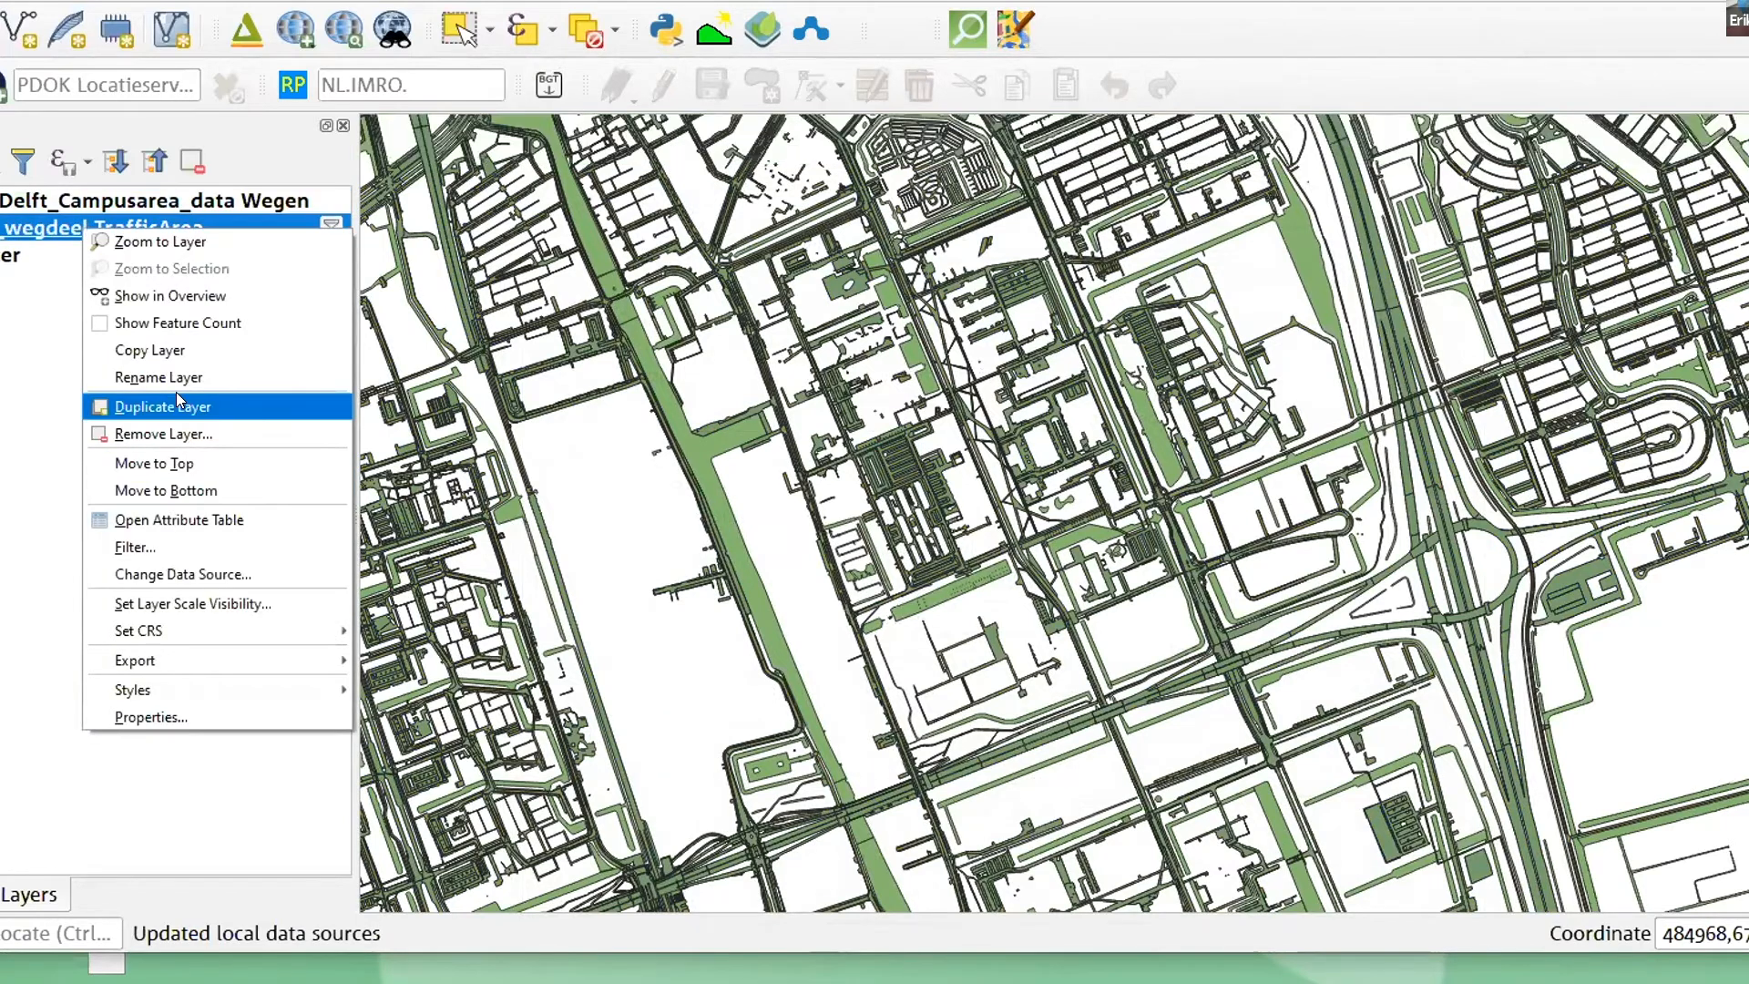
click(178, 433)
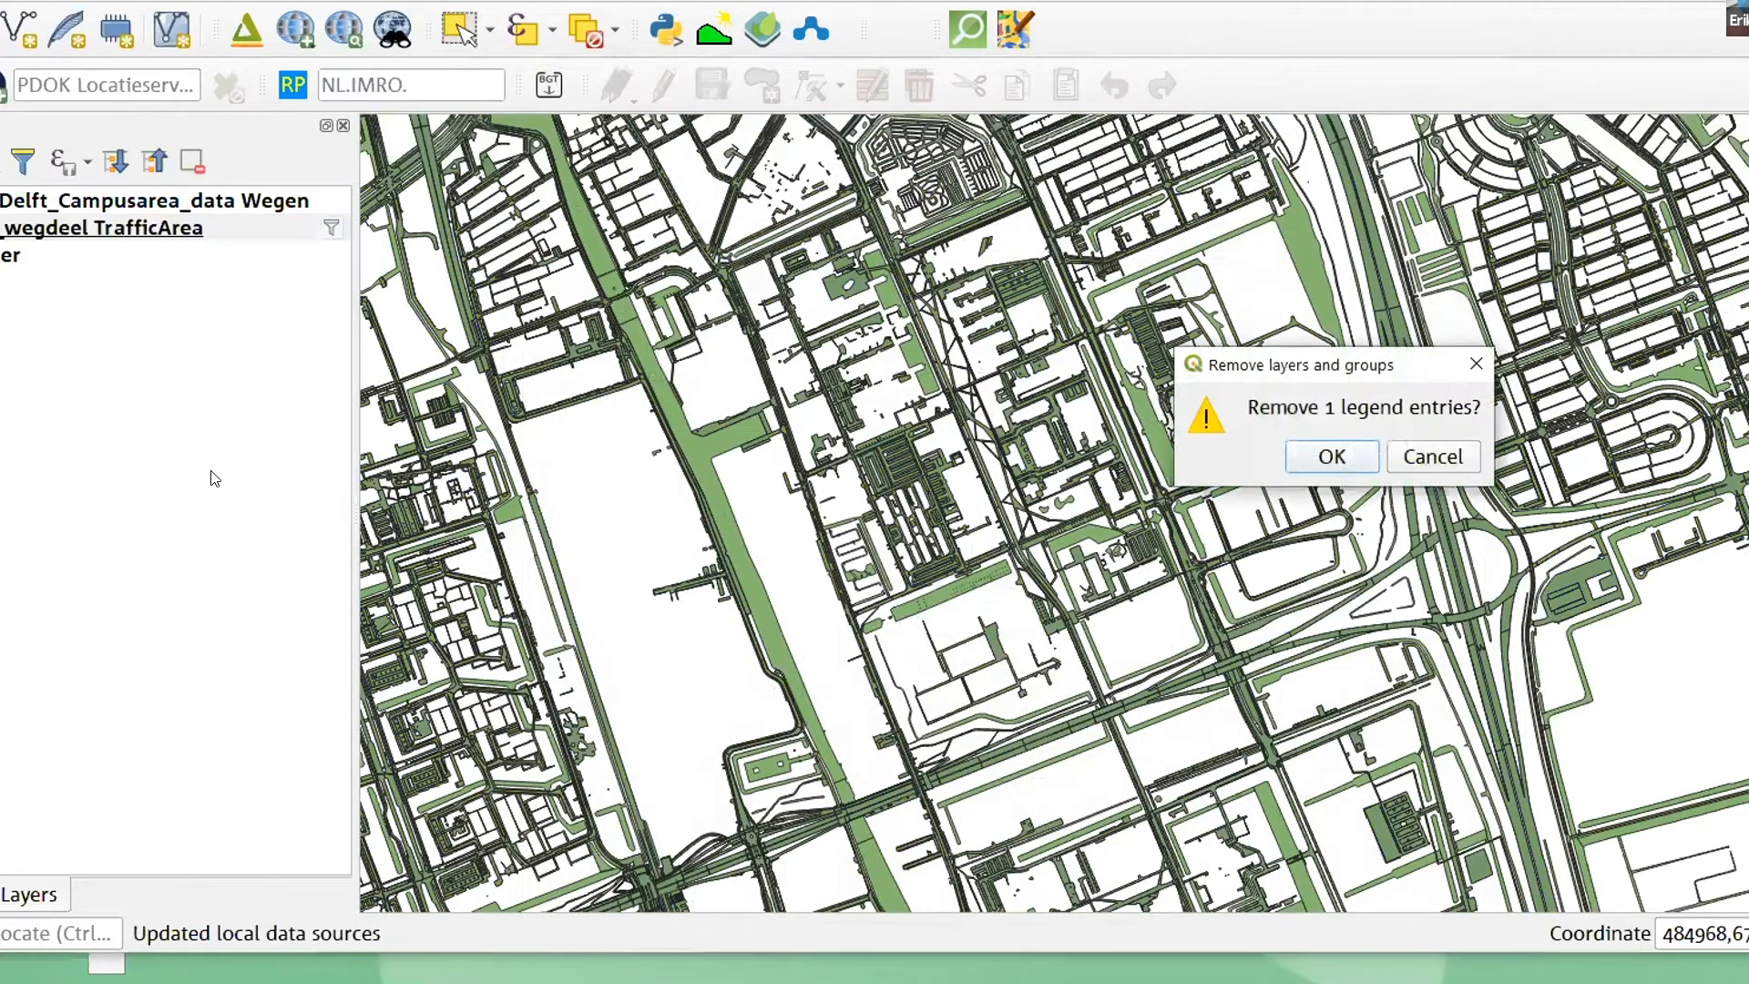
click(1289, 455)
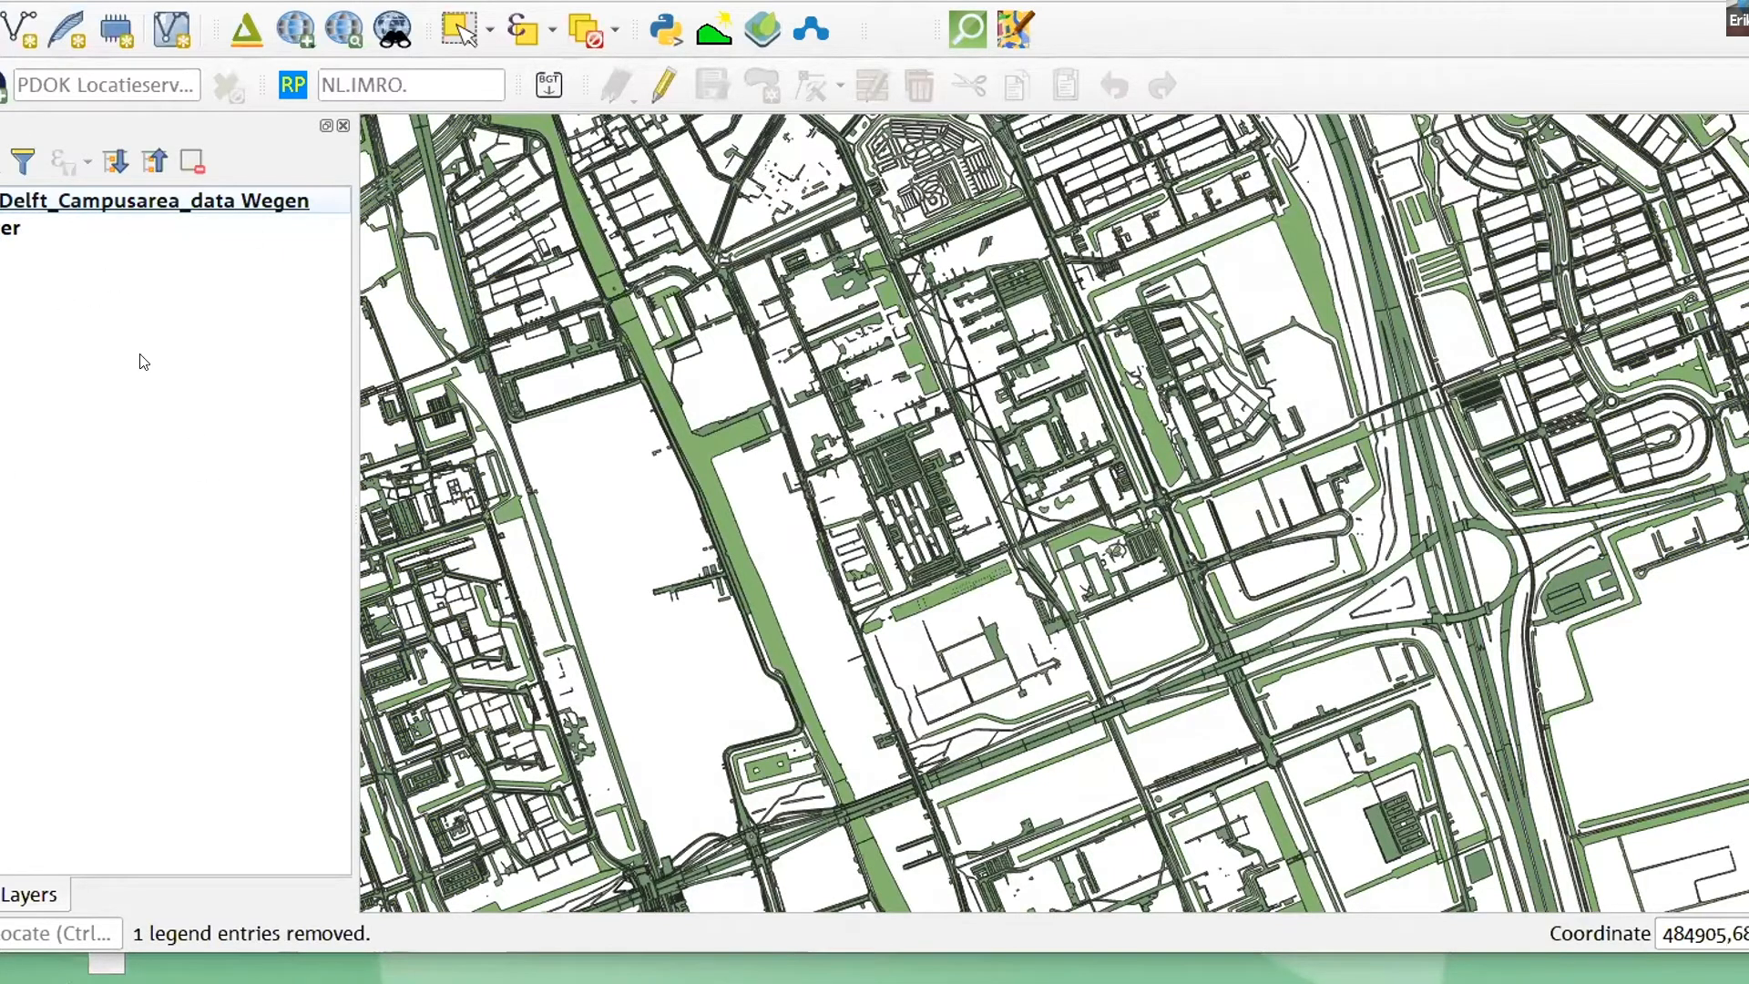
right_click(21, 208)
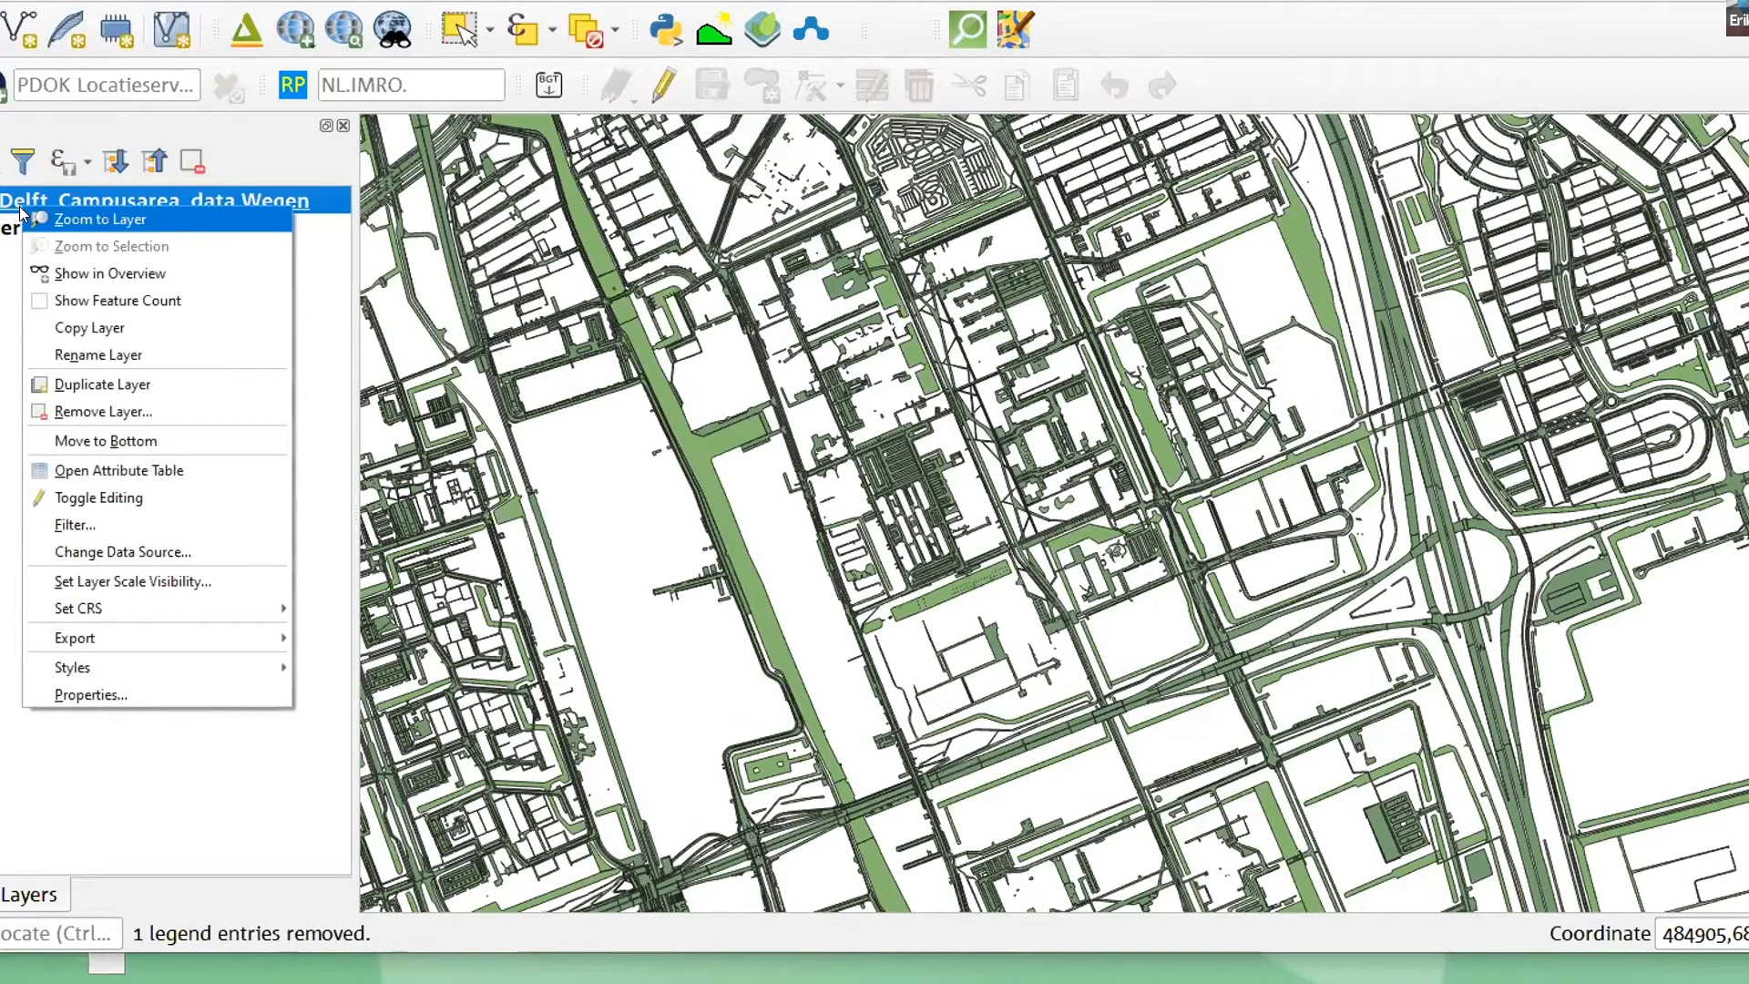
click(147, 550)
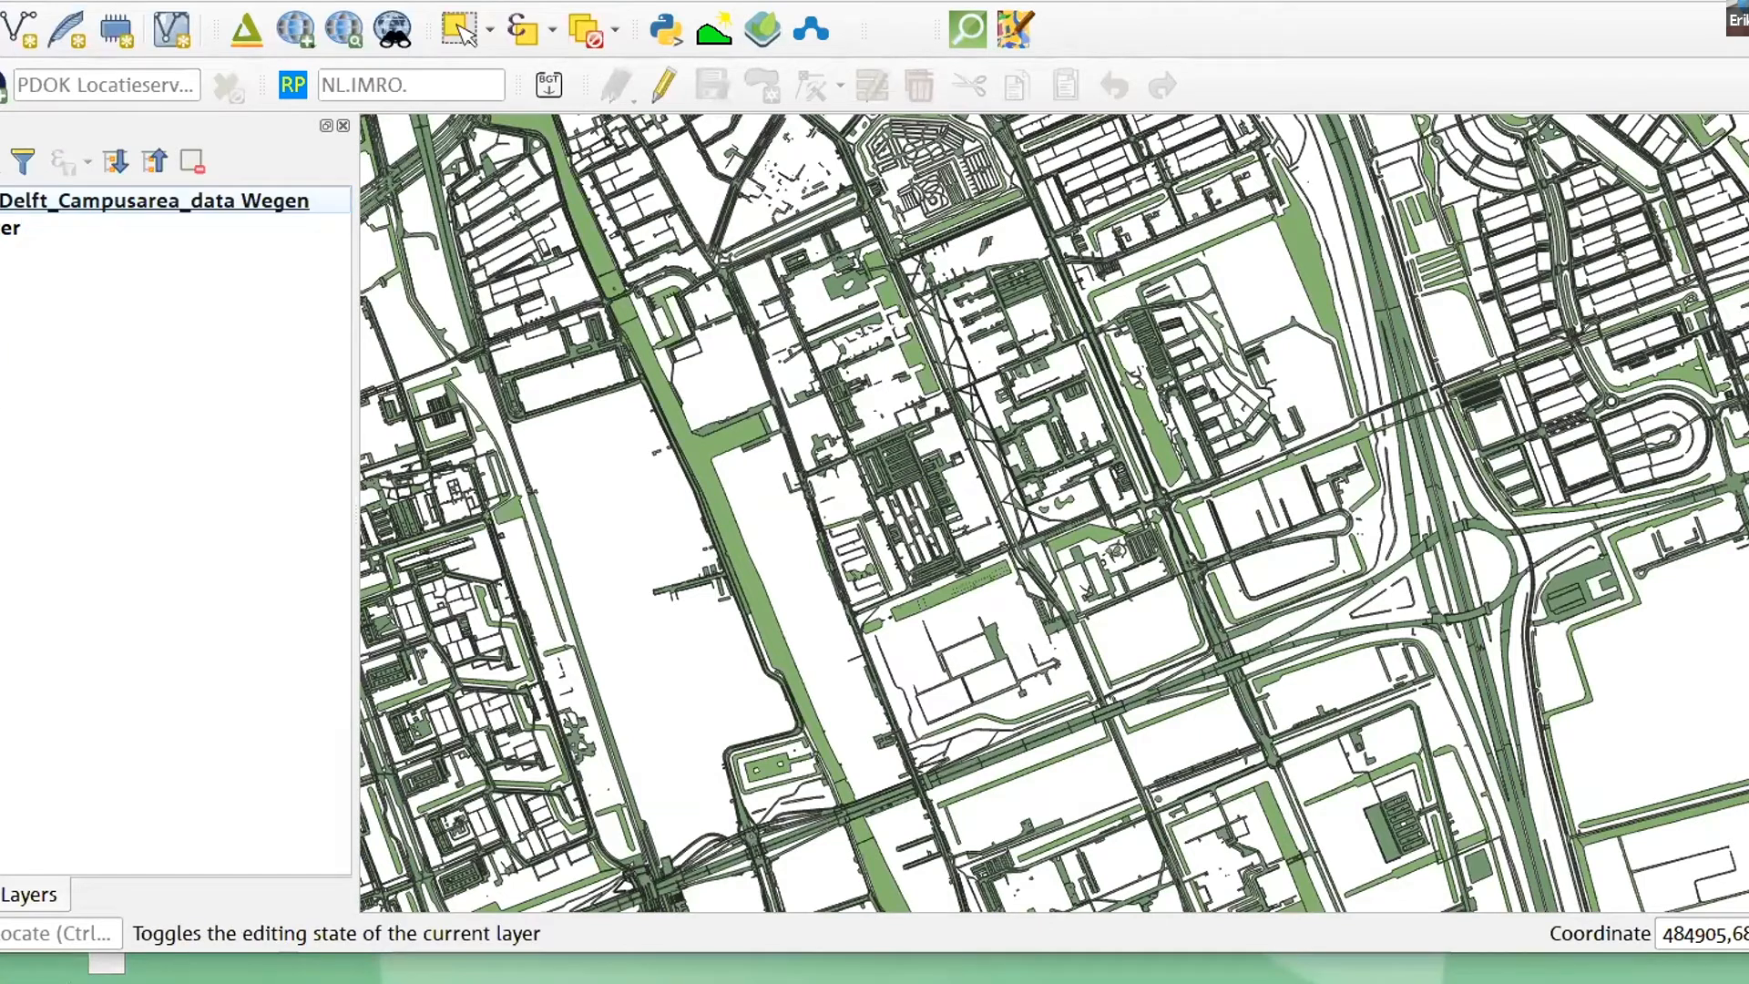
- Change the Water layer's simple fill from green to a muted blue
click(11, 227)
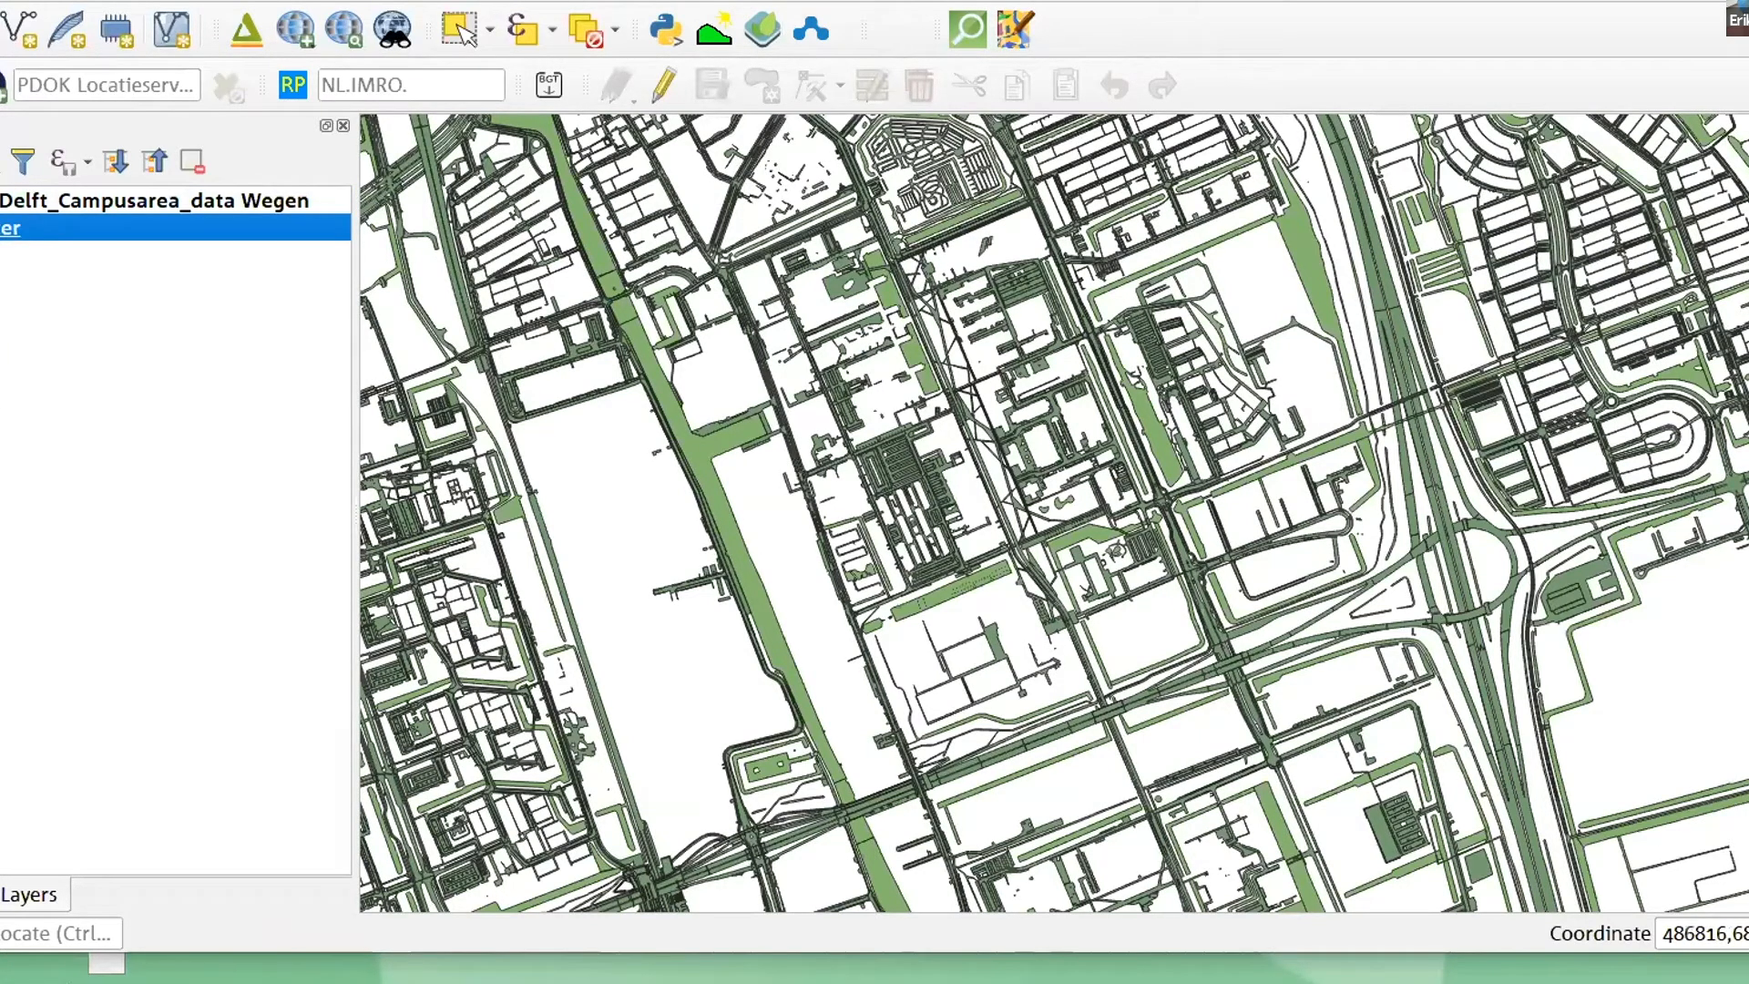
key(F7)
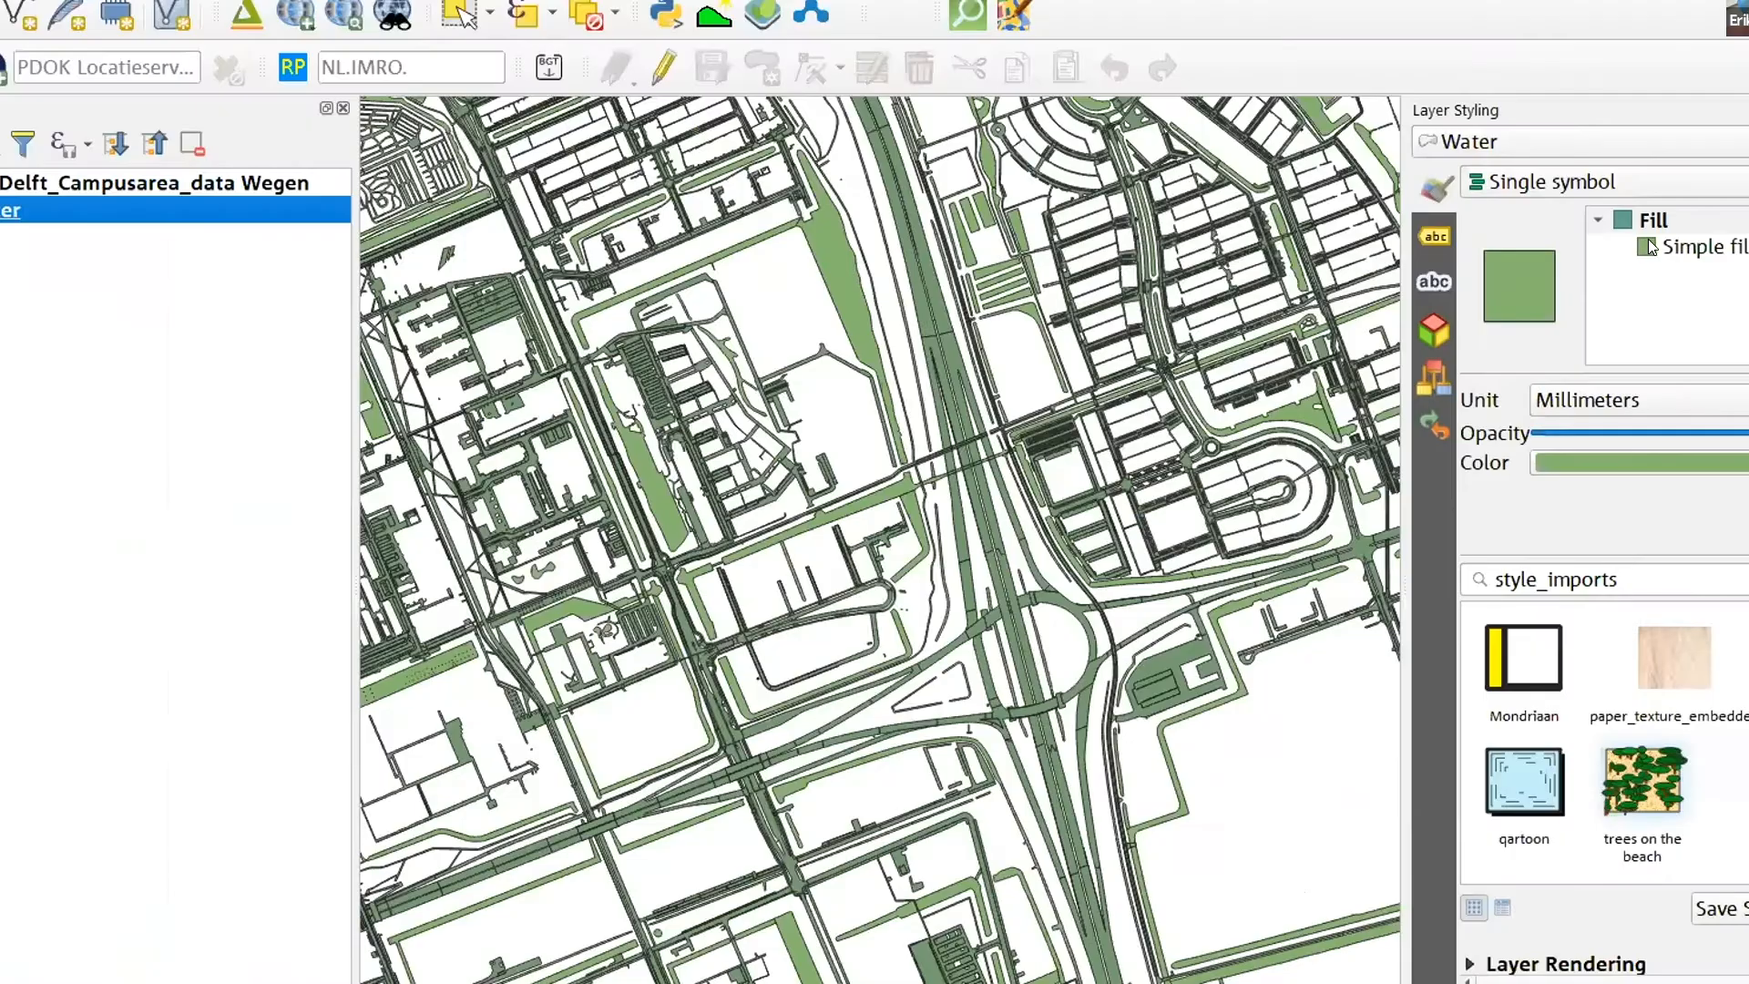
click(1649, 242)
click(1676, 447)
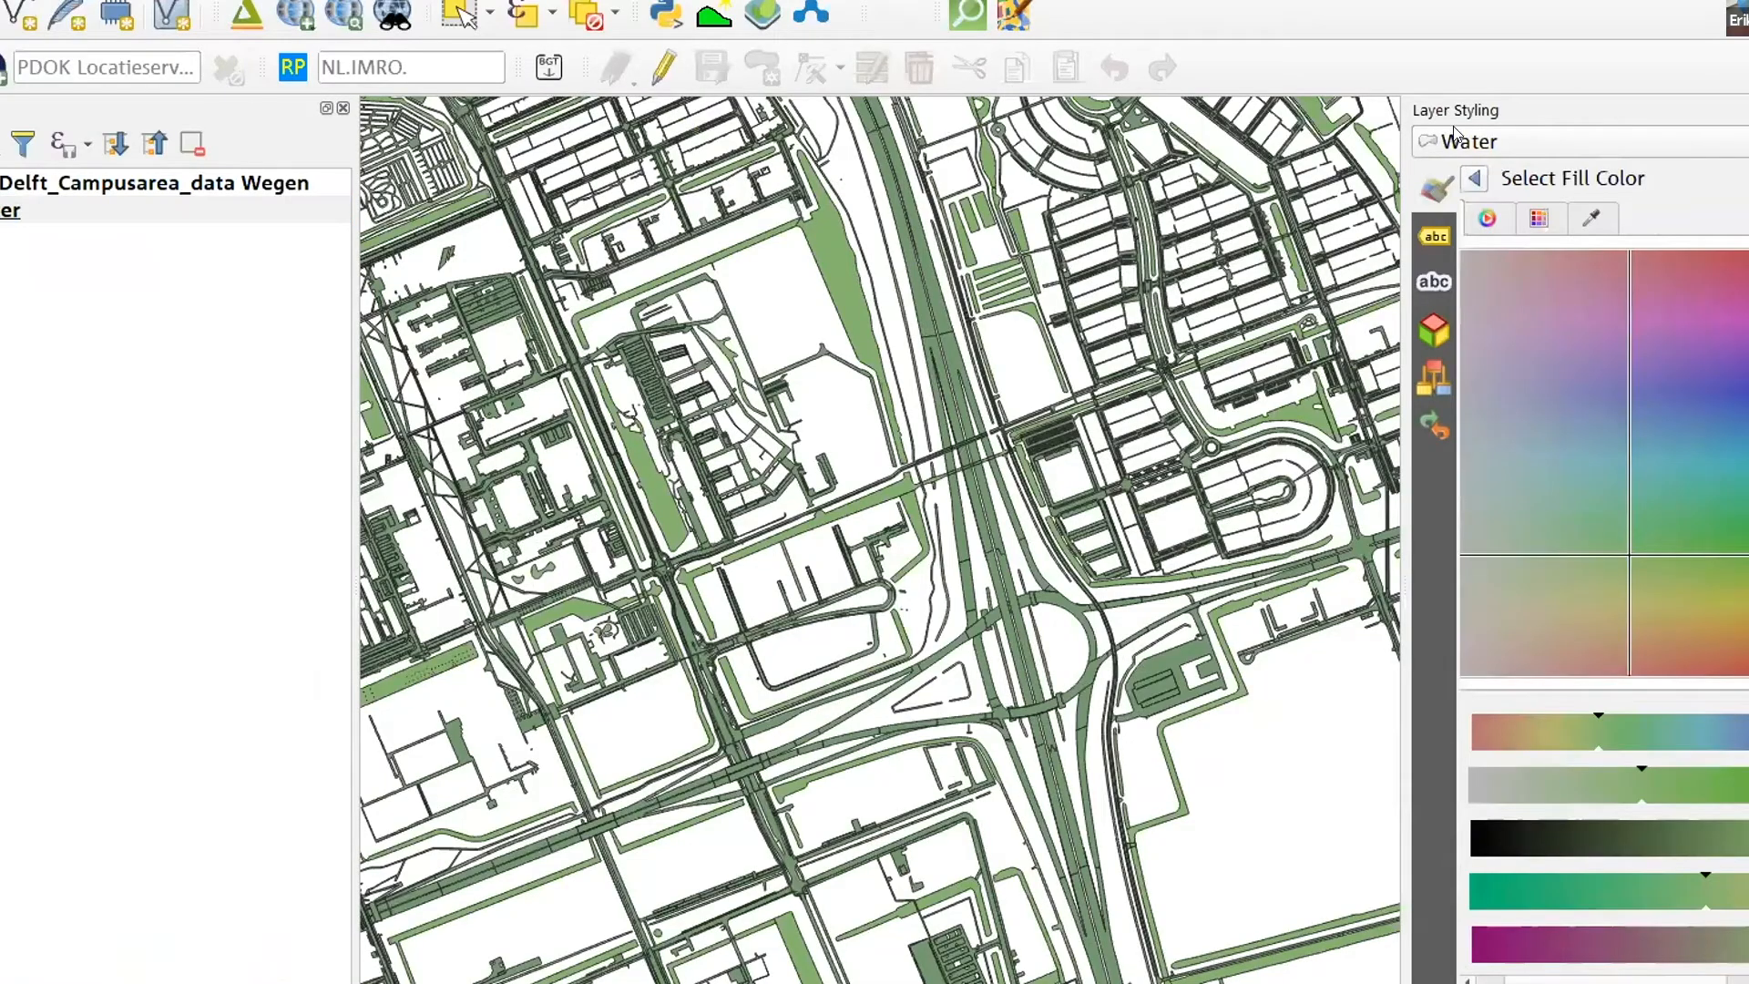
click(1566, 460)
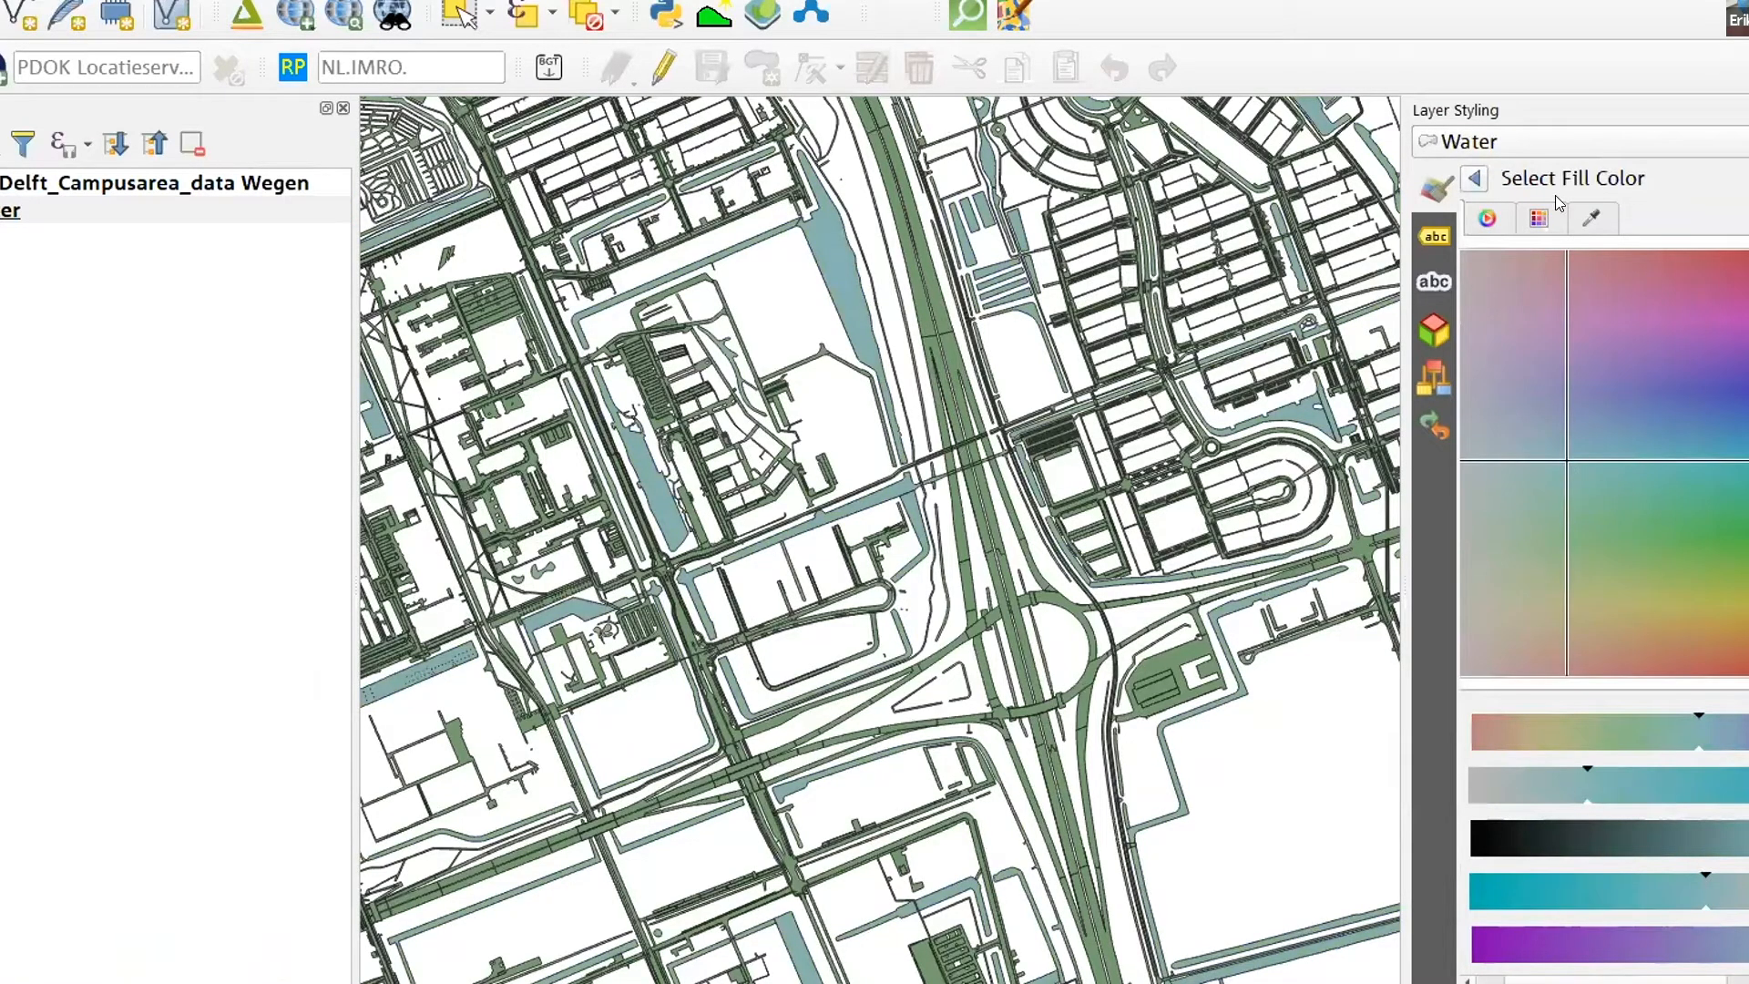
click(1472, 180)
- Change the symbol color of the Wegen road layer to dark brown
click(84, 203)
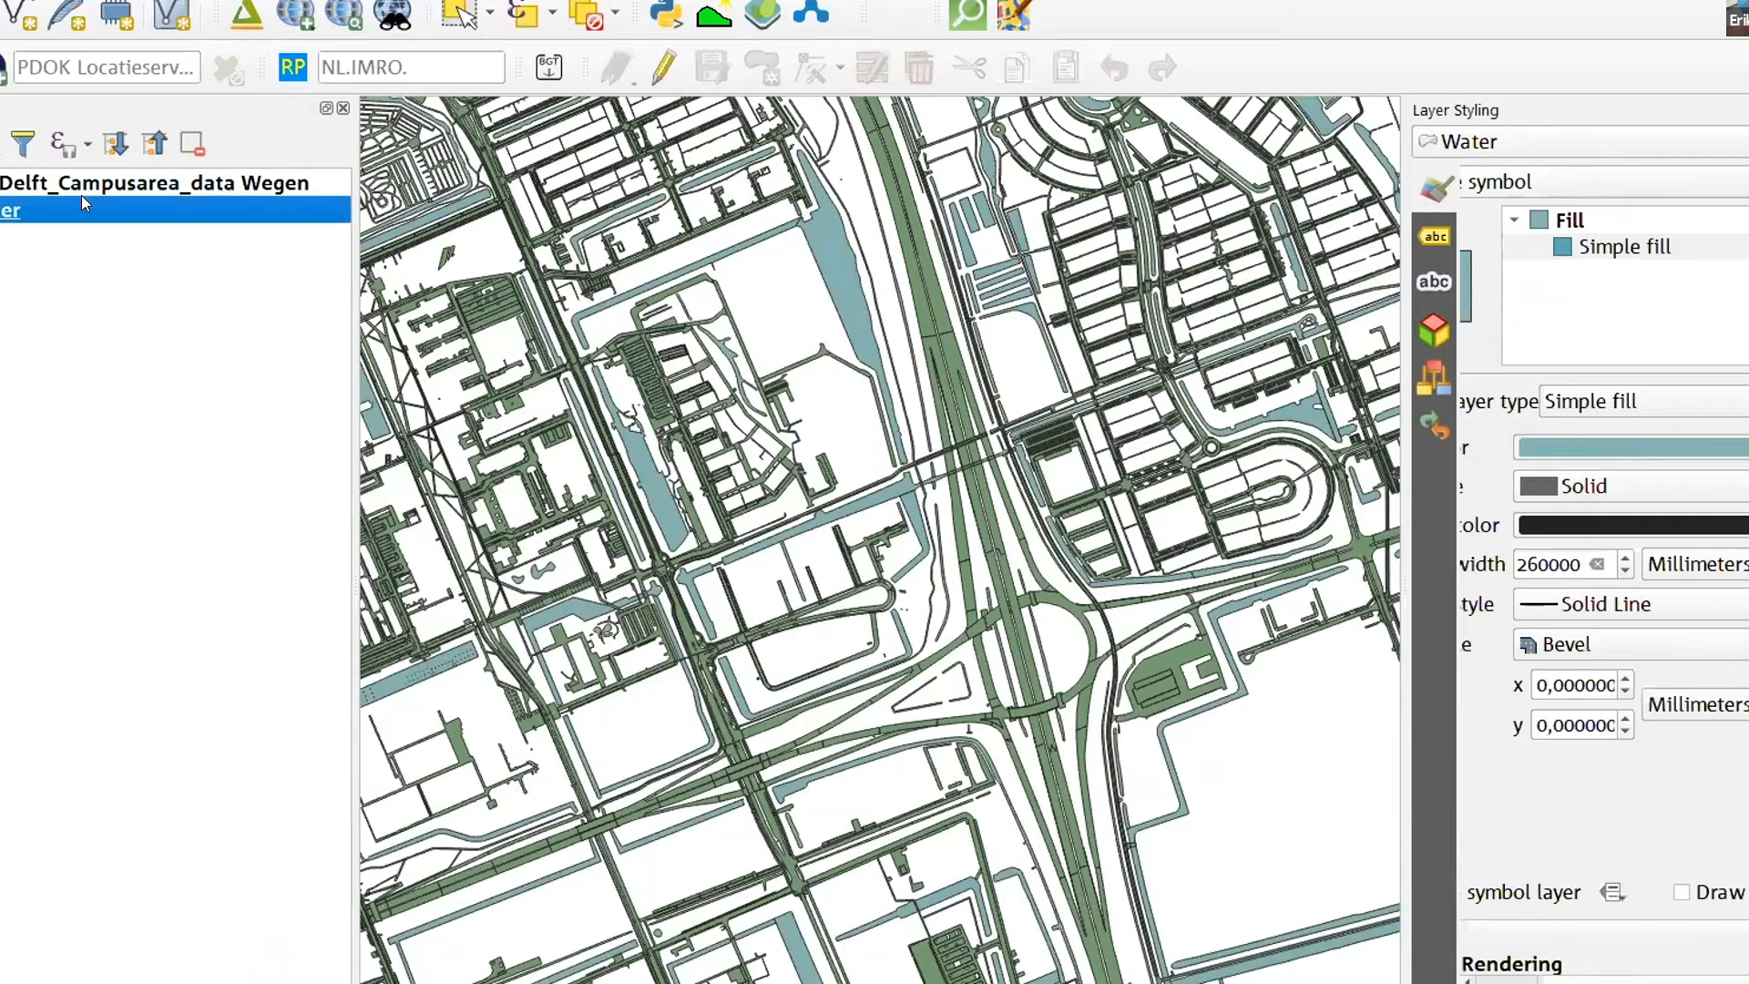
click(80, 182)
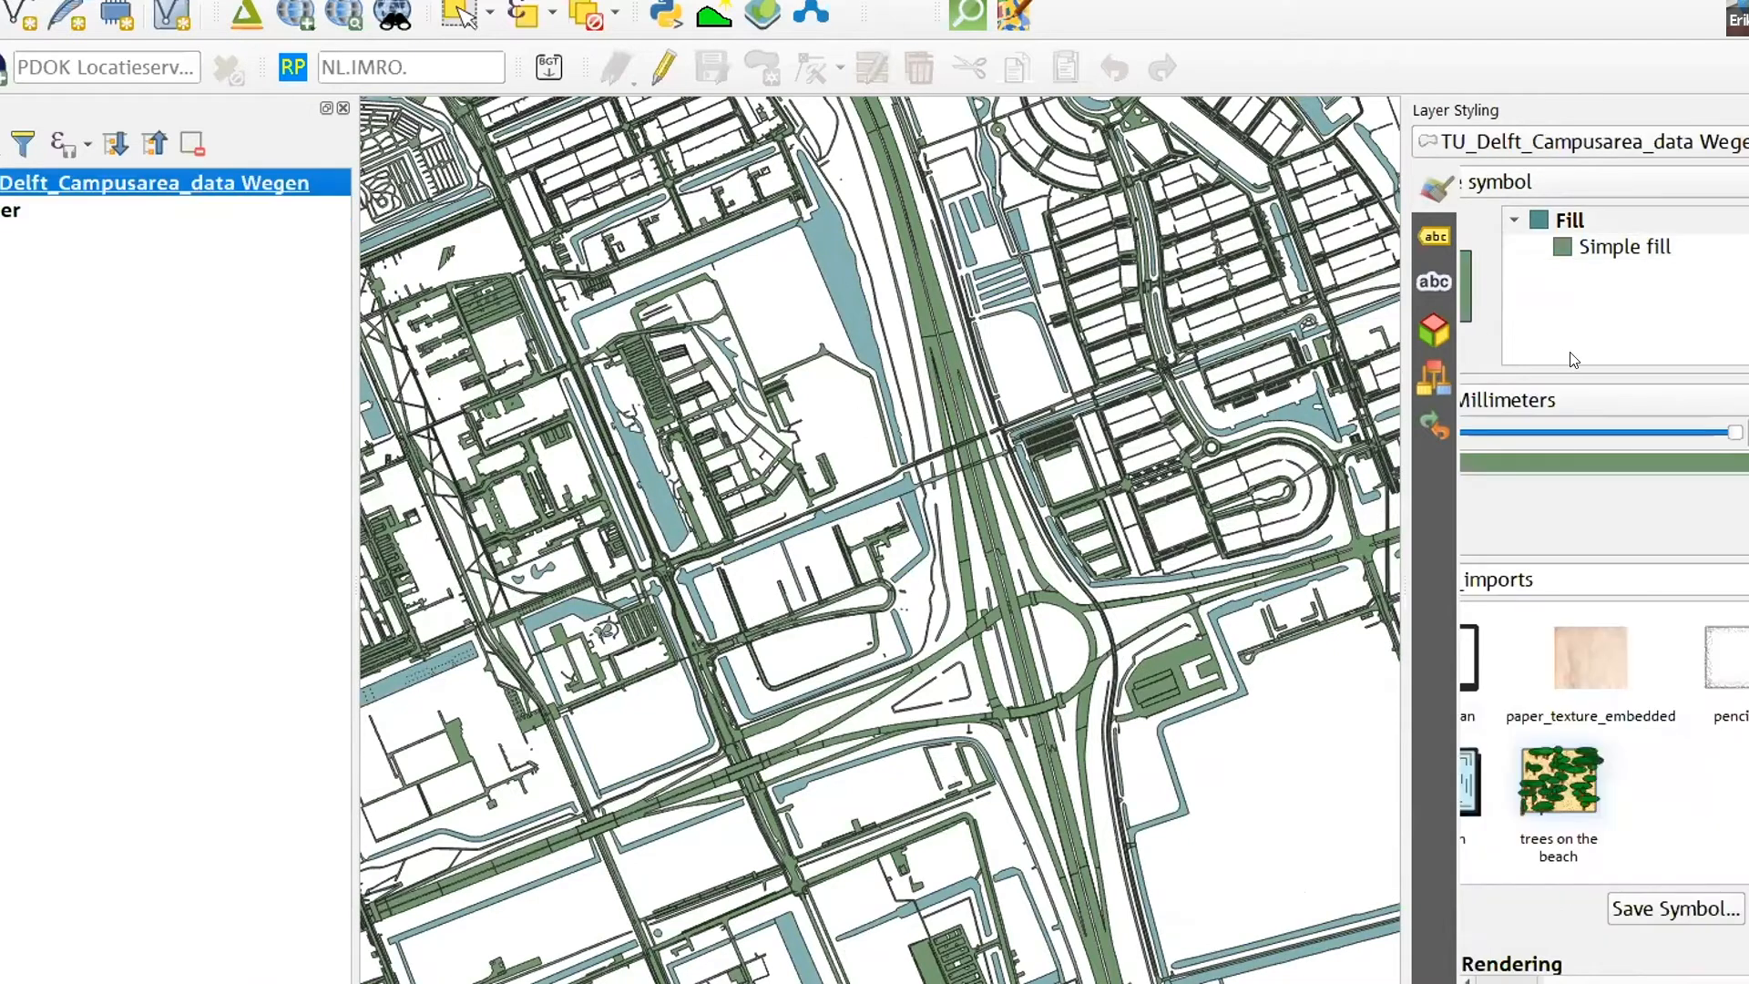
click(1608, 459)
drag(1609, 584, 1676, 655)
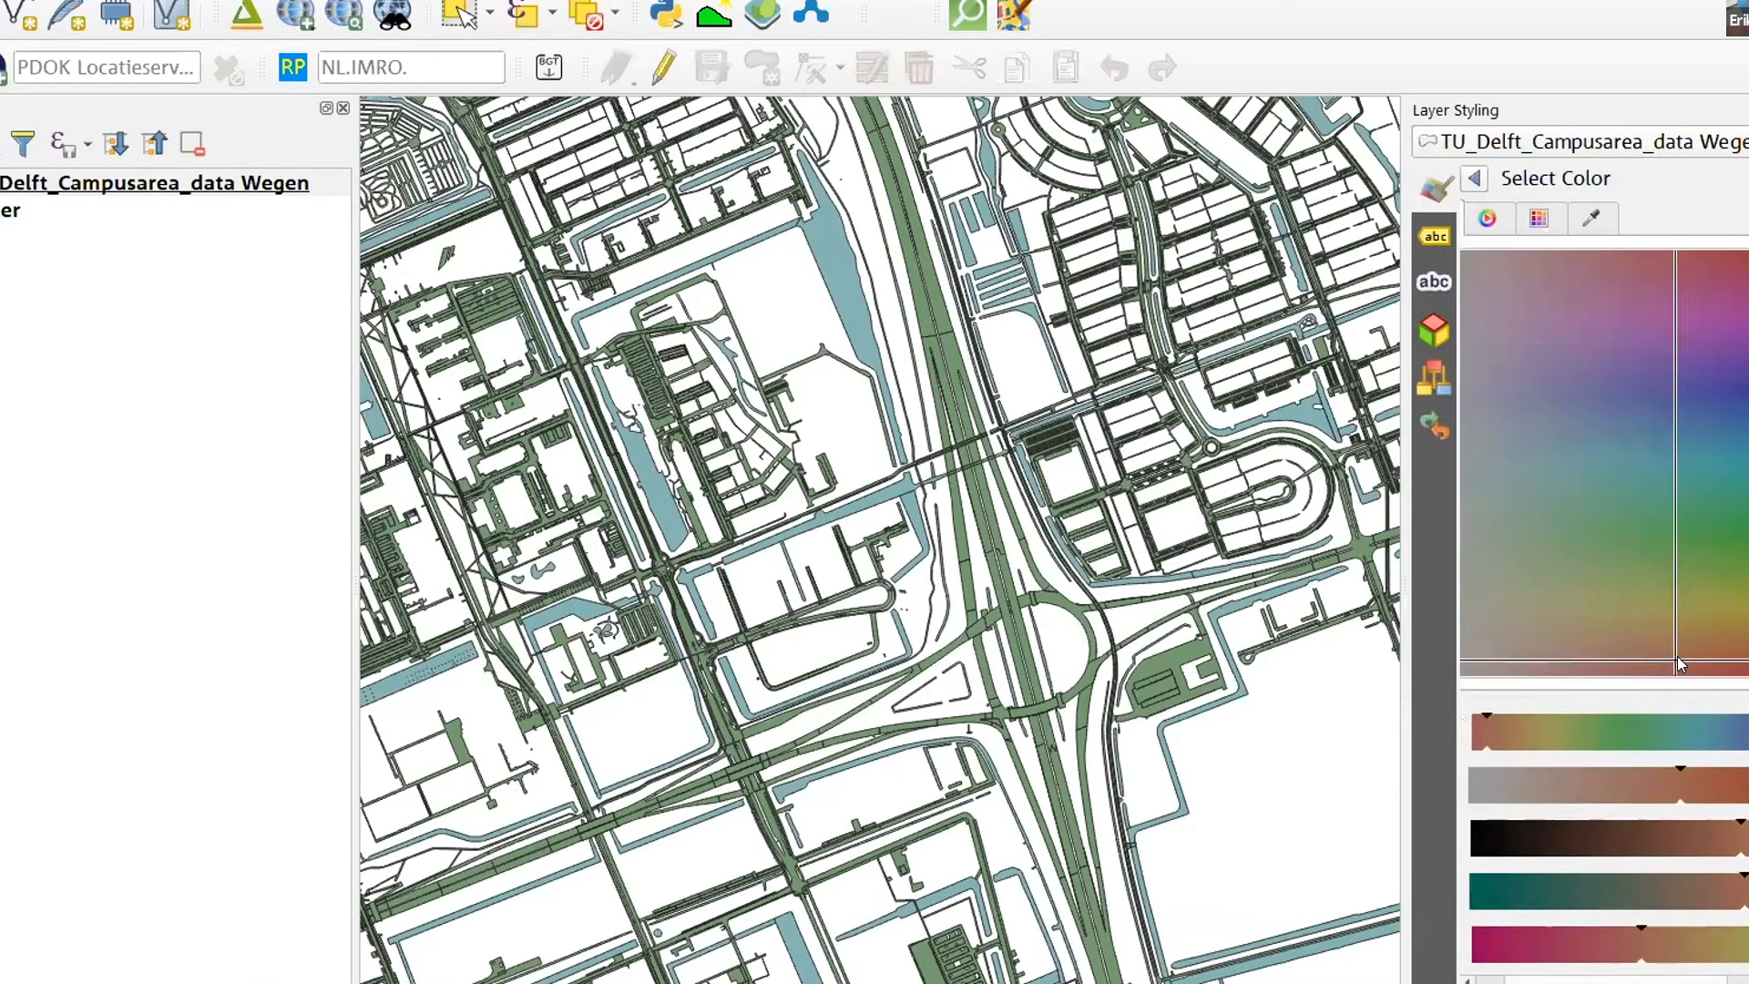
click(1549, 839)
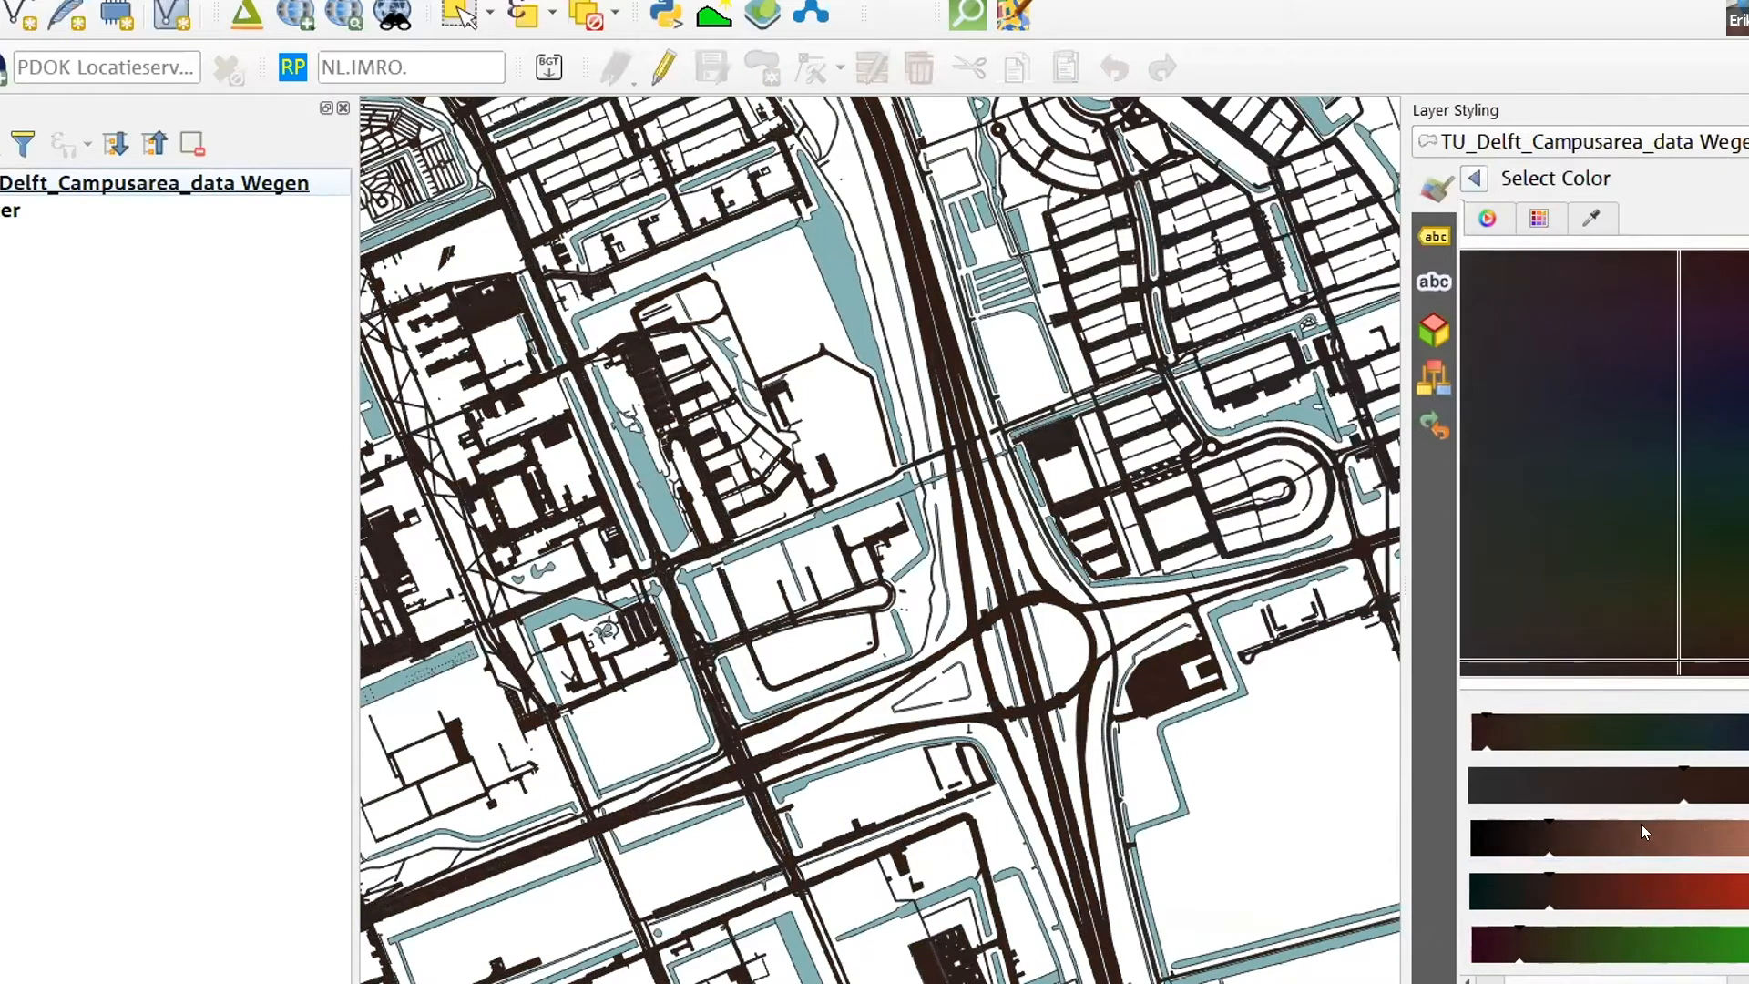
click(1605, 839)
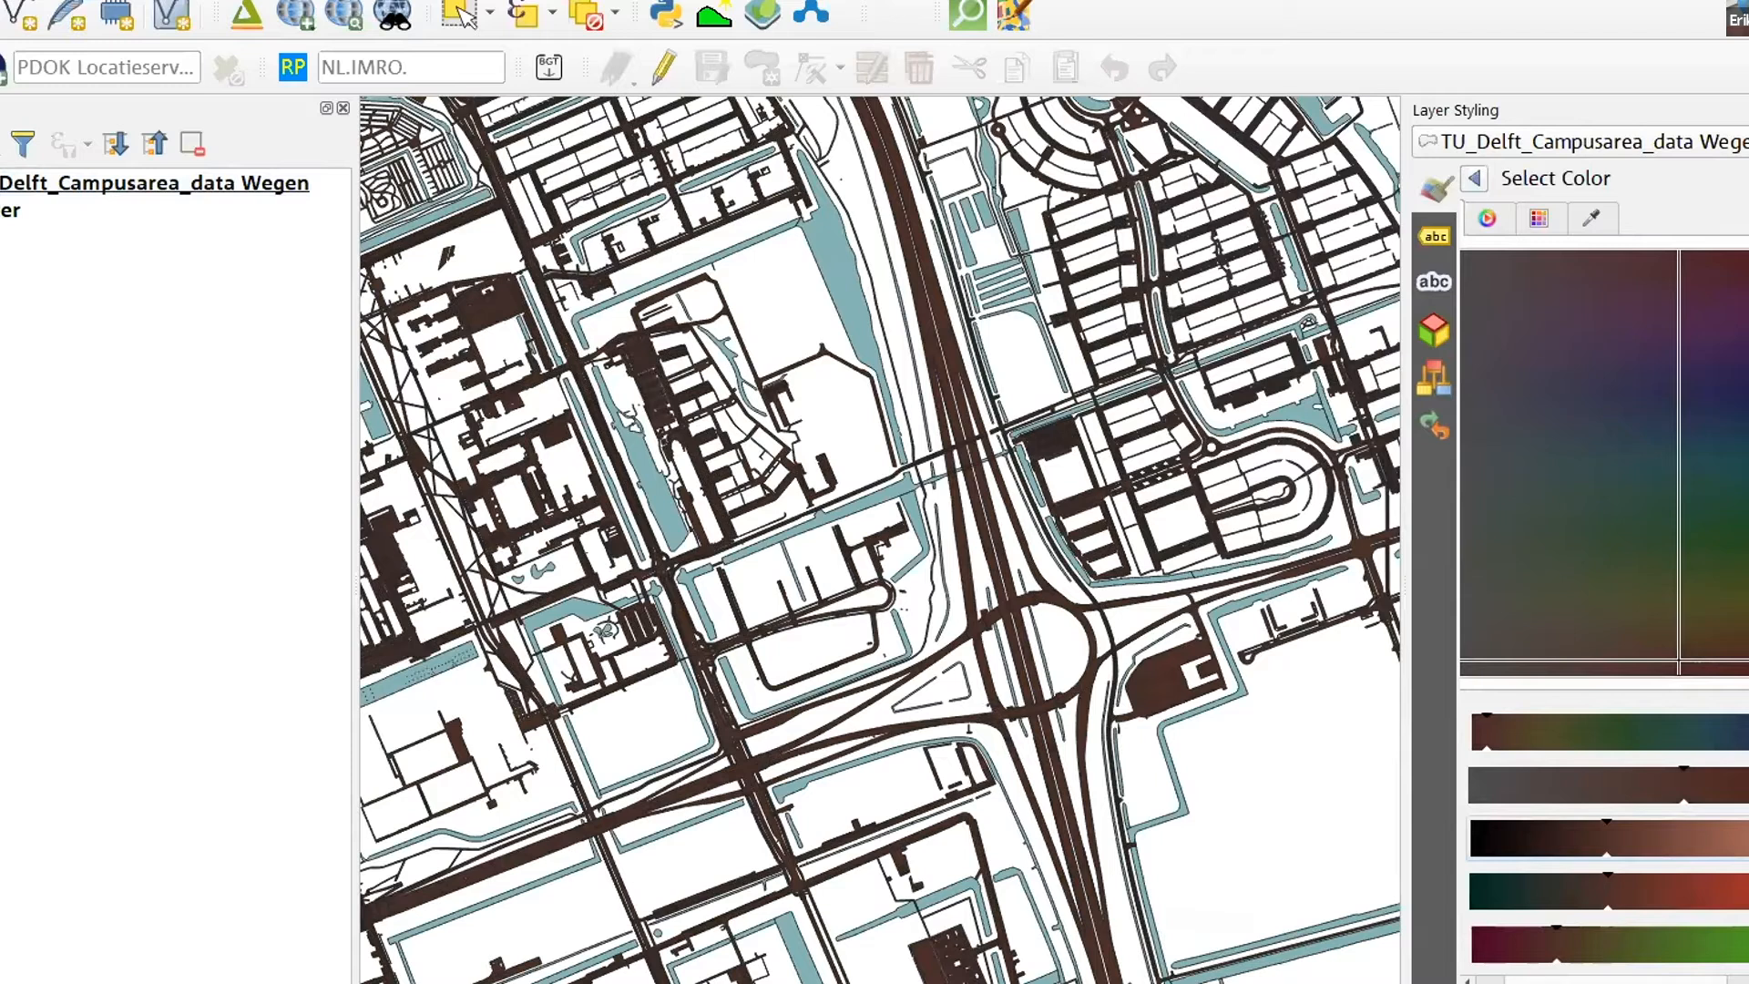
- Close the Layer Styling panel and the Processing Toolbox to give the water and road map more room
click(1742, 110)
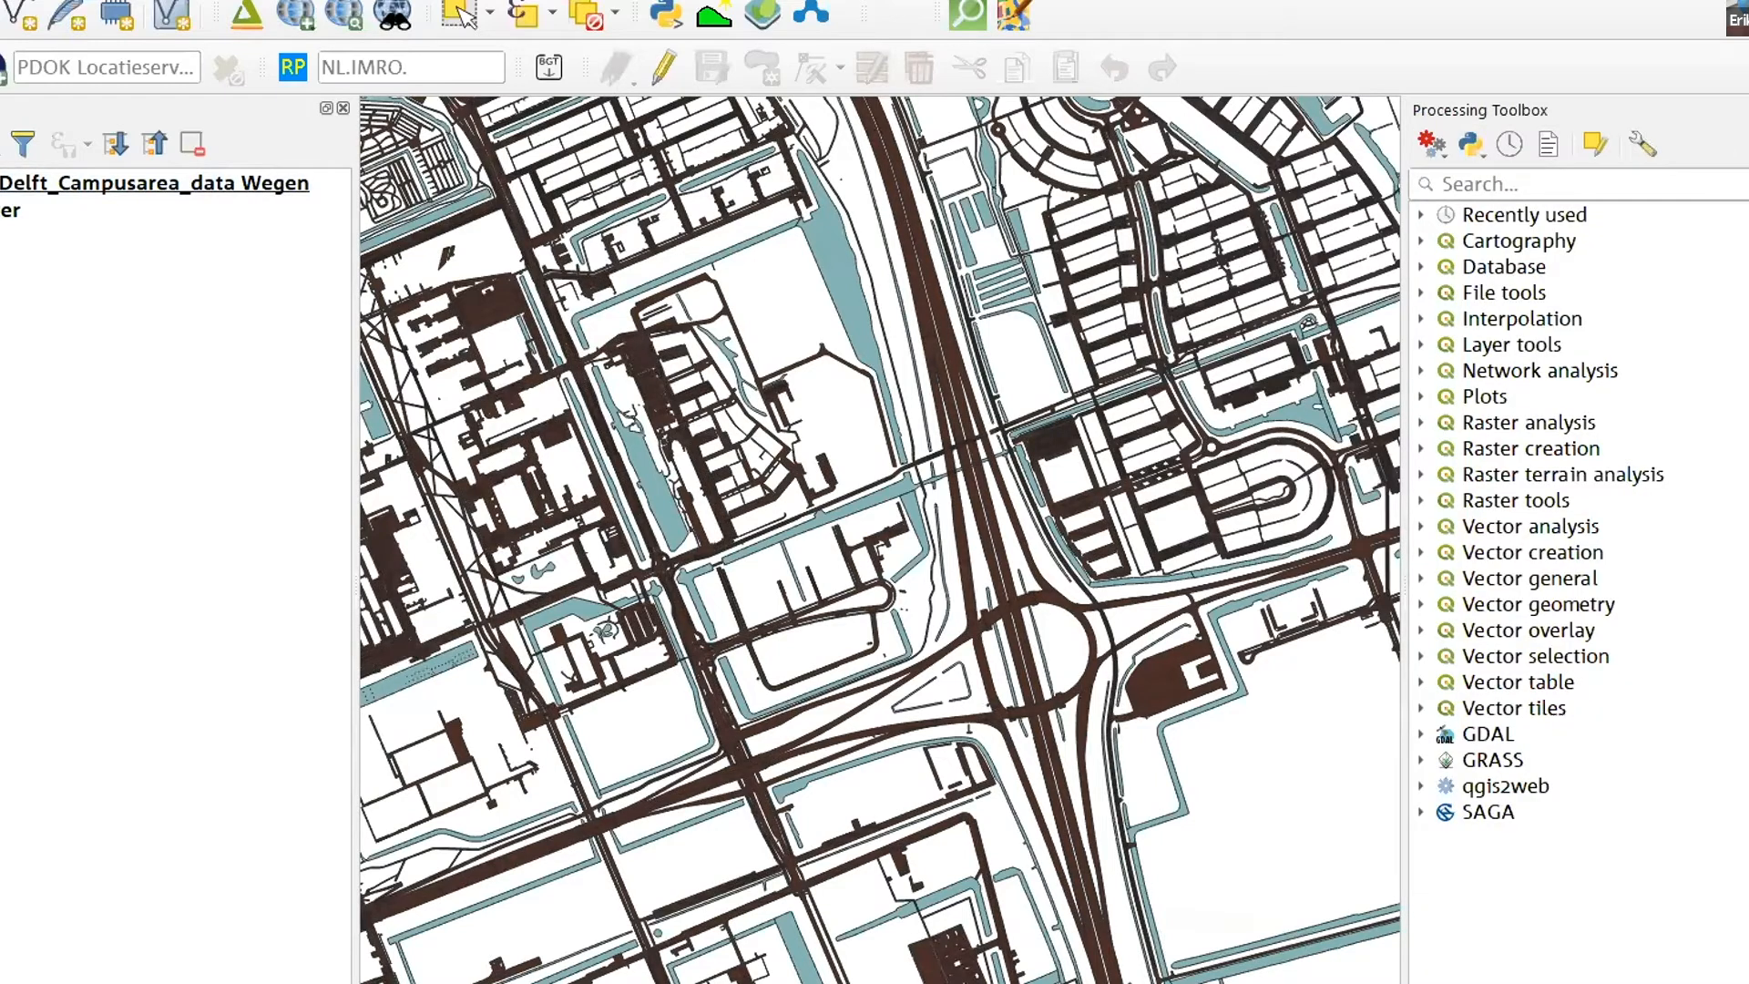
click(1742, 111)
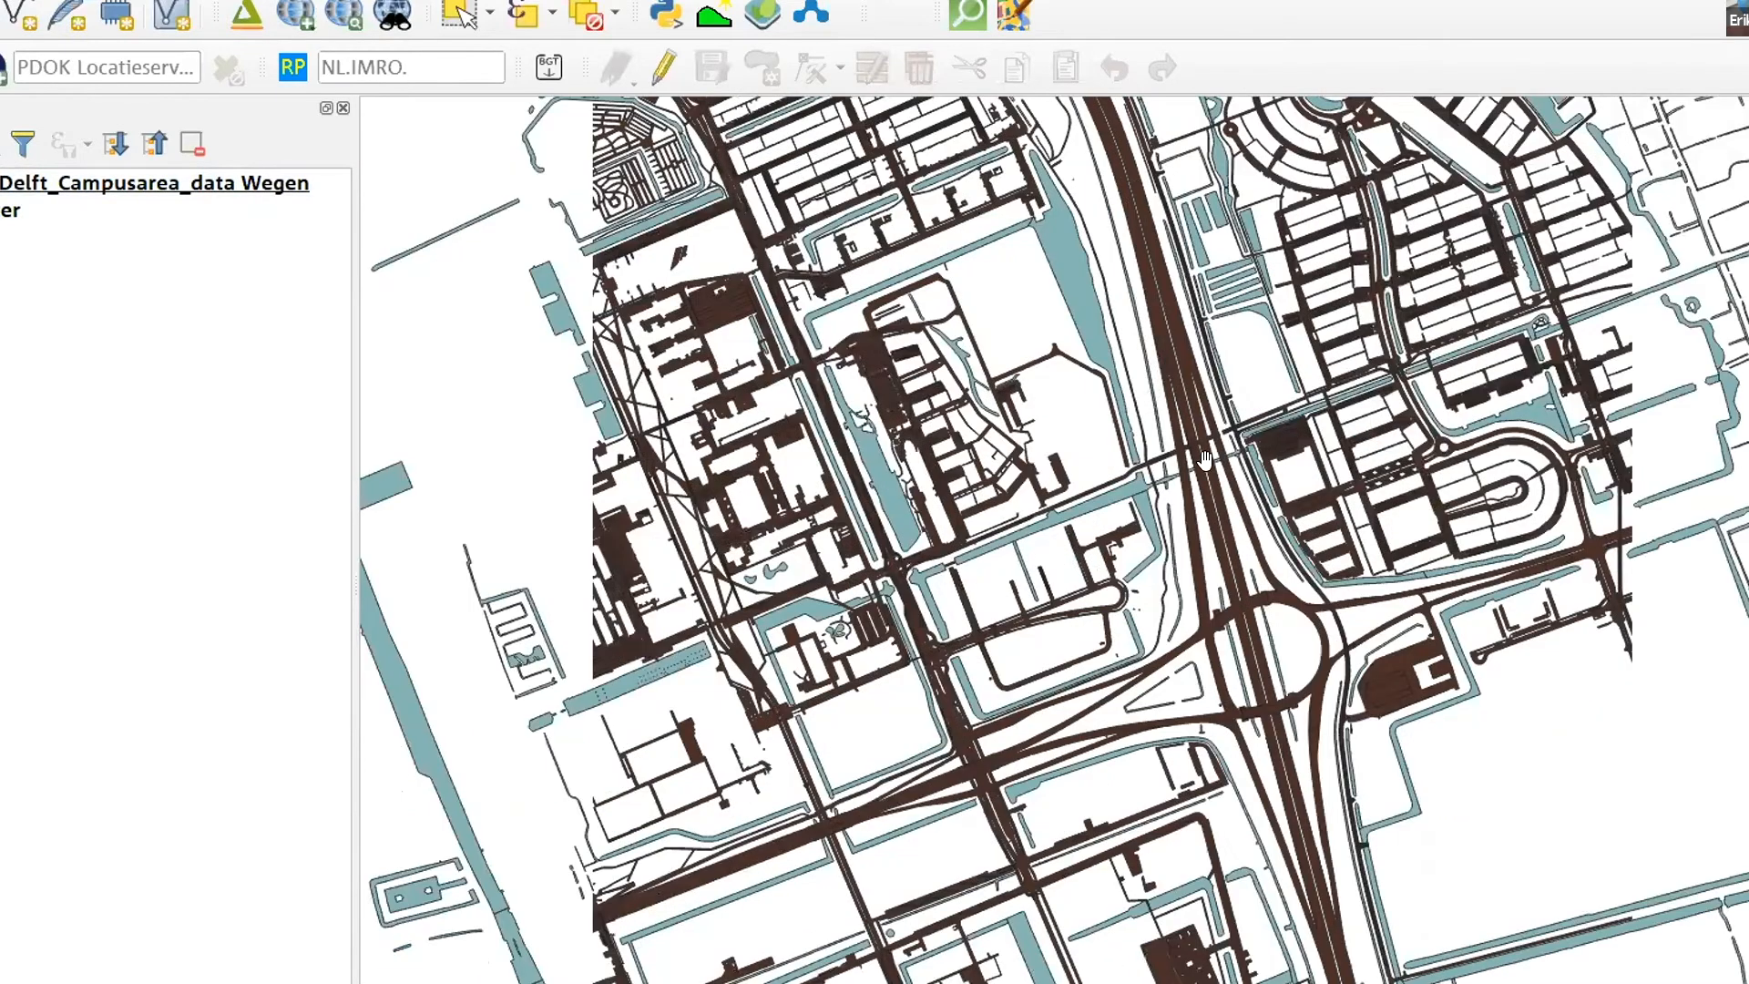
scroll(1262, 458, down, 1)
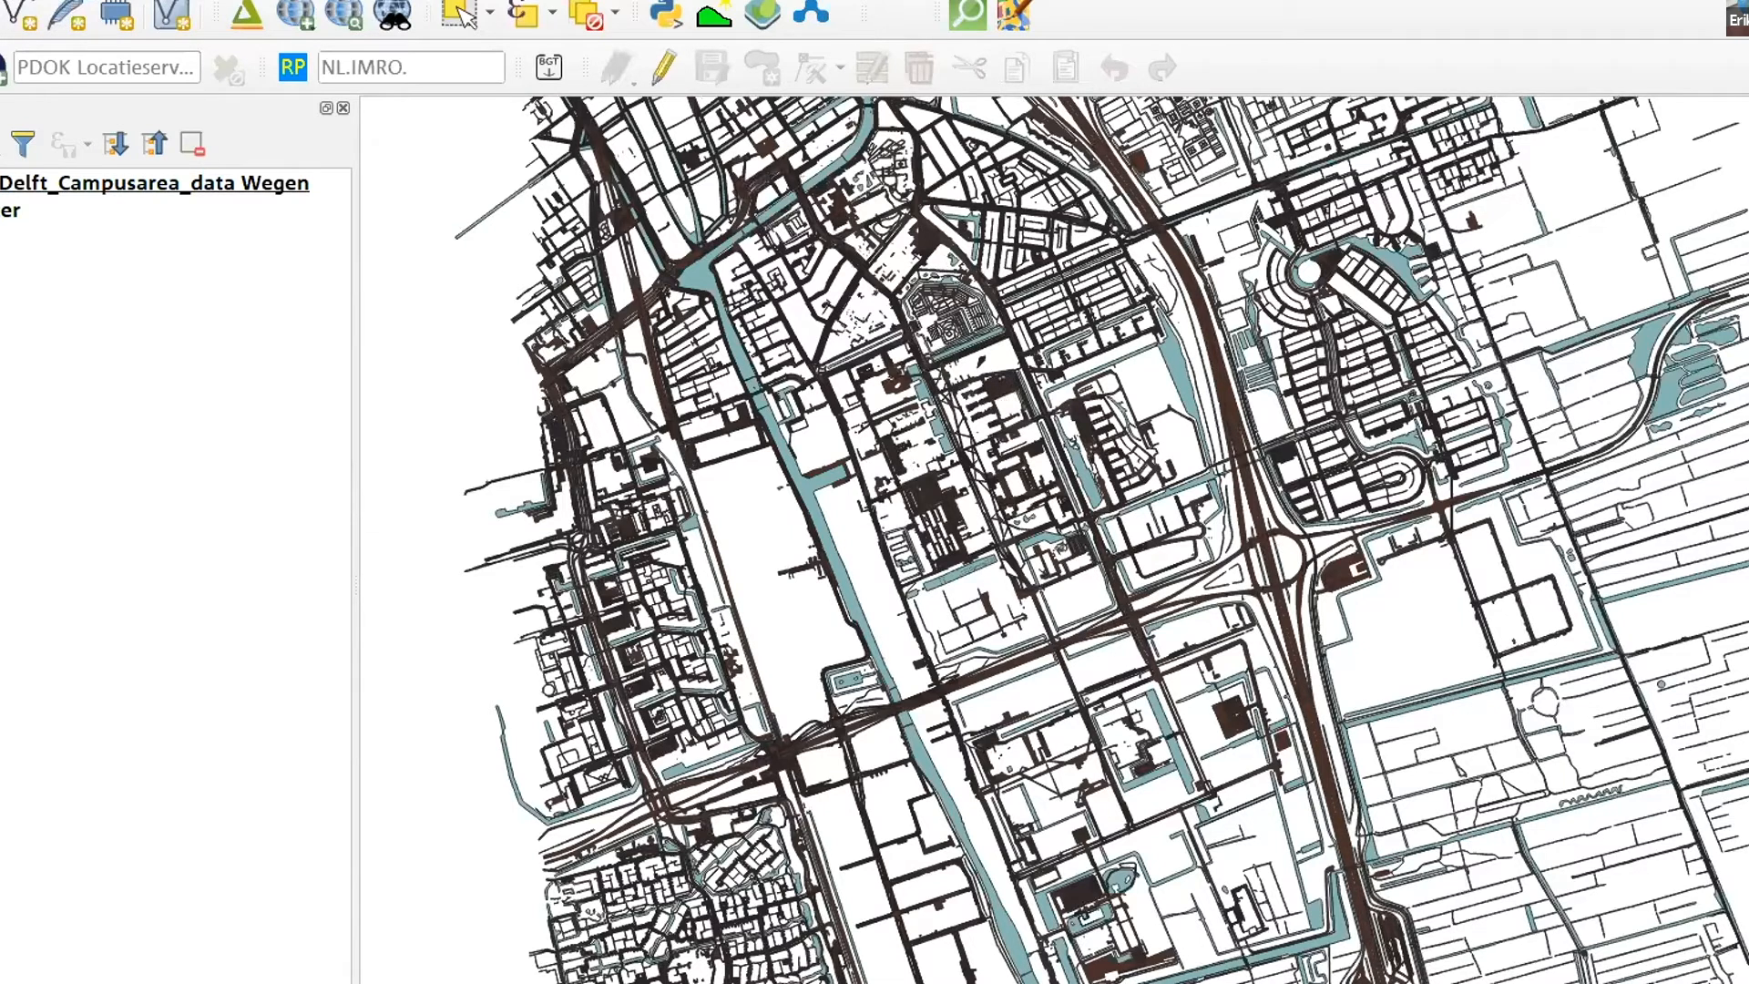
key(ctrl+shift+Tab)
key(ctrl+shift+Tab)
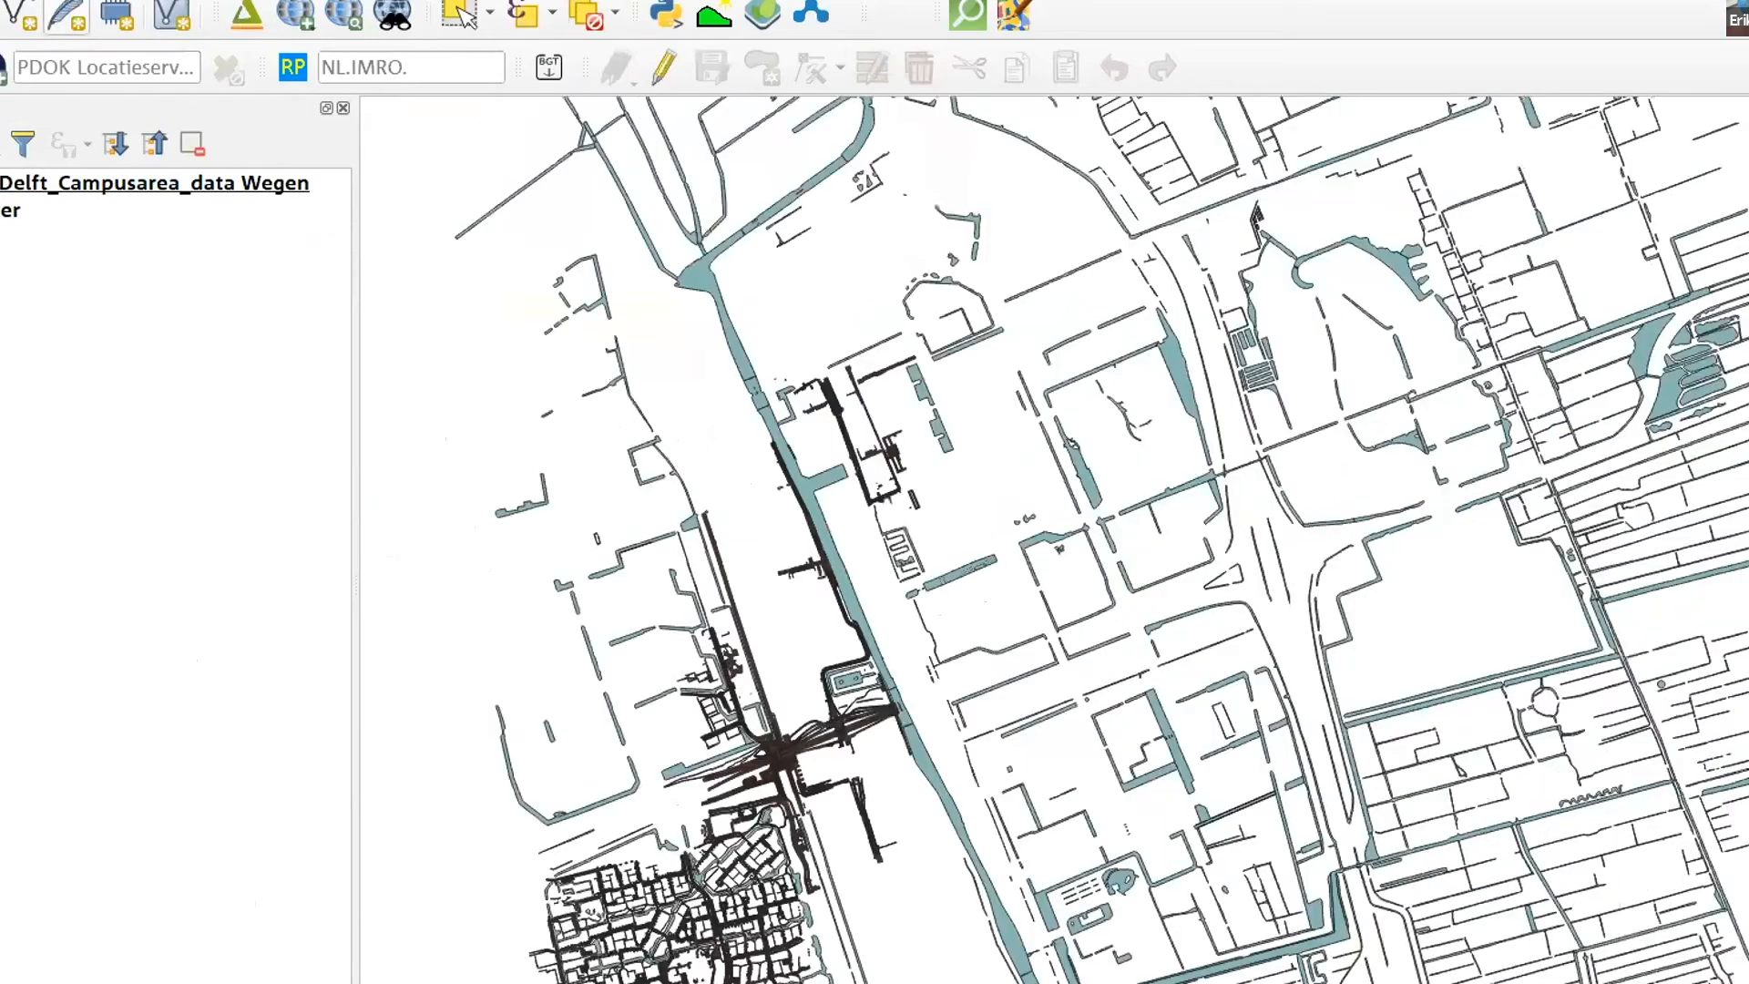
- Start saving the project to a GeoPackage, with TU_Delft_Campusarea_data.gpkg from the Desktop as the connection
key(alt+j)
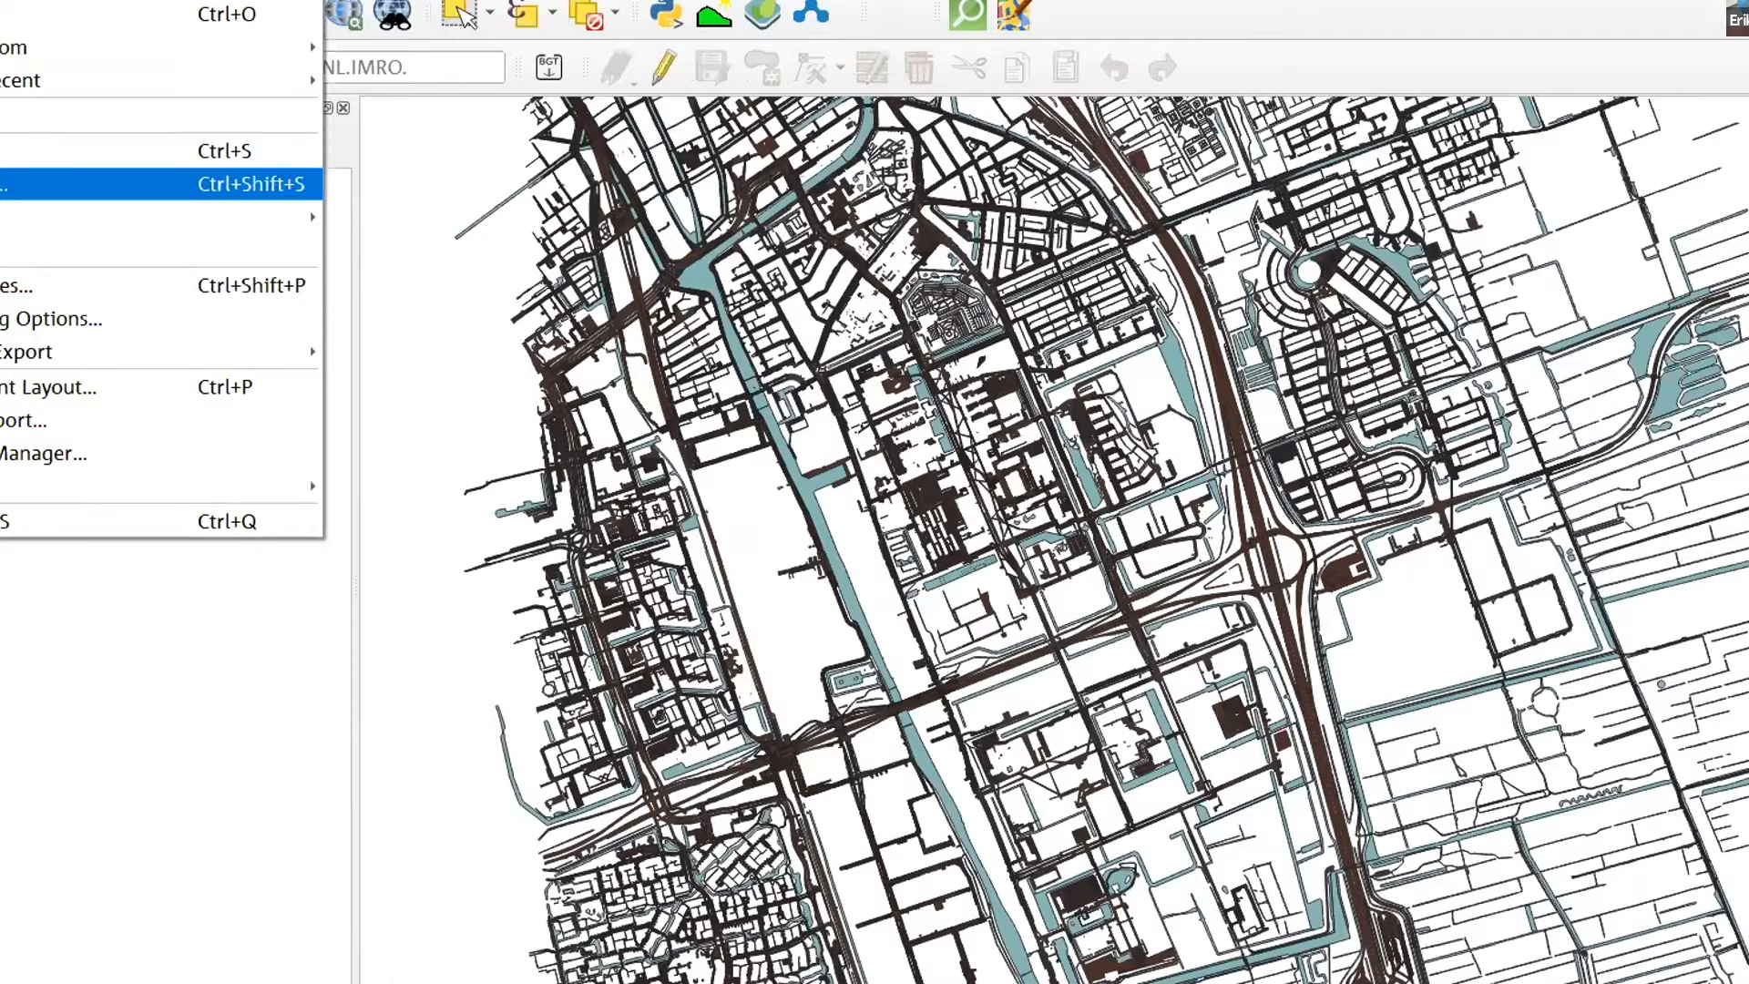
mouse_move(164, 217)
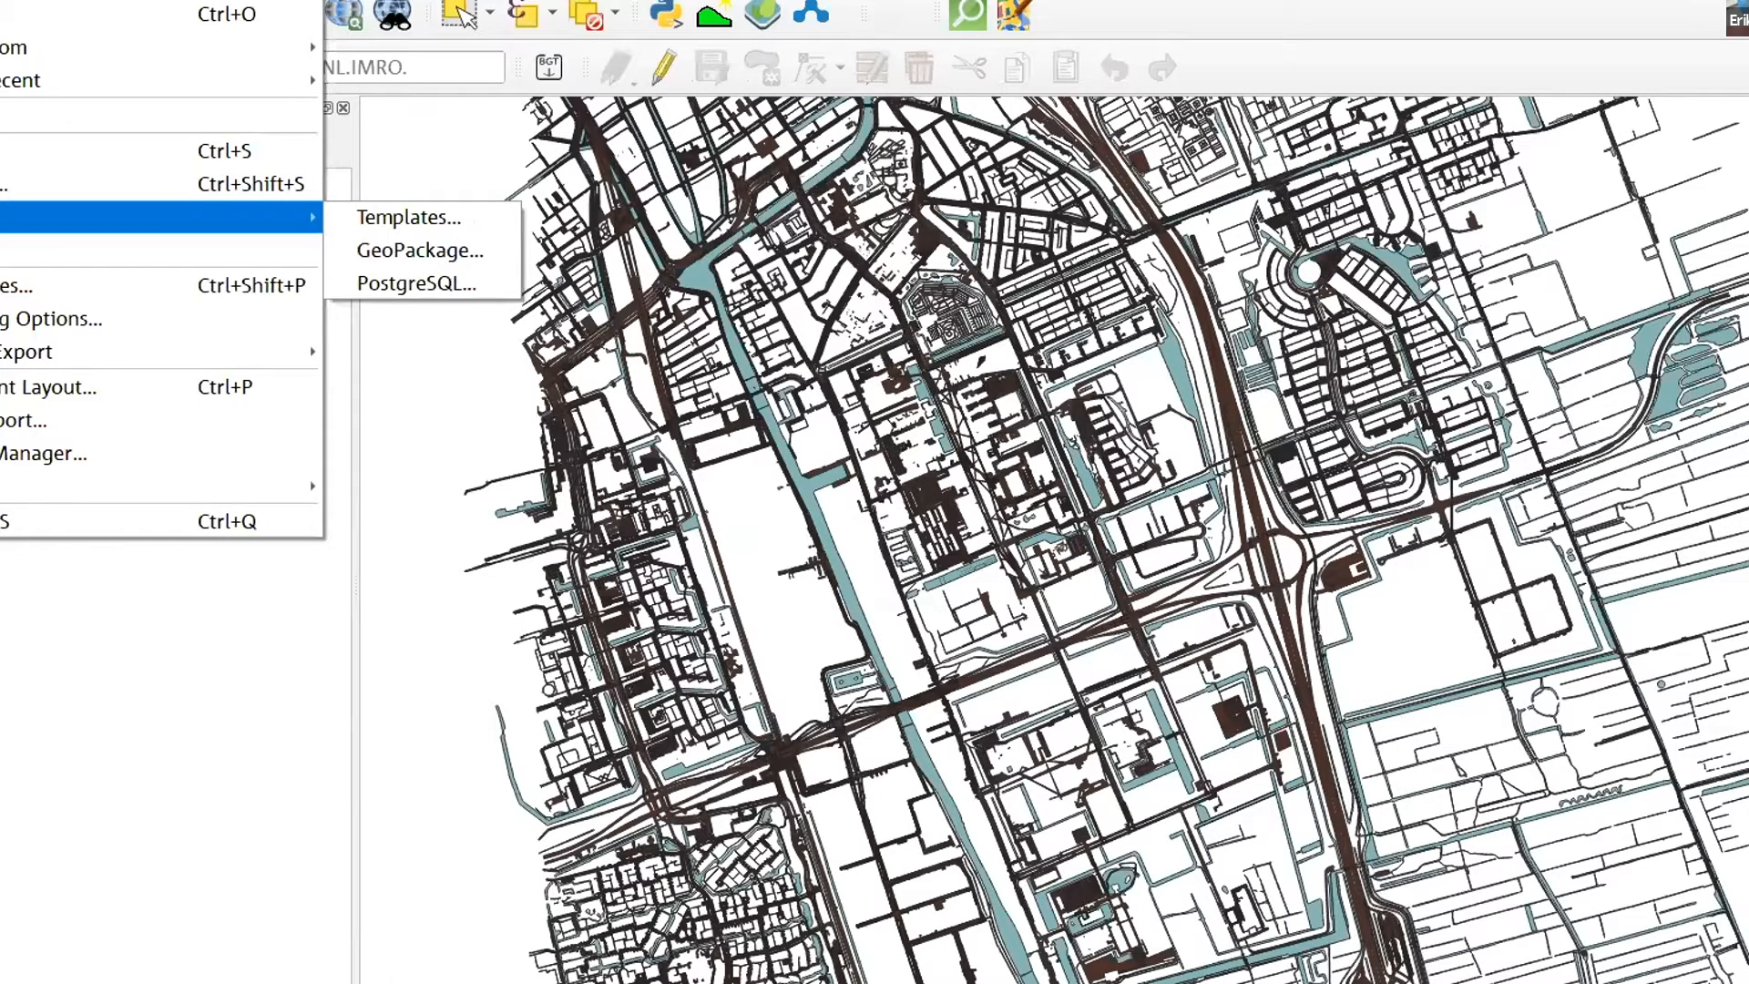
click(435, 261)
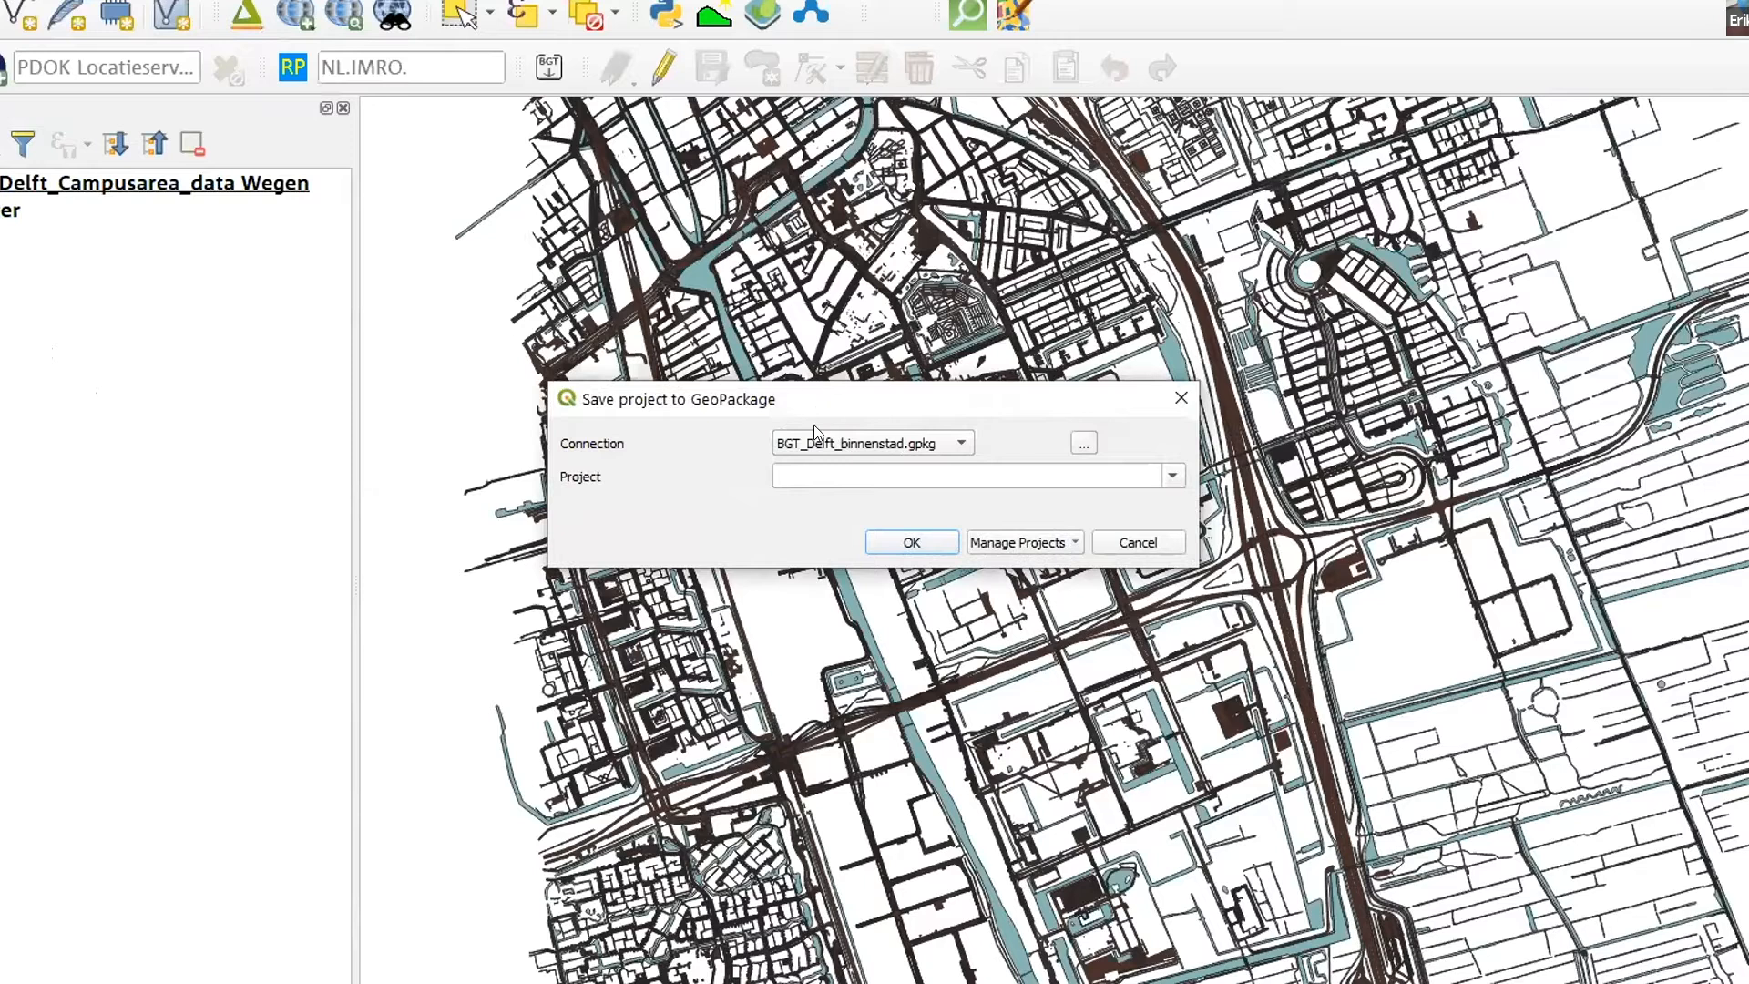
click(891, 440)
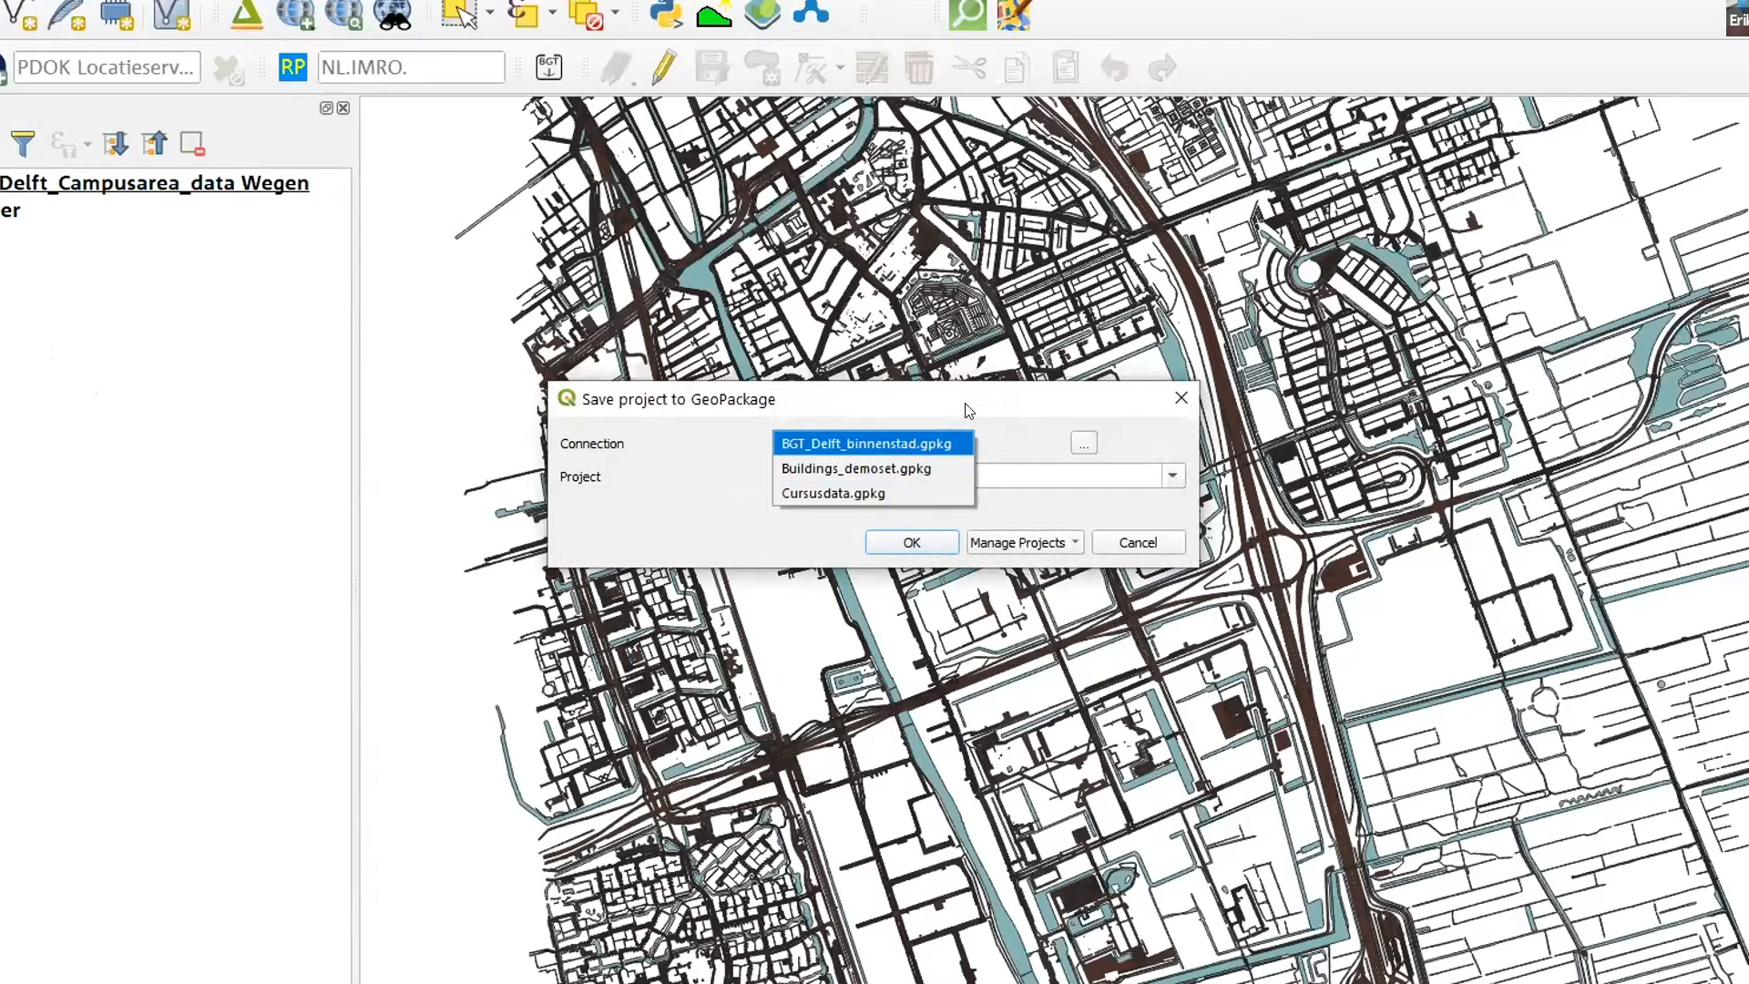
click(895, 444)
click(1083, 442)
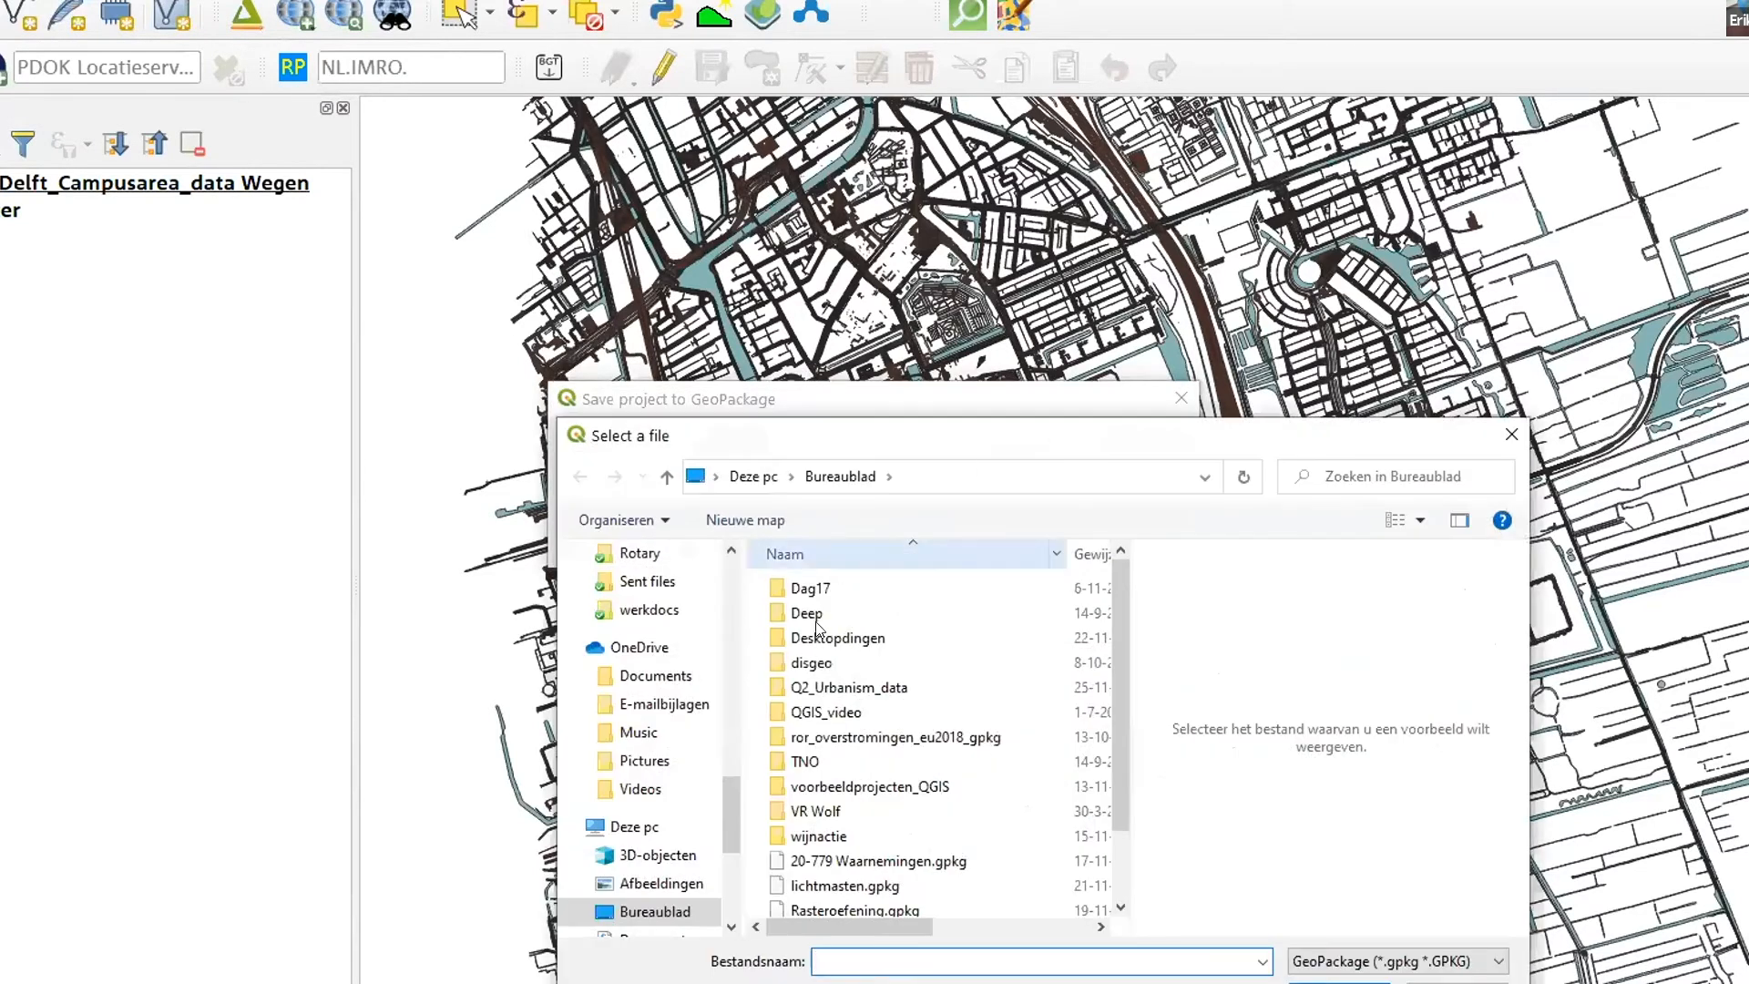
scroll(929, 805, down, 1)
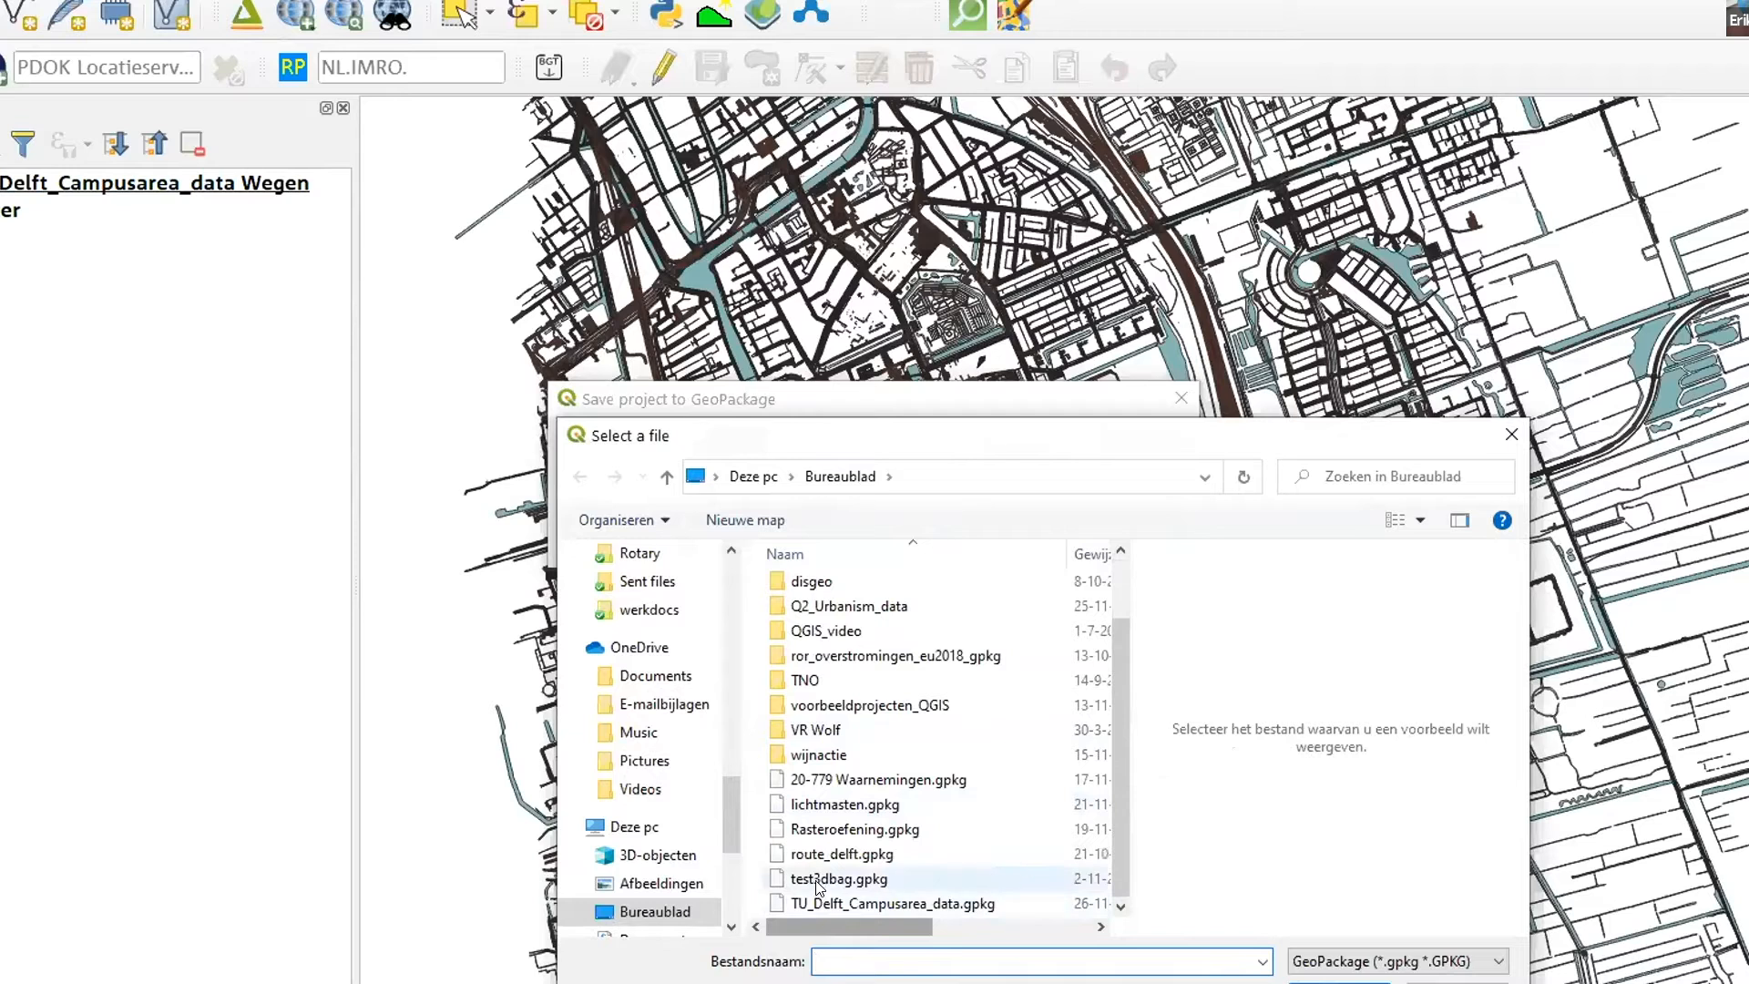
click(825, 902)
double_click(849, 906)
- Name the project Campus and save it into the GeoPackage
click(804, 469)
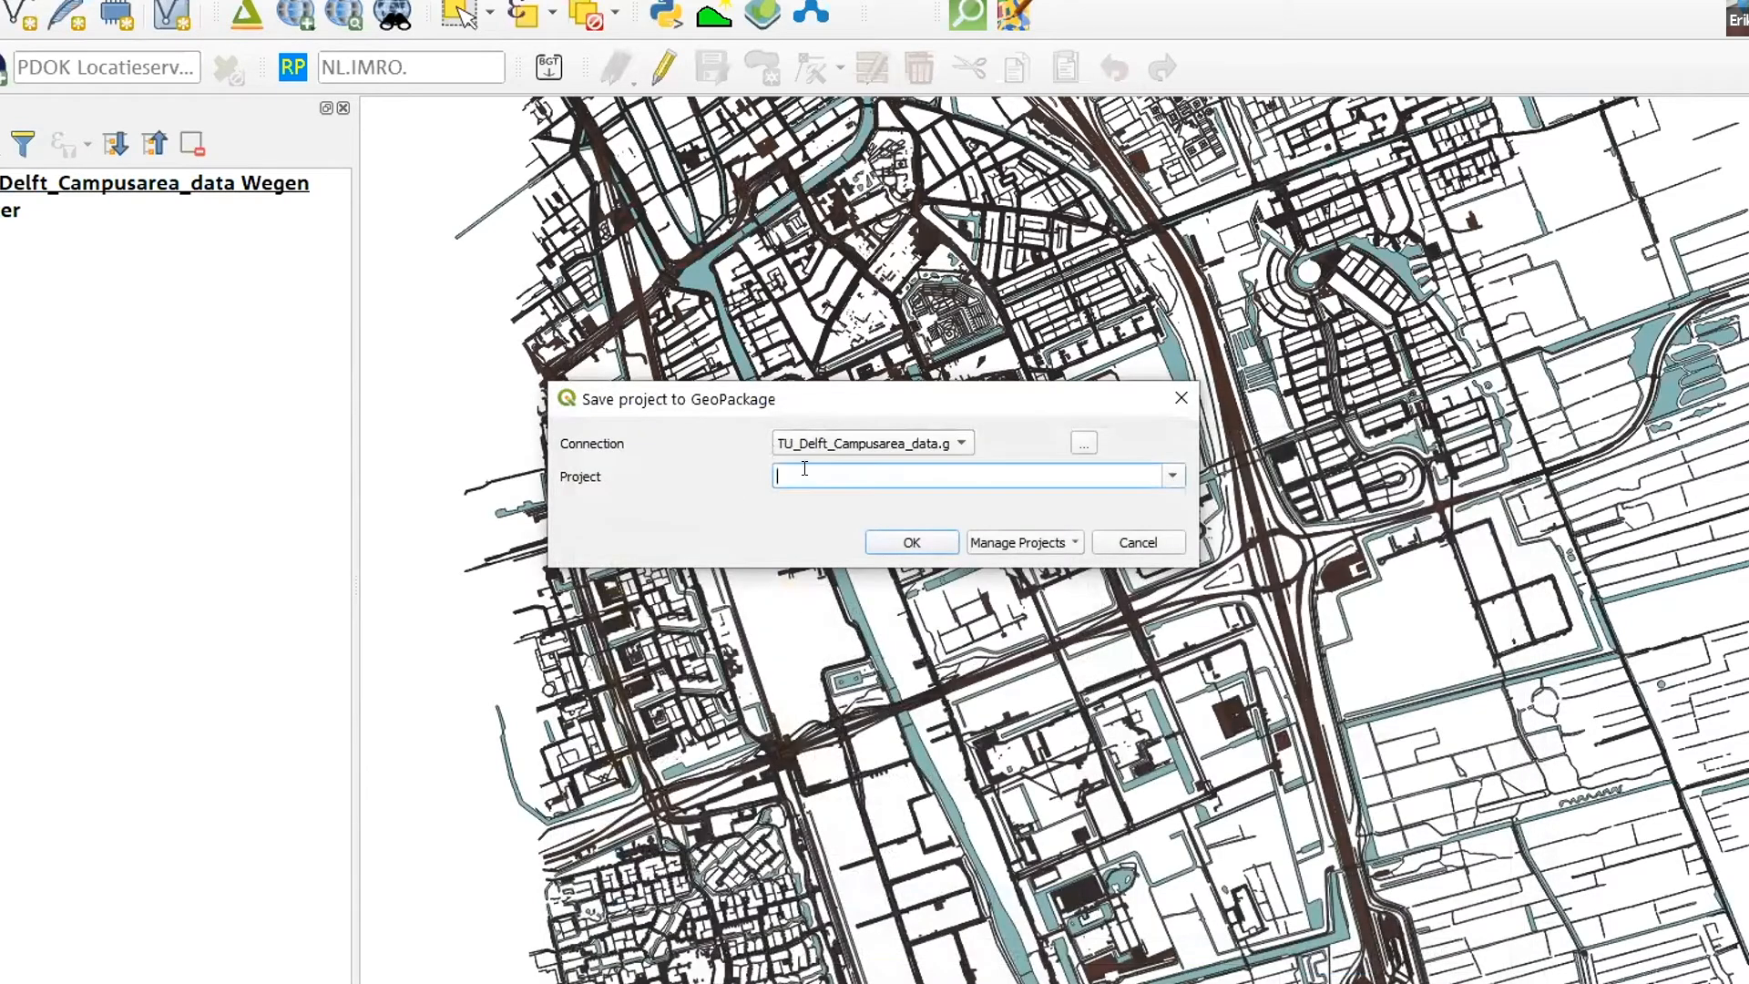
text(Campus)
click(910, 539)
drag(833, 486, 820, 486)
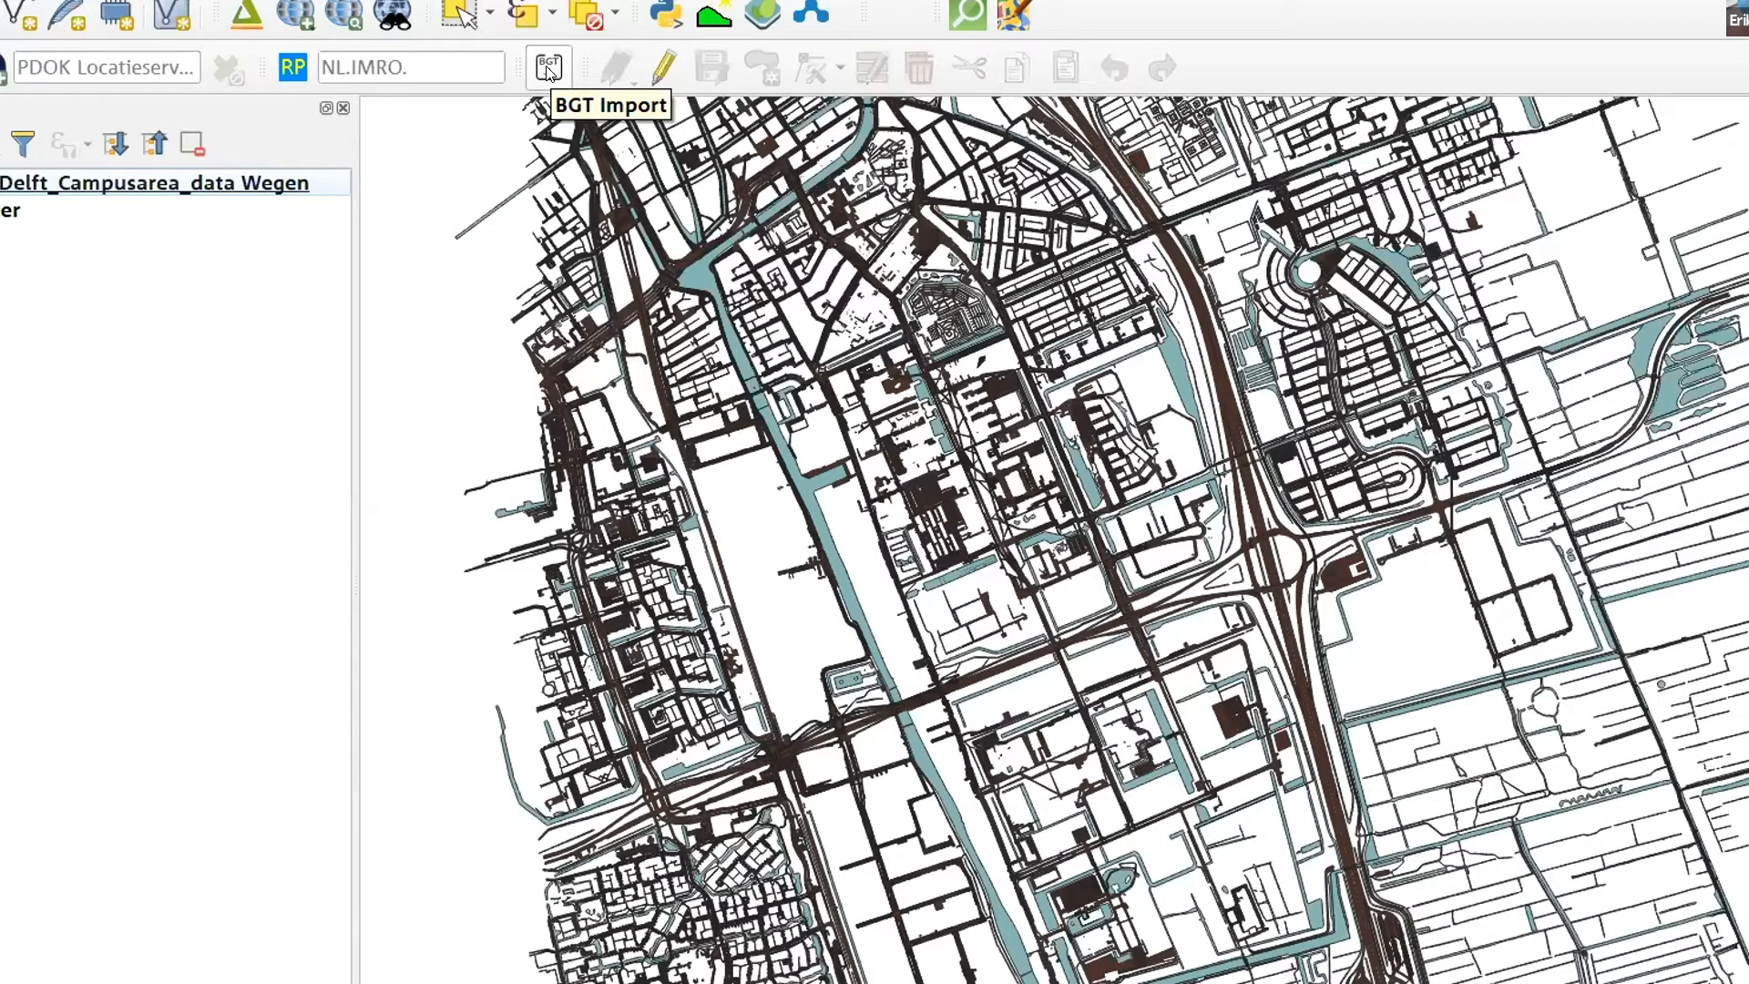
- Open the attribute table of the Wegen layer and widen the function and surfaceMaterial columns to show their full values
click(69, 189)
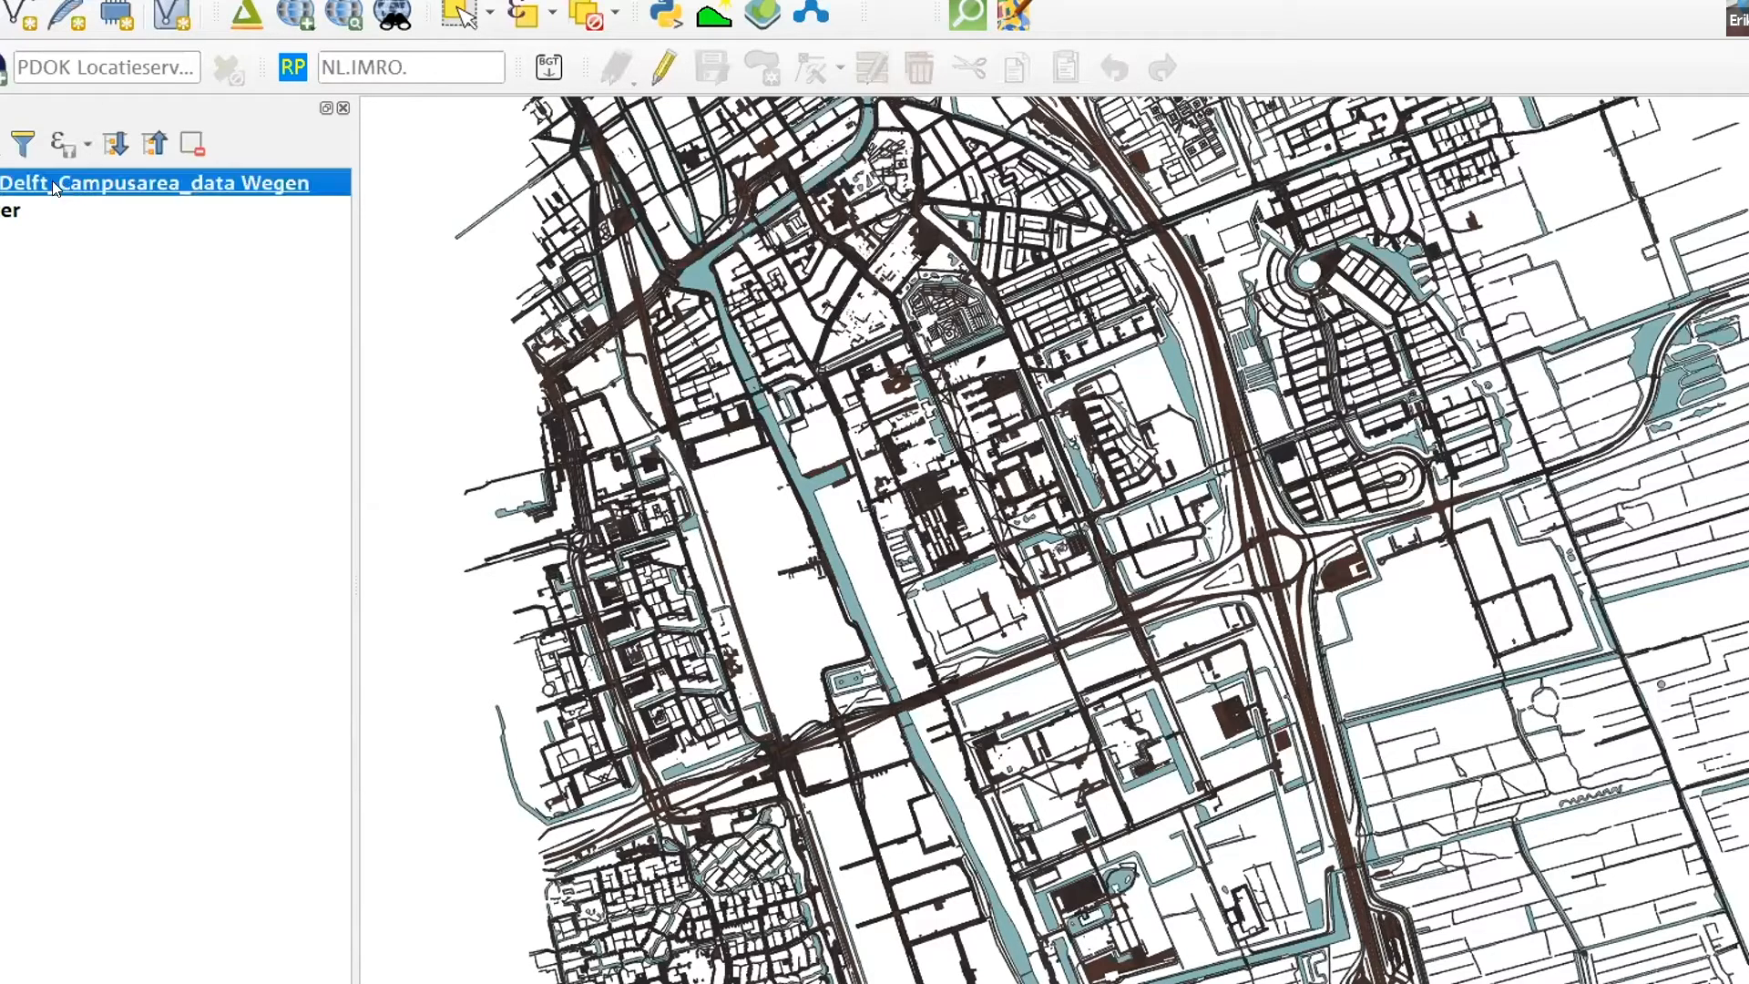
right_click(232, 185)
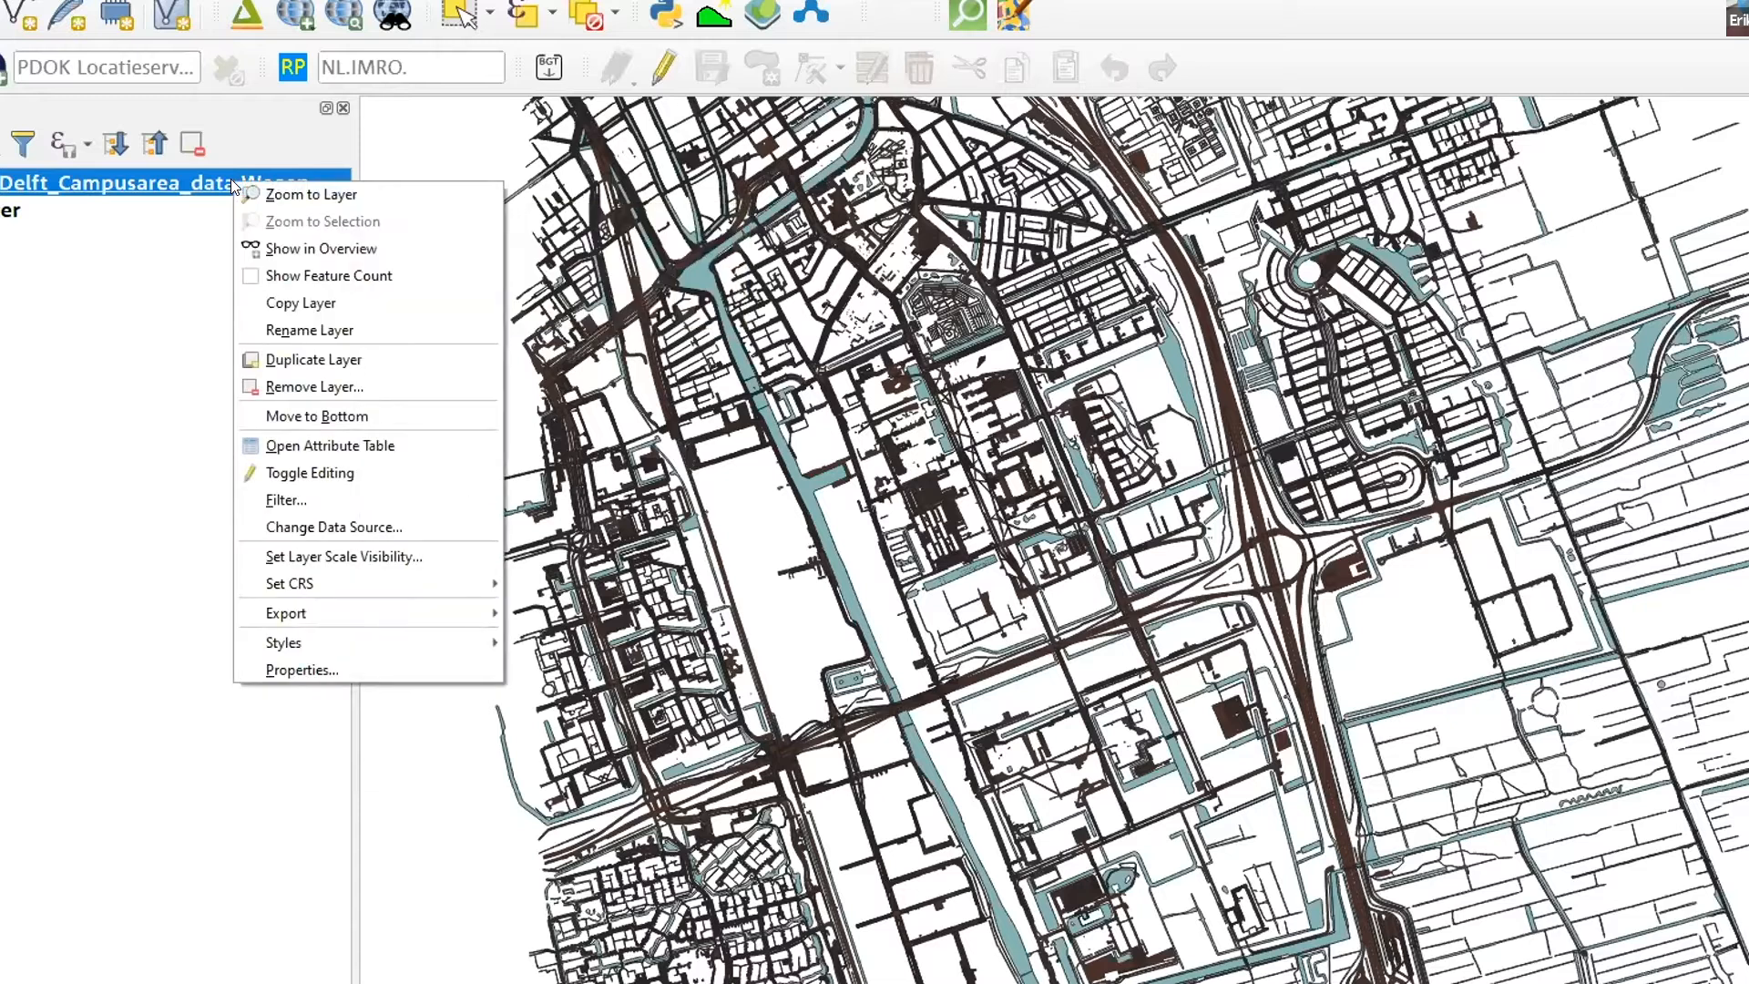
click(341, 430)
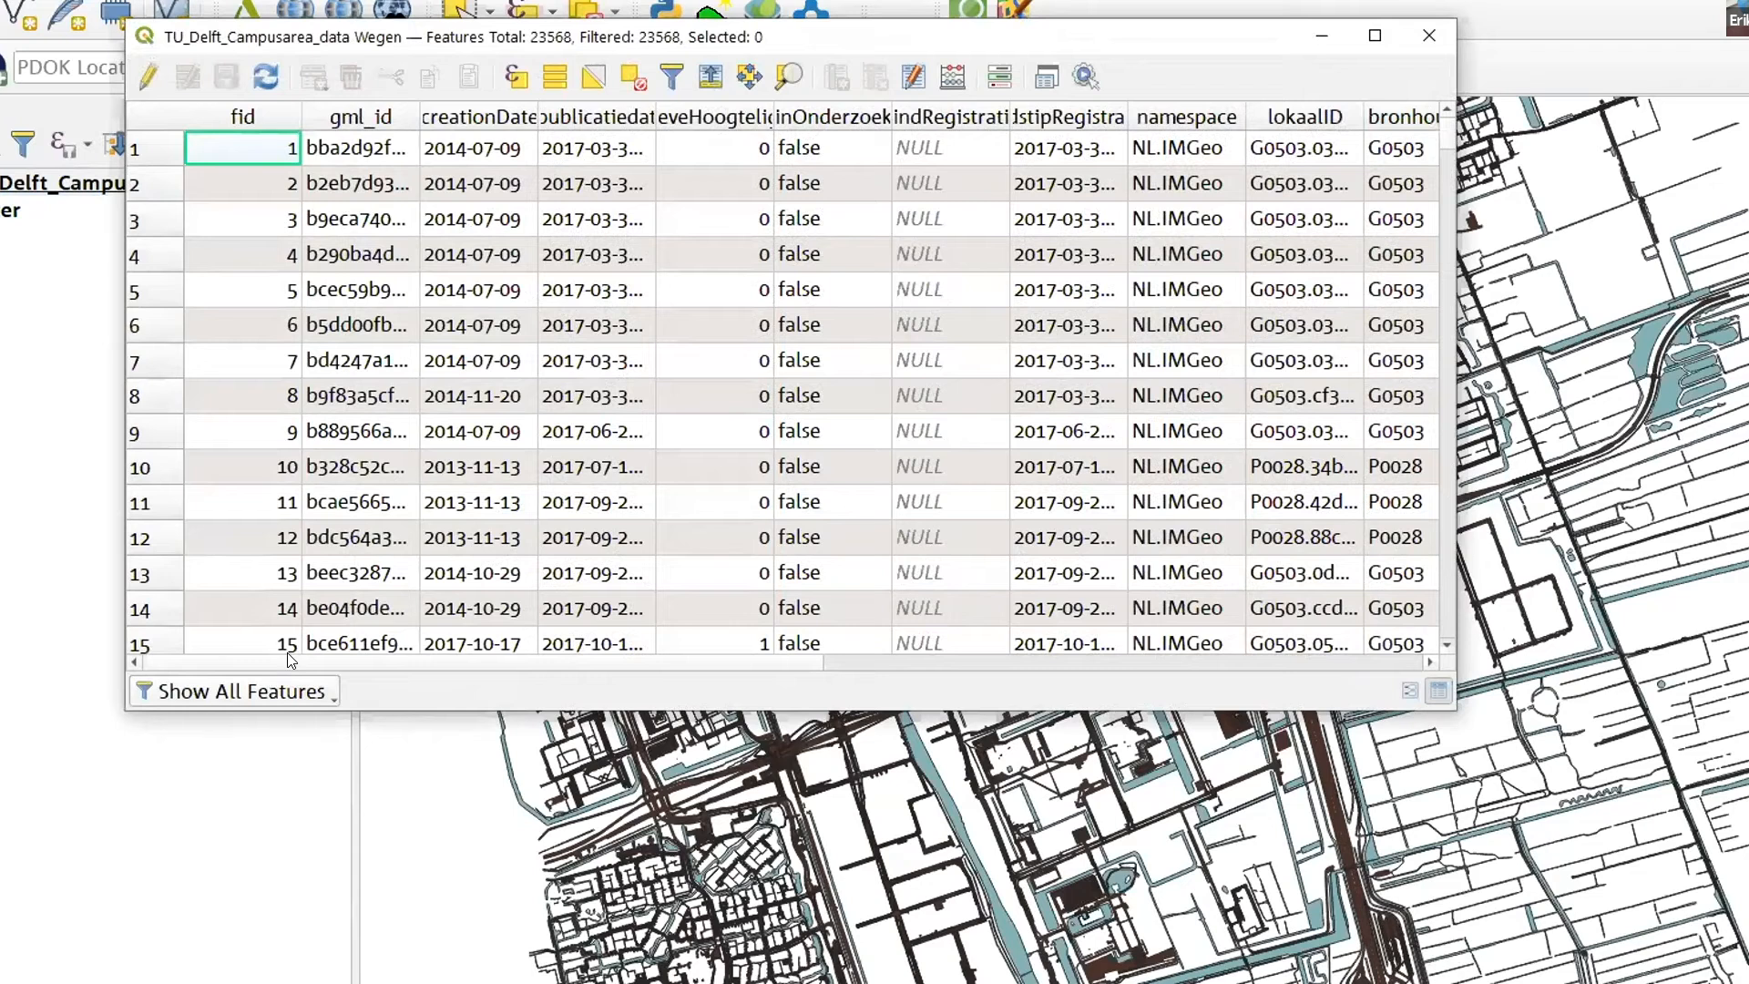
drag(290, 659, 772, 667)
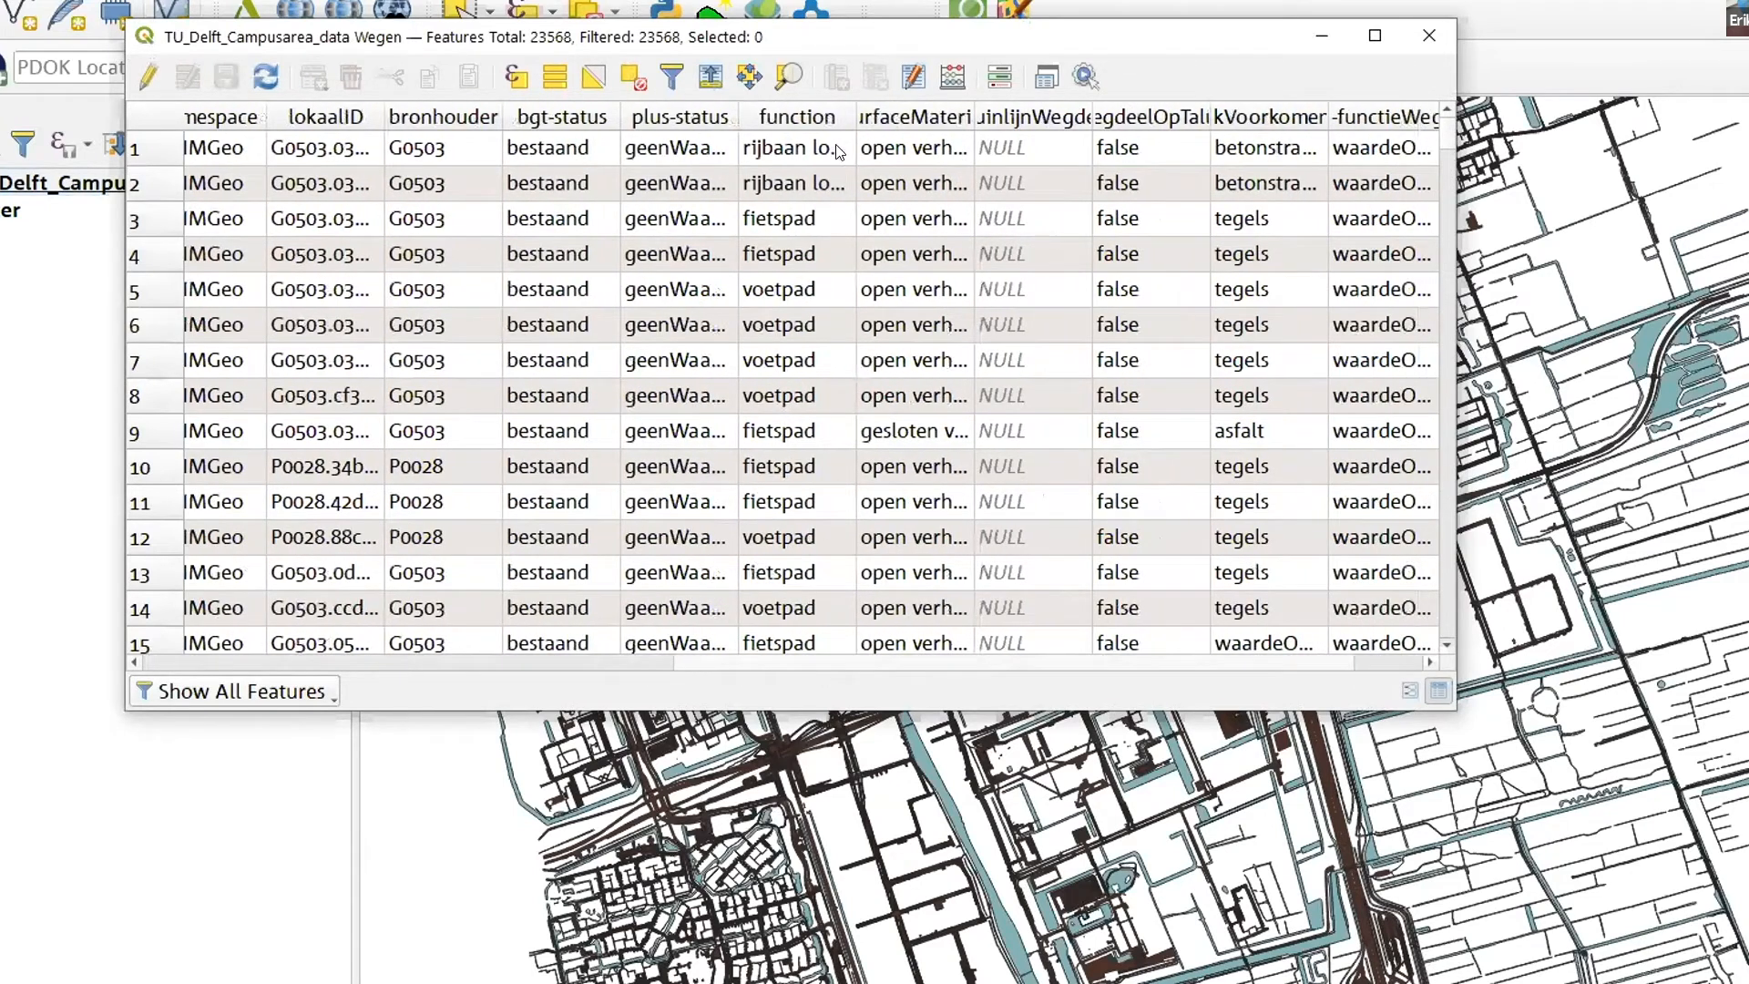
drag(853, 117, 1010, 117)
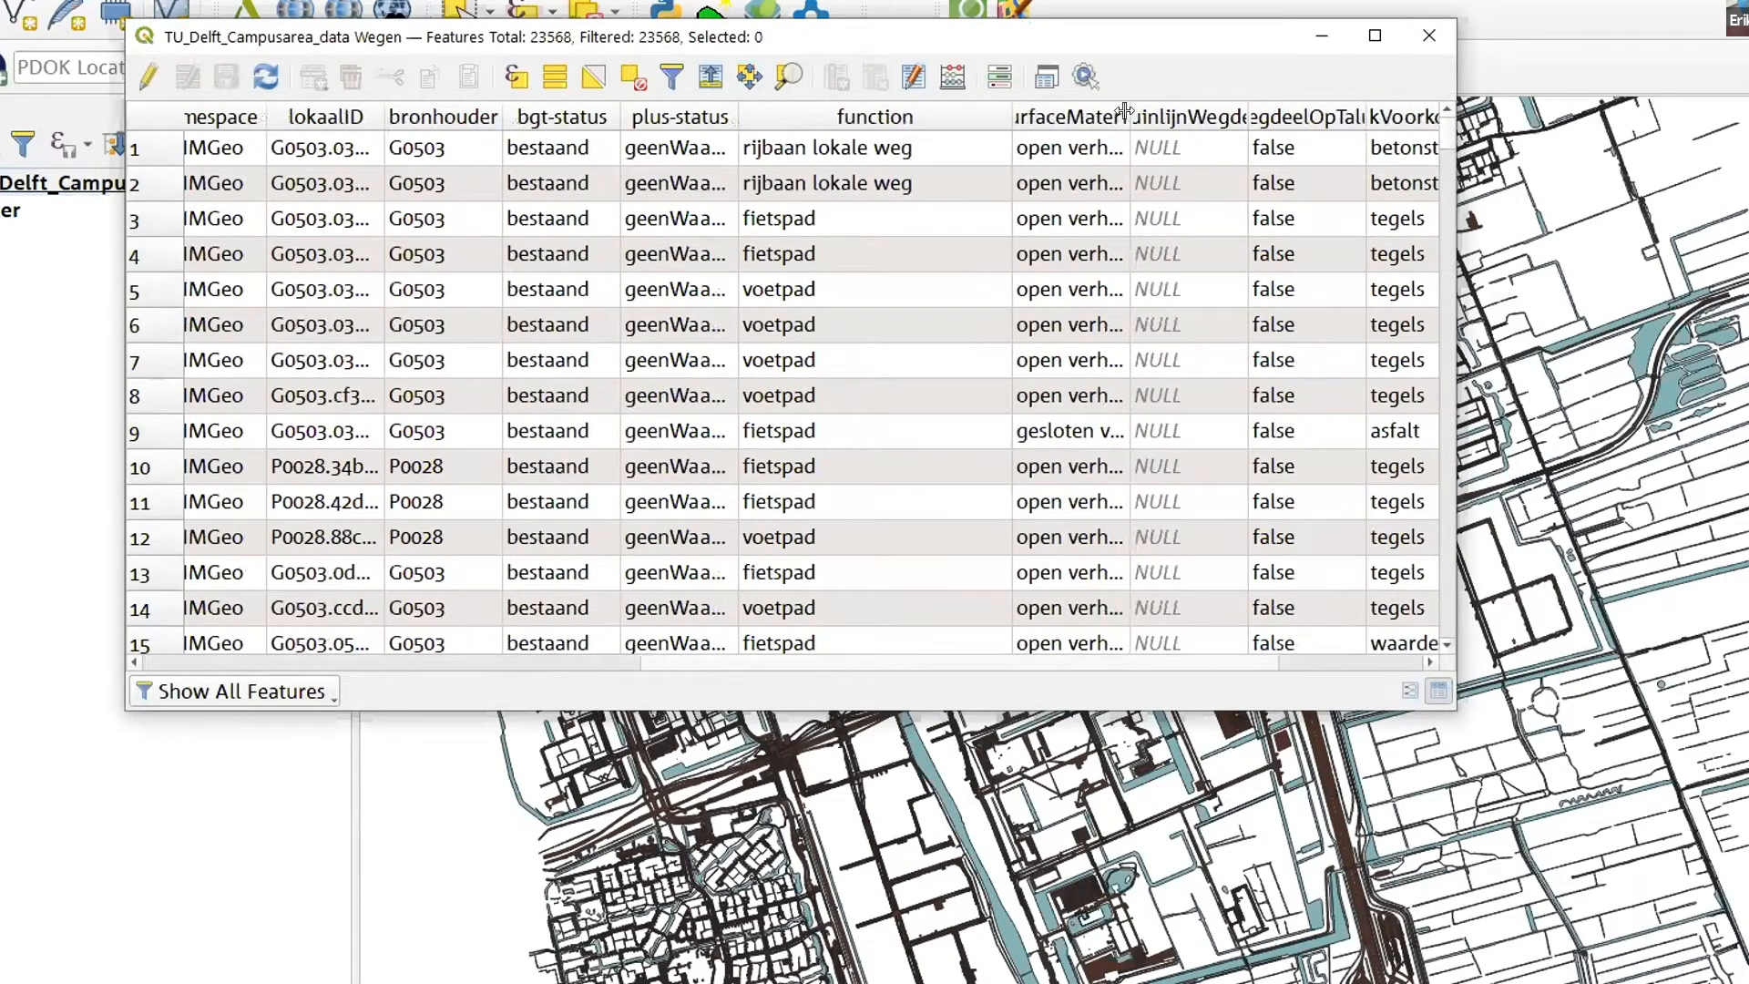
drag(1130, 117, 1317, 117)
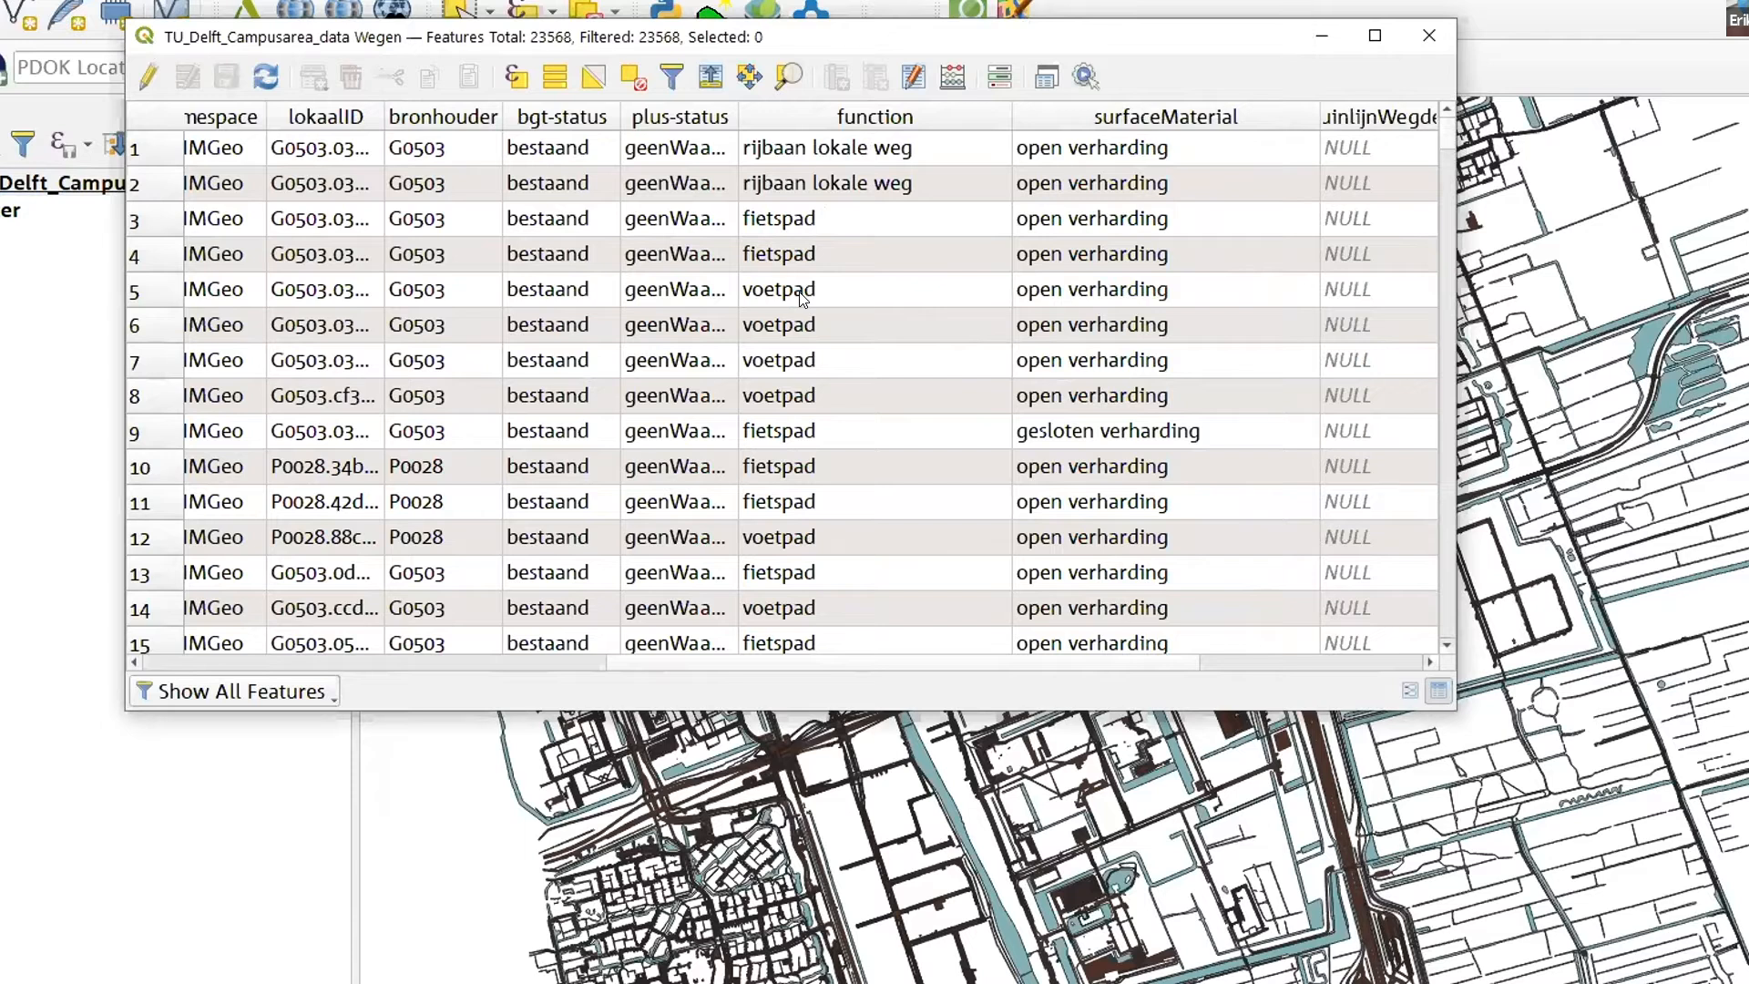
- Review the road function and surface material values across the Wegen records, and close the attribute table
scroll(798, 291, down, 8)
scroll(889, 310, down, 9)
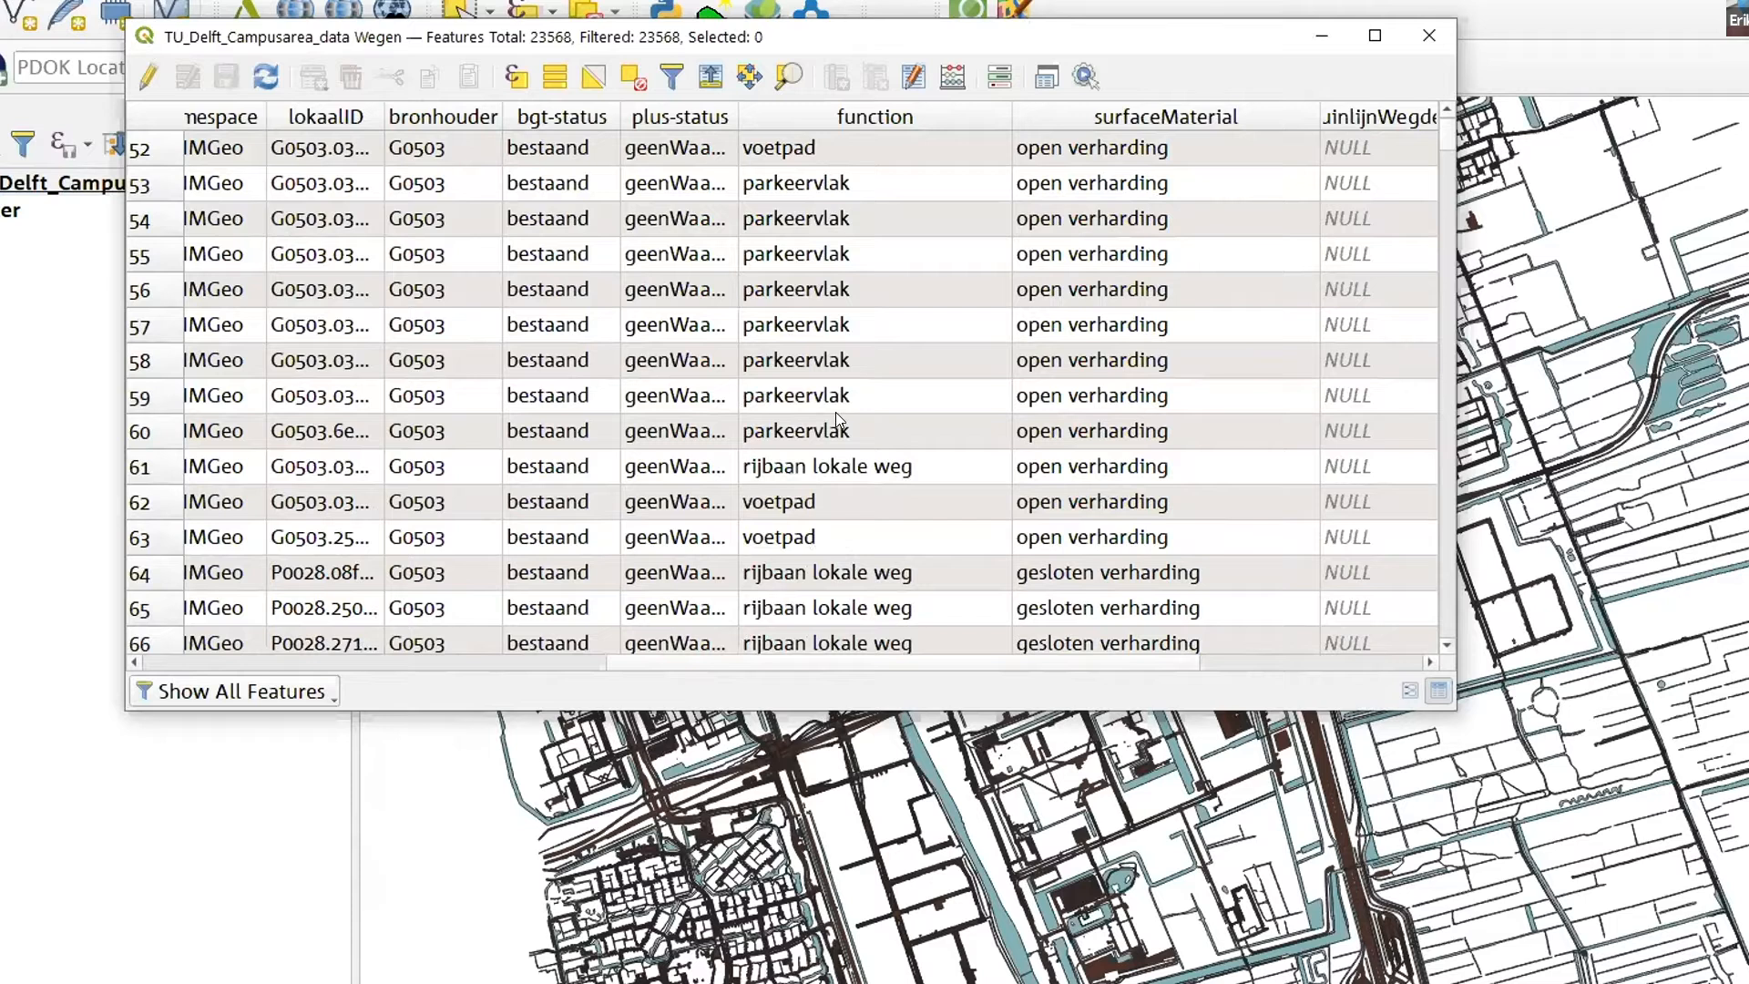
scroll(839, 419, down, 2)
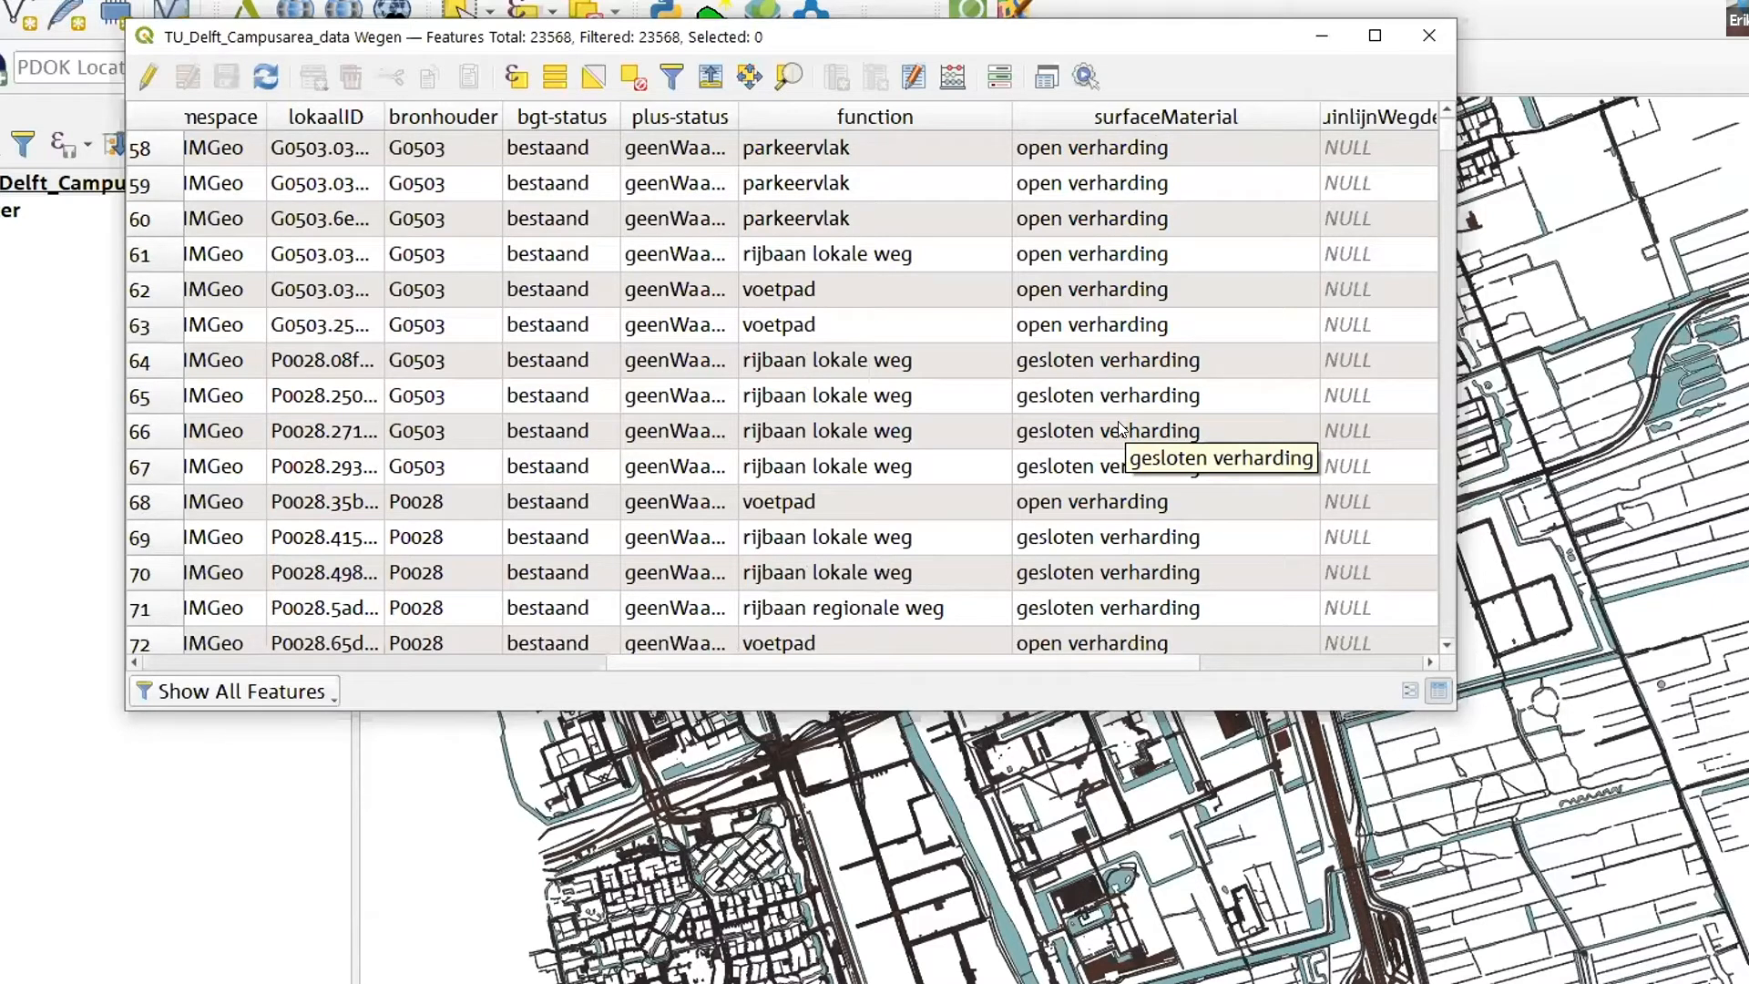
scroll(1178, 331, up, 18)
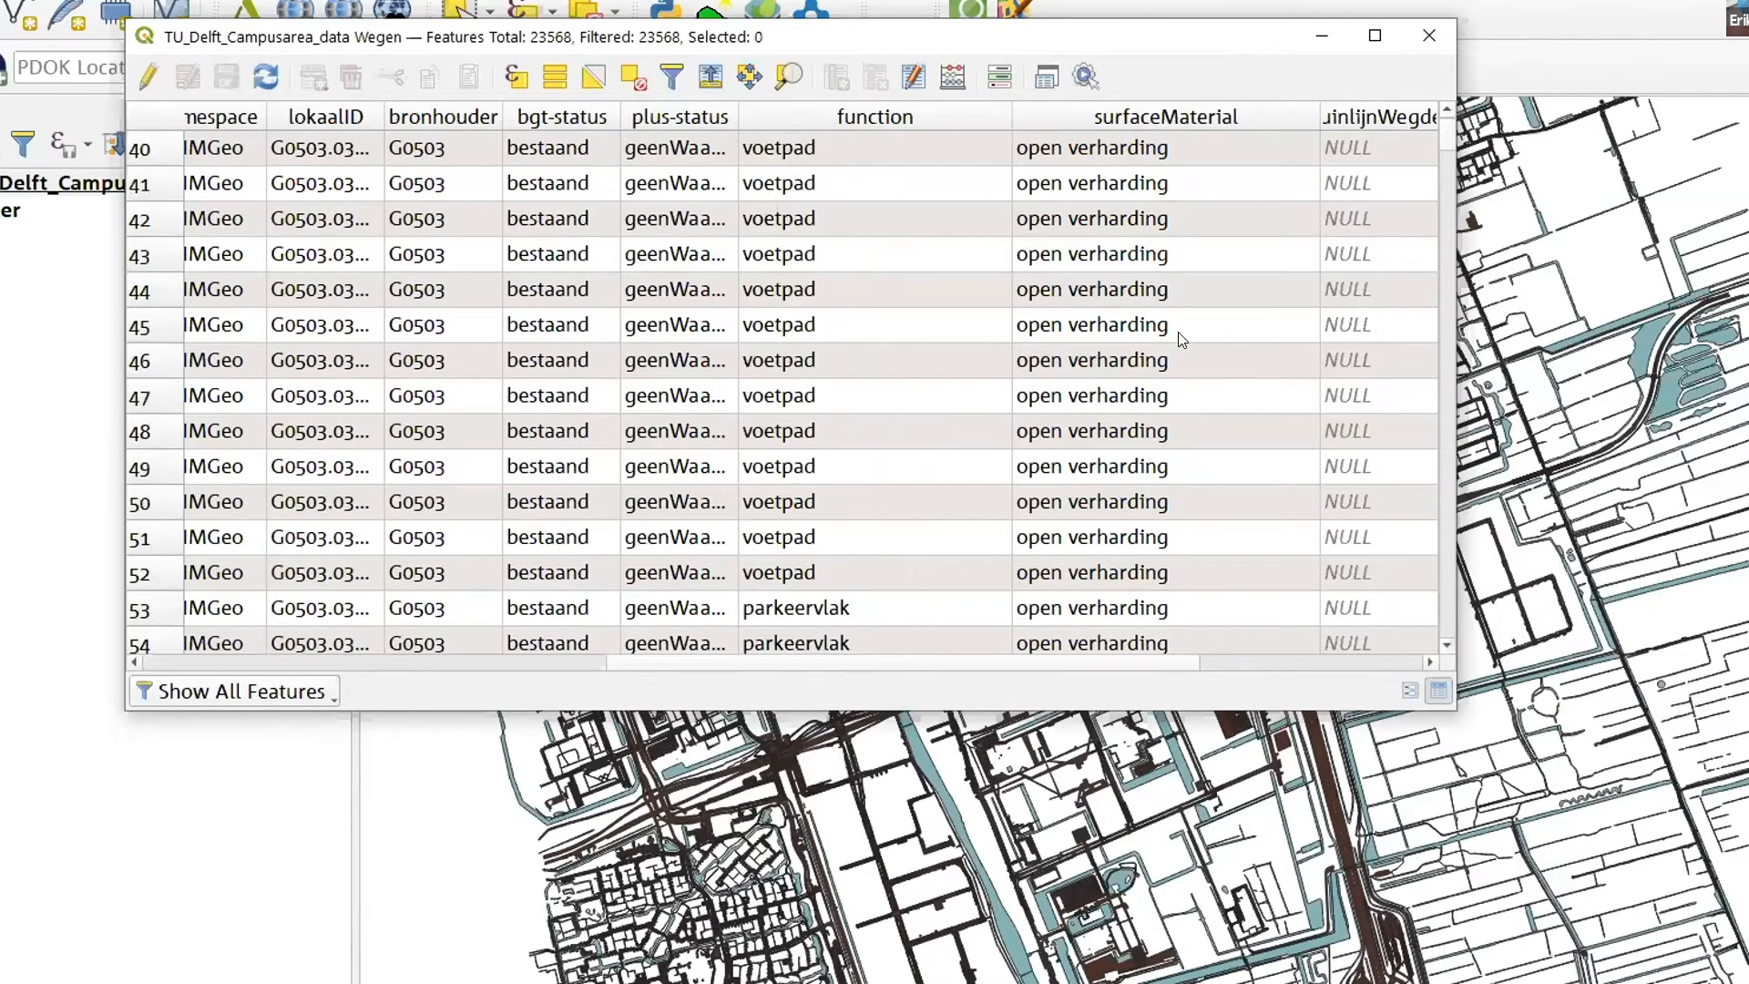
click(1440, 33)
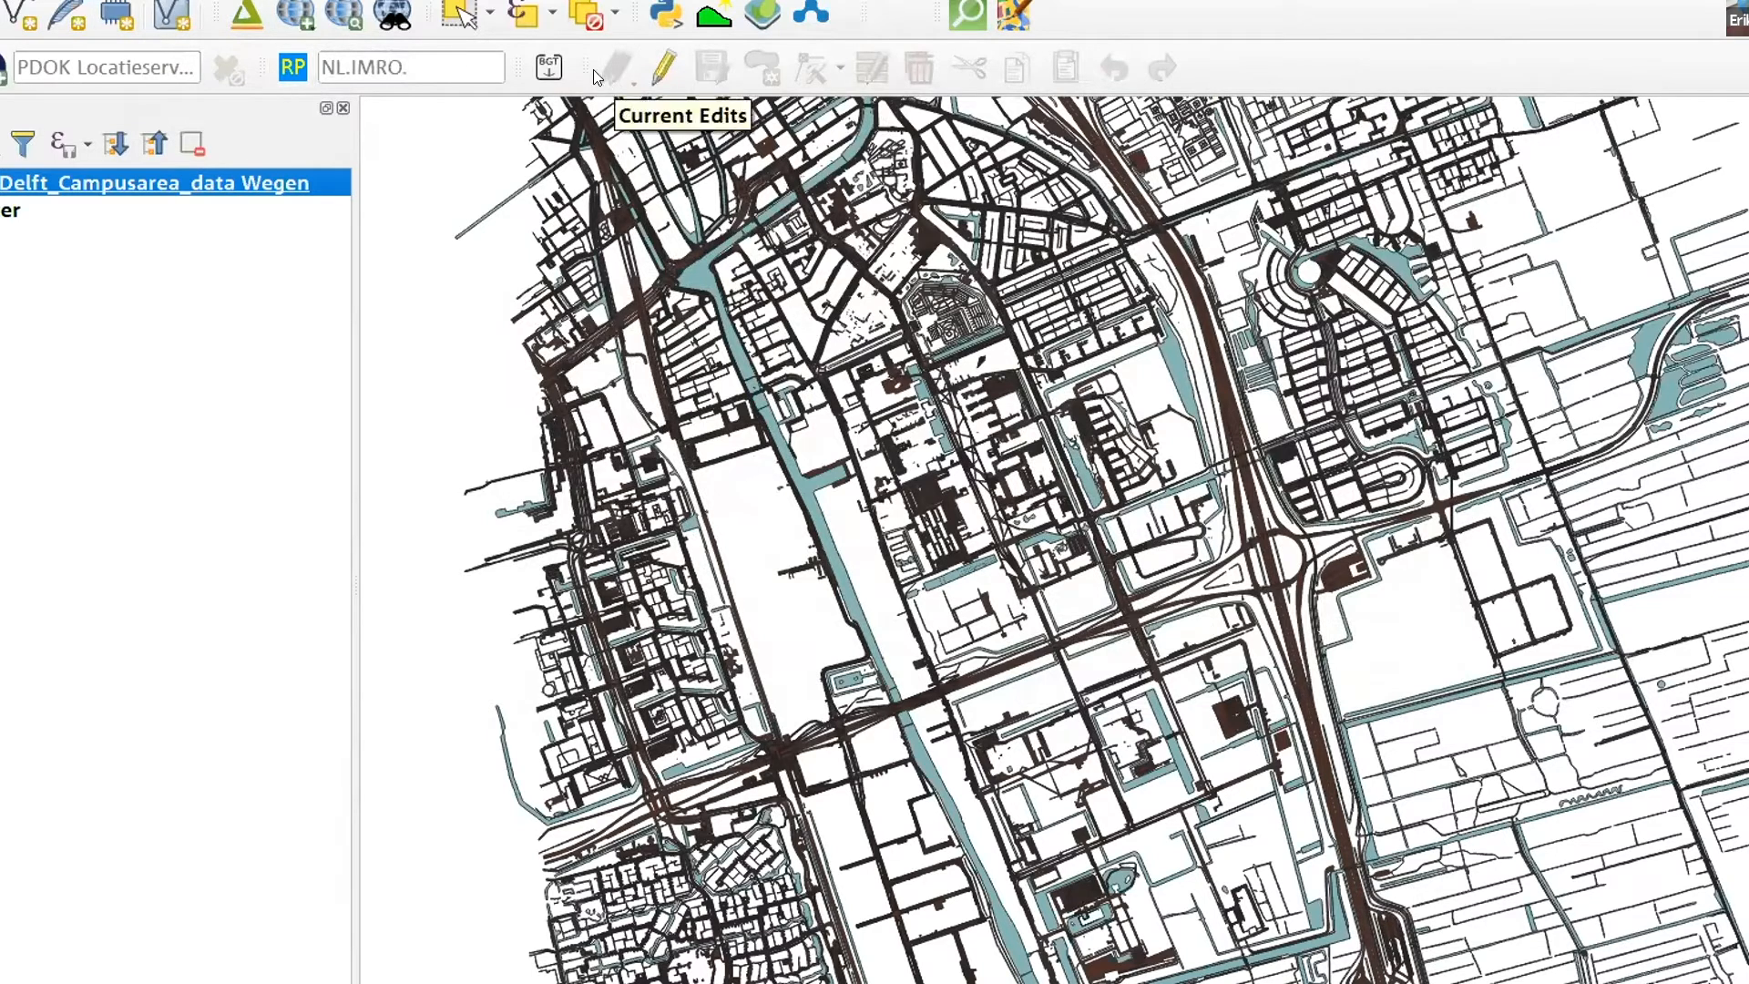
- Set up a BGT Import from zipped data, using extract(7).zip from the Downloads folder as the source
click(548, 67)
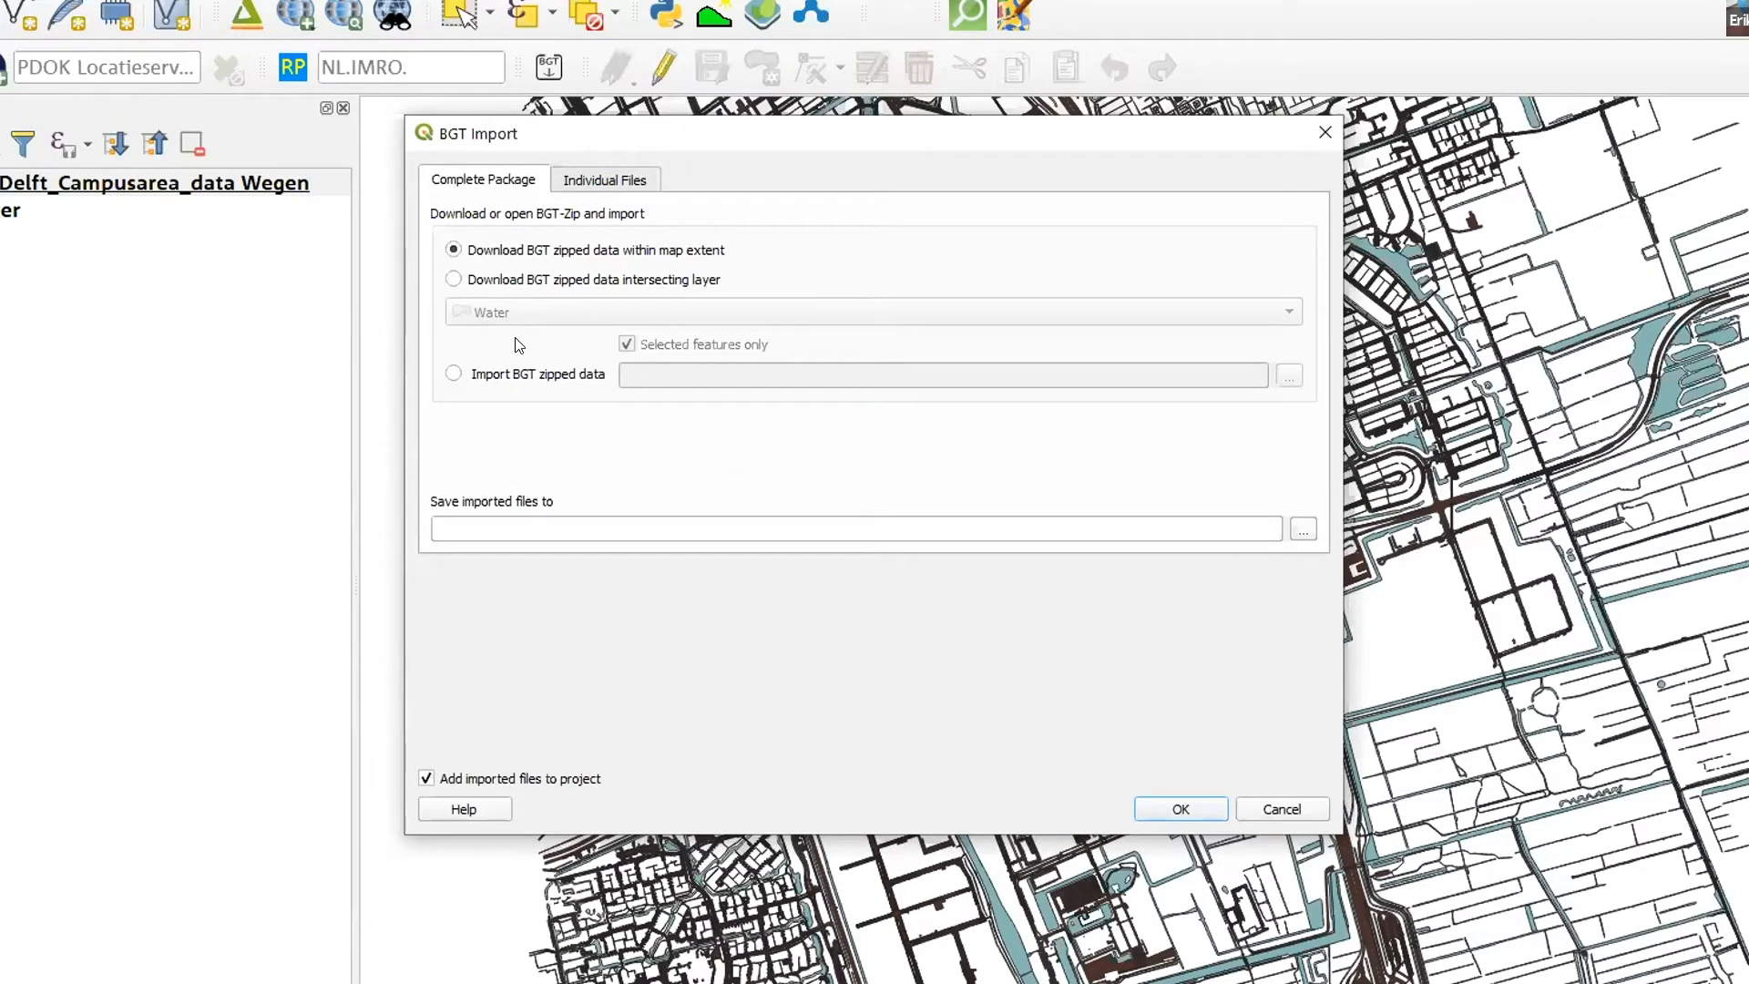
click(513, 375)
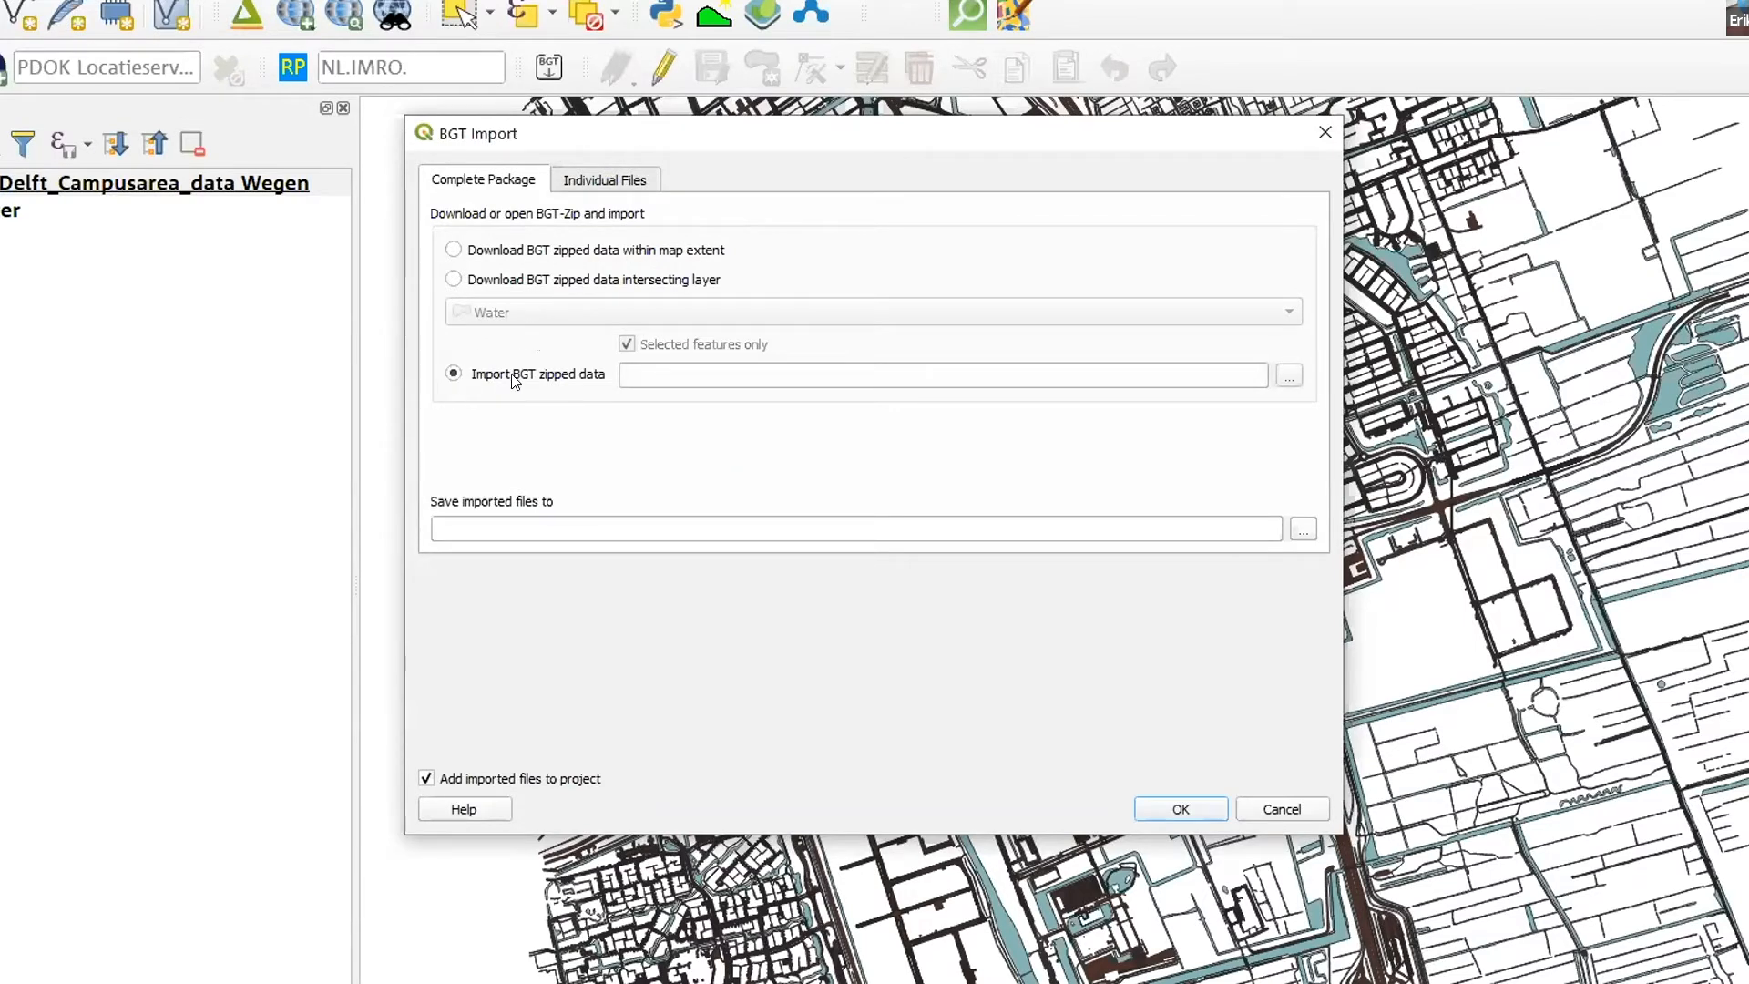
click(1288, 376)
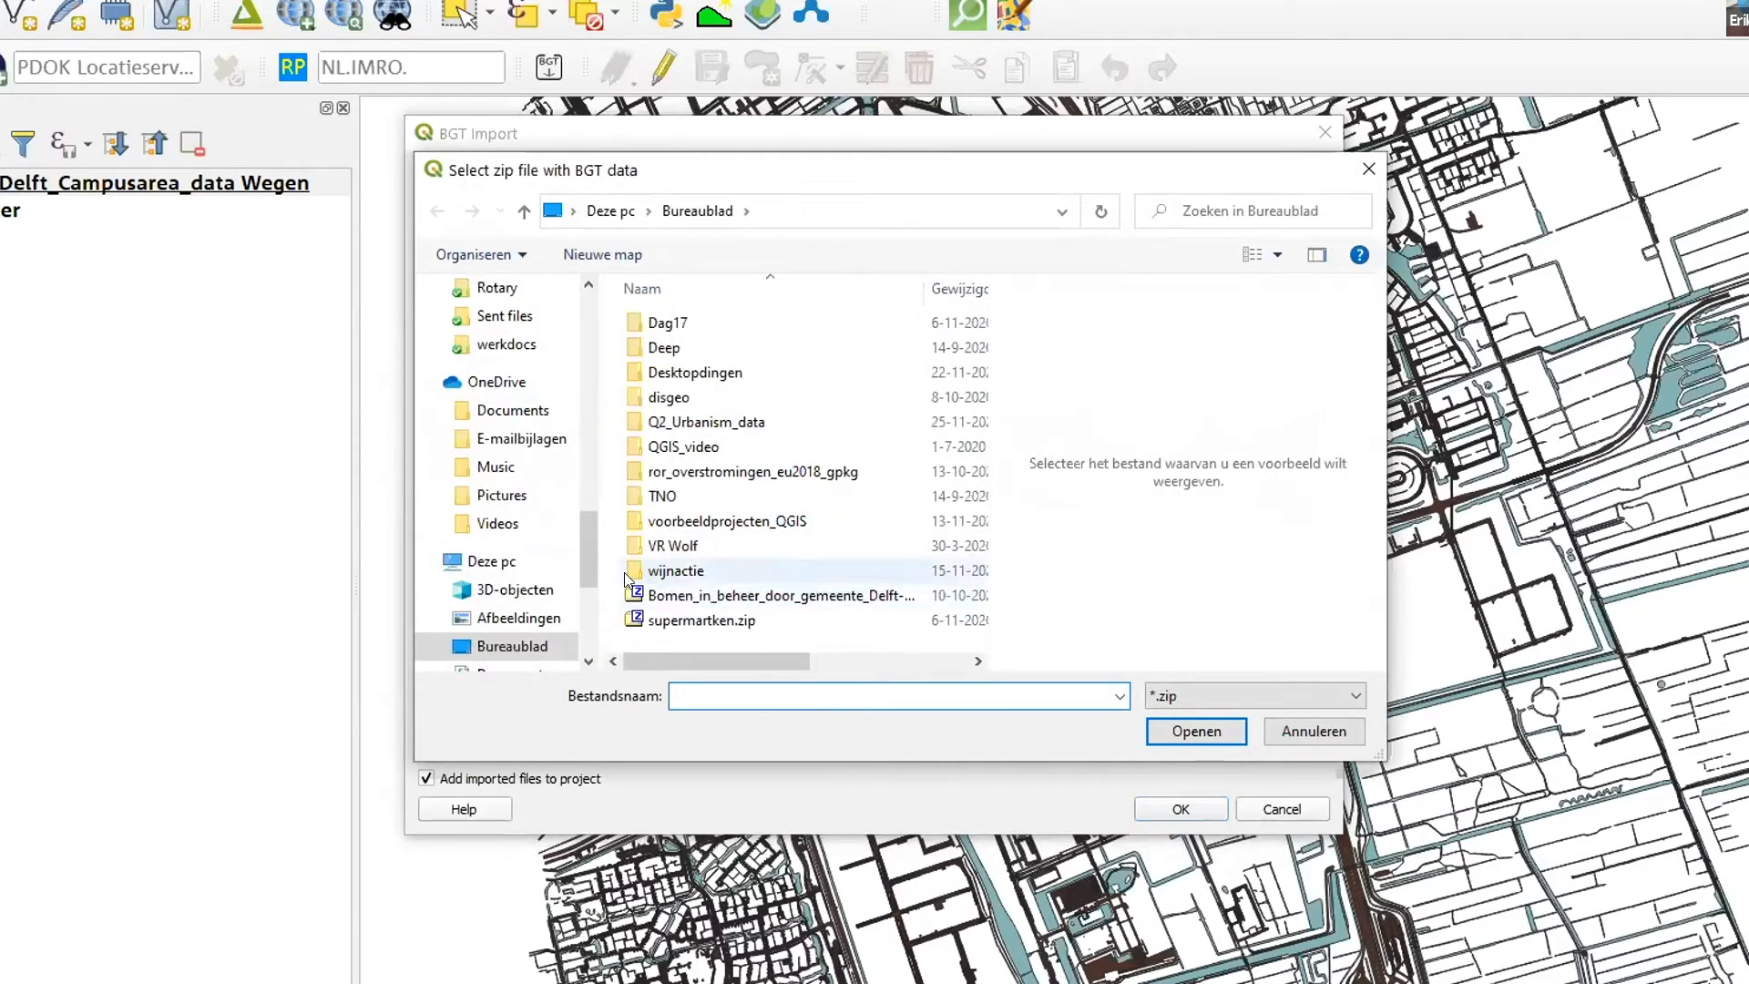
scroll(547, 546, down, 2)
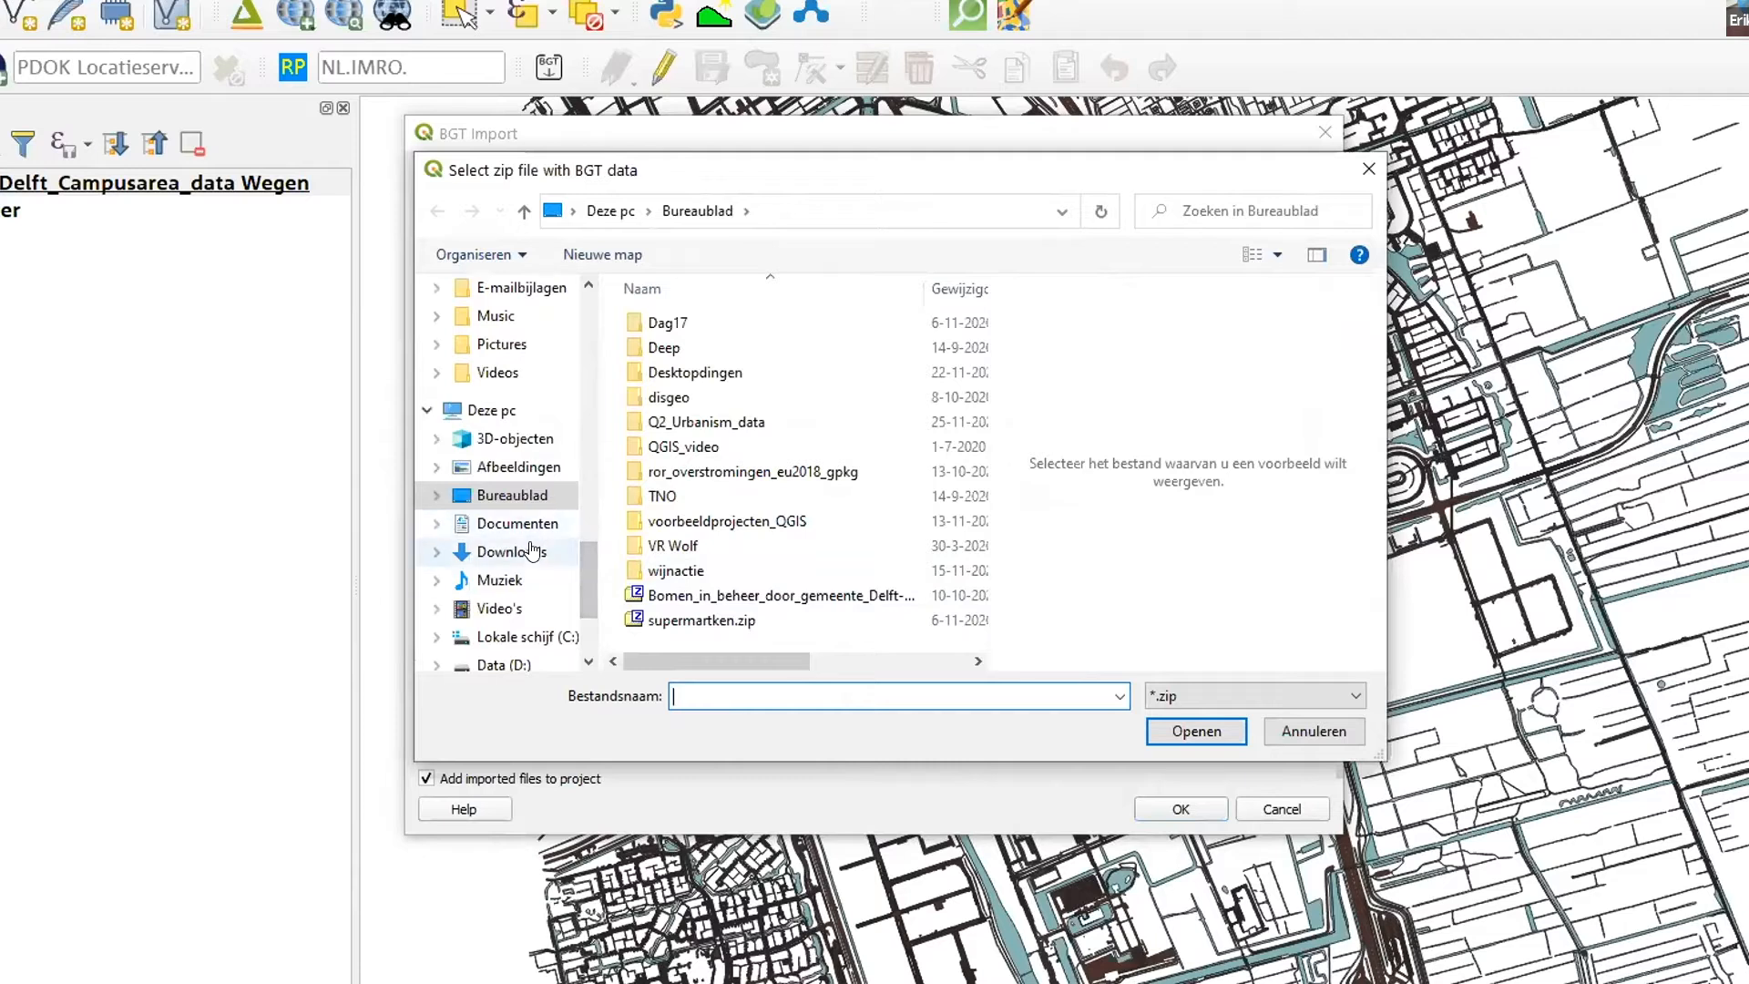
click(535, 550)
click(674, 326)
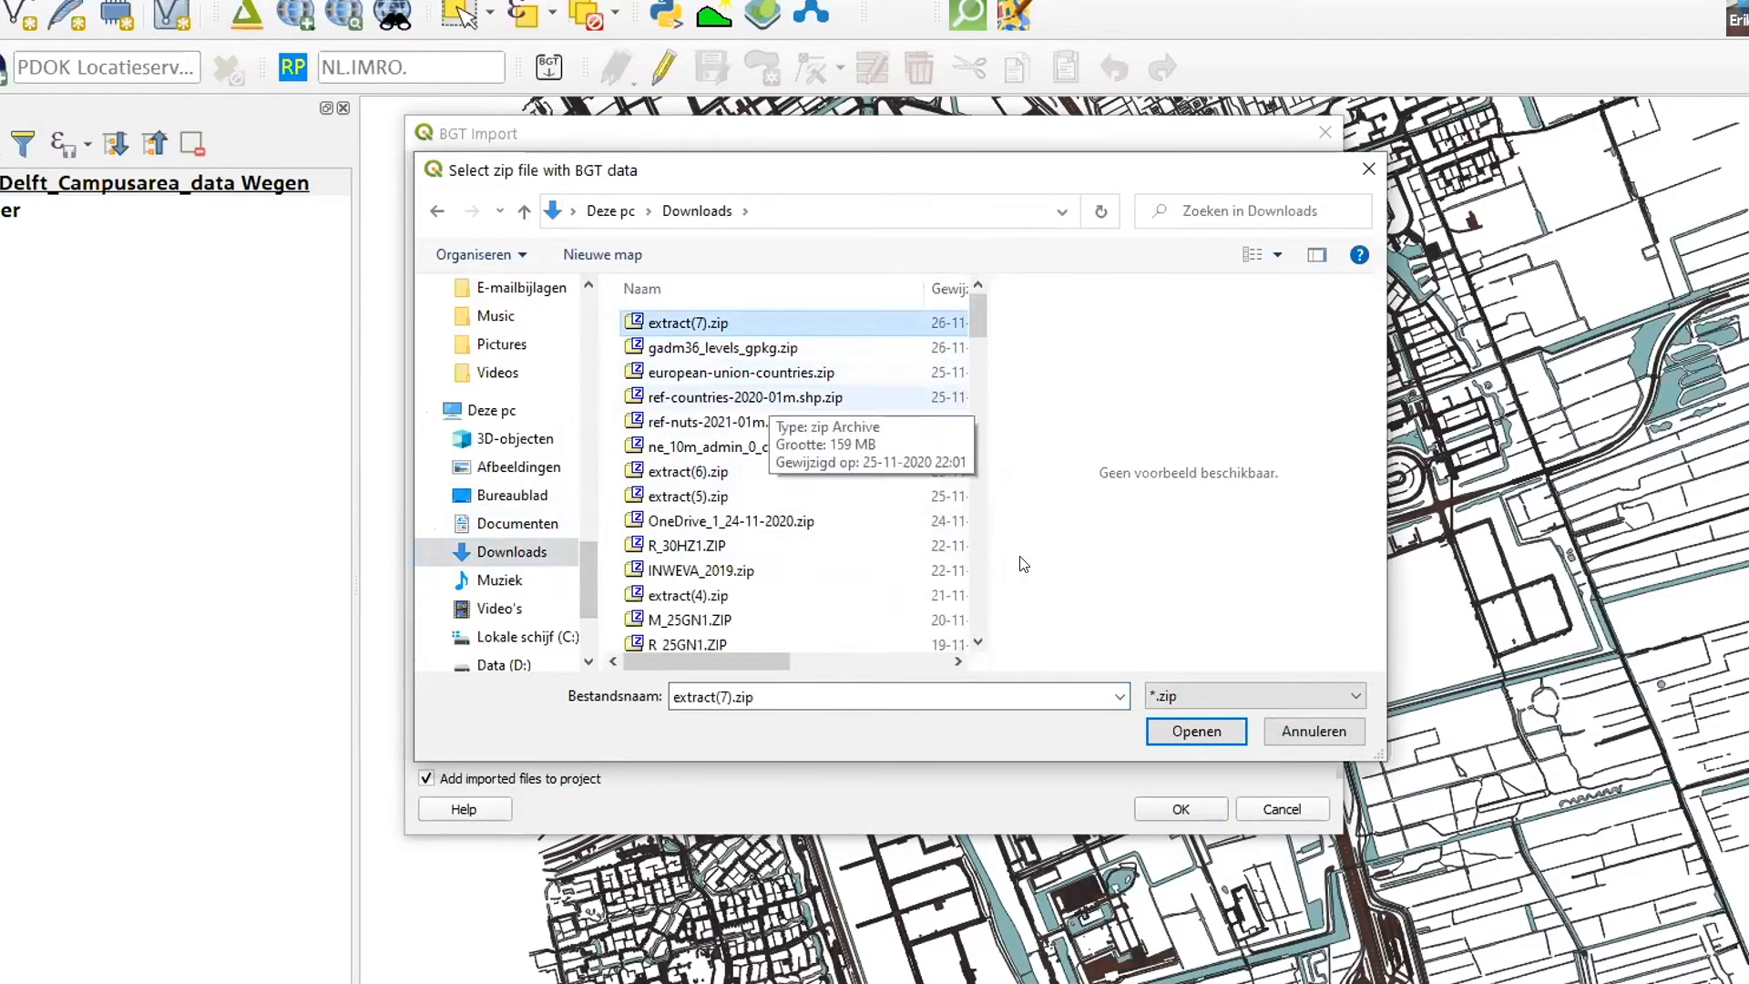
click(1193, 733)
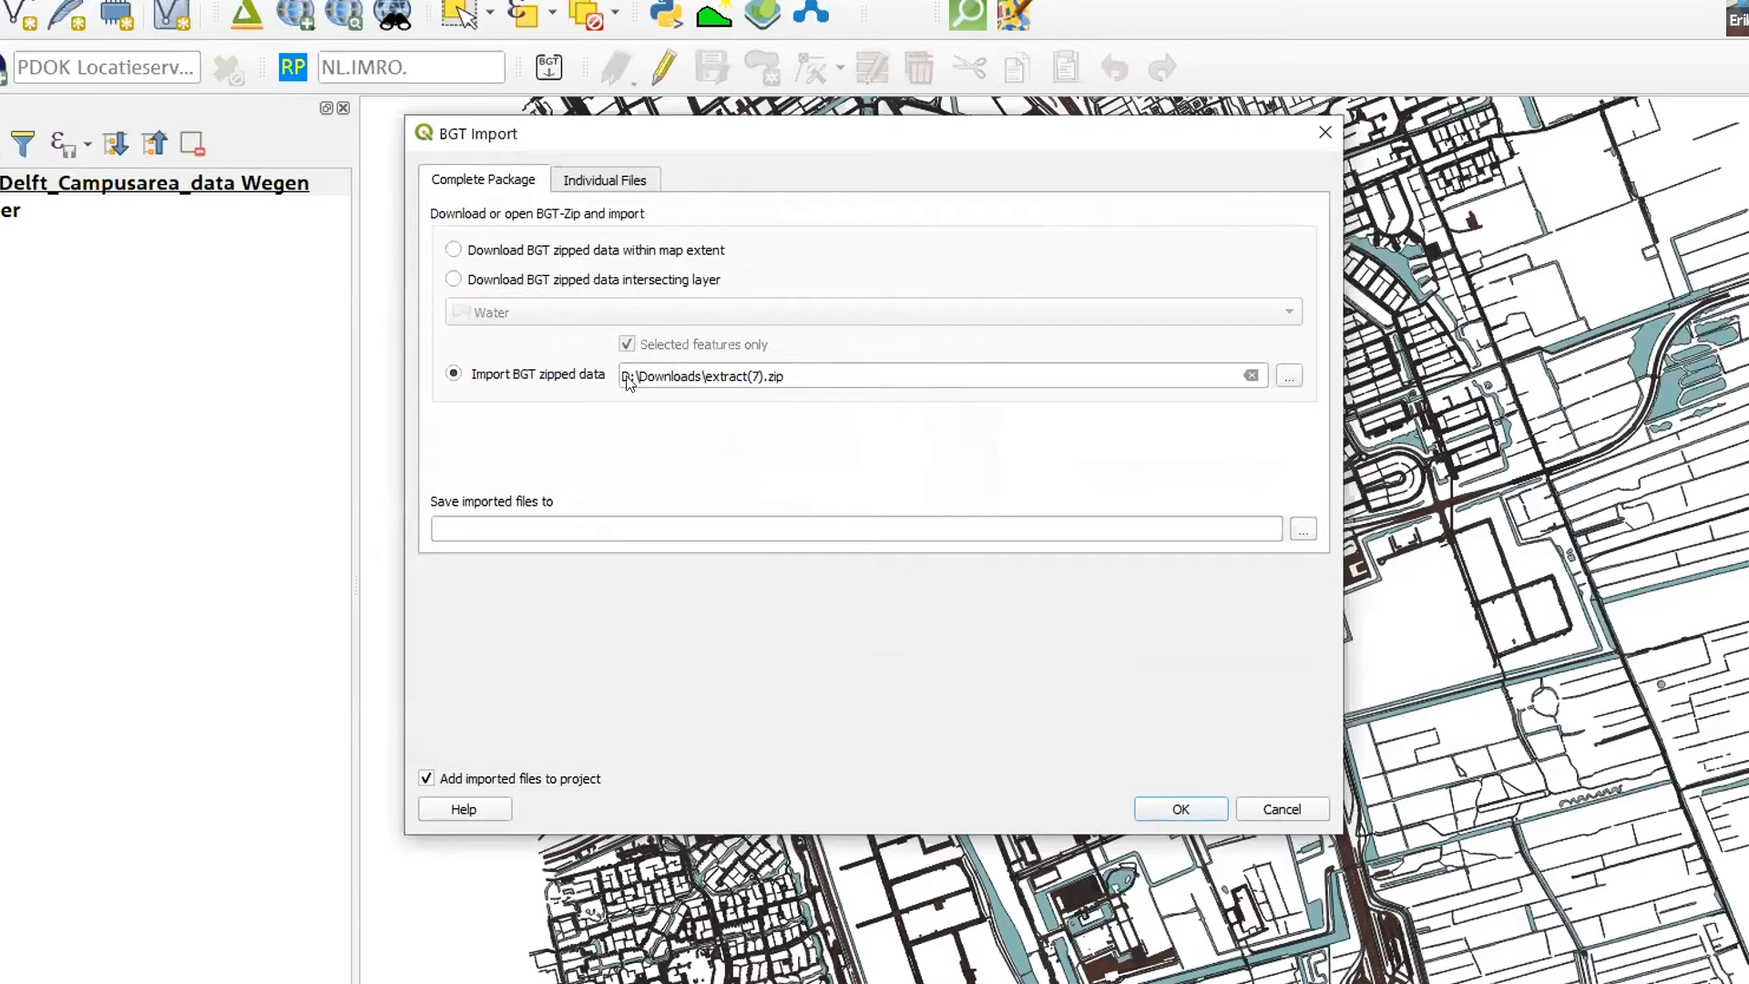
- Set the import output to a GeoPackage named BGT_Campus on the Desktop and run the import
click(1303, 529)
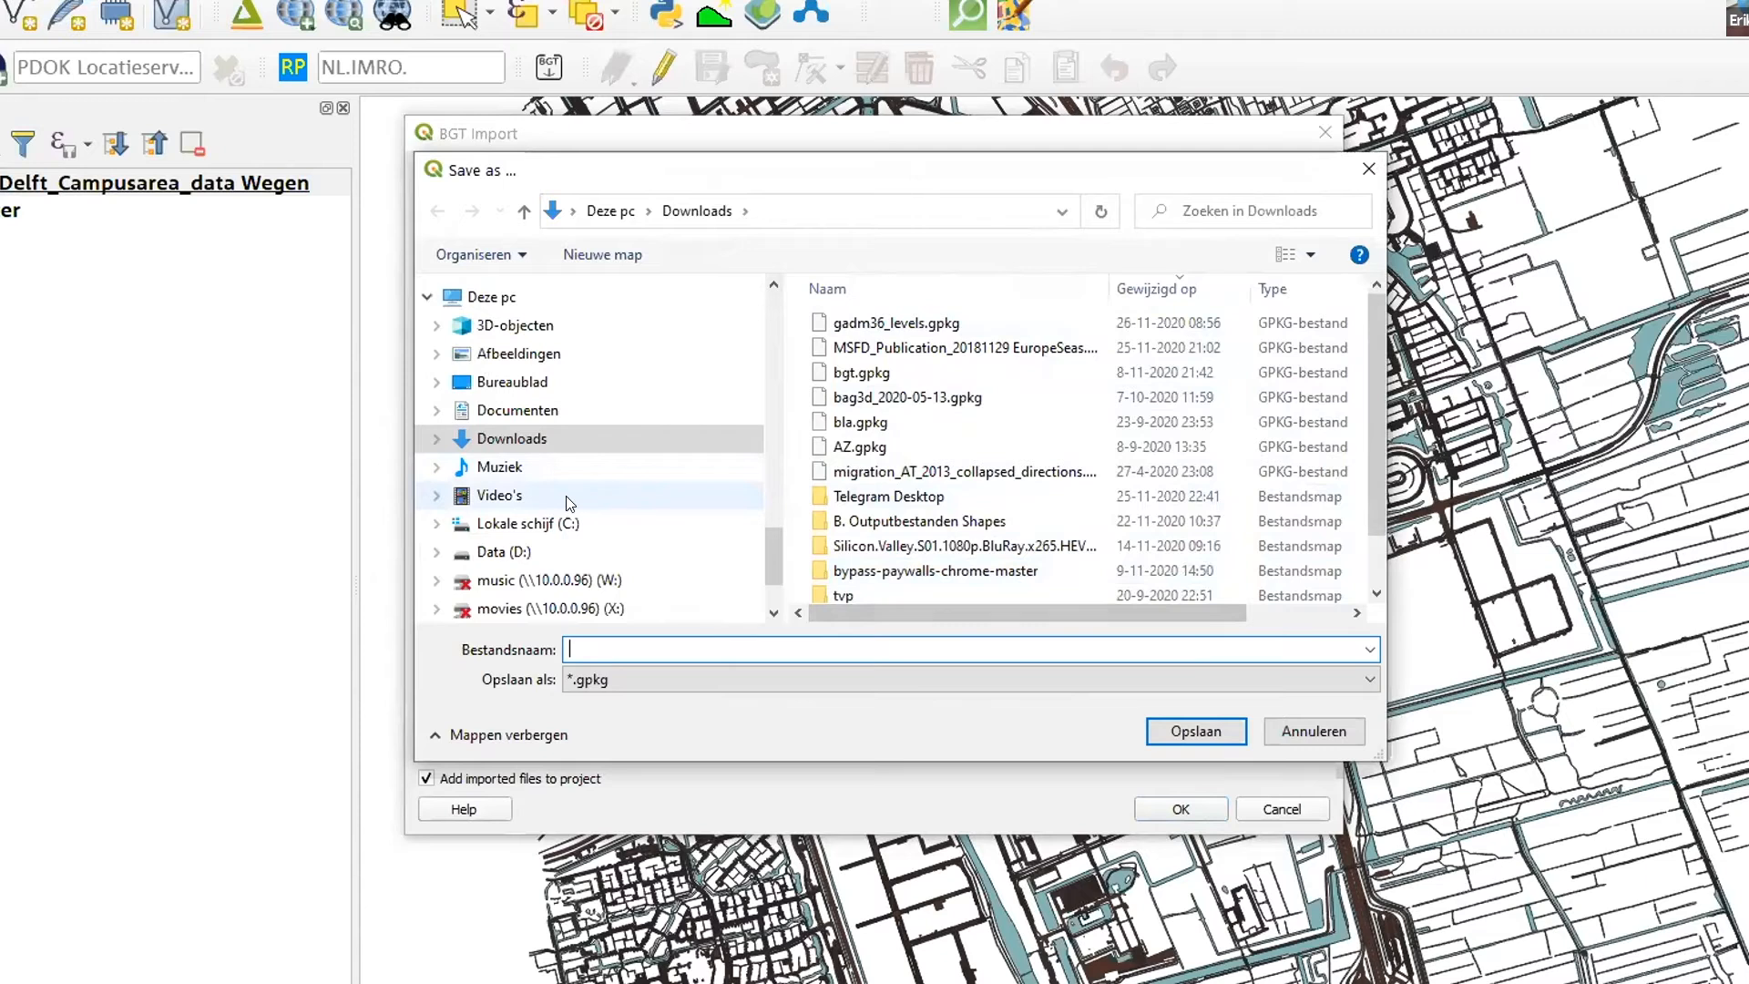
click(511, 384)
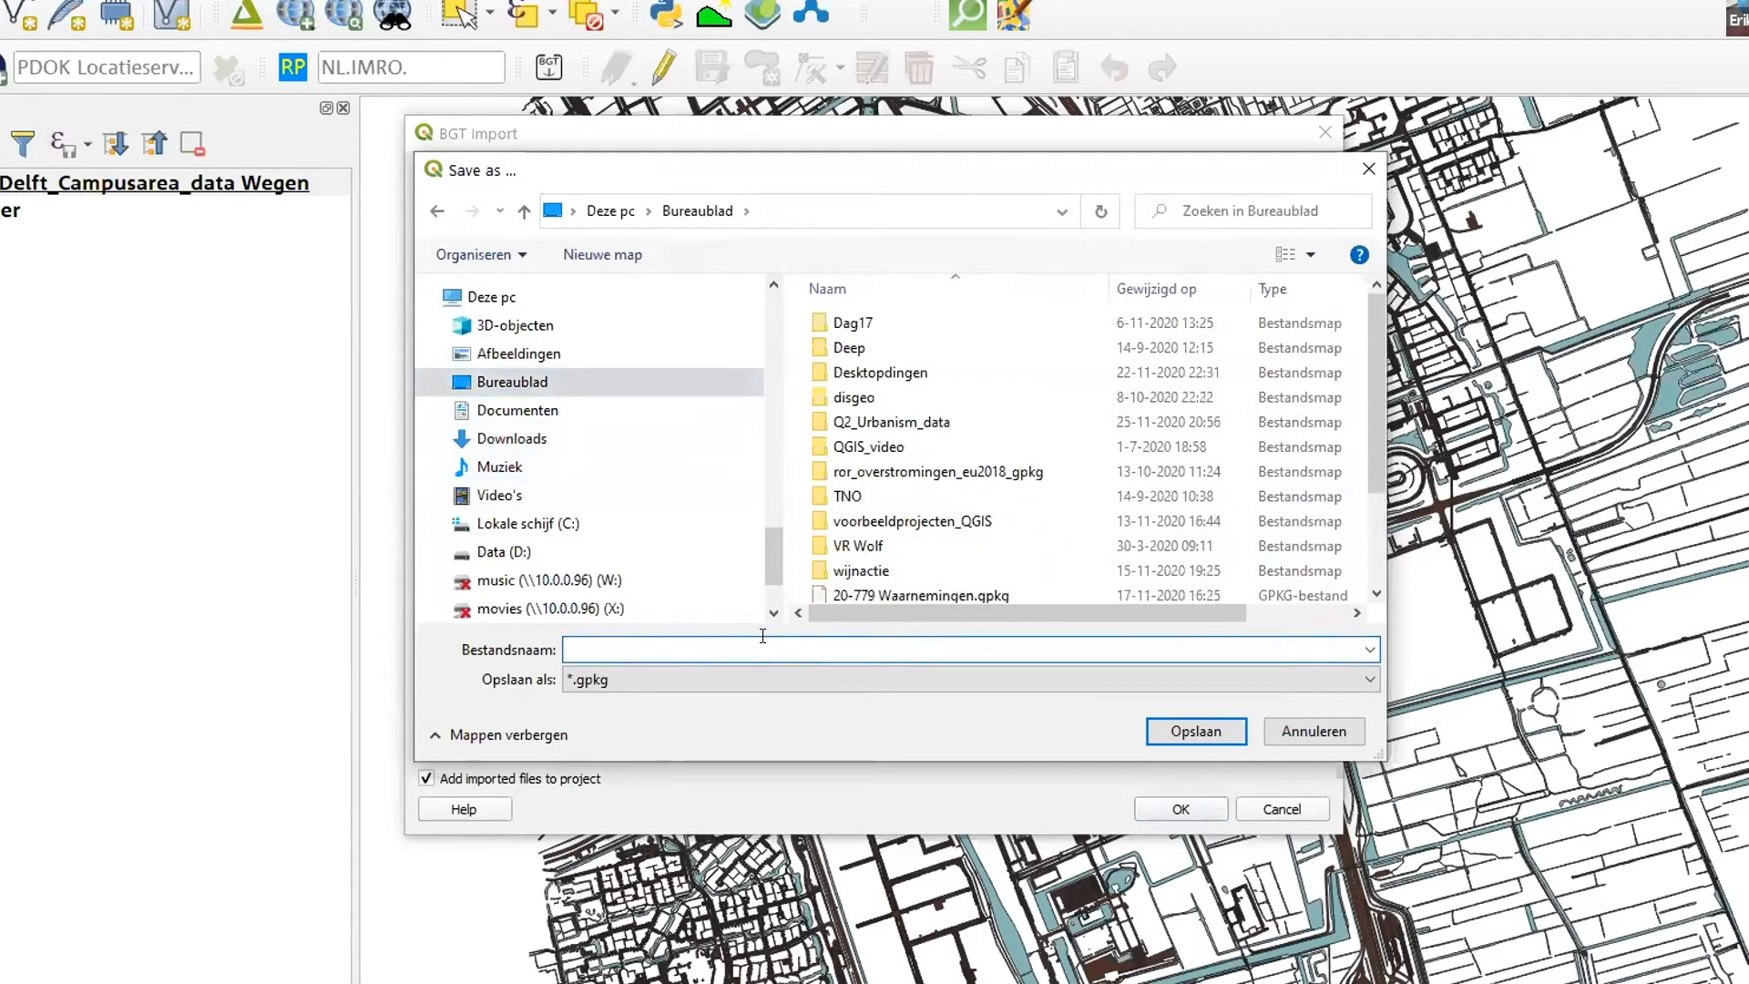
text(BGT_Campus)
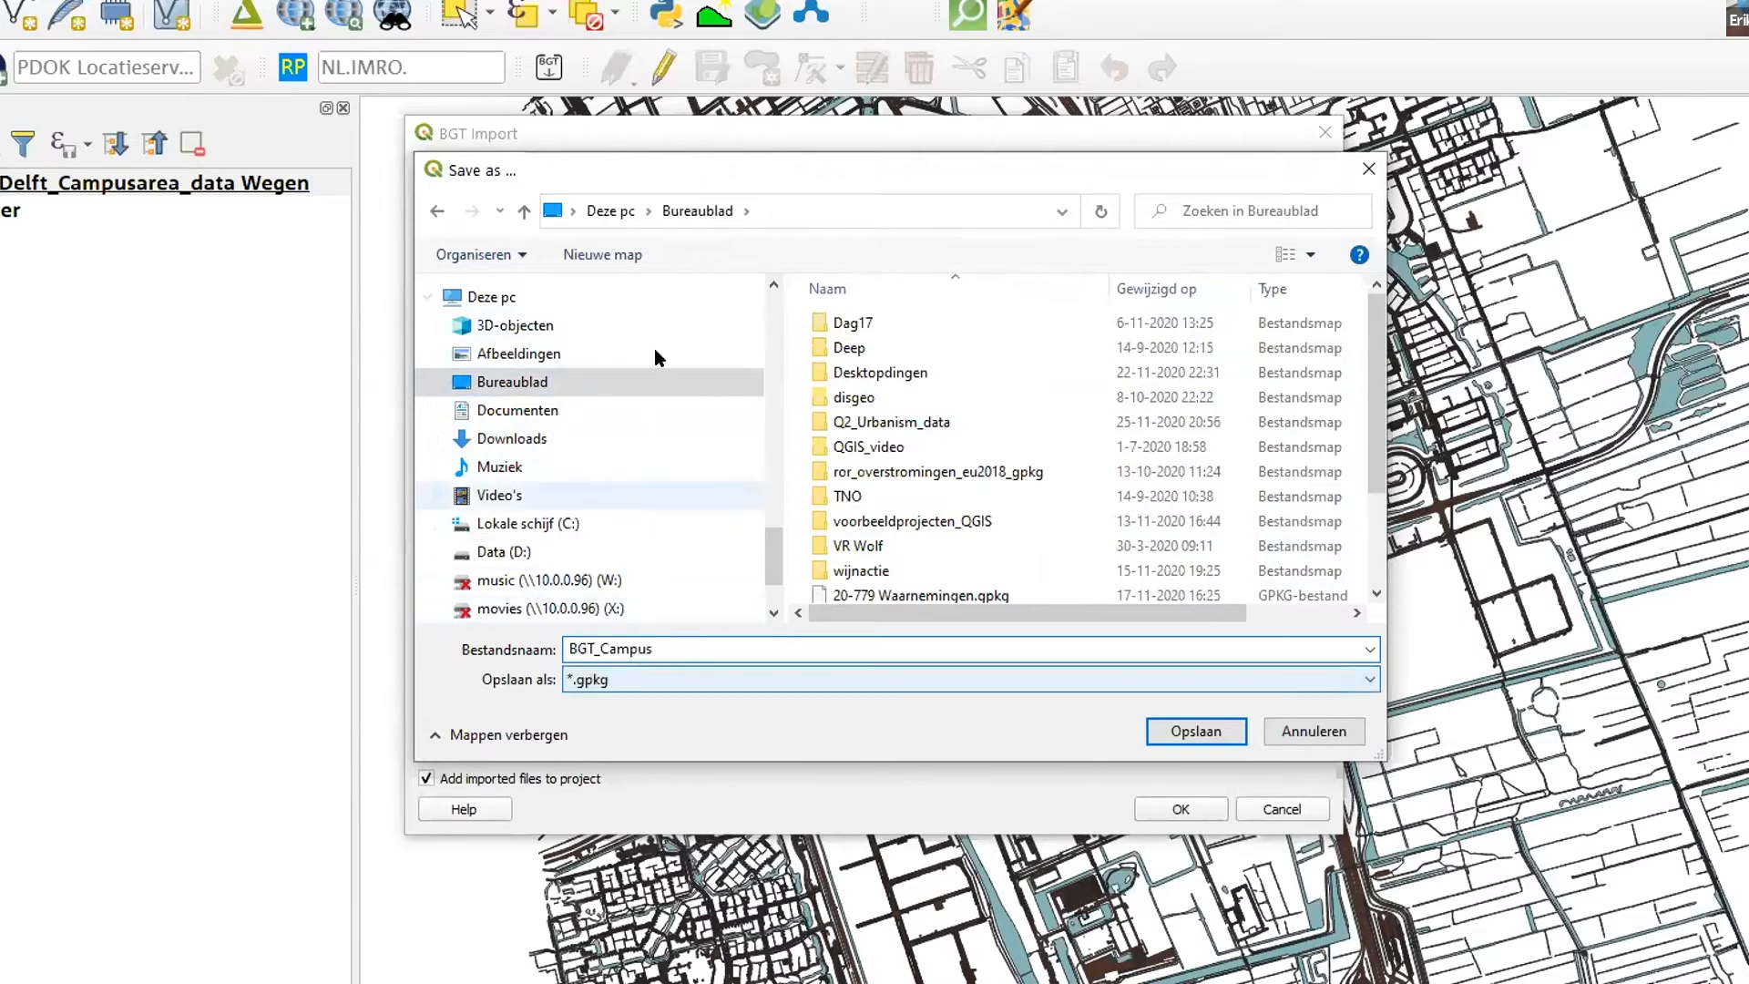
click(1175, 734)
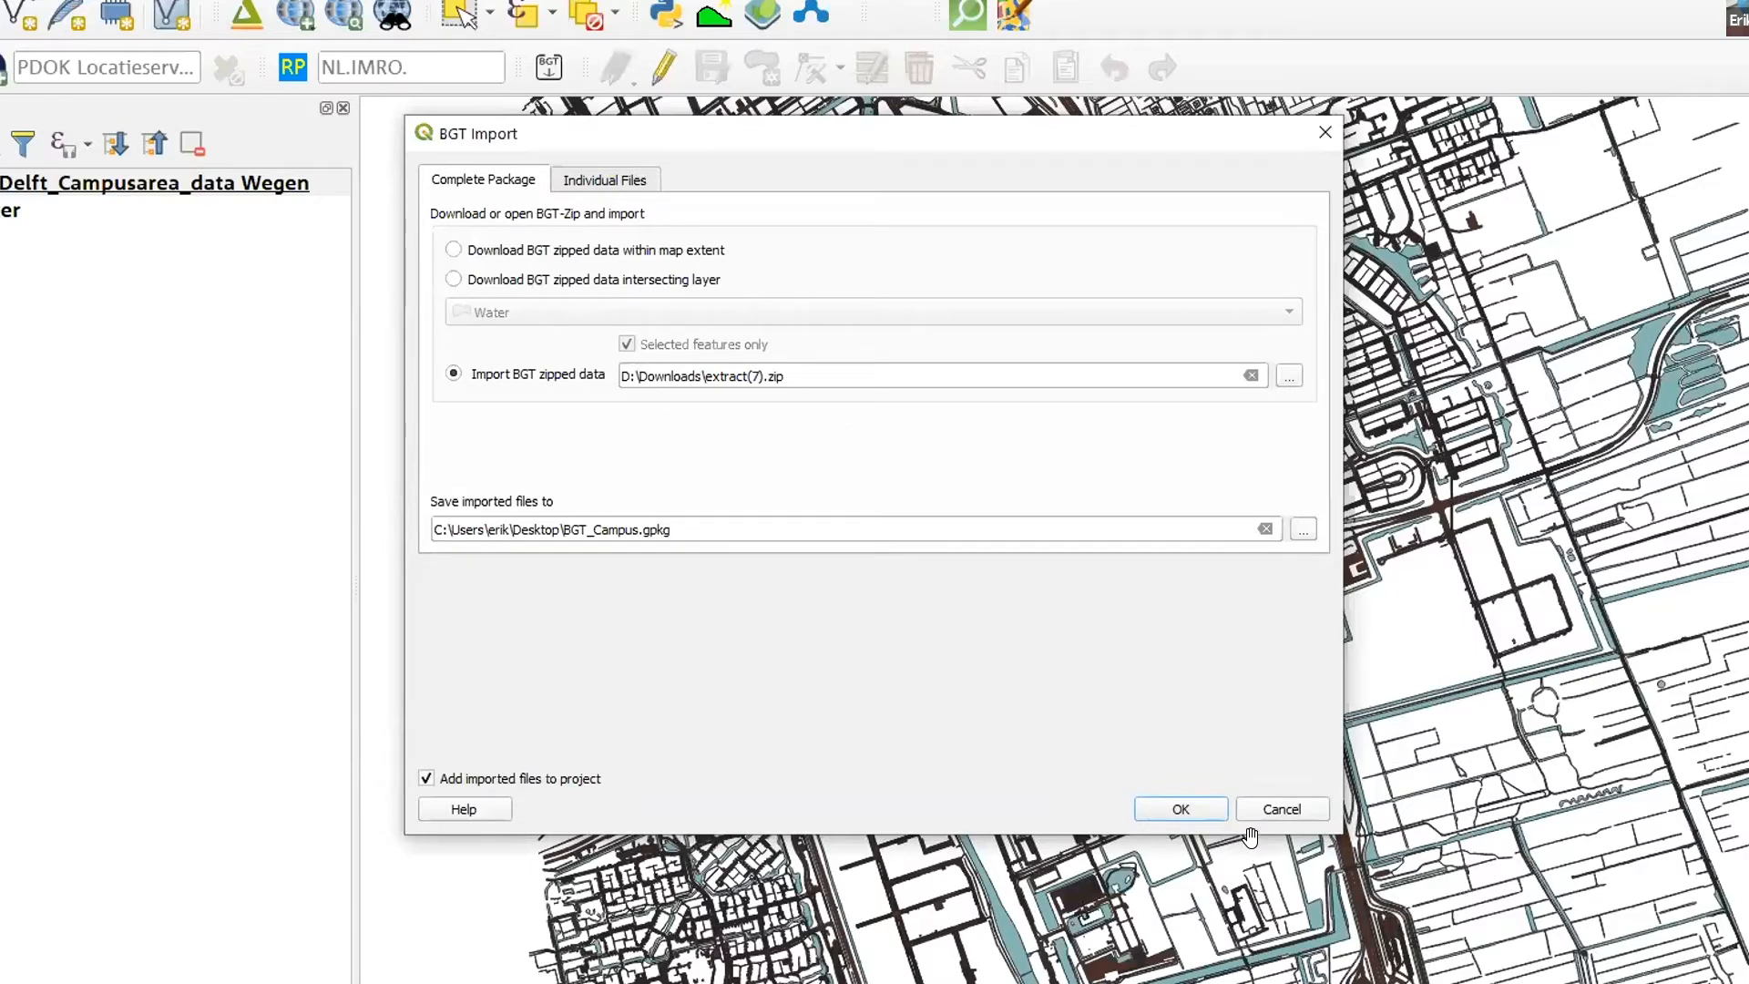
click(1179, 807)
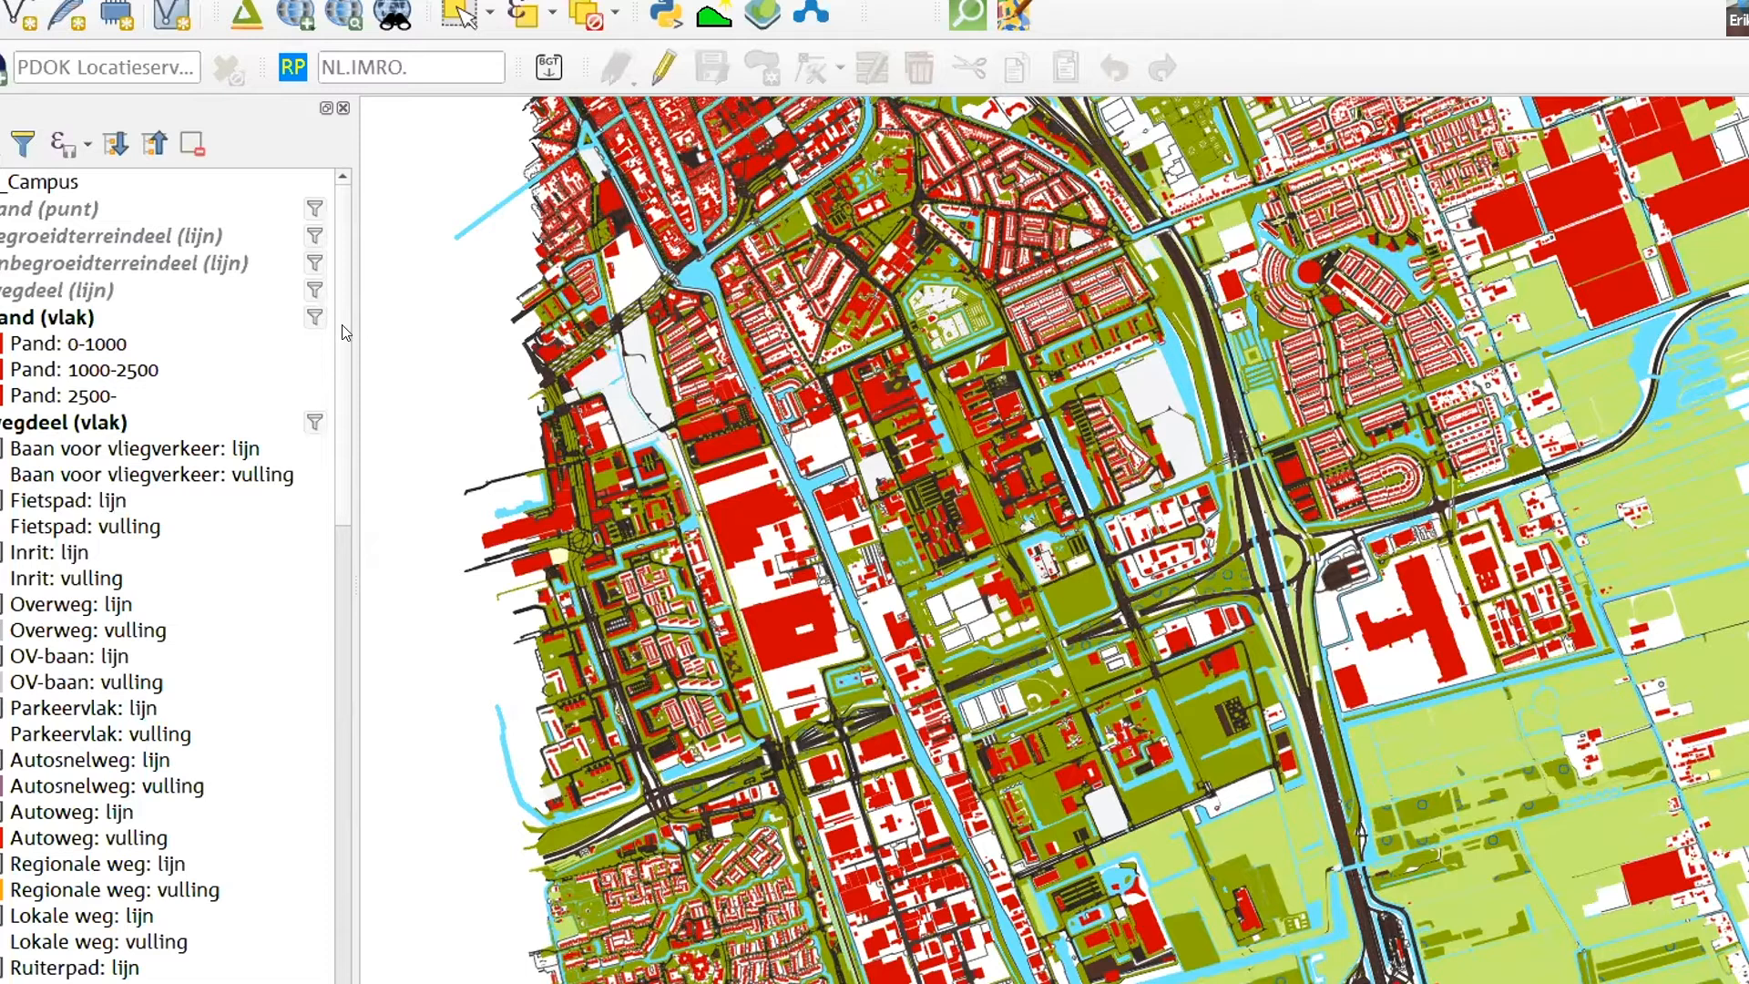
- Look through the layers and symbol classes of the imported BGT_Campus group and check the data source of wegdeel (lijn)
scroll(124, 428, down, 9)
scroll(91, 683, down, 1)
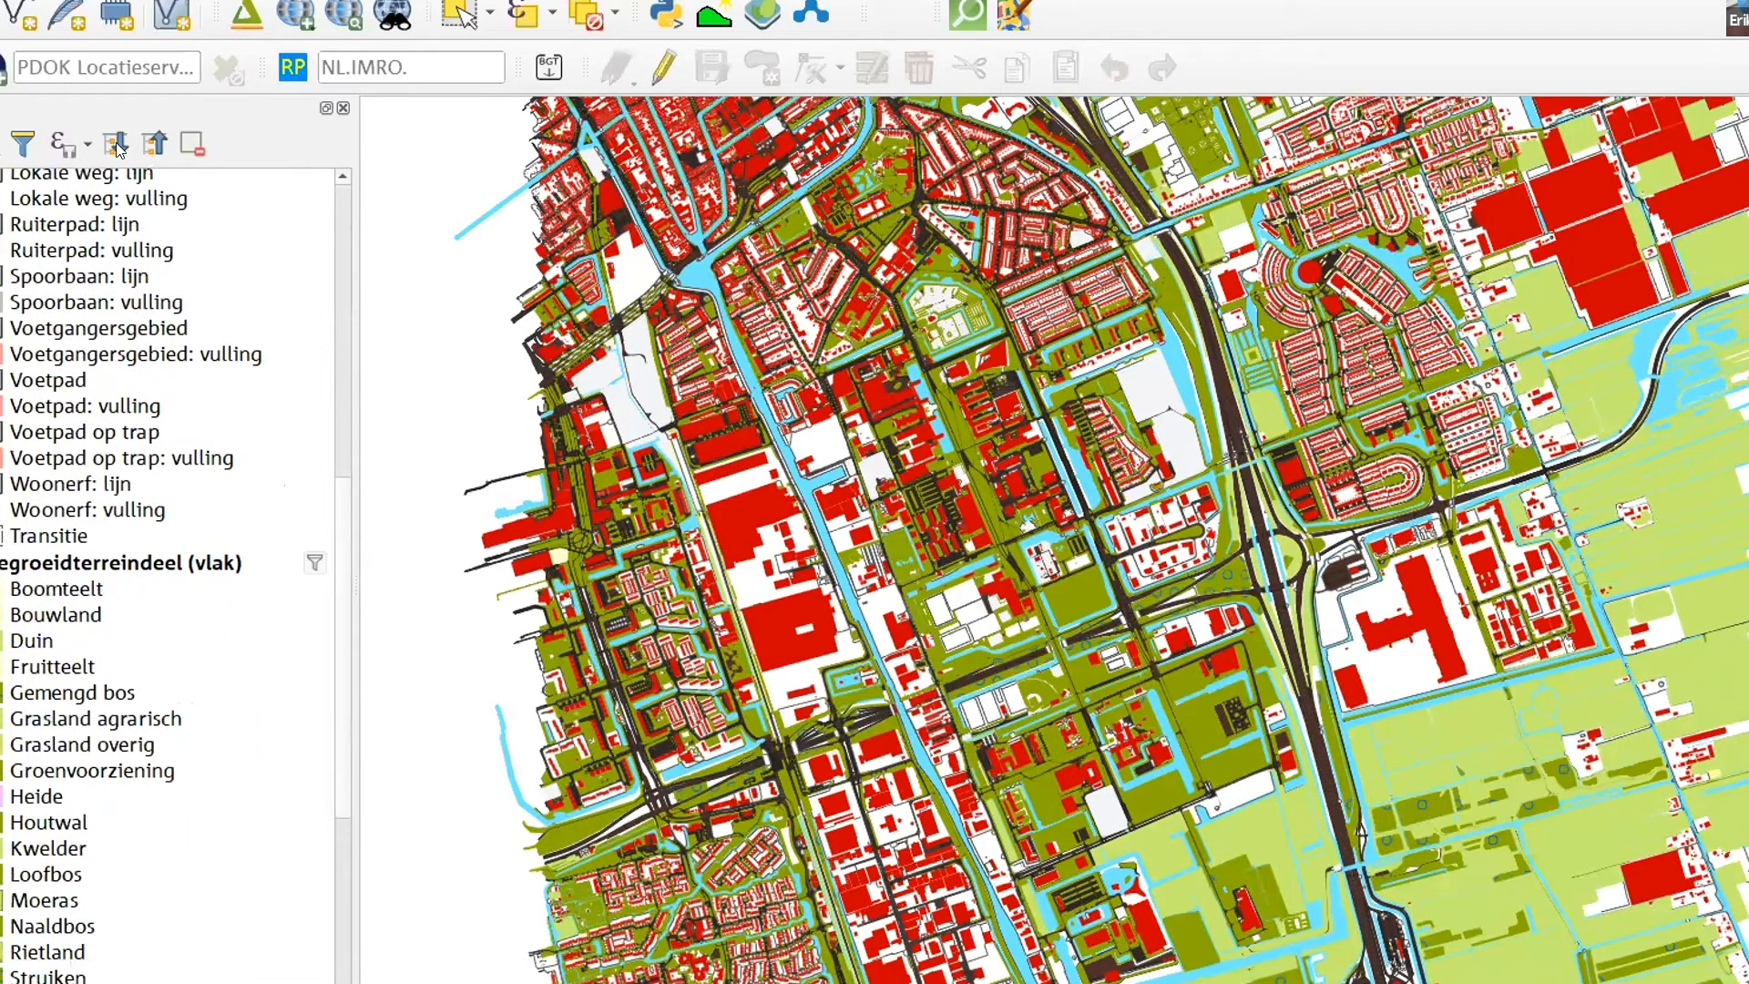
scroll(125, 614, down, 1)
scroll(128, 620, up, 9)
scroll(131, 629, up, 2)
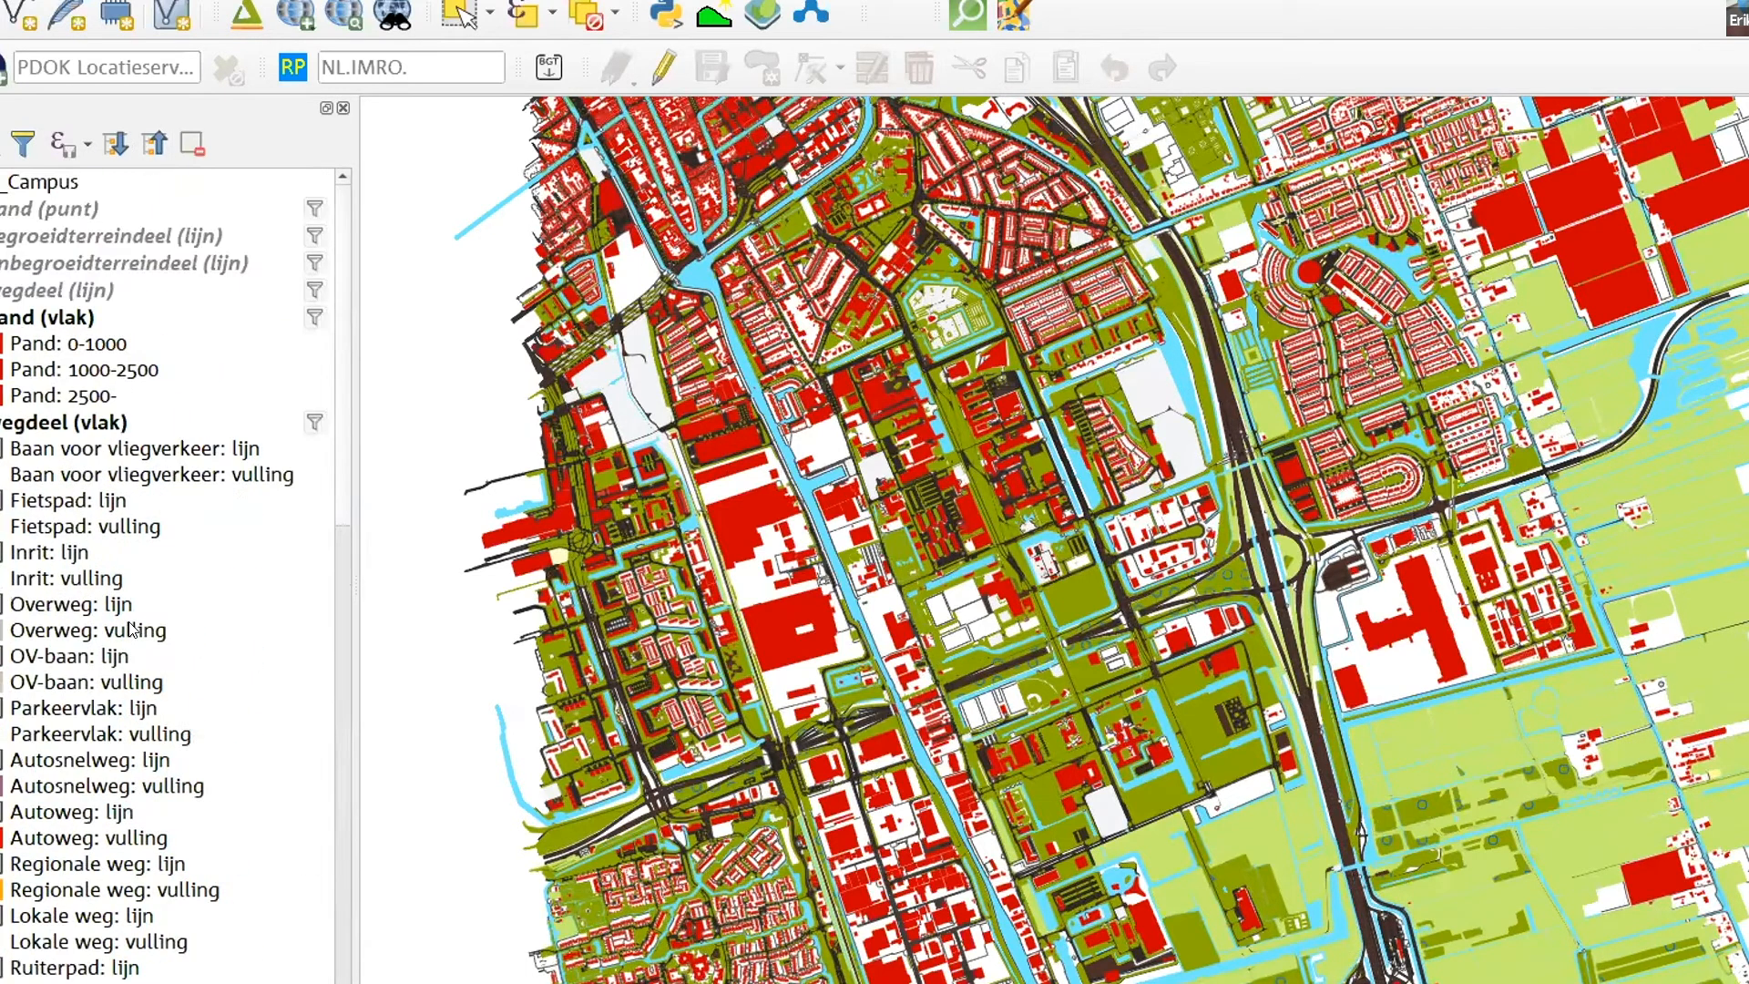
mouse_move(183, 296)
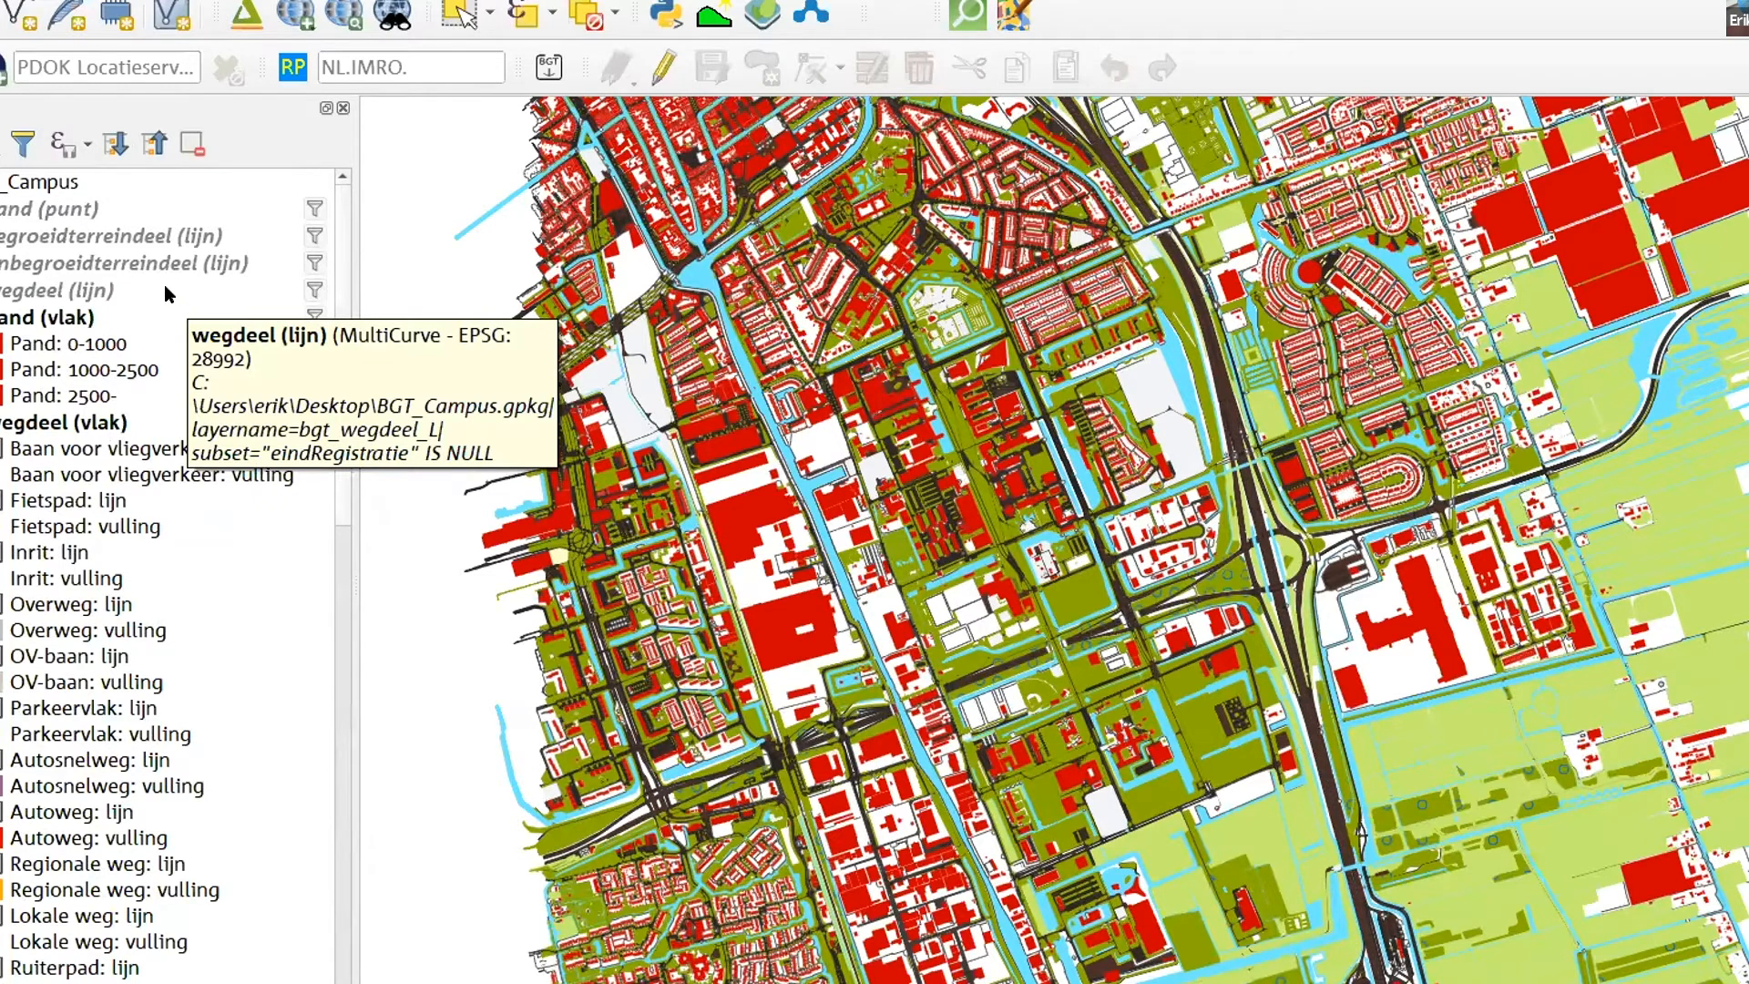
- Hide the separate Wegen and Water layers so that only the layers of the BGT_Campus group are drawn, leaving the group expanded
click(0, 182)
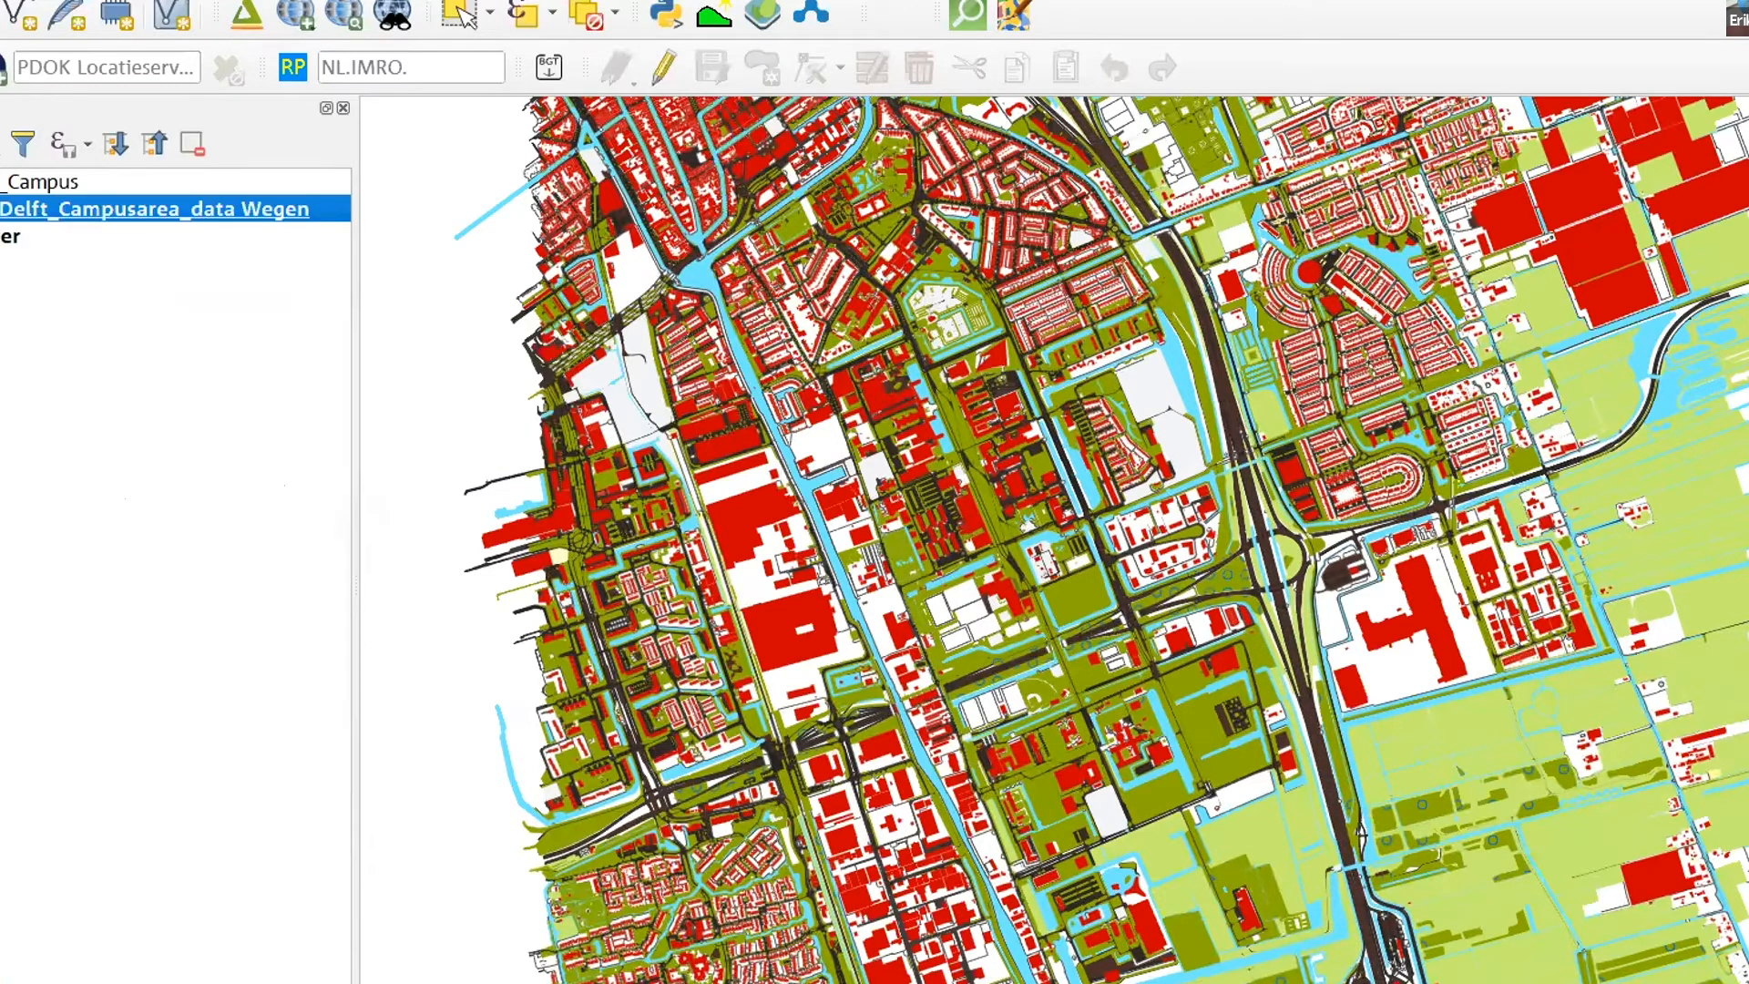
click(0, 209)
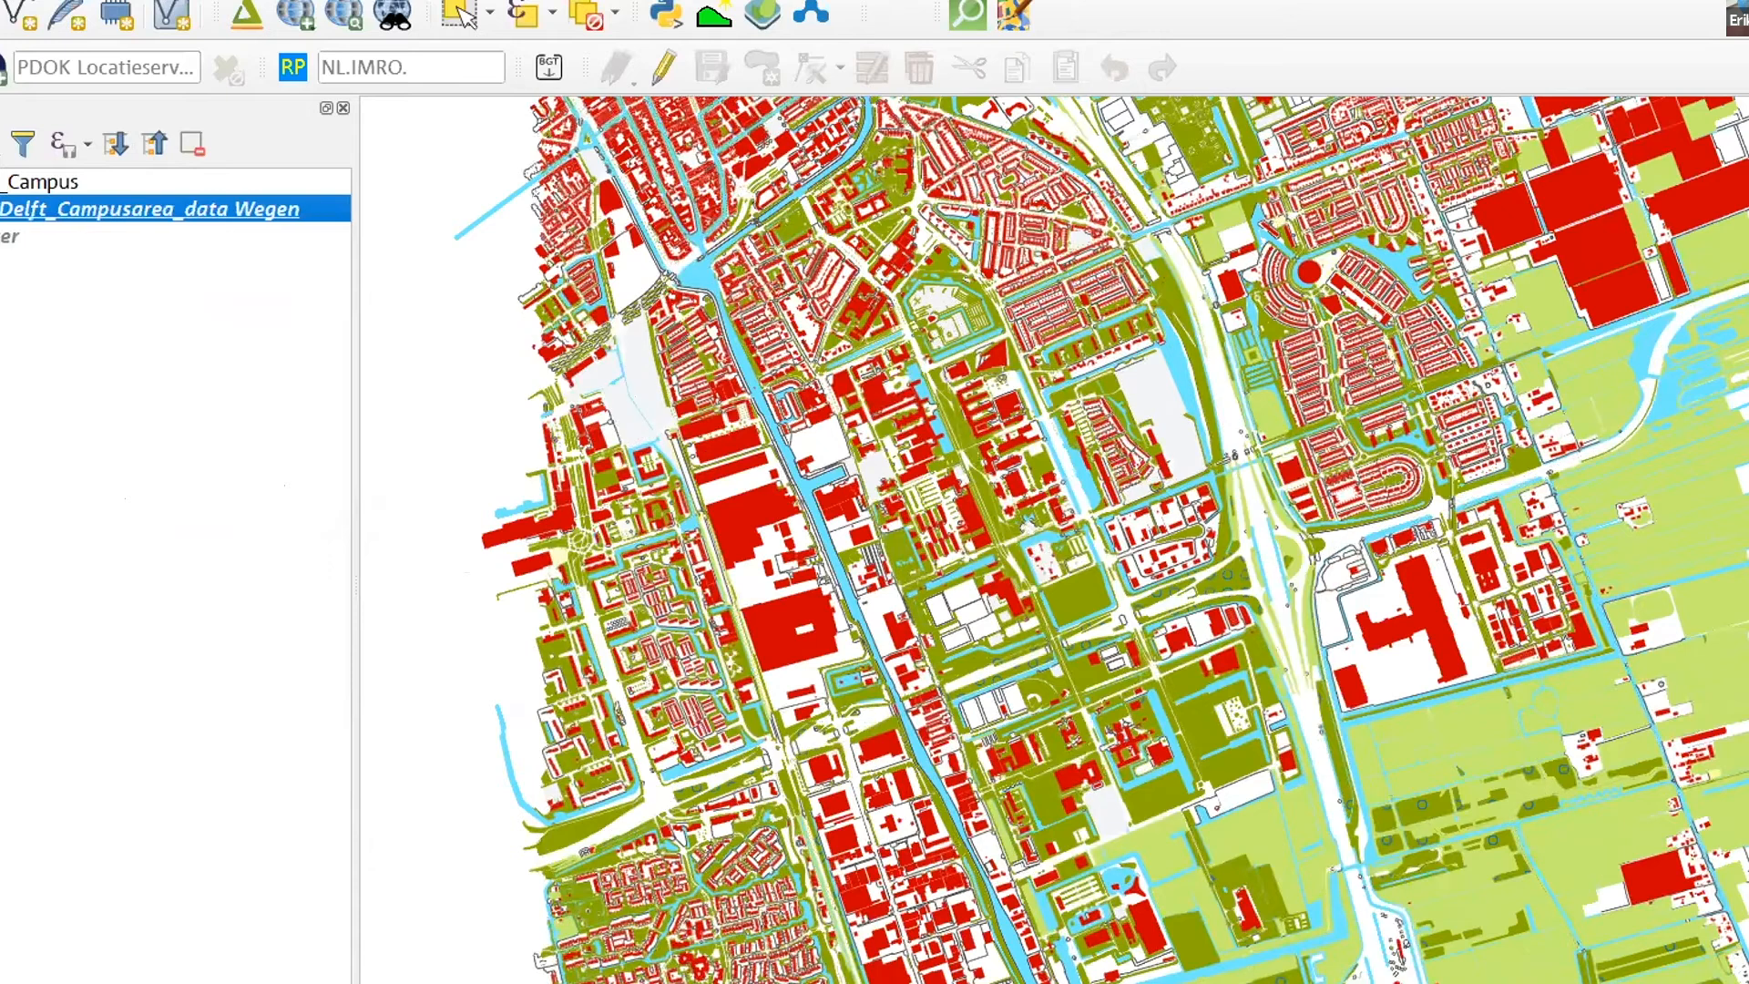
click(0, 182)
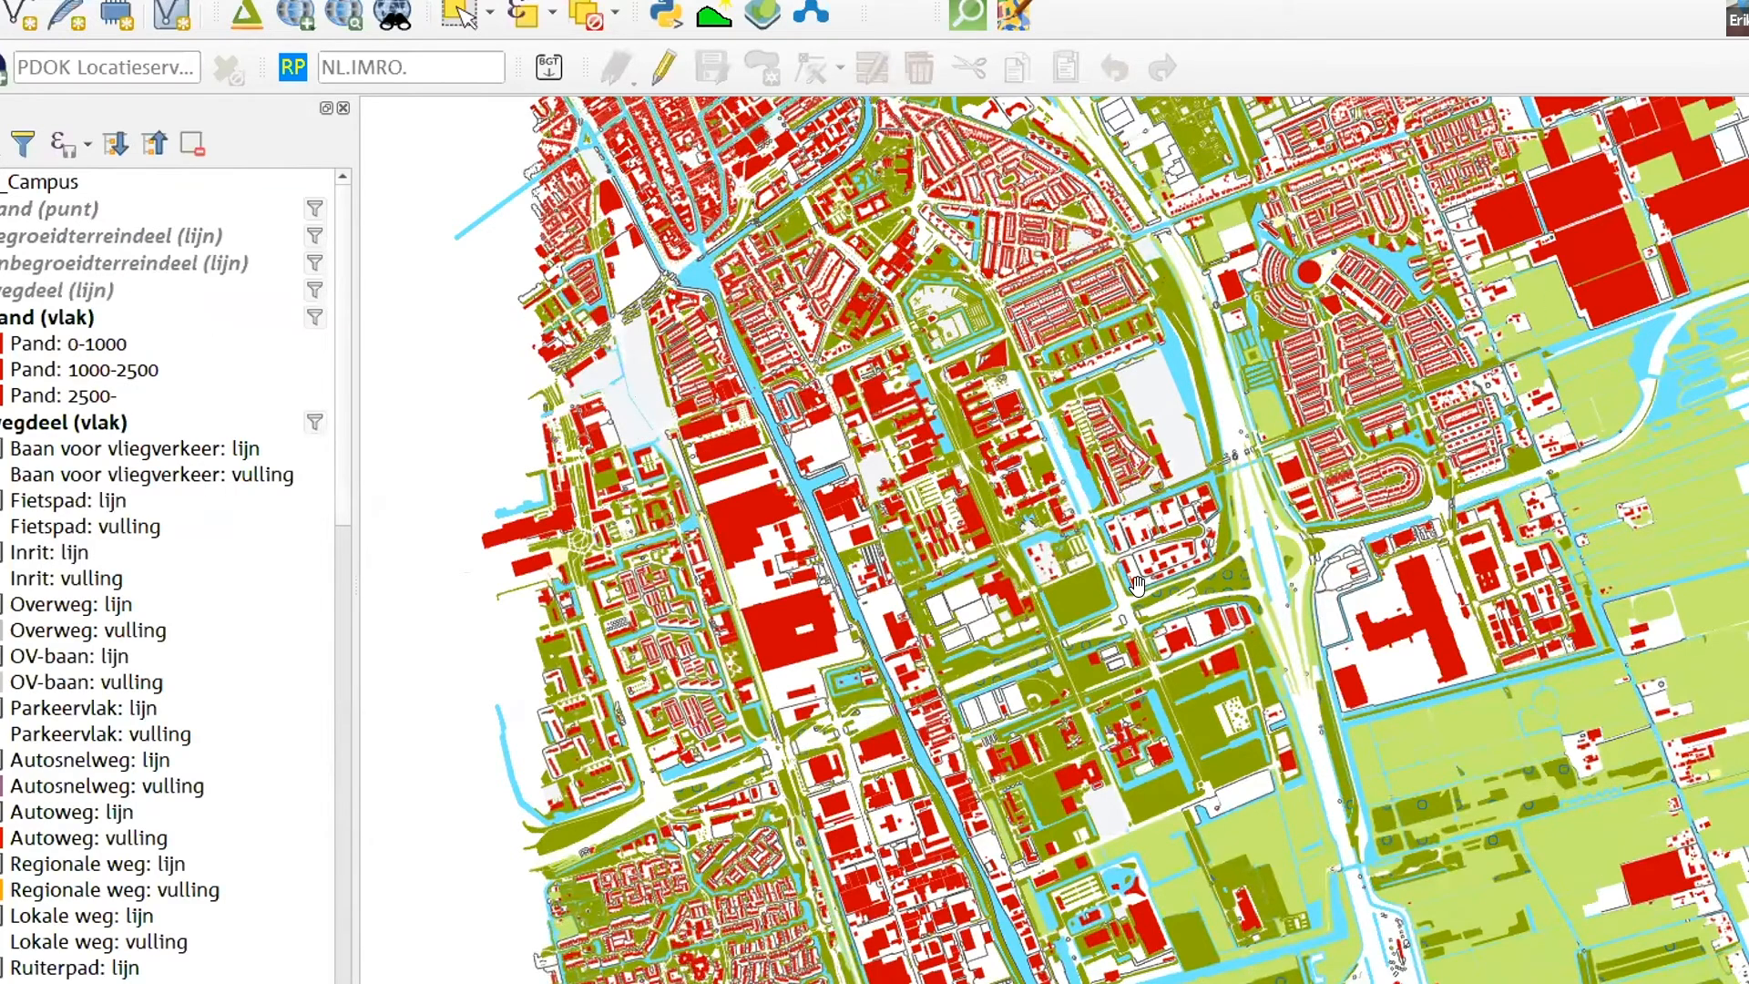
- Examine the BGT_Campus map at several scales and look over the scale-dependent Pand classes of the pand (vlak) layer
scroll(1137, 583, up, 2)
scroll(1182, 659, up, 1)
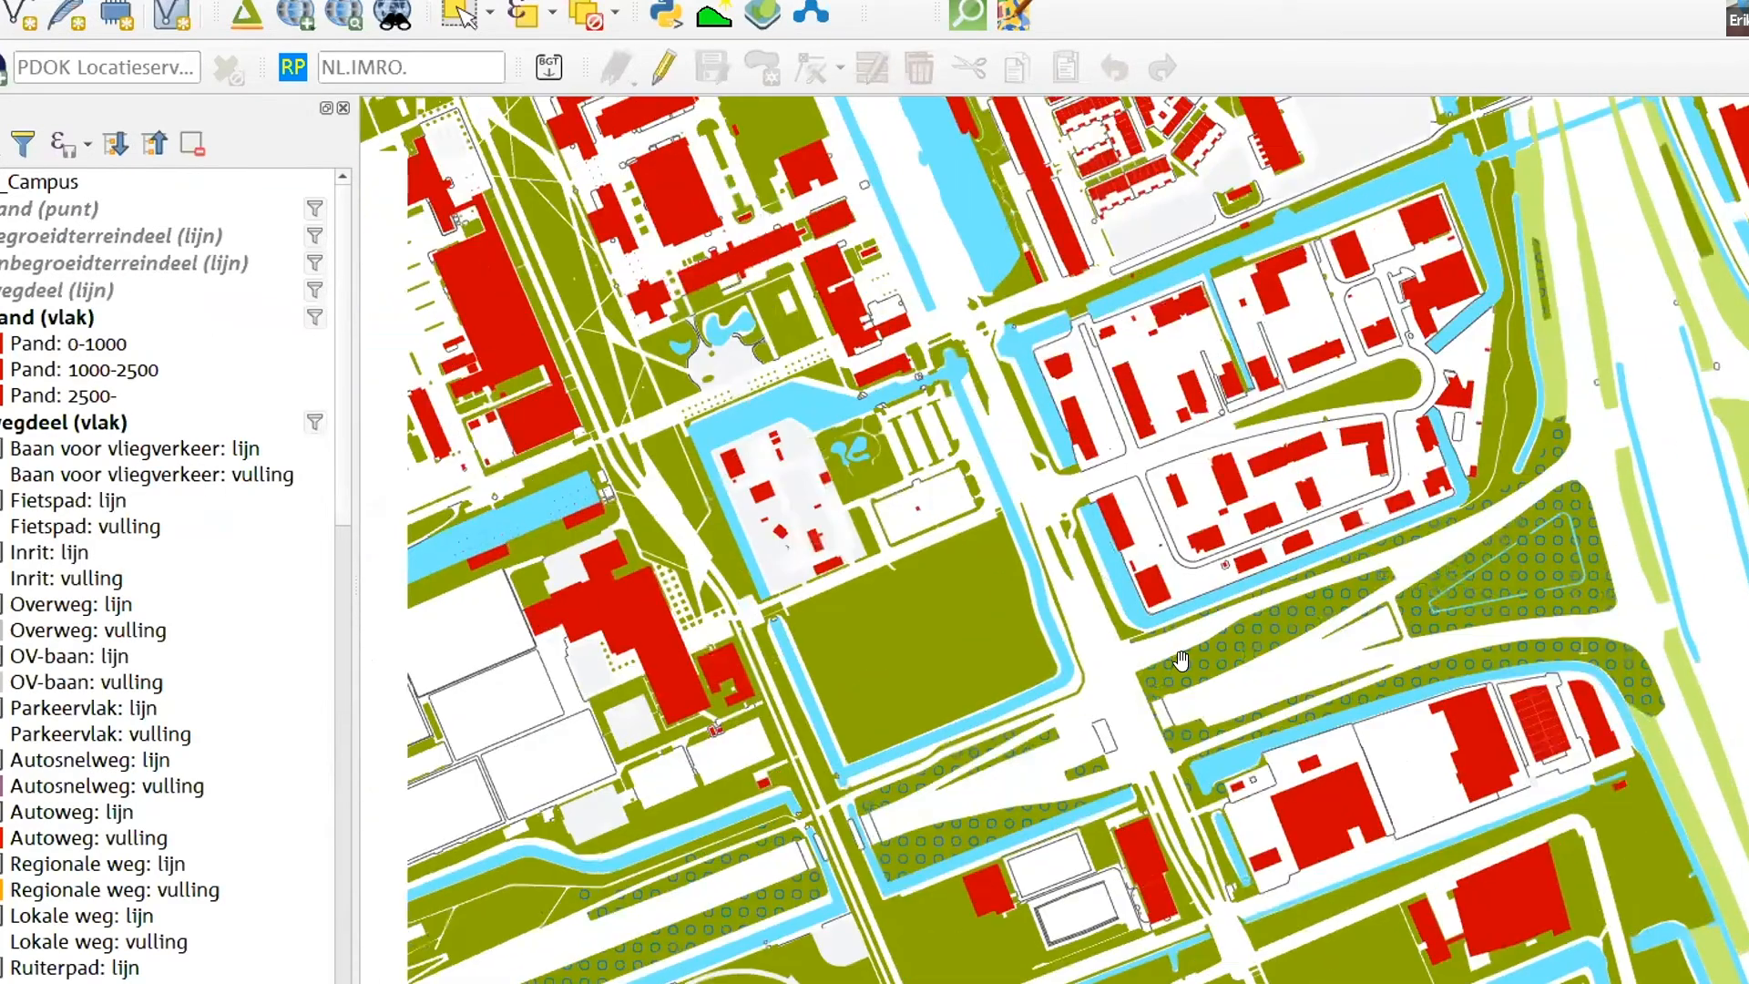
scroll(1020, 560, down, 3)
click(1018, 560)
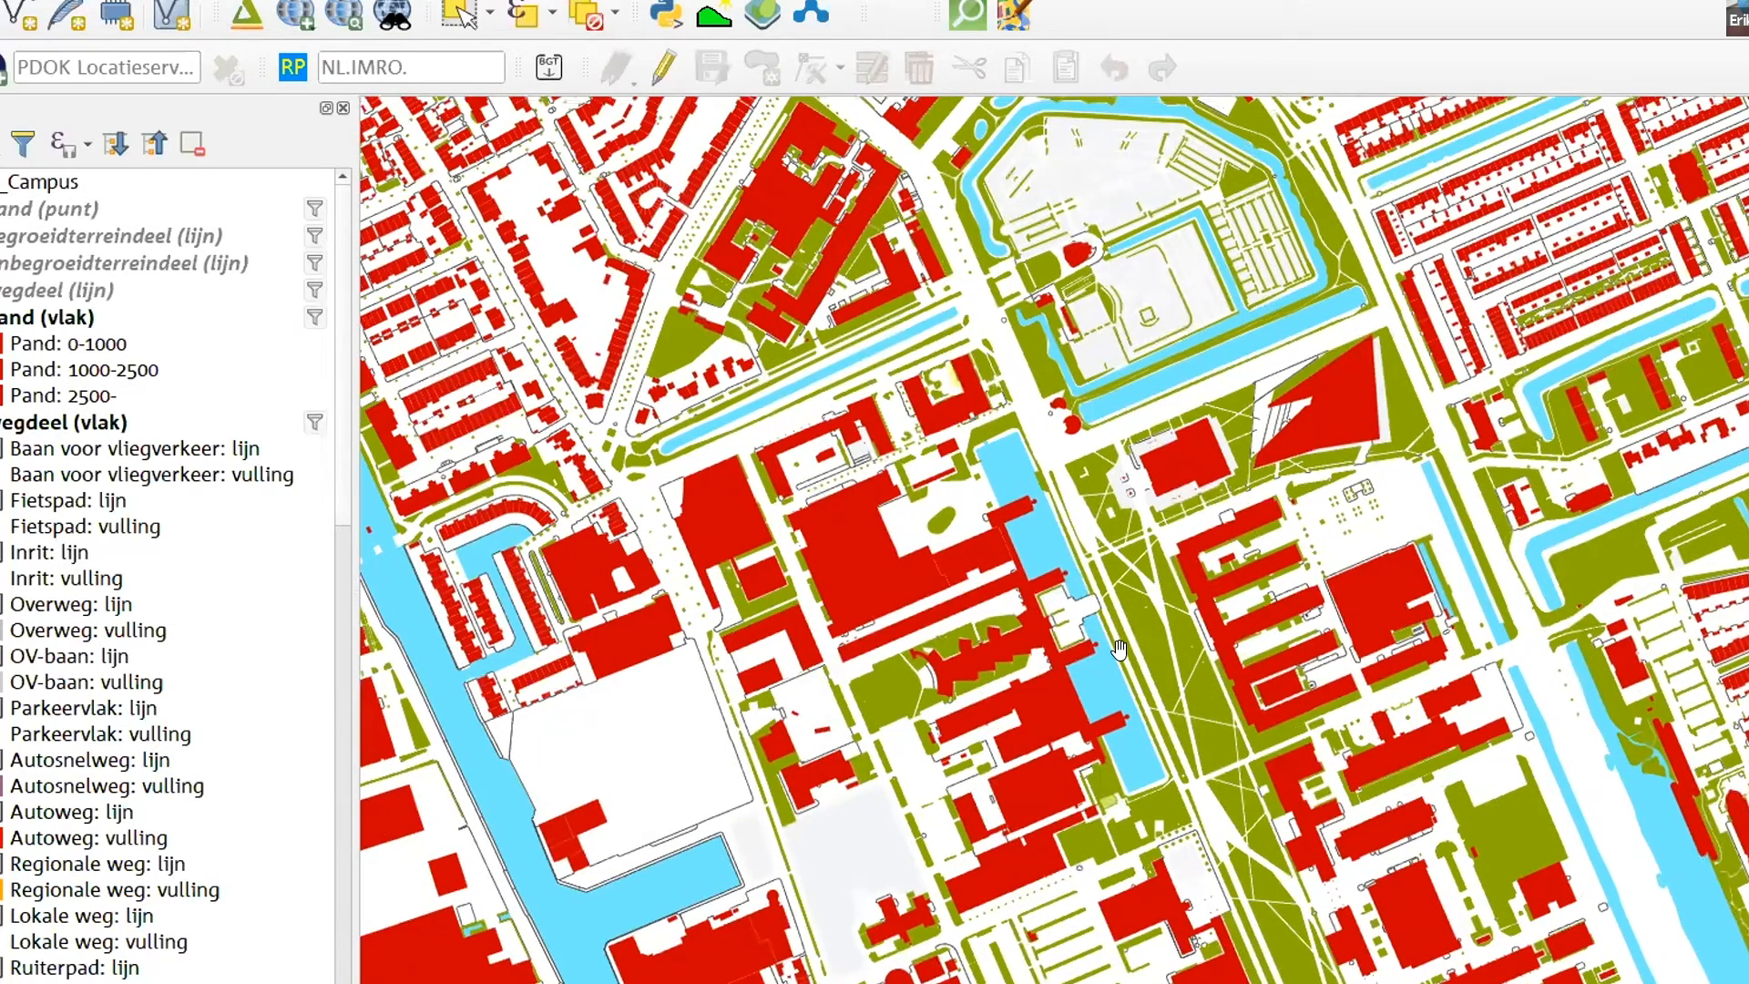
click(1010, 651)
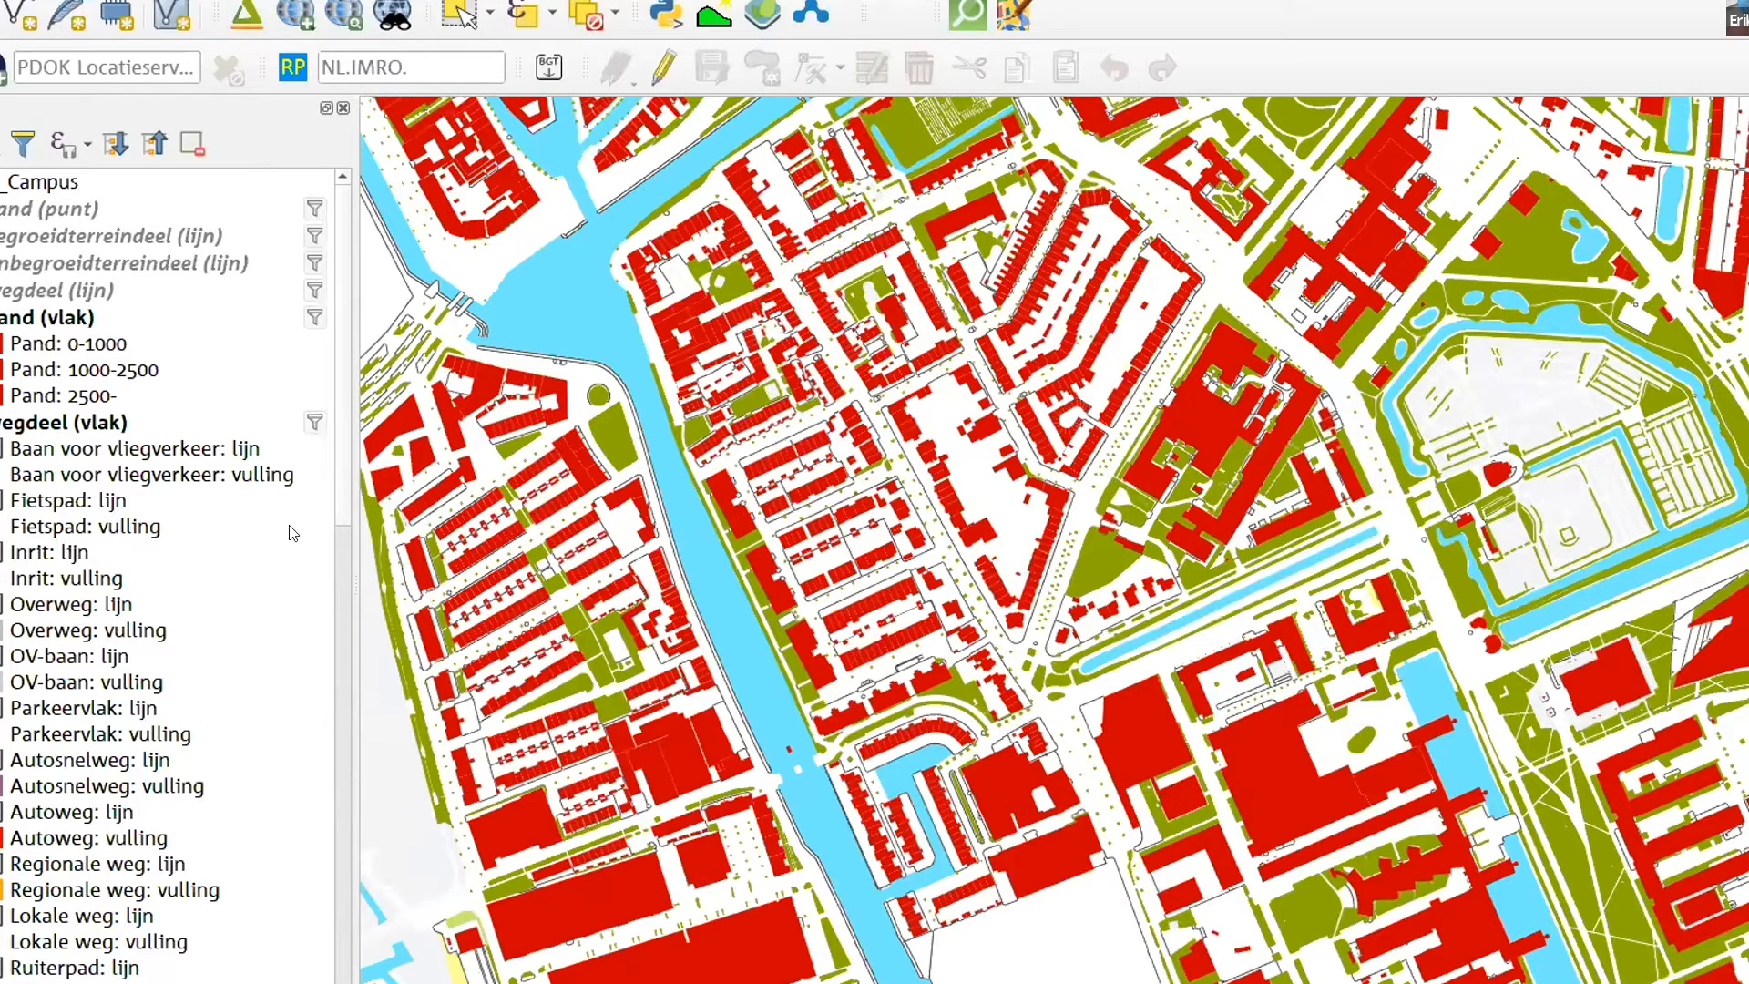
click(41, 395)
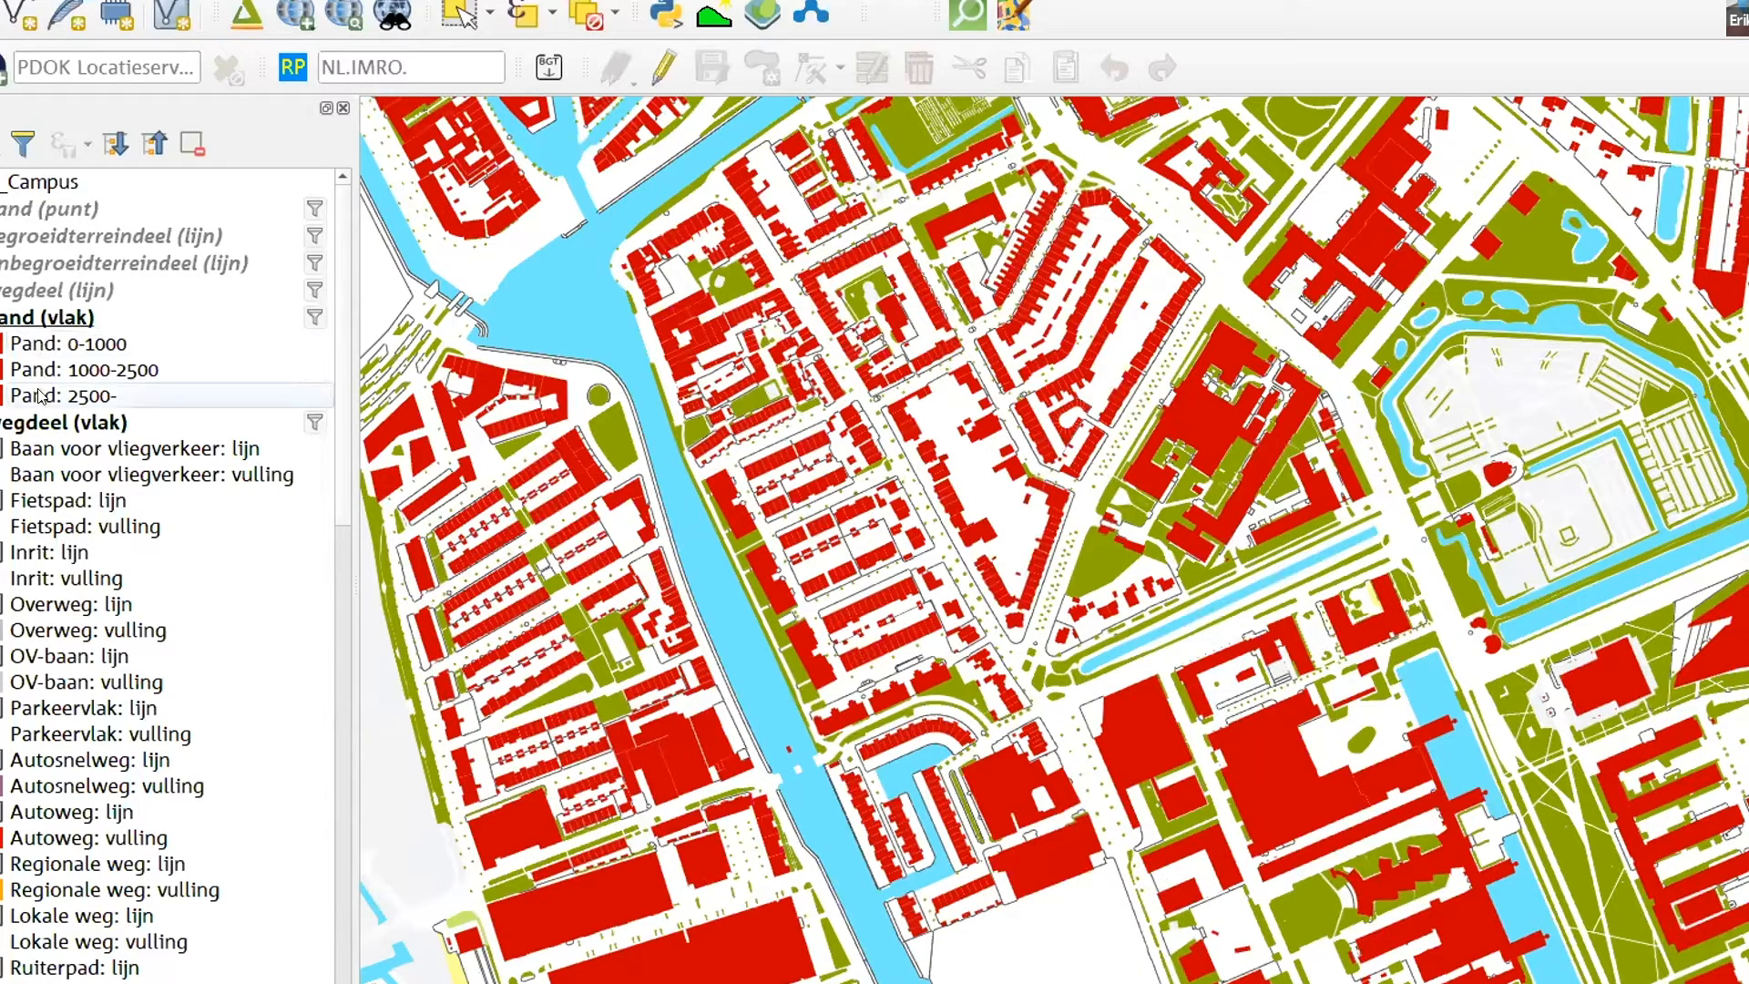
click(42, 353)
click(41, 373)
click(36, 394)
click(91, 372)
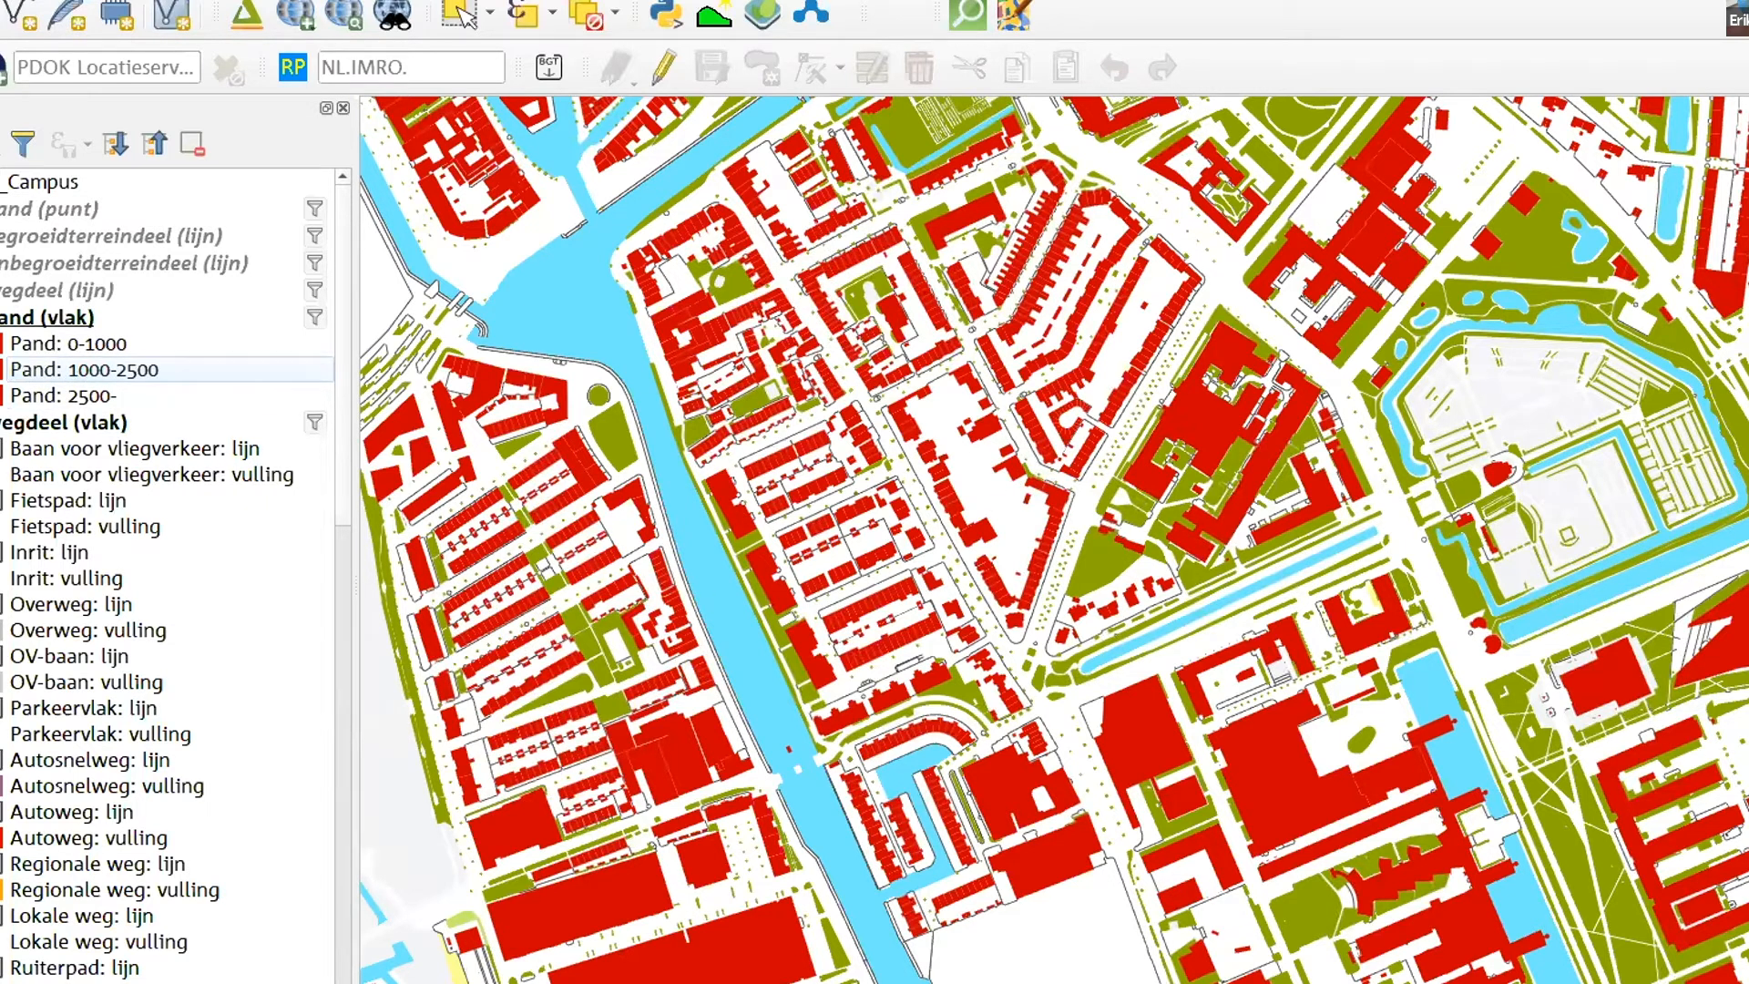
- Set the fill colour of the Pand: 1000-2500 rule in the pand (vlak) layer's styling to #cc8b00
key(F7)
click(1536, 274)
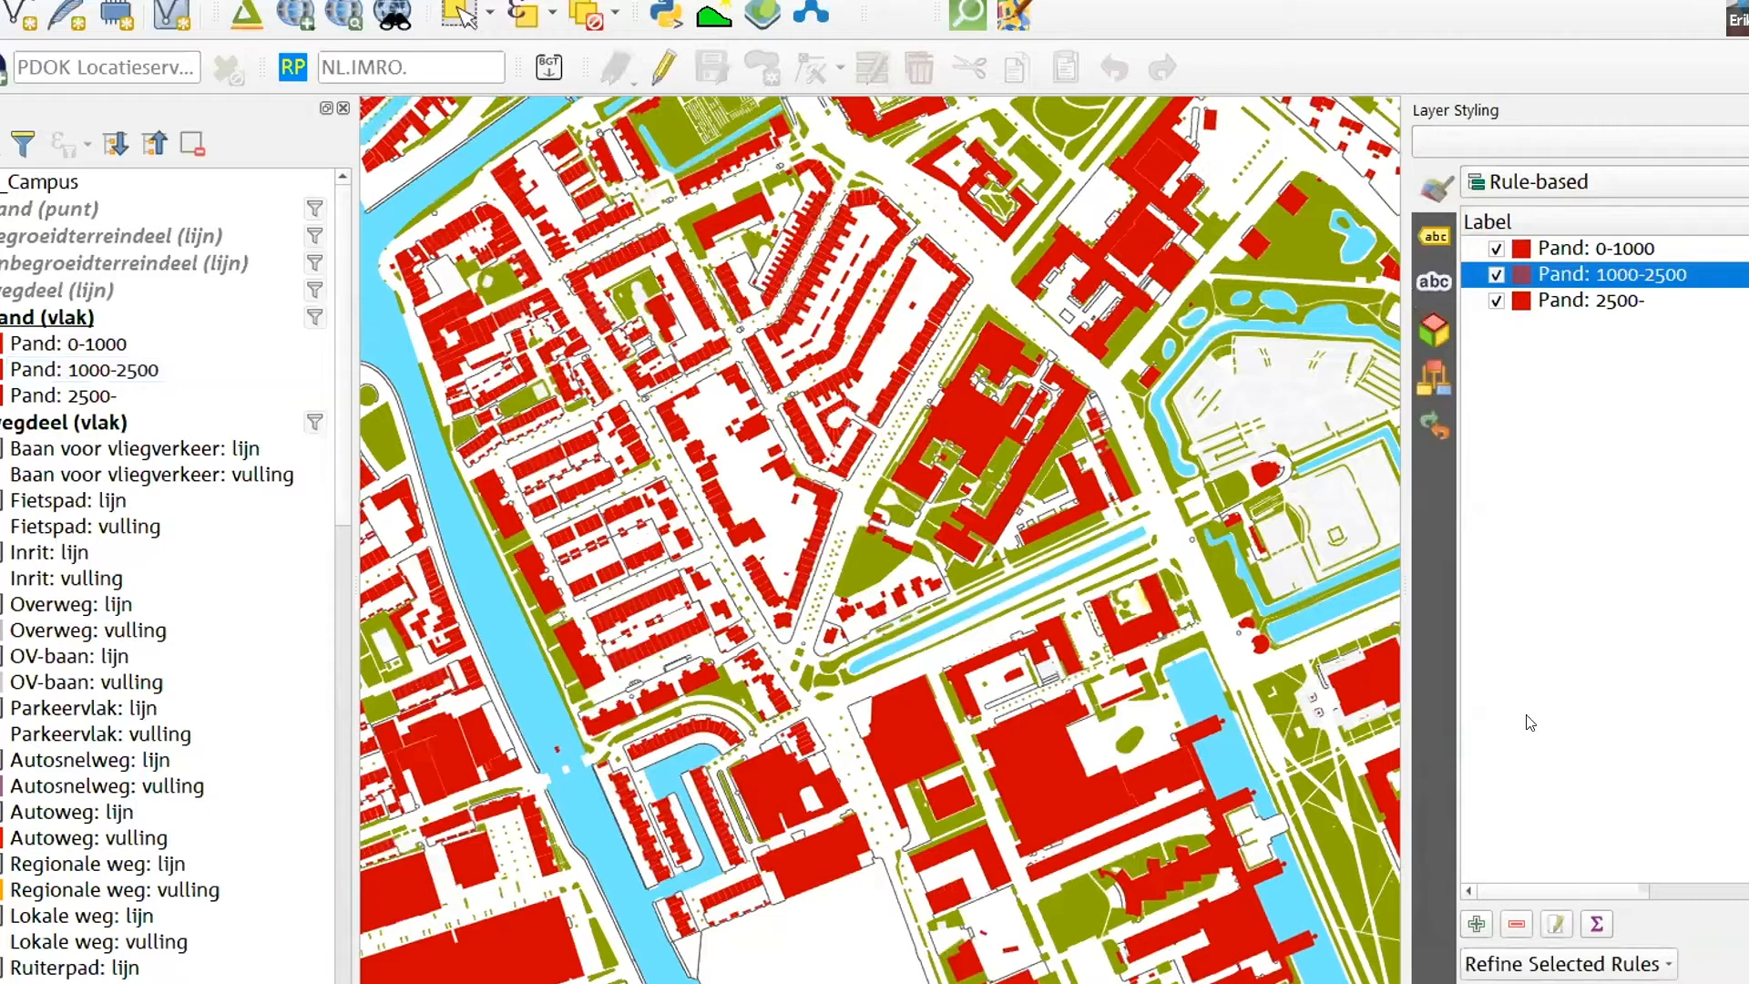
double_click(1511, 274)
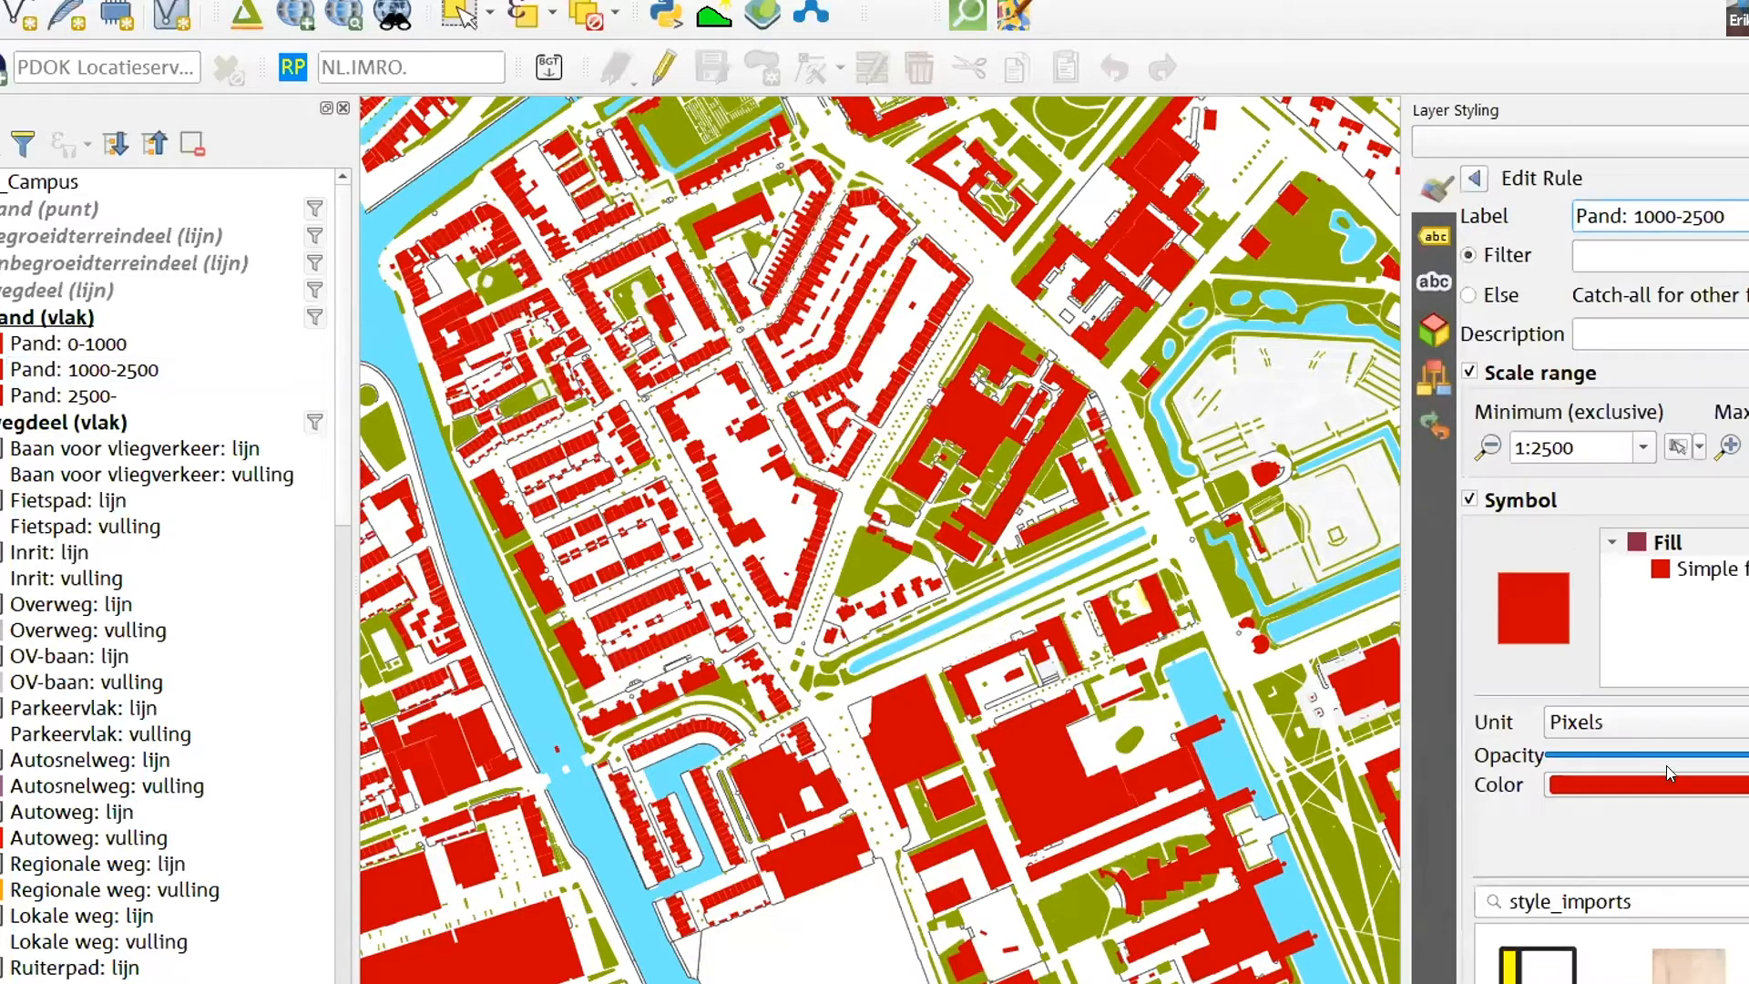
click(1701, 783)
click(1703, 729)
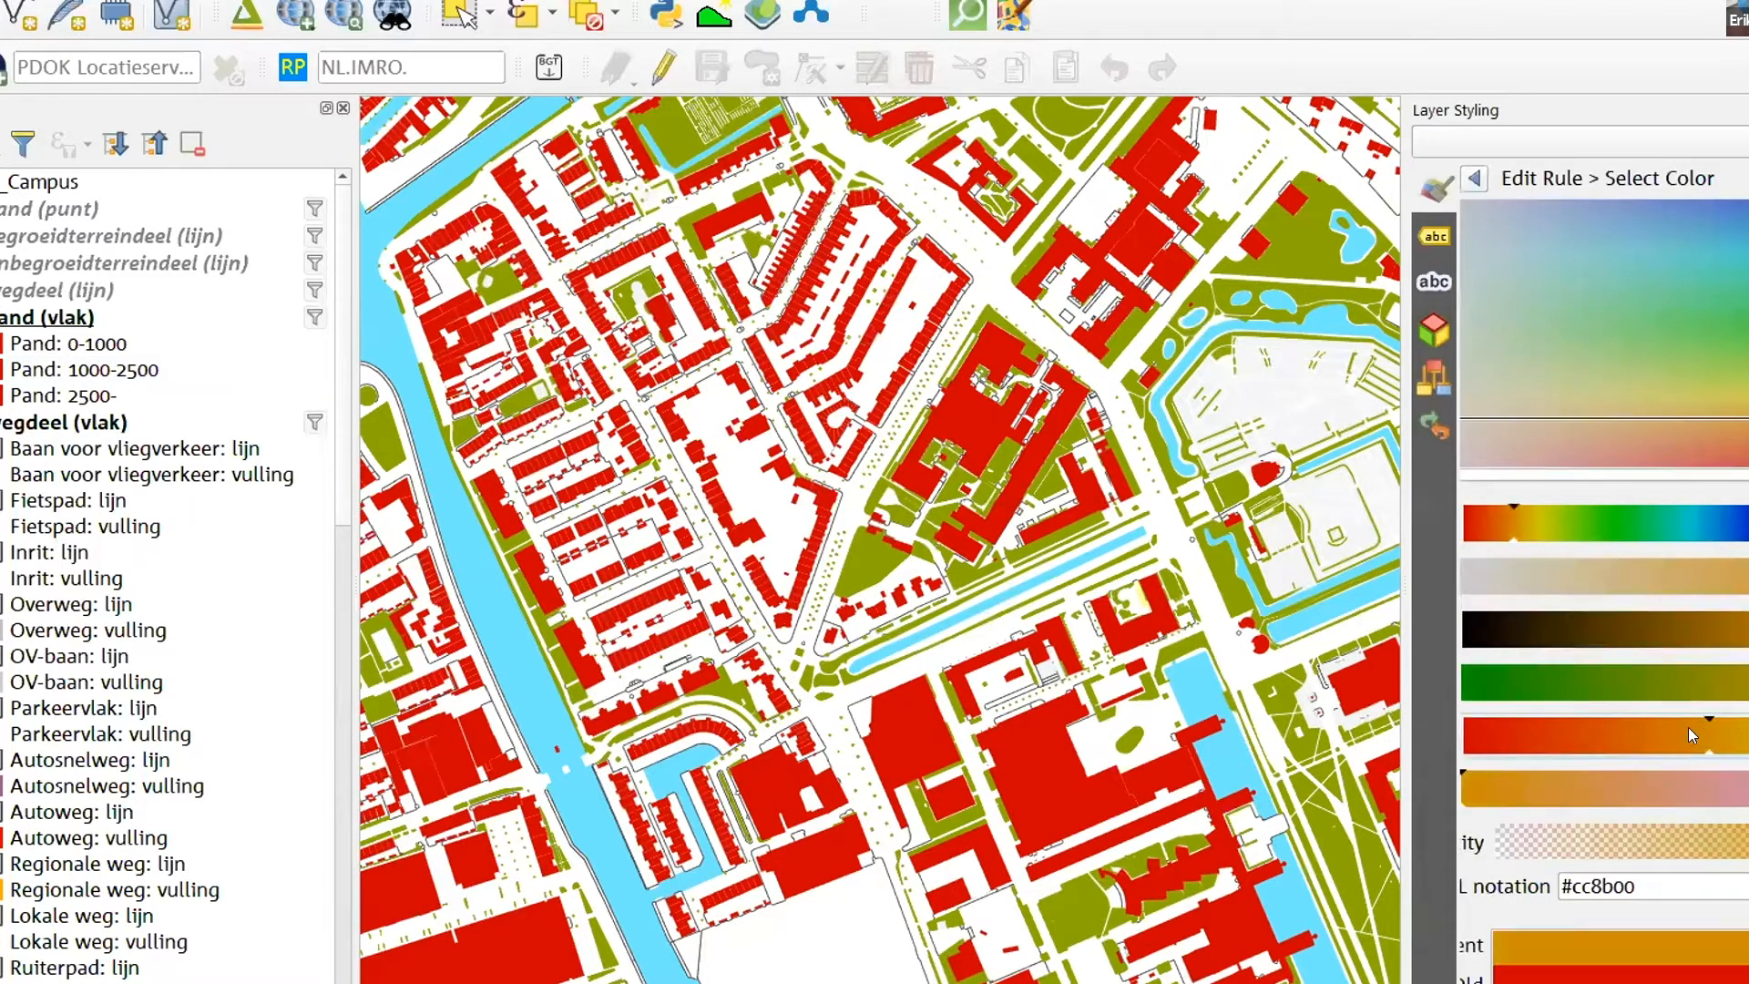
click(1472, 178)
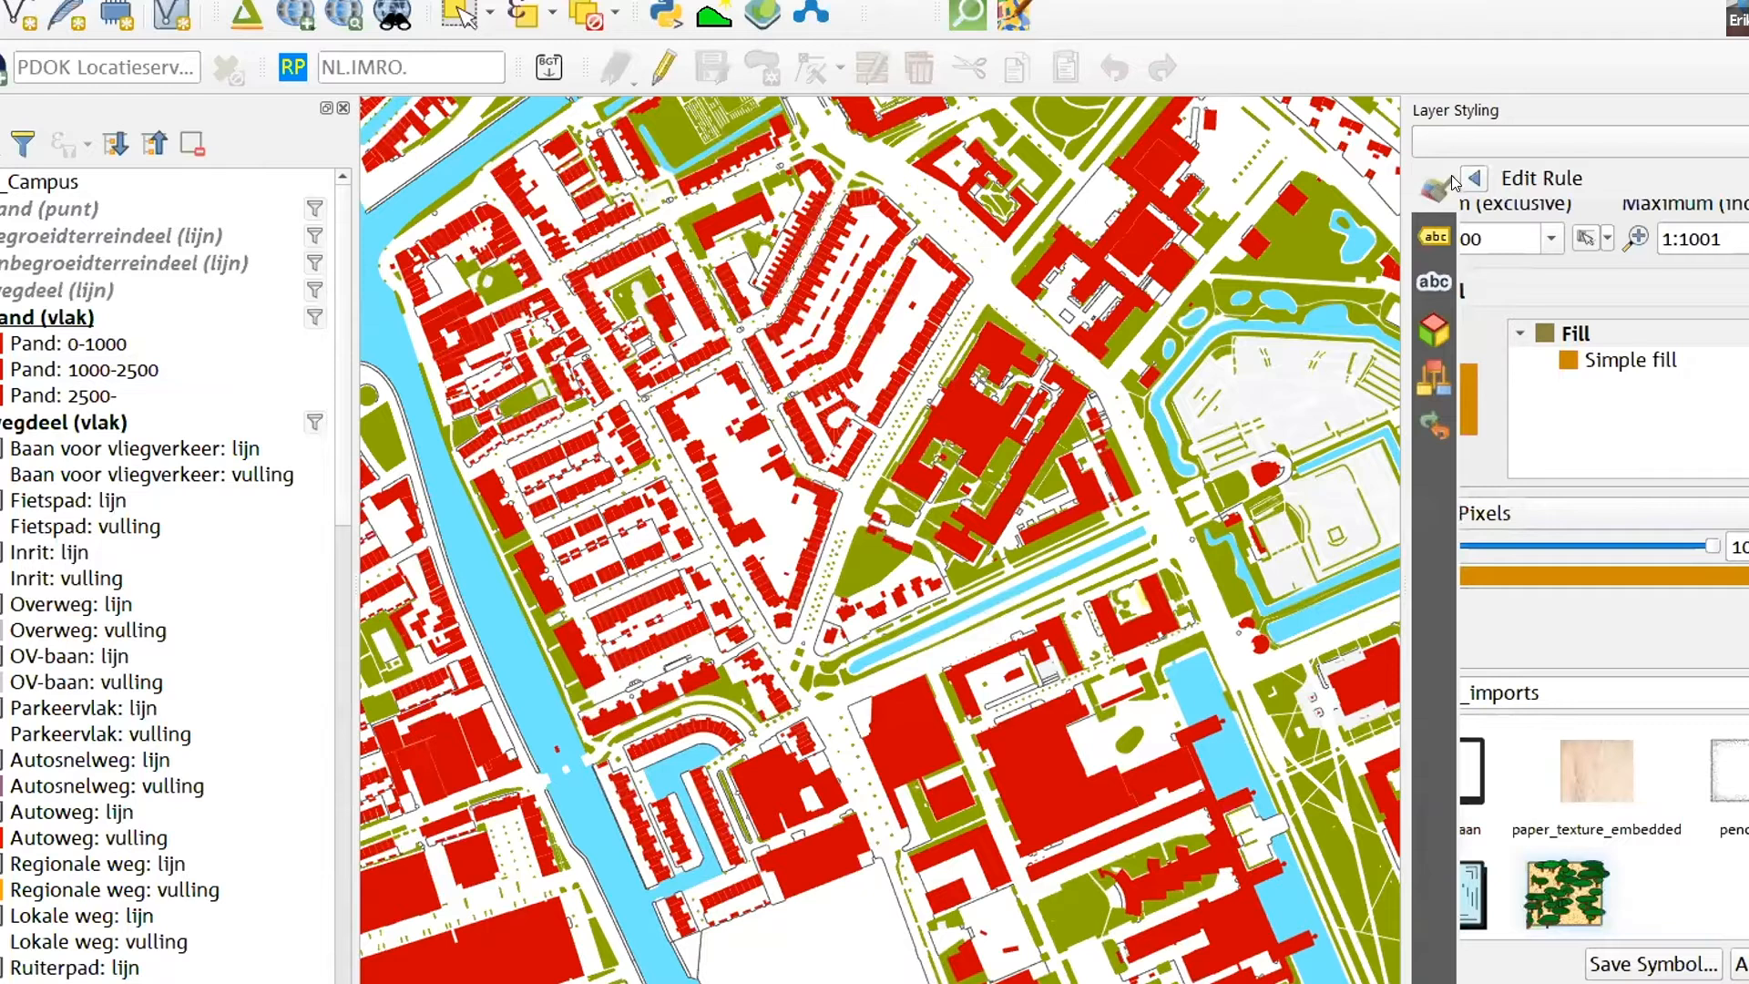
click(1629, 359)
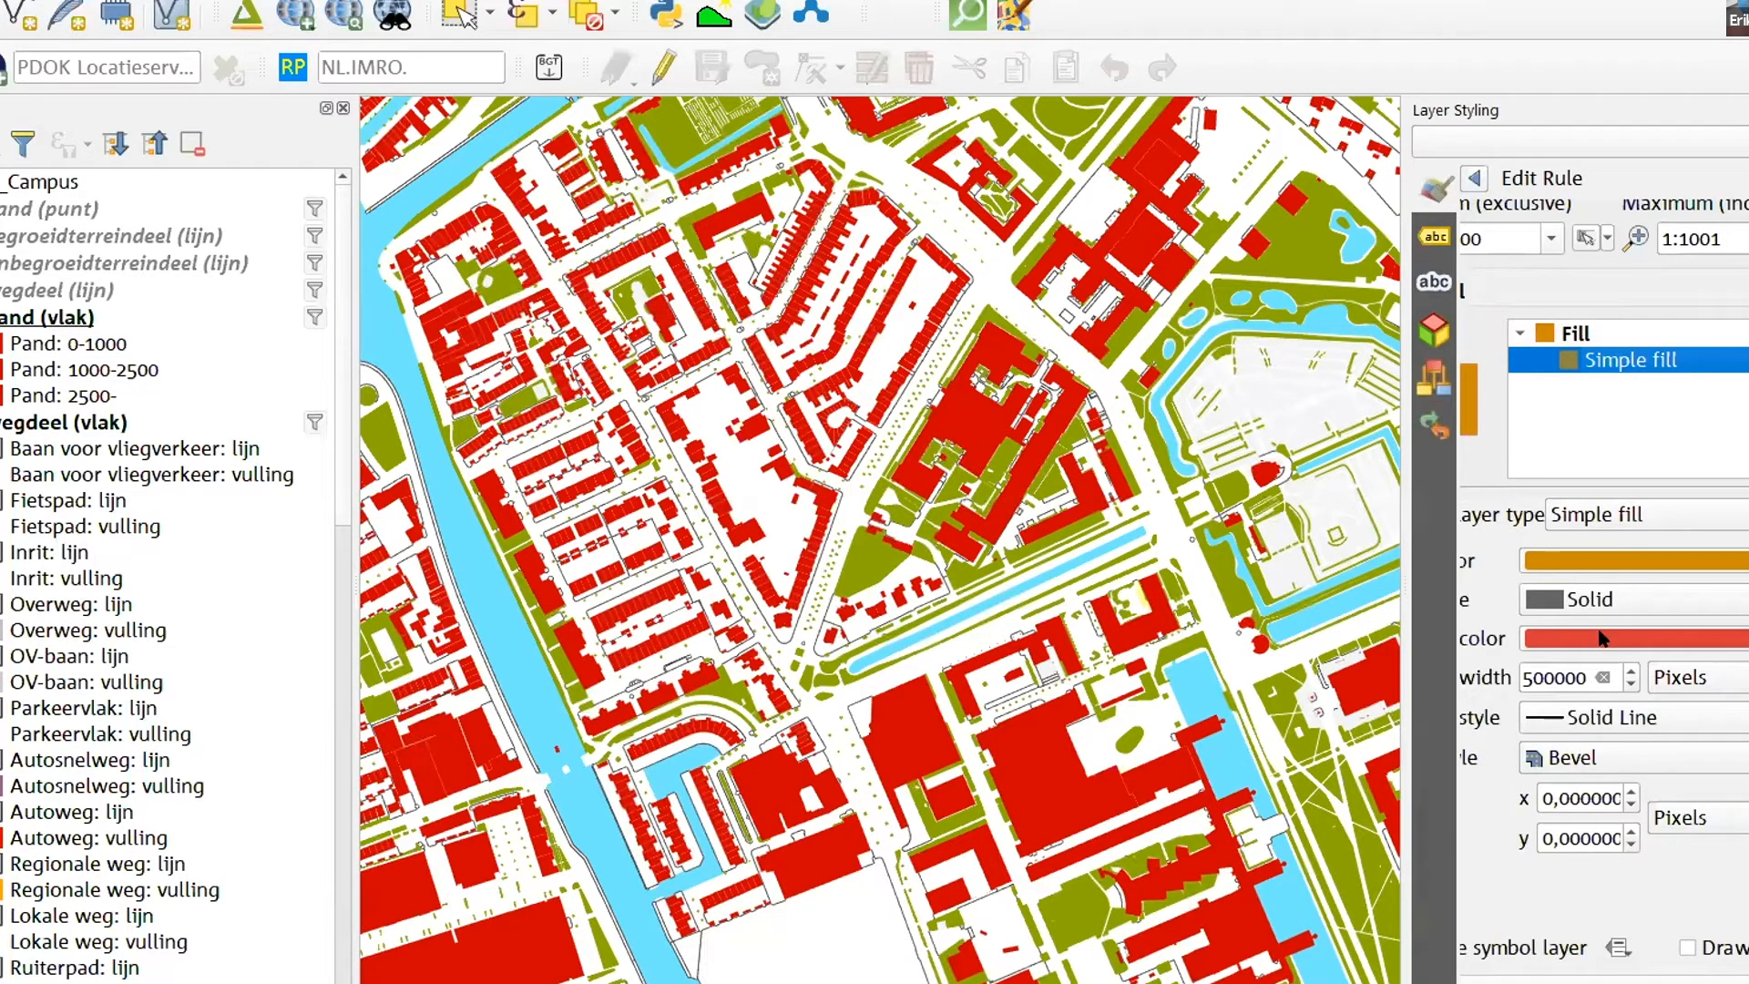
- Examine how the scale-dependent symbology is drawn from building level to the full data extent, returning to the widened pand (vlak) rule list
scroll(817, 459, up, 1)
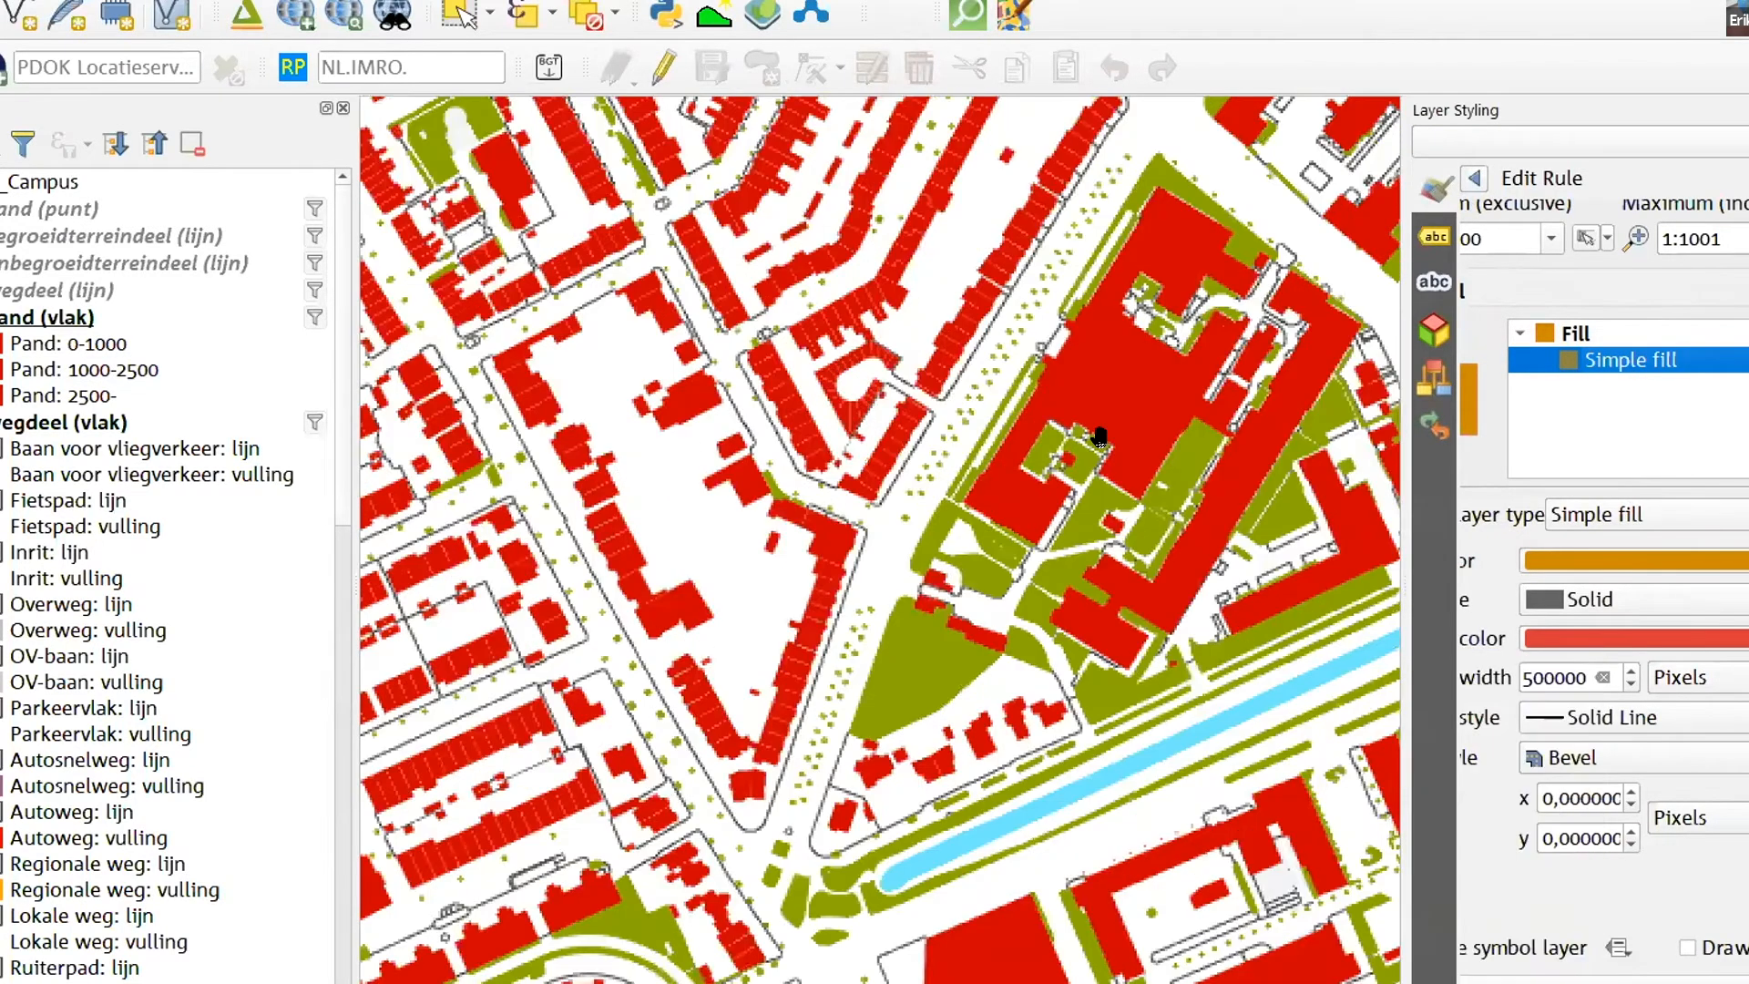
scroll(1099, 437, up, 3)
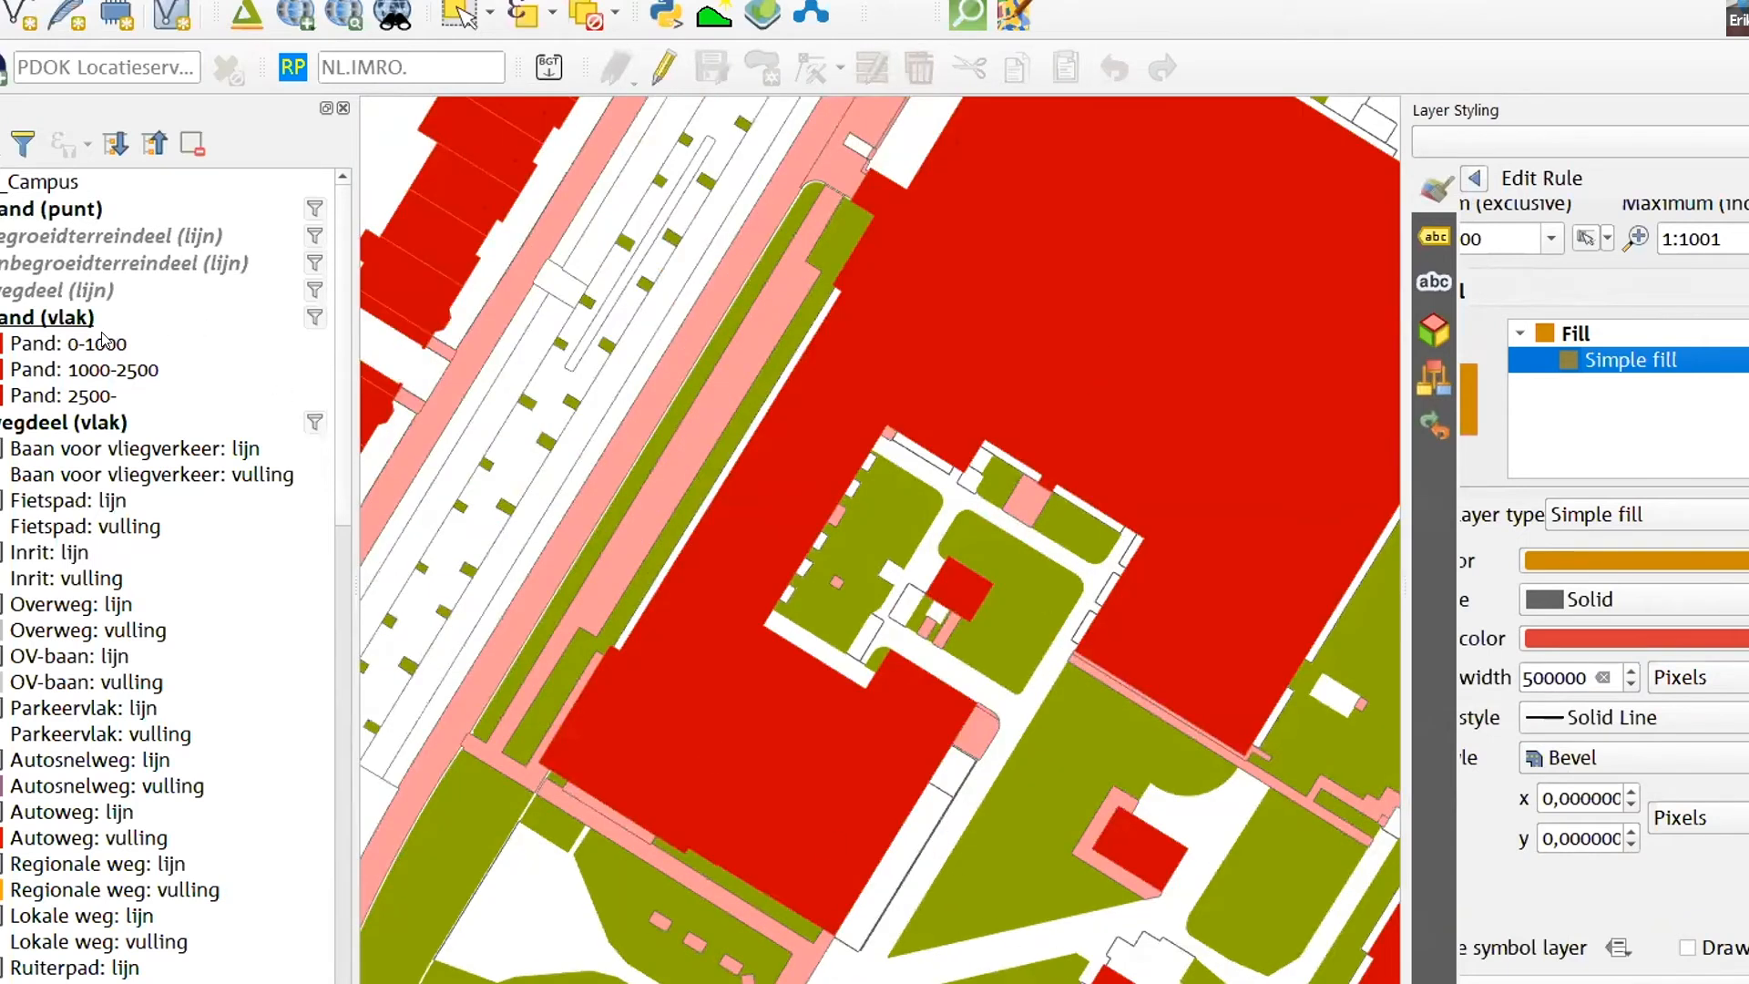
scroll(1067, 344, down, 3)
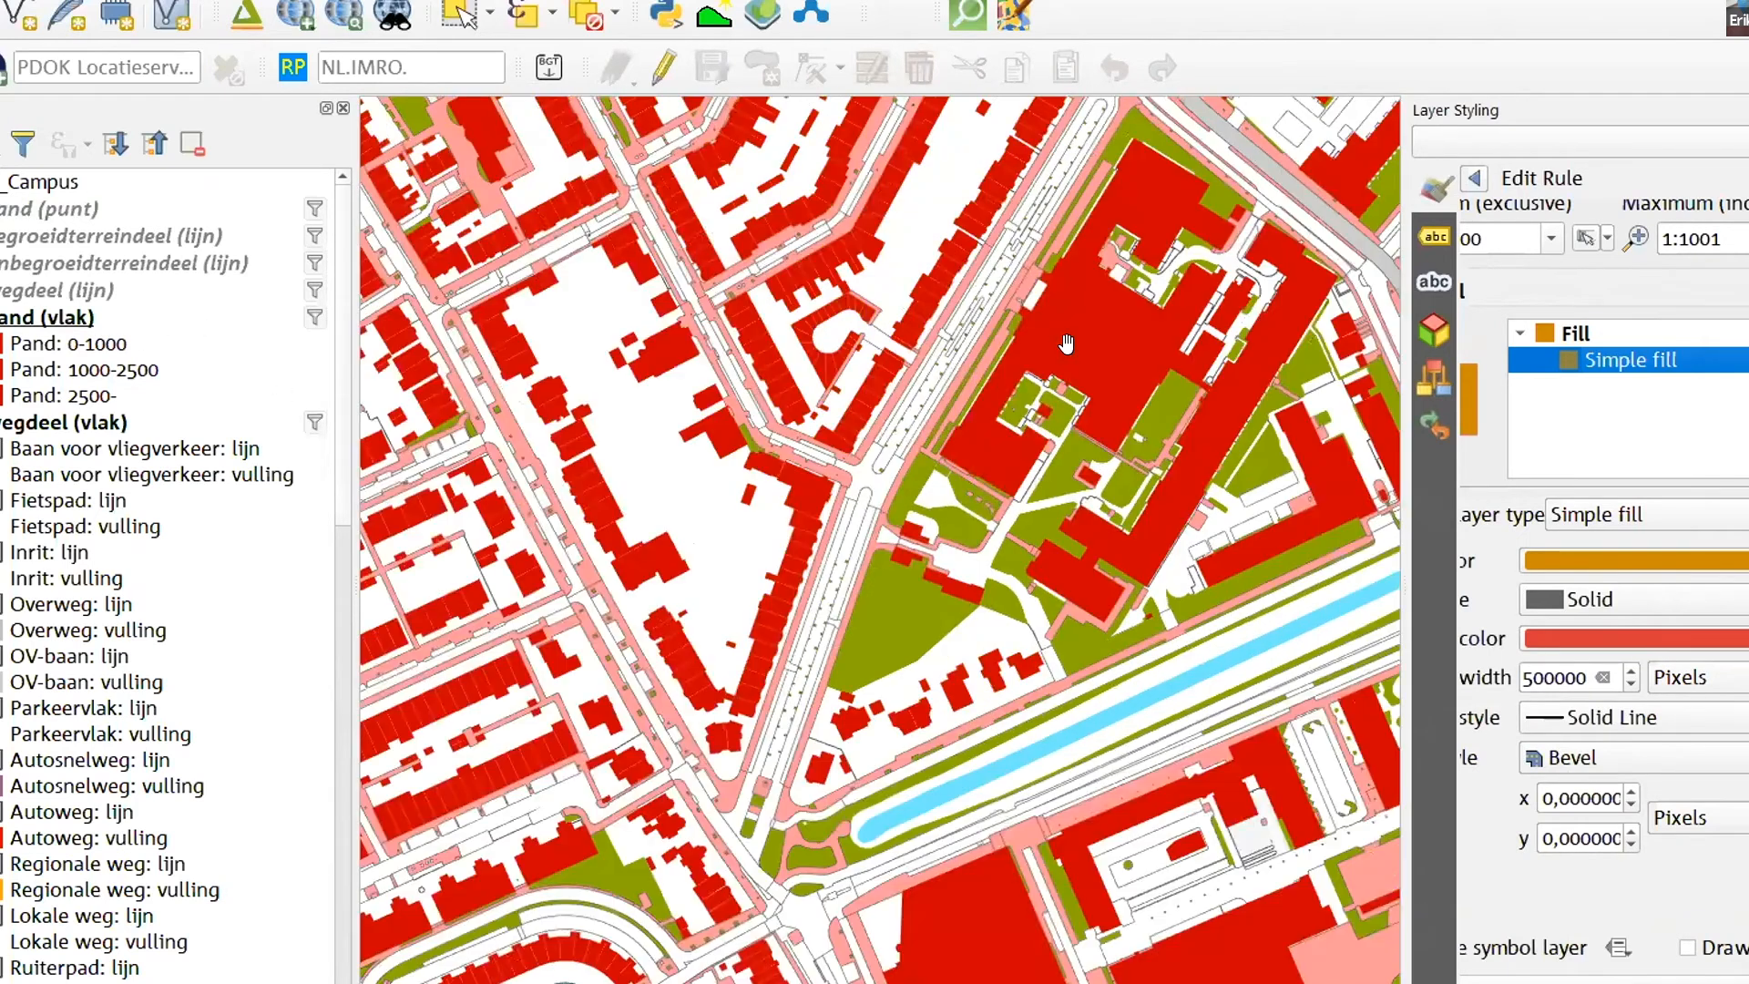
scroll(1066, 344, down, 2)
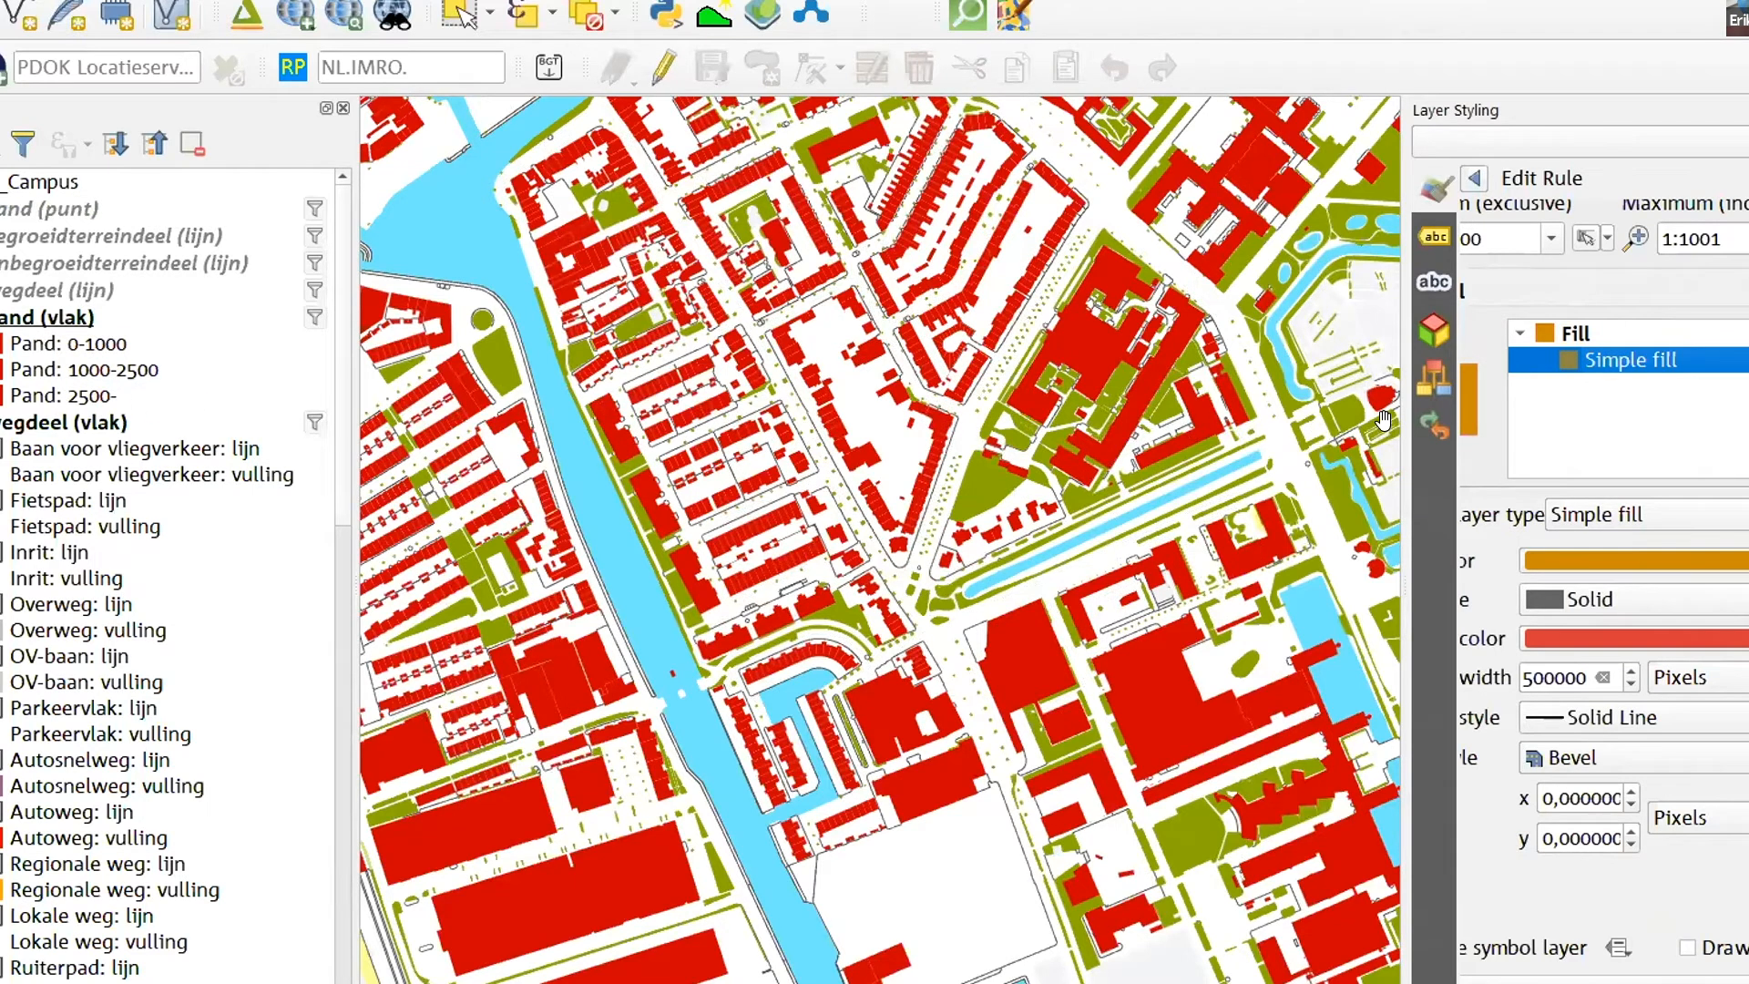
drag(1384, 419, 1233, 419)
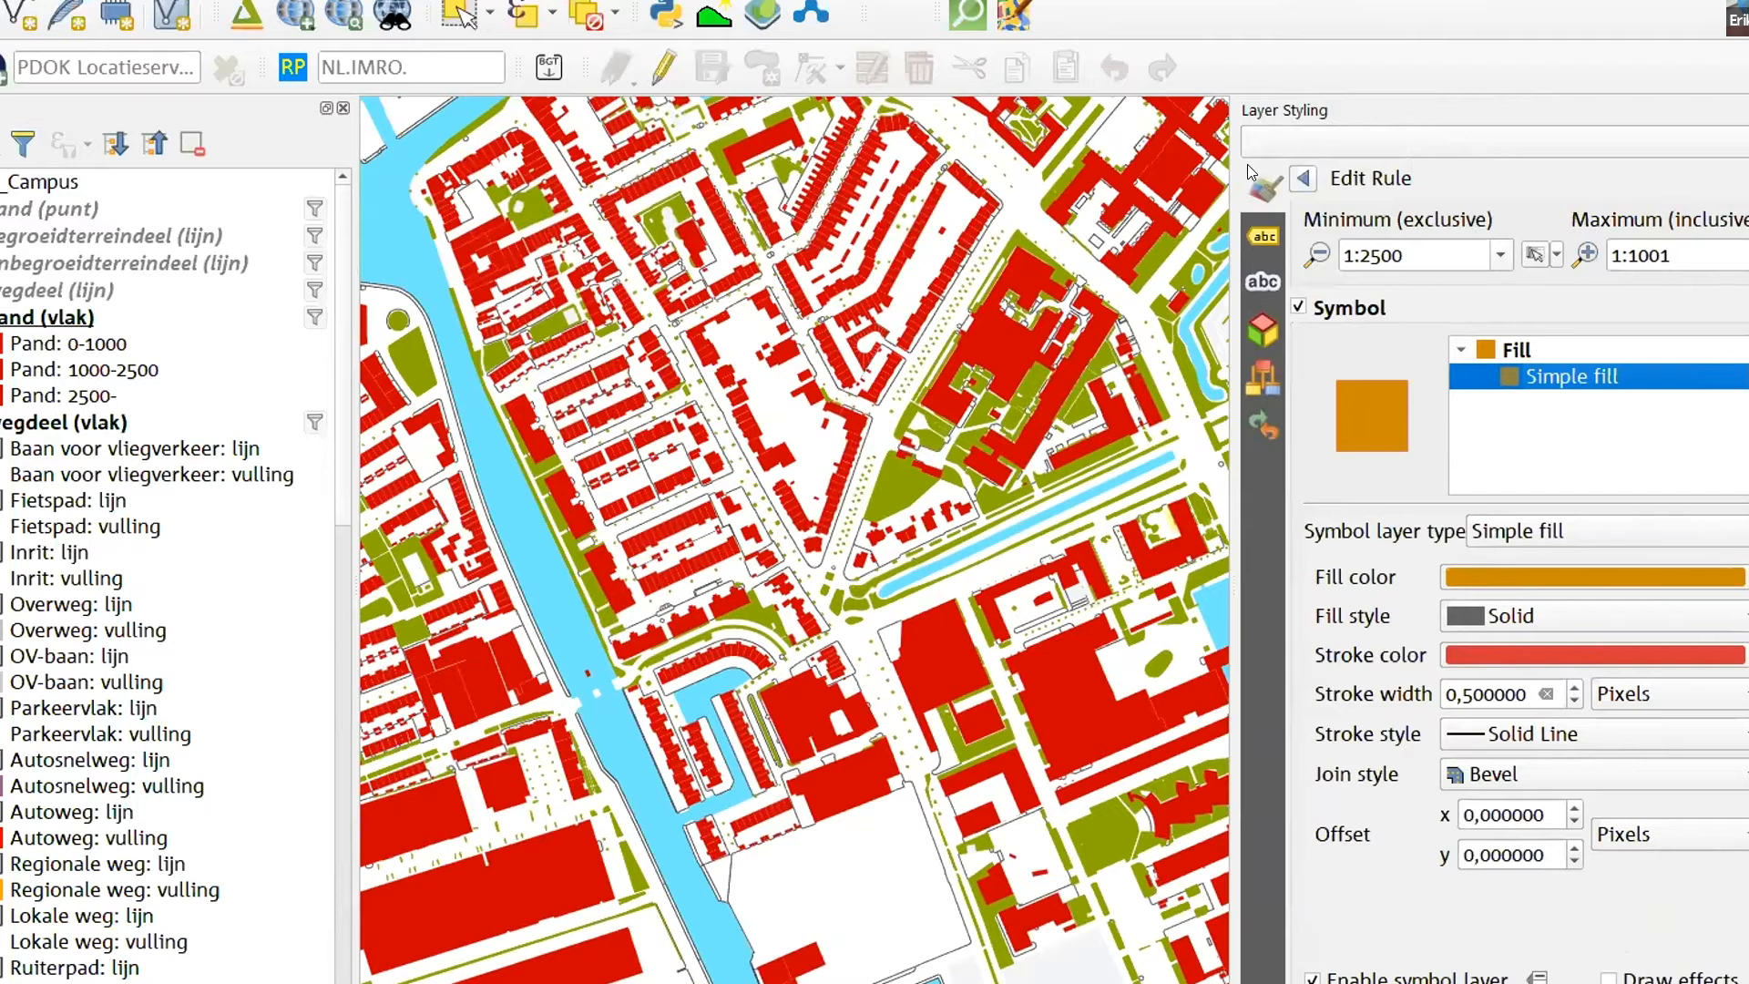
click(1302, 179)
scroll(934, 340, down, 1)
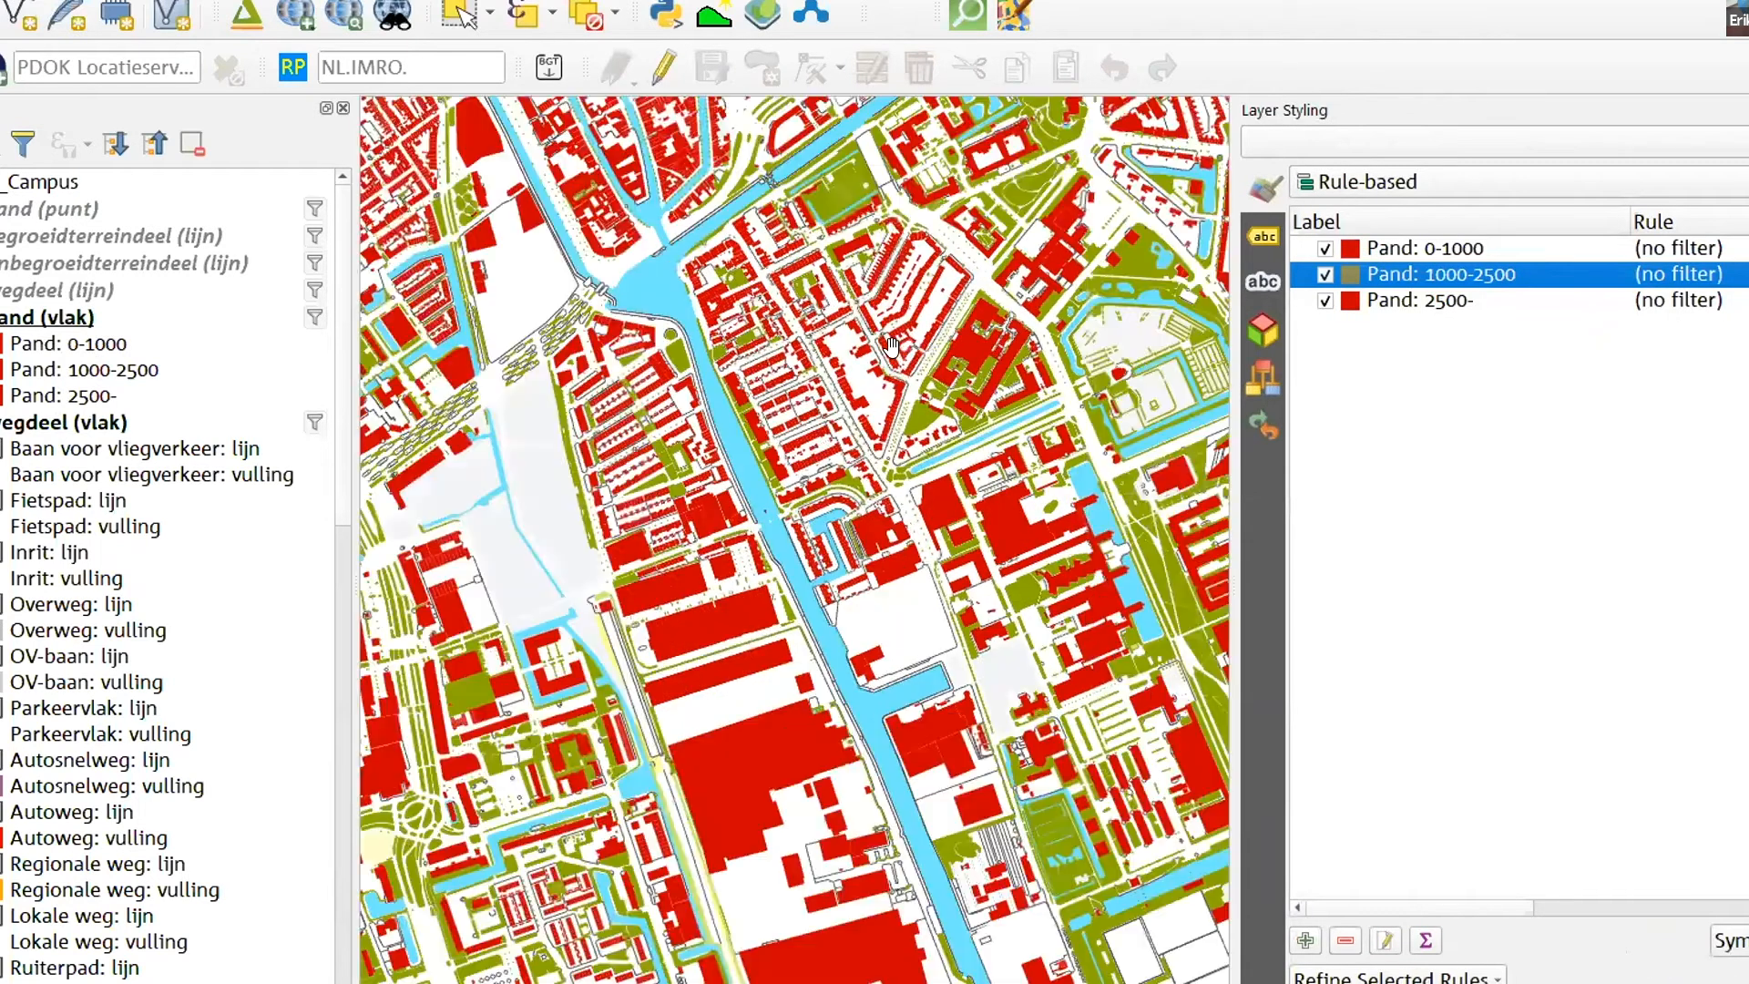
scroll(834, 396, down, 1)
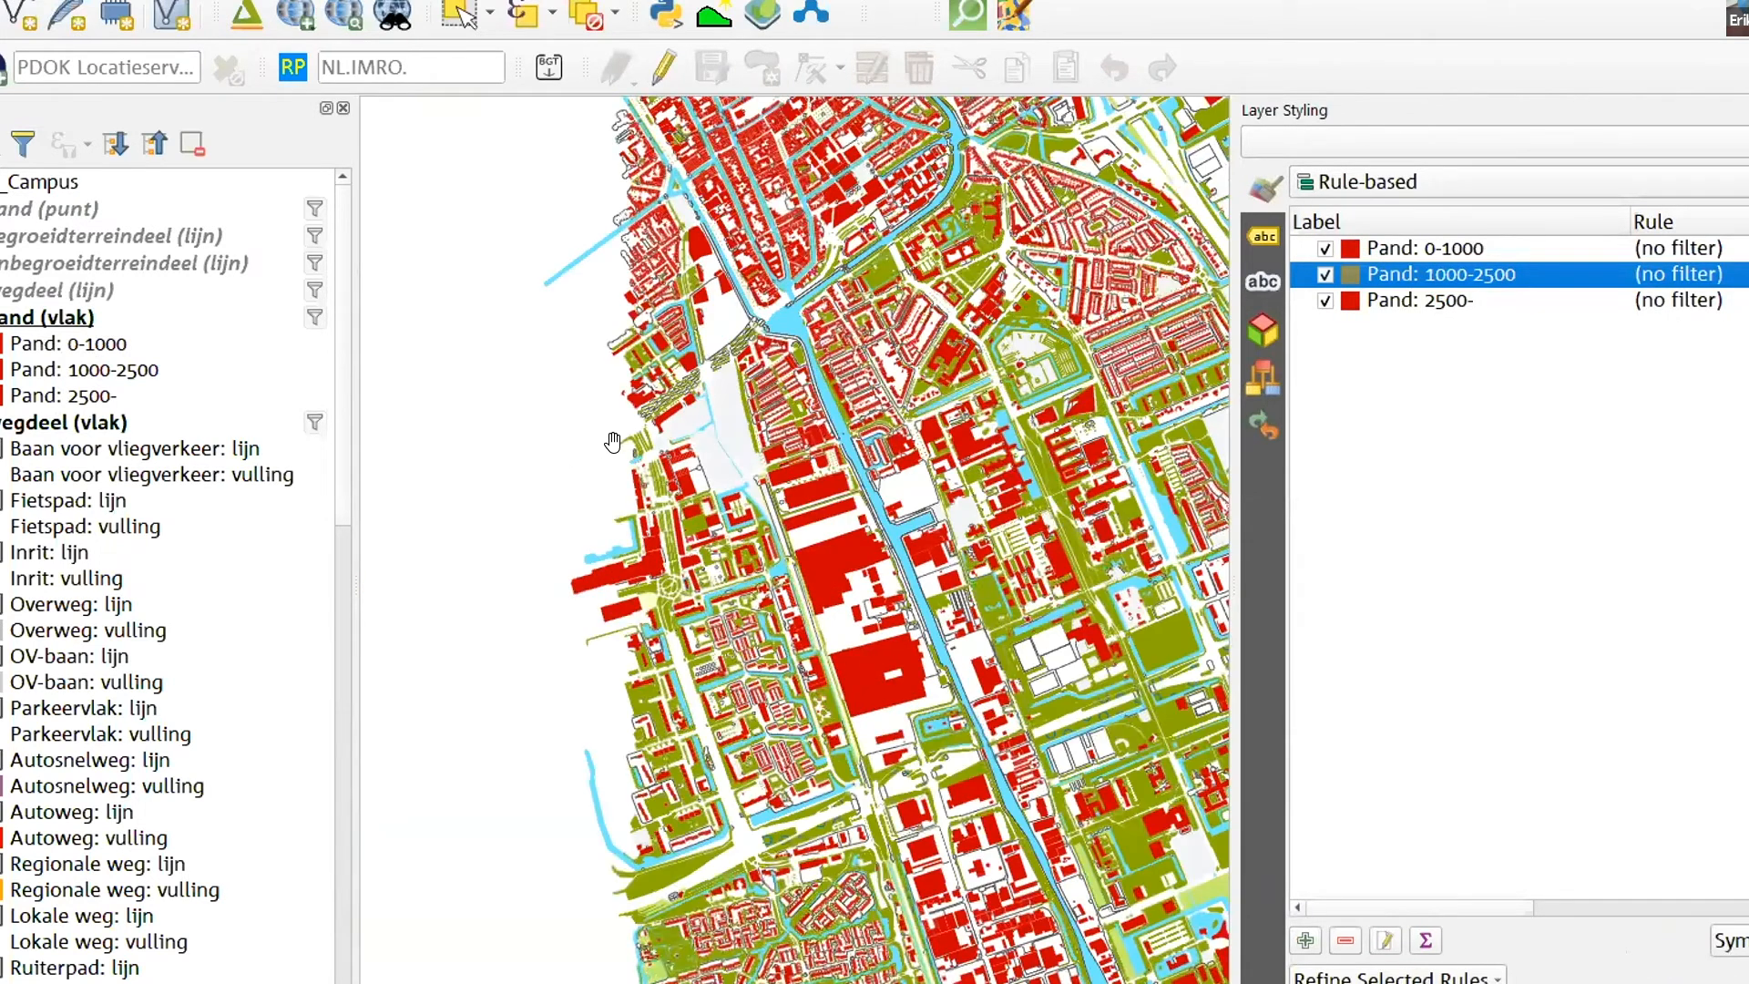
scroll(488, 445, down, 2)
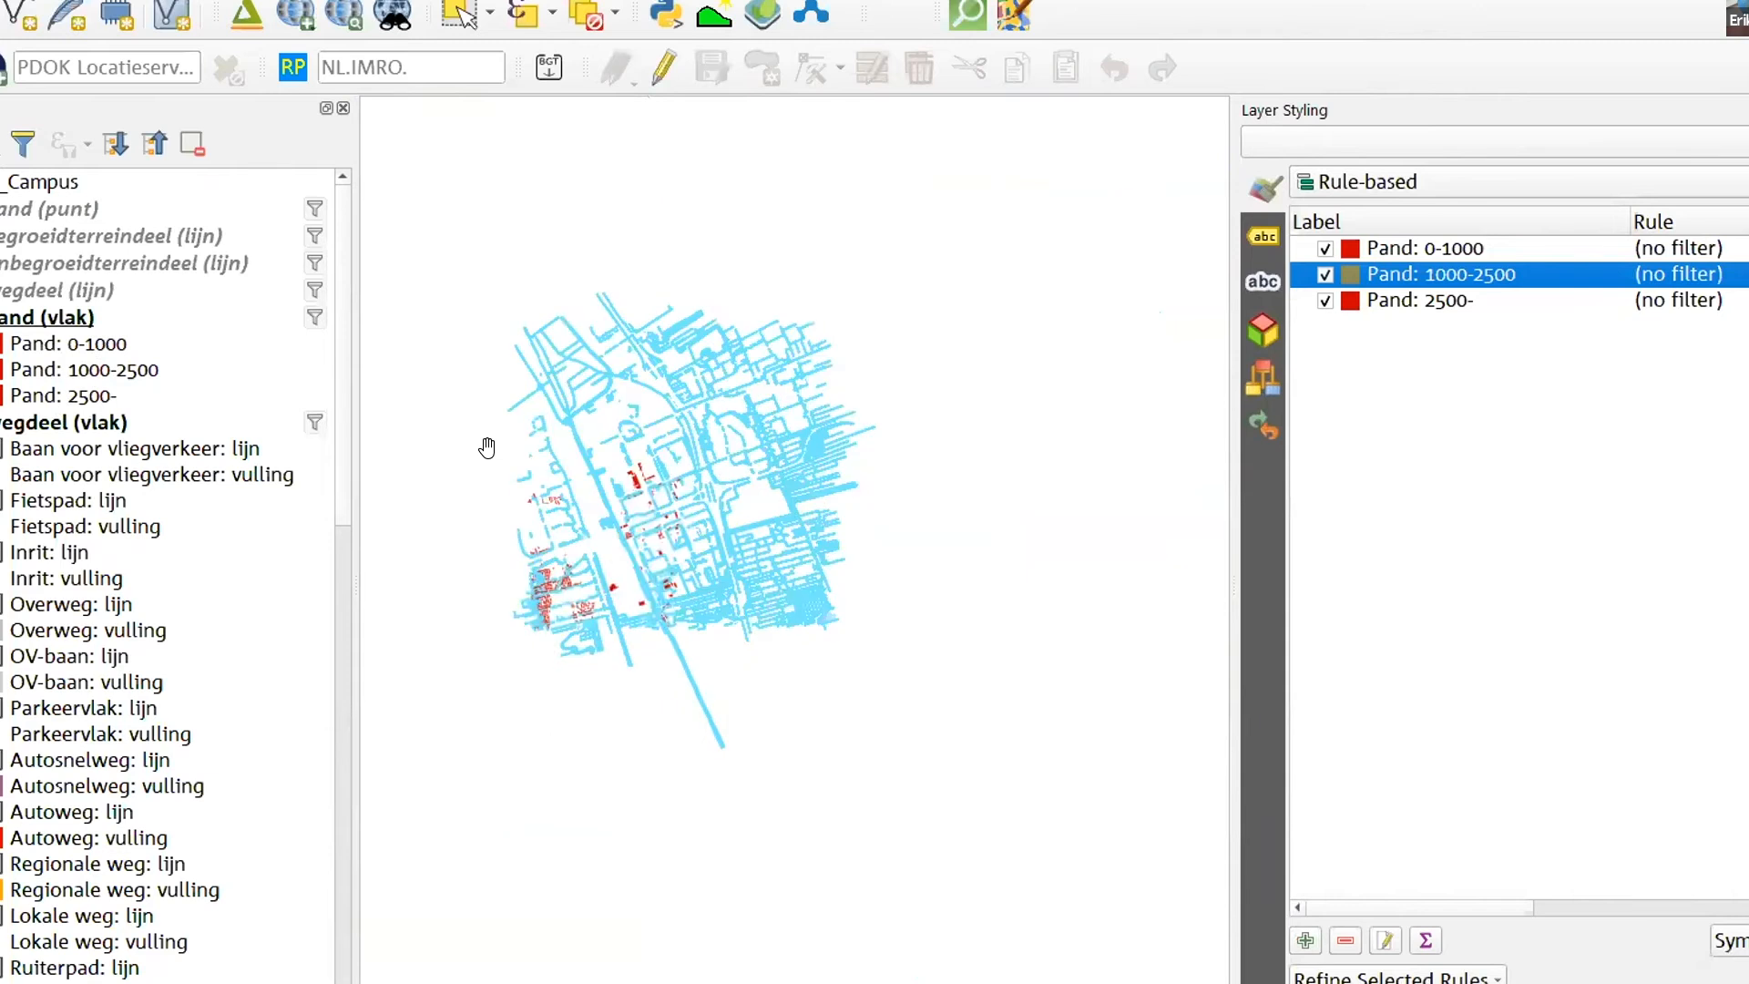
scroll(612, 452, down, 2)
scroll(612, 453, up, 3)
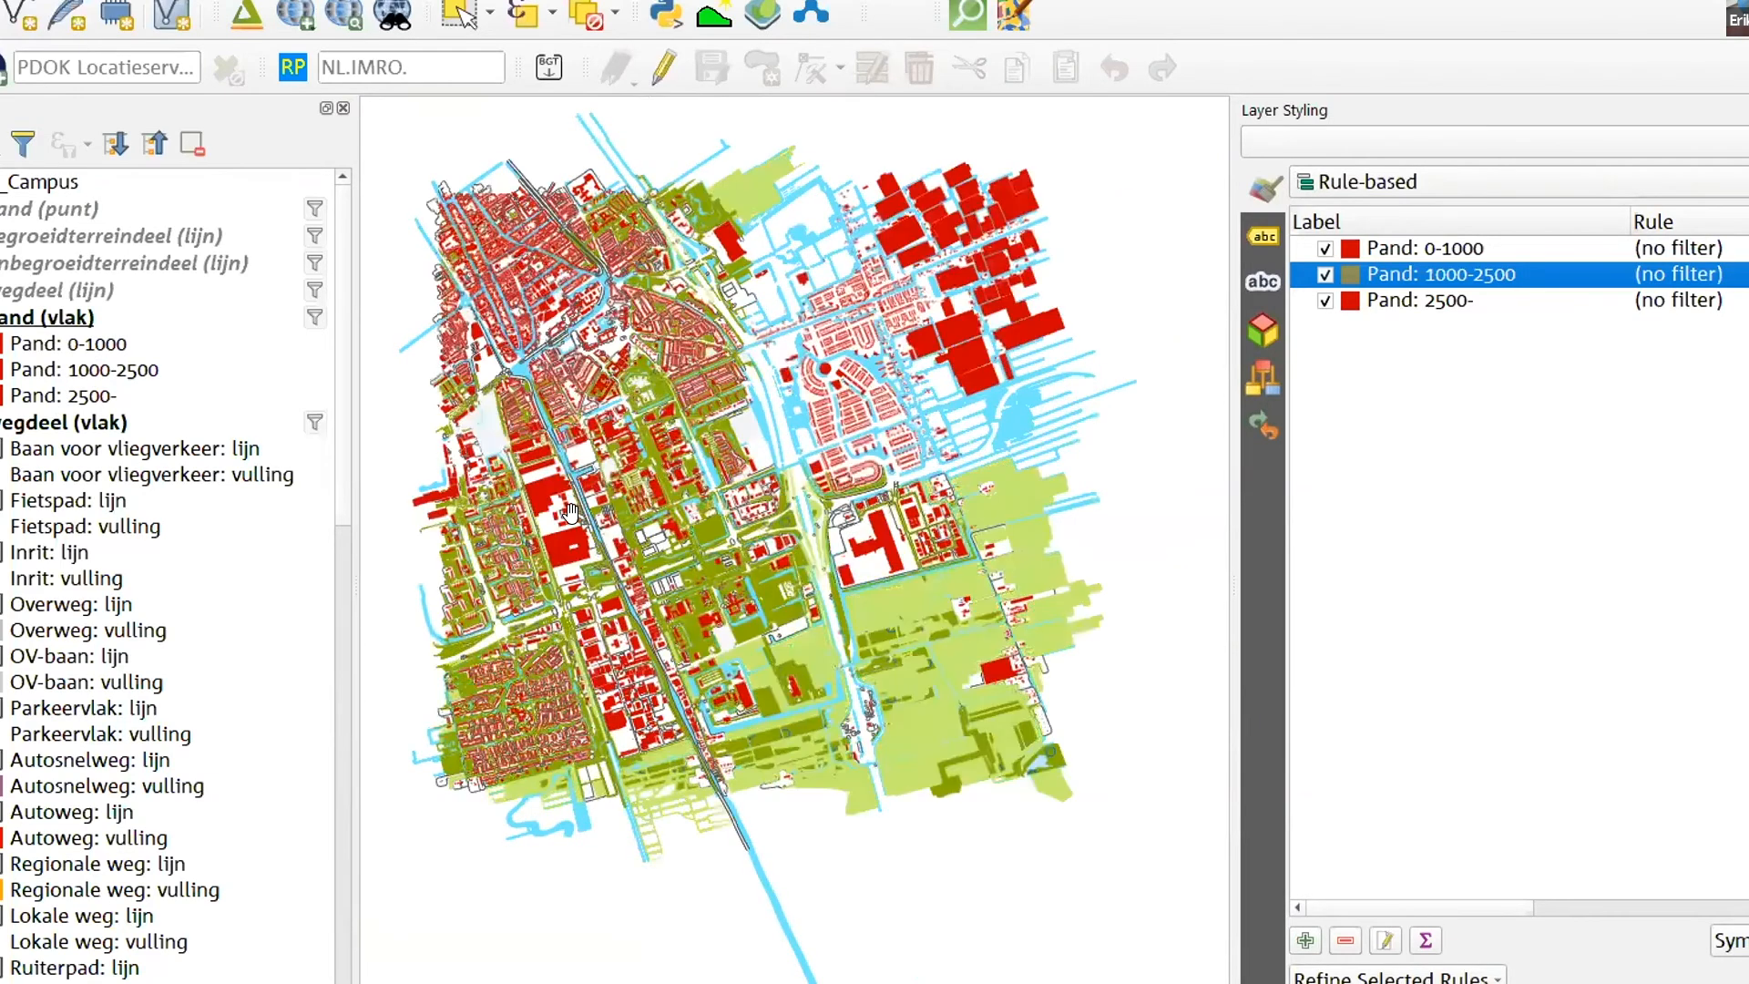
scroll(612, 469, up, 3)
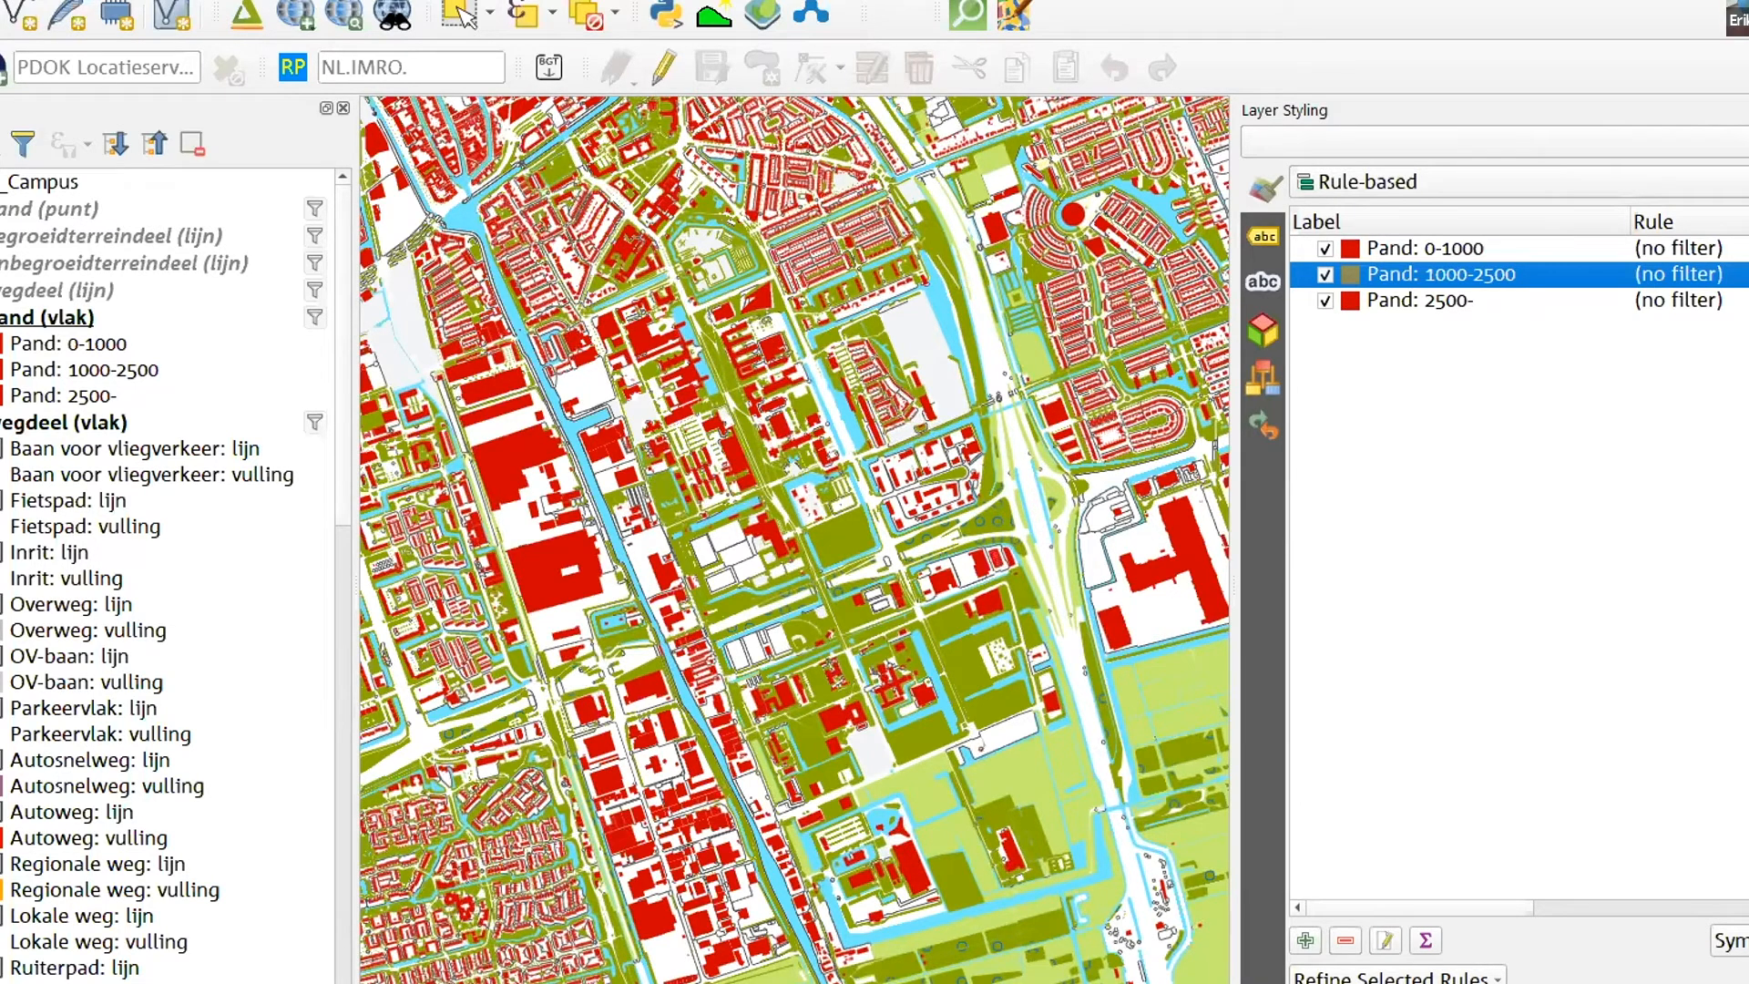
- Search the complete plugin list for "bgt", check the BGT Import plugin, and leave the plugin manager
click(281, 0)
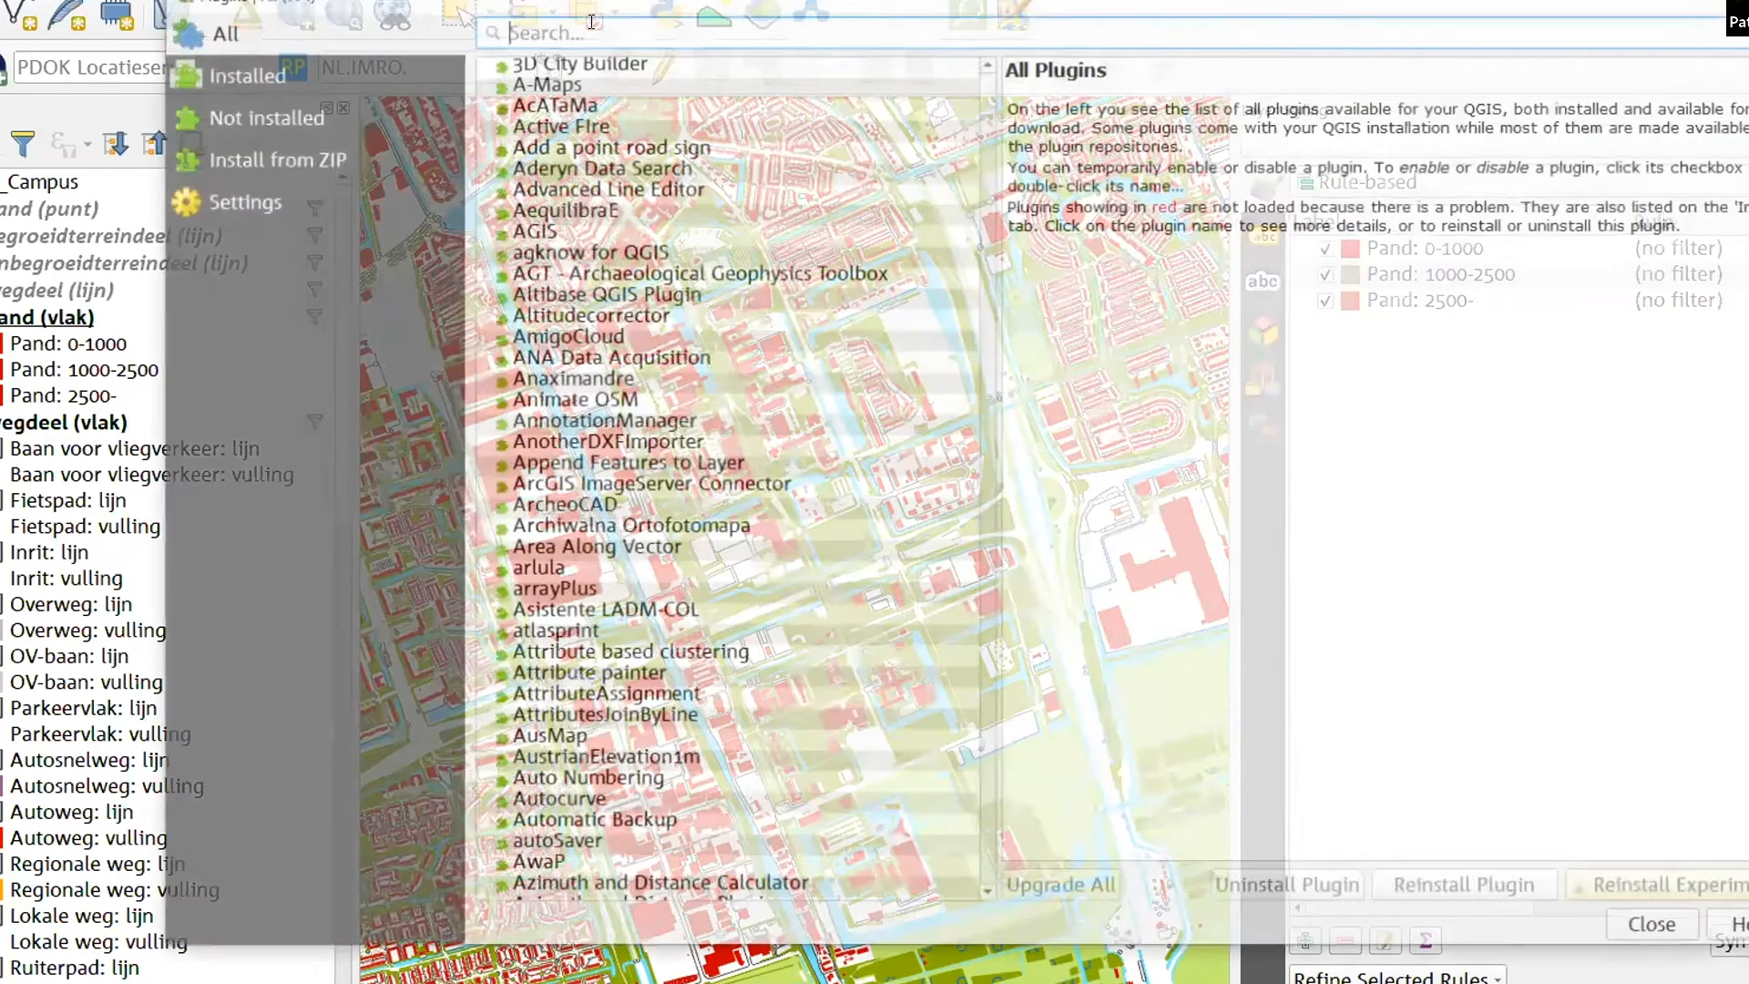
text(bgt)
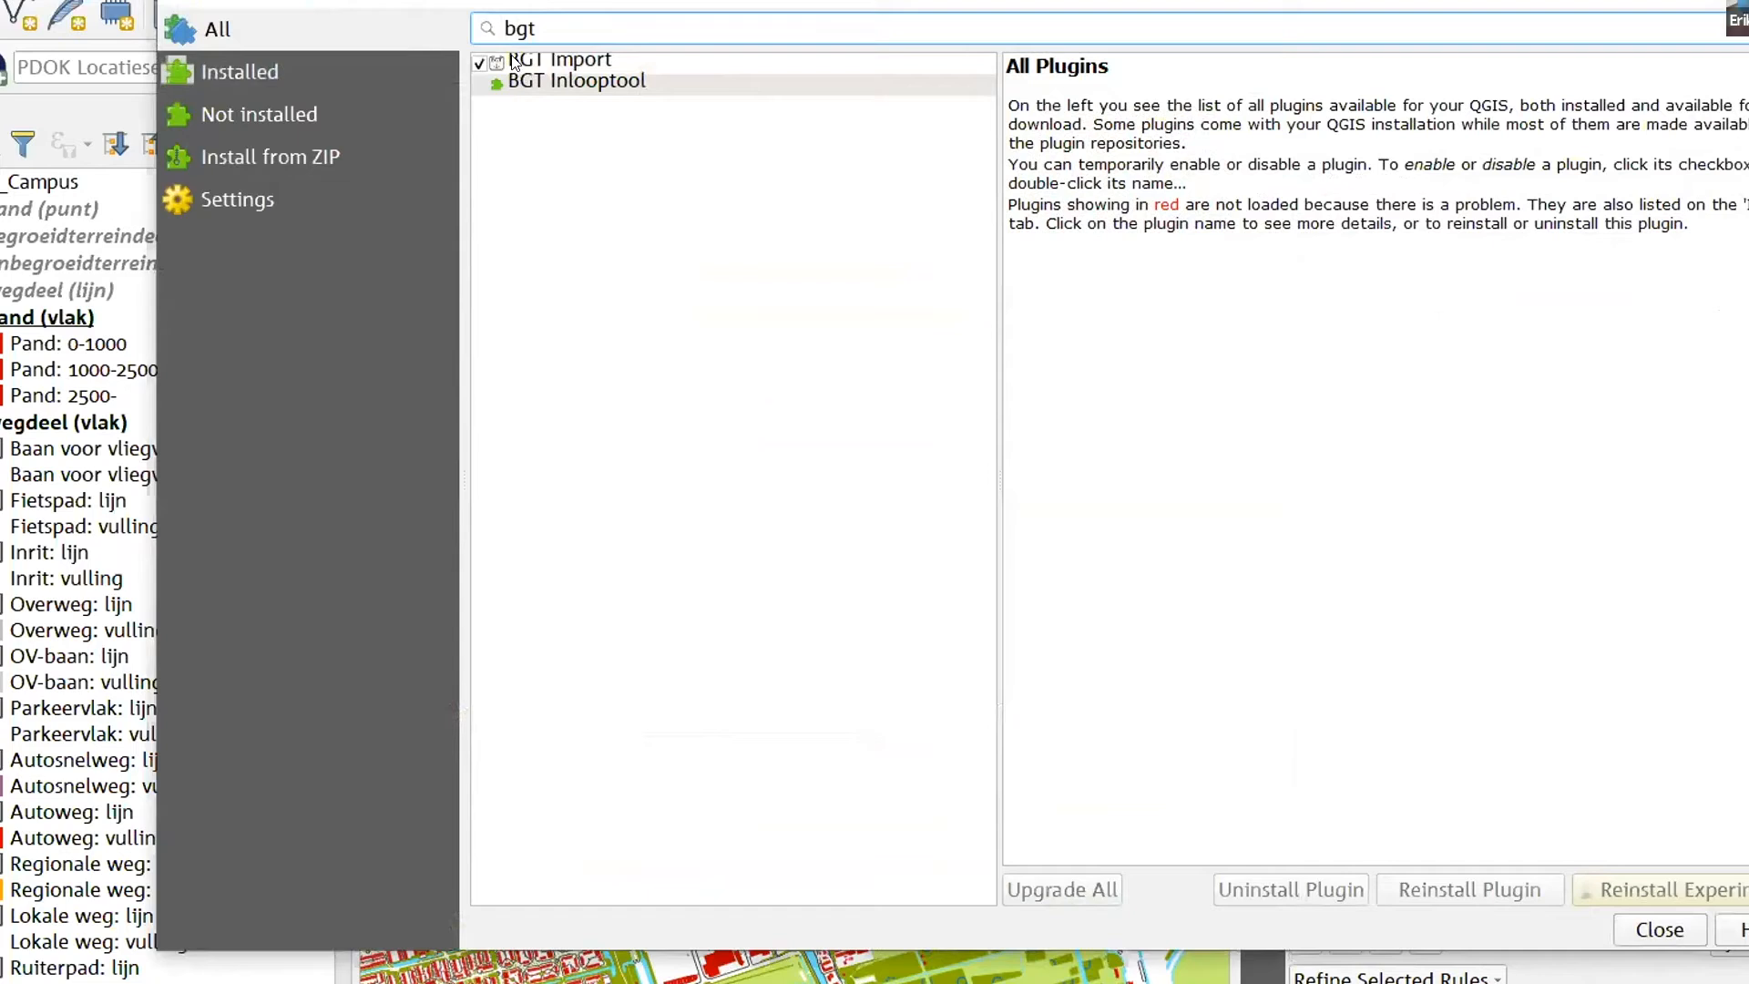
click(529, 62)
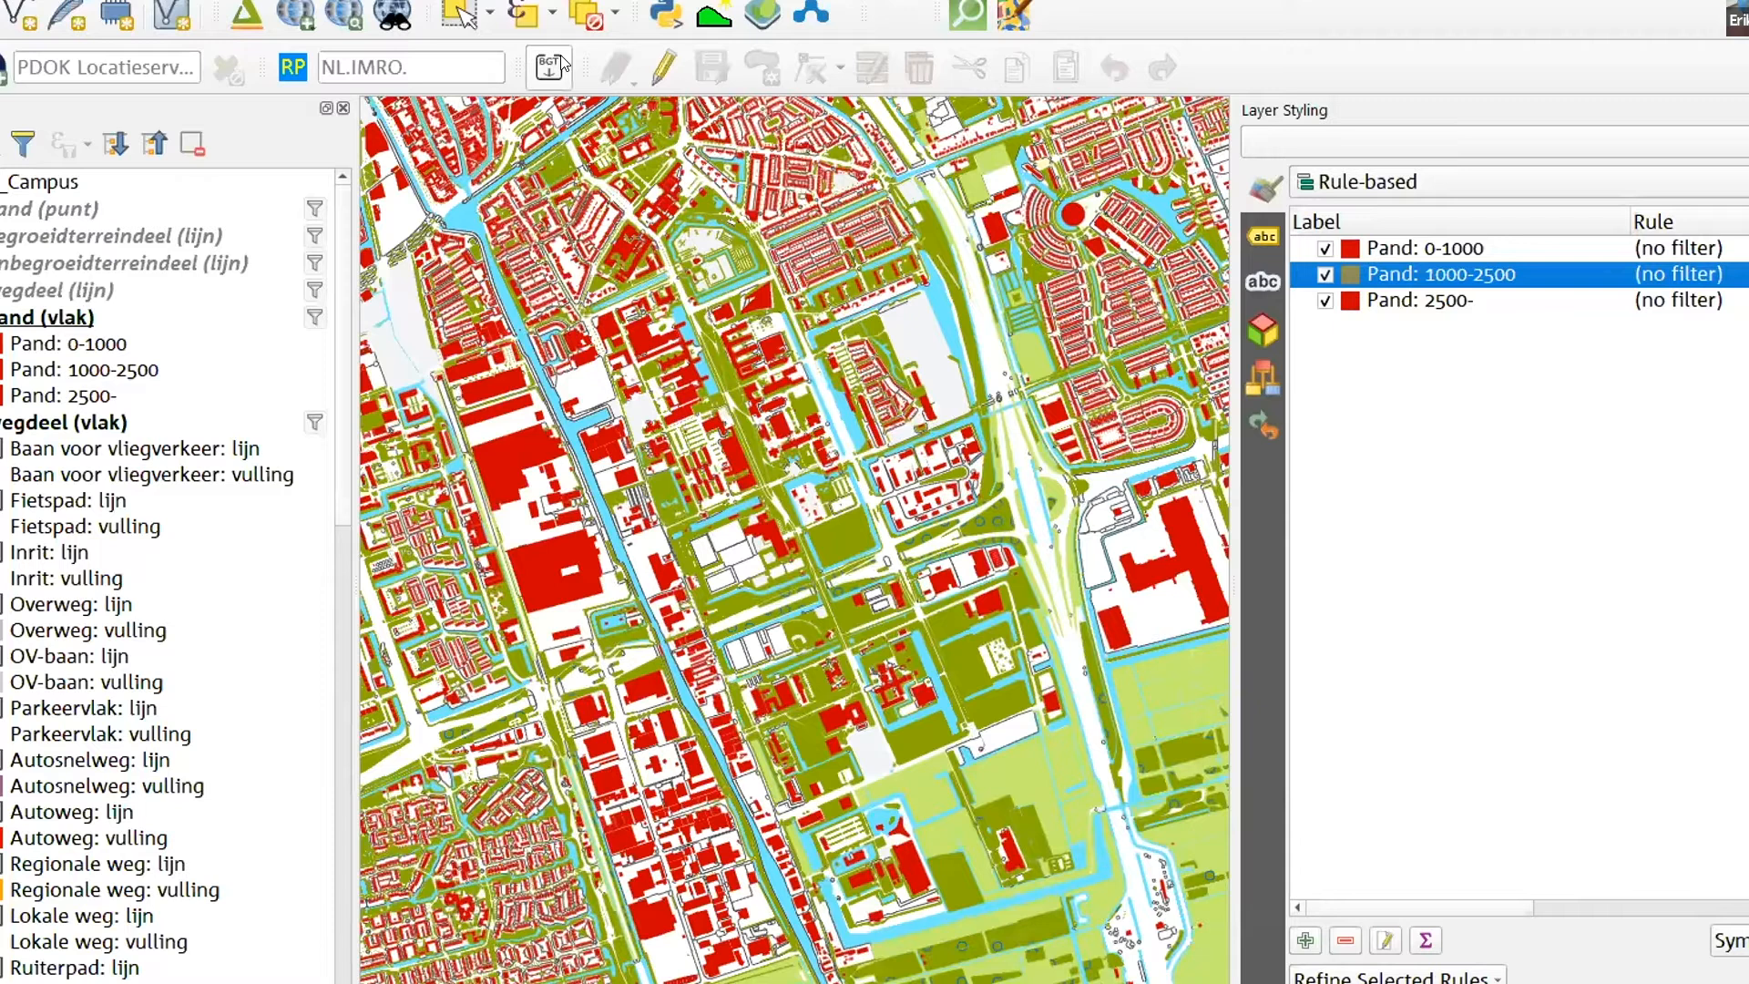
- Review the BGT Import source options, including download within map extent, and keep the zipped file extract(7).zip as the source
click(562, 64)
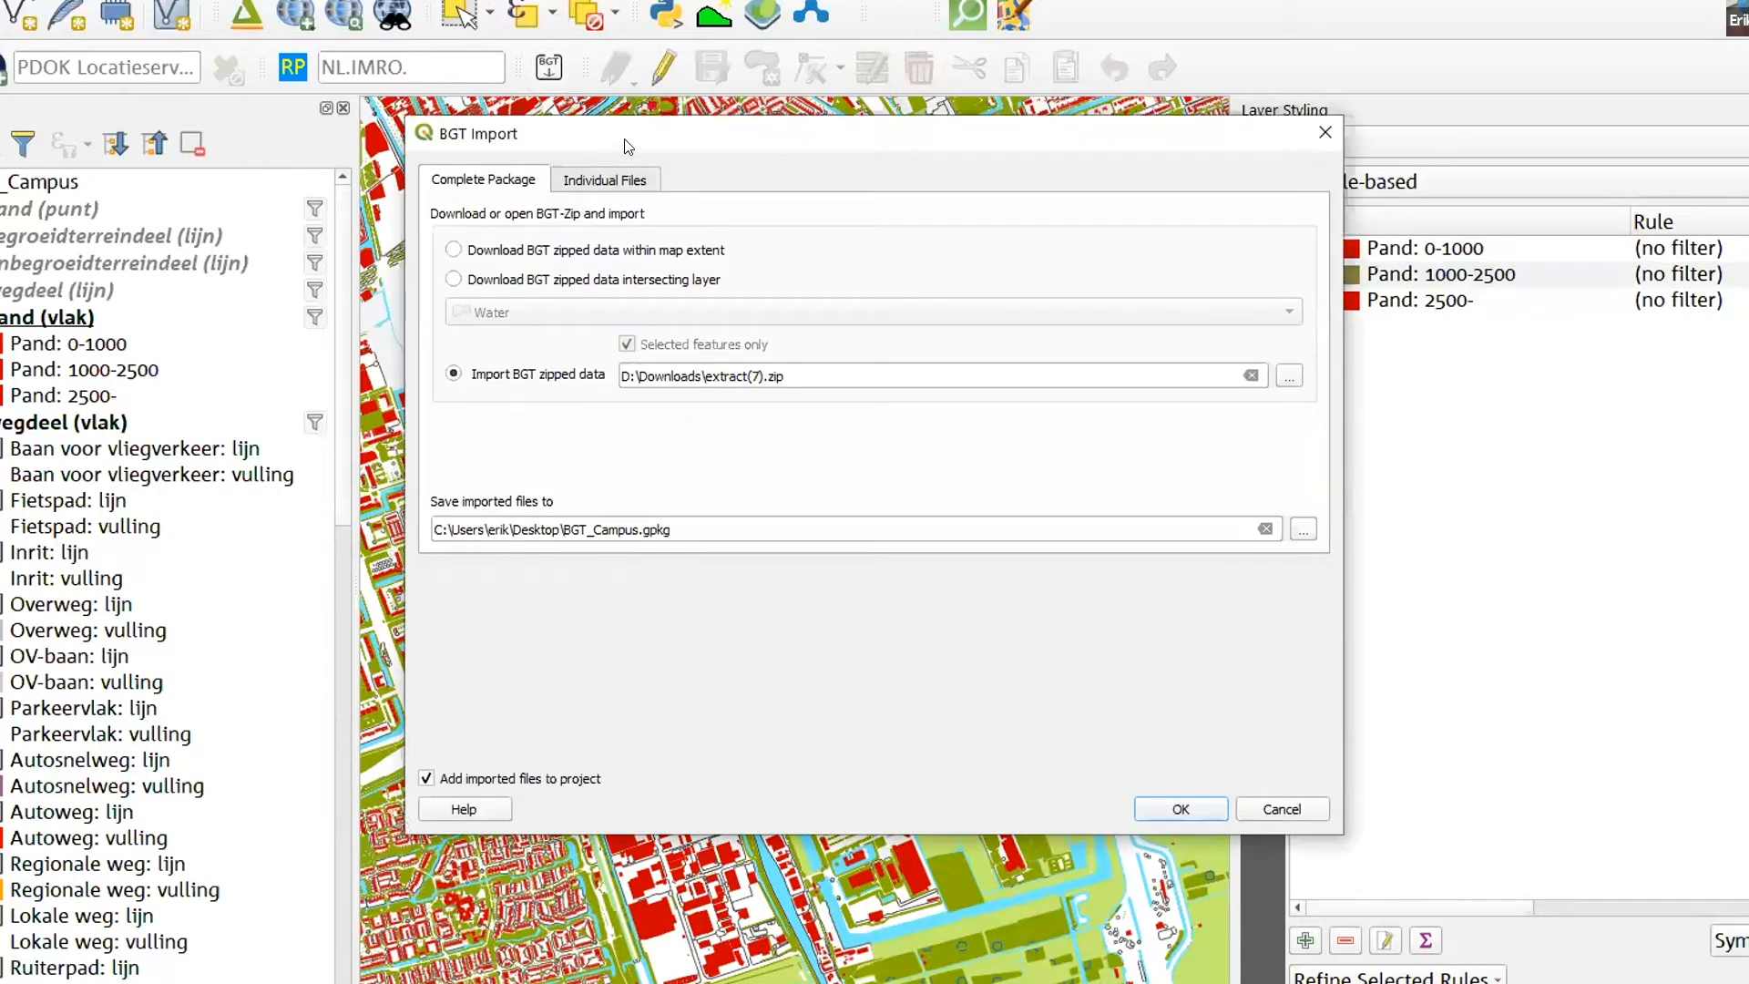
drag(560, 137, 496, 109)
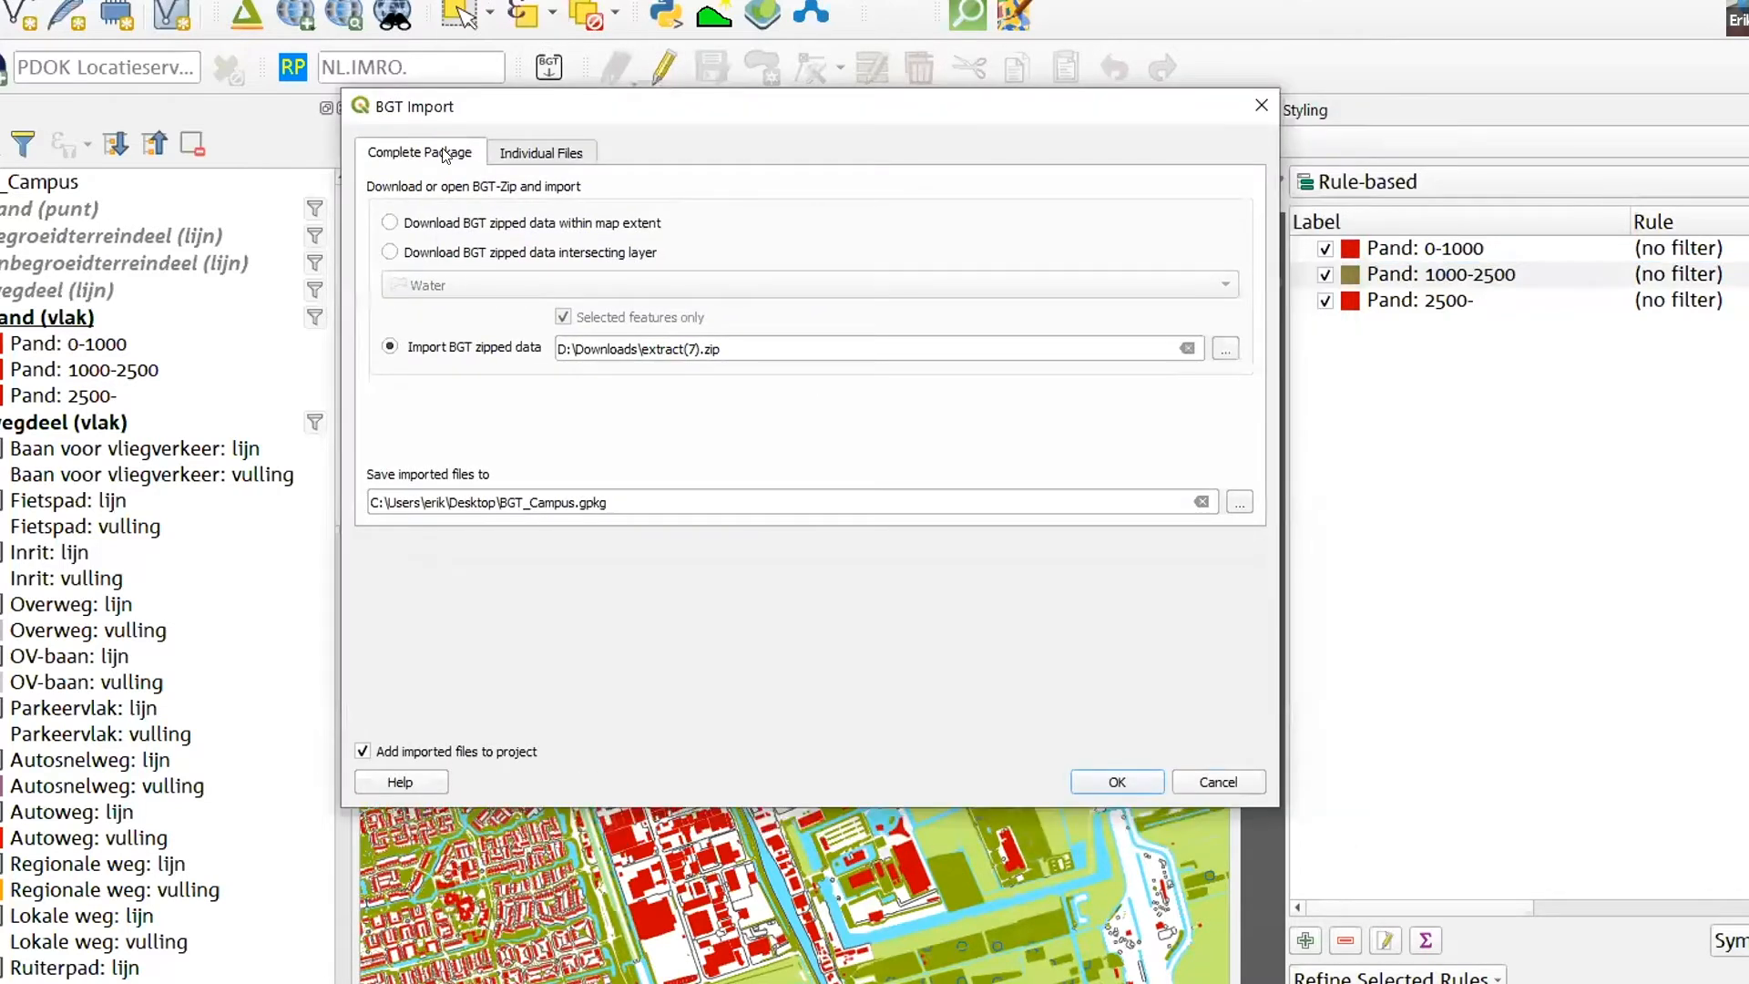
click(391, 223)
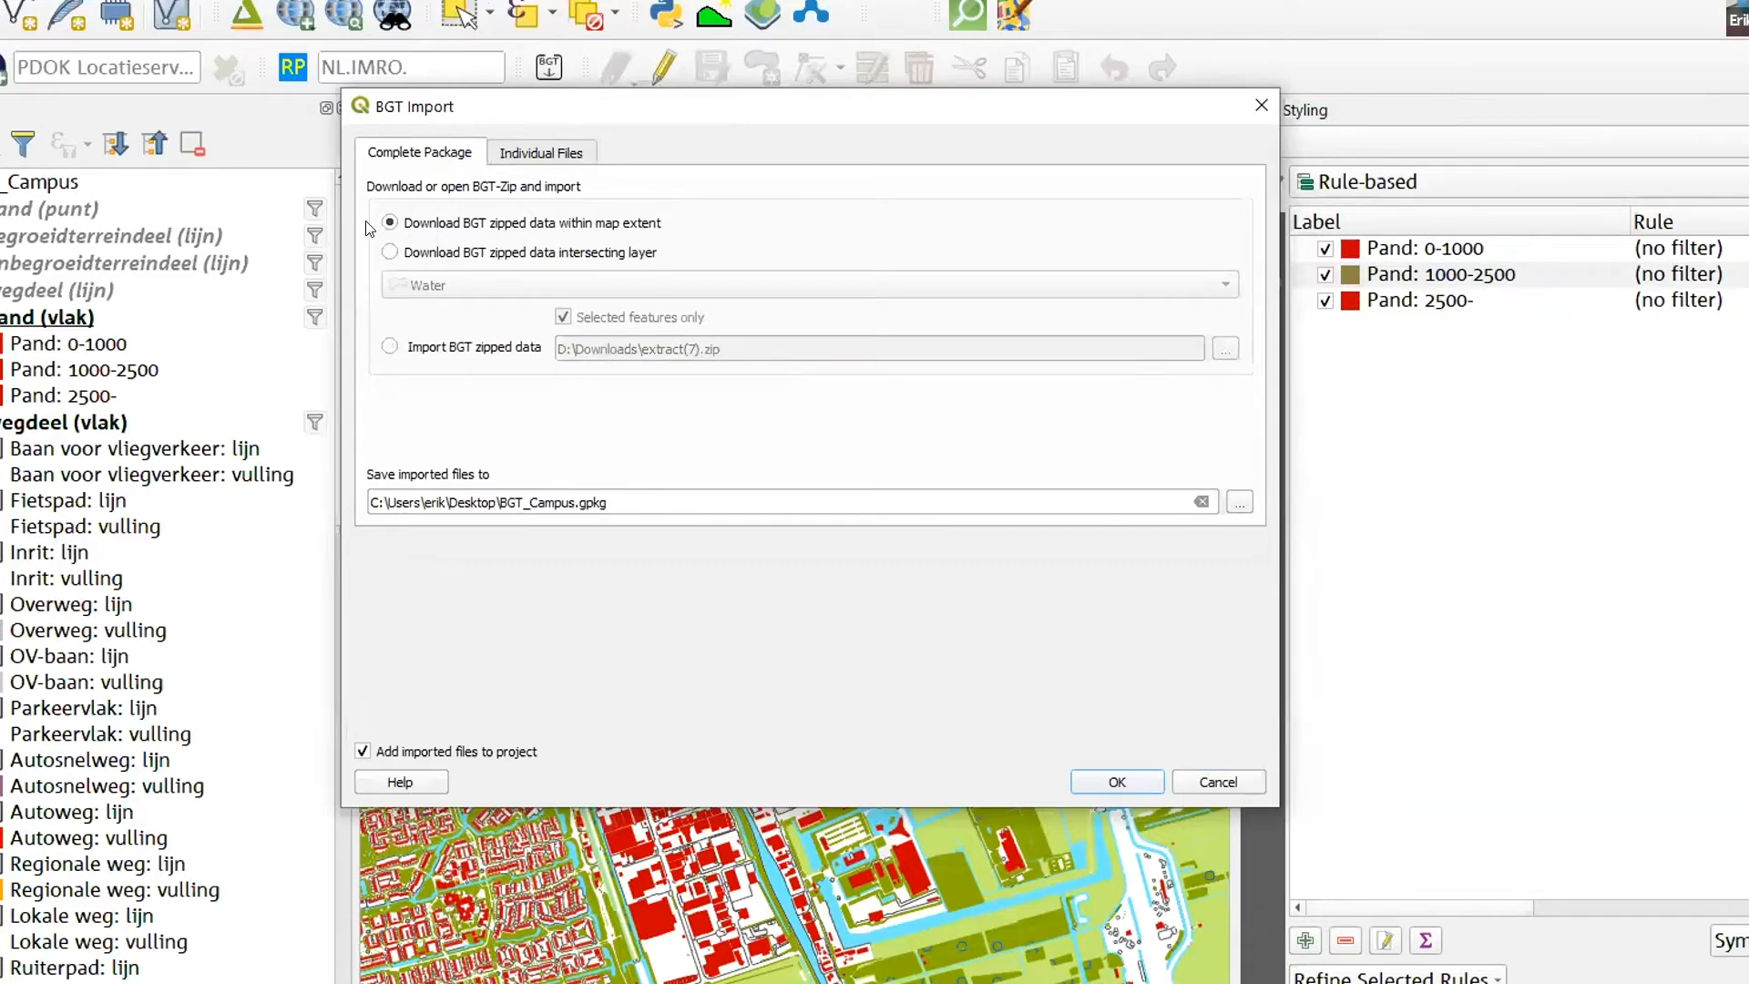
click(401, 349)
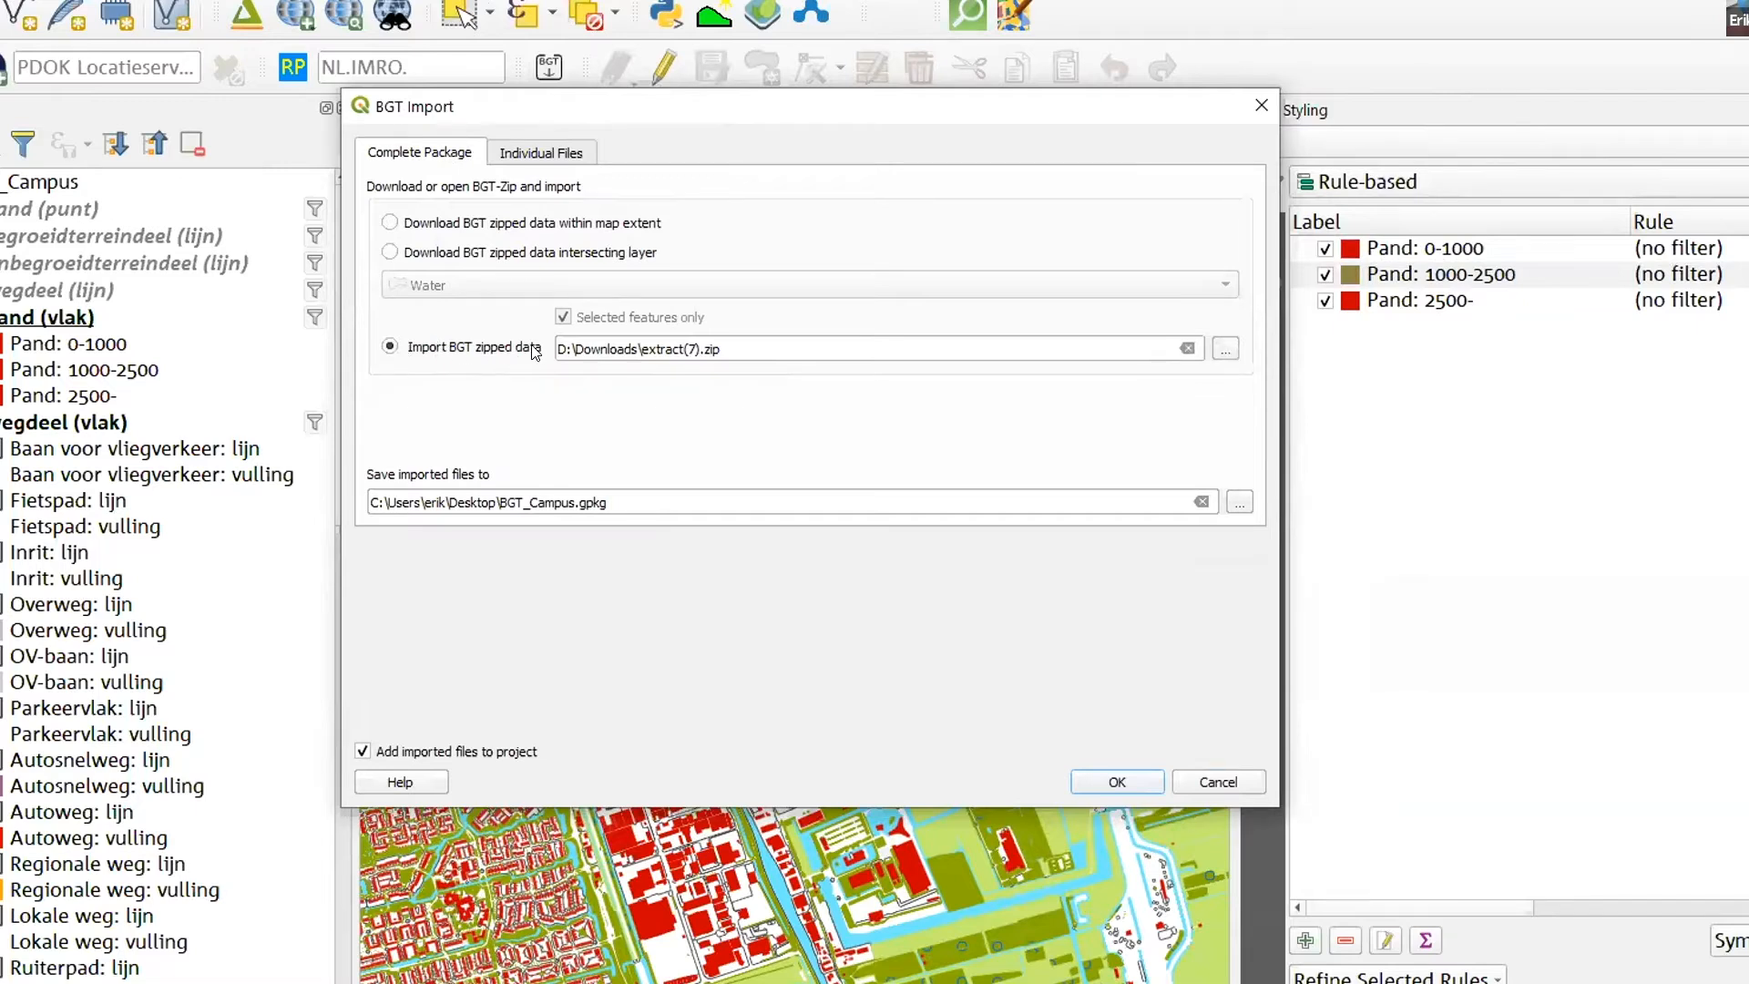
click(739, 350)
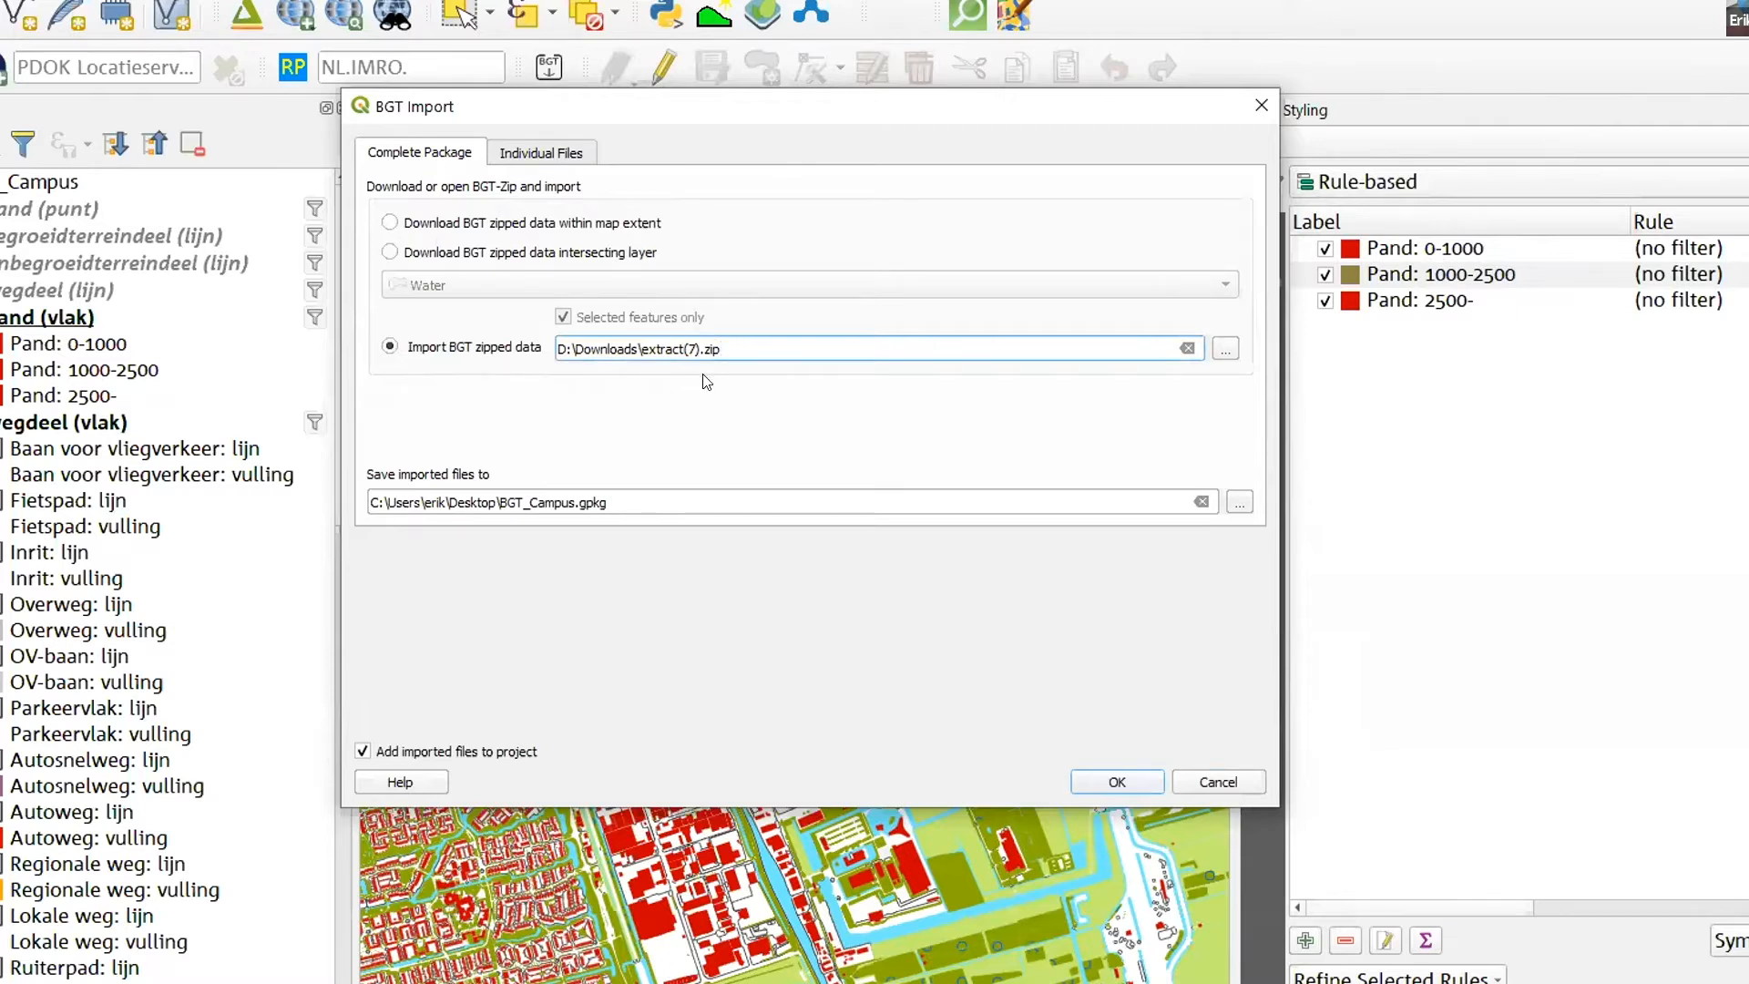
- Check the output path, keep the GeoPackage BGT_Campus.gpkg on the Desktop as the target, and run the BGT import again
click(615, 504)
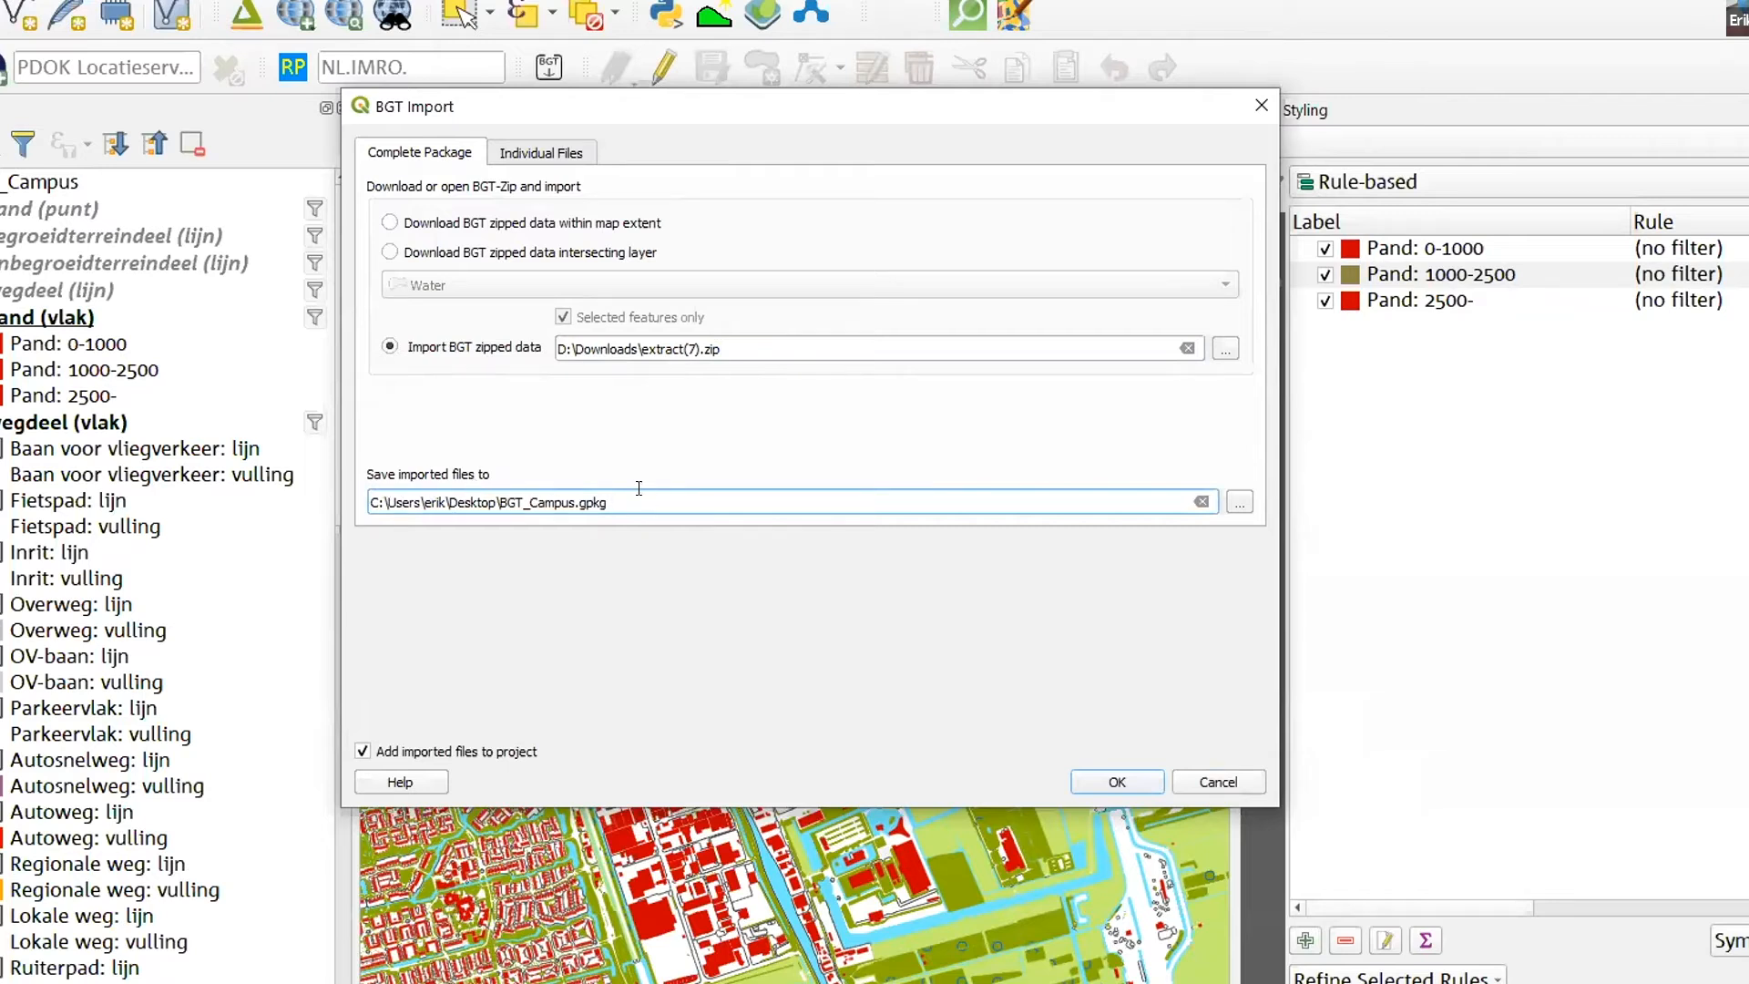
drag(608, 502, 496, 503)
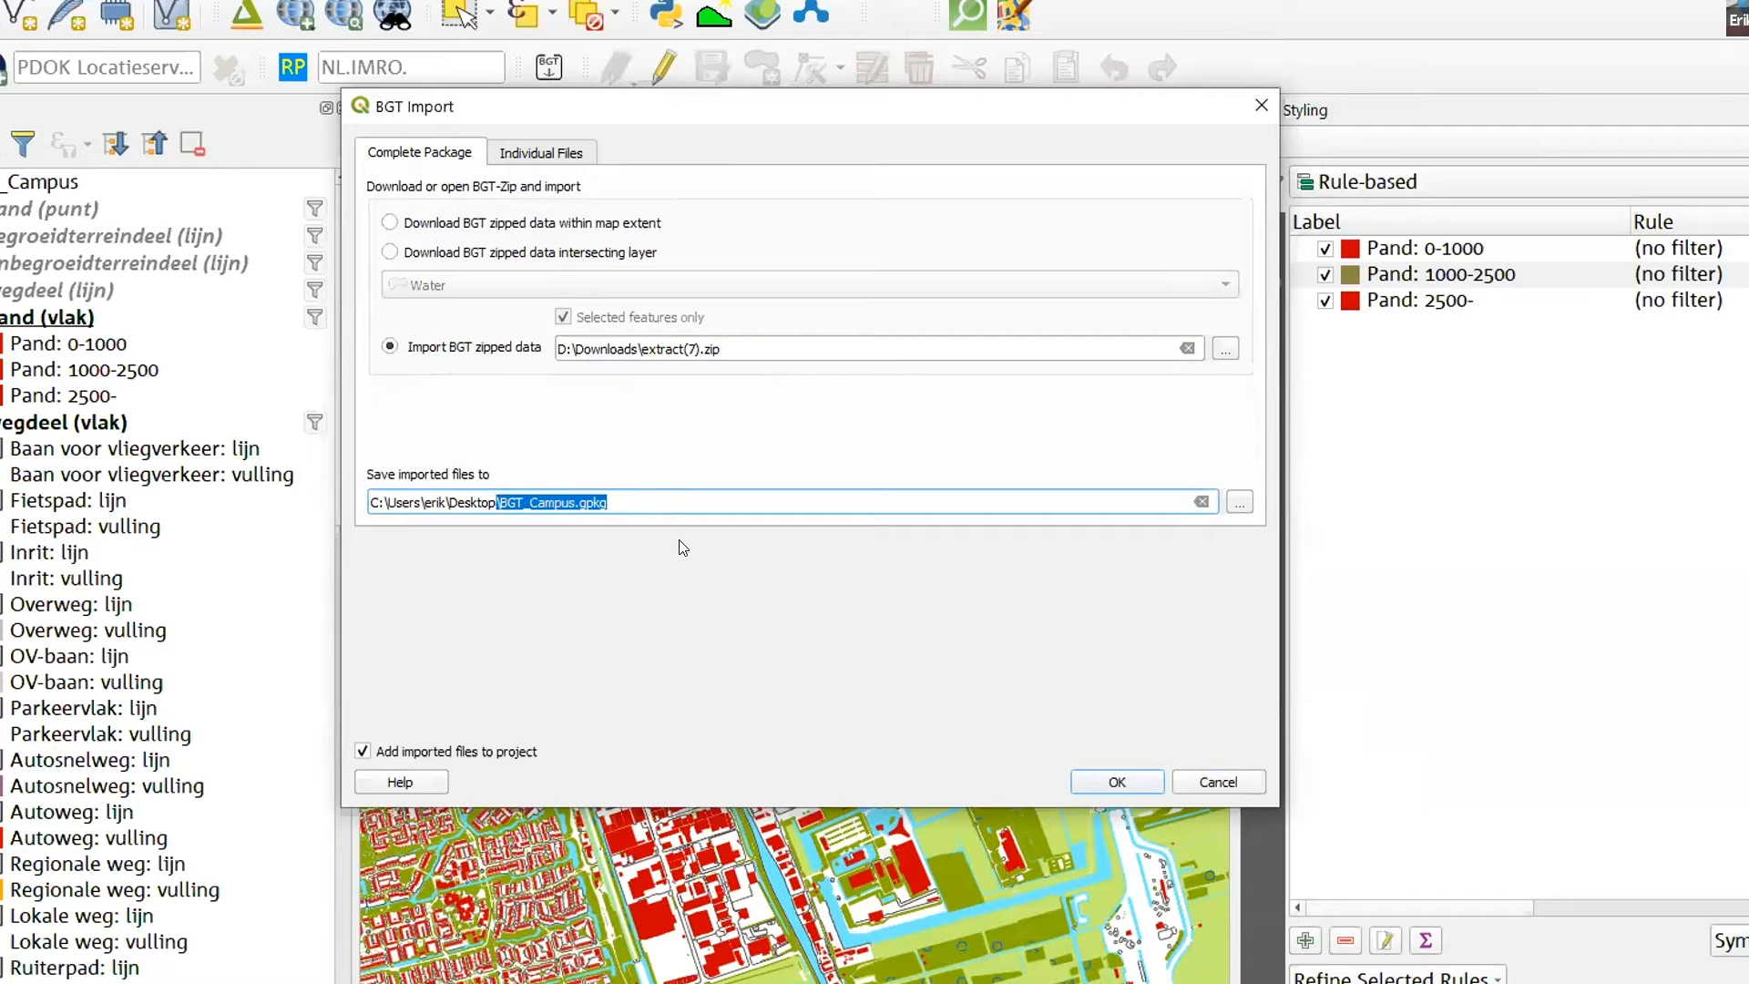
click(635, 498)
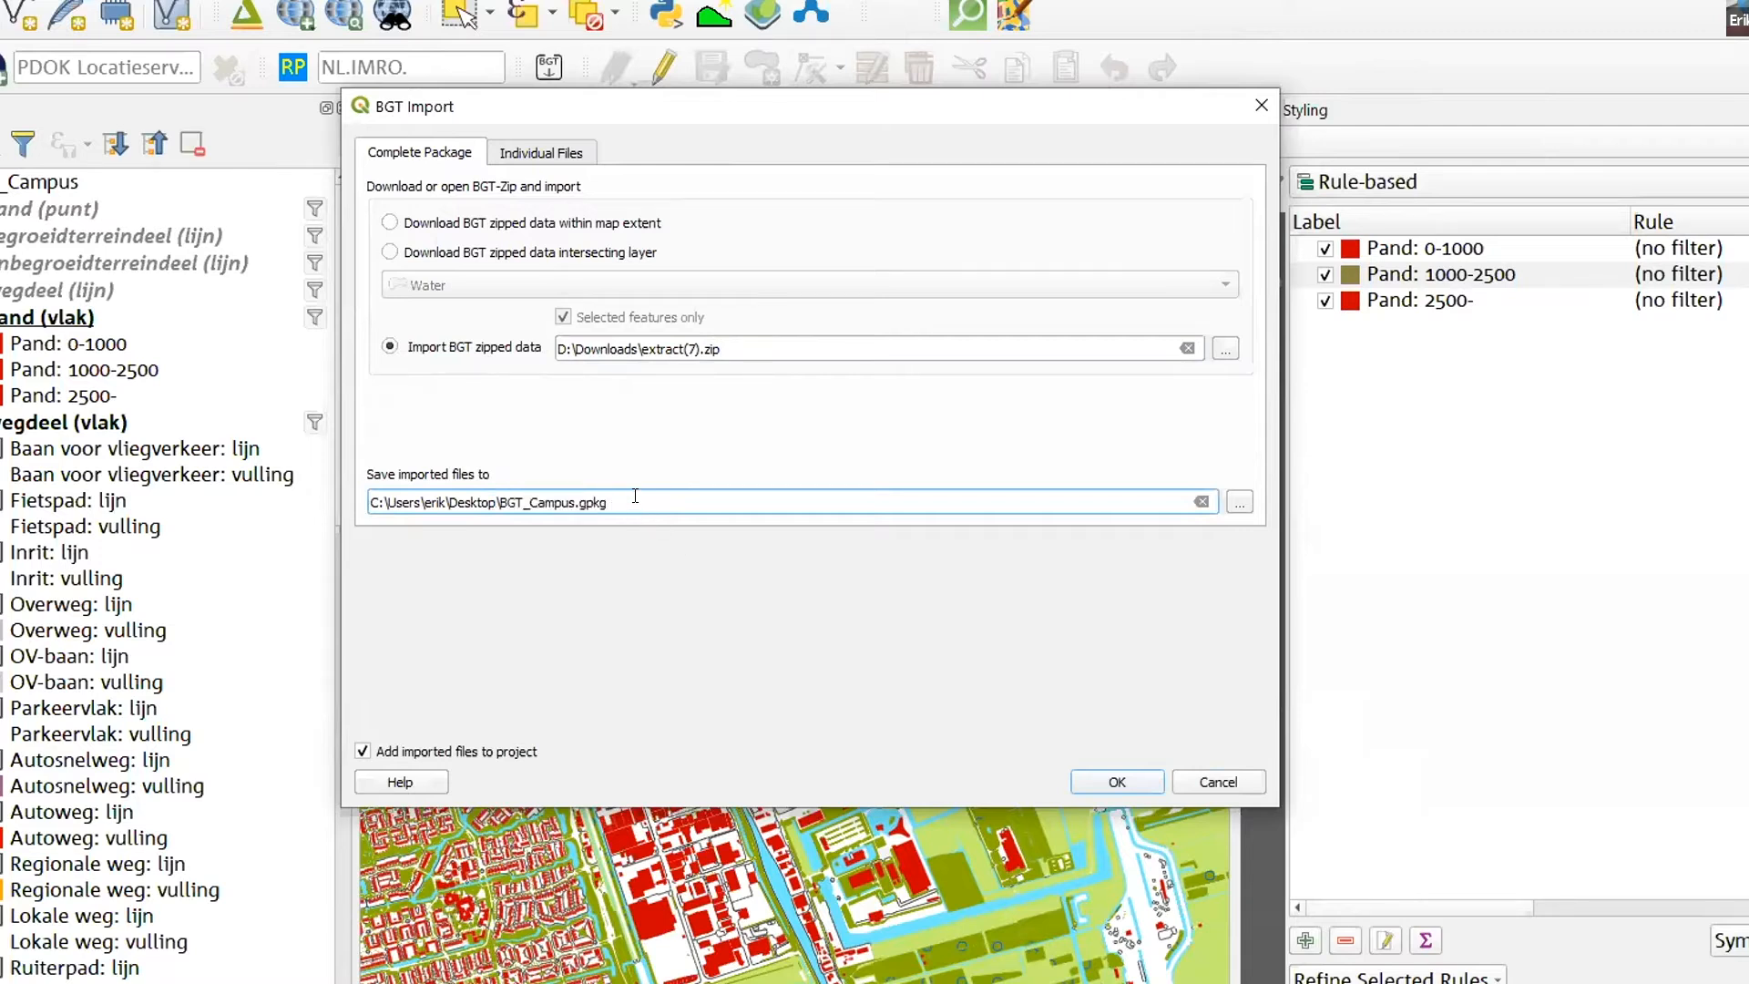
drag(633, 497, 498, 496)
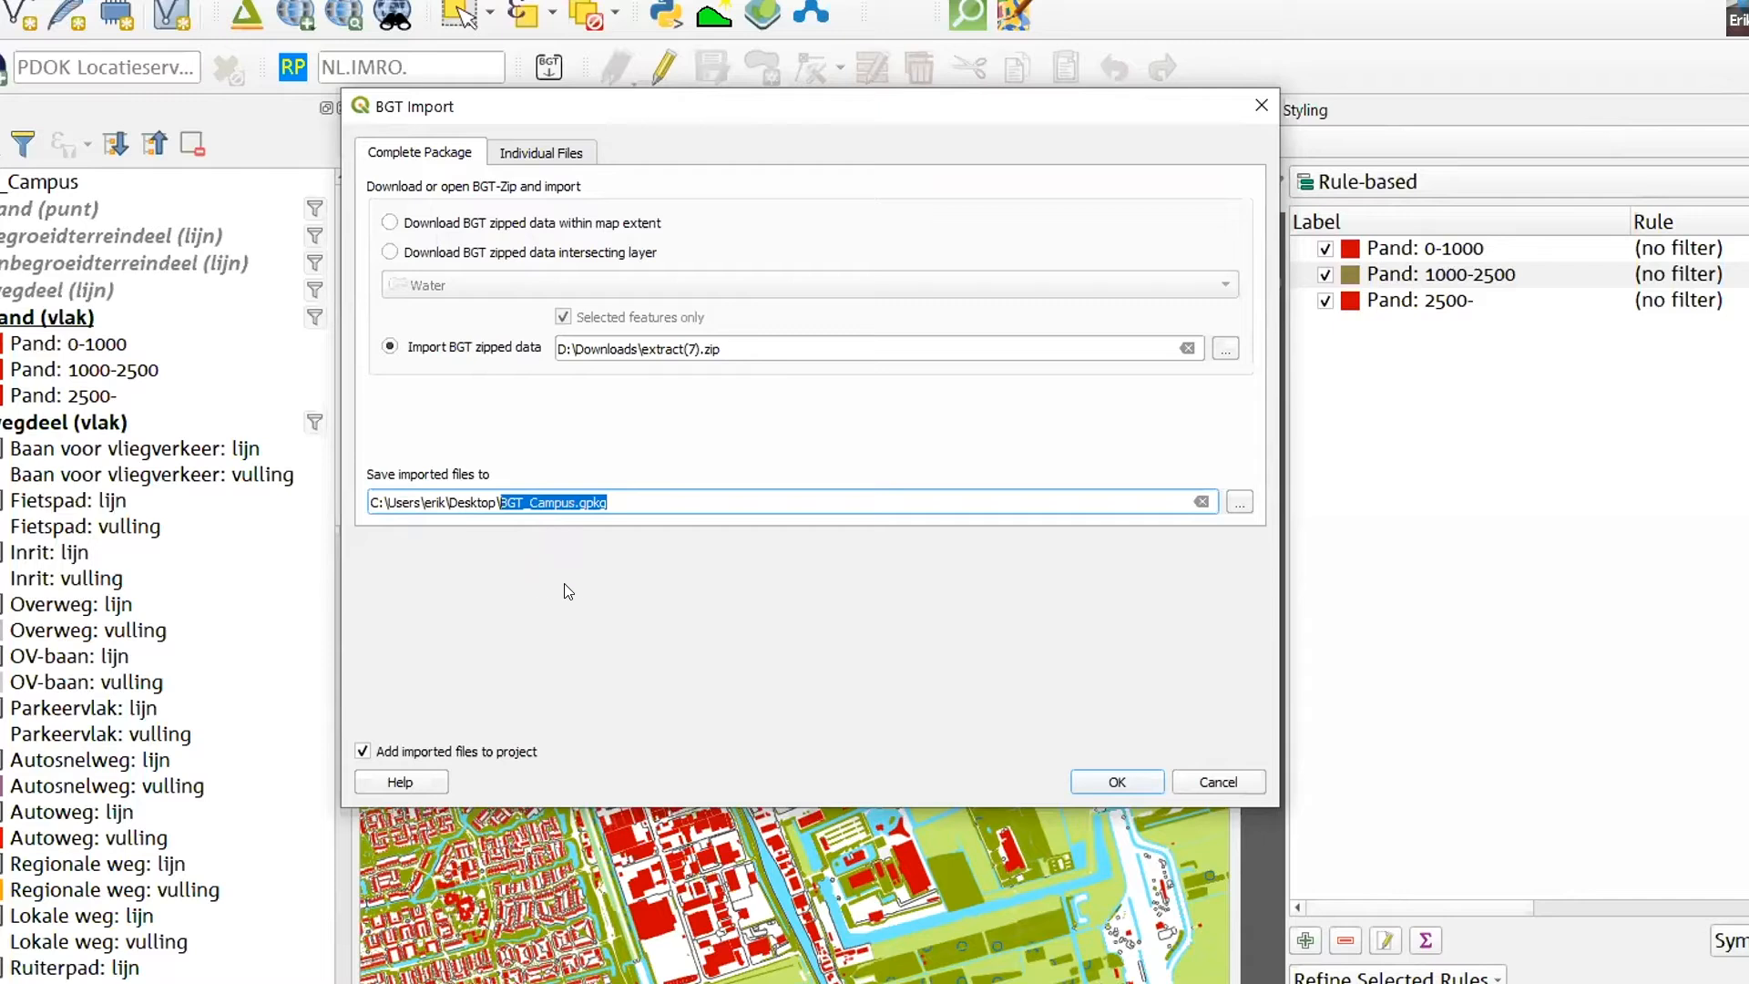
click(1113, 780)
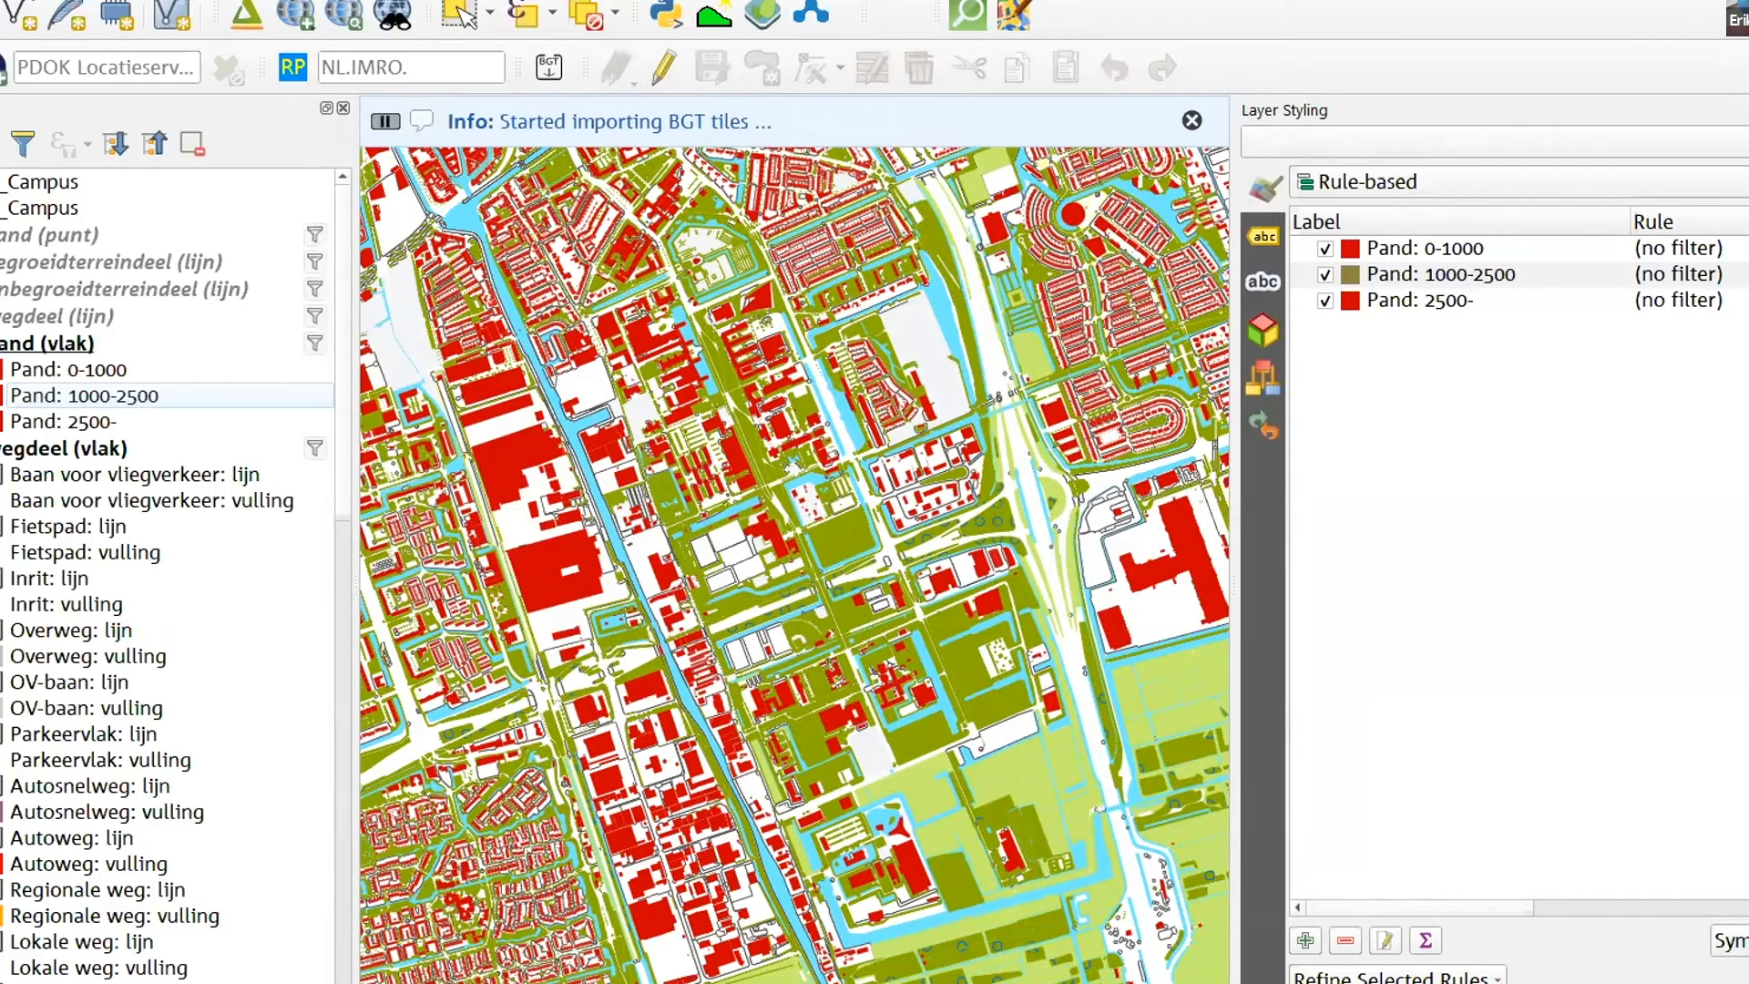
scroll(139, 337, down, 3)
scroll(139, 337, up, 3)
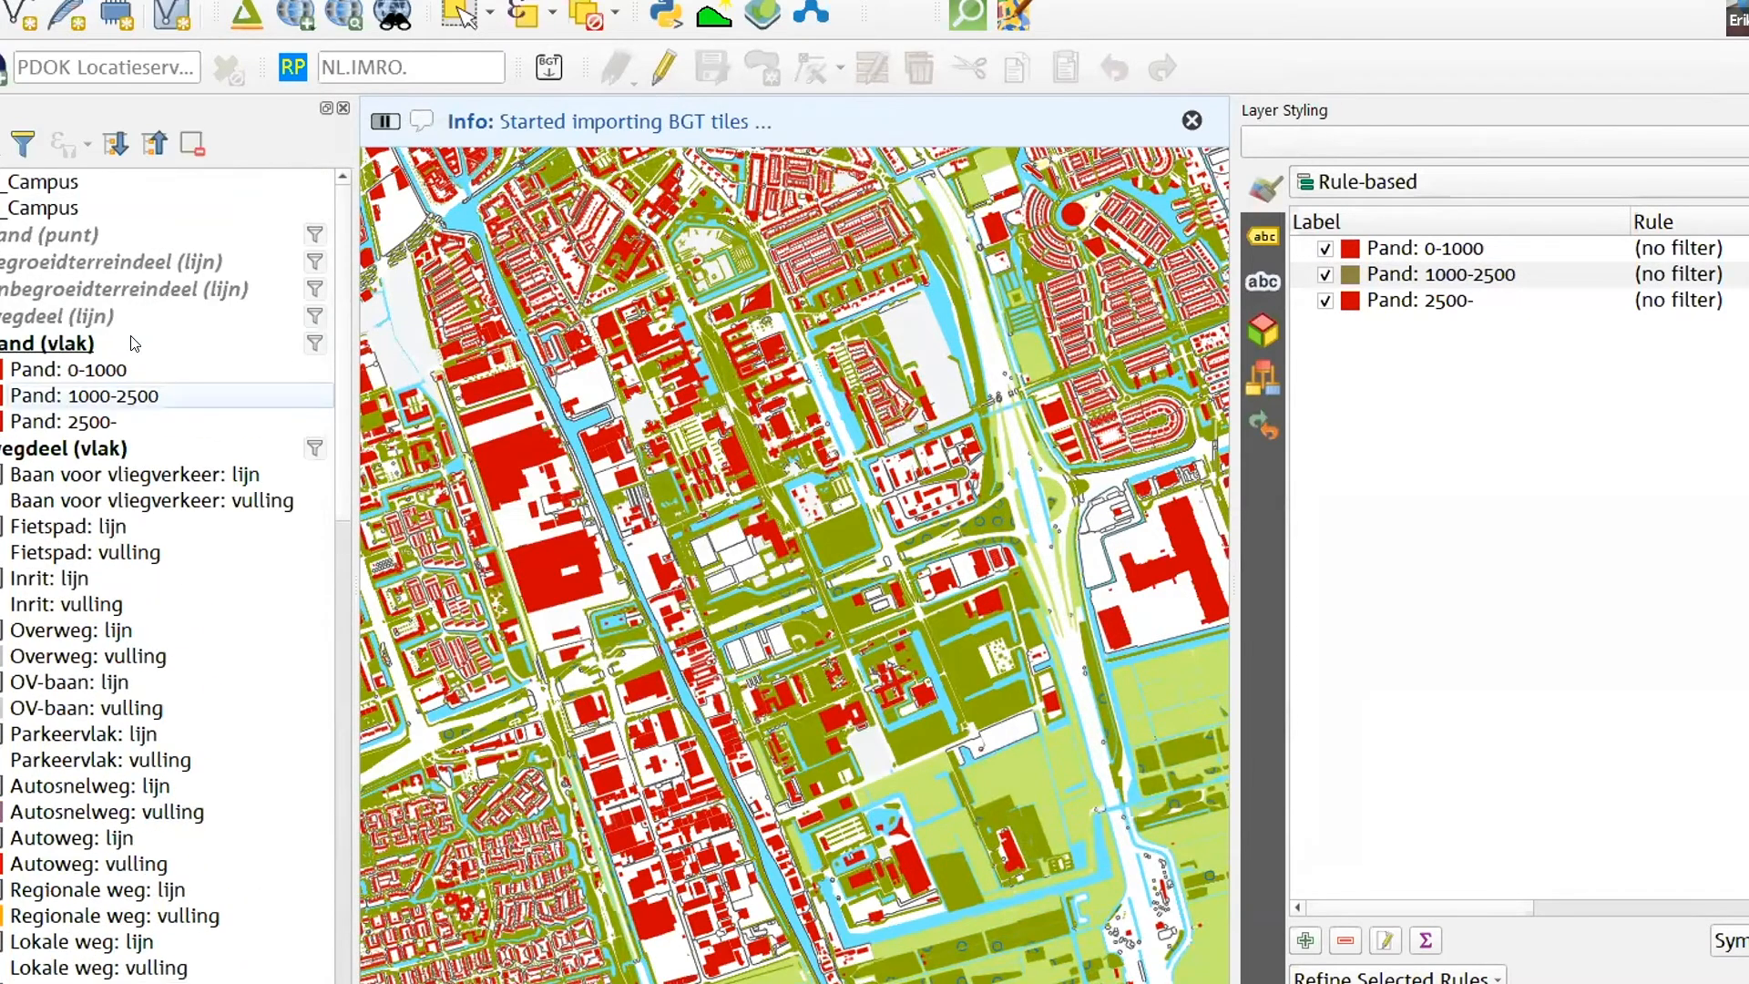
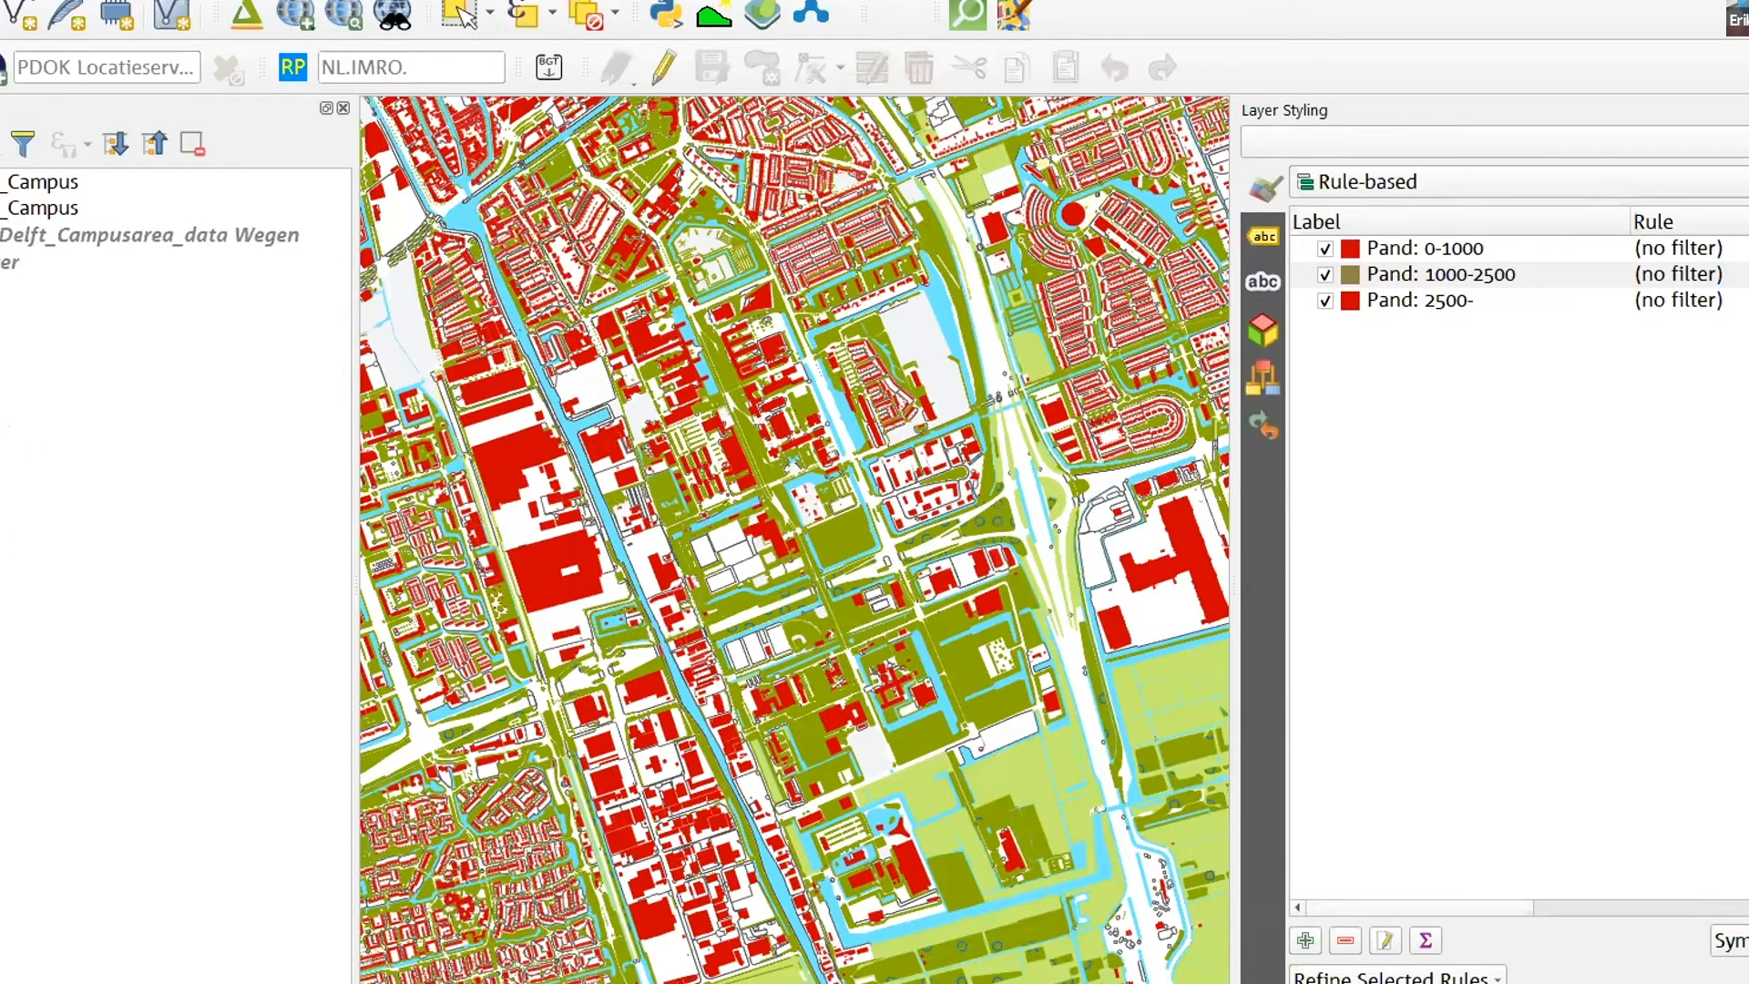
- Look through the Downloads folder and the Dropbox BGT folder in File Explorer, and return to QGIS
mouse_move(264, 982)
key(alt+Tab)
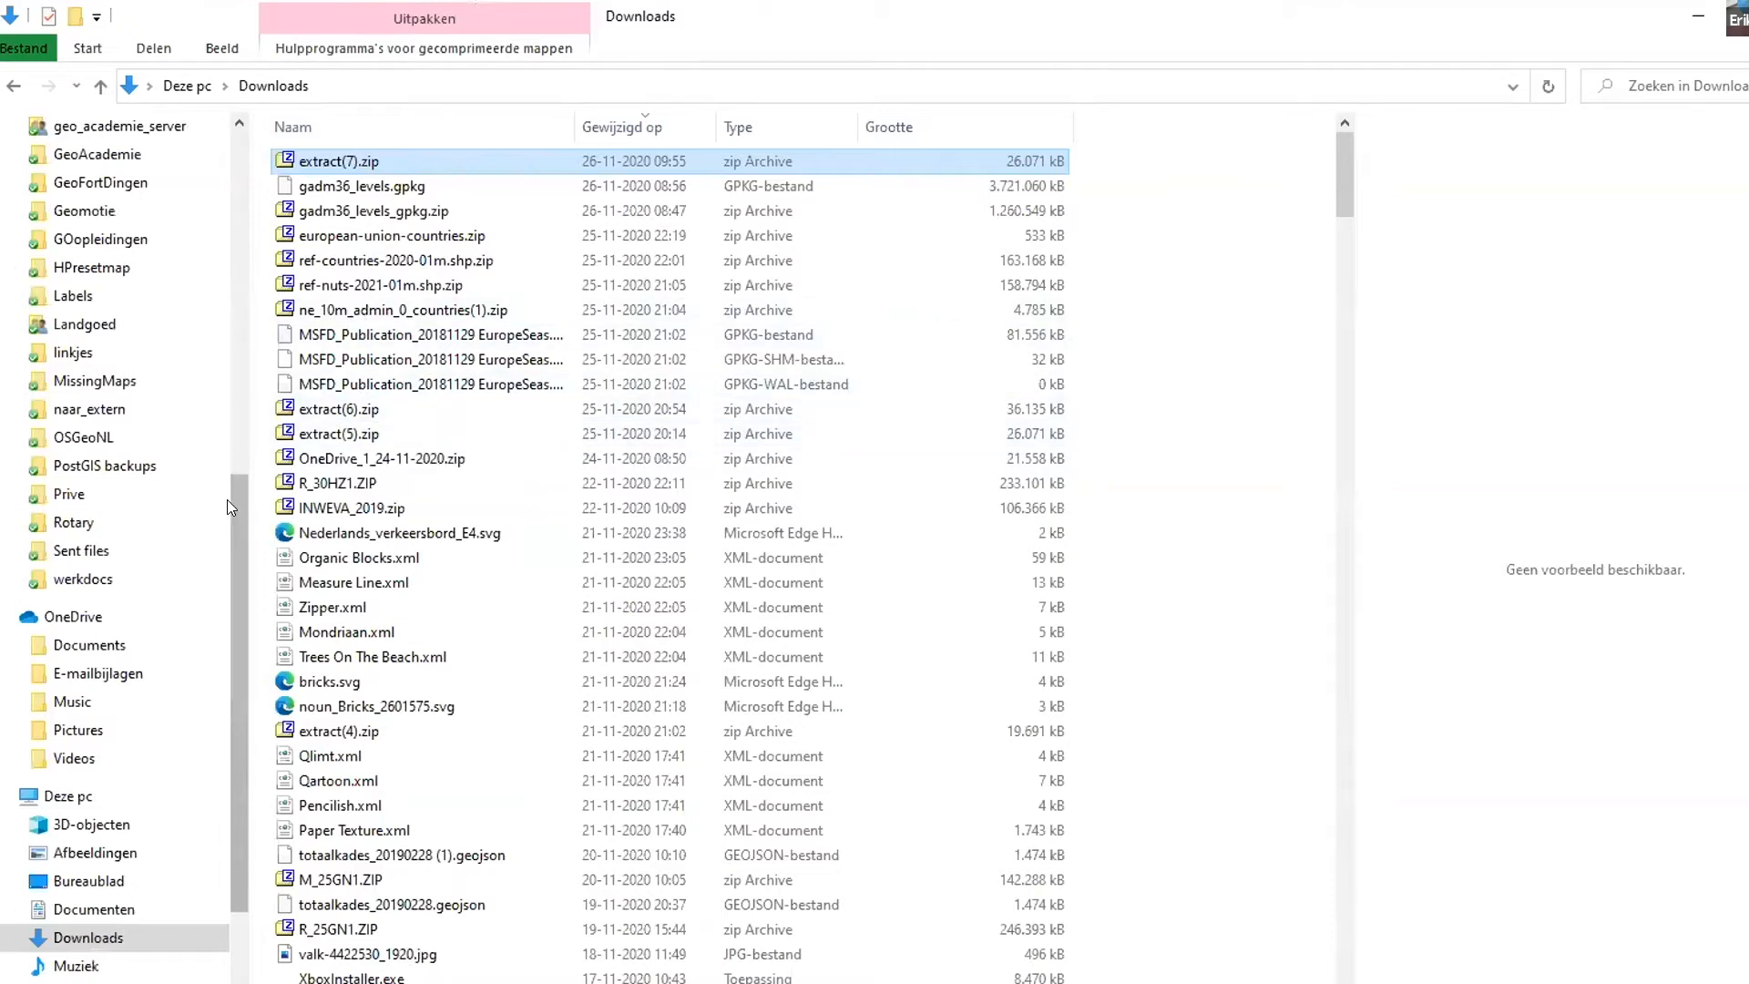
scroll(118, 291, up, 5)
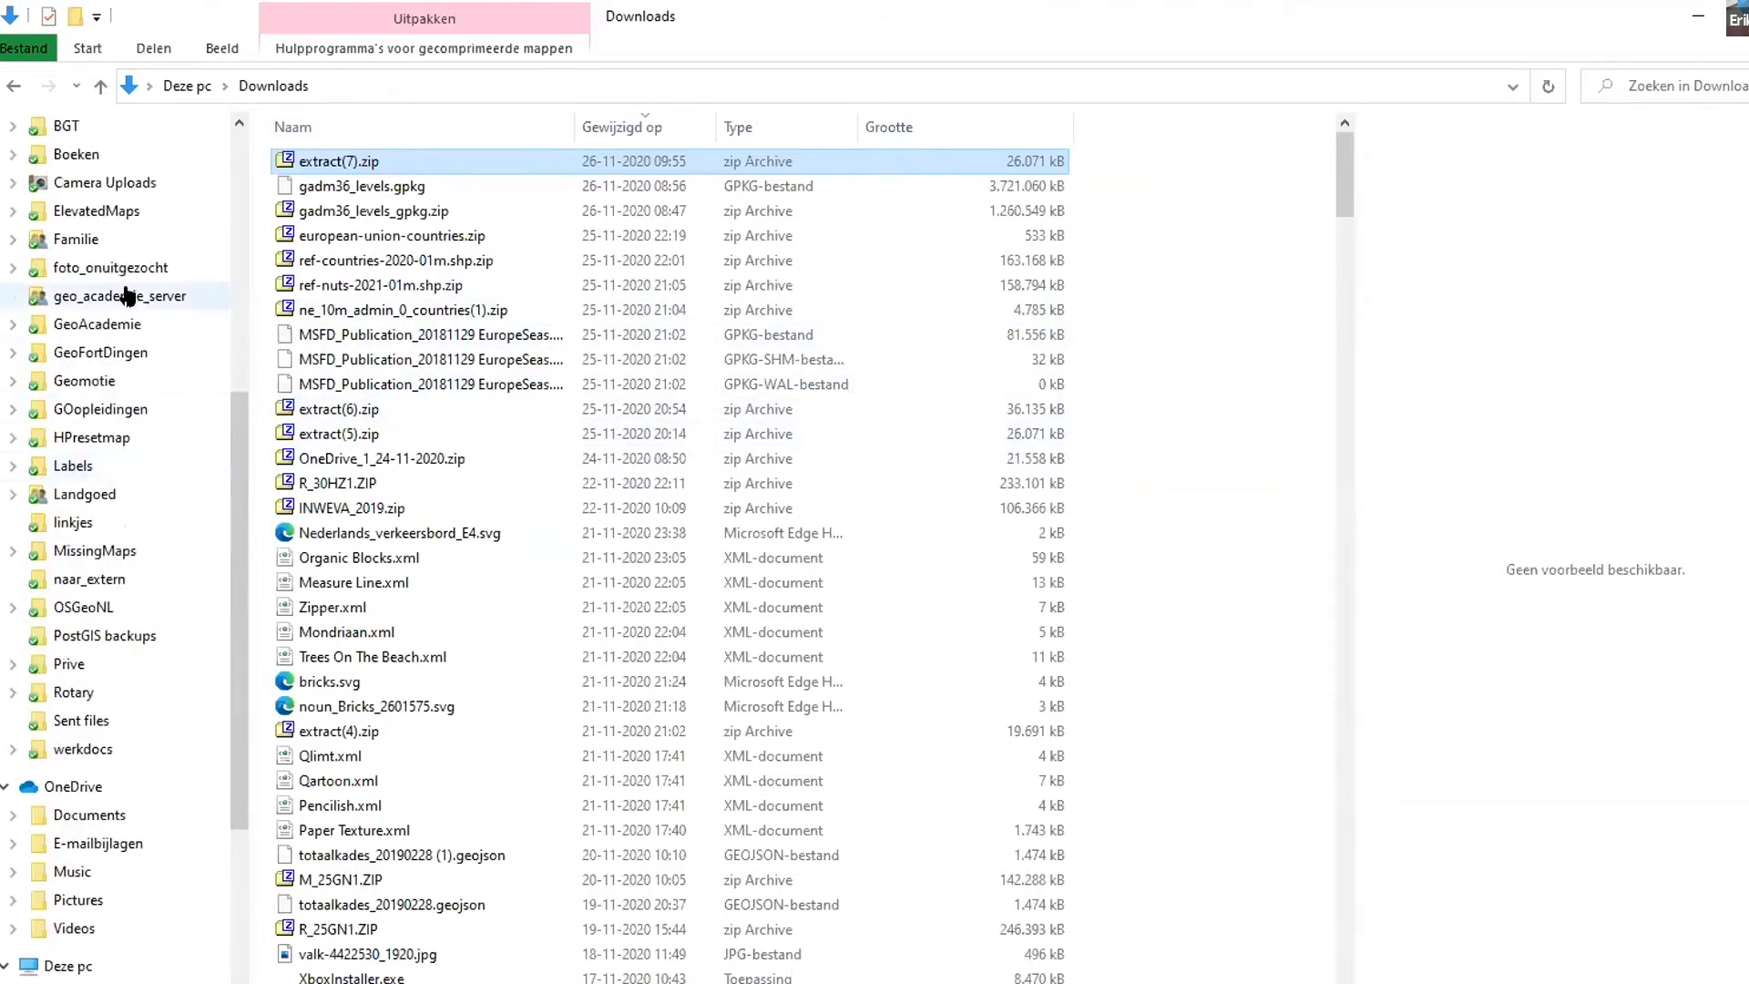
click(117, 319)
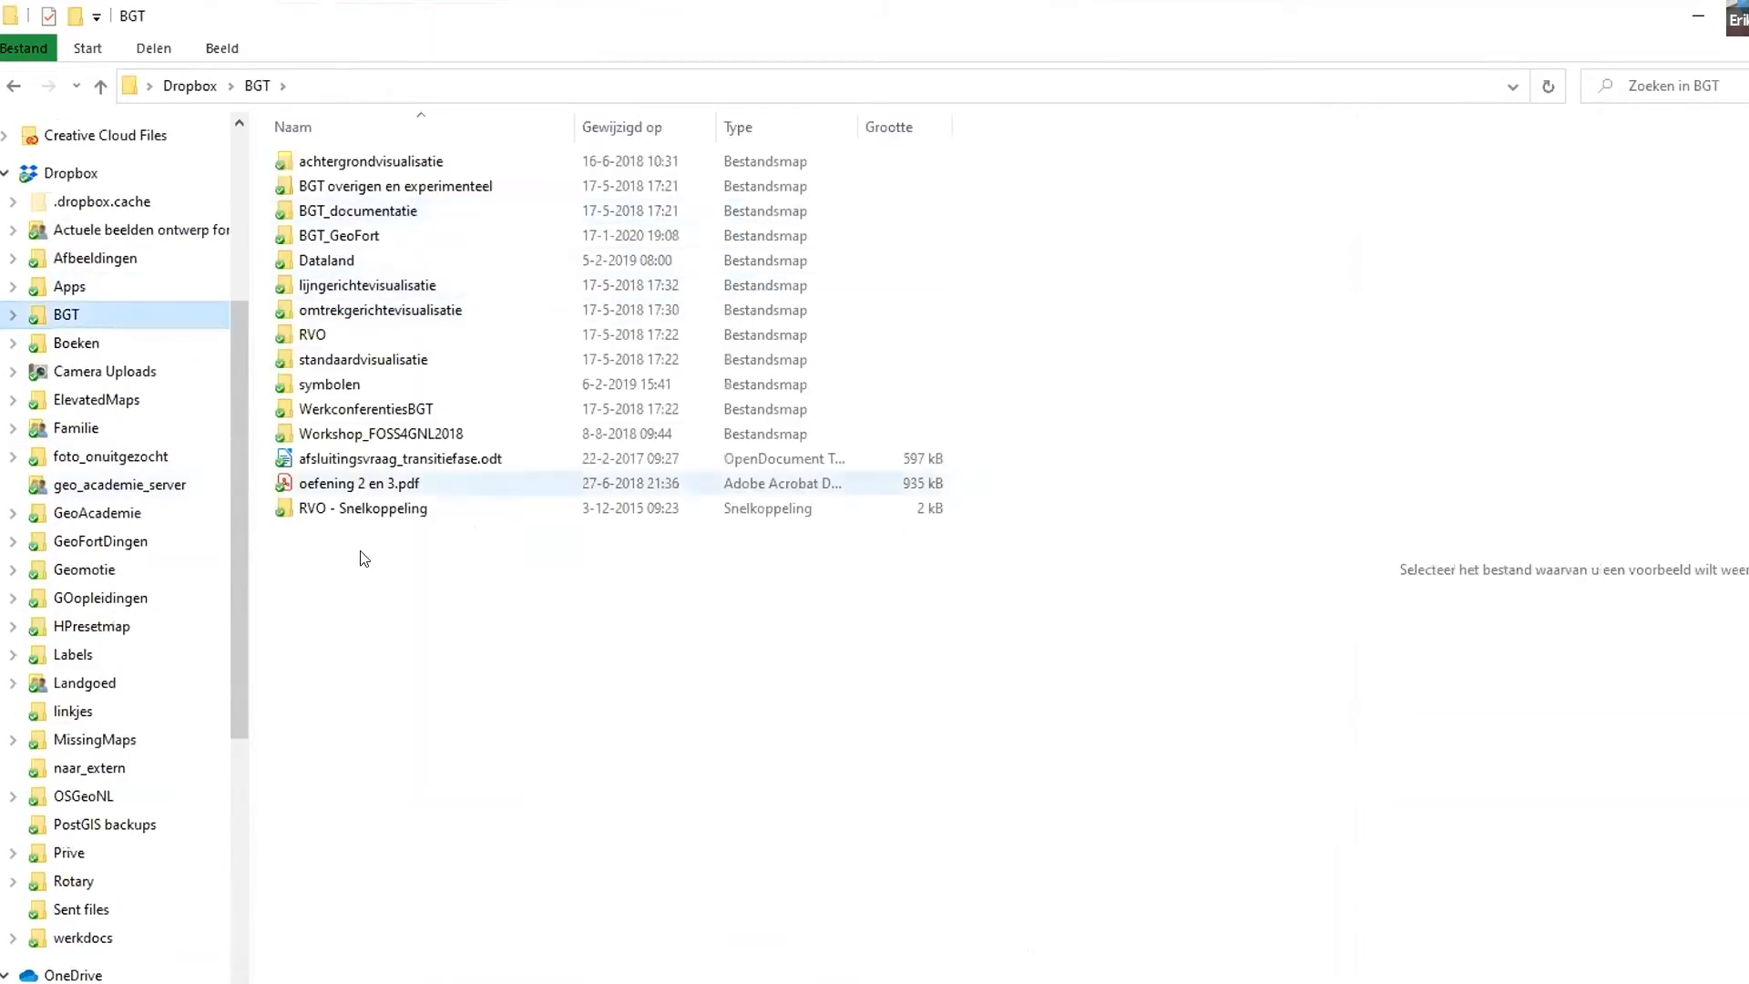
scroll(73, 344, up, 3)
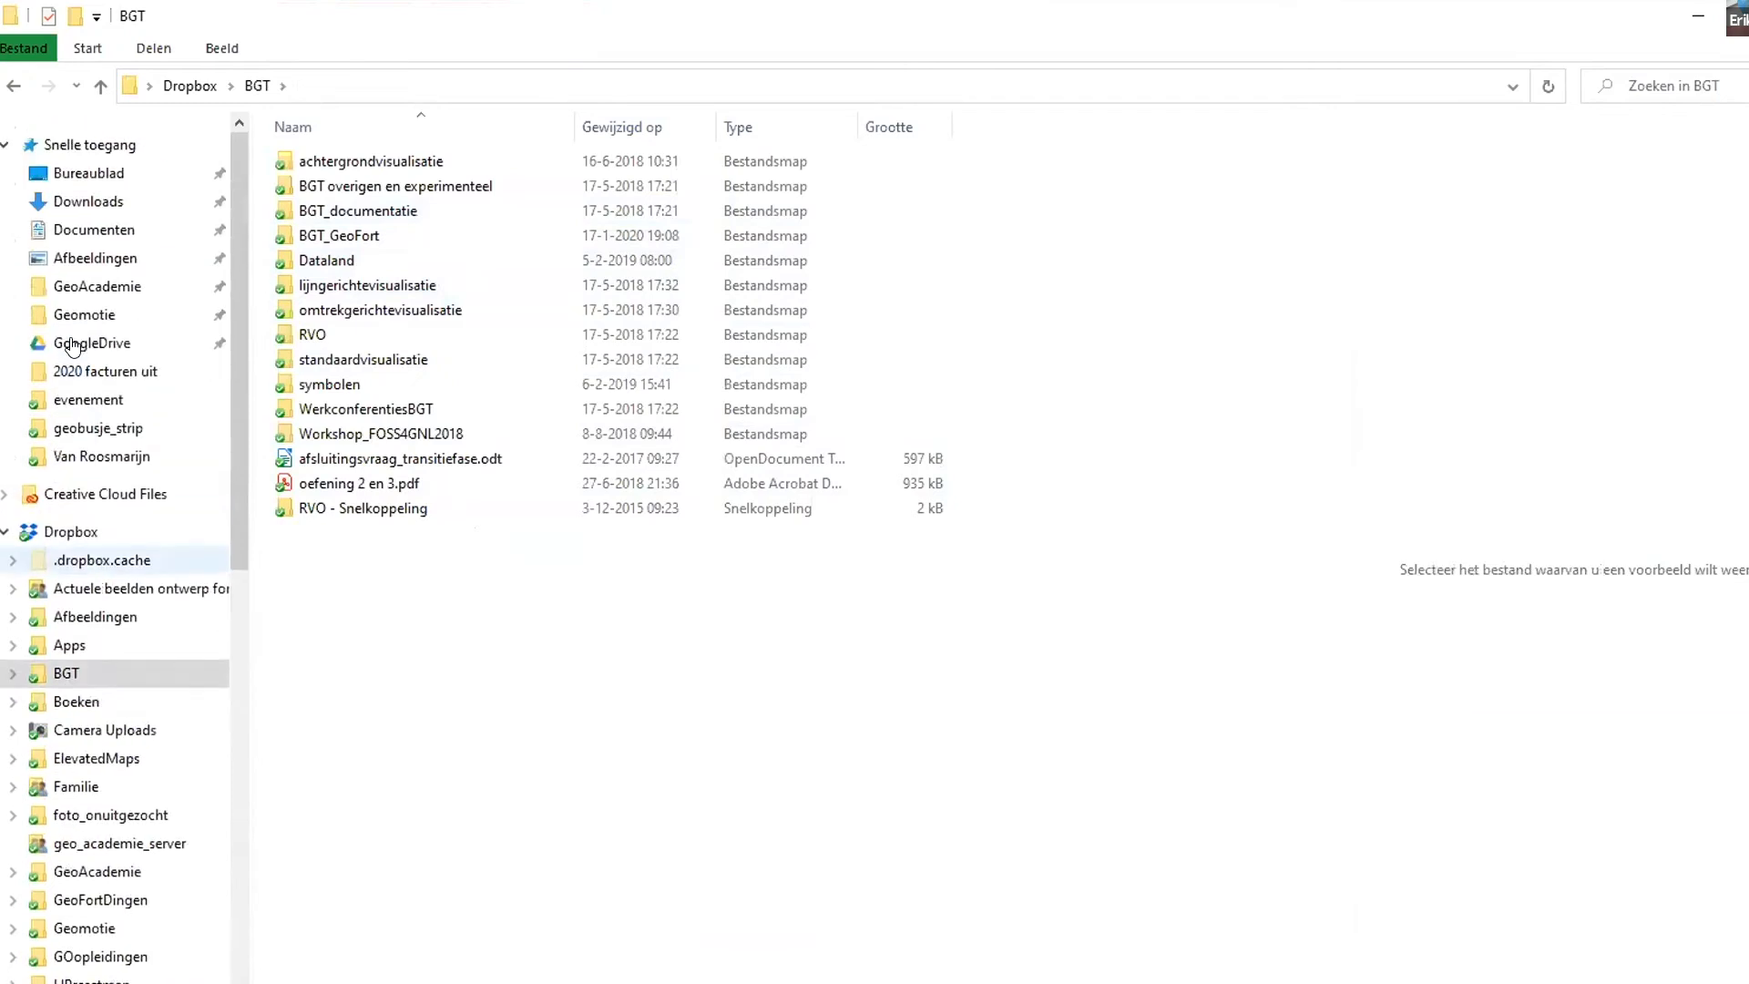
scroll(72, 345, up, 2)
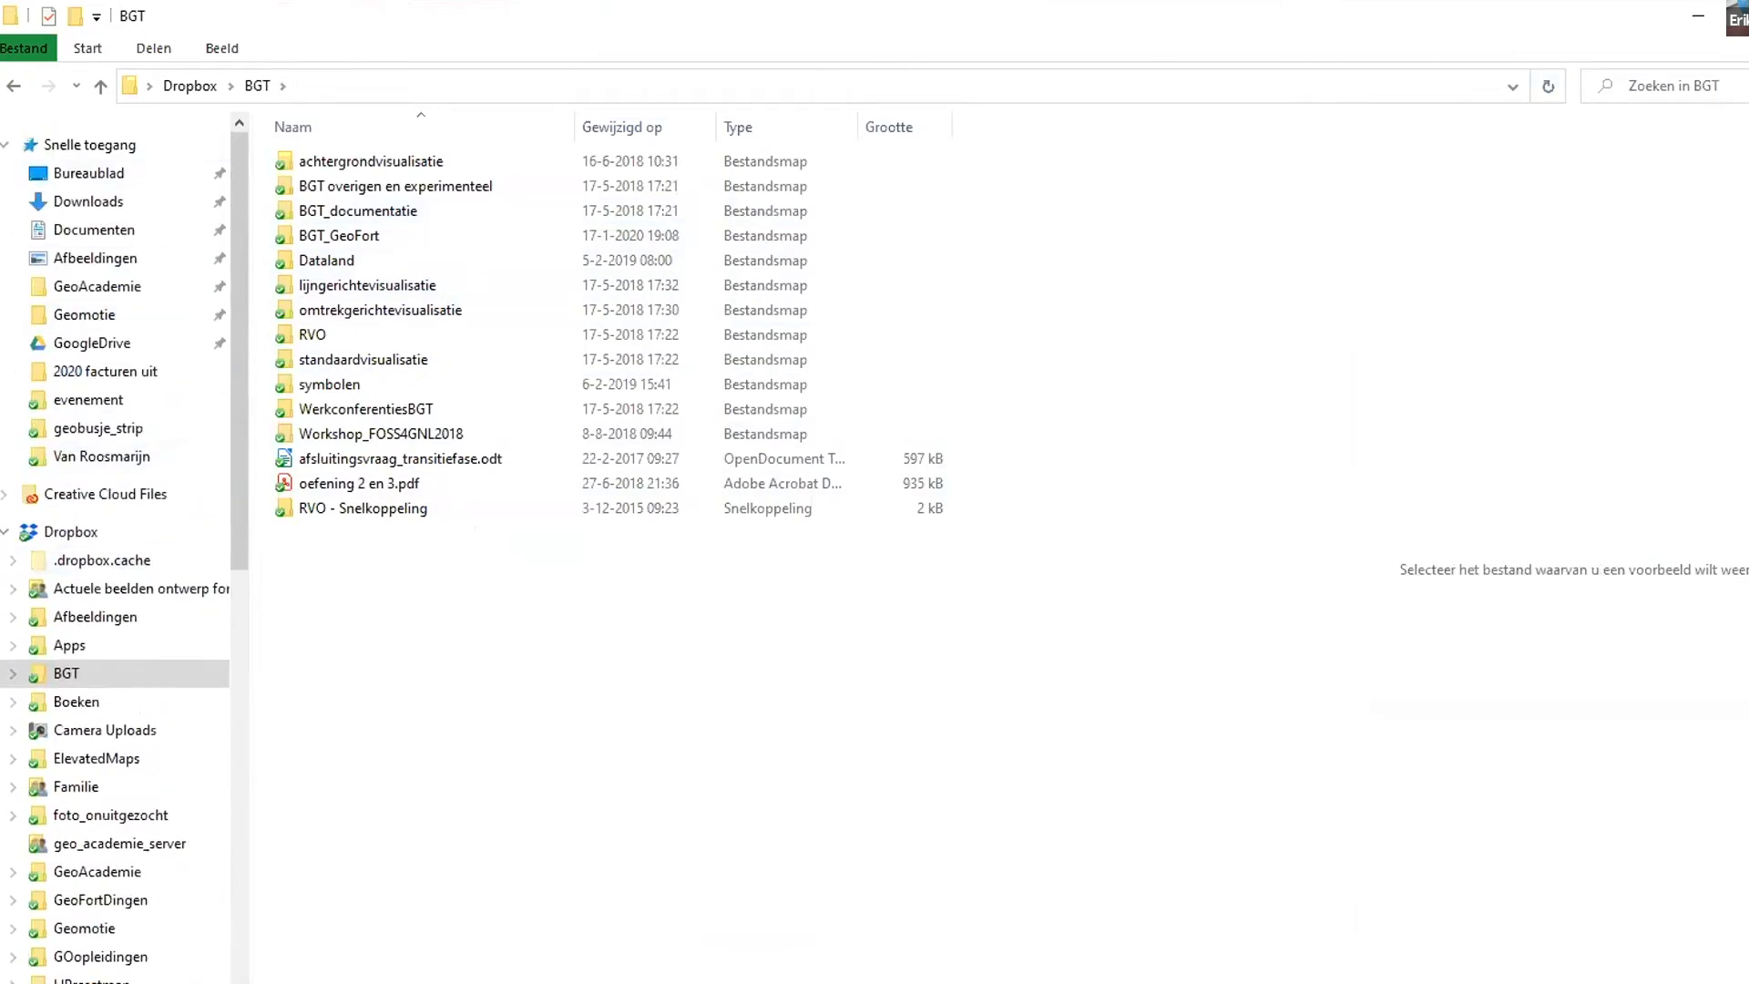
click(1685, 18)
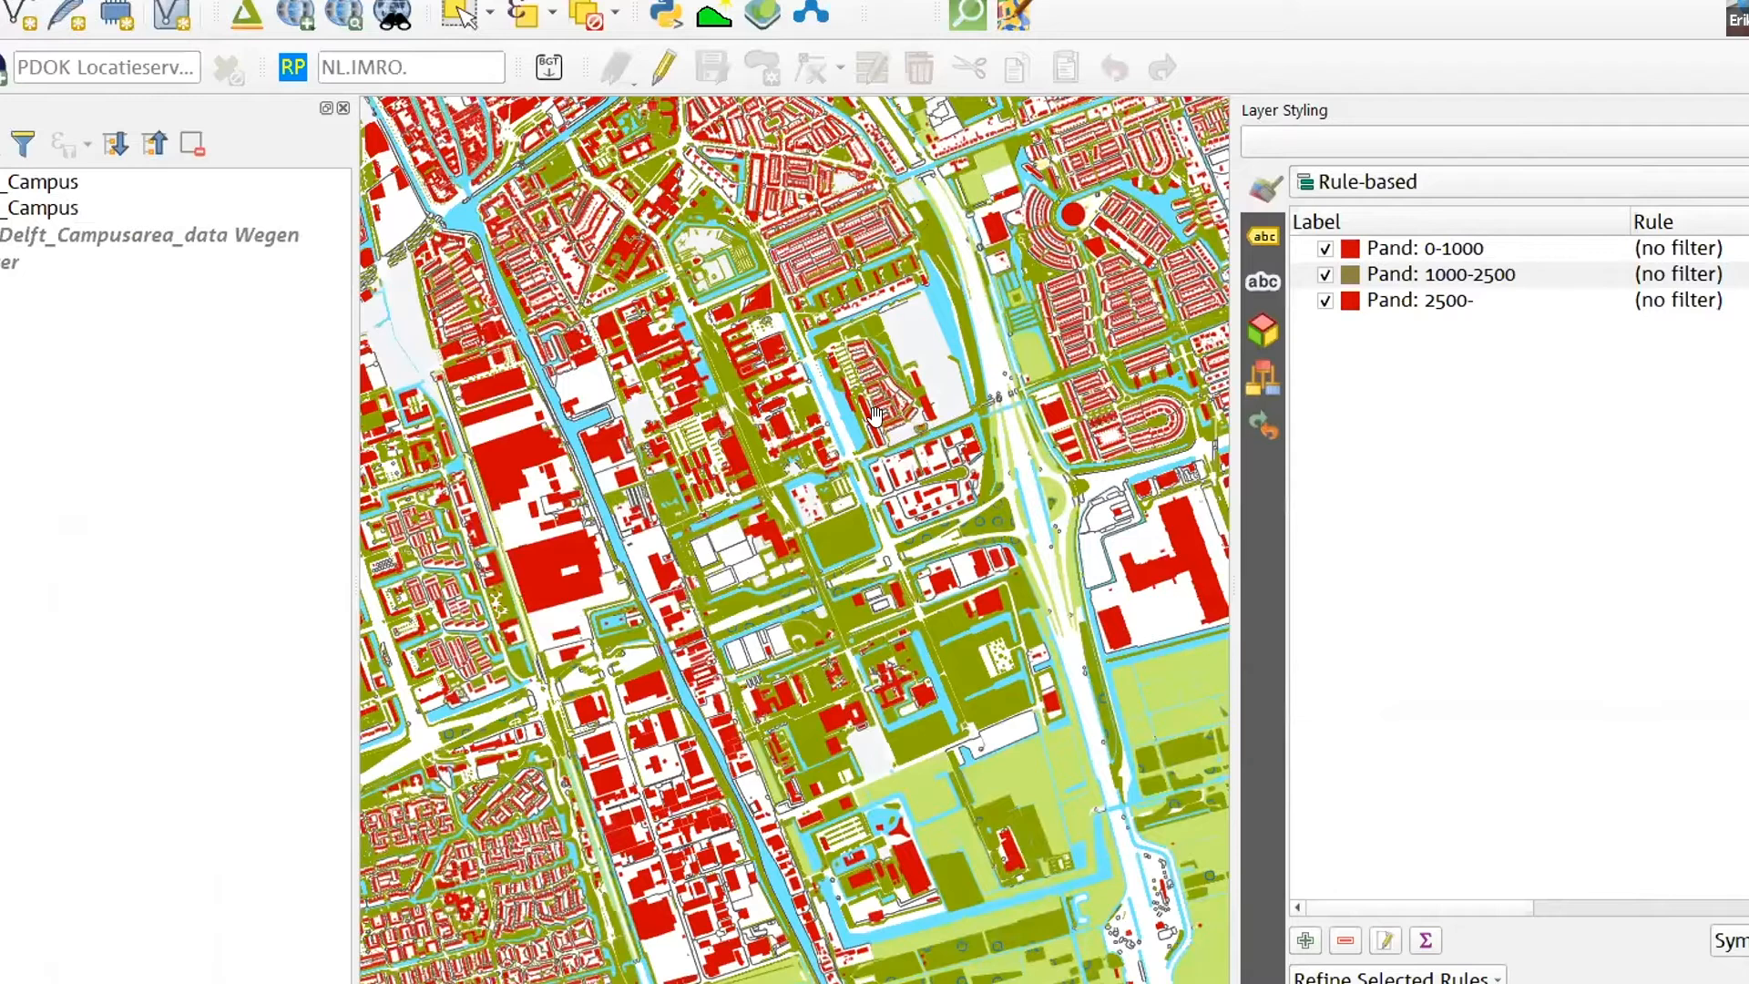
- Expand the second Campus group and its wegdeel (vlak) legend, and select the Voetgangersgebied: vulling class while viewing the inner-city square
drag(765, 534, 784, 583)
scroll(788, 506, up, 3)
scroll(798, 503, up, 4)
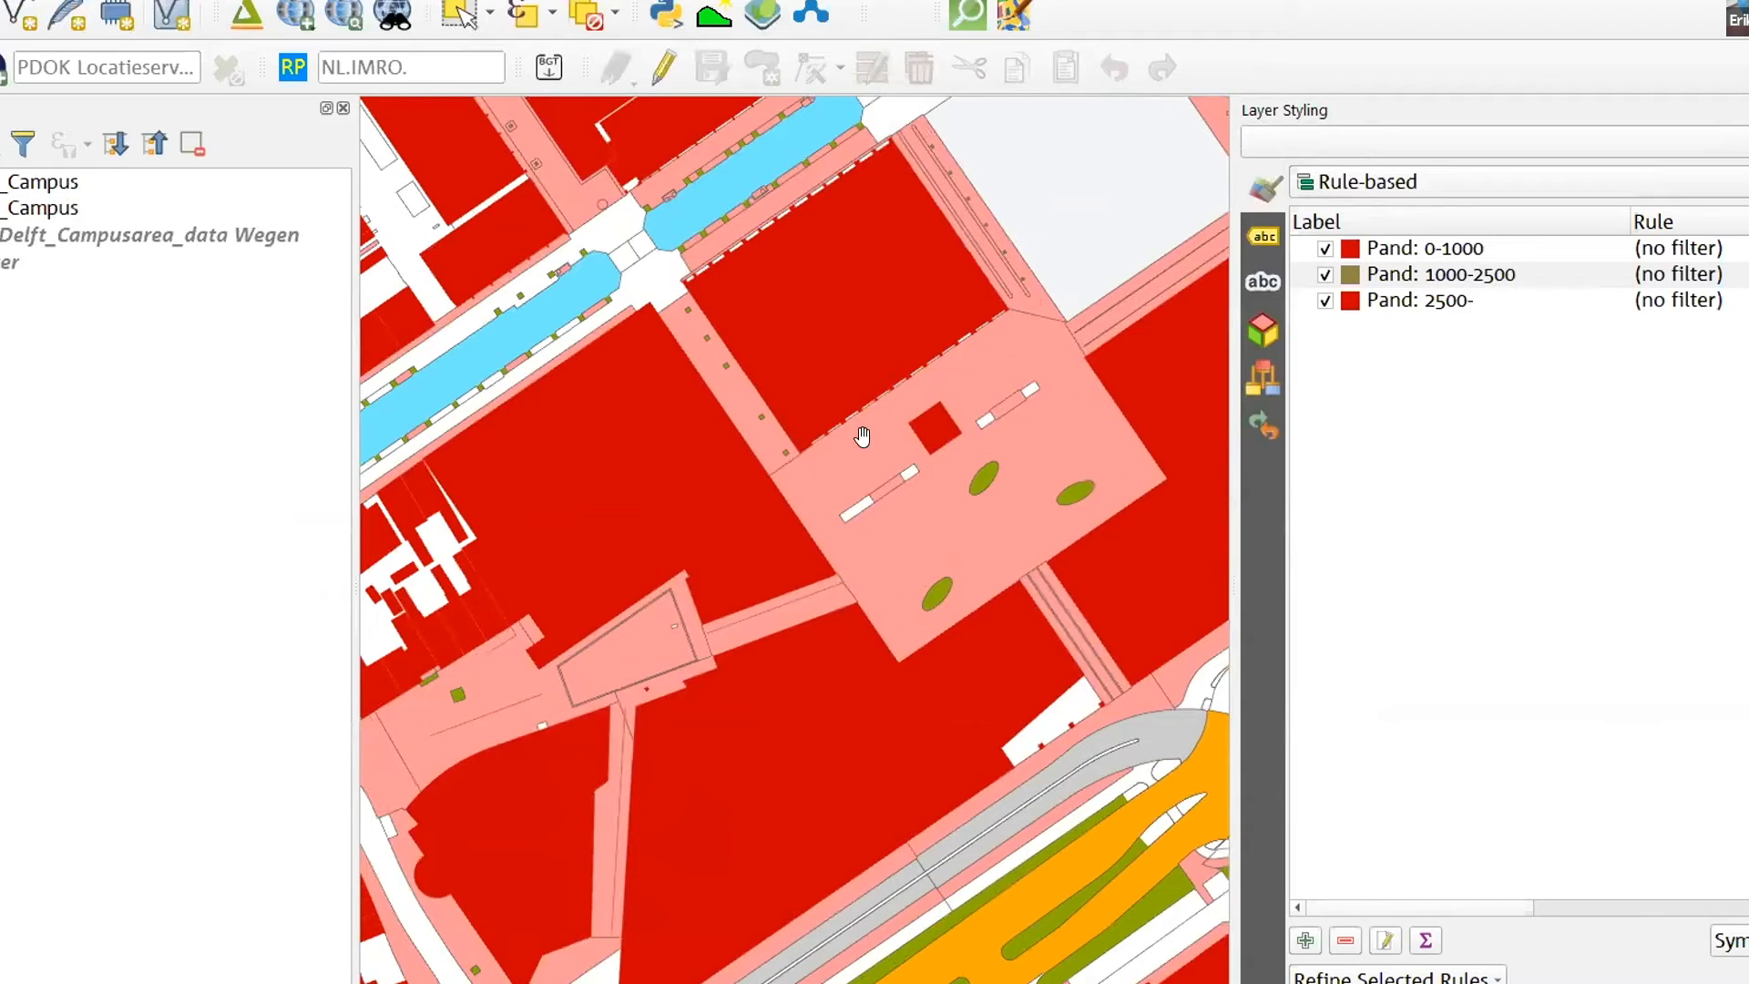
drag(1009, 510, 889, 449)
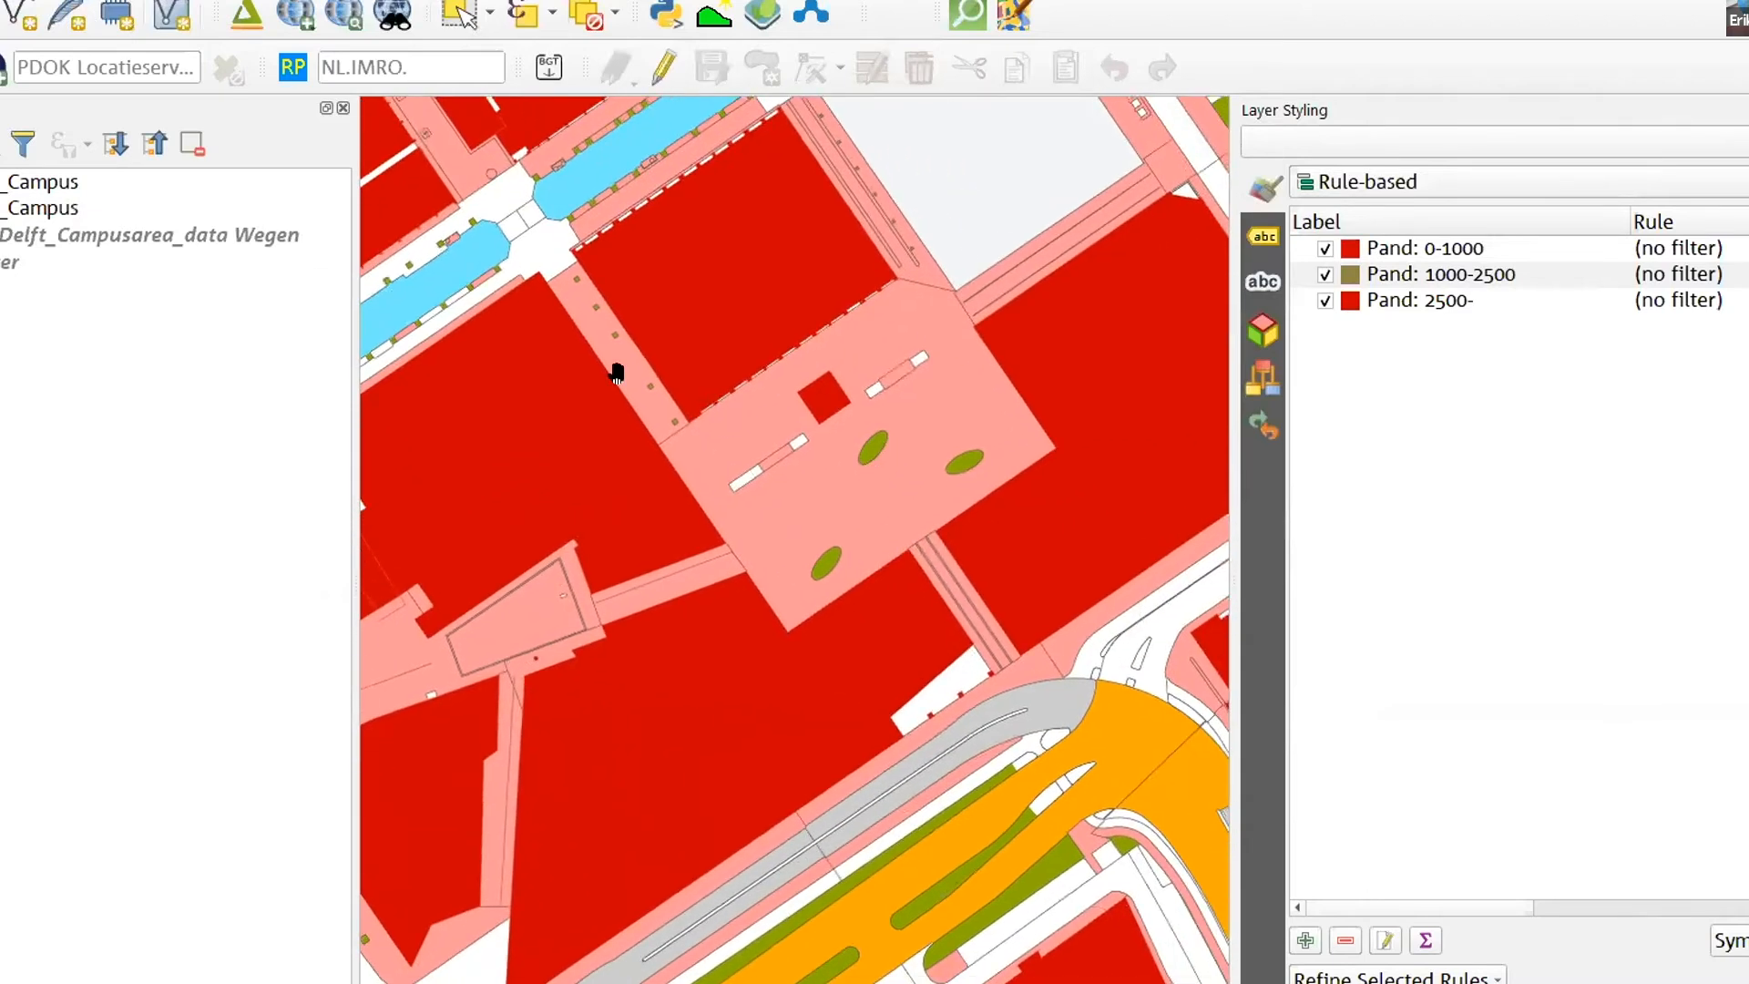
click(1, 208)
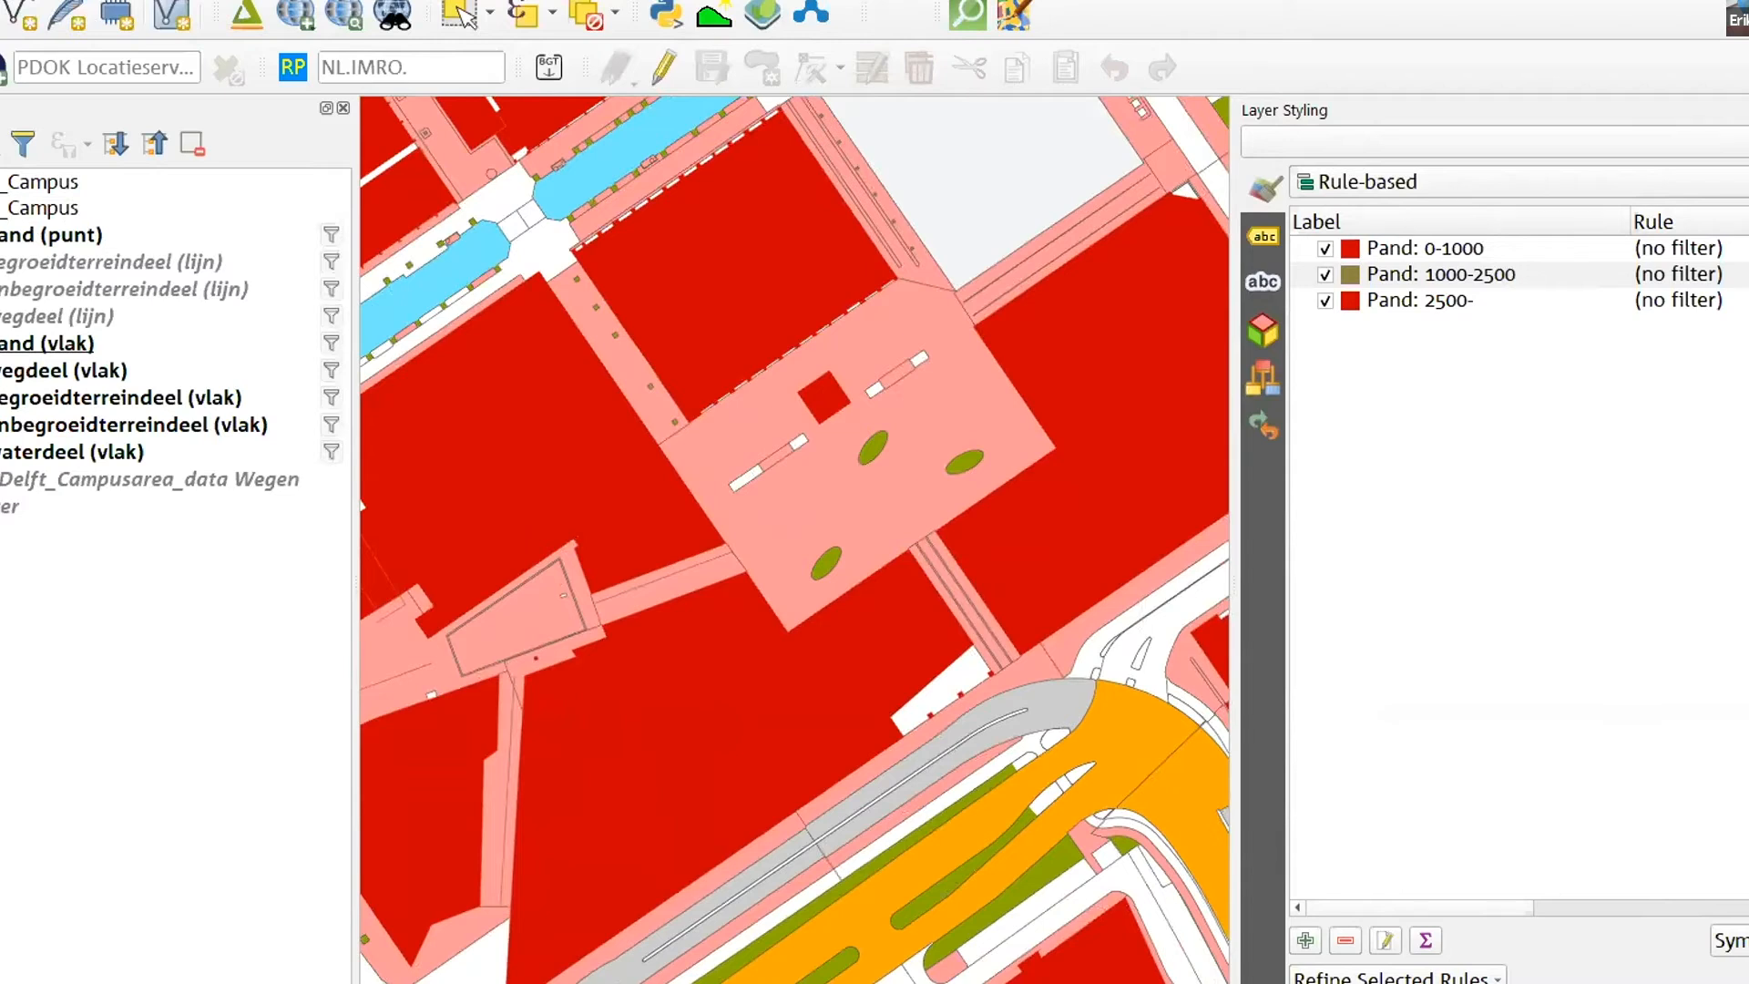
click(1, 370)
scroll(153, 482, down, 5)
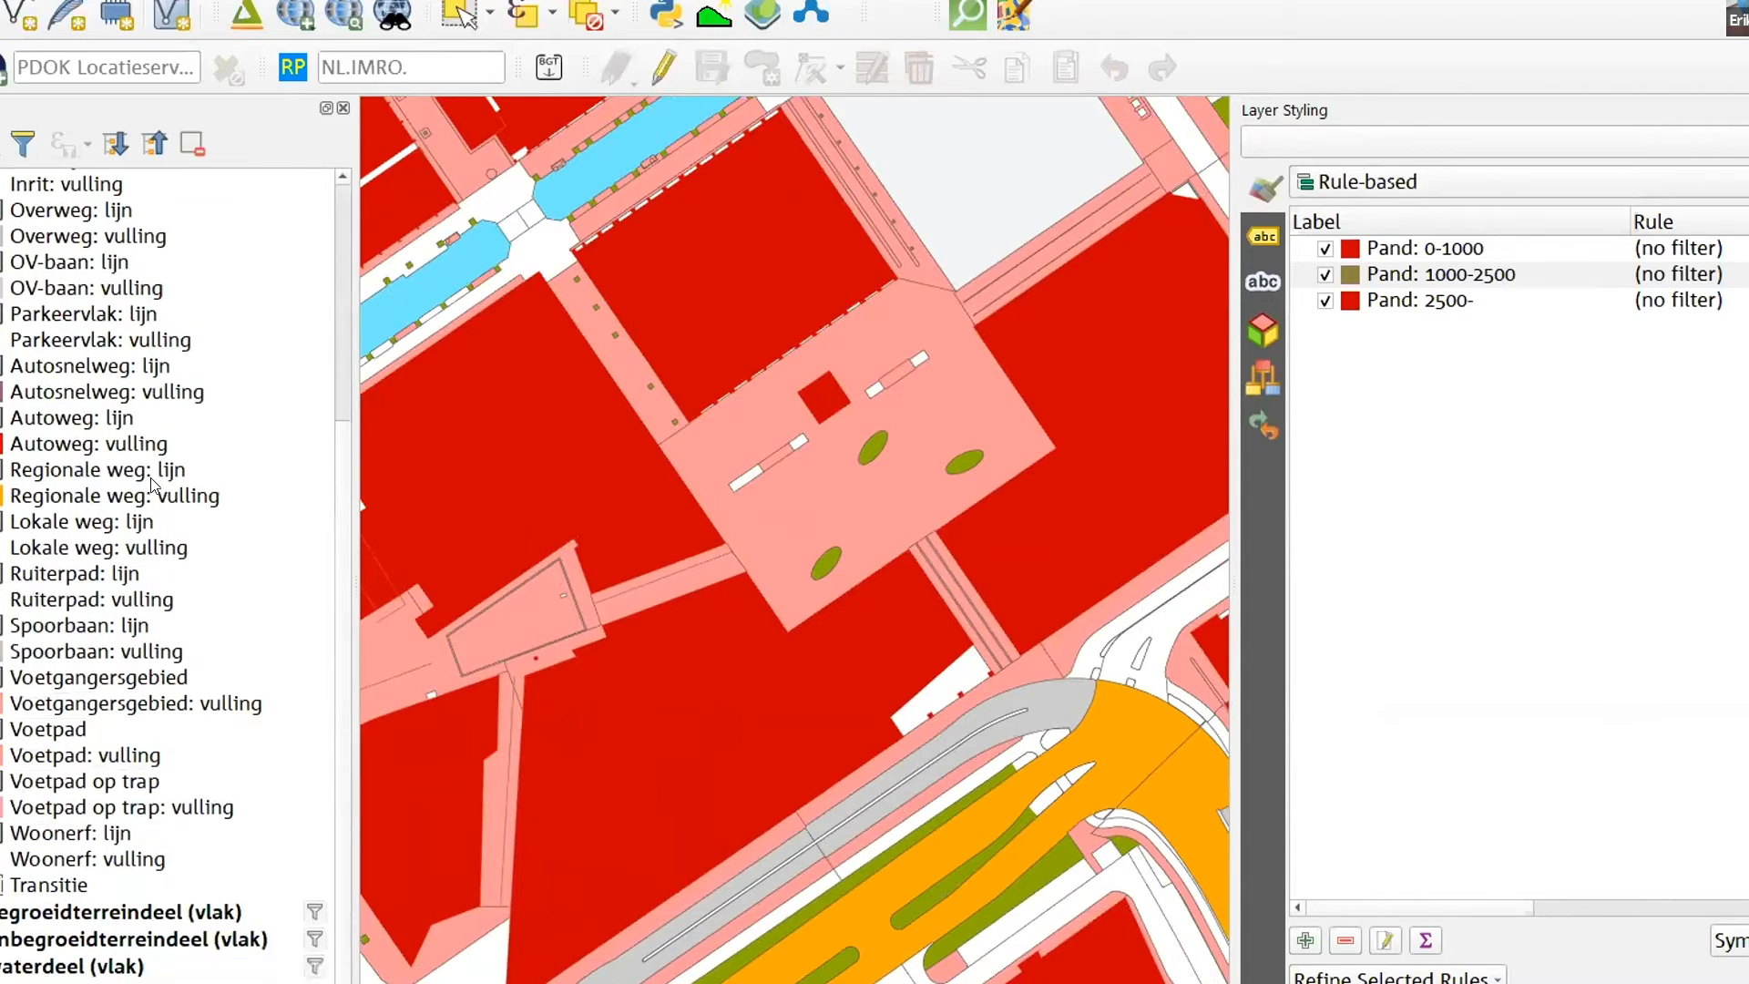
click(17, 707)
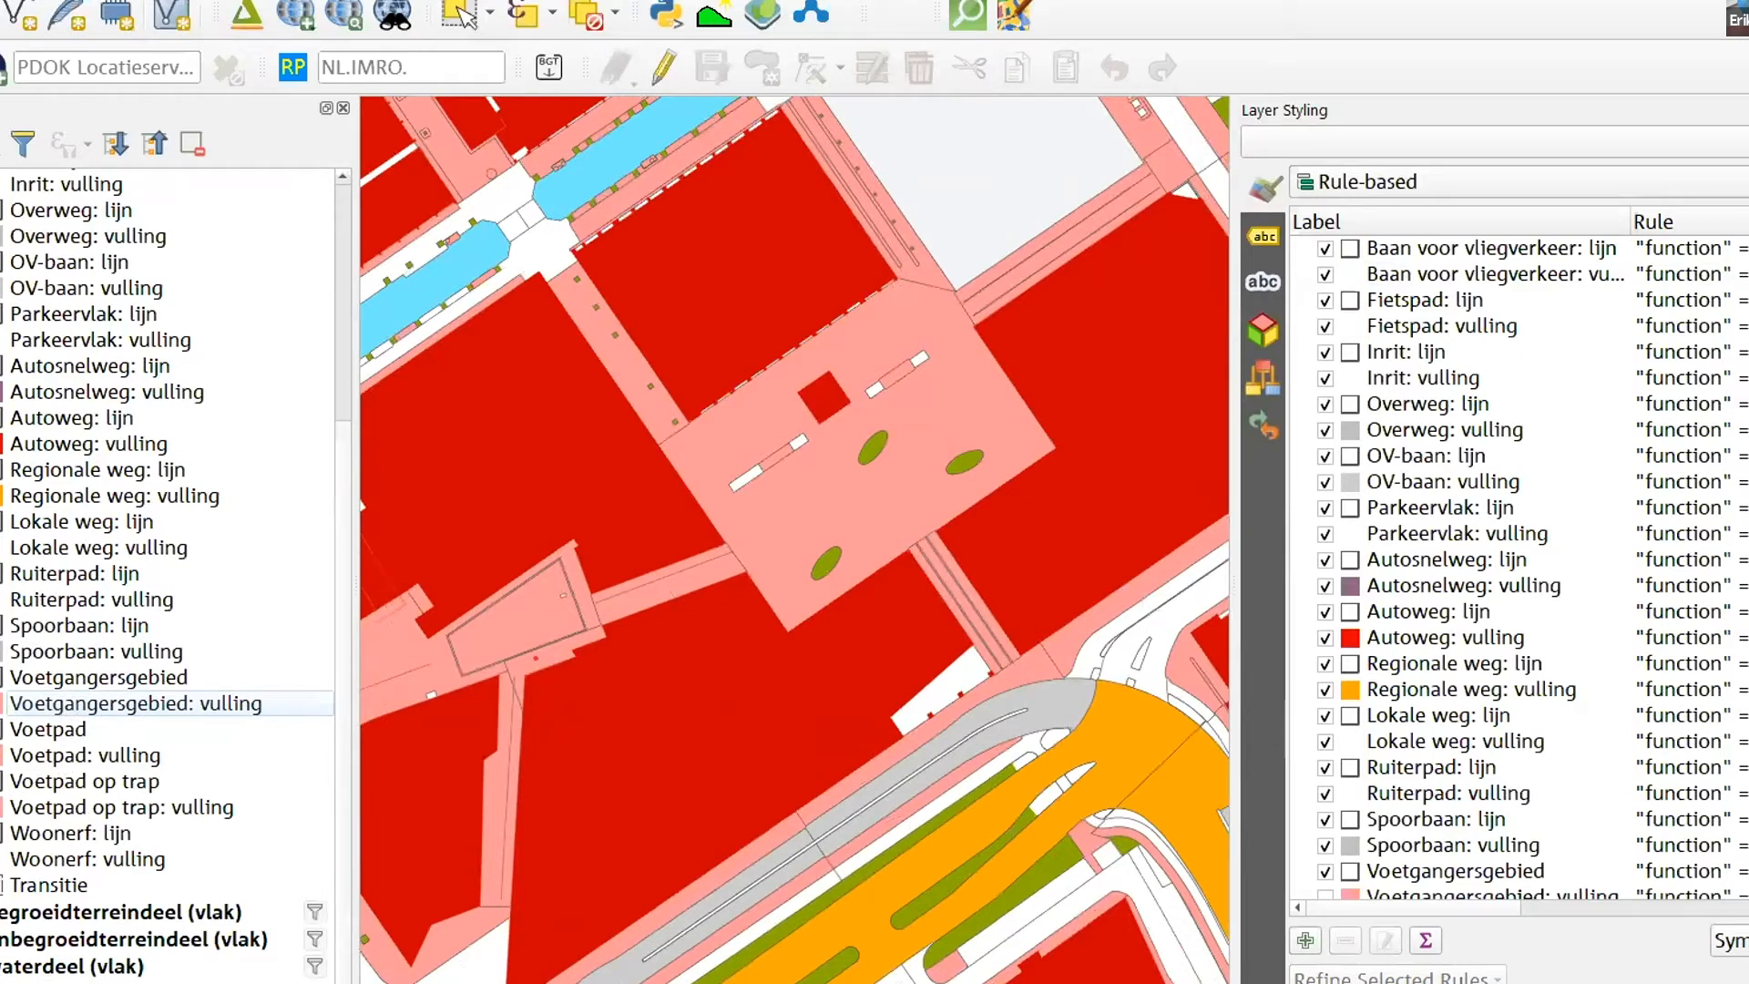
- Compare the road function classes of wegdeel (vlak) with the pedestrian areas and roads drawn around the square
scroll(106, 578, up, 3)
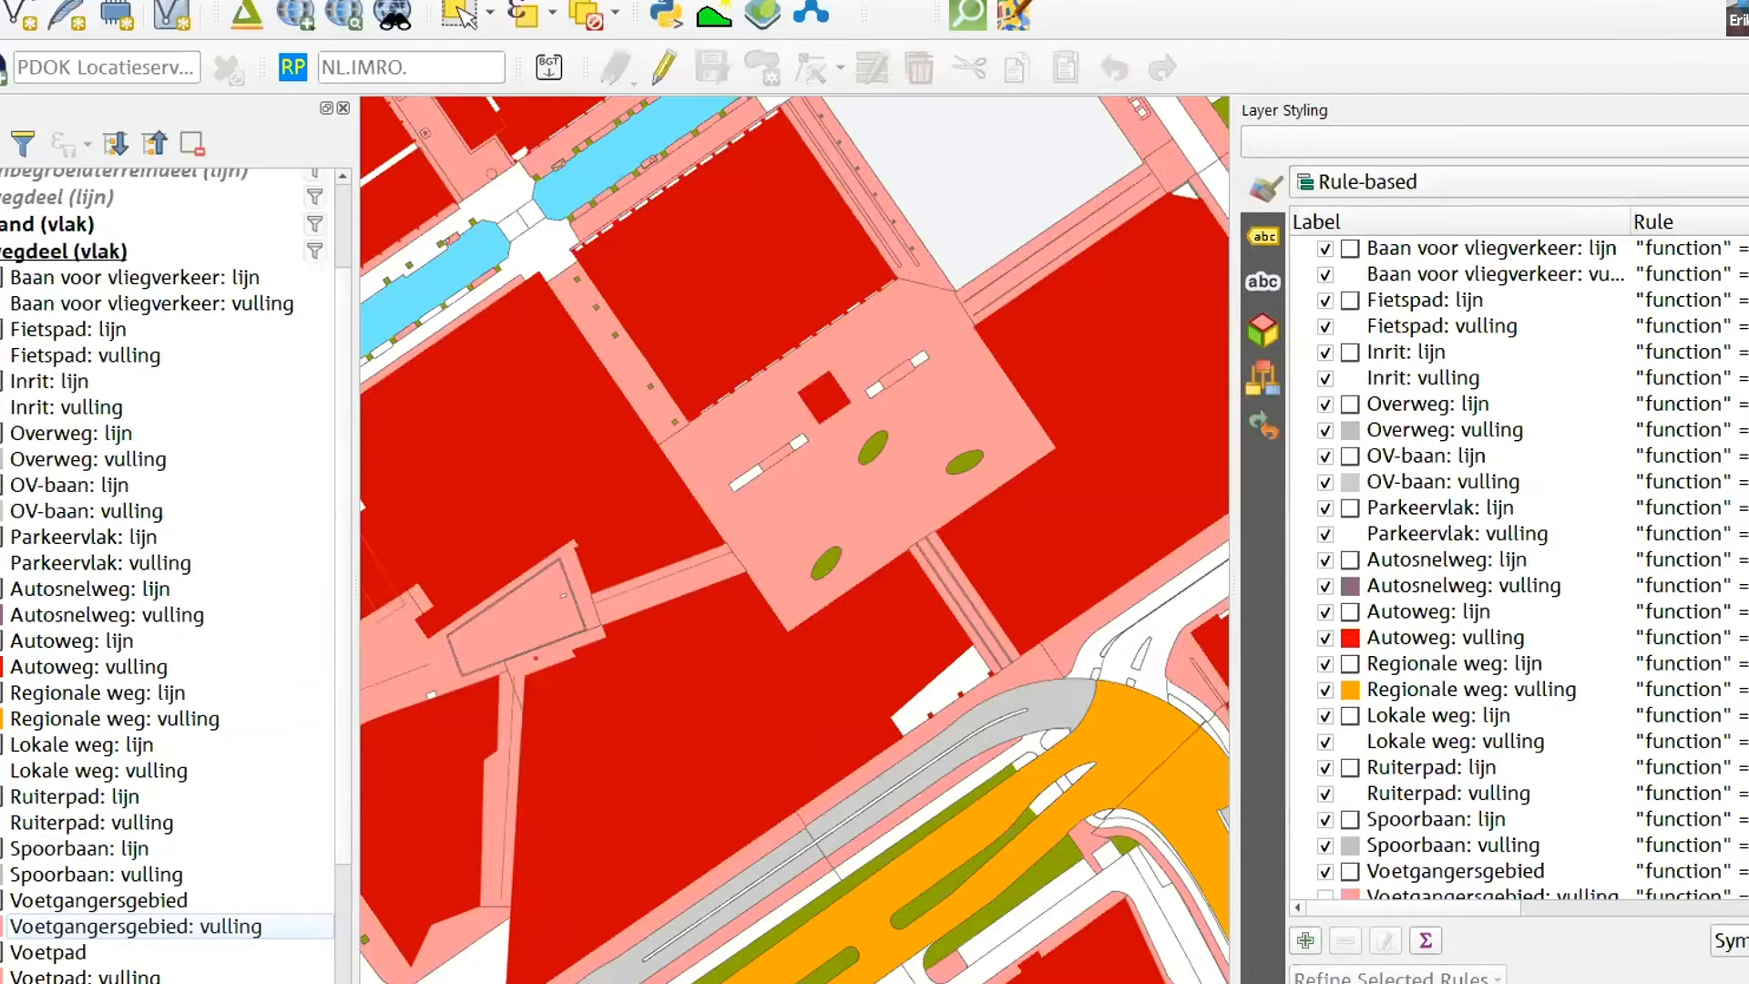
scroll(78, 317, down, 3)
drag(615, 529, 547, 484)
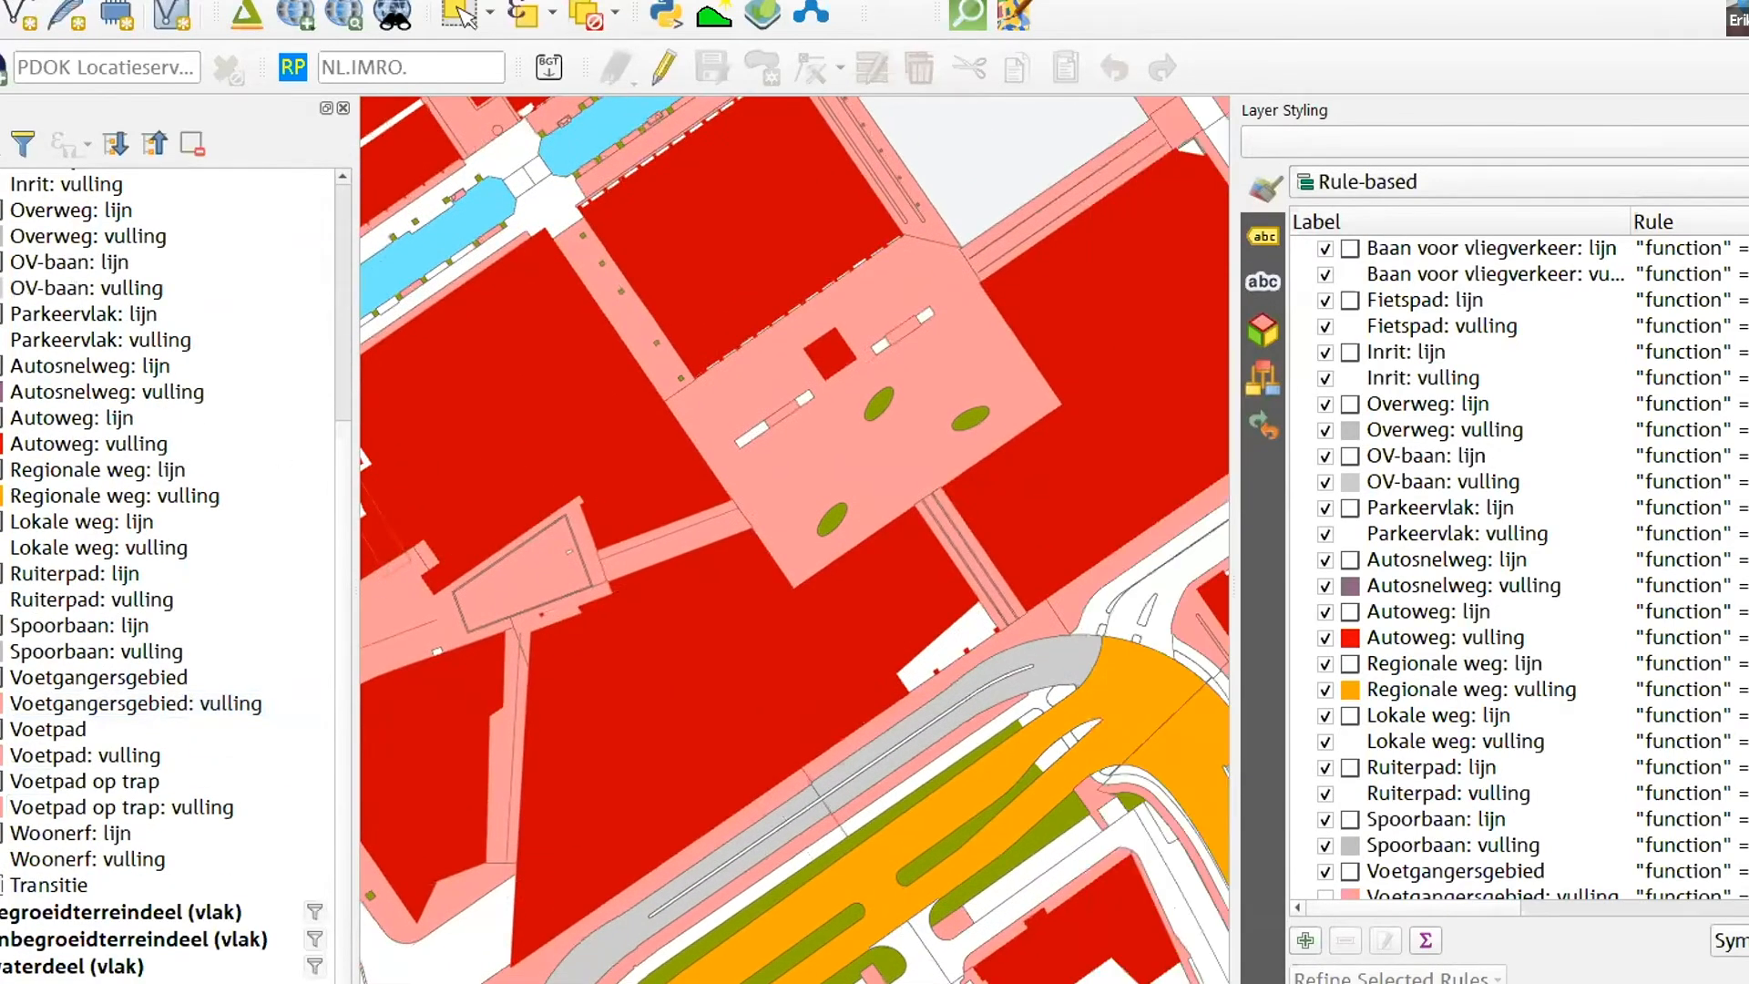
drag(612, 679, 523, 722)
drag(772, 623, 770, 572)
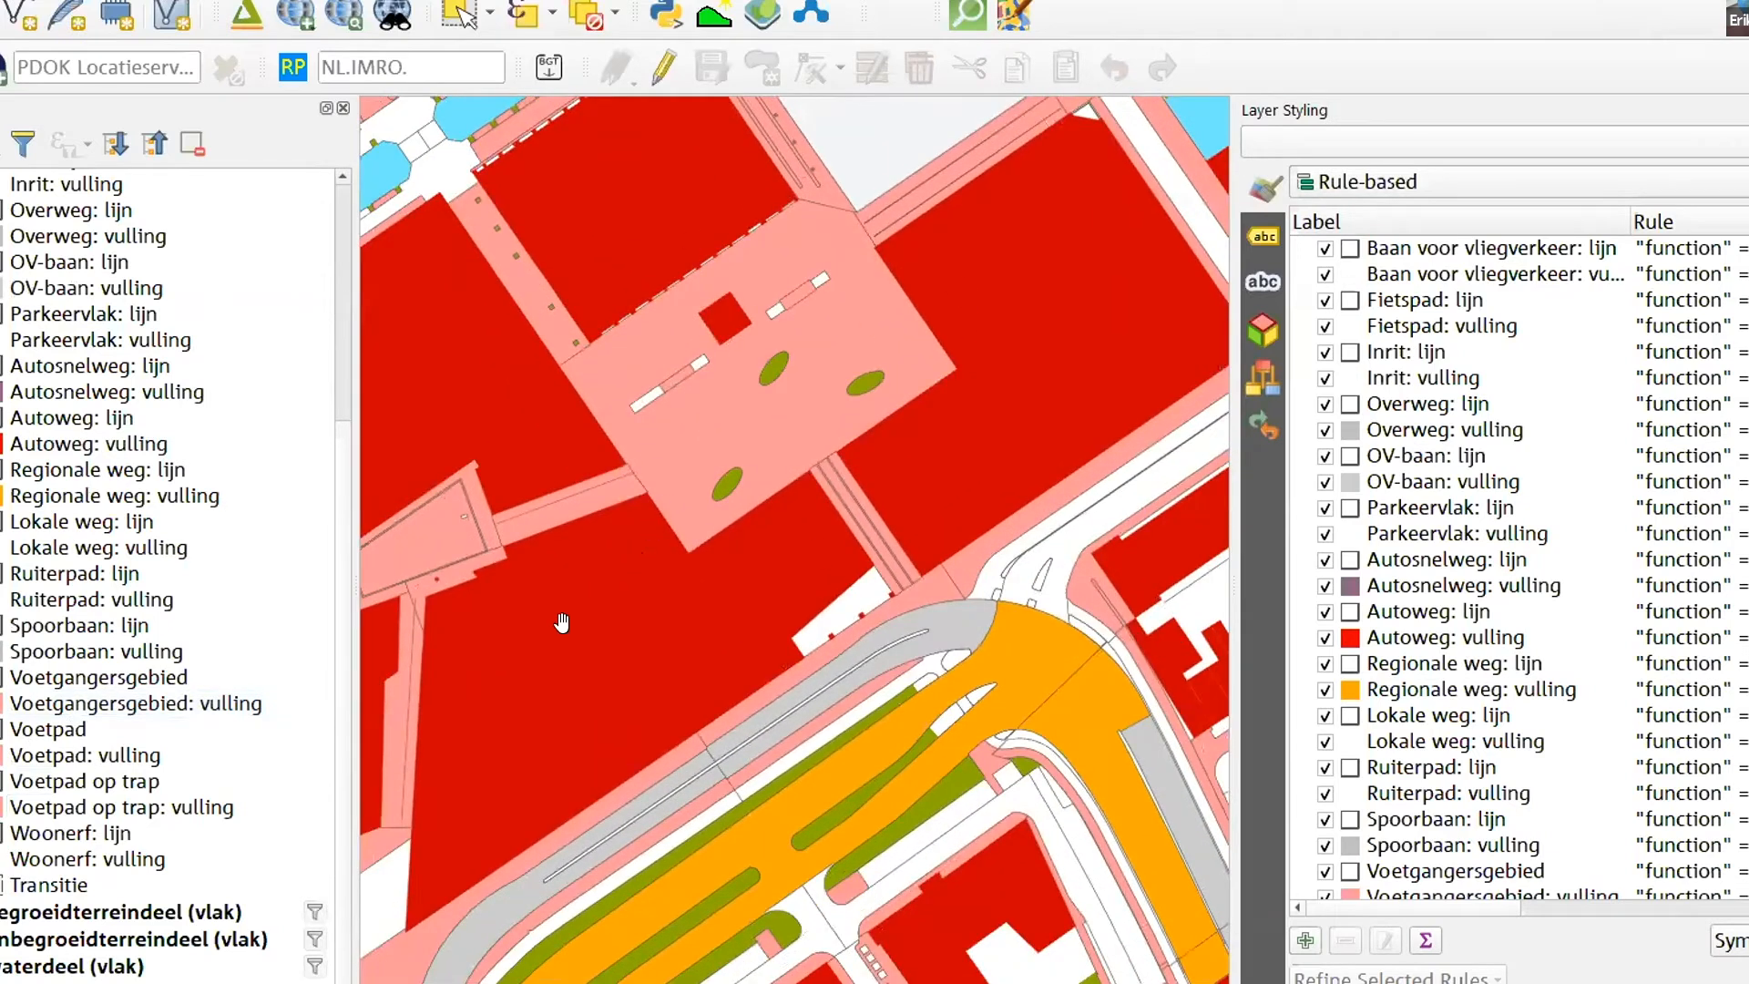
drag(715, 450, 788, 528)
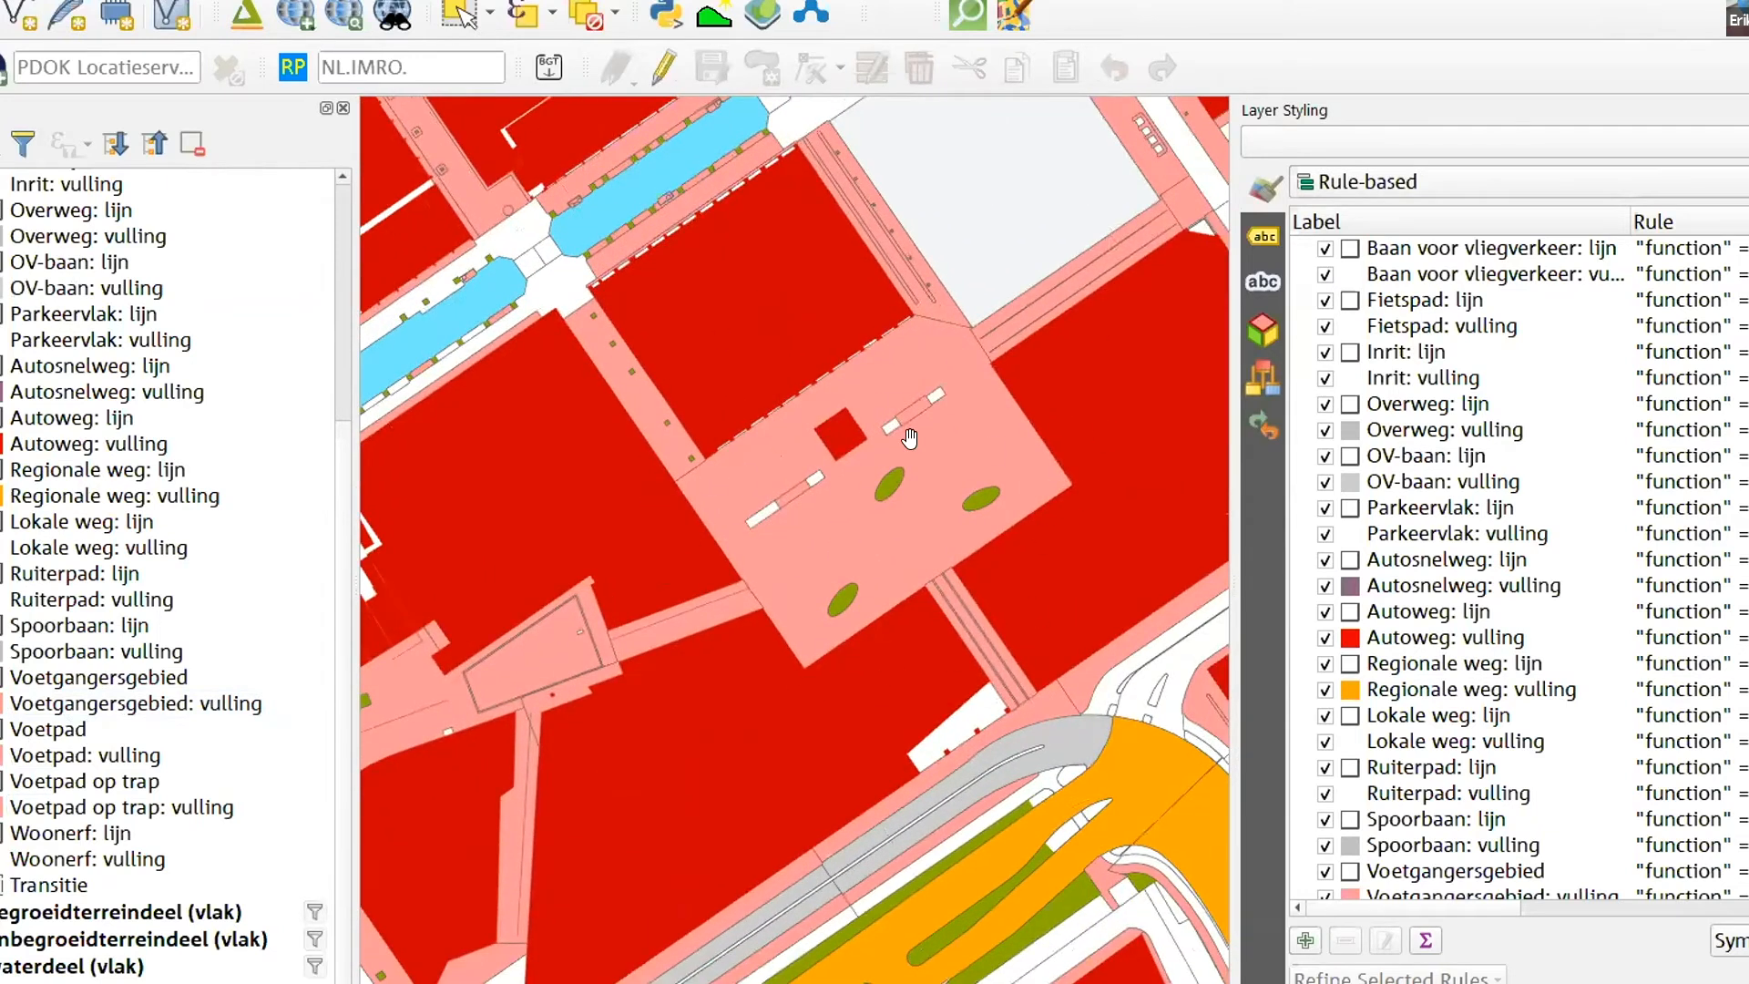
drag(909, 438, 838, 418)
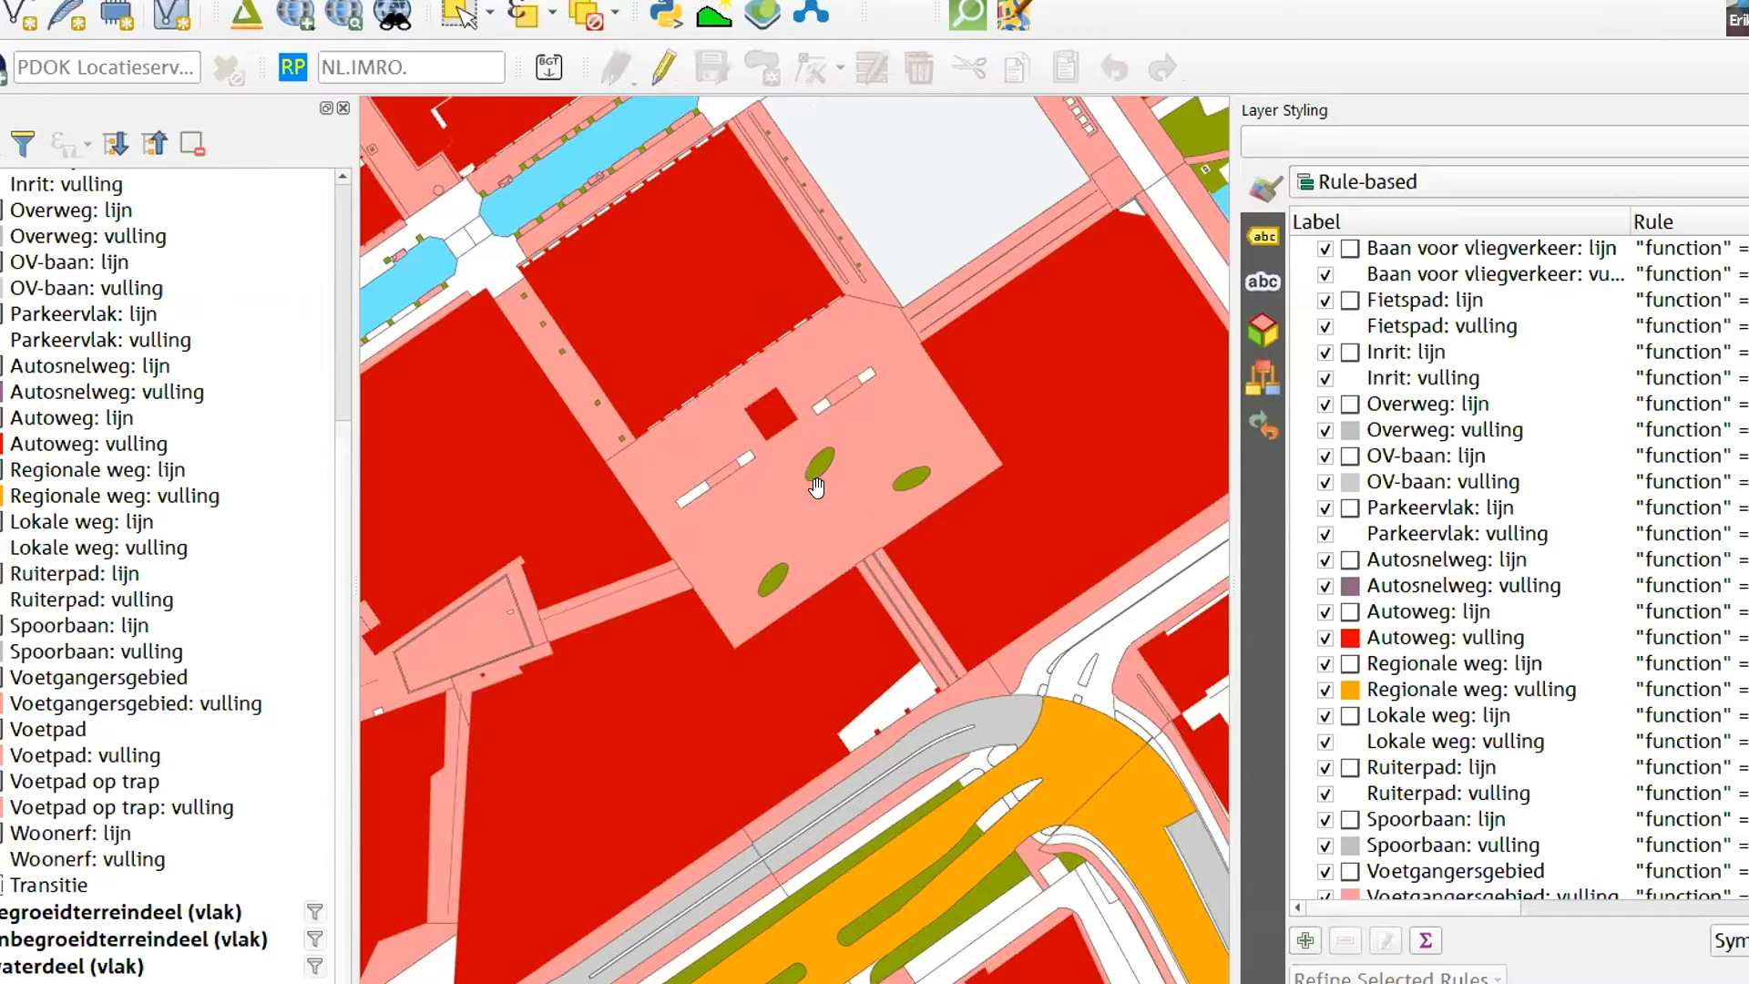
- Examine how roads, water and buildings are drawn at smaller scales and around the wedge-shaped campus building
scroll(819, 487, down, 3)
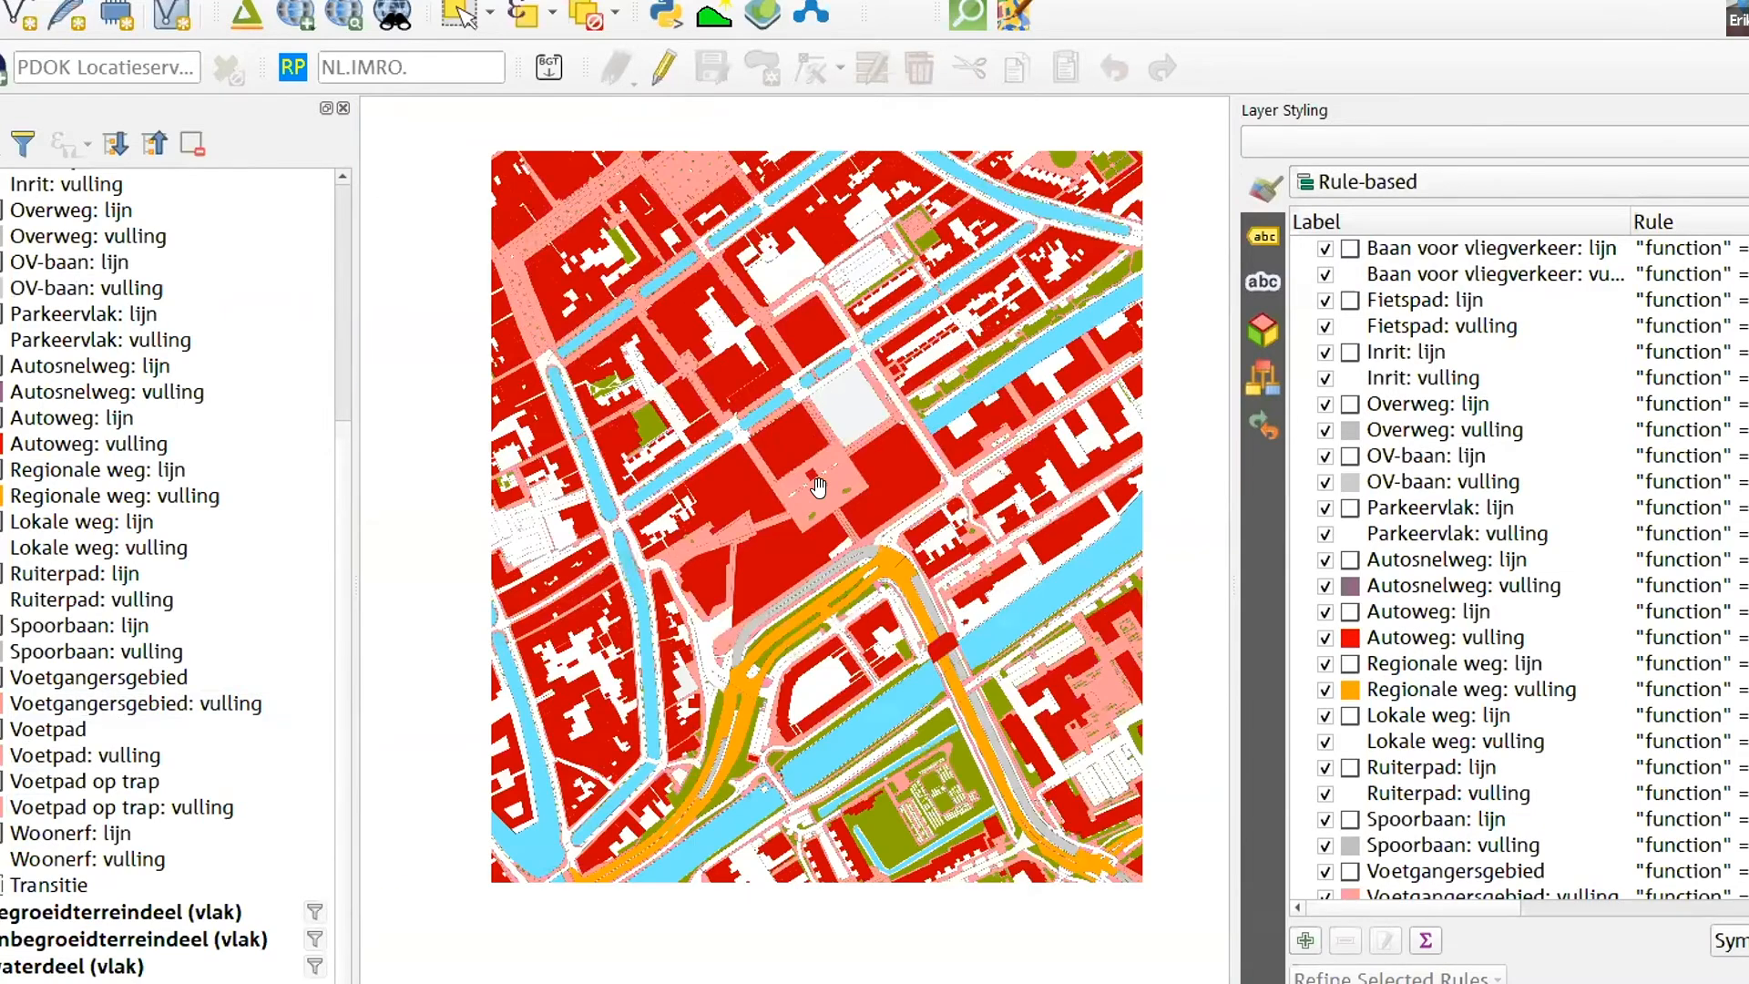
scroll(735, 506, down, 2)
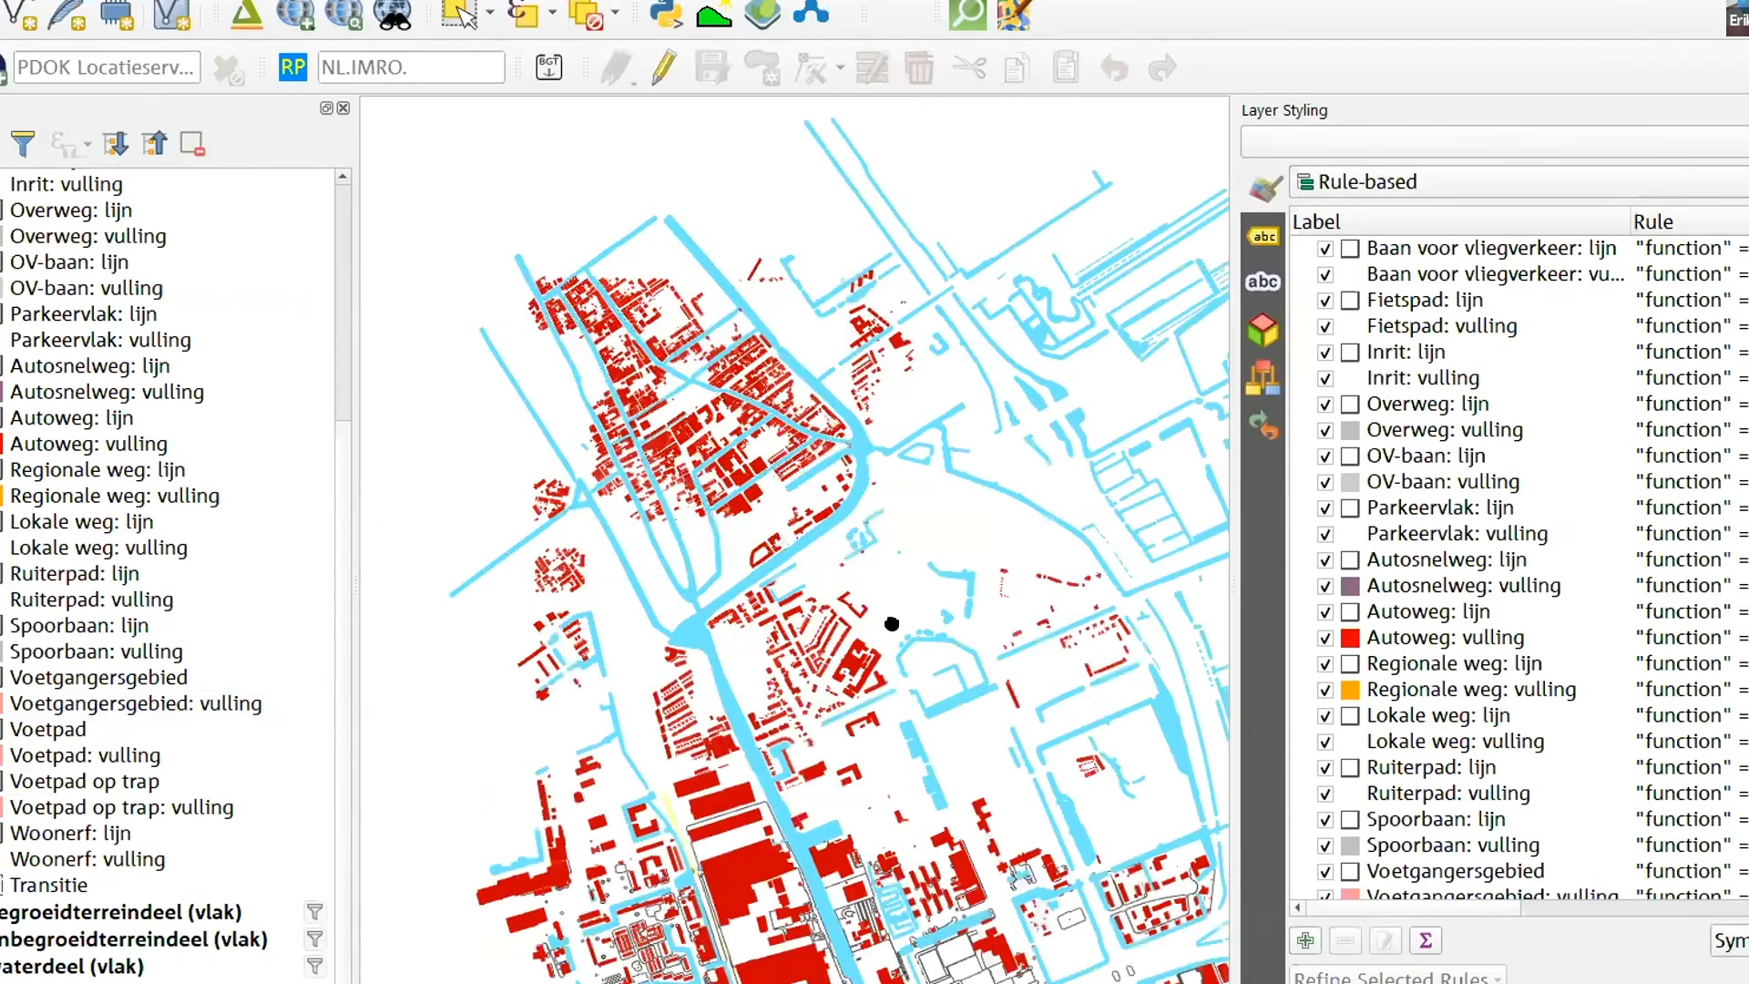
scroll(839, 572, up, 3)
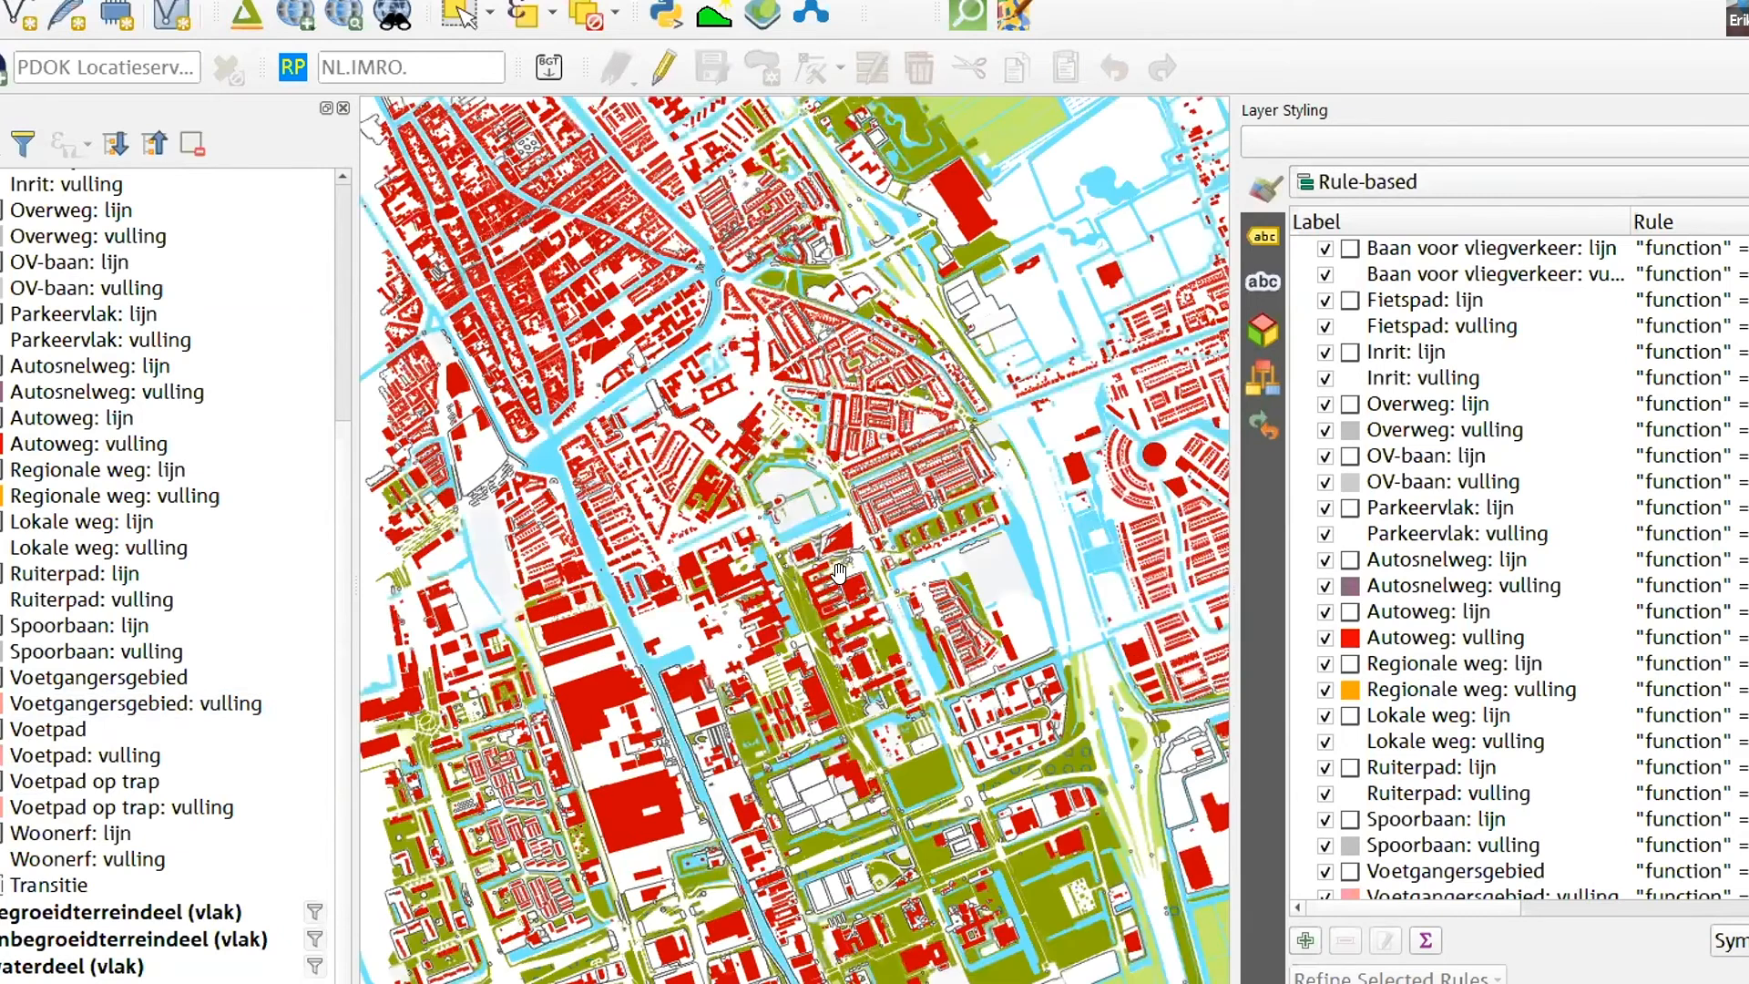
scroll(839, 572, up, 4)
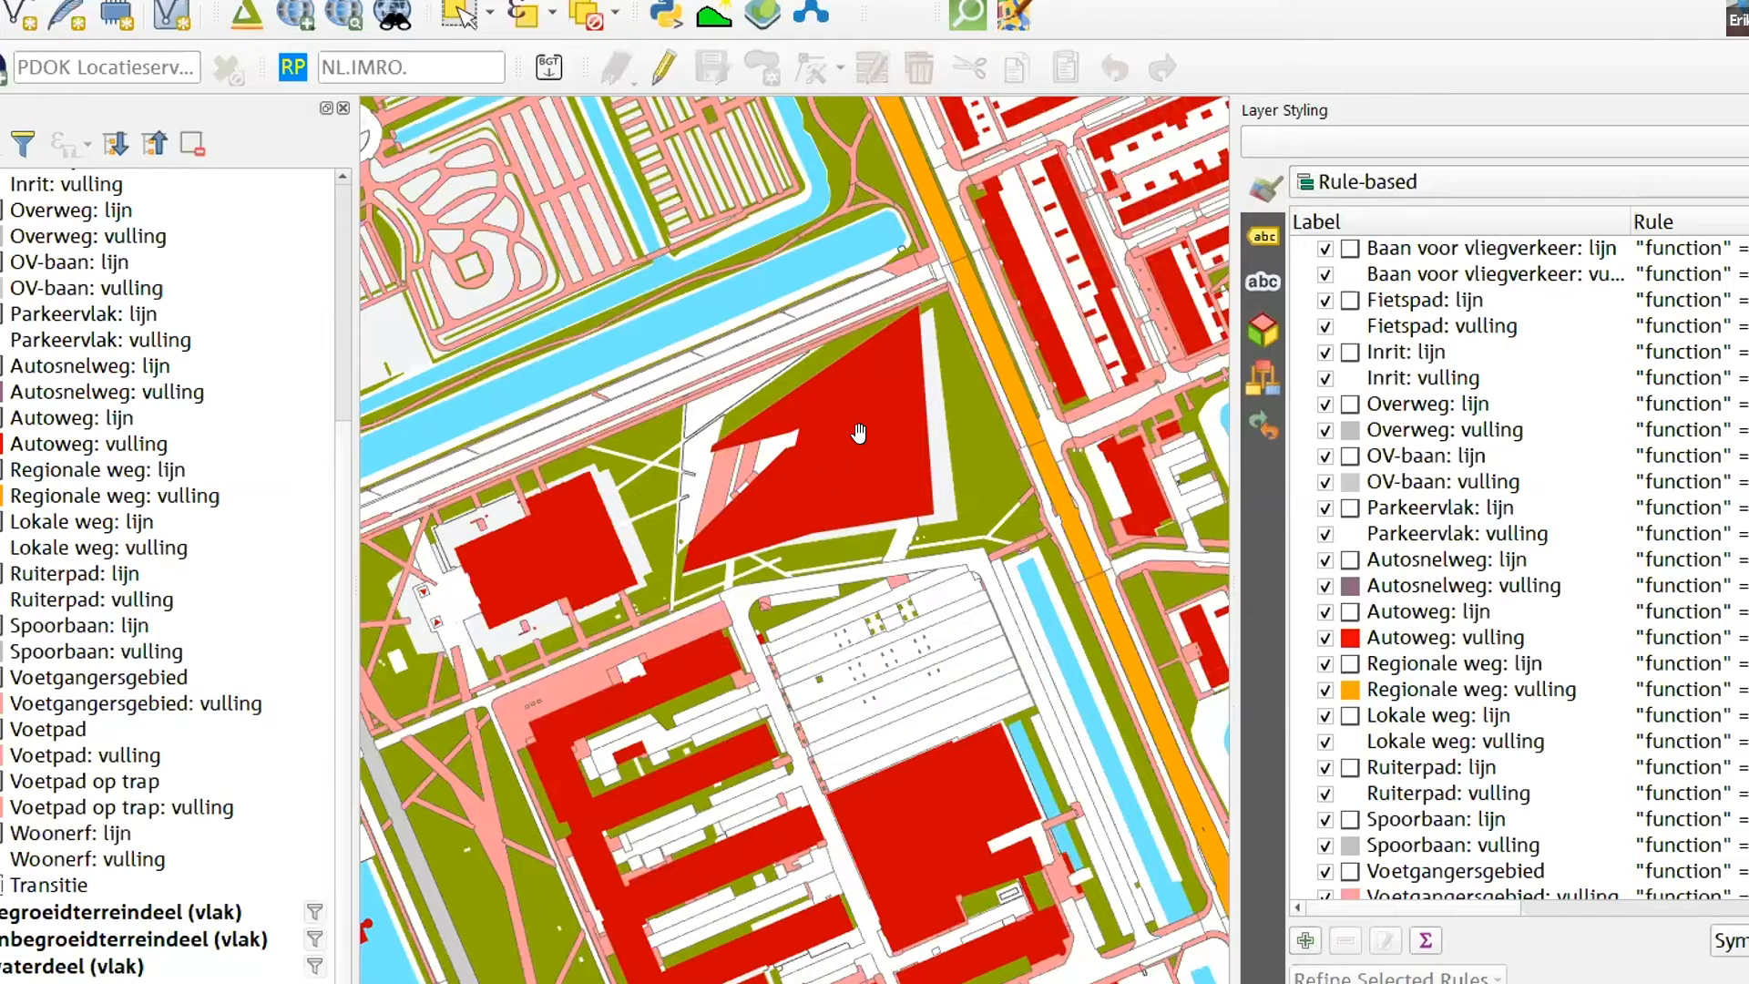
scroll(807, 441, down, 2)
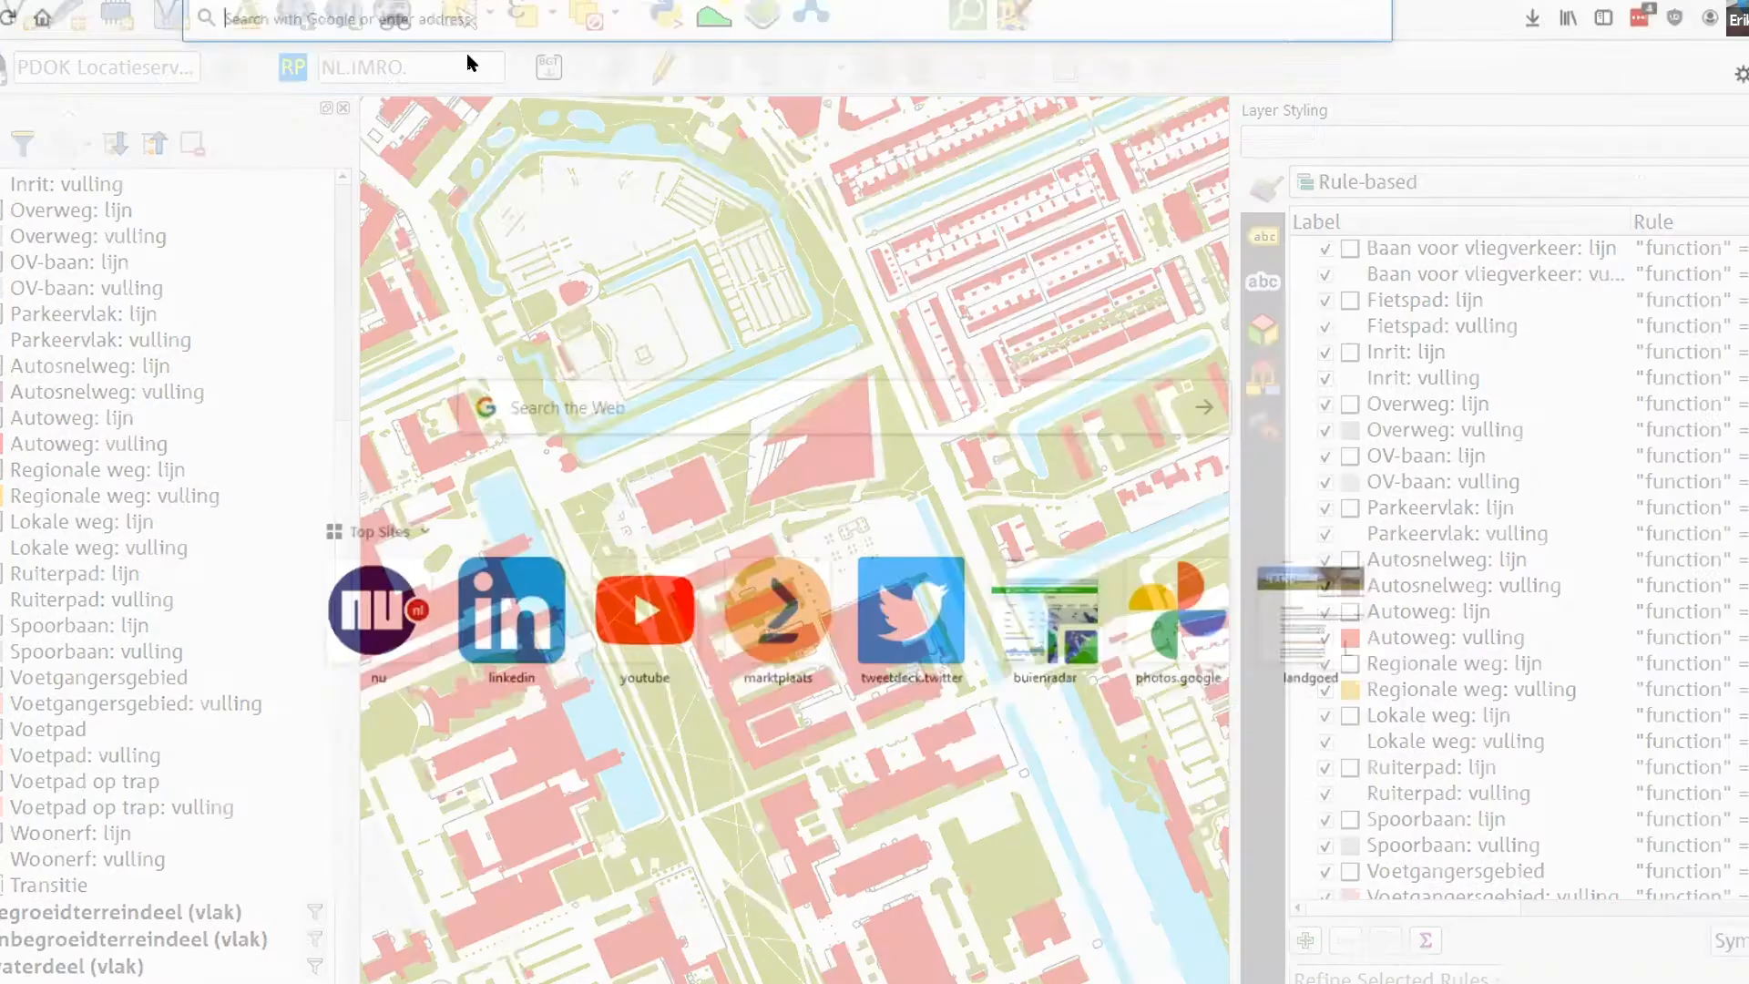
- Switch to the web browser, open Google Maps and search for geofort
key(ctrl+l)
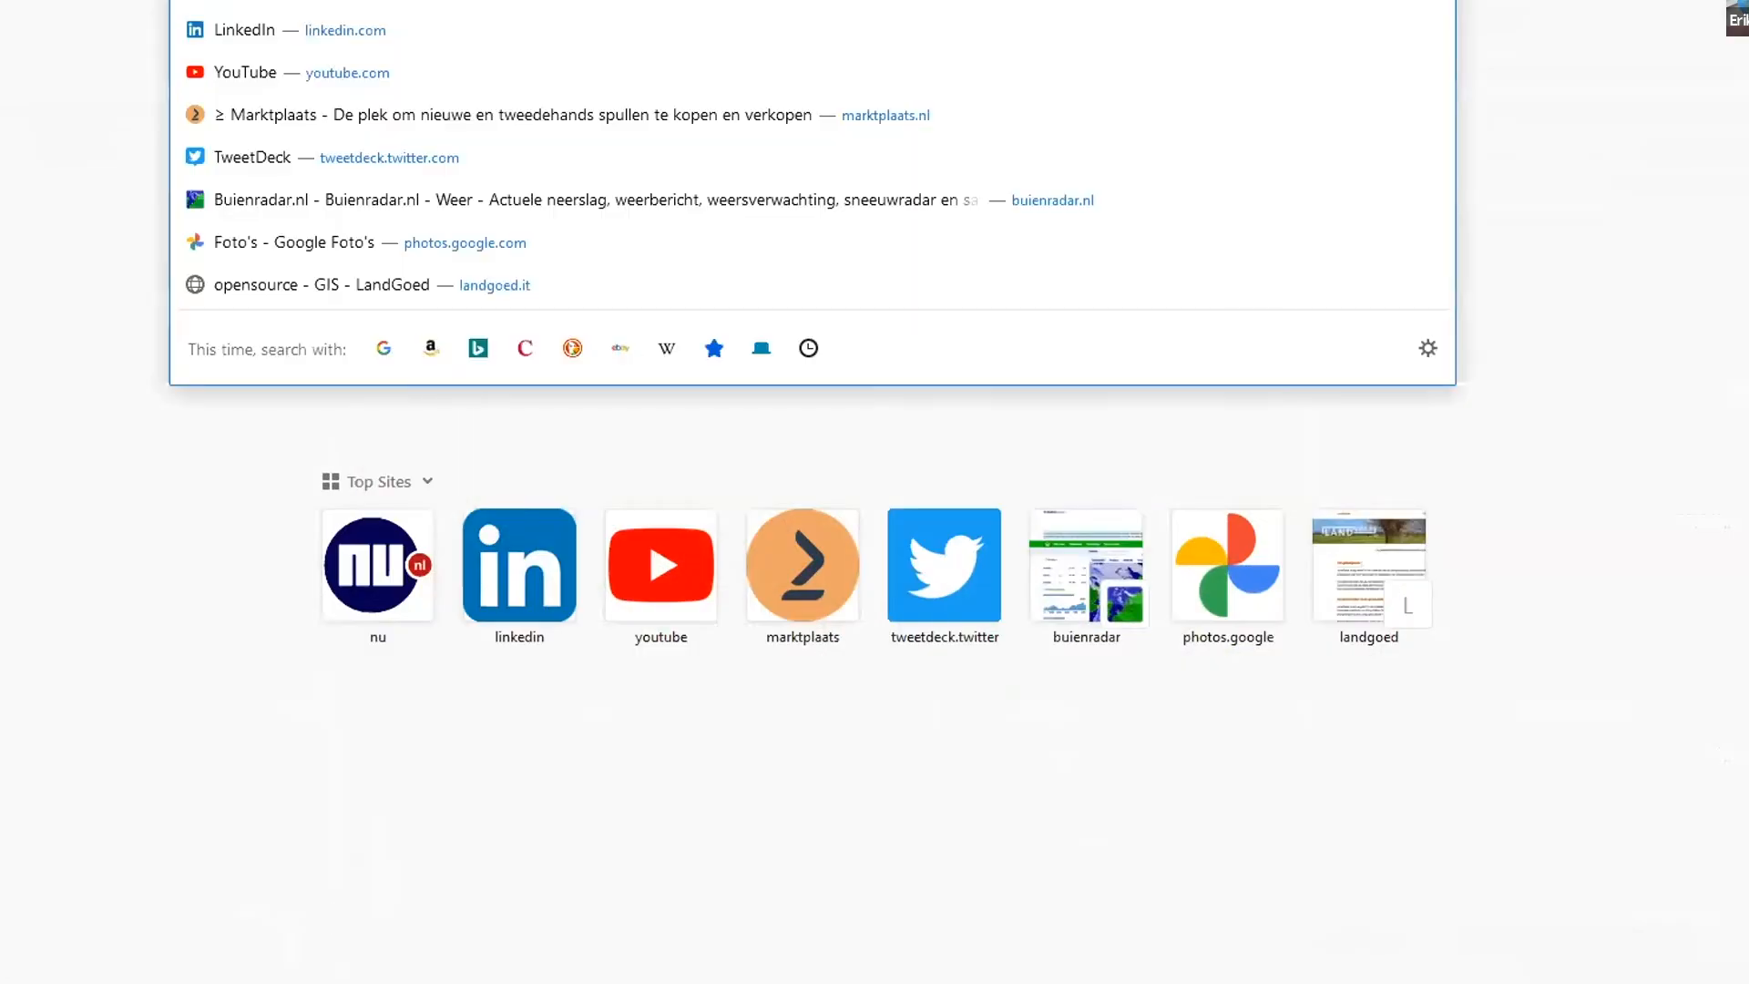
text(maps)
key(Return)
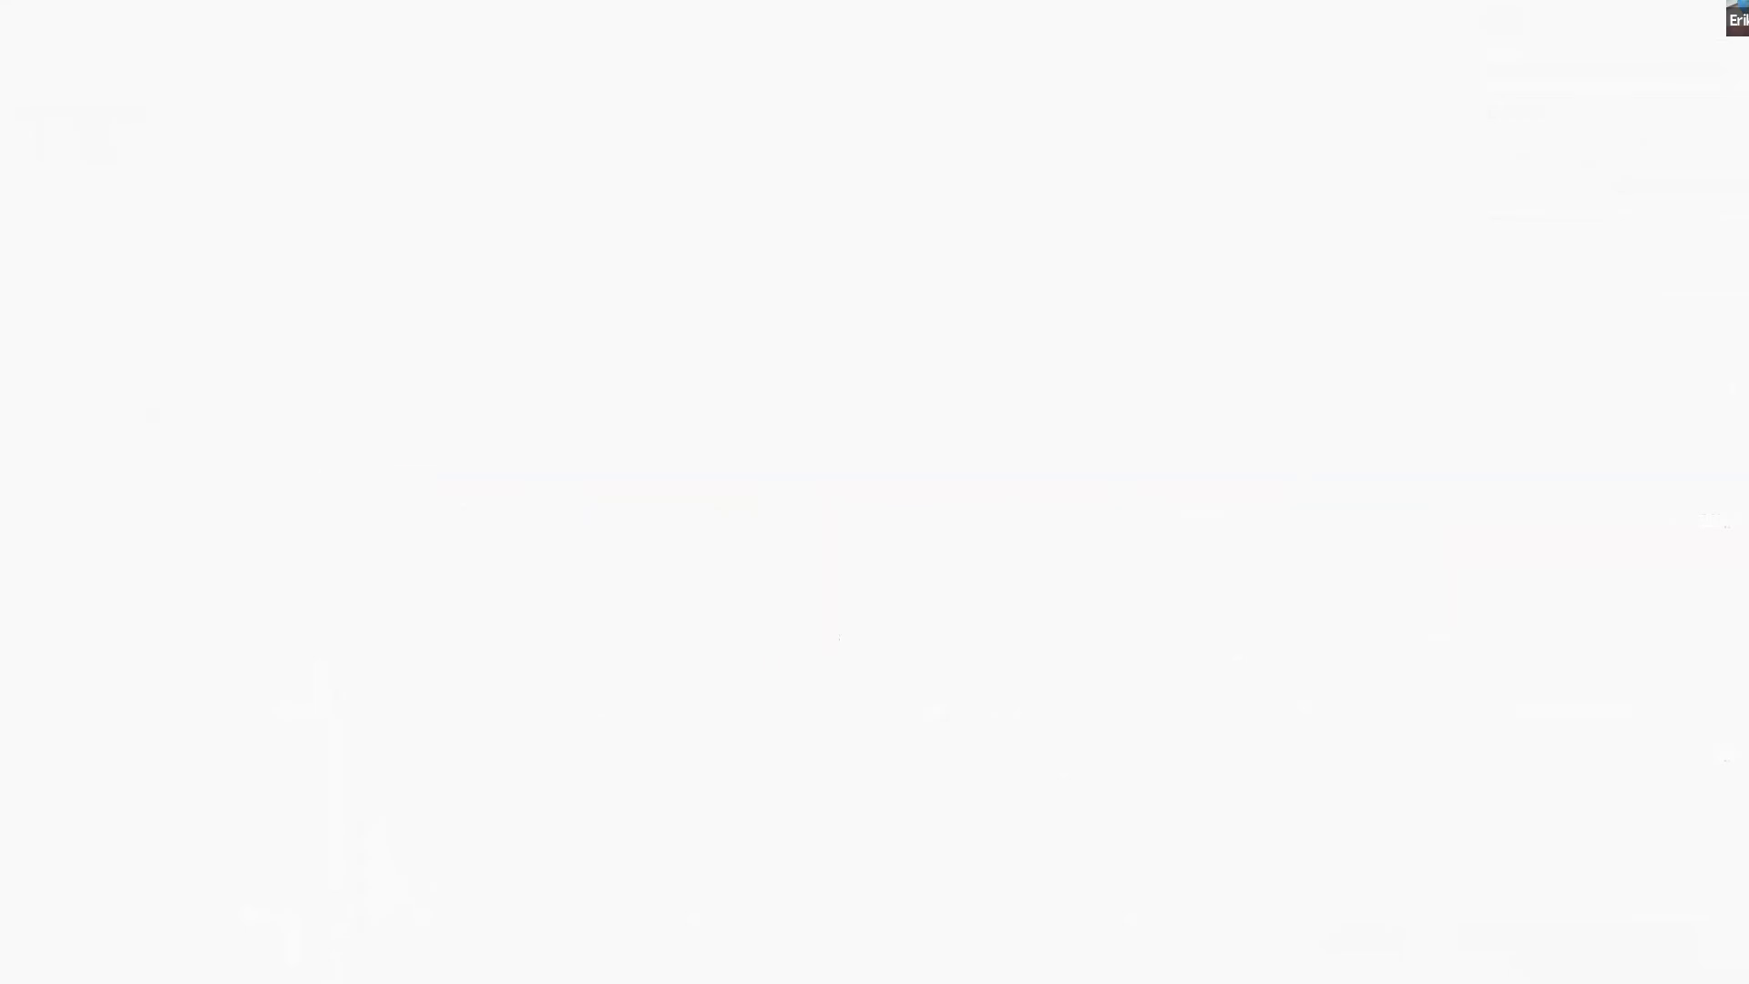
click(217, 4)
text(geofor)
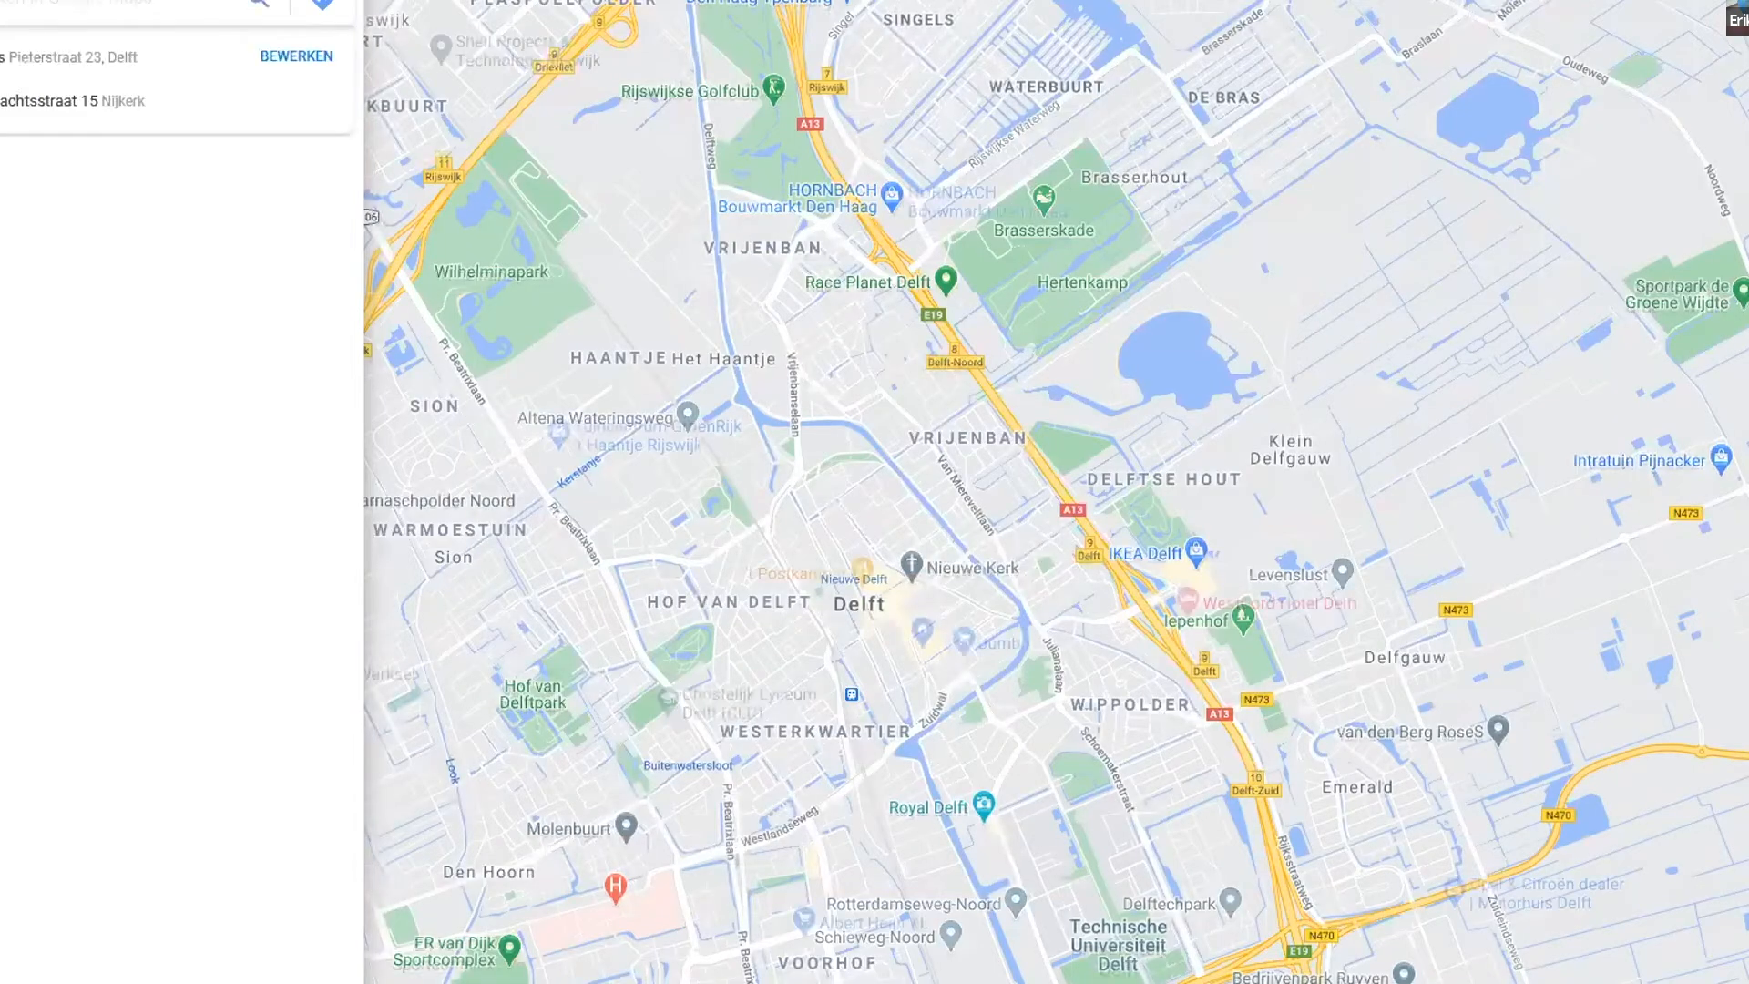
text(t)
key(Return)
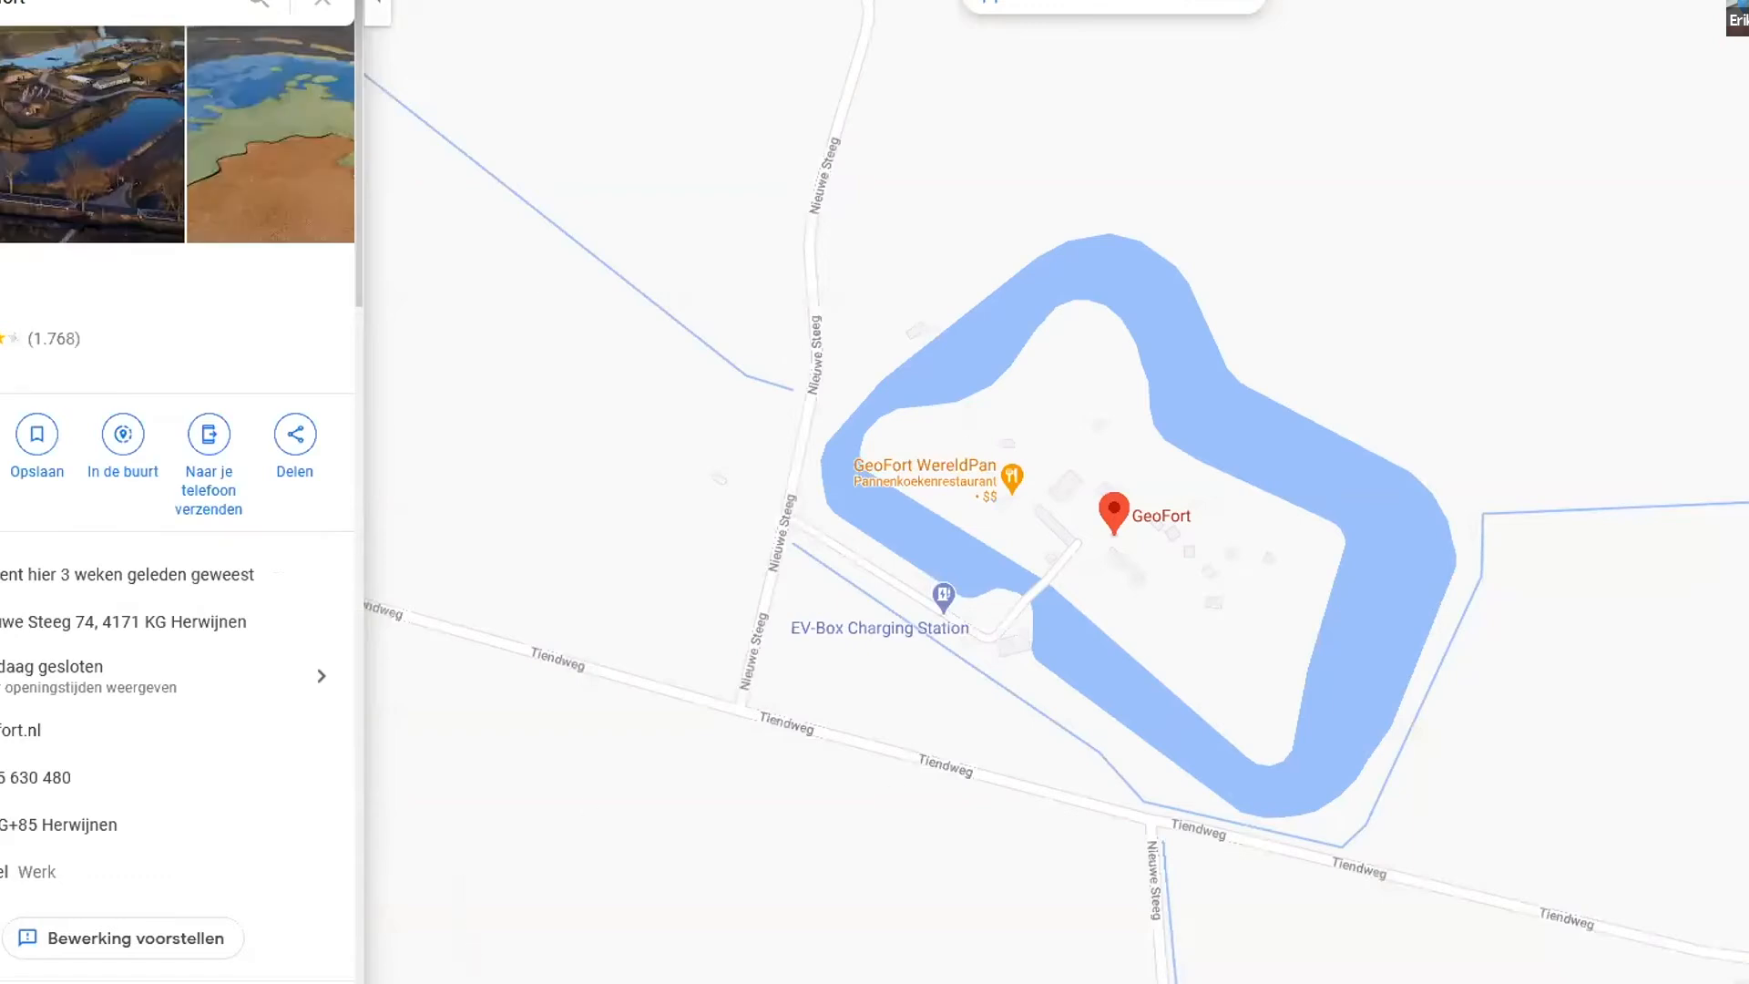
- Show the satellite imagery of GeoFort and inspect its buildings and grounds up close
click(420, 980)
scroll(1194, 557, up, 3)
scroll(1101, 545, up, 2)
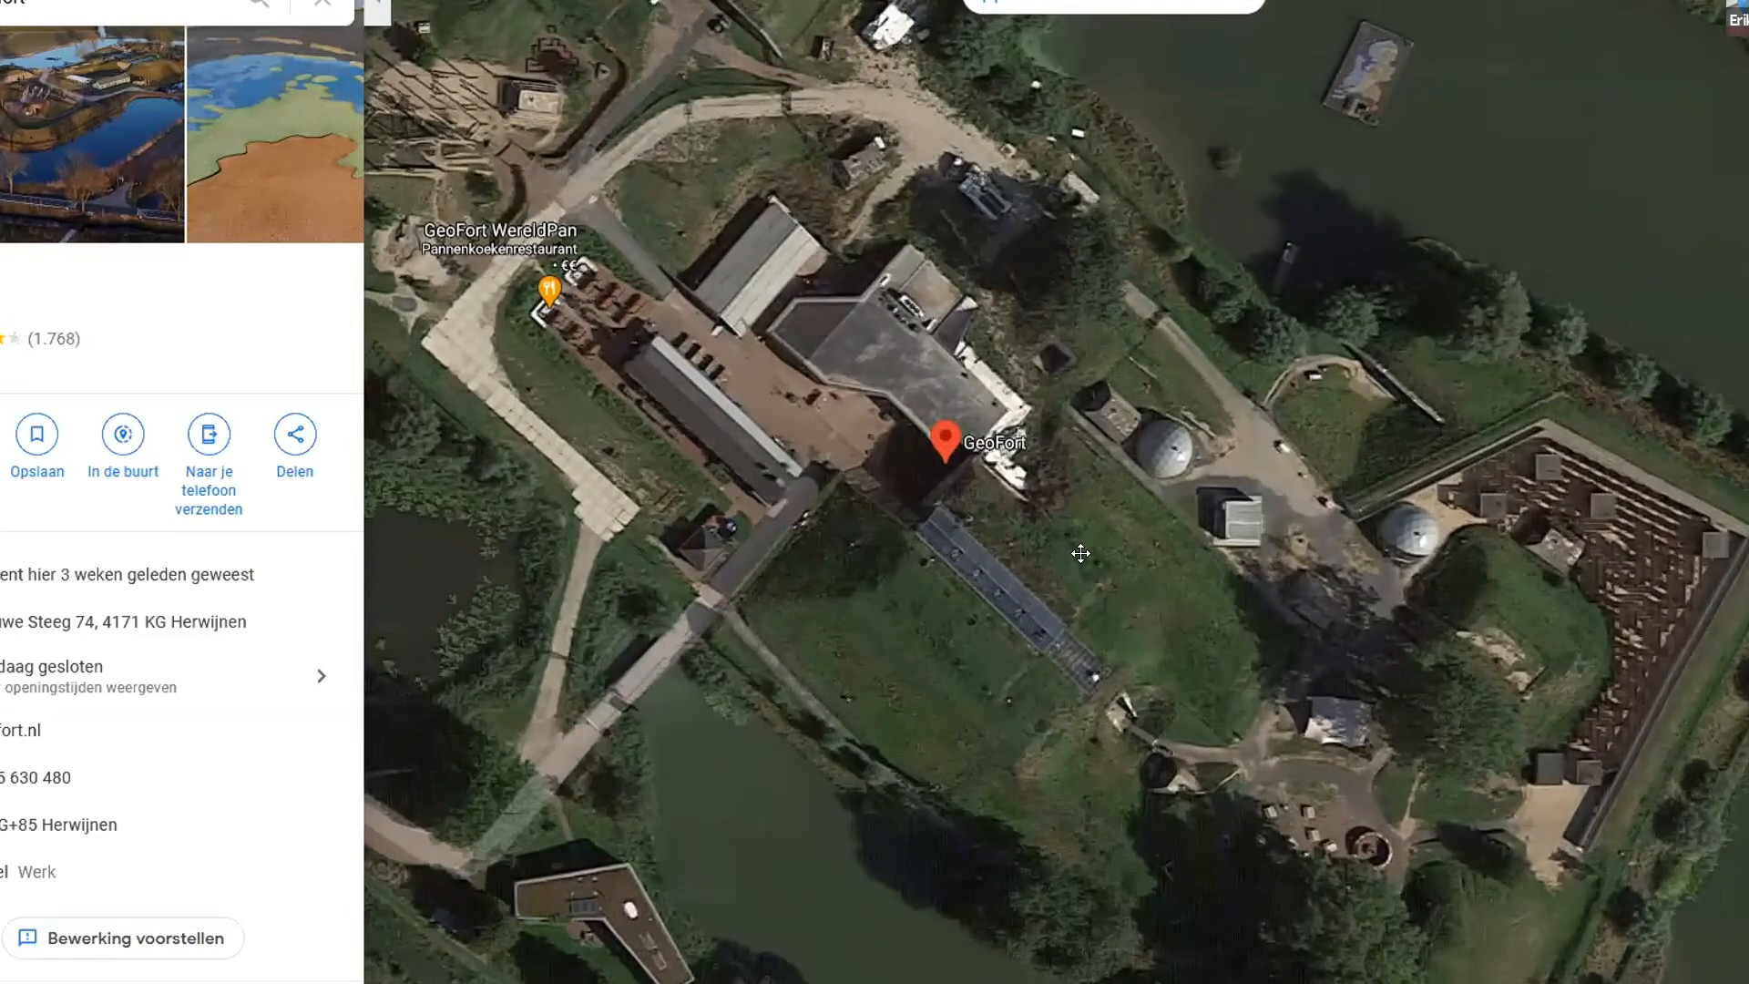
drag(1121, 562, 1270, 565)
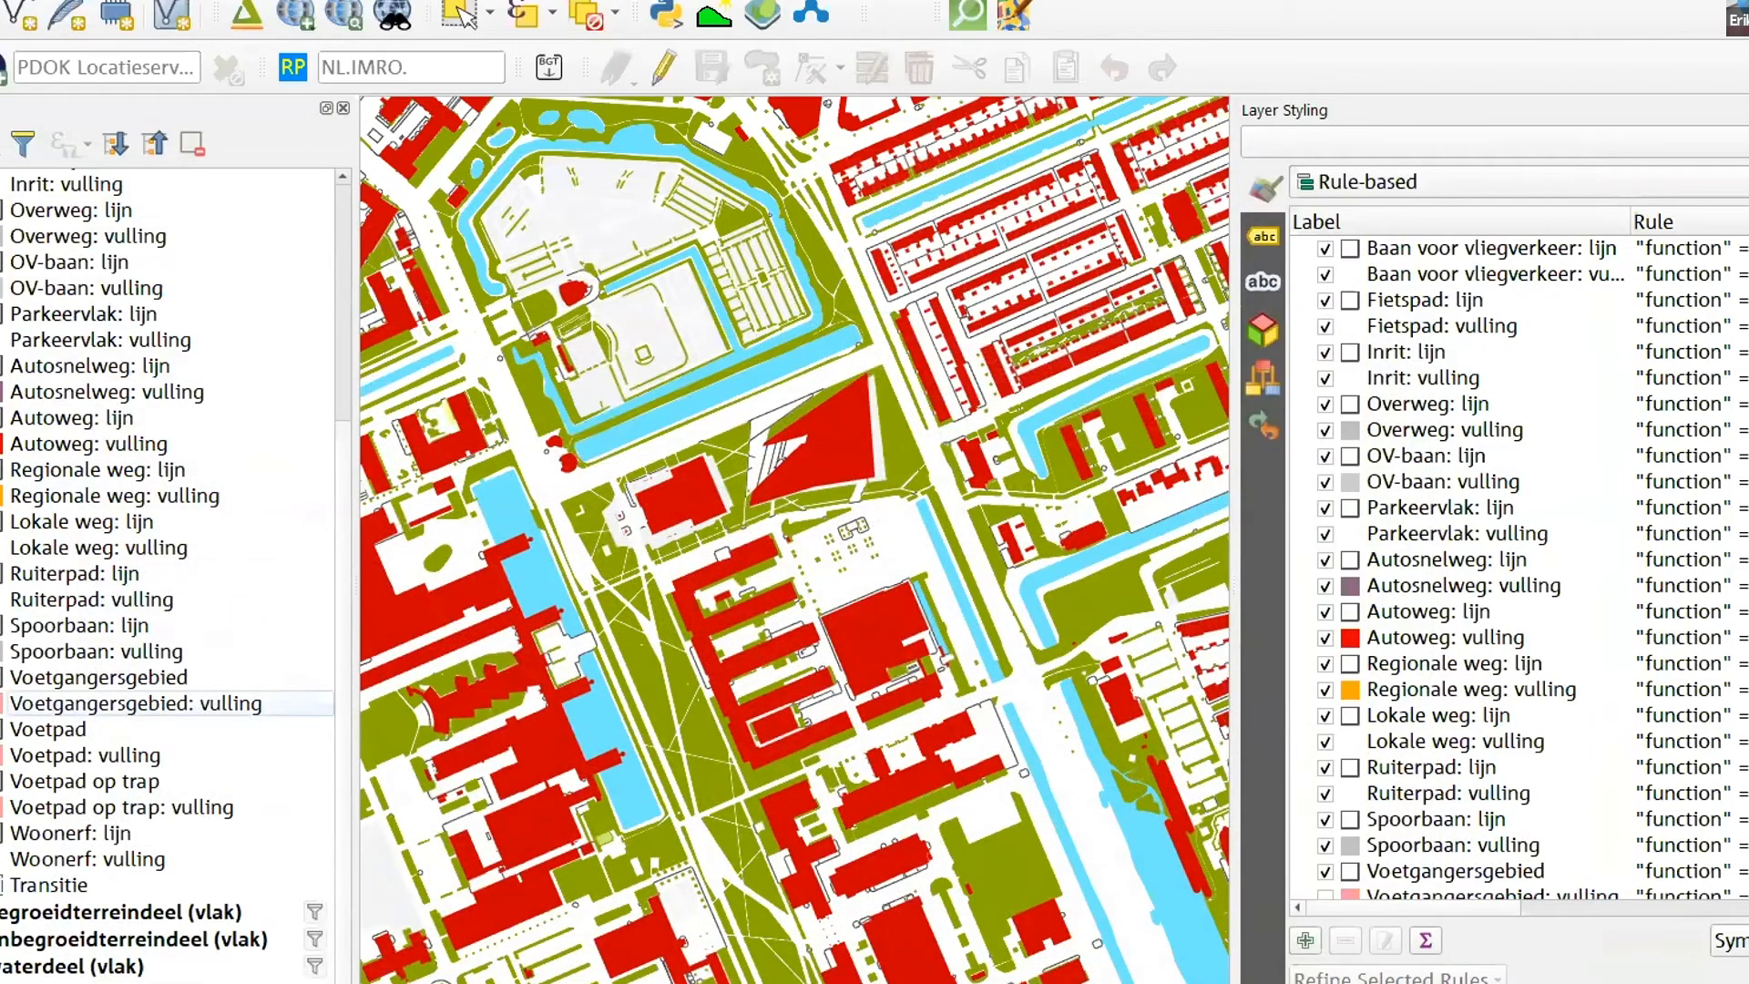
- Return to the inner-city square in QGIS and hide the second Campus group's wegdeel (vlak) layer to inspect what remains
scroll(84, 637, up, 4)
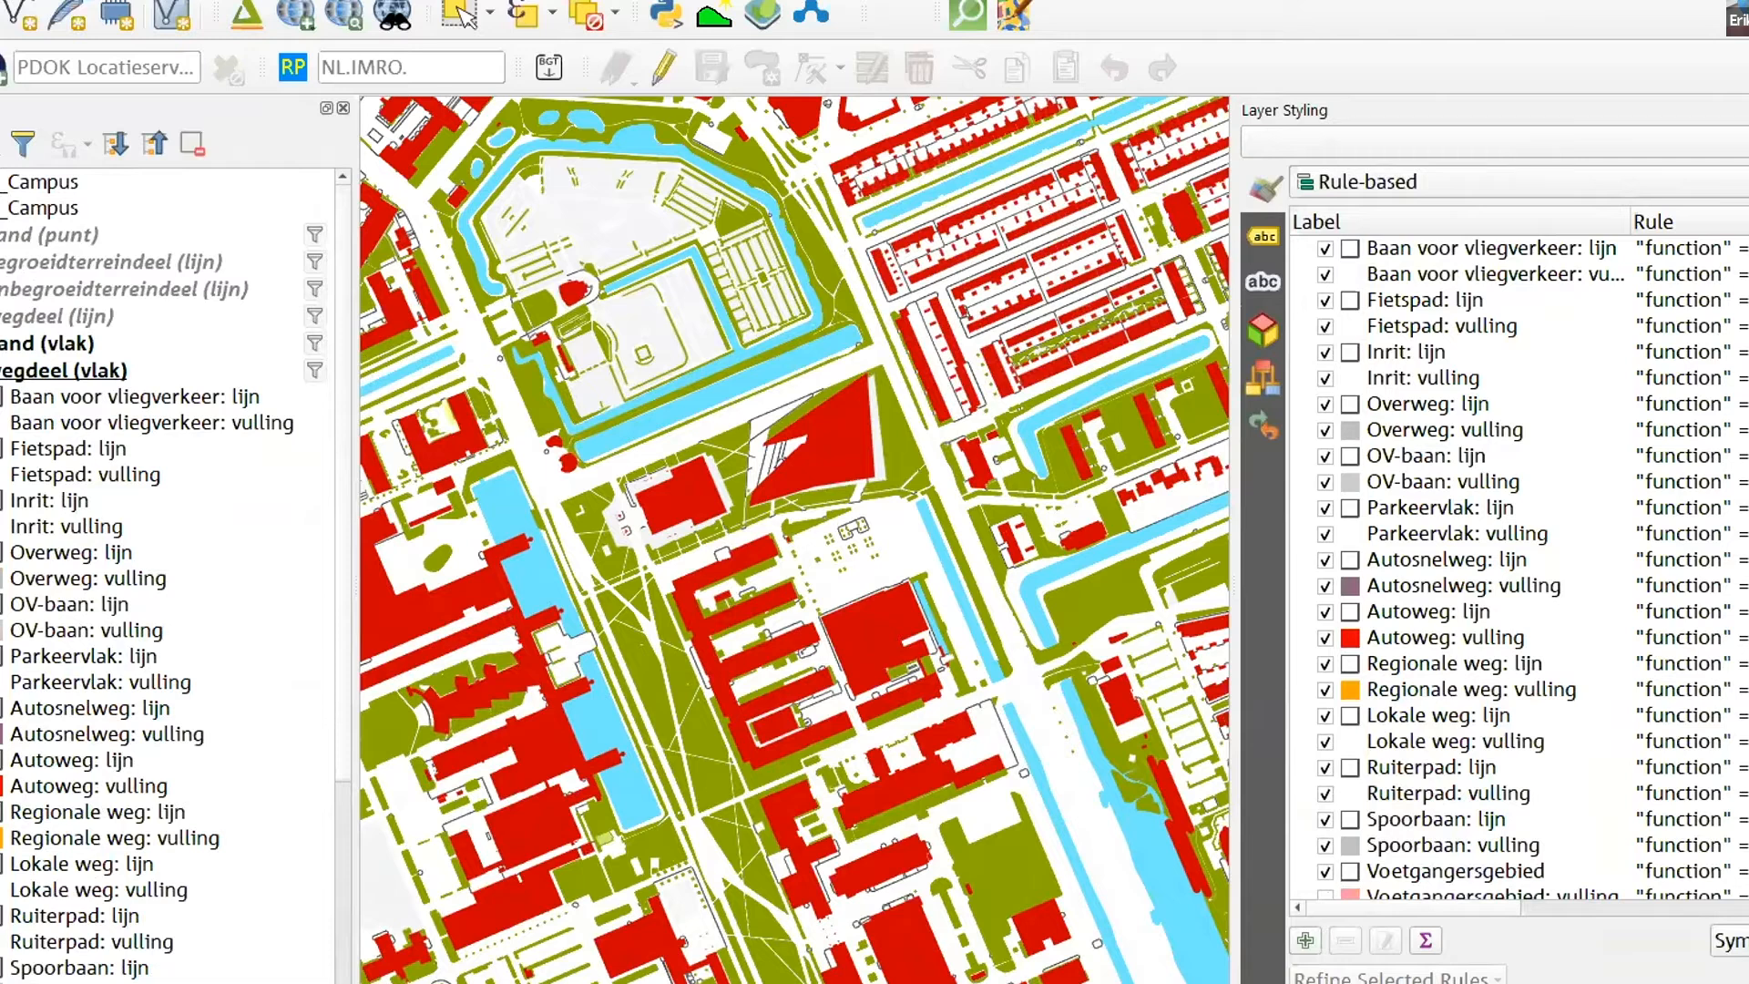
drag(742, 541, 955, 700)
scroll(954, 699, up, 4)
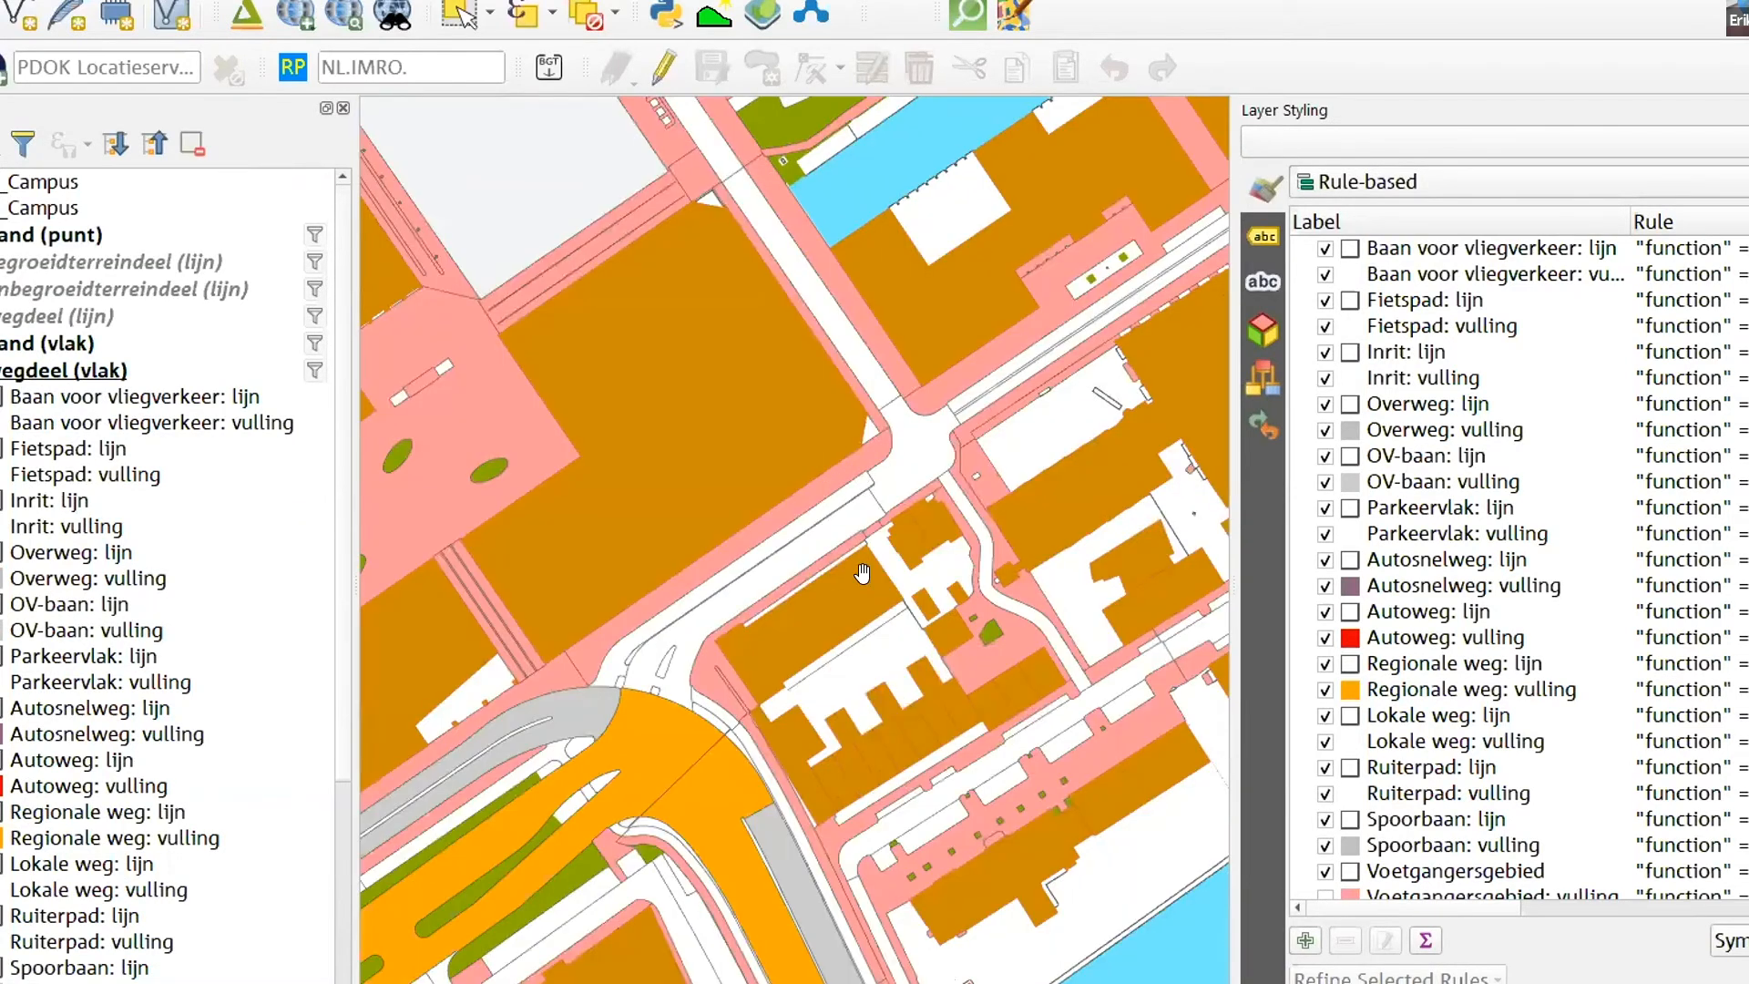
drag(862, 573, 1203, 805)
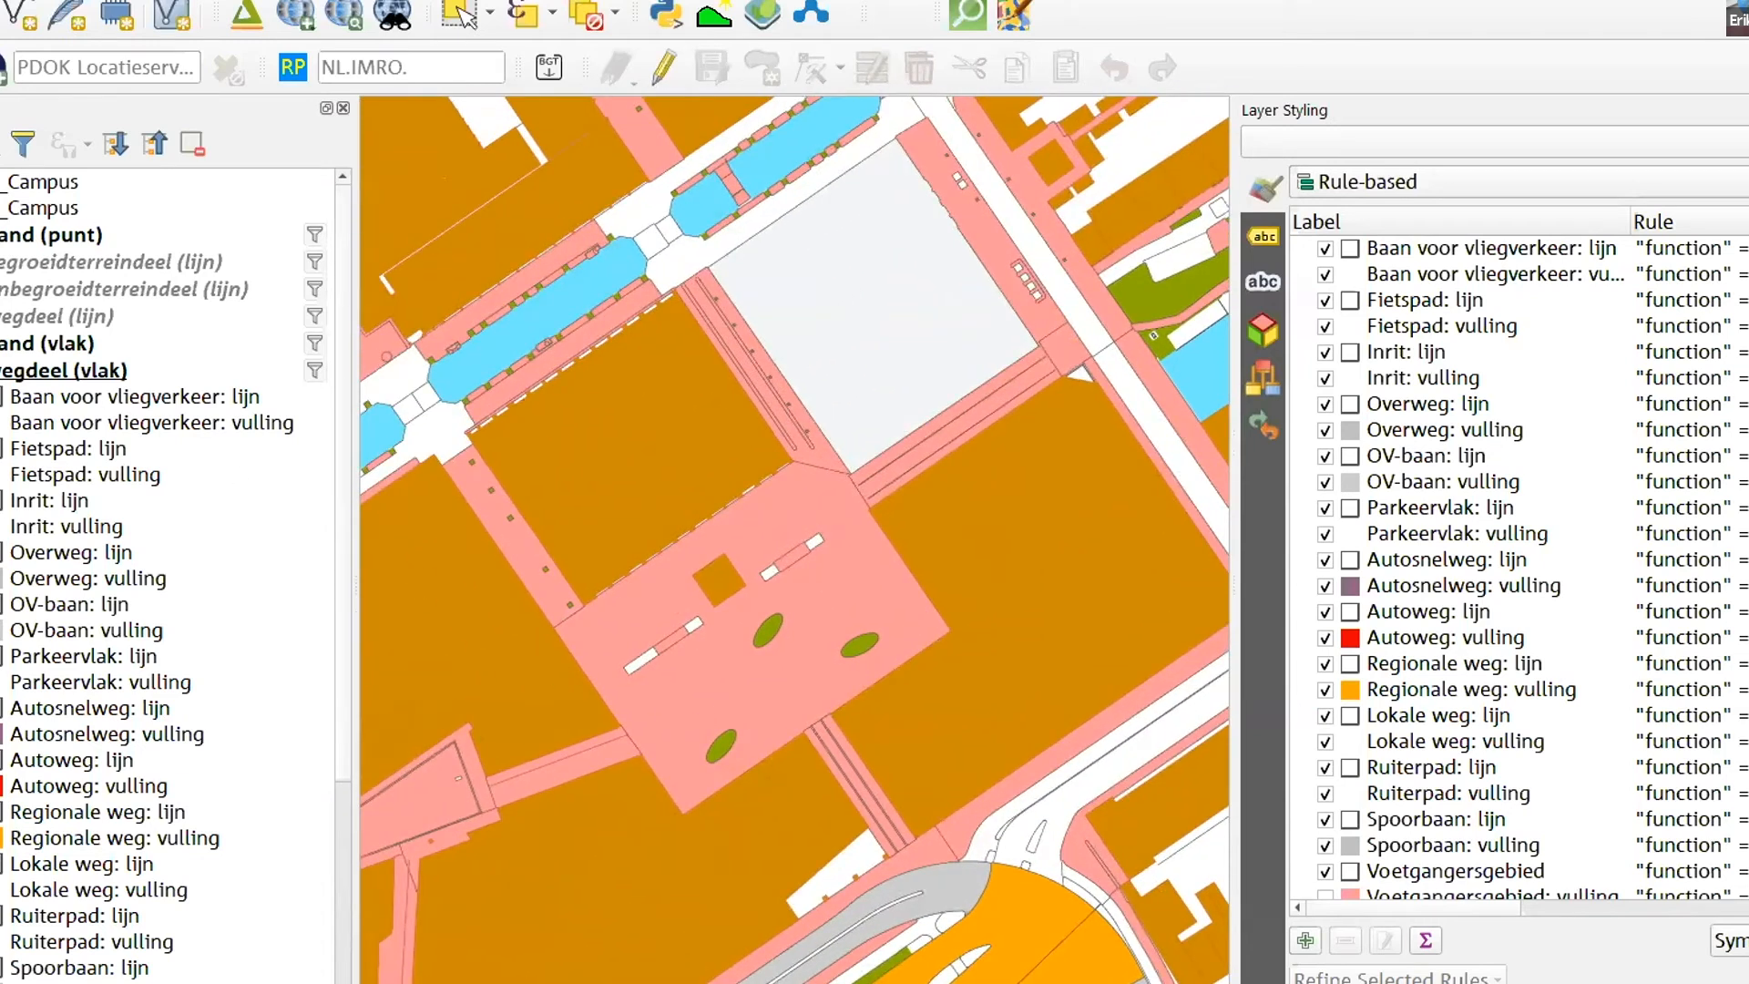
click(2, 208)
click(1, 208)
click(2, 370)
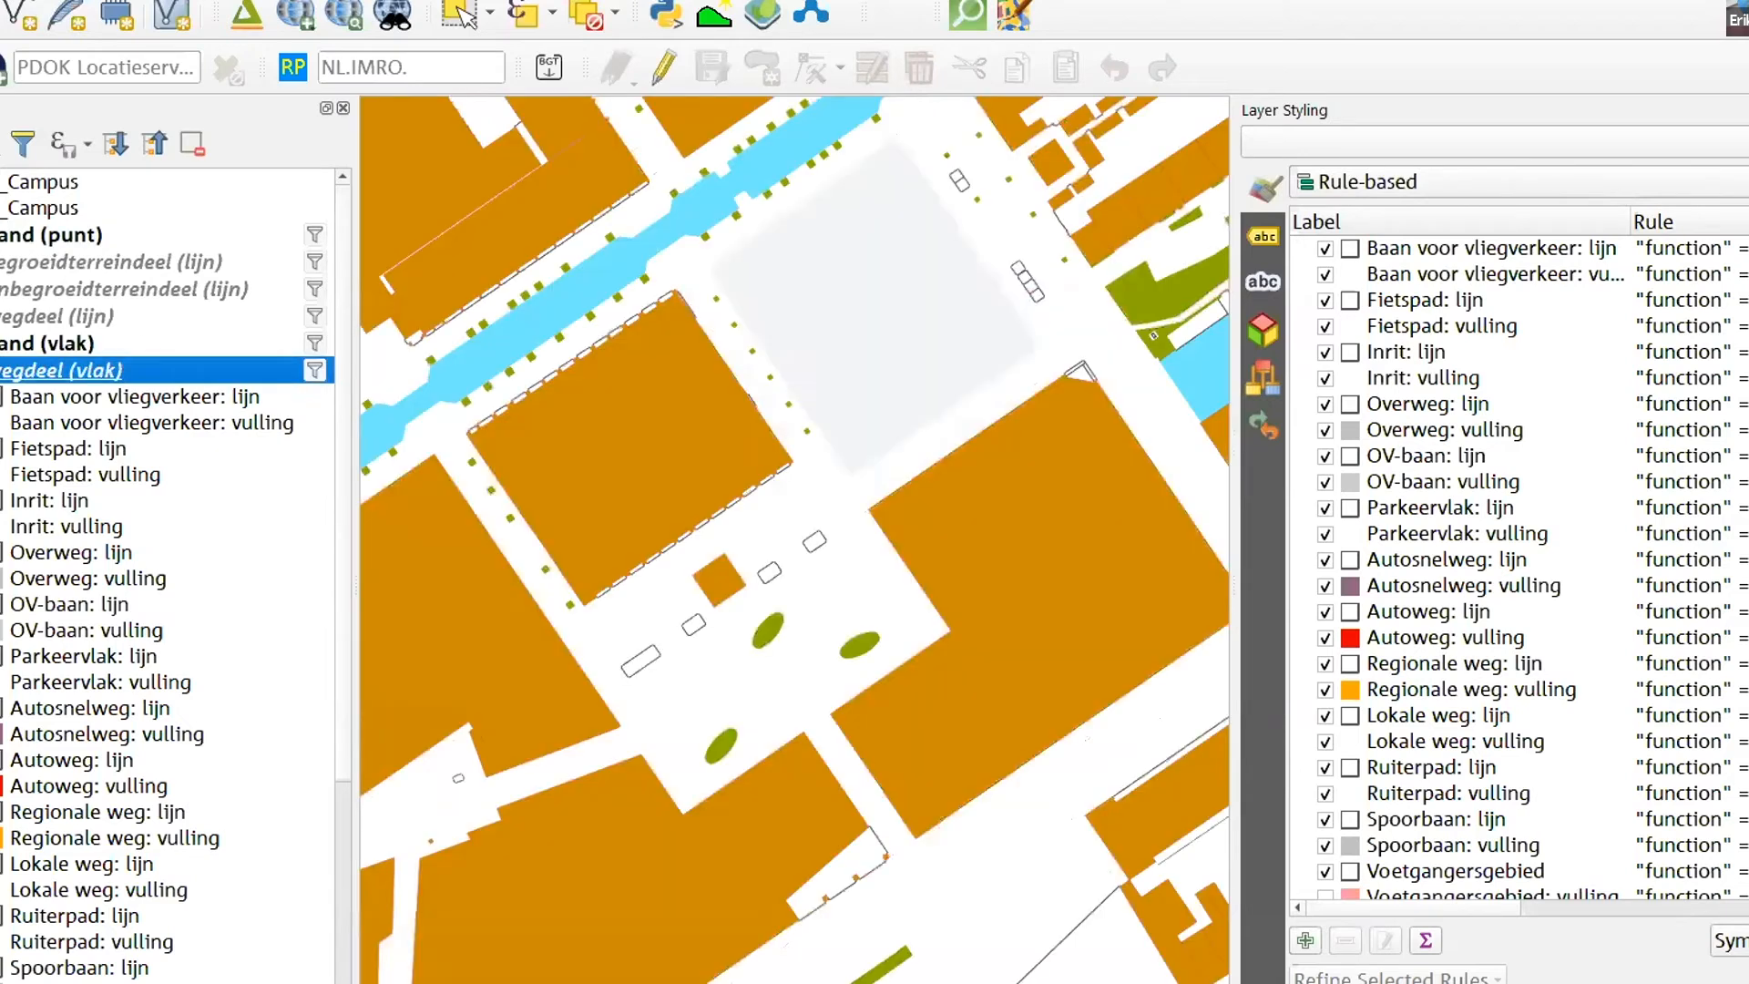
drag(694, 478, 836, 428)
drag(880, 598, 866, 550)
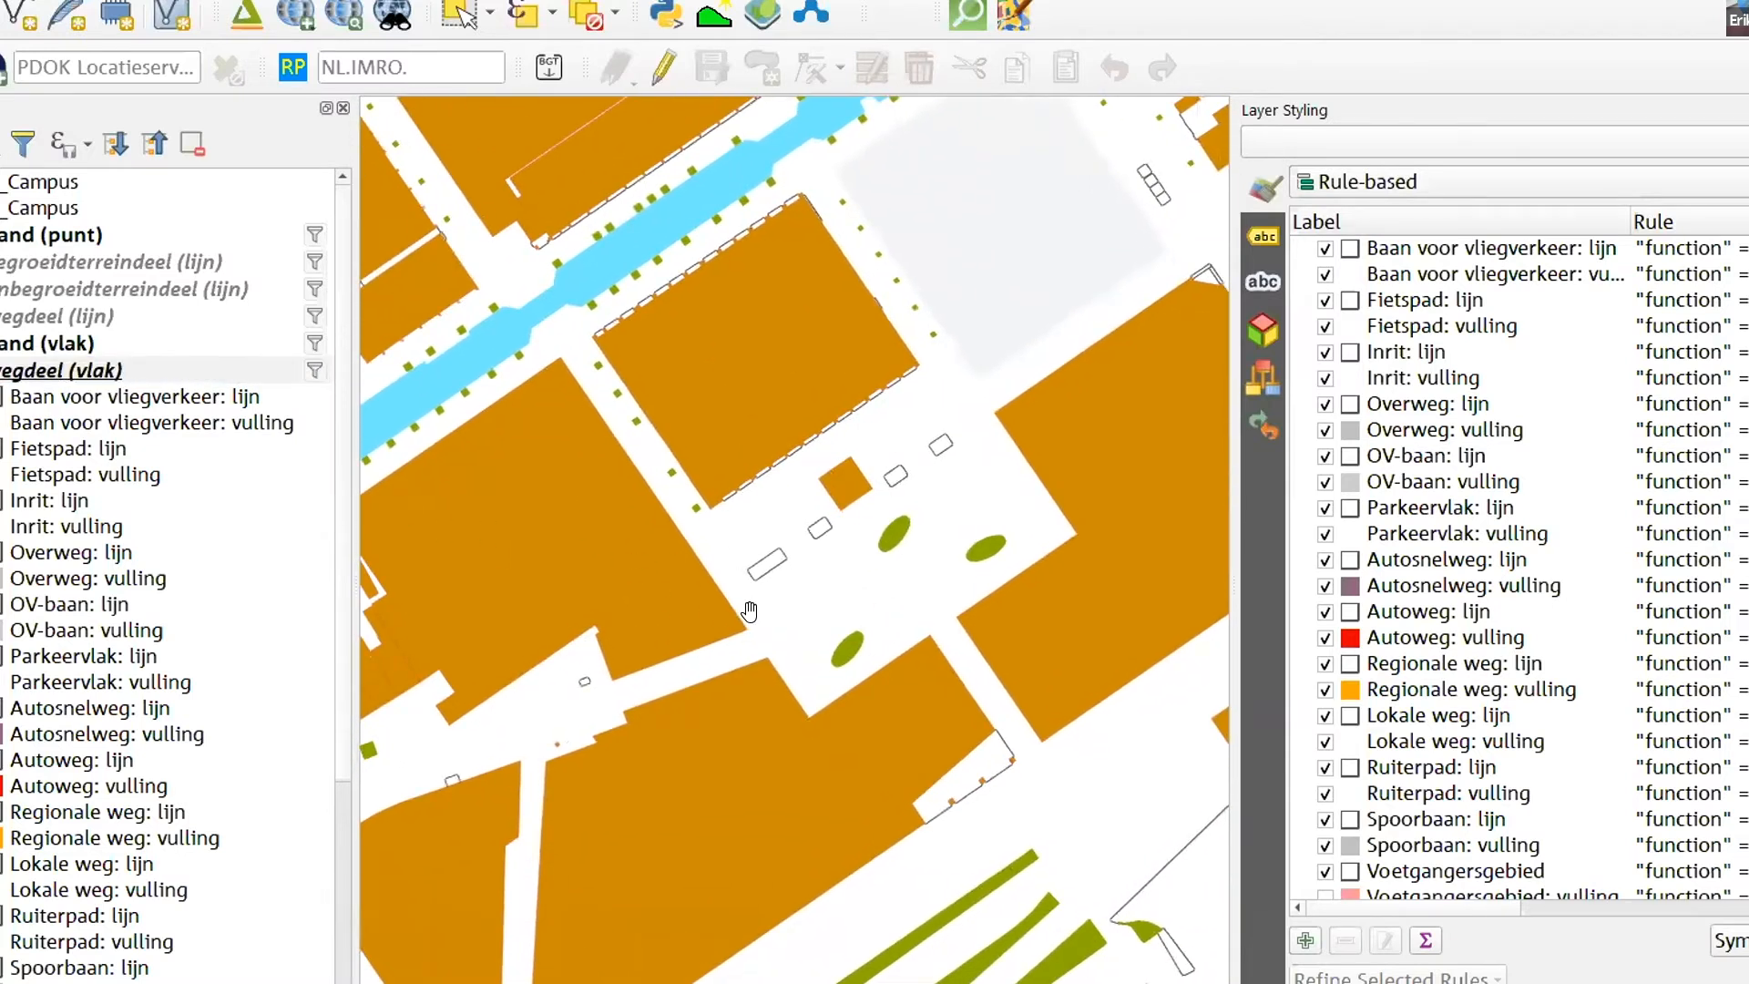
- Remove the second Campus group from the project, confirming the removal
right_click(18, 208)
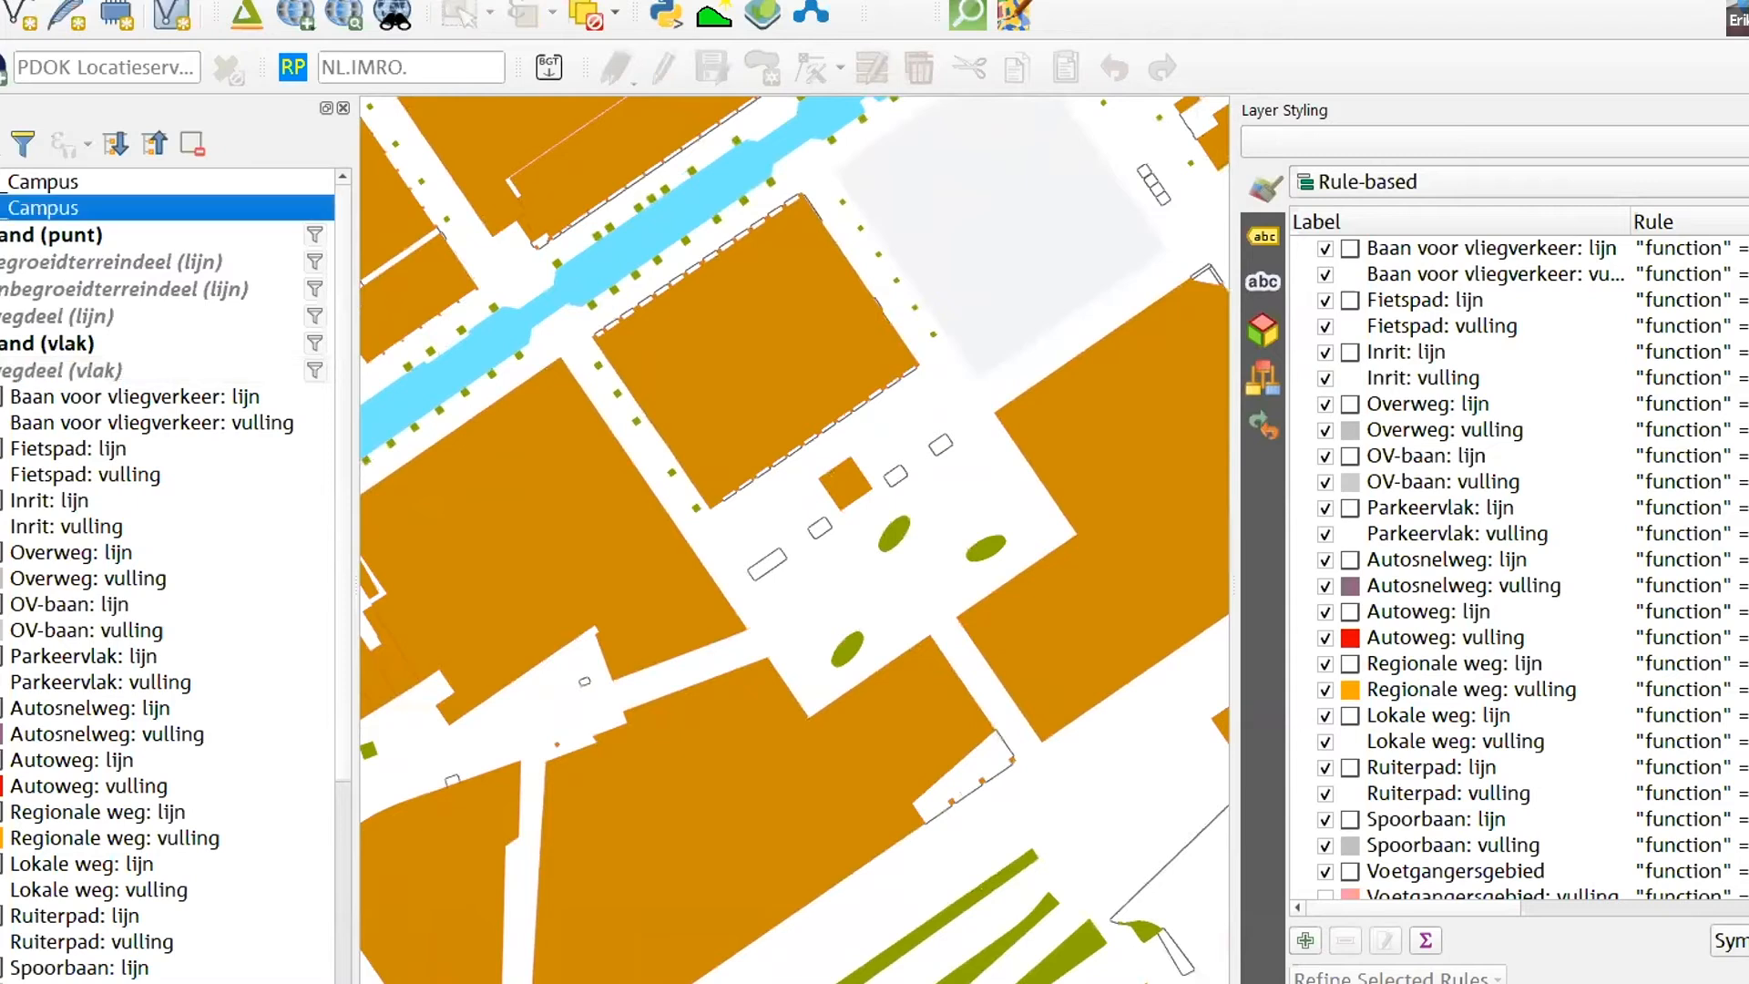
click(55, 326)
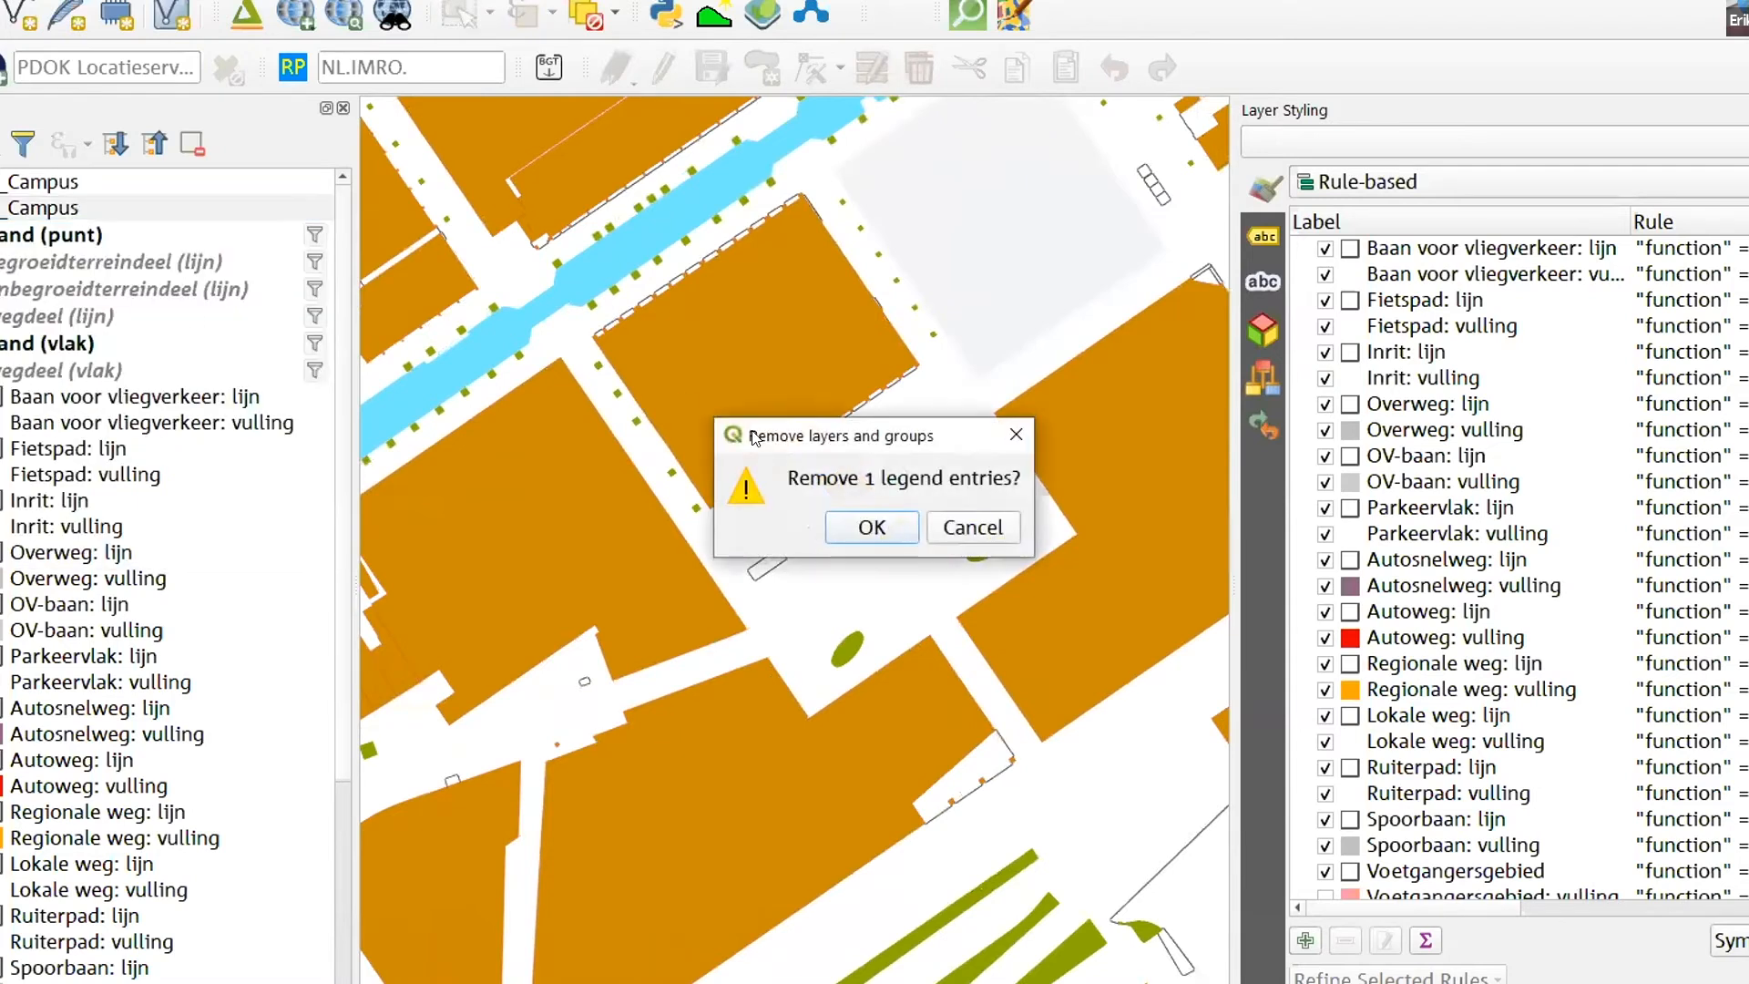
click(860, 527)
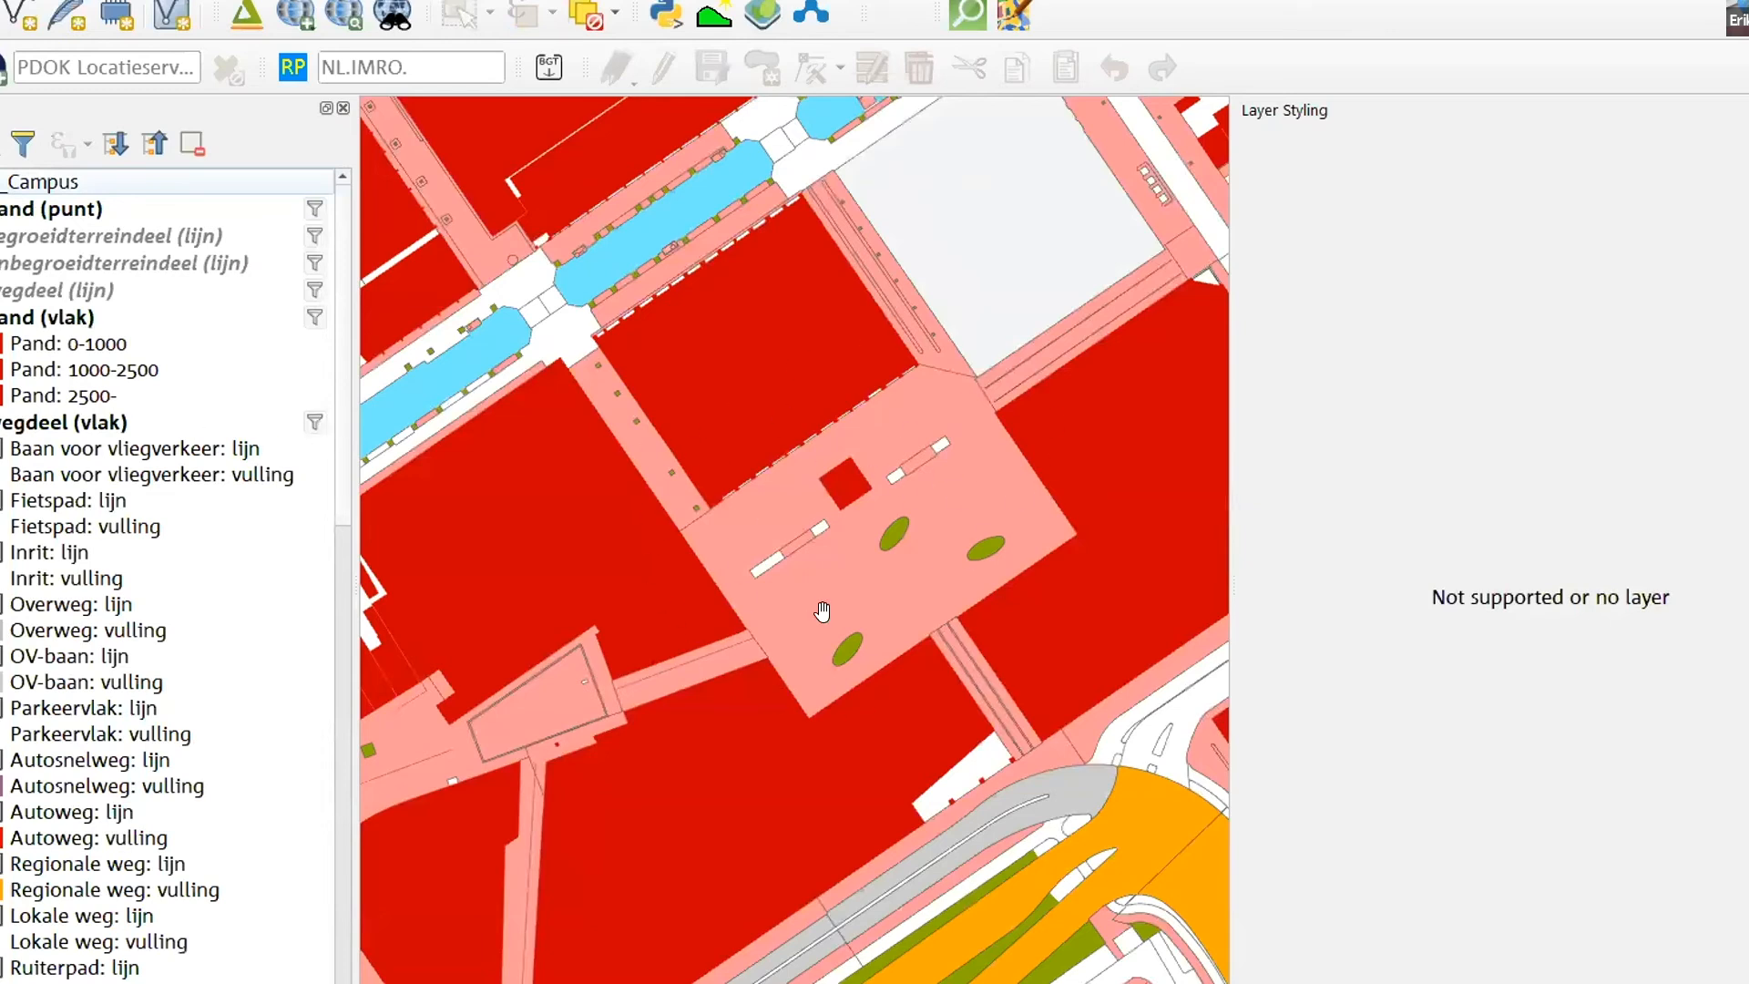
- Hide the wegdeel (vlak) layer of the Campus group and show it again to compare the map
scroll(167, 574, down, 5)
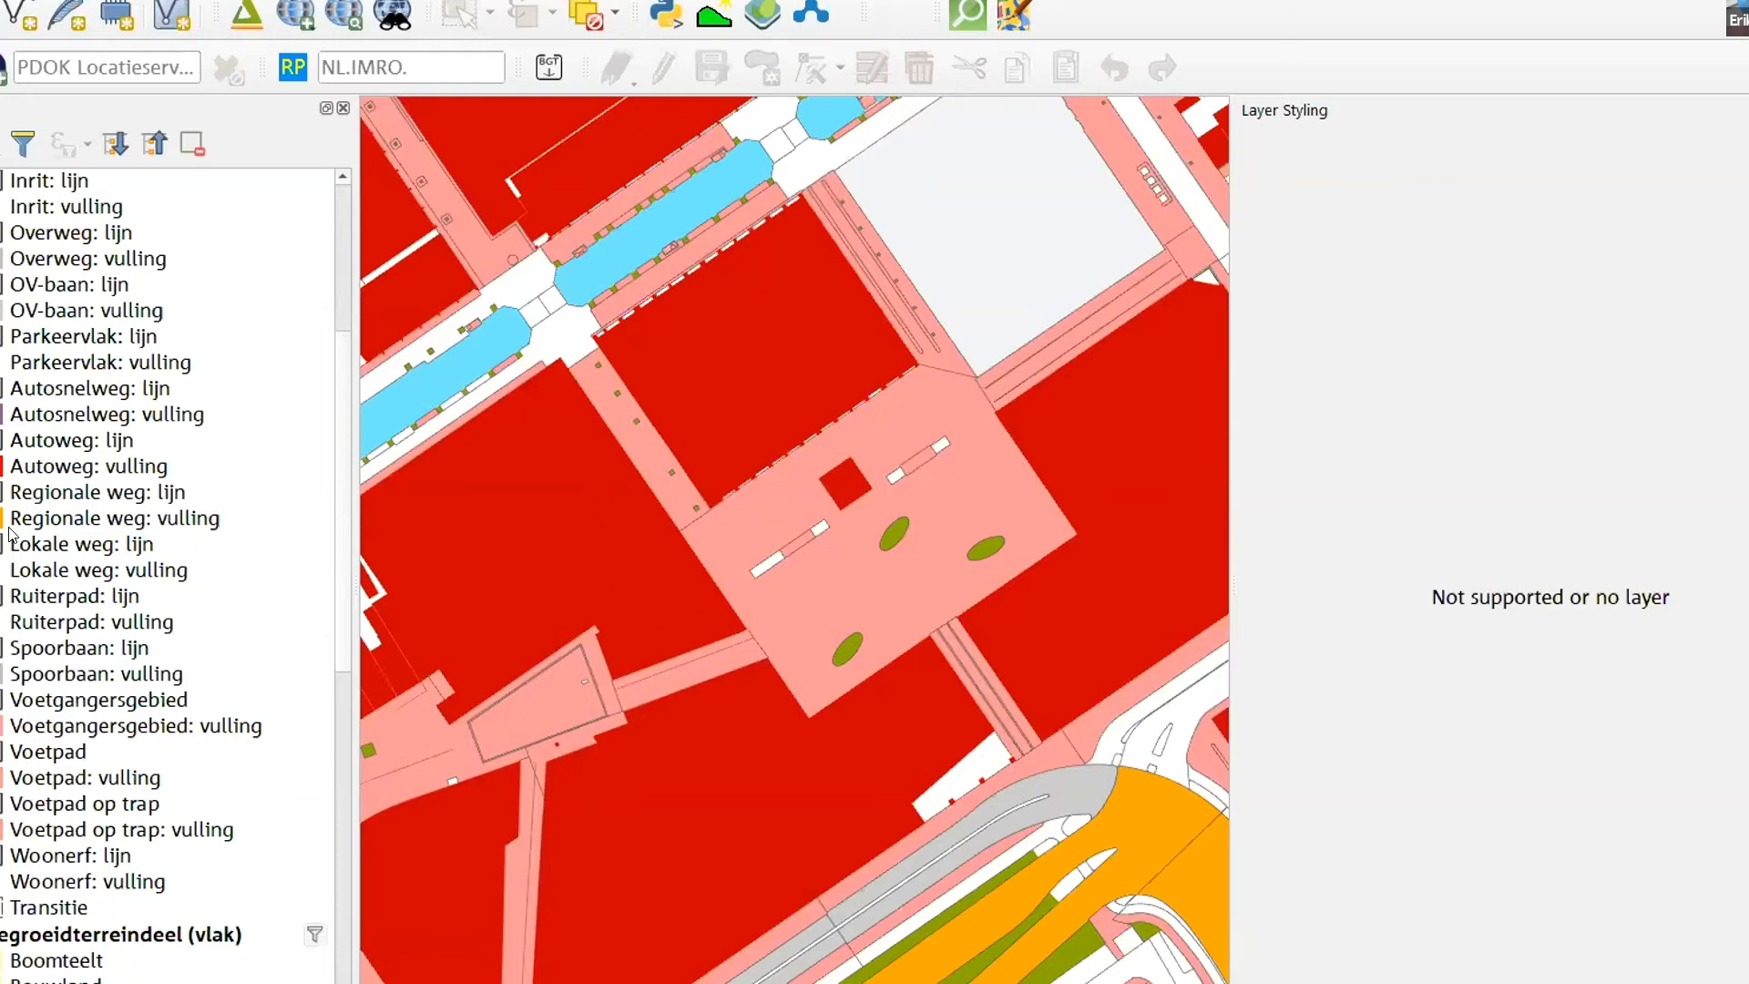
scroll(11, 534, up, 5)
click(0, 423)
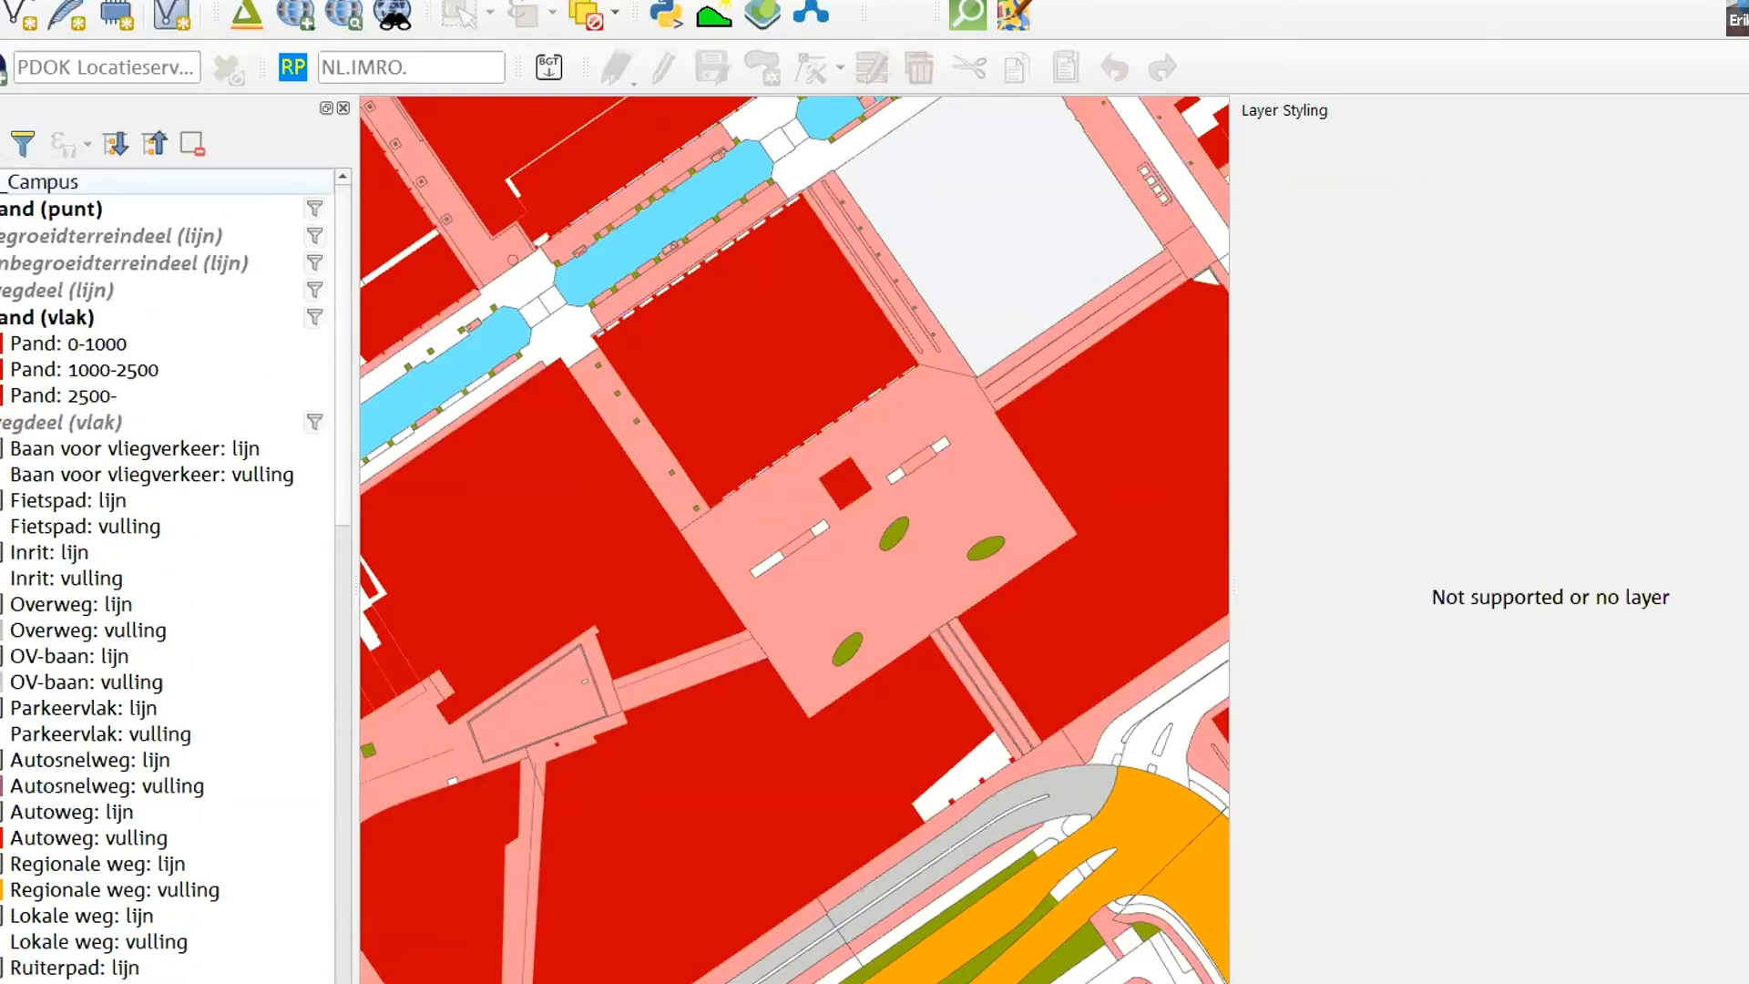
click(0, 422)
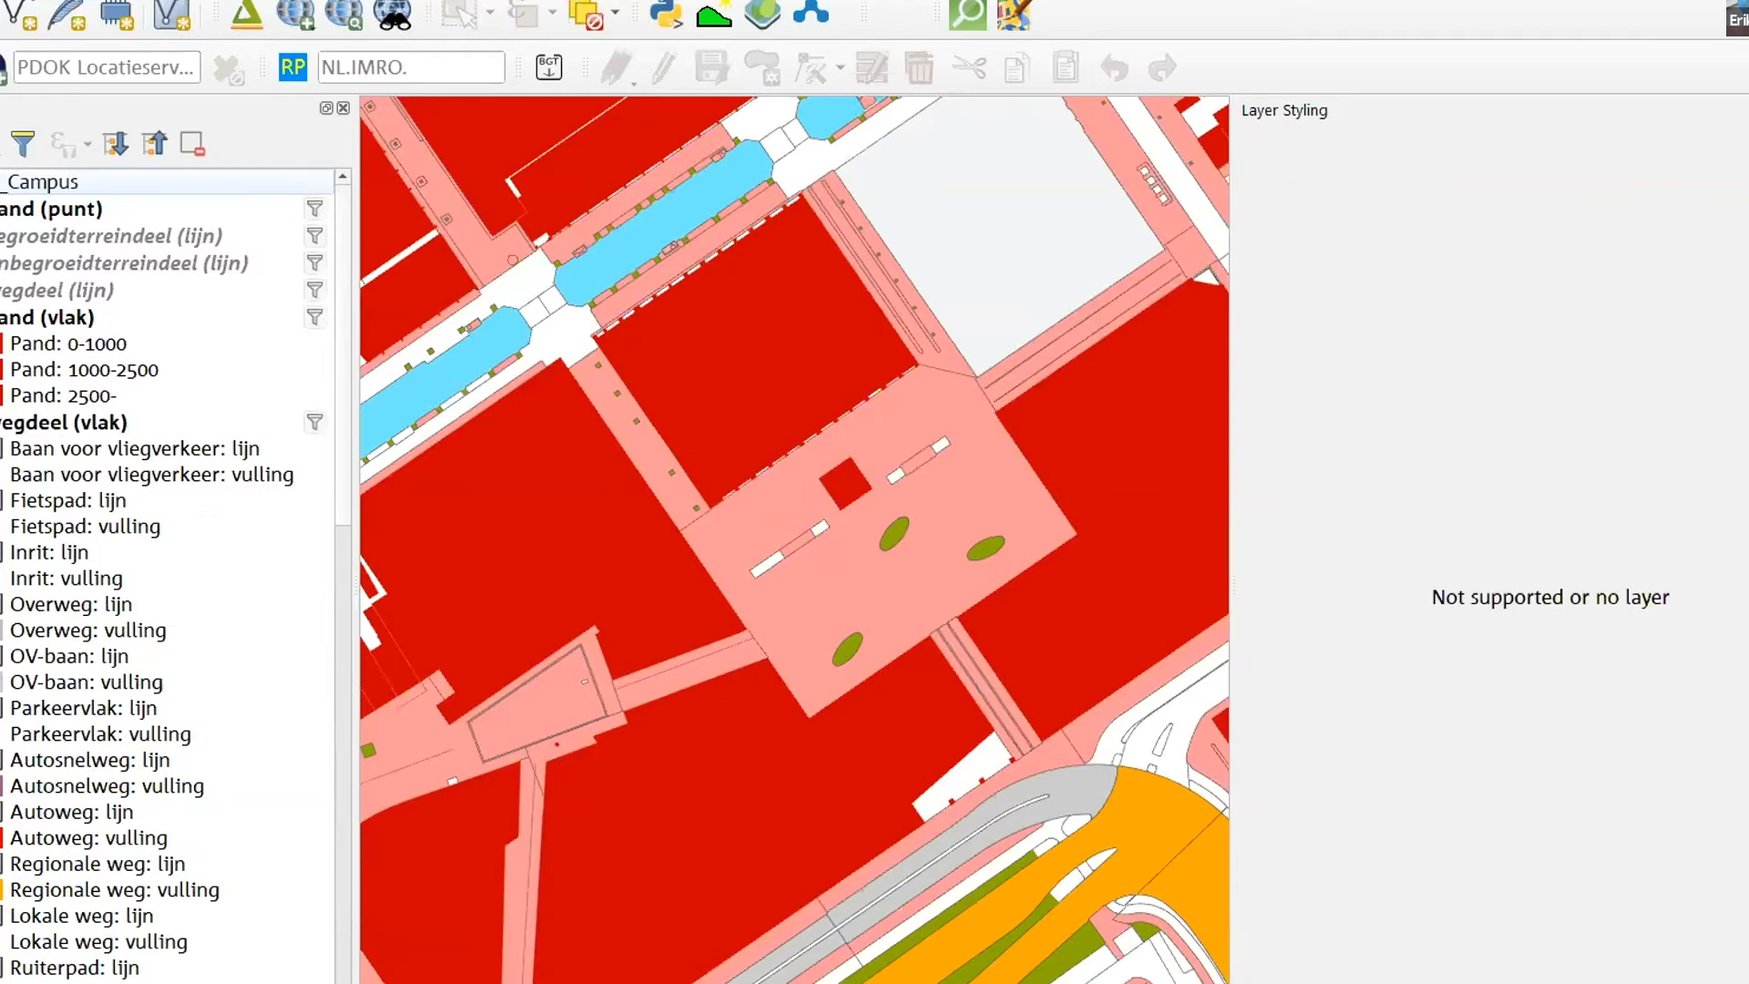
- Hide the pink footpath fills of the wegdeel (vlak) layer and bring up the layer's rule-based styling from its Voetpad: vulling class
click(0, 181)
scroll(2, 647, down, 7)
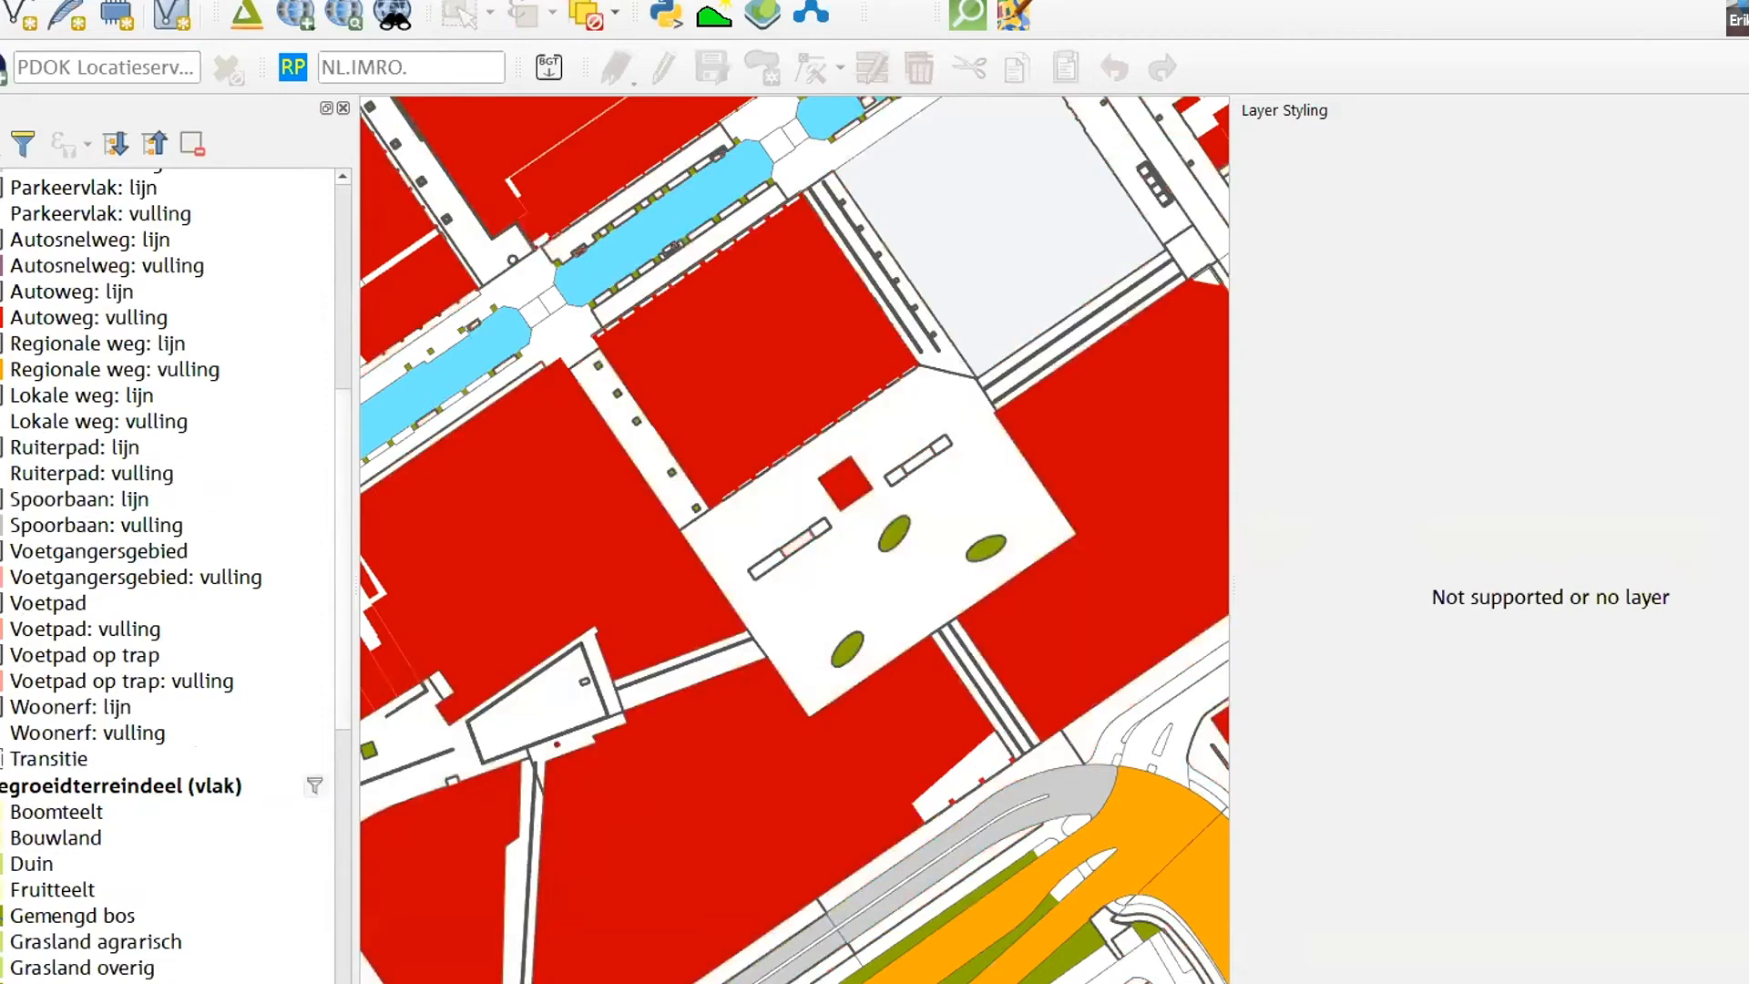
scroll(173, 574, up, 6)
scroll(173, 574, down, 4)
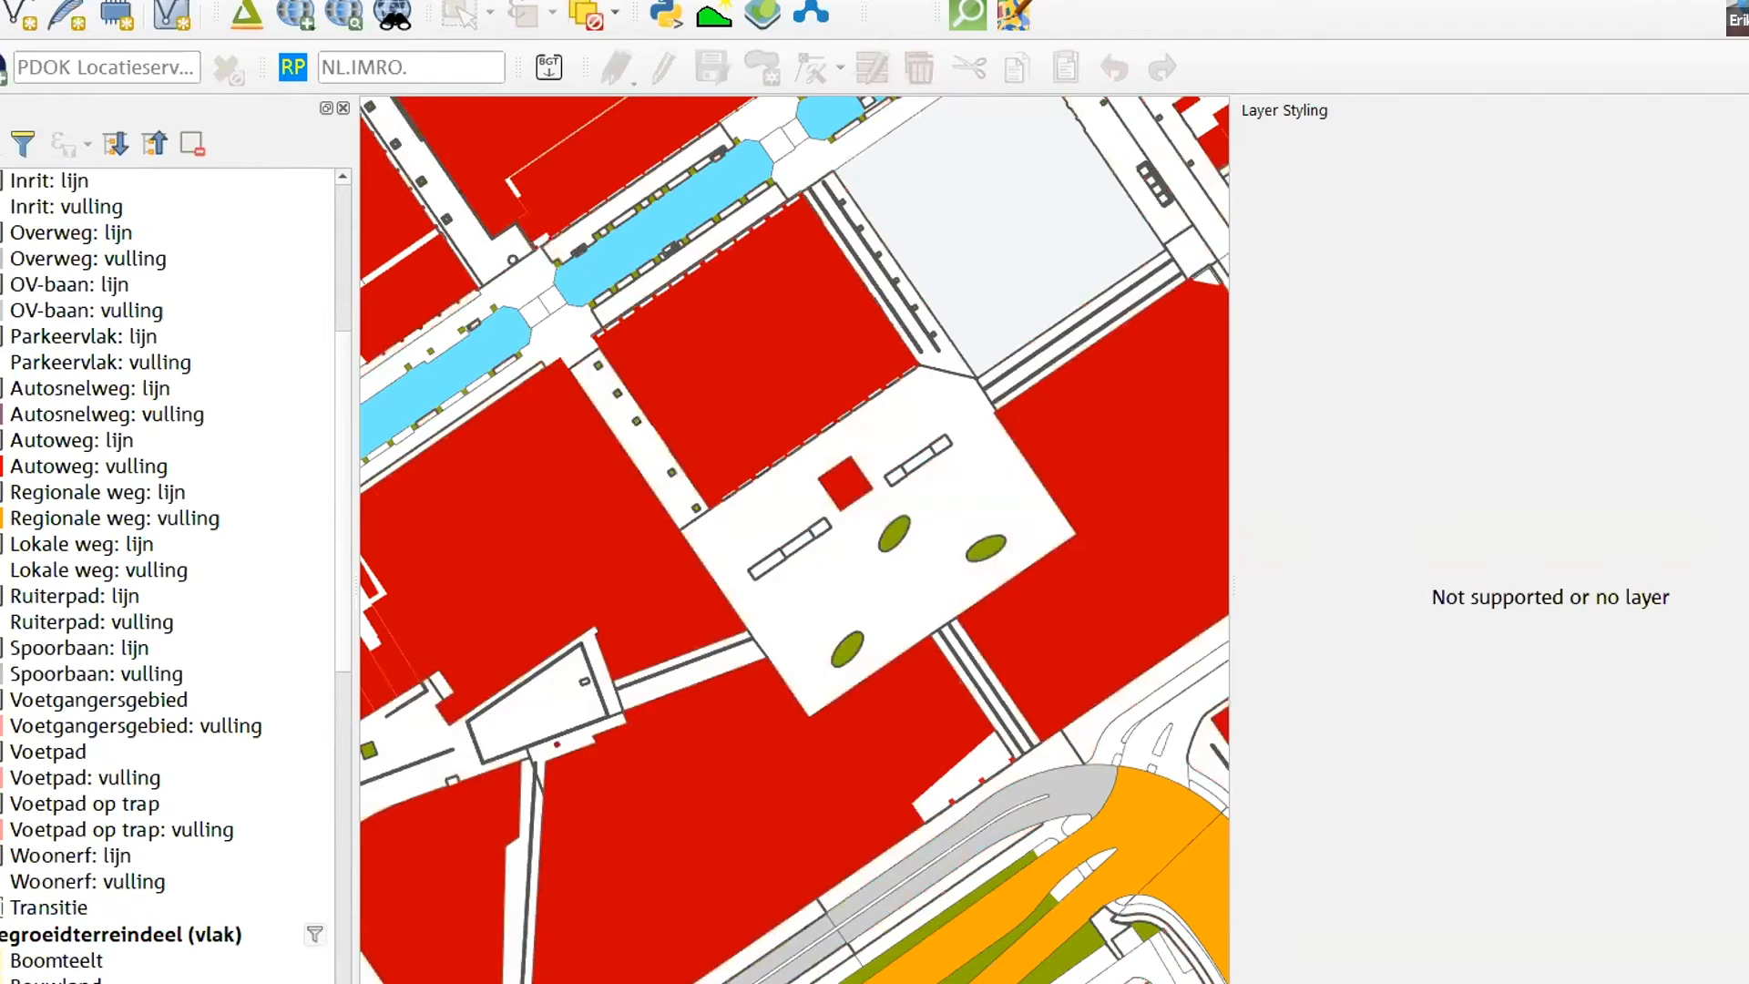
click(86, 778)
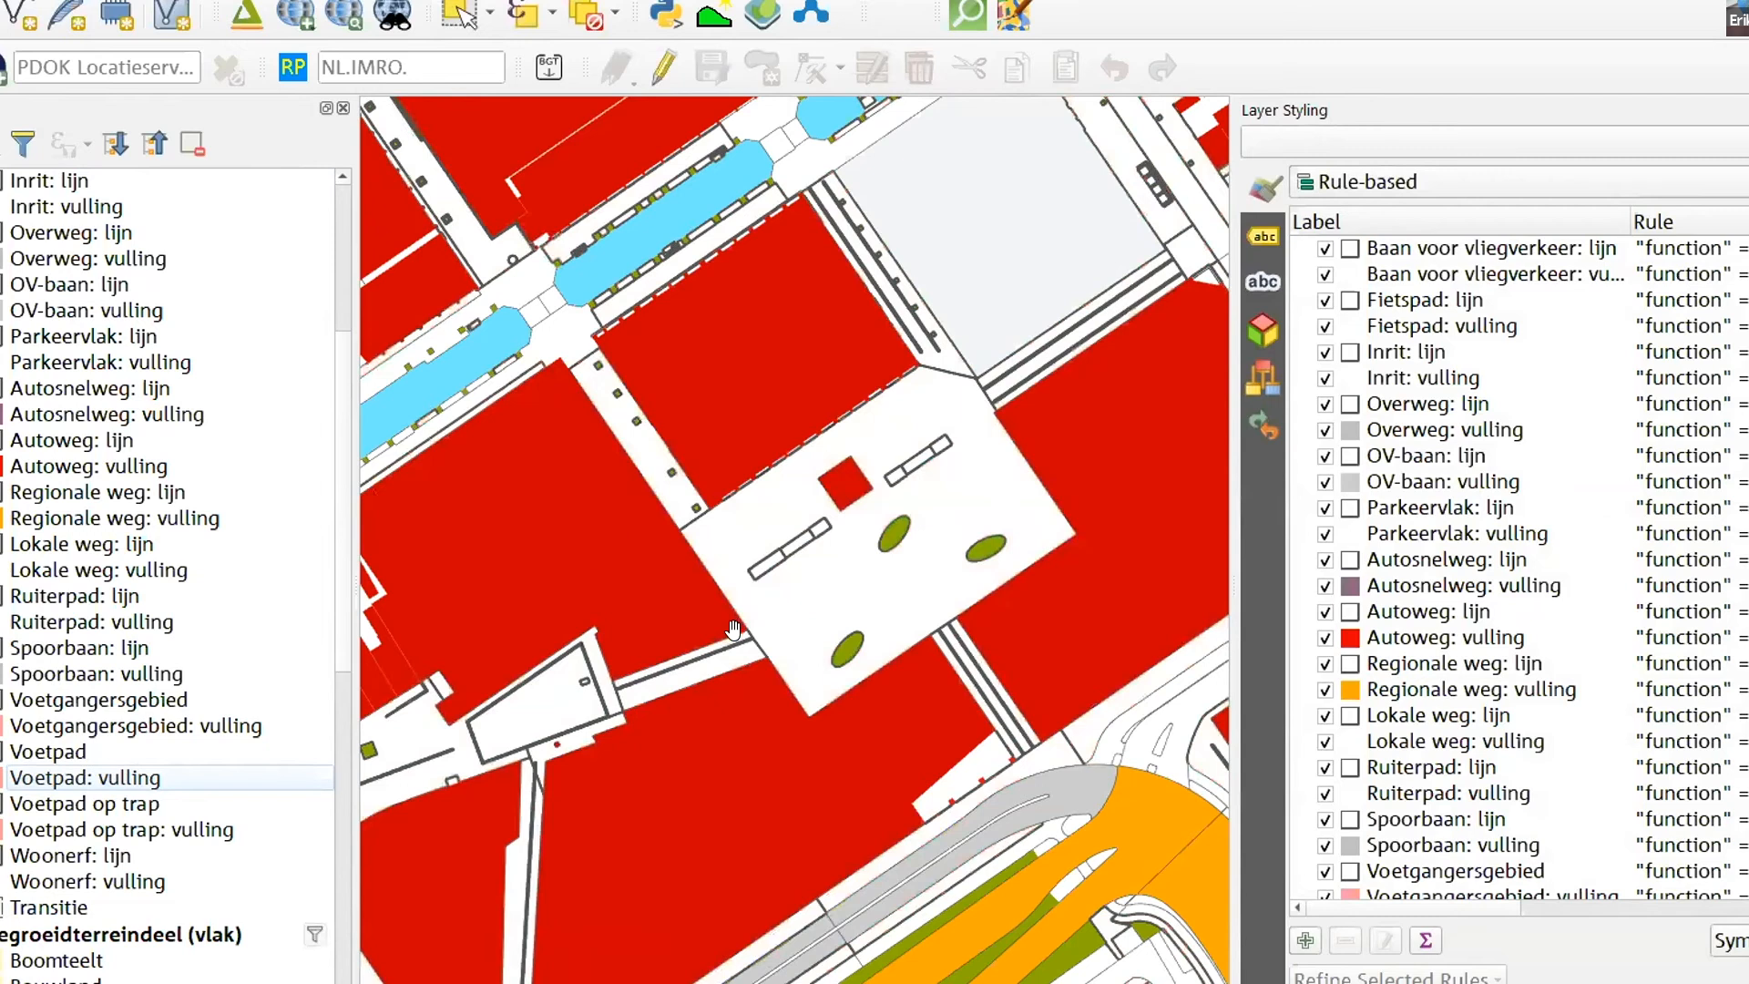
- Open the Voetpad: vulling rule of the wegdeel (vlak) layer and check its minimum scale against the fills drawn on the map
scroll(733, 629, down, 5)
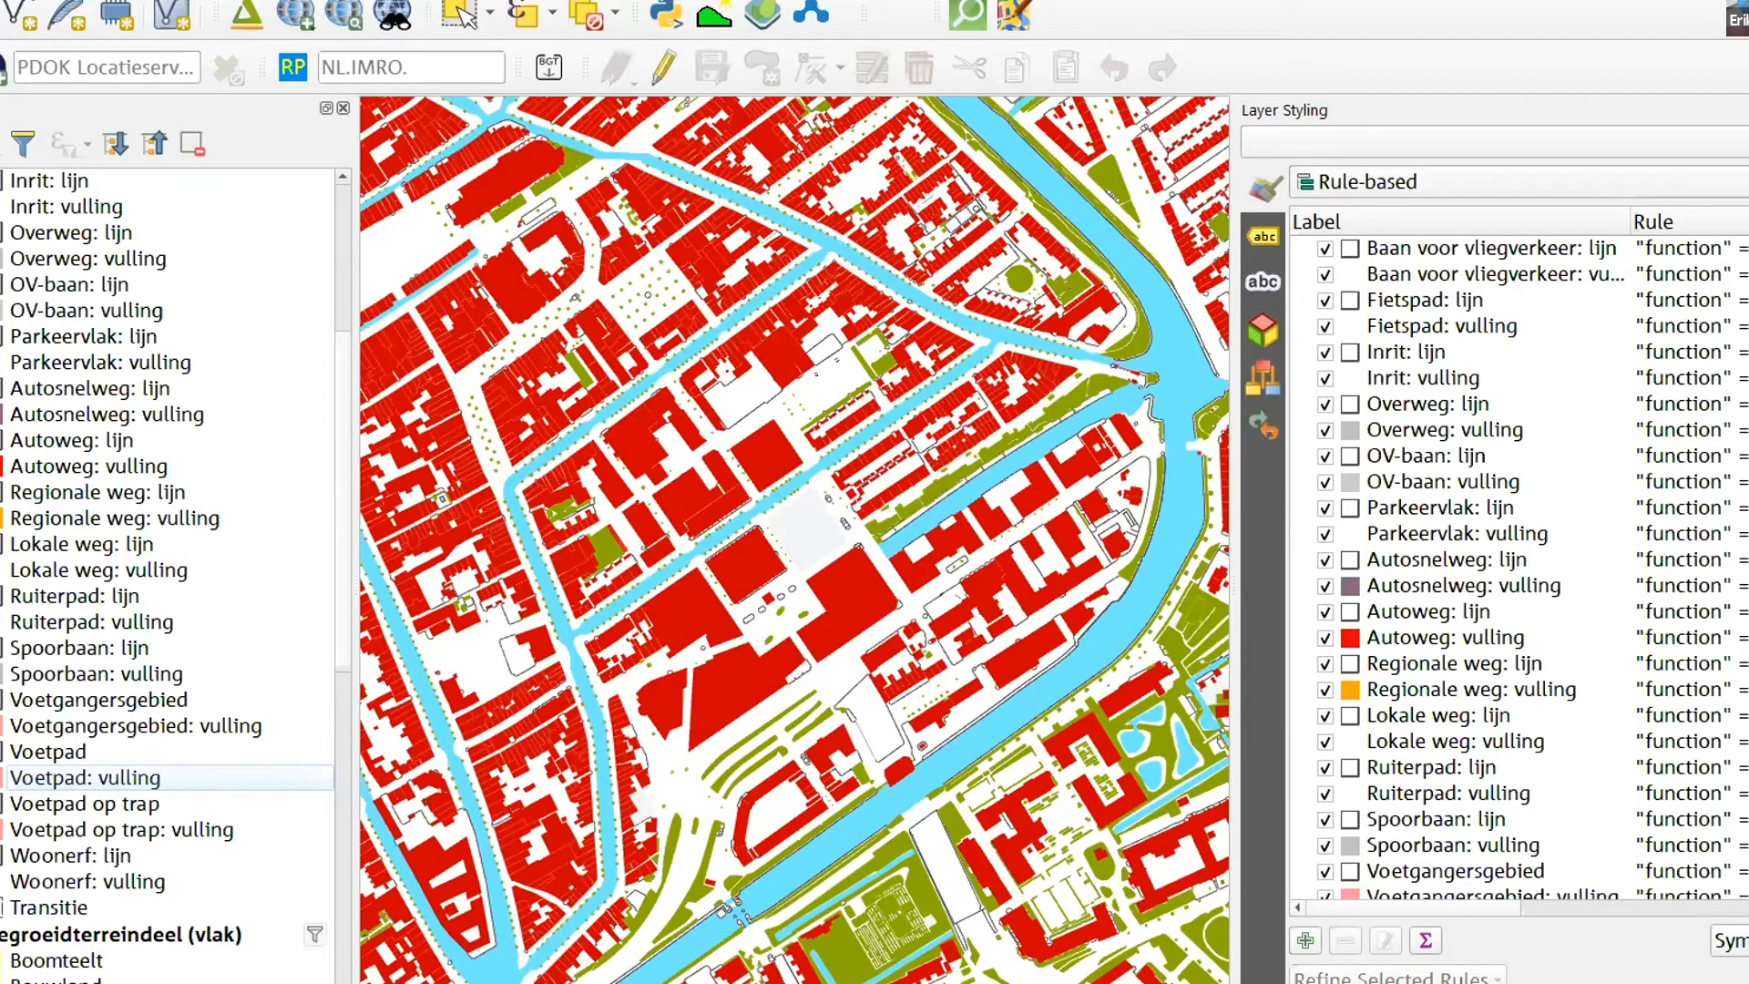
scroll(168, 574, up, 5)
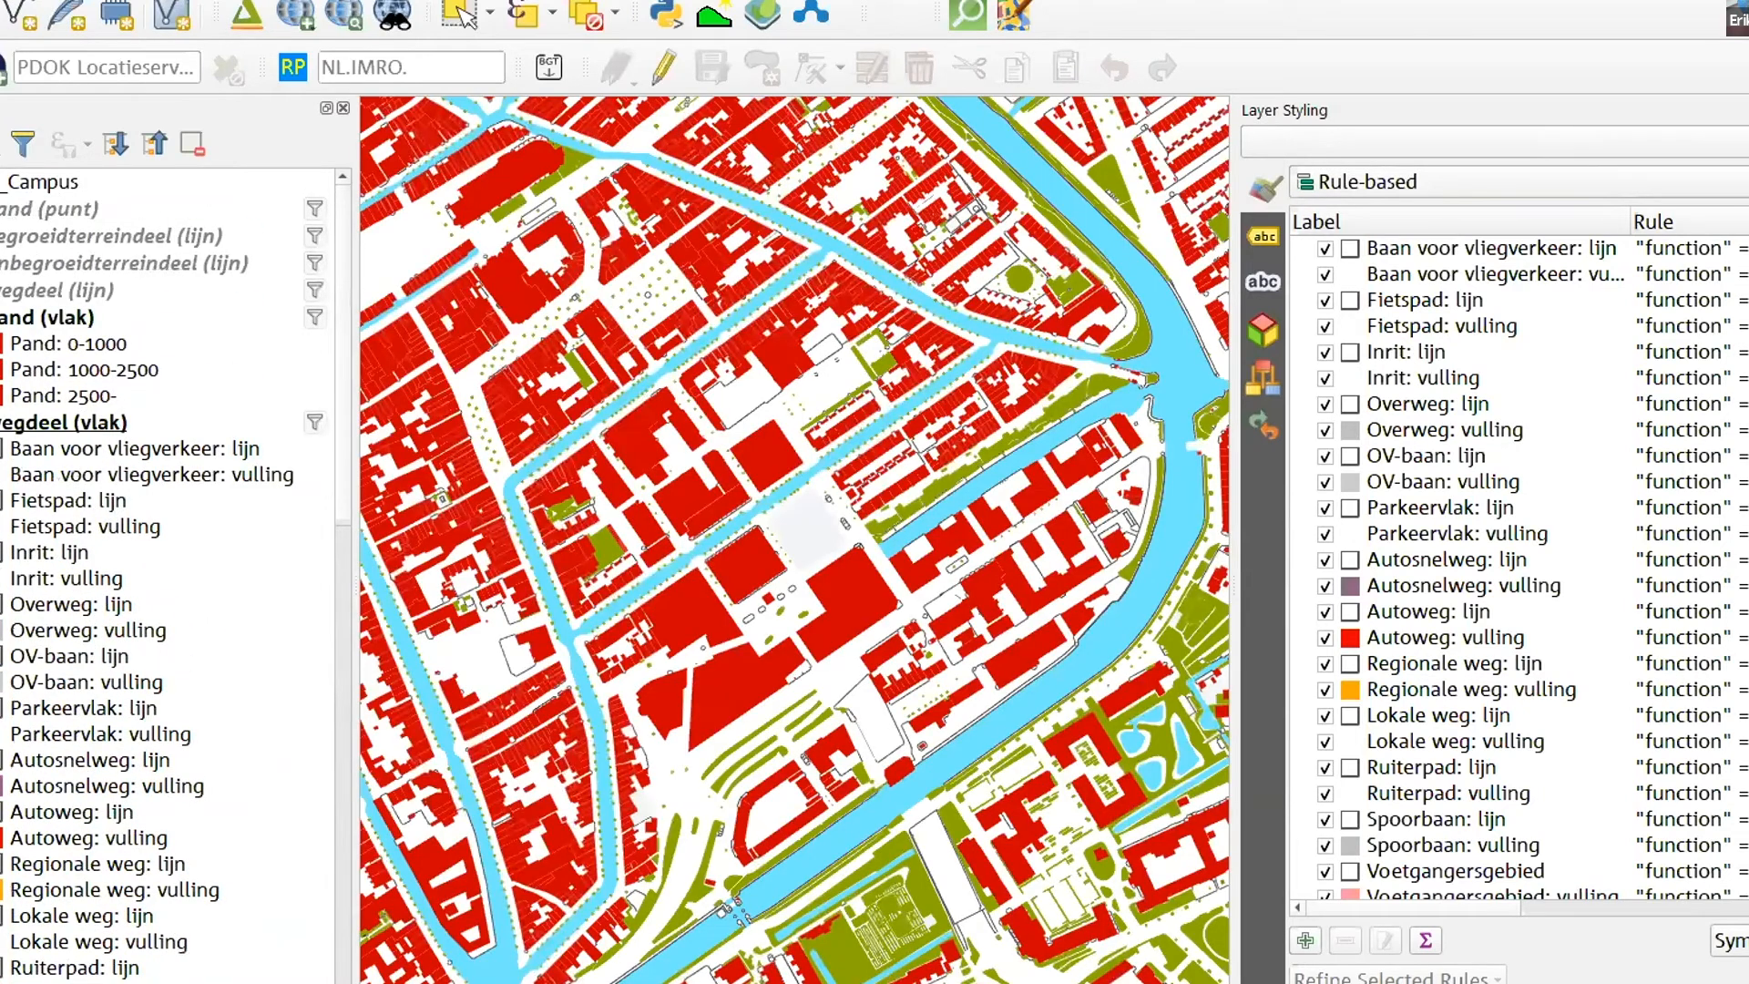
scroll(77, 455, down, 3)
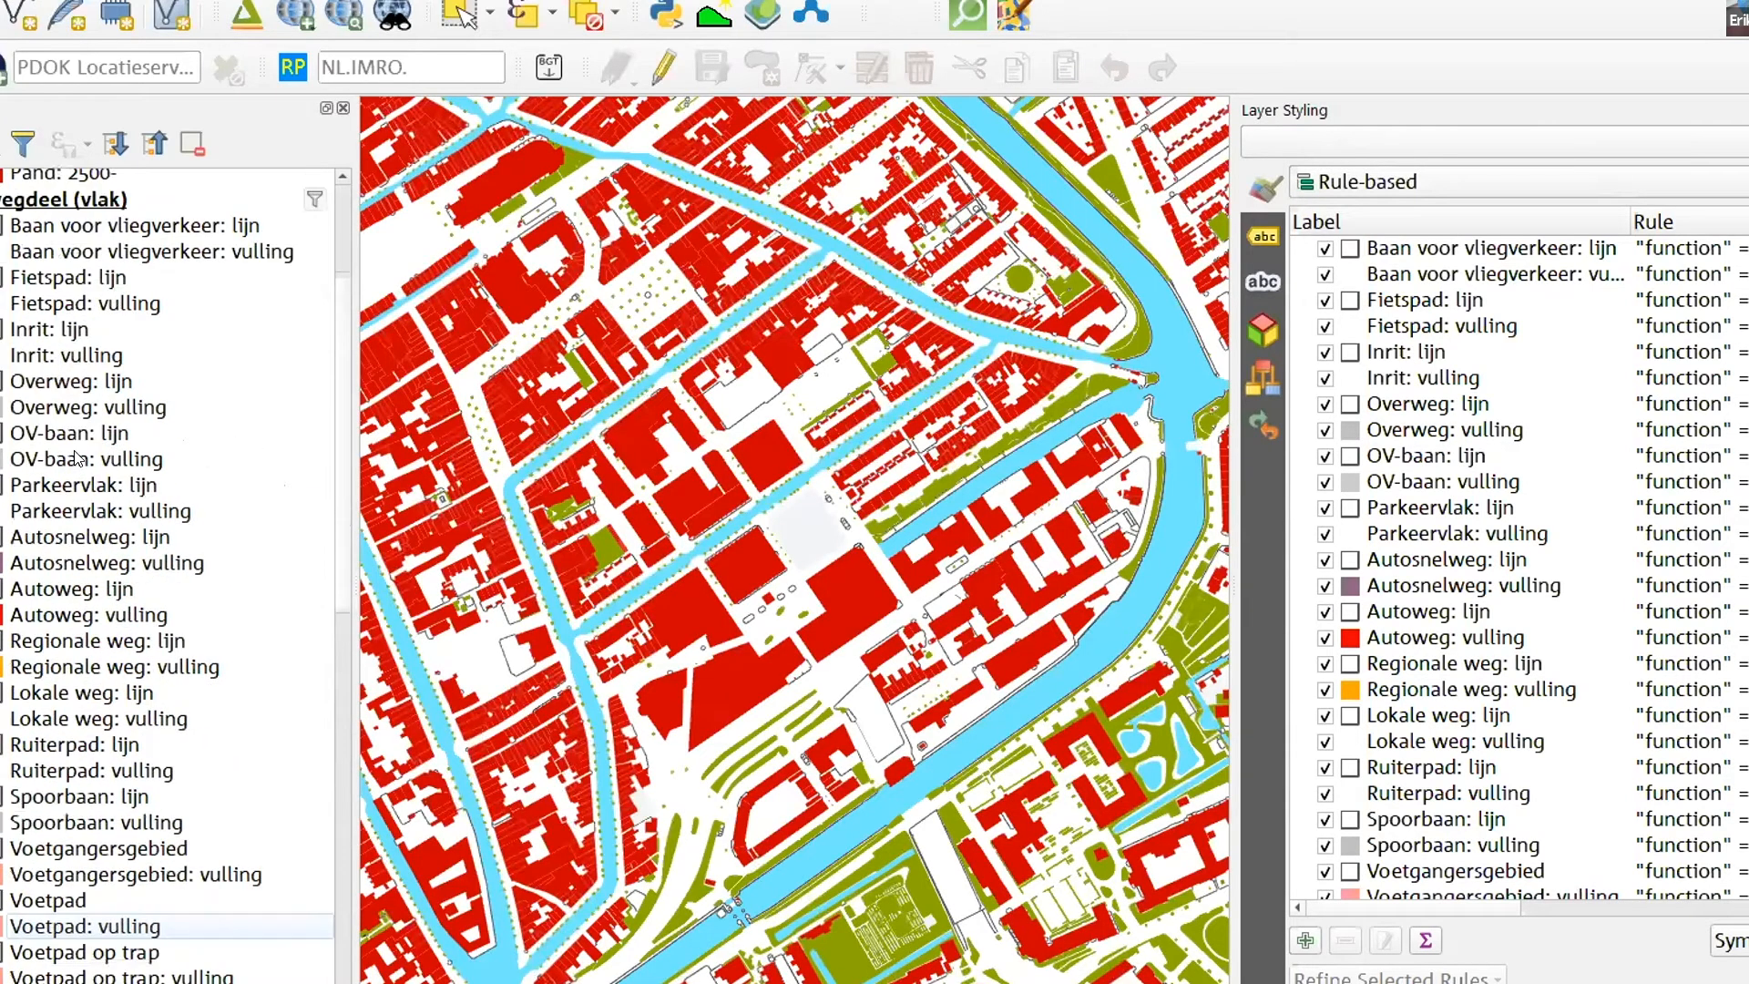
scroll(77, 458, down, 2)
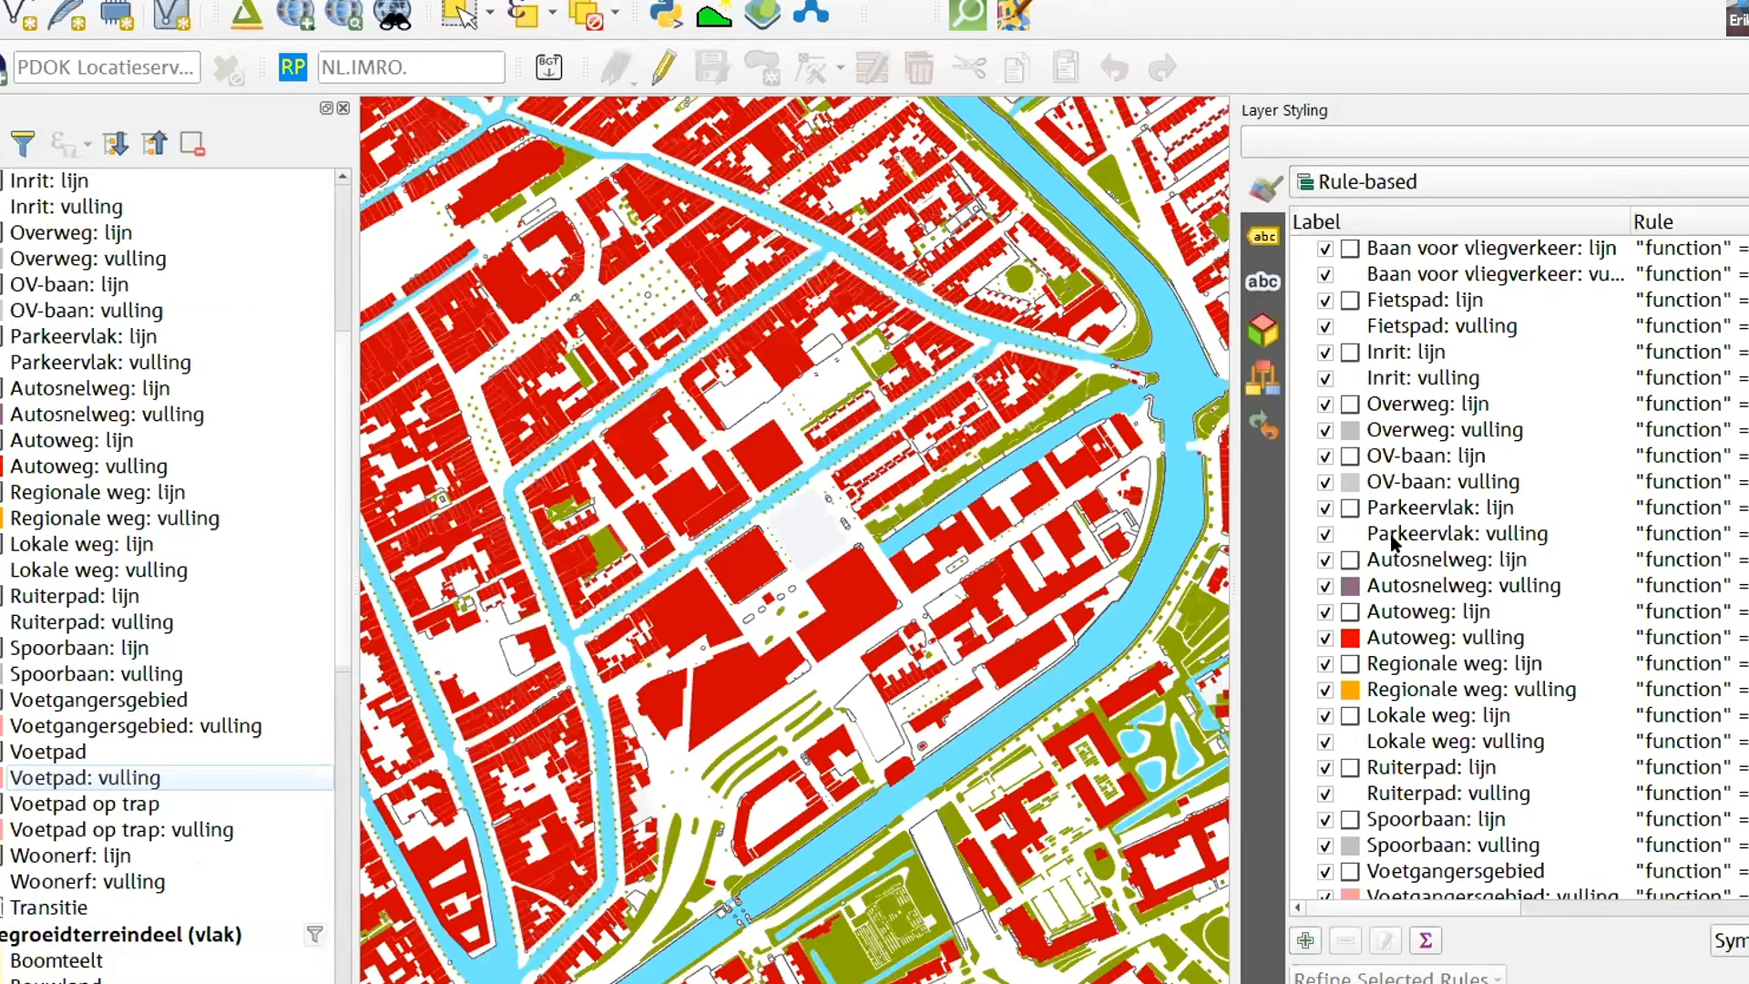
scroll(1455, 747, down, 3)
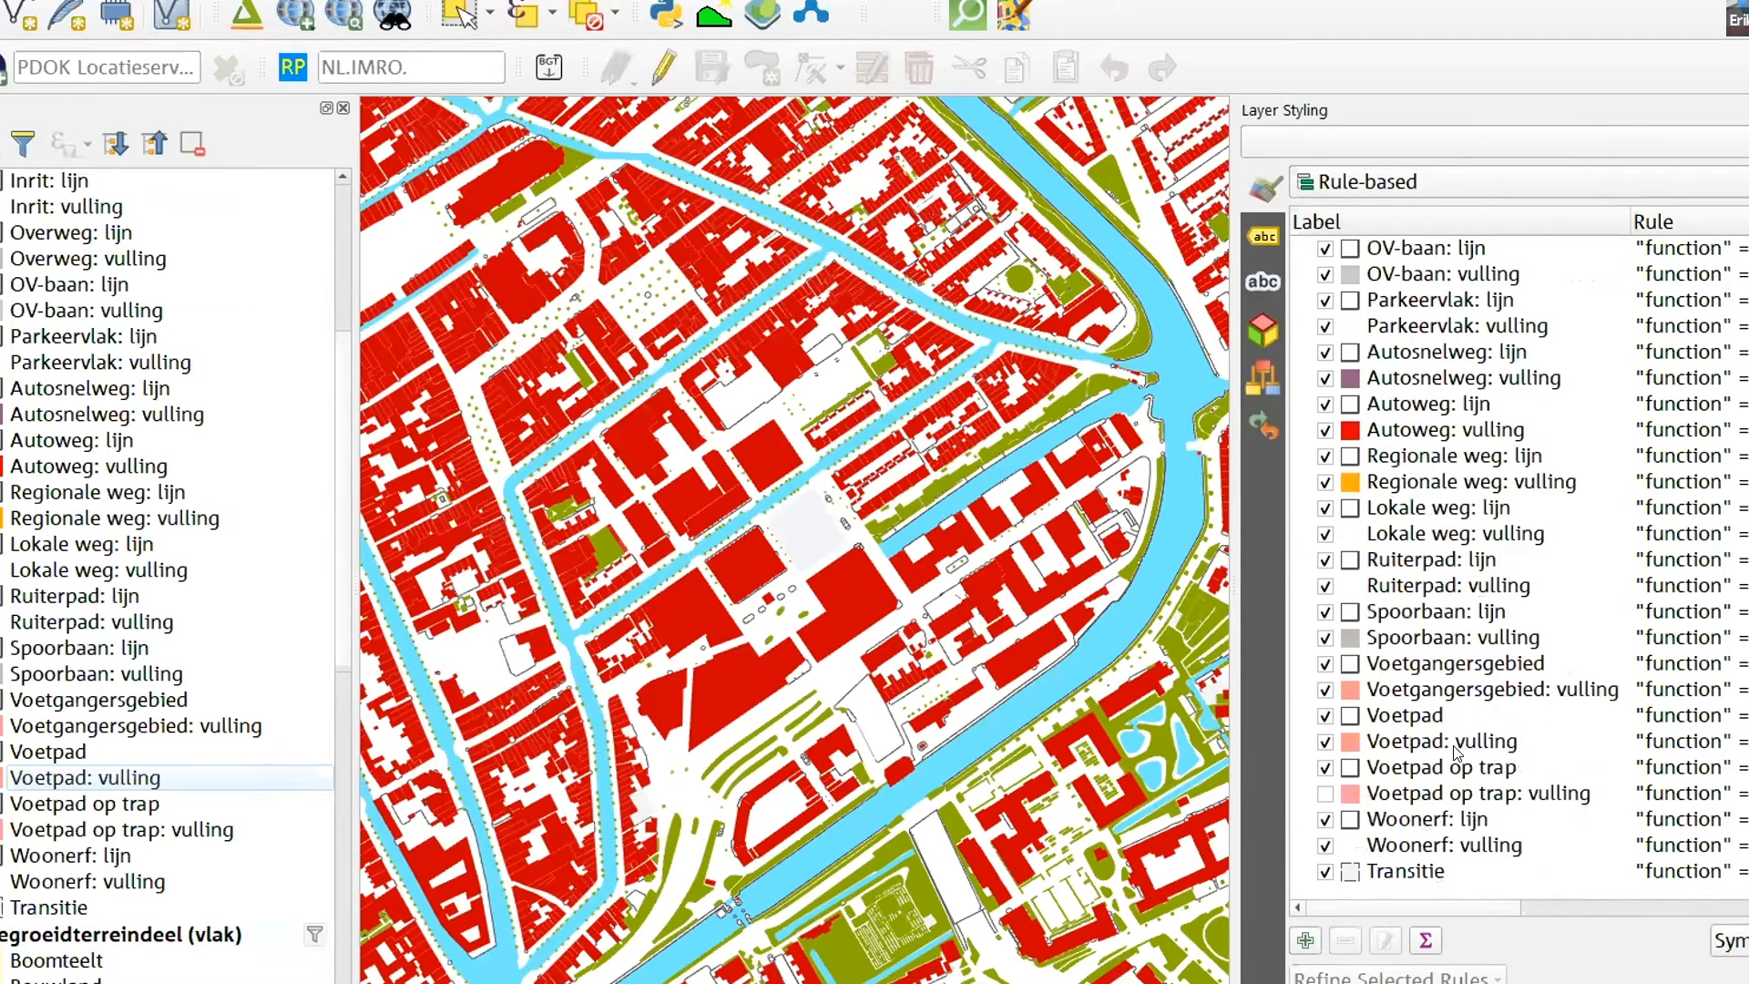
click(1425, 740)
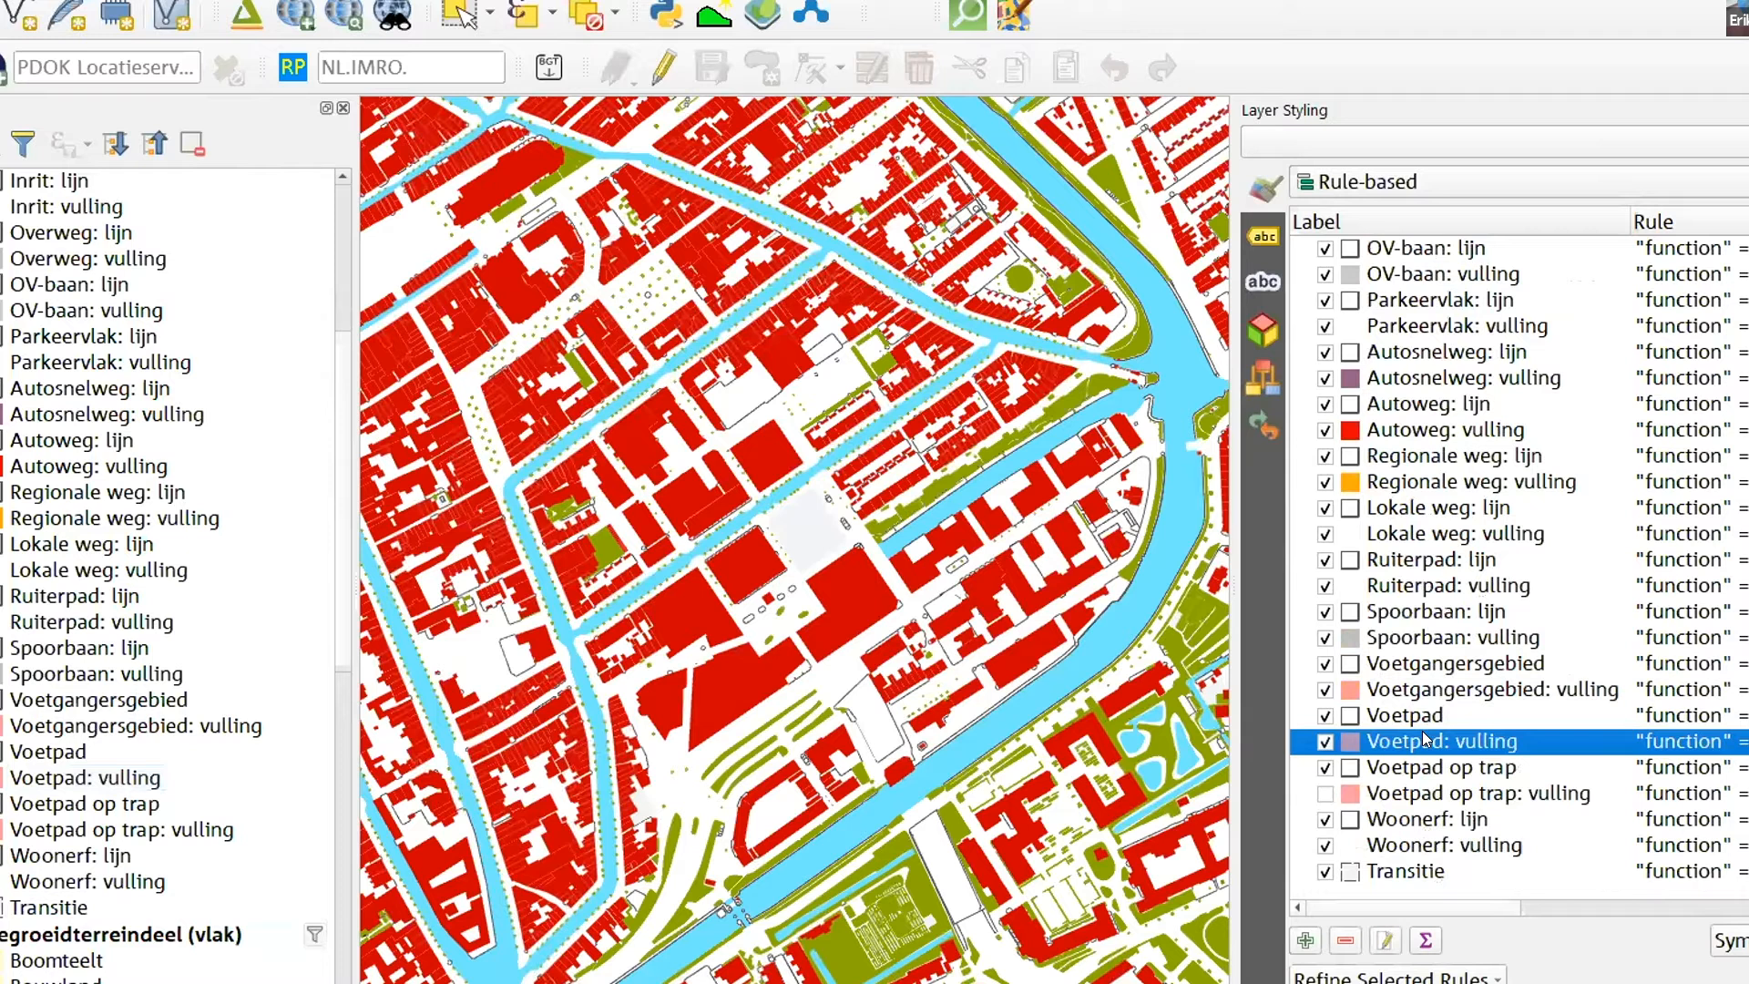
double_click(1425, 739)
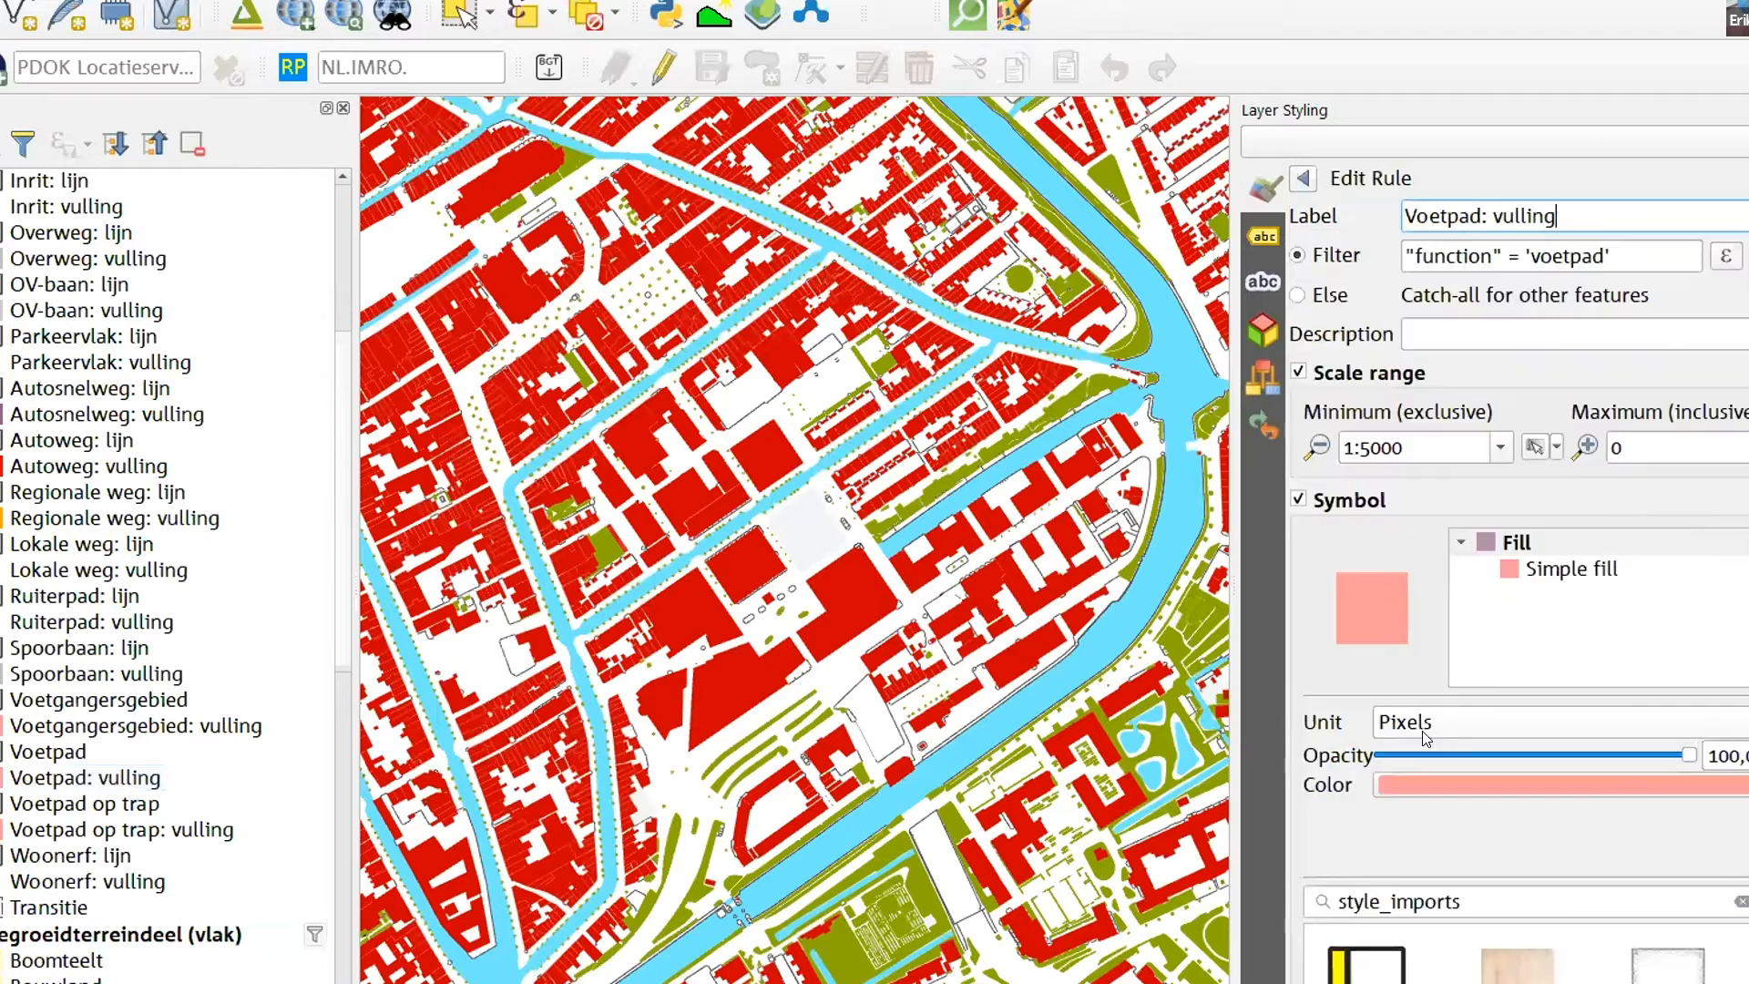
double_click(1402, 447)
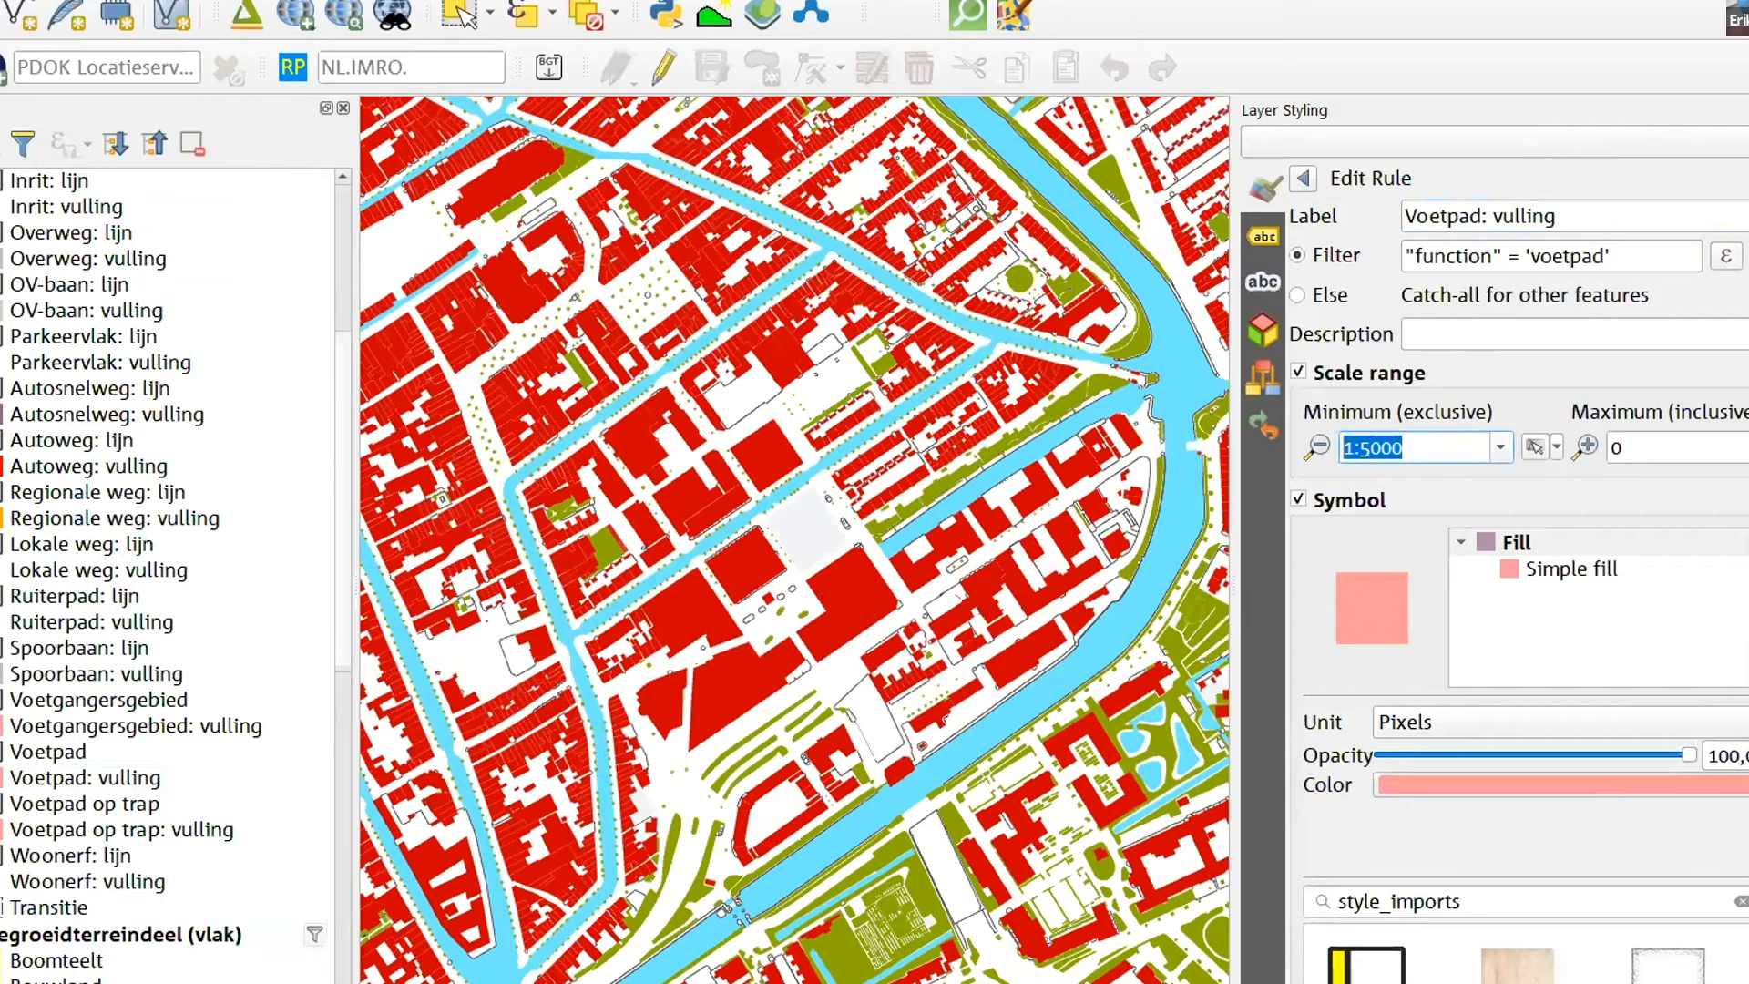
scroll(756, 585, up, 1)
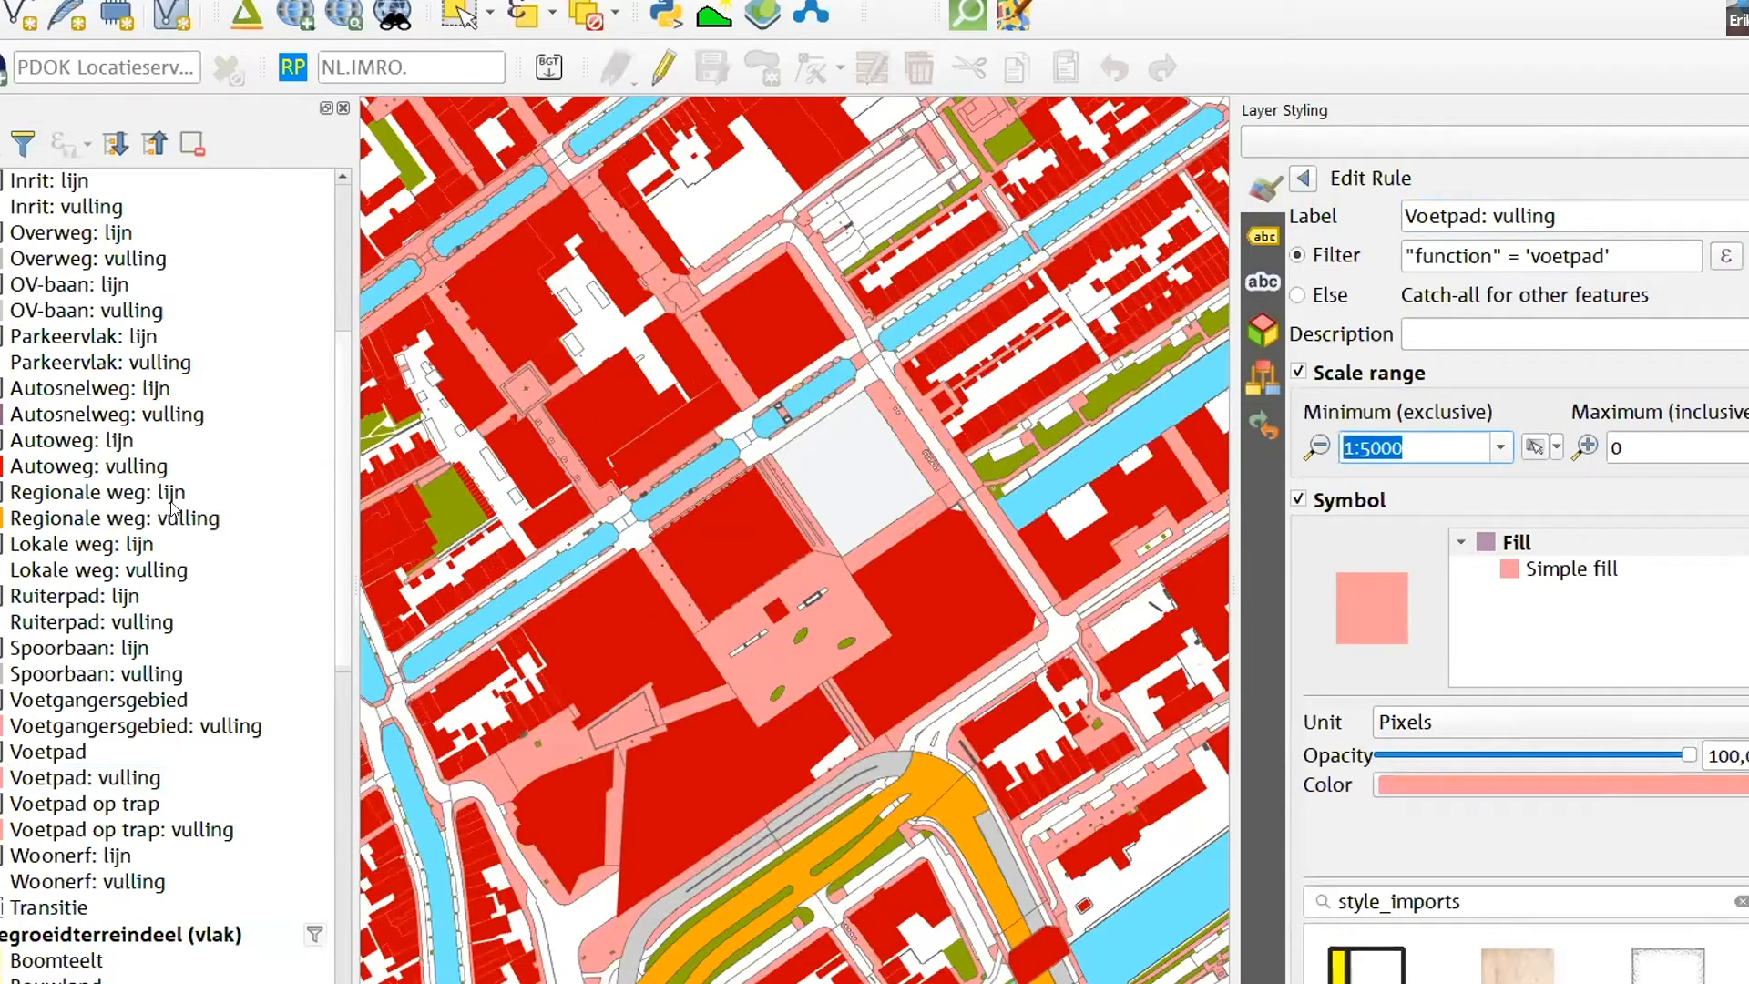
- Collapse the legends of the wegdeel, pand, begroeidterreindeel and onbegroeidterreindeel (vlak) layers
scroll(143, 798, up, 4)
scroll(143, 798, up, 1)
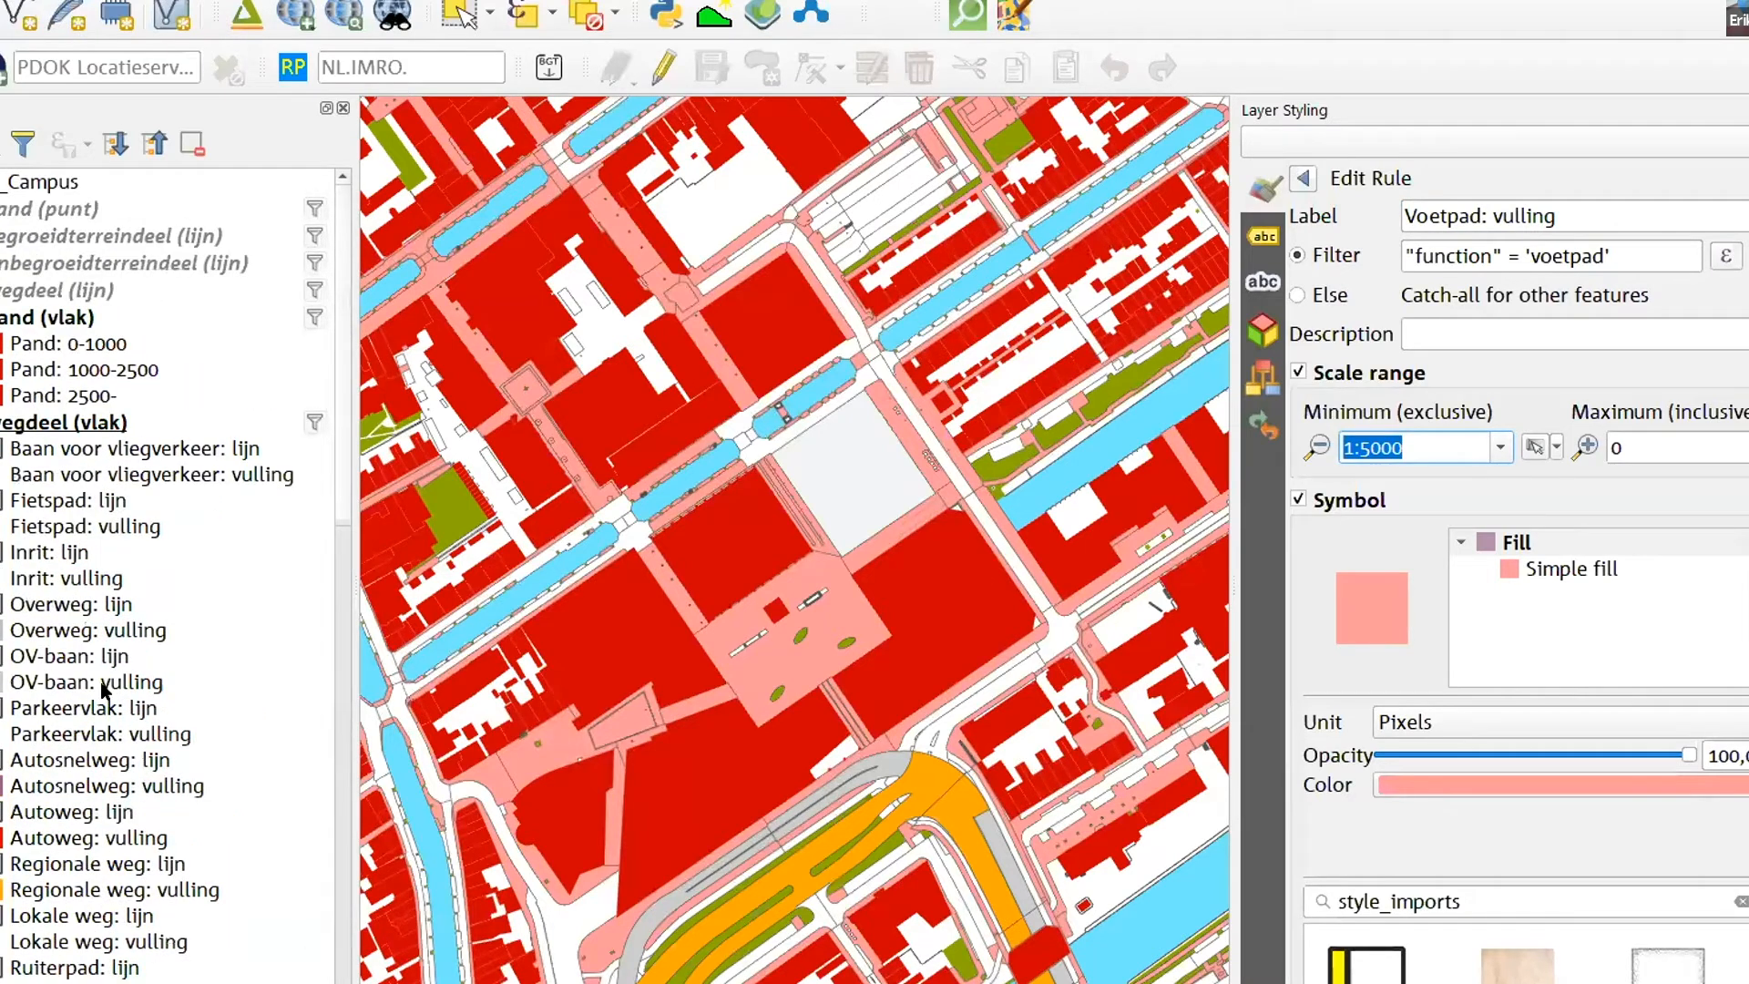
click(1, 423)
click(1, 318)
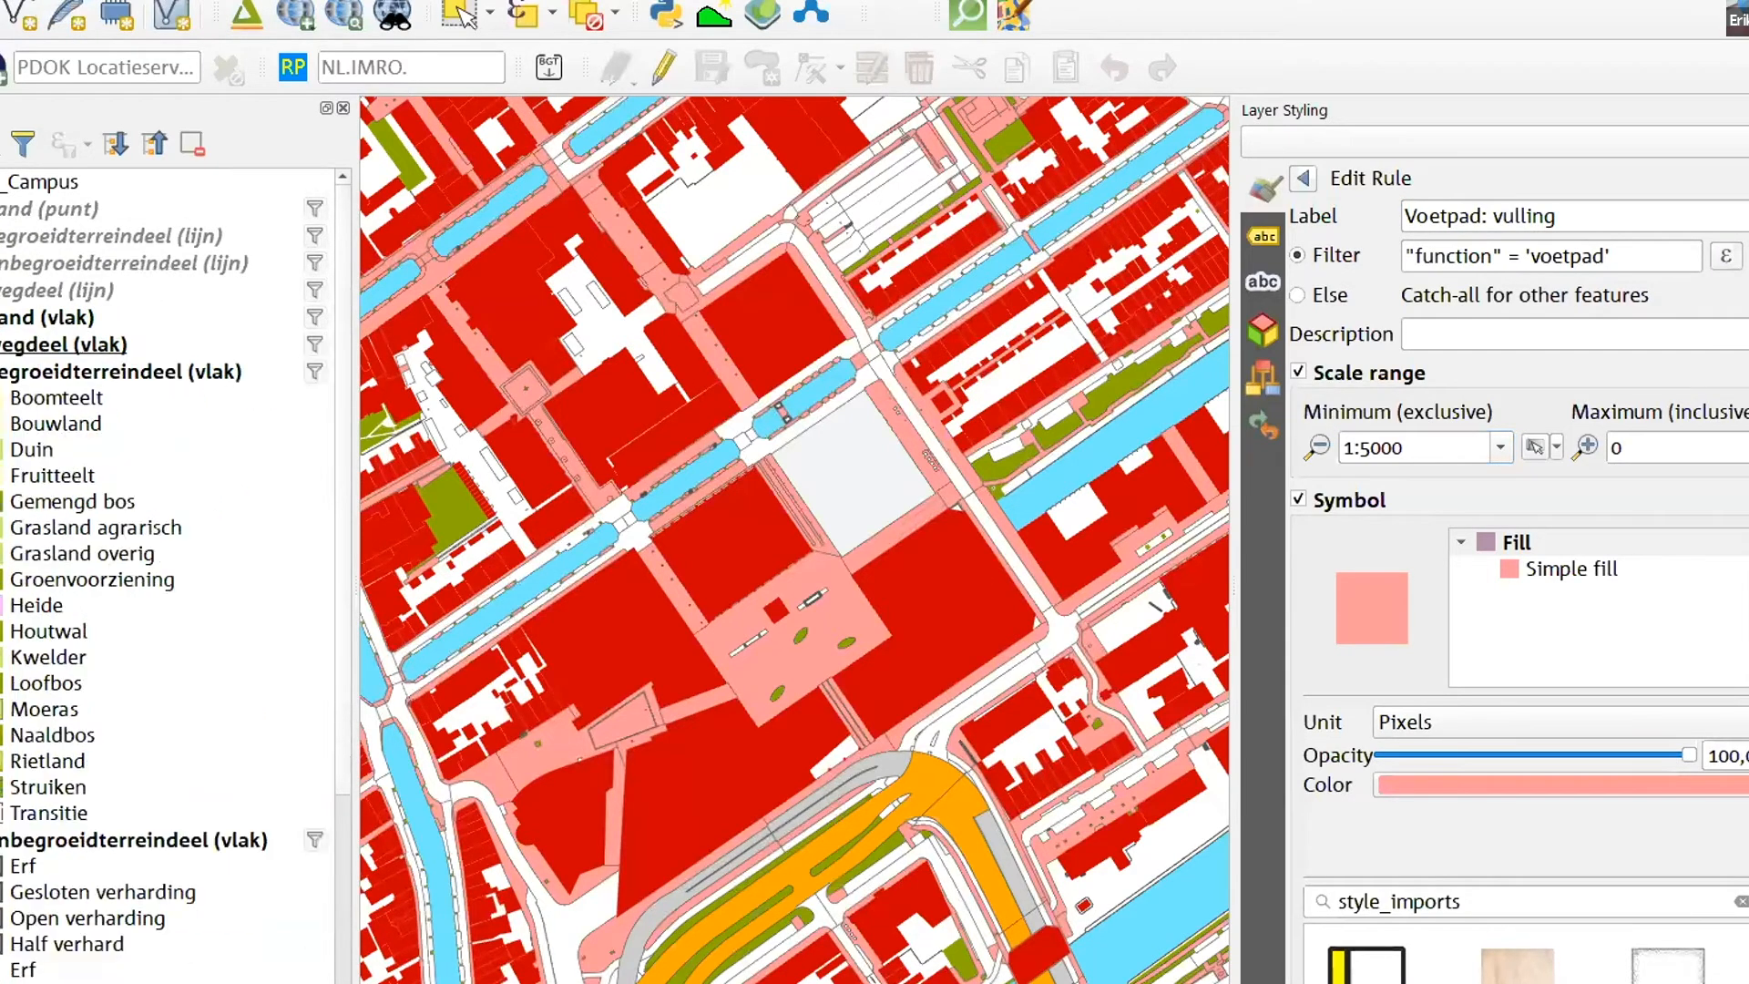
click(1, 372)
click(1, 399)
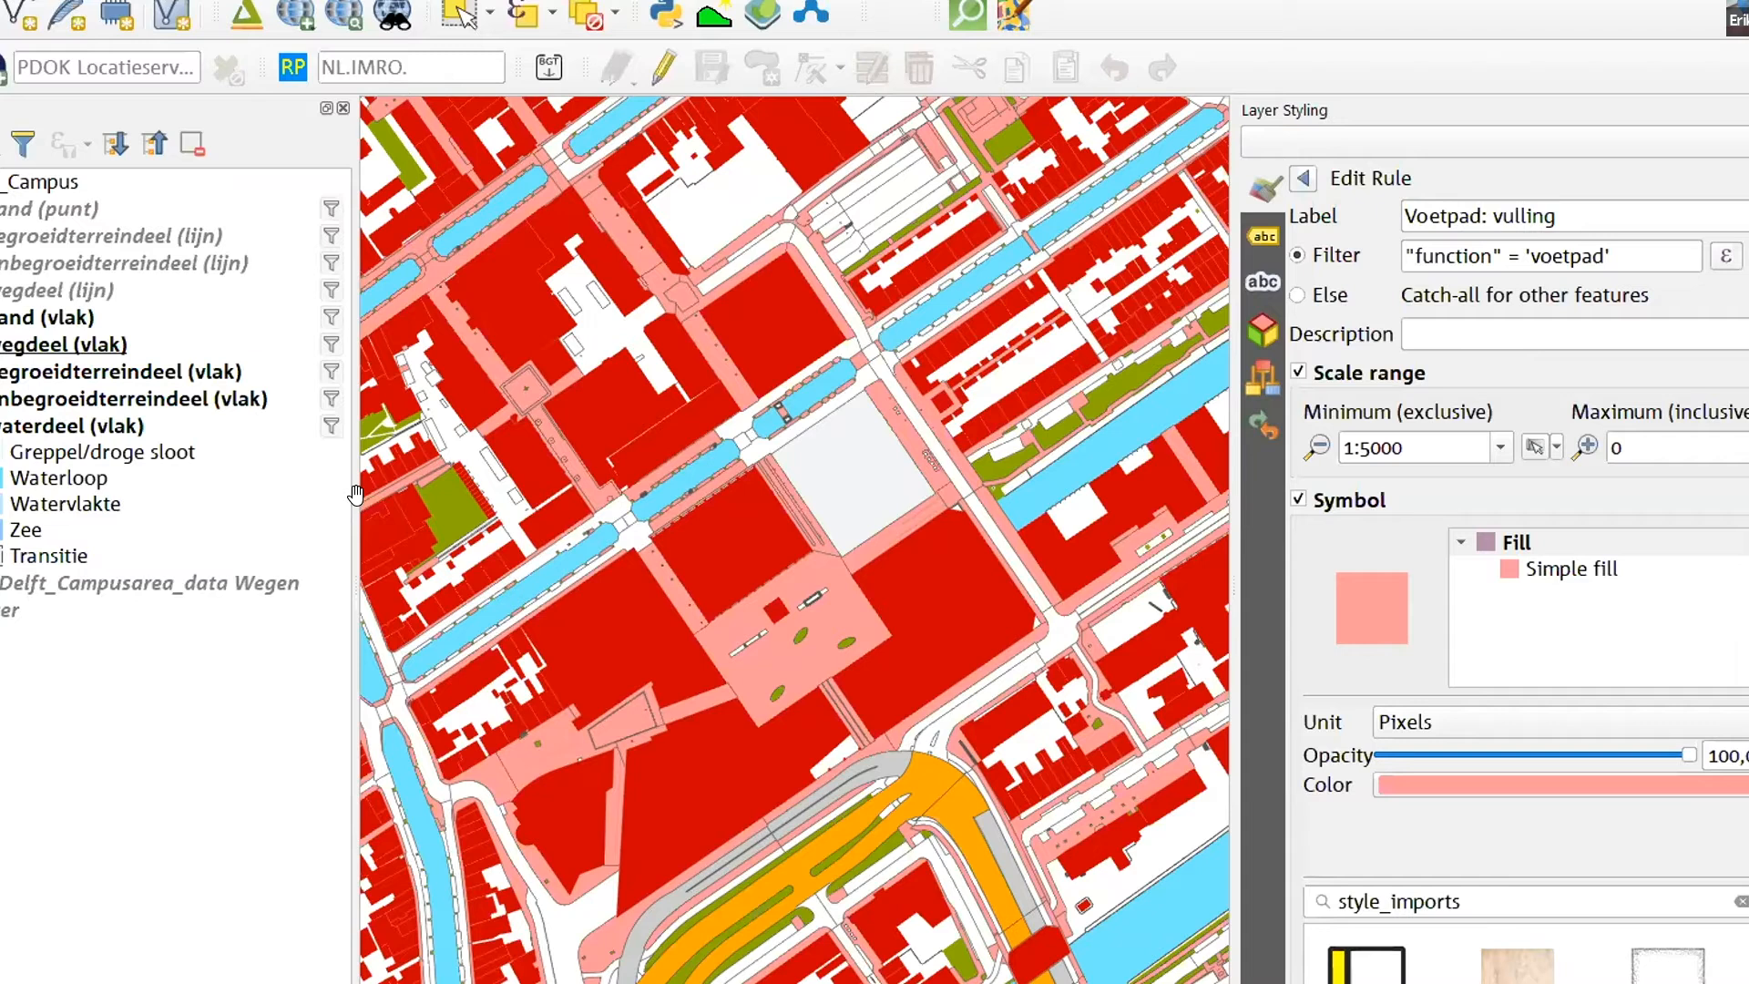
- Inspect the extent of the BGT data across Delft, from the inner city to the neighbourhoods further south
scroll(715, 581, down, 1)
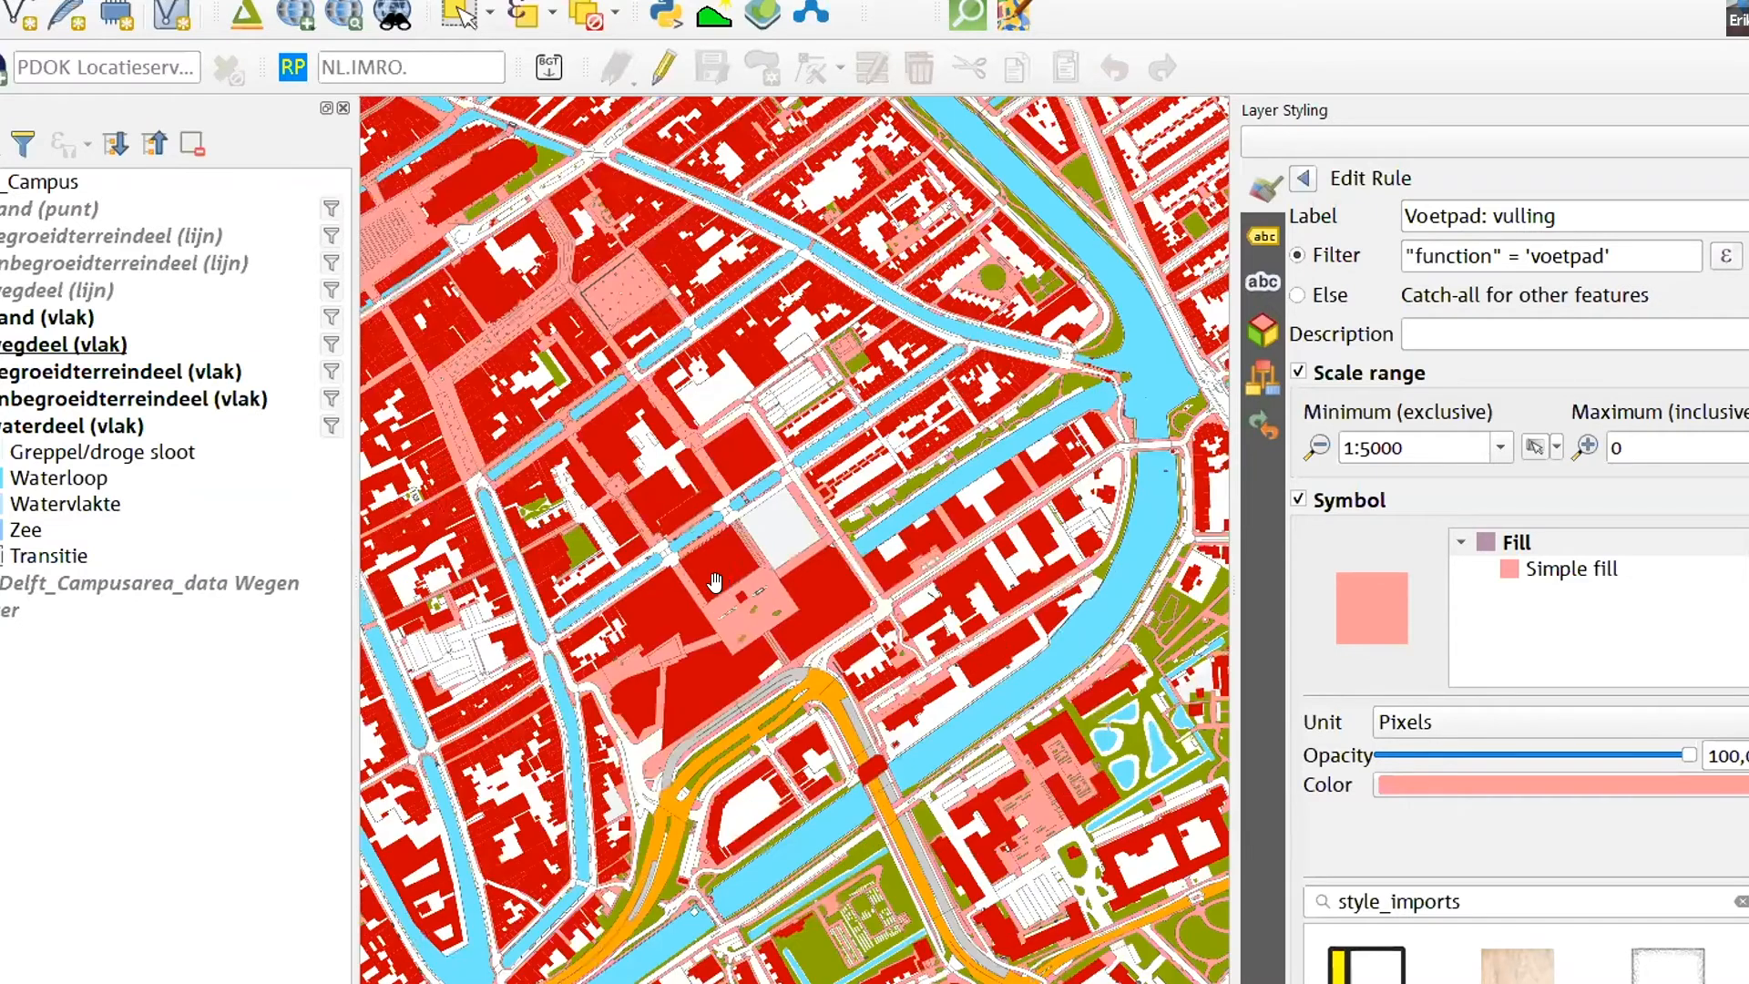
scroll(715, 581, down, 2)
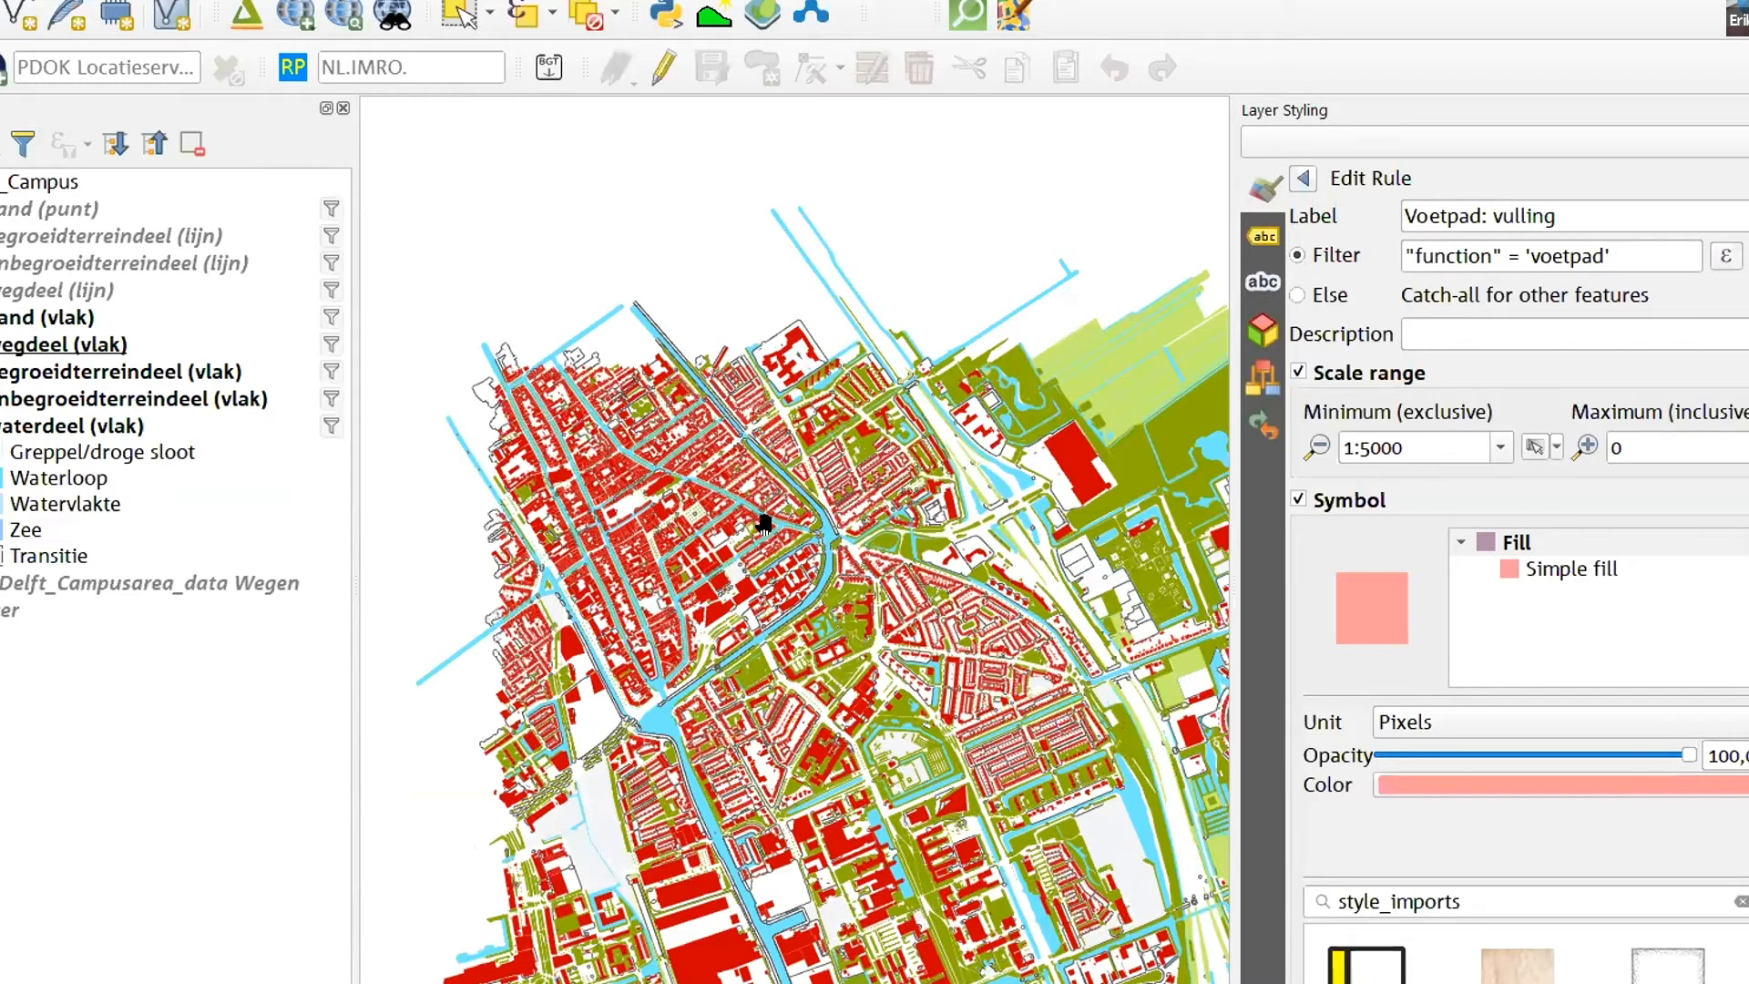
drag(693, 528, 577, 397)
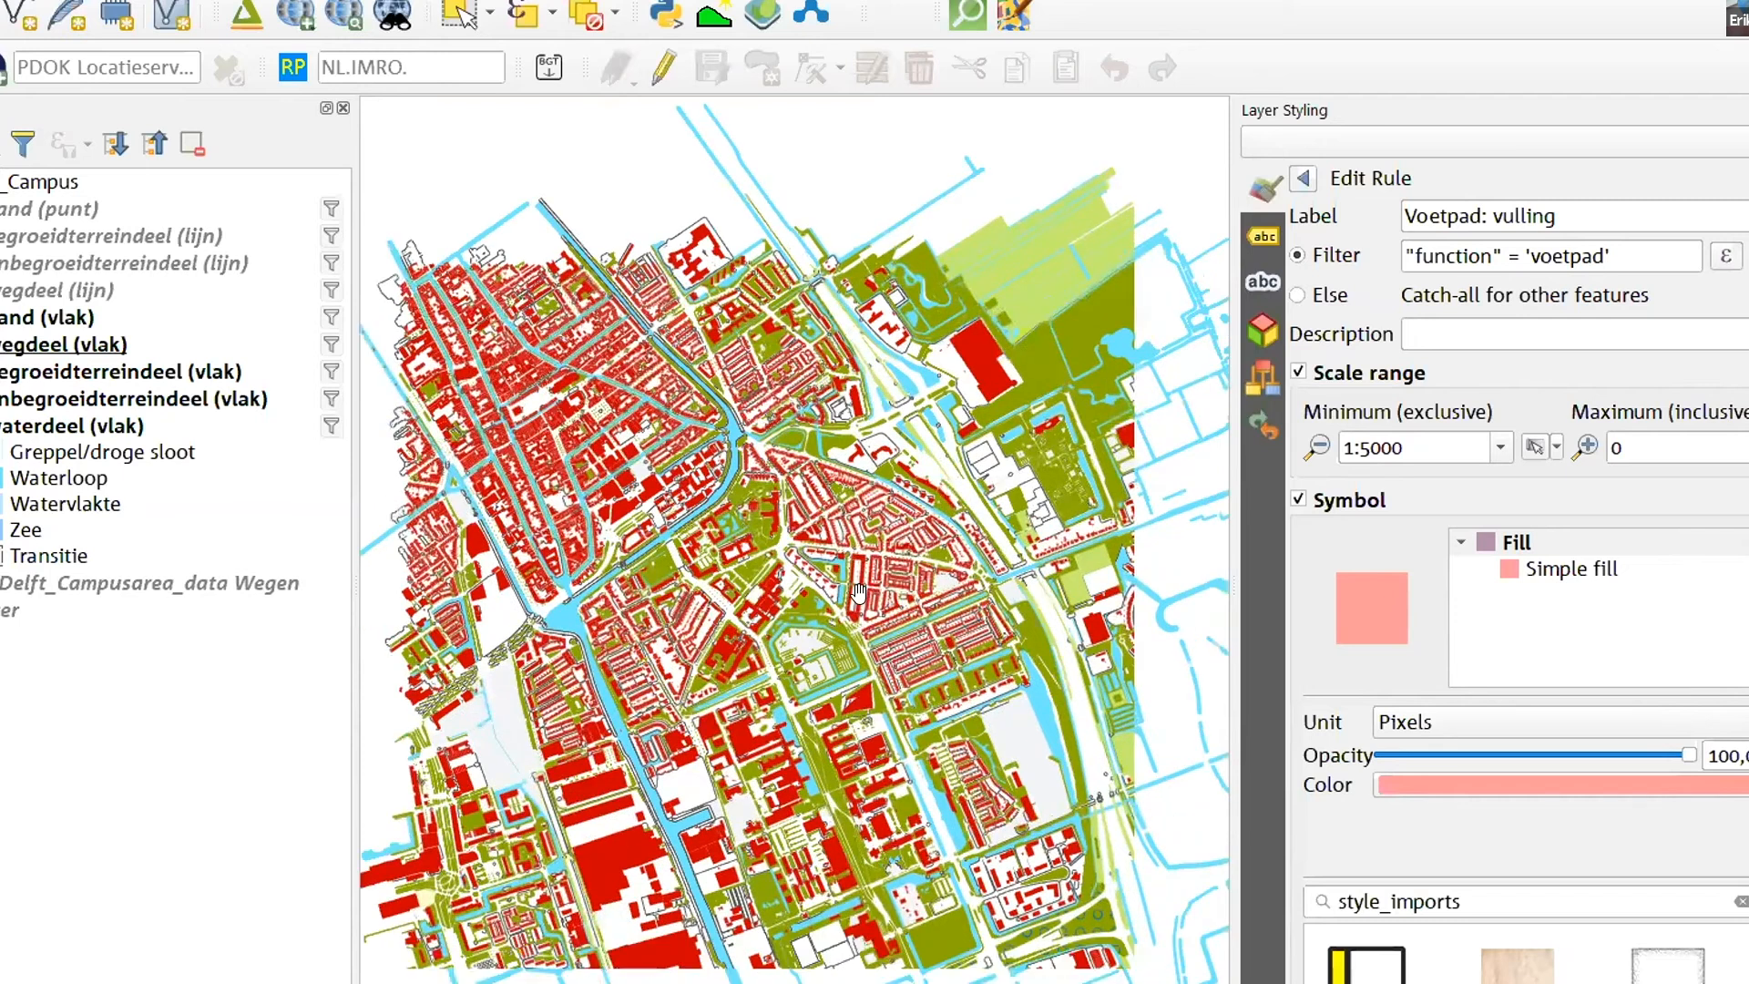
drag(576, 550, 615, 569)
drag(501, 982, 525, 817)
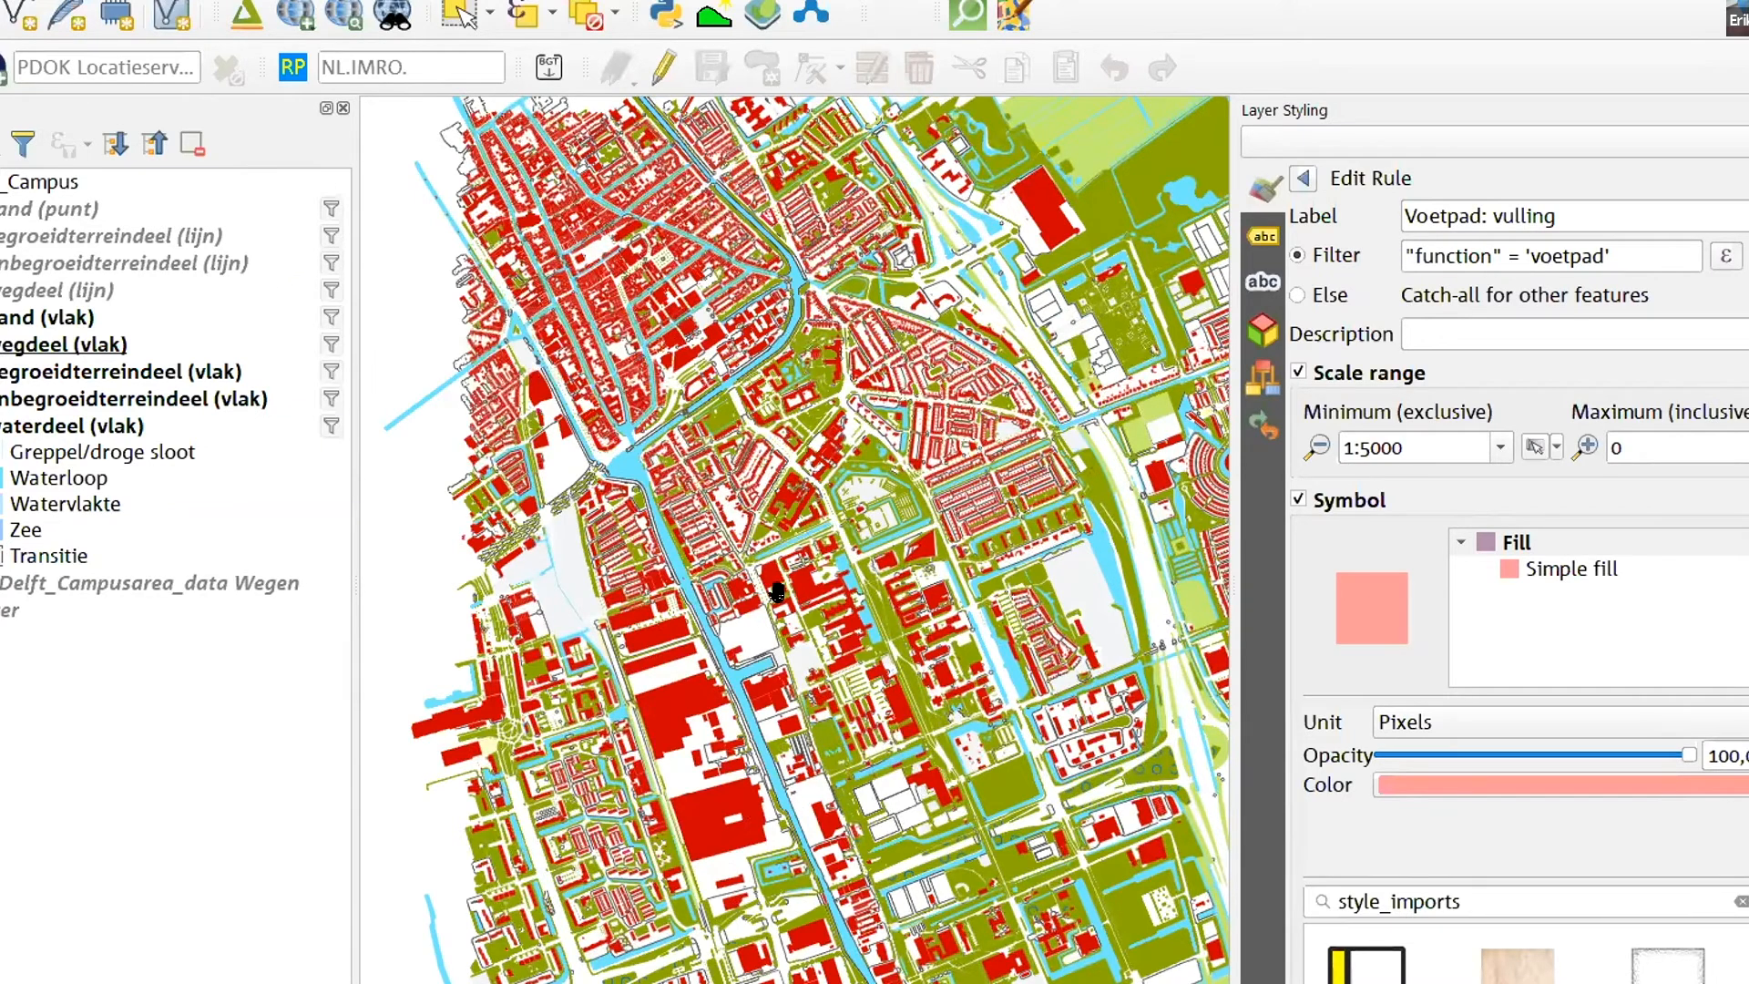
scroll(770, 476, up, 1)
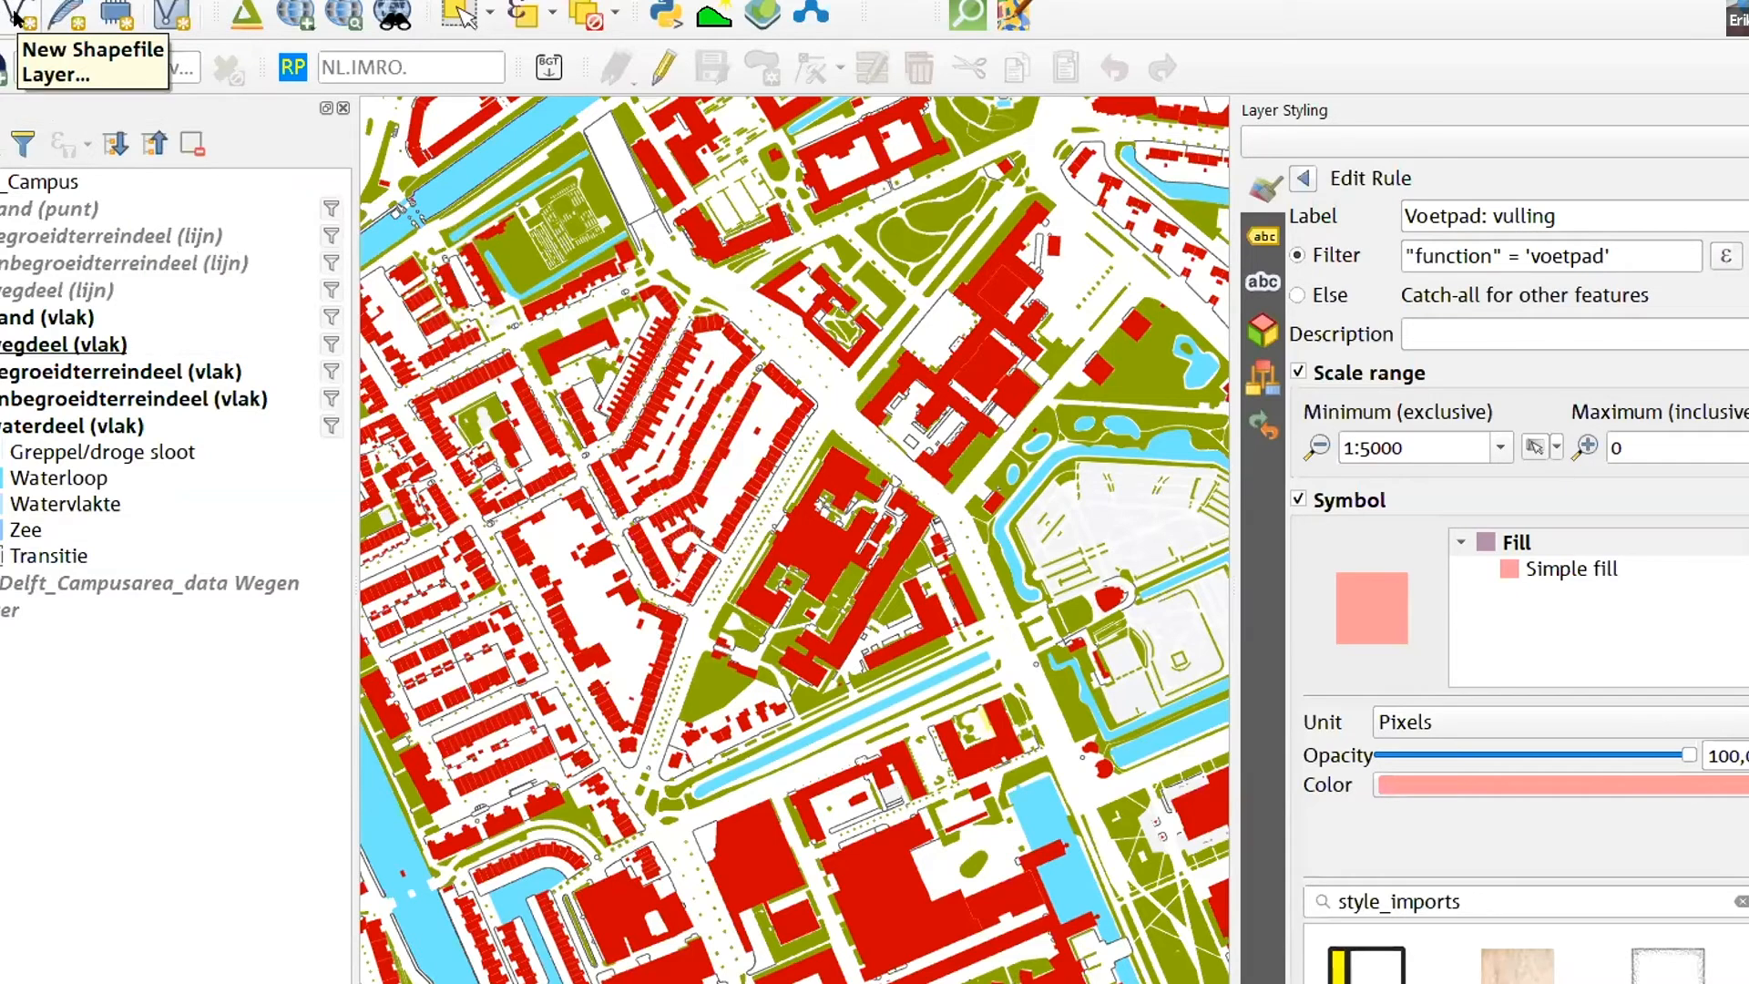
- Create a temporary scratch layer named contour with Polygon / CurvePolygon geometry in EPSG:28992 - Amersfoort / RD New
click(118, 7)
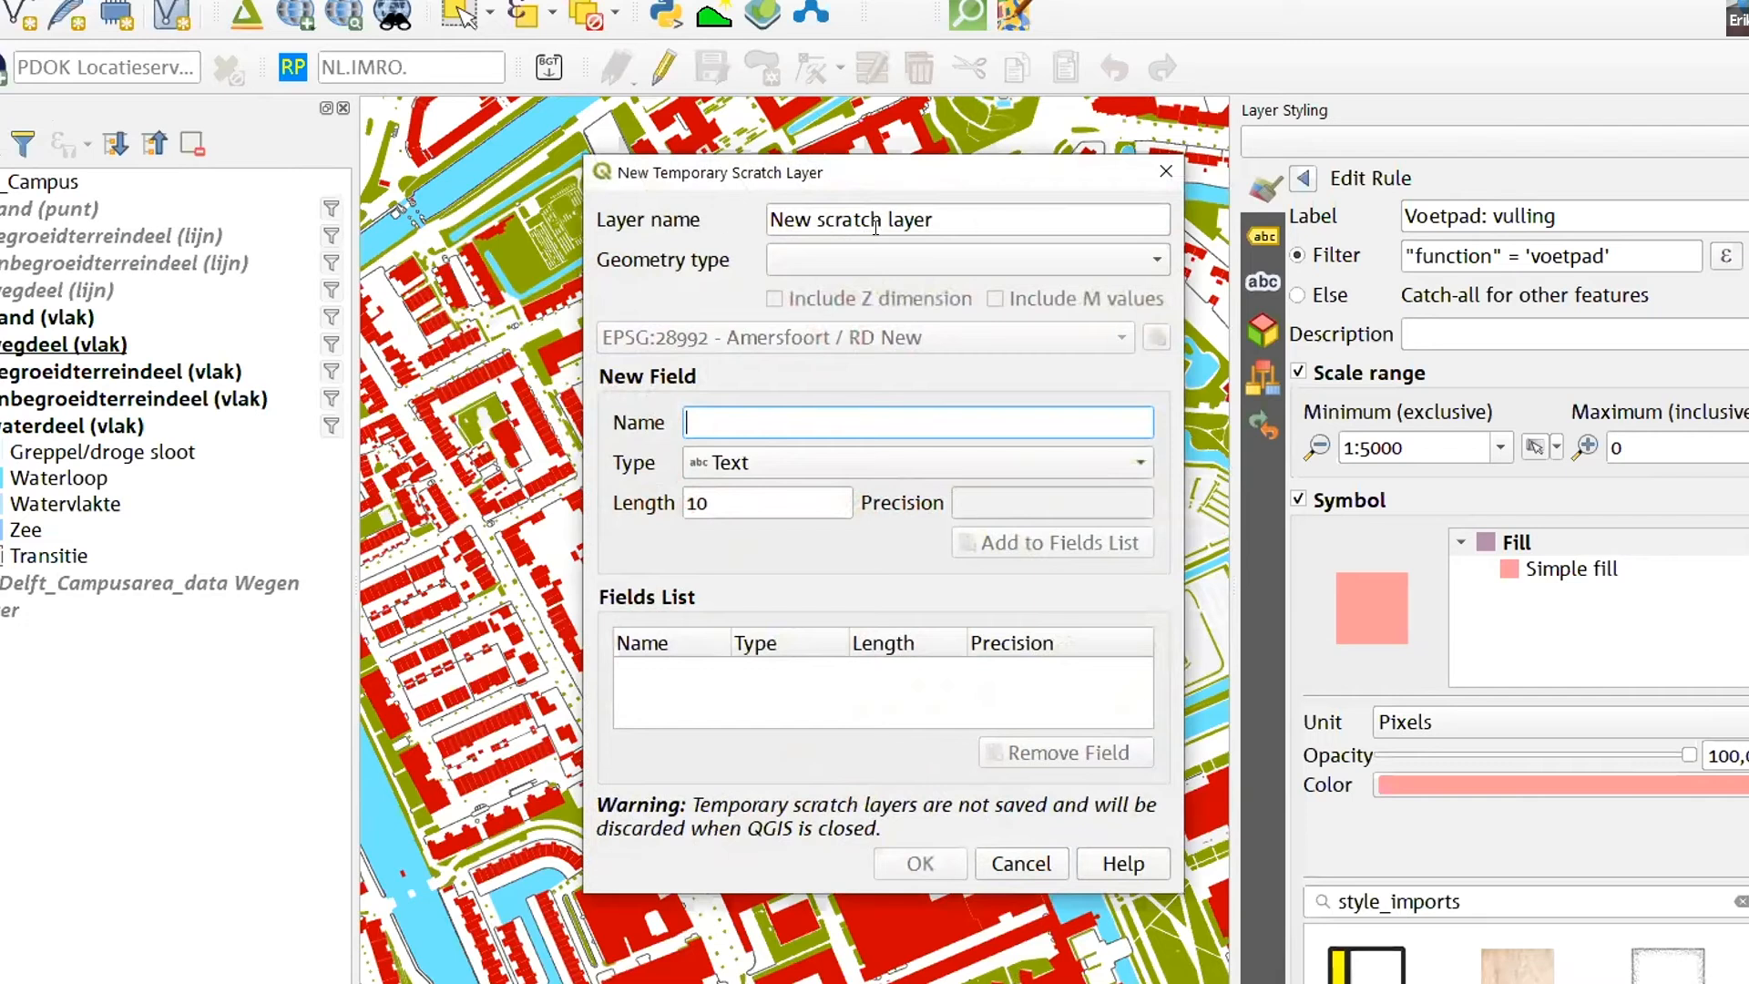
drag(941, 215, 670, 220)
text(co)
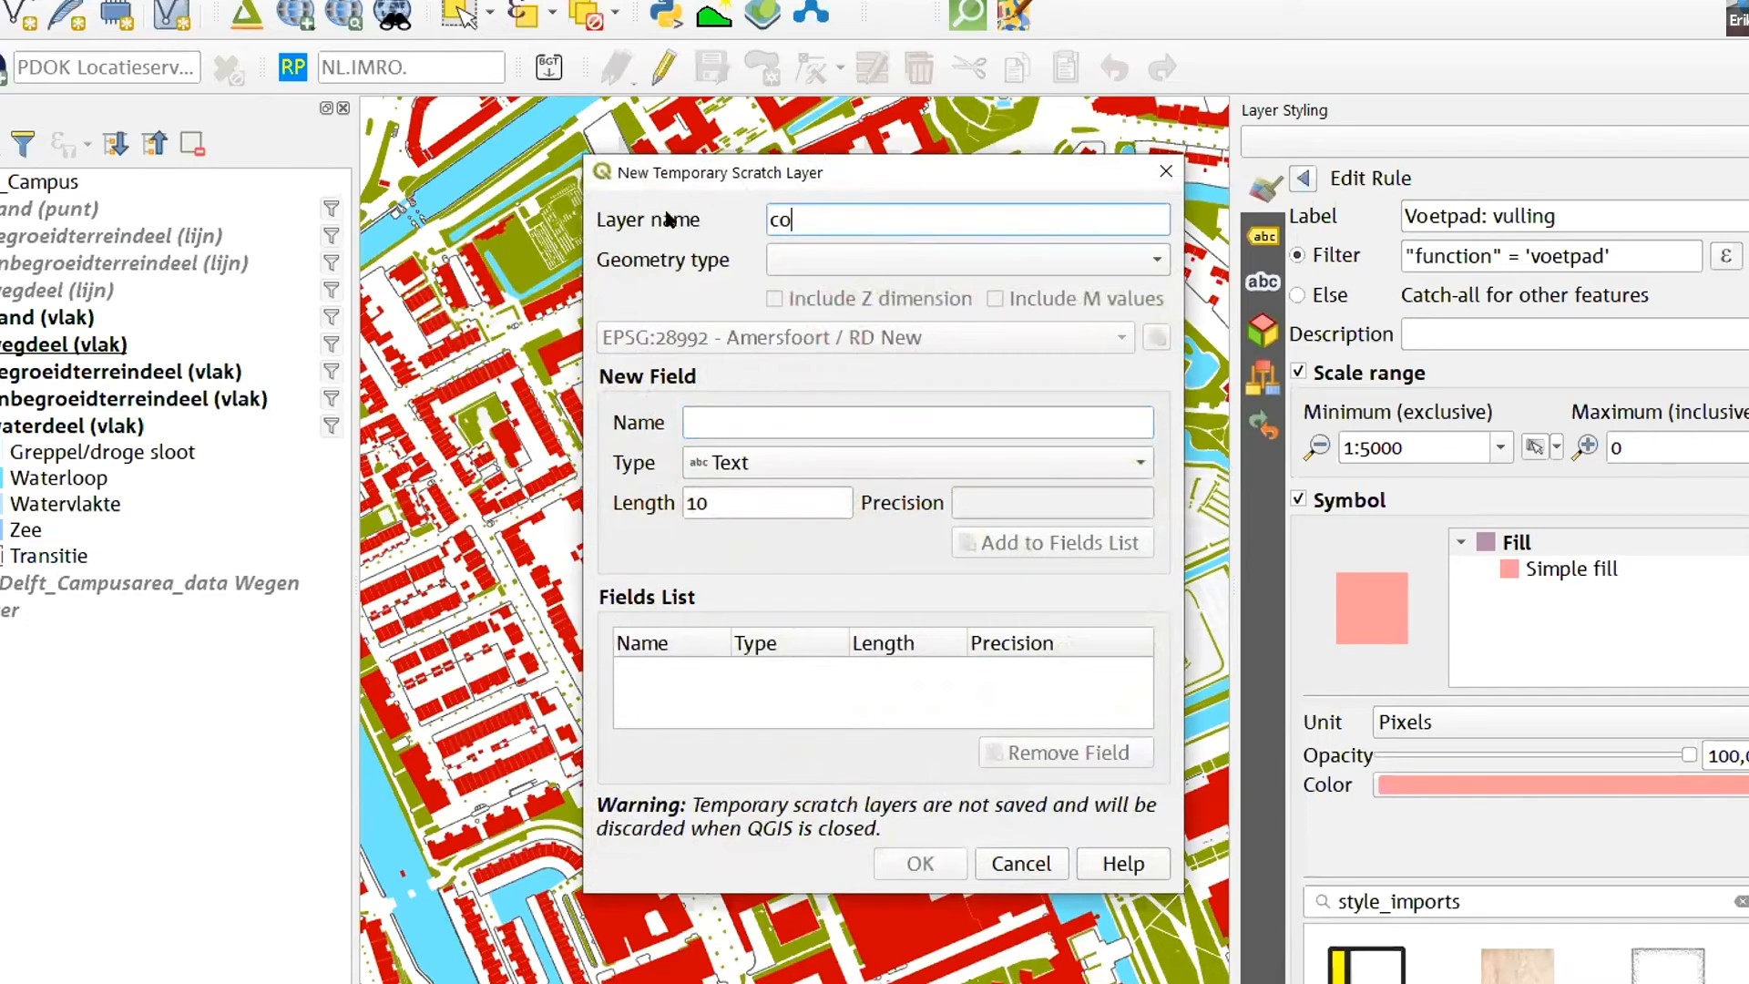
text(ntour)
drag(774, 884, 773, 983)
click(833, 260)
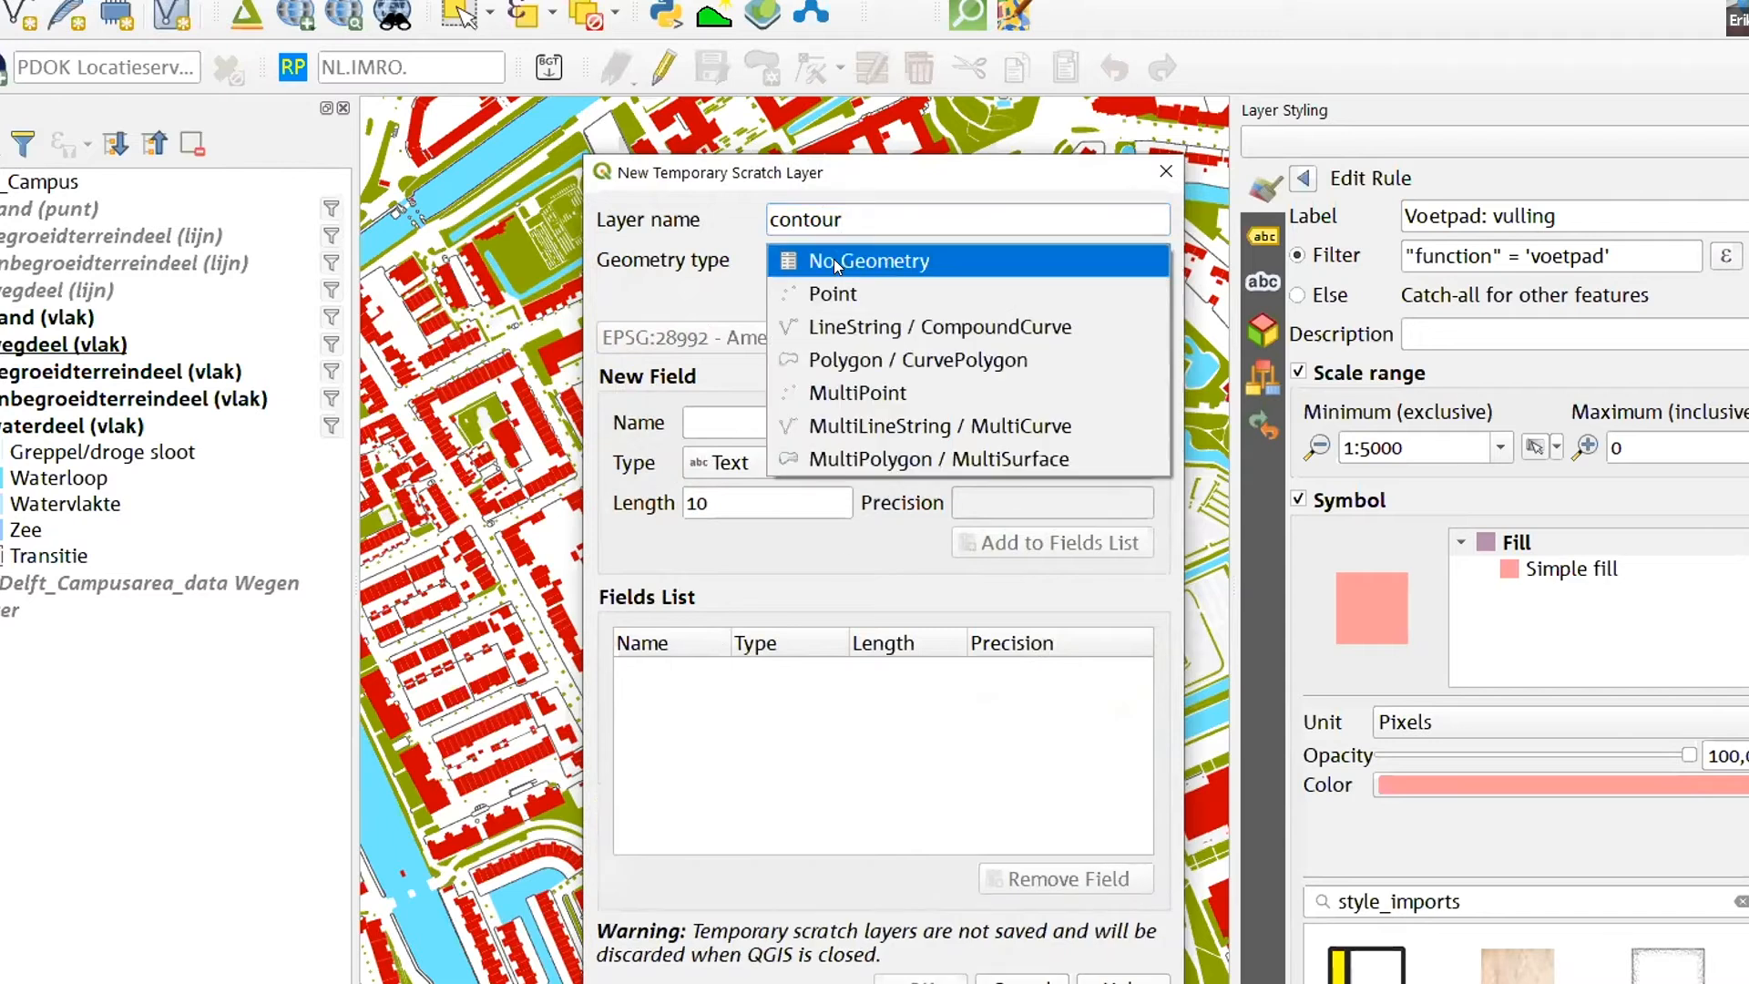
click(828, 351)
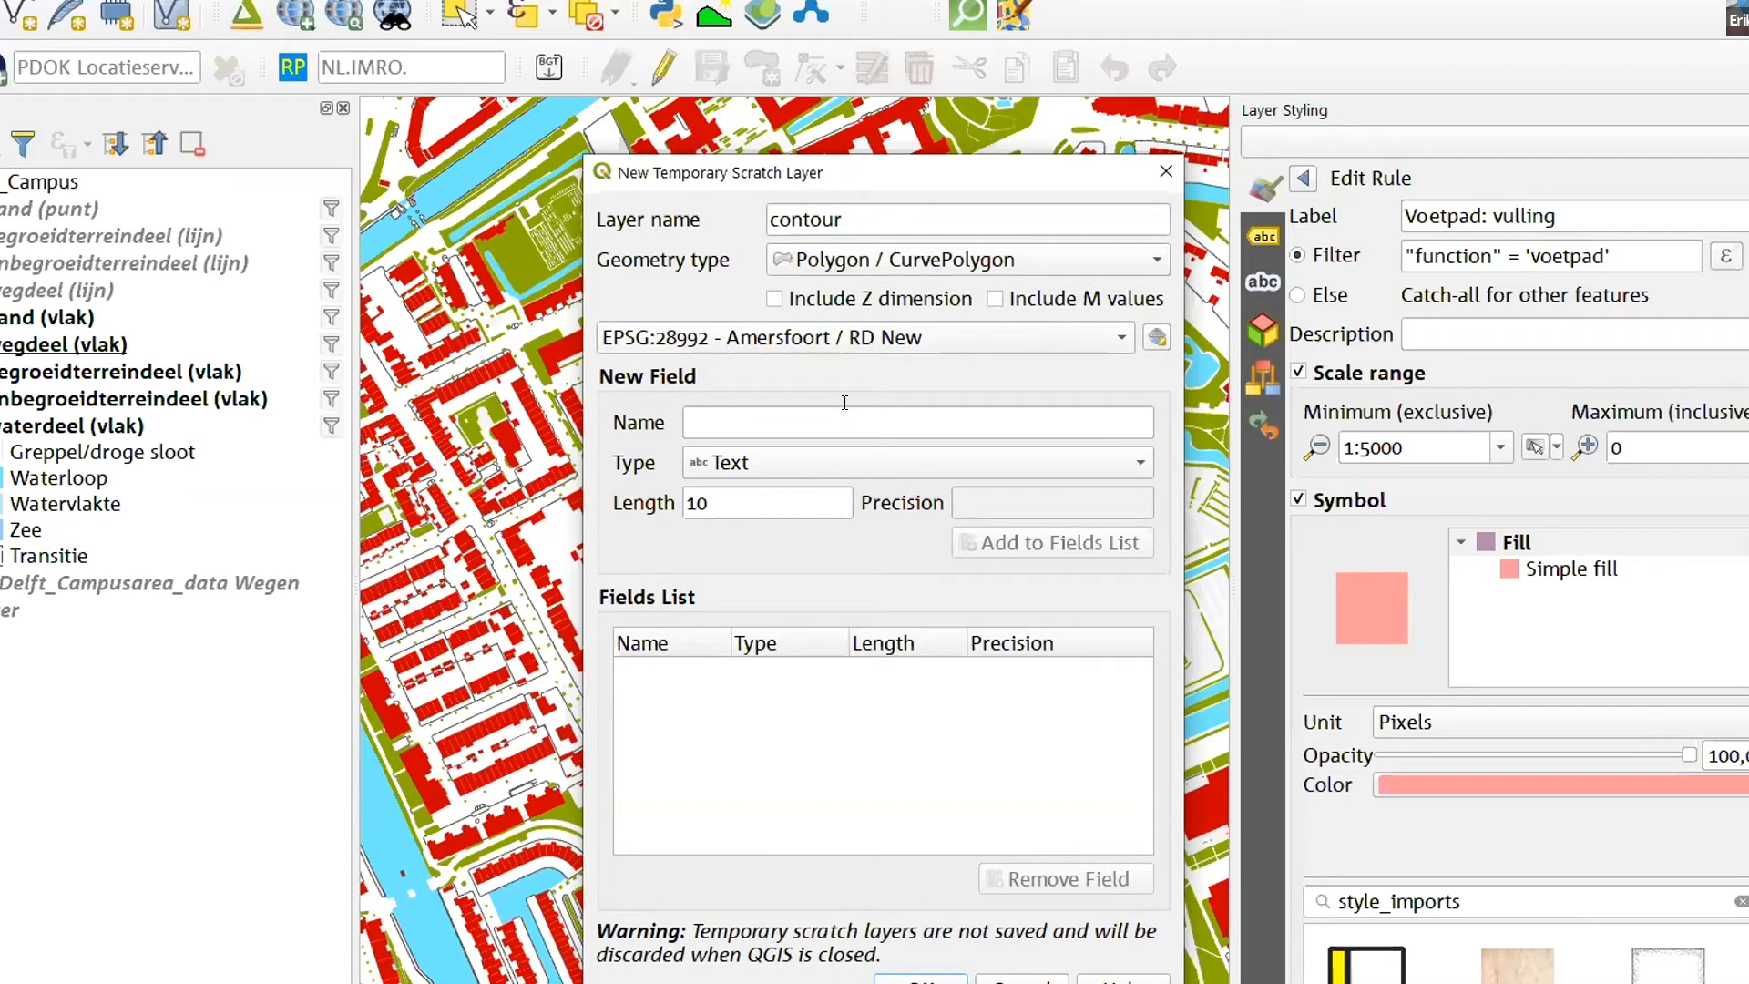
click(920, 978)
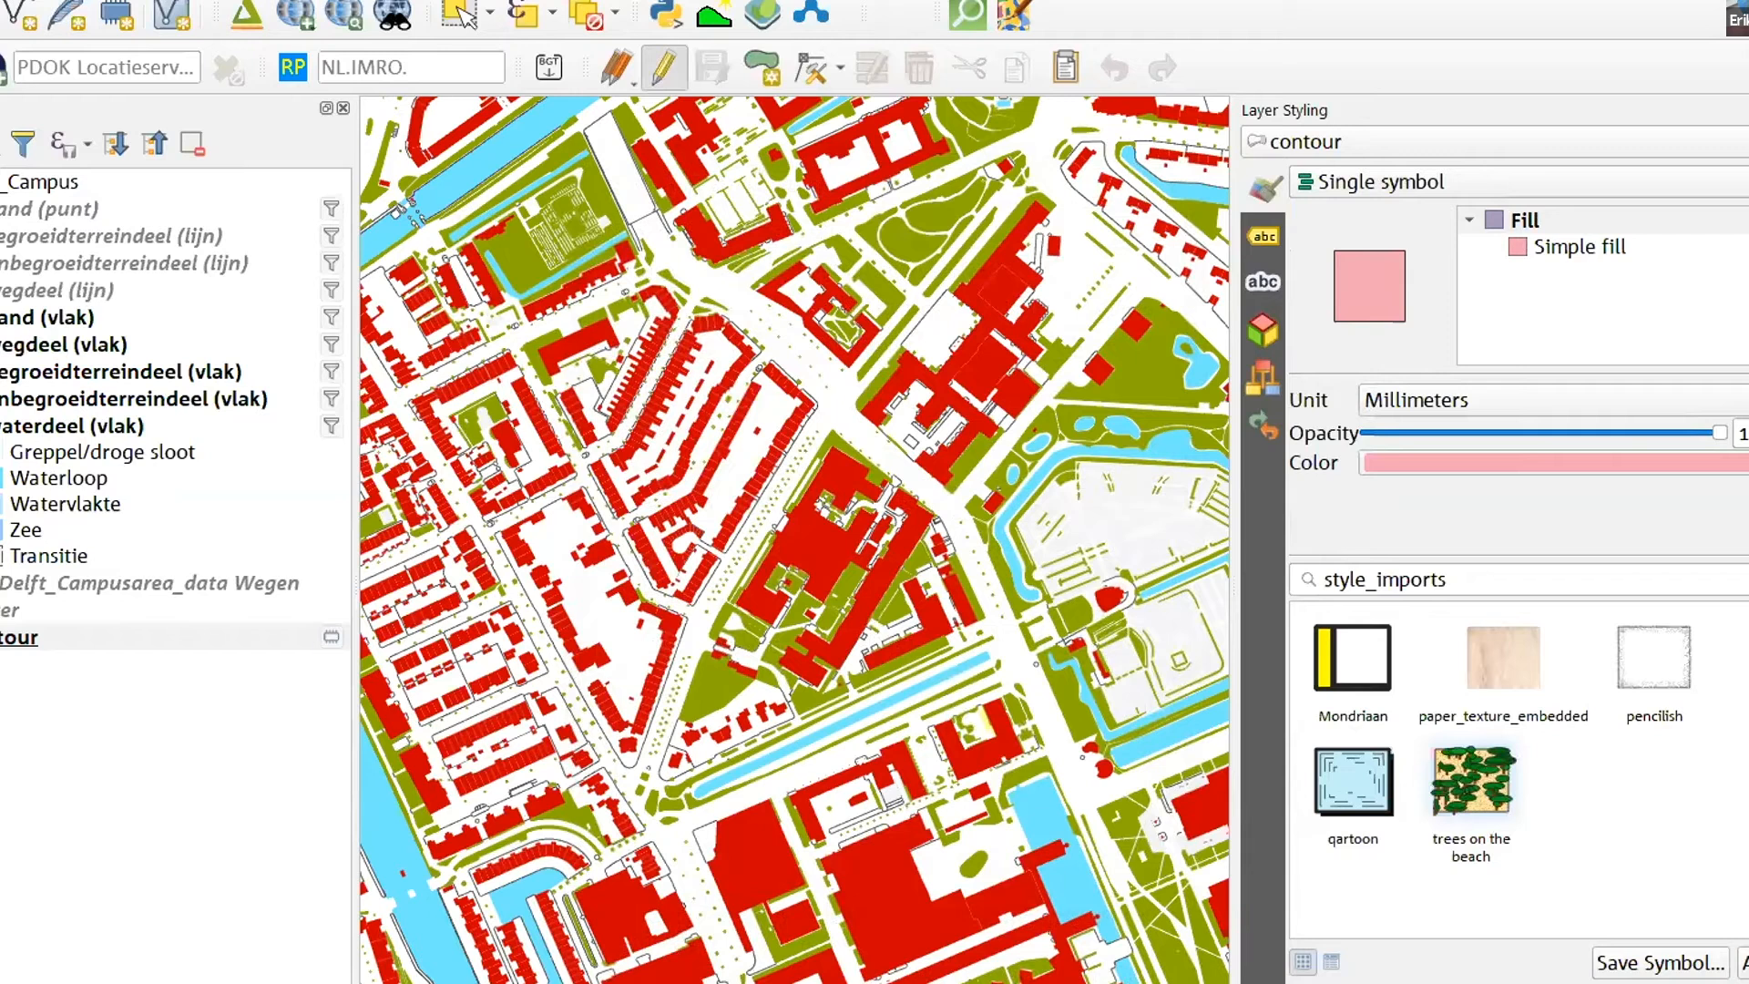
- Draw a six-cornered polygon around the building blocks in the middle of the map and move the contour layer to the top of the Campus group
click(664, 66)
click(757, 69)
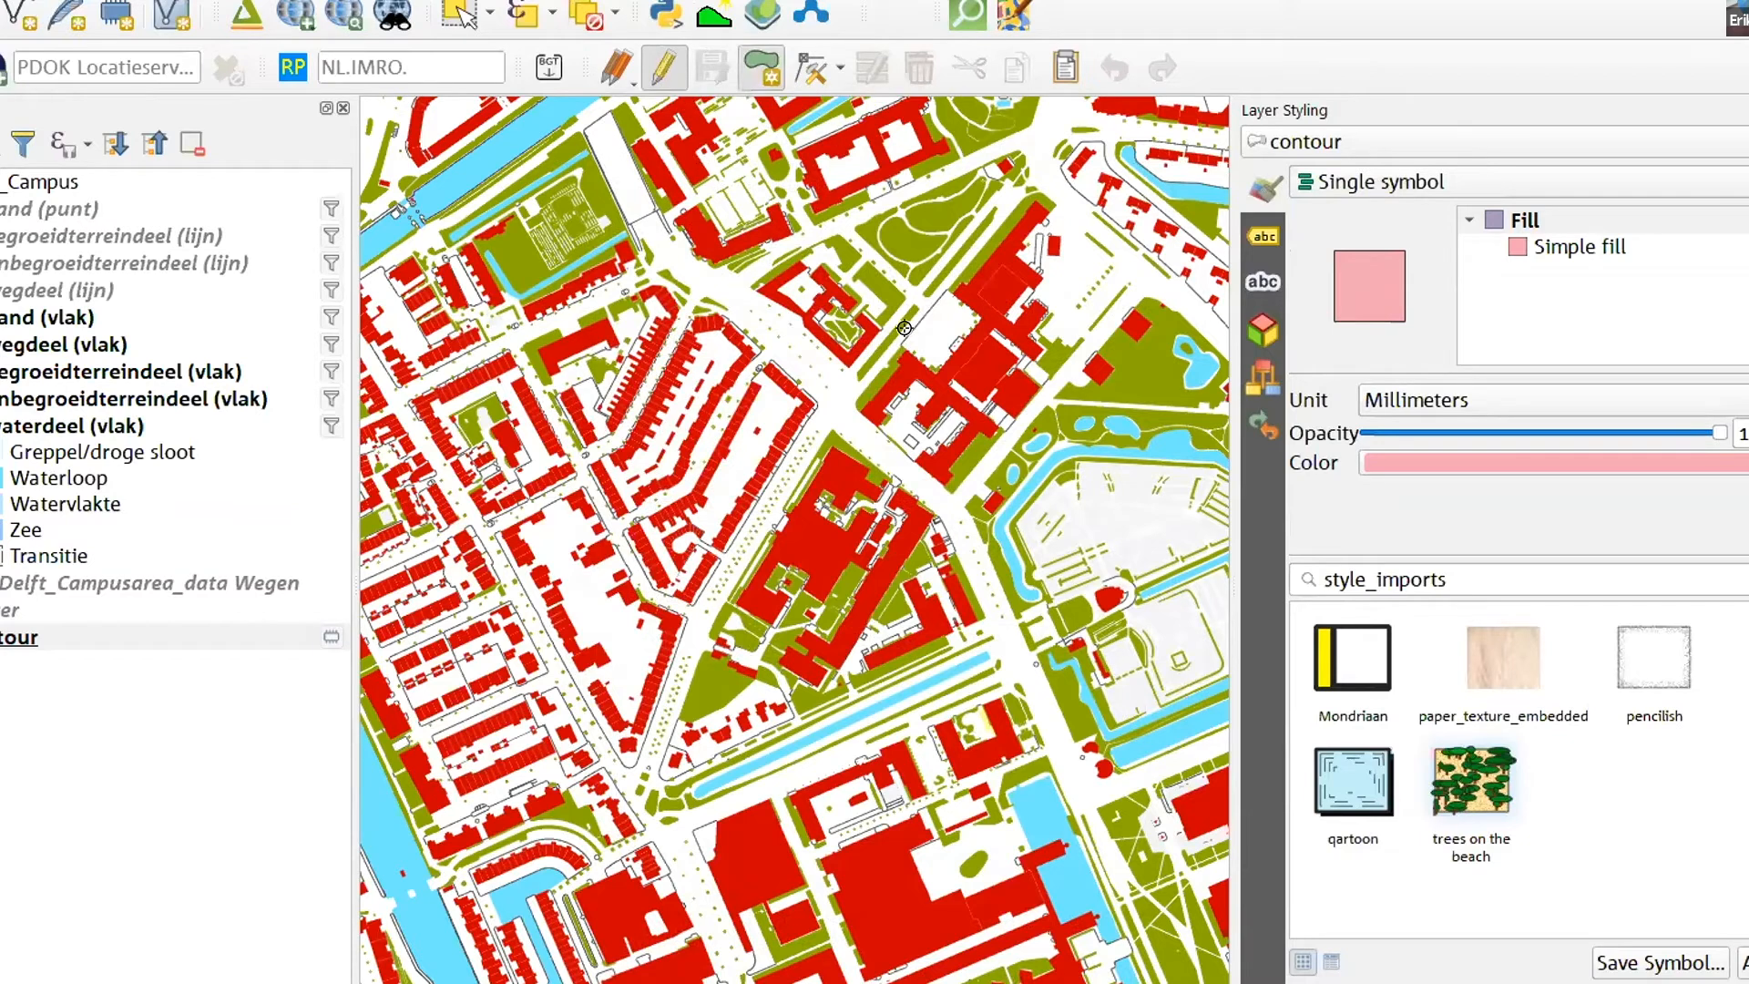
click(1020, 144)
click(1167, 290)
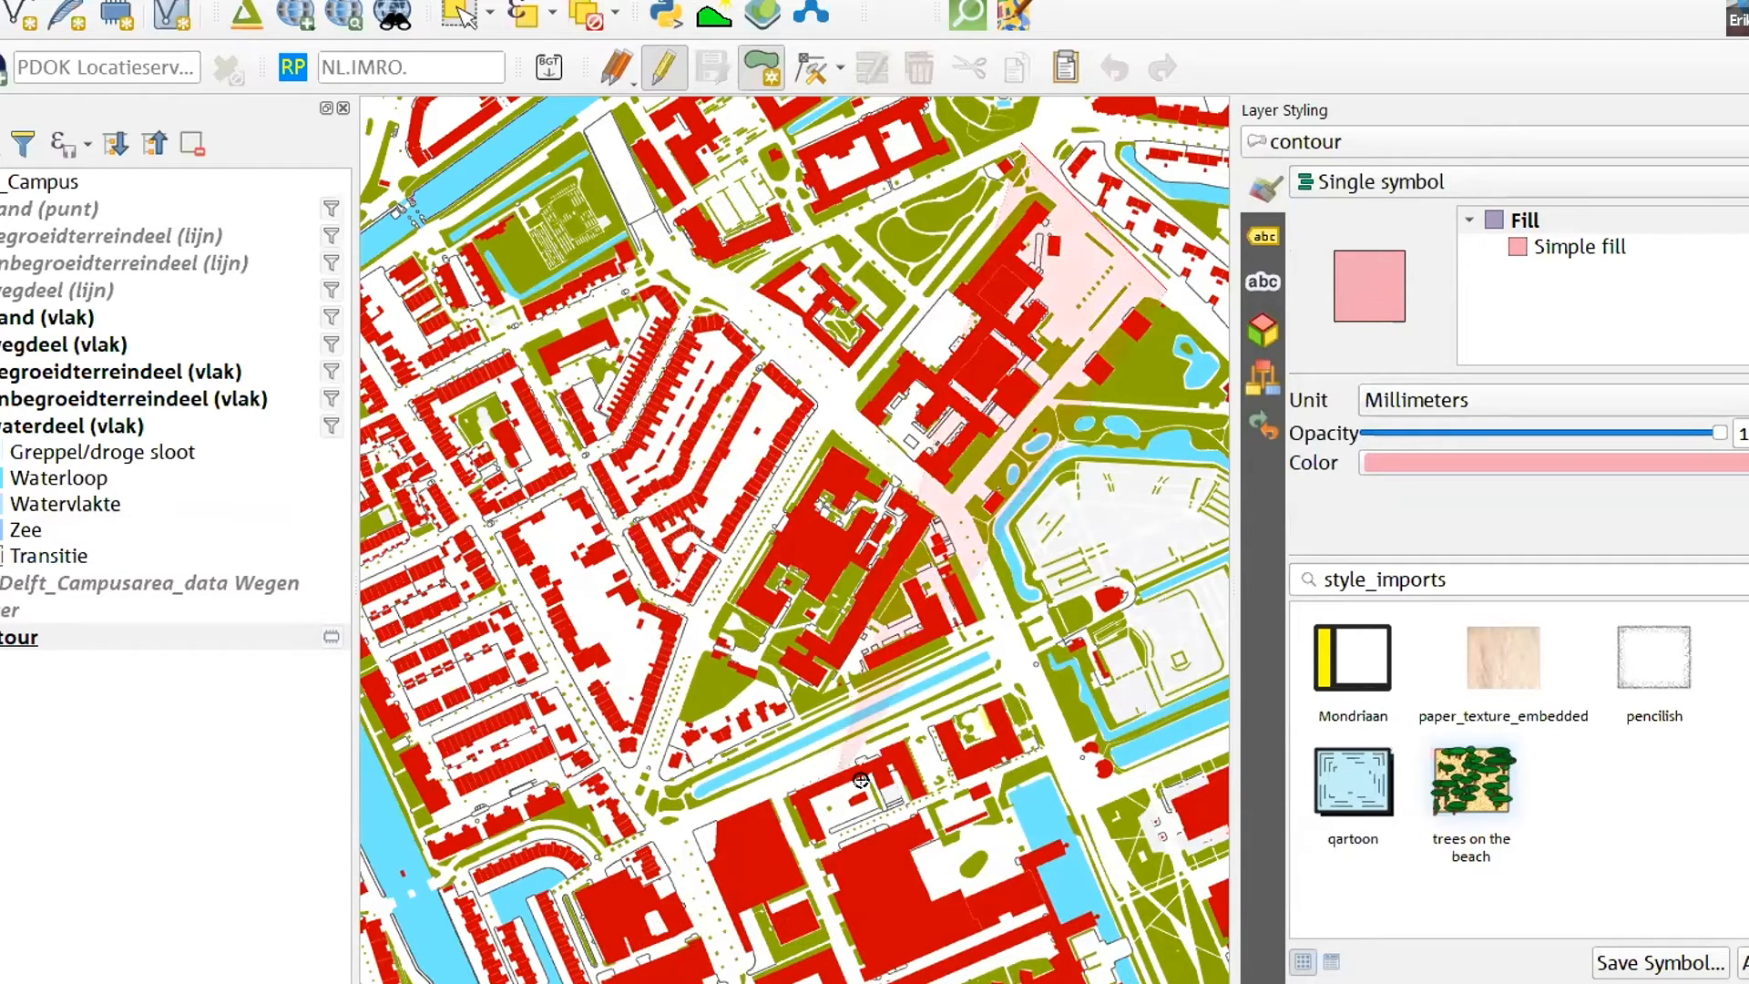
click(1182, 425)
click(888, 704)
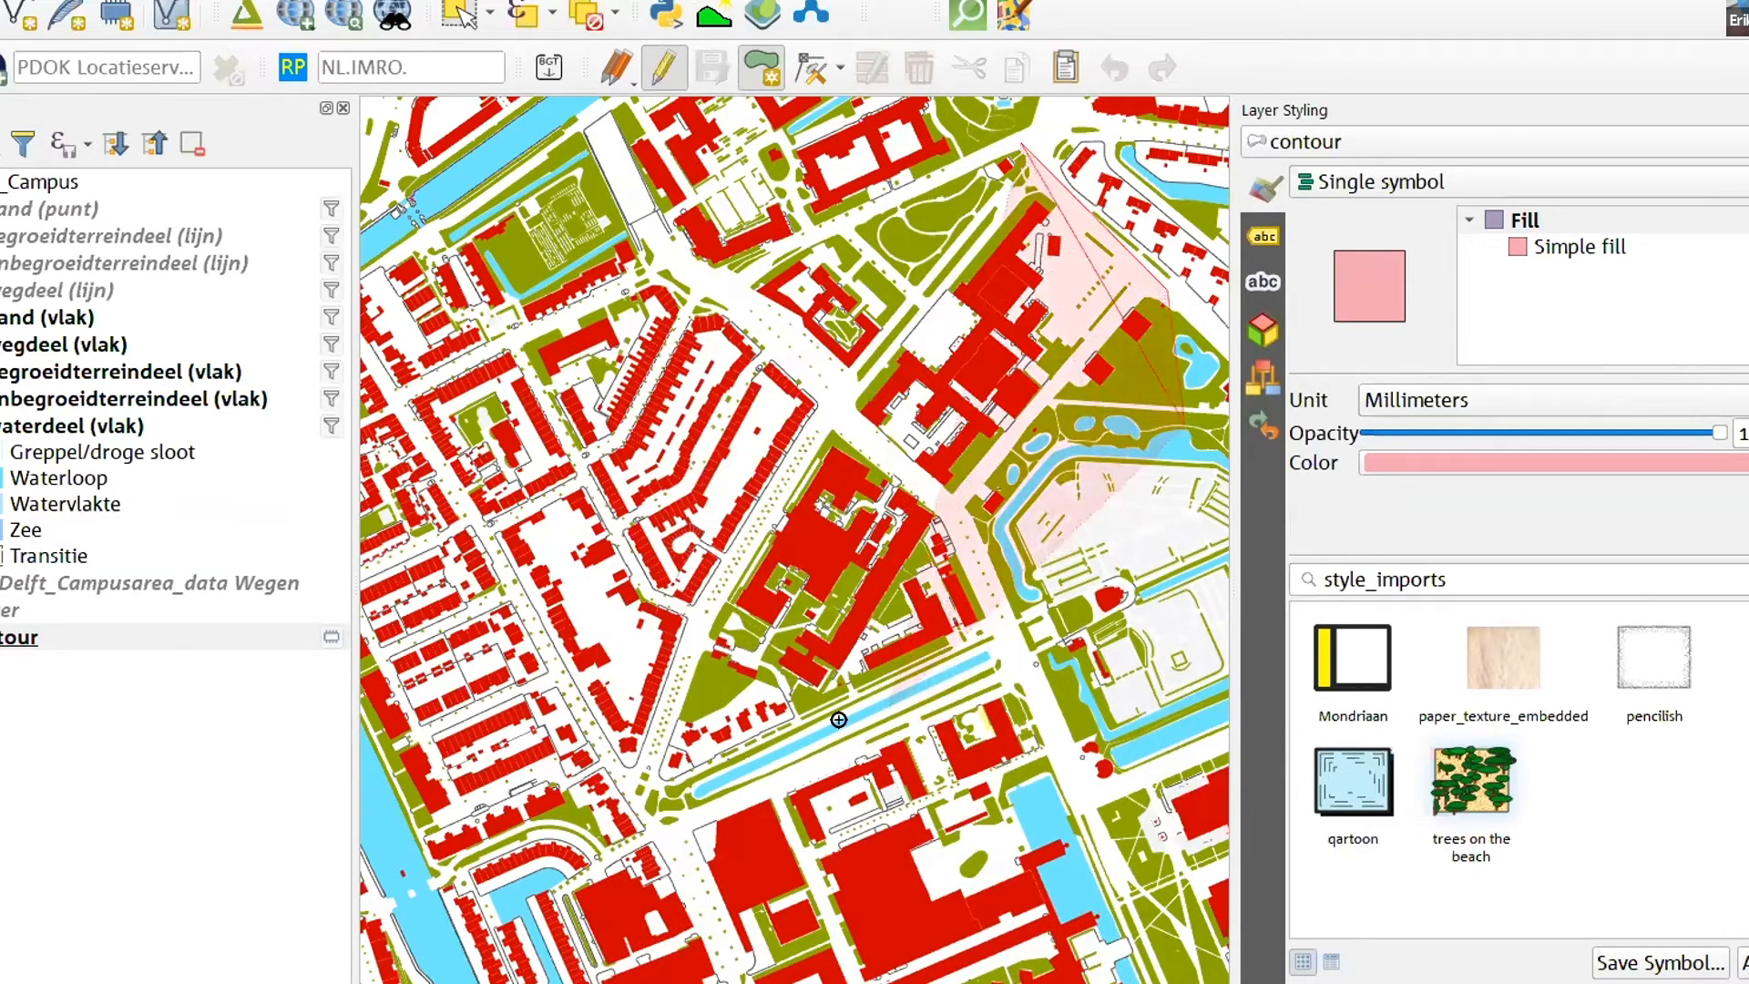
click(640, 812)
click(435, 375)
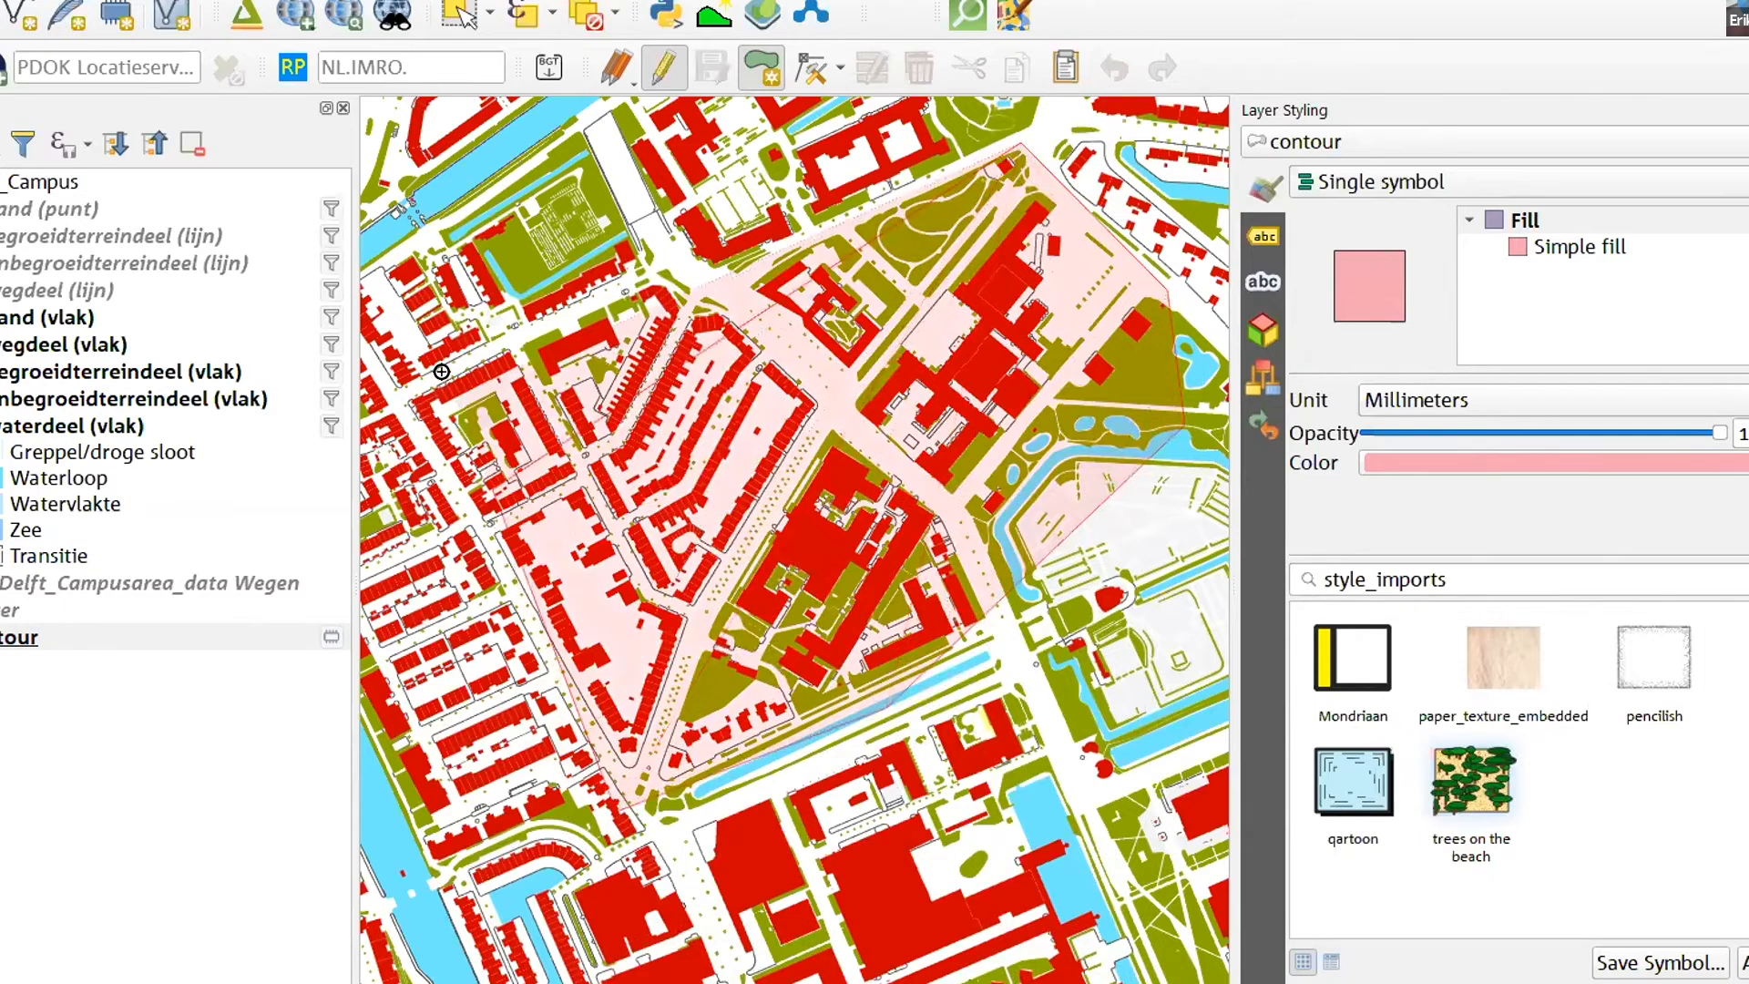
right_click(753, 241)
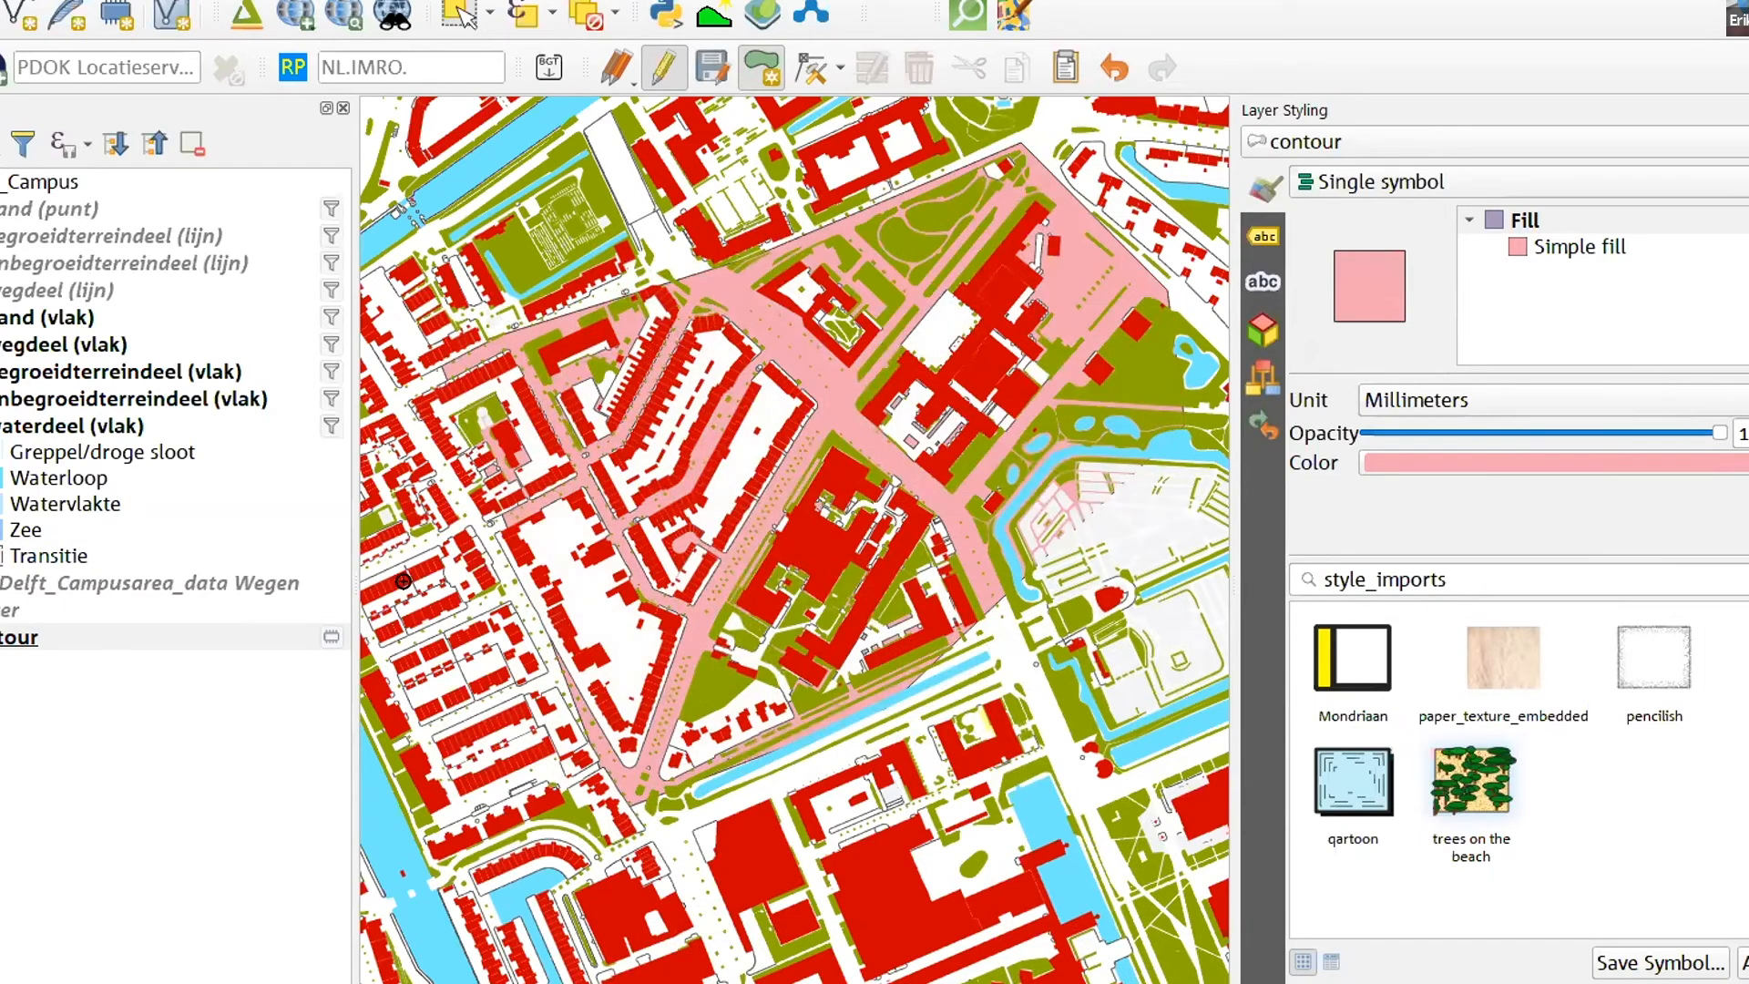
click(31, 637)
drag(54, 597, 41, 195)
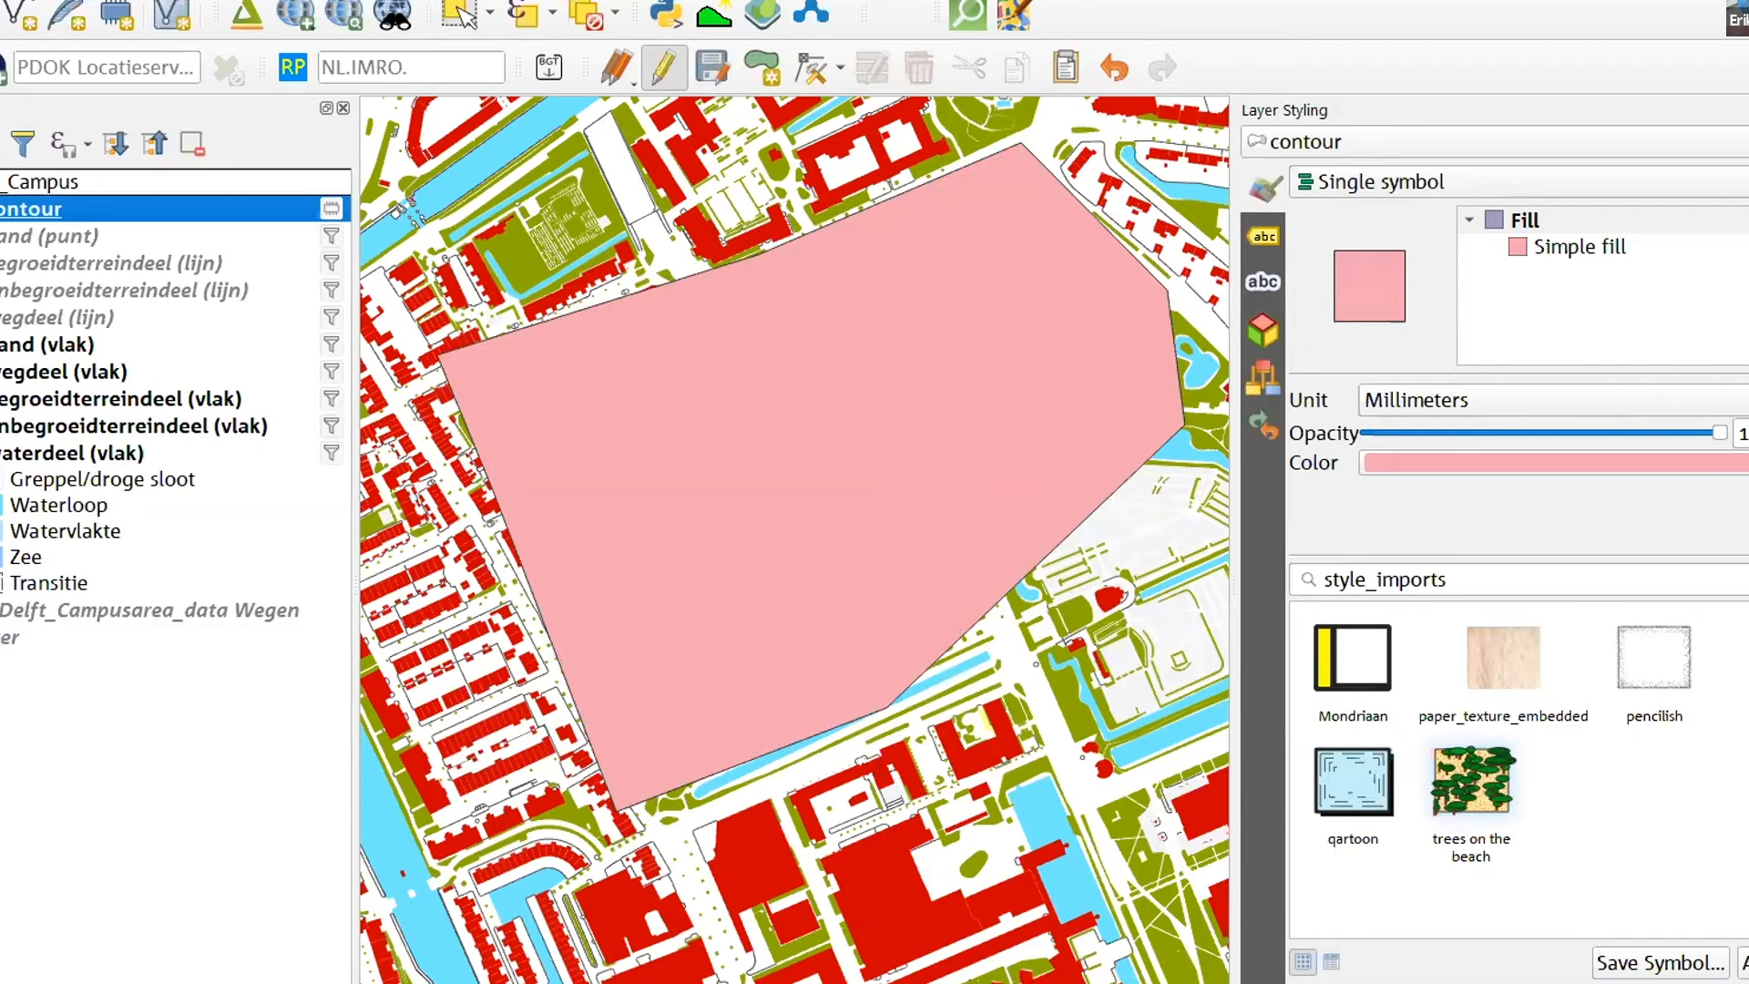
- Reorder the layers so contour sits above the Campus group, with the TU_Delft_Campusarea_data Wegen and Water layers above both
drag(4, 209, 4, 189)
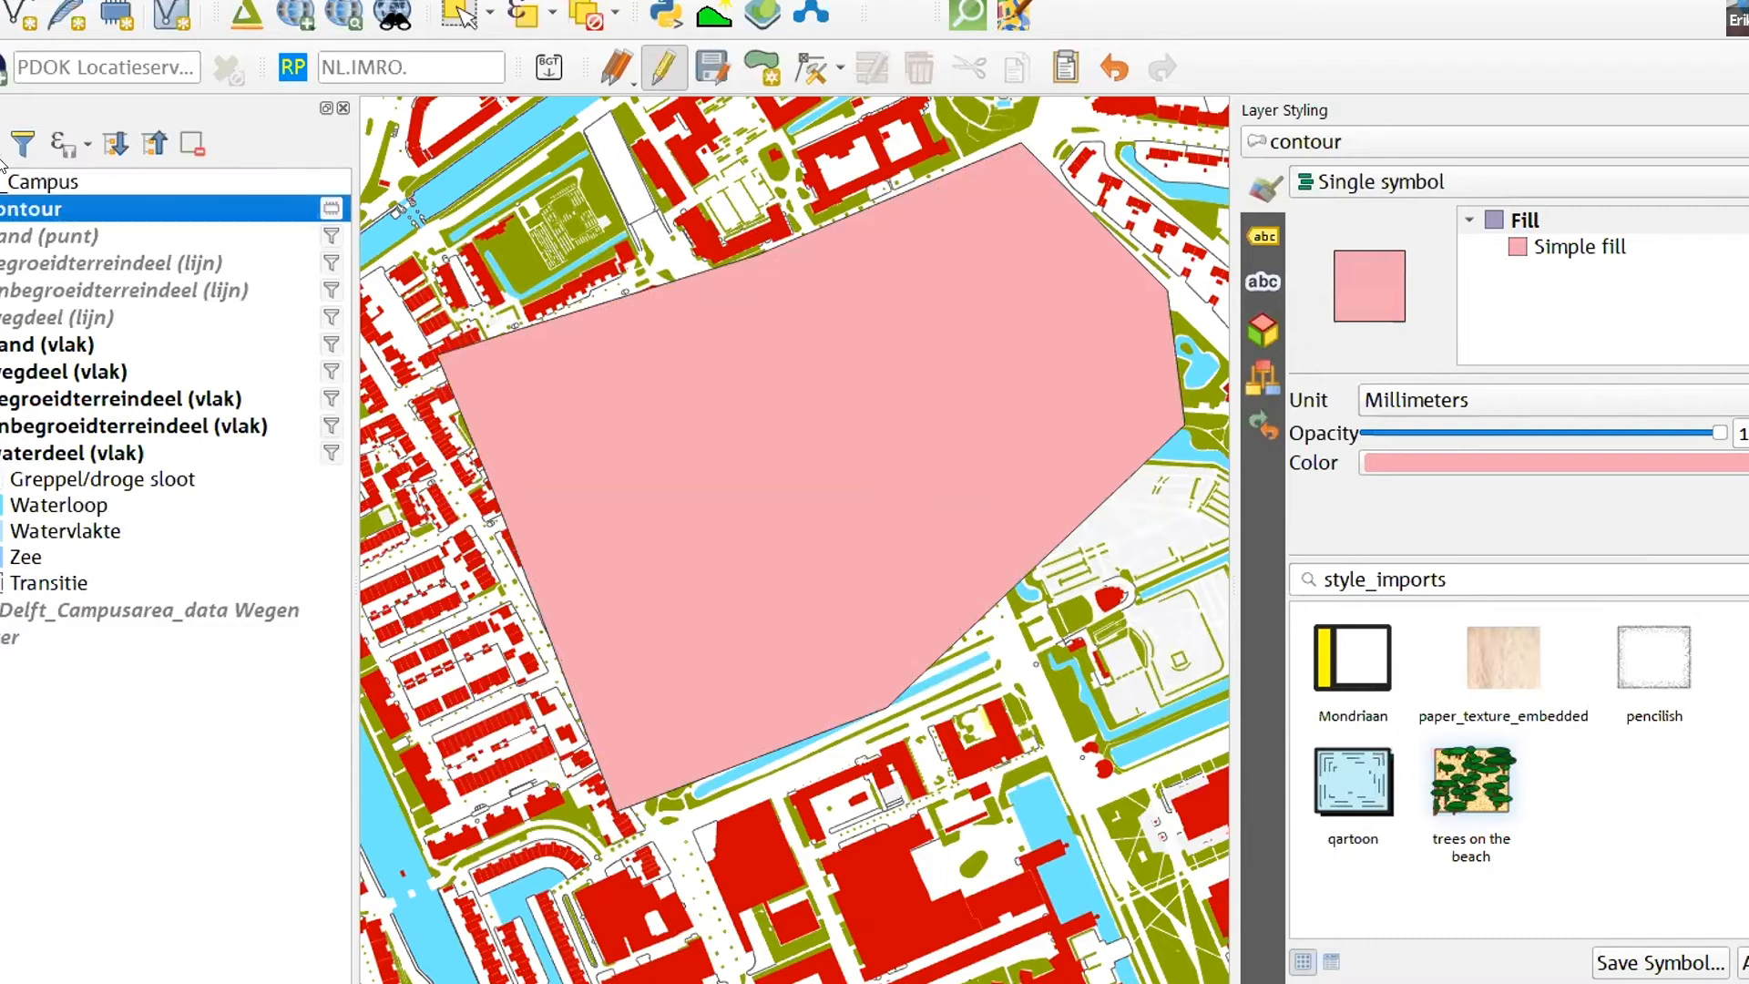
drag(16, 208, 2, 718)
drag(16, 184, 81, 750)
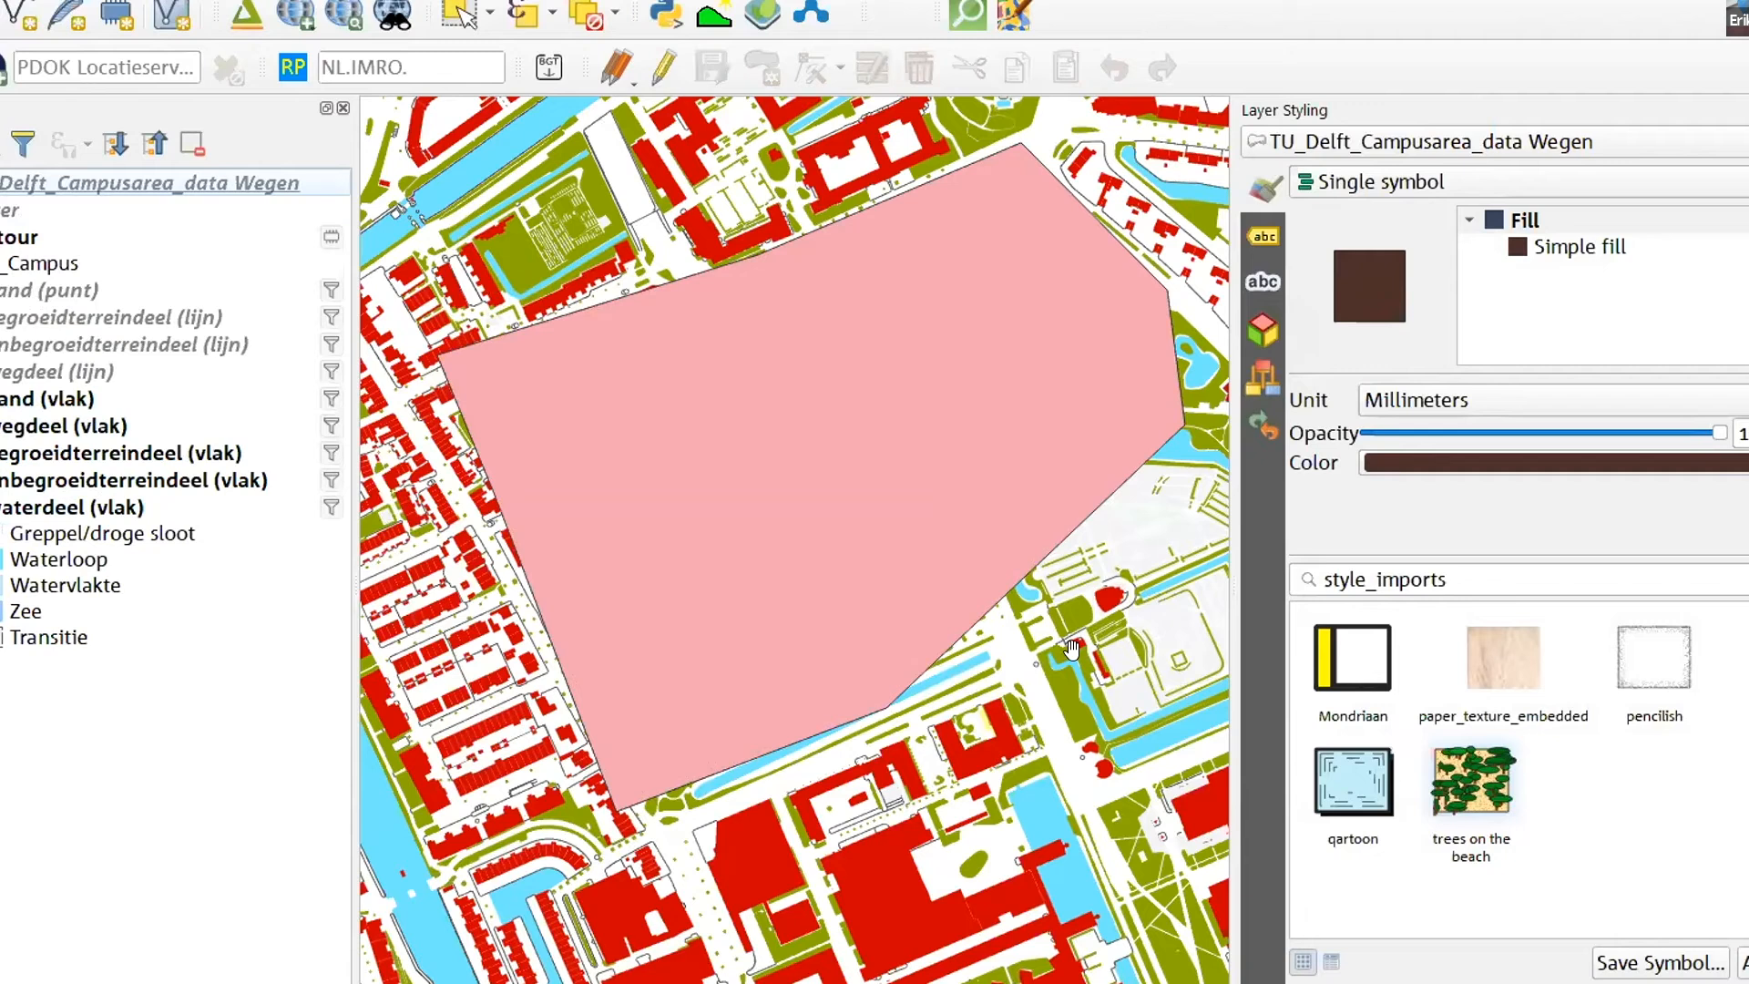
- Save the changes to the contour layer and end editing on both it and the TU_Delft_Campusarea_data Wegen layer
click(676, 73)
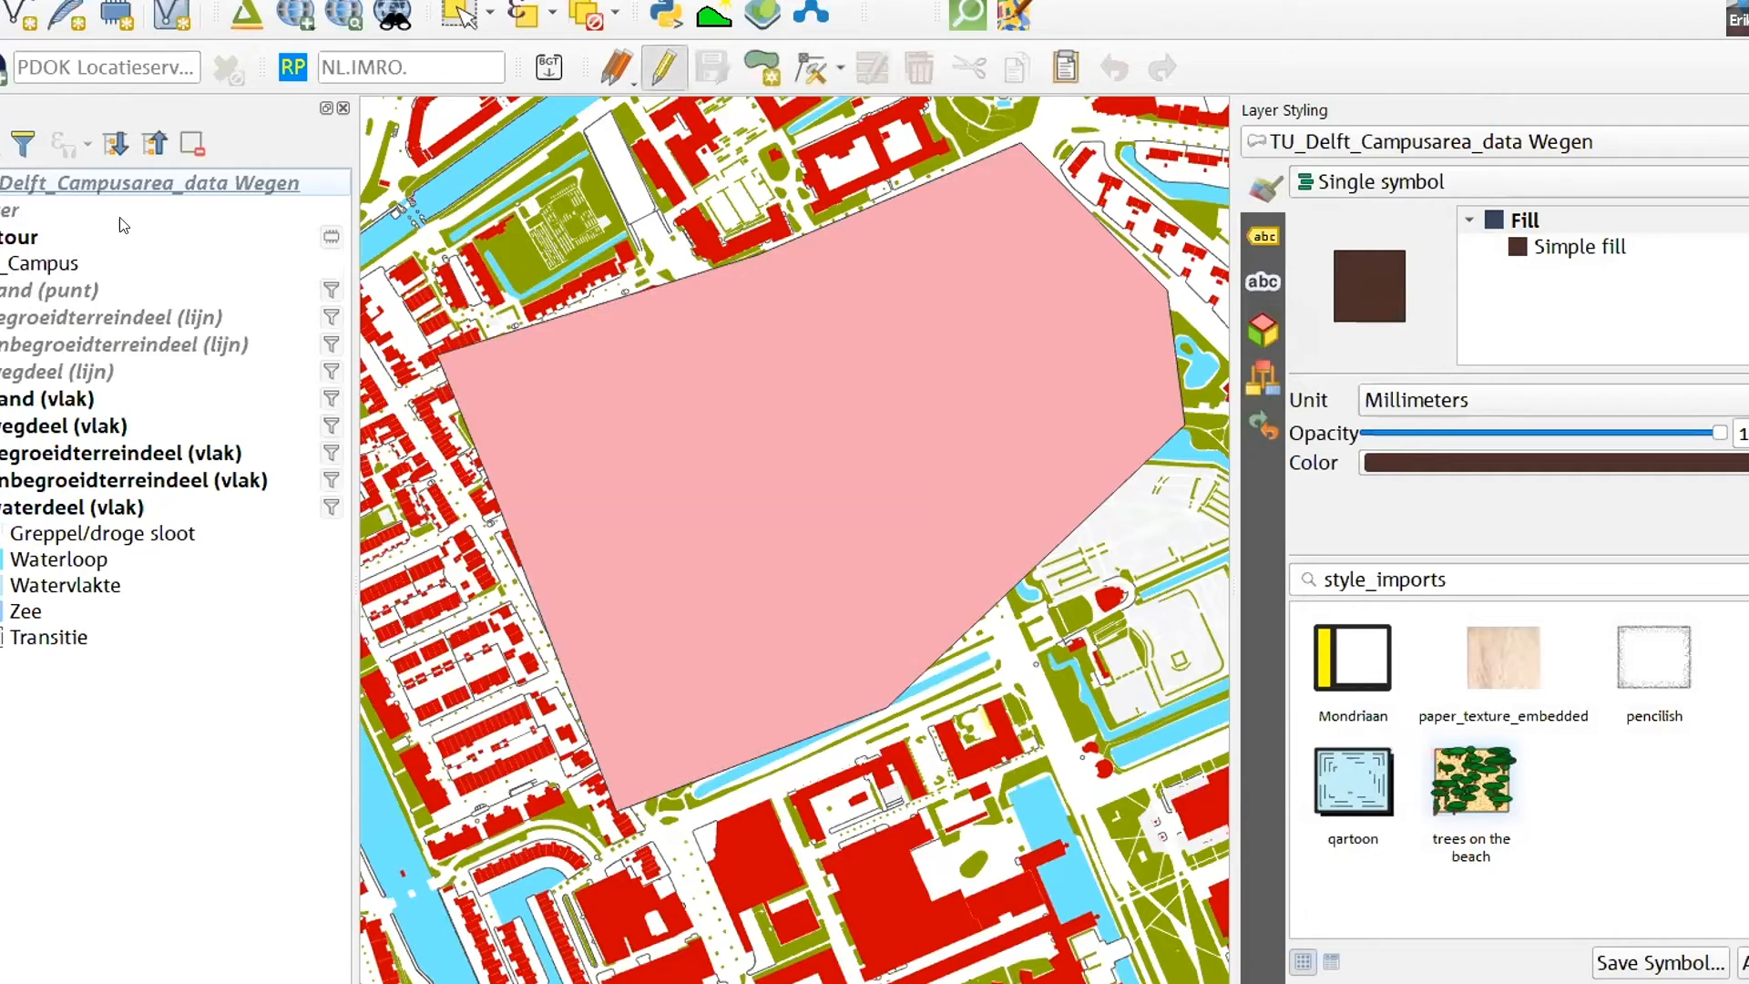
click(36, 229)
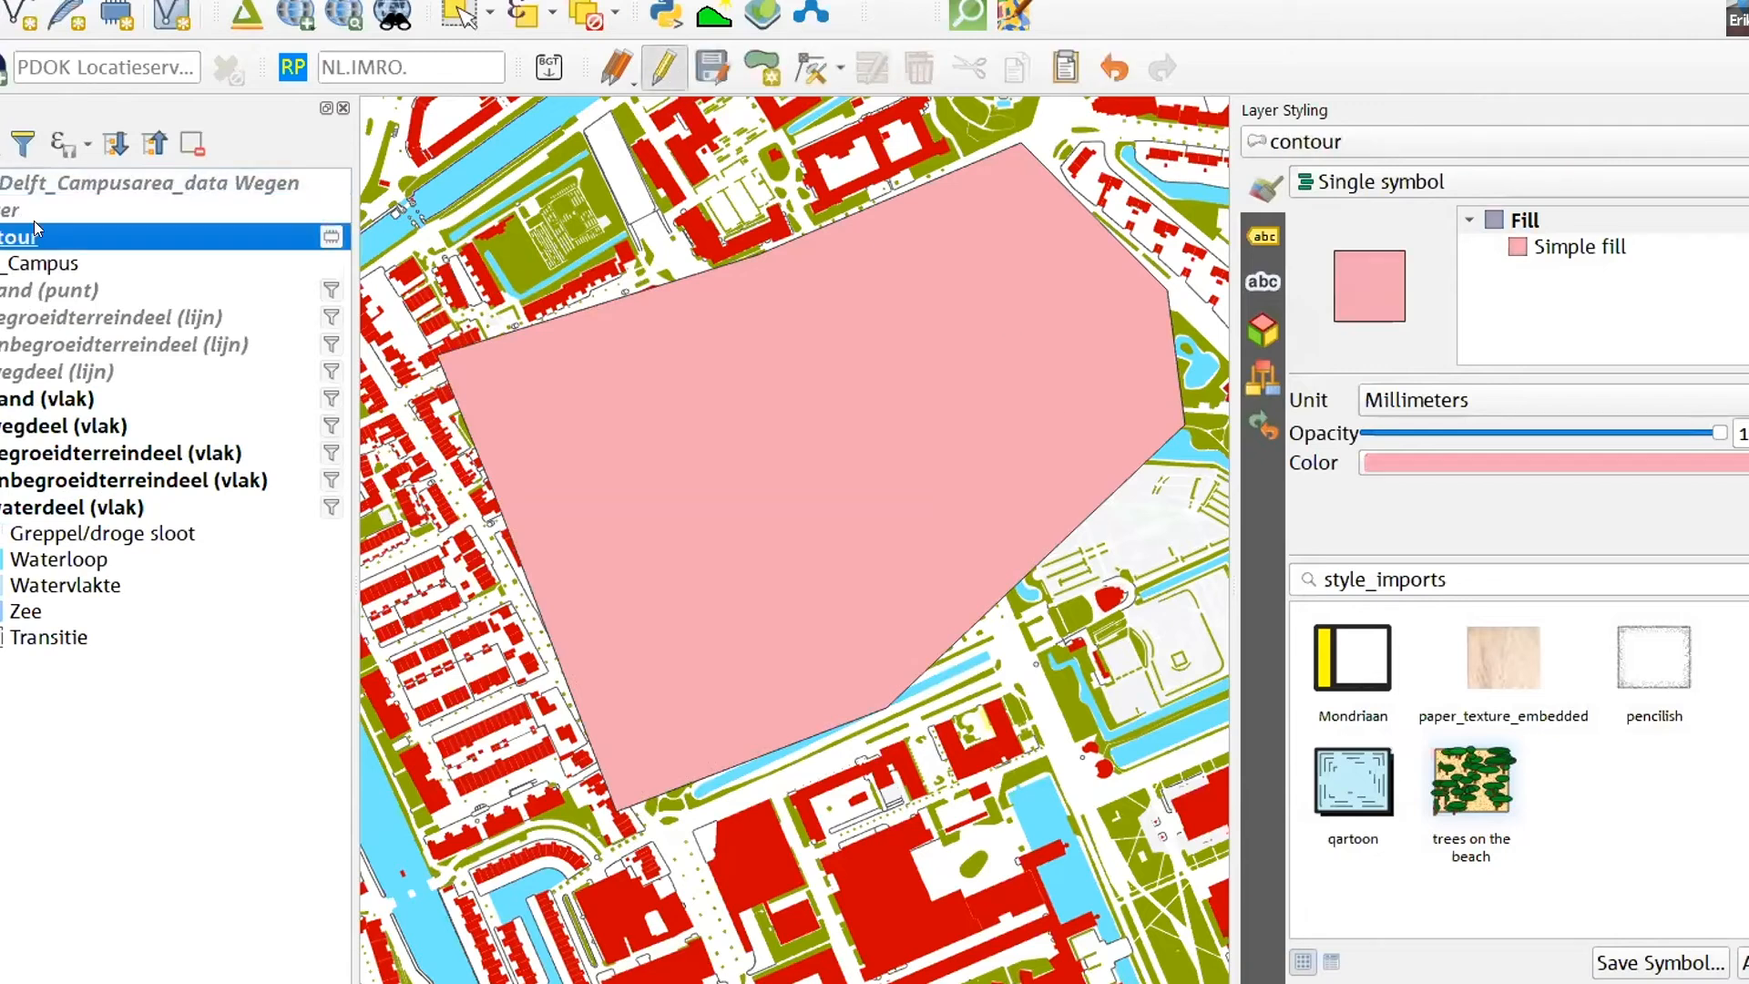
click(664, 75)
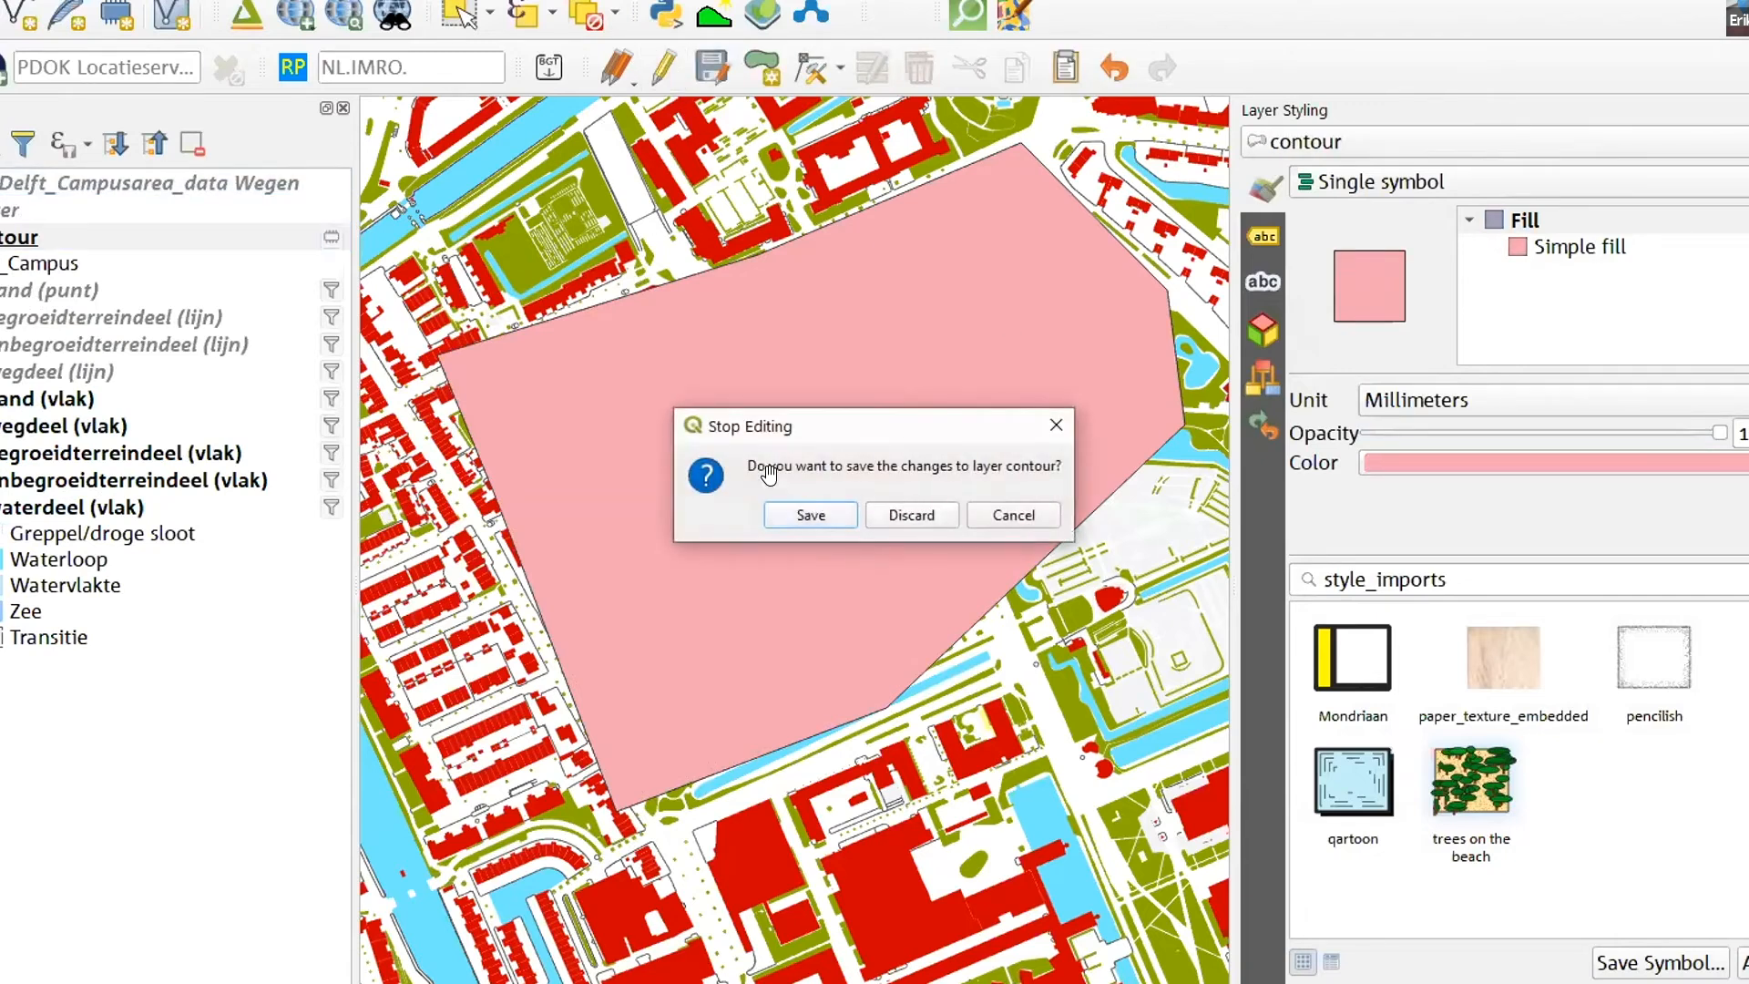
click(797, 513)
click(46, 187)
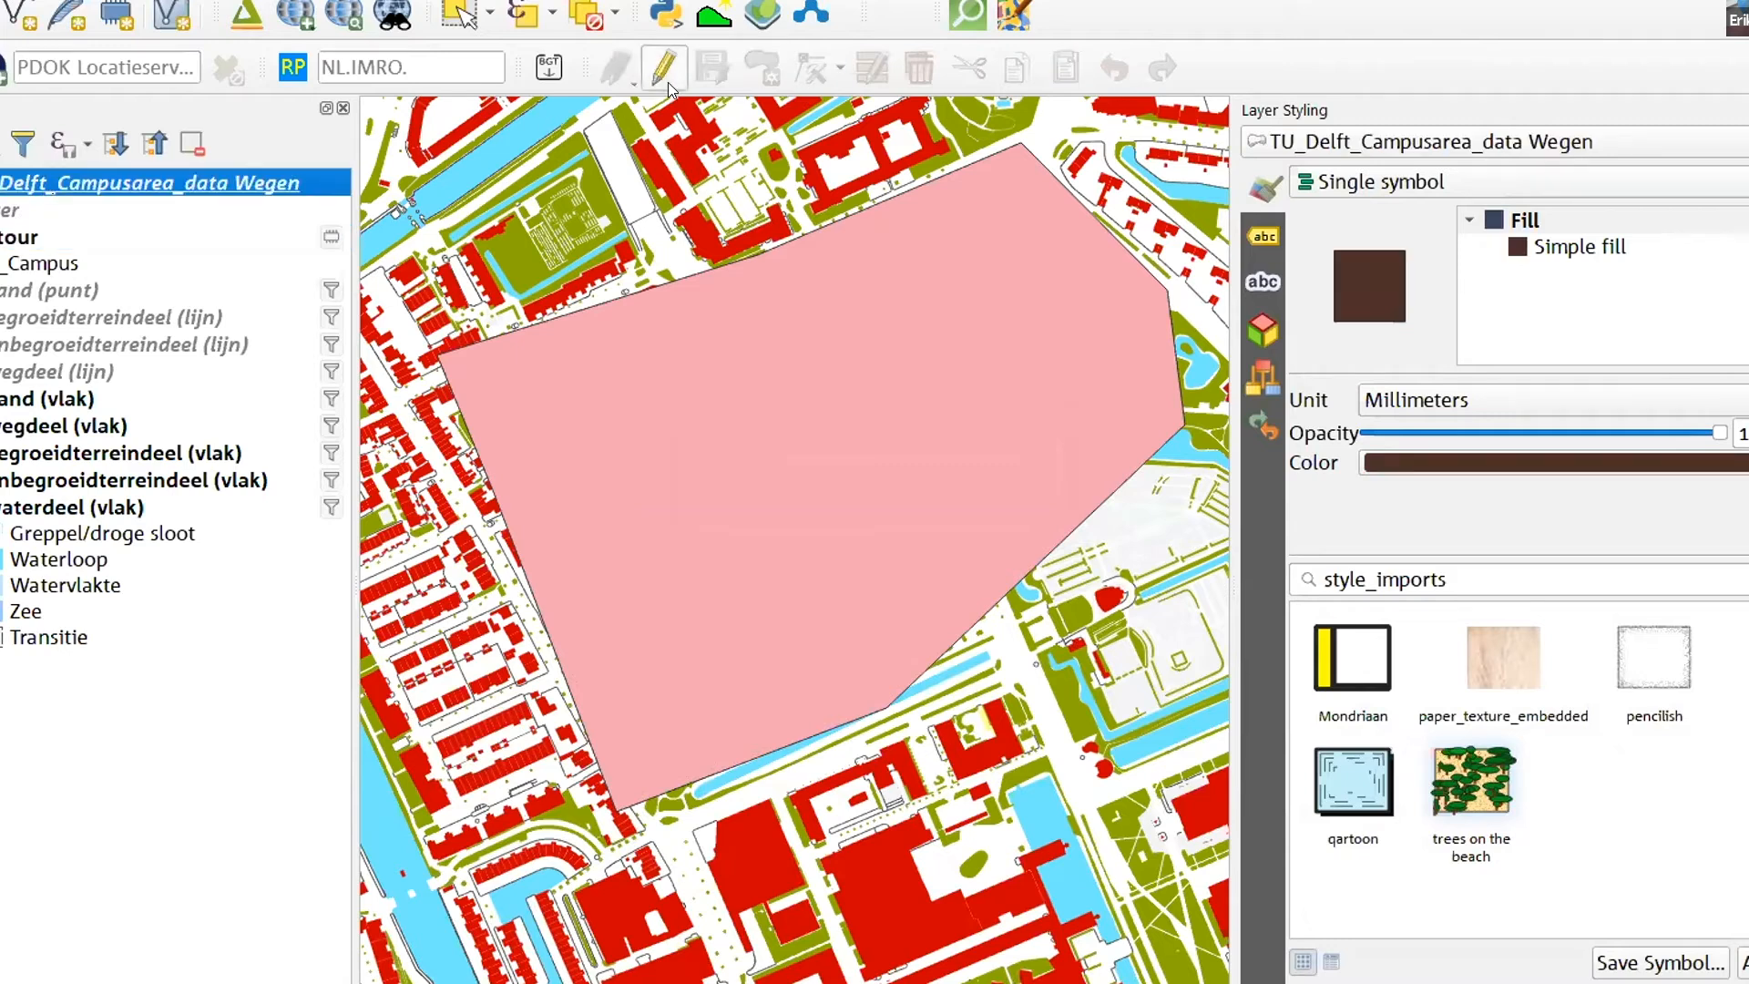
- Style the contour layer's simple fill with the No Brush fill style and a stroke width of 1.26 millimetres
click(20, 238)
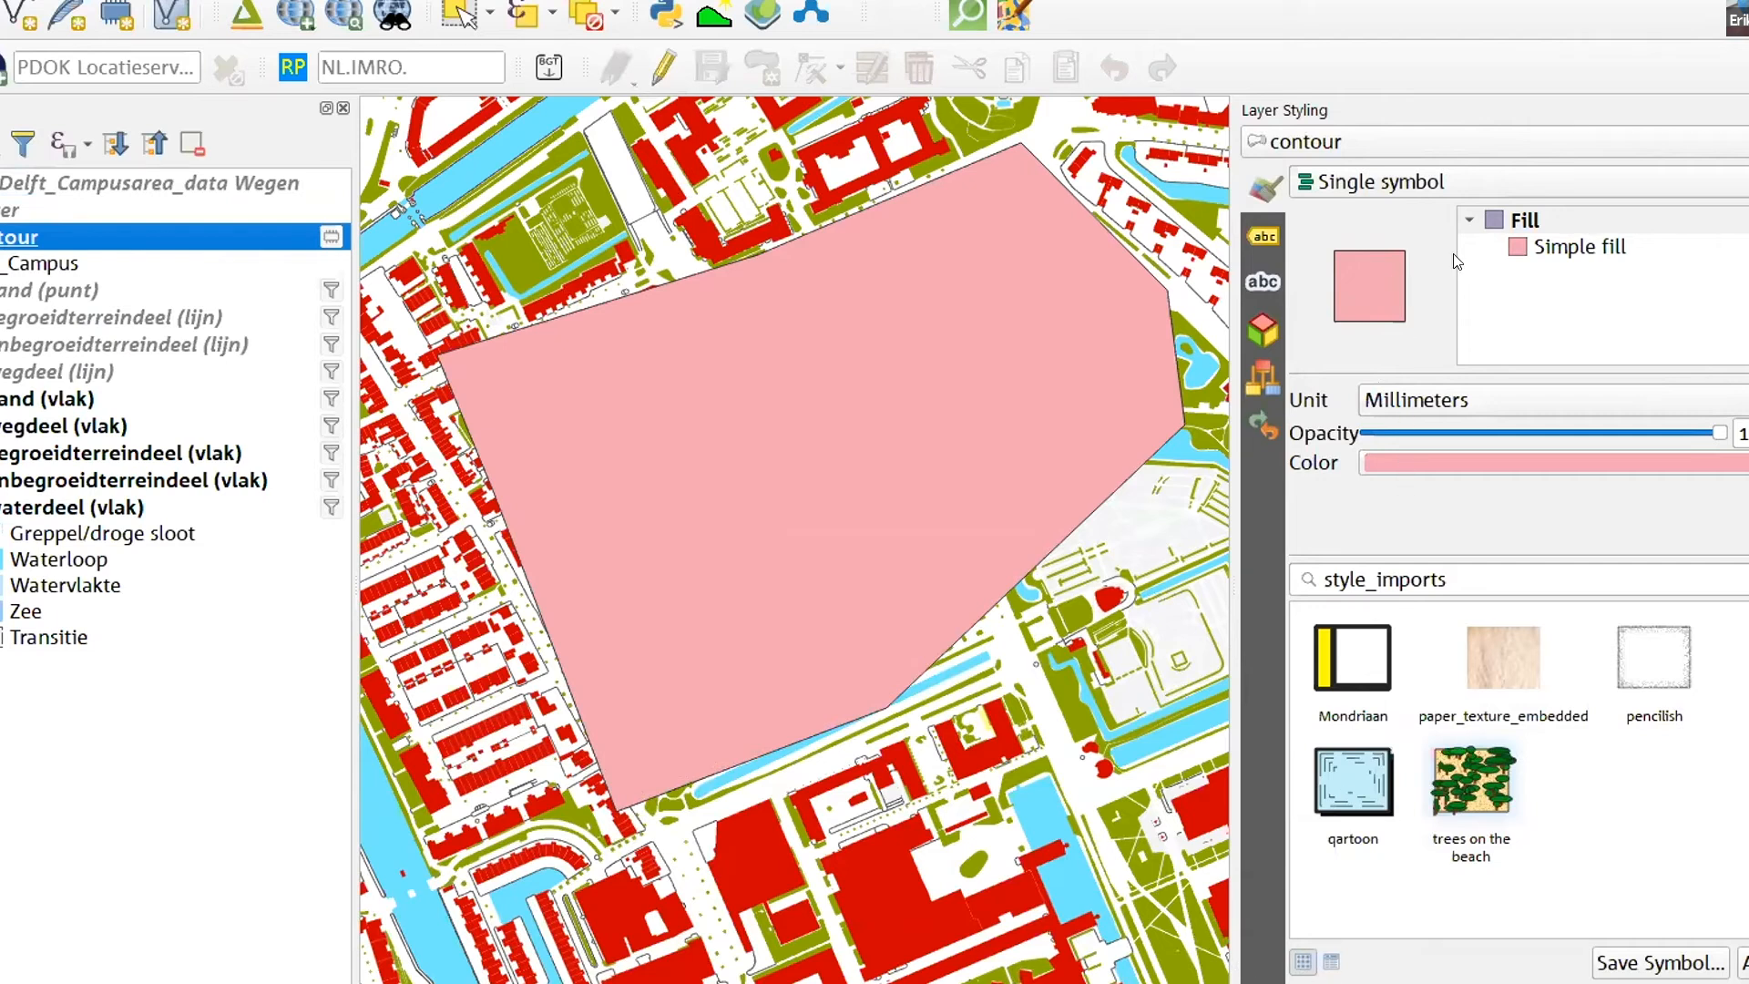
click(1521, 248)
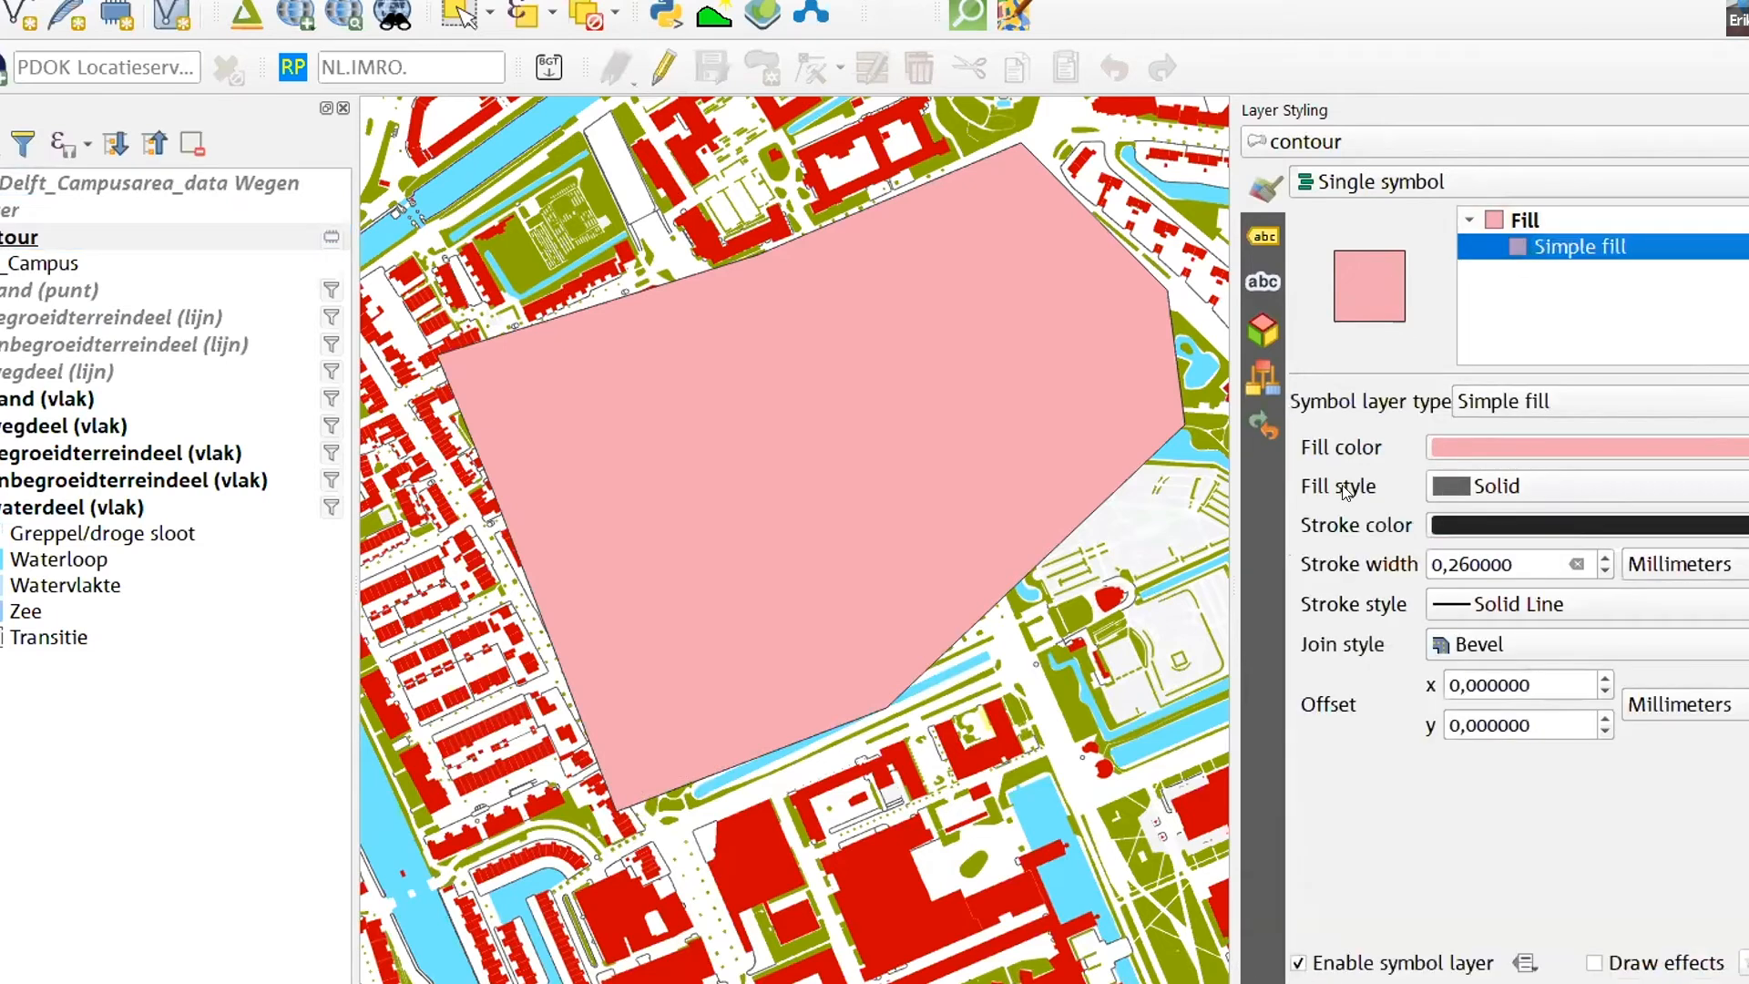
click(1491, 492)
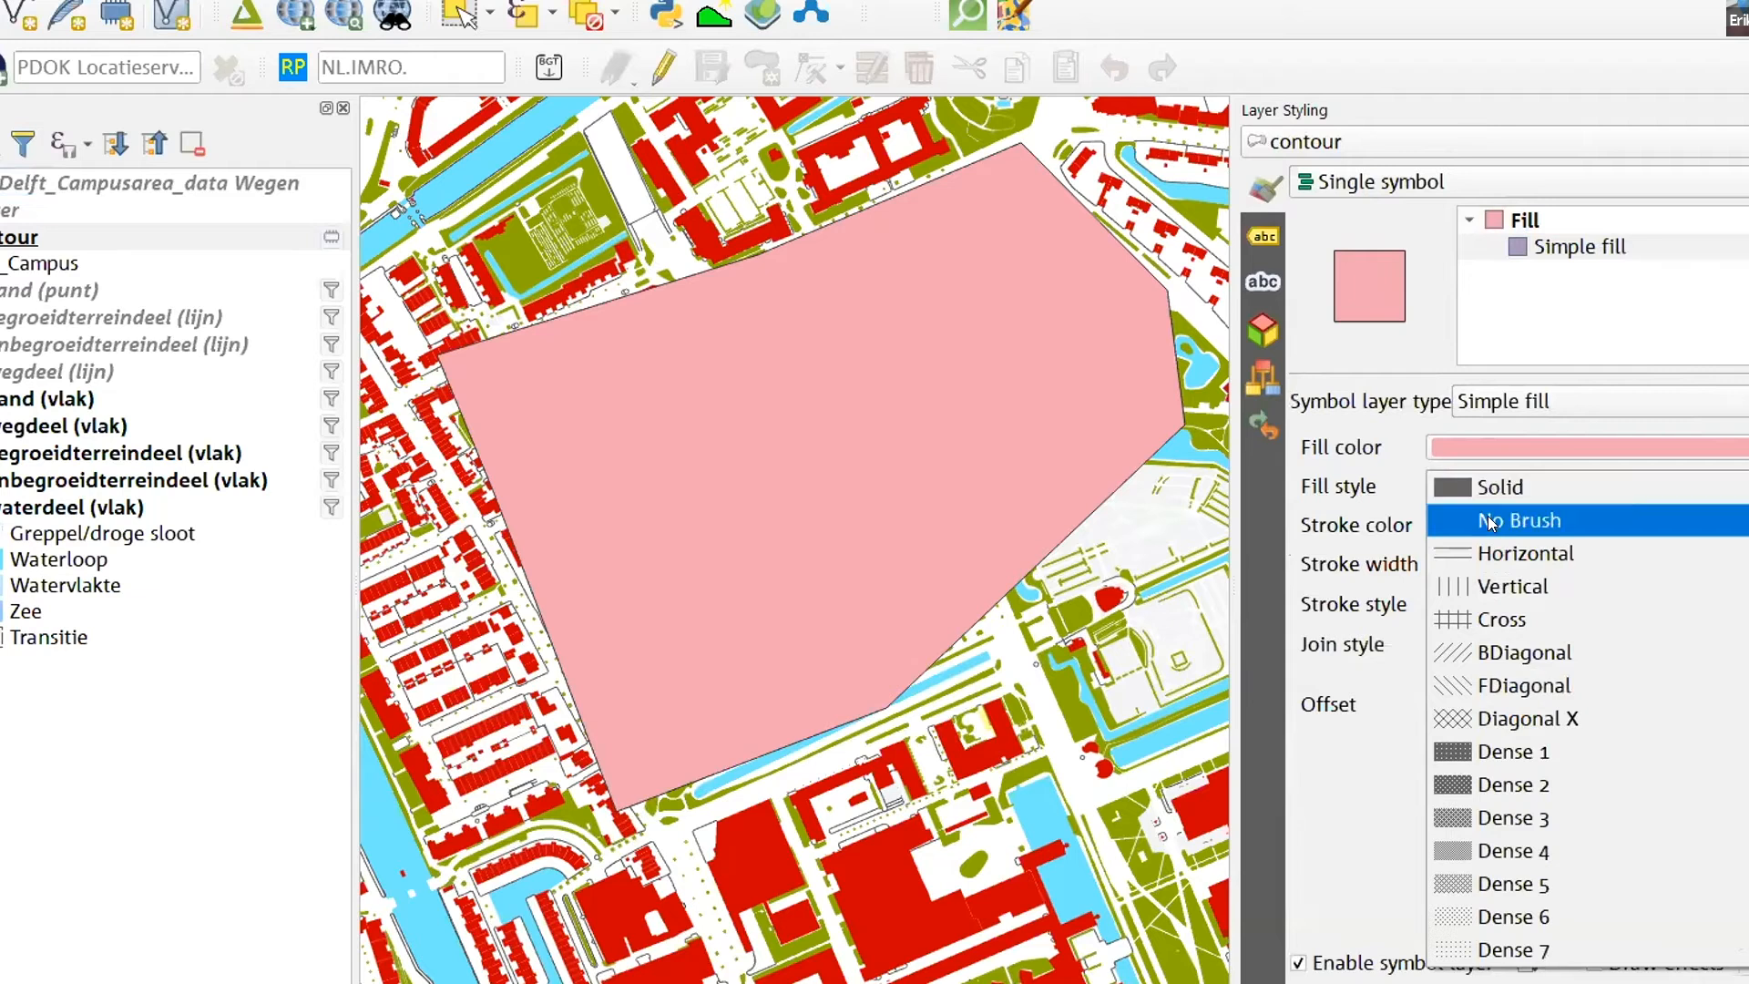
click(1490, 518)
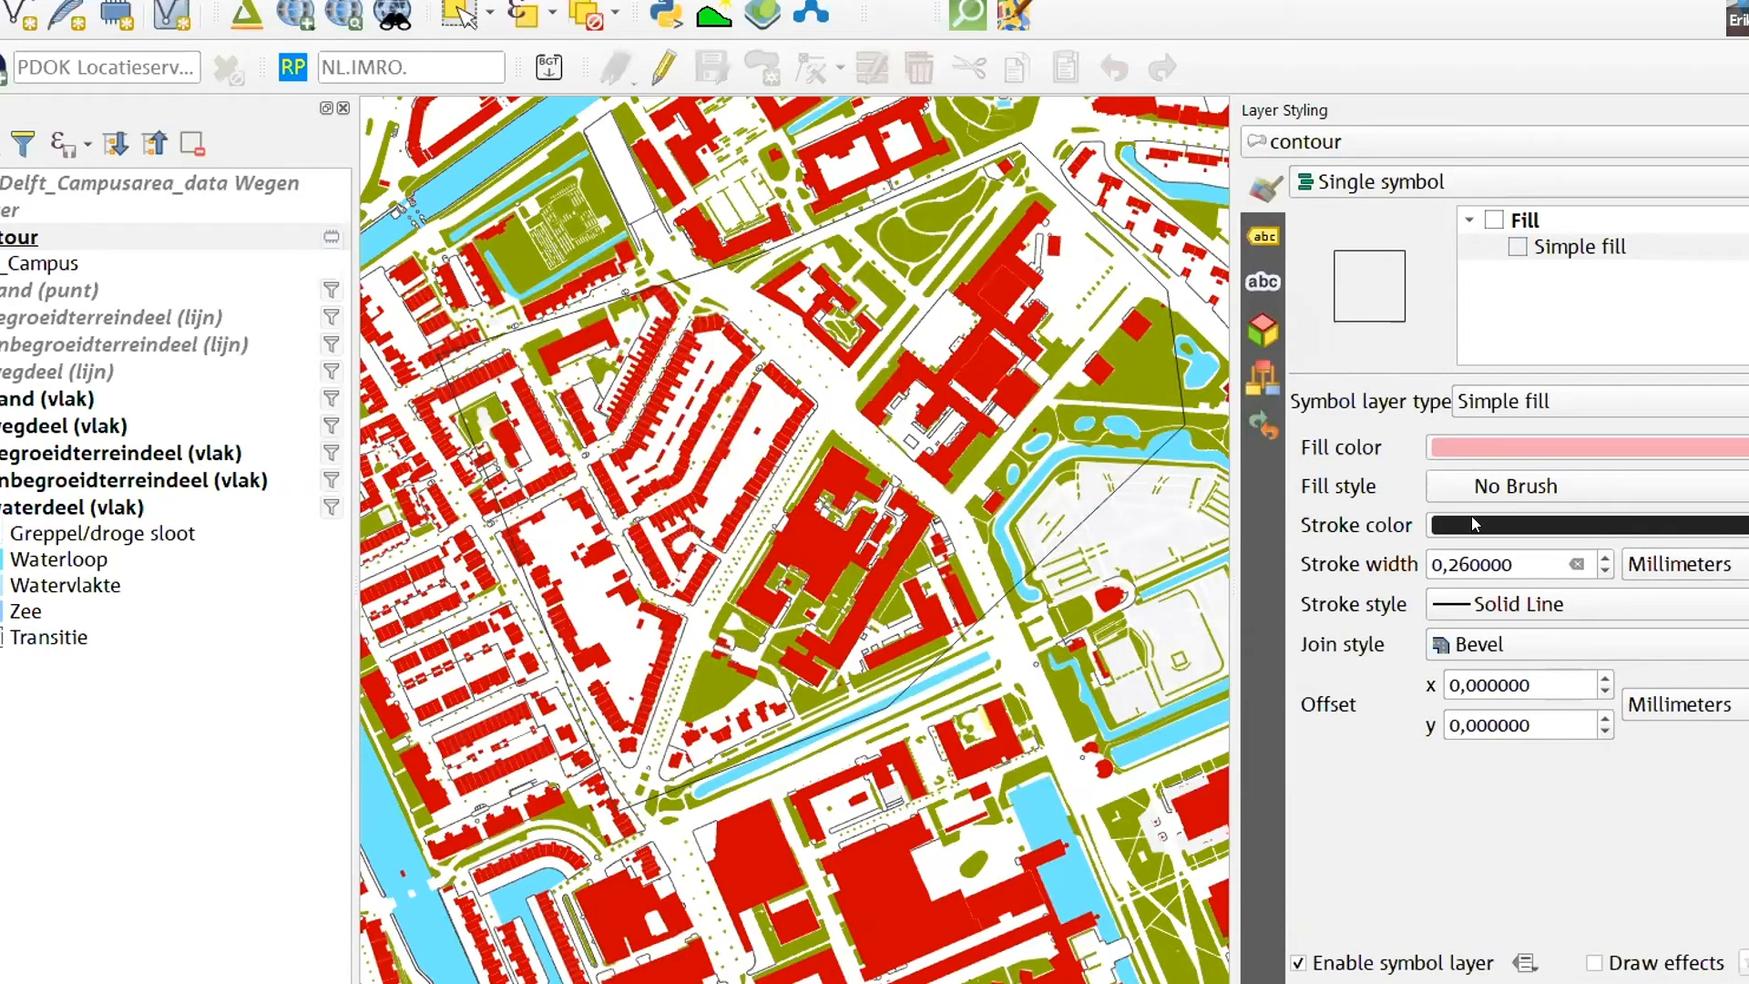
scroll(1483, 562, up, 10)
scroll(1483, 562, down, 5)
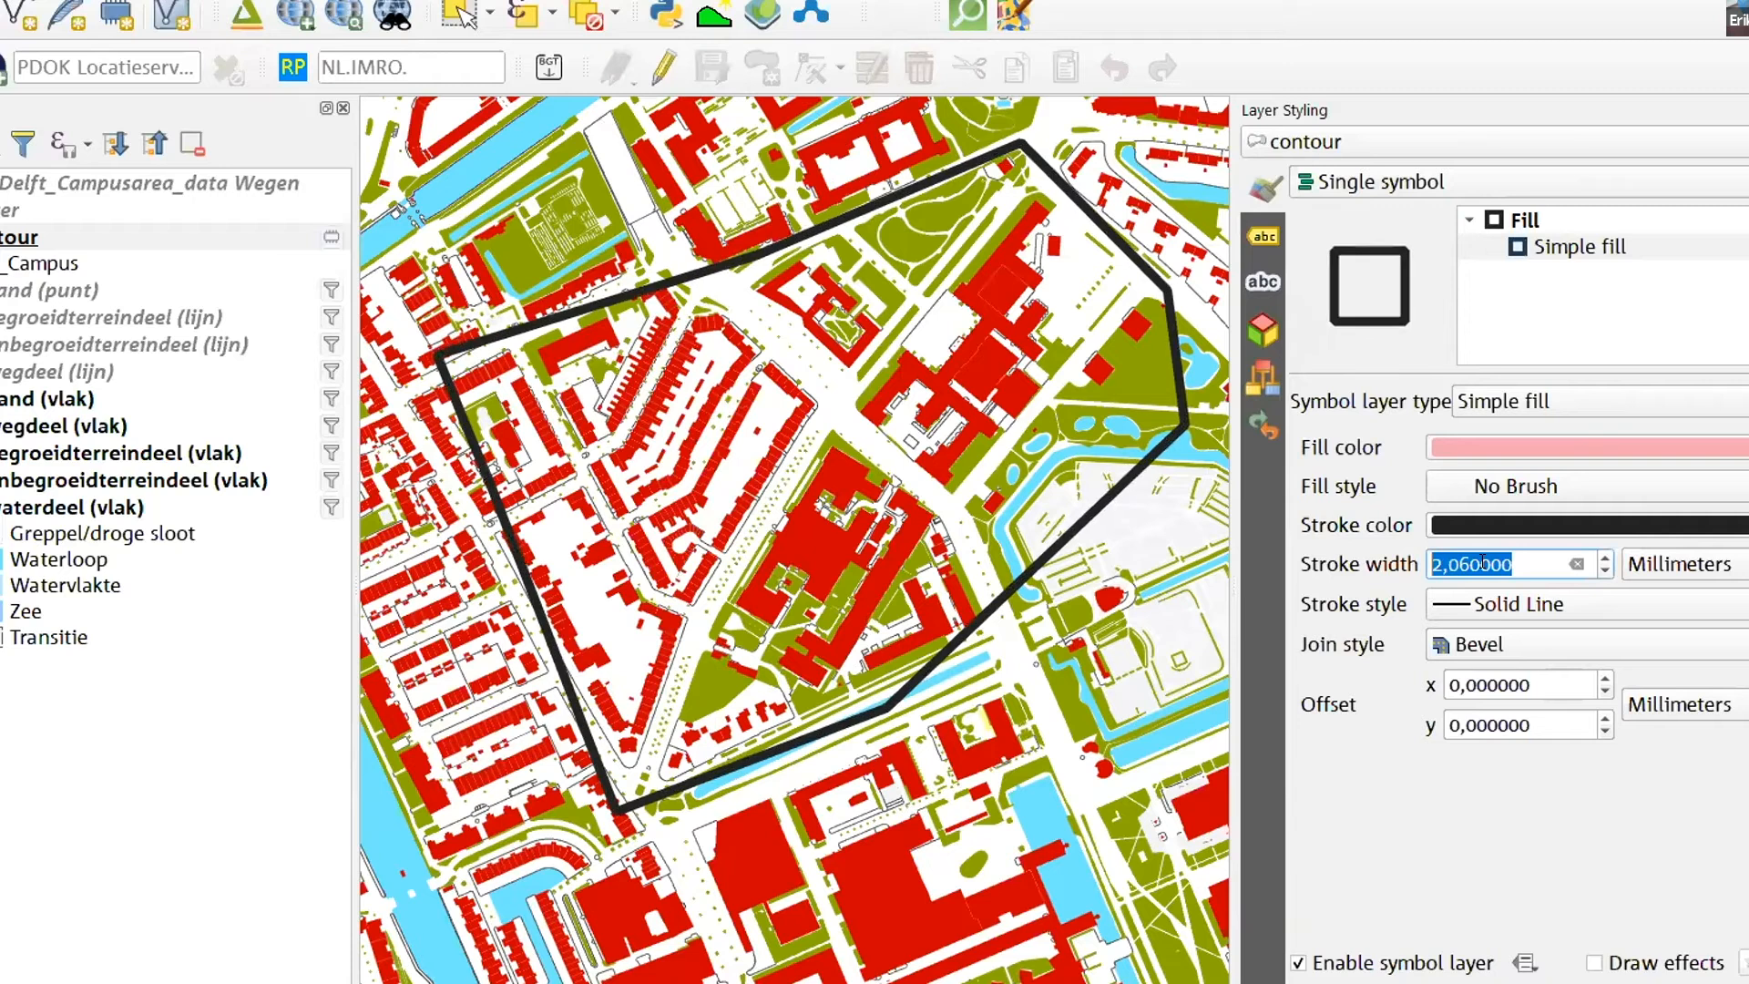
- Set the contour layer's fill style to Solid and its layer blending mode to Multiply
click(1506, 484)
click(1505, 450)
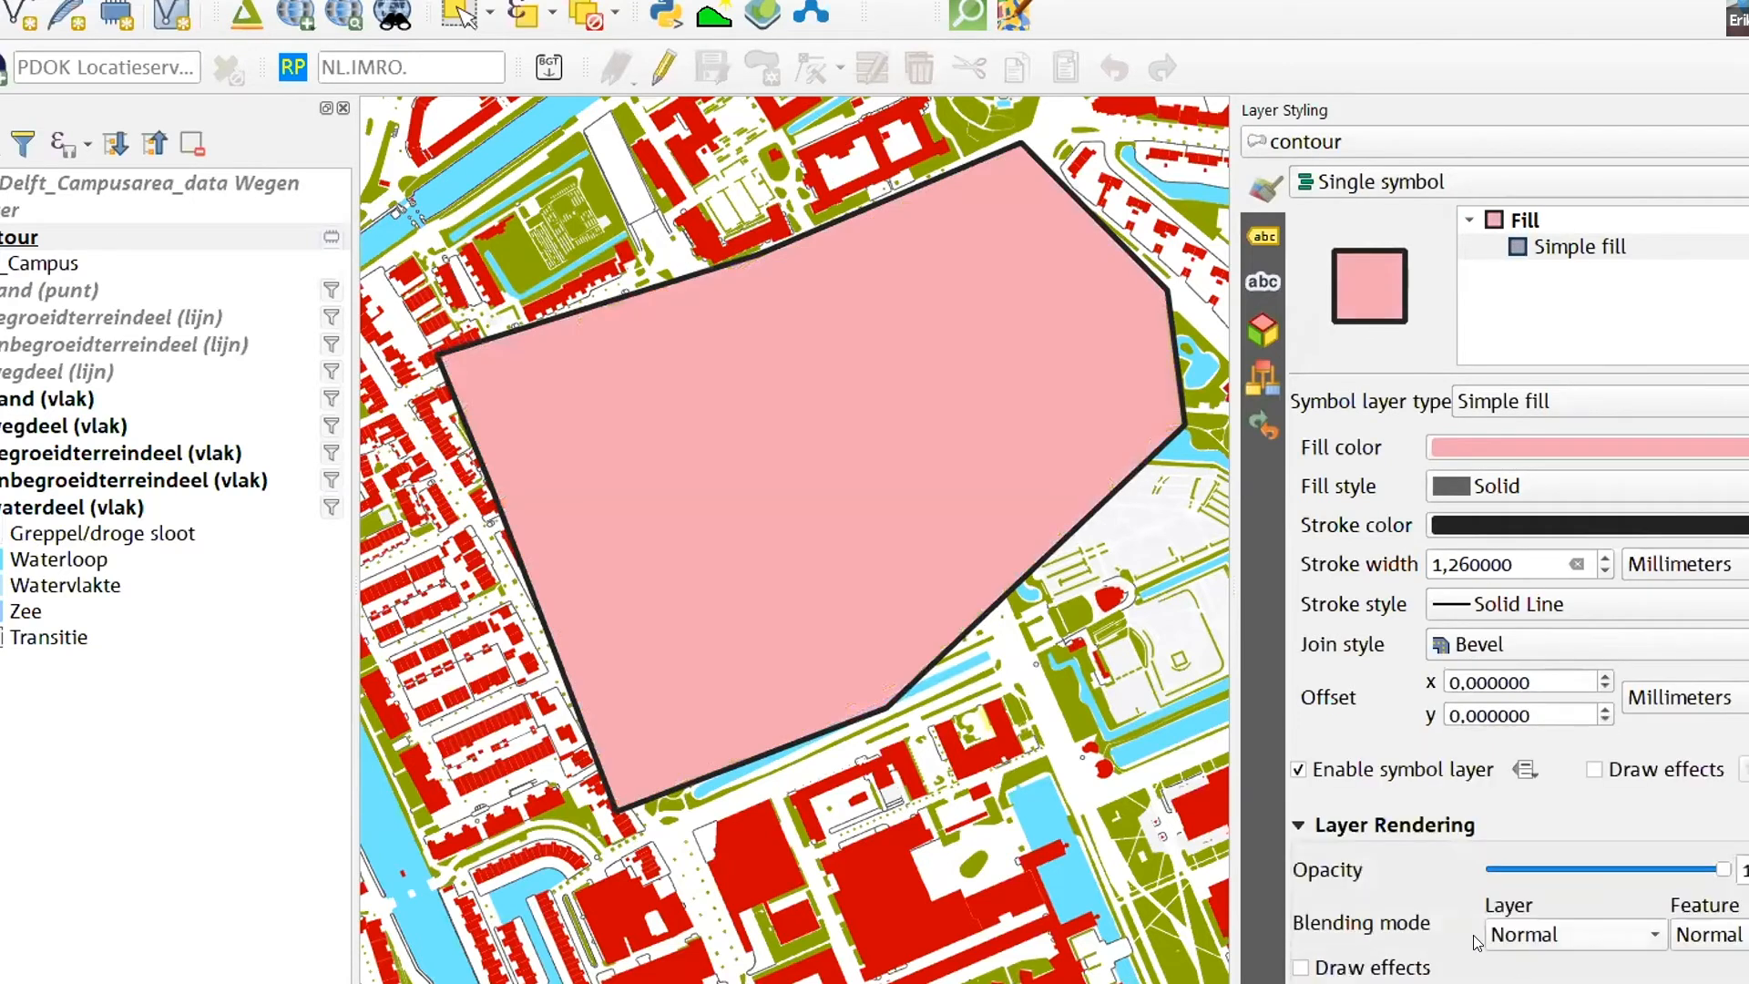
click(1552, 931)
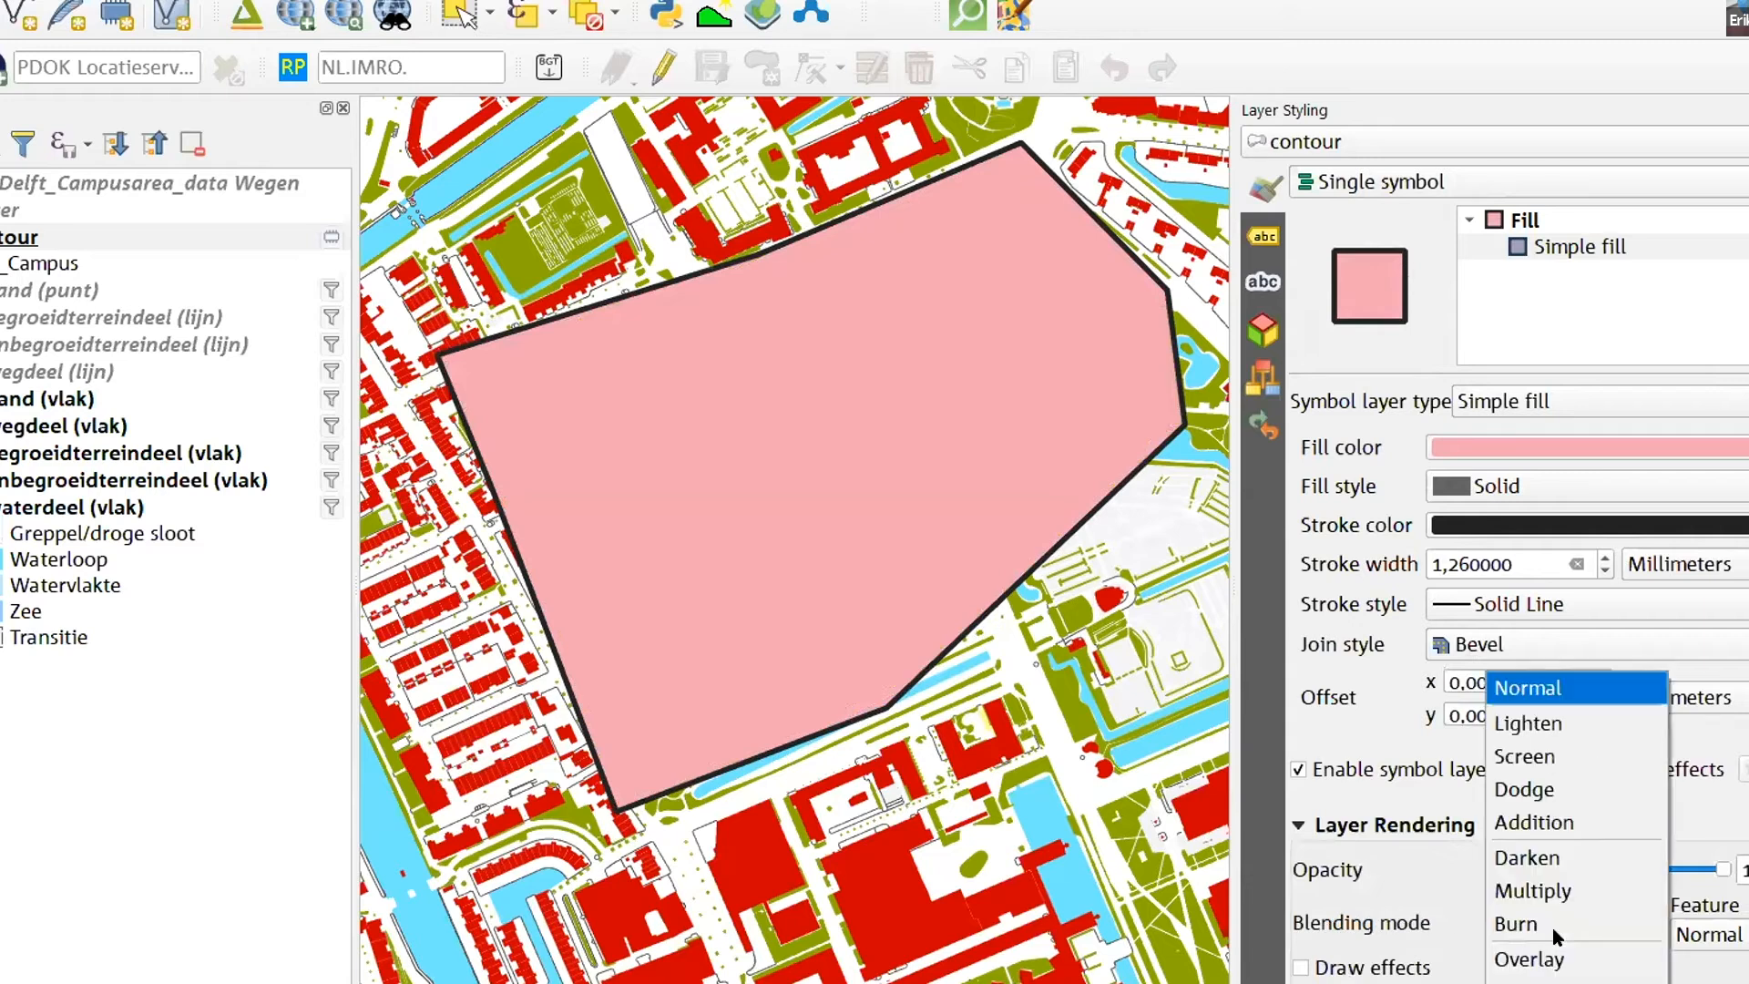
click(1550, 893)
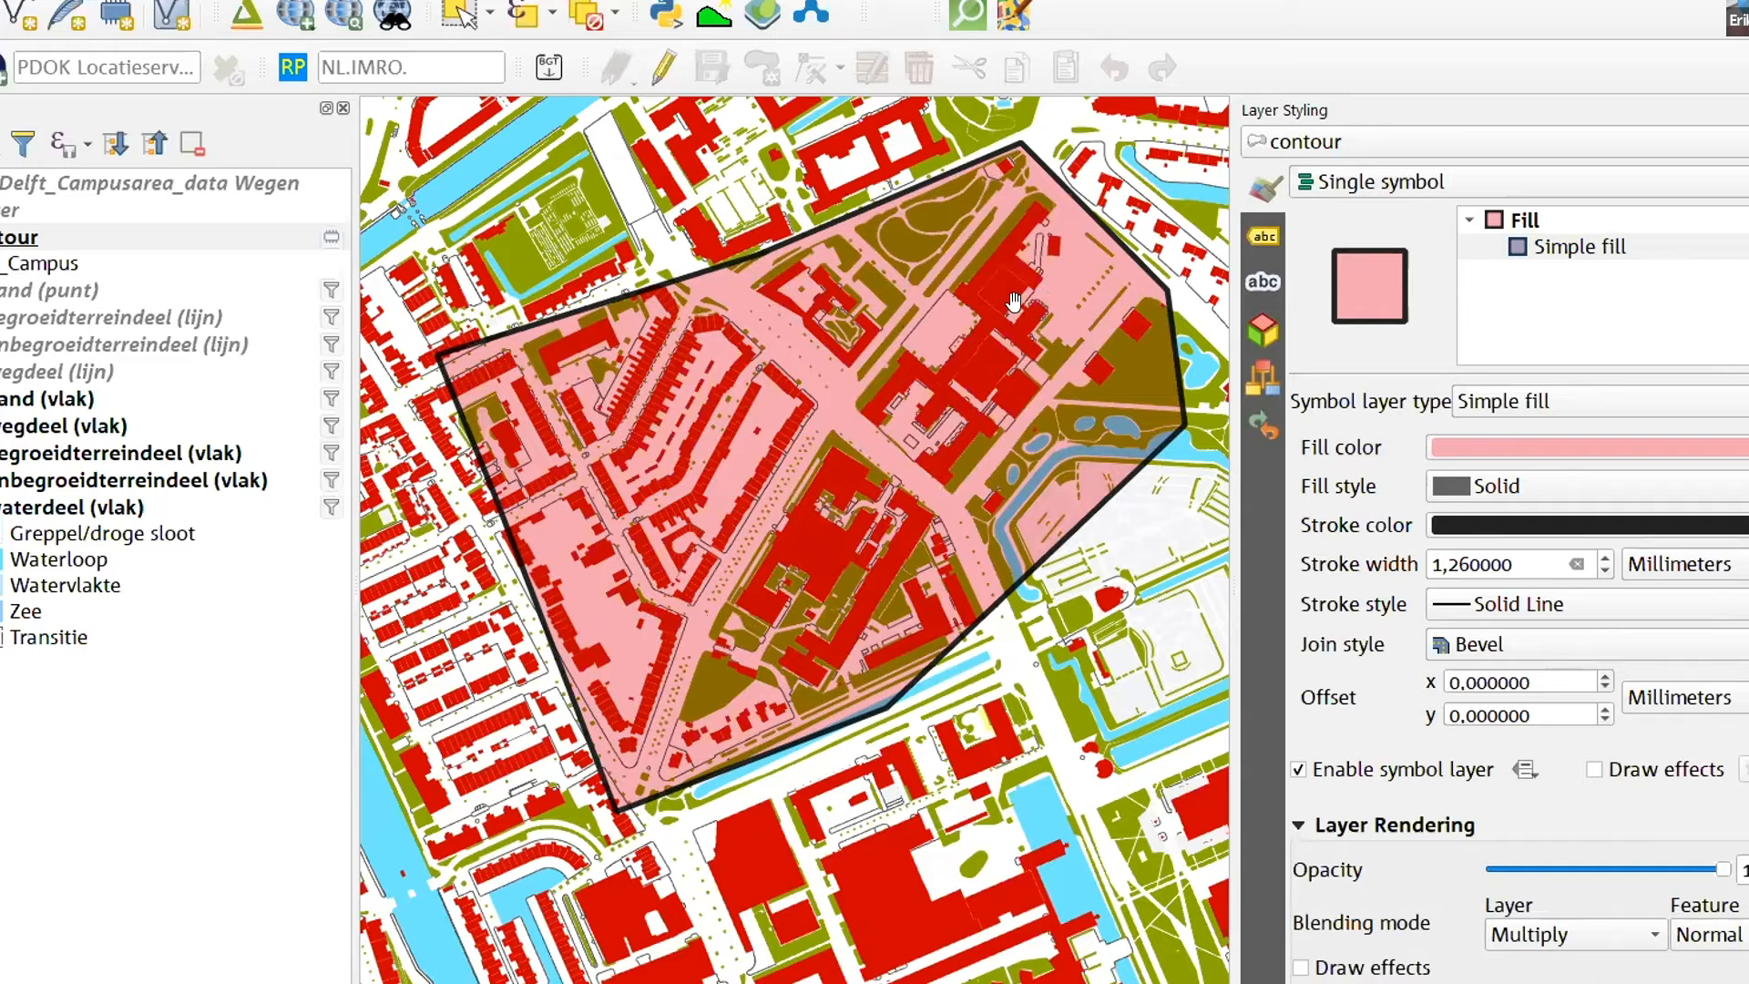
- Examine up close how the western edge of the contour crosses the buildings, roads and terrain parts
scroll(383, 409, up, 4)
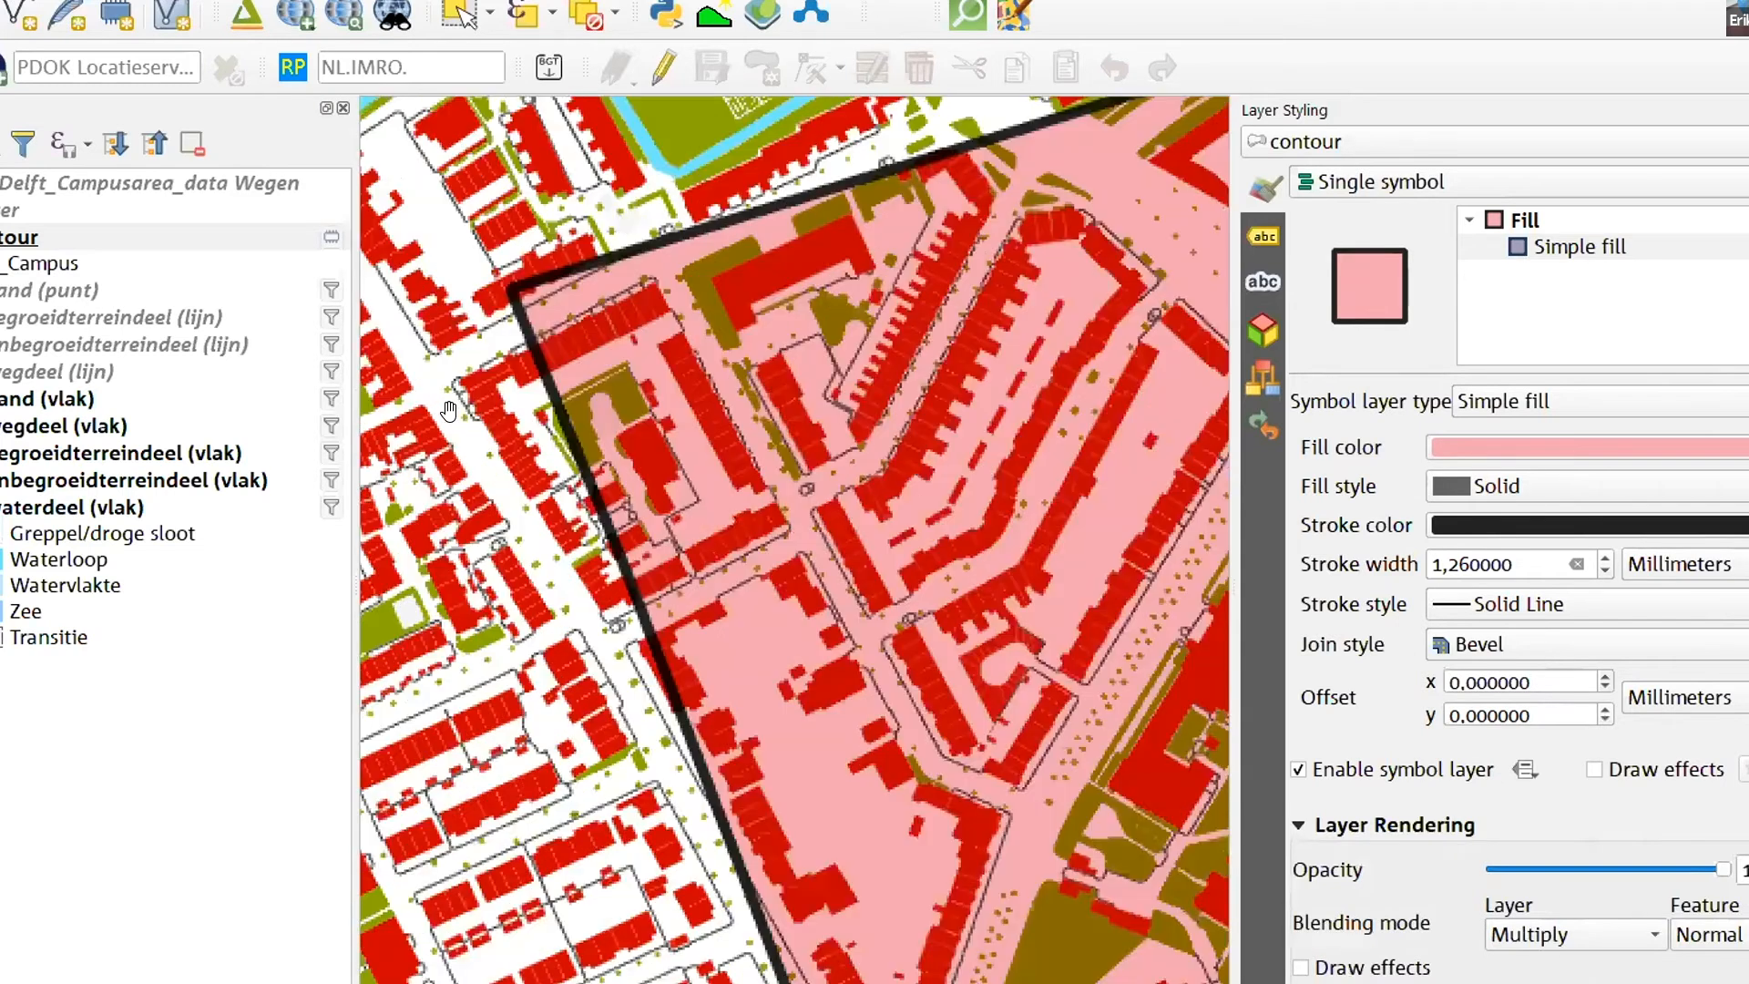
scroll(783, 197, up, 5)
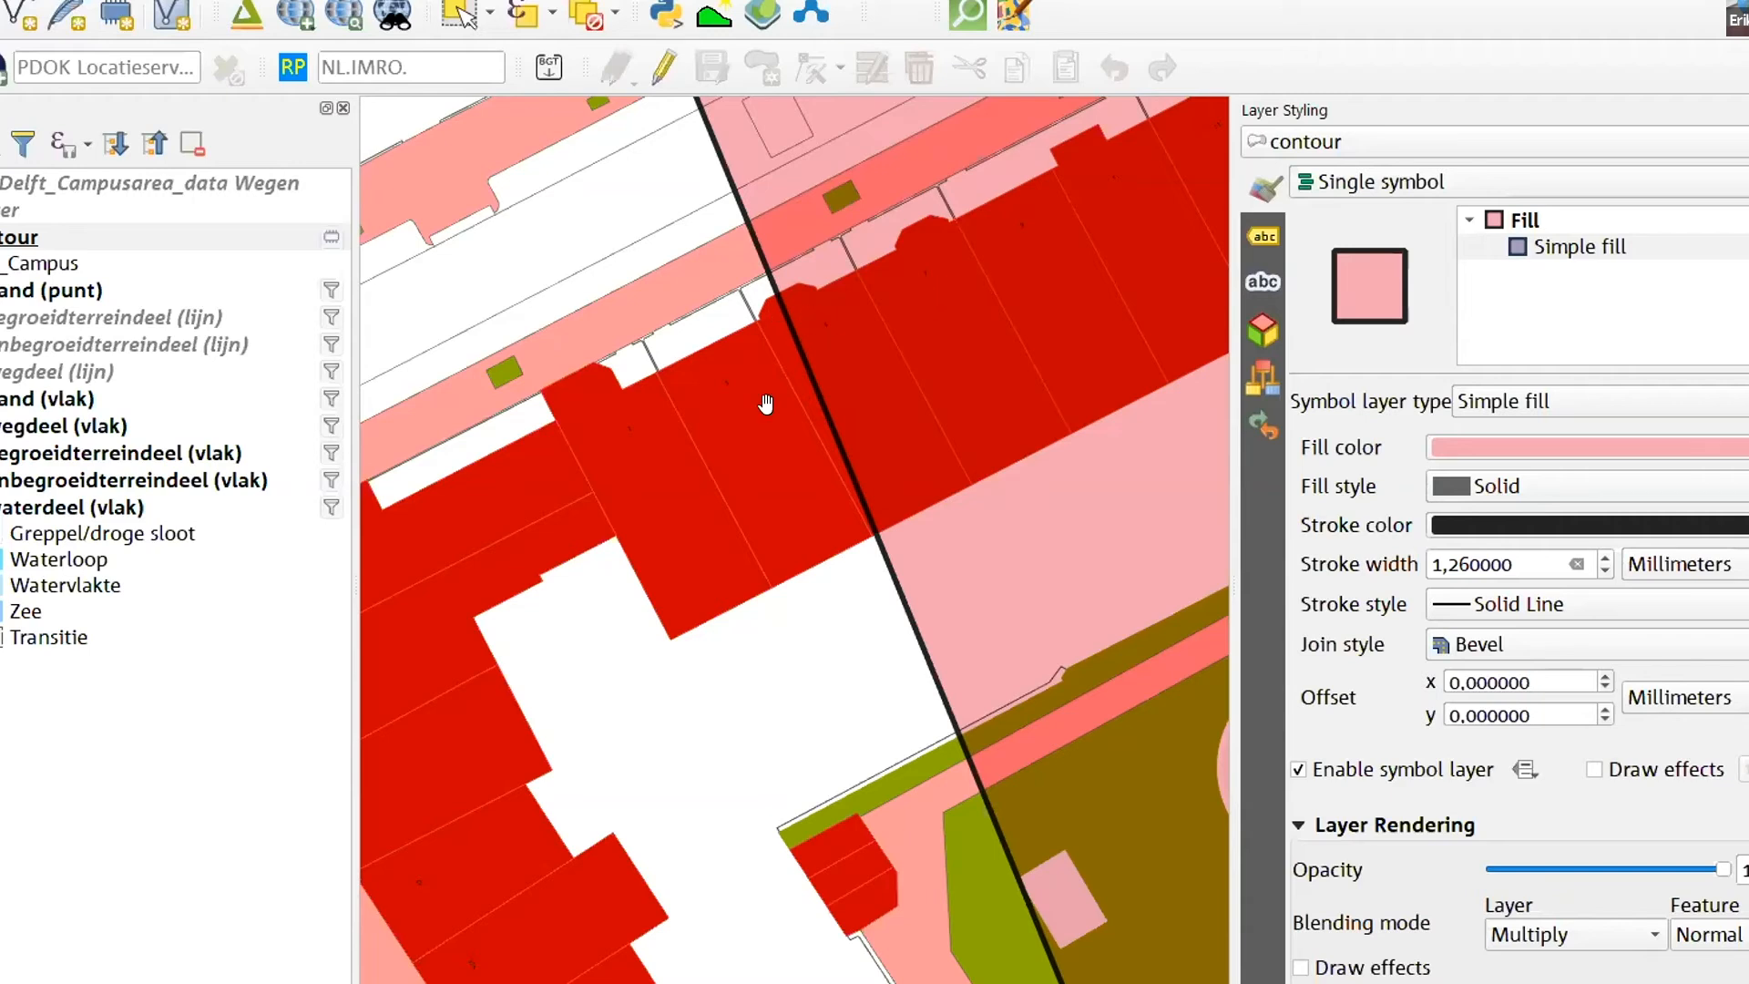
scroll(800, 590, up, 1)
scroll(799, 591, up, 1)
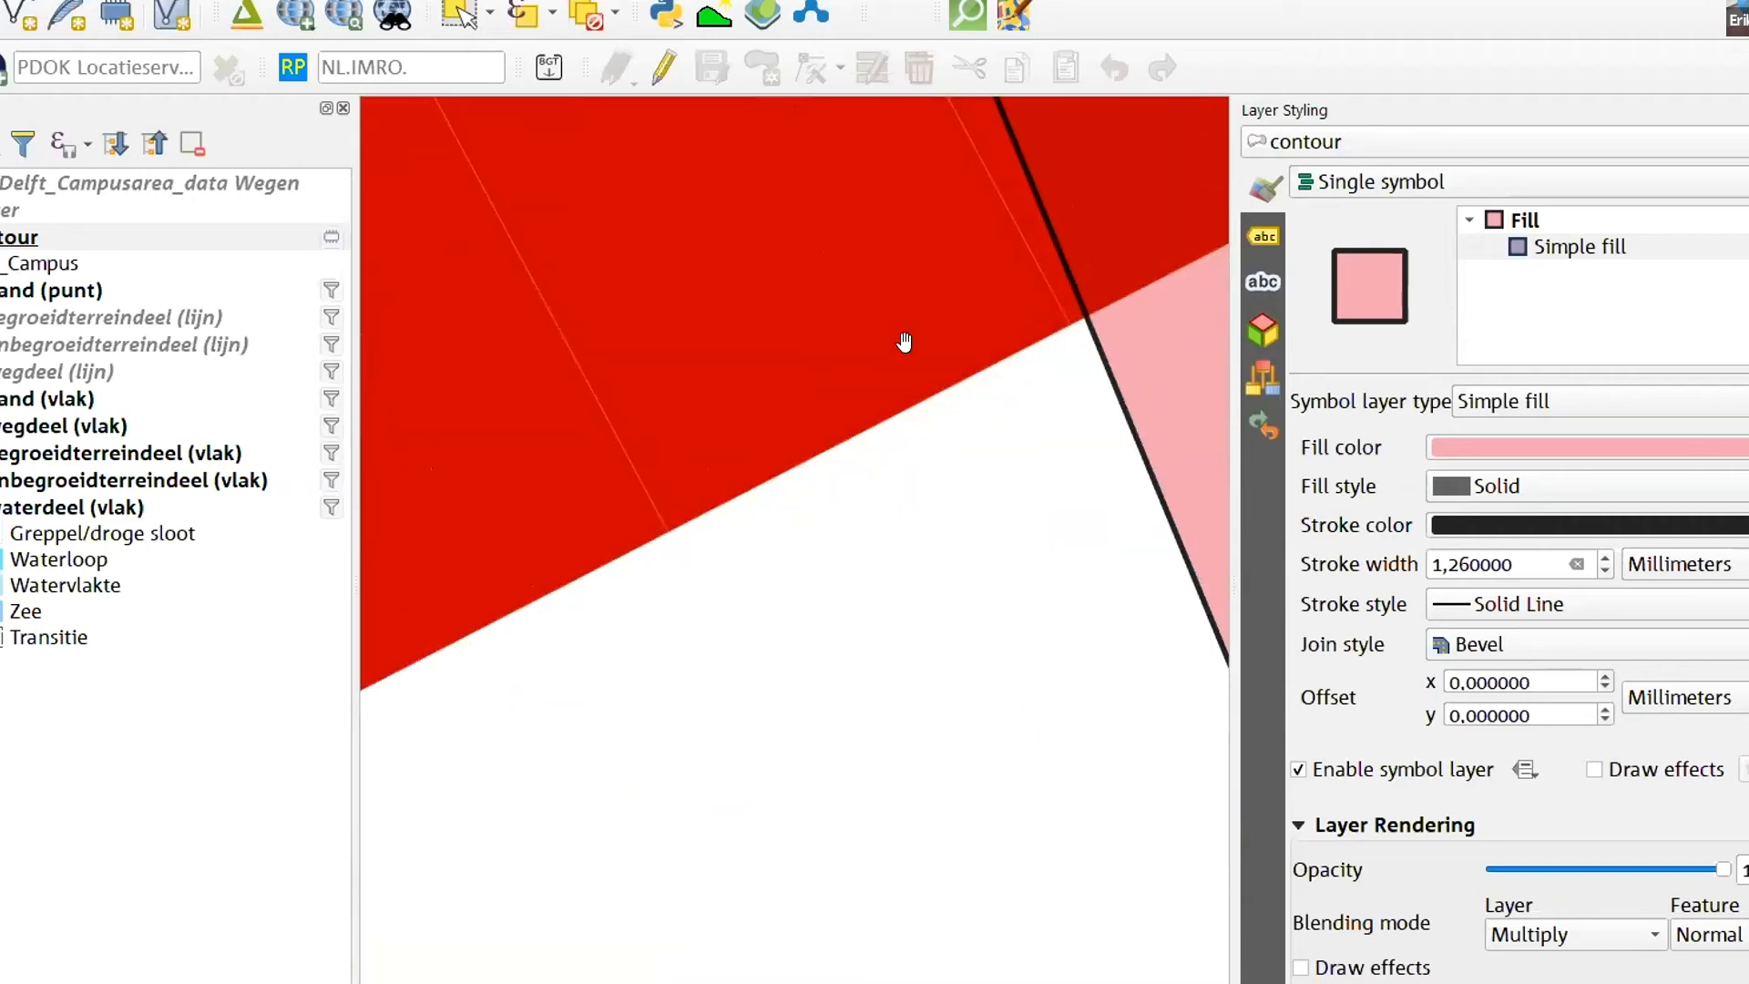
scroll(905, 343, down, 1)
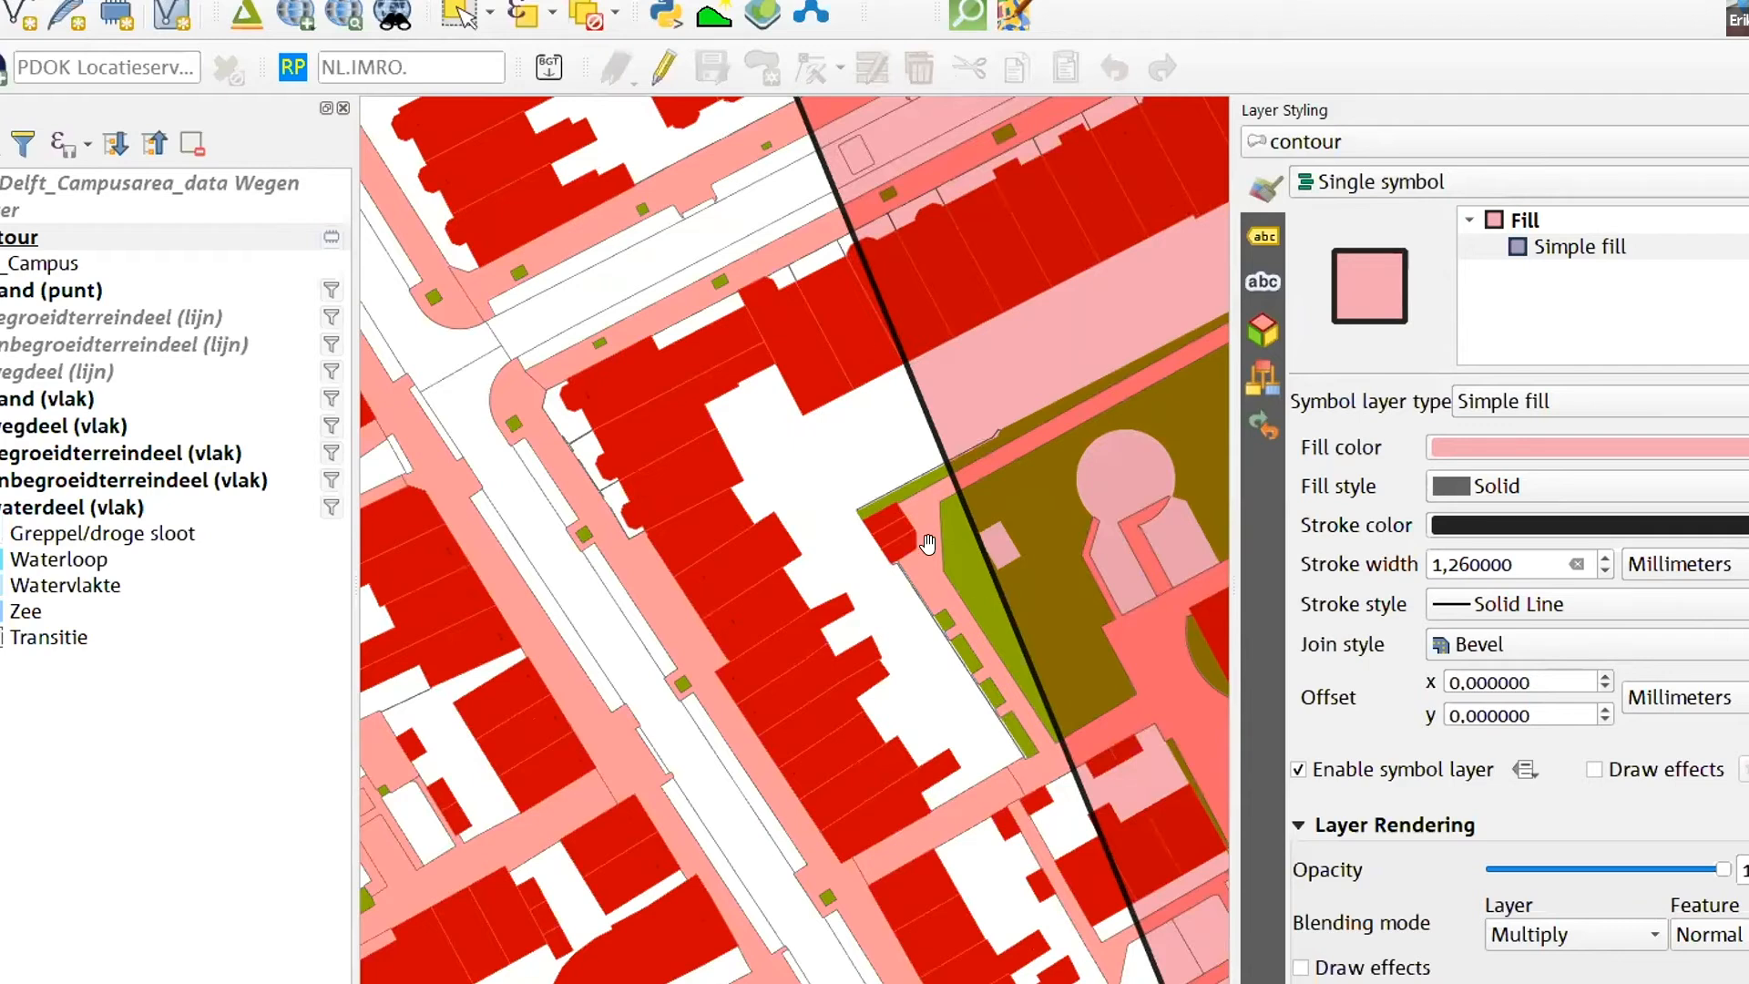
click(57, 683)
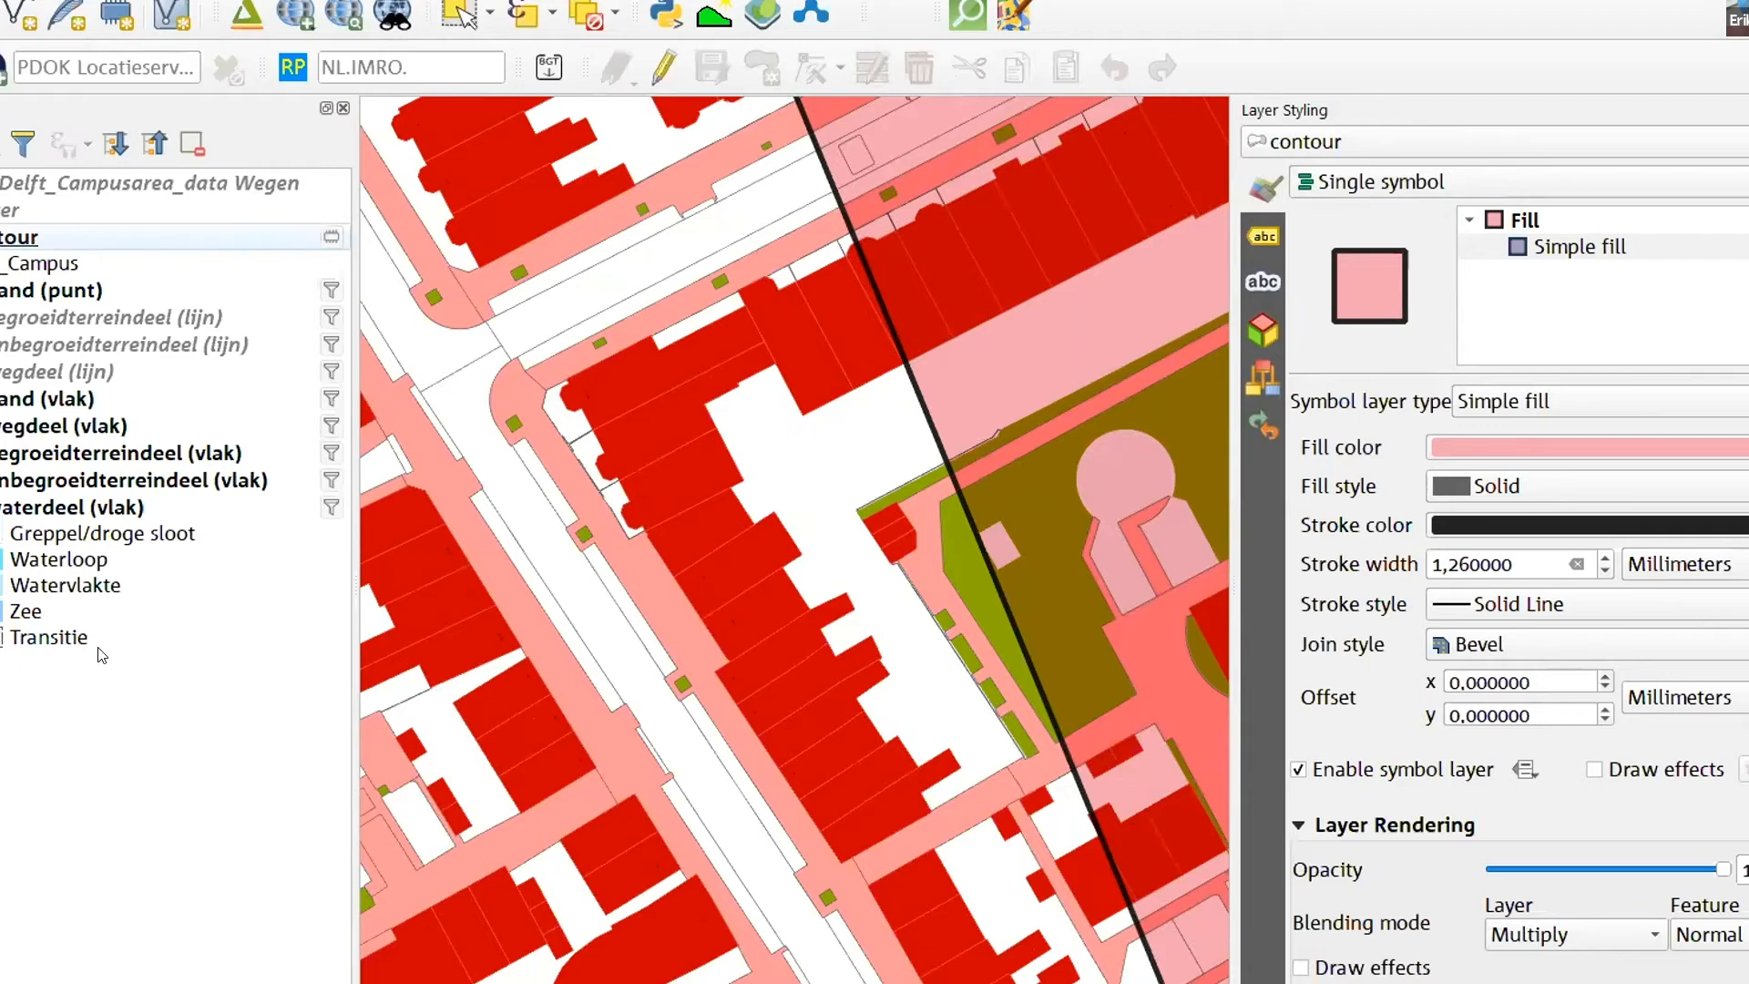
scroll(410, 647, down, 2)
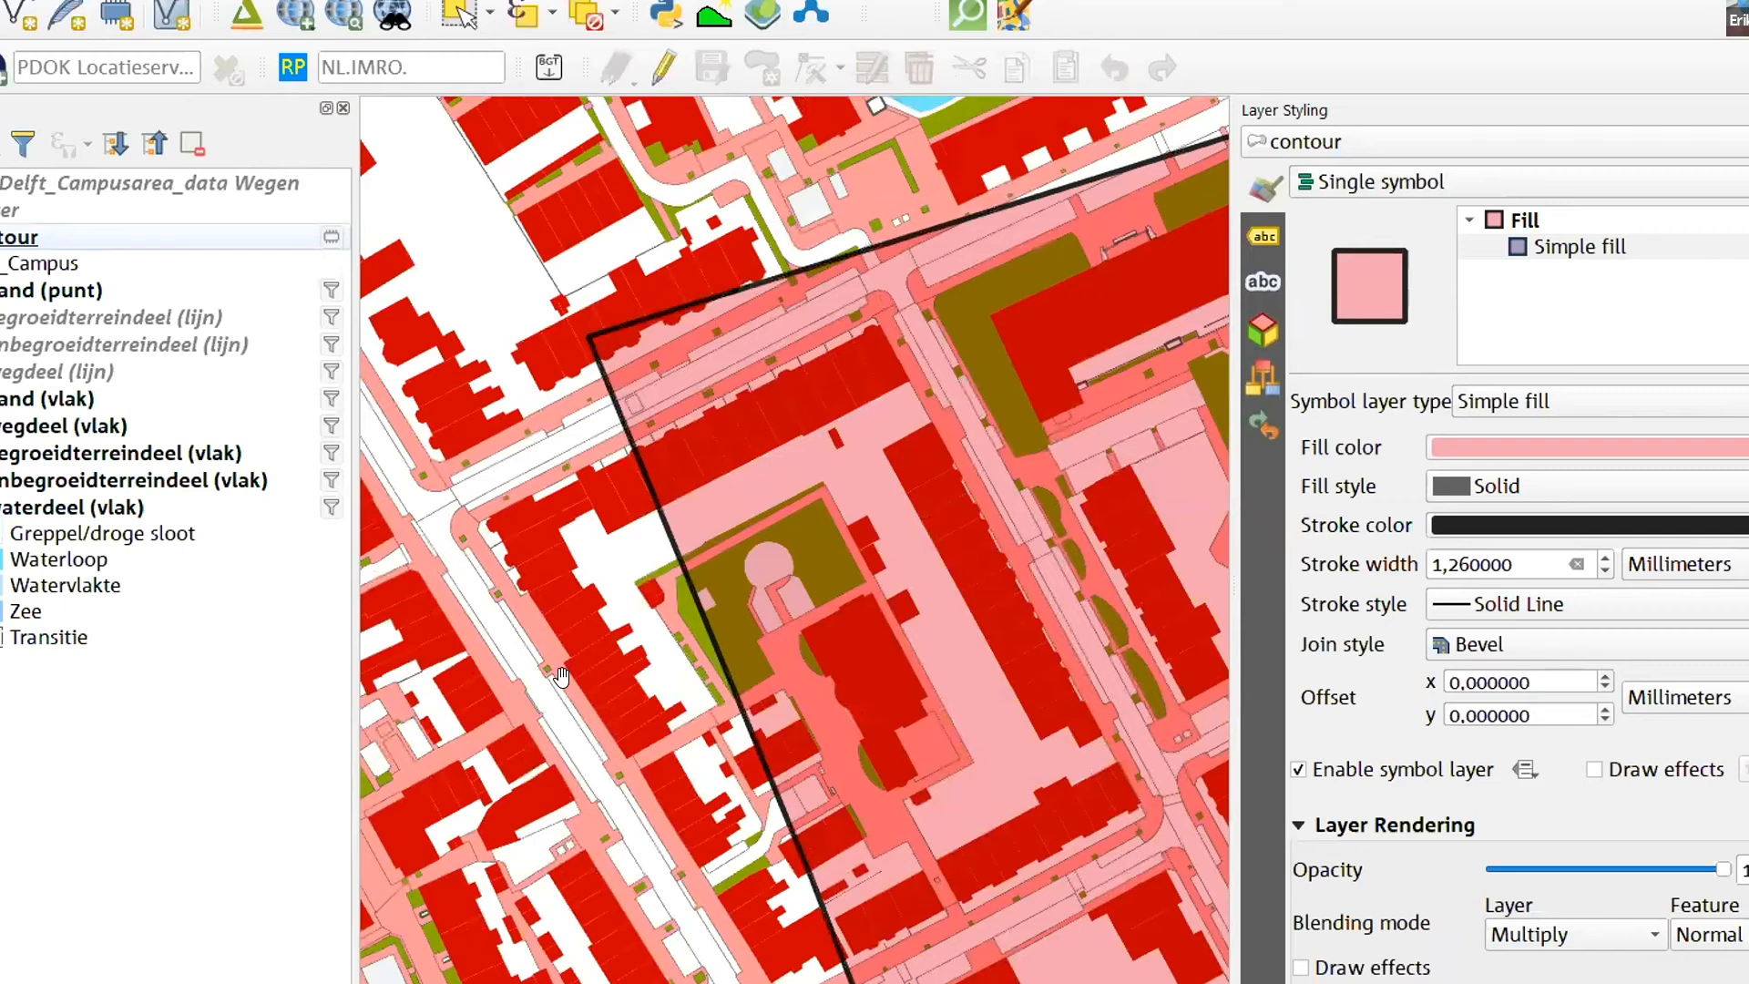
scroll(674, 400, down, 1)
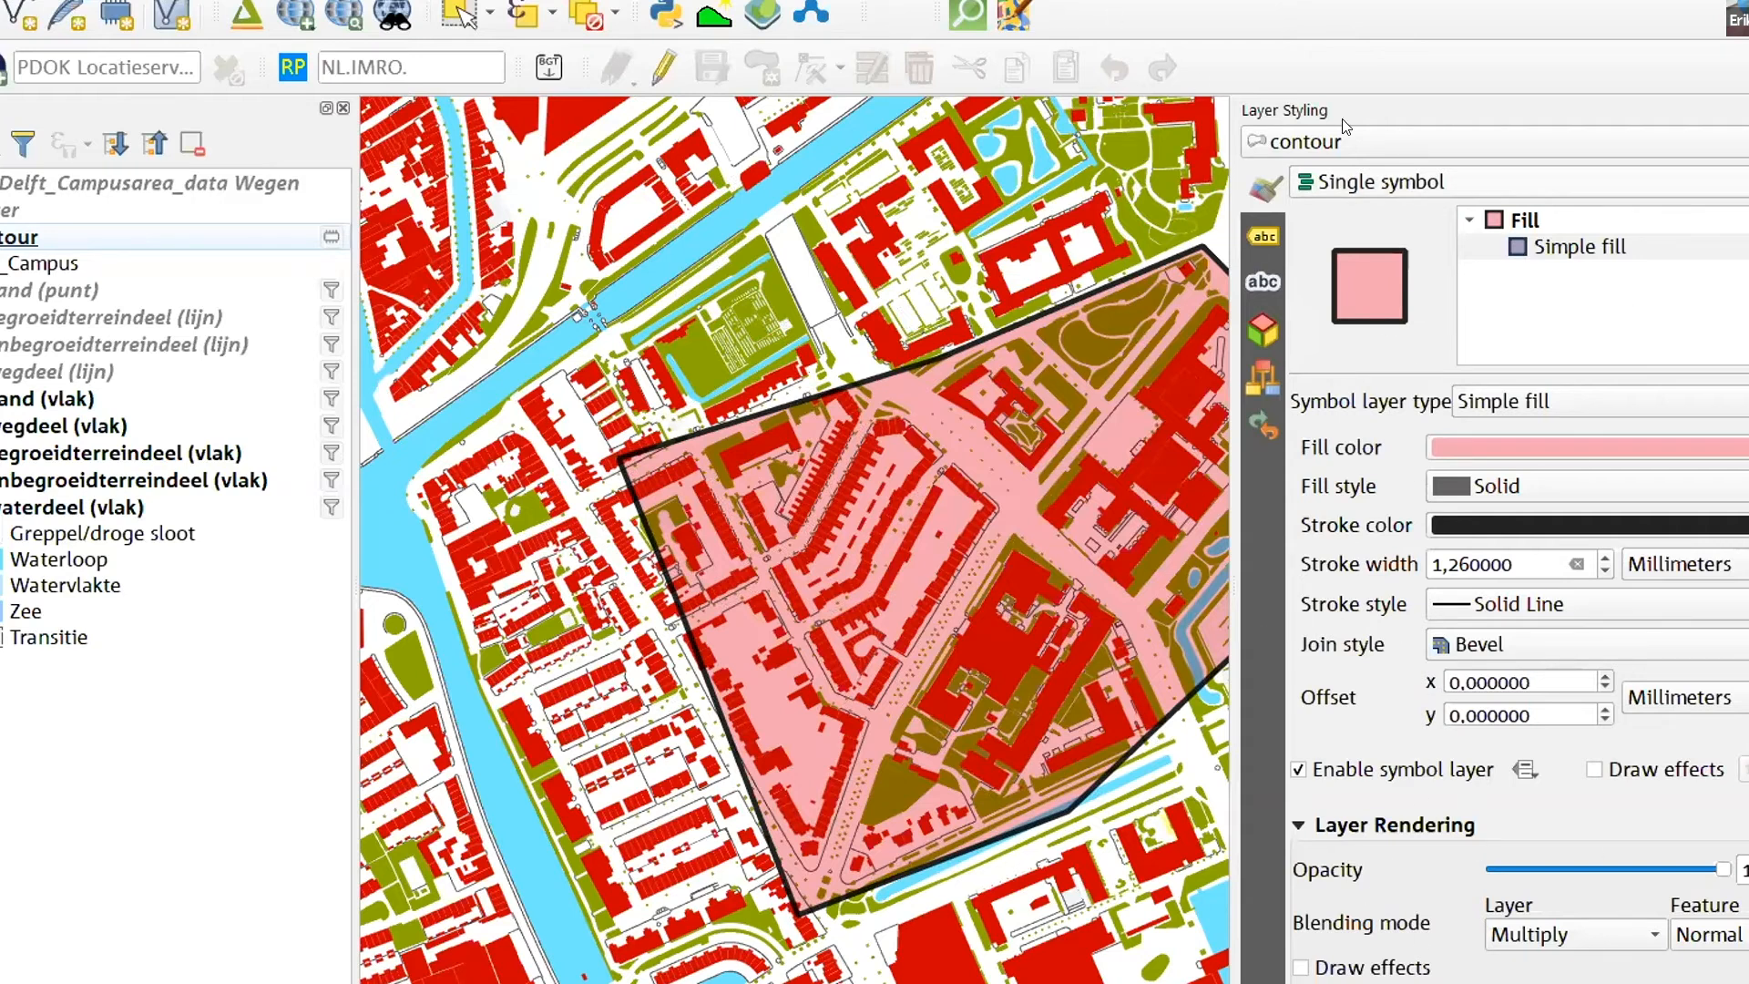
- Find the vector overlay Clip algorithm in the processing toolbox by searching for clip, and open it
click(745, 0)
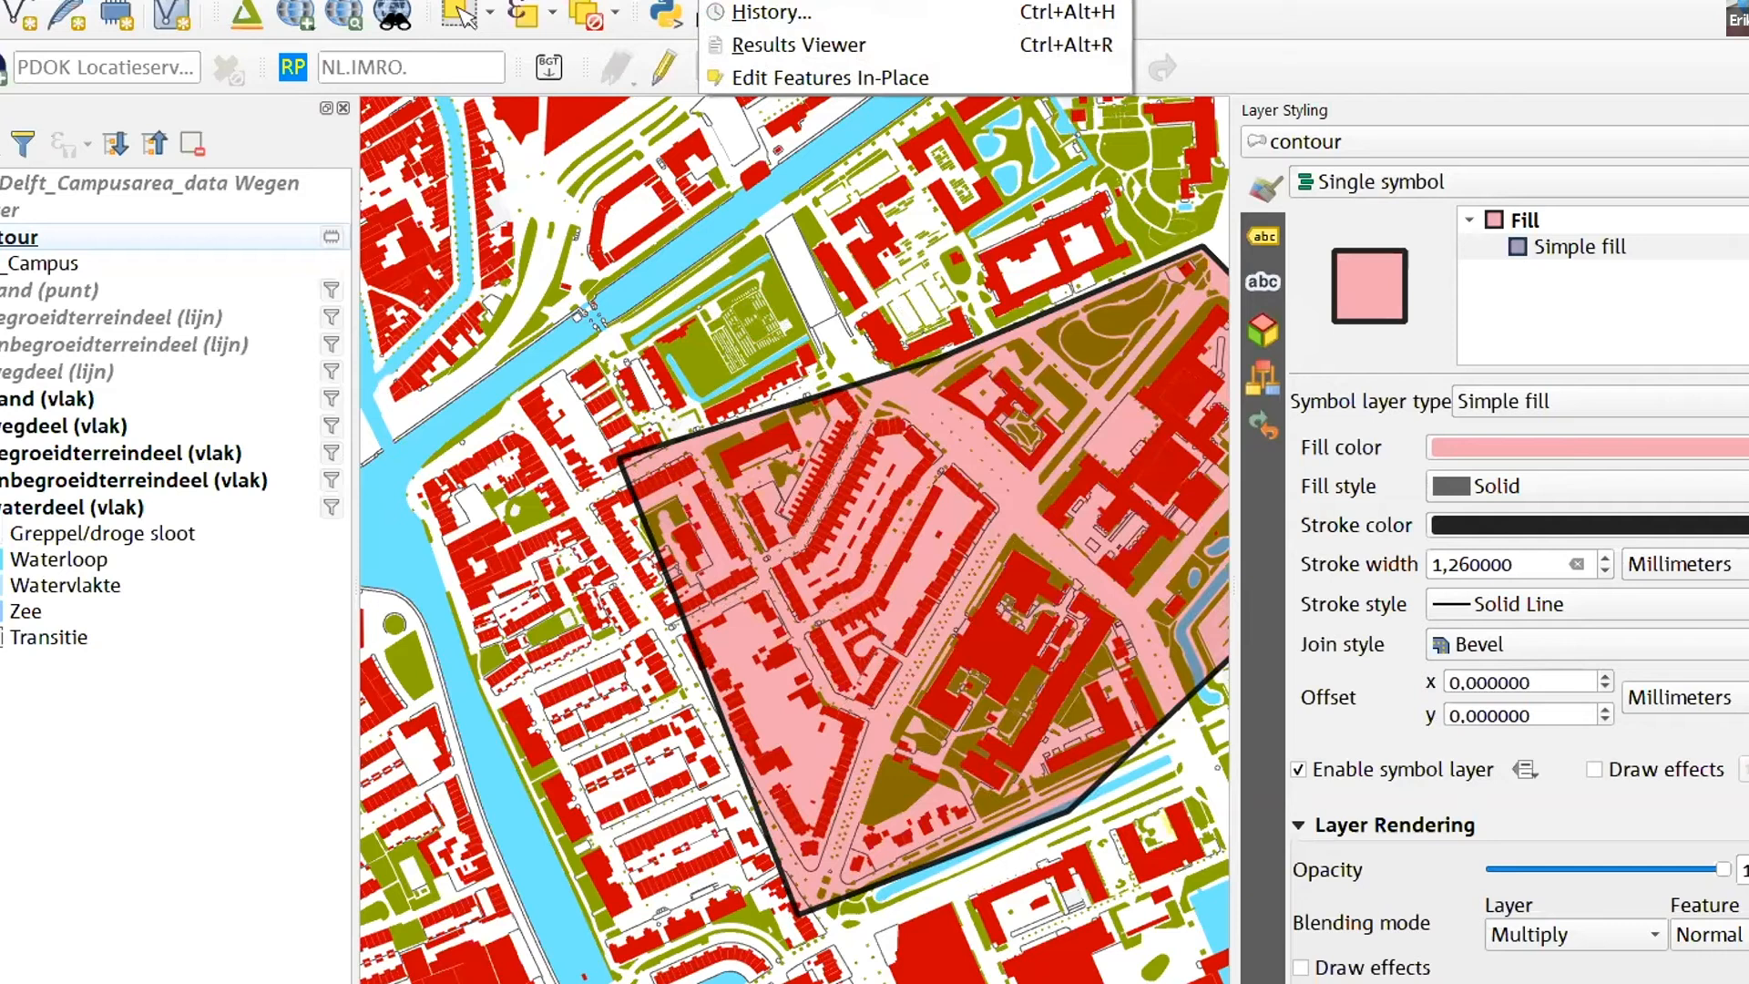
click(763, 0)
click(1336, 185)
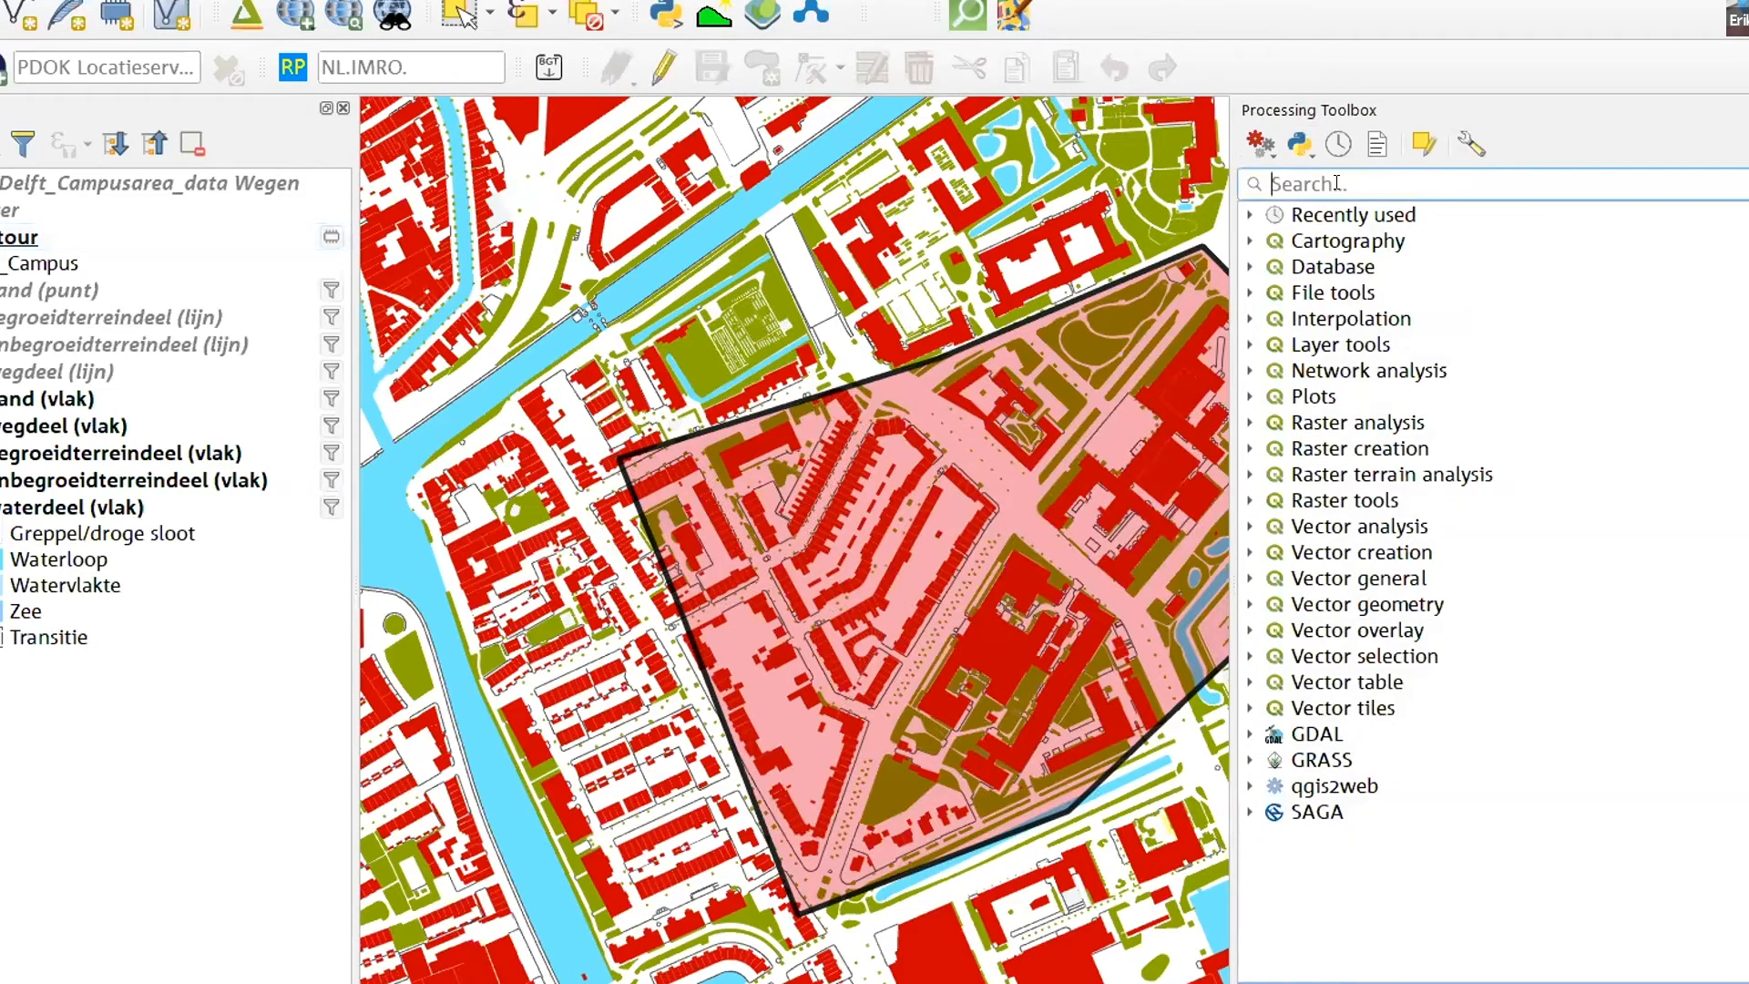
text(clip)
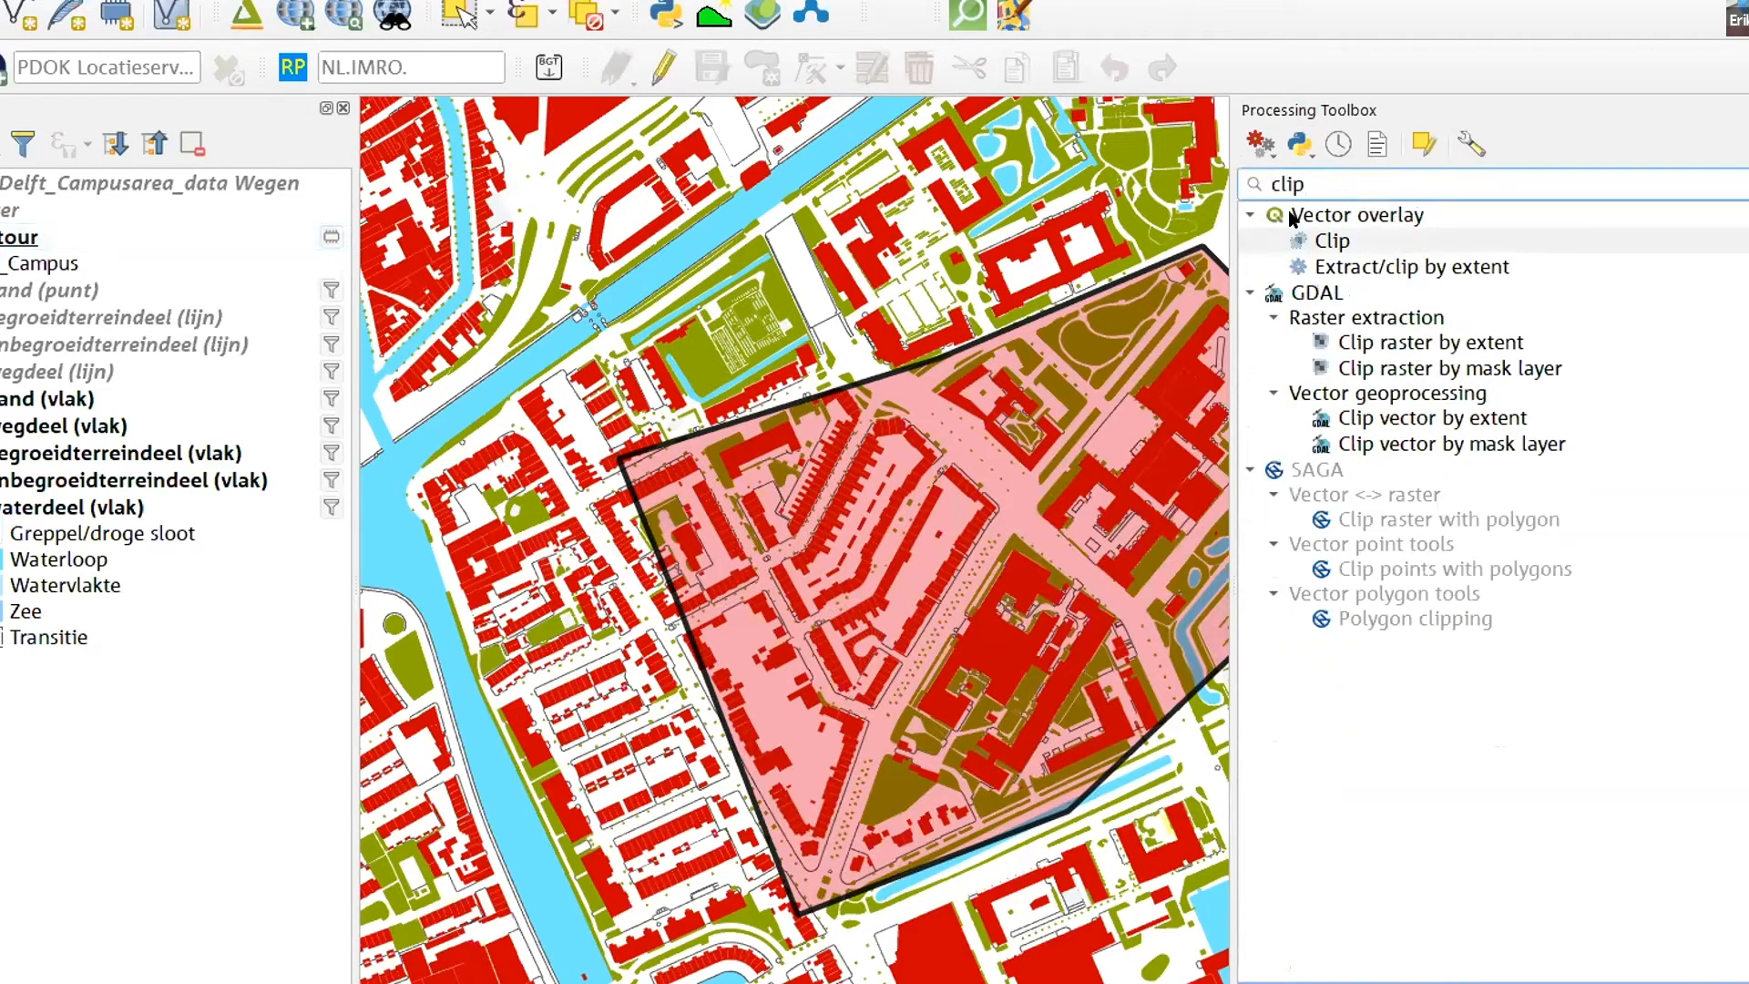
click(1326, 242)
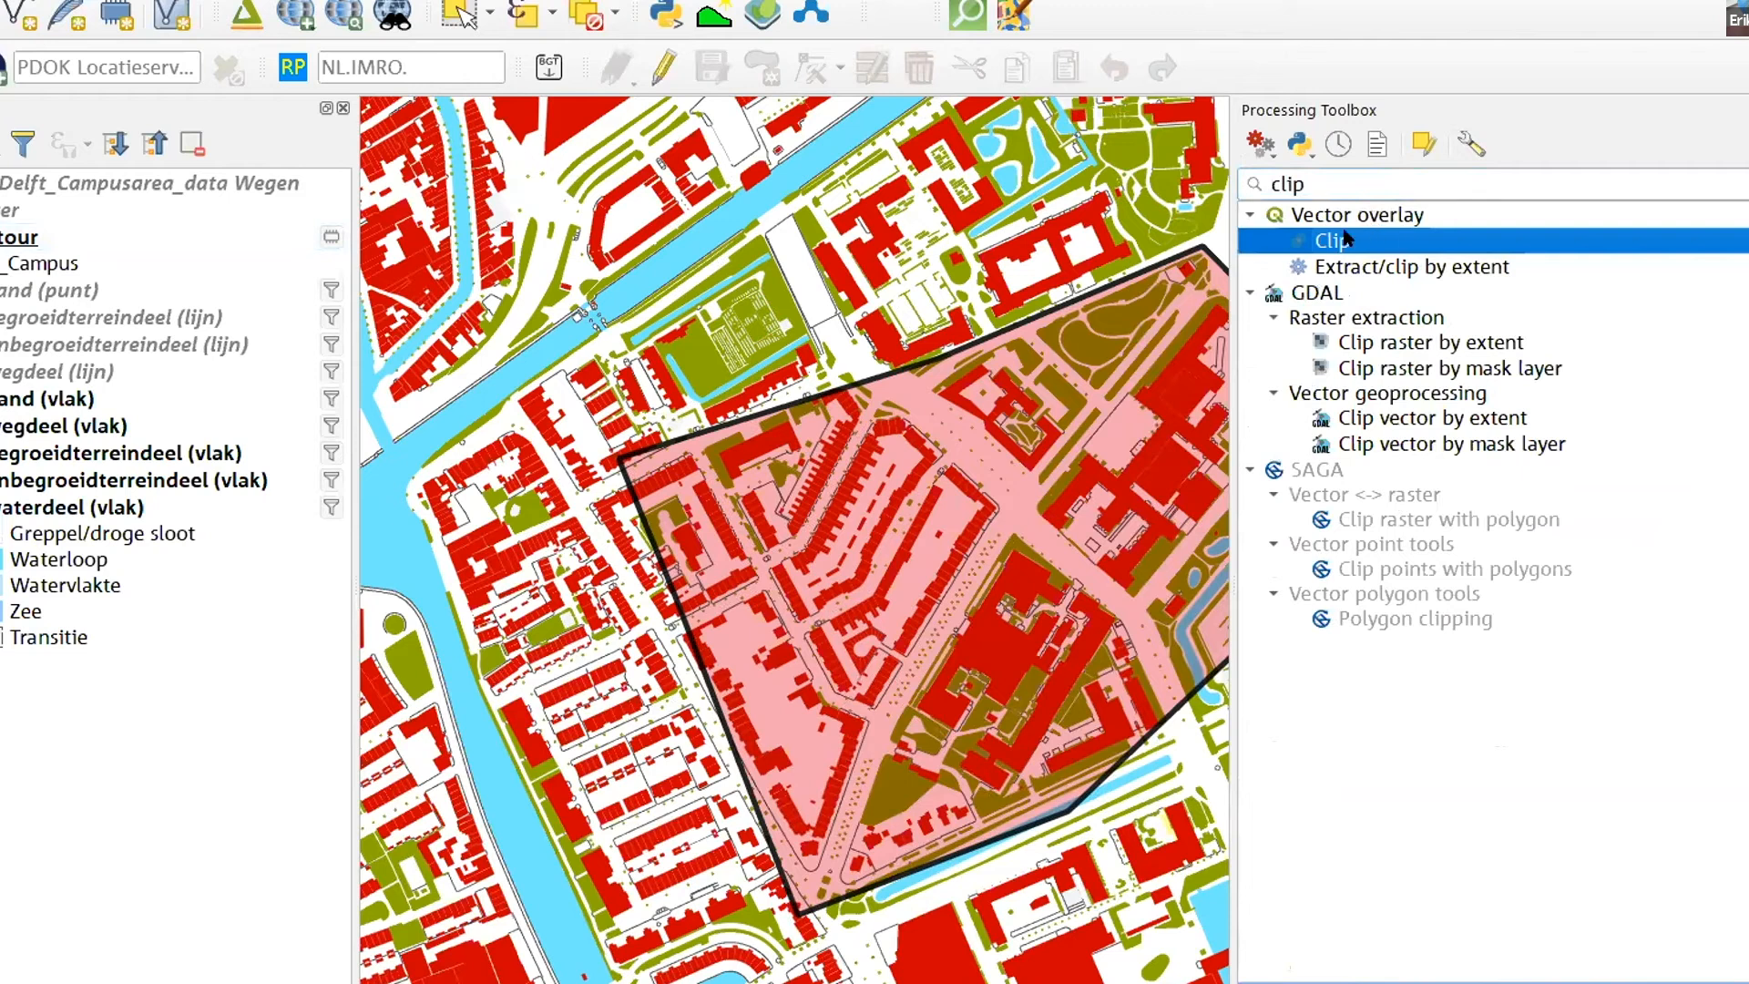
double_click(1344, 236)
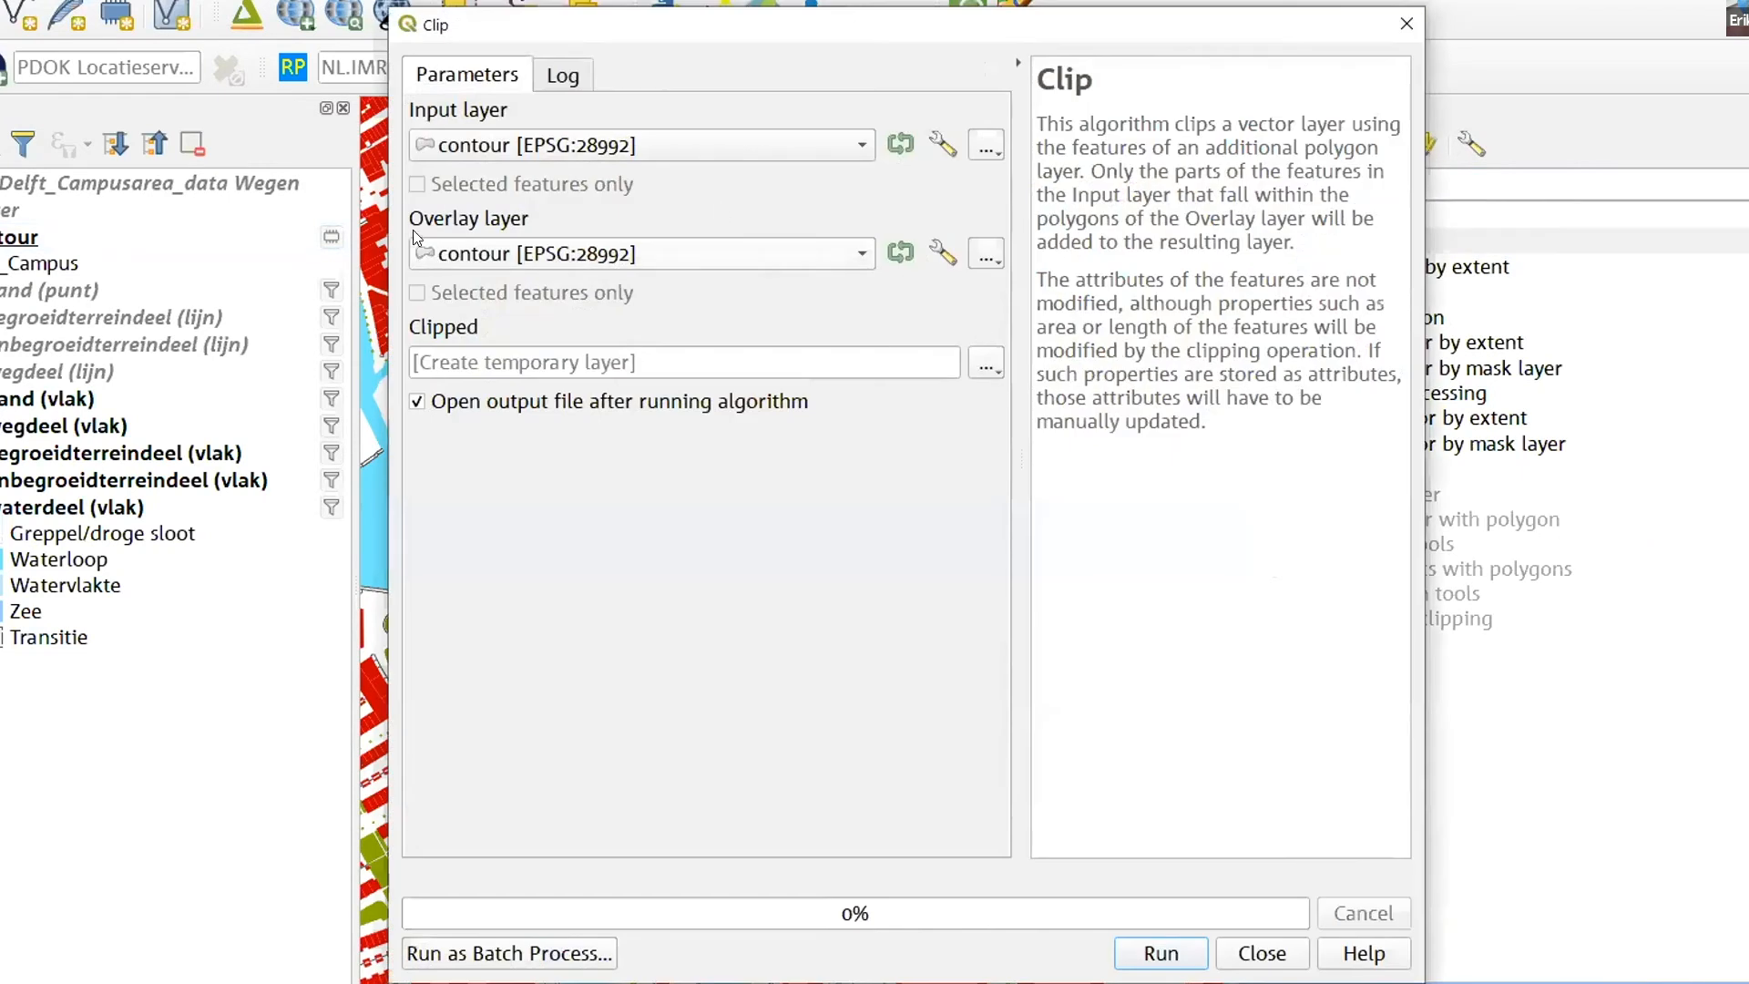
- Clip the pand (vlak) layer with contour as overlay layer into a temporary layer
click(535, 148)
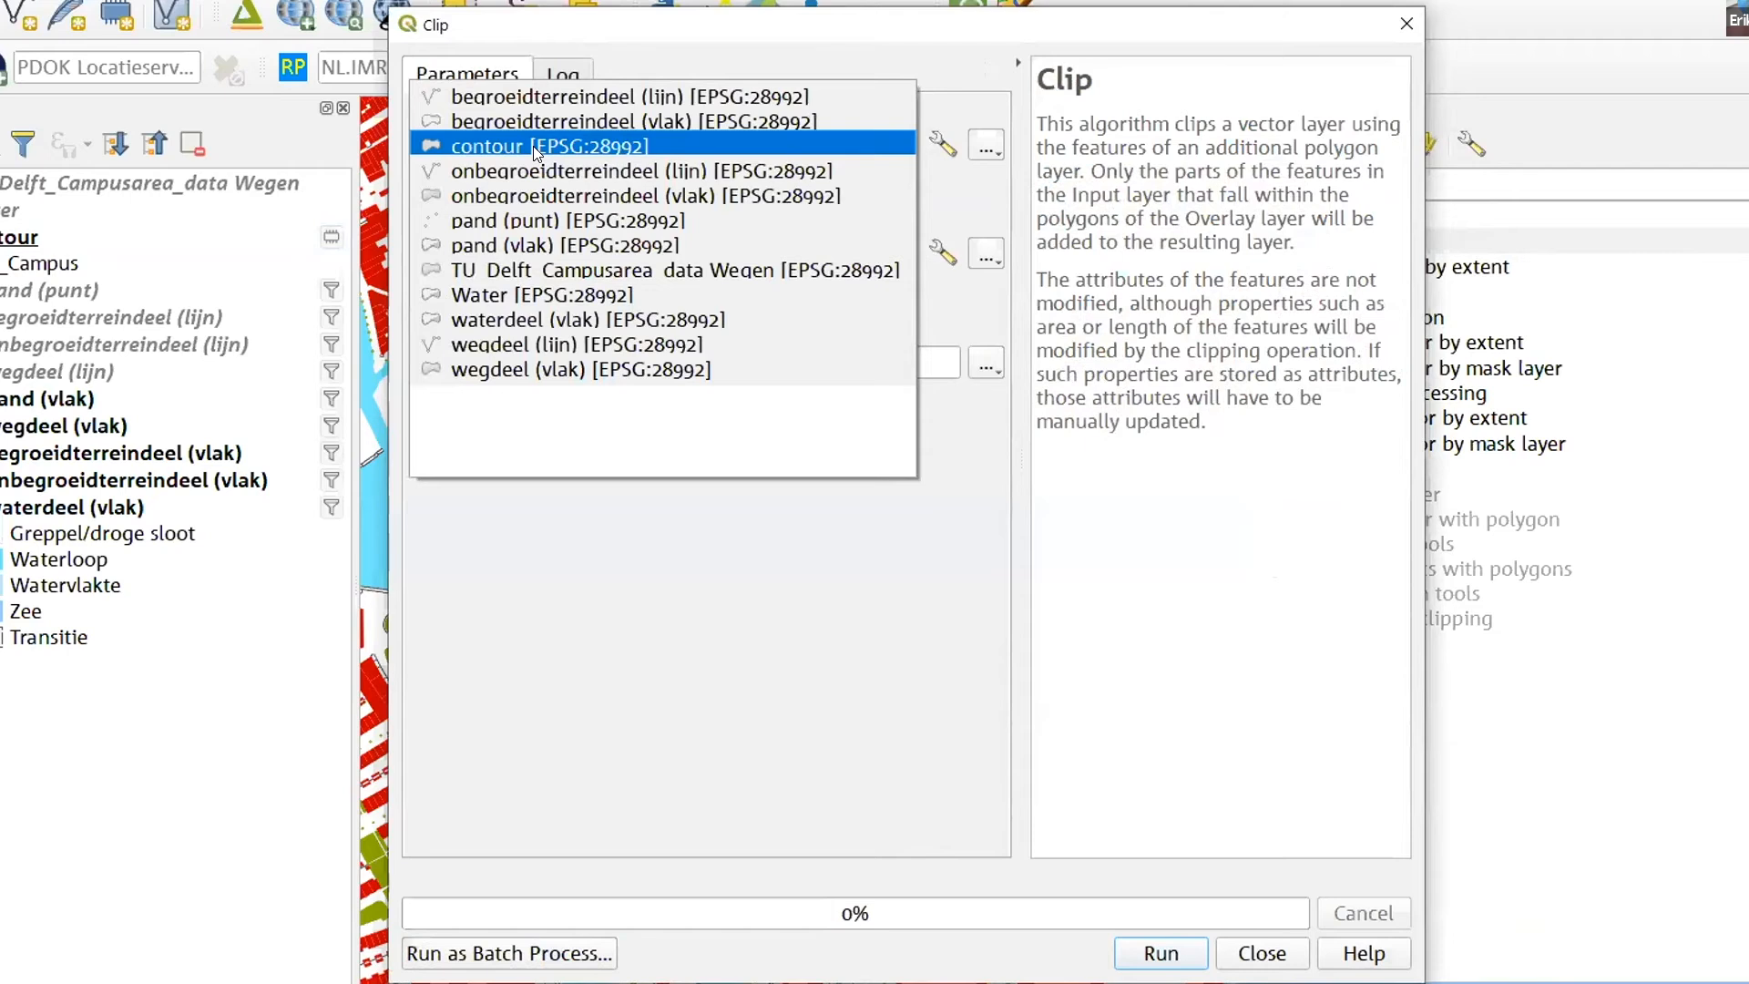
click(513, 244)
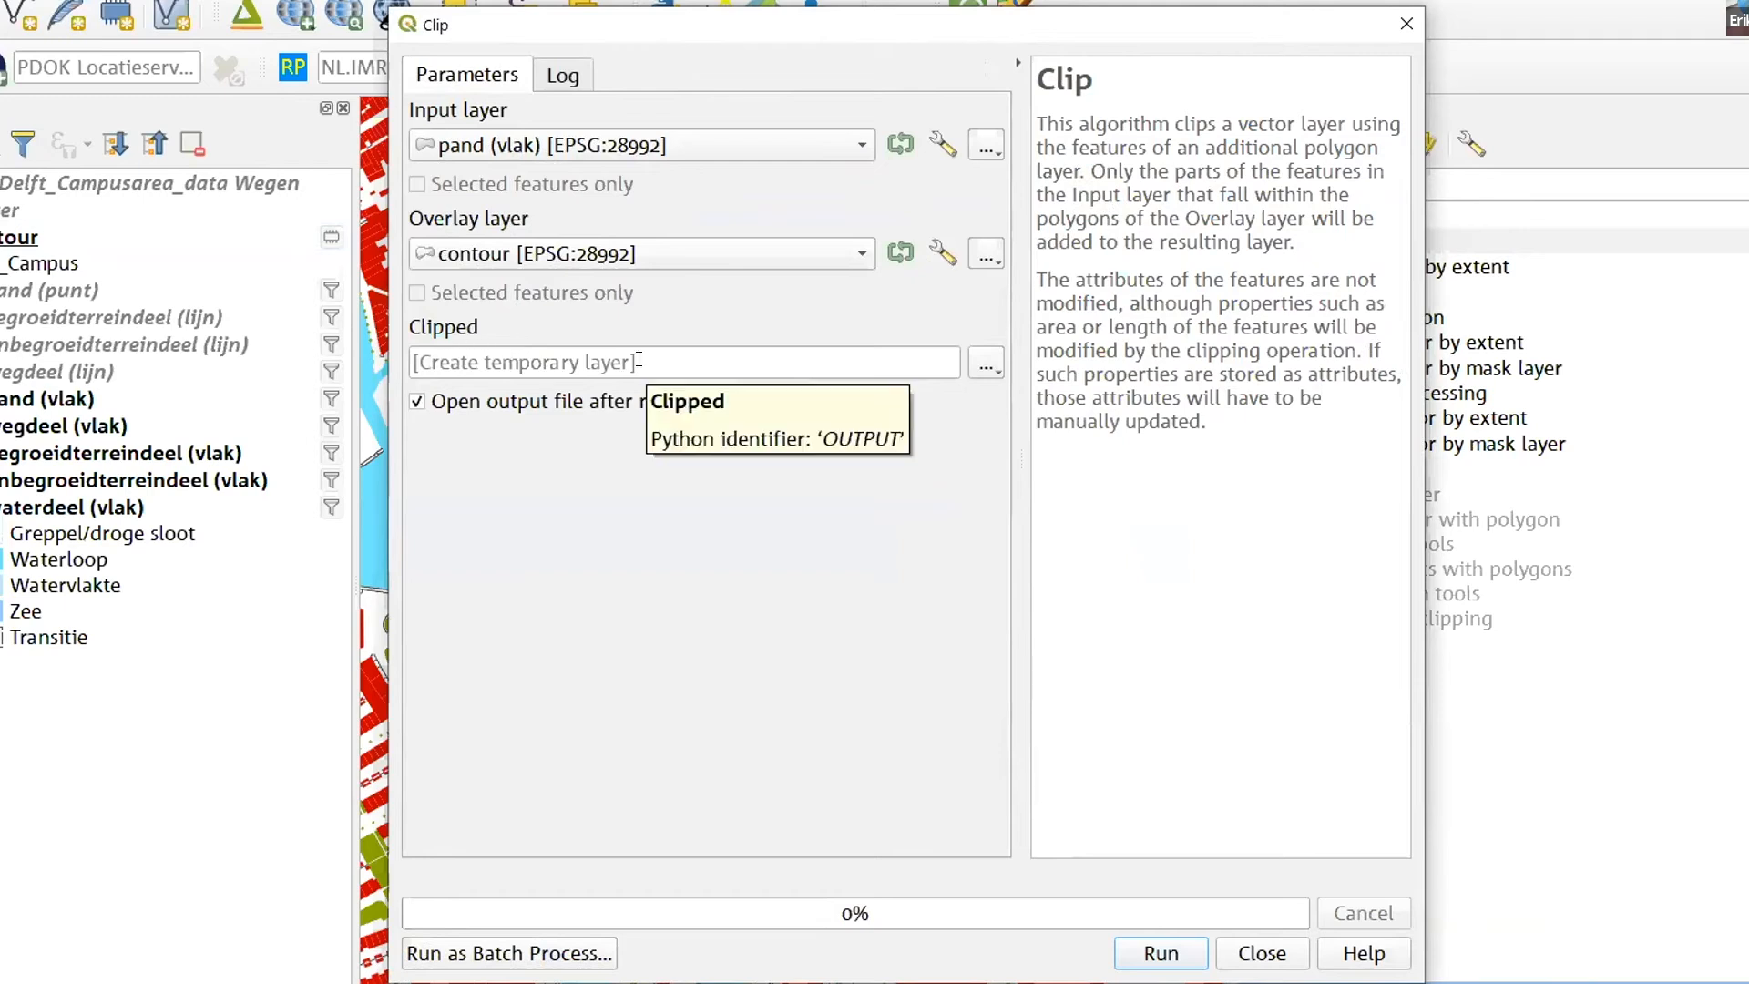
click(985, 364)
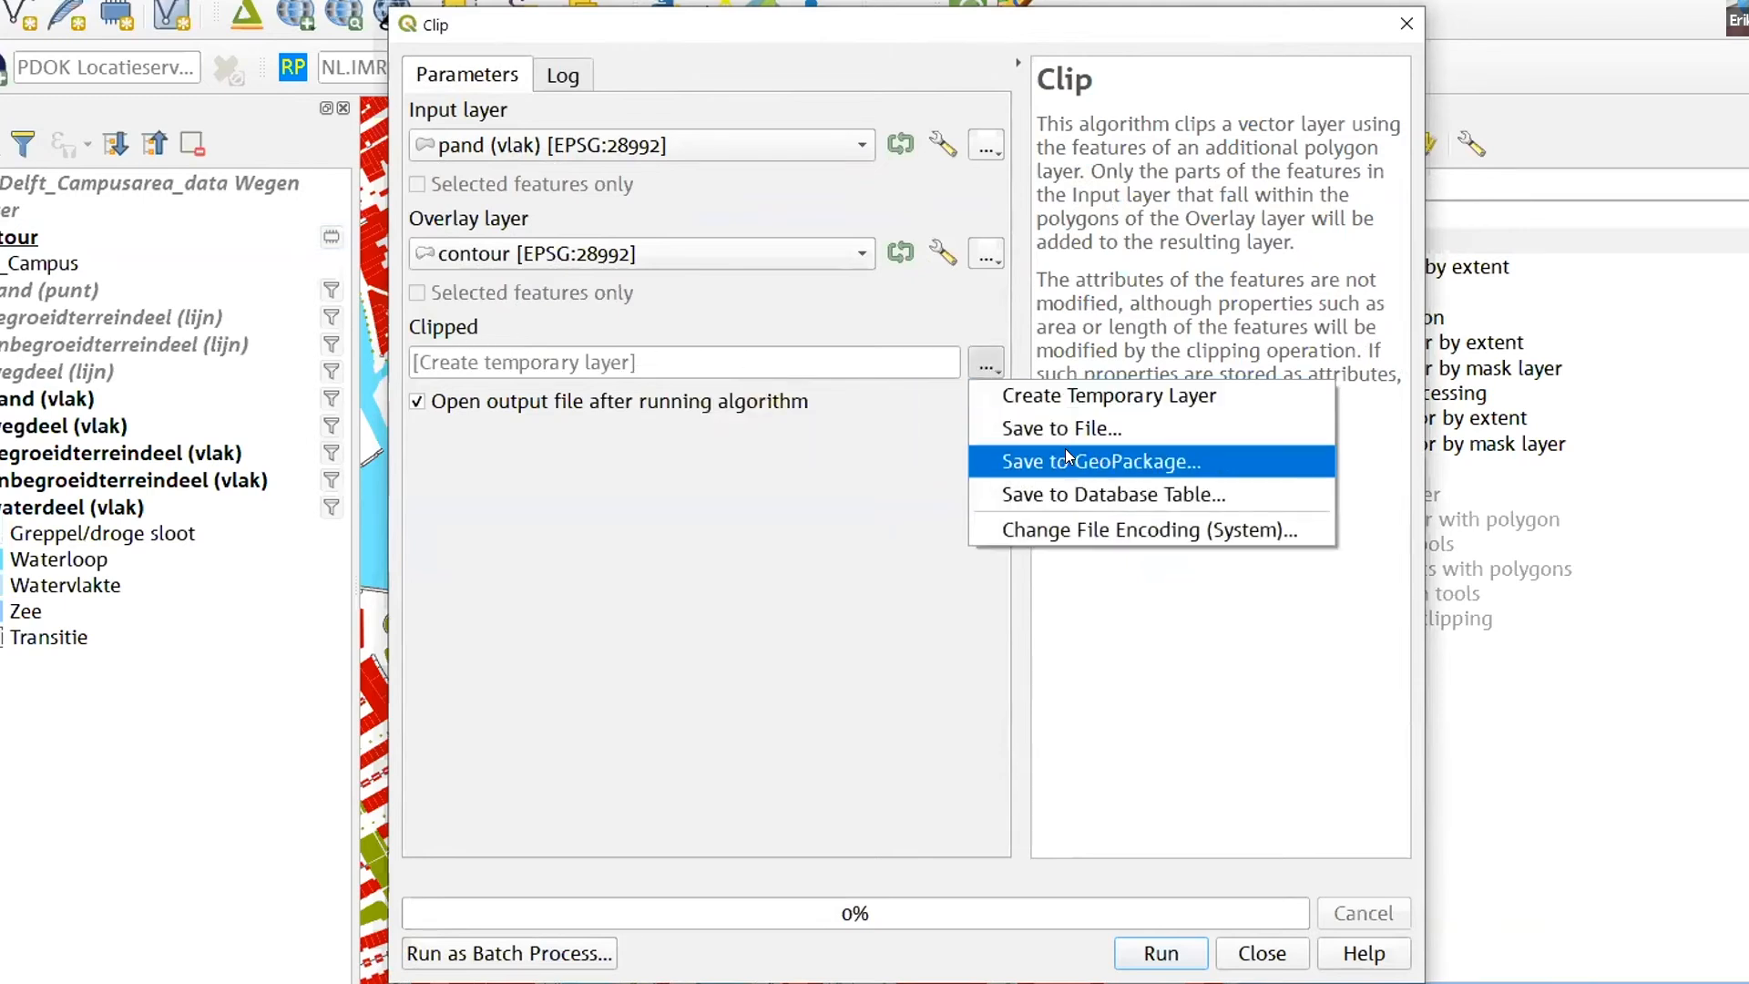
click(876, 521)
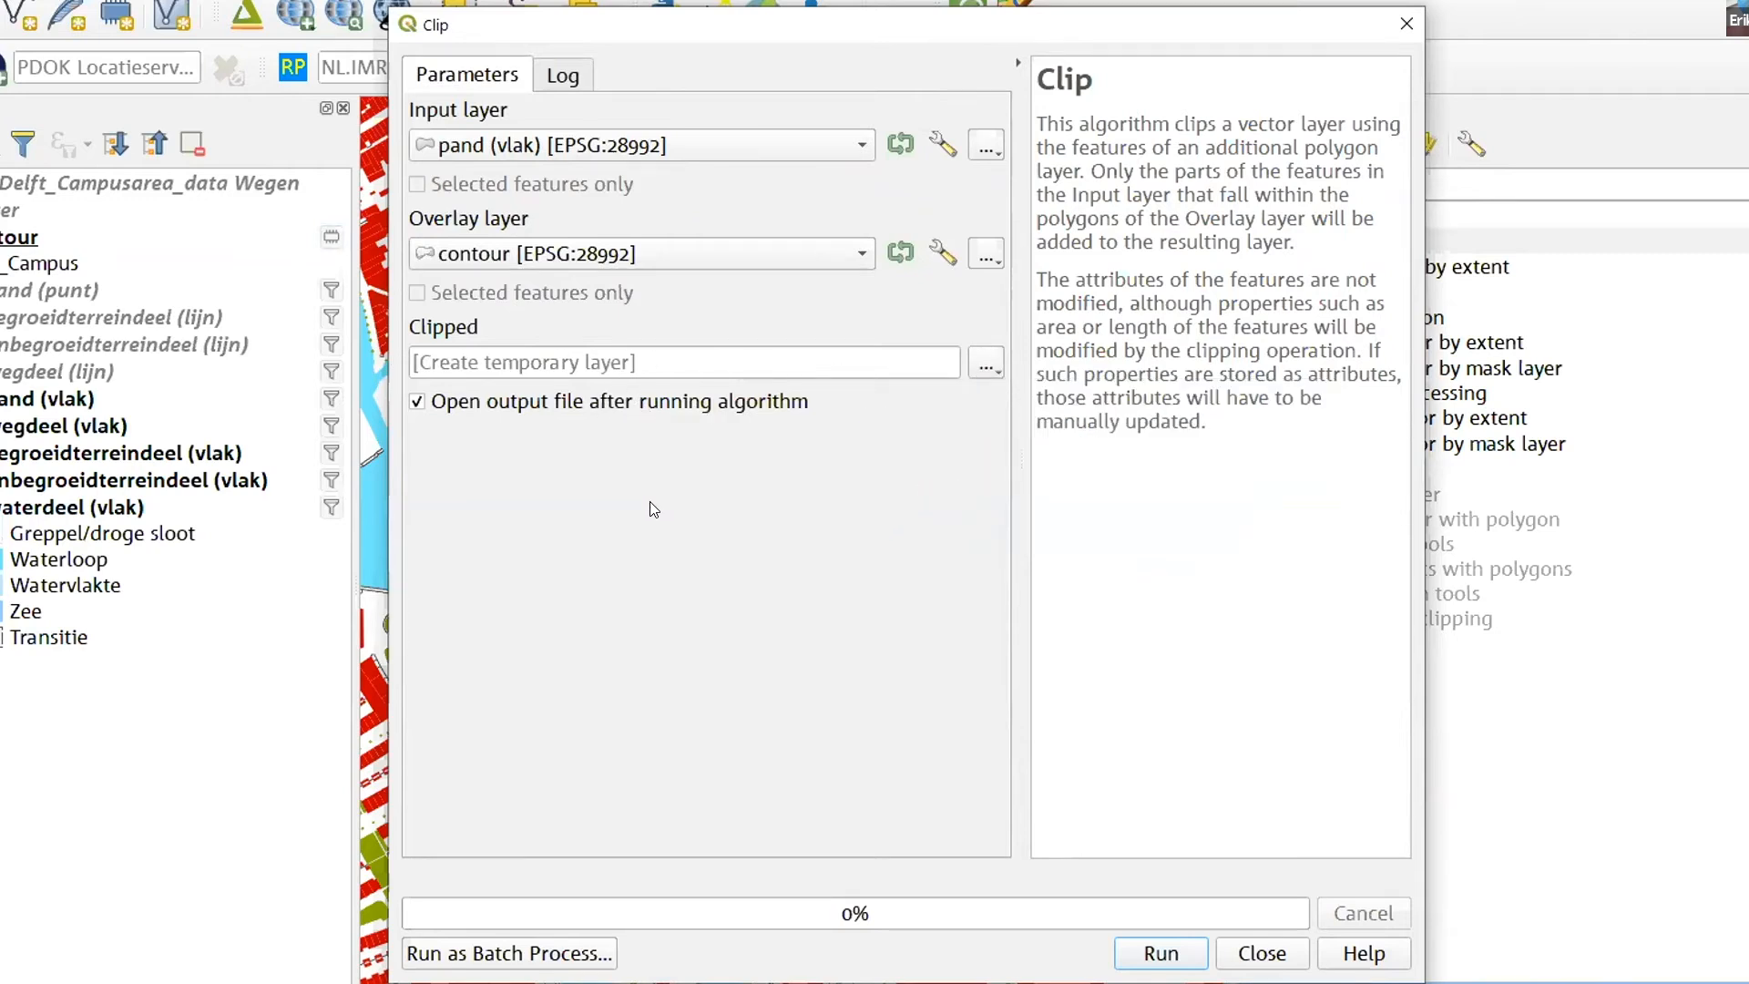
click(1167, 953)
click(1254, 961)
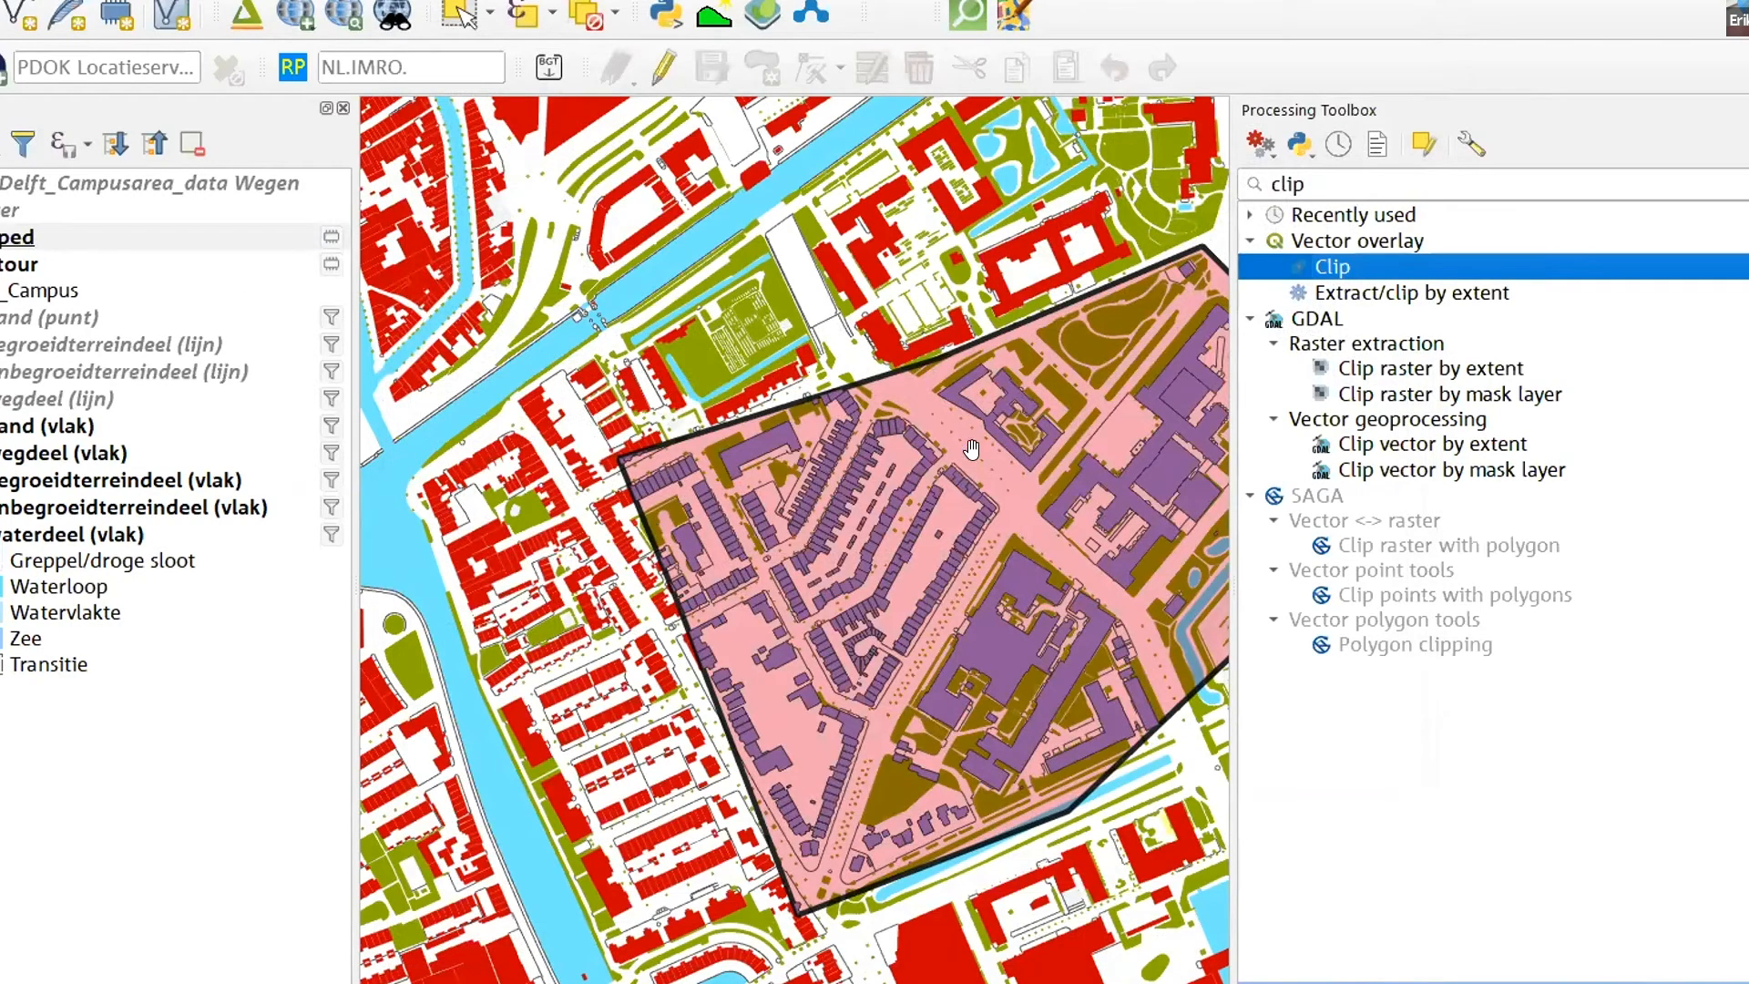
- Hide the pand (vlak) layer and identify the attributes of the clipped building part in the contour's north-western corner
scroll(612, 460, up, 5)
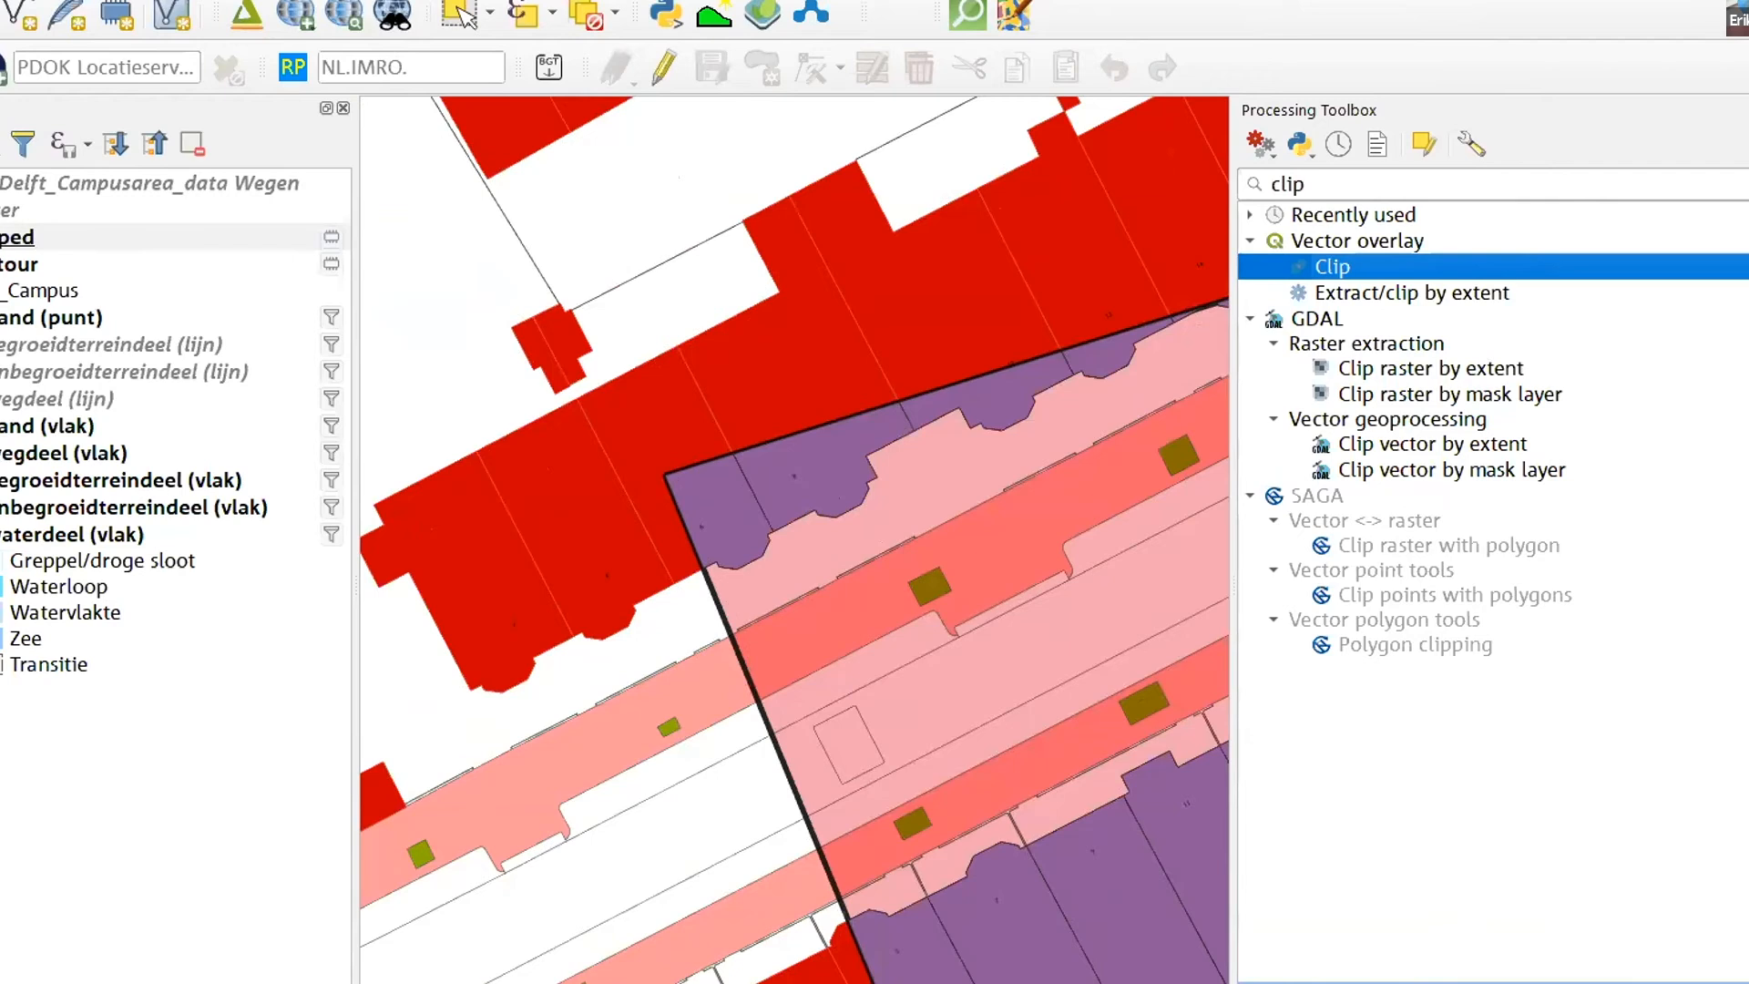
click(49, 426)
click(2, 426)
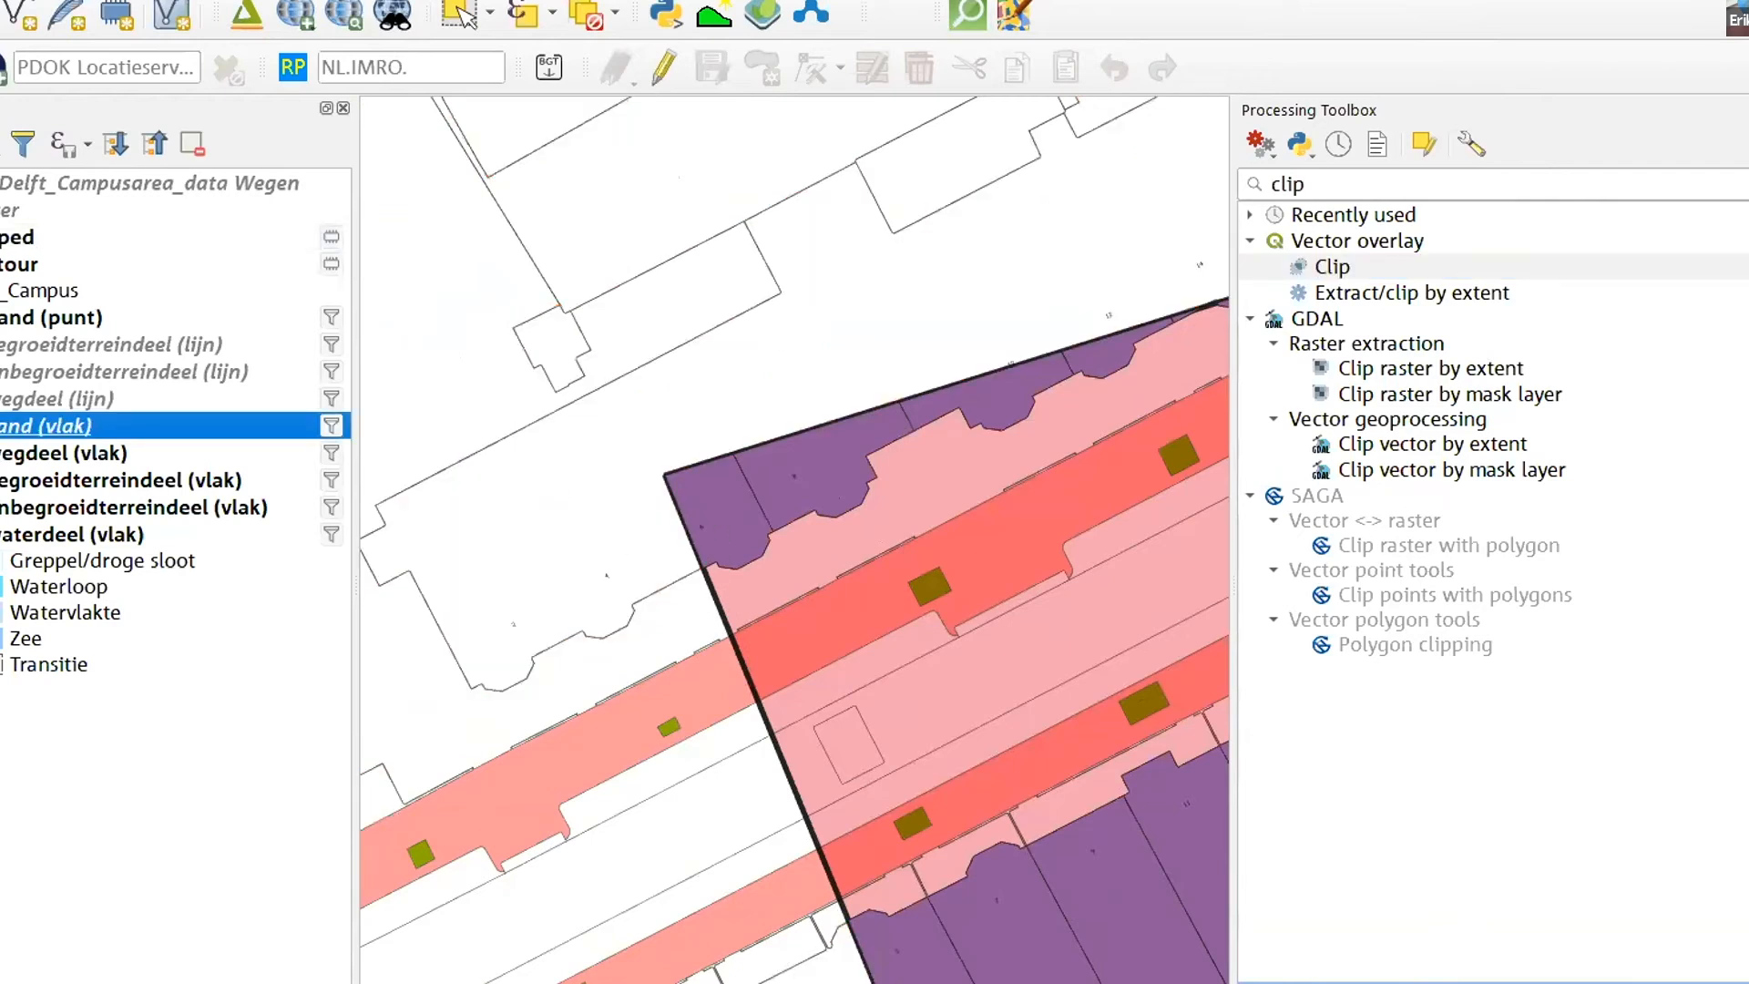
click(709, 481)
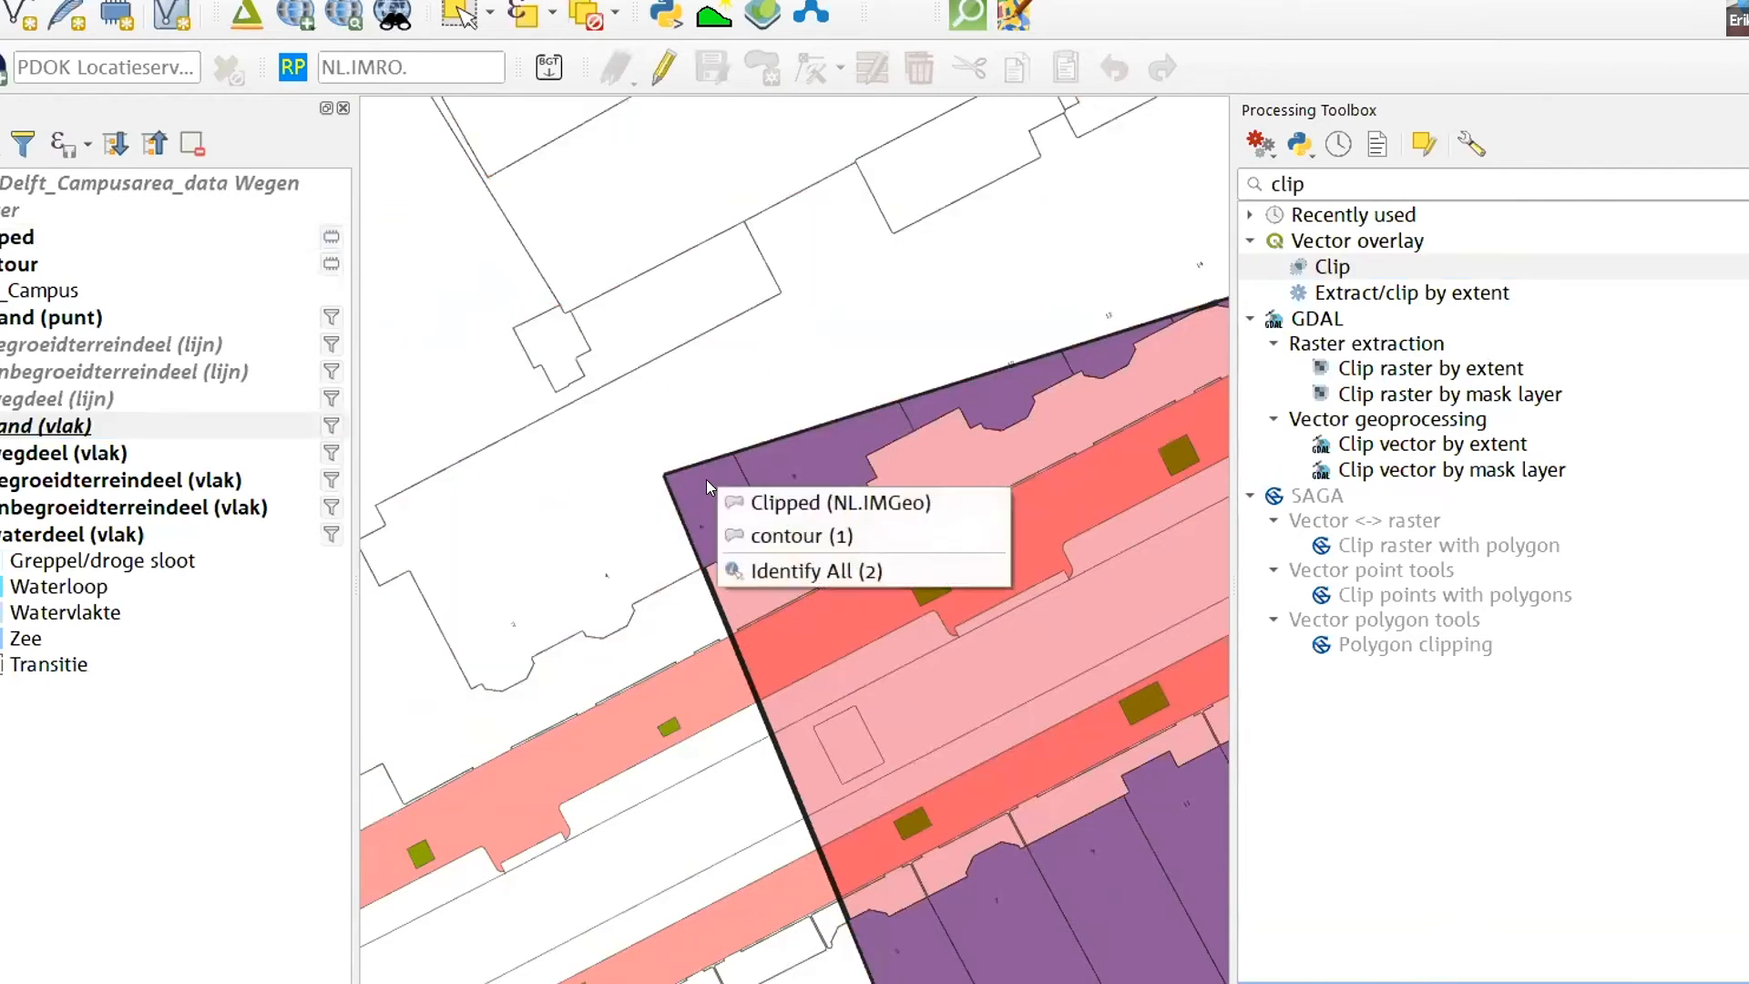
click(757, 504)
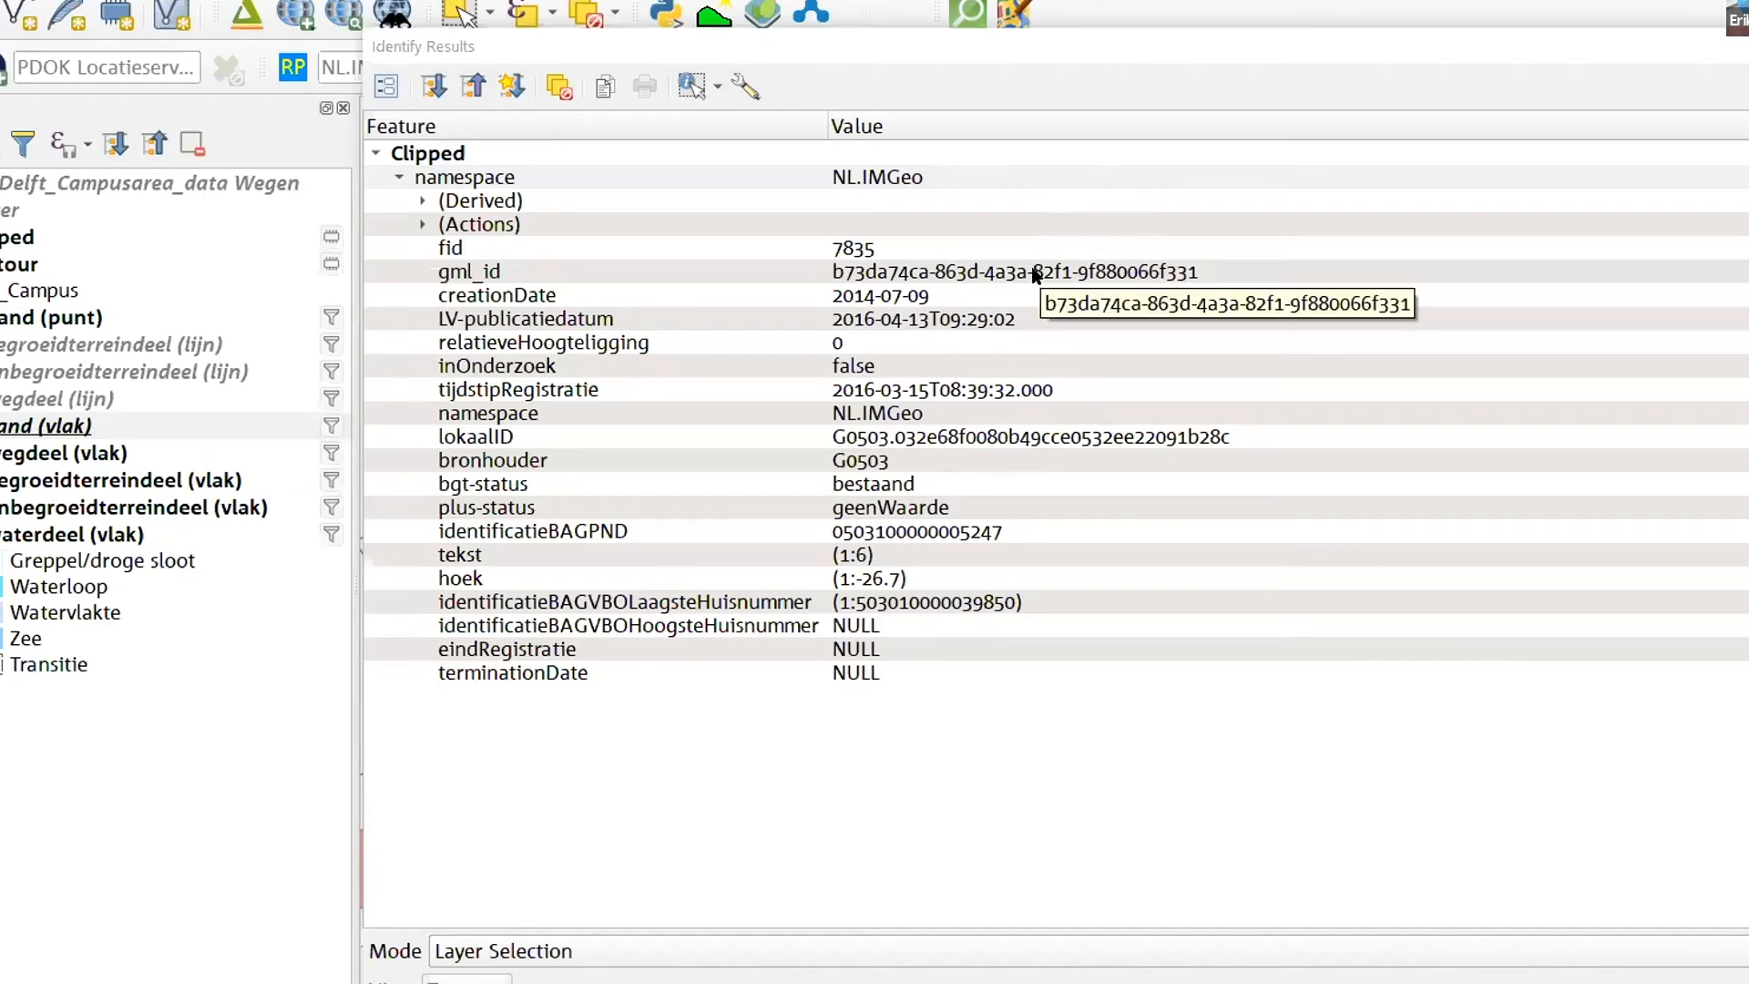
- Close the identify results and look over the clipped buildings across the whole contour area
drag(1684, 51, 1425, 51)
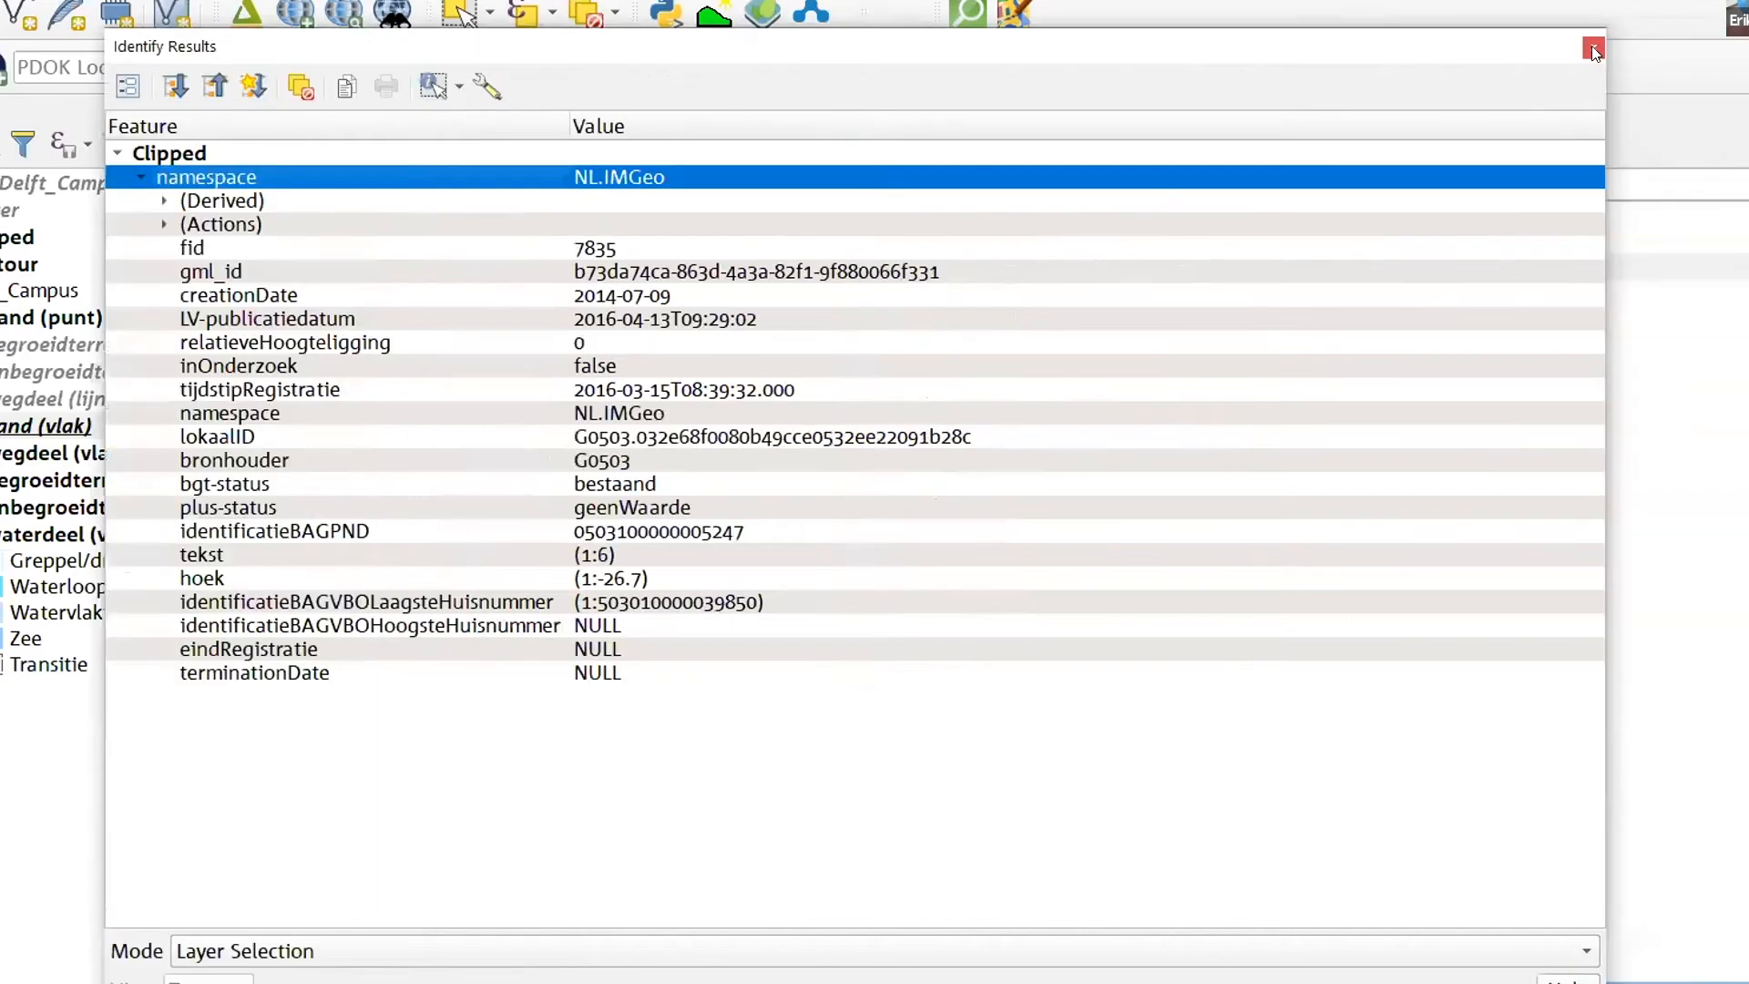
click(1592, 50)
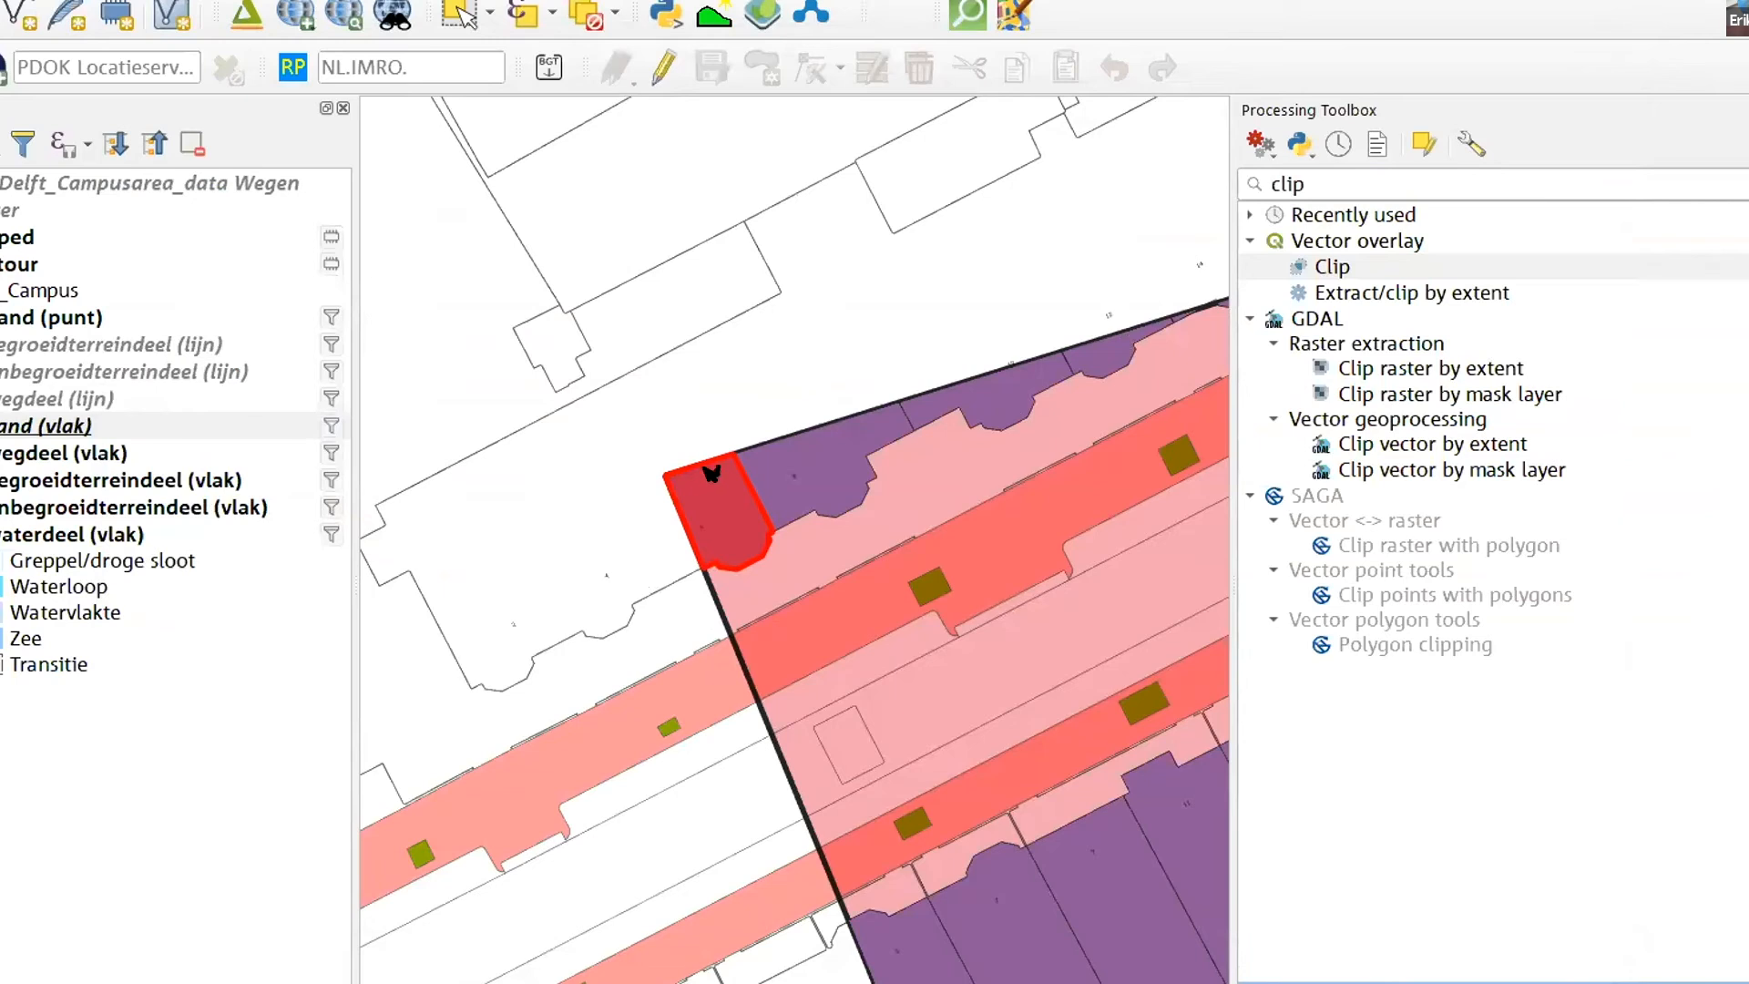
scroll(642, 480, down, 2)
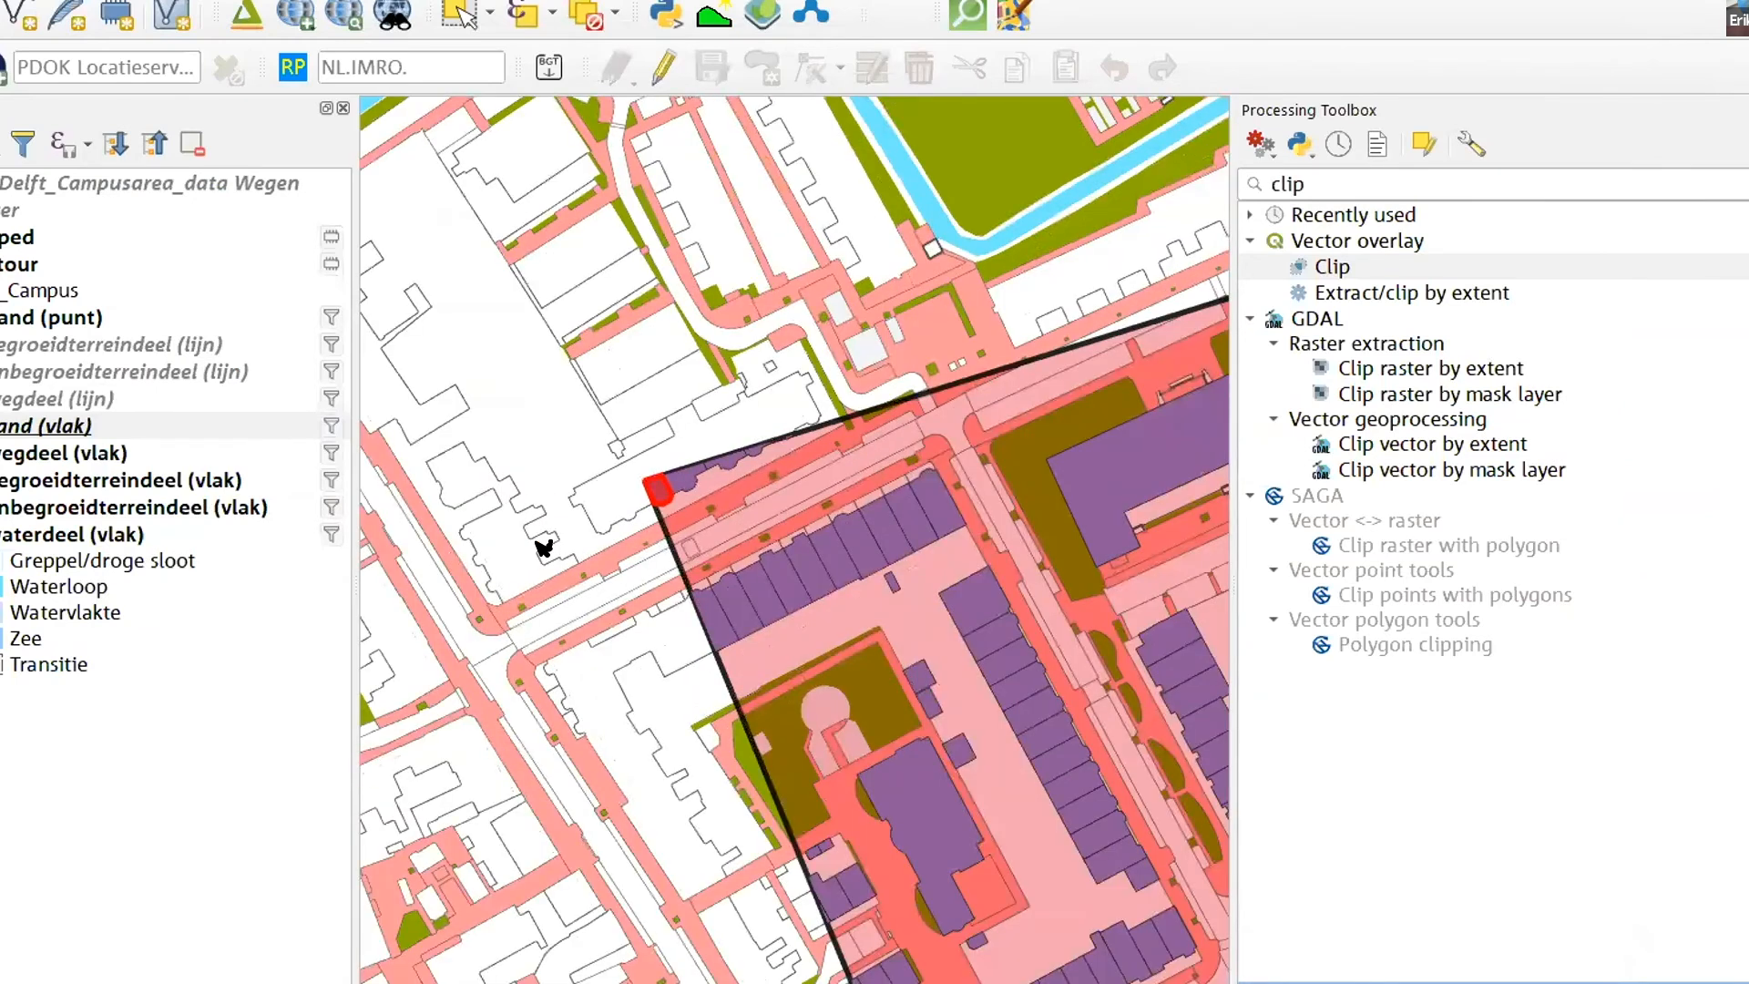
scroll(539, 556, down, 1)
scroll(539, 557, down, 1)
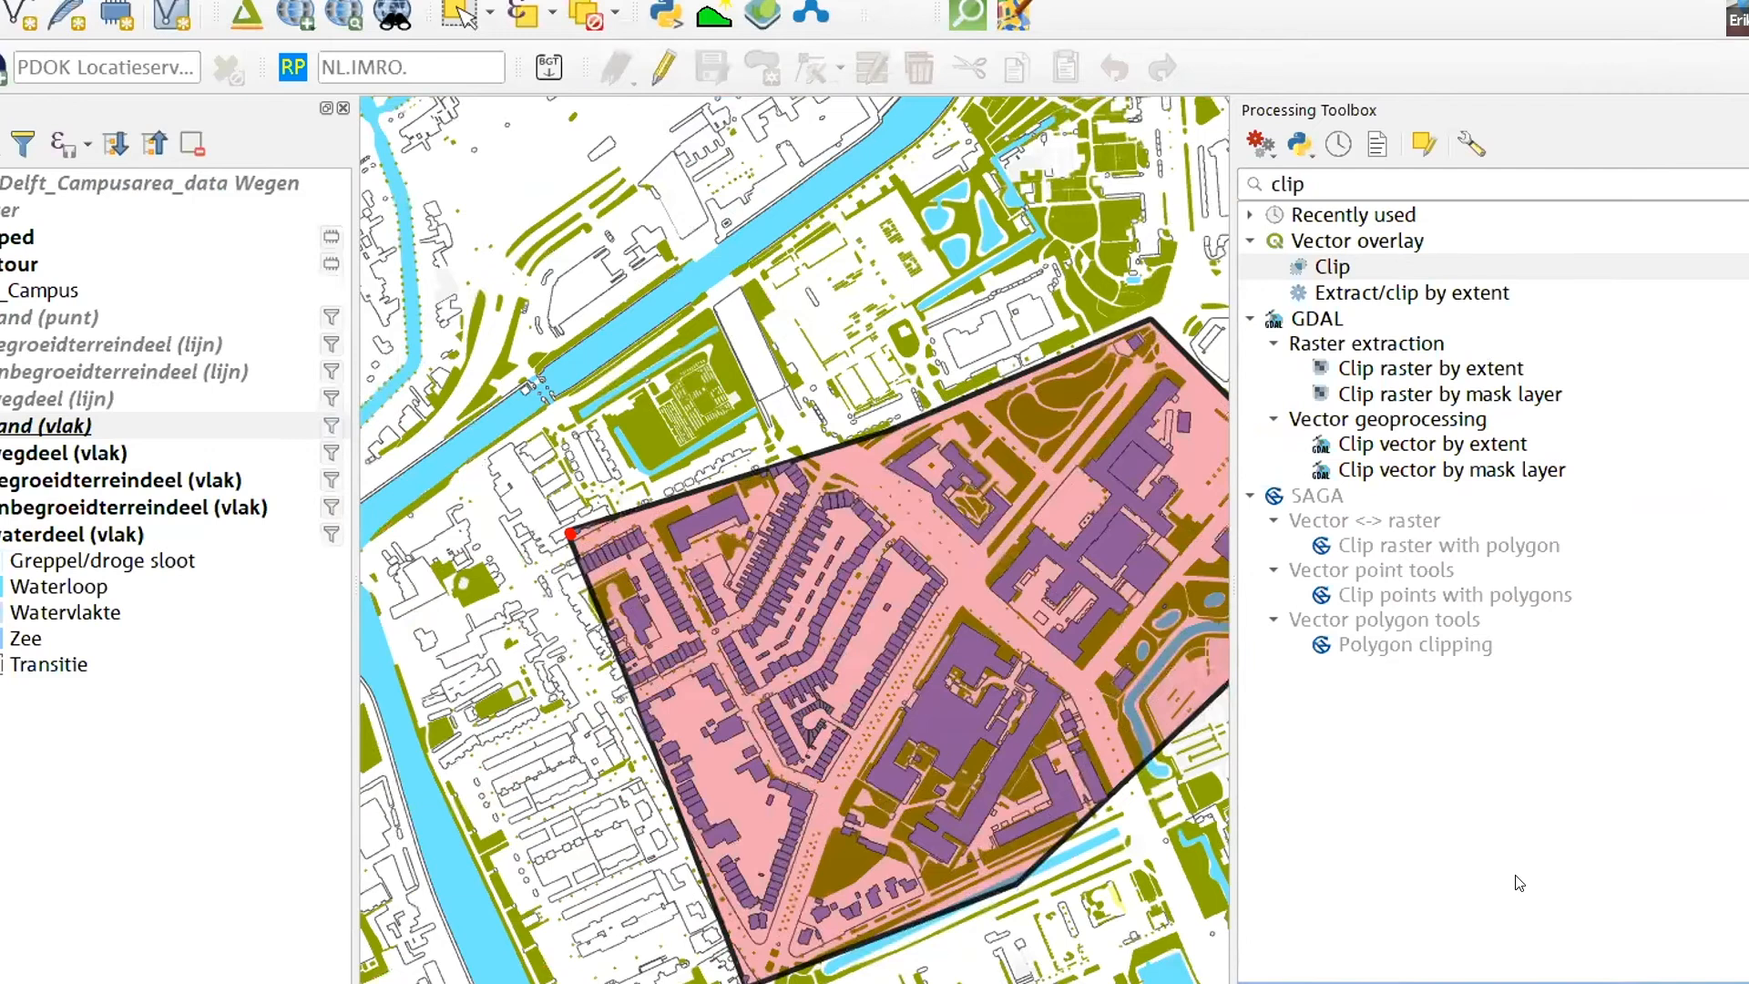
- Search the processing toolbox for extract and pick the vector selection algorithm Extract by location
double_click(1333, 267)
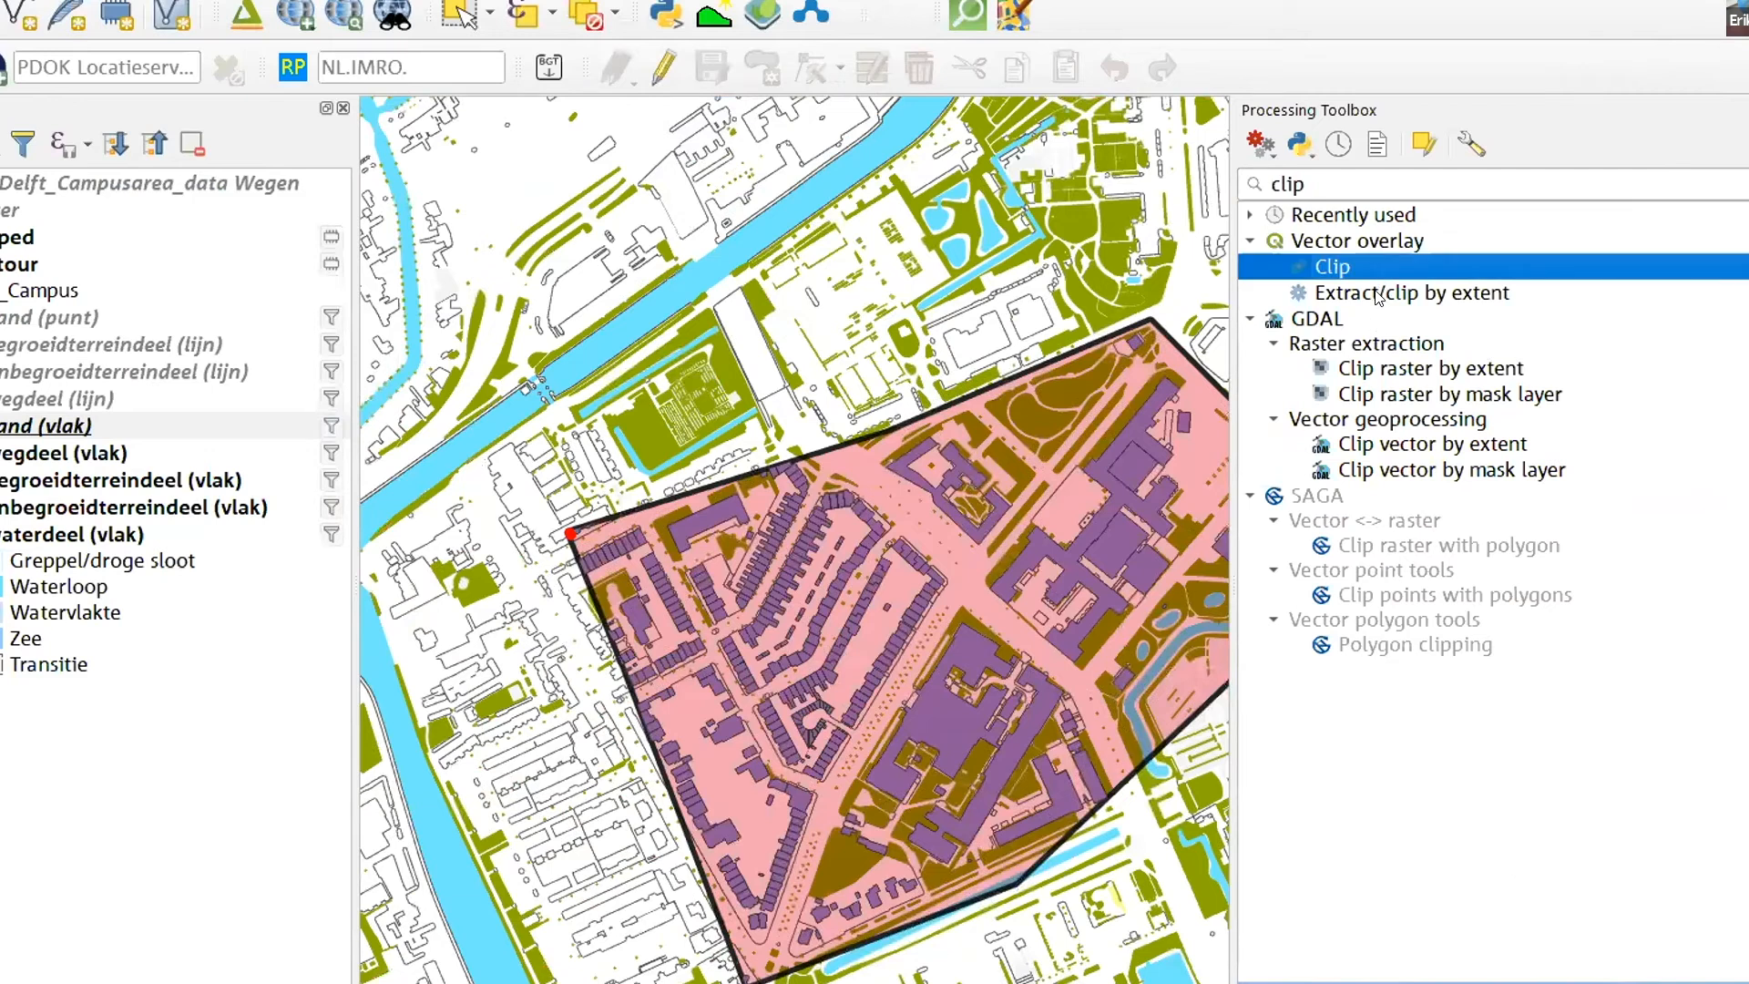
drag(1293, 182, 1192, 183)
text(extract)
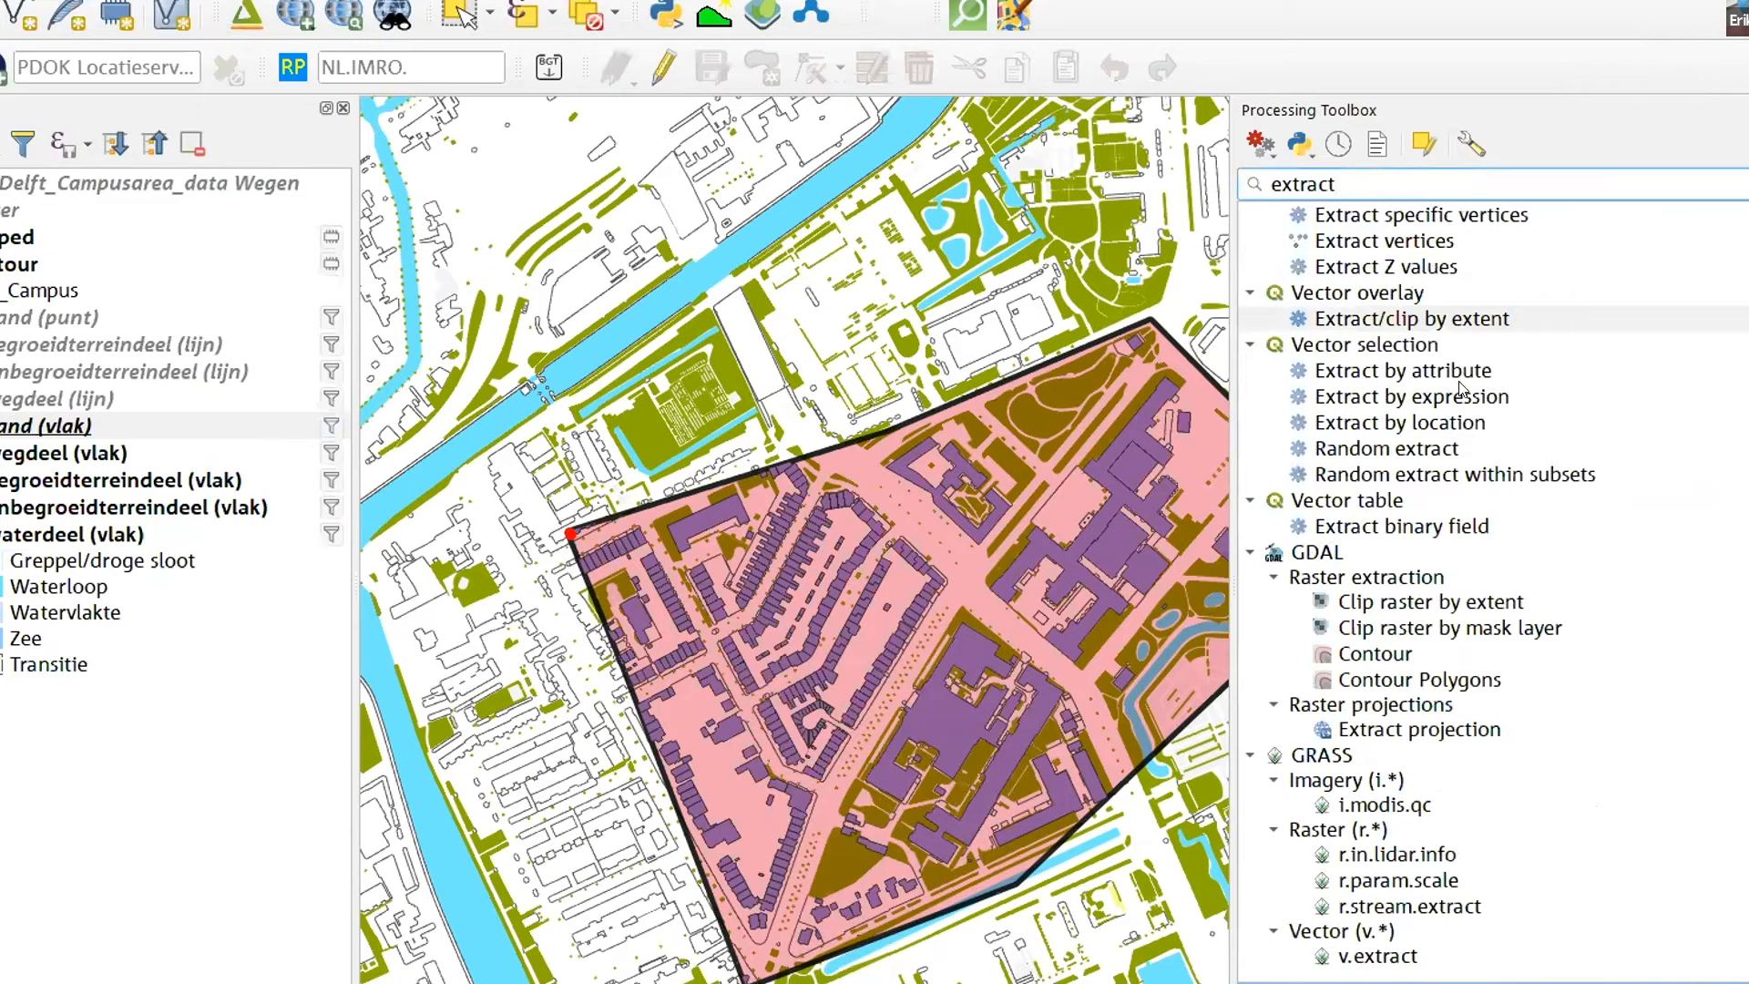
click(1407, 424)
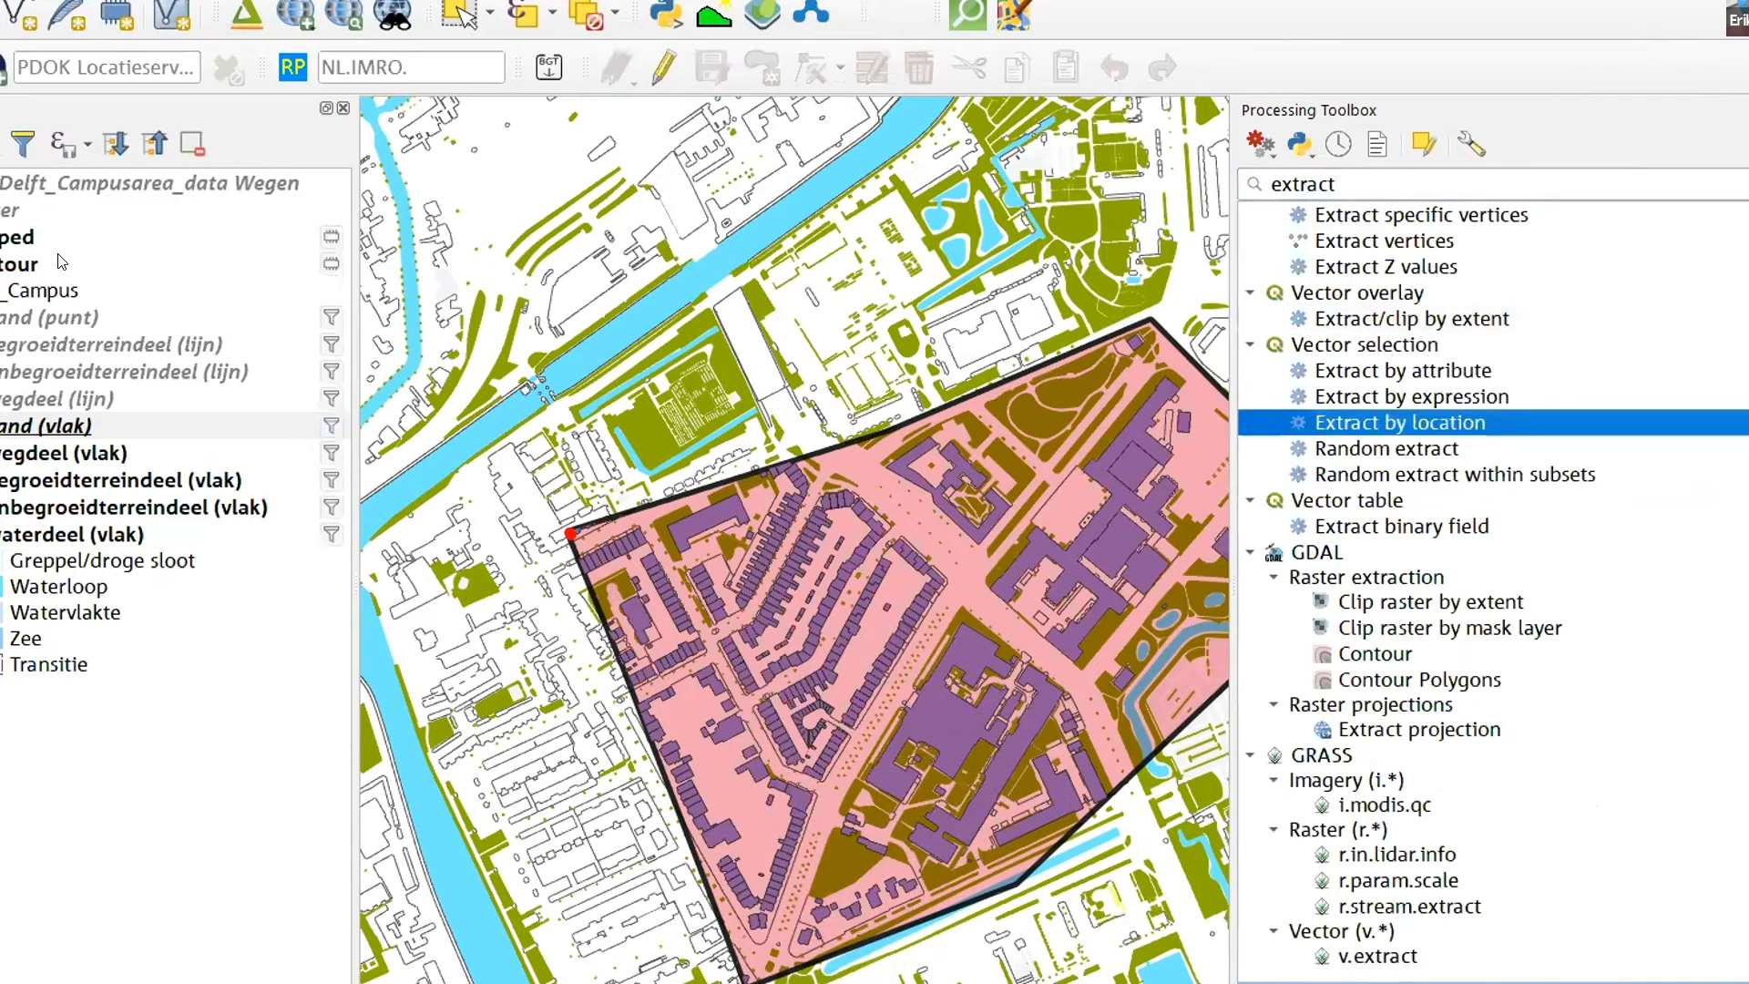
- Show pand (vlak) instead of the clipped layer and review the parameters of Extract by location without running it
click(2, 237)
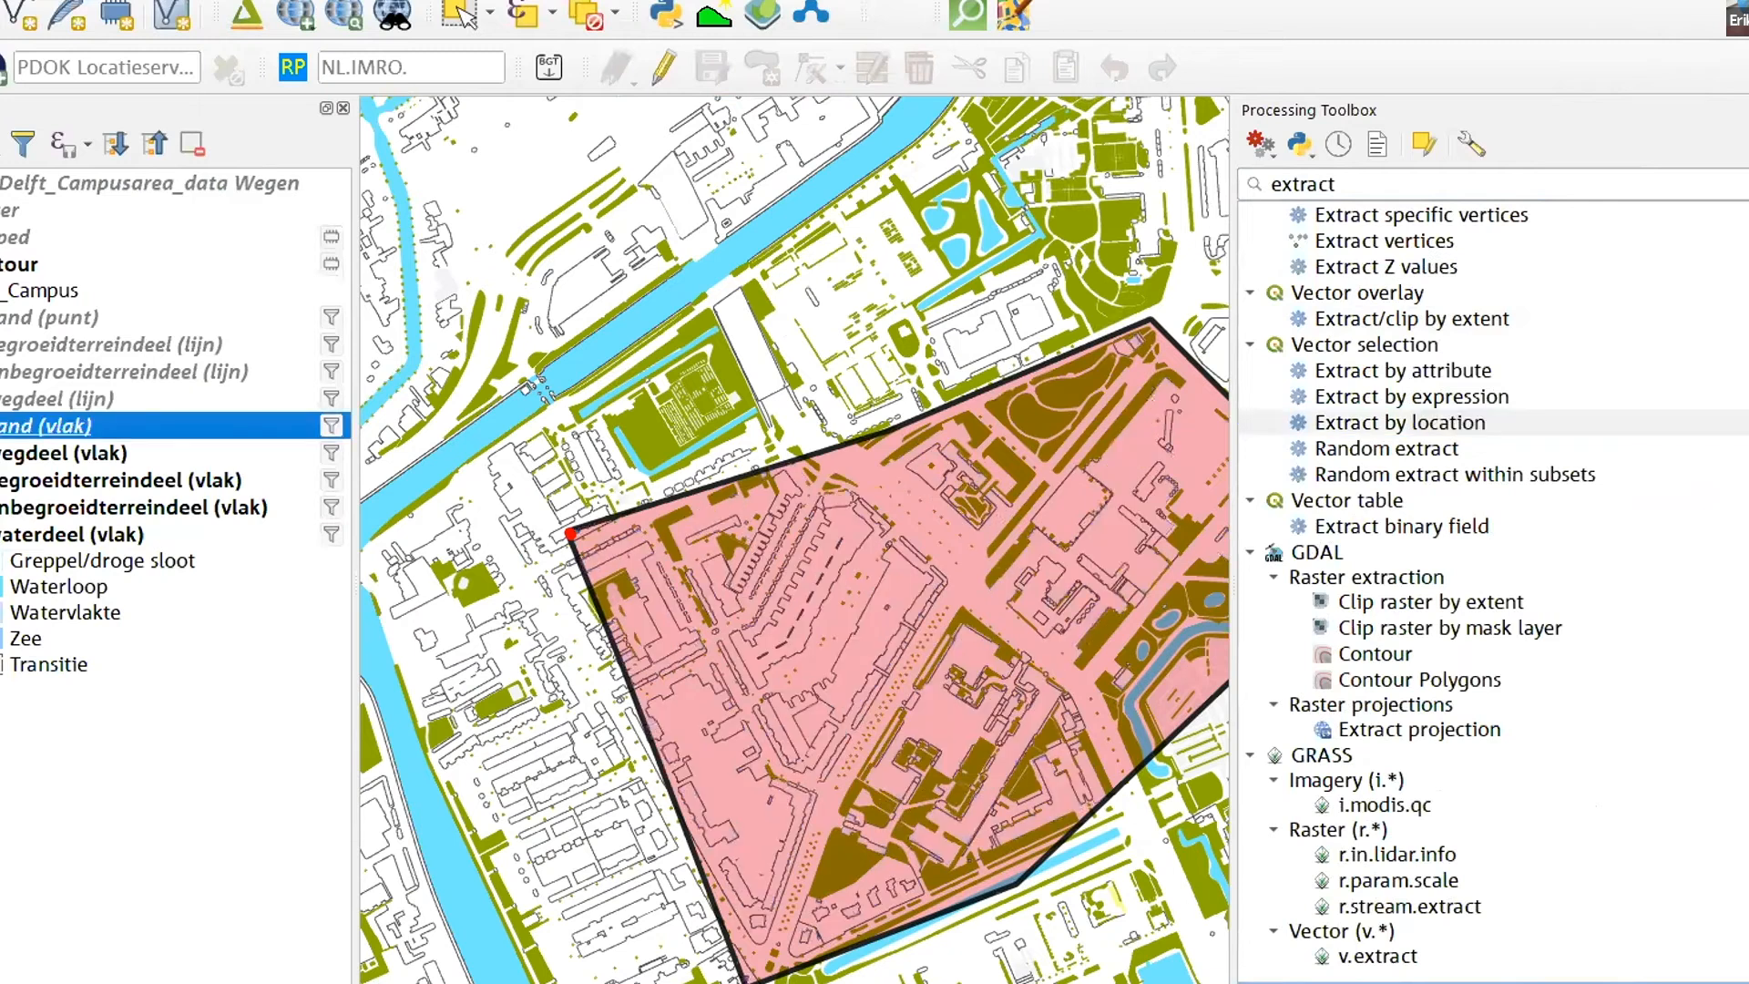
click(2, 426)
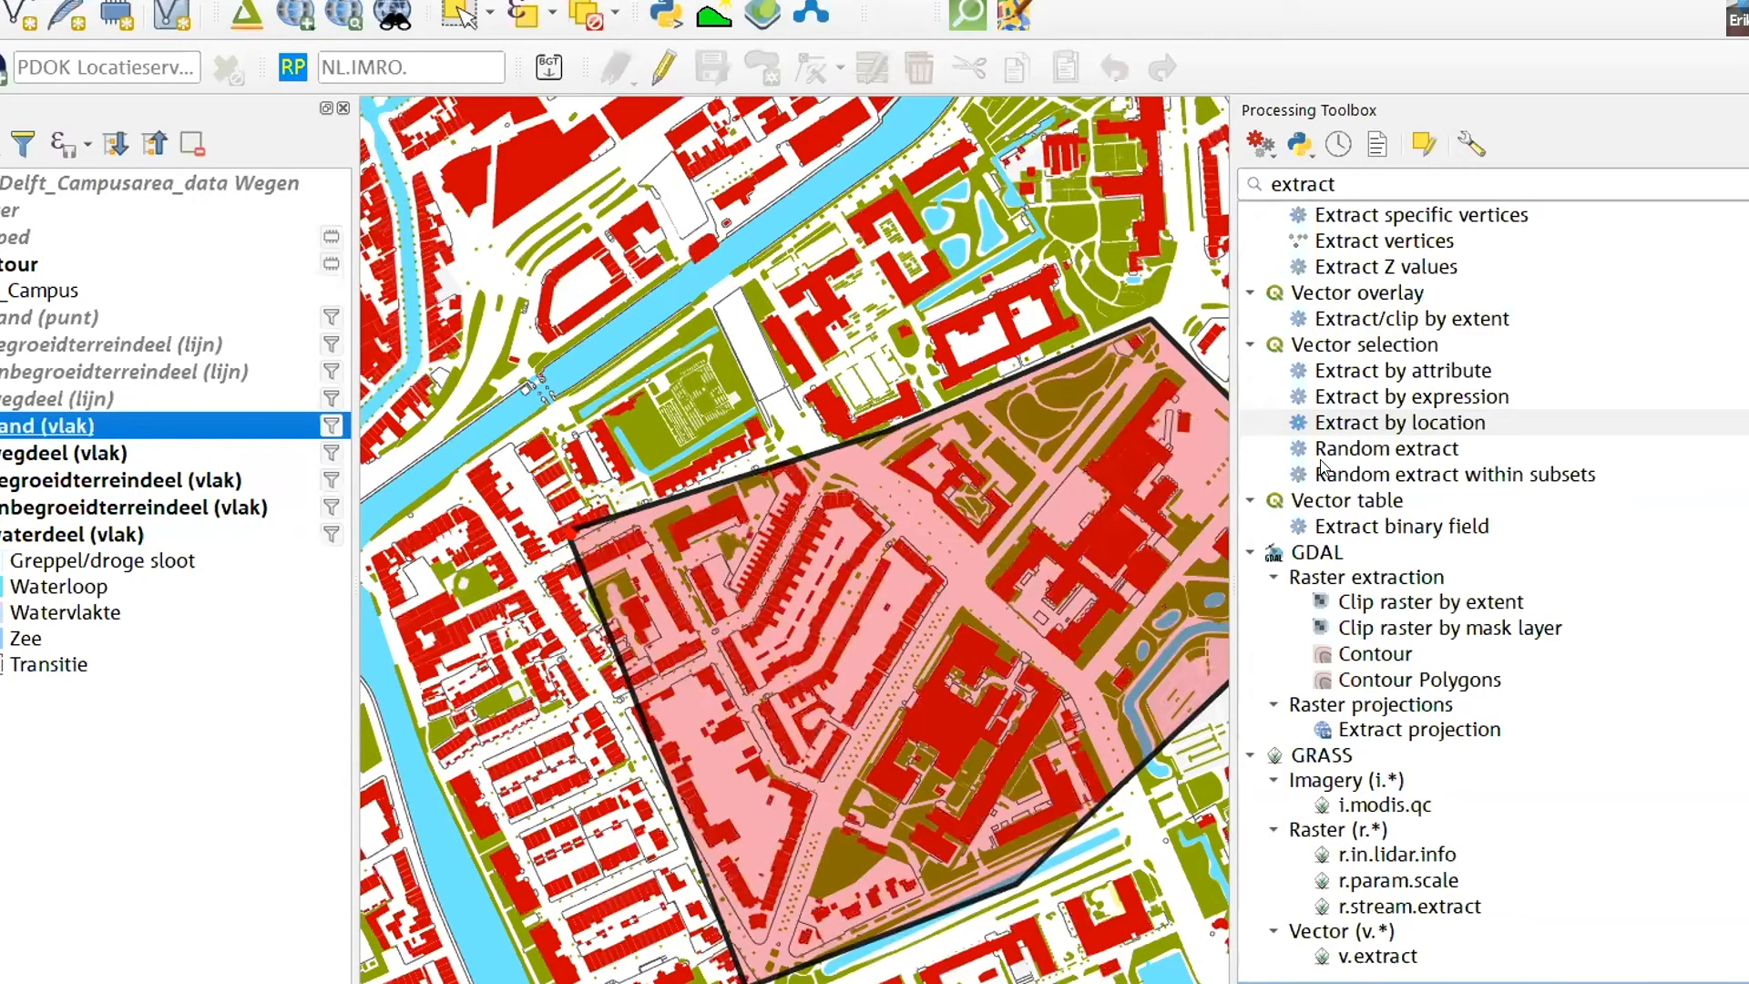
double_click(1407, 427)
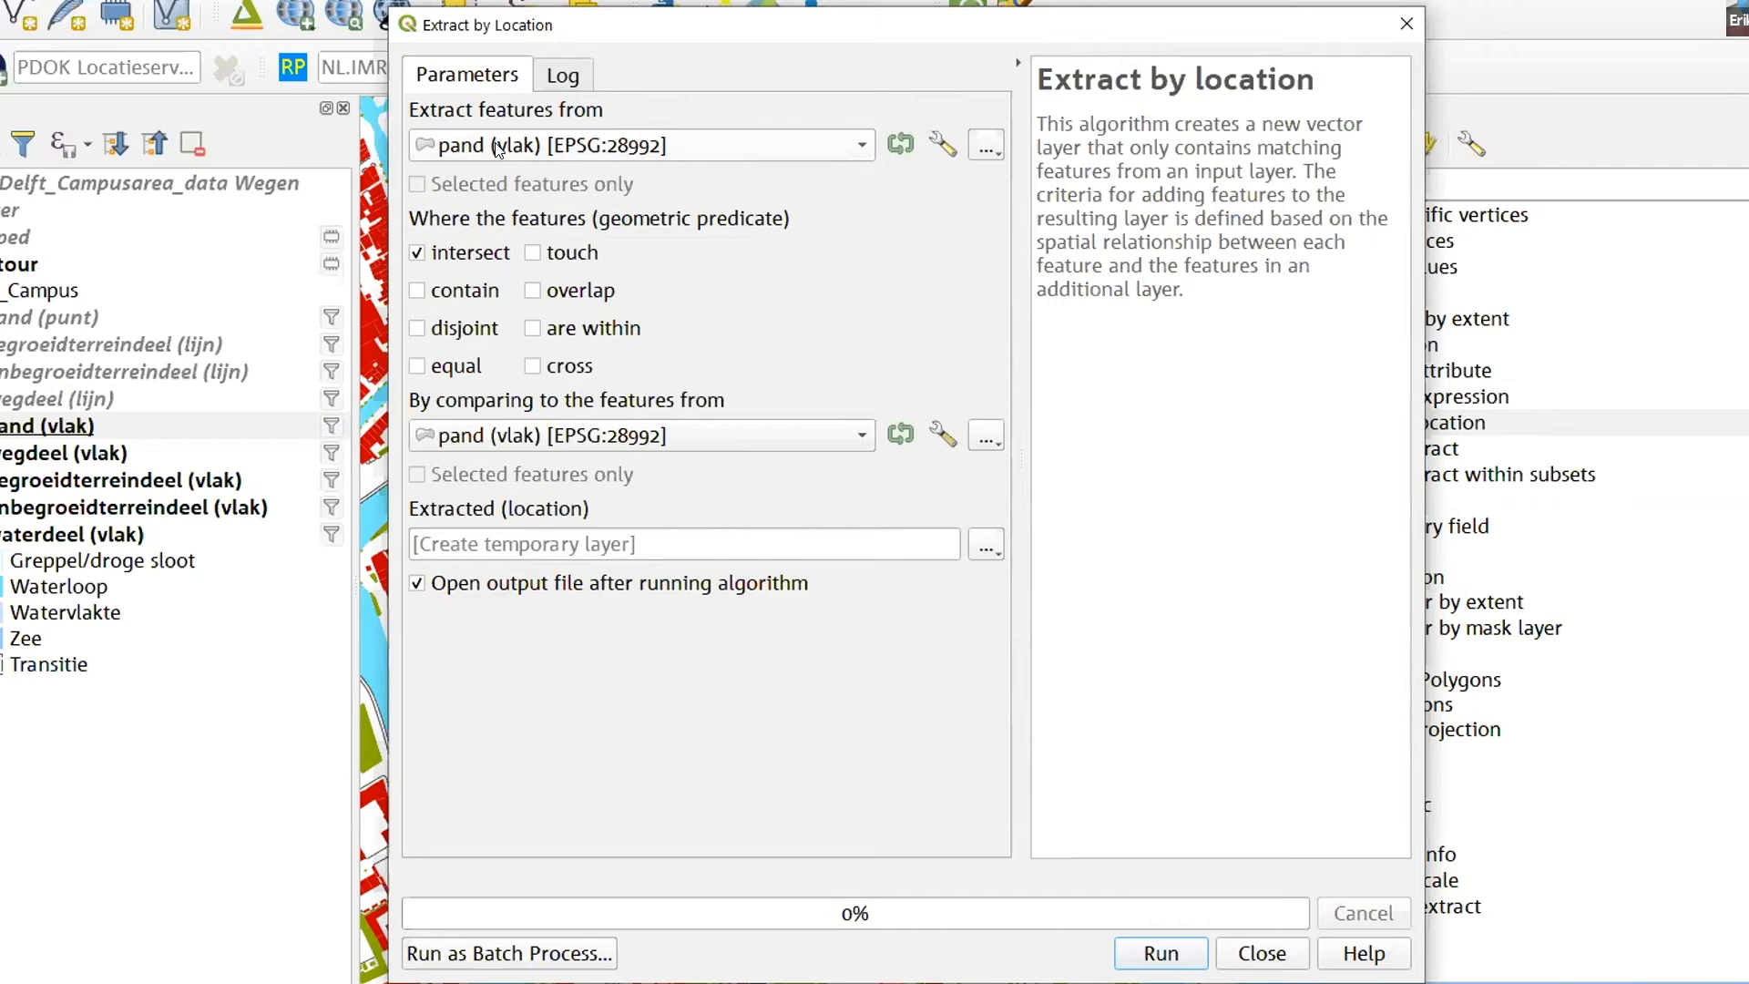
click(1407, 24)
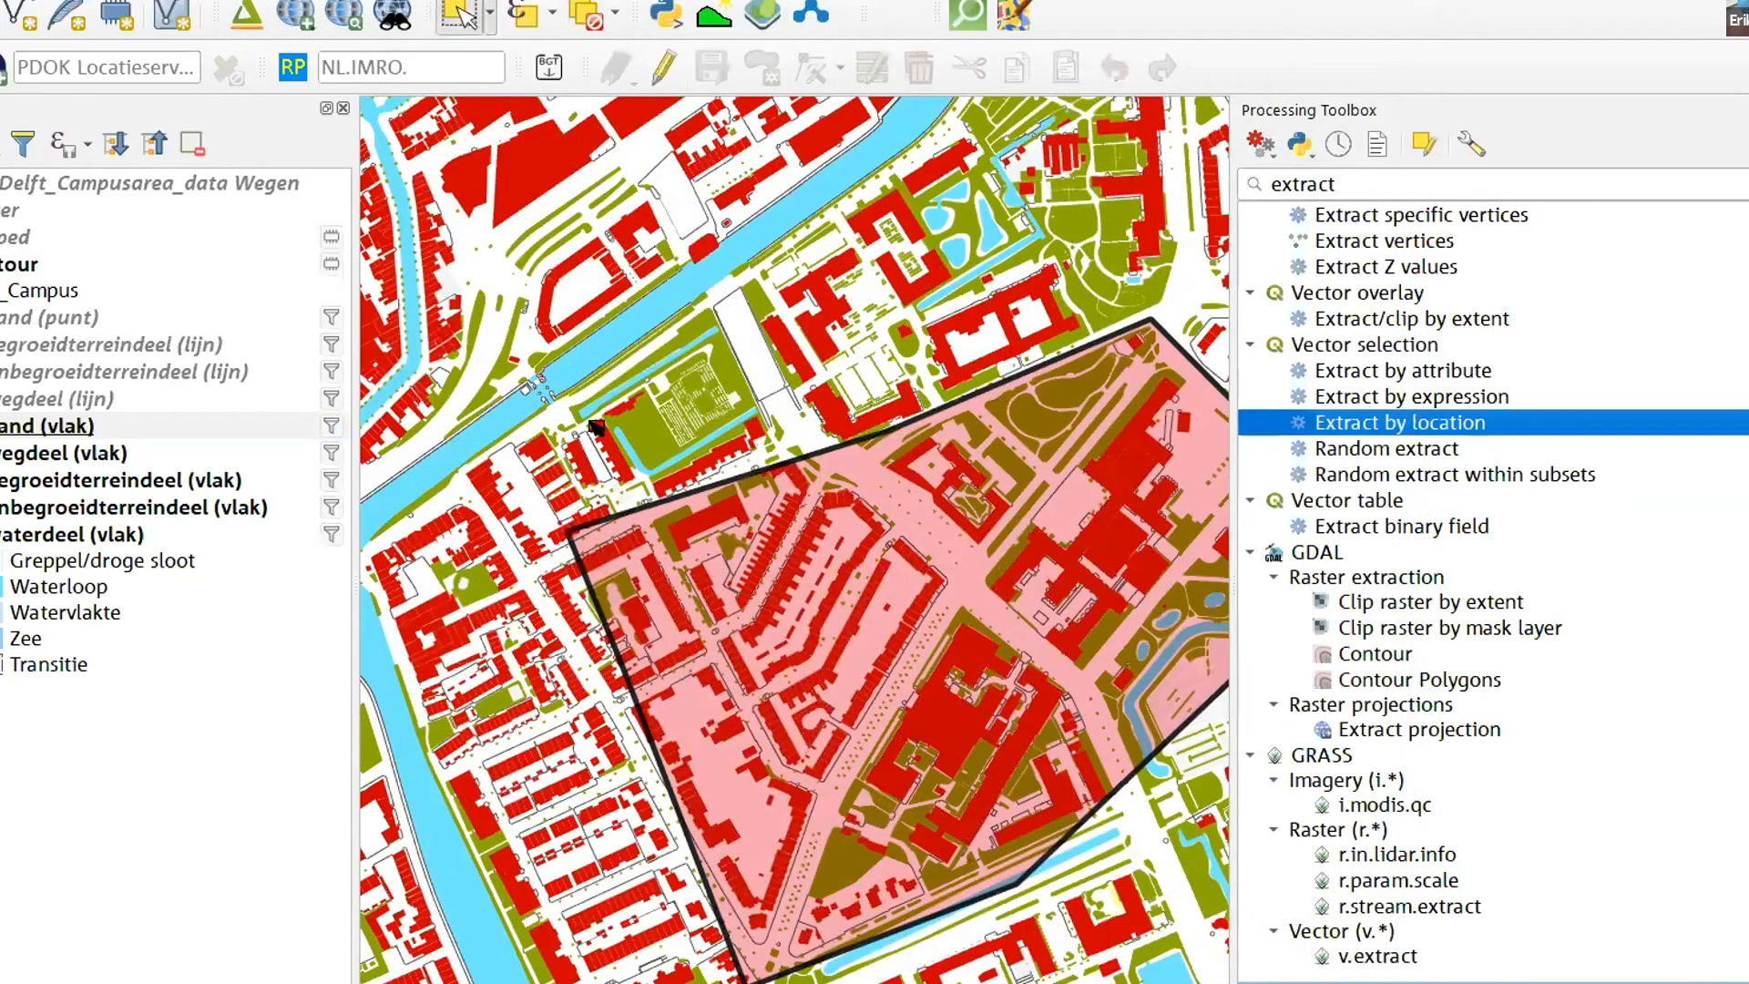
- Hide the contour layer and try to select buildings of the pand (vlak) layer within a rectangle on the map
click(536, 460)
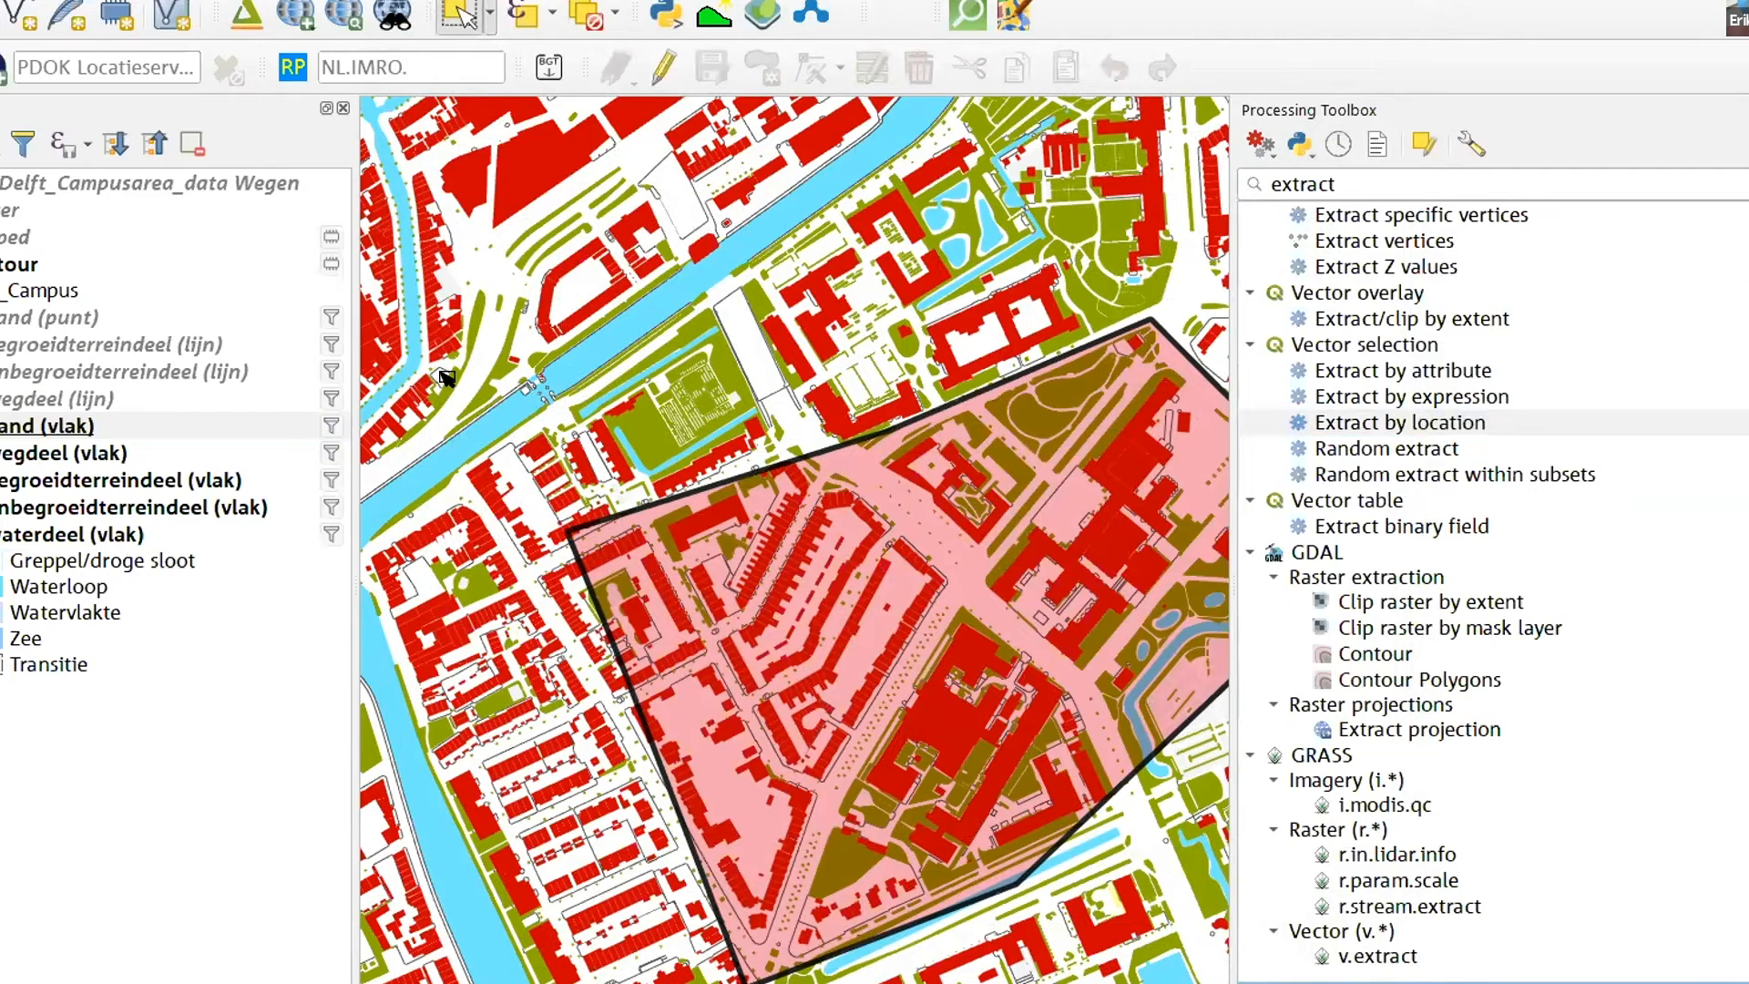
click(20, 428)
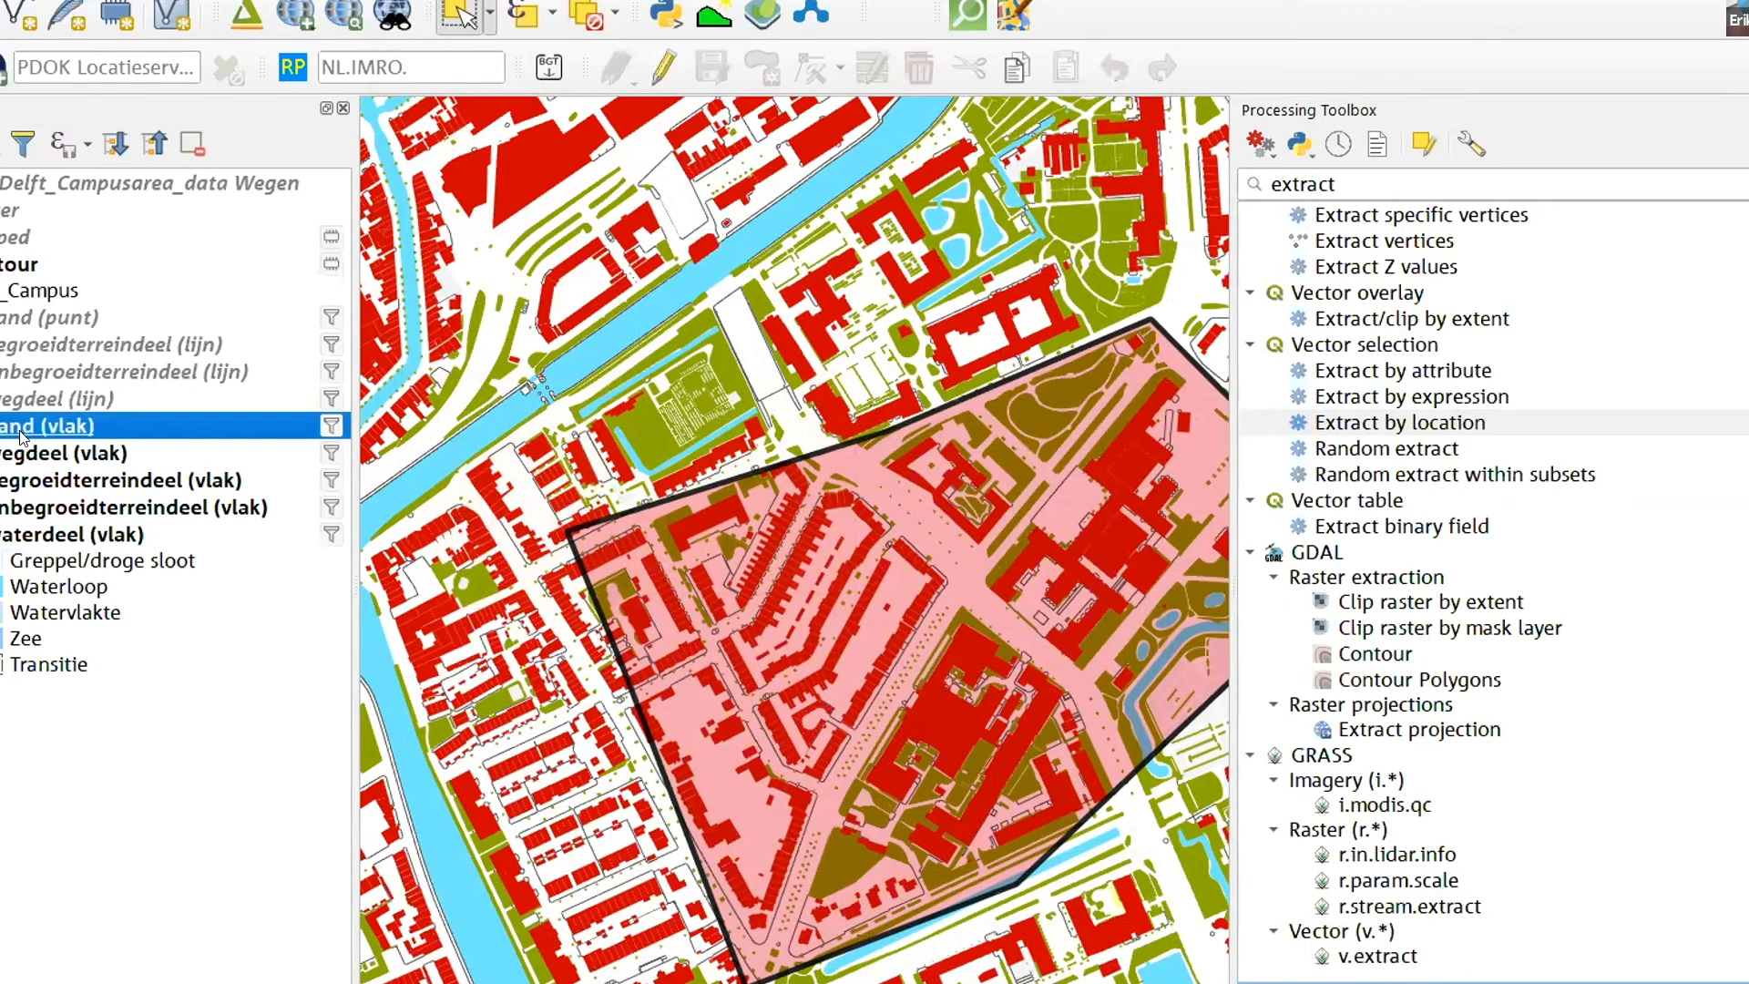
click(511, 426)
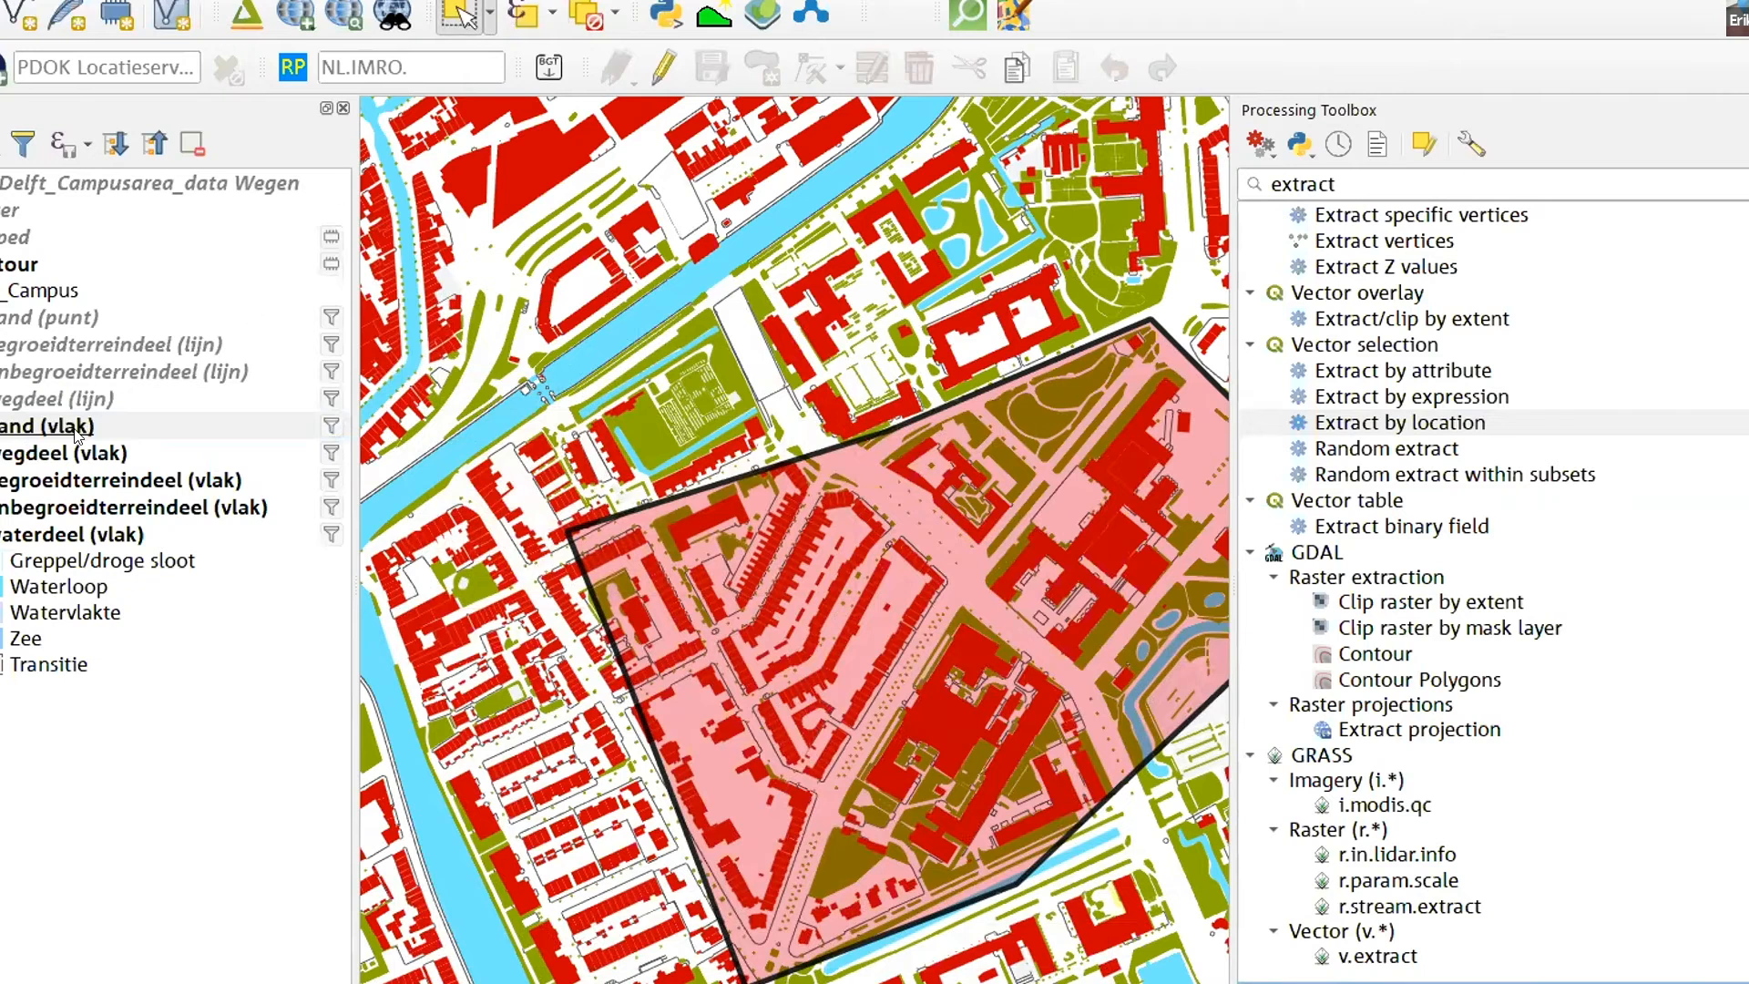
click(39, 431)
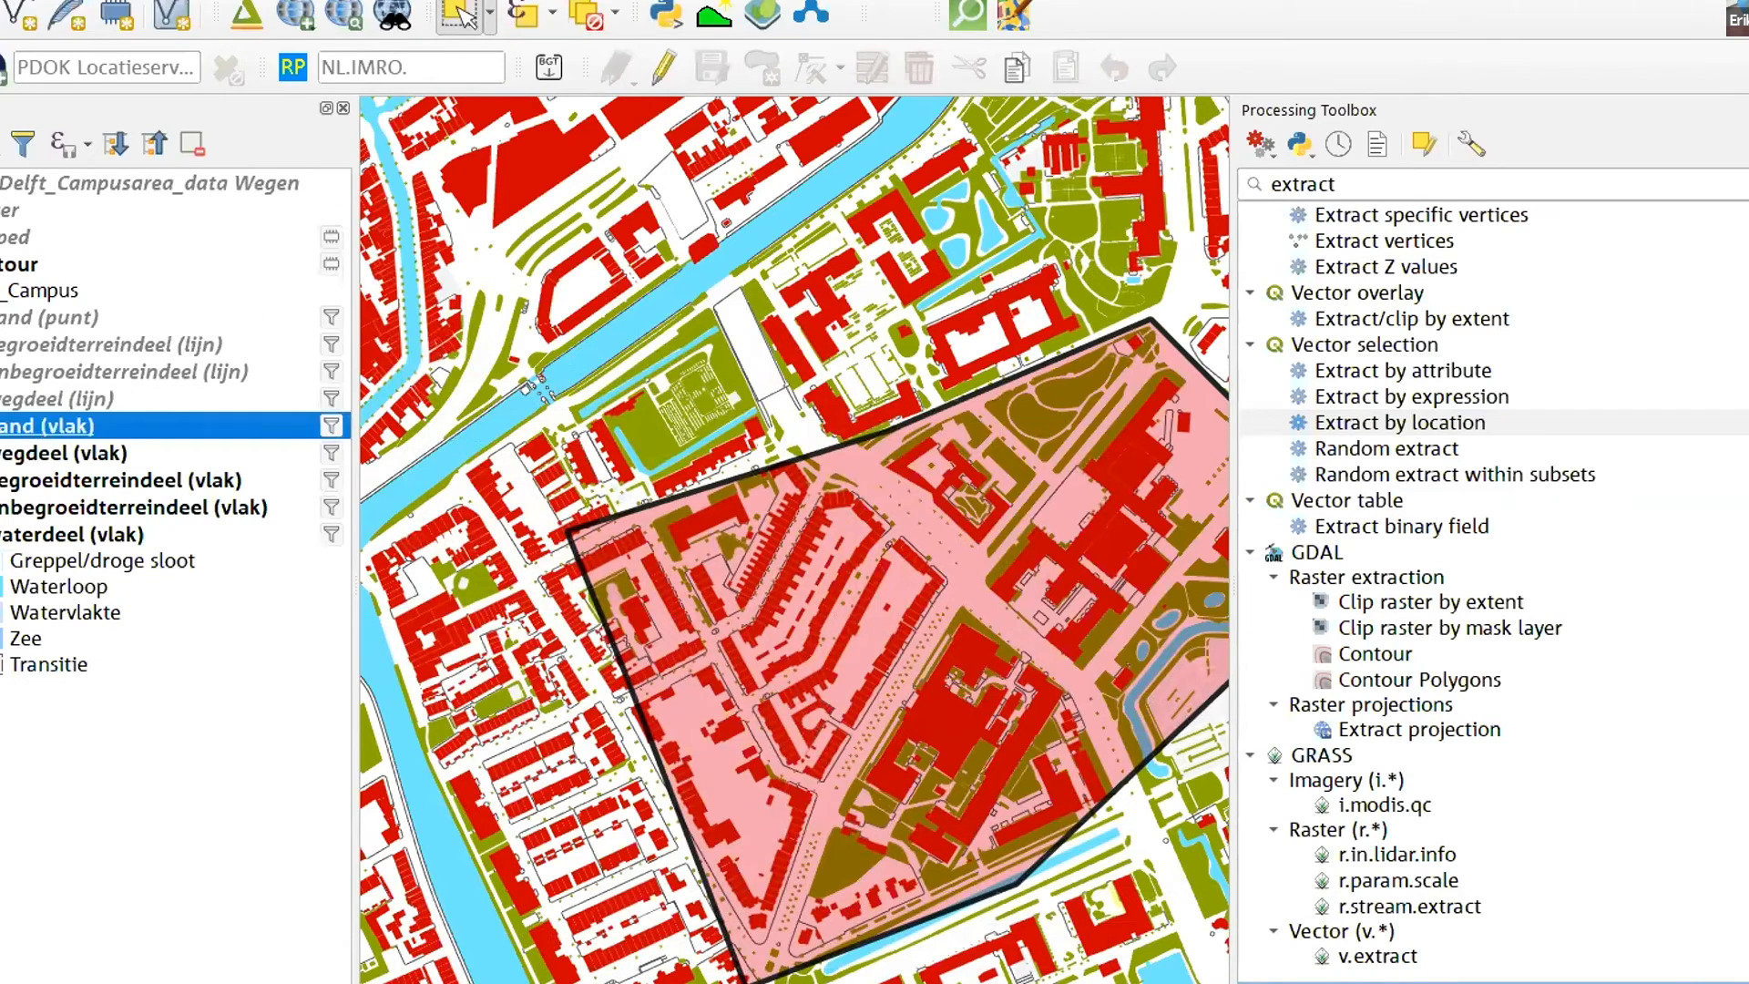
click(1, 264)
click(1, 290)
click(1, 290)
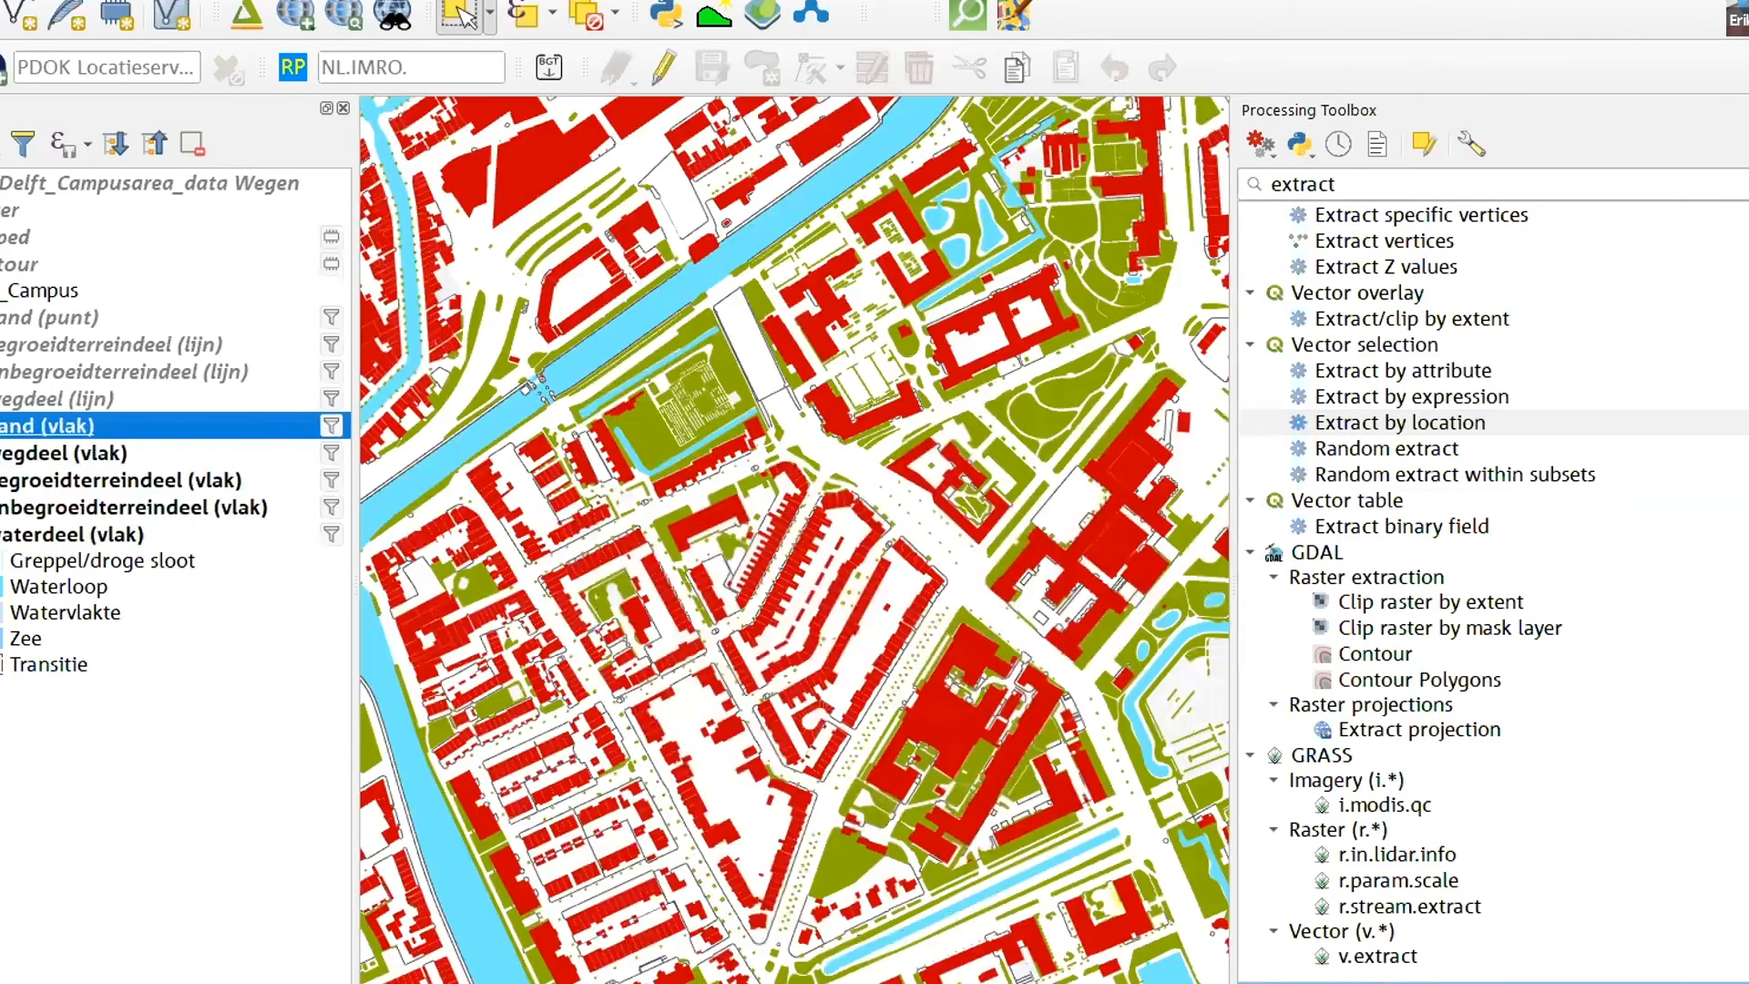
drag(790, 586, 922, 674)
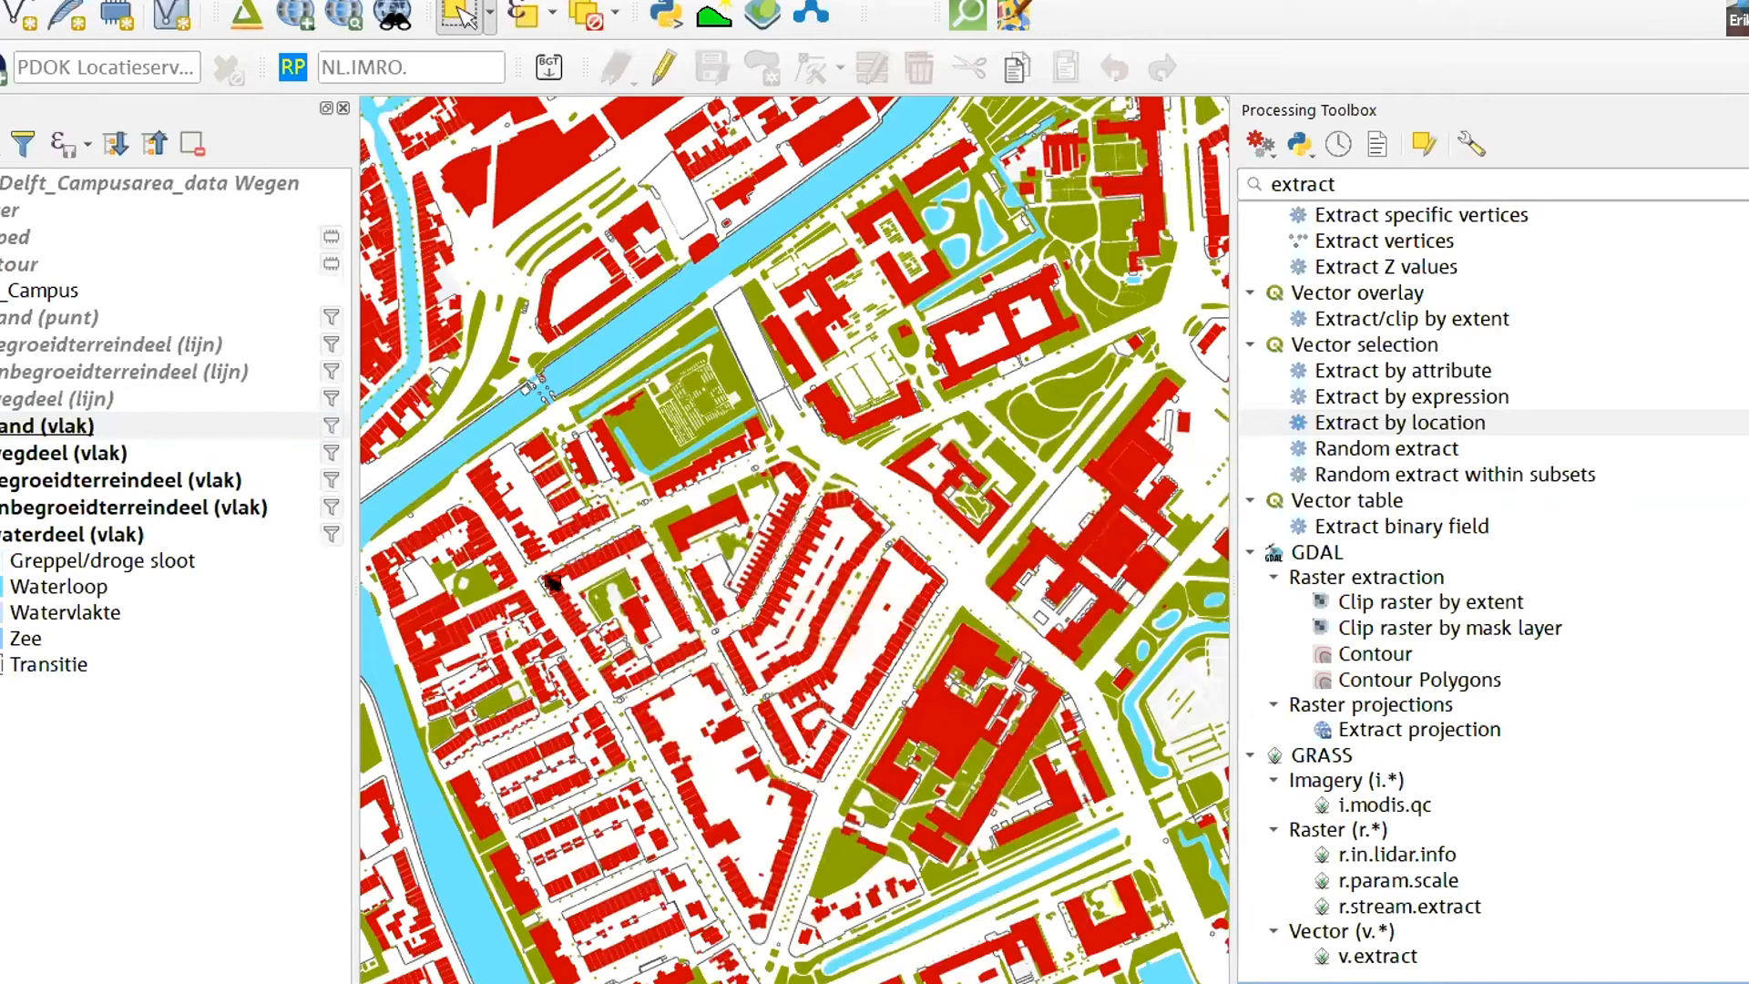
- Expand the pand (vlak) legend and try again to select a large building in that layer
click(9, 428)
click(0, 426)
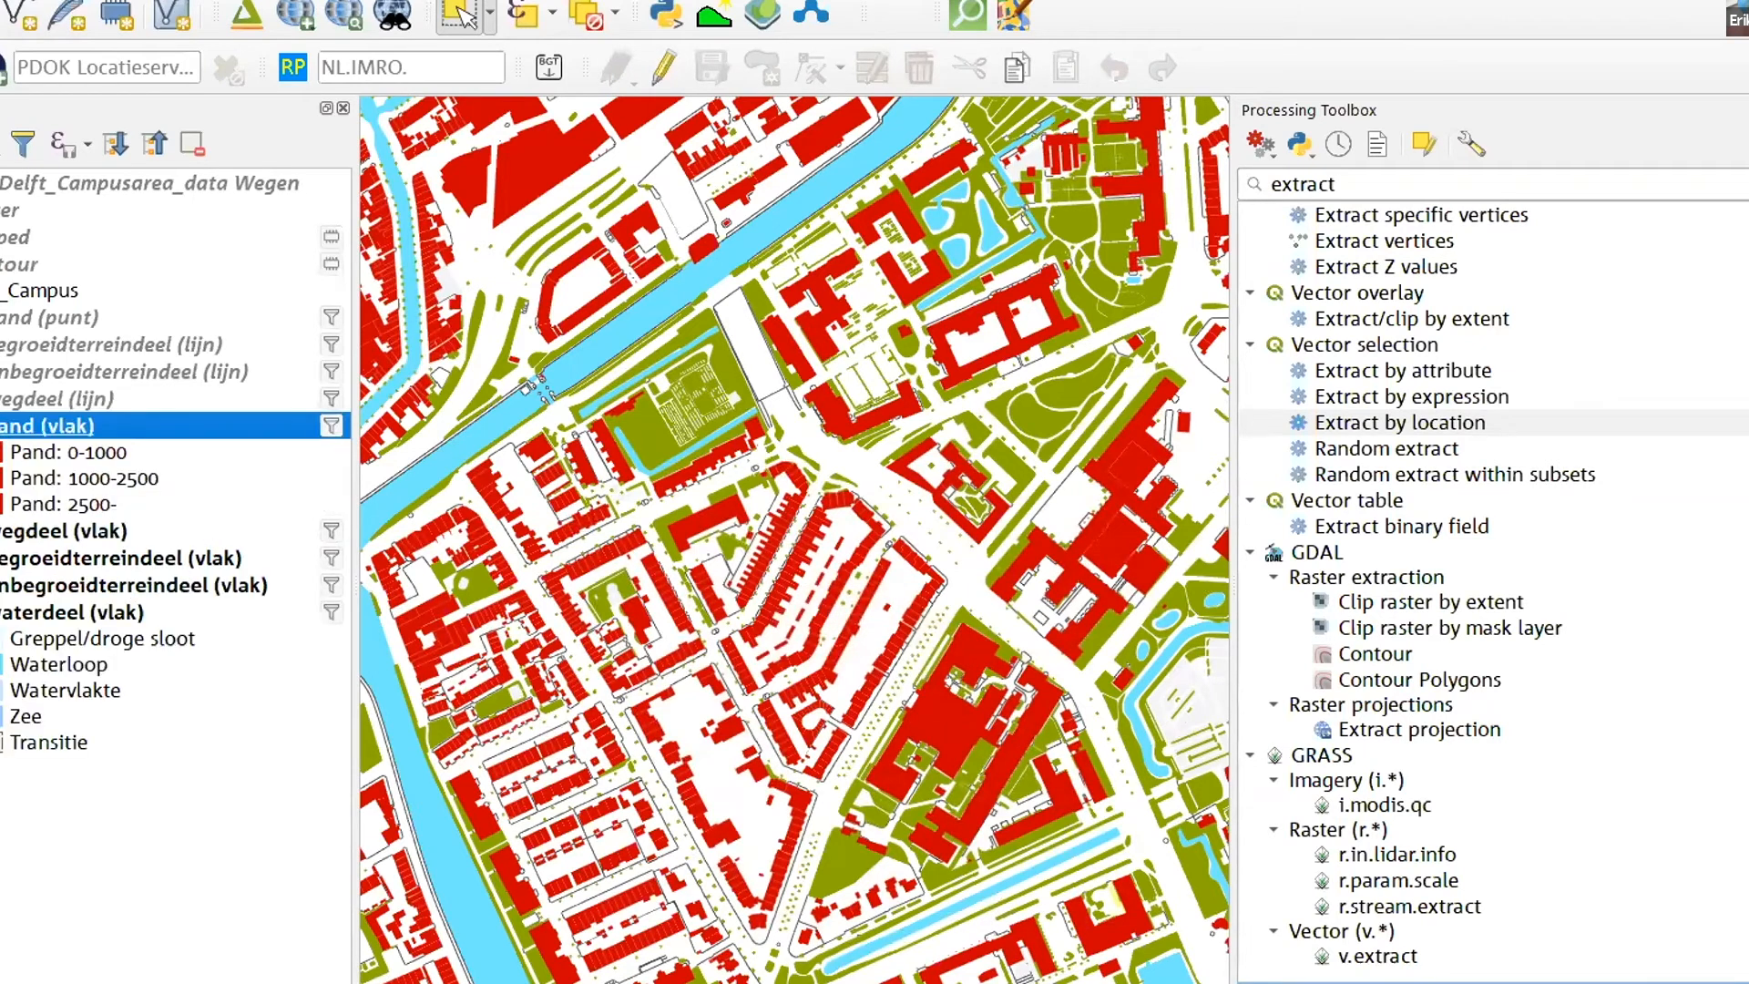
click(957, 731)
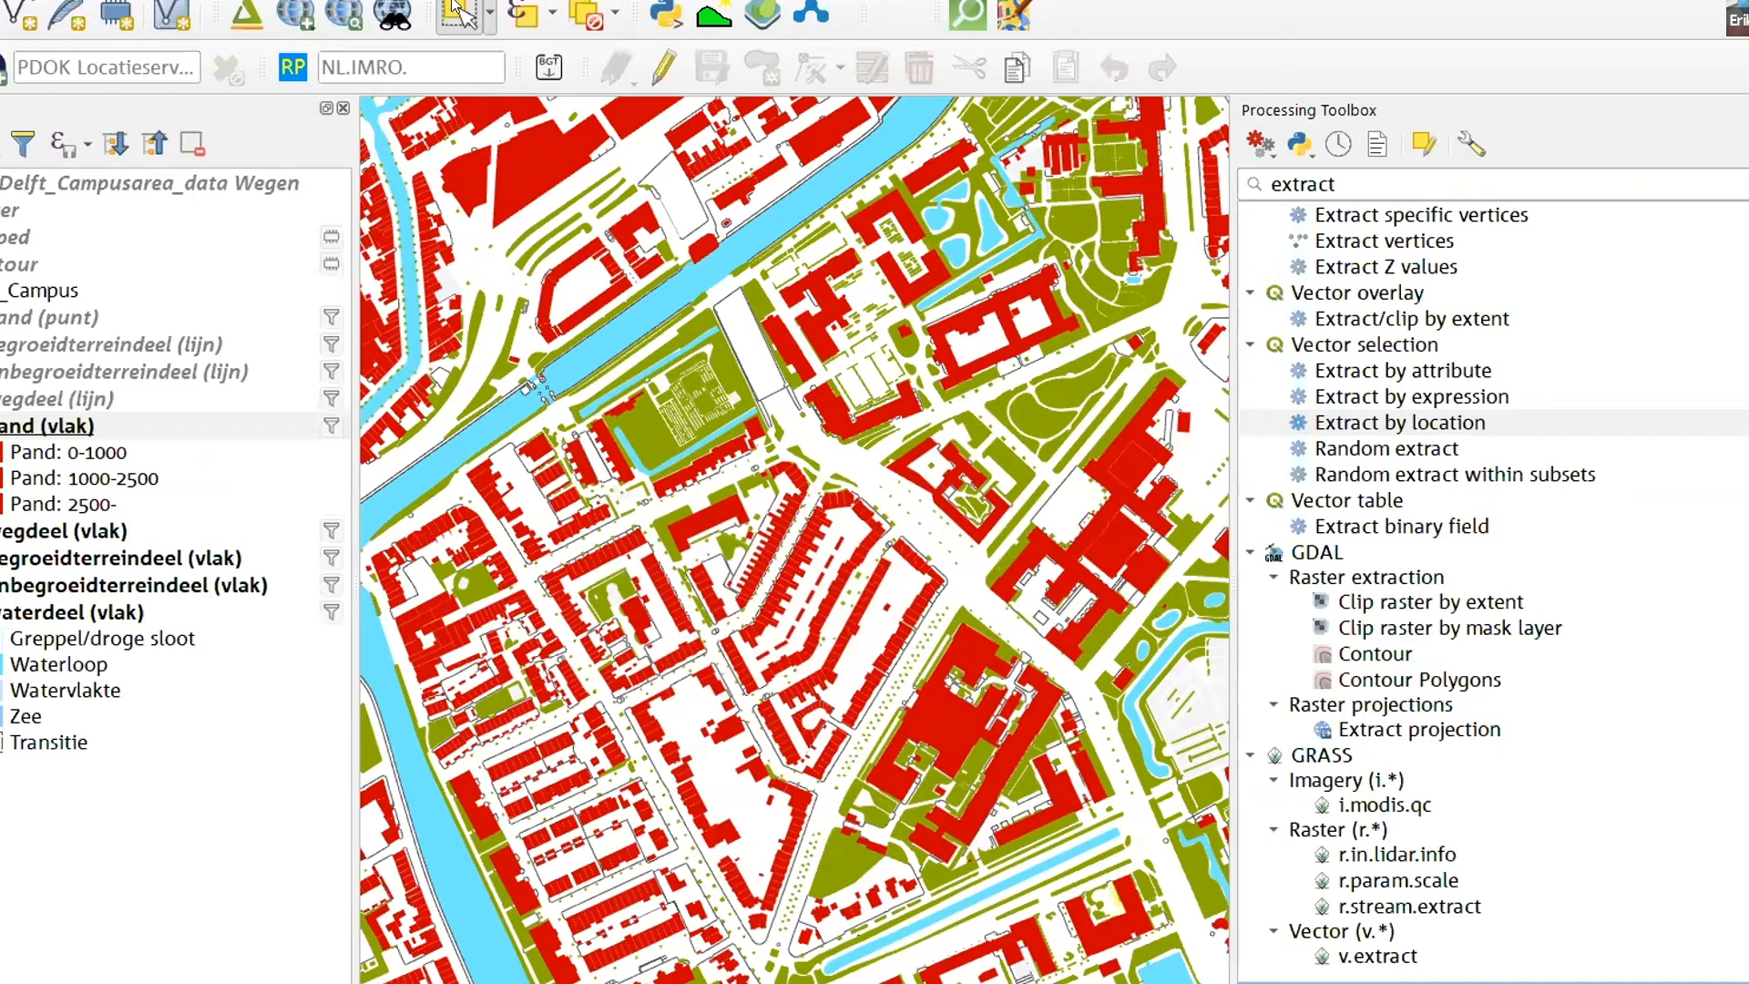
click(459, 17)
click(11, 620)
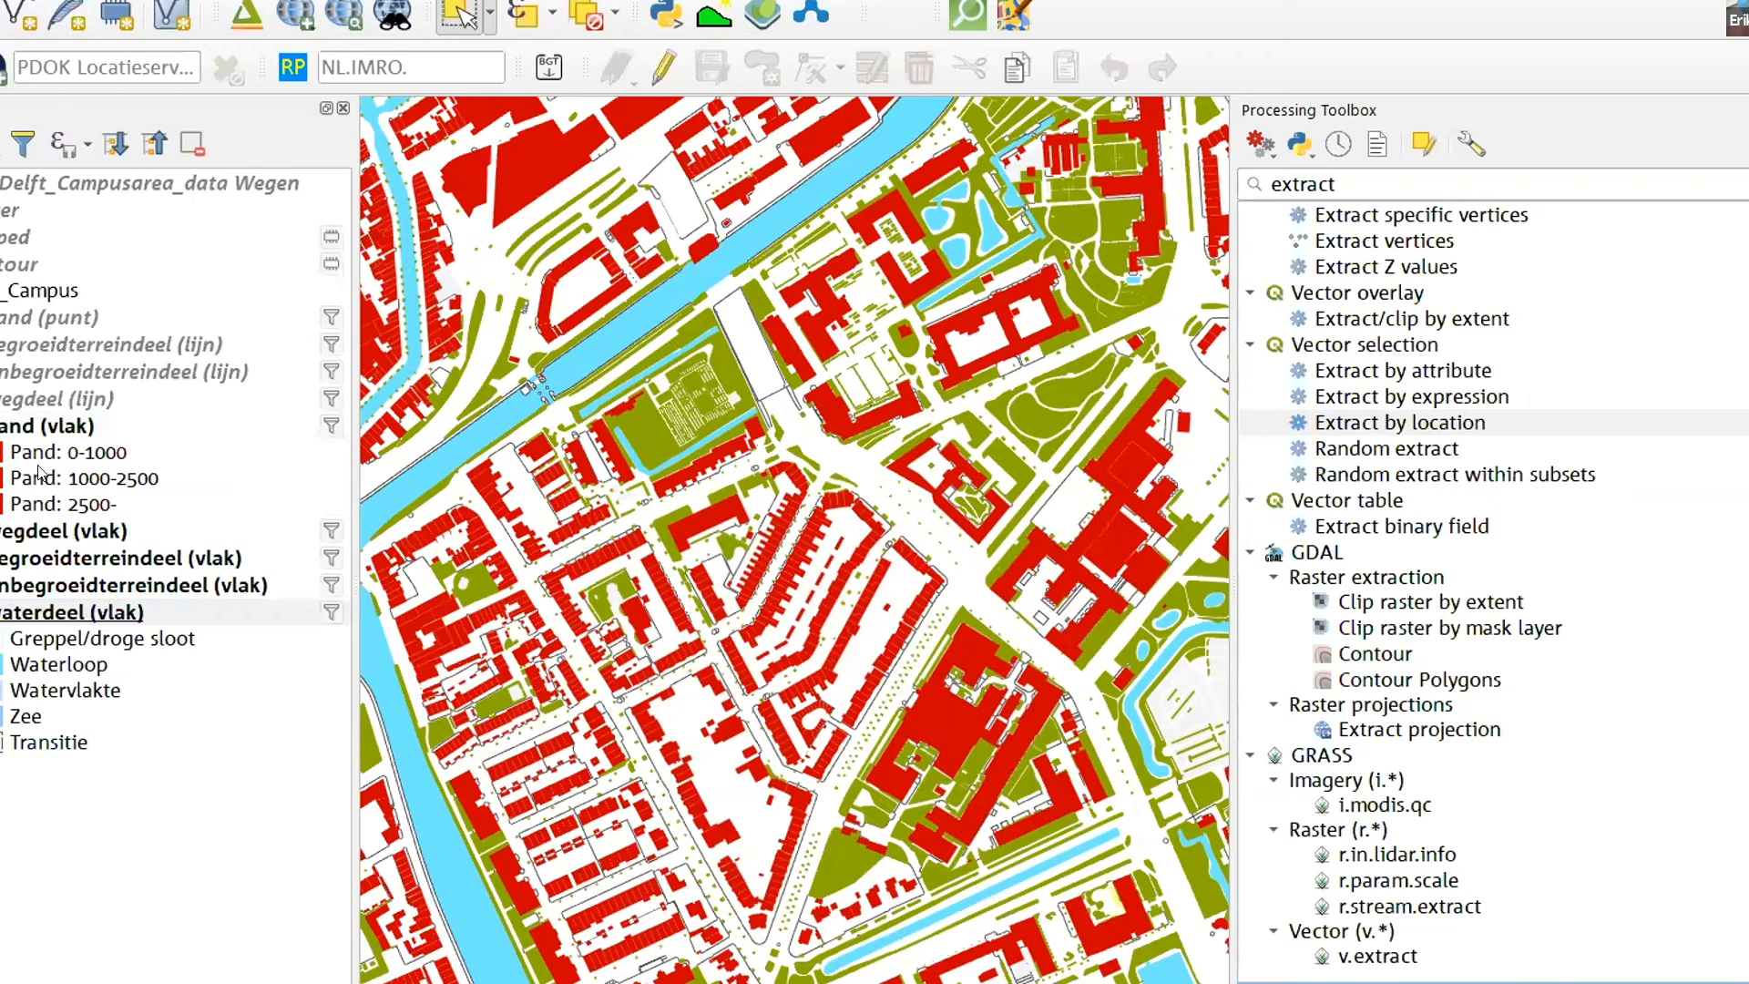
click(91, 425)
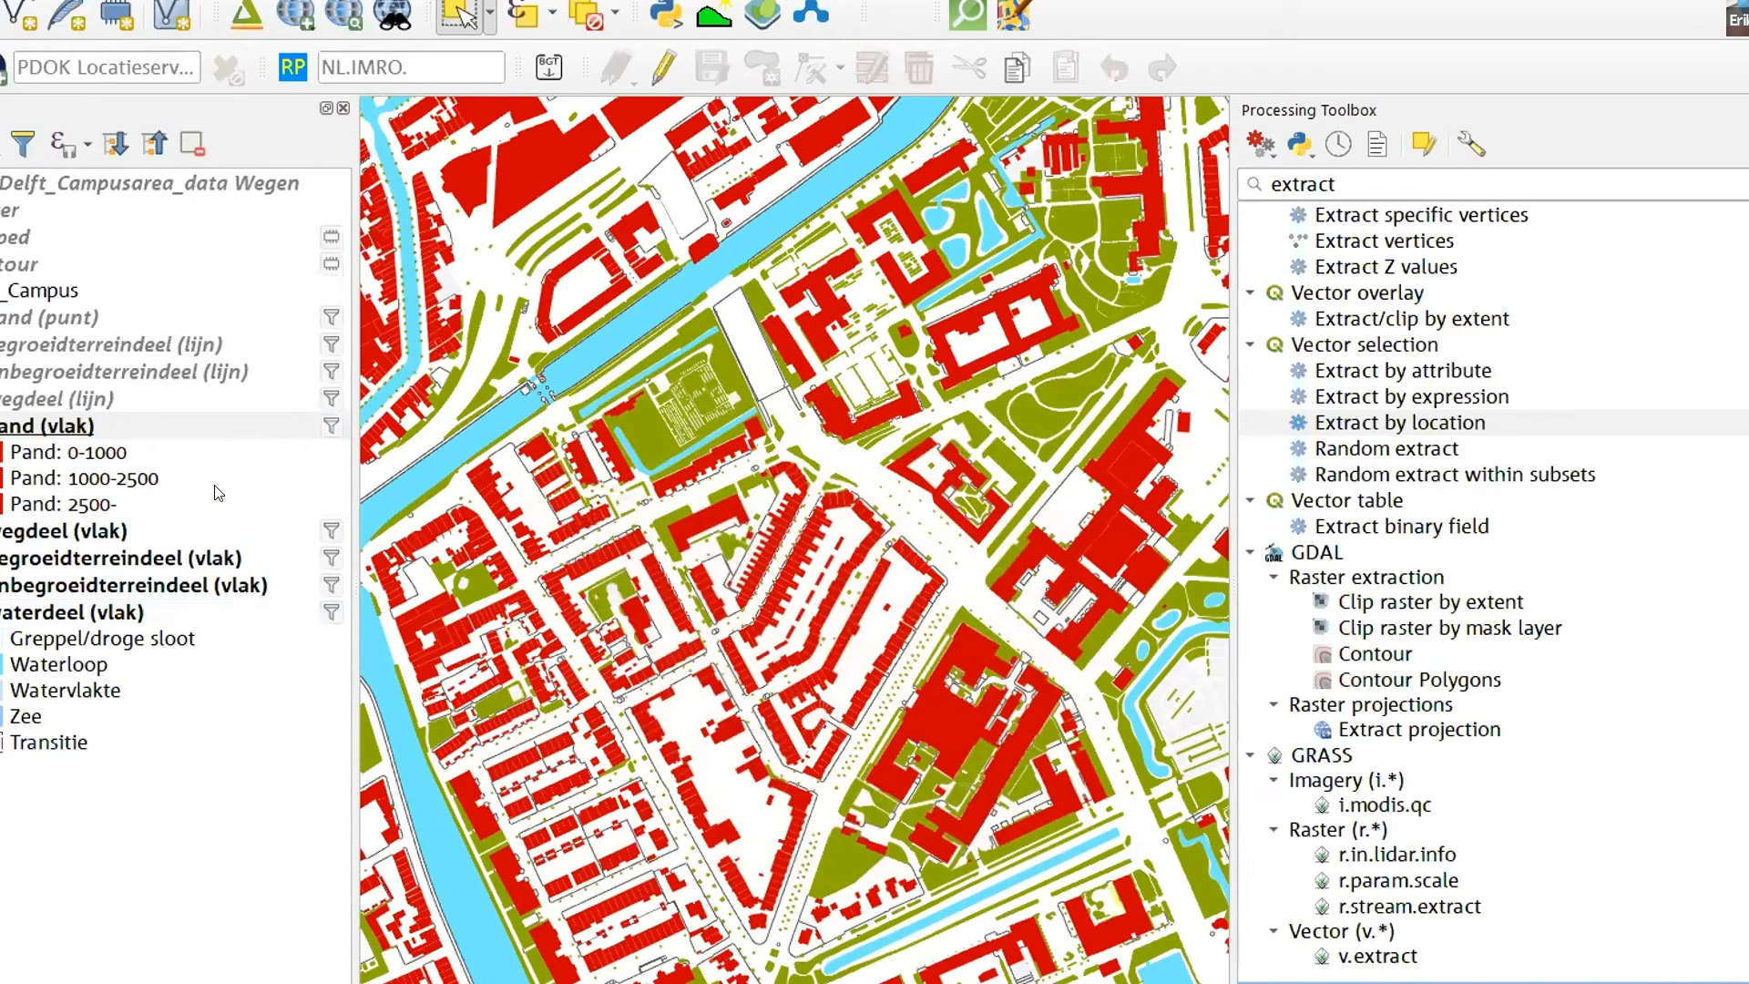
- Move the pand (vlak) layer out of its group and place it directly above the contour layer
right_click(103, 425)
click(206, 718)
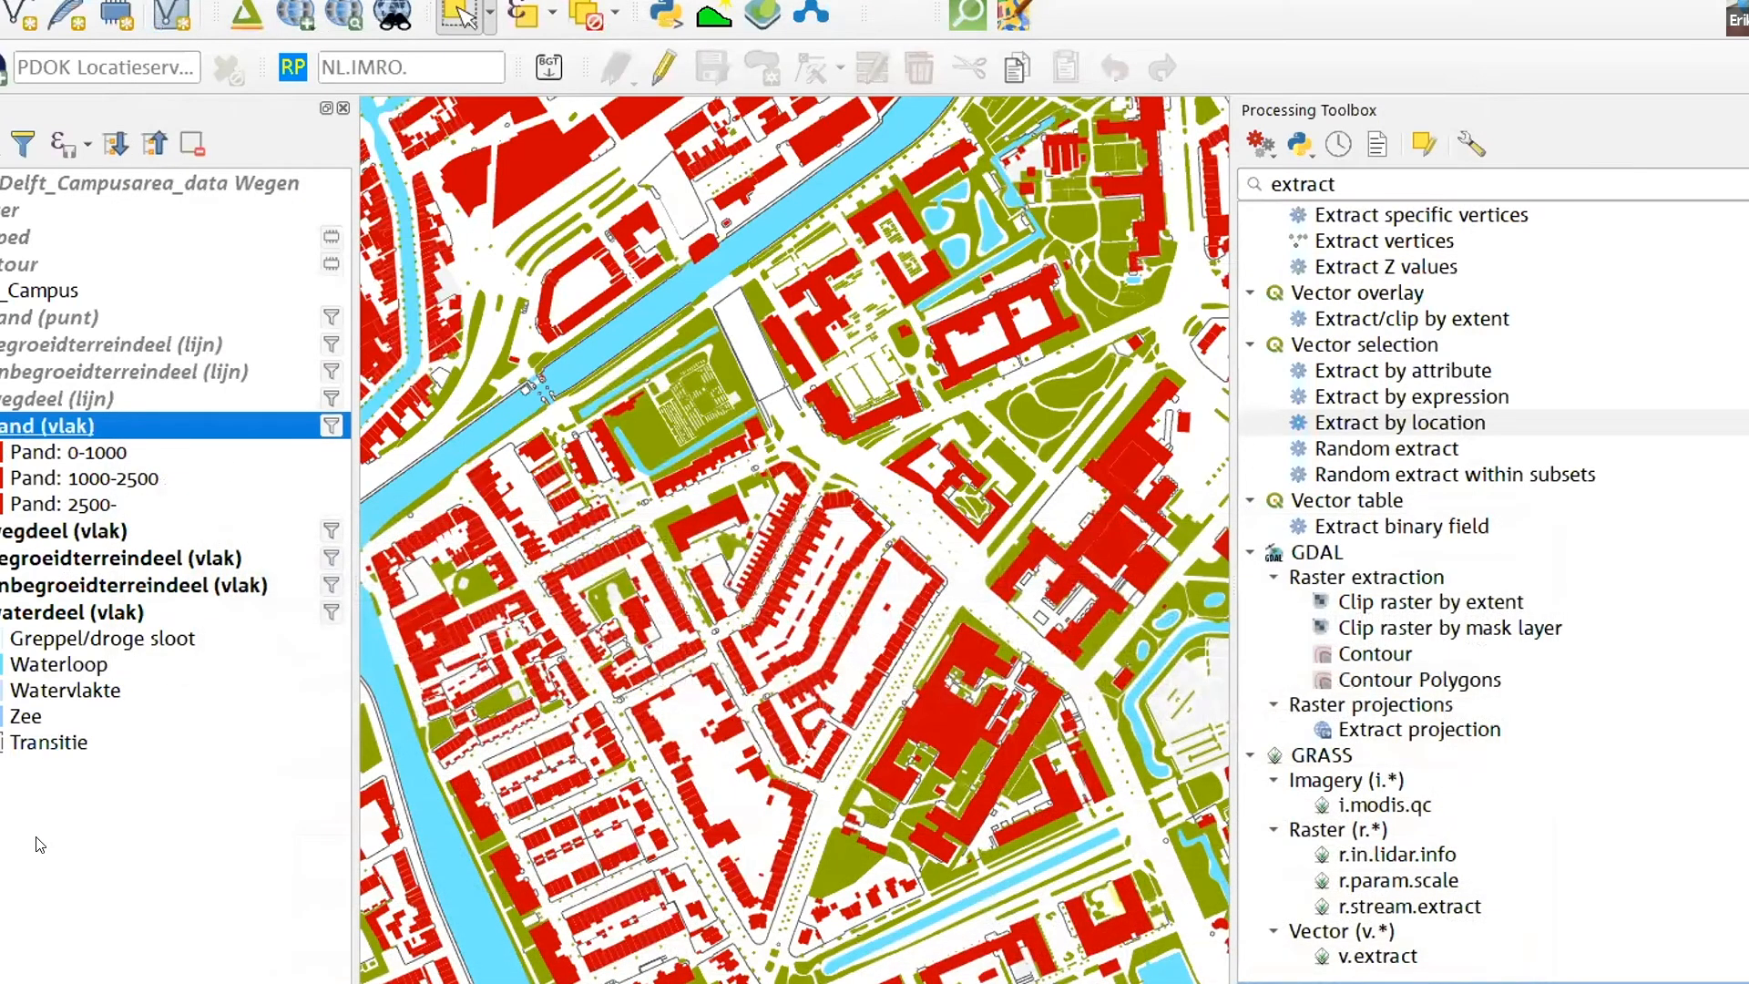
drag(38, 848, 38, 848)
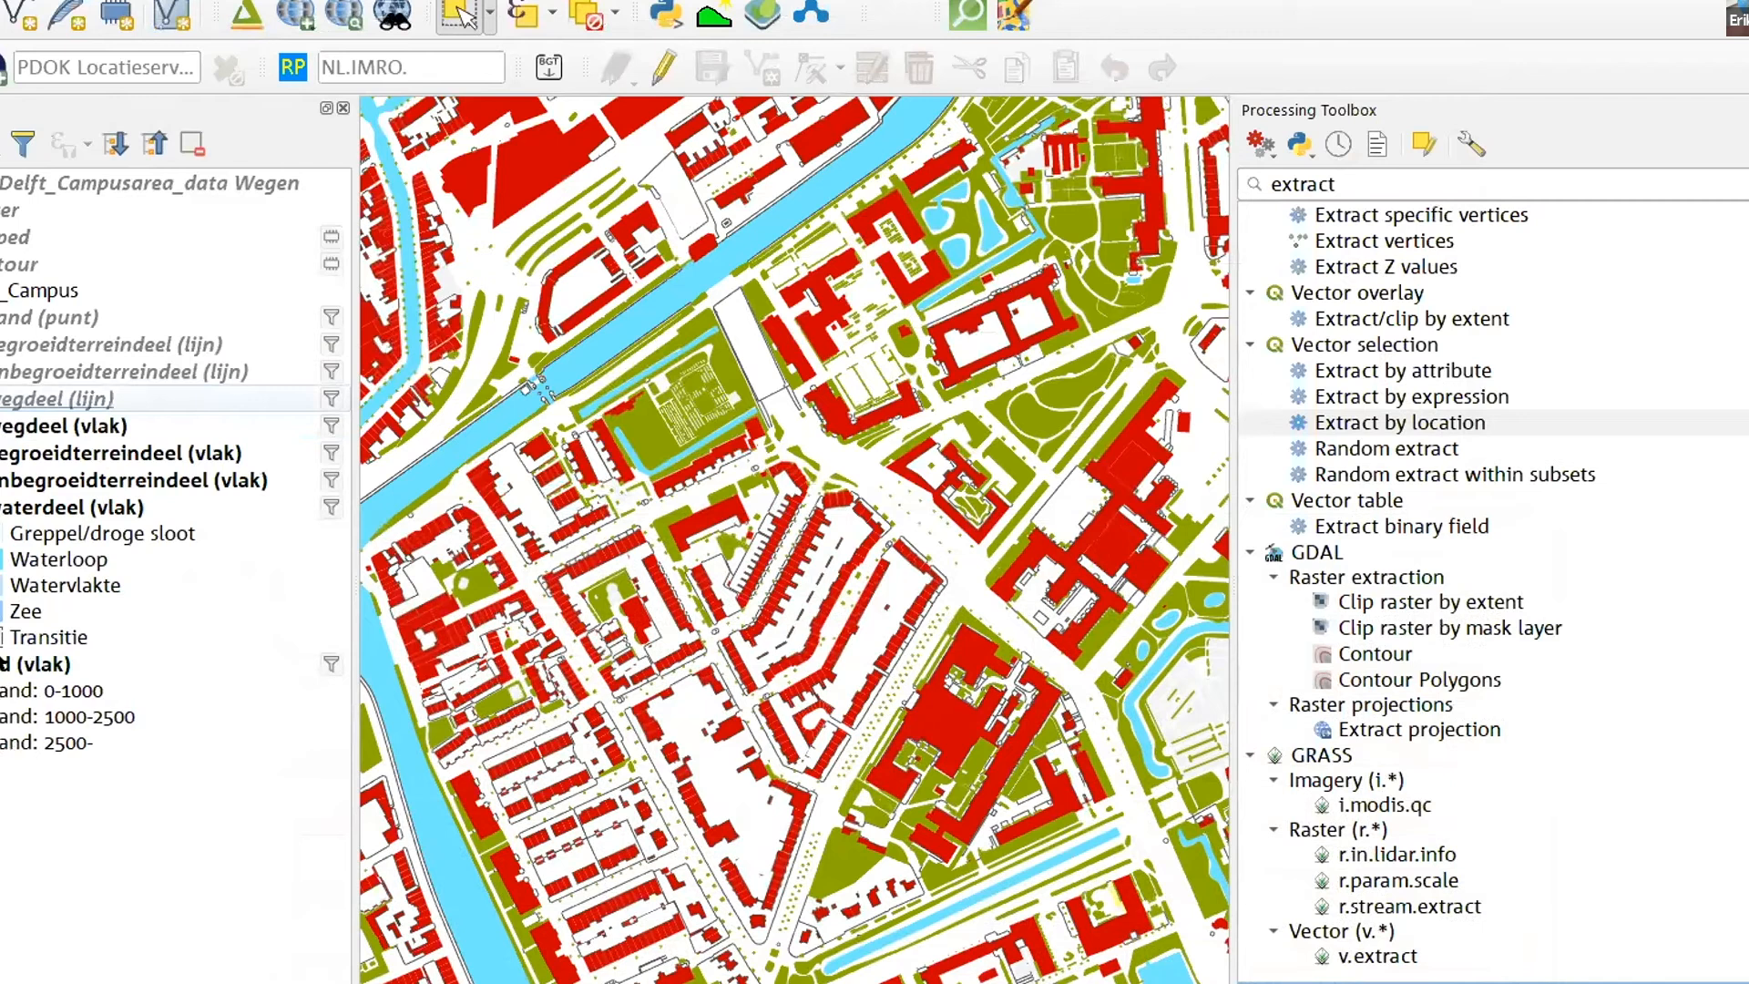
drag(7, 664, 119, 248)
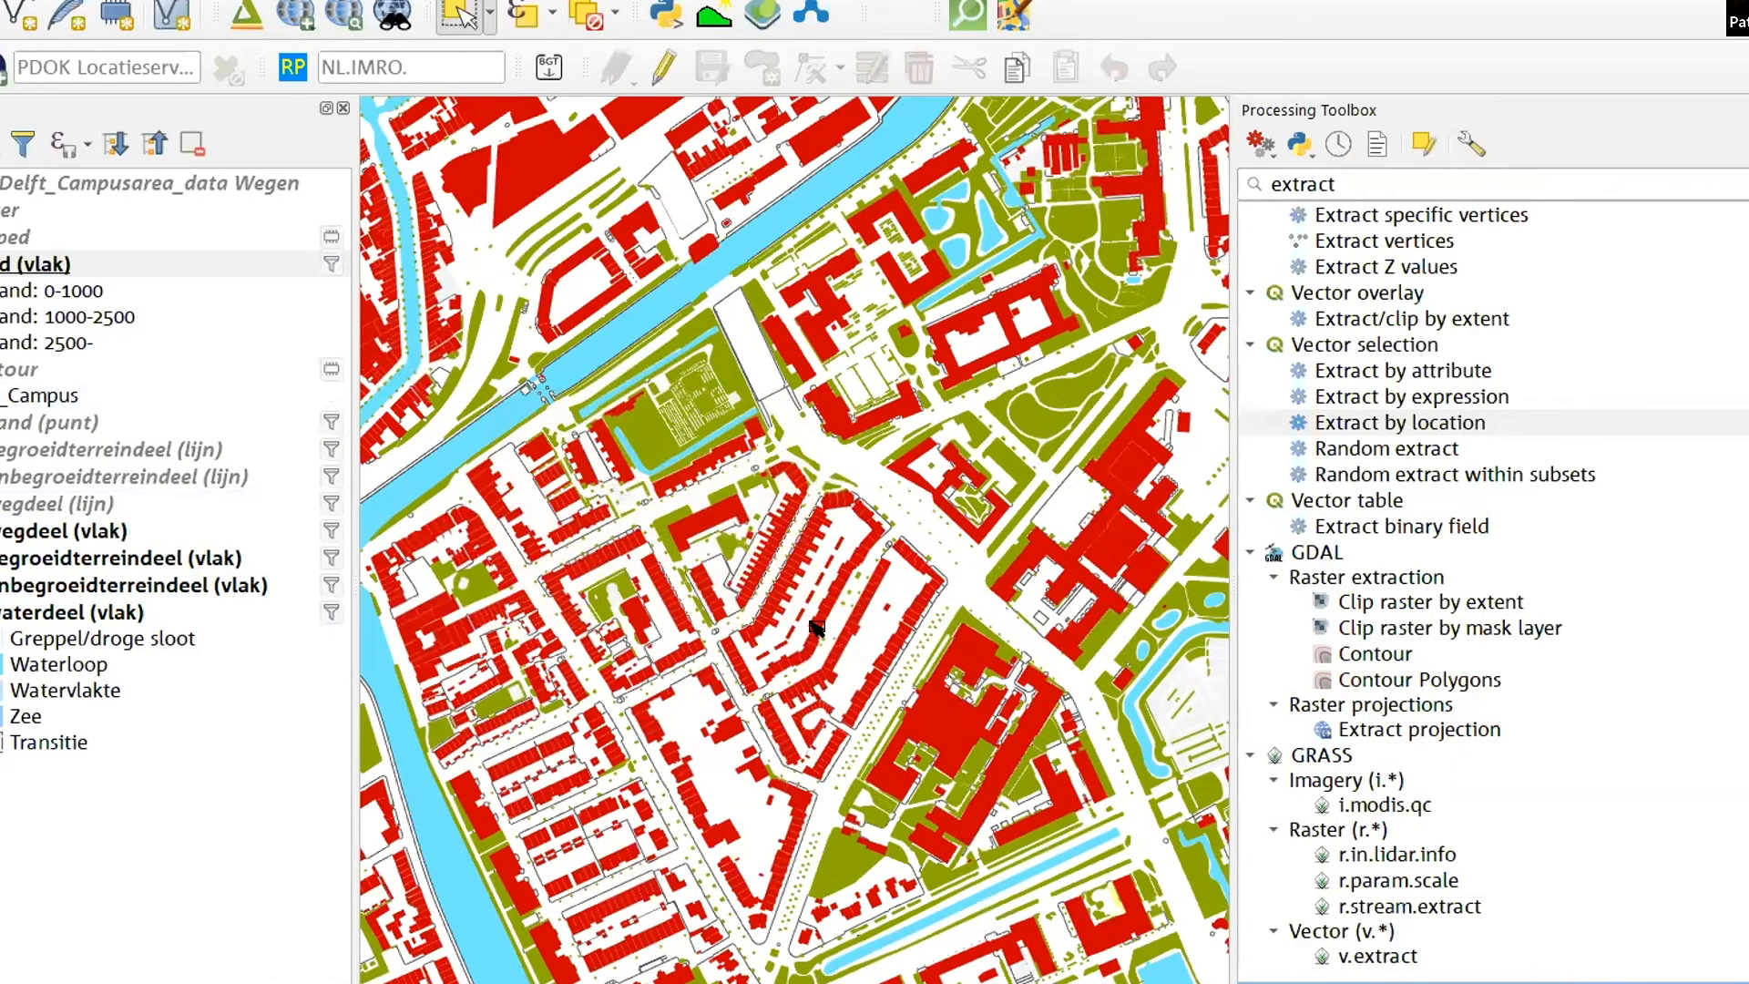
- Select a rectangular block of pand (vlak) buildings just south of the canal
click(41, 263)
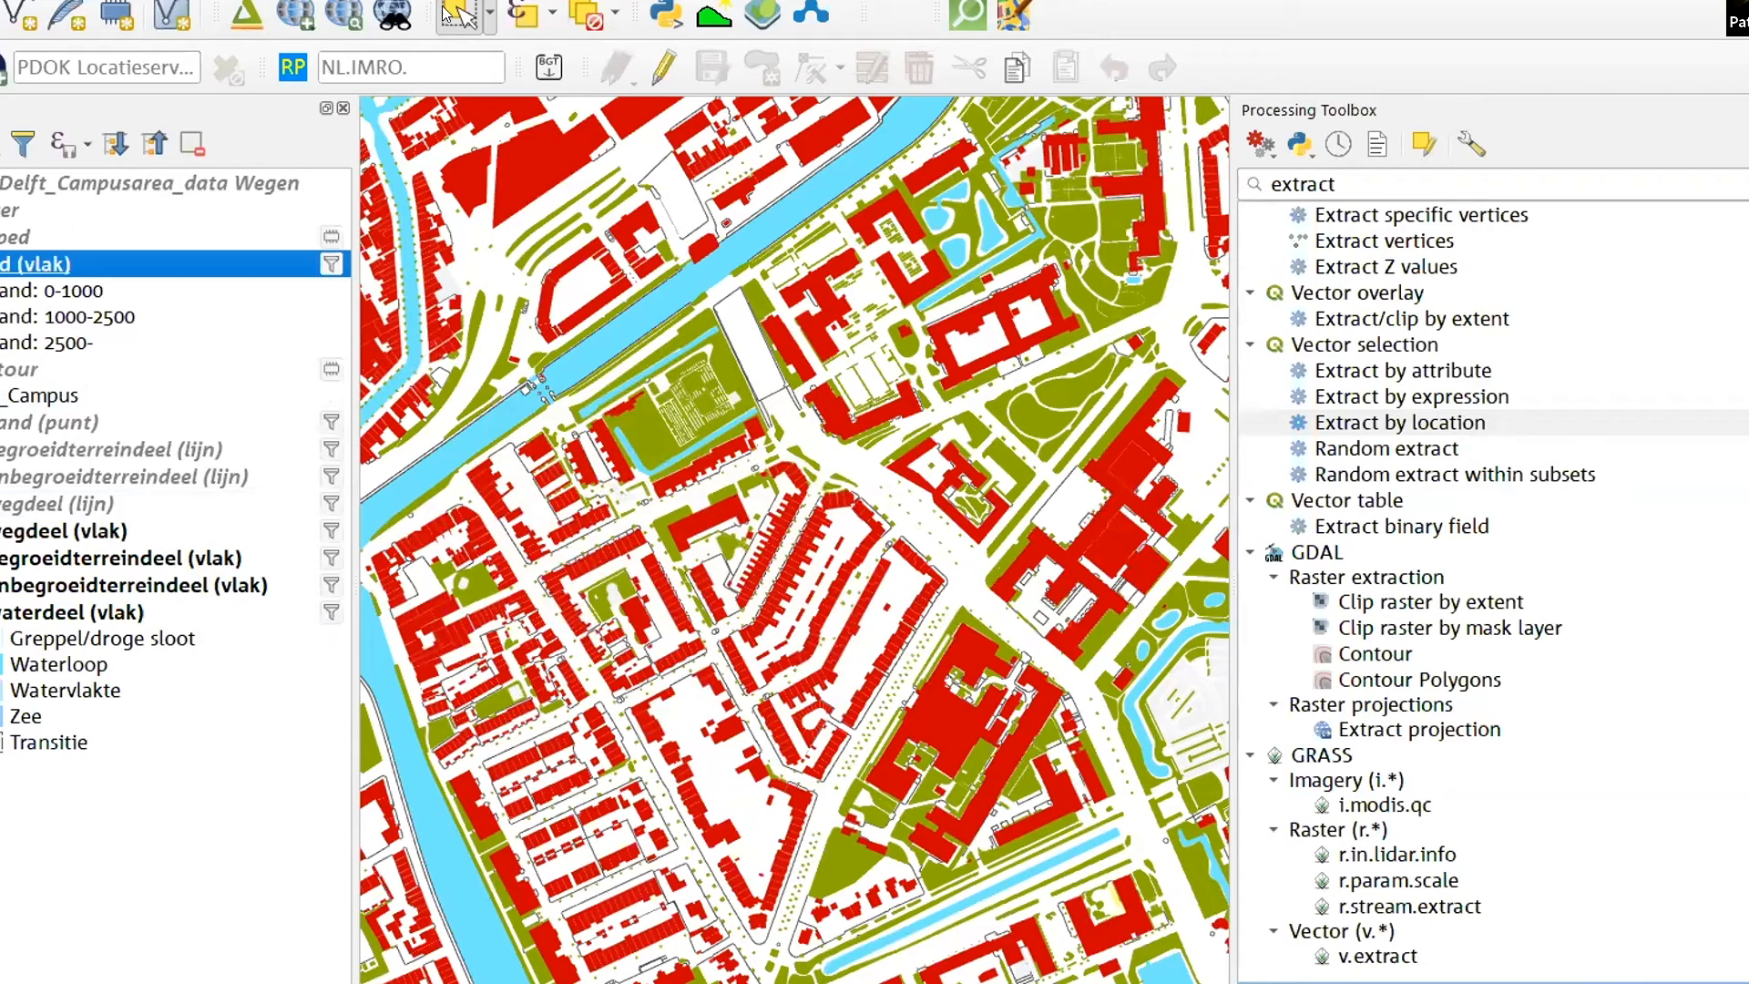
drag(532, 369, 627, 504)
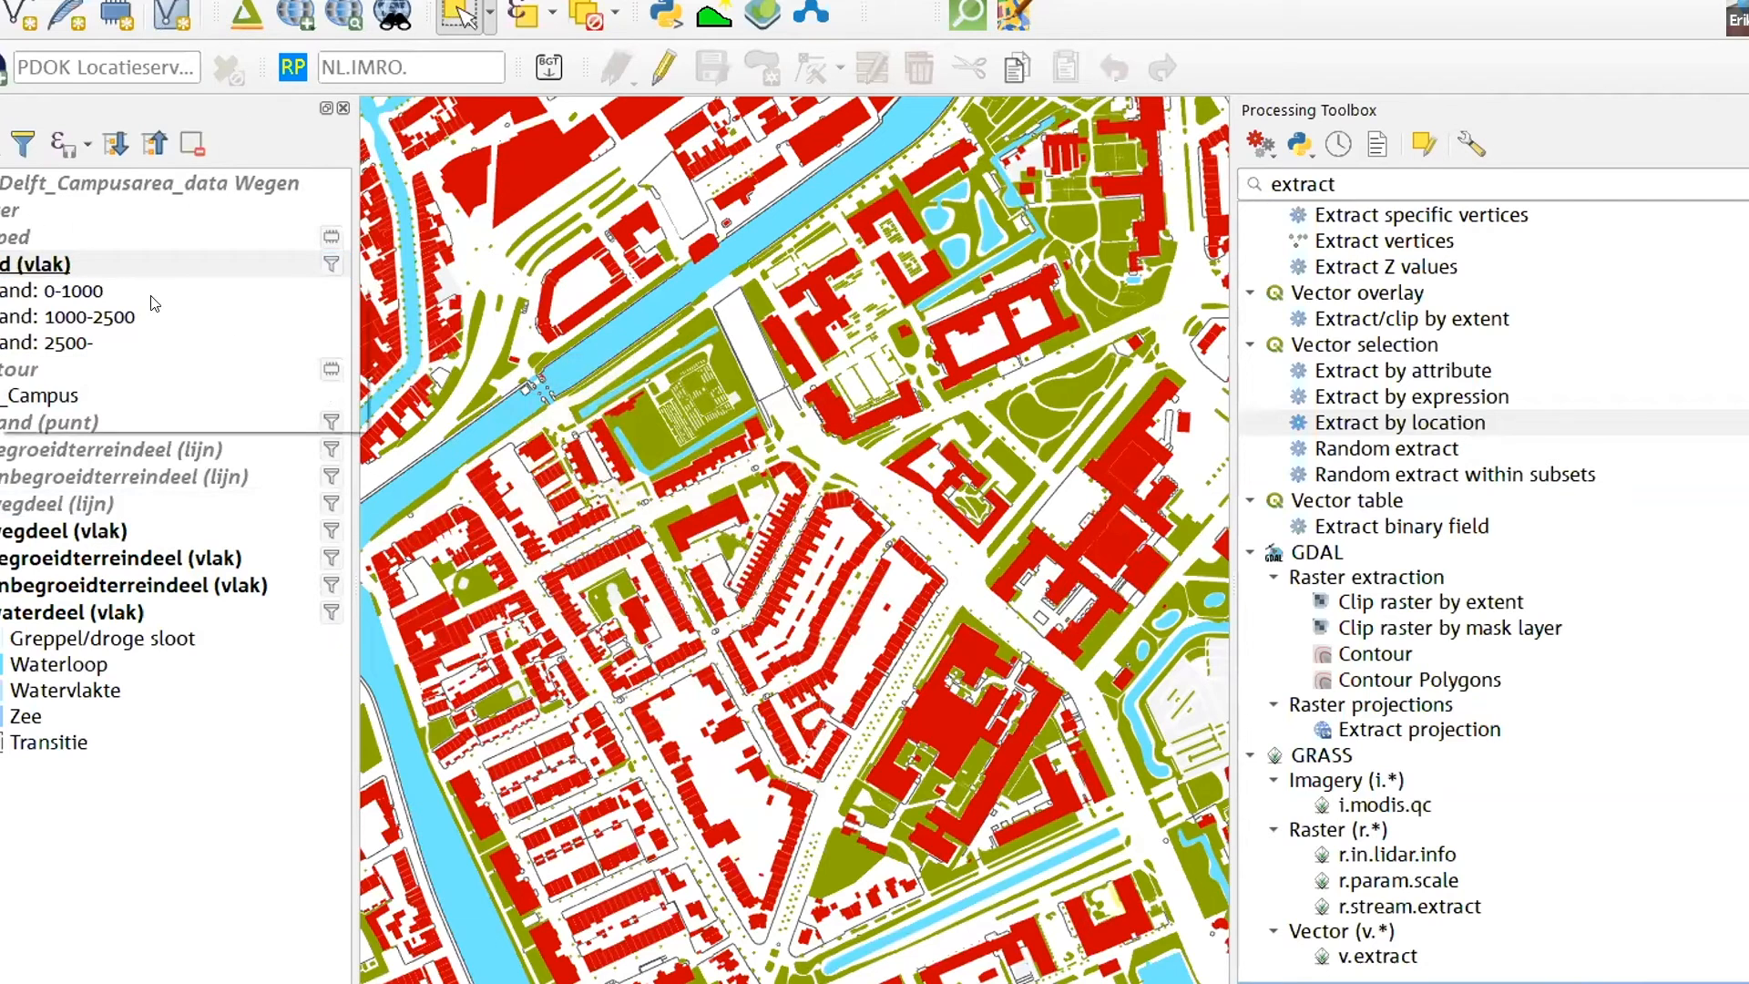
scroll(410, 400, up, 1)
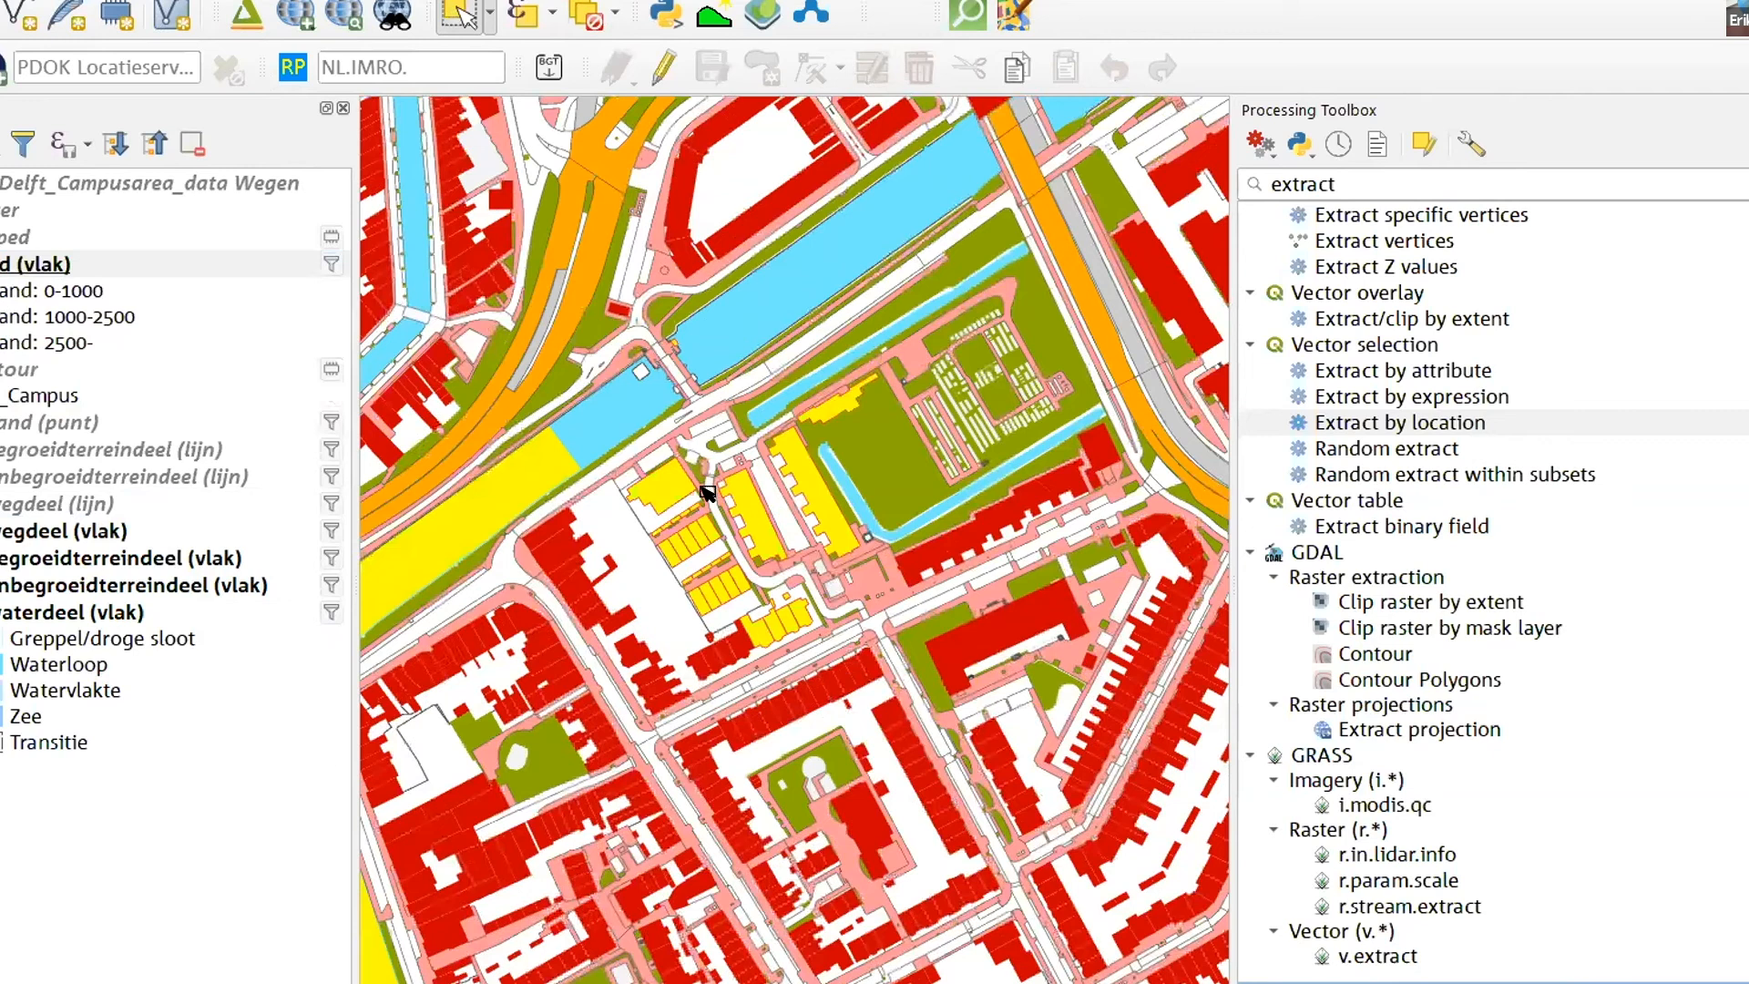
scroll(708, 487, up, 2)
- Clear the selected features in all layers
scroll(783, 493, down, 4)
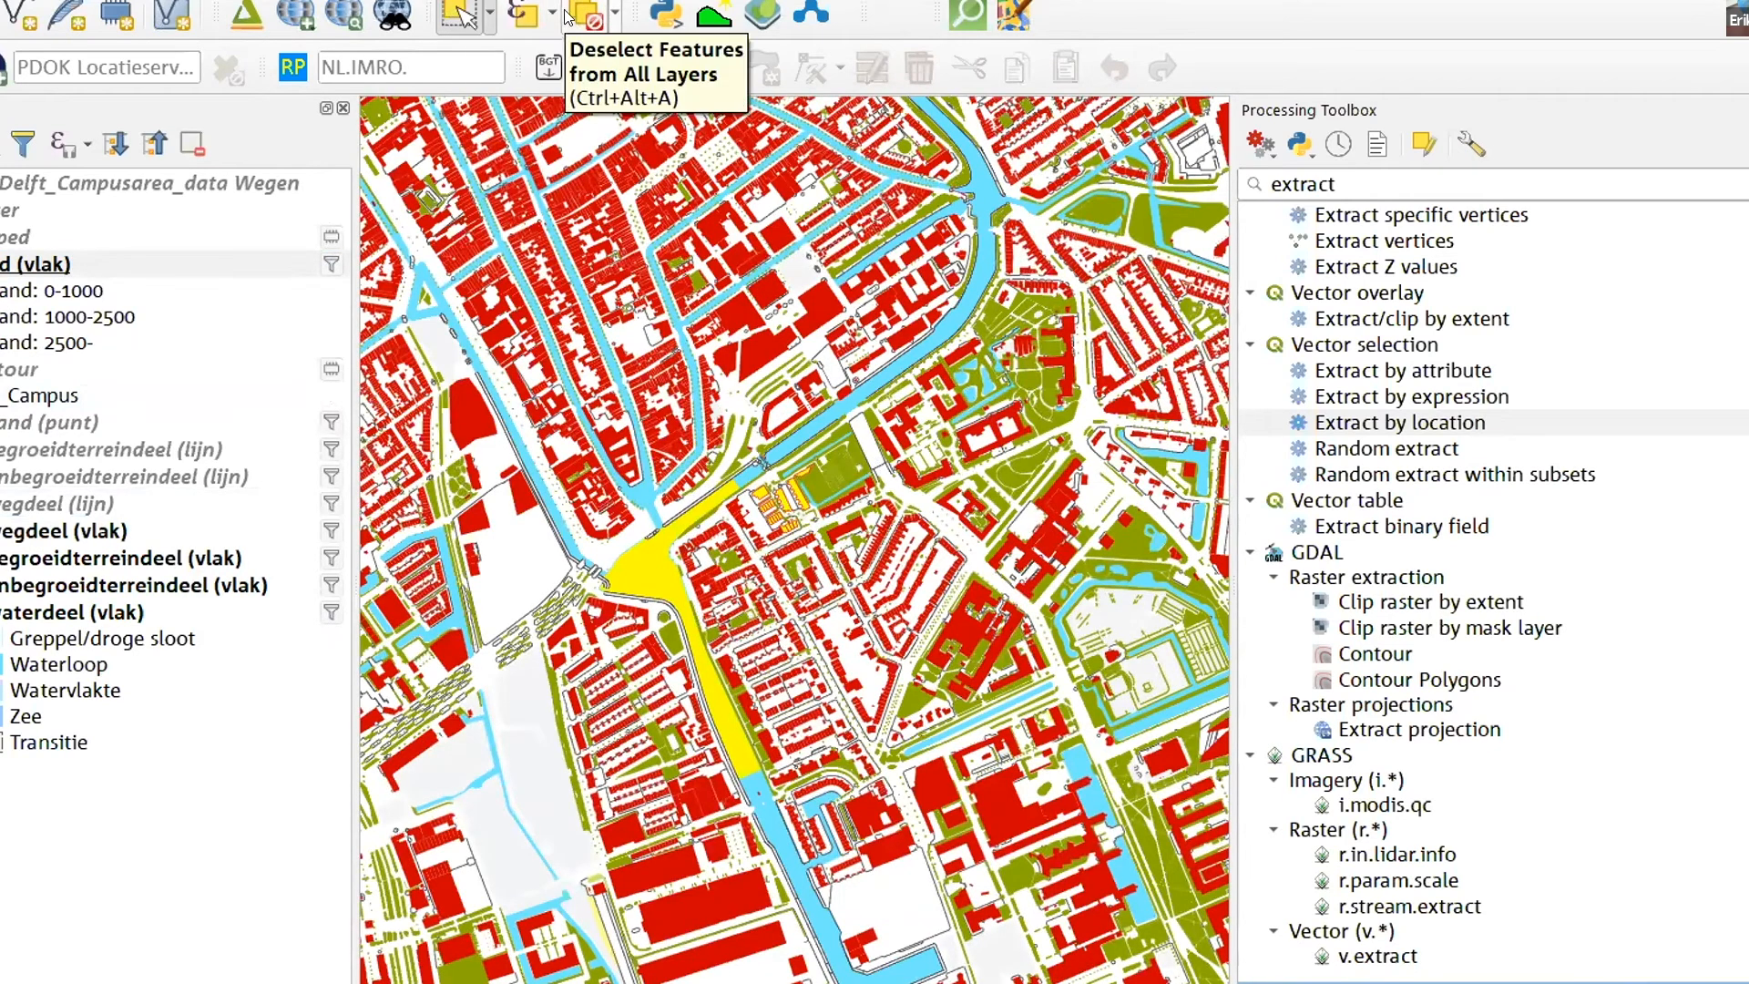
scroll(742, 501, up, 3)
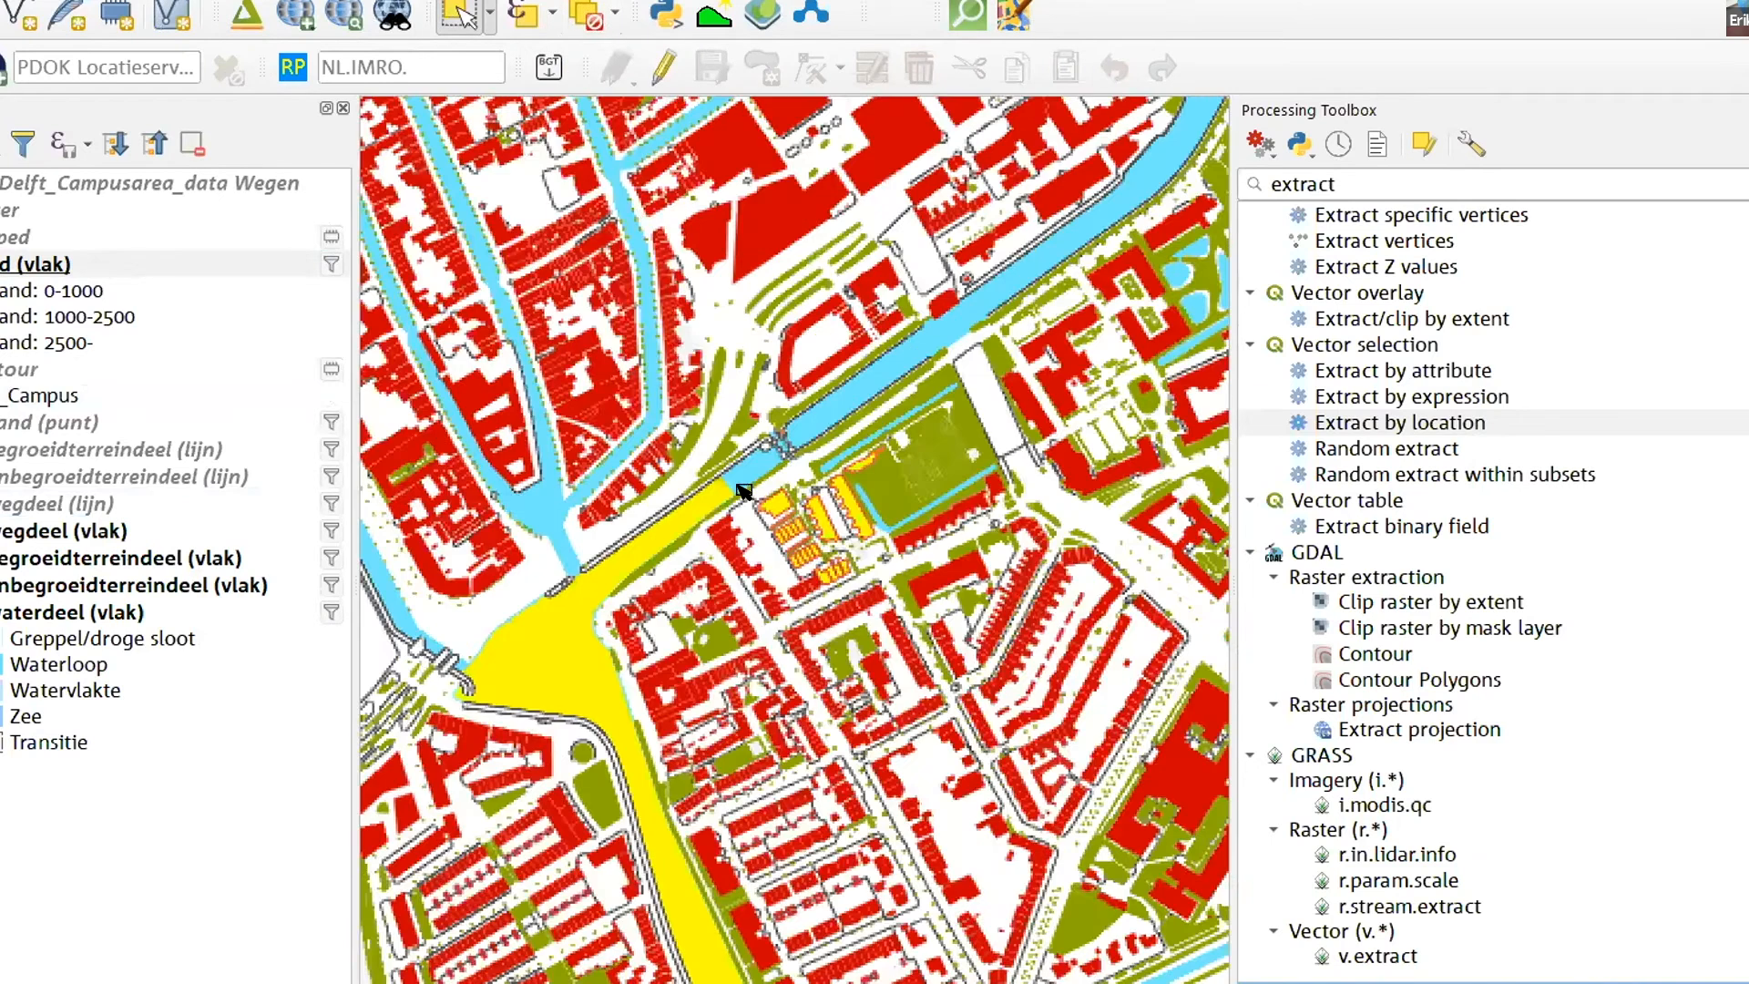
scroll(937, 663, up, 2)
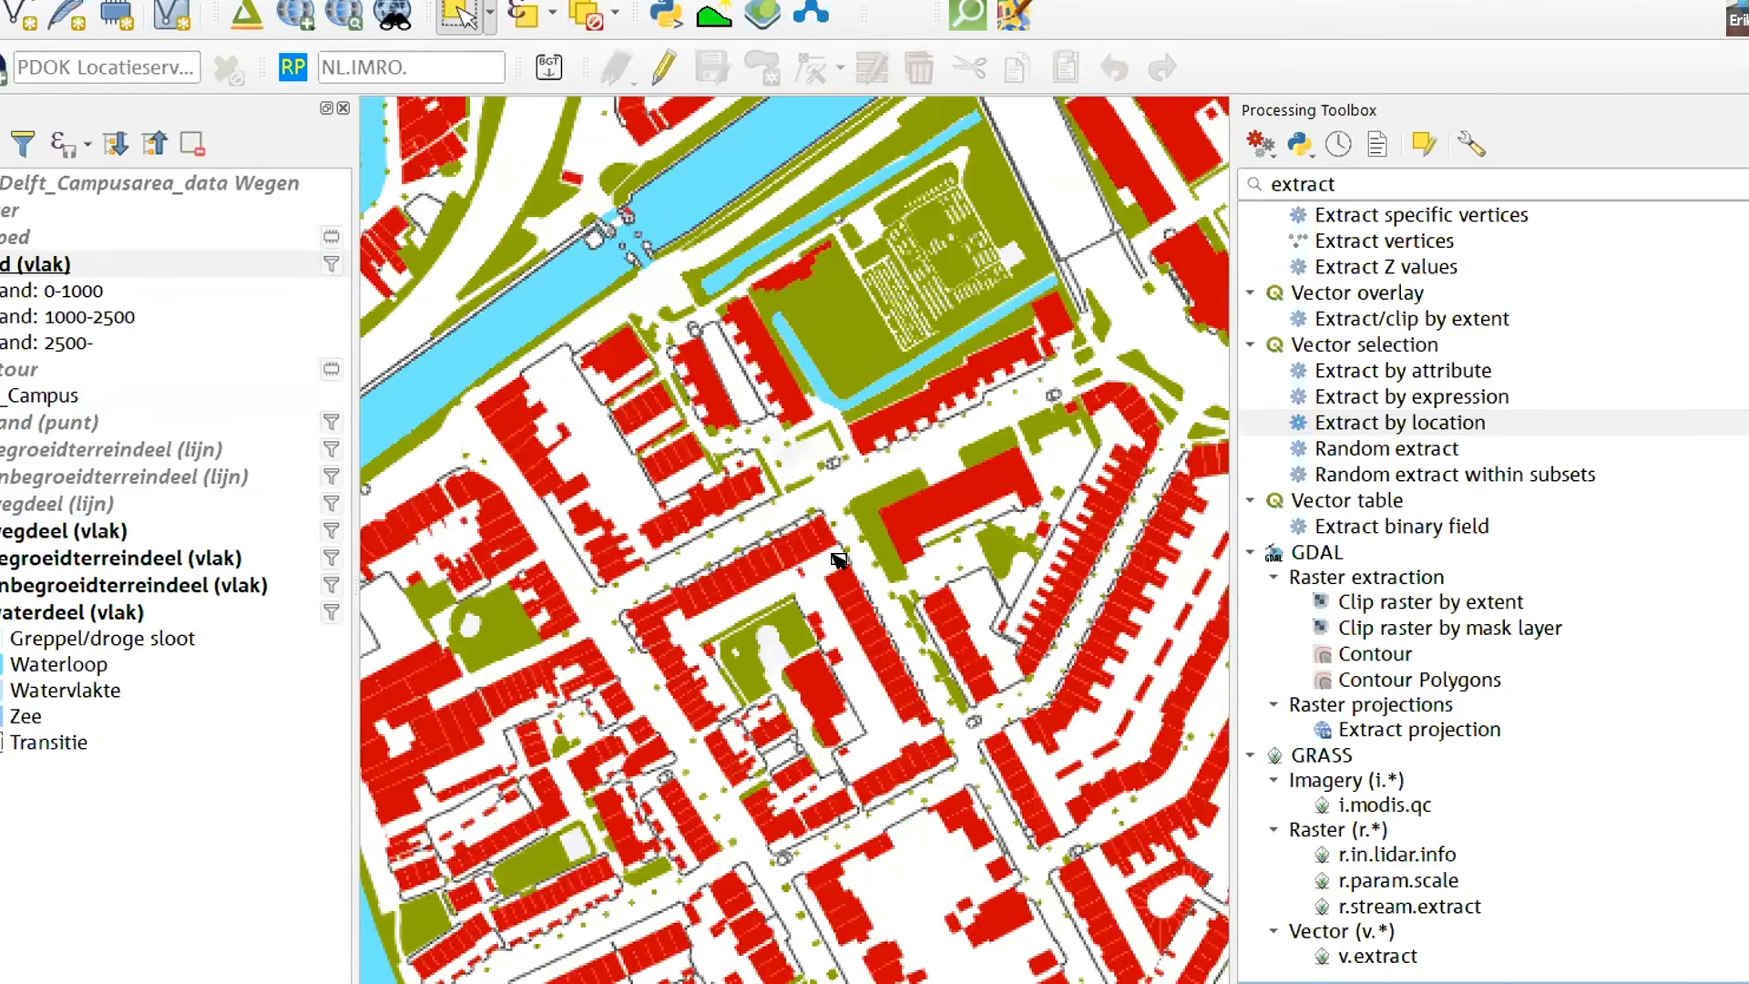
- Select the pand (vlak) buildings around the street junction south of the canal with a rectangle
click(451, 18)
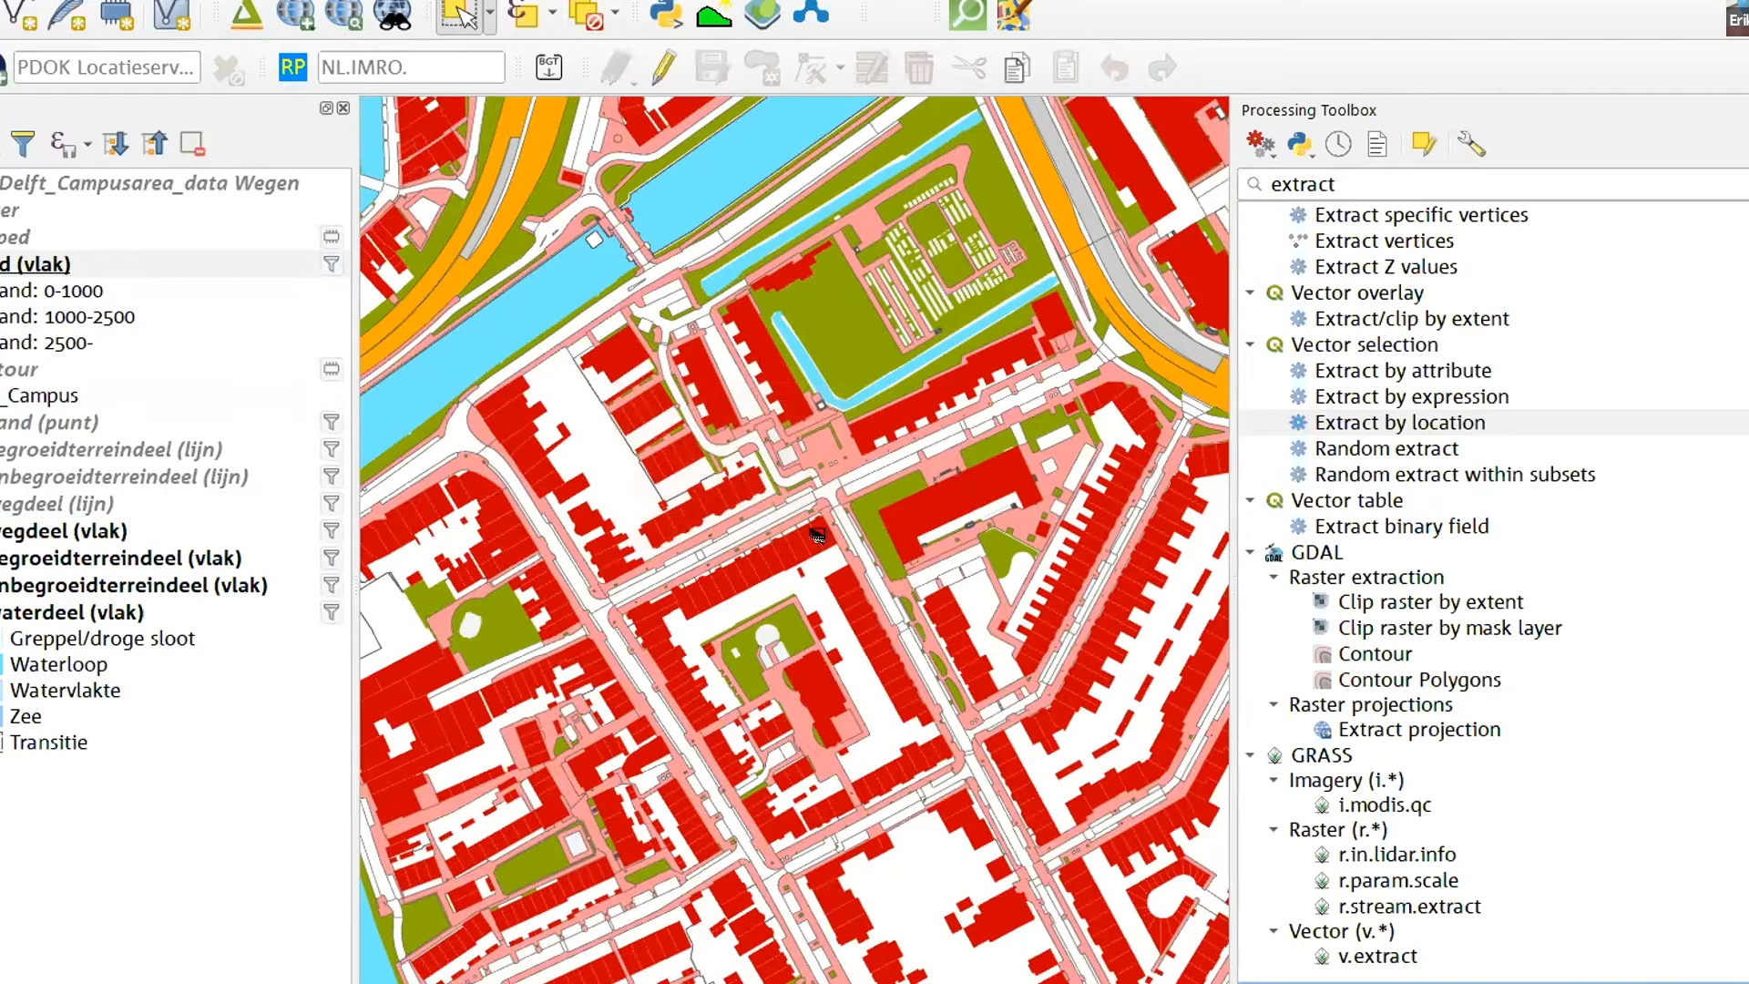
scroll(817, 536, down, 1)
drag(709, 463, 839, 546)
scroll(817, 535, up, 1)
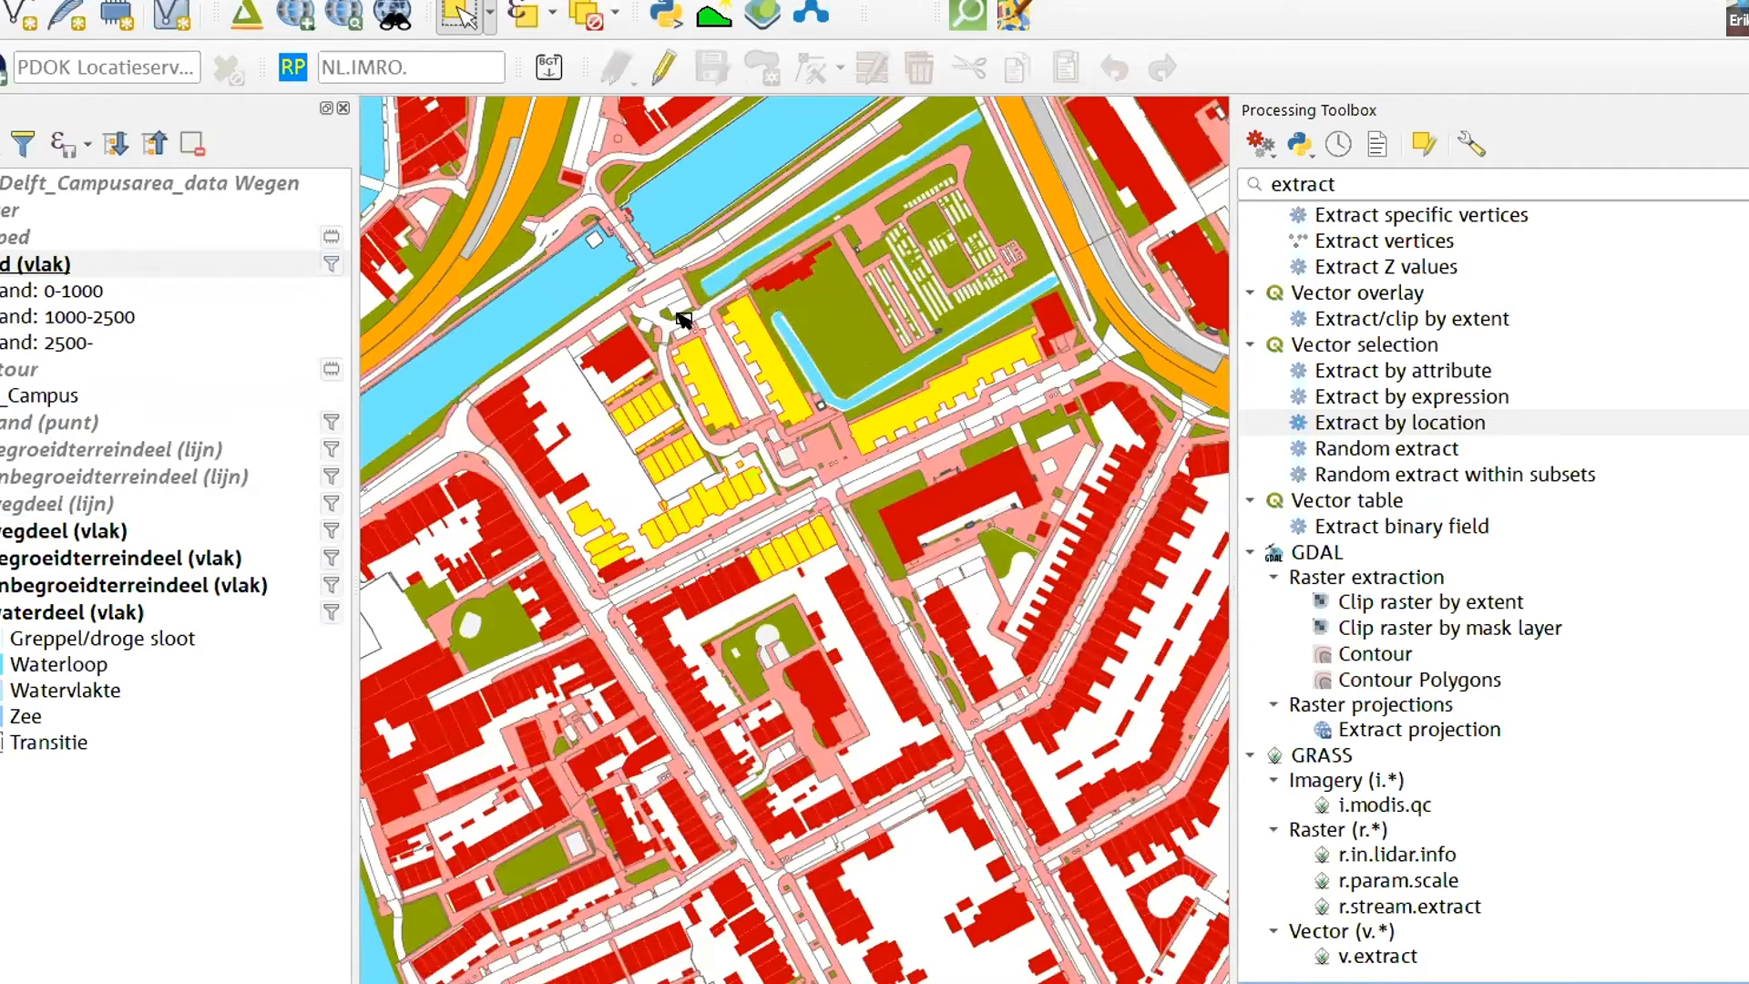
- Replace the selection with the housing blocks farther southeast and pick the Extract by expression algorithm
click(815, 415)
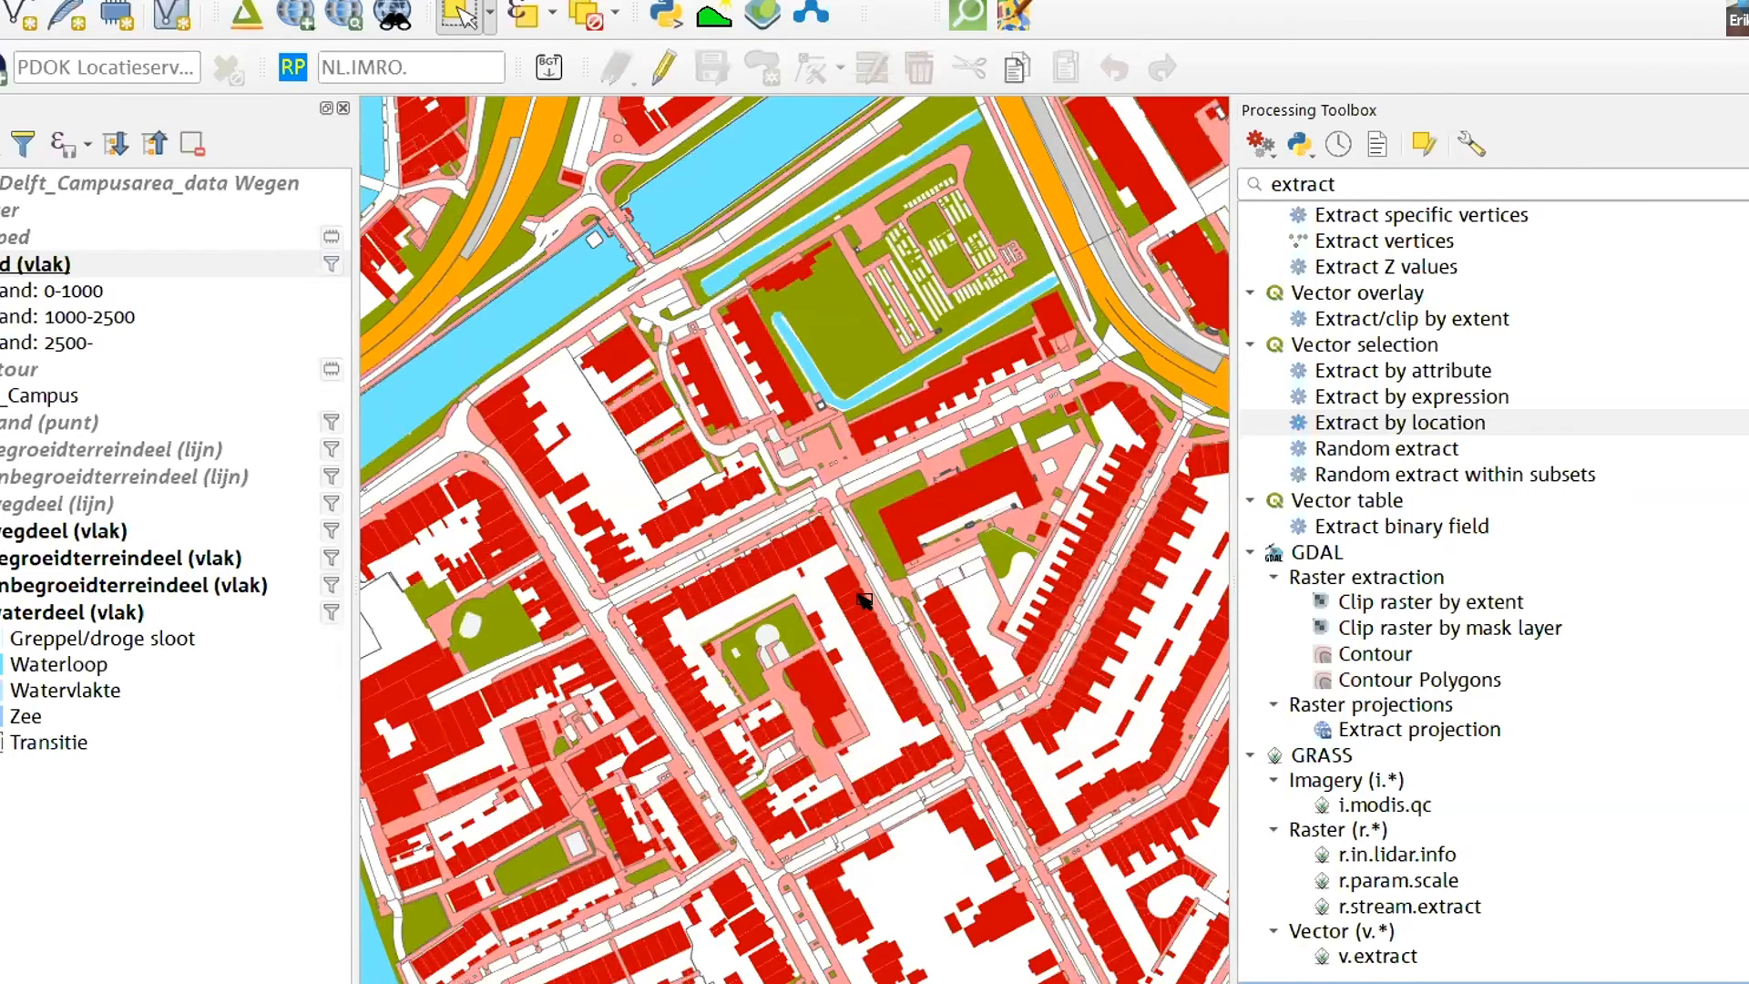
scroll(863, 599, down, 1)
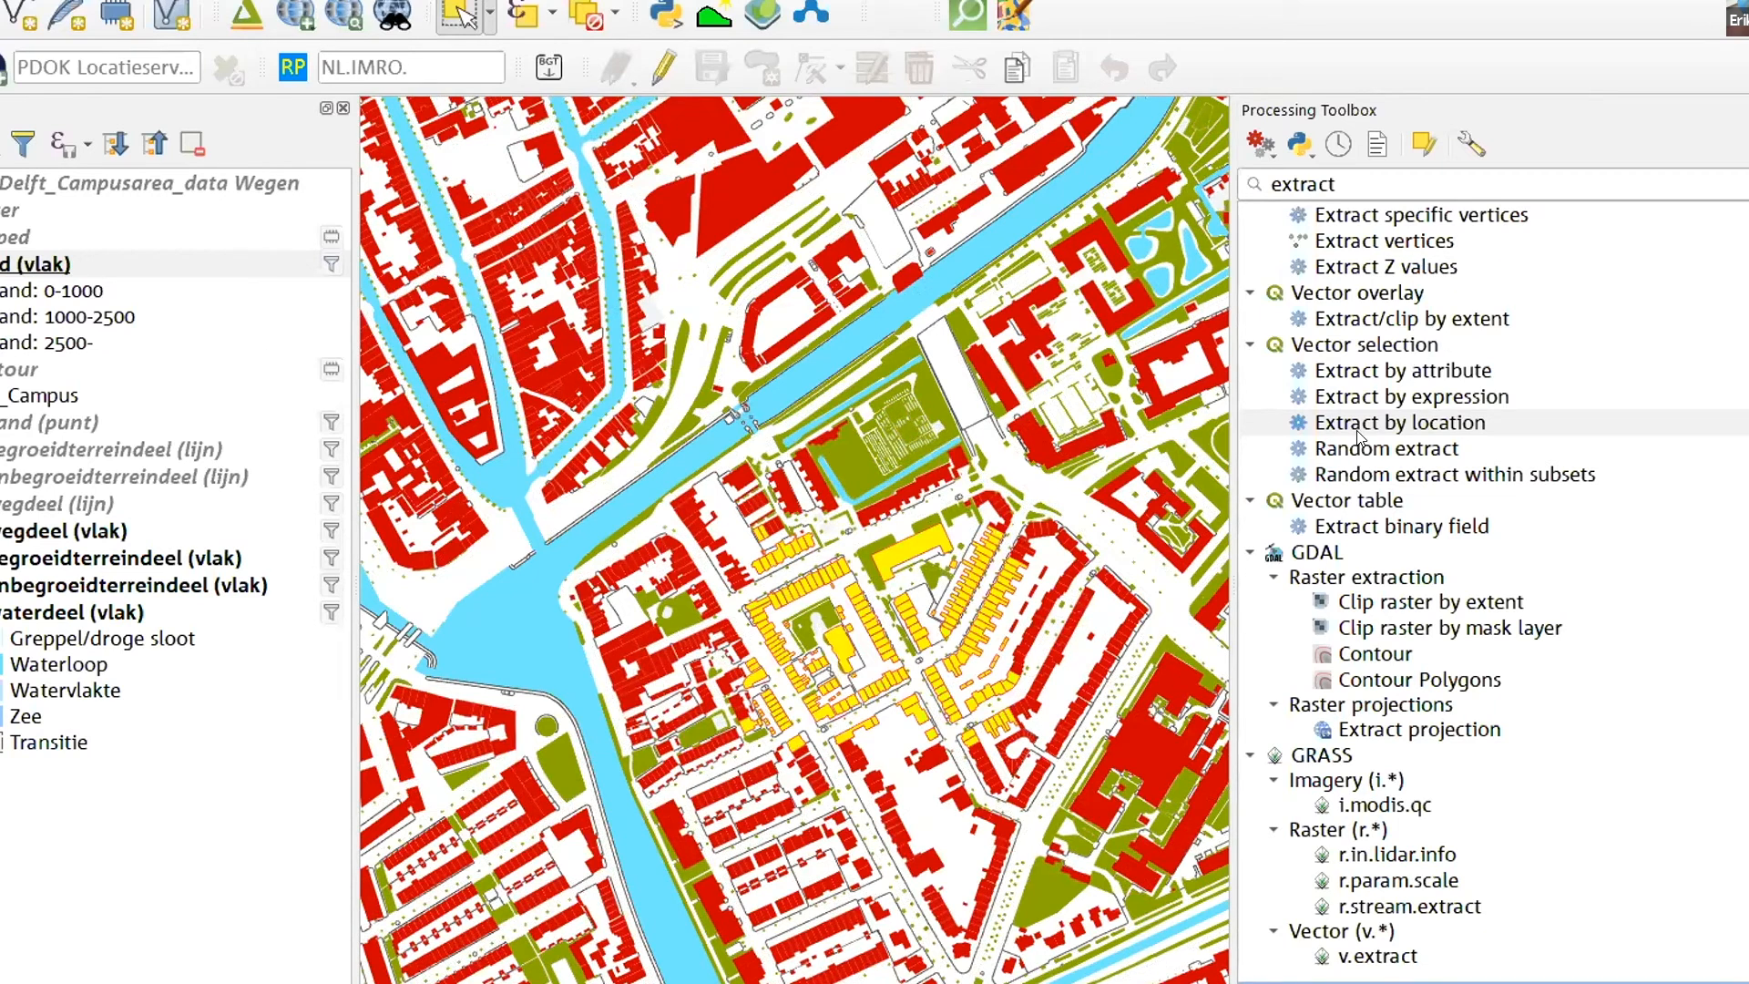
click(1376, 399)
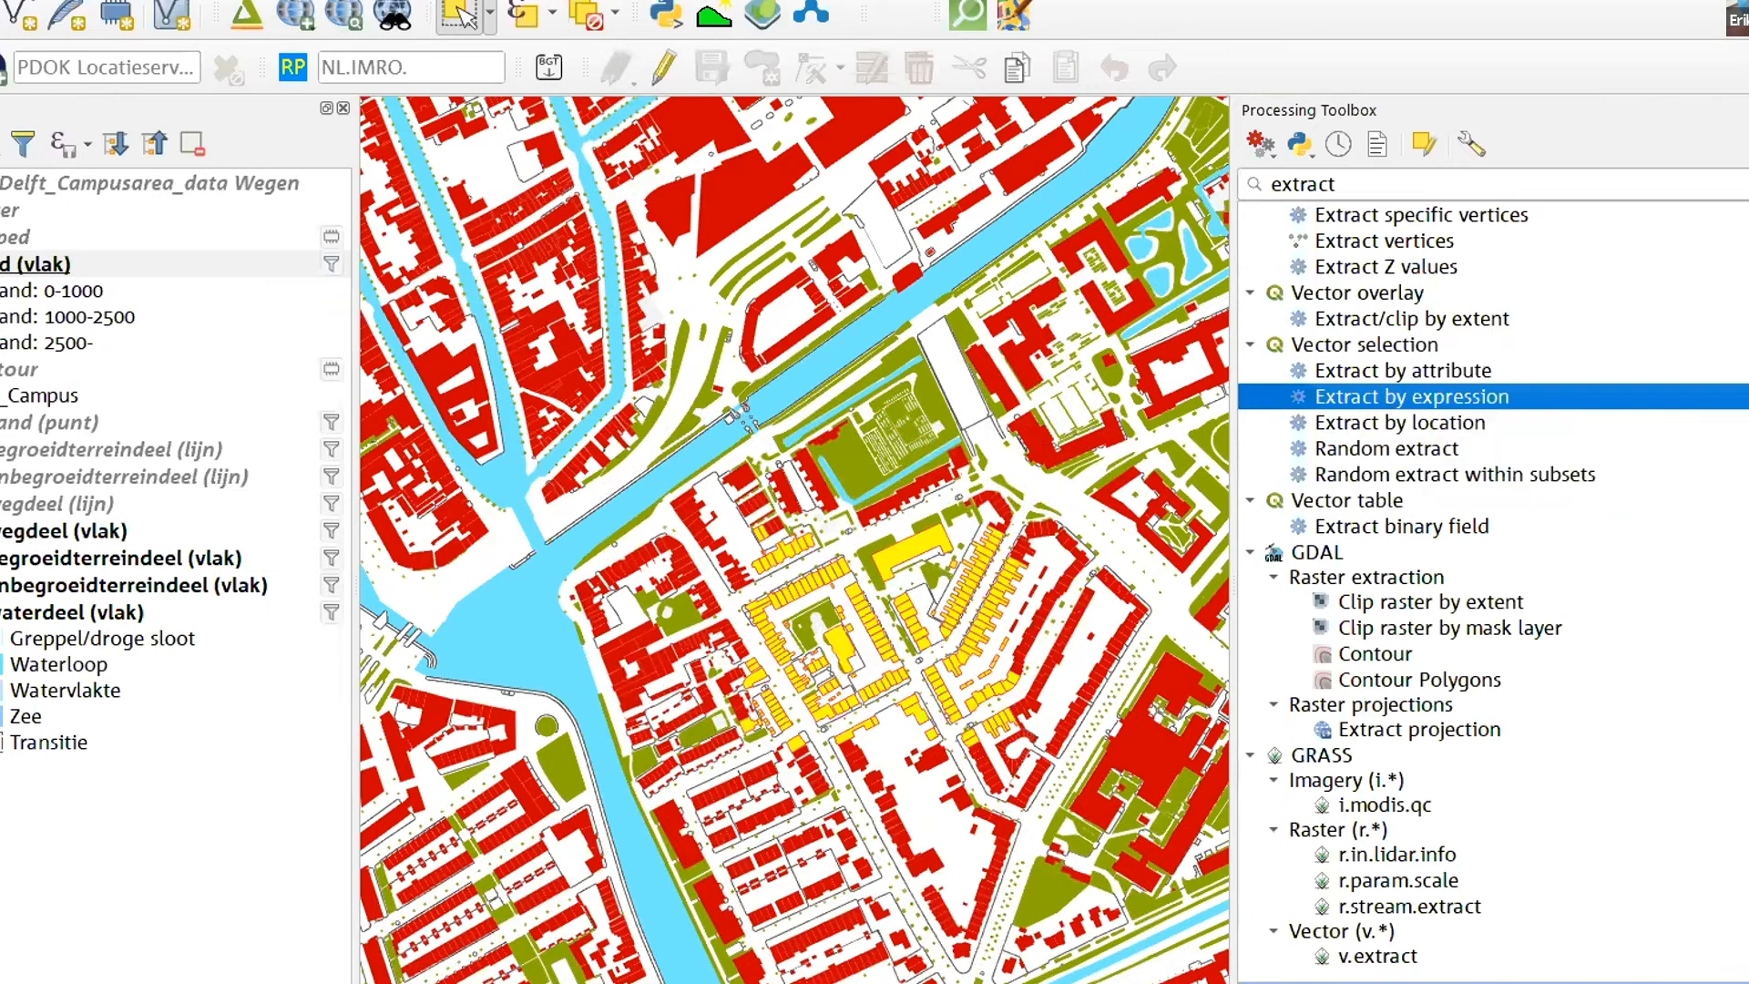
- Show the contour layer over the buildings, make it the active layer and clear the selected buildings
click(0, 369)
click(585, 18)
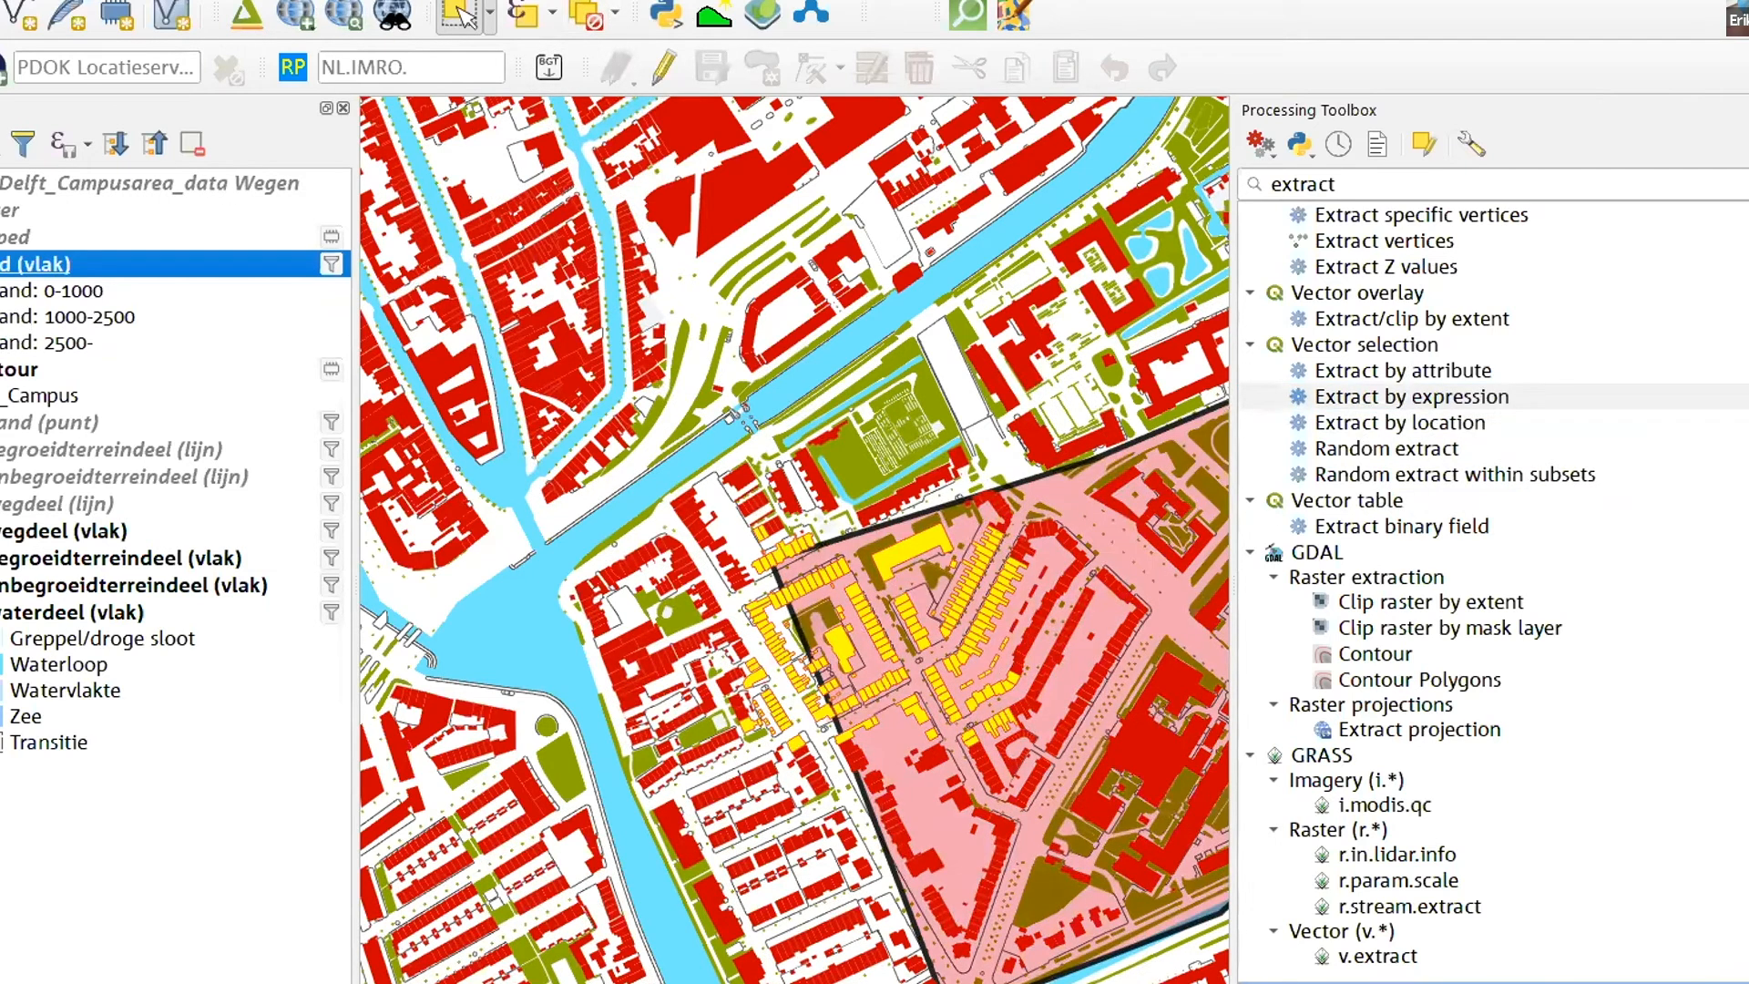
click(2, 368)
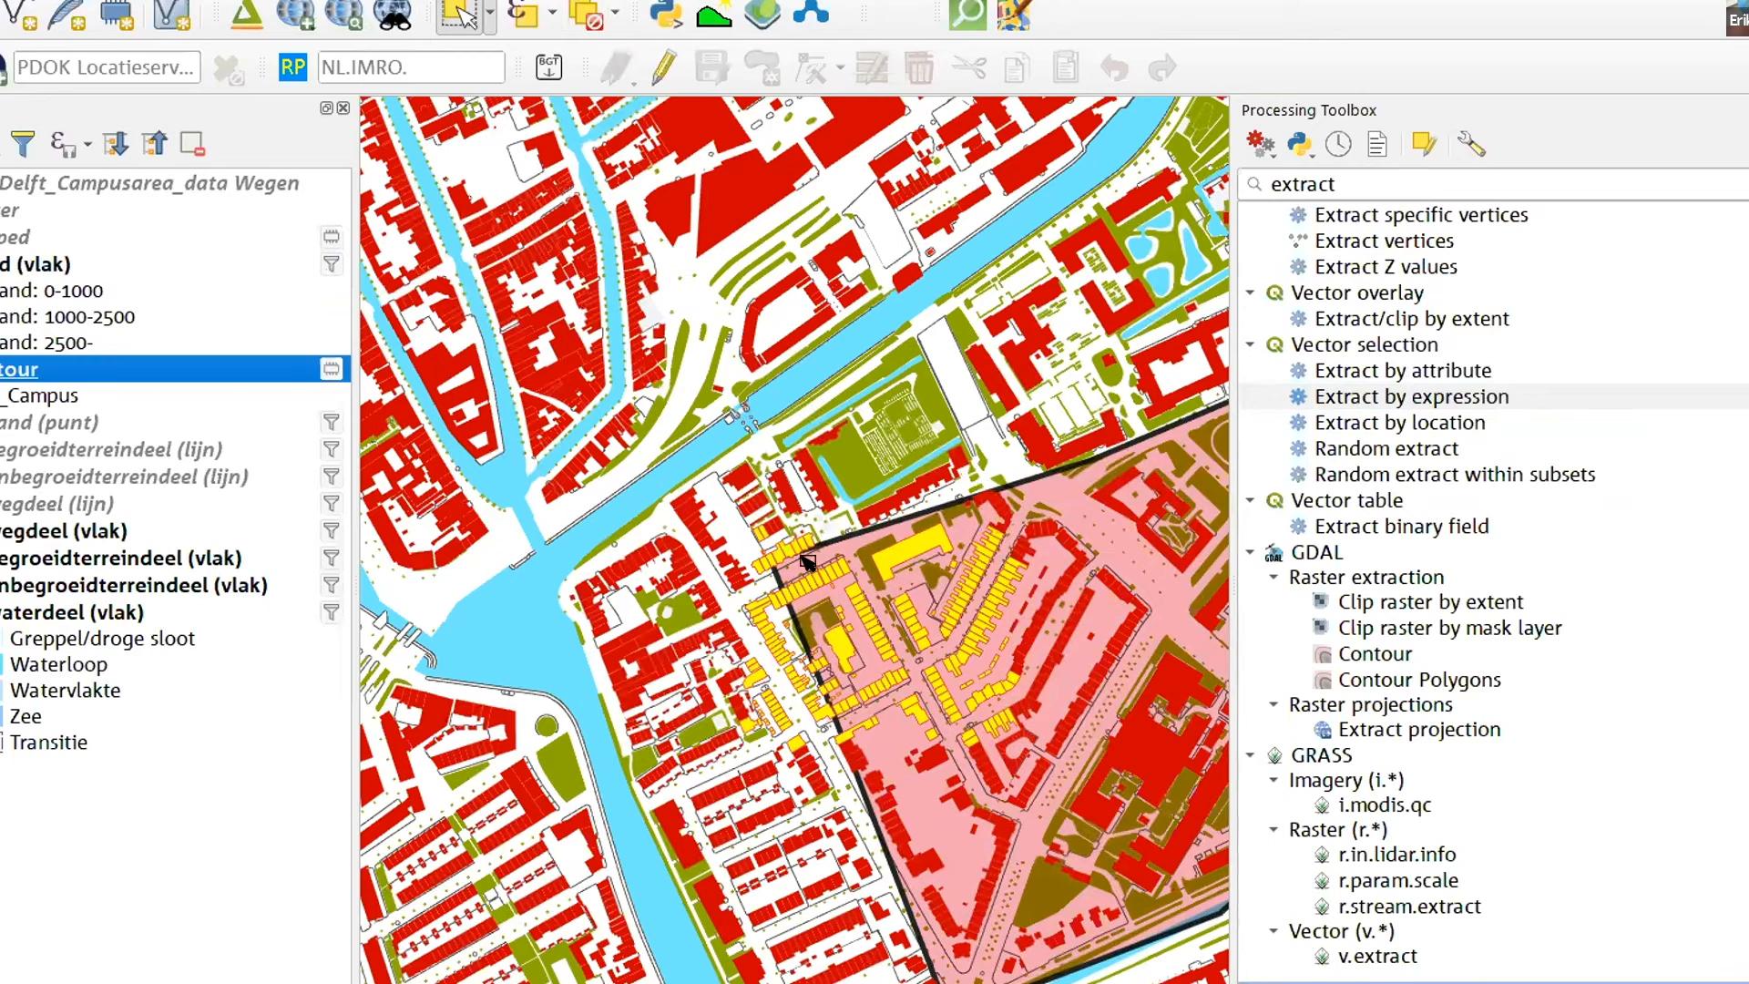
scroll(802, 556, up, 1)
scroll(803, 573, down, 1)
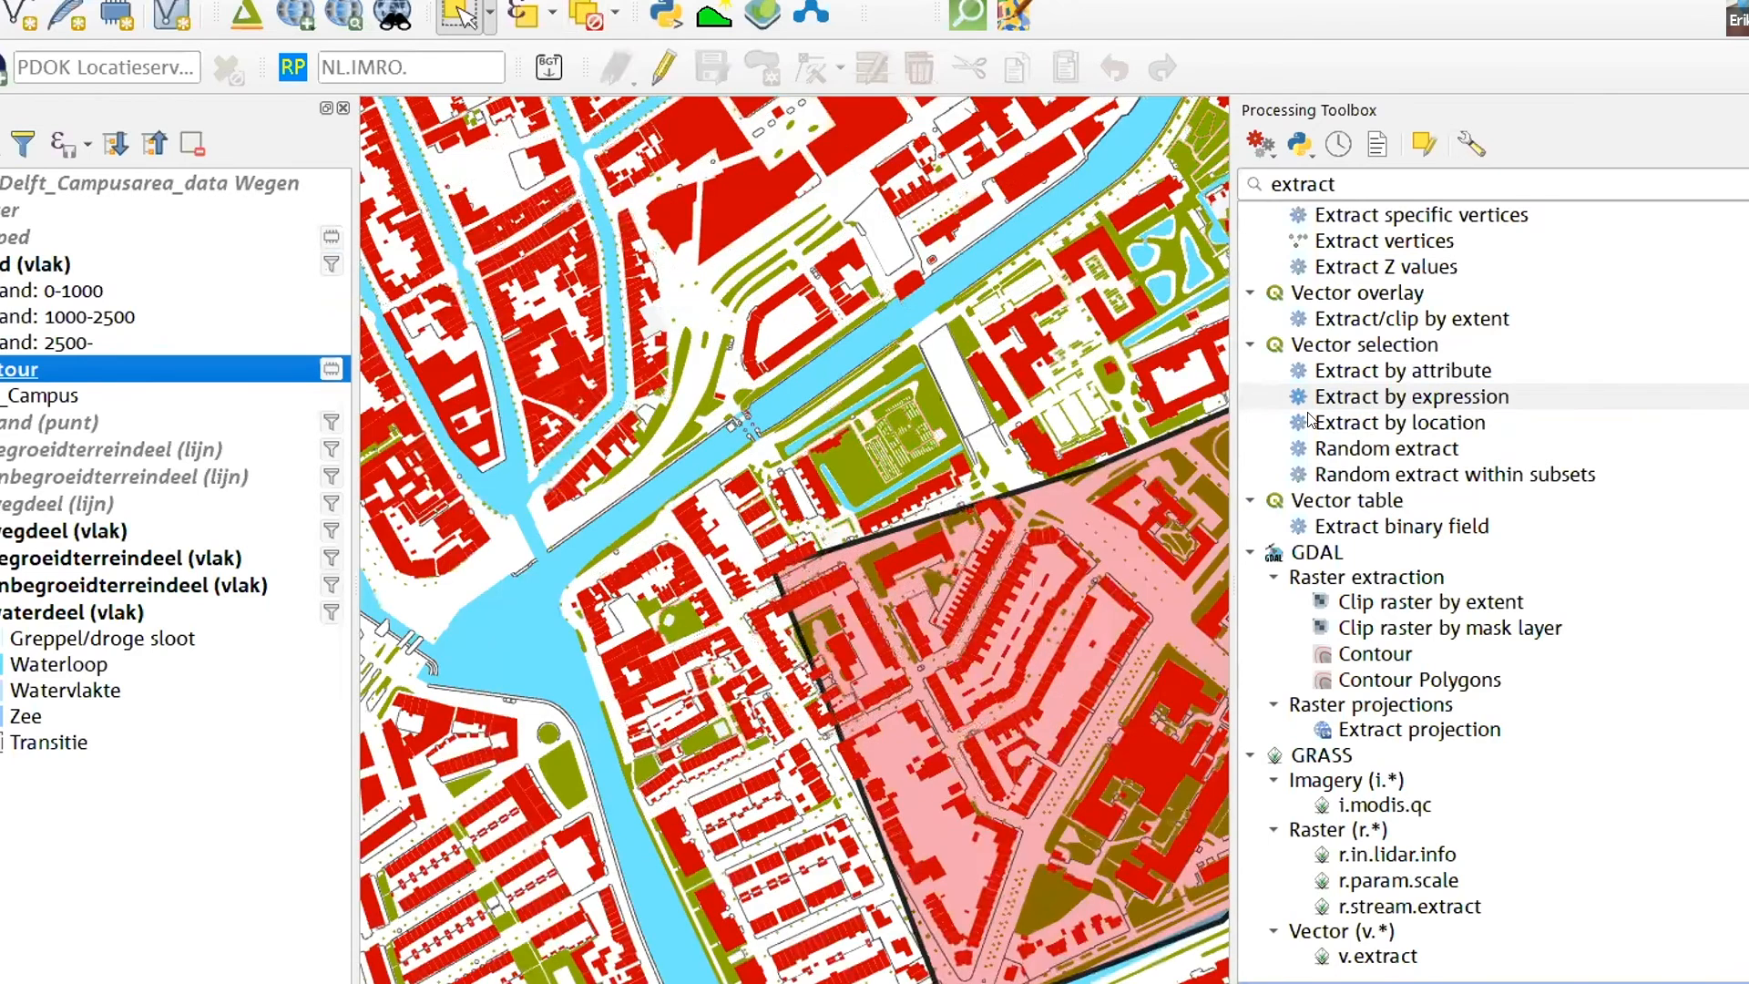
- Open the Extract by location algorithm and choose pand (vlak) as the layer to extract features from
click(1383, 426)
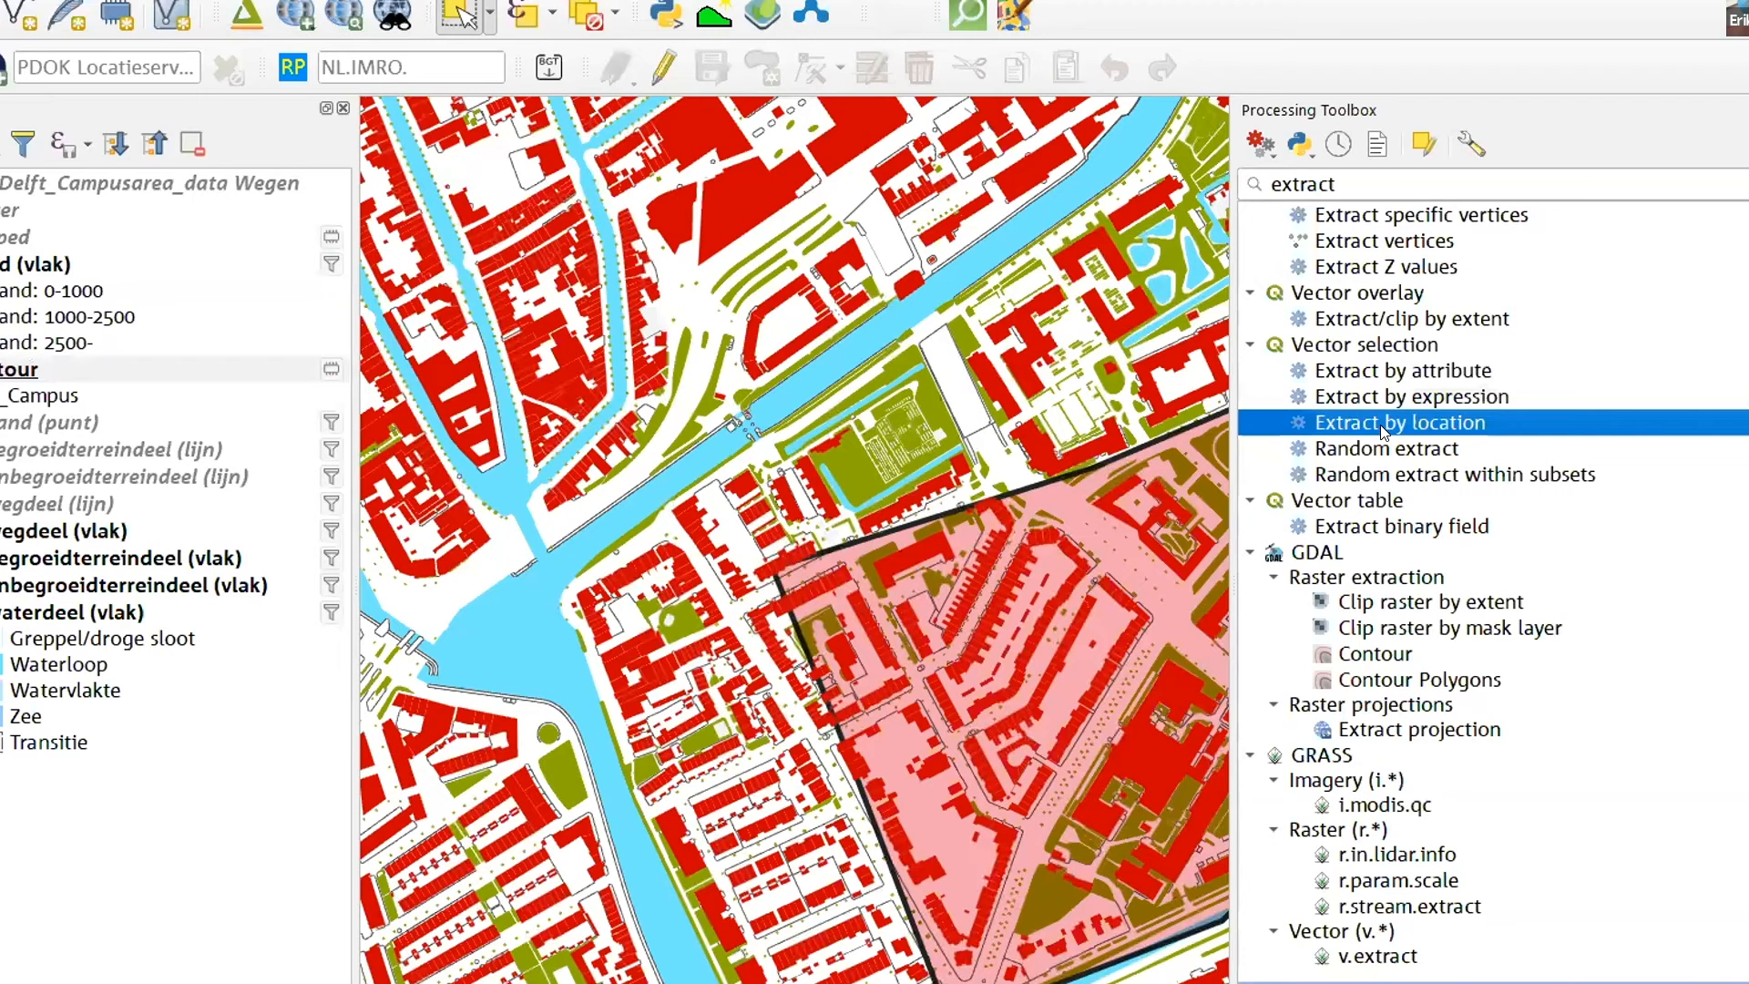
double_click(1383, 427)
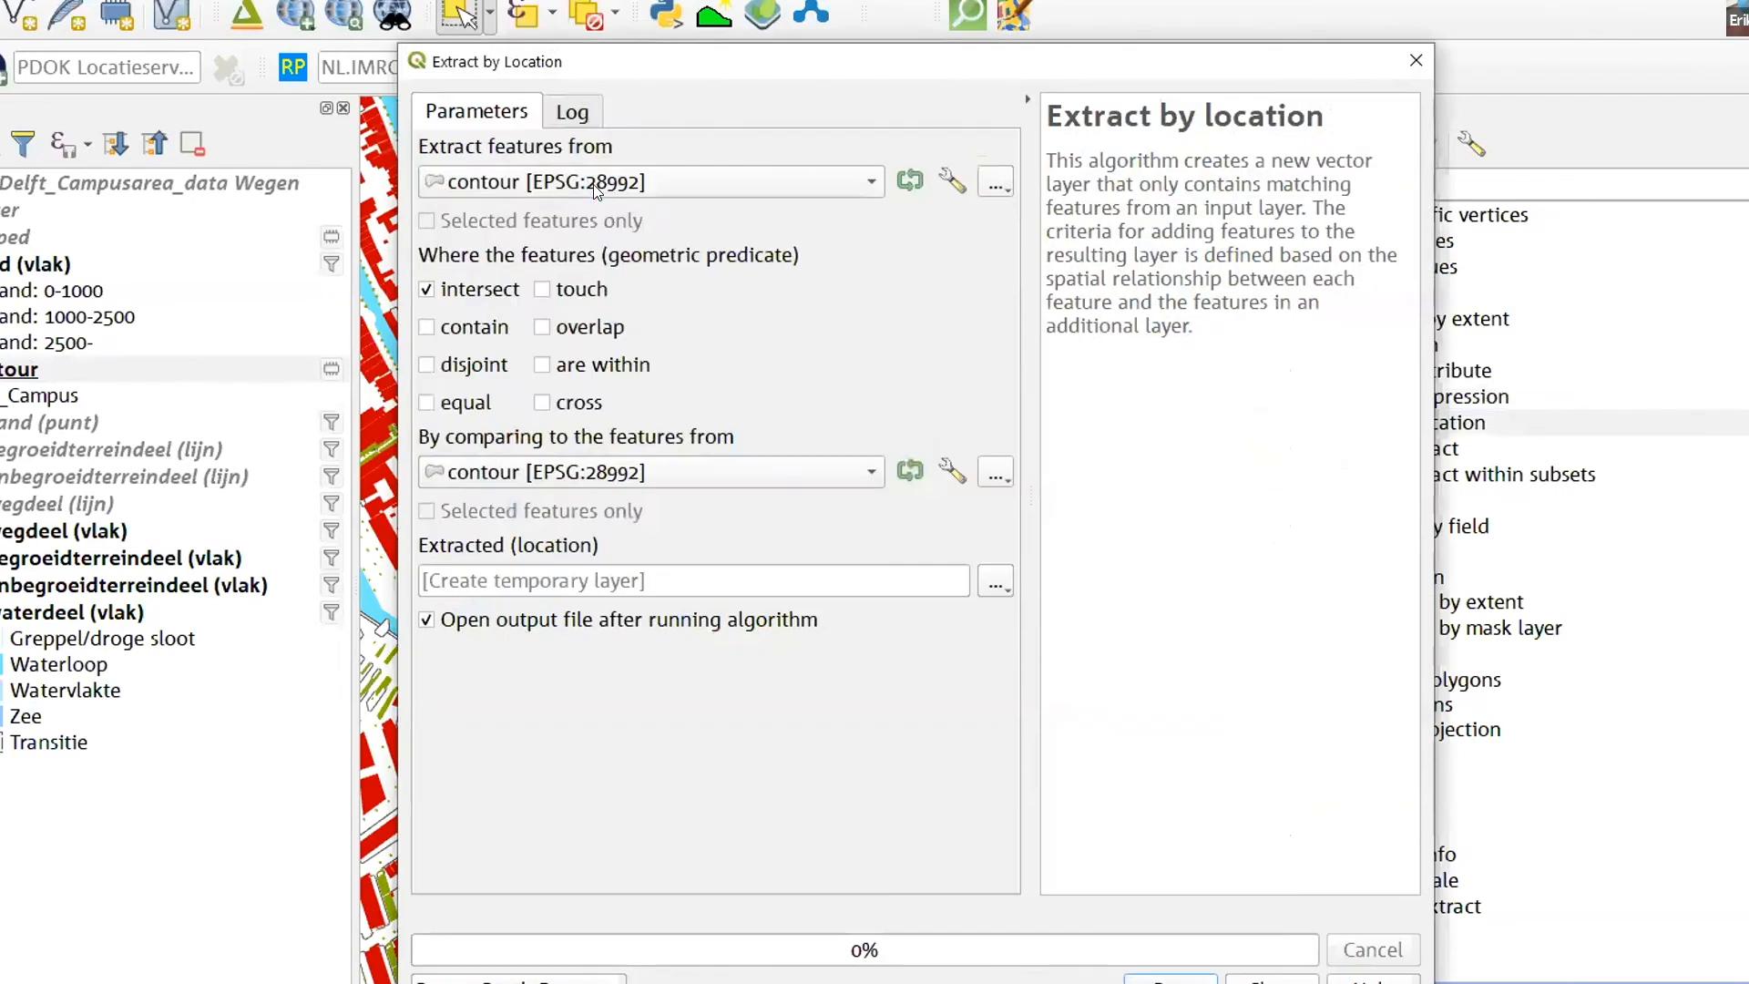
click(587, 180)
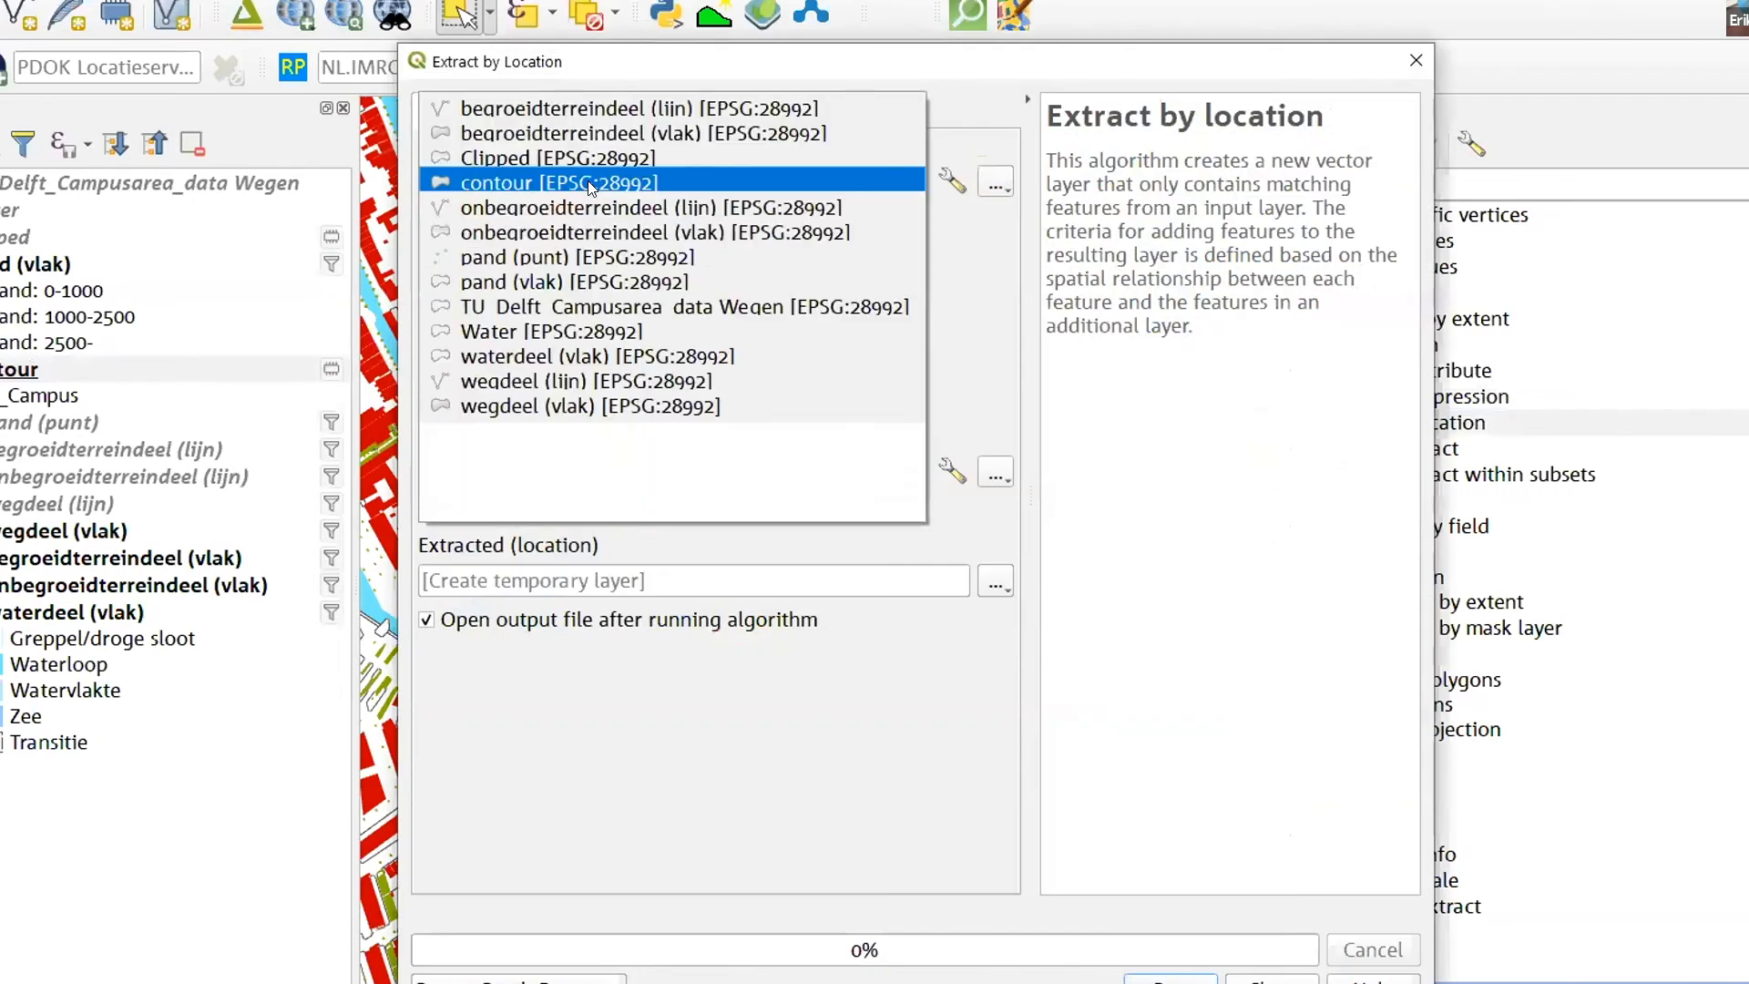
click(562, 282)
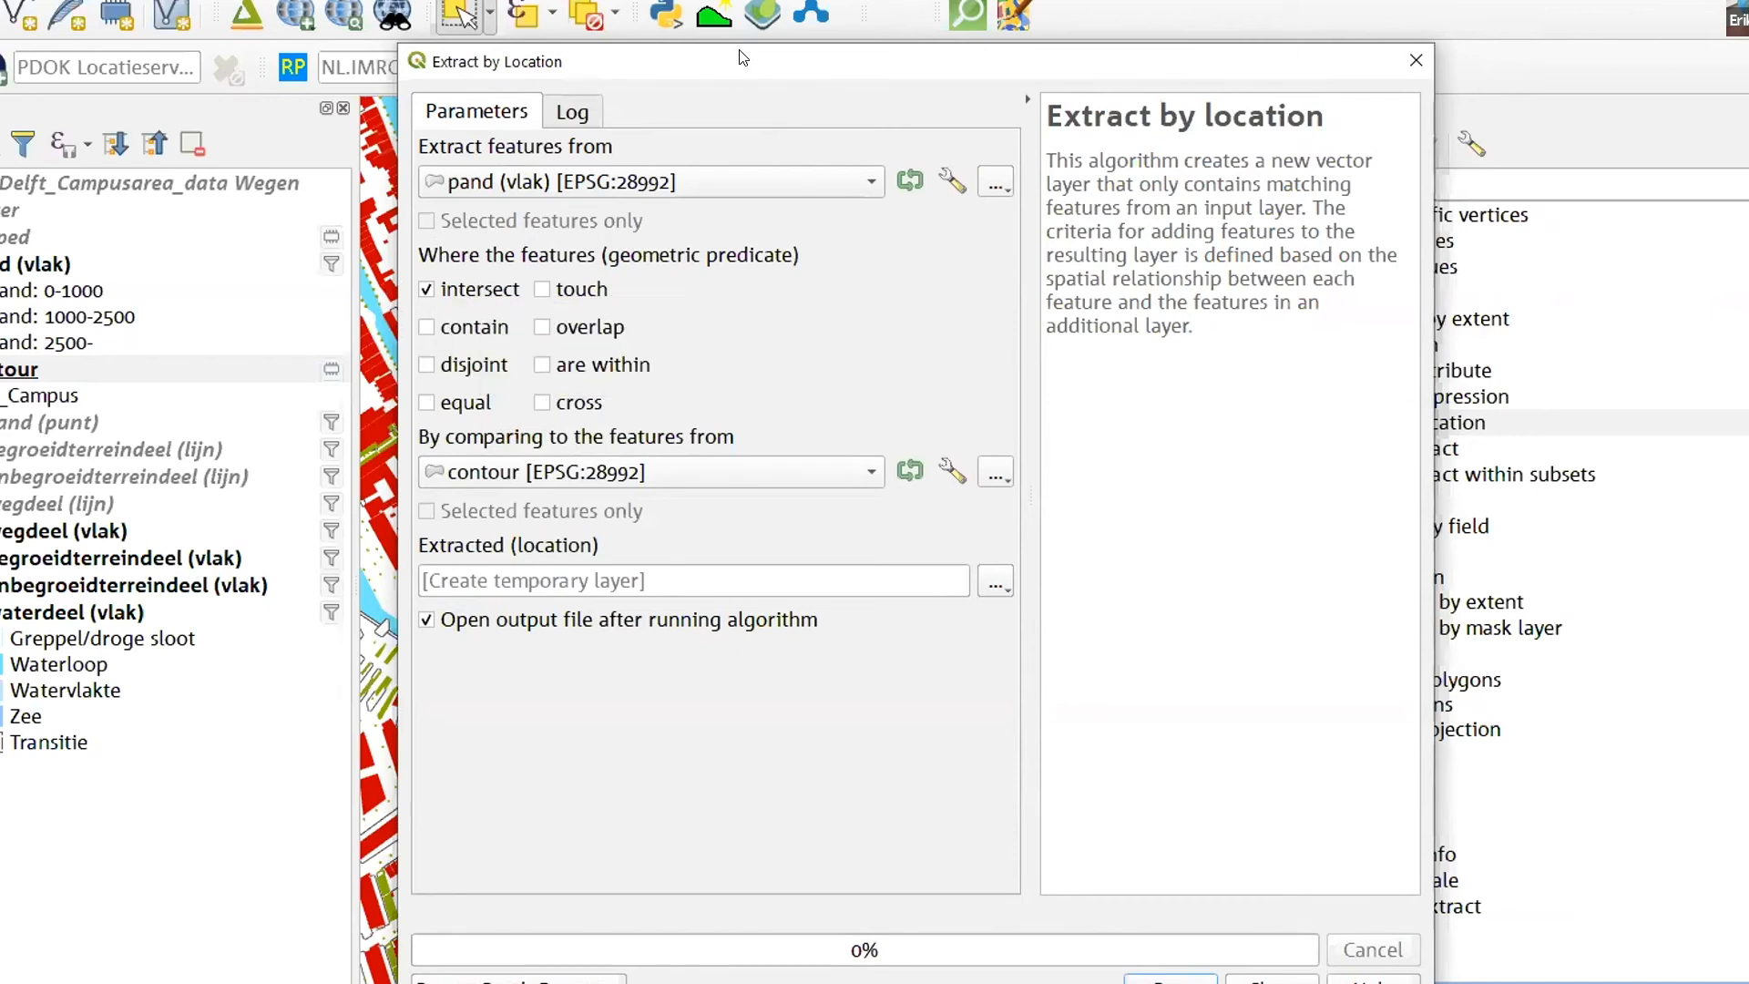
- Try the are within and disjoint predicates for the buildings along the contour's edge and restore intersect
drag(672, 61, 1401, 39)
scroll(861, 578, up, 2)
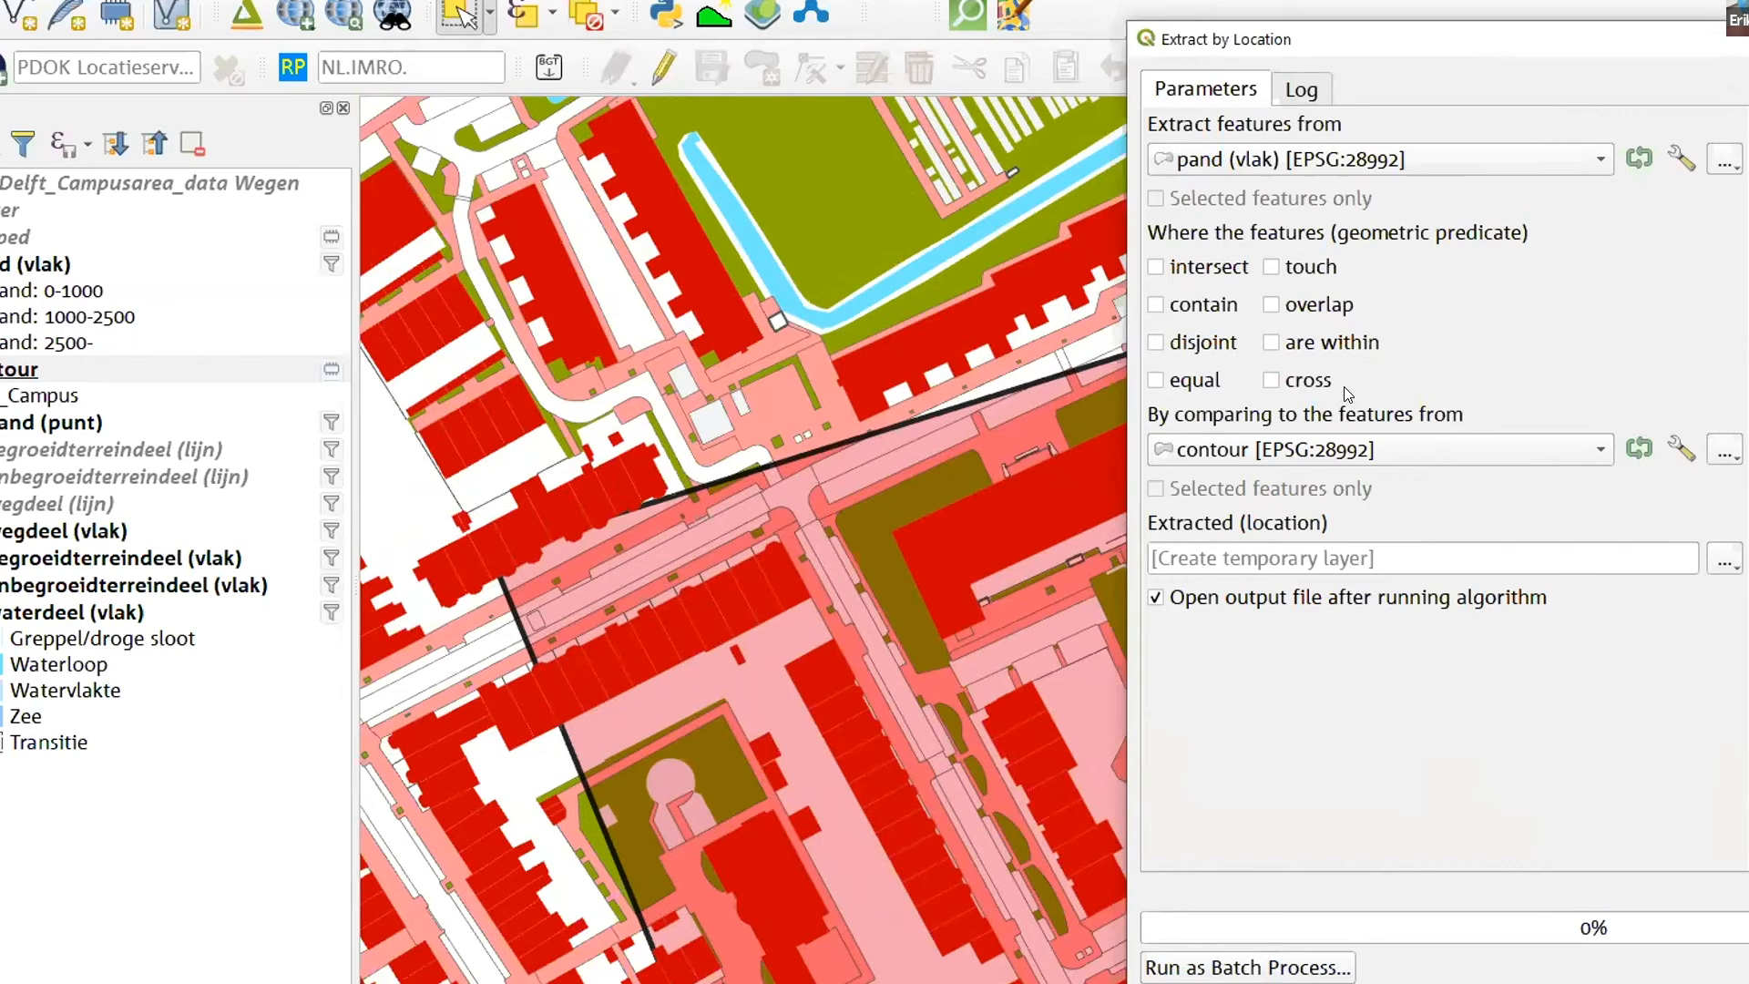
click(1272, 344)
click(1207, 343)
scroll(779, 409, down, 2)
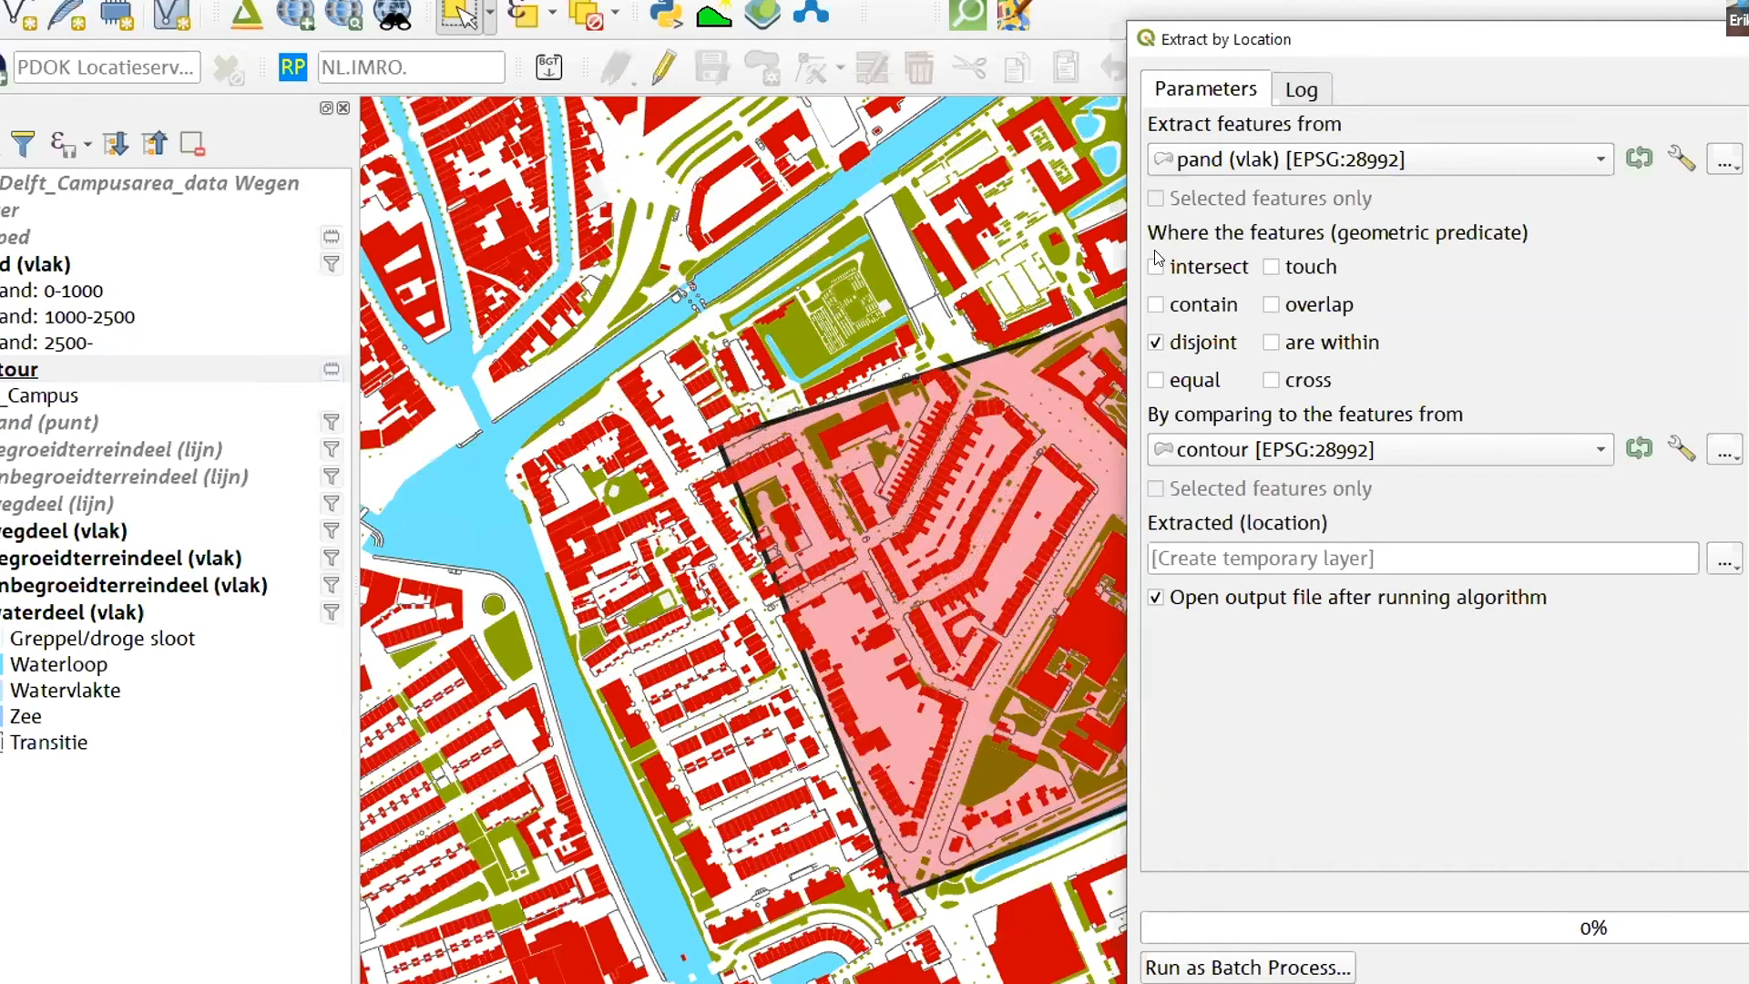
click(1155, 341)
- Extract the pand (vlak) buildings that intersect the contour into a temporary layer and close the dialog
drag(1404, 31, 840, 0)
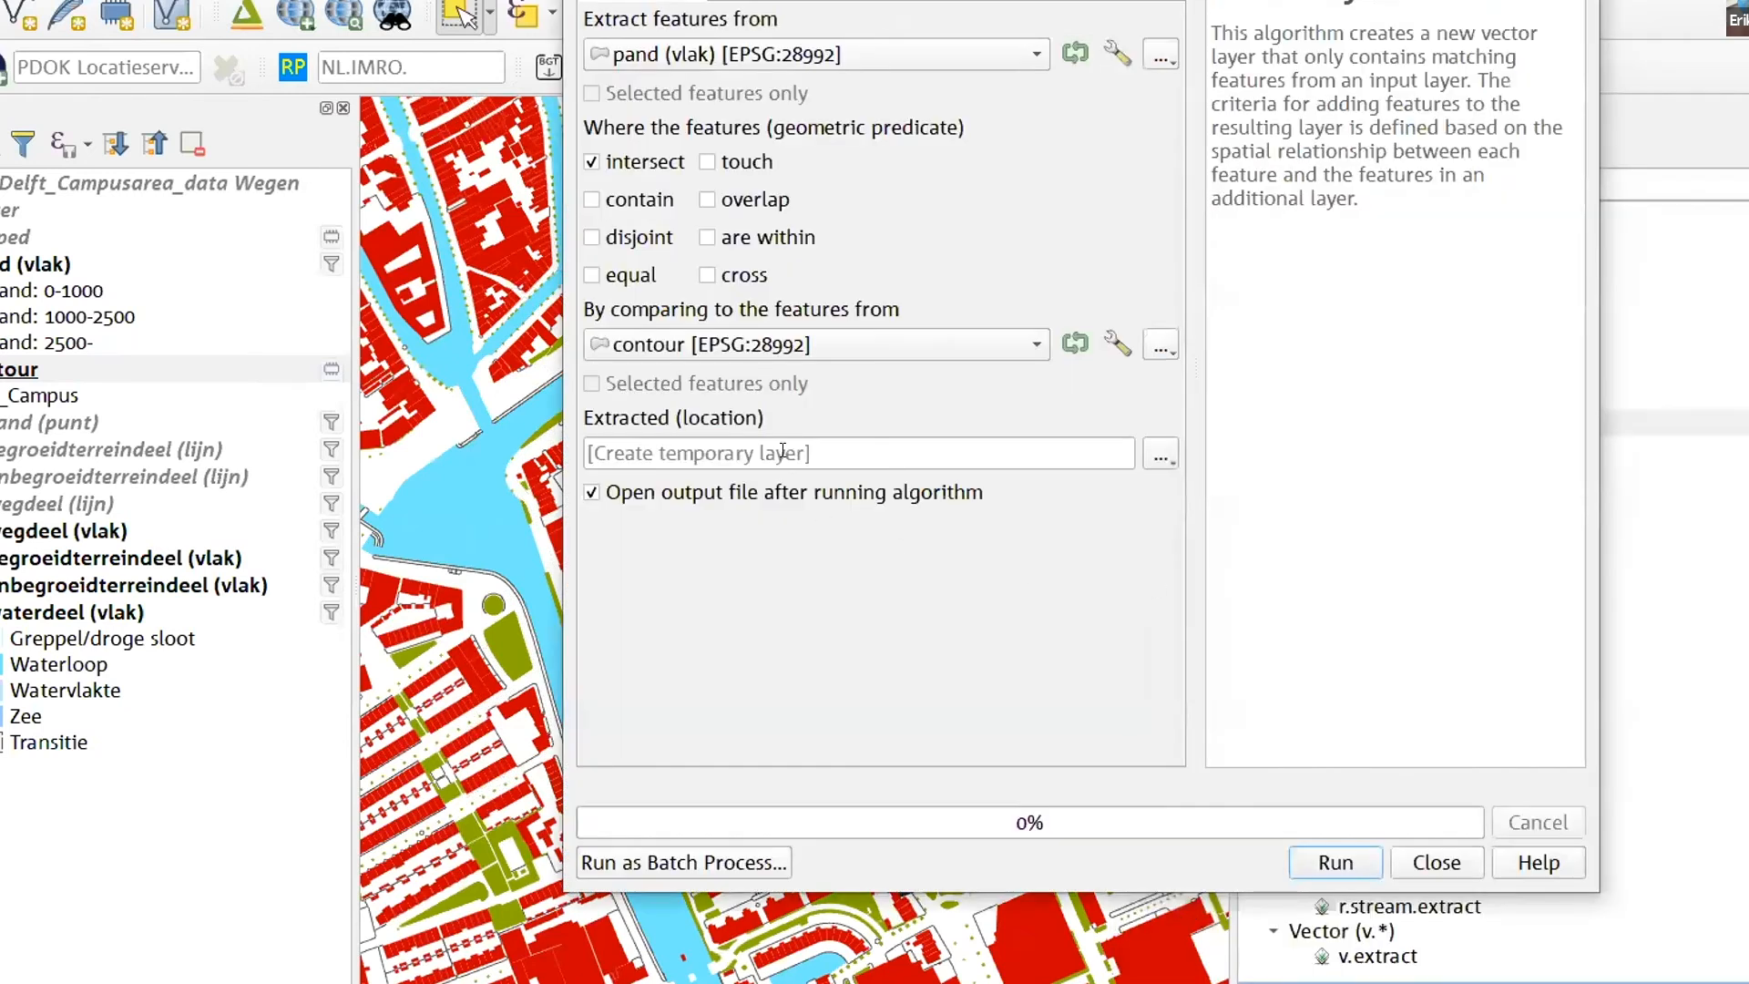
click(1337, 859)
click(1418, 862)
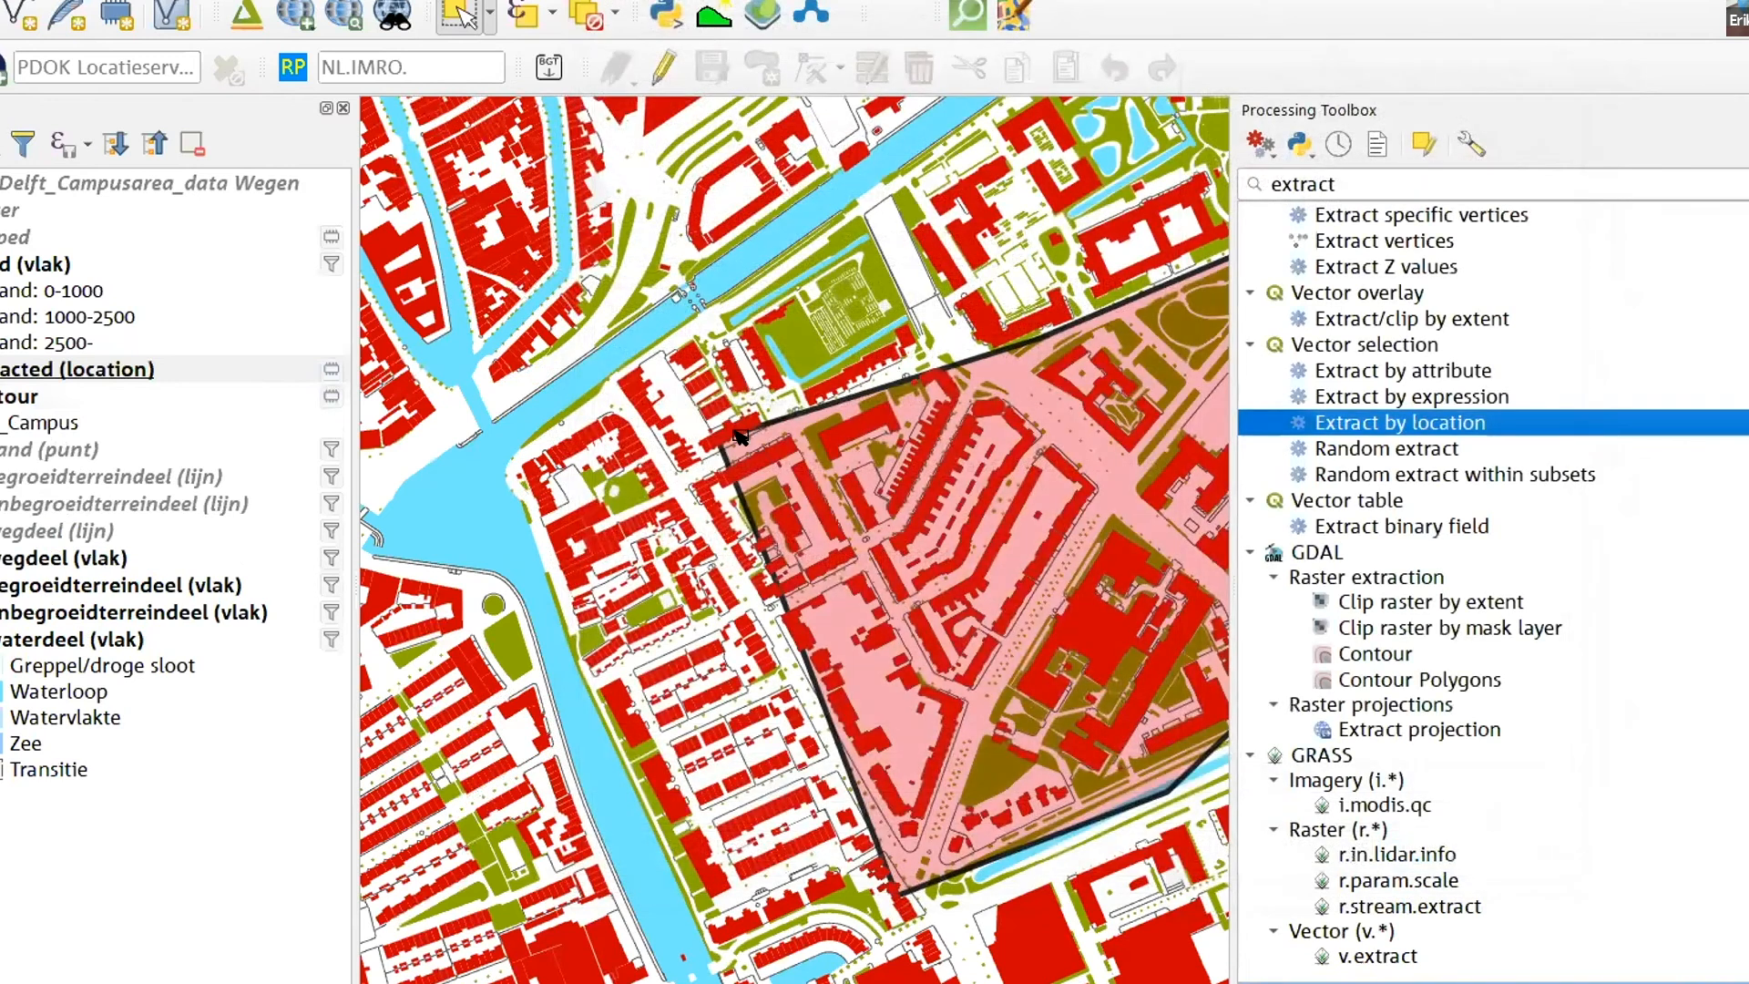
- Move the extracted layer above pand (vlak) in the layer order and check the buildings along the contour's edge
scroll(728, 437, up, 1)
drag(91, 376, 132, 250)
scroll(729, 422, up, 2)
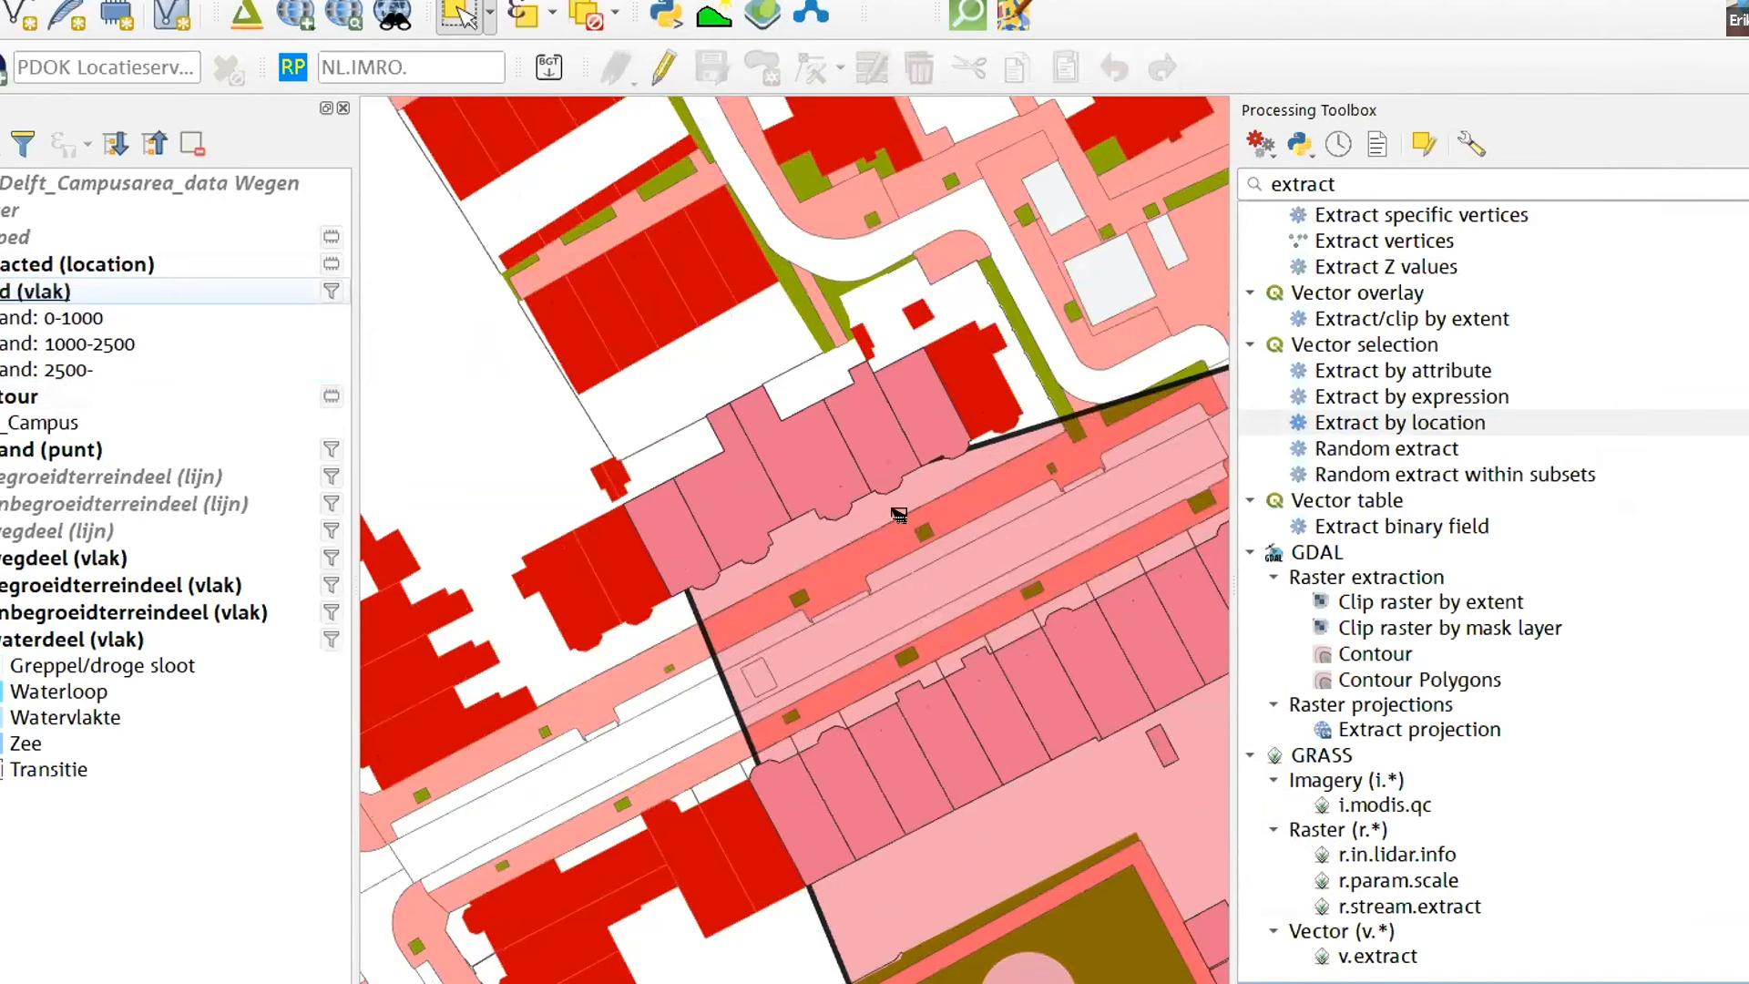
scroll(783, 489, down, 2)
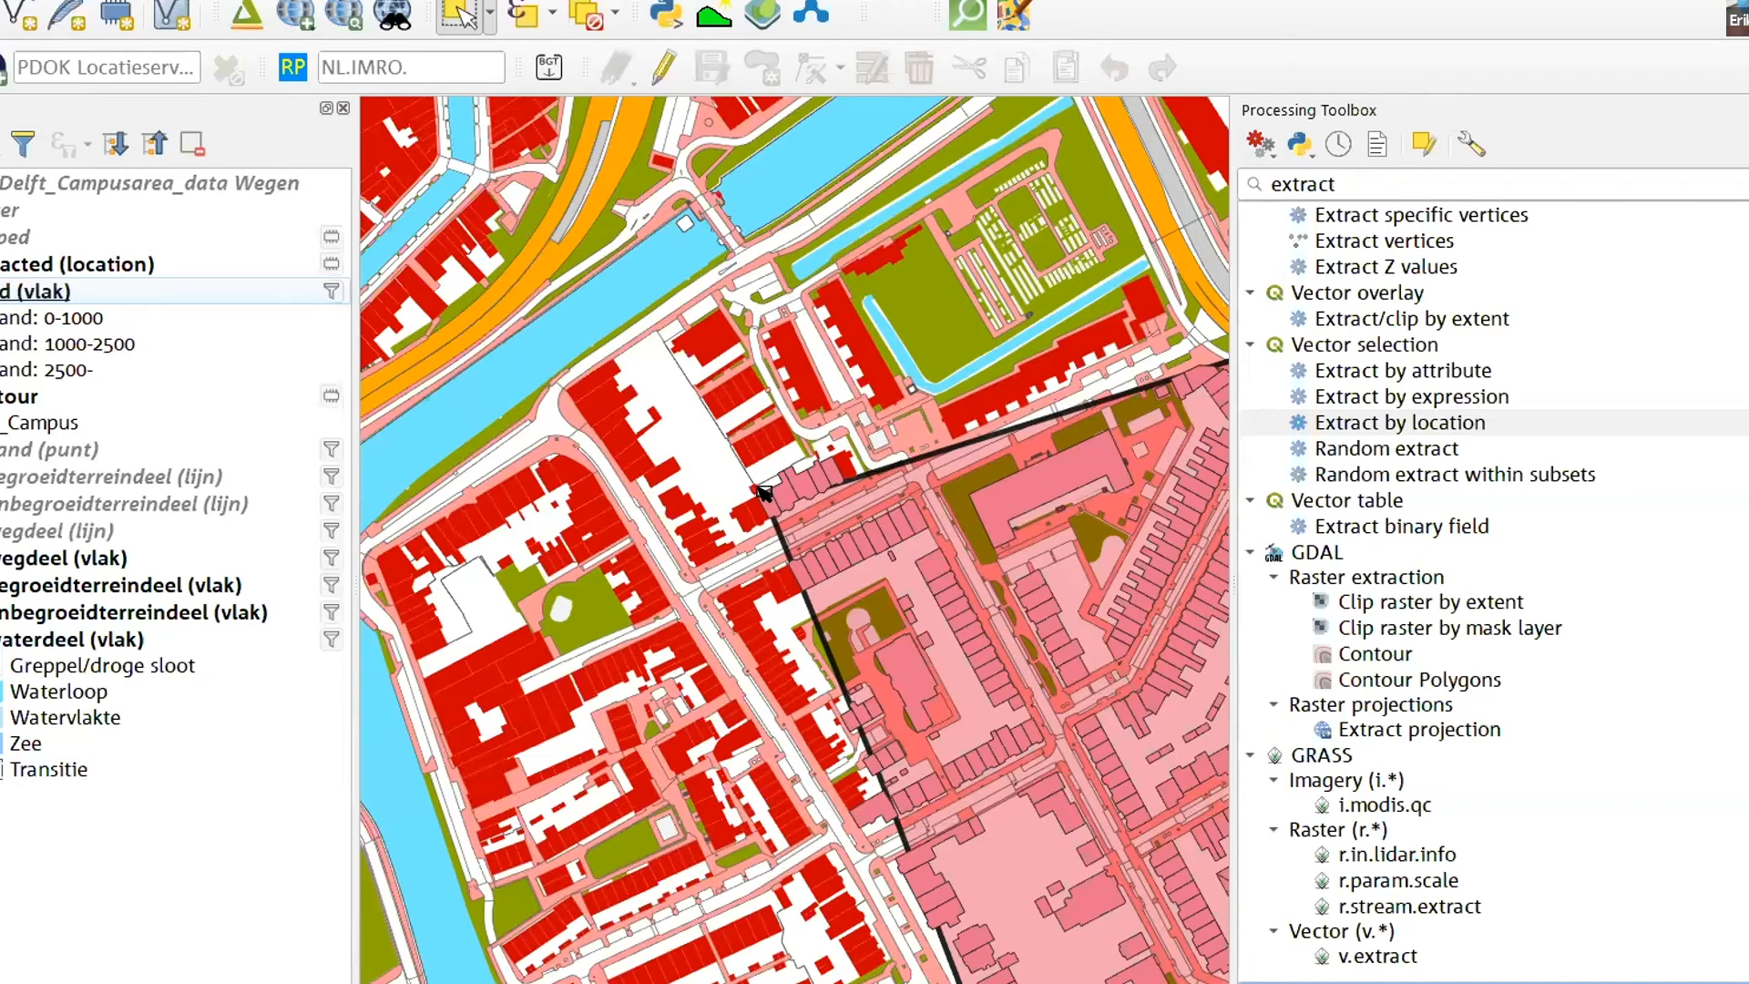
- Select the long canal polygon at the southern end of waterdeel (vlak) and examine how far it extends
scroll(701, 469, down, 3)
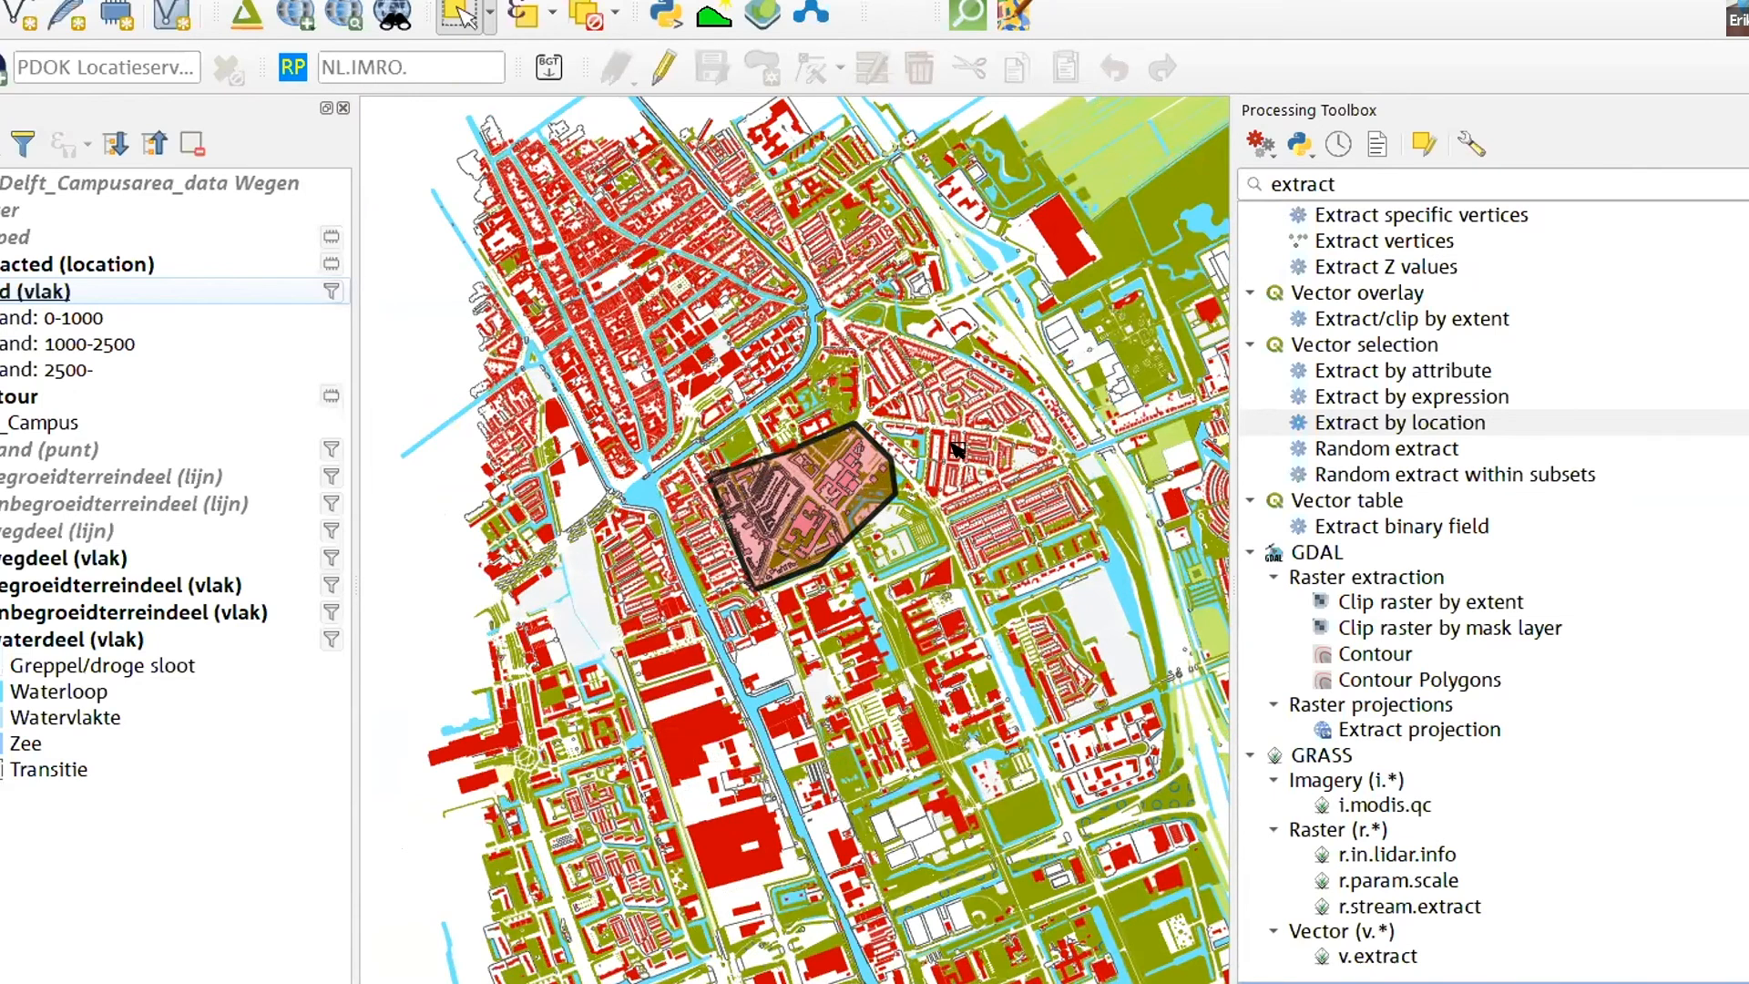
scroll(956, 451, down, 5)
scroll(949, 535, up, 3)
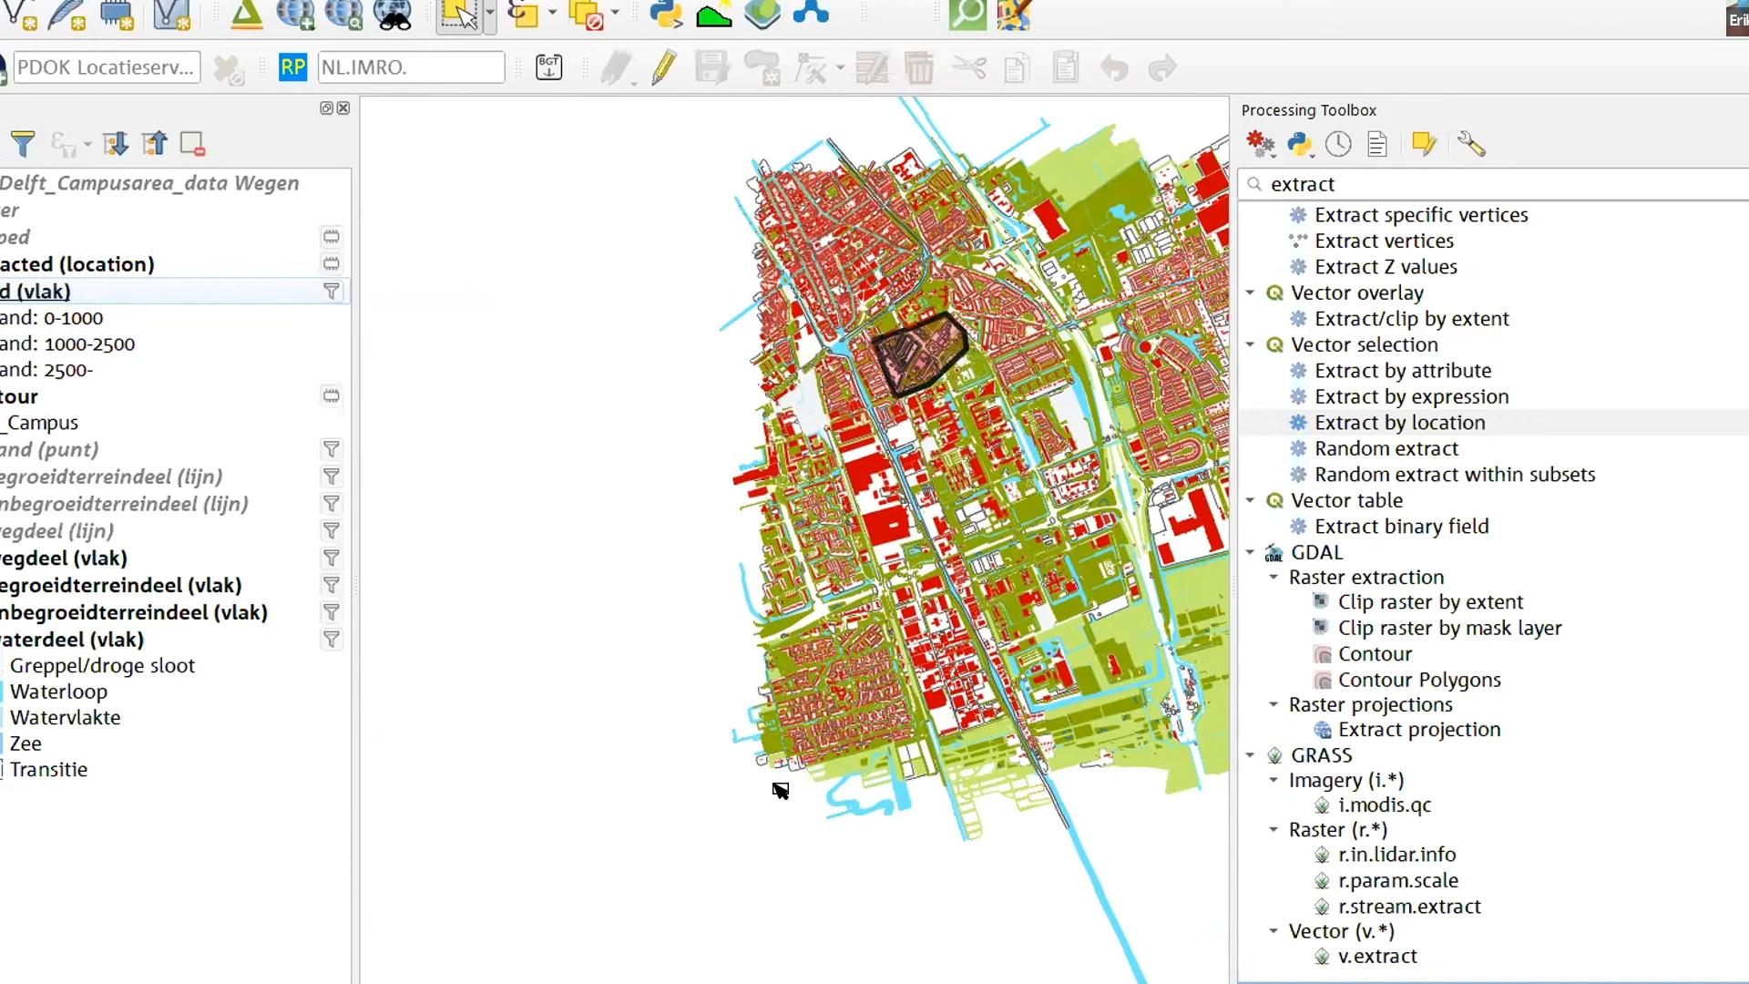
click(66, 642)
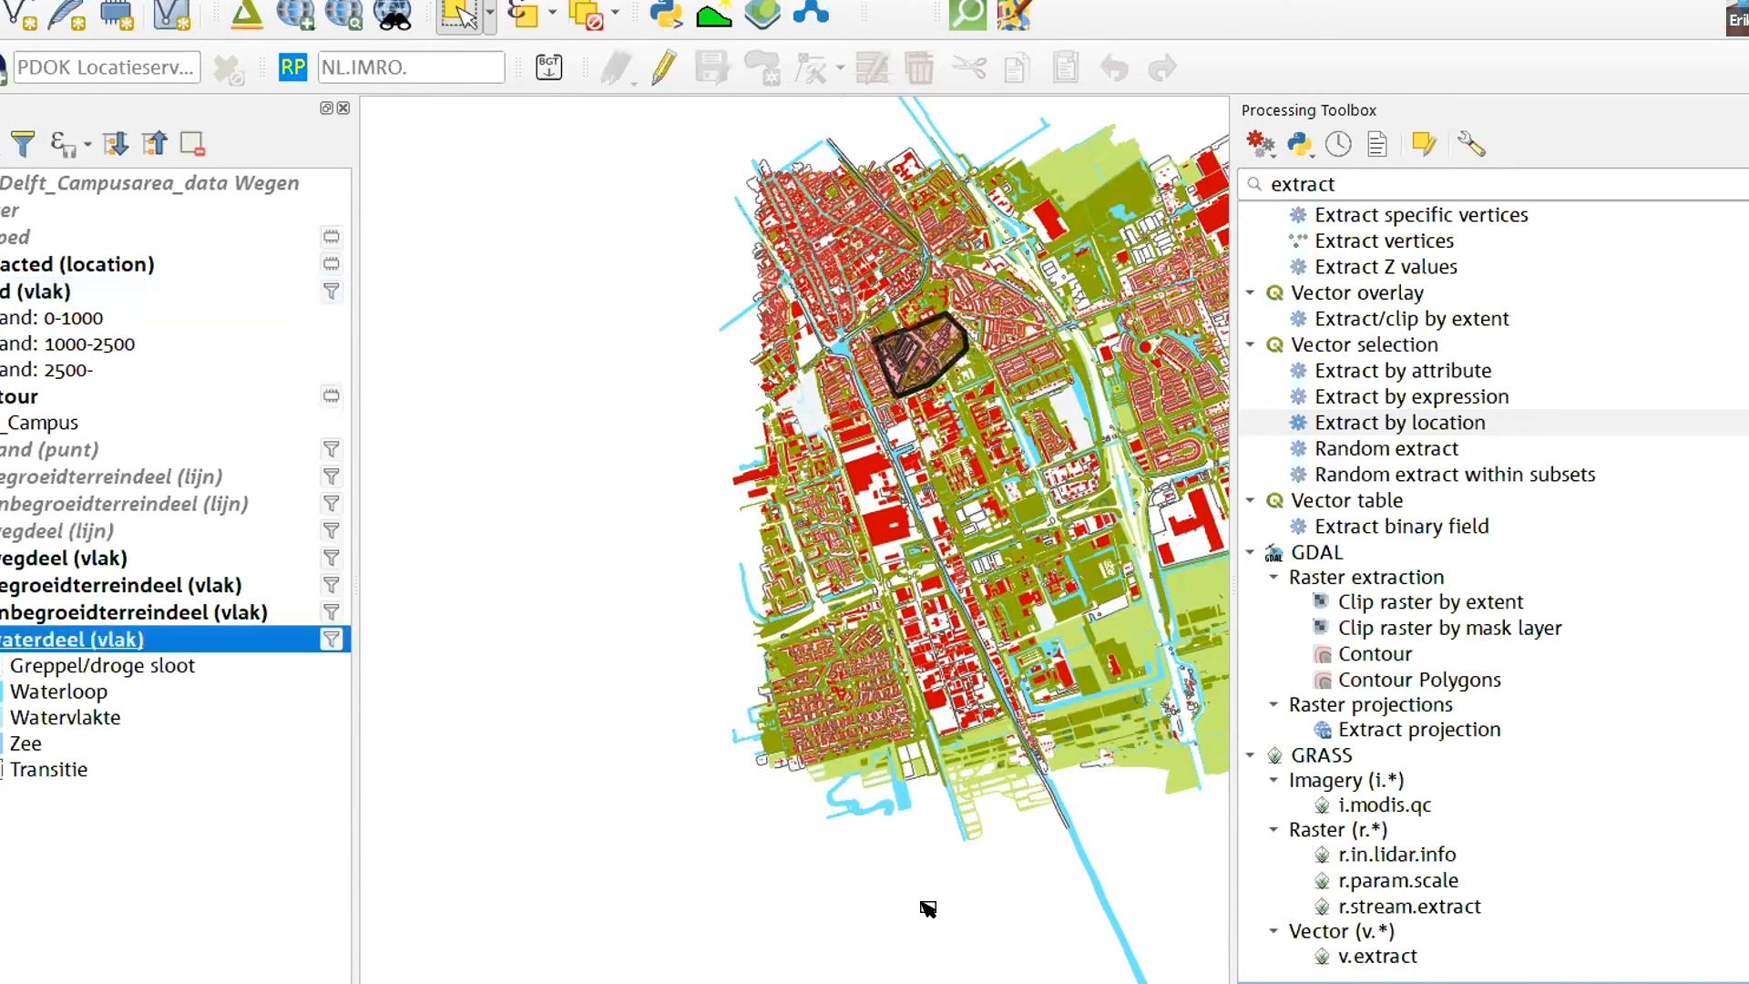
click(1121, 917)
scroll(1120, 917, up, 2)
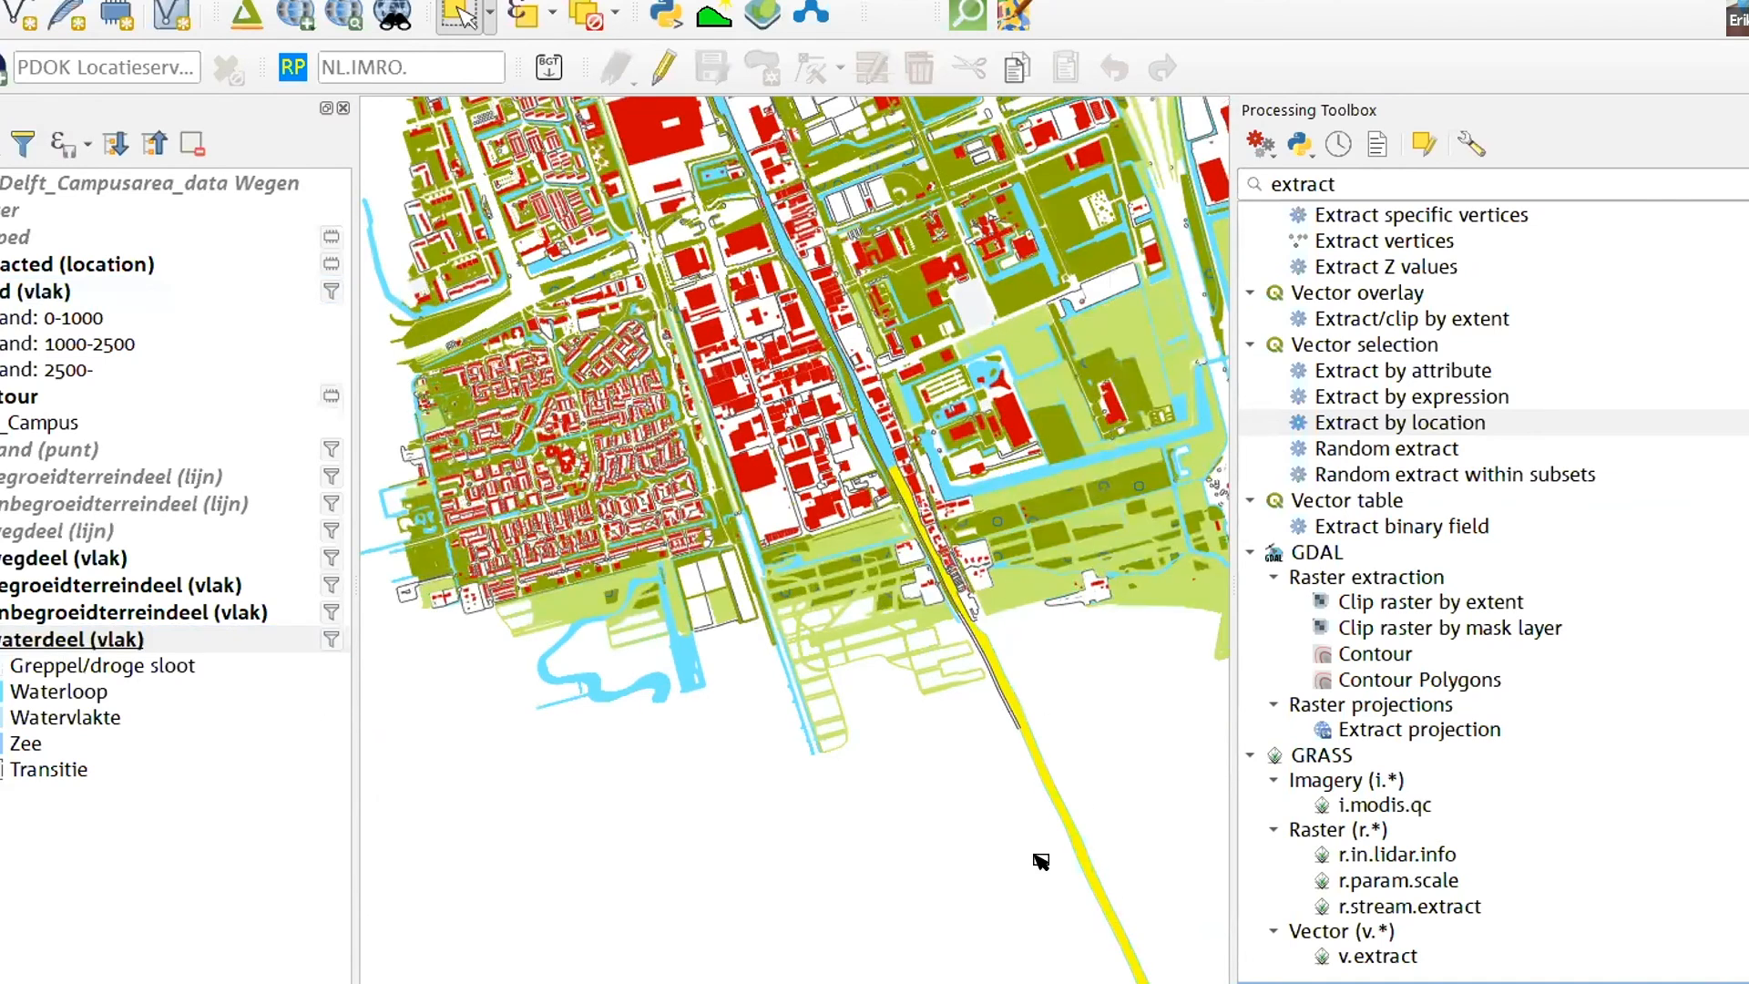
scroll(1042, 857, down, 2)
scroll(1025, 768, up, 2)
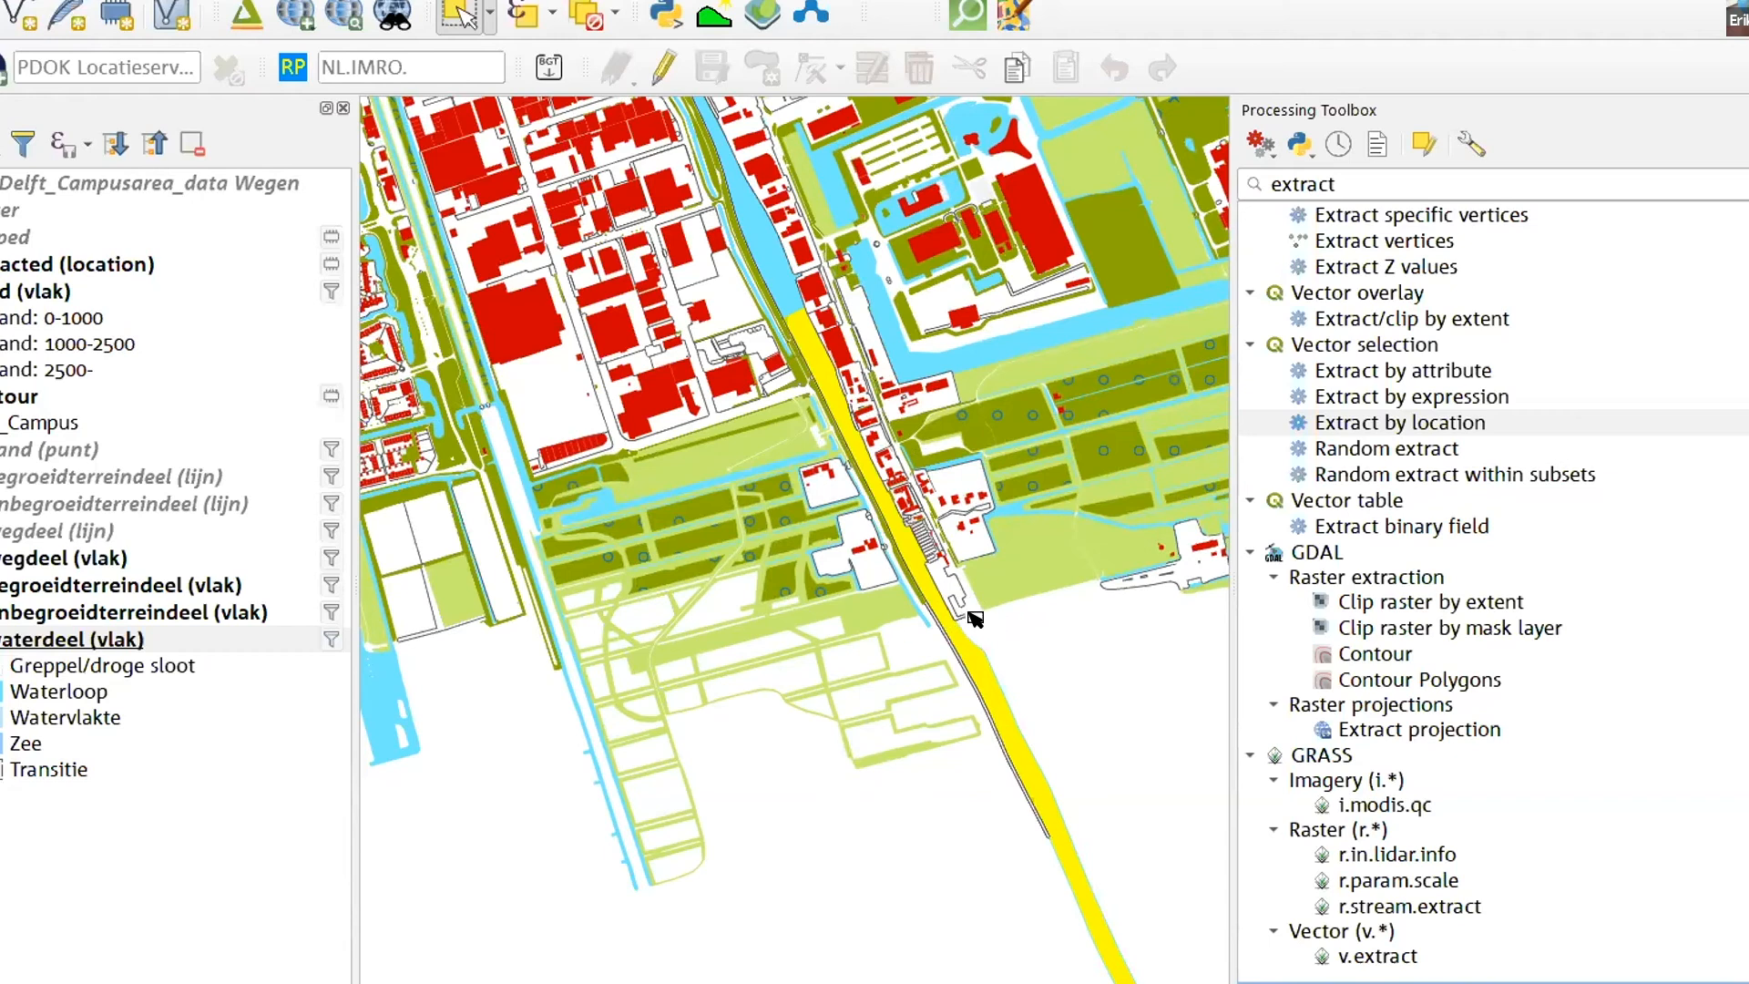
scroll(898, 565, down, 2)
scroll(855, 736, down, 1)
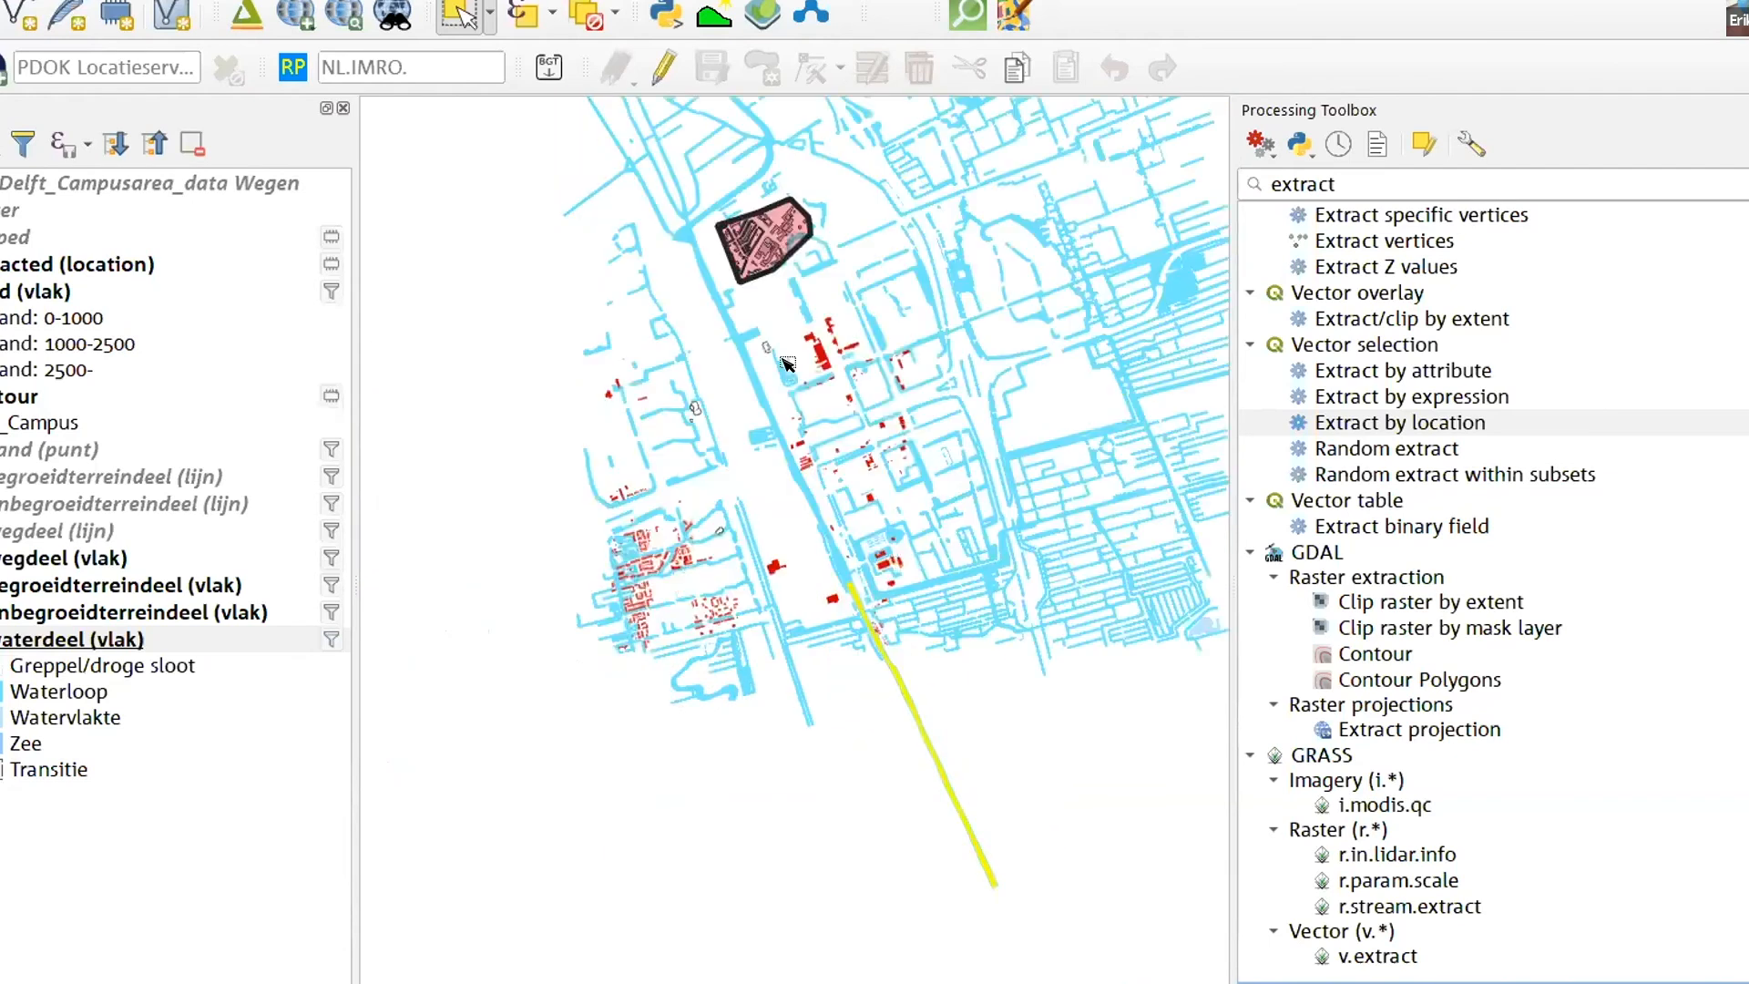
- Open the Extract by expression algorithm and set its input layer to pand (vlak)
scroll(754, 228, up, 2)
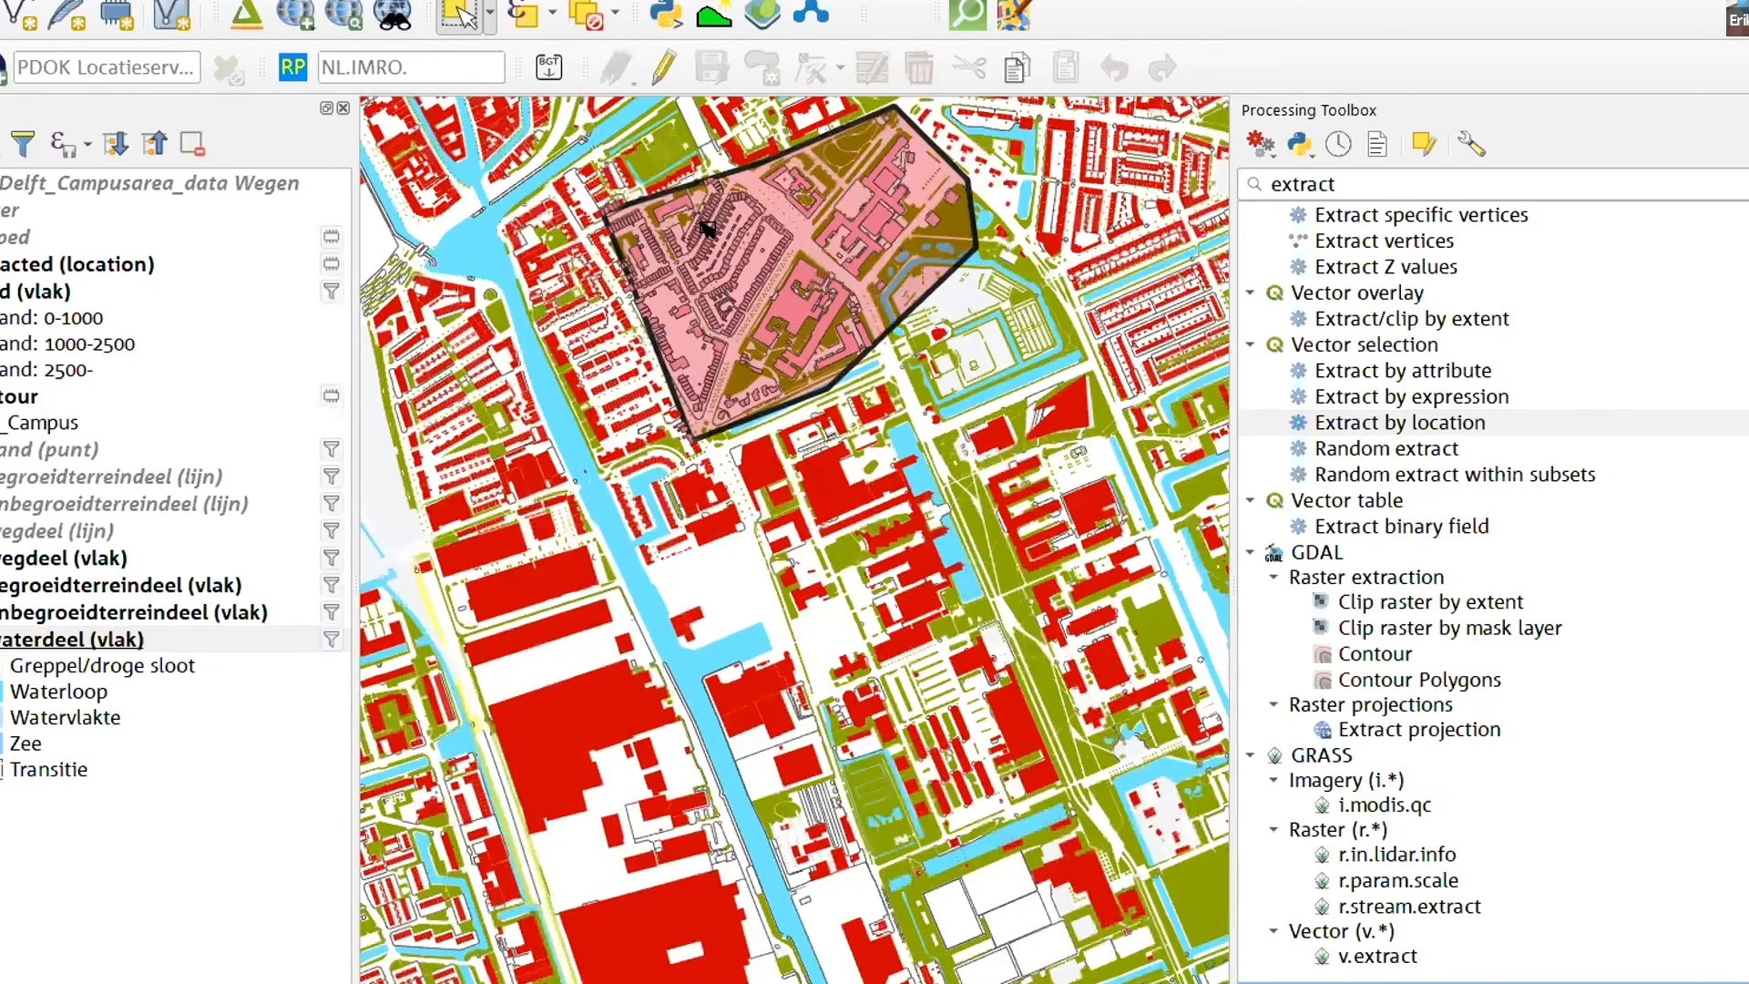
scroll(672, 240, up, 2)
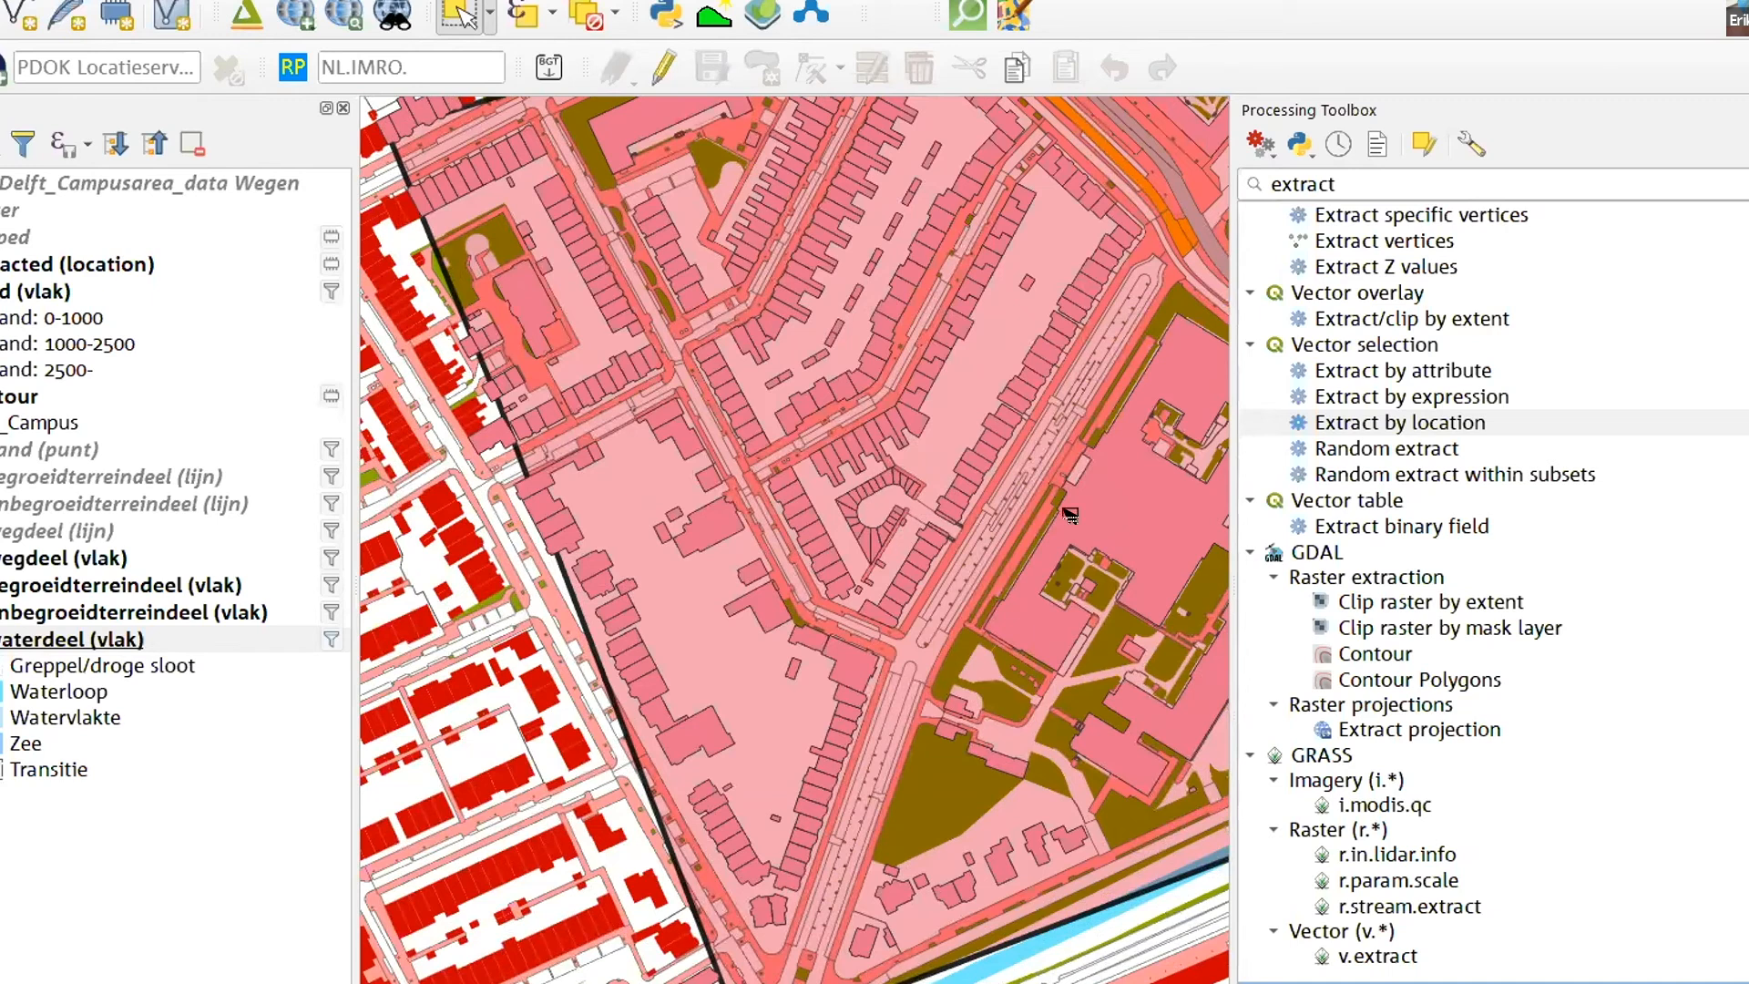
scroll(1045, 514, down, 2)
scroll(675, 544, down, 2)
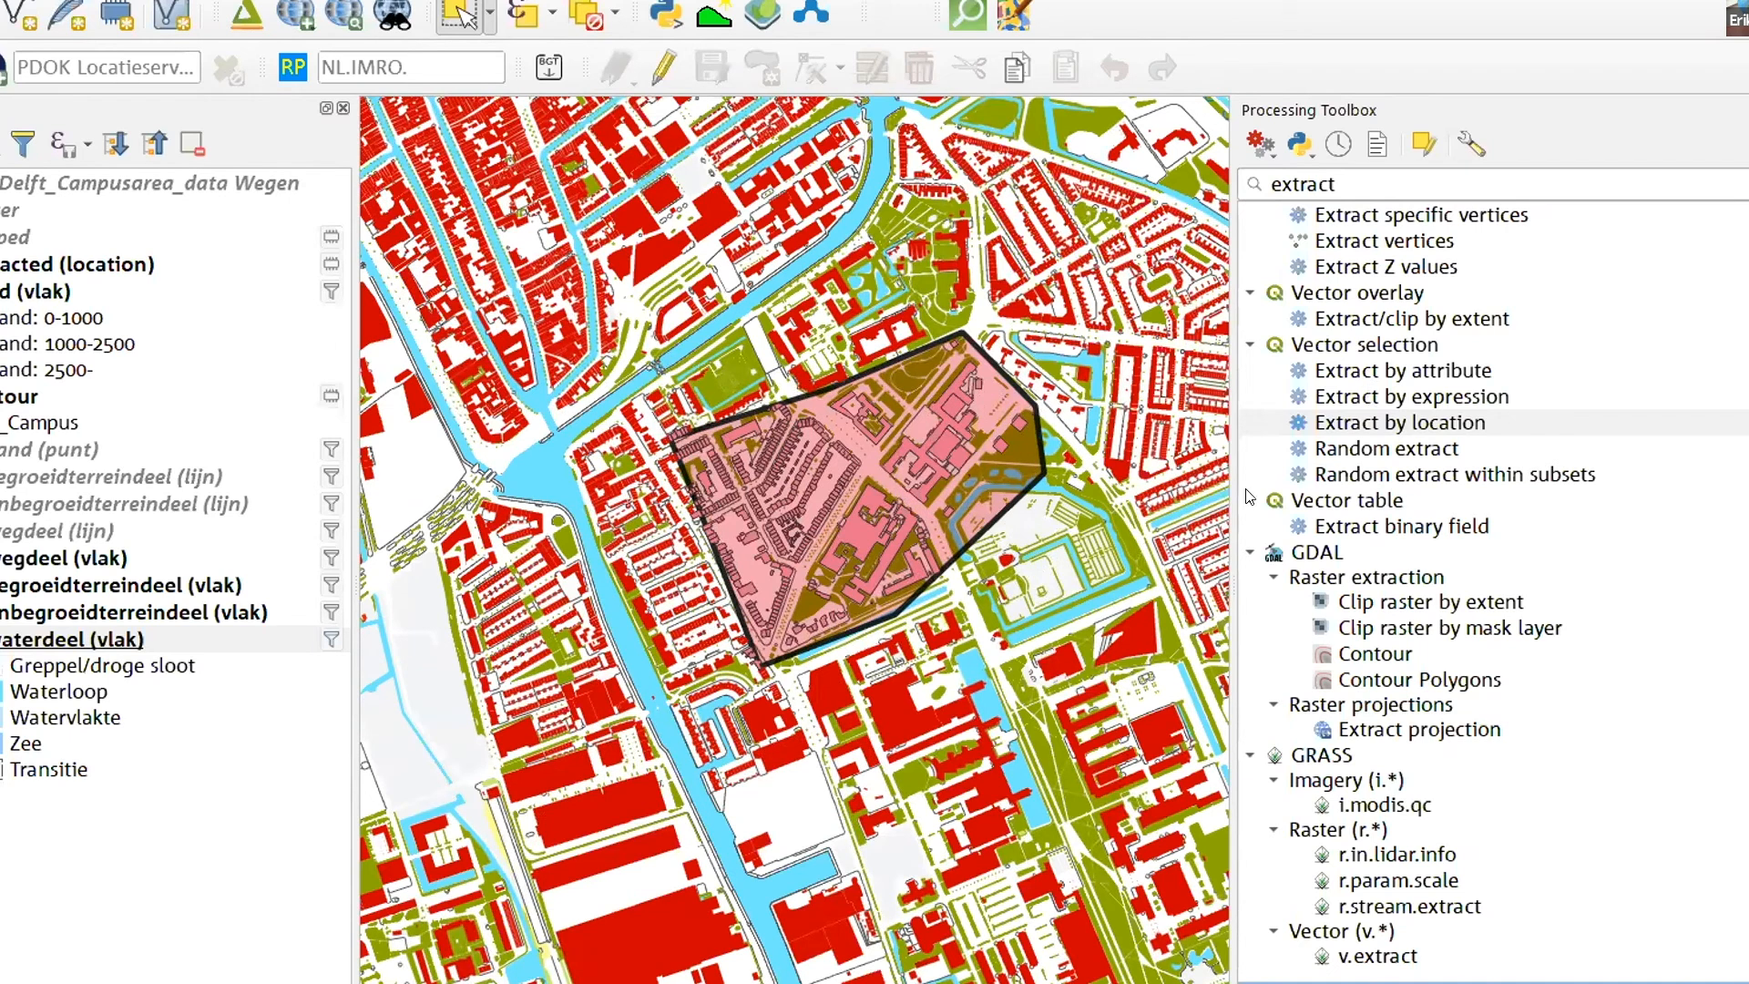
click(1352, 399)
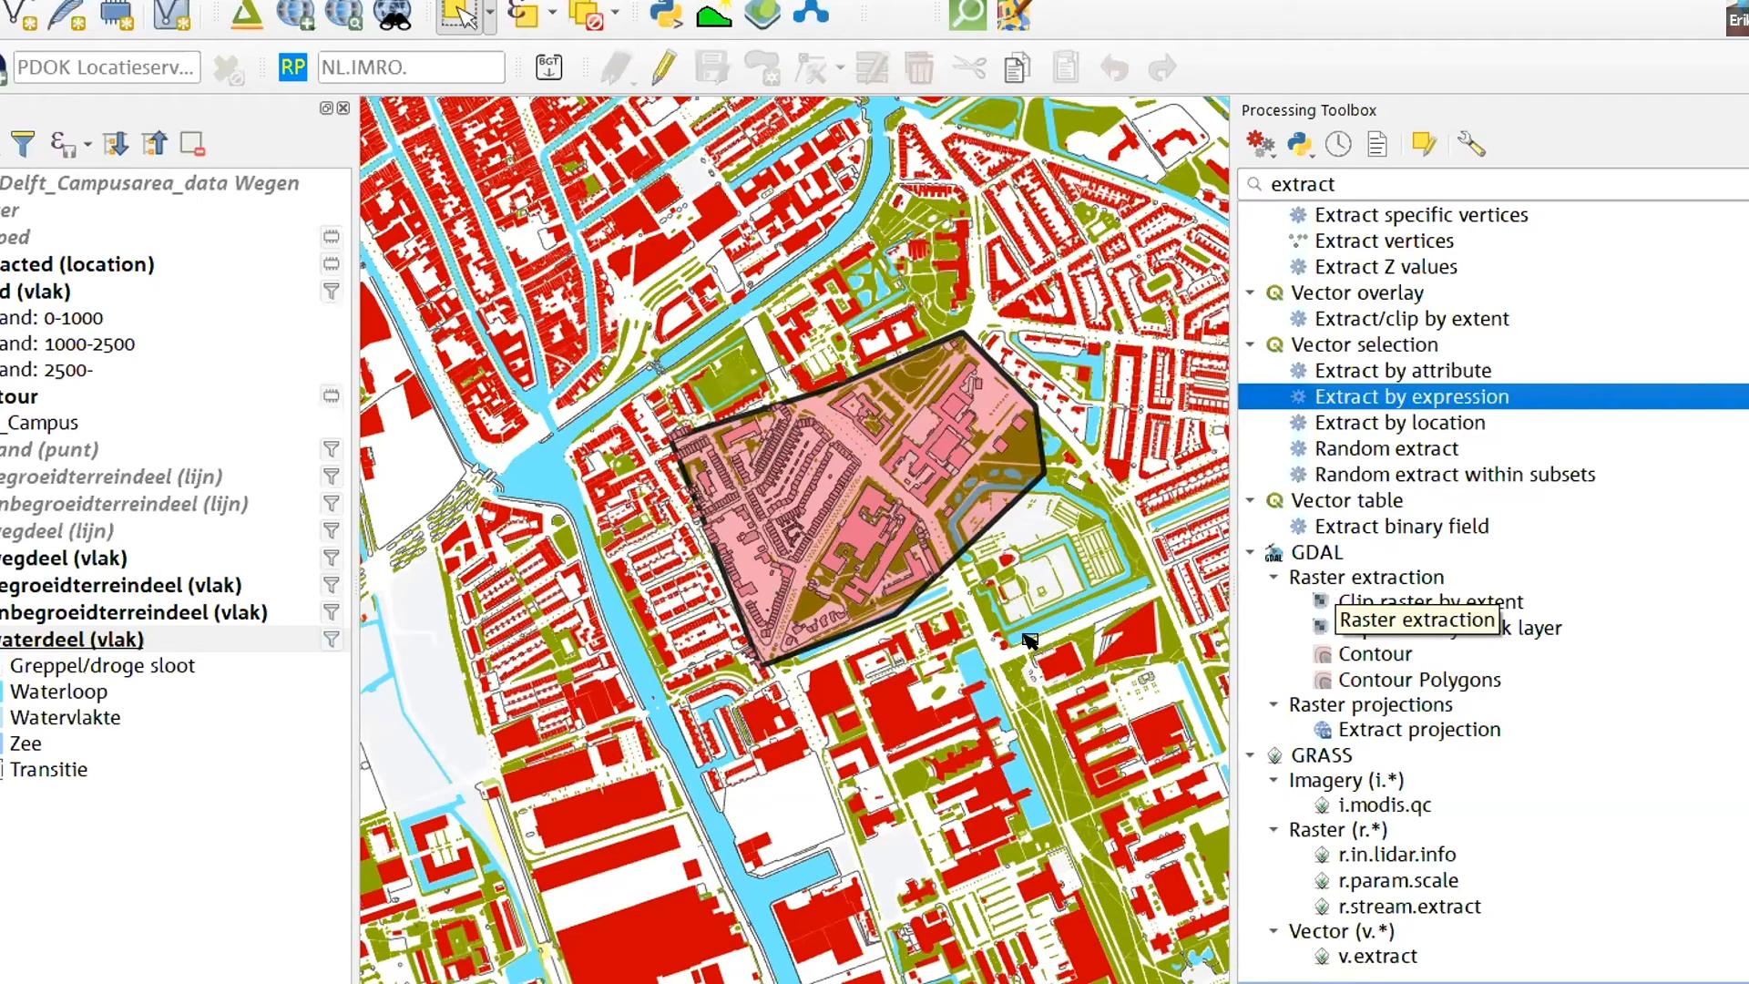
scroll(1047, 626, down, 1)
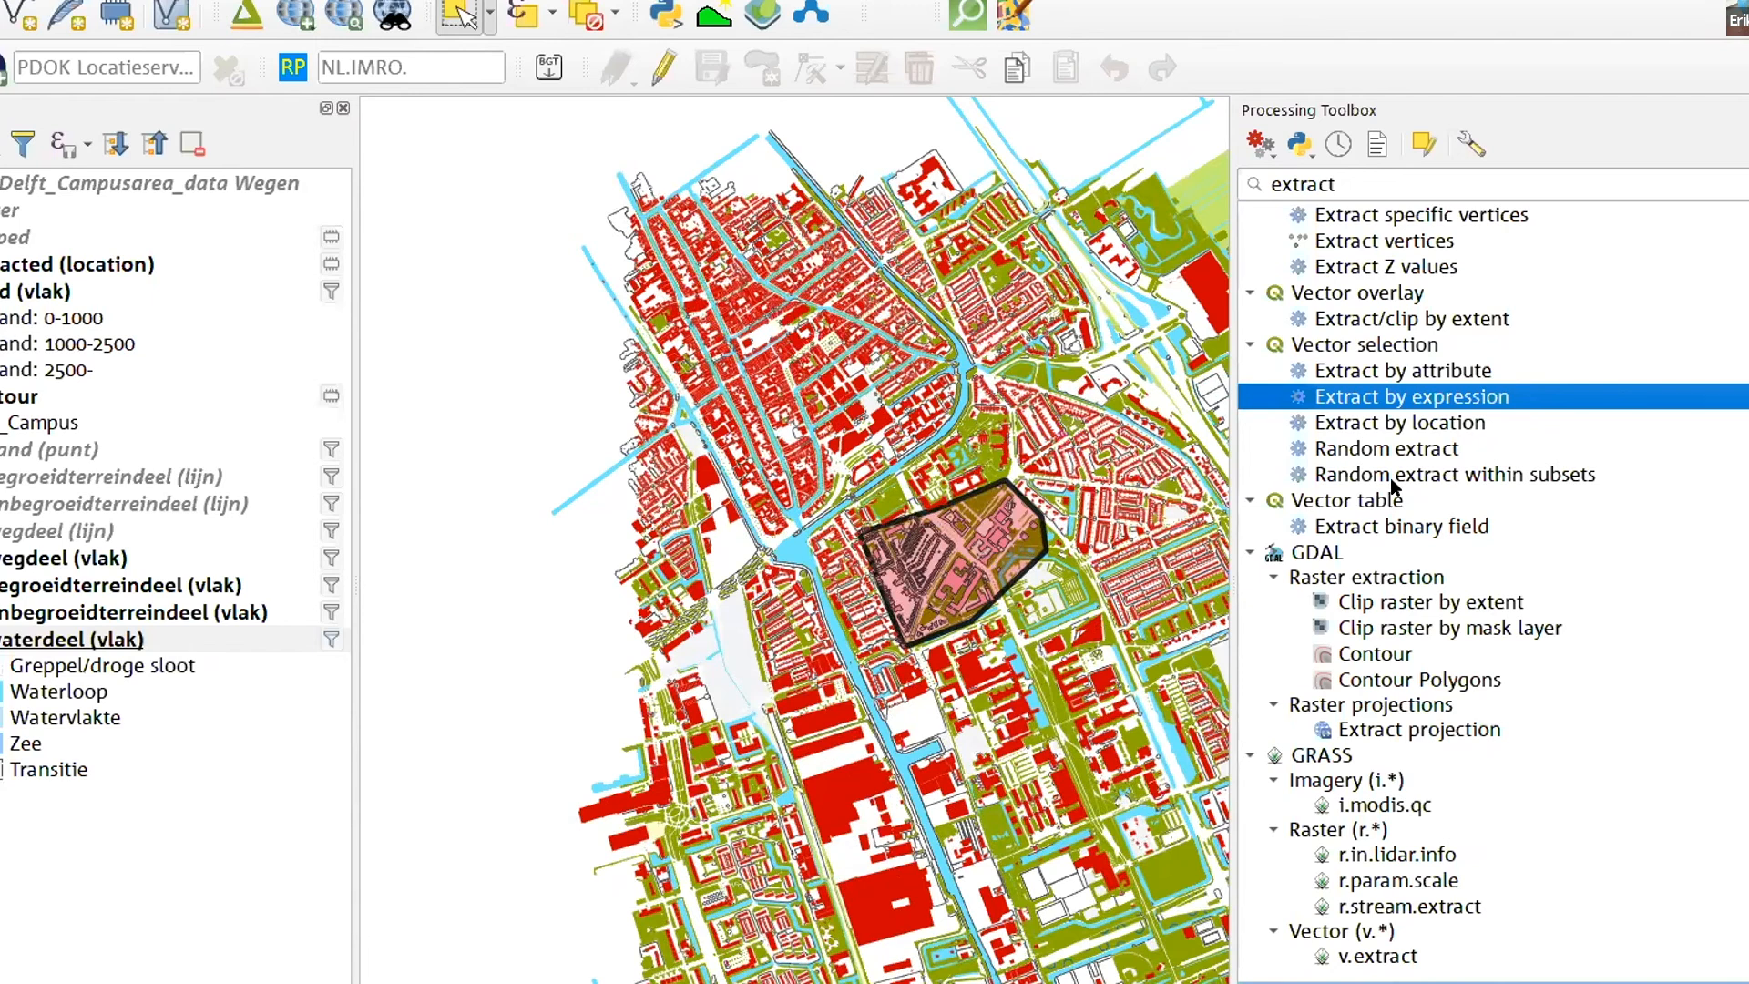
double_click(1493, 396)
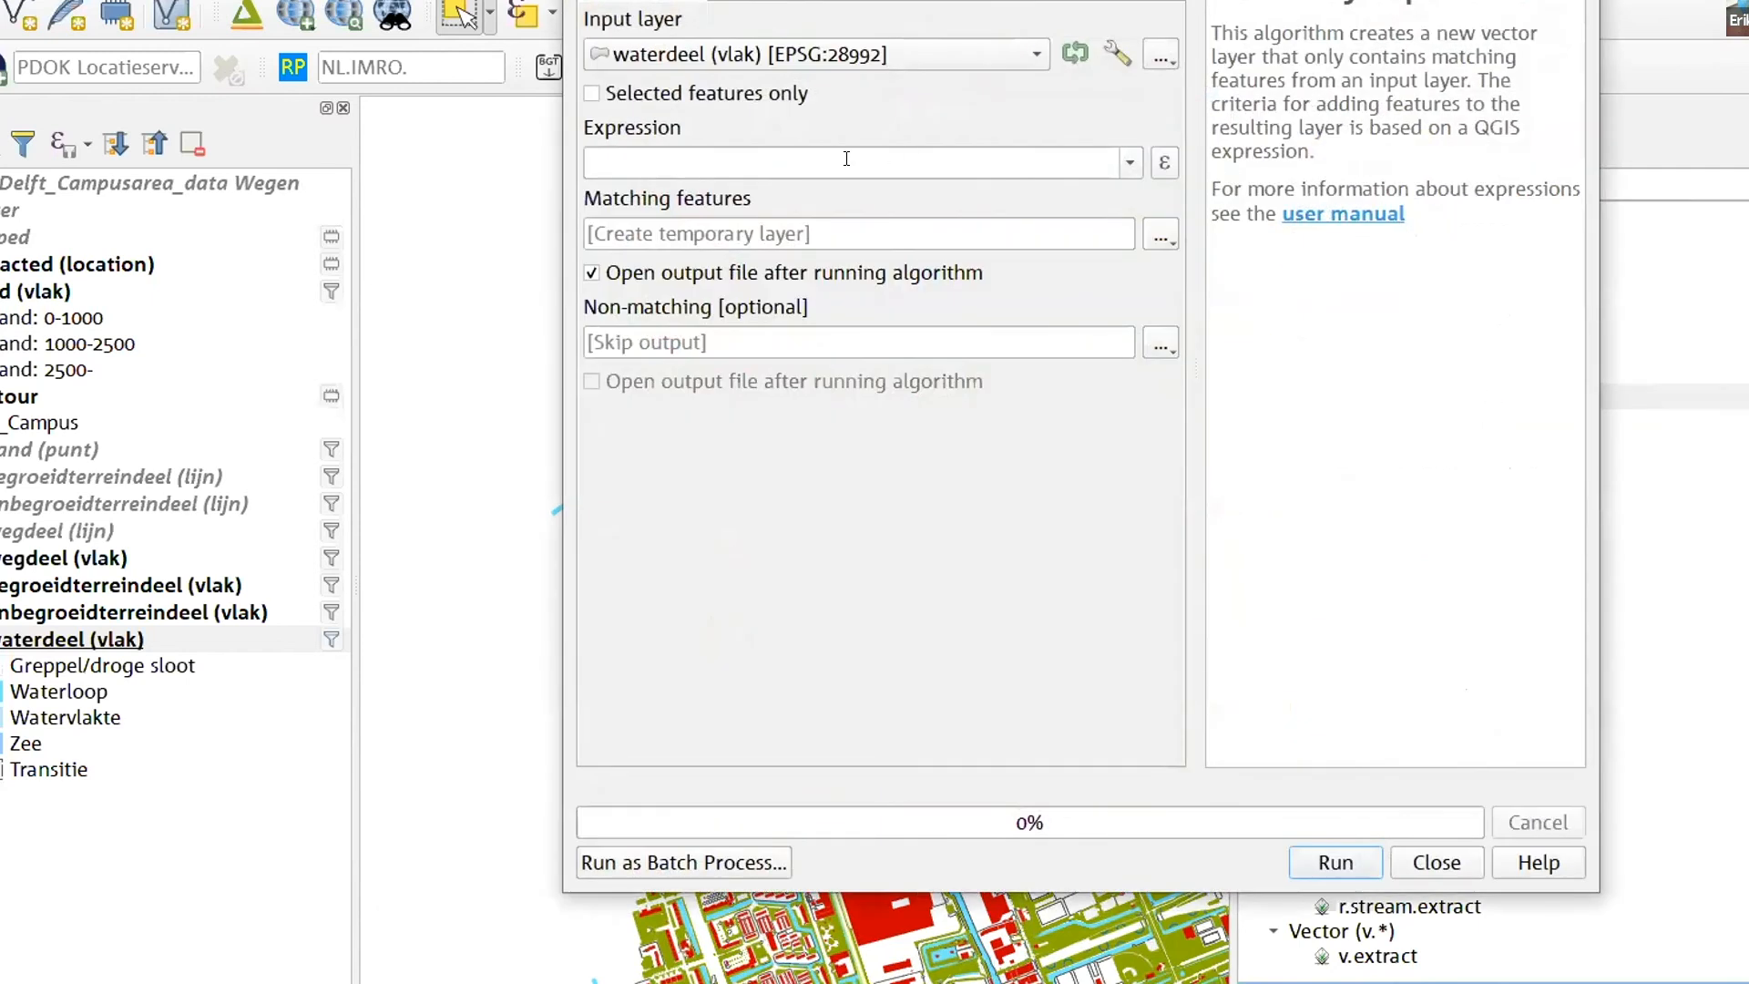
click(683, 57)
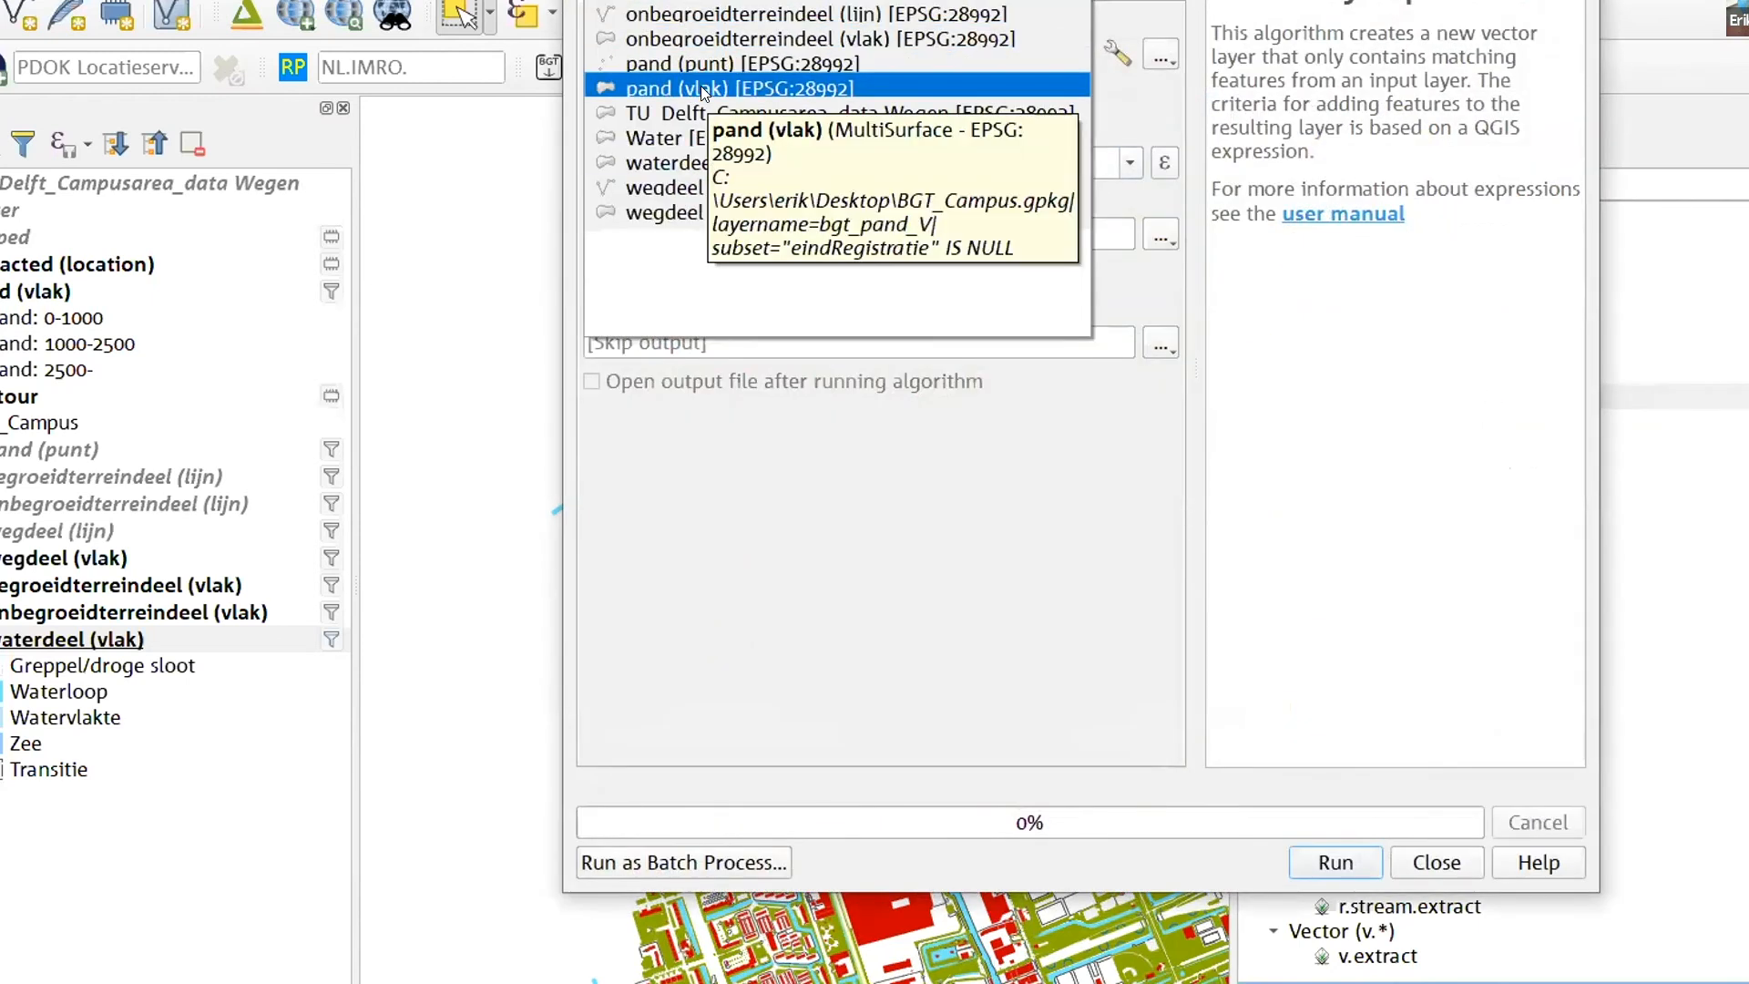
click(701, 88)
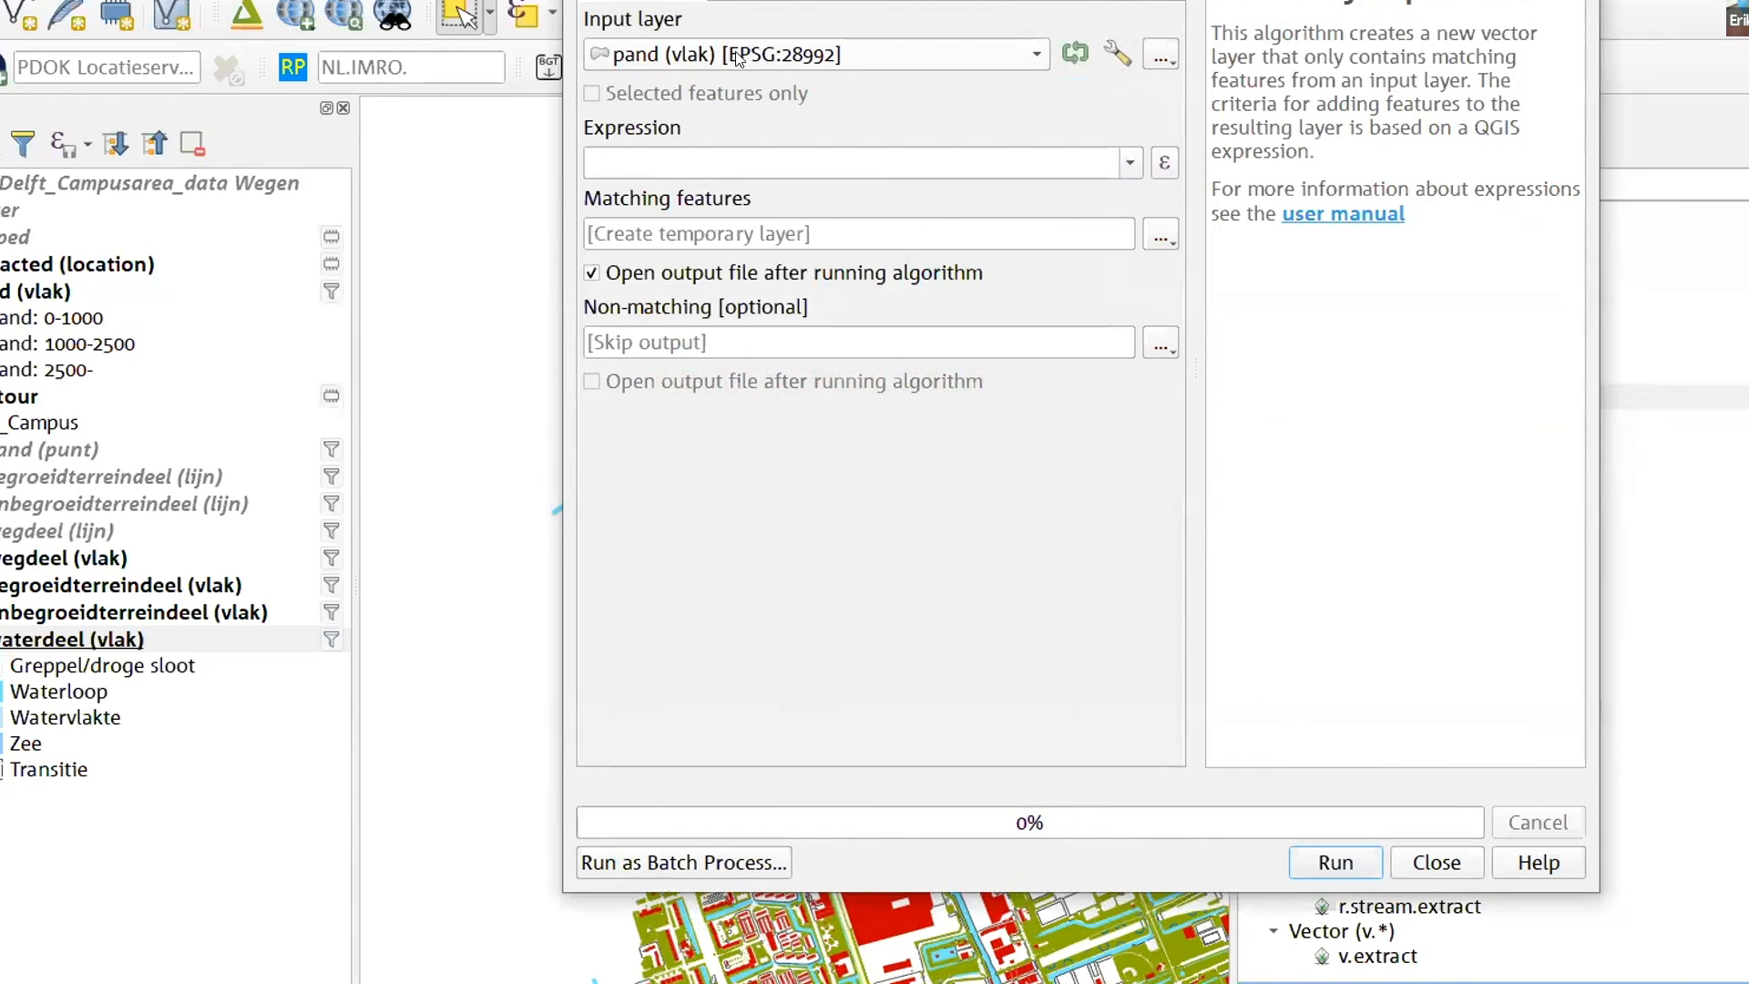
- Look through the available fields for the extraction expression and open the expression builder
click(706, 166)
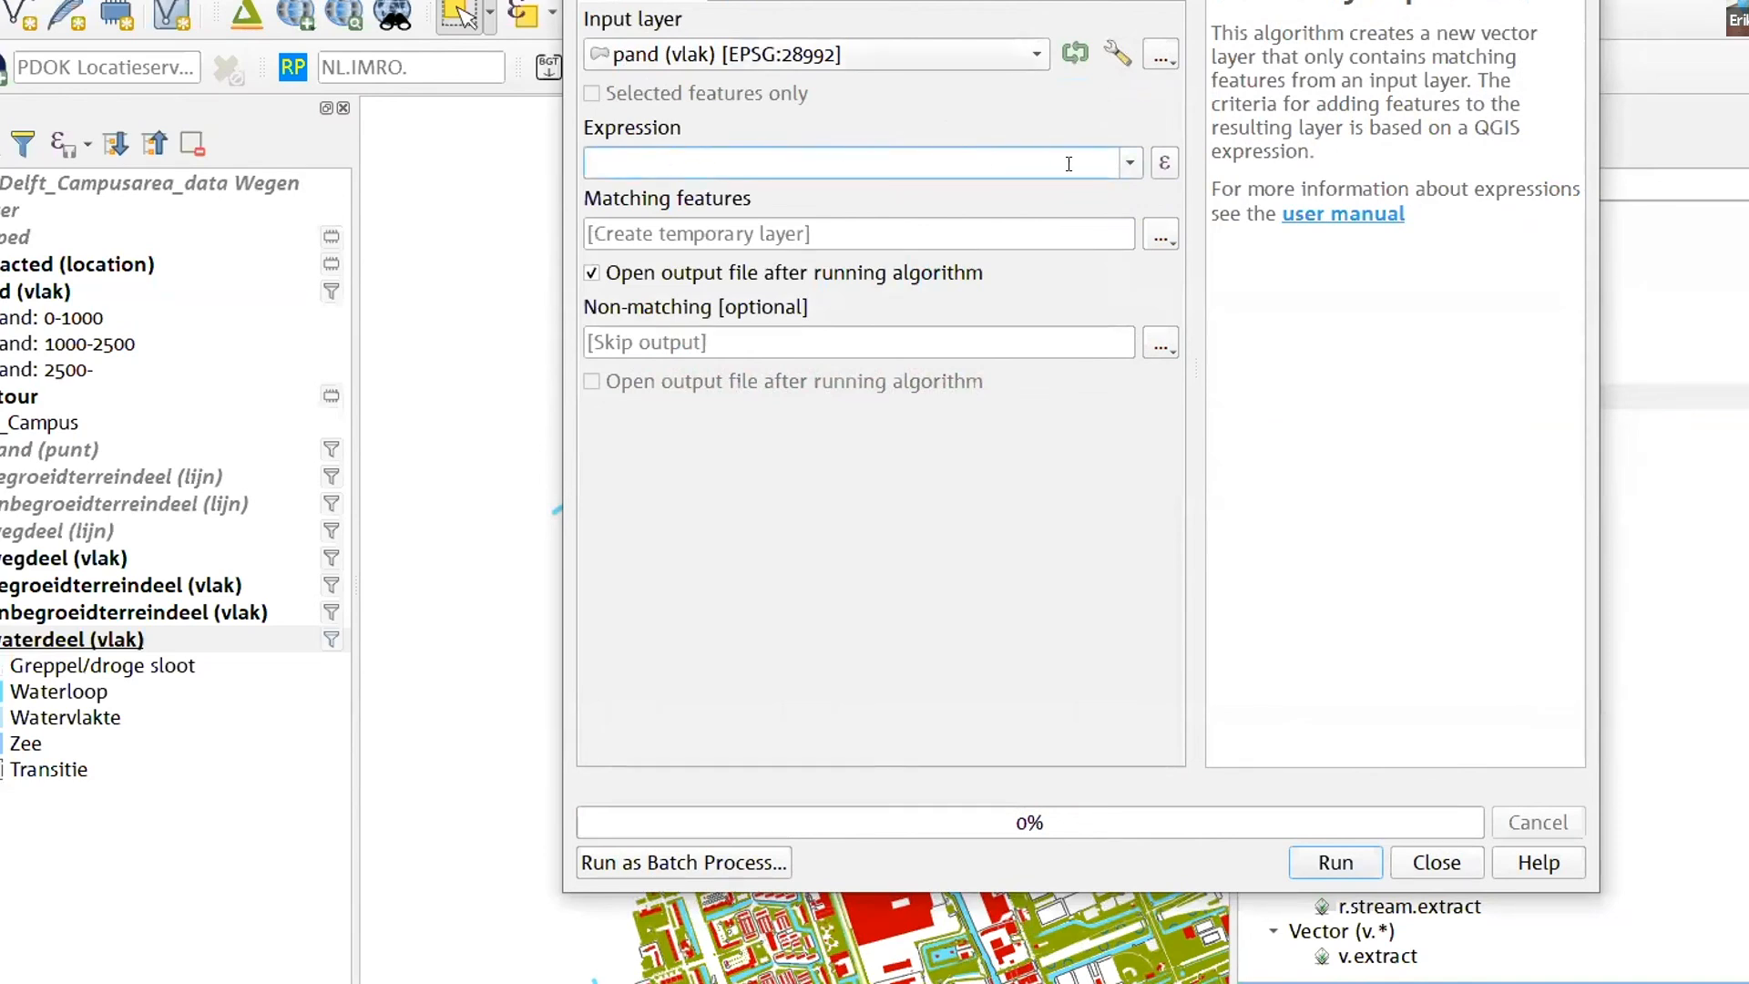
click(1132, 161)
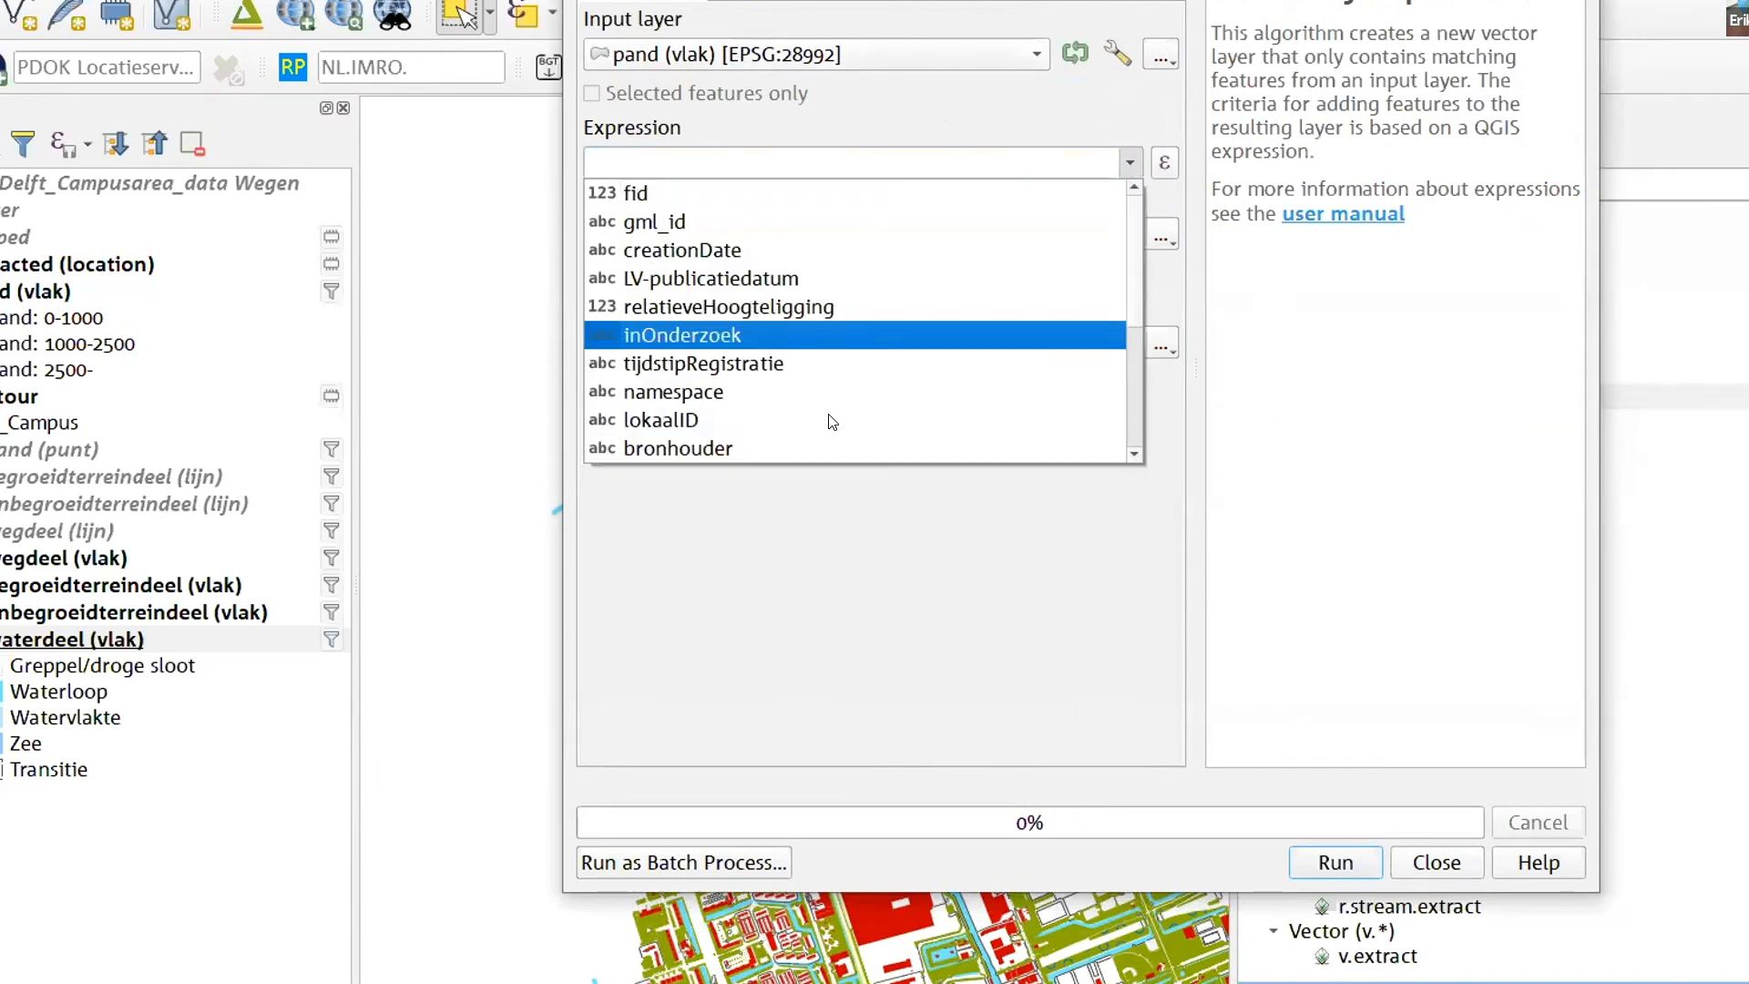
click(886, 167)
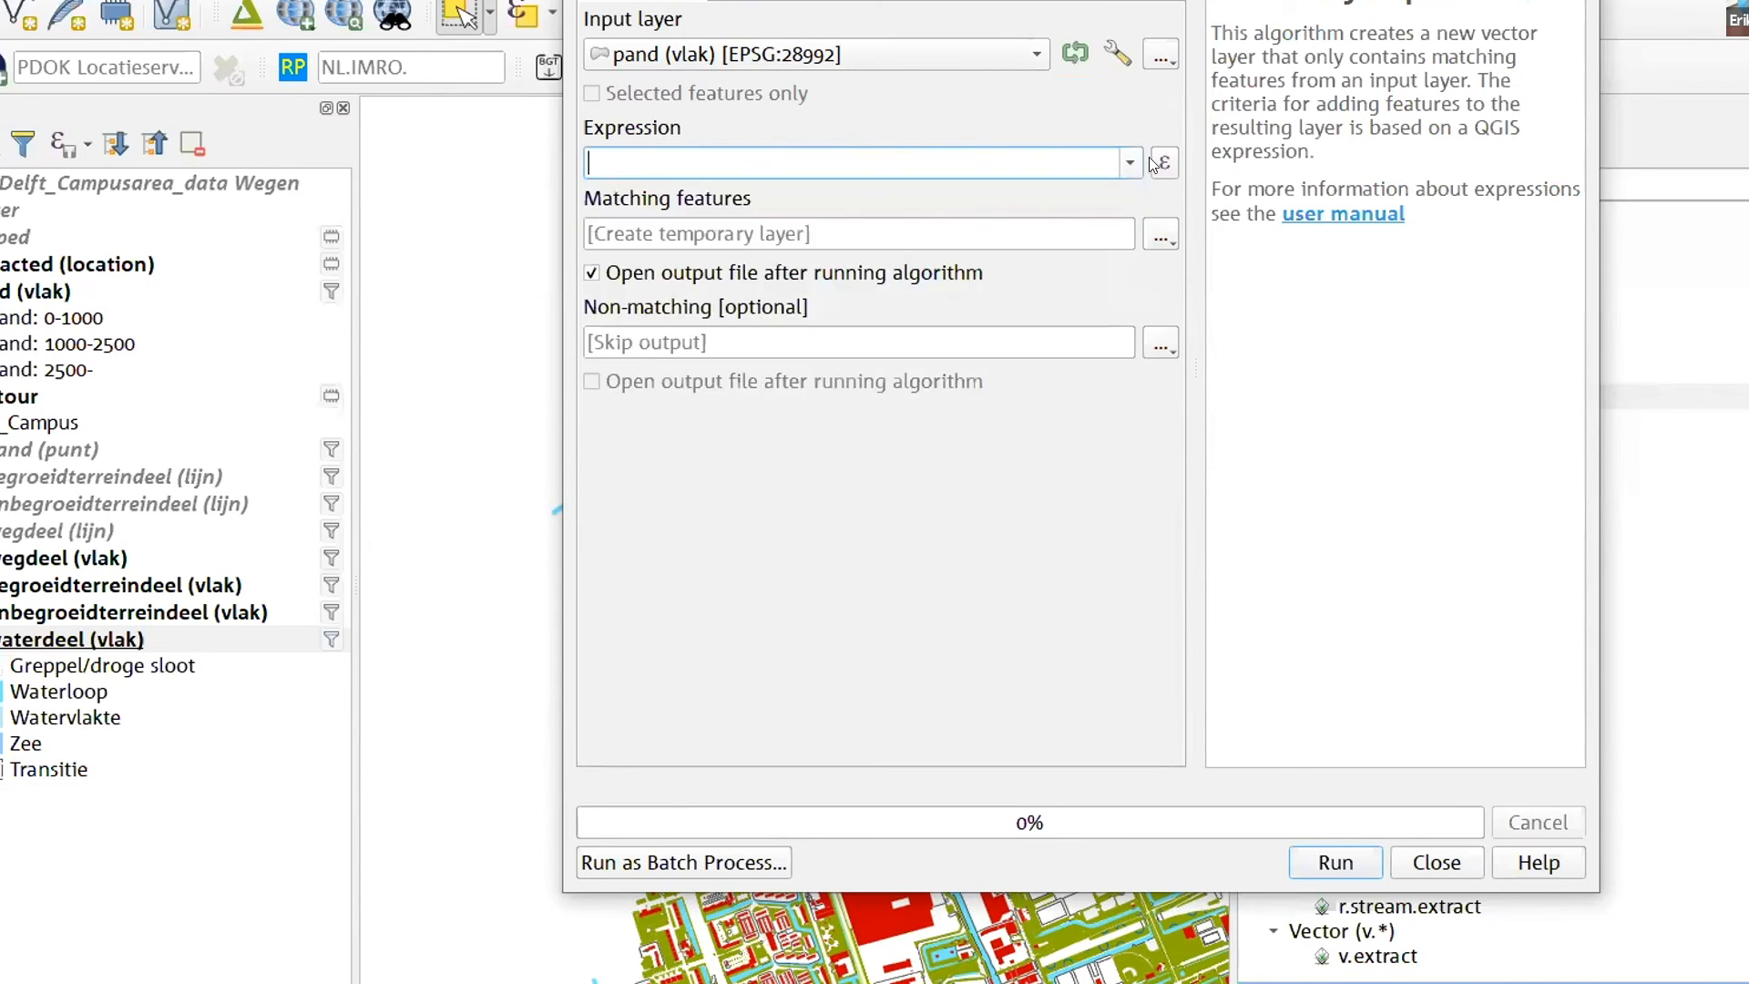
click(1163, 164)
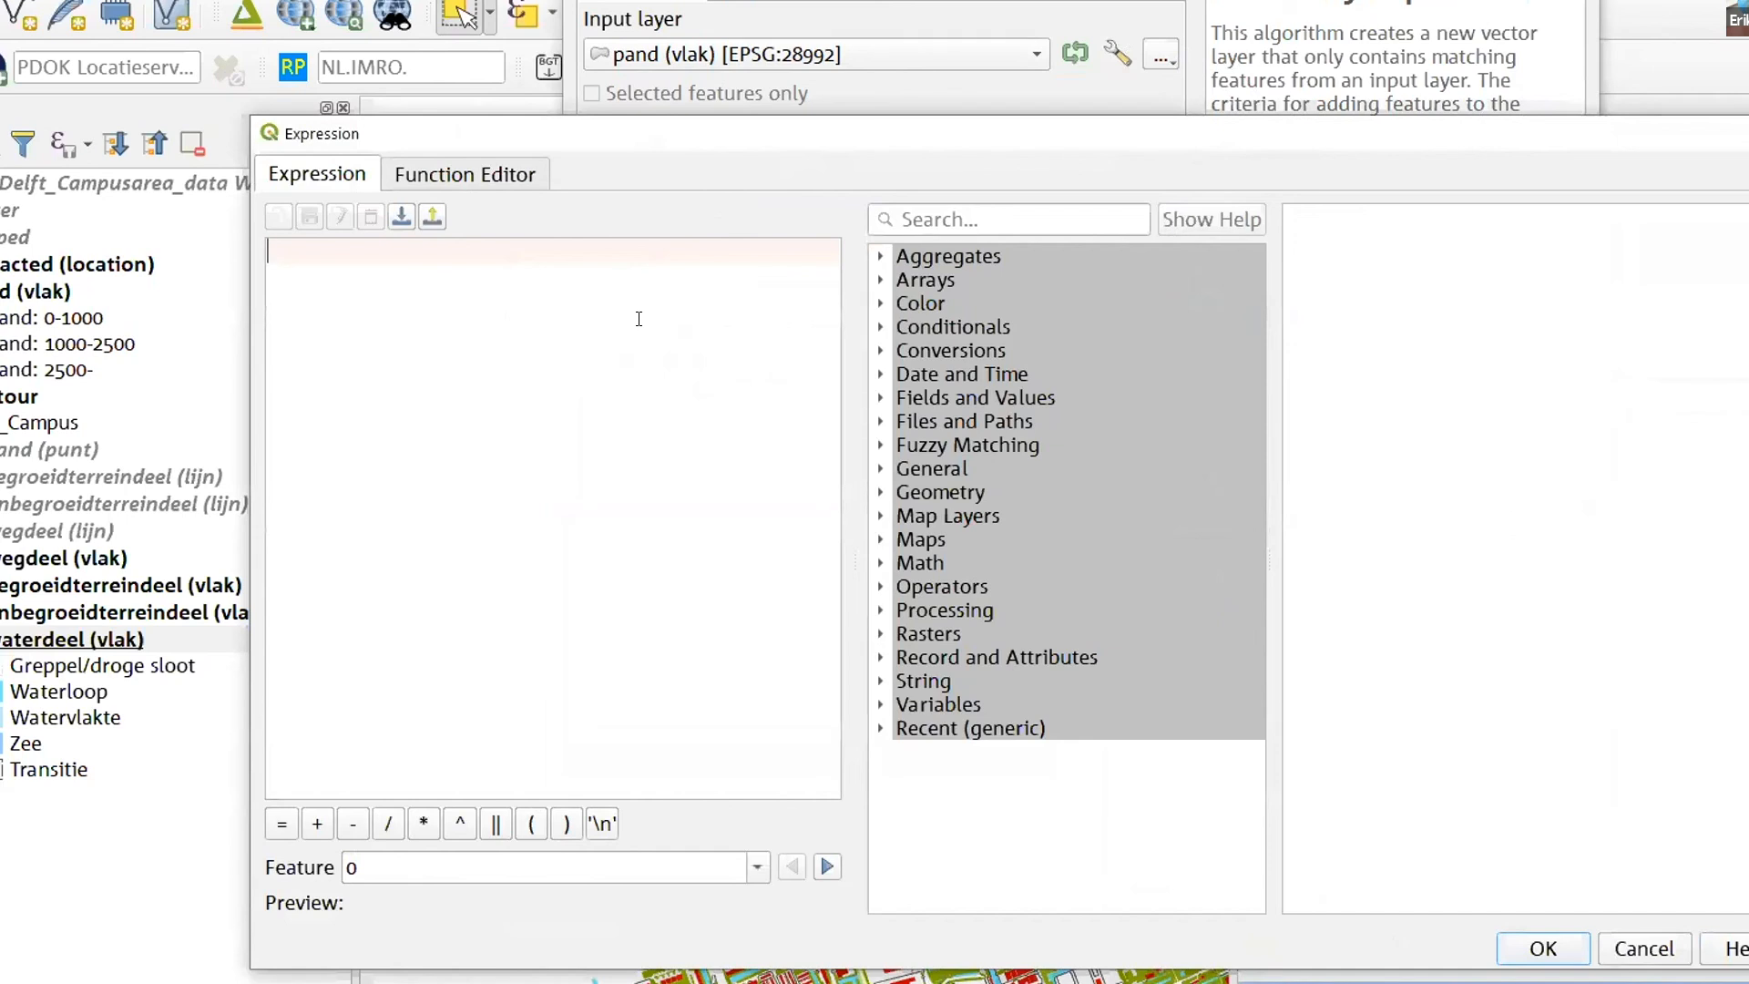
- Search the expression functions for "$" and read the description of the $area function
click(950, 216)
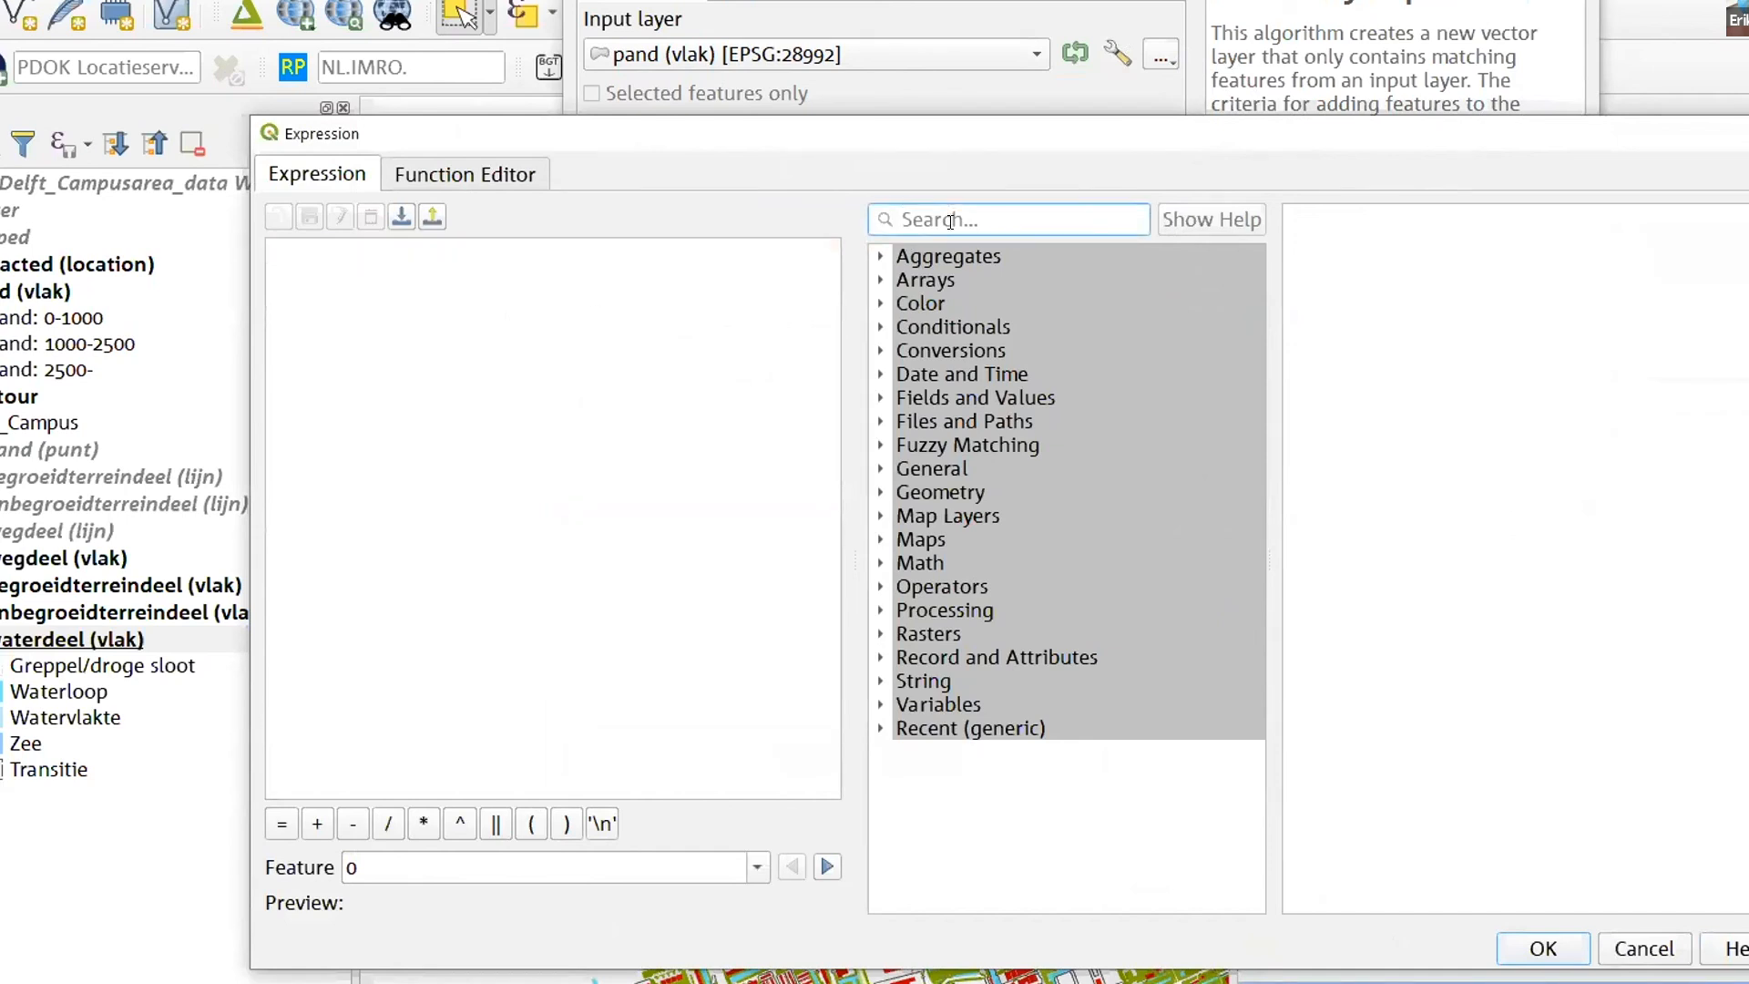
text($)
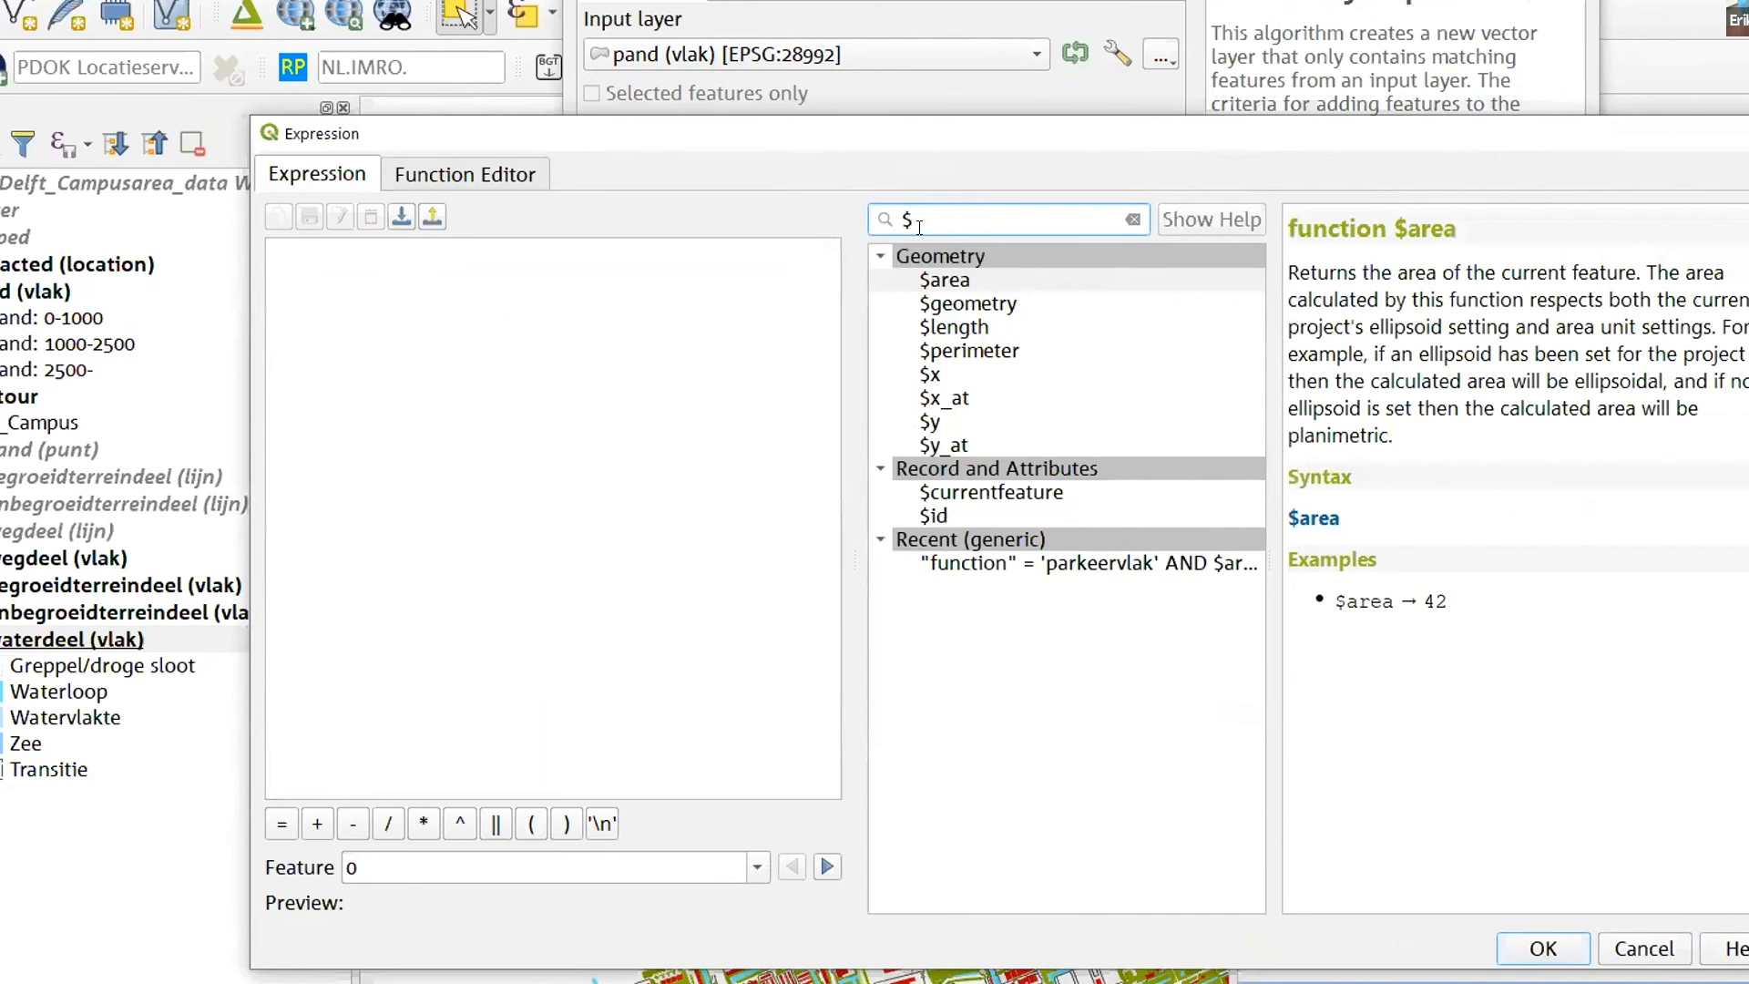
click(943, 282)
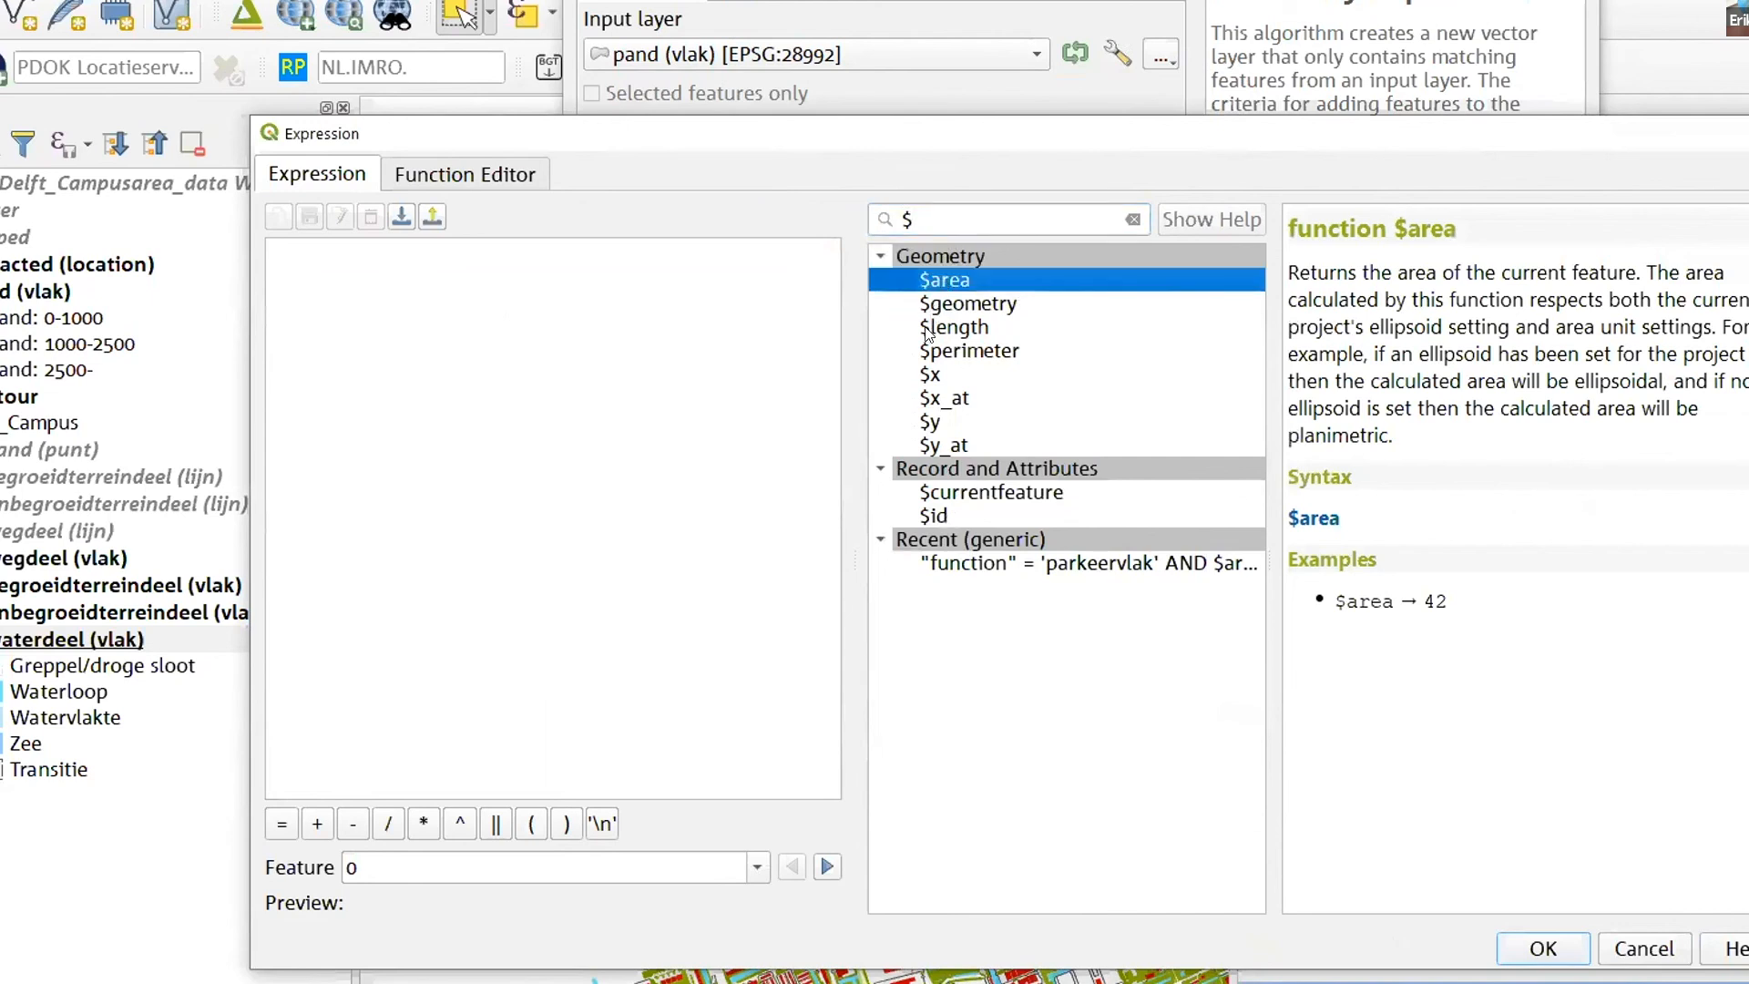
drag(1288, 327, 1383, 439)
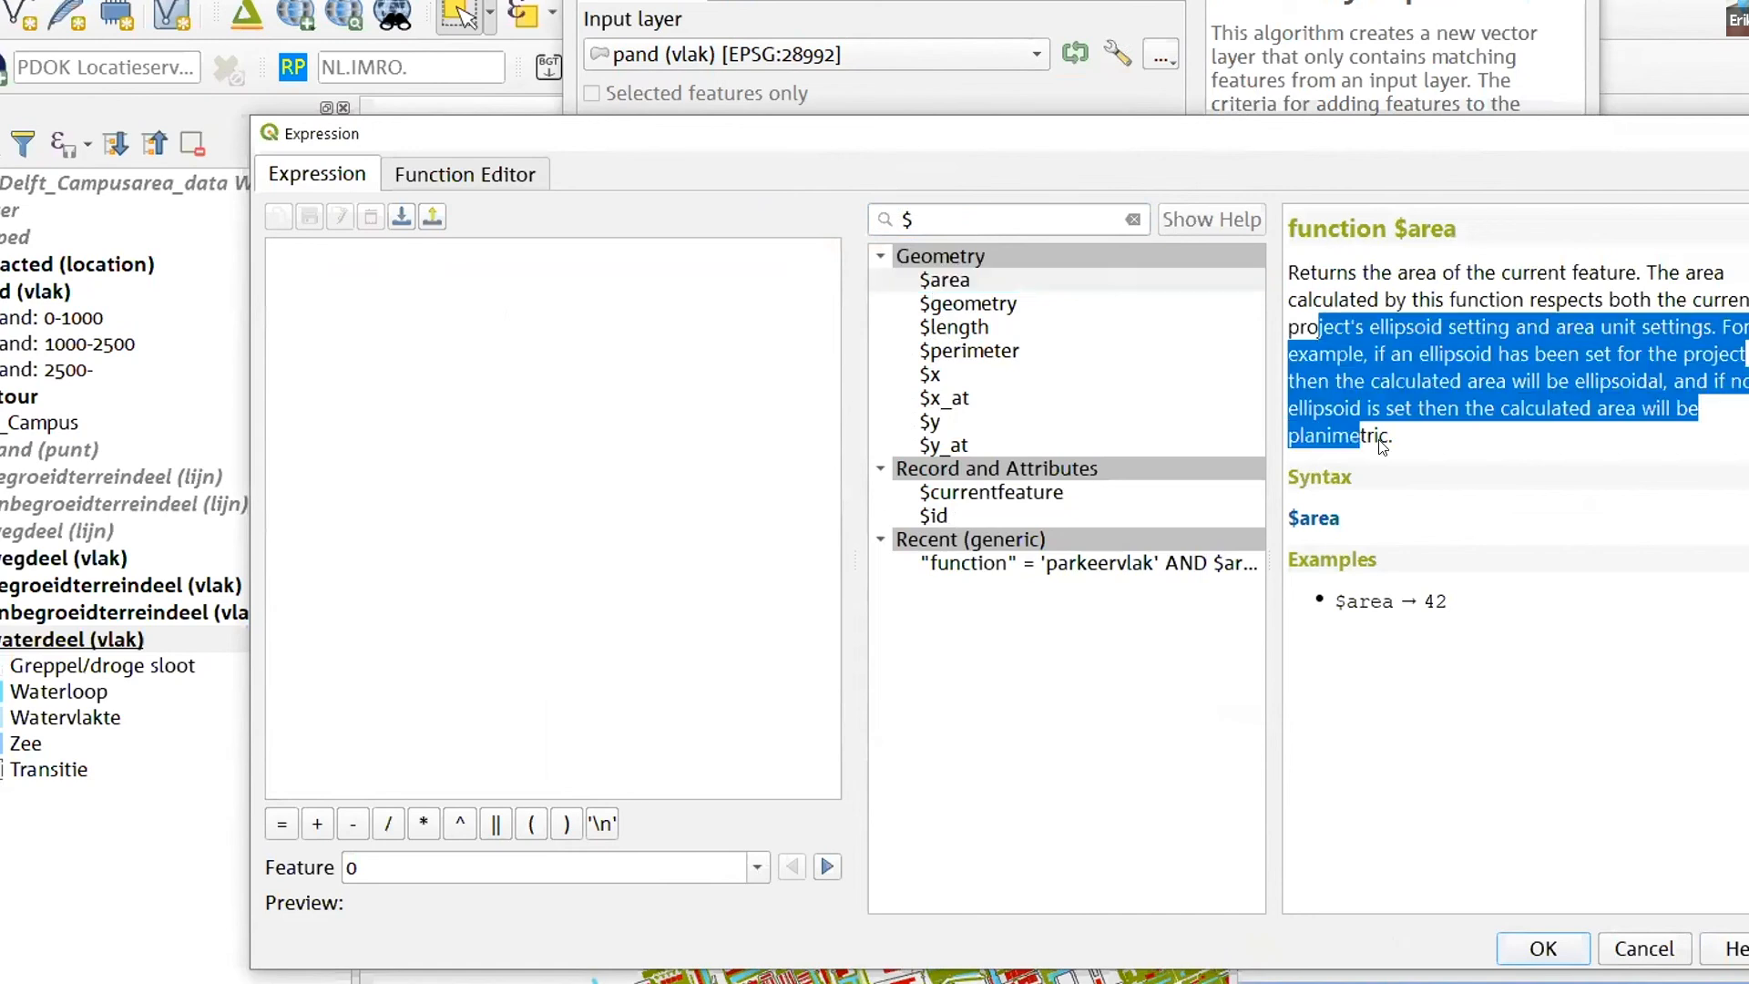
click(1589, 228)
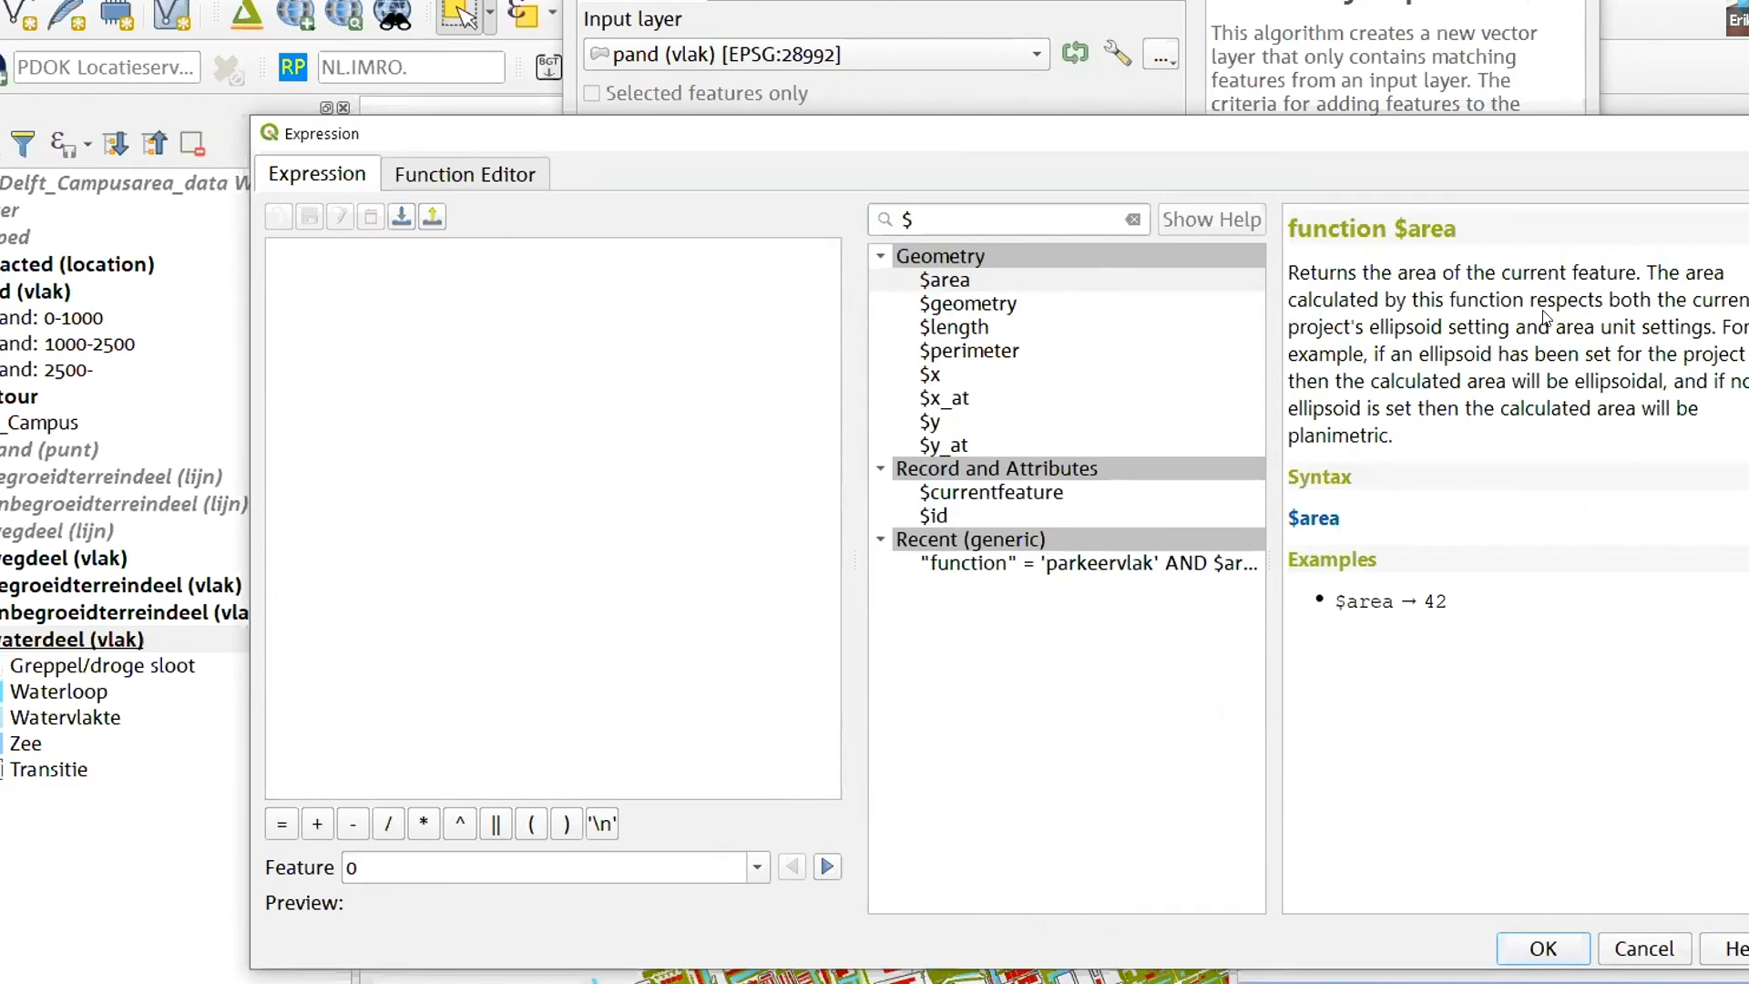
- Build the expression $area >200 and extract the matching pand (vlak) buildings to a temporary layer
drag(1404, 335, 1473, 335)
click(1419, 453)
double_click(951, 282)
text(>200)
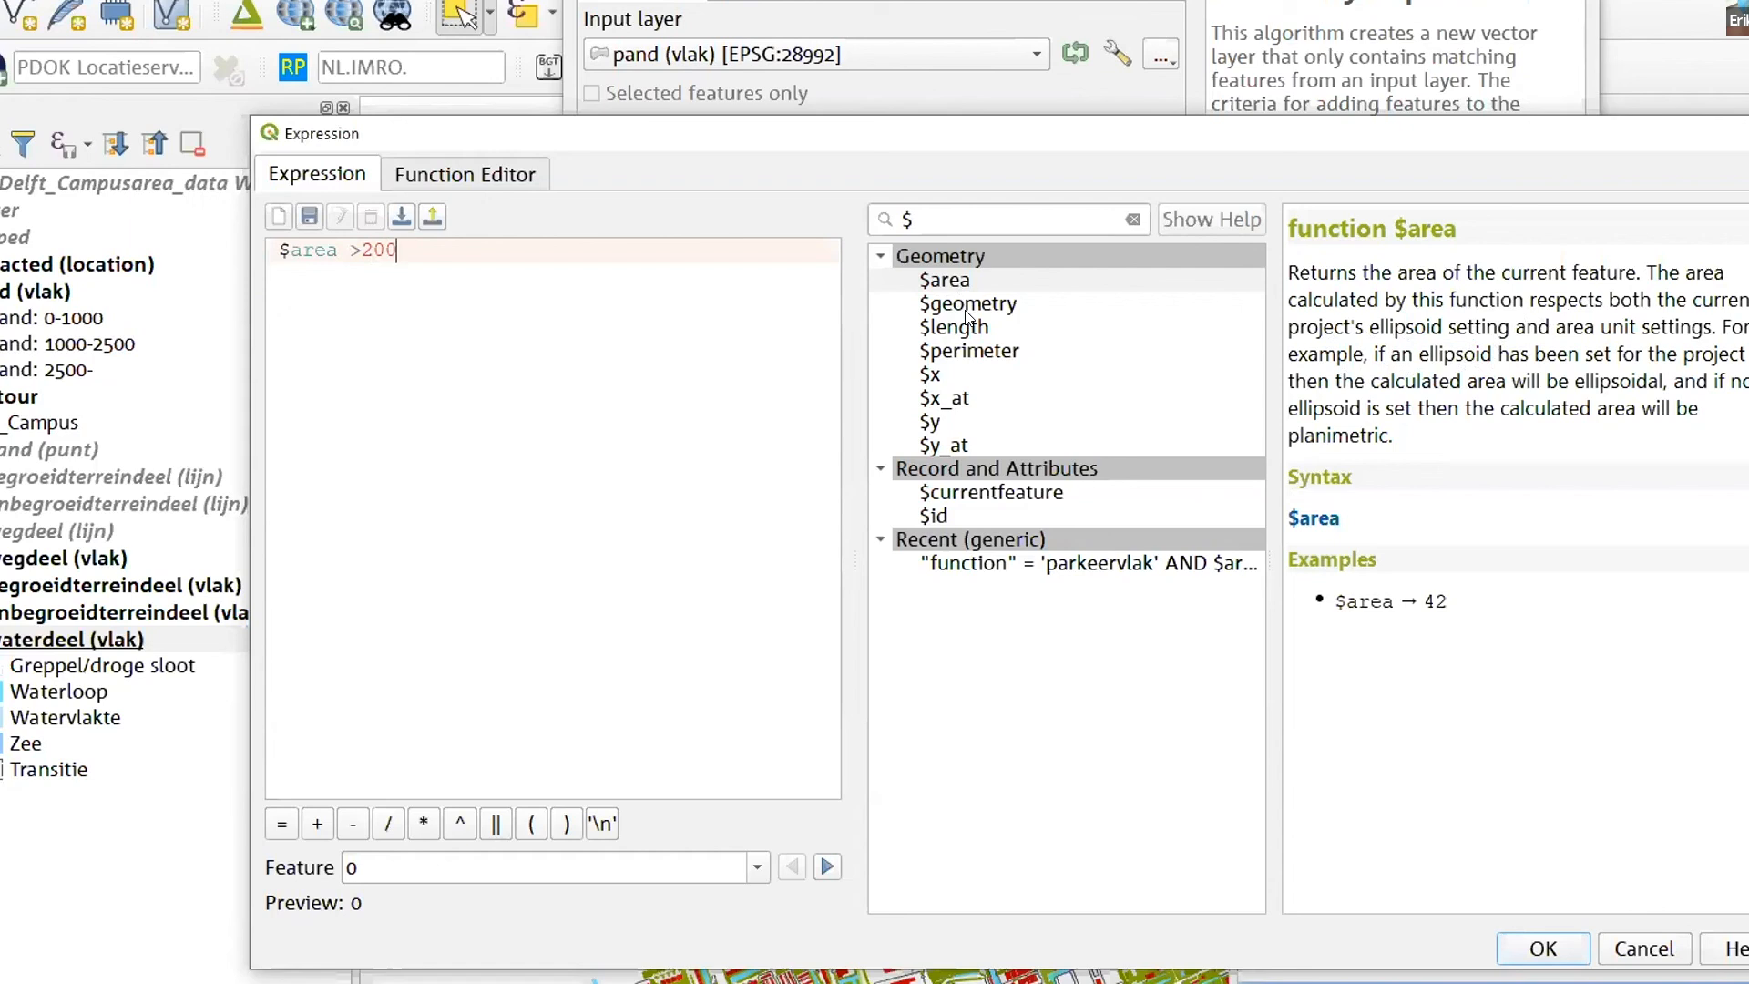
drag(397, 250, 269, 251)
click(318, 271)
drag(273, 250, 336, 249)
click(372, 249)
click(1539, 945)
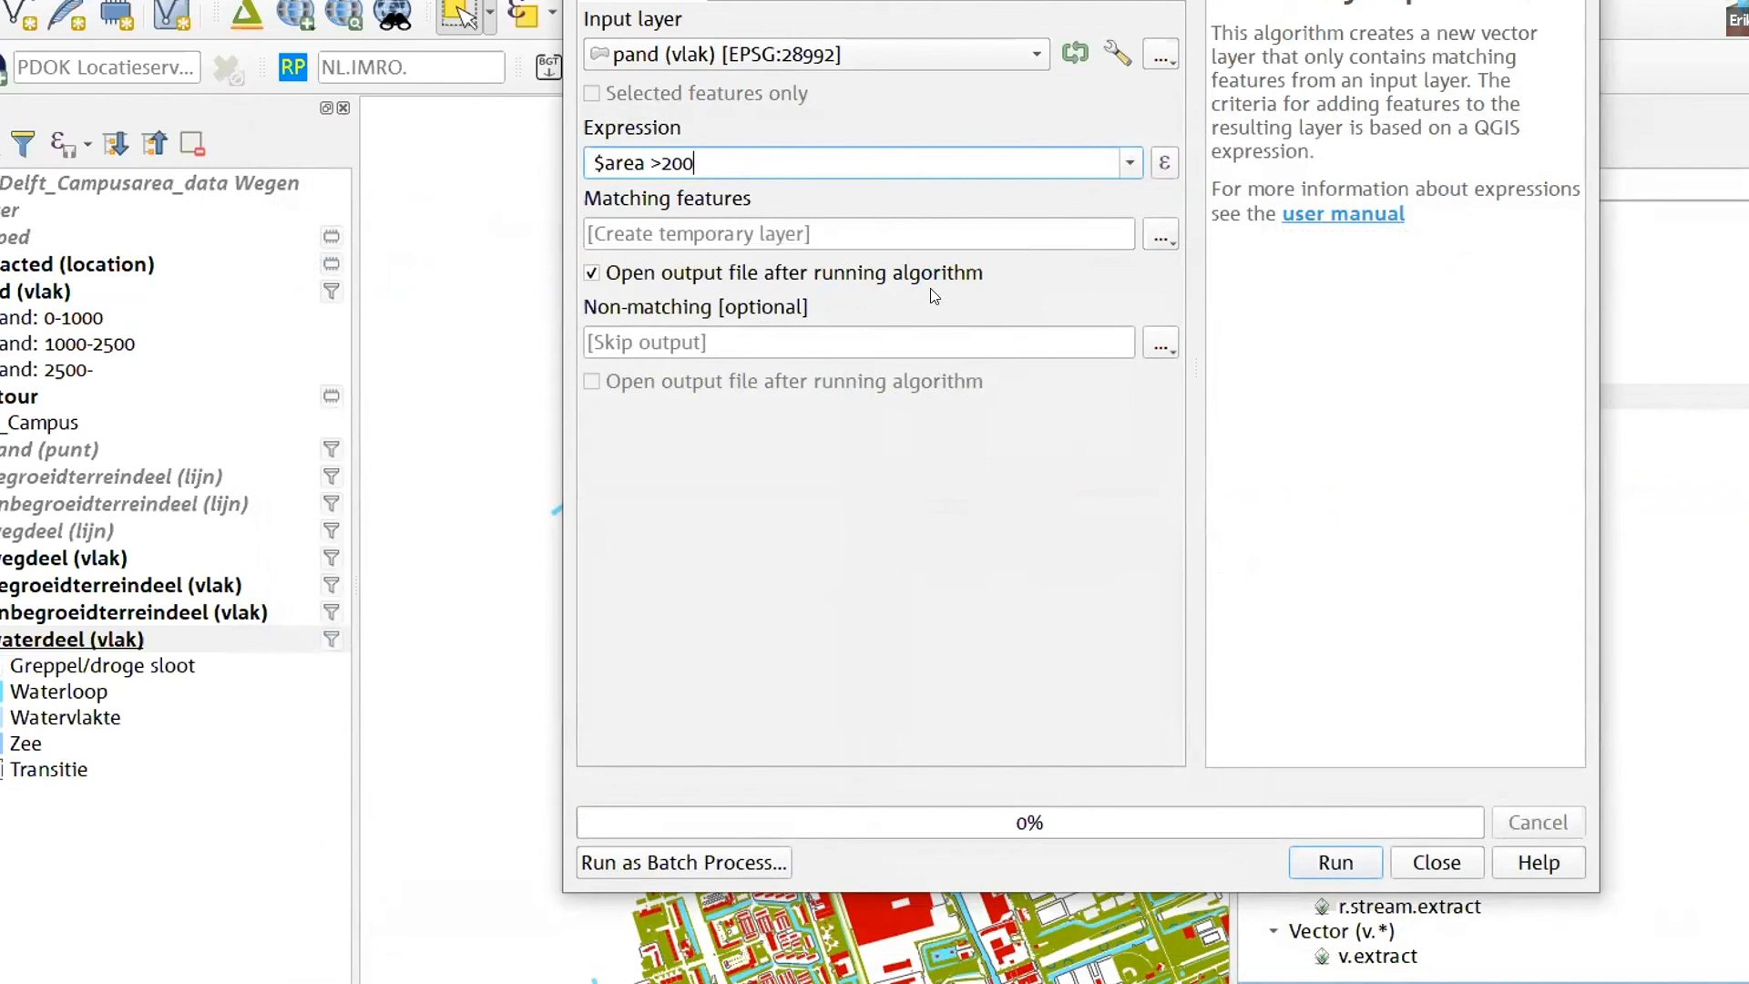
click(1361, 861)
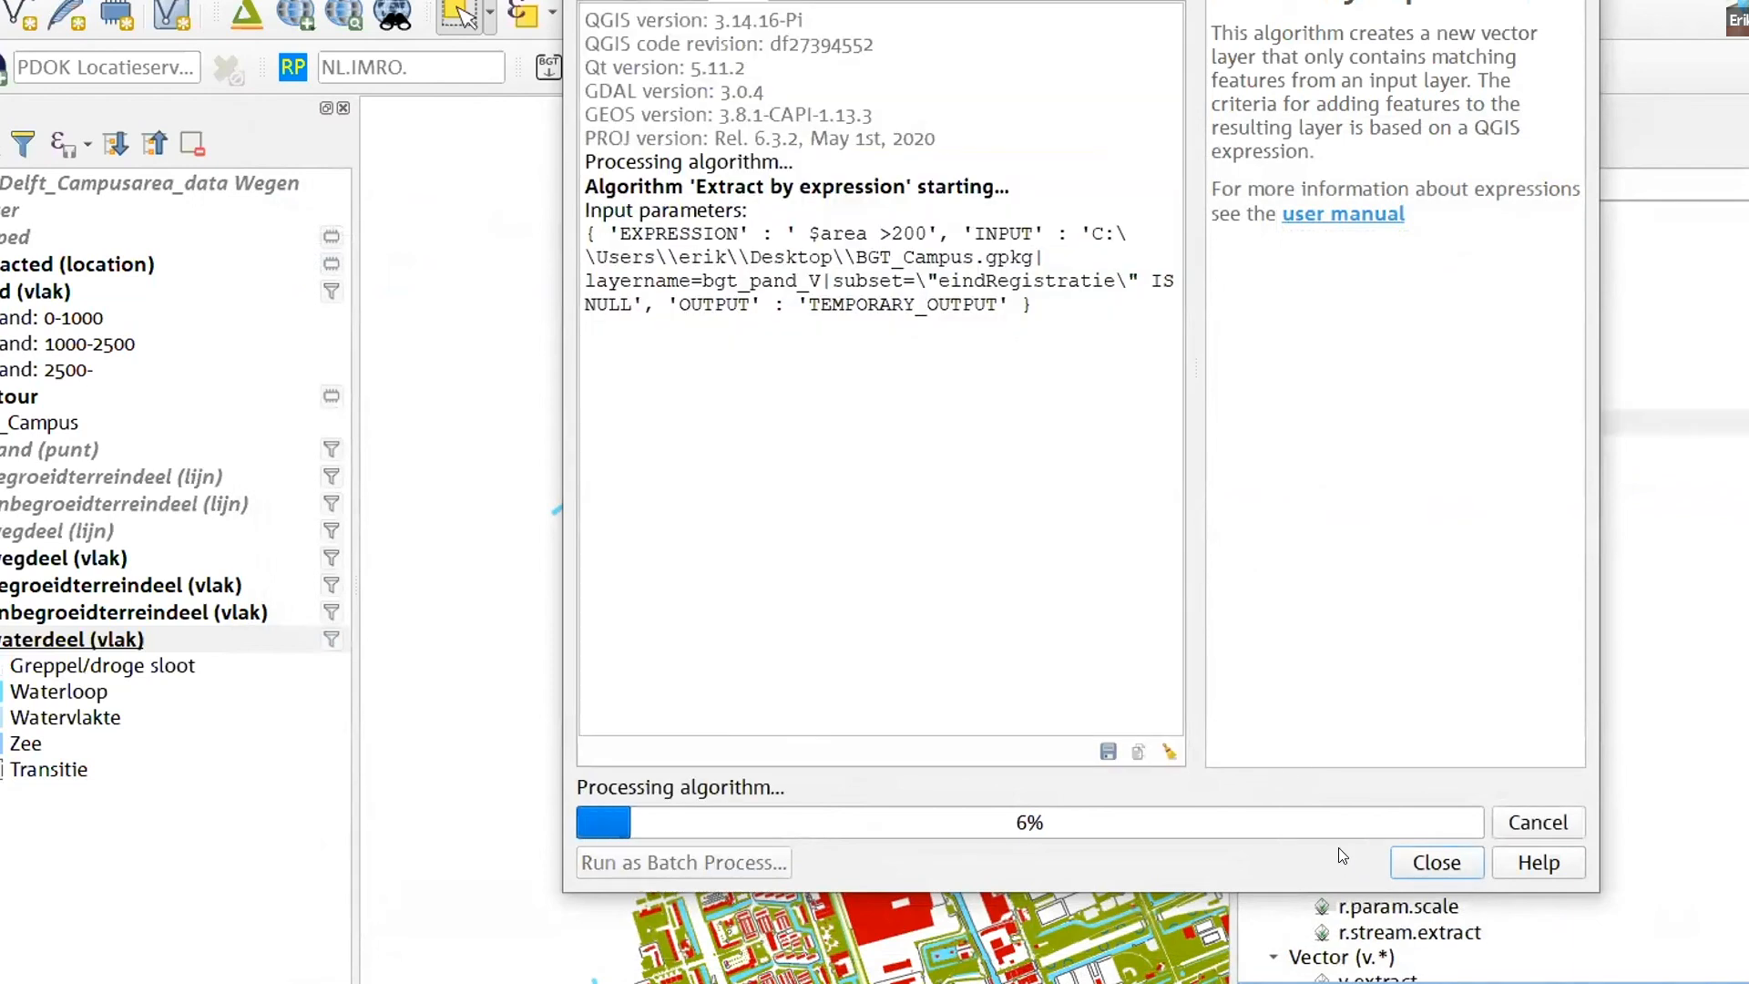
click(1437, 862)
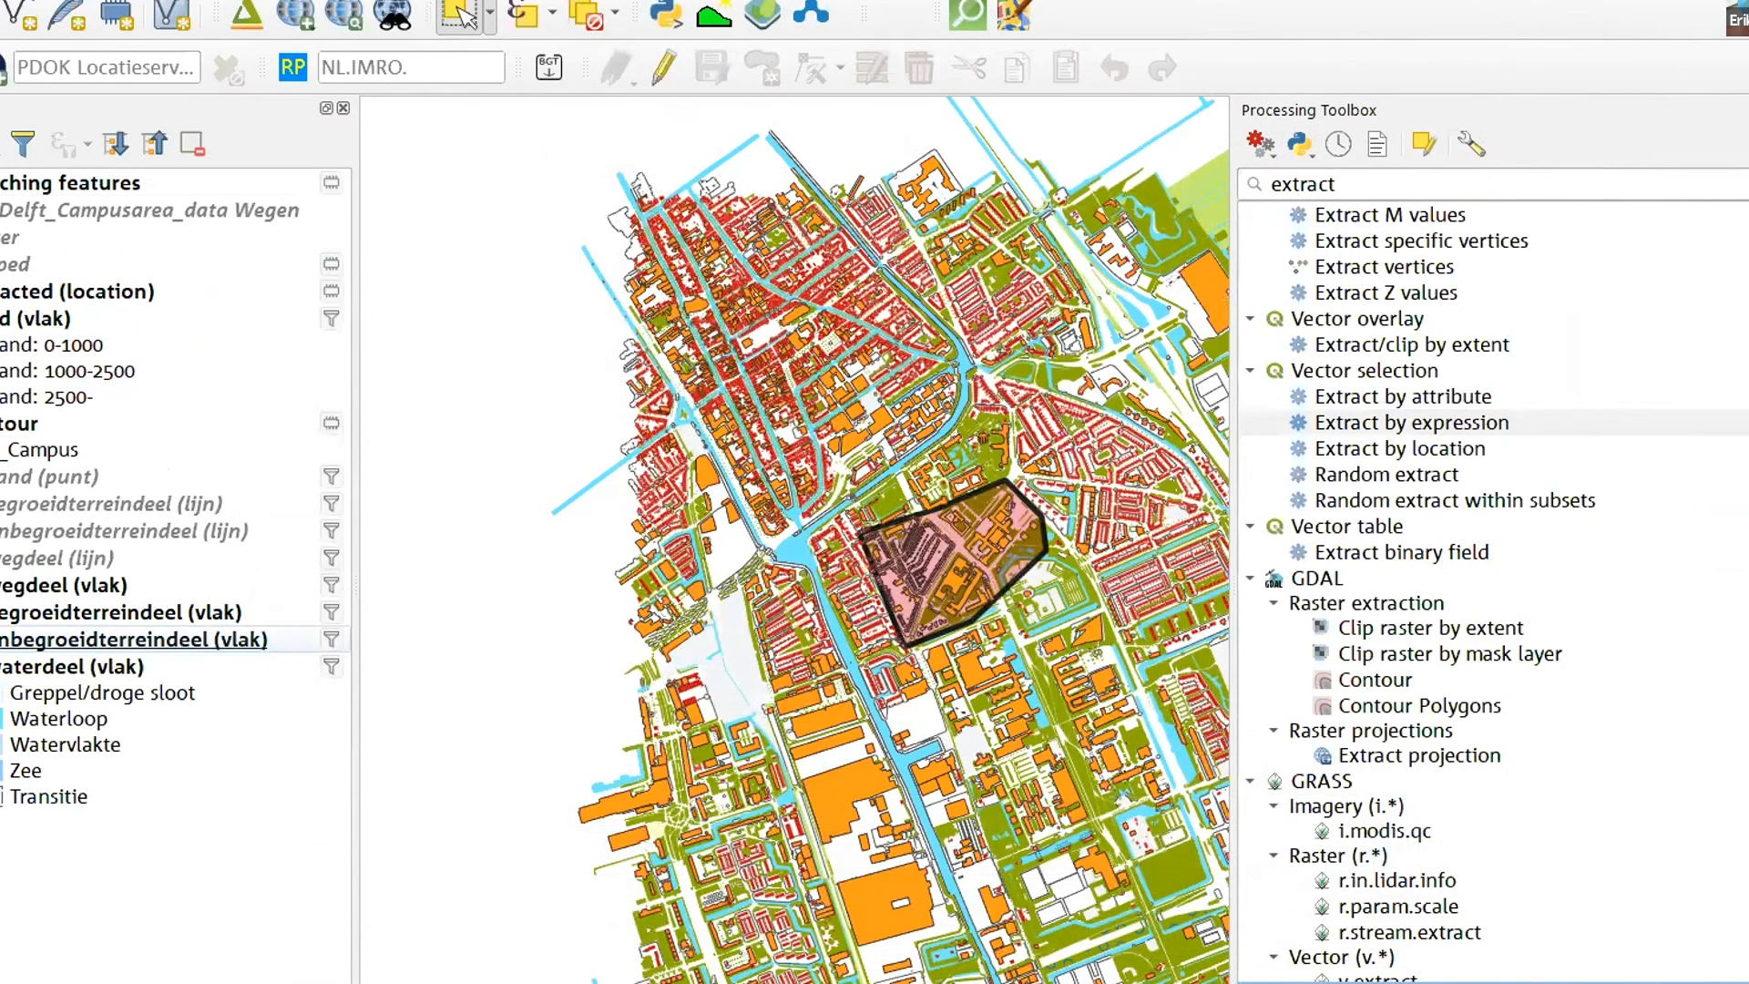
- Hide the extracted (location), pand, contour, road, vegetated, unvegetated and water polygon layers, leaving only the area-based extraction displayed
click(0, 291)
click(0, 319)
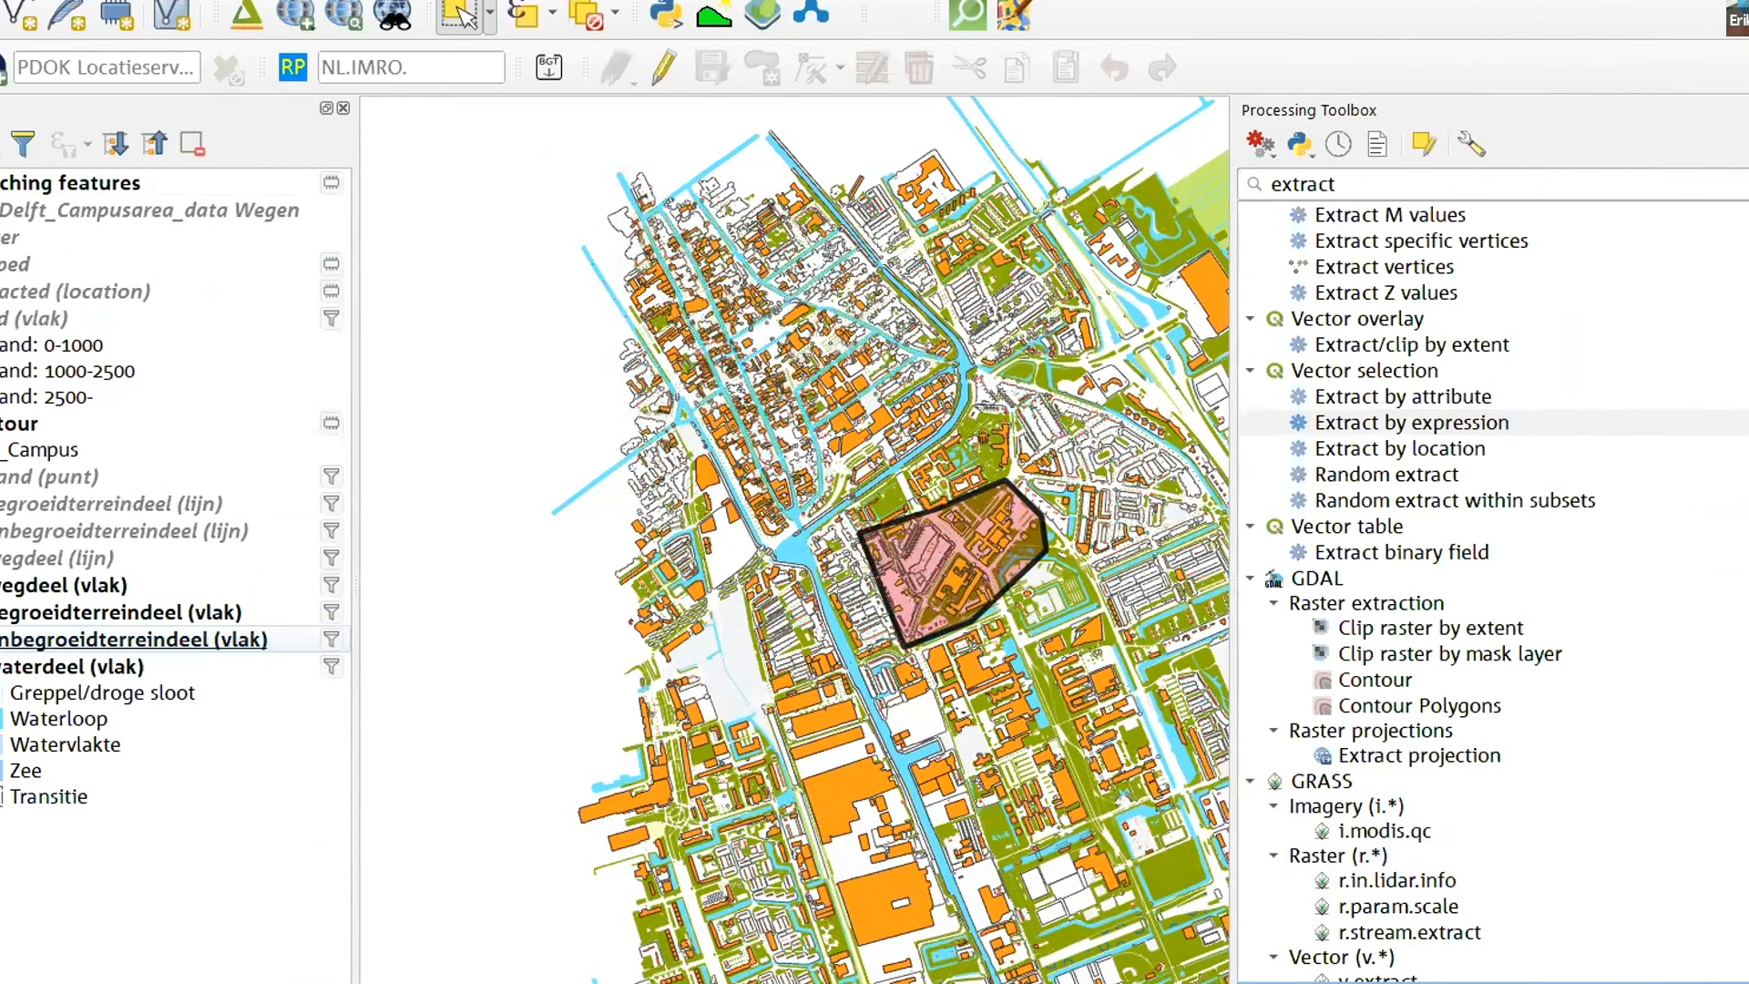
click(0, 423)
click(0, 585)
click(0, 612)
click(0, 639)
click(0, 667)
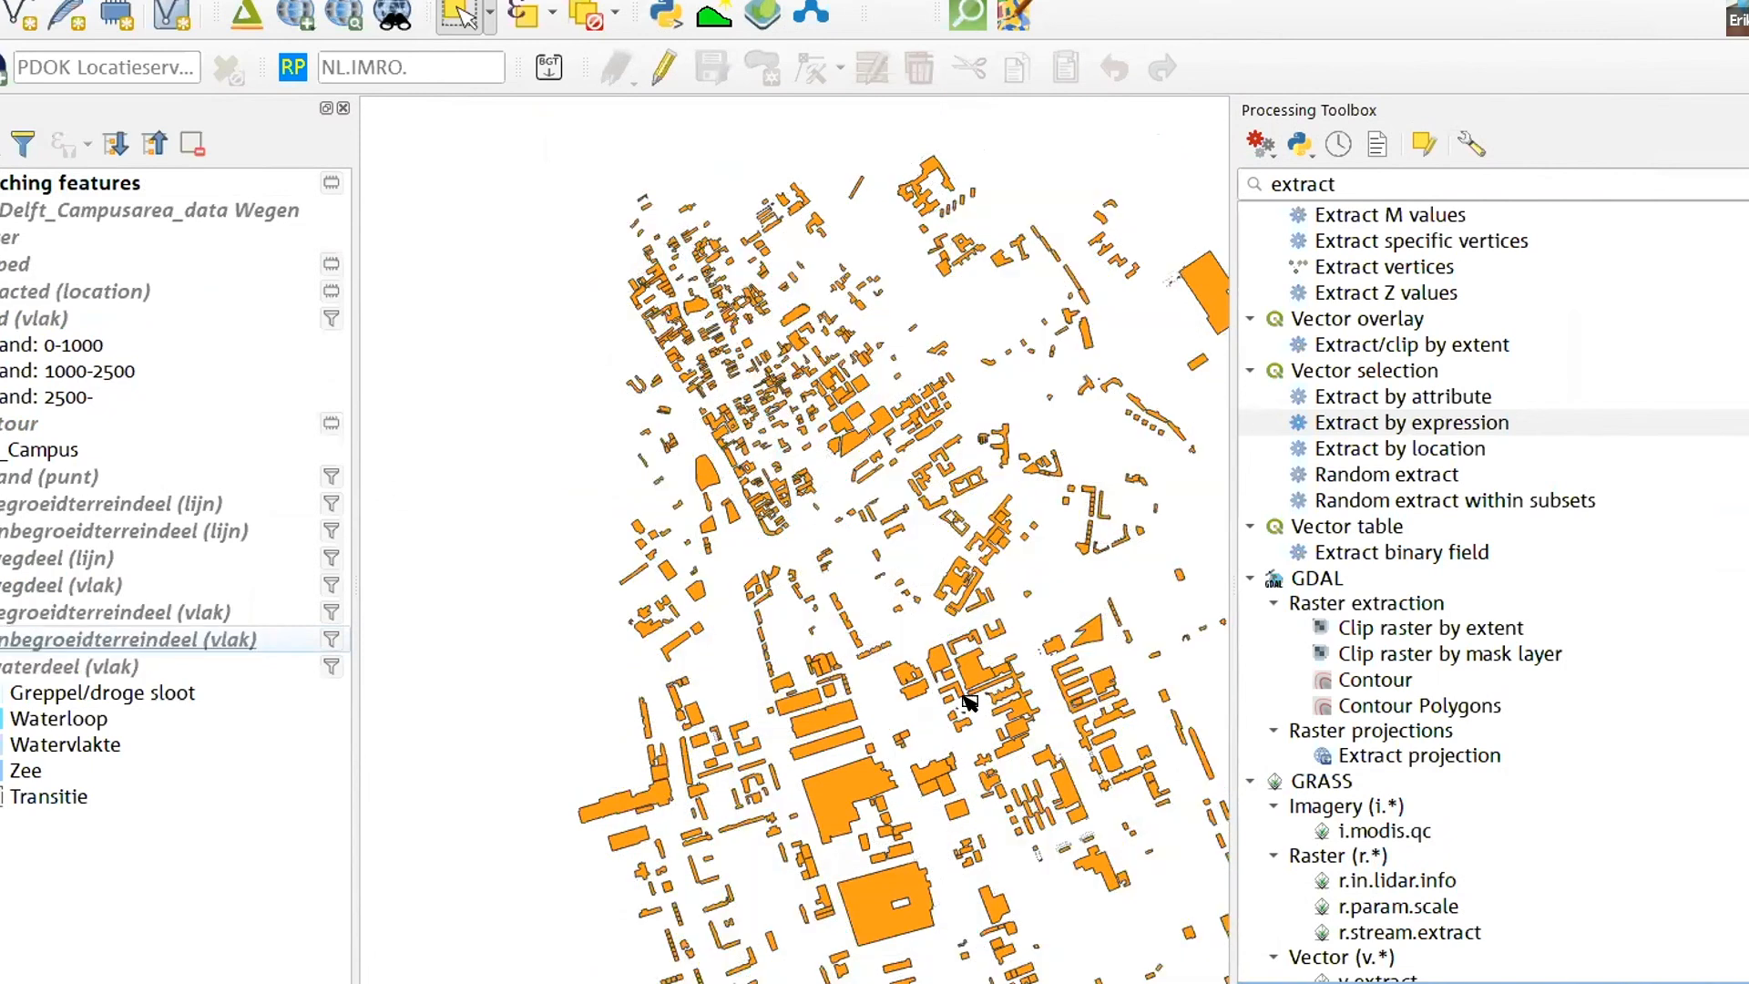
- Show pand (vlak) again beneath the extracted buildings and compare the two layers across the city
scroll(965, 706, up, 1)
click(0, 318)
scroll(764, 497, up, 1)
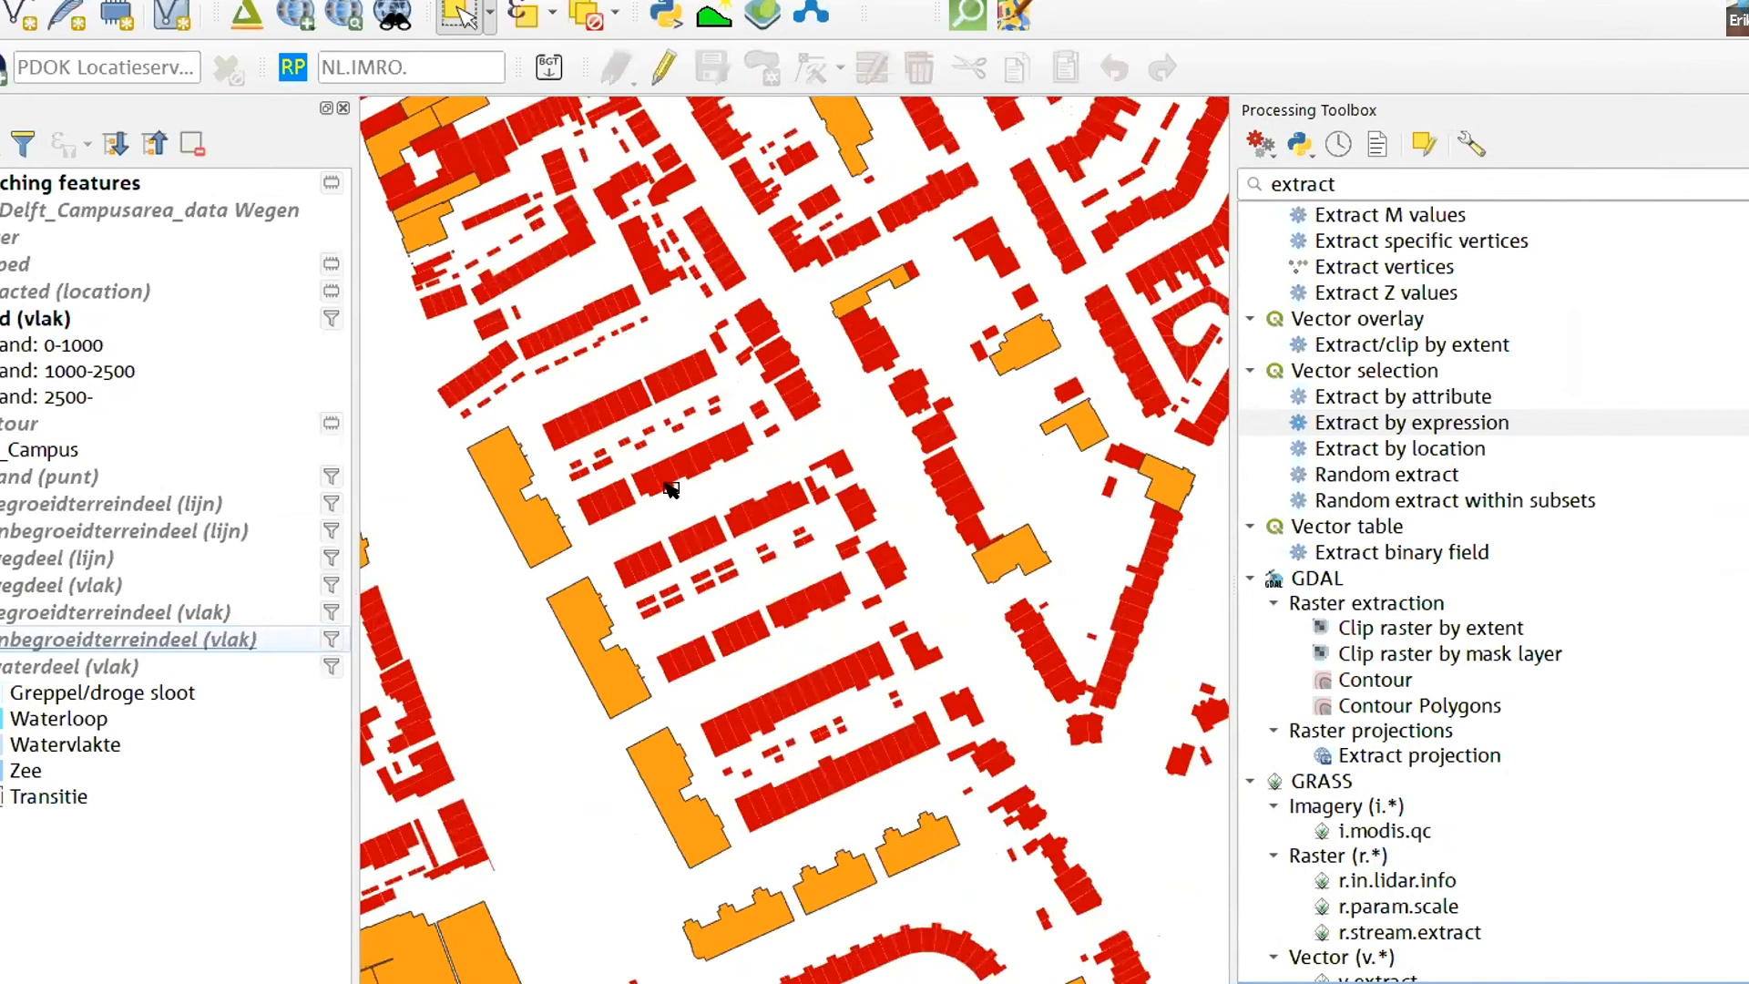
scroll(731, 492, down, 1)
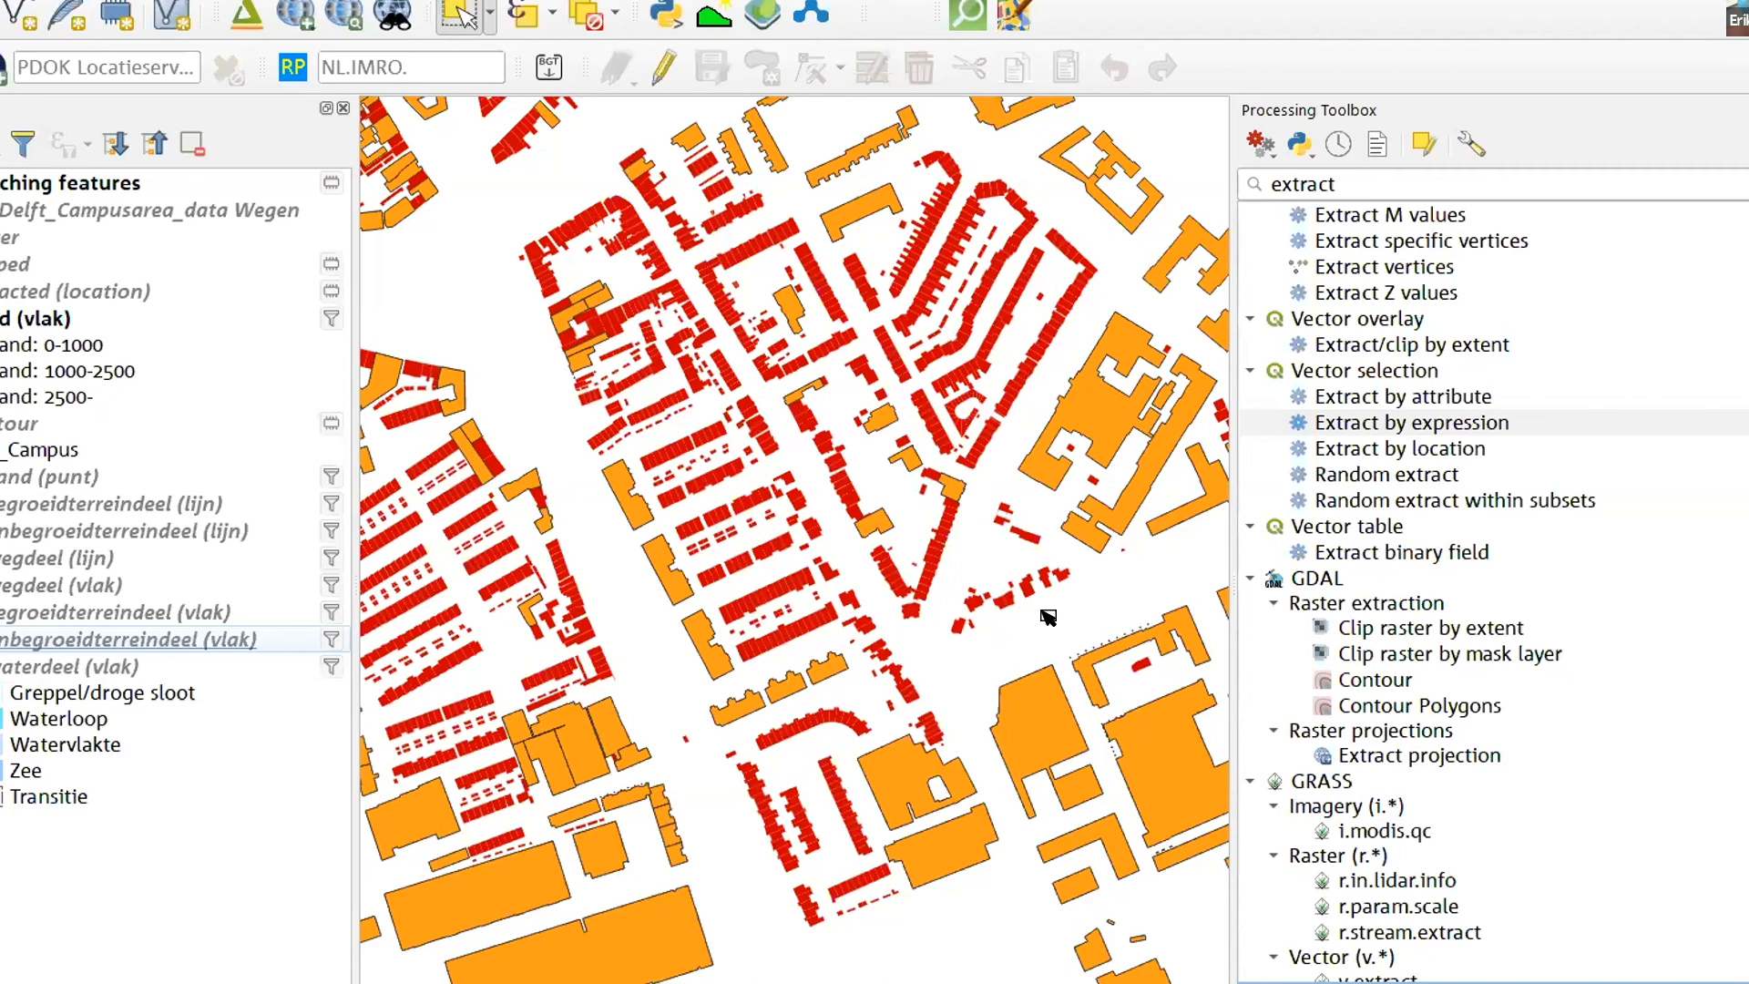
scroll(574, 474, down, 1)
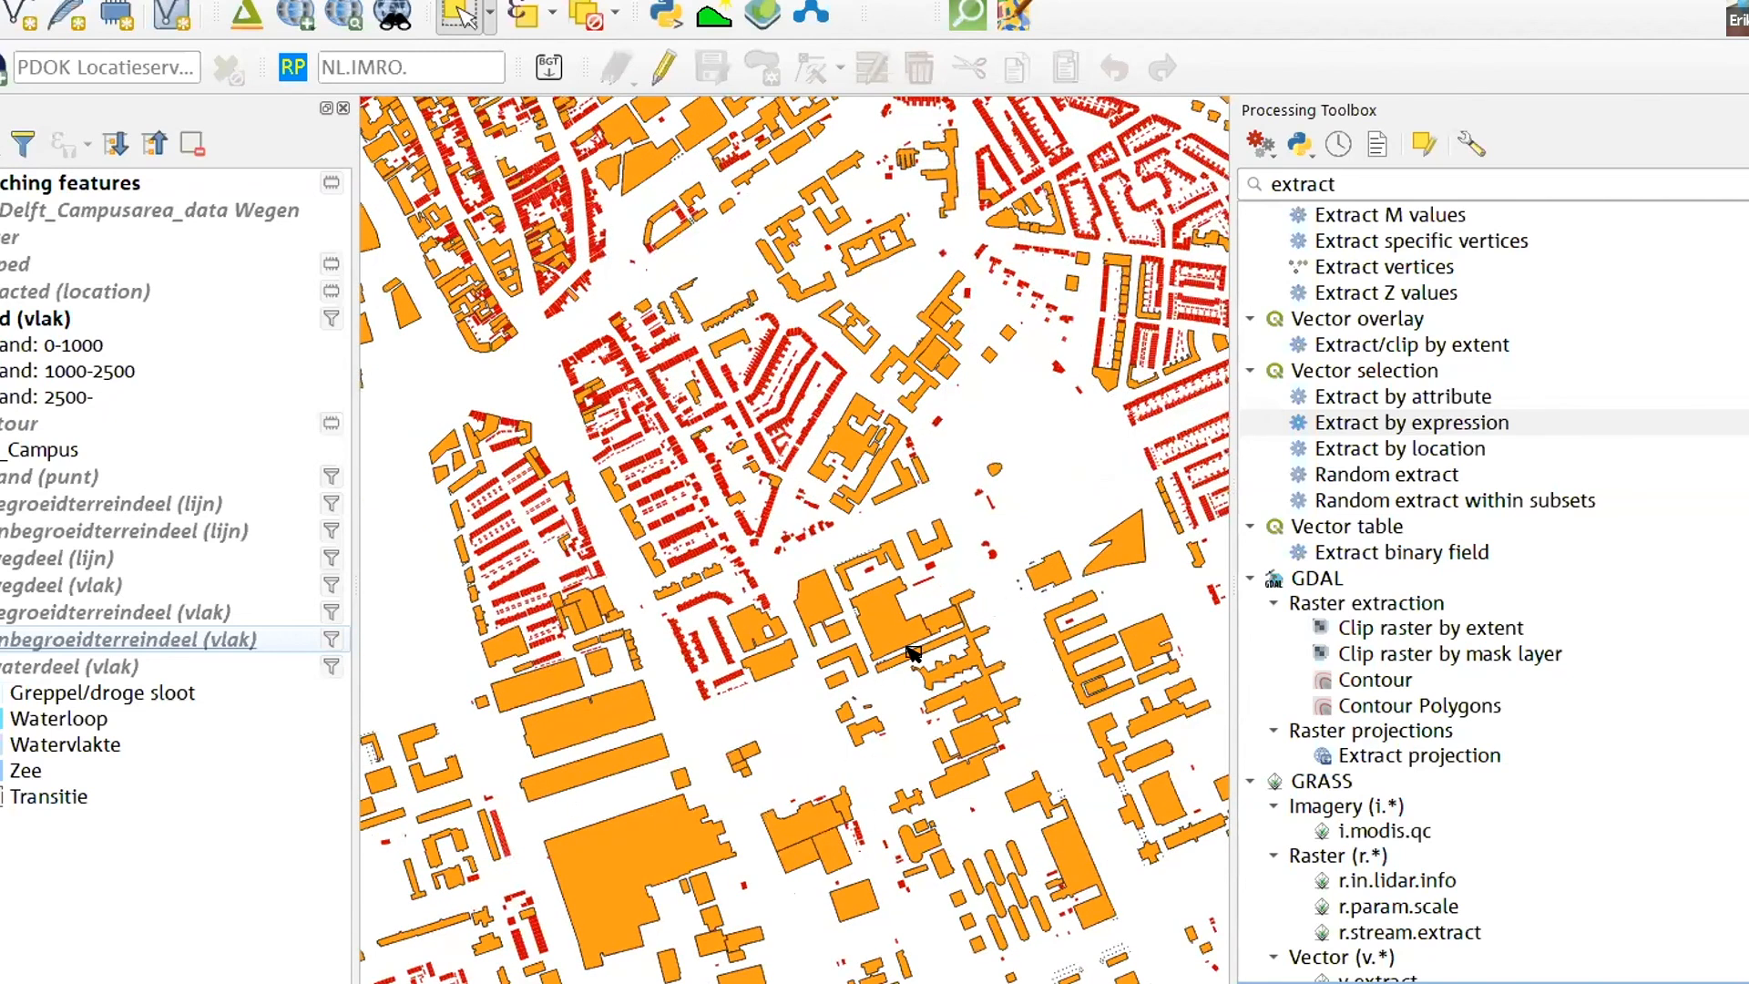
scroll(910, 653, down, 1)
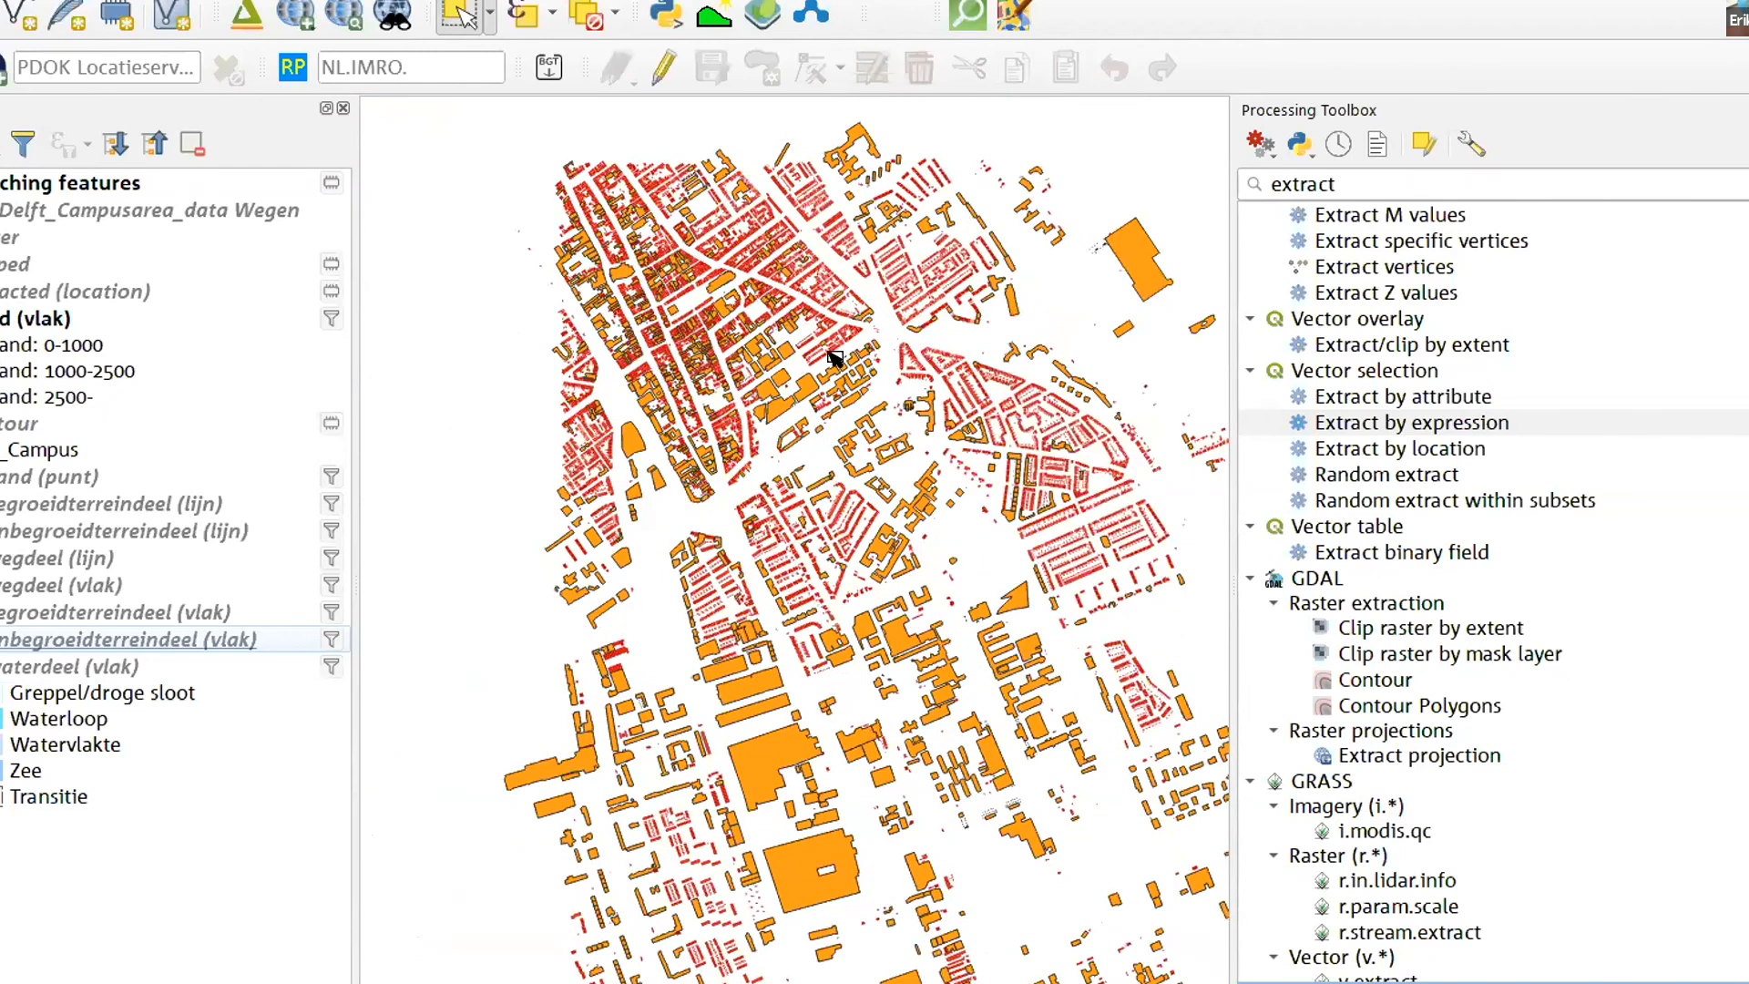
scroll(787, 364, up, 1)
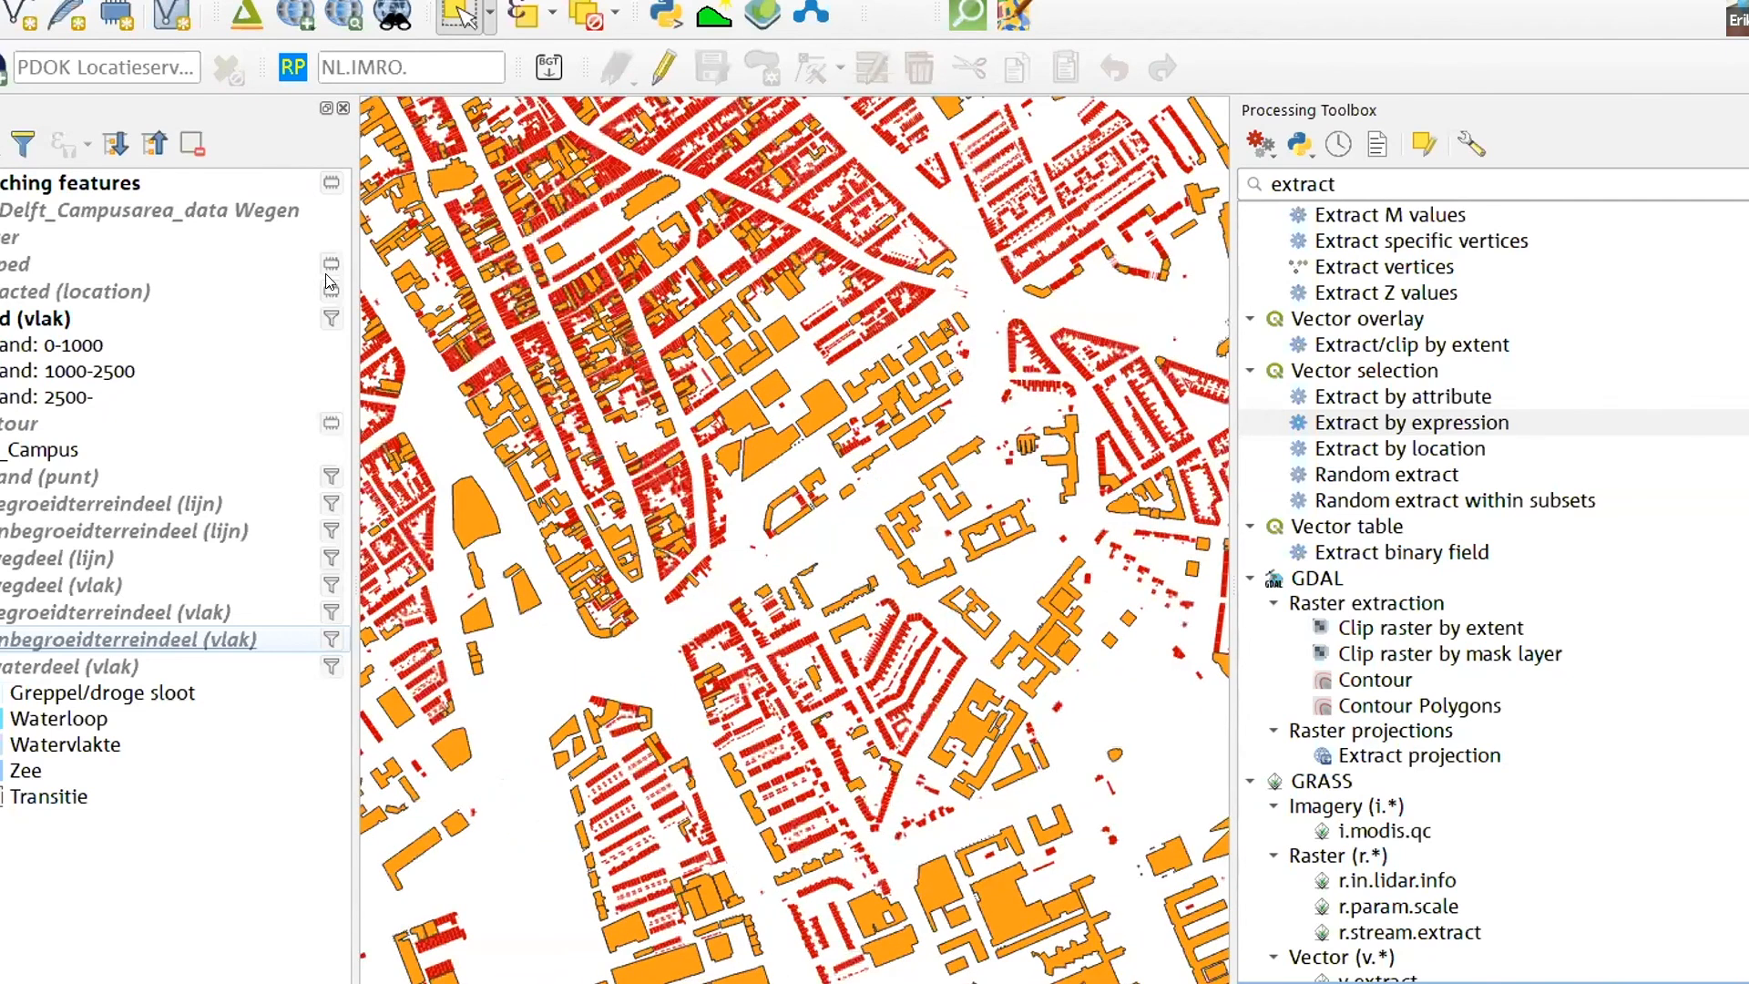